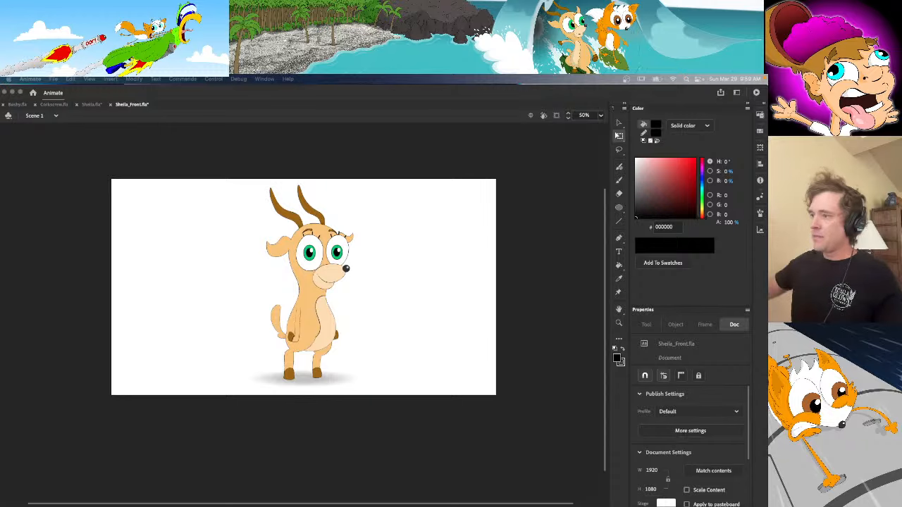
Review the existing character designs in Bushy.fla, Corkscrew.fla and Sheila.fla
{"action": "left_click", "coordinate": [15, 105]}
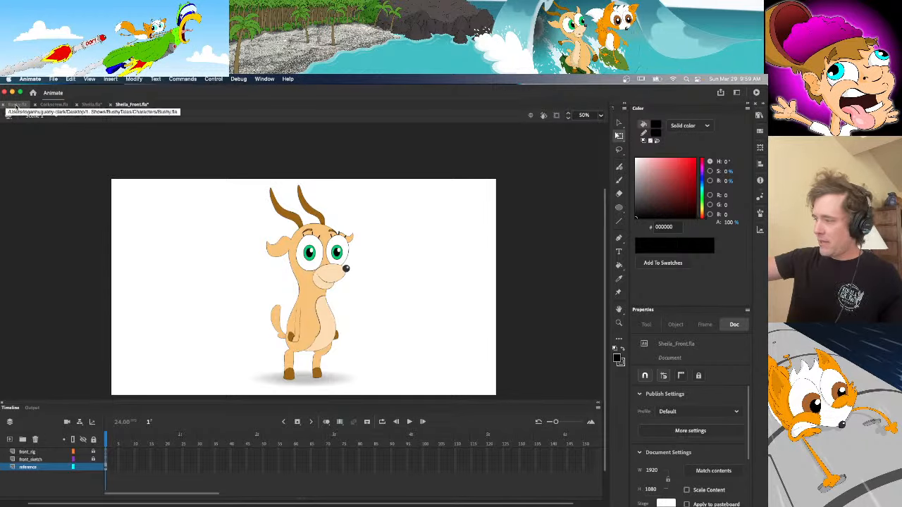
{"action": "left_click", "coordinate": [16, 105]}
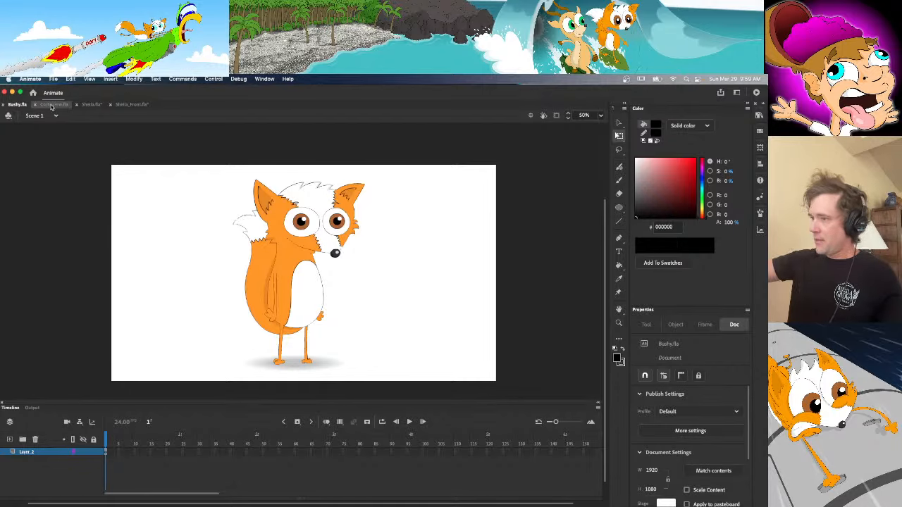
{"action": "left_click", "coordinate": [52, 105]}
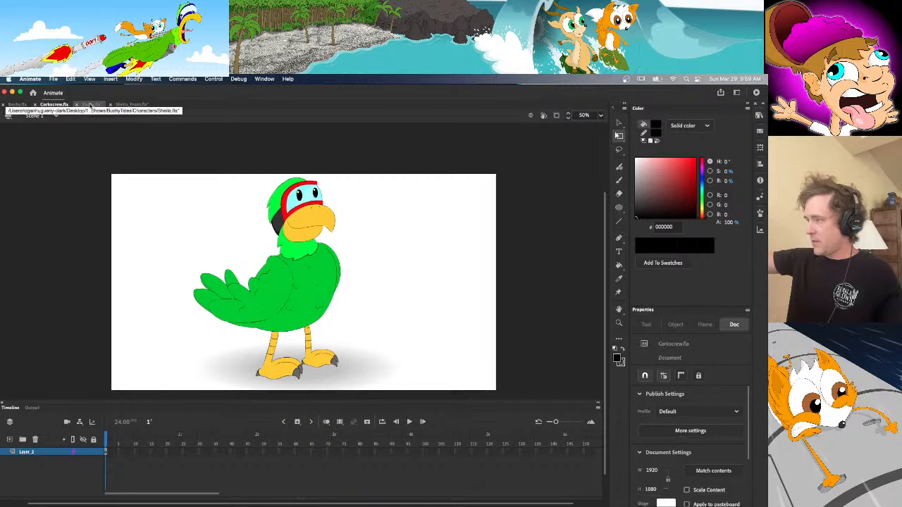
{"action": "left_click", "coordinate": [96, 106]}
{"action": "left_click", "coordinate": [560, 305]}
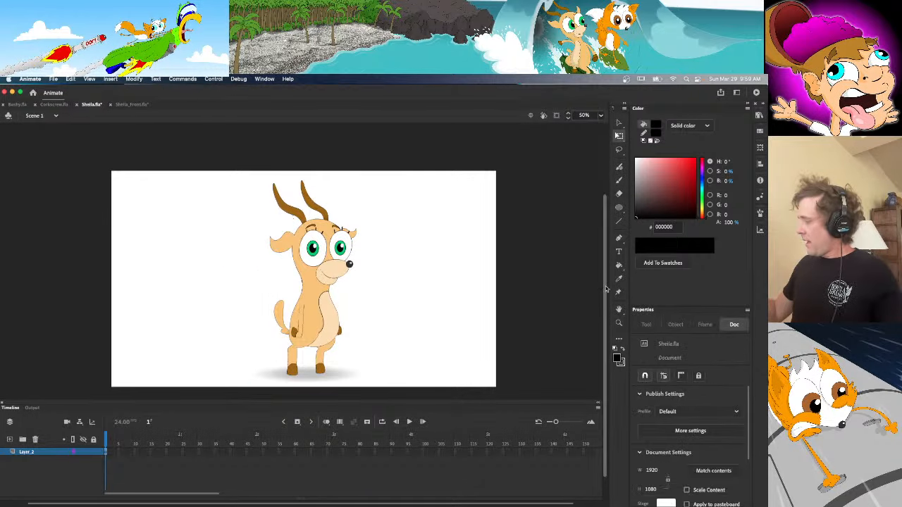
{"action": "scroll", "coordinate": [605, 301], "scroll_direction": "down", "scroll_amount": 1}
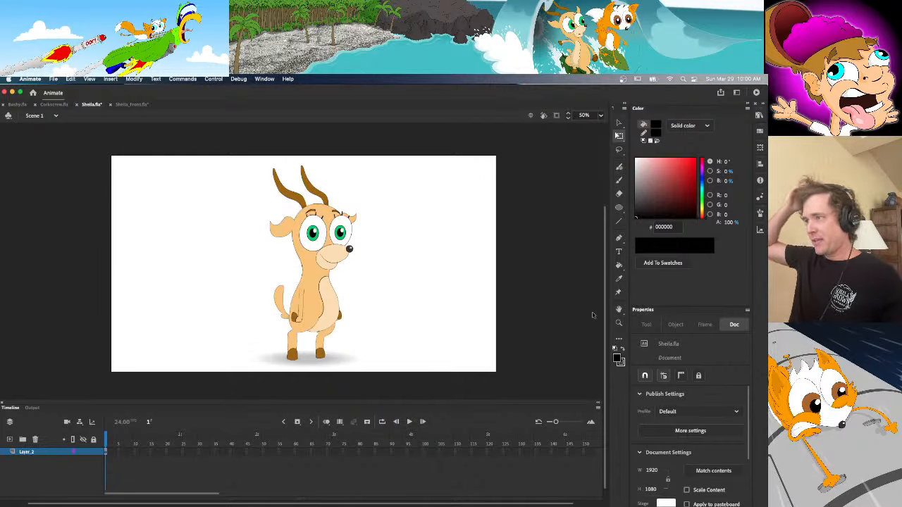
{"action": "left_click", "coordinate": [53, 104]}
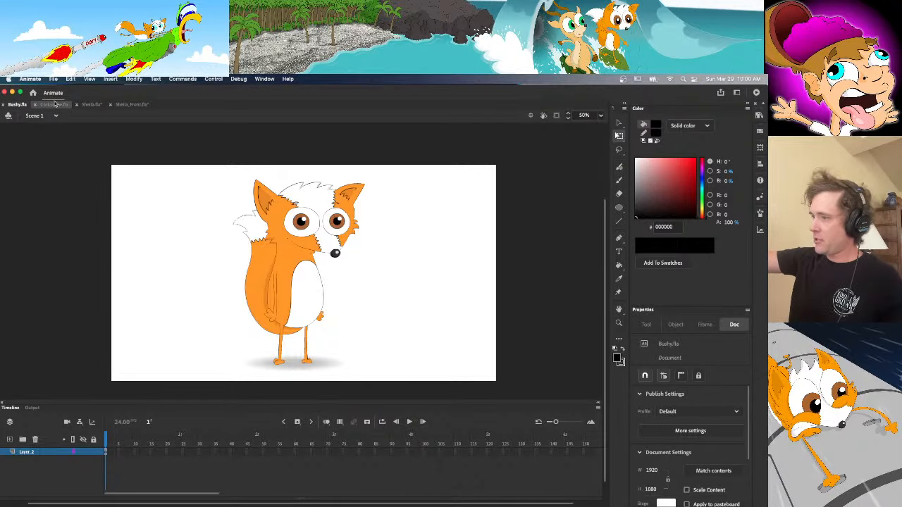
{"action": "left_click", "coordinate": [92, 104]}
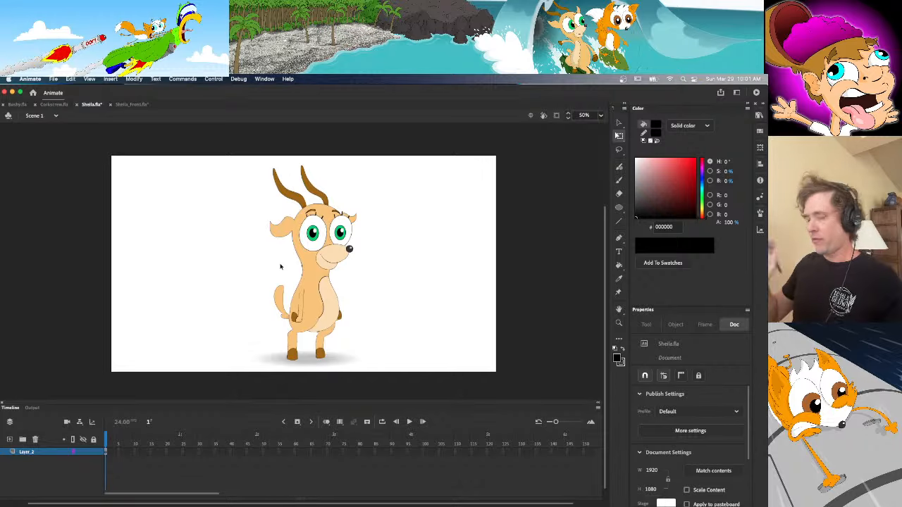
In Sheila_Front.fla, lock the reference layer and unlock the front_sketch layer, making it the active one
{"action": "left_click", "coordinate": [132, 105]}
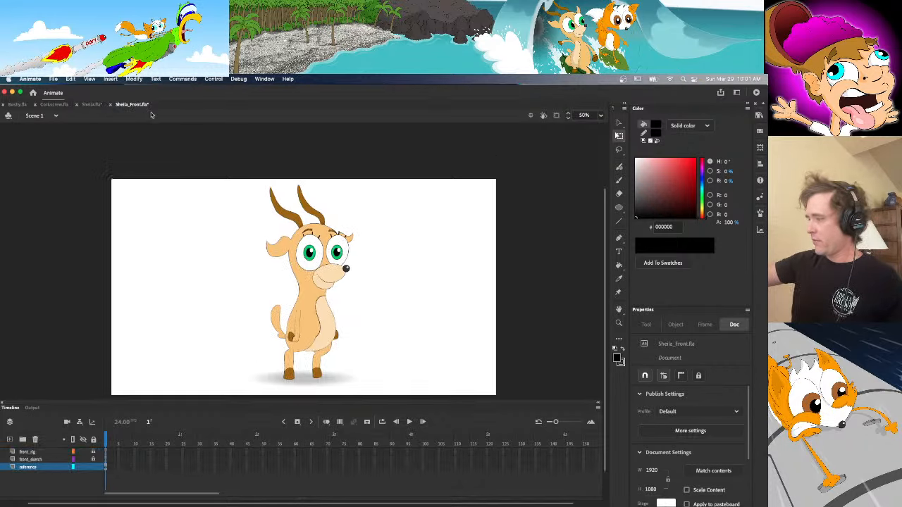
{"action": "left_click", "coordinate": [332, 291]}
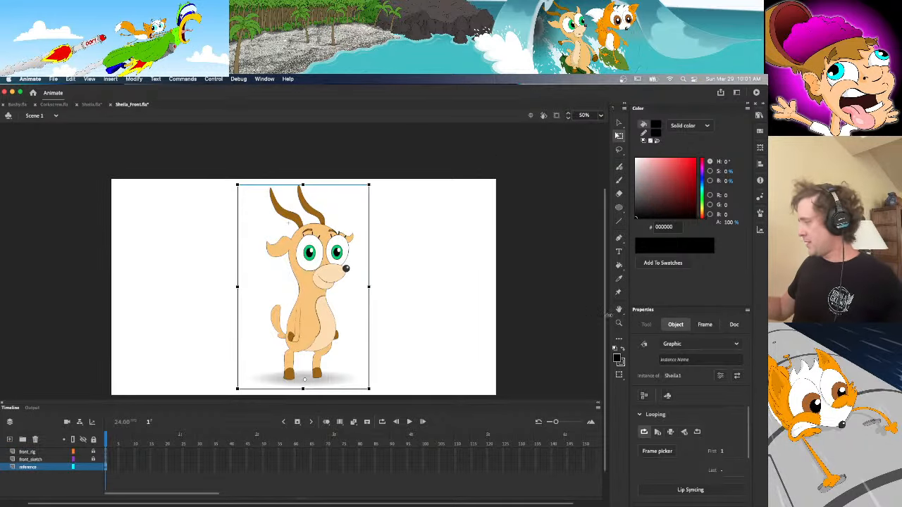
{"action": "scroll", "coordinate": [609, 317], "scroll_direction": "down", "scroll_amount": 2}
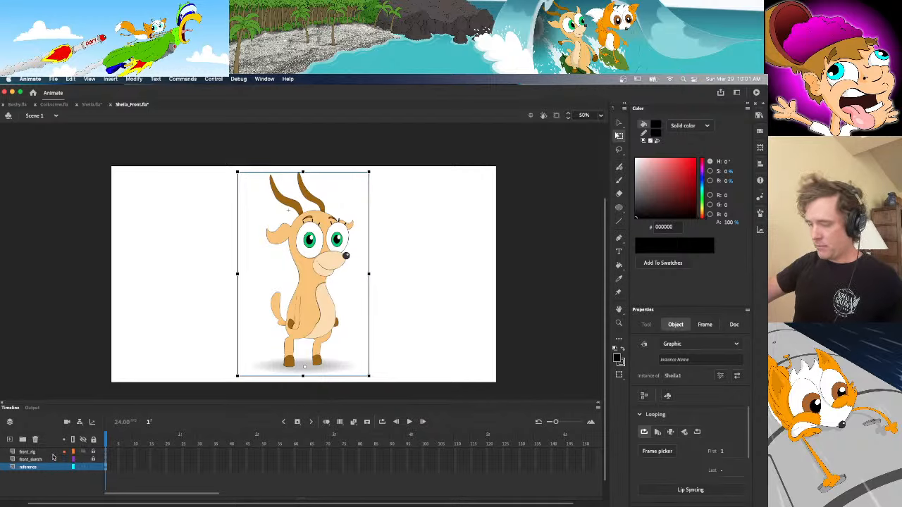
{"action": "left_click", "coordinate": [52, 458]}
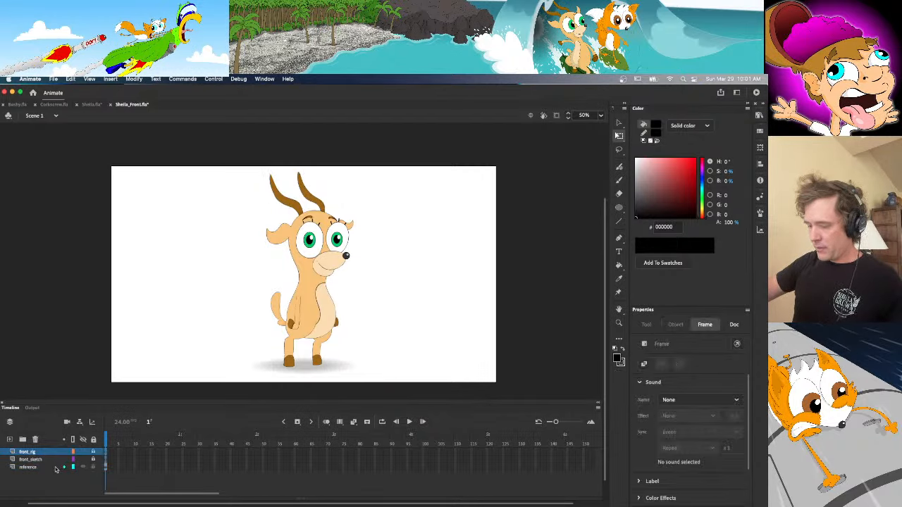
{"action": "left_click", "coordinate": [56, 468]}
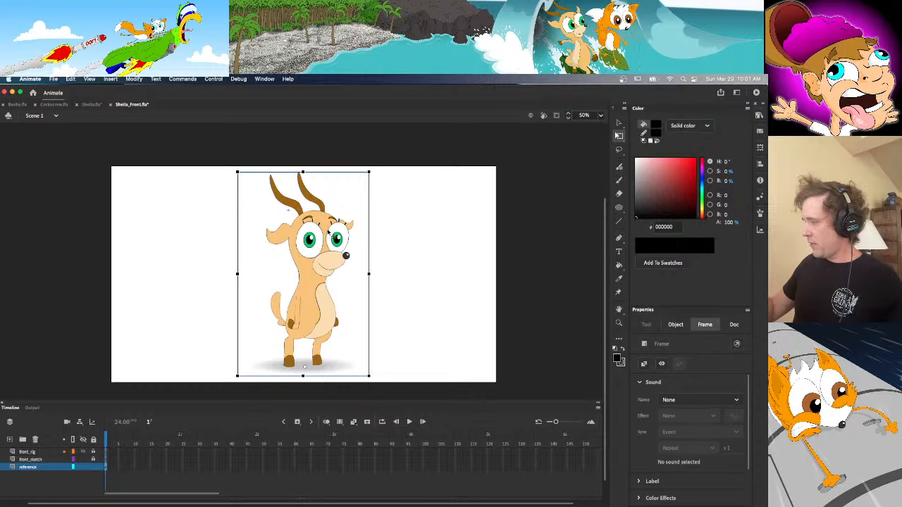
{"action": "left_click", "coordinate": [396, 287]}
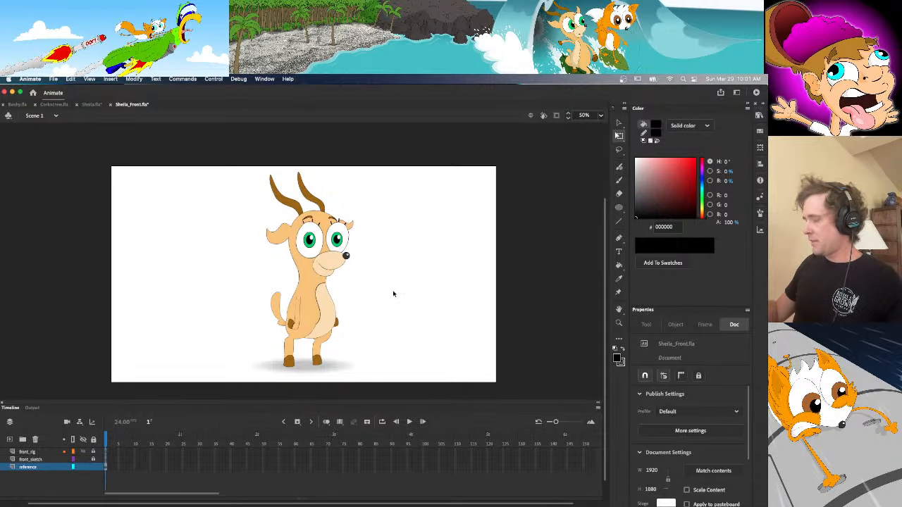
{"action": "left_click", "coordinate": [93, 467]}
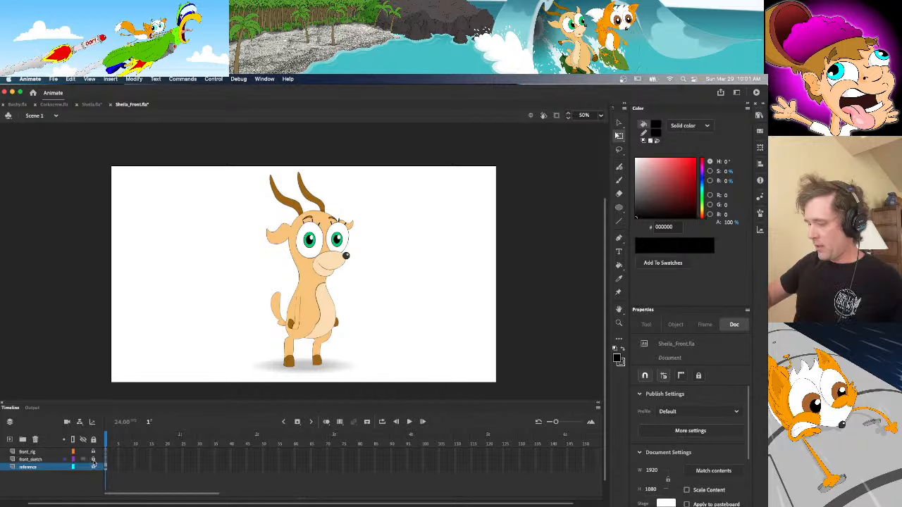
{"action": "left_click", "coordinate": [108, 460]}
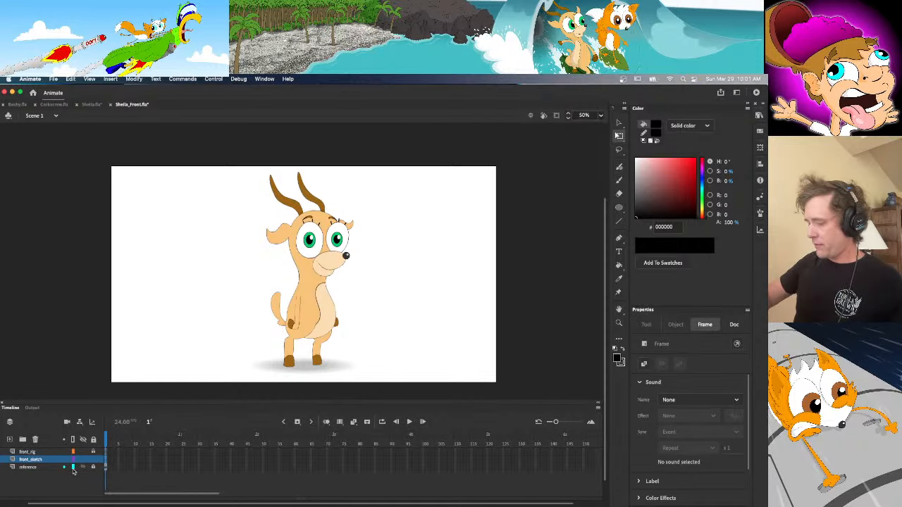
Set the fill to white and the stroke to red (FF0000), and activate the Paint Brush
{"action": "left_click", "coordinate": [643, 141]}
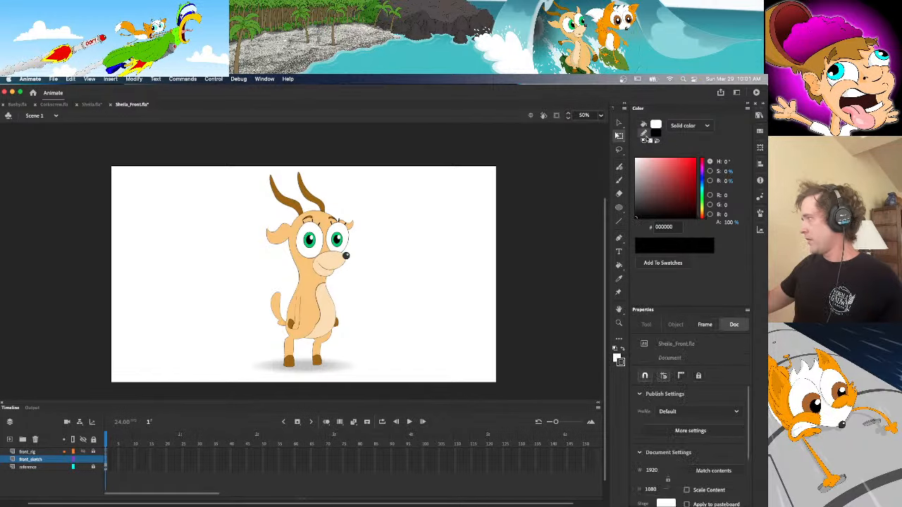
{"action": "left_click_drag", "start_coordinate": [673, 181], "coordinate": [695, 160]}
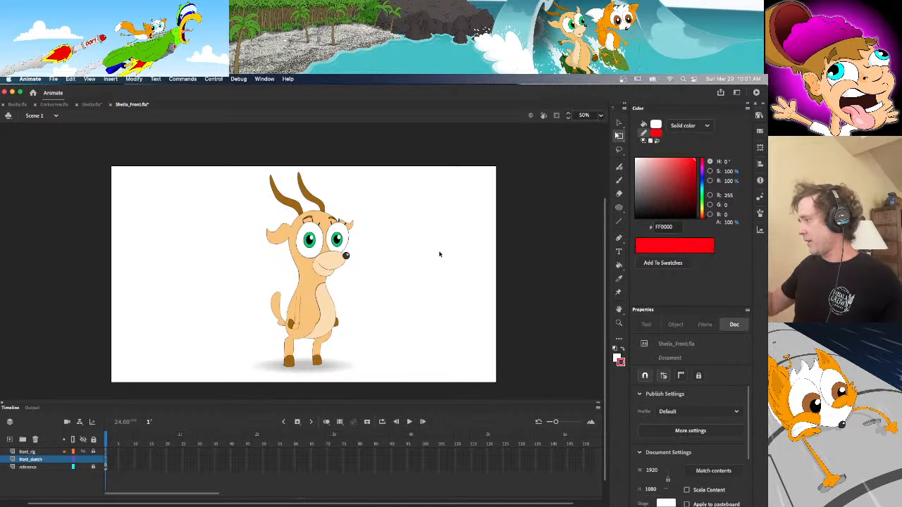
{"action": "key", "text": "y"}
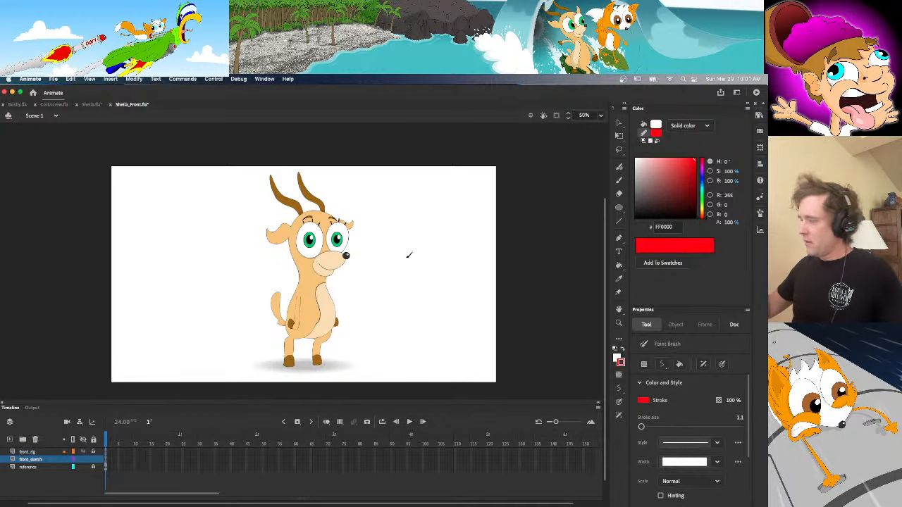
Collapse the timeline and sketch a rough upright red oval for the front view's left eye, overlapping the reference's left eye
{"action": "left_click", "coordinate": [600, 116]}
{"action": "left_click", "coordinate": [612, 204]}
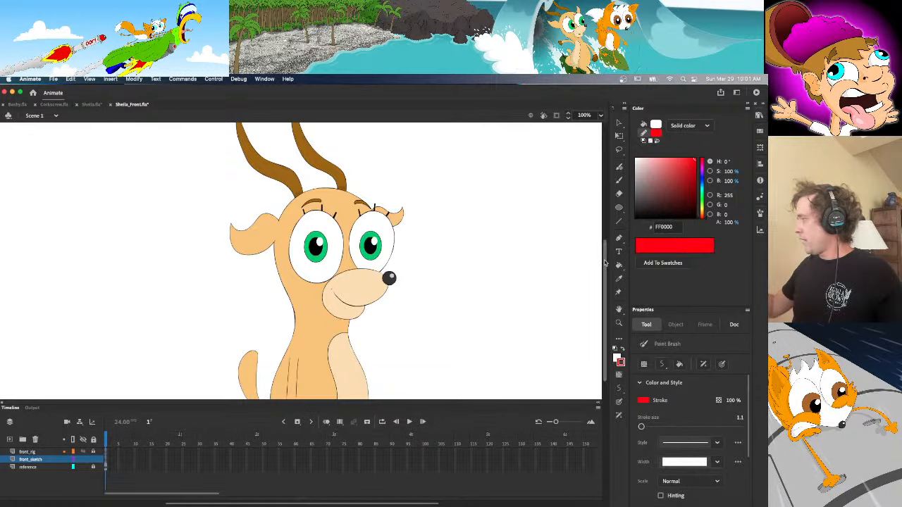
{"action": "scroll", "coordinate": [423, 268], "scroll_direction": "up", "scroll_amount": 1}
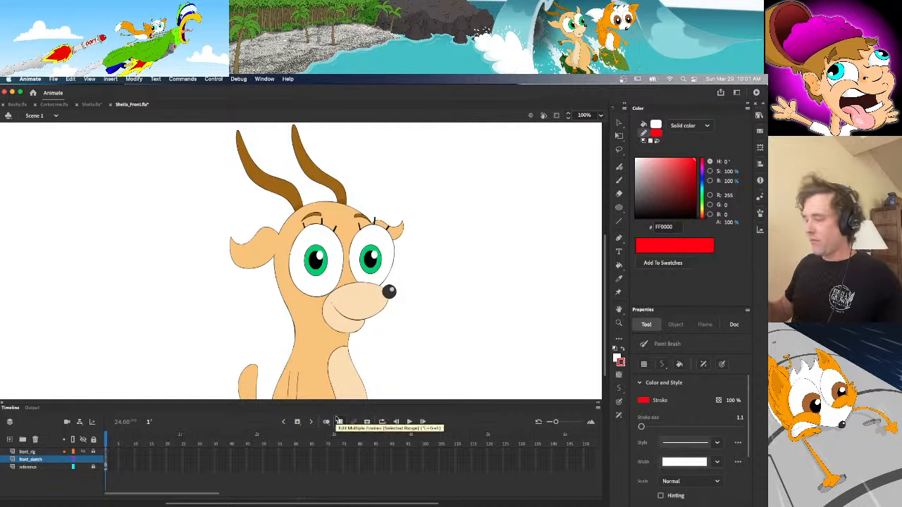
{"action": "left_click", "coordinate": [598, 407]}
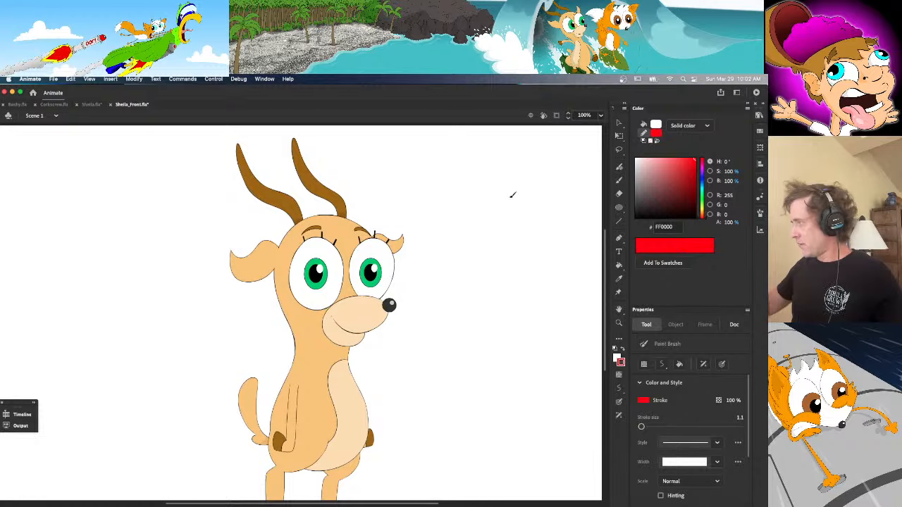
{"action": "left_click", "coordinate": [600, 115]}
{"action": "left_click", "coordinate": [623, 222]}
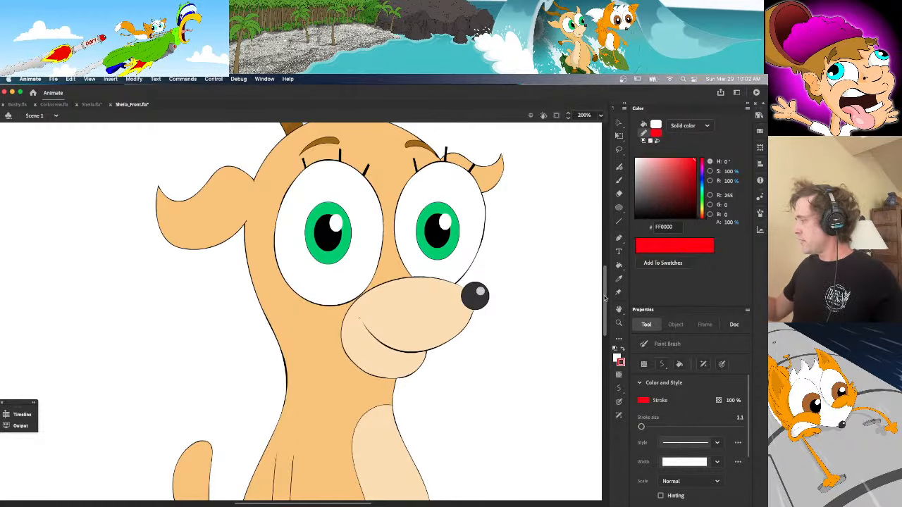
{"action": "scroll", "coordinate": [404, 368], "scroll_direction": "up", "scroll_amount": 5}
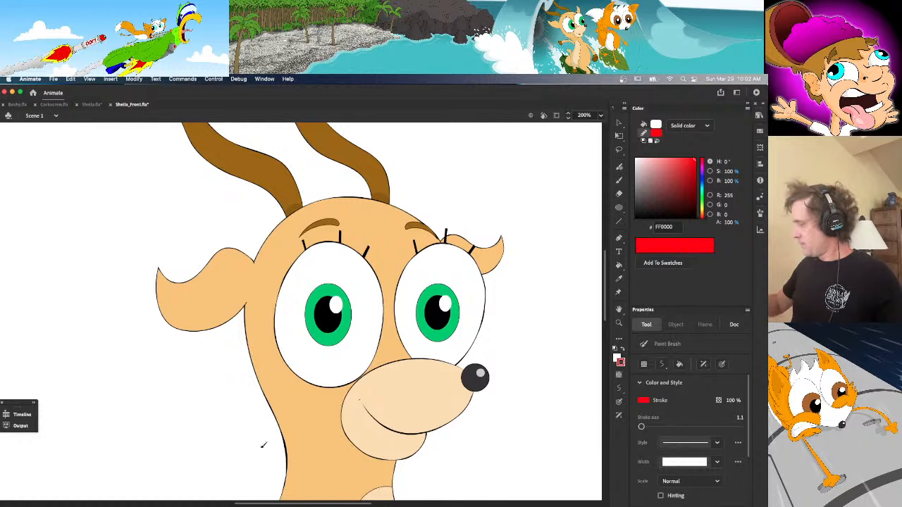
{"action": "scroll", "coordinate": [603, 299], "scroll_direction": "down", "scroll_amount": 2}
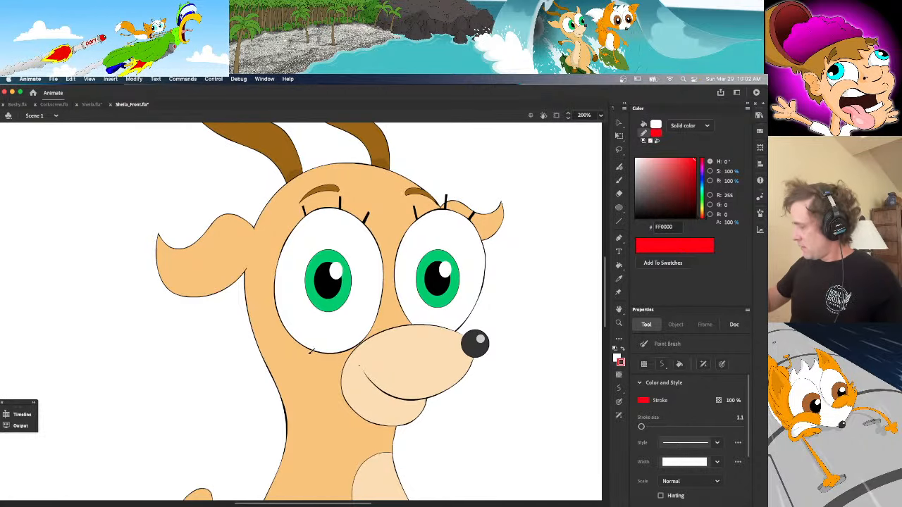
{"action": "mouse_move", "coordinate": [311, 352]}
{"action": "left_mouse_down"}
{"action": "mouse_move", "coordinate": [348, 304]}
{"action": "mouse_move", "coordinate": [352, 260]}
{"action": "mouse_move", "coordinate": [344, 231]}
{"action": "mouse_move", "coordinate": [304, 201]}
{"action": "mouse_move", "coordinate": [273, 206]}
{"action": "mouse_move", "coordinate": [255, 228]}
{"action": "mouse_move", "coordinate": [245, 287]}
{"action": "mouse_move", "coordinate": [259, 335]}
{"action": "mouse_move", "coordinate": [281, 356]}
{"action": "mouse_move", "coordinate": [311, 354]}
{"action": "mouse_move", "coordinate": [334, 333]}
{"action": "mouse_move", "coordinate": [348, 289]}
{"action": "mouse_move", "coordinate": [331, 217]}
{"action": "mouse_move", "coordinate": [308, 202]}
{"action": "mouse_move", "coordinate": [283, 203]}
{"action": "mouse_move", "coordinate": [256, 231]}
{"action": "mouse_move", "coordinate": [247, 286]}
{"action": "mouse_move", "coordinate": [257, 330]}
{"action": "mouse_move", "coordinate": [289, 357]}
{"action": "mouse_move", "coordinate": [327, 349]}
{"action": "mouse_move", "coordinate": [351, 298]}
{"action": "mouse_move", "coordinate": [349, 256]}
{"action": "mouse_move", "coordinate": [332, 219]}
{"action": "mouse_move", "coordinate": [280, 197]}
{"action": "mouse_move", "coordinate": [245, 273]}
{"action": "mouse_move", "coordinate": [252, 314]}
{"action": "mouse_move", "coordinate": [281, 359]}
{"action": "left_mouse_up"}
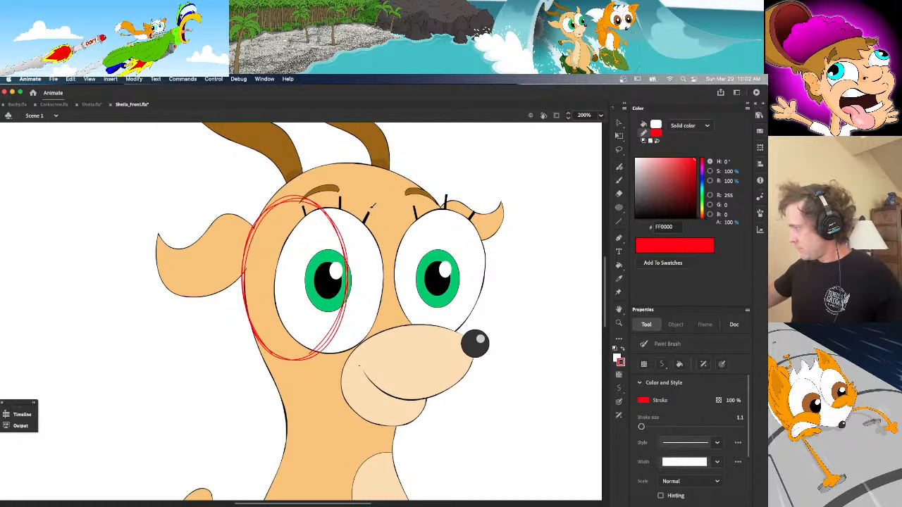
{"action": "mouse_move", "coordinate": [366, 213]}
{"action": "left_mouse_down"}
{"action": "mouse_move", "coordinate": [363, 309]}
{"action": "mouse_move", "coordinate": [389, 354]}
{"action": "mouse_move", "coordinate": [419, 355]}
{"action": "left_mouse_up"}
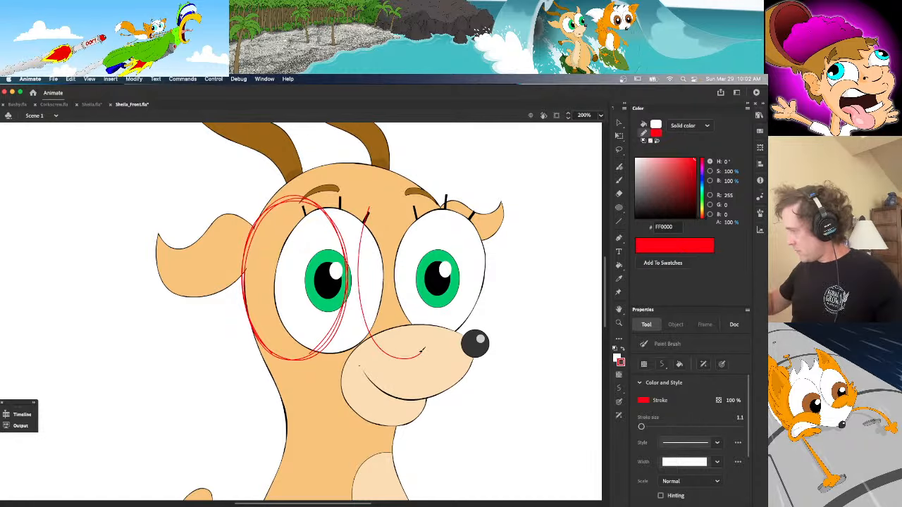
{"action": "key", "text": "super+z"}
{"action": "mouse_move", "coordinate": [365, 211]}
{"action": "left_mouse_down"}
{"action": "mouse_move", "coordinate": [367, 314]}
{"action": "mouse_move", "coordinate": [392, 353]}
{"action": "mouse_move", "coordinate": [430, 333]}
{"action": "mouse_move", "coordinate": [441, 304]}
{"action": "mouse_move", "coordinate": [436, 225]}
{"action": "mouse_move", "coordinate": [421, 205]}
{"action": "mouse_move", "coordinate": [385, 210]}
{"action": "mouse_move", "coordinate": [367, 231]}
{"action": "mouse_move", "coordinate": [369, 323]}
{"action": "mouse_move", "coordinate": [386, 351]}
{"action": "mouse_move", "coordinate": [412, 357]}
{"action": "mouse_move", "coordinate": [438, 340]}
{"action": "mouse_move", "coordinate": [448, 309]}
{"action": "mouse_move", "coordinate": [445, 234]}
{"action": "mouse_move", "coordinate": [416, 202]}
{"action": "mouse_move", "coordinate": [394, 196]}
{"action": "mouse_move", "coordinate": [367, 225]}
{"action": "mouse_move", "coordinate": [363, 295]}
{"action": "mouse_move", "coordinate": [371, 330]}
{"action": "mouse_move", "coordinate": [394, 358]}
{"action": "mouse_move", "coordinate": [421, 354]}
{"action": "mouse_move", "coordinate": [452, 308]}
{"action": "mouse_move", "coordinate": [444, 224]}
{"action": "left_mouse_up"}
{"action": "key", "text": "super+z"}
Sketch a matching upright red oval for the right eye, beside the first one and level with it
{"action": "left_click_drag", "start_coordinate": [416, 198], "coordinate": [379, 200]}
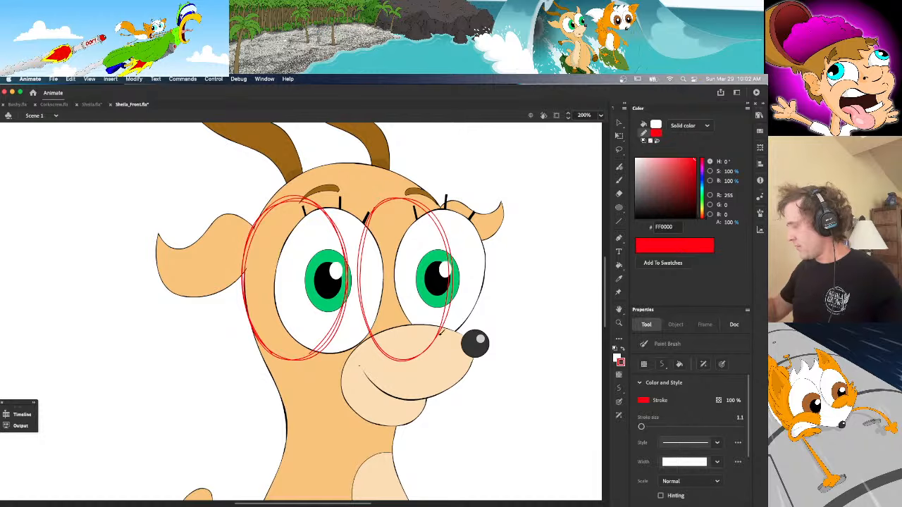
{"action": "key", "text": "v"}
{"action": "left_click", "coordinate": [441, 340]}
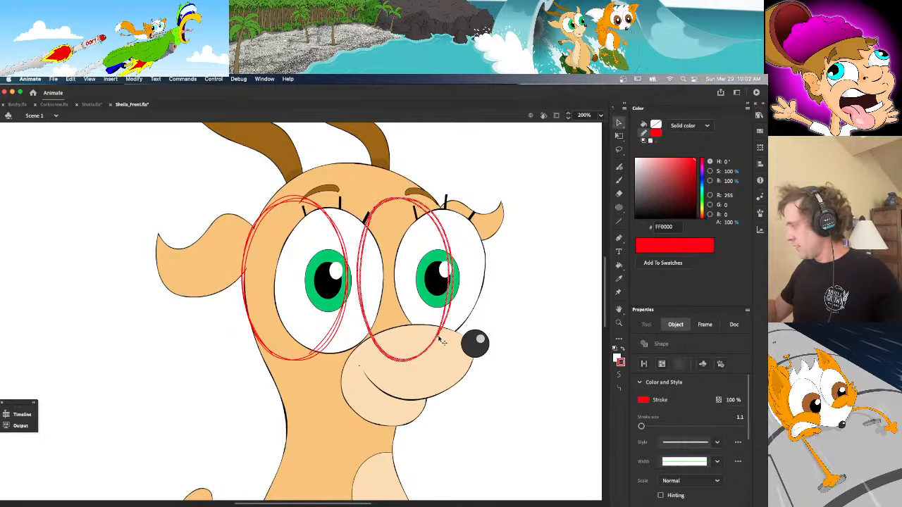
{"action": "left_click", "coordinate": [478, 366]}
{"action": "key", "text": "h"}
{"action": "key", "text": "y"}
{"action": "key", "text": "y"}
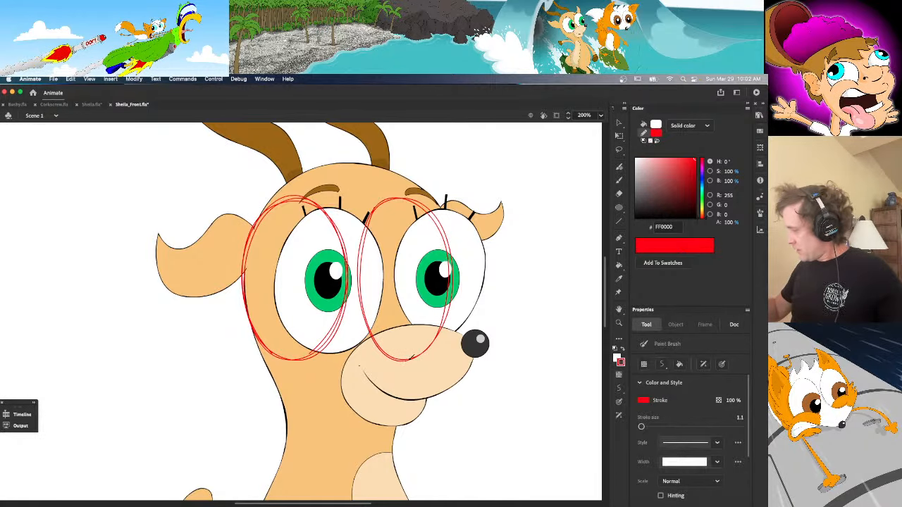
{"action": "mouse_move", "coordinate": [421, 358]}
{"action": "left_mouse_down"}
{"action": "mouse_move", "coordinate": [360, 328]}
{"action": "mouse_move", "coordinate": [316, 342]}
{"action": "mouse_move", "coordinate": [287, 380]}
{"action": "left_mouse_up"}
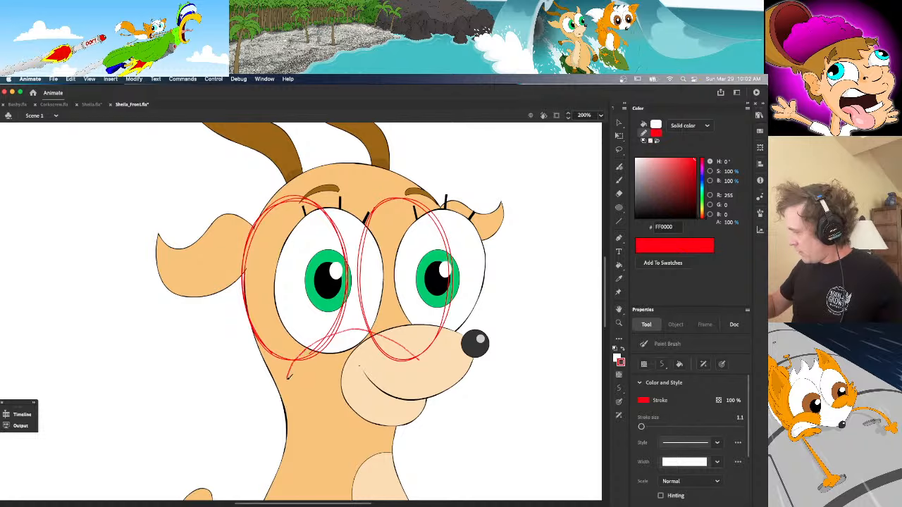
{"action": "key", "text": "super+z"}
{"action": "mouse_move", "coordinate": [421, 359]}
{"action": "left_mouse_down"}
{"action": "mouse_move", "coordinate": [385, 329]}
{"action": "mouse_move", "coordinate": [333, 323]}
{"action": "mouse_move", "coordinate": [299, 350]}
{"action": "mouse_move", "coordinate": [287, 386]}
{"action": "left_mouse_up"}
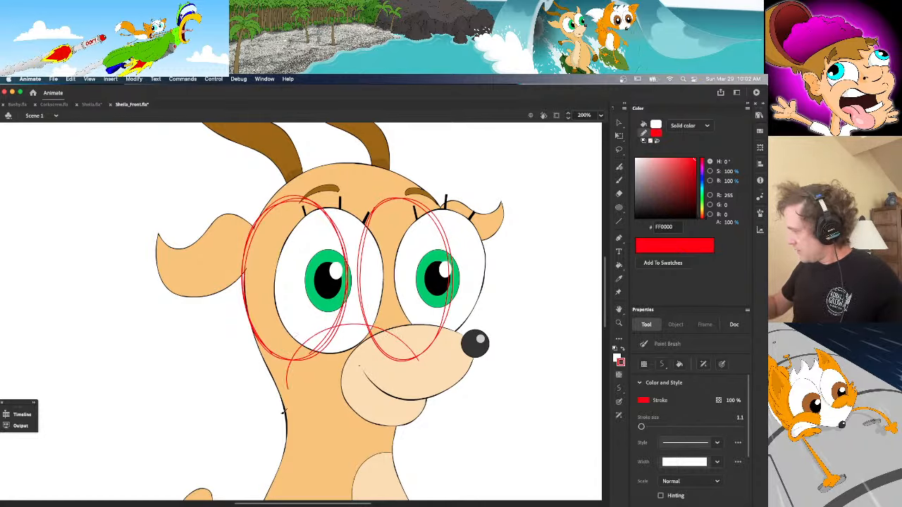
{"action": "key", "text": "super+z"}
{"action": "mouse_move", "coordinate": [421, 375]}
{"action": "left_mouse_down"}
{"action": "mouse_move", "coordinate": [413, 353]}
{"action": "mouse_move", "coordinate": [372, 327]}
{"action": "mouse_move", "coordinate": [333, 324]}
{"action": "mouse_move", "coordinate": [296, 348]}
{"action": "mouse_move", "coordinate": [284, 391]}
{"action": "left_mouse_up"}
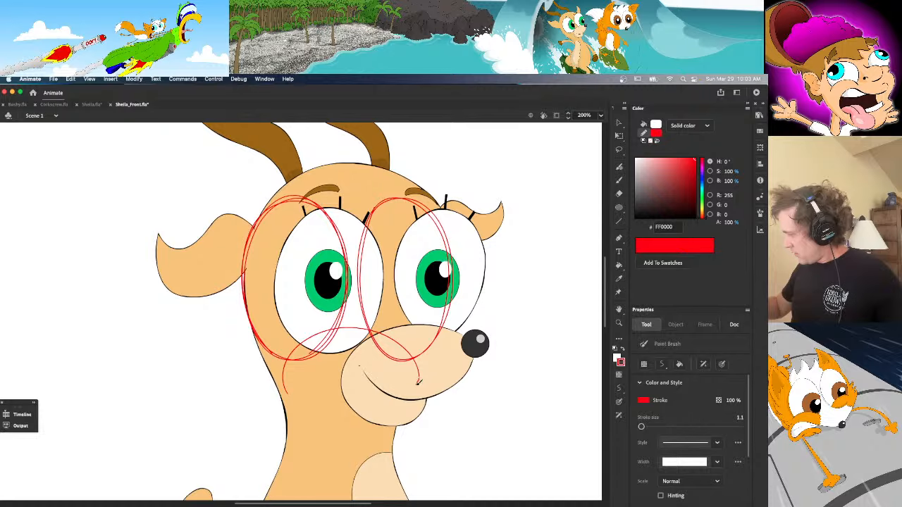
{"action": "mouse_move", "coordinate": [417, 381]}
{"action": "left_mouse_down"}
{"action": "mouse_move", "coordinate": [392, 411]}
{"action": "mouse_move", "coordinate": [365, 423]}
{"action": "mouse_move", "coordinate": [331, 426]}
{"action": "mouse_move", "coordinate": [287, 393]}
{"action": "left_mouse_up"}
{"action": "key", "text": "super+z"}
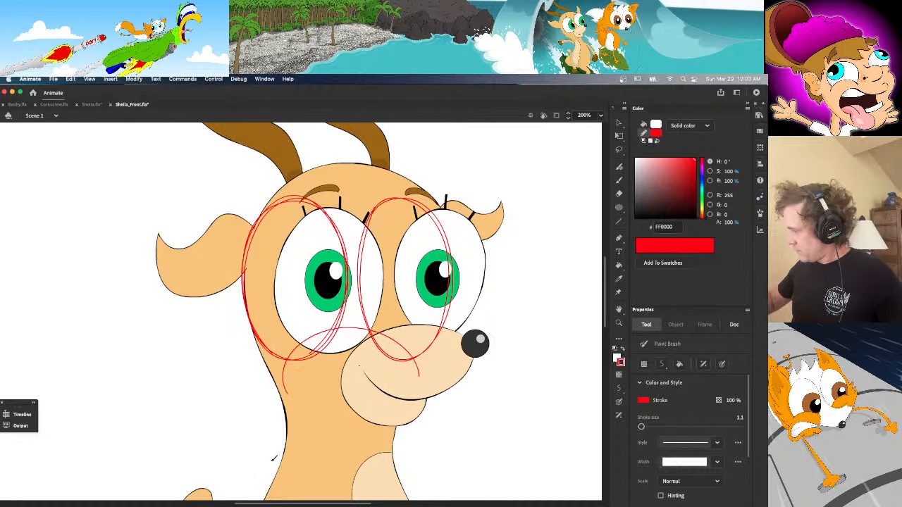
{"action": "key", "text": "super+z"}
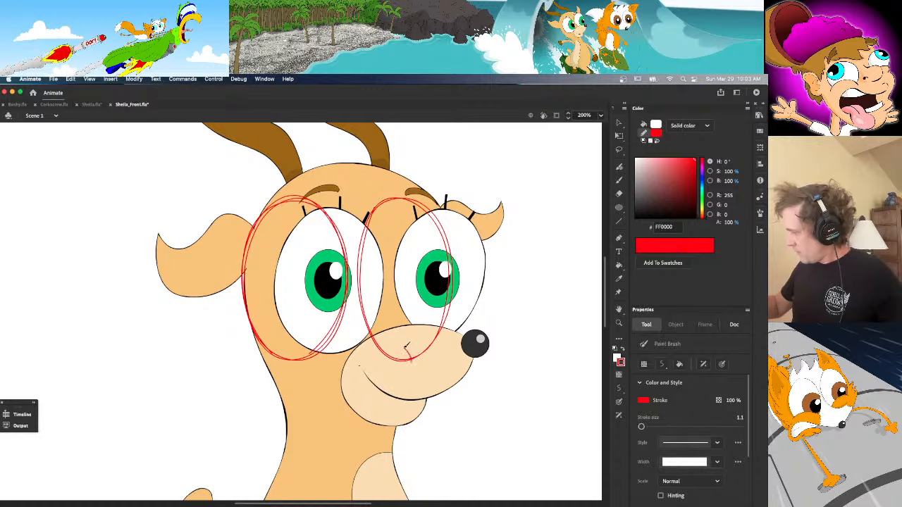
Sketch a wide, rounded red oval for the muzzle, centred below and slightly overlapping the two eye ovals
{"action": "mouse_move", "coordinate": [407, 345]}
{"action": "left_mouse_down"}
{"action": "mouse_move", "coordinate": [377, 326]}
{"action": "mouse_move", "coordinate": [324, 327]}
{"action": "mouse_move", "coordinate": [289, 363]}
{"action": "mouse_move", "coordinate": [290, 391]}
{"action": "mouse_move", "coordinate": [319, 419]}
{"action": "mouse_move", "coordinate": [351, 425]}
{"action": "mouse_move", "coordinate": [390, 406]}
{"action": "mouse_move", "coordinate": [412, 374]}
{"action": "mouse_move", "coordinate": [411, 346]}
{"action": "mouse_move", "coordinate": [376, 326]}
{"action": "mouse_move", "coordinate": [329, 323]}
{"action": "mouse_move", "coordinate": [292, 368]}
{"action": "mouse_move", "coordinate": [293, 359]}
{"action": "mouse_move", "coordinate": [291, 390]}
{"action": "mouse_move", "coordinate": [312, 412]}
{"action": "left_mouse_up"}
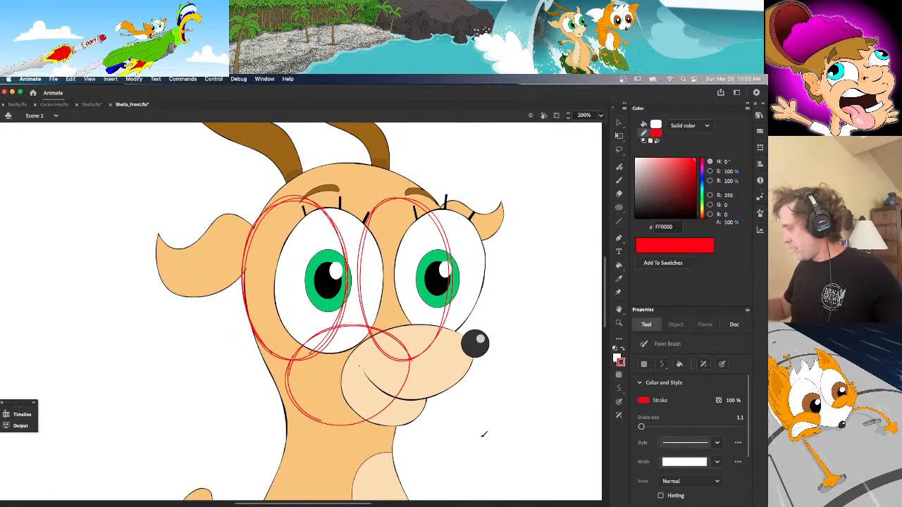
Set the stroke size of all the red eye and muzzle sketch lines to 0.1
{"action": "key", "text": "v"}
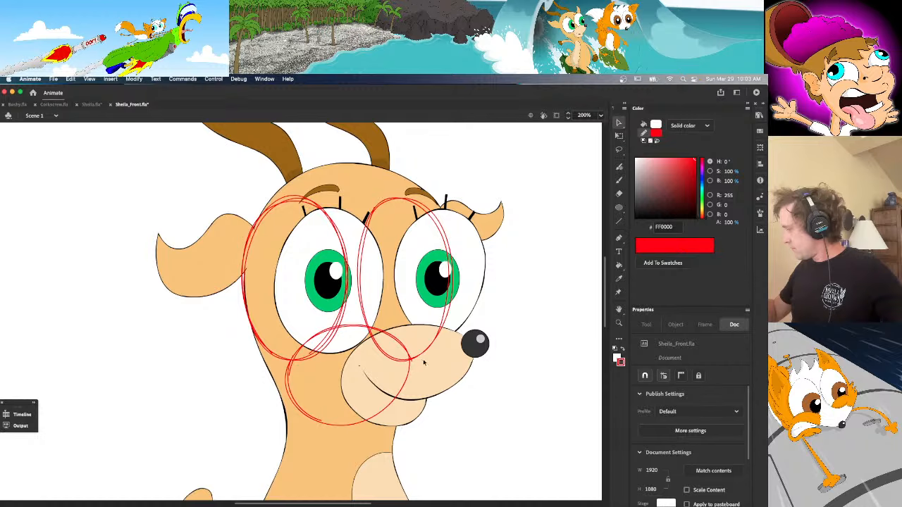
{"action": "key", "text": "super+a"}
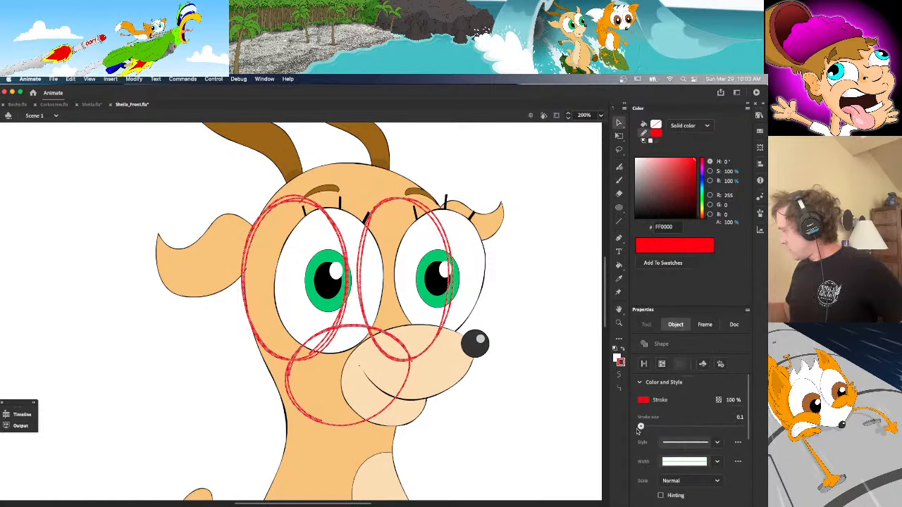
{"action": "left_click", "coordinate": [554, 438]}
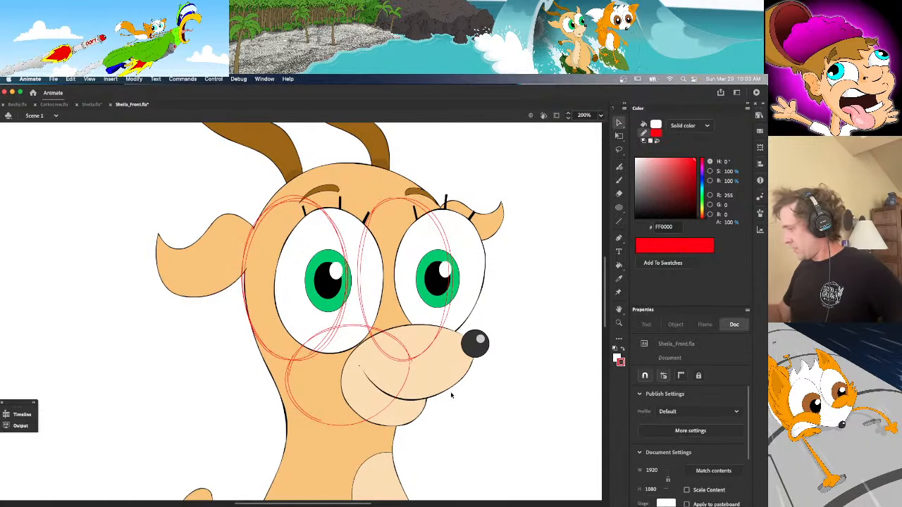
Set the Paint Bucket's gap option to Close Large Gaps and return to the Paint Brush
{"action": "key", "text": "k"}
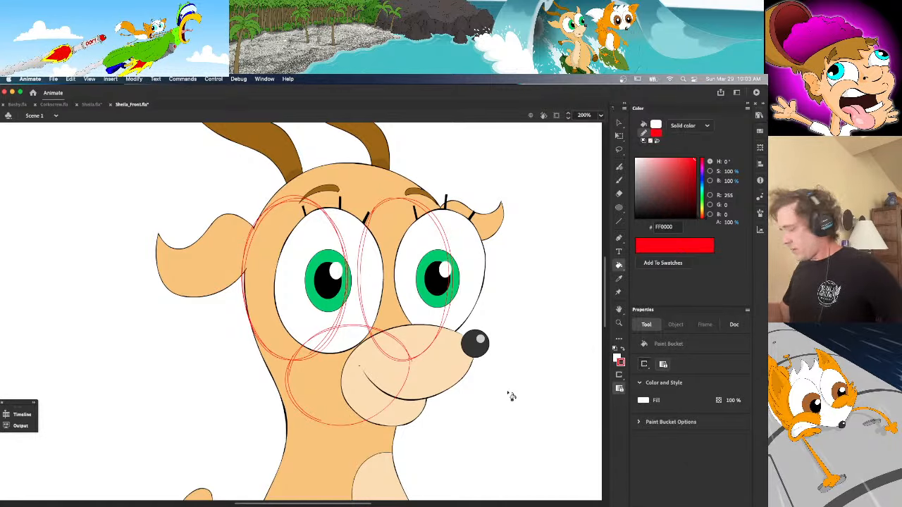
{"action": "key", "text": "y"}
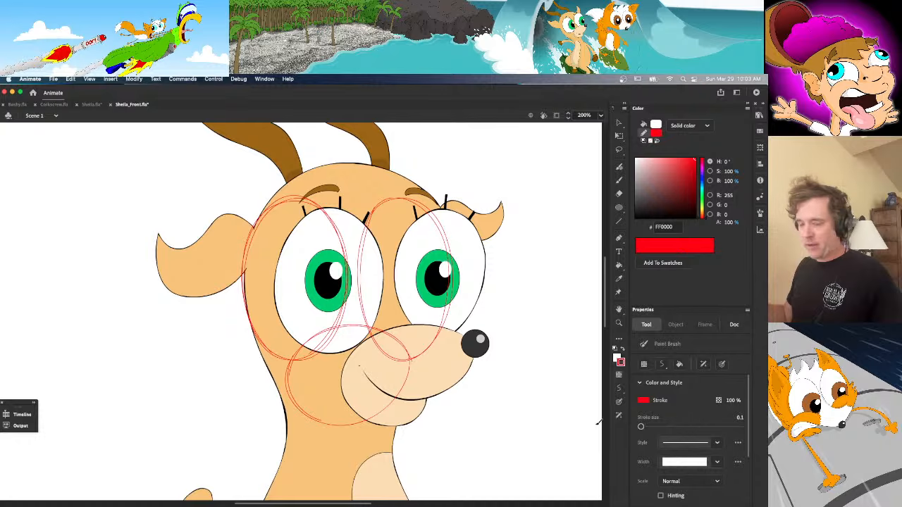
{"action": "key", "text": "k"}
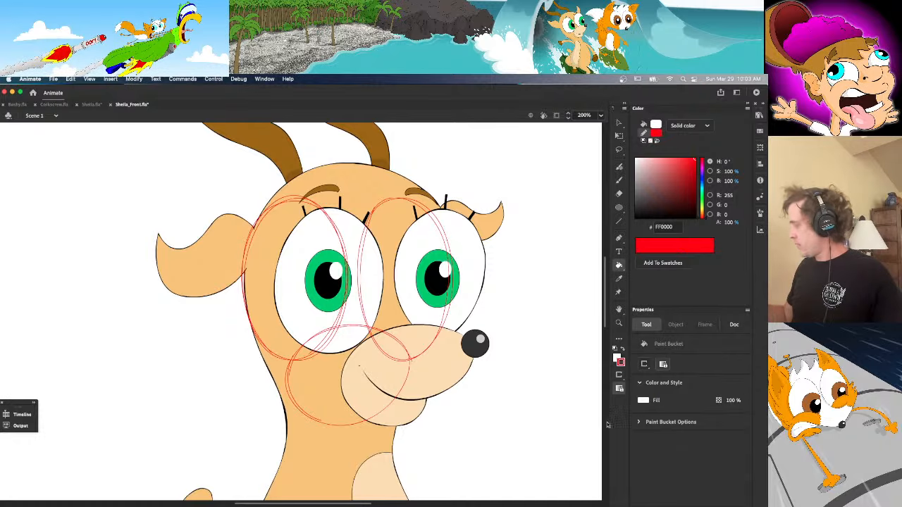
{"action": "left_click", "coordinate": [643, 364]}
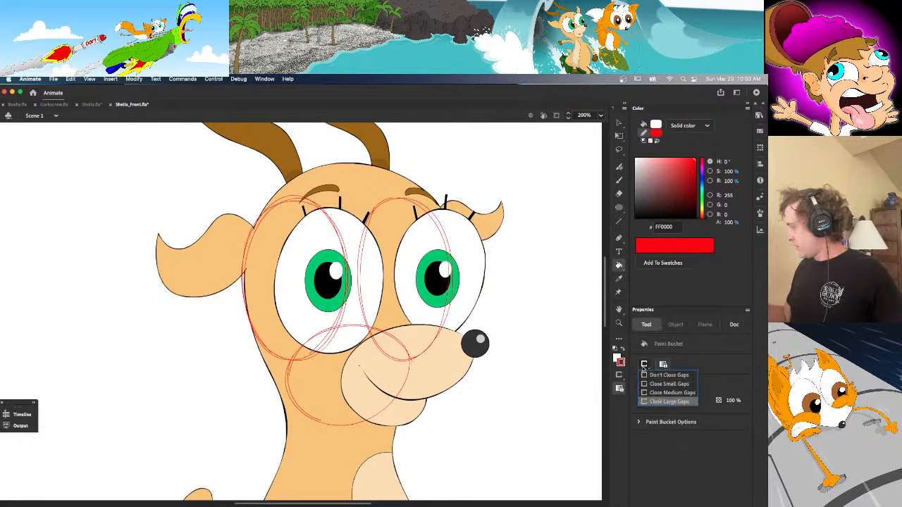
{"action": "left_click", "coordinate": [669, 402]}
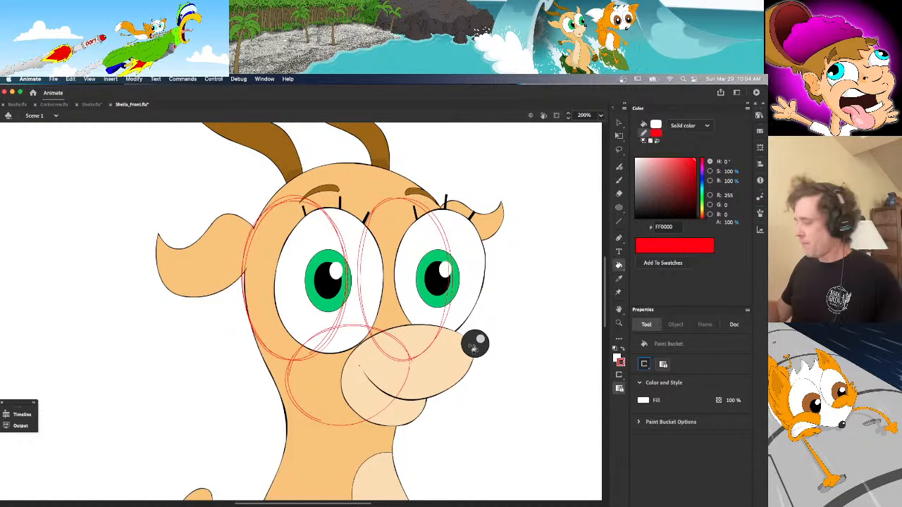
{"action": "key", "text": "y"}
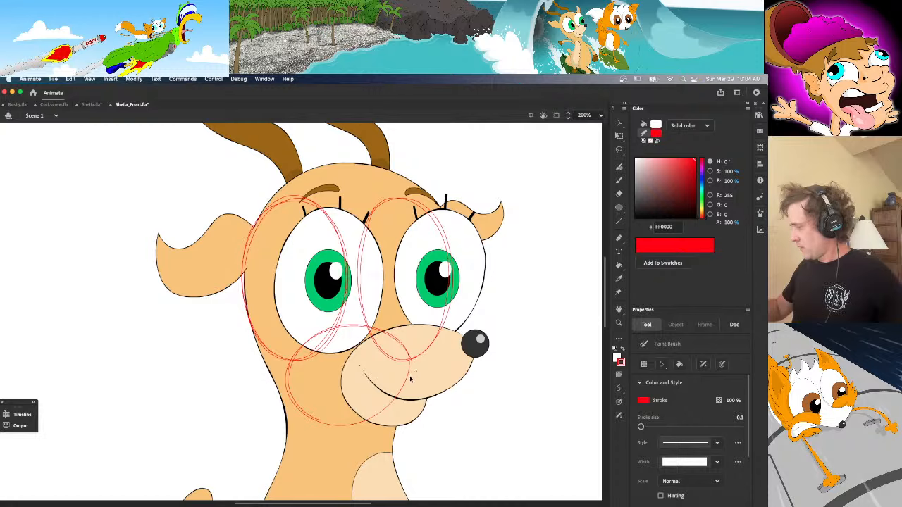
Undo the stroke thinning and the muzzle oval so that only the two red eye ovals remain
{"action": "key", "text": "ctrl+a"}
{"action": "key", "text": "super+z"}
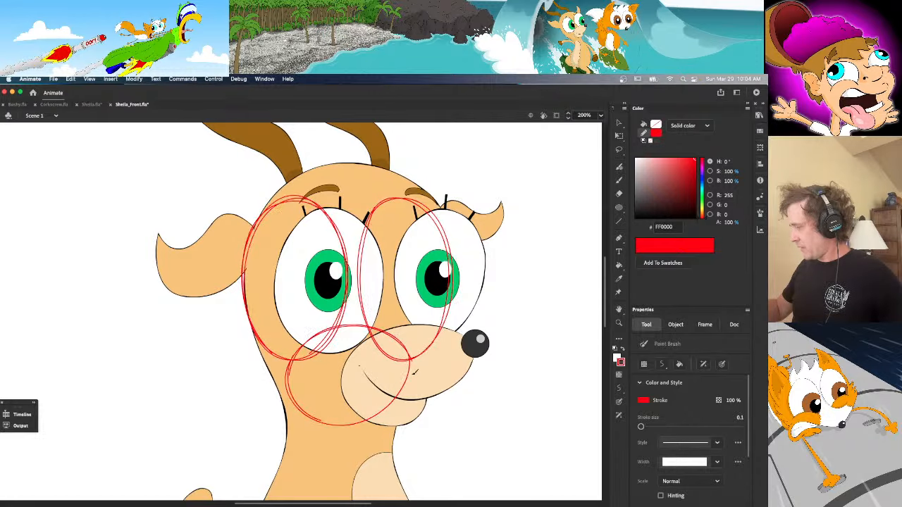
{"action": "key", "text": "super+z"}
Set the stroke size of both red eye ovals to 0.1
{"action": "key", "text": "v"}
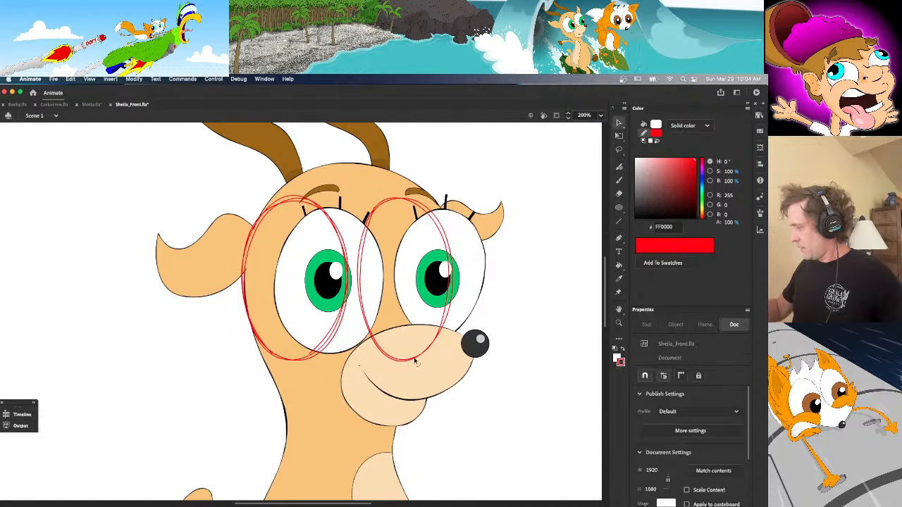
{"action": "left_click", "coordinate": [343, 349]}
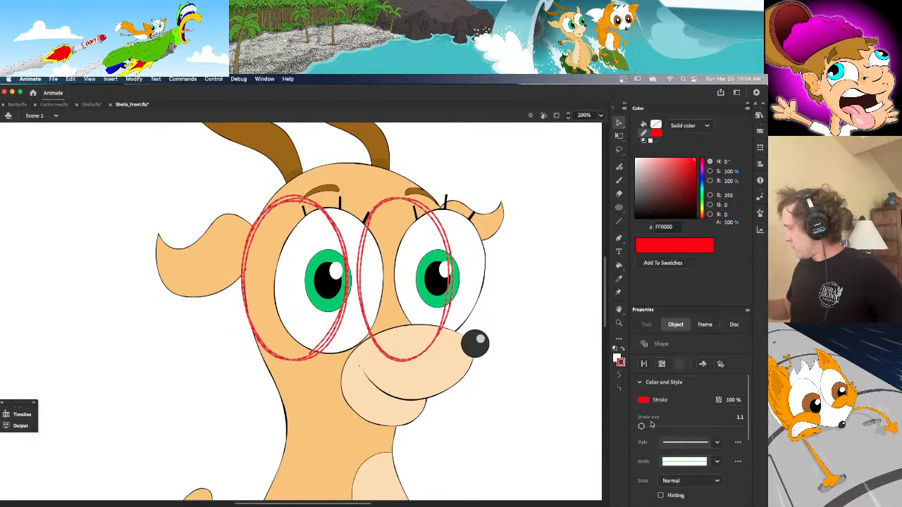
{"action": "left_click_drag", "start_coordinate": [642, 427], "coordinate": [629, 433]}
{"action": "left_click", "coordinate": [550, 428]}
{"action": "key", "text": "h"}
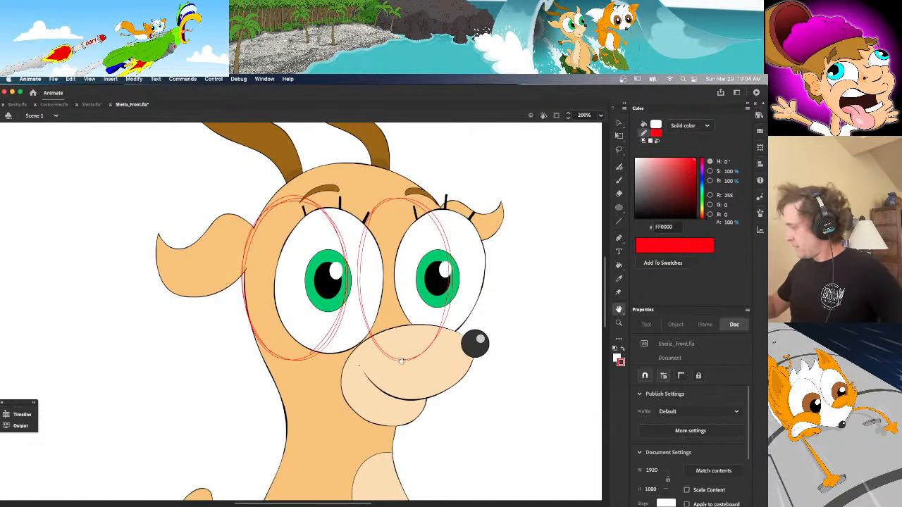
Sketch a new wide, rounded red muzzle oval centred below the two eye ovals and overlapping their lower ends
{"action": "key", "text": "b"}
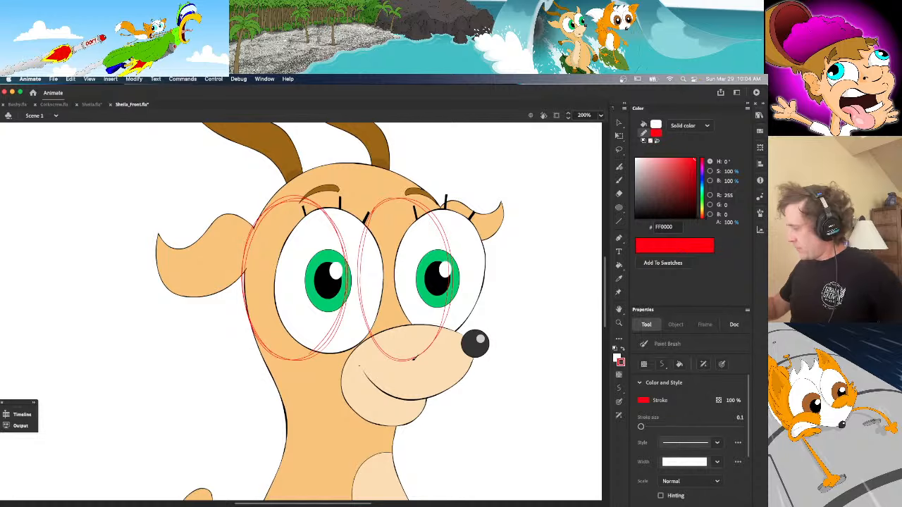
{"action": "mouse_move", "coordinate": [417, 358]}
{"action": "left_mouse_down"}
{"action": "mouse_move", "coordinate": [371, 325]}
{"action": "mouse_move", "coordinate": [313, 332]}
{"action": "mouse_move", "coordinate": [291, 351]}
{"action": "mouse_move", "coordinate": [282, 389]}
{"action": "mouse_move", "coordinate": [314, 418]}
{"action": "mouse_move", "coordinate": [380, 412]}
{"action": "mouse_move", "coordinate": [411, 377]}
{"action": "mouse_move", "coordinate": [413, 358]}
{"action": "mouse_move", "coordinate": [416, 373]}
{"action": "mouse_move", "coordinate": [378, 414]}
{"action": "mouse_move", "coordinate": [313, 417]}
{"action": "left_mouse_up"}
{"action": "mouse_move", "coordinate": [414, 374]}
{"action": "left_mouse_down"}
{"action": "mouse_move", "coordinate": [377, 415]}
{"action": "mouse_move", "coordinate": [319, 422]}
{"action": "mouse_move", "coordinate": [284, 389]}
{"action": "mouse_move", "coordinate": [302, 339]}
{"action": "mouse_move", "coordinate": [348, 321]}
{"action": "mouse_move", "coordinate": [395, 340]}
{"action": "mouse_move", "coordinate": [367, 325]}
{"action": "mouse_move", "coordinate": [402, 342]}
{"action": "mouse_move", "coordinate": [420, 365]}
{"action": "mouse_move", "coordinate": [406, 395]}
{"action": "mouse_move", "coordinate": [368, 421]}
{"action": "mouse_move", "coordinate": [319, 418]}
{"action": "left_mouse_up"}
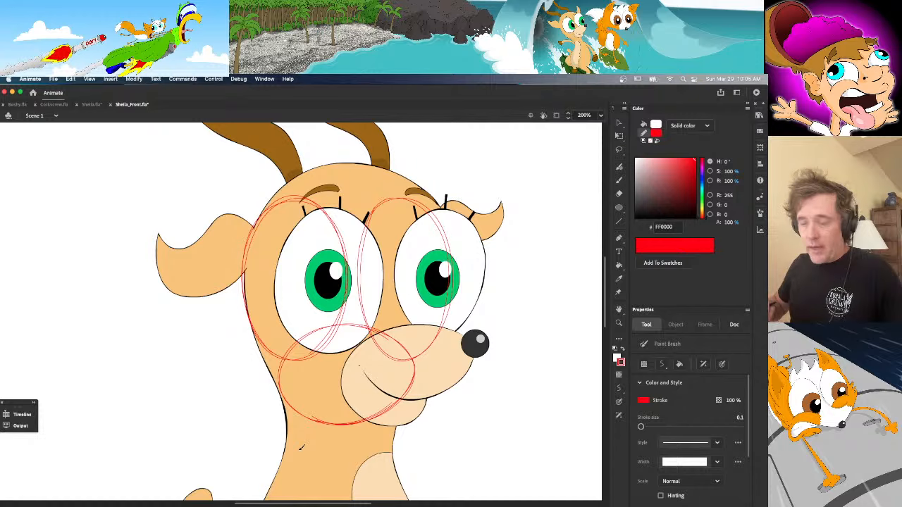
Delete the segments of both red eye ovals that fall inside the muzzle oval
{"action": "key", "text": "v"}
{"action": "left_click", "coordinate": [389, 359]}
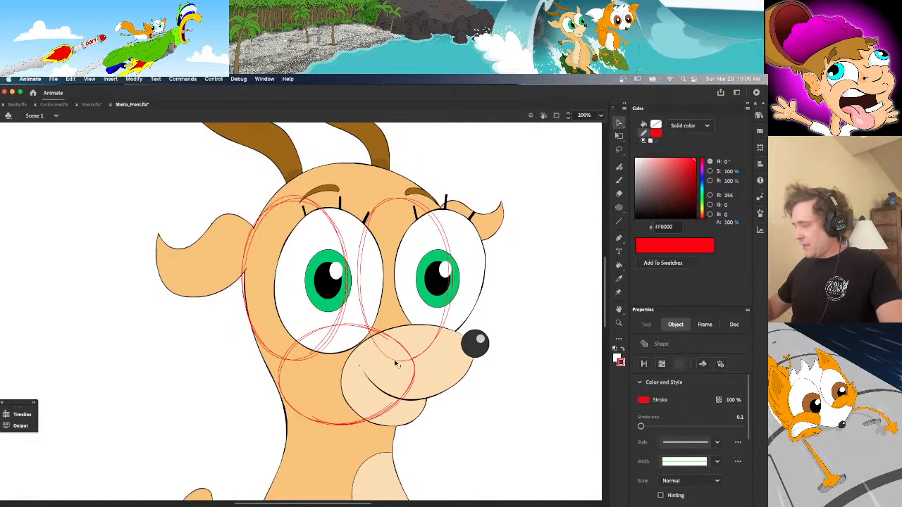
{"action": "key", "text": "Delete"}
{"action": "left_click", "coordinate": [326, 347]}
{"action": "key", "text": "Delete"}
{"action": "left_click", "coordinate": [328, 344]}
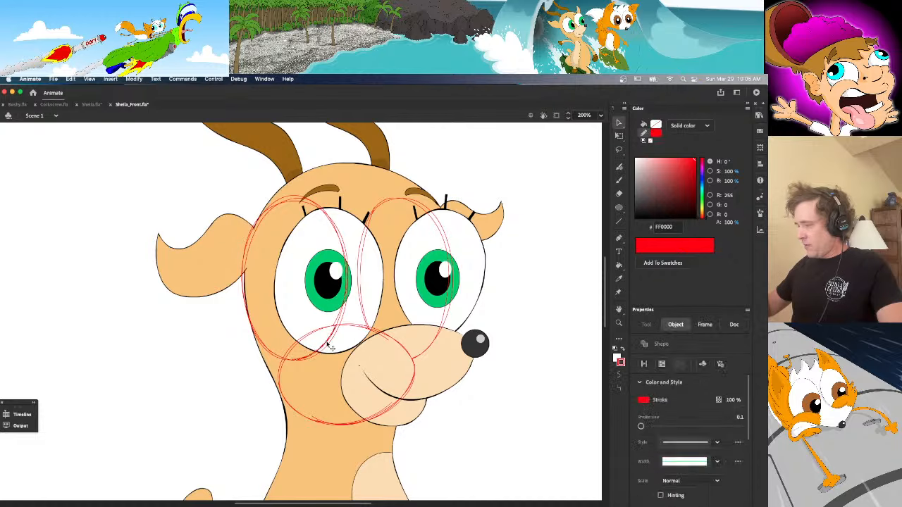
{"action": "key", "text": "Delete"}
{"action": "double_click", "coordinate": [294, 360]}
{"action": "left_click", "coordinate": [295, 366]}
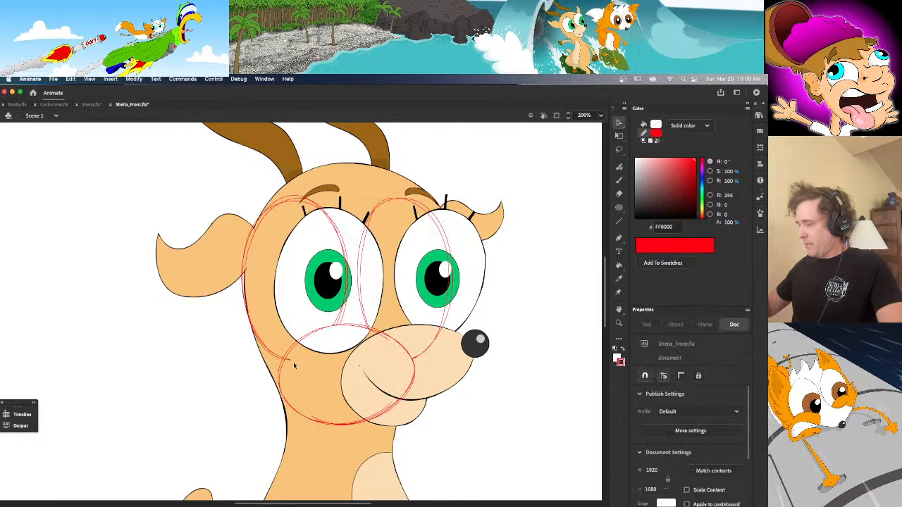
{"action": "left_click", "coordinate": [292, 361]}
{"action": "key", "text": "Delete"}
Delete the stray red line ends along the muzzle oval's lower left edge
{"action": "left_click", "coordinate": [315, 415]}
{"action": "key", "text": "Delete"}
{"action": "left_click", "coordinate": [317, 426]}
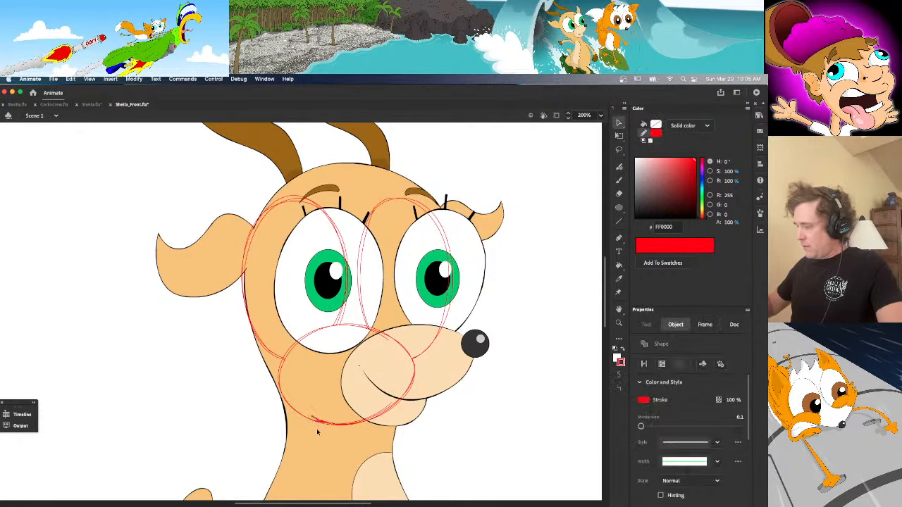
{"action": "key", "text": "Delete"}
Sketch a small red circle for the nose on the middle of the muzzle's upper edge, between the eyes
{"action": "key", "text": "y"}
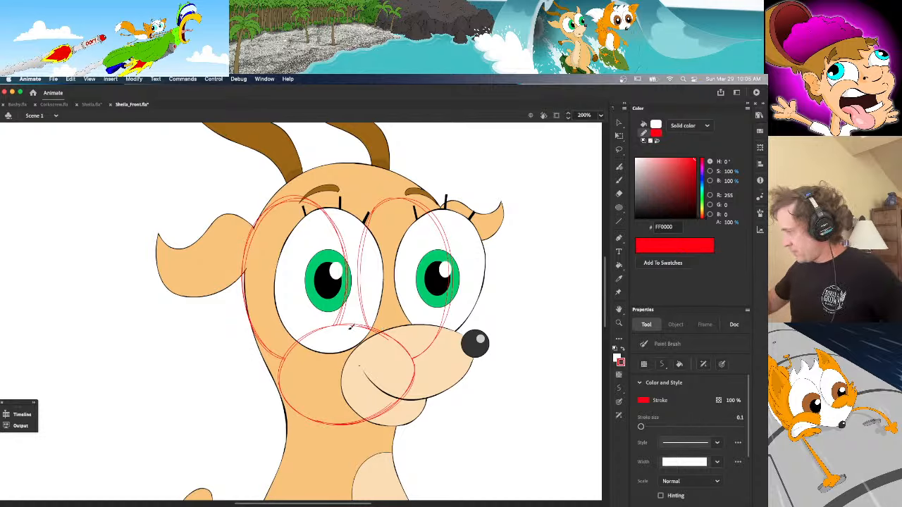
{"action": "mouse_move", "coordinate": [338, 331]}
{"action": "left_mouse_down"}
{"action": "mouse_move", "coordinate": [363, 343]}
{"action": "mouse_move", "coordinate": [360, 319]}
{"action": "mouse_move", "coordinate": [342, 329]}
{"action": "mouse_move", "coordinate": [360, 350]}
{"action": "left_mouse_up"}
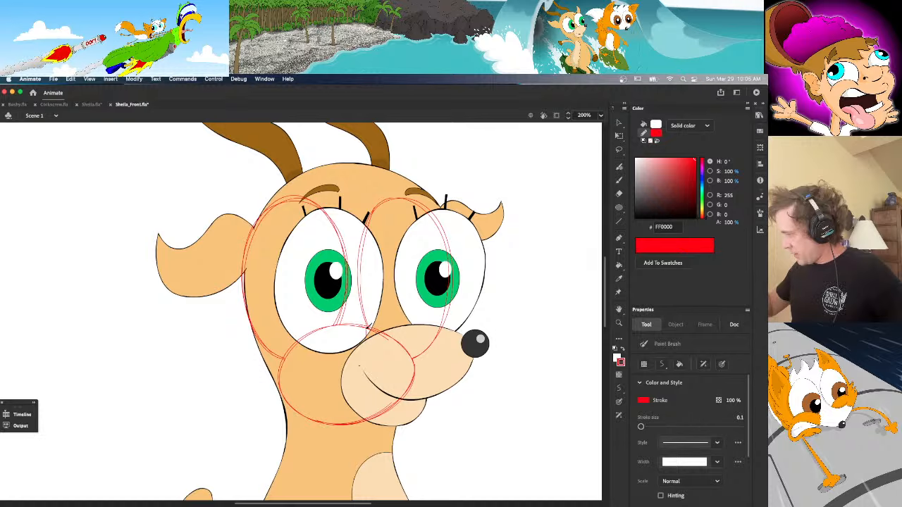
{"action": "mouse_move", "coordinate": [365, 325]}
{"action": "left_mouse_down"}
{"action": "mouse_move", "coordinate": [336, 344]}
{"action": "mouse_move", "coordinate": [367, 332]}
{"action": "left_mouse_up"}
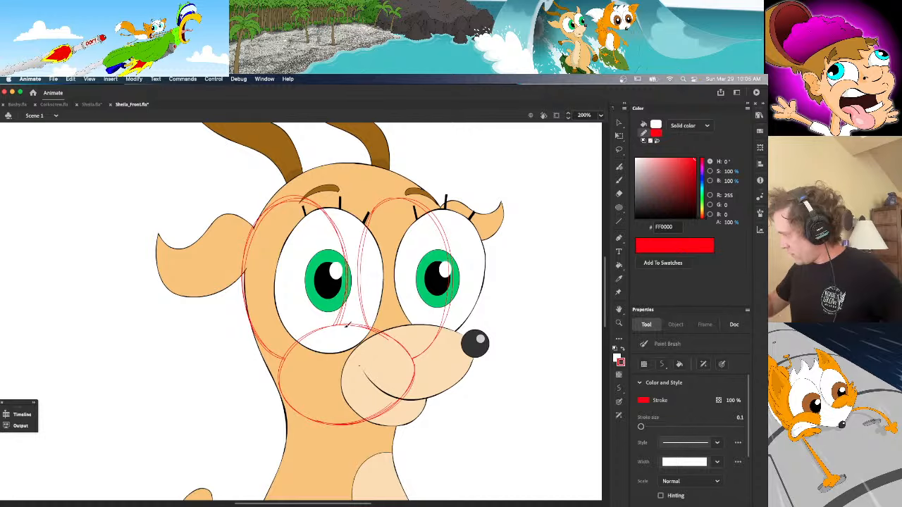
{"action": "mouse_move", "coordinate": [338, 331]}
{"action": "left_mouse_down"}
{"action": "mouse_move", "coordinate": [373, 335]}
{"action": "mouse_move", "coordinate": [368, 329]}
{"action": "mouse_move", "coordinate": [354, 345]}
{"action": "left_mouse_up"}
{"action": "key", "text": "super+z"}
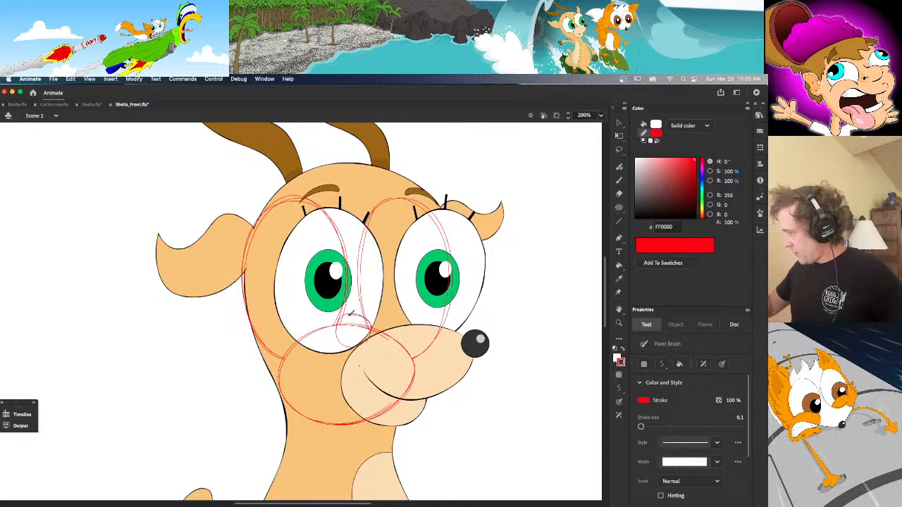
{"action": "mouse_move", "coordinate": [350, 313]}
{"action": "left_mouse_down"}
{"action": "mouse_move", "coordinate": [356, 344]}
{"action": "mouse_move", "coordinate": [368, 327]}
{"action": "mouse_move", "coordinate": [338, 333]}
{"action": "mouse_move", "coordinate": [346, 346]}
{"action": "left_mouse_up"}
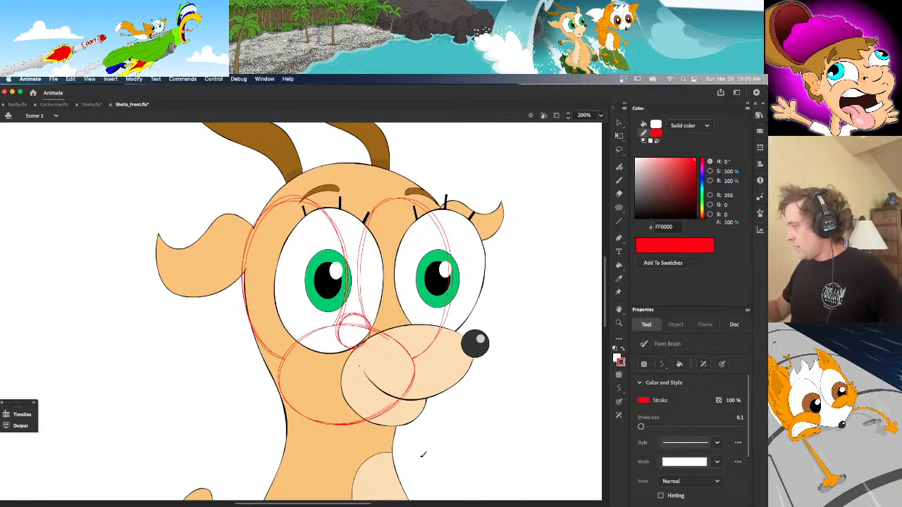
Delete the muzzle and eye line segments that cross the inside of the red nose circle
{"action": "key", "text": "e"}
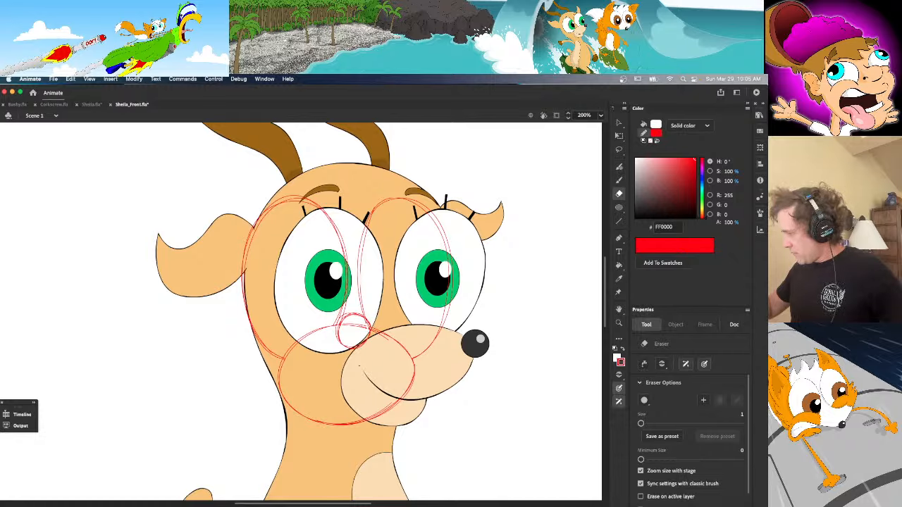
{"action": "key", "text": "v"}
{"action": "left_click", "coordinate": [363, 333]}
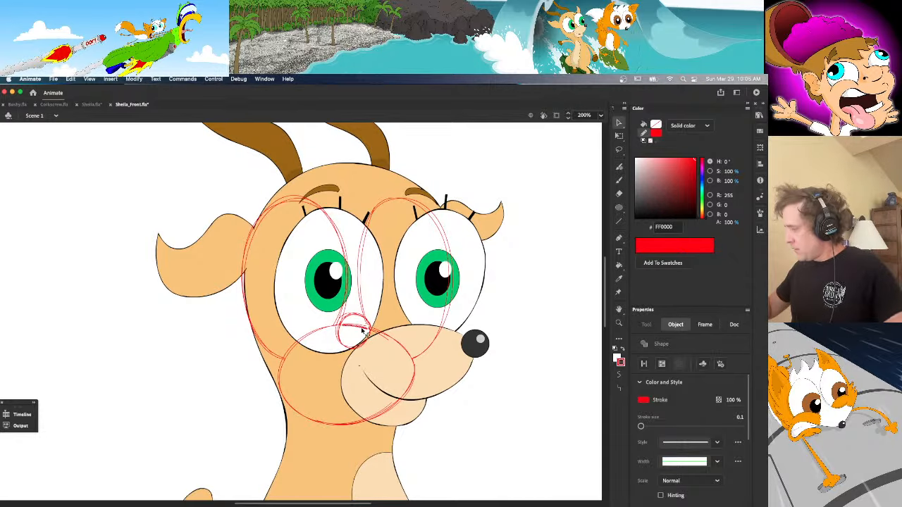
{"action": "key", "text": "Delete"}
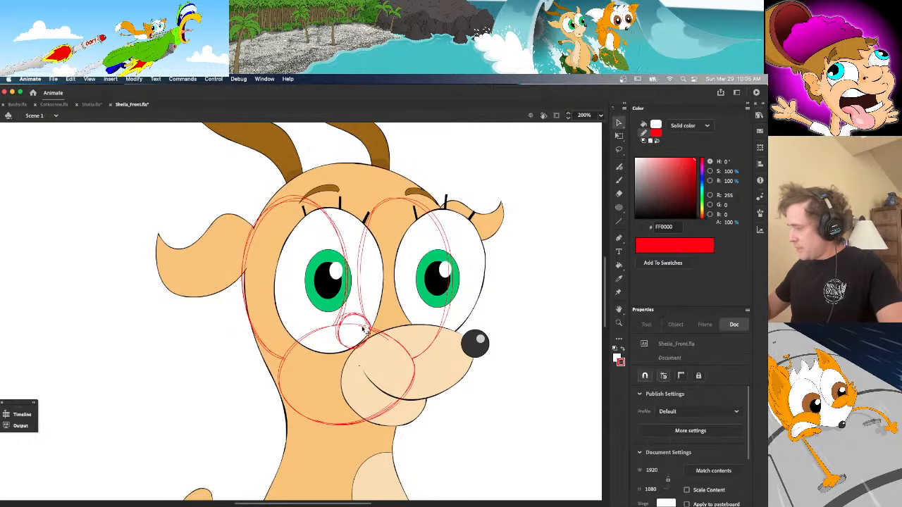
{"action": "left_click", "coordinate": [363, 329]}
{"action": "key", "text": "Delete"}
{"action": "left_click", "coordinate": [363, 331]}
{"action": "key", "text": "Delete"}
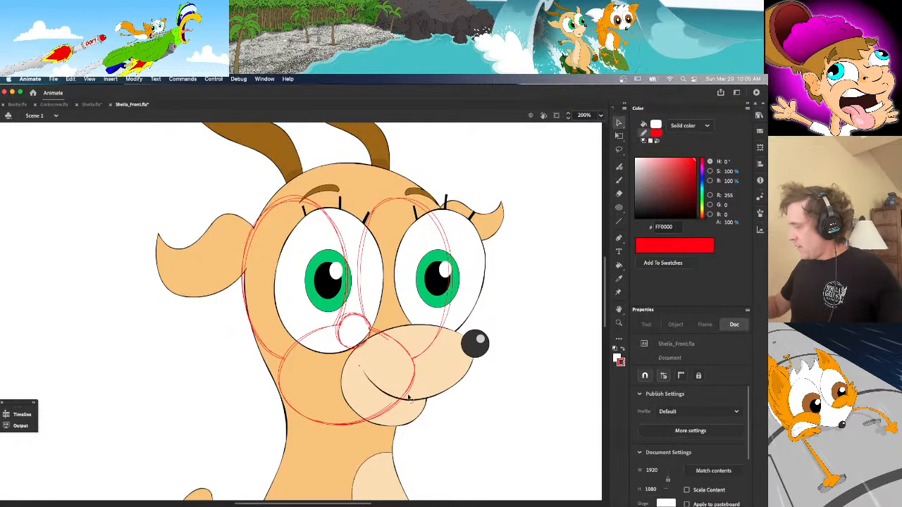
Sketch a wide upward-curving smile across the lower part of the red muzzle, redrawing it until the curve is even
{"action": "key", "text": "shift+y"}
{"action": "key", "text": "y"}
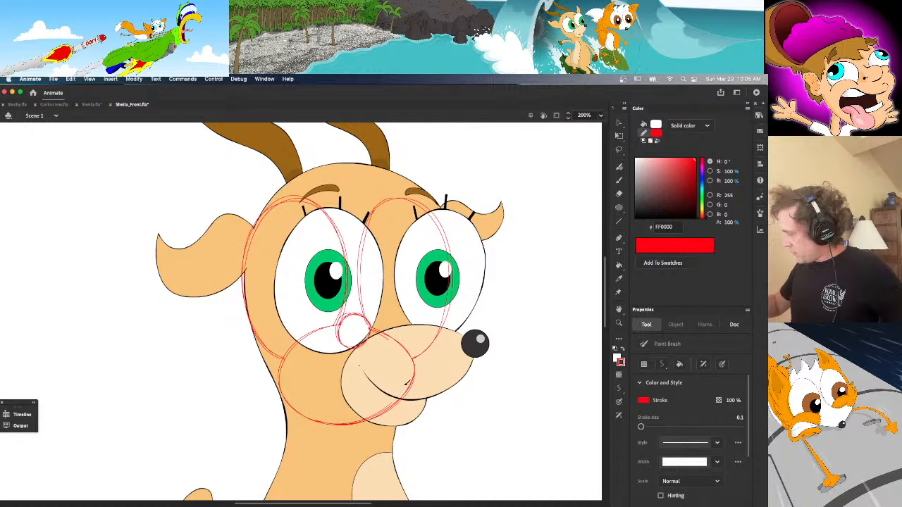
{"action": "mouse_move", "coordinate": [408, 381]}
{"action": "left_mouse_down"}
{"action": "mouse_move", "coordinate": [374, 401]}
{"action": "mouse_move", "coordinate": [306, 396]}
{"action": "mouse_move", "coordinate": [296, 385]}
{"action": "left_mouse_up"}
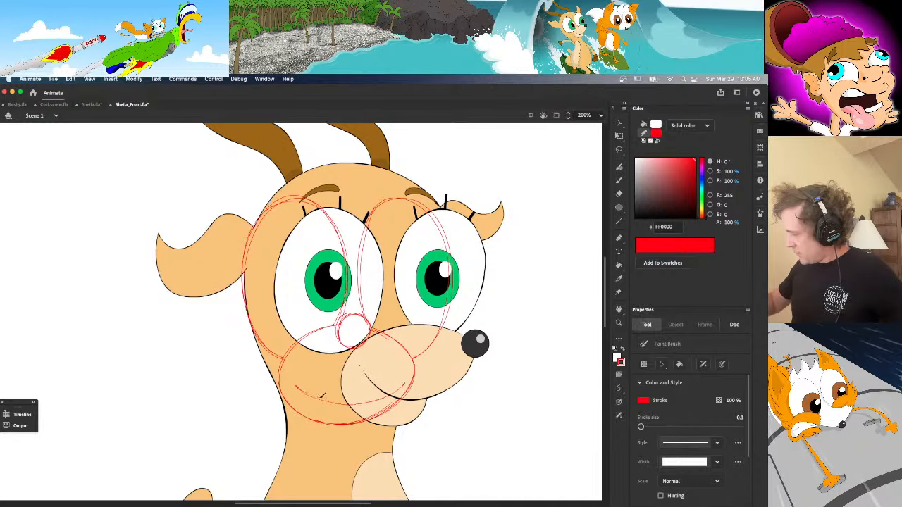
{"action": "mouse_move", "coordinate": [398, 386]}
{"action": "left_mouse_down"}
{"action": "mouse_move", "coordinate": [355, 405]}
{"action": "mouse_move", "coordinate": [302, 389]}
{"action": "mouse_move", "coordinate": [351, 408]}
{"action": "mouse_move", "coordinate": [382, 392]}
{"action": "mouse_move", "coordinate": [358, 407]}
{"action": "mouse_move", "coordinate": [305, 392]}
{"action": "mouse_move", "coordinate": [356, 410]}
{"action": "mouse_move", "coordinate": [396, 378]}
{"action": "mouse_move", "coordinate": [358, 409]}
{"action": "left_mouse_up"}
{"action": "key", "text": "super+z"}
{"action": "key", "text": "super+z"}
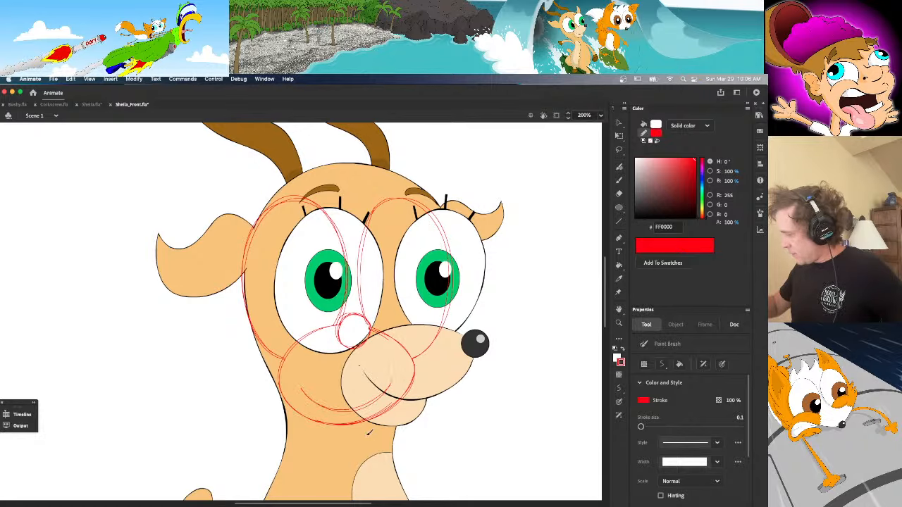
{"action": "key", "text": "super+z"}
{"action": "mouse_move", "coordinate": [392, 374]}
{"action": "left_mouse_down"}
{"action": "mouse_move", "coordinate": [381, 394]}
{"action": "mouse_move", "coordinate": [345, 408]}
{"action": "mouse_move", "coordinate": [303, 385]}
{"action": "mouse_move", "coordinate": [344, 405]}
{"action": "mouse_move", "coordinate": [365, 401]}
{"action": "mouse_move", "coordinate": [393, 374]}
{"action": "mouse_move", "coordinate": [384, 390]}
{"action": "mouse_move", "coordinate": [338, 408]}
{"action": "mouse_move", "coordinate": [304, 384]}
{"action": "mouse_move", "coordinate": [338, 407]}
{"action": "mouse_move", "coordinate": [356, 406]}
{"action": "mouse_move", "coordinate": [382, 396]}
{"action": "mouse_move", "coordinate": [393, 376]}
{"action": "mouse_move", "coordinate": [375, 396]}
{"action": "mouse_move", "coordinate": [340, 407]}
{"action": "mouse_move", "coordinate": [302, 384]}
{"action": "mouse_move", "coordinate": [349, 407]}
{"action": "mouse_move", "coordinate": [391, 378]}
{"action": "left_mouse_up"}
{"action": "key", "text": "super+z"}
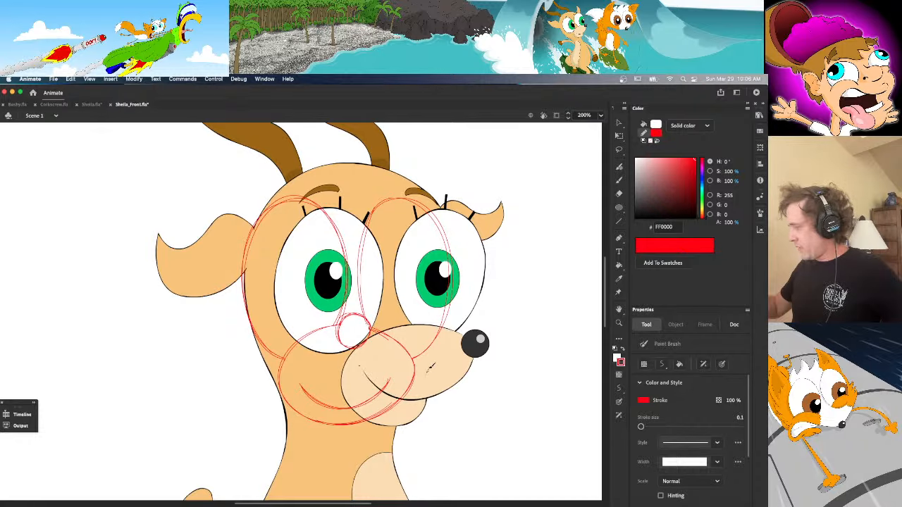
Sketch the red head outline over the crown and around both eyes, narrowing past the cheeks into the neck
{"action": "mouse_move", "coordinate": [431, 366]}
{"action": "left_mouse_down"}
{"action": "mouse_move", "coordinate": [462, 271]}
{"action": "mouse_move", "coordinate": [452, 218]}
{"action": "mouse_move", "coordinate": [409, 173]}
{"action": "mouse_move", "coordinate": [379, 163]}
{"action": "mouse_move", "coordinate": [294, 173]}
{"action": "mouse_move", "coordinate": [264, 200]}
{"action": "mouse_move", "coordinate": [238, 267]}
{"action": "mouse_move", "coordinate": [253, 350]}
{"action": "mouse_move", "coordinate": [291, 412]}
{"action": "mouse_move", "coordinate": [258, 363]}
{"action": "mouse_move", "coordinate": [273, 386]}
{"action": "mouse_move", "coordinate": [245, 328]}
{"action": "mouse_move", "coordinate": [239, 289]}
{"action": "mouse_move", "coordinate": [243, 249]}
{"action": "mouse_move", "coordinate": [269, 192]}
{"action": "mouse_move", "coordinate": [344, 160]}
{"action": "mouse_move", "coordinate": [405, 171]}
{"action": "mouse_move", "coordinate": [434, 190]}
{"action": "mouse_move", "coordinate": [460, 238]}
{"action": "mouse_move", "coordinate": [463, 277]}
{"action": "mouse_move", "coordinate": [414, 397]}
{"action": "left_mouse_up"}
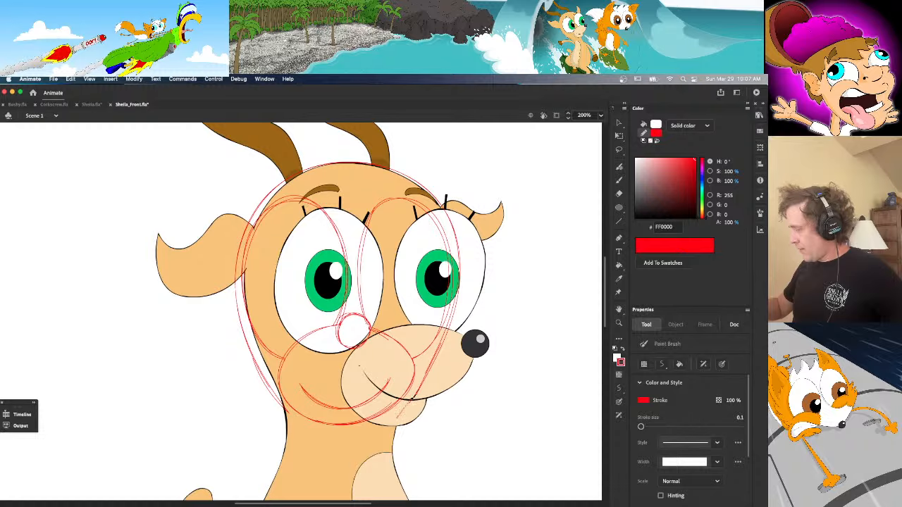
{"action": "left_click_drag", "start_coordinate": [412, 400], "coordinate": [391, 438]}
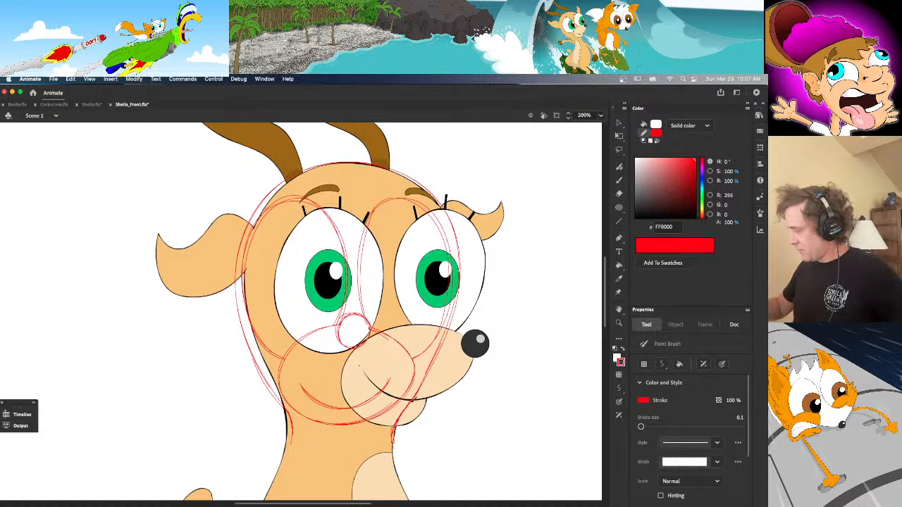
{"action": "left_click_drag", "start_coordinate": [422, 388], "coordinate": [398, 421]}
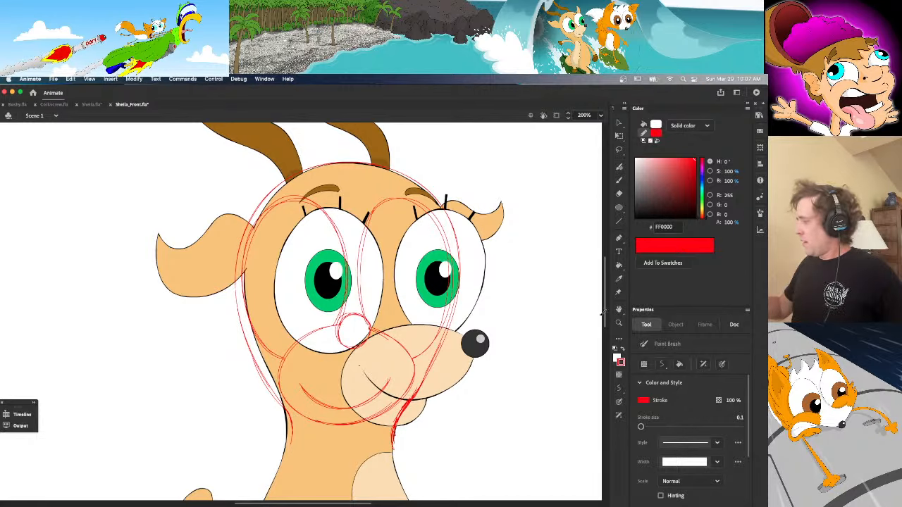
Sketch a tall red iris oval inside each eye outline, placing both at about the same height
{"action": "mouse_move", "coordinate": [602, 314]}
{"action": "left_mouse_down"}
{"action": "mouse_move", "coordinate": [603, 344]}
{"action": "mouse_move", "coordinate": [603, 307]}
{"action": "mouse_move", "coordinate": [602, 352]}
{"action": "mouse_move", "coordinate": [603, 301]}
{"action": "left_mouse_up"}
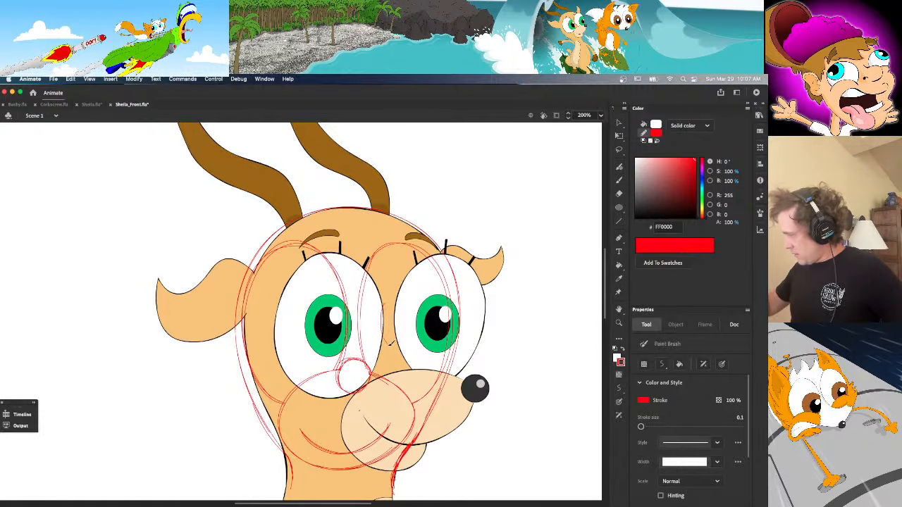
{"action": "mouse_move", "coordinate": [386, 343]}
{"action": "left_mouse_down"}
{"action": "mouse_move", "coordinate": [421, 345]}
{"action": "mouse_move", "coordinate": [428, 324]}
{"action": "mouse_move", "coordinate": [421, 297]}
{"action": "mouse_move", "coordinate": [406, 286]}
{"action": "mouse_move", "coordinate": [387, 297]}
{"action": "mouse_move", "coordinate": [382, 322]}
{"action": "mouse_move", "coordinate": [389, 350]}
{"action": "mouse_move", "coordinate": [405, 354]}
{"action": "mouse_move", "coordinate": [424, 336]}
{"action": "mouse_move", "coordinate": [418, 286]}
{"action": "mouse_move", "coordinate": [396, 285]}
{"action": "mouse_move", "coordinate": [409, 285]}
{"action": "mouse_move", "coordinate": [392, 290]}
{"action": "mouse_move", "coordinate": [382, 315]}
{"action": "mouse_move", "coordinate": [387, 346]}
{"action": "mouse_move", "coordinate": [411, 351]}
{"action": "mouse_move", "coordinate": [426, 306]}
{"action": "mouse_move", "coordinate": [410, 285]}
{"action": "mouse_move", "coordinate": [389, 293]}
{"action": "mouse_move", "coordinate": [383, 315]}
{"action": "mouse_move", "coordinate": [387, 345]}
{"action": "mouse_move", "coordinate": [410, 354]}
{"action": "mouse_move", "coordinate": [424, 332]}
{"action": "mouse_move", "coordinate": [420, 286]}
{"action": "mouse_move", "coordinate": [392, 294]}
{"action": "mouse_move", "coordinate": [379, 337]}
{"action": "left_mouse_up"}
{"action": "key", "text": "super+z"}
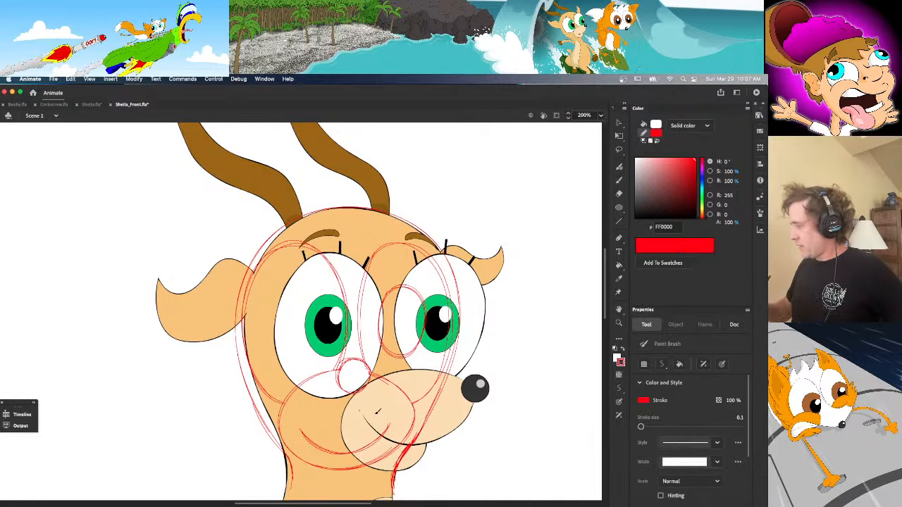
{"action": "mouse_move", "coordinate": [300, 285]}
{"action": "left_mouse_down"}
{"action": "mouse_move", "coordinate": [282, 299]}
{"action": "mouse_move", "coordinate": [277, 326]}
{"action": "mouse_move", "coordinate": [289, 347]}
{"action": "mouse_move", "coordinate": [306, 350]}
{"action": "mouse_move", "coordinate": [321, 329]}
{"action": "mouse_move", "coordinate": [323, 303]}
{"action": "mouse_move", "coordinate": [309, 283]}
{"action": "mouse_move", "coordinate": [294, 283]}
{"action": "mouse_move", "coordinate": [278, 305]}
{"action": "mouse_move", "coordinate": [279, 332]}
{"action": "mouse_move", "coordinate": [298, 351]}
{"action": "mouse_move", "coordinate": [317, 285]}
{"action": "mouse_move", "coordinate": [297, 278]}
{"action": "mouse_move", "coordinate": [278, 315]}
{"action": "mouse_move", "coordinate": [283, 341]}
{"action": "mouse_move", "coordinate": [322, 369]}
{"action": "mouse_move", "coordinate": [324, 311]}
{"action": "mouse_move", "coordinate": [312, 287]}
{"action": "mouse_move", "coordinate": [291, 282]}
{"action": "mouse_move", "coordinate": [276, 322]}
{"action": "mouse_move", "coordinate": [288, 349]}
{"action": "mouse_move", "coordinate": [321, 349]}
{"action": "mouse_move", "coordinate": [323, 311]}
{"action": "mouse_move", "coordinate": [300, 281]}
{"action": "mouse_move", "coordinate": [277, 299]}
{"action": "mouse_move", "coordinate": [276, 325]}
{"action": "mouse_move", "coordinate": [302, 354]}
{"action": "mouse_move", "coordinate": [321, 333]}
{"action": "mouse_move", "coordinate": [316, 293]}
{"action": "mouse_move", "coordinate": [295, 282]}
{"action": "left_mouse_up"}
{"action": "key", "text": "super+z"}
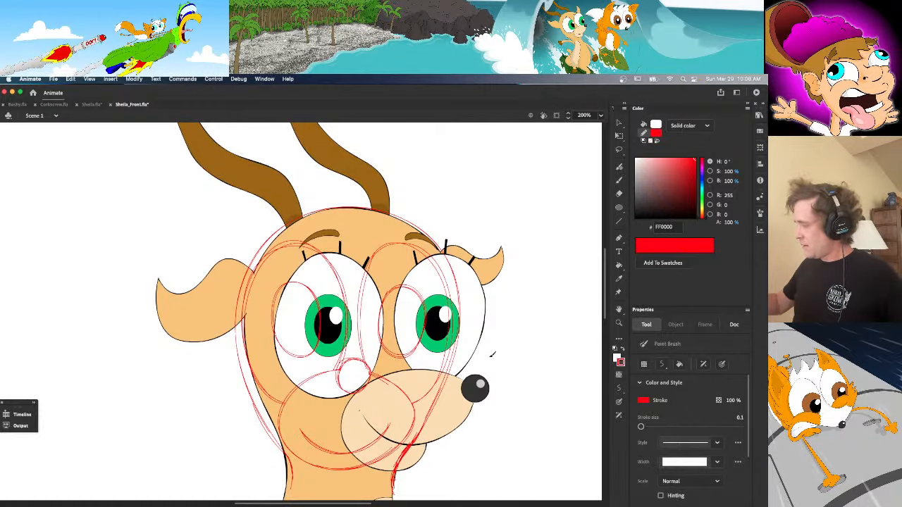
Try enlarging the red iris ovals slightly with Free Transform to even out their sizes
{"action": "key", "text": "q"}
{"action": "left_click", "coordinate": [318, 355]}
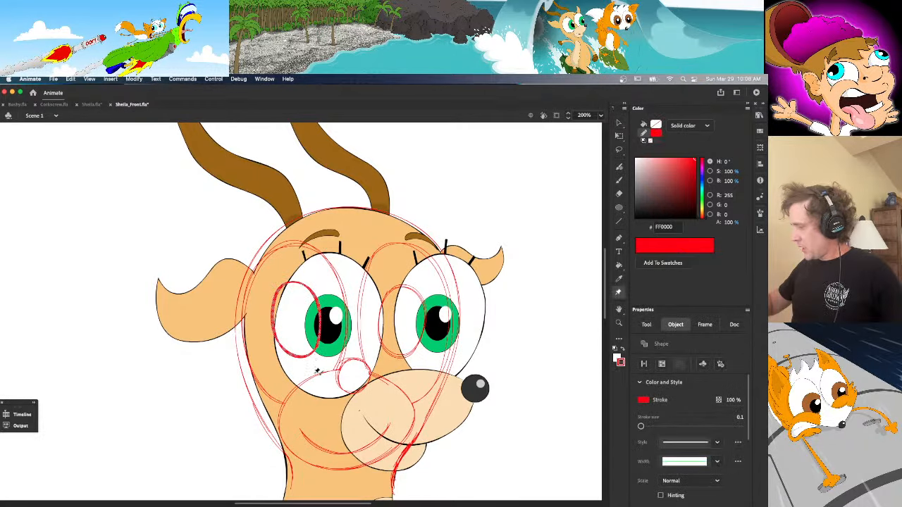
{"action": "left_click_drag", "start_coordinate": [322, 356], "coordinate": [322, 358]}
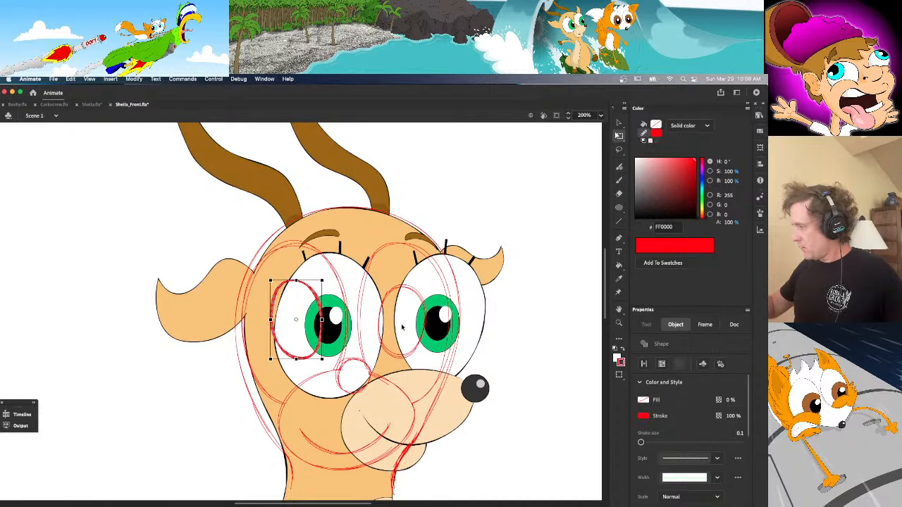
{"action": "left_click", "coordinate": [413, 359]}
{"action": "left_click", "coordinate": [412, 357]}
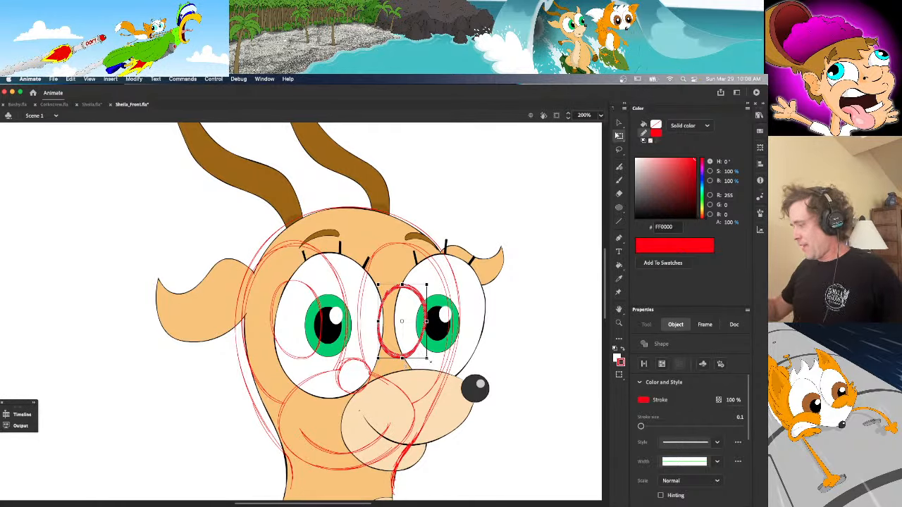
{"action": "left_click_drag", "start_coordinate": [426, 358], "coordinate": [429, 361]}
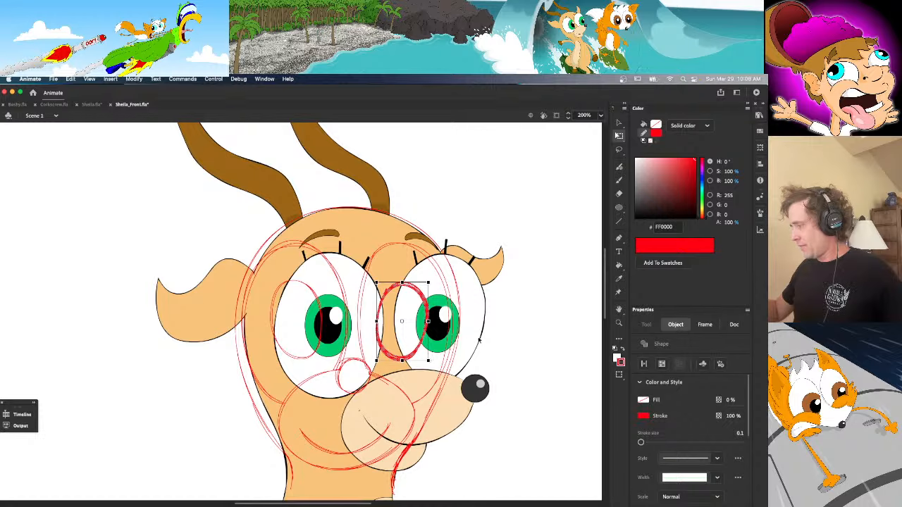
{"action": "key", "text": "Delete"}
{"action": "key", "text": "super+z"}
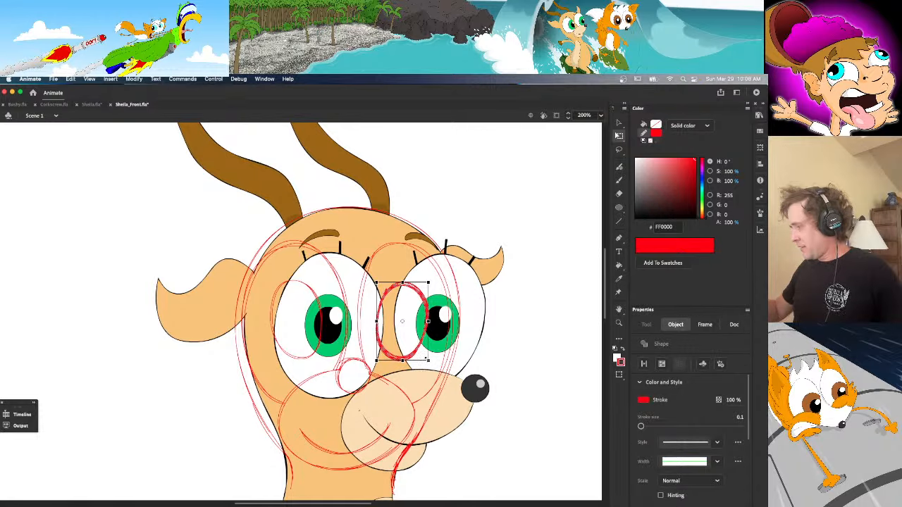
{"action": "key", "text": "super+z"}
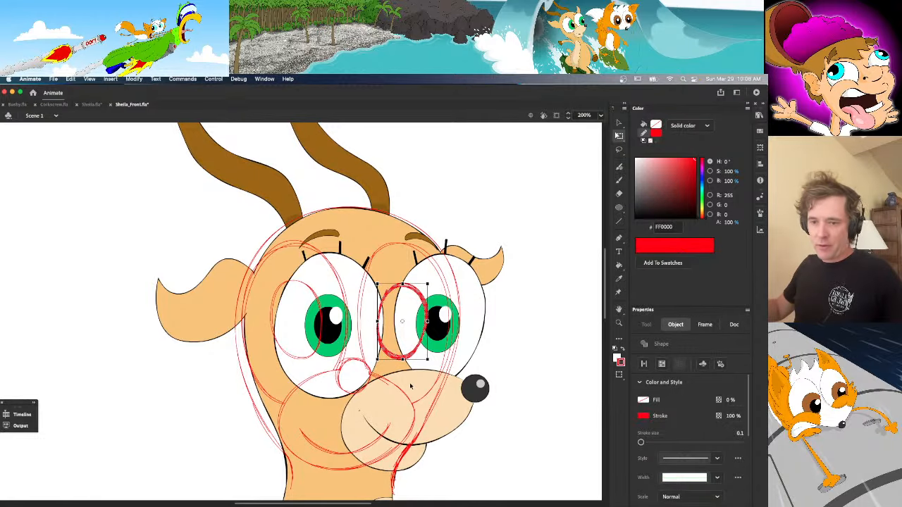
{"action": "key", "text": "Delete"}
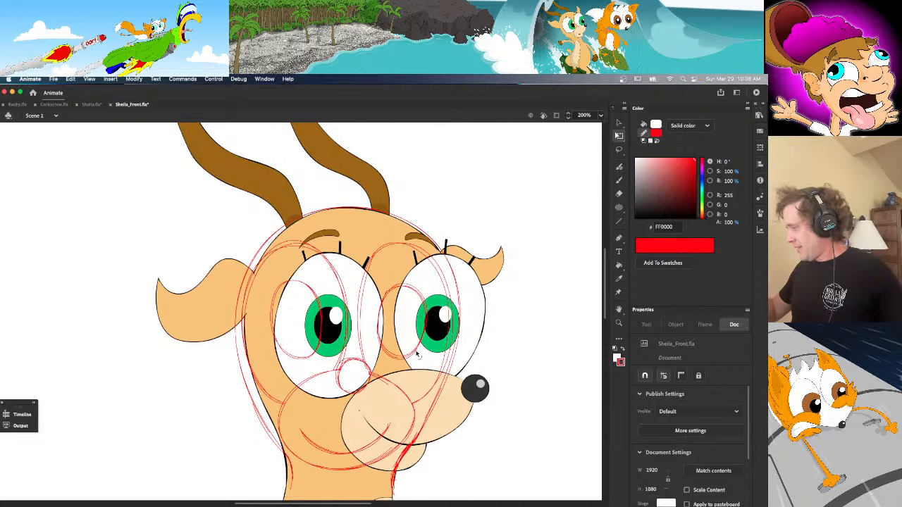
{"action": "key", "text": "super+z"}
Scale both red iris ovals down slightly so that they match in size
{"action": "left_click_drag", "start_coordinate": [427, 285], "coordinate": [425, 288]}
{"action": "left_click", "coordinate": [320, 341]}
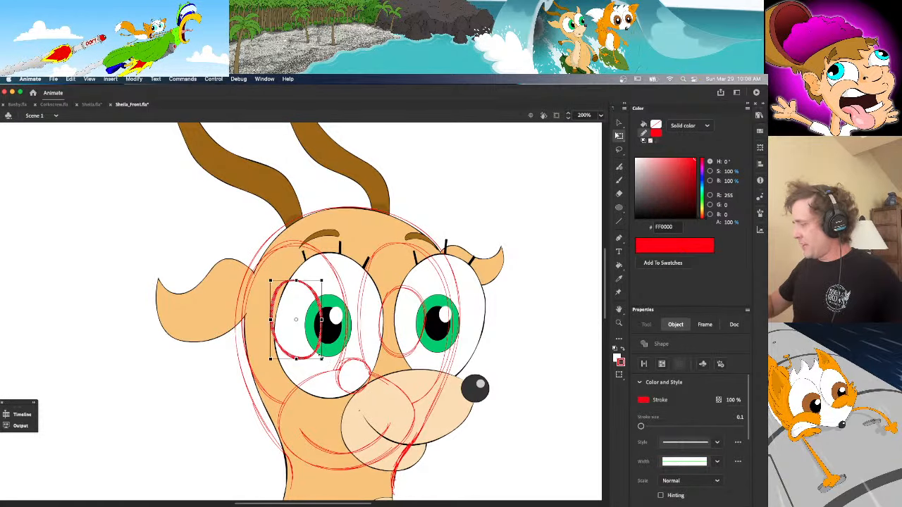
{"action": "left_click_drag", "start_coordinate": [325, 359], "coordinate": [324, 355]}
{"action": "left_click", "coordinate": [398, 345]}
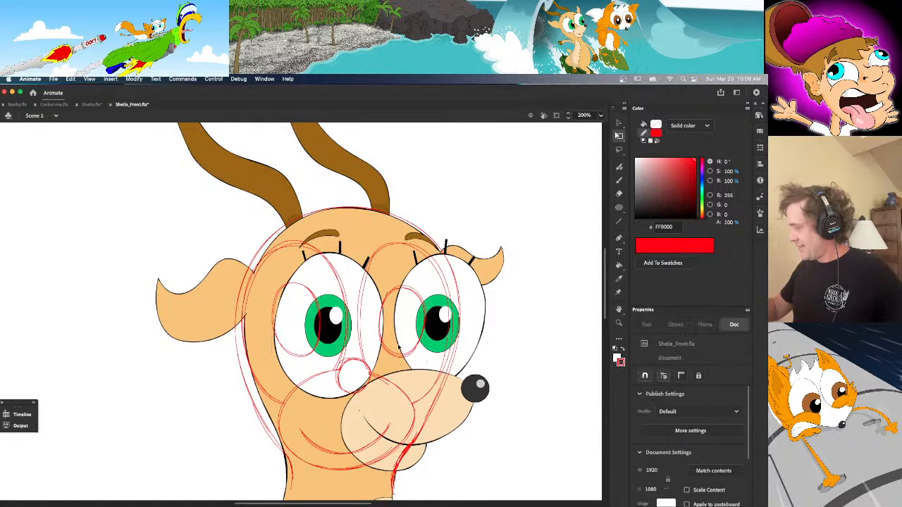
Sketch a small upright red pupil oval in the middle of each iris with the Paint Brush
{"action": "key", "text": "space"}
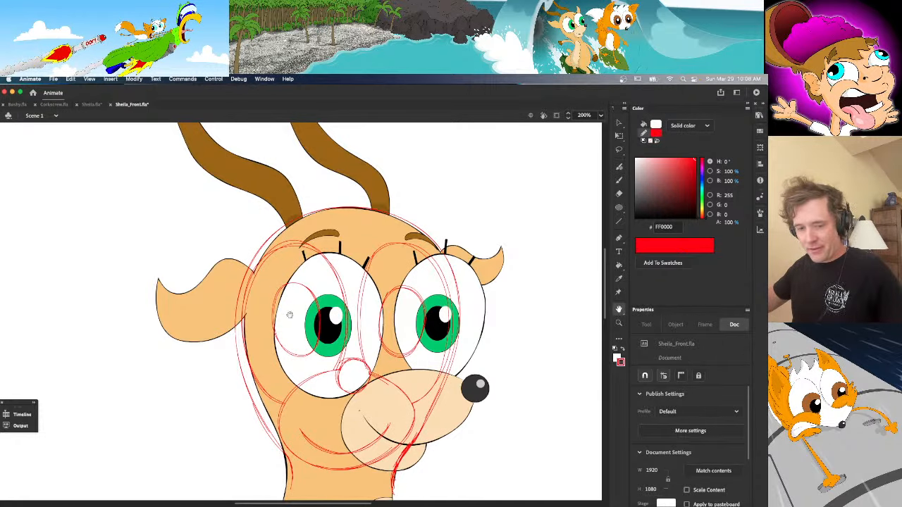
{"action": "key", "text": "y"}
{"action": "left_click_drag", "start_coordinate": [289, 308], "coordinate": [296, 329]}
{"action": "key", "text": "v"}
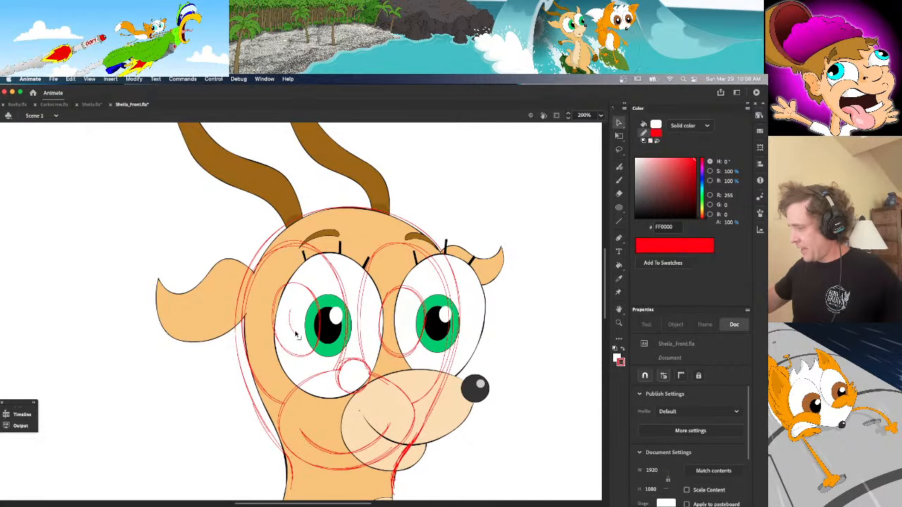
{"action": "key", "text": "space"}
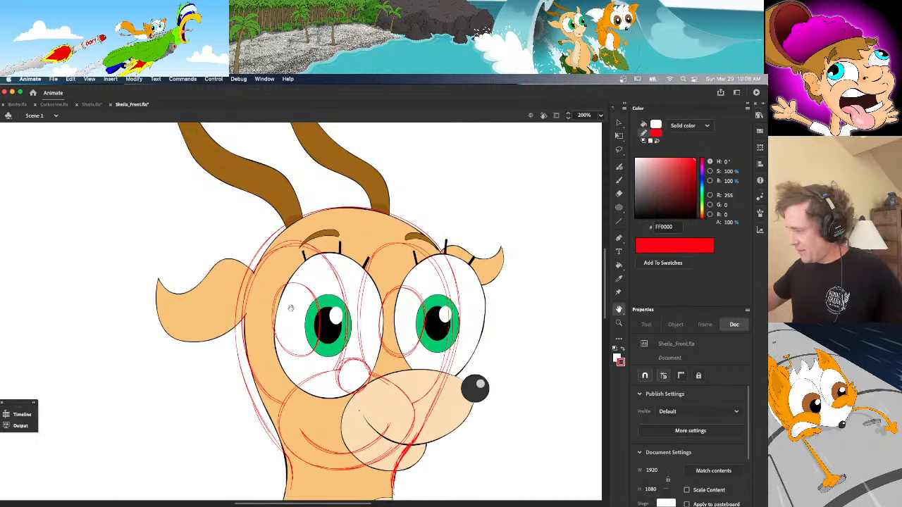
{"action": "key", "text": "y"}
{"action": "mouse_move", "coordinate": [290, 306]}
{"action": "left_mouse_down"}
{"action": "mouse_move", "coordinate": [305, 337]}
{"action": "mouse_move", "coordinate": [304, 303]}
{"action": "mouse_move", "coordinate": [295, 302]}
{"action": "mouse_move", "coordinate": [288, 320]}
{"action": "mouse_move", "coordinate": [304, 336]}
{"action": "mouse_move", "coordinate": [308, 313]}
{"action": "mouse_move", "coordinate": [297, 301]}
{"action": "mouse_move", "coordinate": [288, 310]}
{"action": "mouse_move", "coordinate": [292, 331]}
{"action": "mouse_move", "coordinate": [293, 307]}
{"action": "left_mouse_up"}
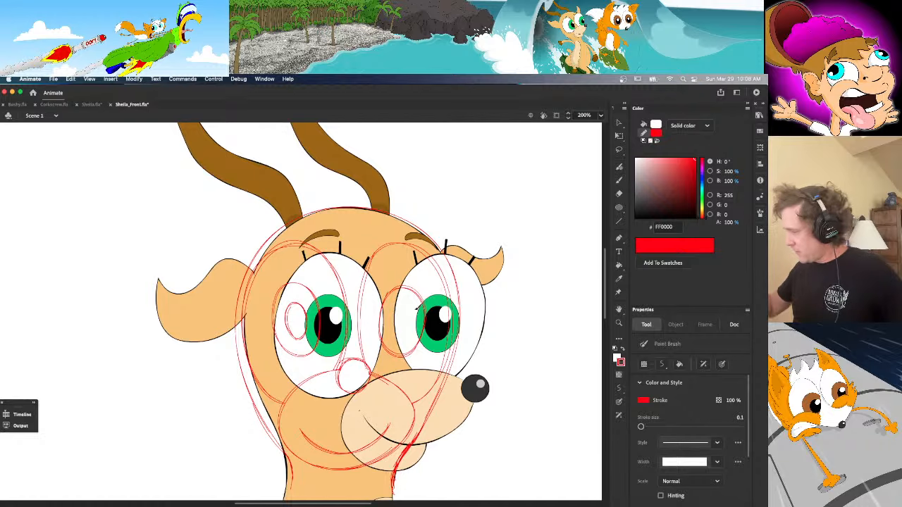
{"action": "mouse_move", "coordinate": [398, 304]}
{"action": "left_mouse_down"}
{"action": "mouse_move", "coordinate": [396, 336]}
{"action": "mouse_move", "coordinate": [407, 334]}
{"action": "mouse_move", "coordinate": [412, 313]}
{"action": "mouse_move", "coordinate": [406, 302]}
{"action": "mouse_move", "coordinate": [395, 327]}
{"action": "mouse_move", "coordinate": [399, 305]}
{"action": "mouse_move", "coordinate": [393, 324]}
{"action": "mouse_move", "coordinate": [404, 337]}
{"action": "mouse_move", "coordinate": [412, 327]}
{"action": "mouse_move", "coordinate": [412, 306]}
{"action": "mouse_move", "coordinate": [402, 302]}
{"action": "mouse_move", "coordinate": [398, 334]}
{"action": "mouse_move", "coordinate": [410, 332]}
{"action": "mouse_move", "coordinate": [405, 301]}
{"action": "left_mouse_up"}
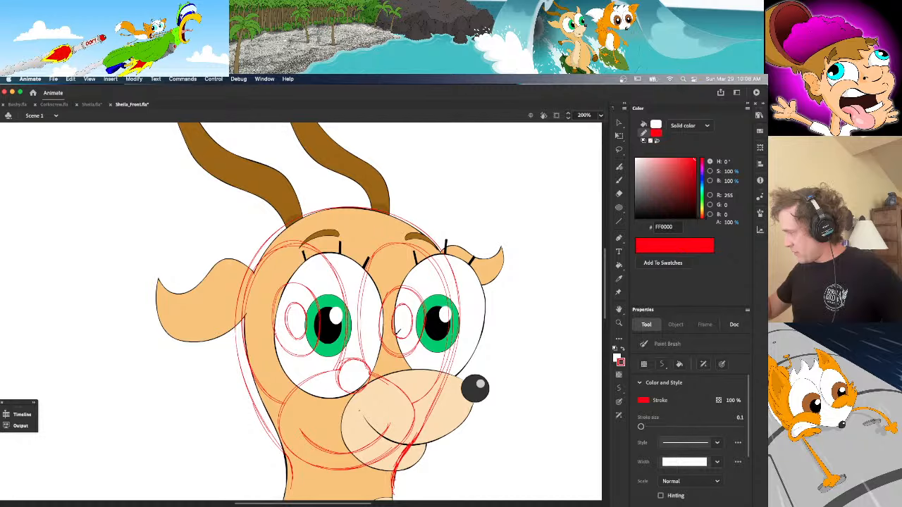
{"action": "mouse_move", "coordinate": [399, 333]}
{"action": "left_mouse_down"}
{"action": "mouse_move", "coordinate": [416, 317]}
{"action": "mouse_move", "coordinate": [399, 301]}
{"action": "mouse_move", "coordinate": [395, 335]}
{"action": "left_mouse_up"}
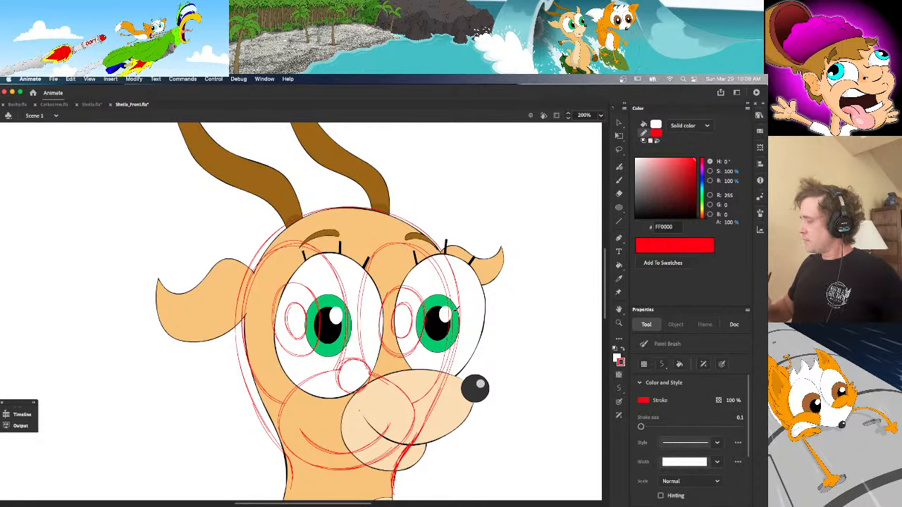
Hide the reference layer to check the red front sketch on its own, and show the layer again
{"action": "left_click", "coordinate": [33, 405]}
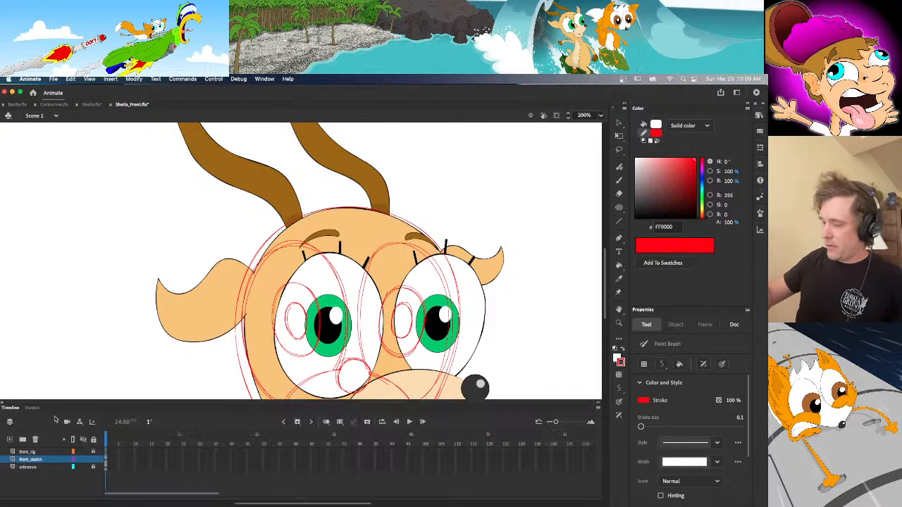
{"action": "left_click", "coordinate": [74, 468]}
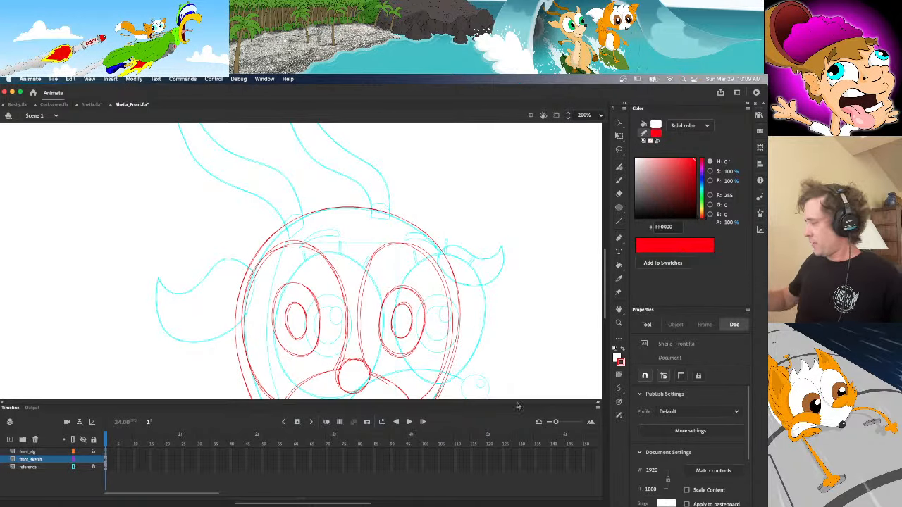
{"action": "left_click", "coordinate": [73, 467]}
{"action": "left_click", "coordinate": [83, 468]}
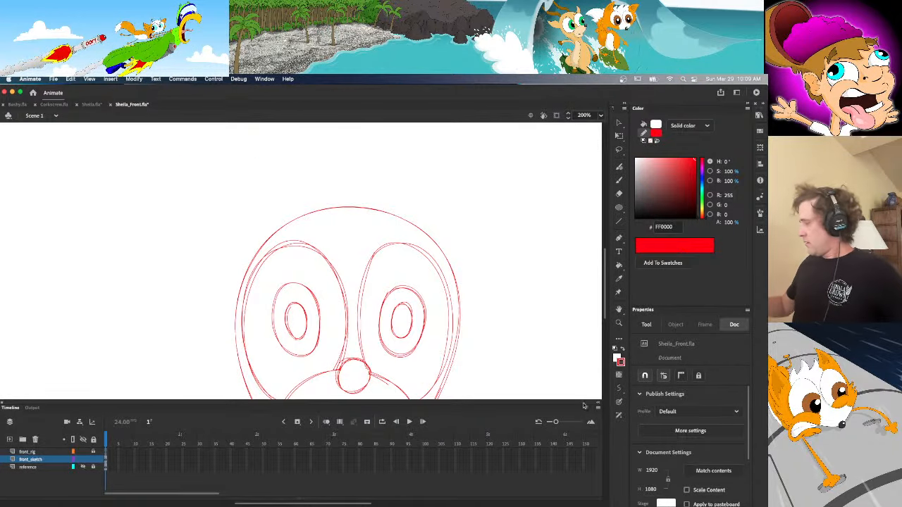
{"action": "left_click", "coordinate": [598, 407]}
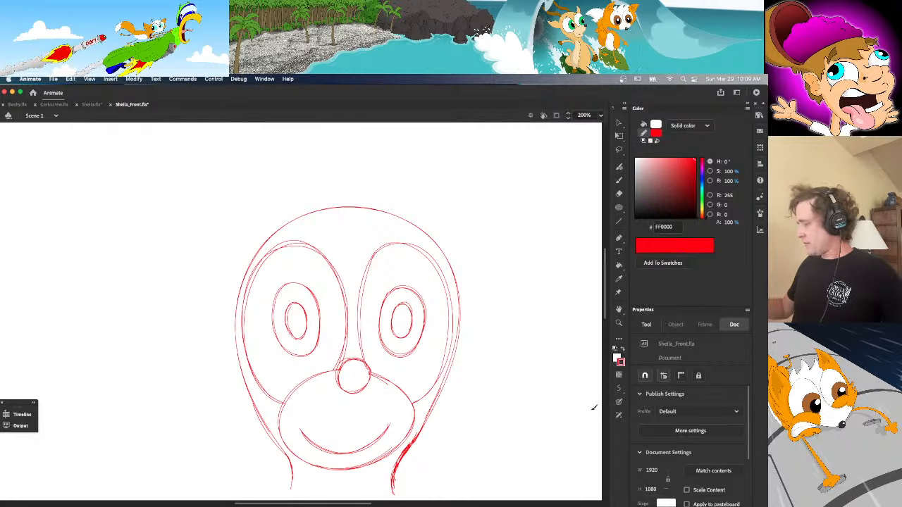
{"action": "left_click", "coordinate": [27, 414]}
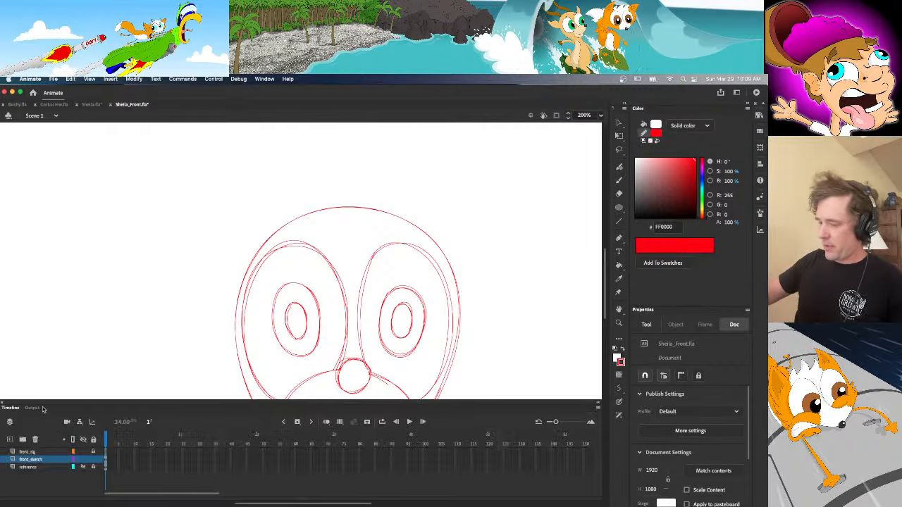
{"action": "left_click", "coordinate": [82, 467]}
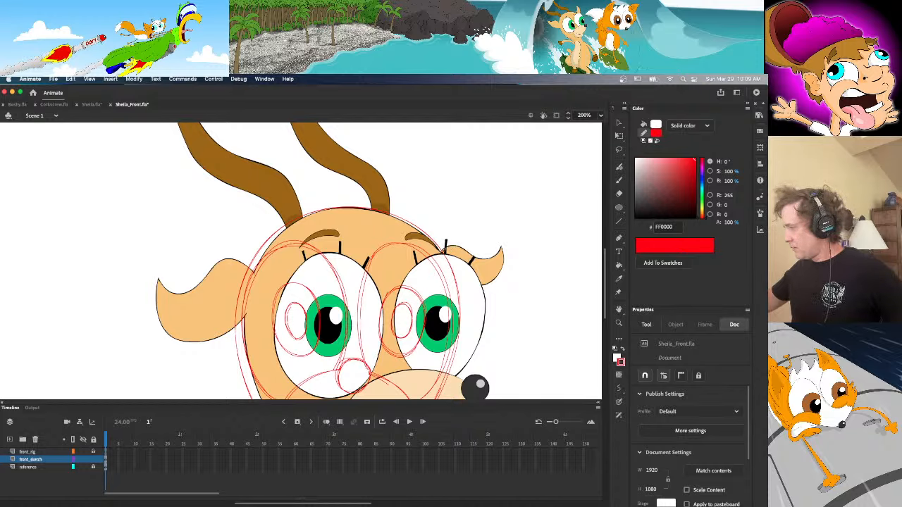
{"action": "mouse_move", "coordinate": [445, 247]}
{"action": "left_mouse_down"}
{"action": "mouse_move", "coordinate": [472, 245]}
{"action": "mouse_move", "coordinate": [475, 262]}
{"action": "mouse_move", "coordinate": [511, 276]}
{"action": "left_mouse_up"}
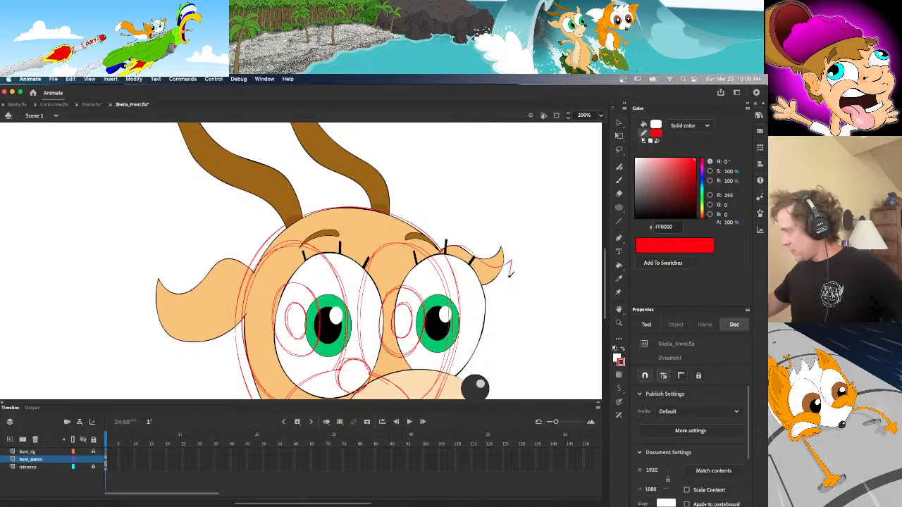
{"action": "key", "text": "ctrl+z"}
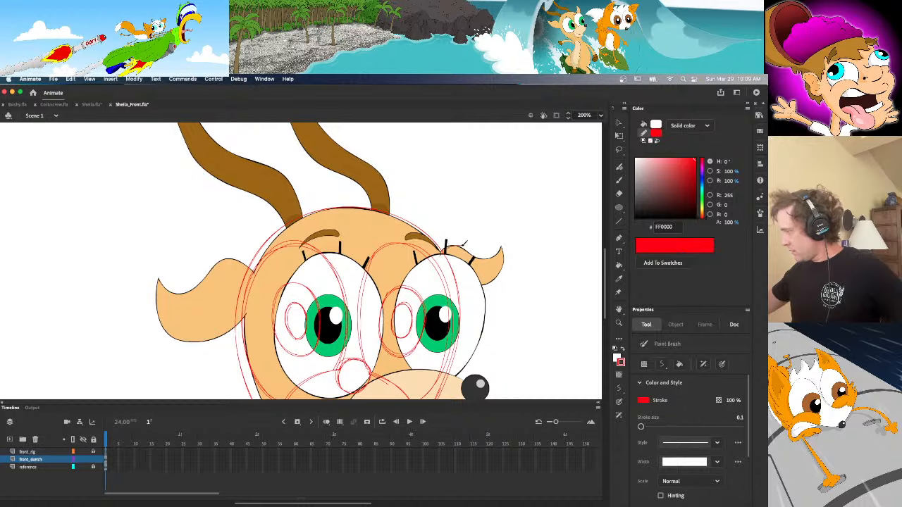
{"action": "left_click_drag", "start_coordinate": [462, 244], "coordinate": [516, 261]}
{"action": "key", "text": "super+z"}
Sketch the left ear in red inside the reference ear, sweeping out to a pointed tip, redrawing the first attempt
{"action": "left_click_drag", "start_coordinate": [604, 269], "coordinate": [604, 281]}
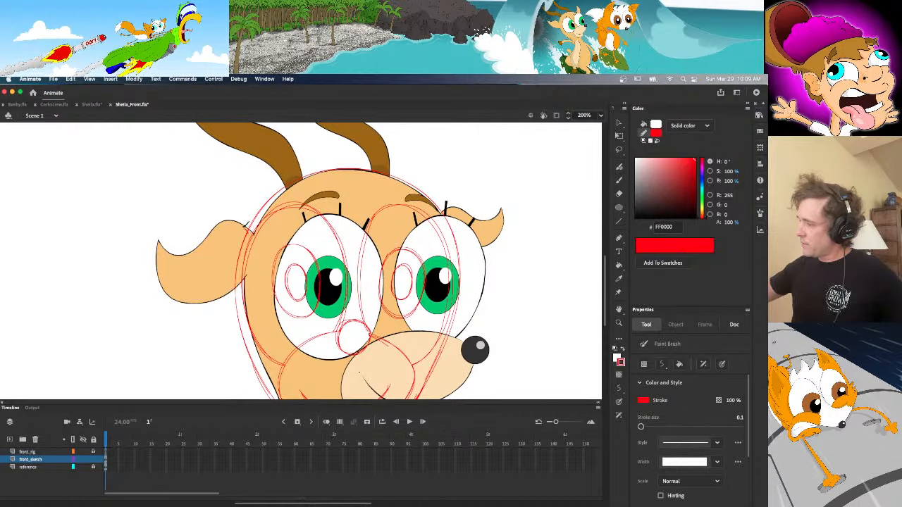
{"action": "mouse_move", "coordinate": [248, 222]}
{"action": "left_mouse_down"}
{"action": "mouse_move", "coordinate": [215, 224]}
{"action": "mouse_move", "coordinate": [180, 243]}
{"action": "mouse_move", "coordinate": [166, 237]}
{"action": "mouse_move", "coordinate": [170, 256]}
{"action": "left_mouse_up"}
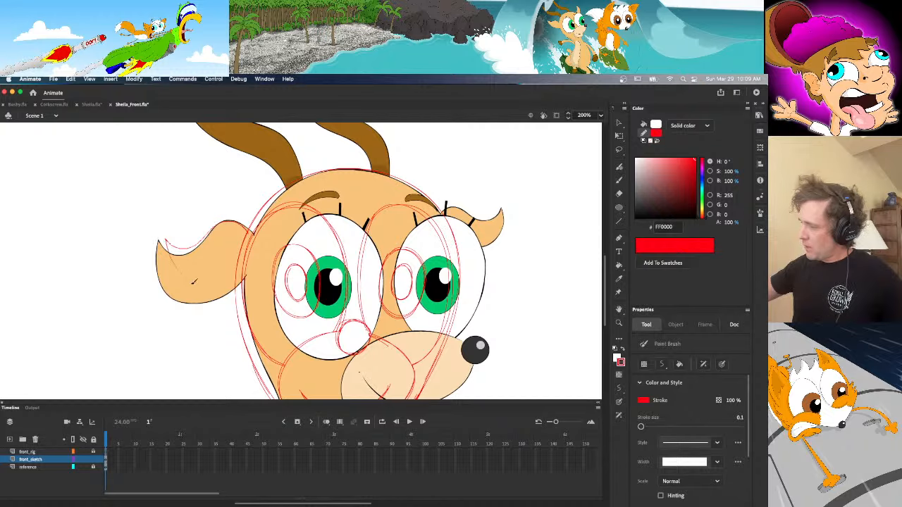
{"action": "key", "text": "super+z"}
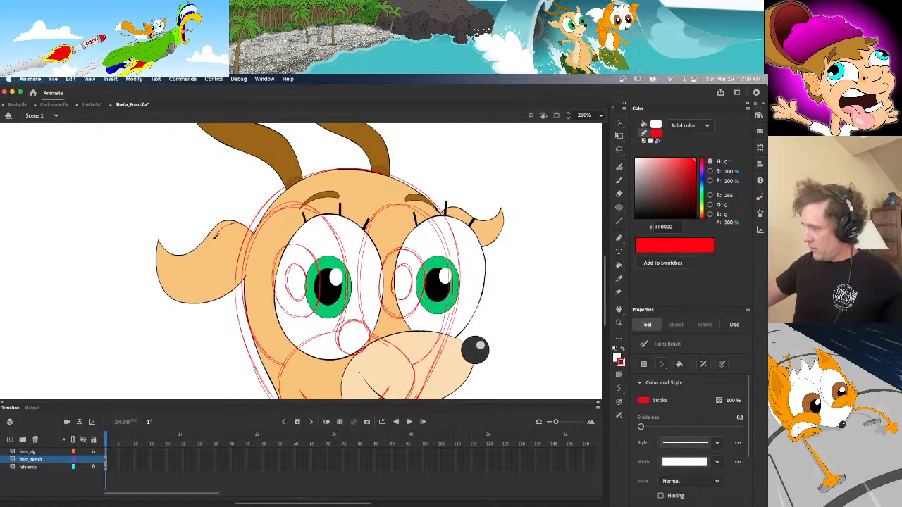
{"action": "mouse_move", "coordinate": [215, 236]}
{"action": "left_mouse_down"}
{"action": "mouse_move", "coordinate": [166, 258]}
{"action": "mouse_move", "coordinate": [207, 288]}
{"action": "mouse_move", "coordinate": [233, 280]}
{"action": "mouse_move", "coordinate": [209, 290]}
{"action": "left_mouse_up"}
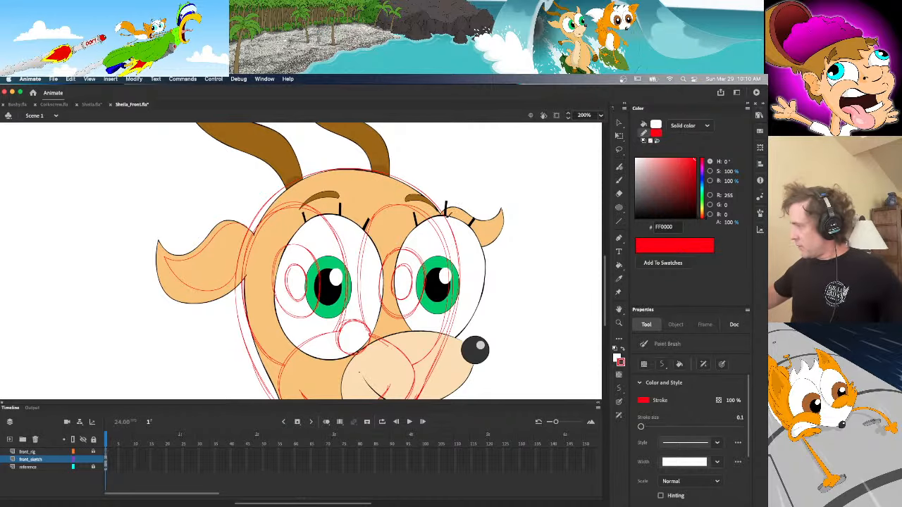
Sketch the matching right ear in red beside the eye, ending in an upturned tip, and retrace the left eye outline
{"action": "mouse_move", "coordinate": [458, 204]}
{"action": "left_mouse_down"}
{"action": "mouse_move", "coordinate": [518, 231]}
{"action": "mouse_move", "coordinate": [503, 253]}
{"action": "mouse_move", "coordinate": [479, 261]}
{"action": "mouse_move", "coordinate": [459, 252]}
{"action": "mouse_move", "coordinate": [483, 260]}
{"action": "mouse_move", "coordinate": [513, 235]}
{"action": "mouse_move", "coordinate": [465, 203]}
{"action": "mouse_move", "coordinate": [441, 215]}
{"action": "left_mouse_up"}
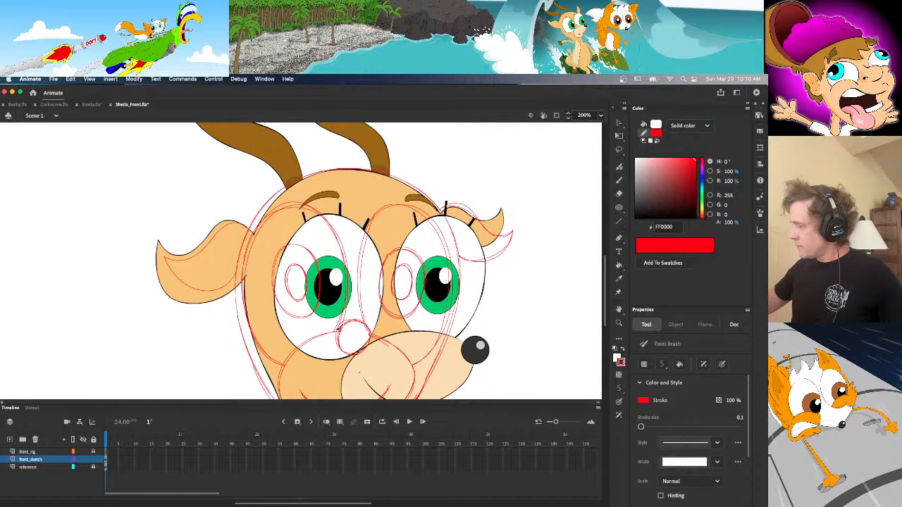
{"action": "mouse_move", "coordinate": [339, 327]}
{"action": "left_mouse_down"}
{"action": "mouse_move", "coordinate": [349, 271]}
{"action": "mouse_move", "coordinate": [338, 240]}
{"action": "mouse_move", "coordinate": [316, 215]}
{"action": "mouse_move", "coordinate": [285, 205]}
{"action": "mouse_move", "coordinate": [256, 235]}
{"action": "mouse_move", "coordinate": [252, 267]}
{"action": "left_mouse_up"}
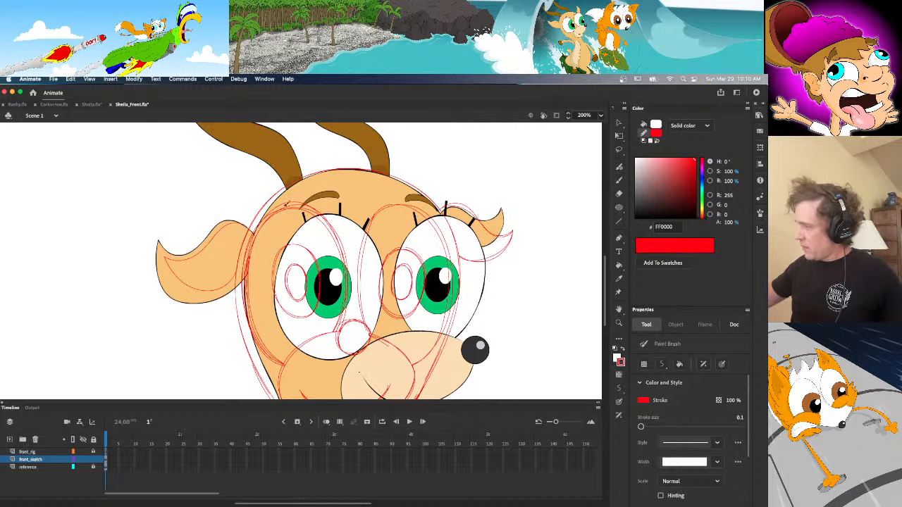
Select all the red strokes of the right ear and enlarge them slightly outward and downward with Free Transform
{"action": "mouse_move", "coordinate": [605, 289]}
{"action": "left_mouse_down"}
{"action": "mouse_move", "coordinate": [605, 275]}
{"action": "mouse_move", "coordinate": [604, 292]}
{"action": "left_mouse_up"}
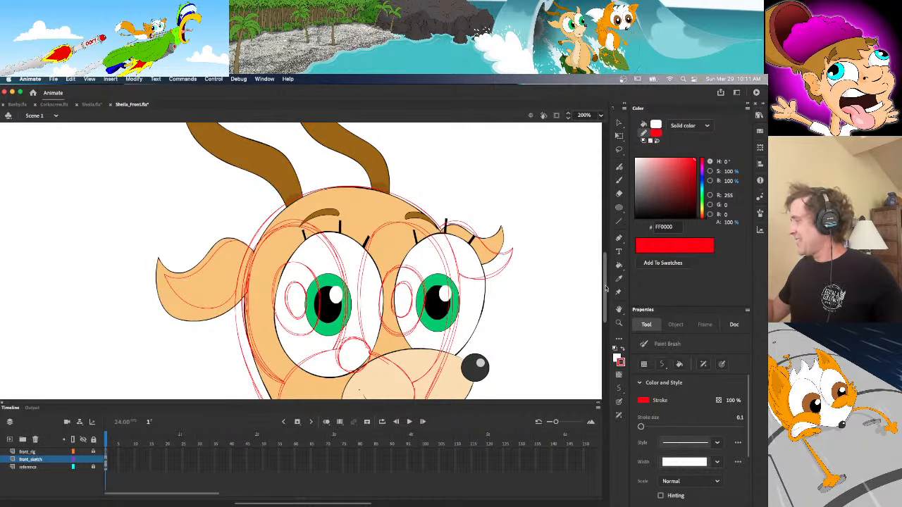
{"action": "scroll", "coordinate": [607, 293], "scroll_direction": "up", "scroll_amount": 3}
{"action": "key", "text": "v"}
{"action": "left_click", "coordinate": [492, 331]}
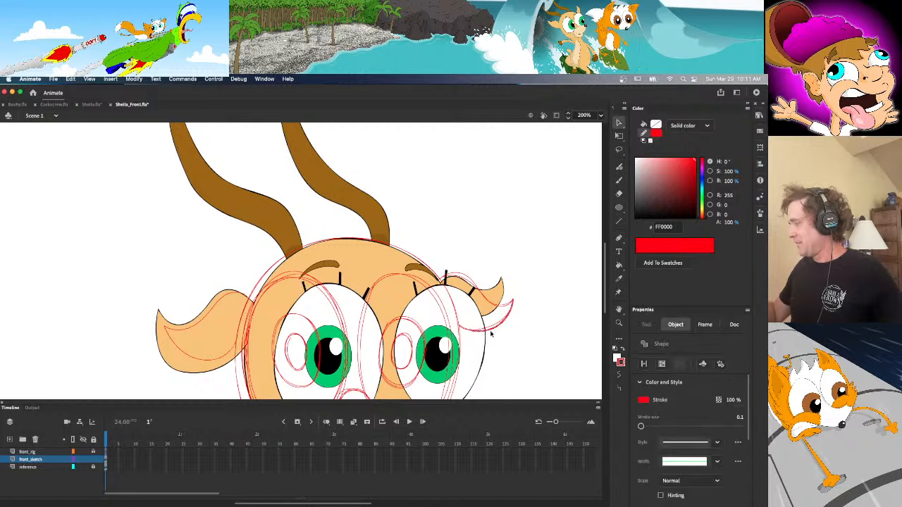
{"action": "left_click", "coordinate": [447, 281], "text": "shift"}
{"action": "left_click_drag", "start_coordinate": [541, 262], "coordinate": [467, 358]}
{"action": "left_click_drag", "start_coordinate": [499, 323], "coordinate": [502, 329]}
{"action": "key", "text": "q"}
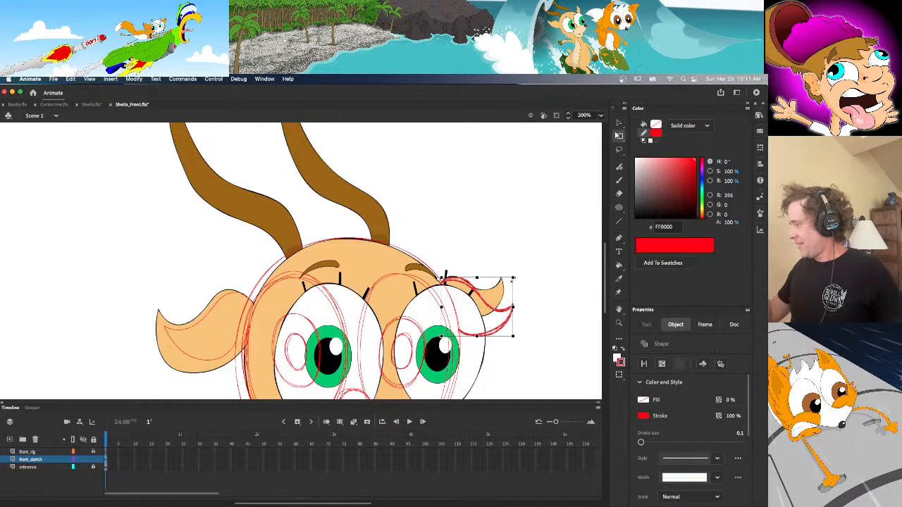
{"action": "left_click_drag", "start_coordinate": [514, 277], "coordinate": [520, 280]}
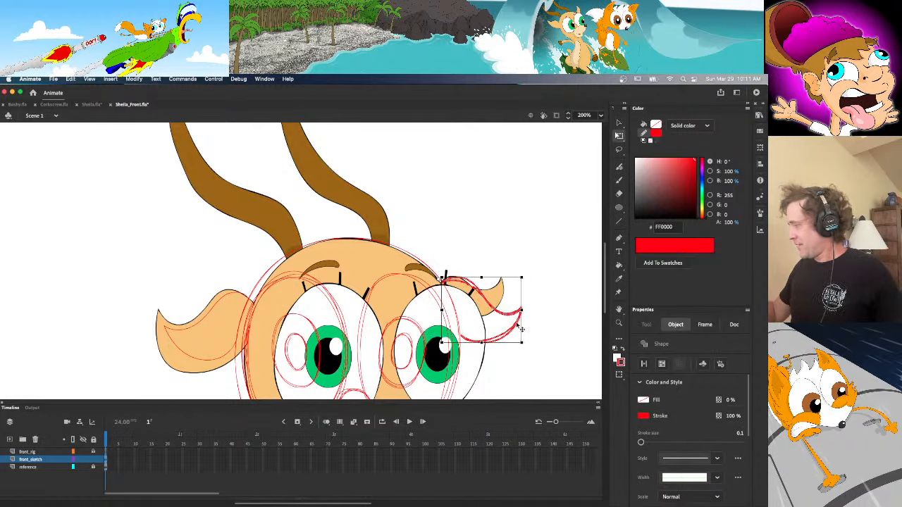
Nudge the right ear sketch slightly outward from the head, rotate it a little clockwise, and deselect it
{"action": "key", "text": "v"}
{"action": "left_click_drag", "start_coordinate": [520, 329], "coordinate": [522, 328]}
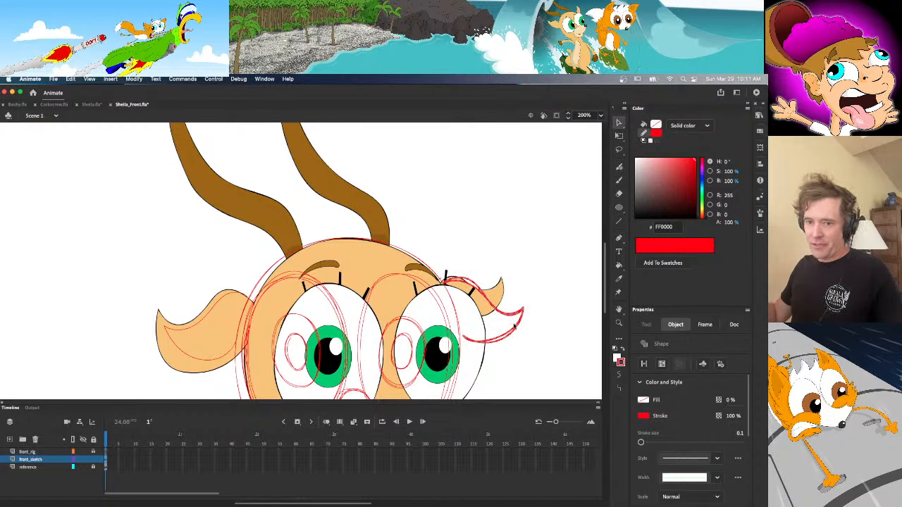
{"action": "key", "text": "q"}
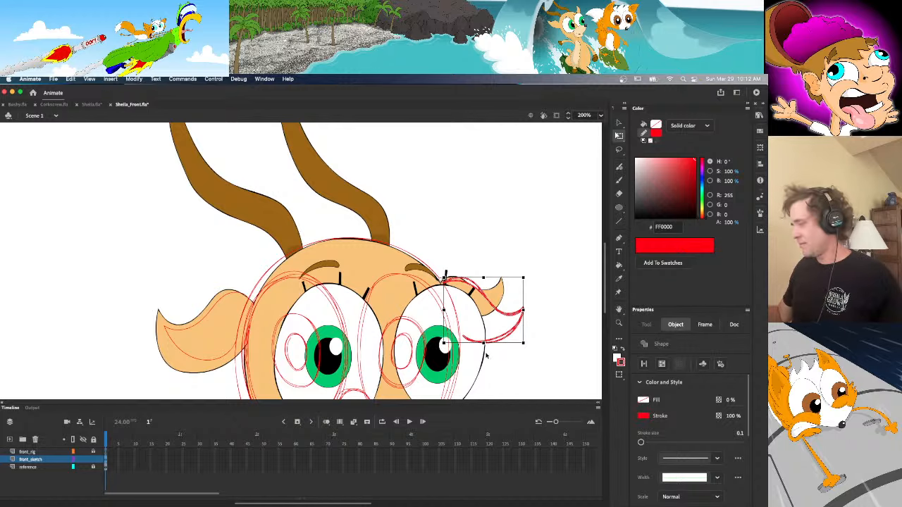
{"action": "left_click_drag", "start_coordinate": [508, 336], "coordinate": [510, 337]}
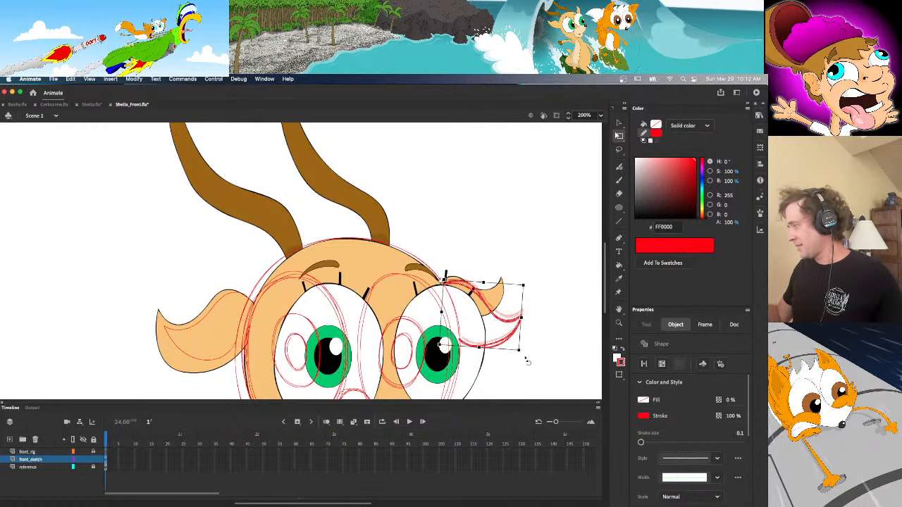
{"action": "left_click", "coordinate": [525, 360]}
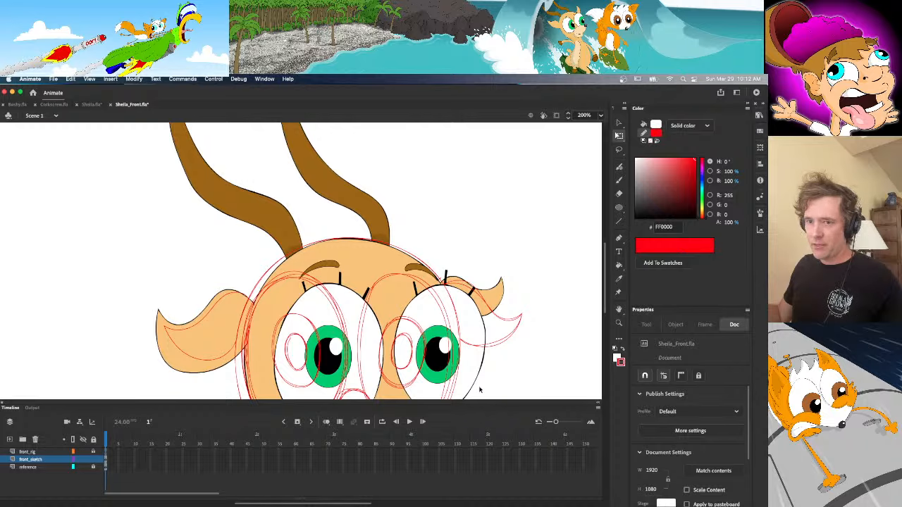
{"action": "double_click", "coordinate": [499, 343]}
{"action": "left_click", "coordinate": [501, 361]}
Try sketching the left horn in red with the Paint Brush, rising from the head between the reference horns, and undo both attempts
{"action": "scroll", "coordinate": [604, 324], "scroll_direction": "down", "scroll_amount": 4}
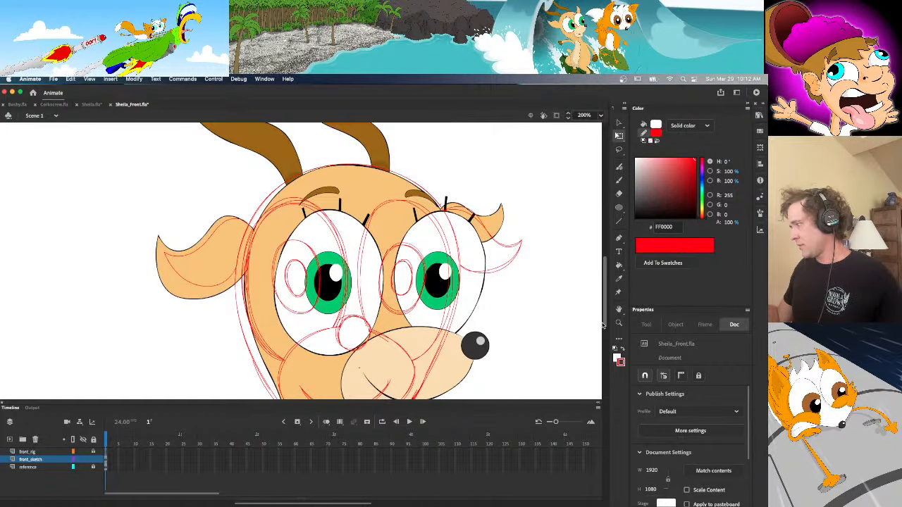
{"action": "left_click_drag", "start_coordinate": [603, 324], "coordinate": [604, 300]}
{"action": "key", "text": "y"}
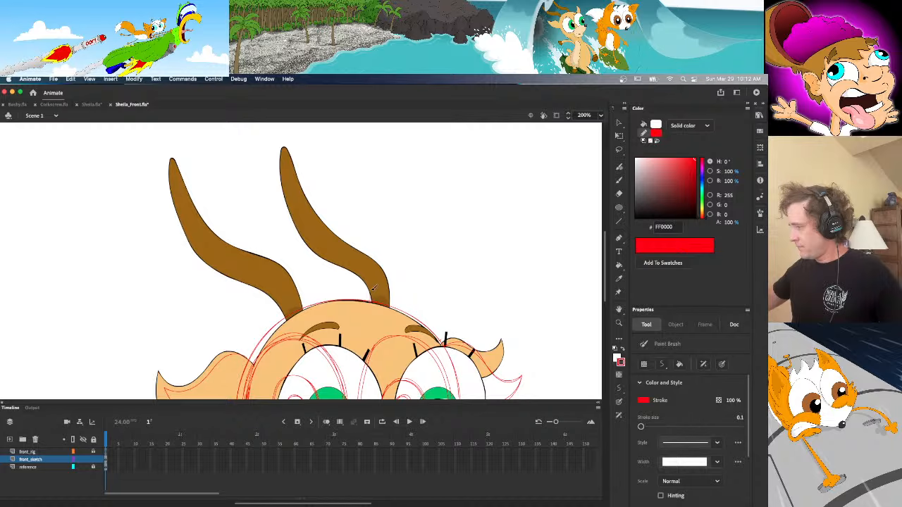
{"action": "mouse_move", "coordinate": [300, 283]}
{"action": "left_mouse_down"}
{"action": "mouse_move", "coordinate": [312, 195]}
{"action": "mouse_move", "coordinate": [292, 139]}
{"action": "mouse_move", "coordinate": [275, 268]}
{"action": "mouse_move", "coordinate": [285, 299]}
{"action": "left_mouse_up"}
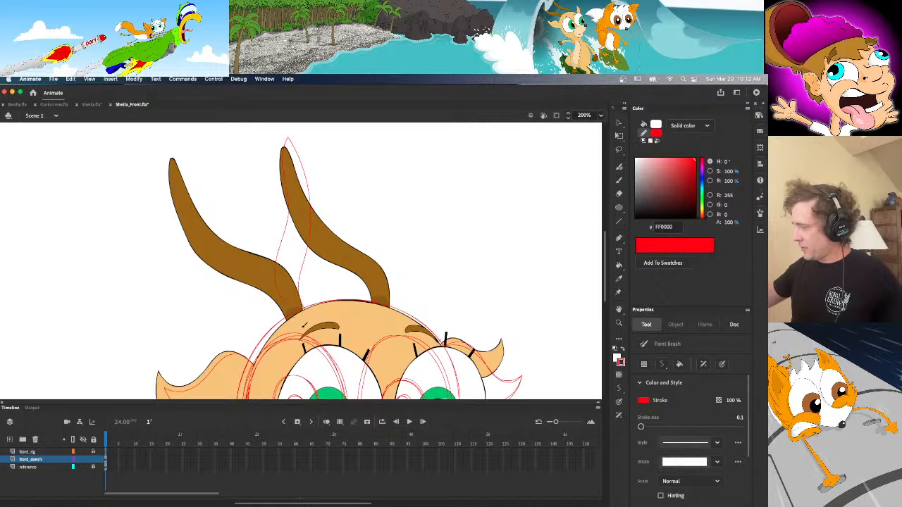
{"action": "key", "text": "super+z"}
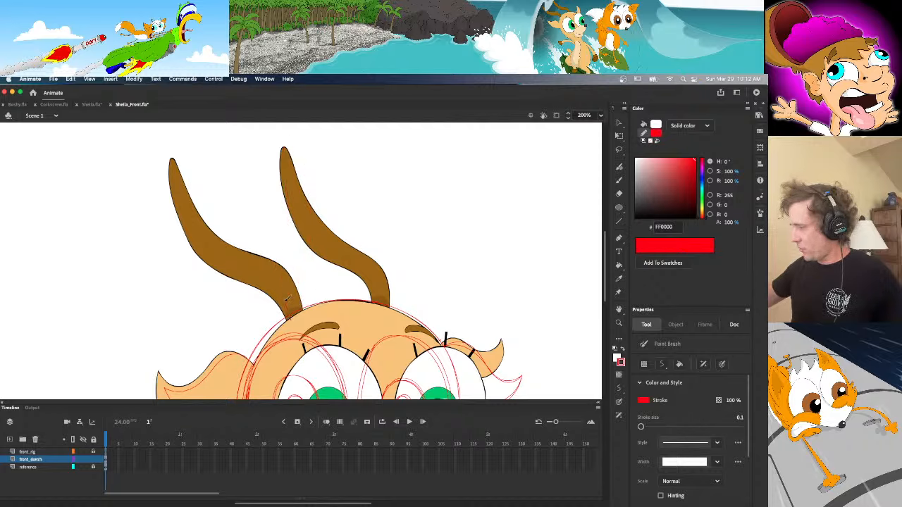
{"action": "mouse_move", "coordinate": [287, 263]}
{"action": "left_mouse_down"}
{"action": "mouse_move", "coordinate": [291, 224]}
{"action": "mouse_move", "coordinate": [270, 137]}
{"action": "left_mouse_up"}
{"action": "key", "text": "super+z"}
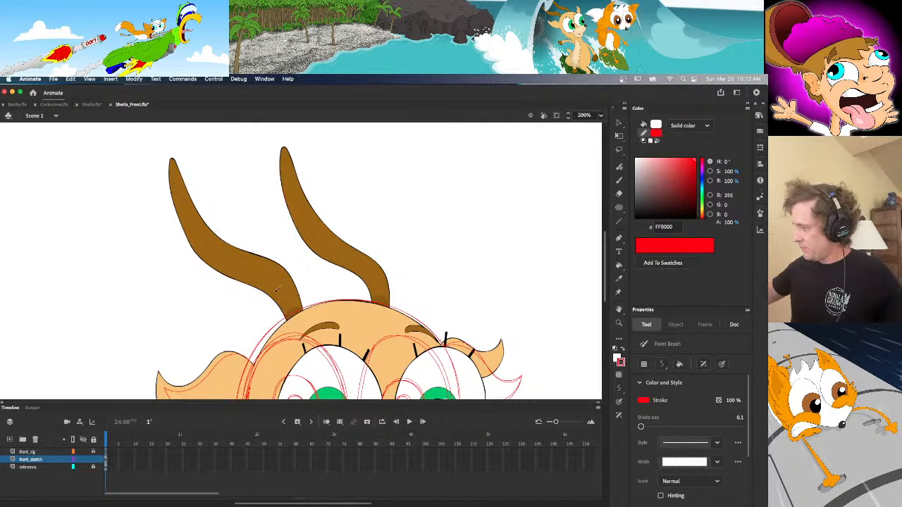
Sketch a wavy left horn with its tip curving outward, retrace its outer edge, and sketch a matching right horn
{"action": "mouse_move", "coordinate": [276, 287]}
{"action": "left_mouse_down"}
{"action": "mouse_move", "coordinate": [274, 193]}
{"action": "mouse_move", "coordinate": [260, 149]}
{"action": "mouse_move", "coordinate": [277, 148]}
{"action": "left_mouse_up"}
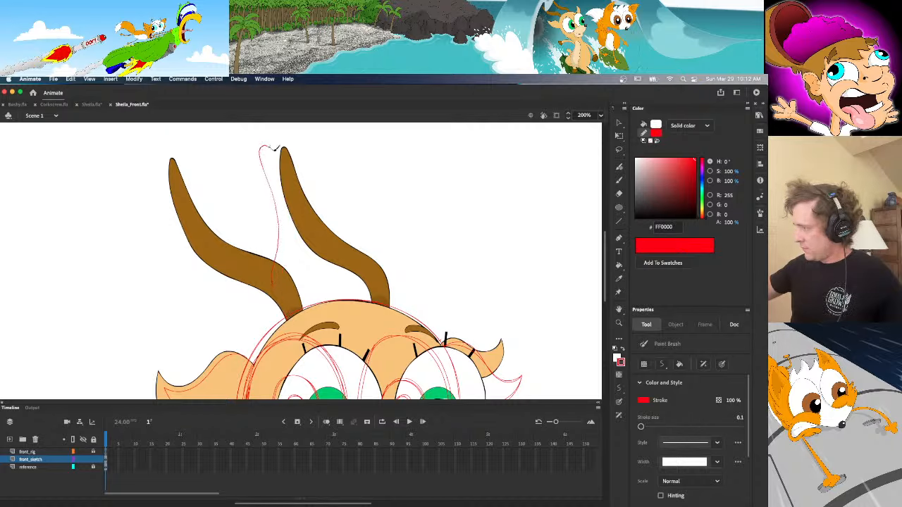
{"action": "mouse_move", "coordinate": [300, 199]}
{"action": "left_mouse_down"}
{"action": "mouse_move", "coordinate": [300, 295]}
{"action": "mouse_move", "coordinate": [310, 310]}
{"action": "mouse_move", "coordinate": [305, 296]}
{"action": "left_mouse_up"}
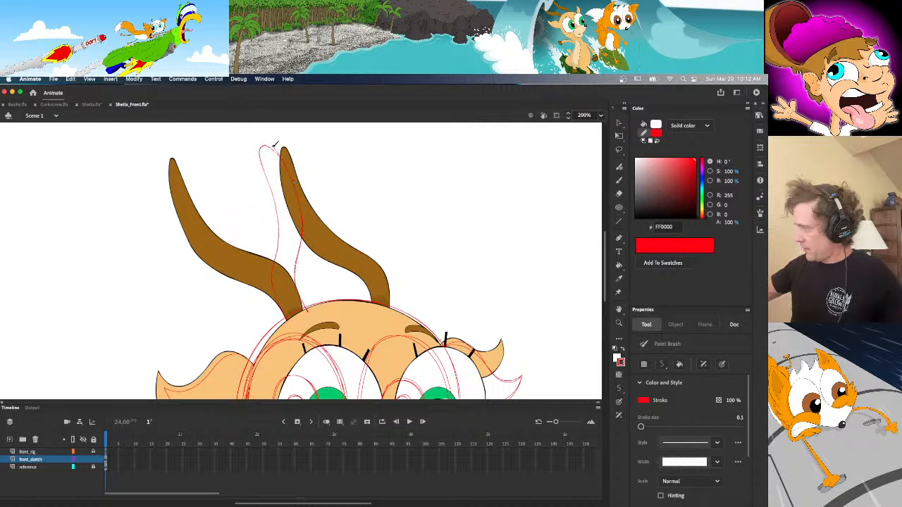
{"action": "left_click_drag", "start_coordinate": [265, 145], "coordinate": [284, 254]}
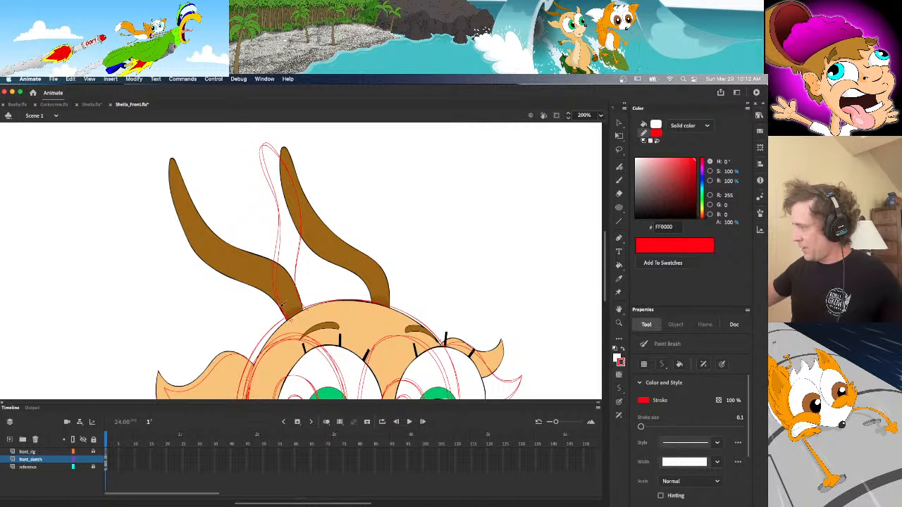
{"action": "mouse_move", "coordinate": [284, 306]}
{"action": "left_mouse_down"}
{"action": "mouse_move", "coordinate": [282, 215]}
{"action": "mouse_move", "coordinate": [262, 143]}
{"action": "left_mouse_up"}
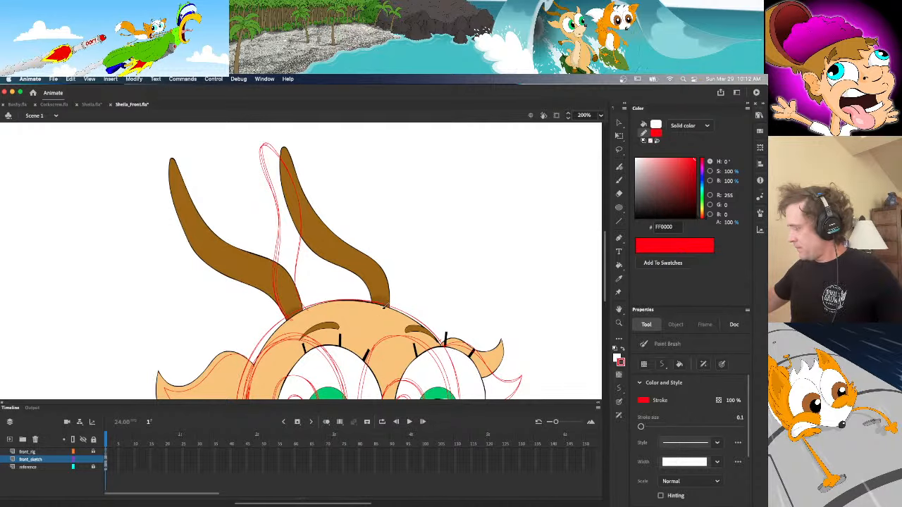
{"action": "mouse_move", "coordinate": [381, 306]}
{"action": "left_mouse_down"}
{"action": "mouse_move", "coordinate": [384, 278]}
{"action": "mouse_move", "coordinate": [357, 221]}
{"action": "mouse_move", "coordinate": [352, 162]}
{"action": "mouse_move", "coordinate": [365, 136]}
{"action": "mouse_move", "coordinate": [374, 201]}
{"action": "mouse_move", "coordinate": [396, 250]}
{"action": "mouse_move", "coordinate": [402, 288]}
{"action": "mouse_move", "coordinate": [393, 313]}
{"action": "mouse_move", "coordinate": [405, 272]}
{"action": "mouse_move", "coordinate": [362, 139]}
{"action": "mouse_move", "coordinate": [352, 167]}
{"action": "mouse_move", "coordinate": [357, 220]}
{"action": "mouse_move", "coordinate": [385, 299]}
{"action": "left_mouse_up"}
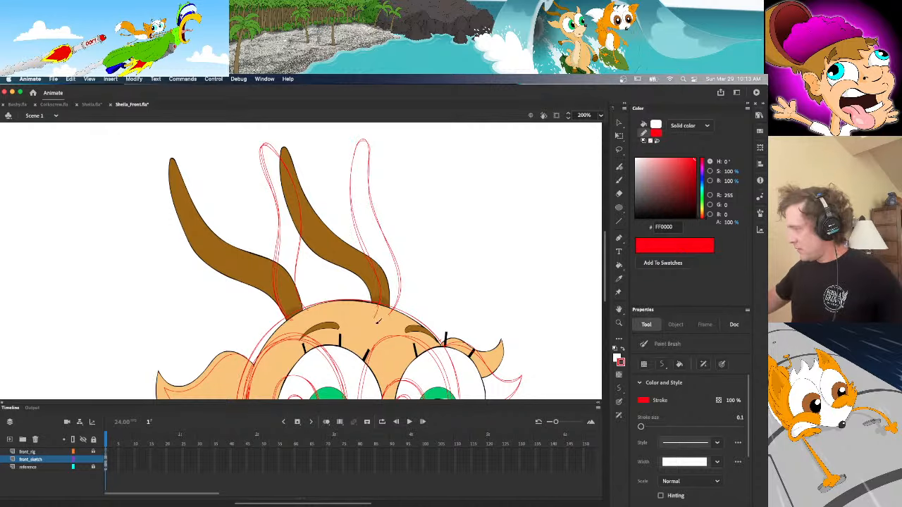
Toggle the reference layer's visibility to check the red horns on their own, show it again, and undo both horn sketches
{"action": "left_click", "coordinate": [82, 467]}
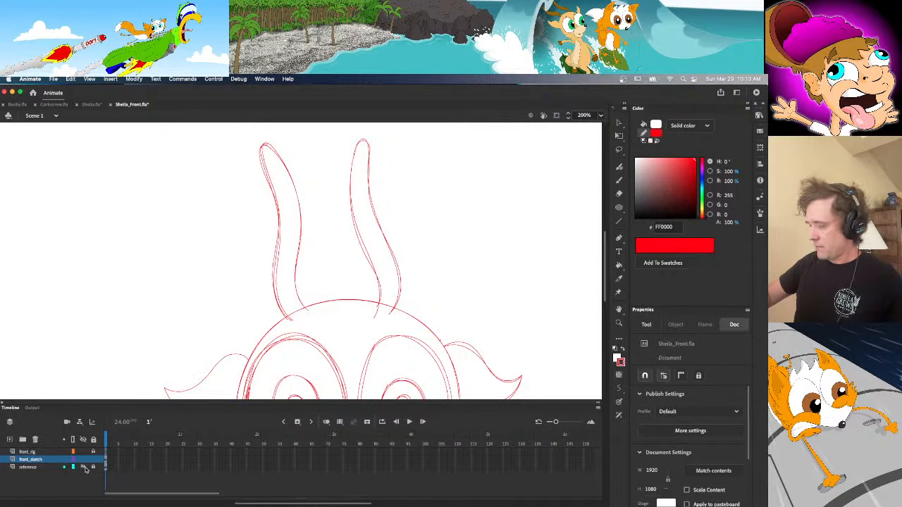
{"action": "left_click", "coordinate": [83, 467]}
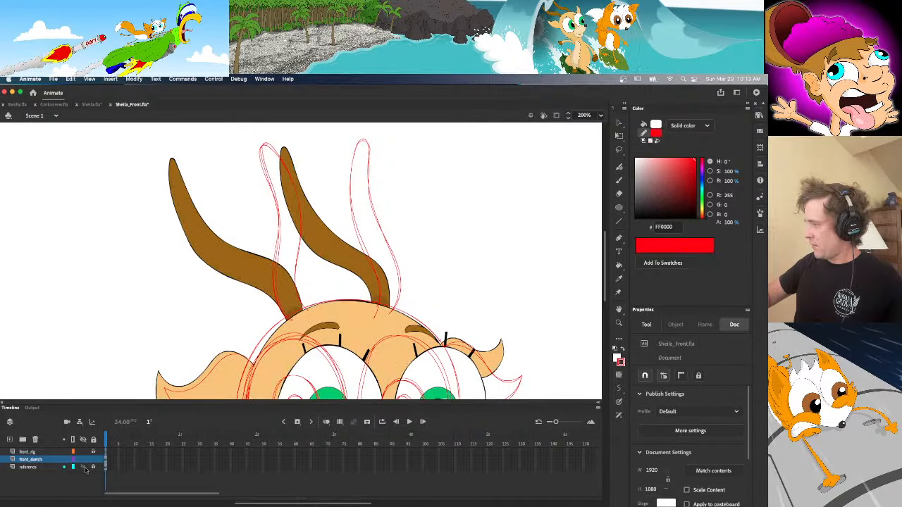
{"action": "left_click", "coordinate": [83, 467]}
{"action": "left_click", "coordinate": [83, 467]}
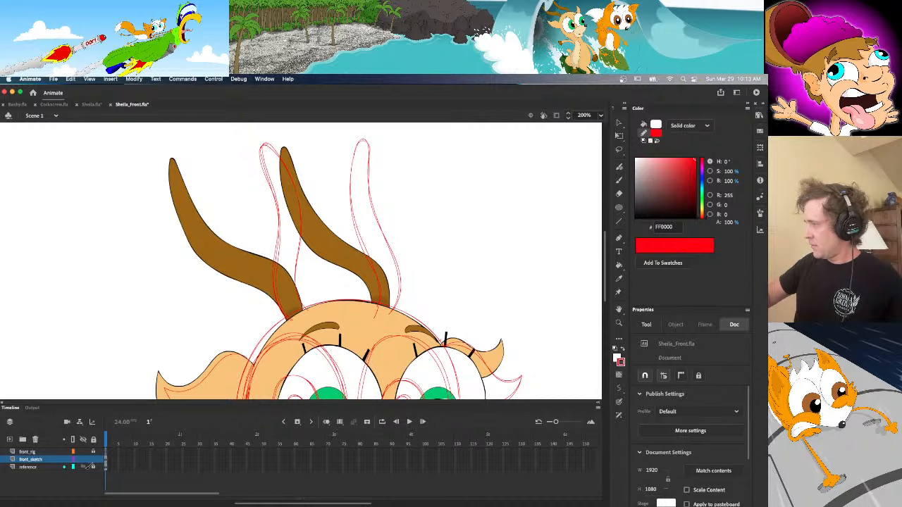
{"action": "key", "text": "super+z"}
{"action": "key", "text": "super+z"}
{"action": "key", "text": "super+z"}
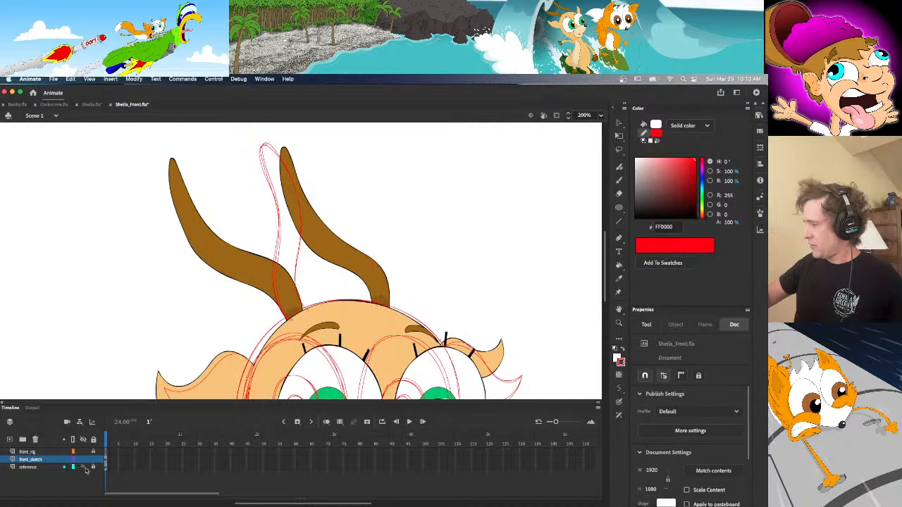
{"action": "key", "text": "super+z"}
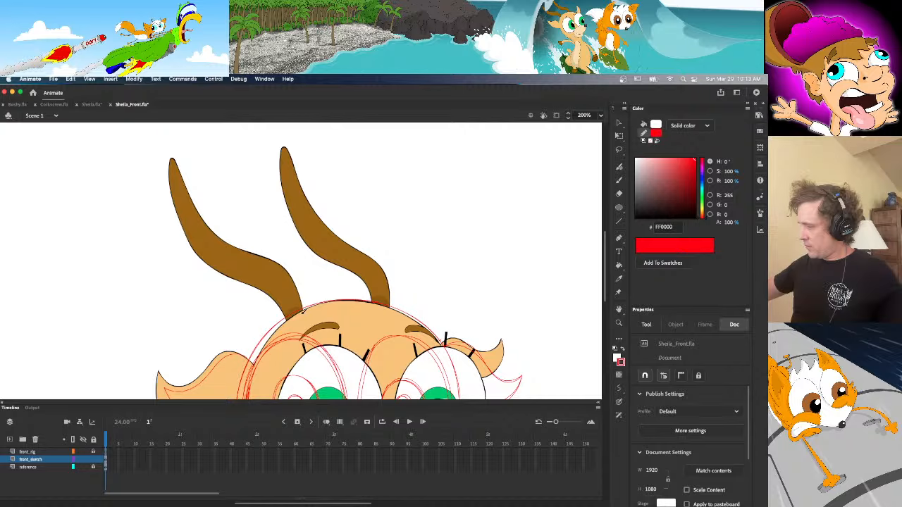
Try a wider left horn starting nearer the middle of the head, undo it, and discard the stray stroke at its base
{"action": "mouse_move", "coordinate": [303, 311]}
{"action": "left_mouse_down"}
{"action": "mouse_move", "coordinate": [270, 208]}
{"action": "mouse_move", "coordinate": [277, 134]}
{"action": "mouse_move", "coordinate": [288, 173]}
{"action": "left_mouse_up"}
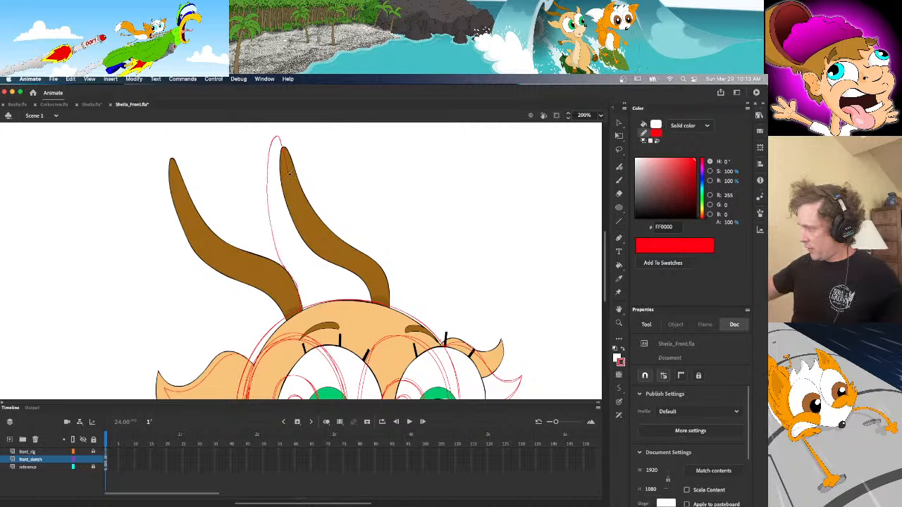
{"action": "mouse_move", "coordinate": [297, 217]}
{"action": "left_mouse_down"}
{"action": "mouse_move", "coordinate": [321, 259]}
{"action": "mouse_move", "coordinate": [324, 301]}
{"action": "left_mouse_up"}
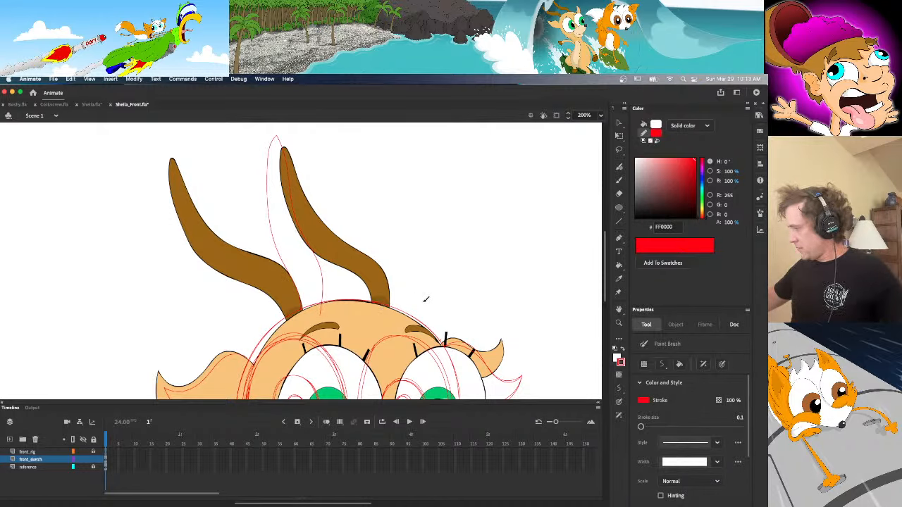
{"action": "scroll", "coordinate": [601, 276], "scroll_direction": "down", "scroll_amount": 5}
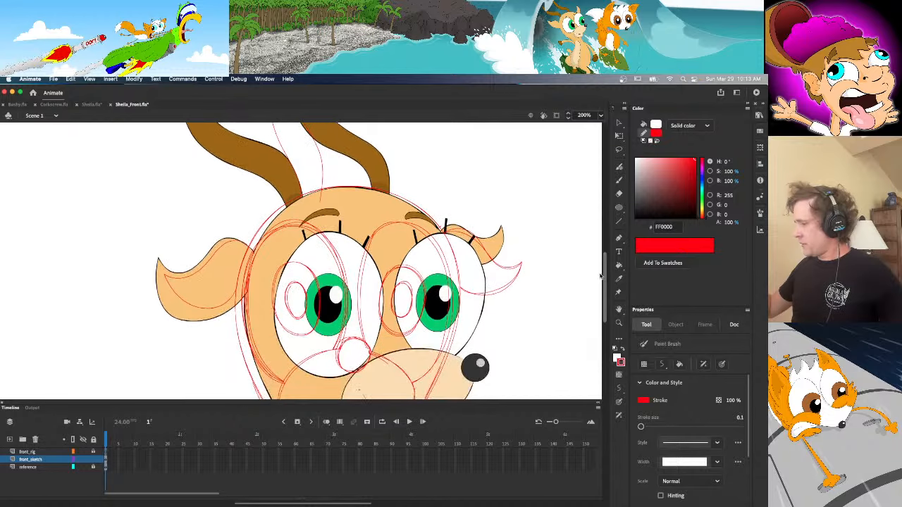
{"action": "scroll", "coordinate": [601, 276], "scroll_direction": "up", "scroll_amount": 5}
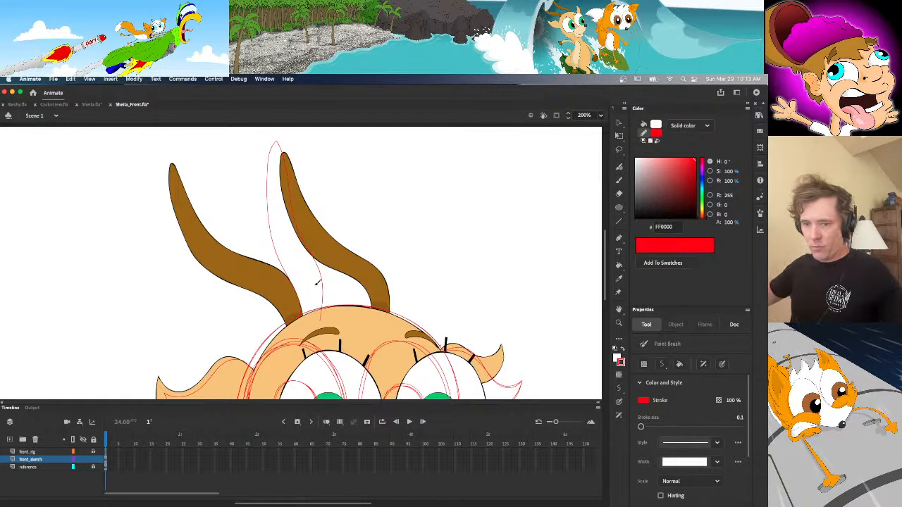
{"action": "key", "text": "v"}
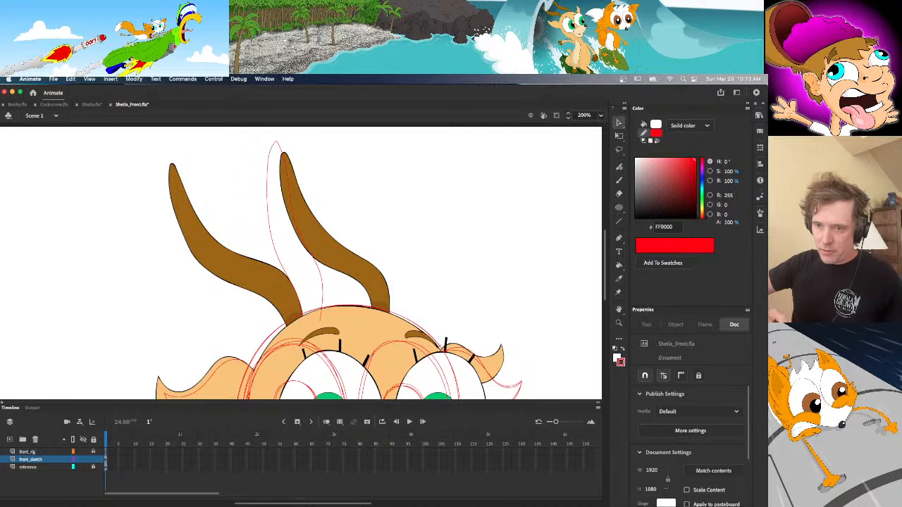
{"action": "key", "text": "super+Tab"}
{"action": "left_click", "coordinate": [141, 302]}
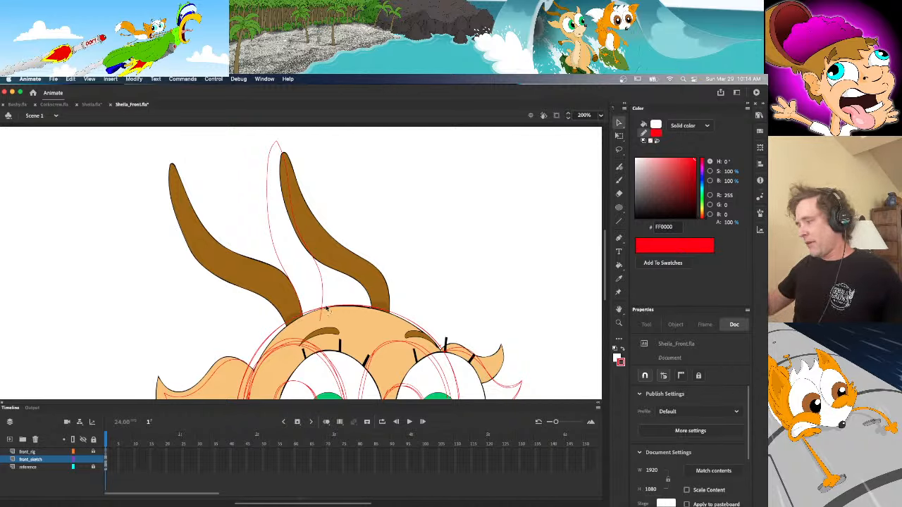
{"action": "key", "text": "super+z"}
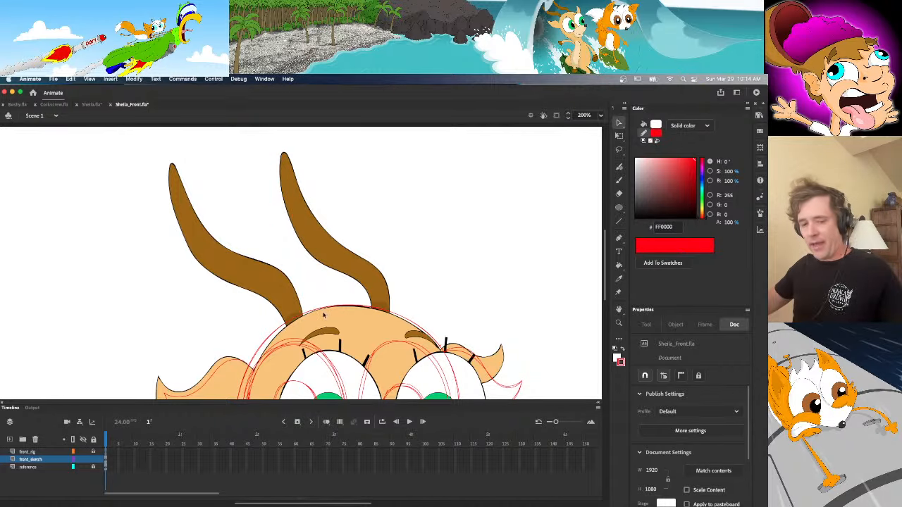
{"action": "left_click_drag", "start_coordinate": [309, 274], "coordinate": [315, 303]}
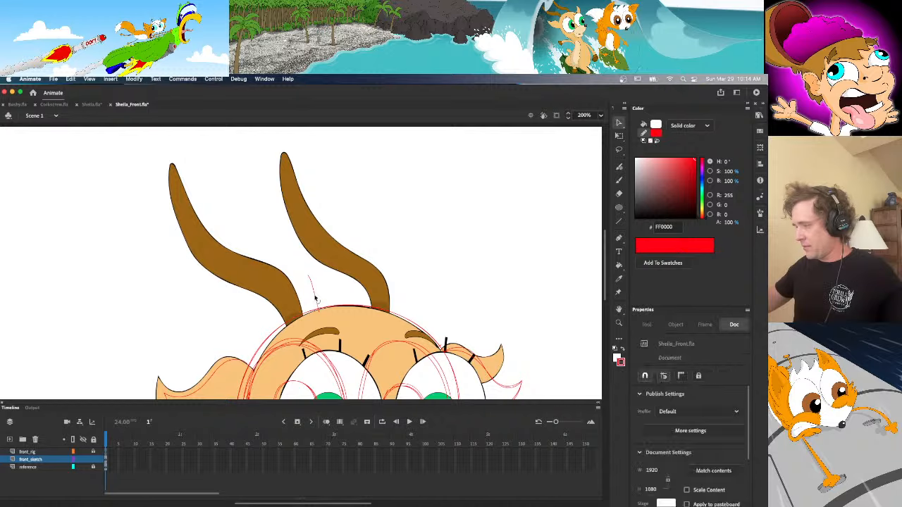
{"action": "key", "text": "super+z"}
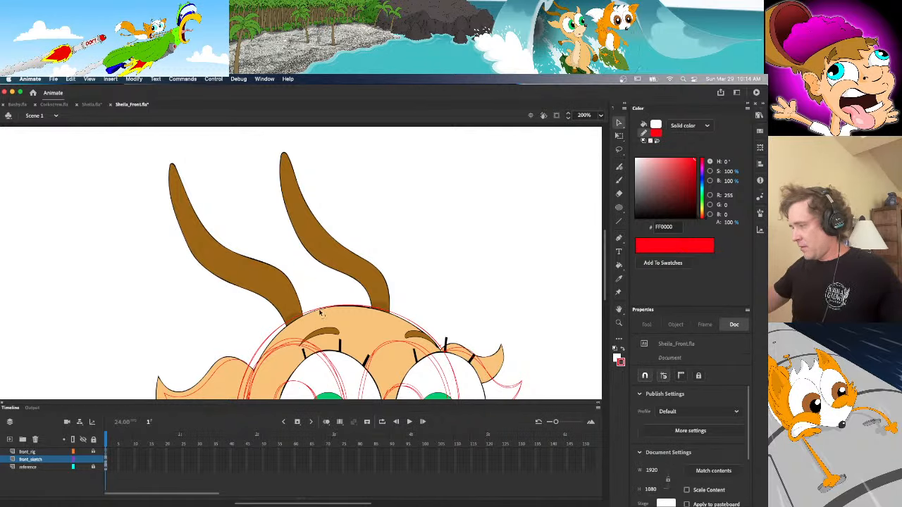
Sketch a slim left horn curving up and outward from the head with the Paint Brush, and a matching right horn mirroring it
{"action": "key", "text": "space"}
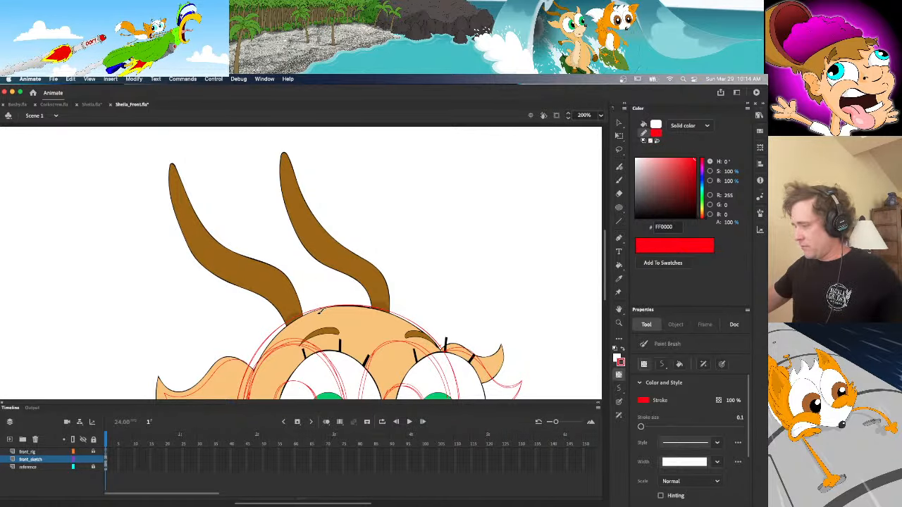
{"action": "mouse_move", "coordinate": [318, 310]}
{"action": "left_mouse_down"}
{"action": "mouse_move", "coordinate": [296, 243]}
{"action": "mouse_move", "coordinate": [276, 150]}
{"action": "mouse_move", "coordinate": [265, 198]}
{"action": "mouse_move", "coordinate": [273, 237]}
{"action": "mouse_move", "coordinate": [303, 283]}
{"action": "mouse_move", "coordinate": [309, 316]}
{"action": "mouse_move", "coordinate": [300, 276]}
{"action": "mouse_move", "coordinate": [270, 221]}
{"action": "mouse_move", "coordinate": [272, 151]}
{"action": "mouse_move", "coordinate": [322, 312]}
{"action": "left_mouse_up"}
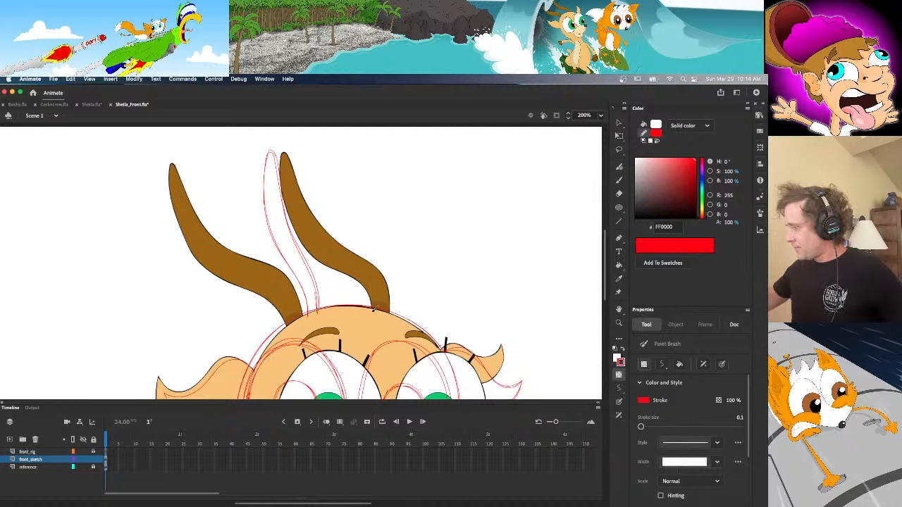
{"action": "mouse_move", "coordinate": [375, 276]}
{"action": "left_mouse_down"}
{"action": "mouse_move", "coordinate": [387, 230]}
{"action": "mouse_move", "coordinate": [389, 149]}
{"action": "mouse_move", "coordinate": [405, 233]}
{"action": "mouse_move", "coordinate": [389, 316]}
{"action": "left_mouse_up"}
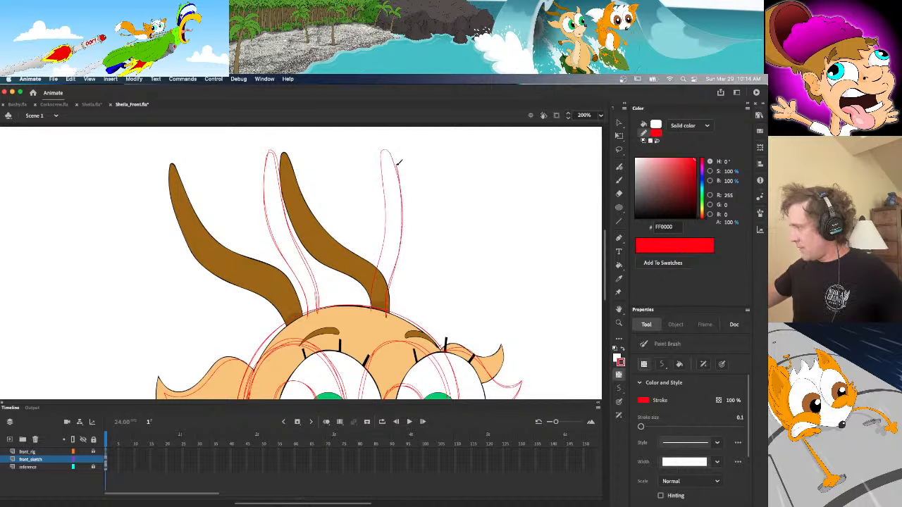
Retrace the inner edge of the red right horn from its tip down to the head
{"action": "mouse_move", "coordinate": [384, 151]}
{"action": "left_mouse_down"}
{"action": "mouse_move", "coordinate": [388, 225]}
{"action": "mouse_move", "coordinate": [375, 307]}
{"action": "left_mouse_up"}
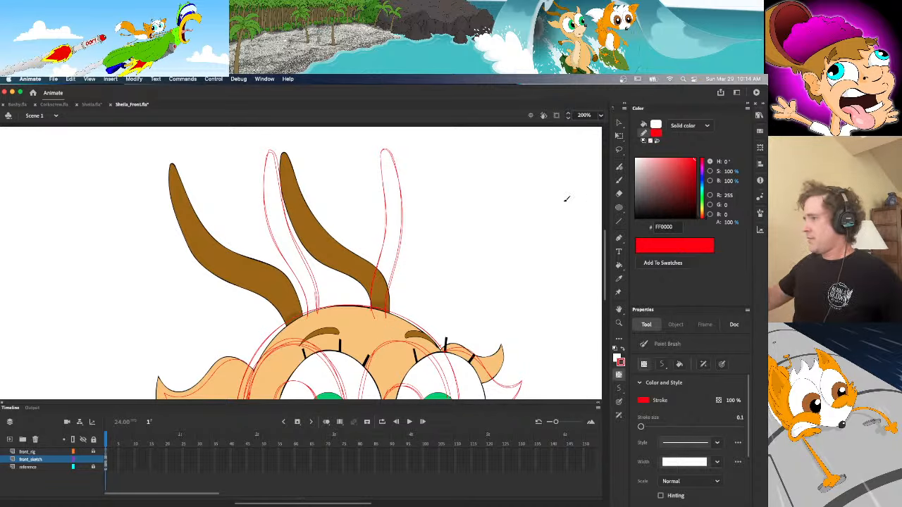
Look over the Sheila and Bushy character documents for comparison, and return to the Sheila_Front document
{"action": "left_click", "coordinate": [90, 105]}
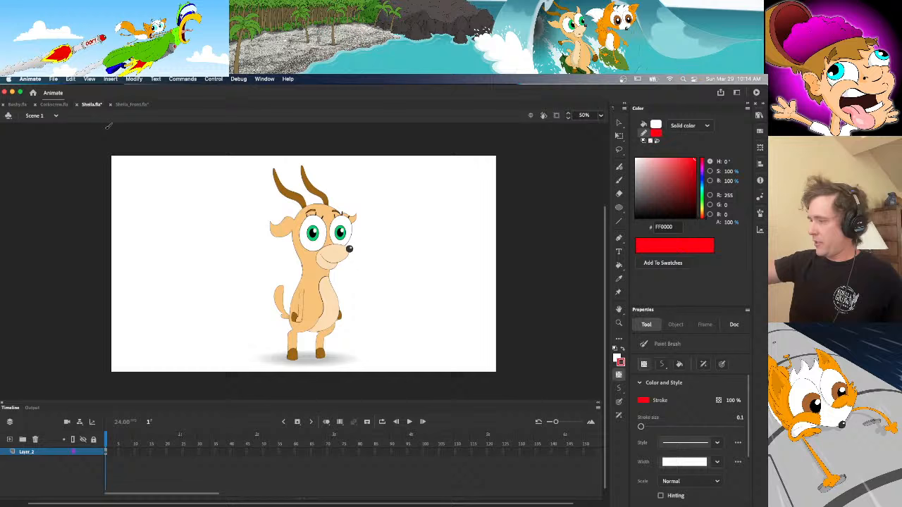
{"action": "left_click", "coordinate": [50, 105]}
{"action": "left_click", "coordinate": [91, 104]}
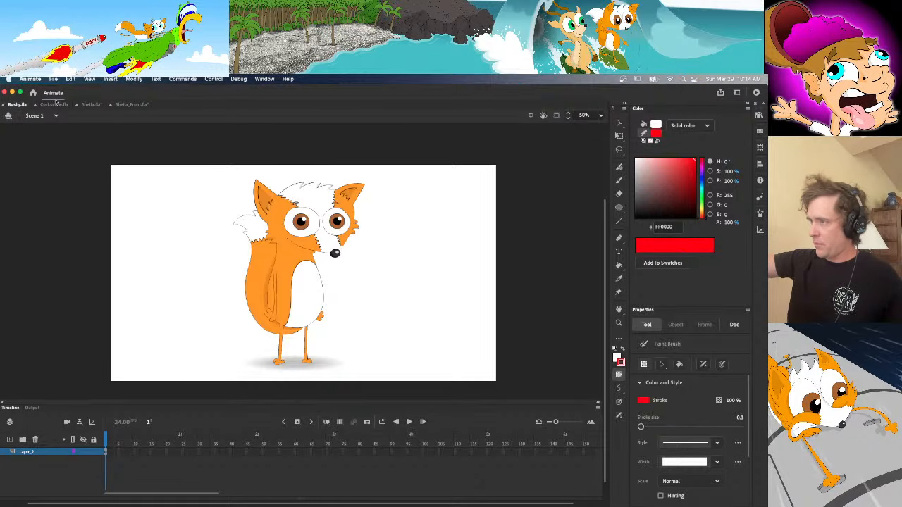
{"action": "left_click", "coordinate": [132, 105]}
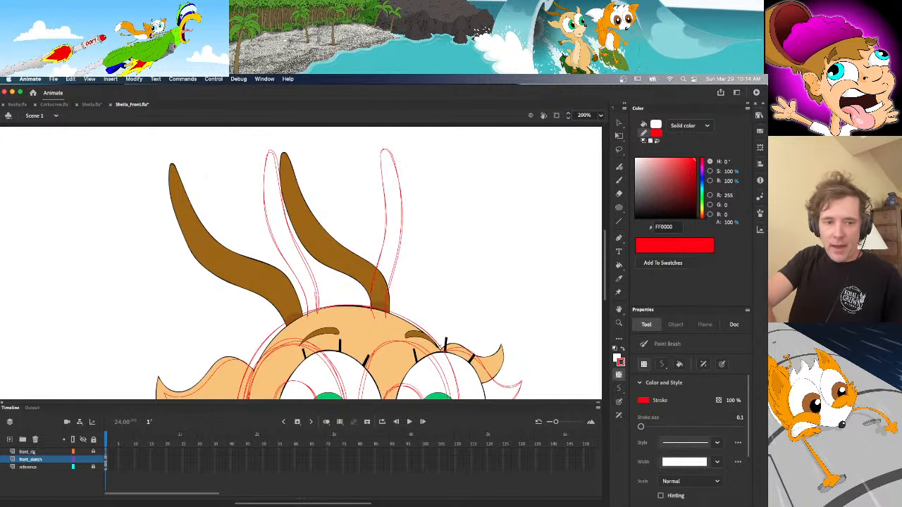
Switch to Preview, examine the pencil poses in BushyPoses.HEIC and SheilaPoses.HEIC, and close both images
{"action": "key", "text": "super+Tab"}
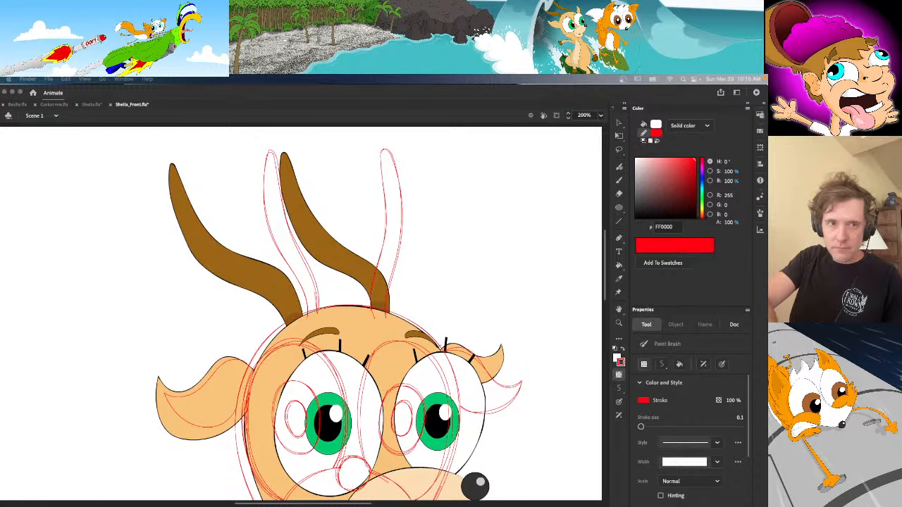
{"action": "left_click_drag", "start_coordinate": [181, 165], "coordinate": [236, 138]}
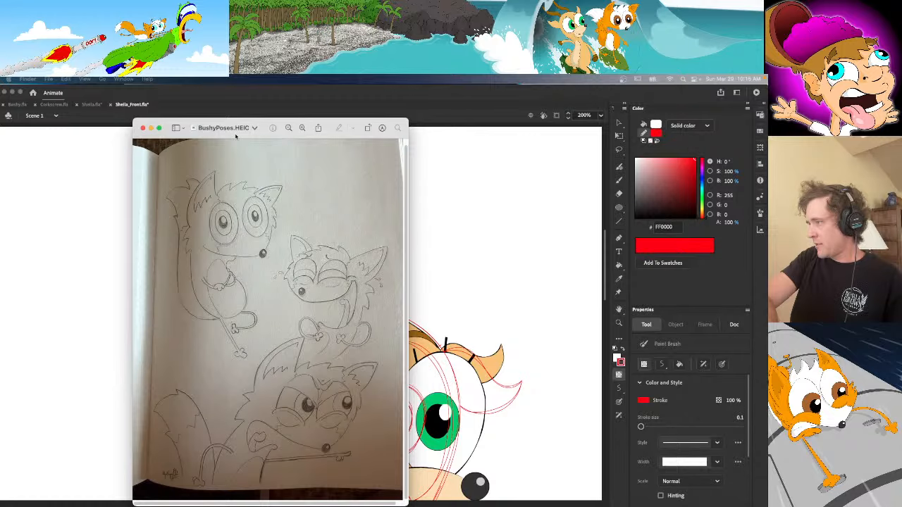
{"action": "left_click", "coordinate": [236, 136]}
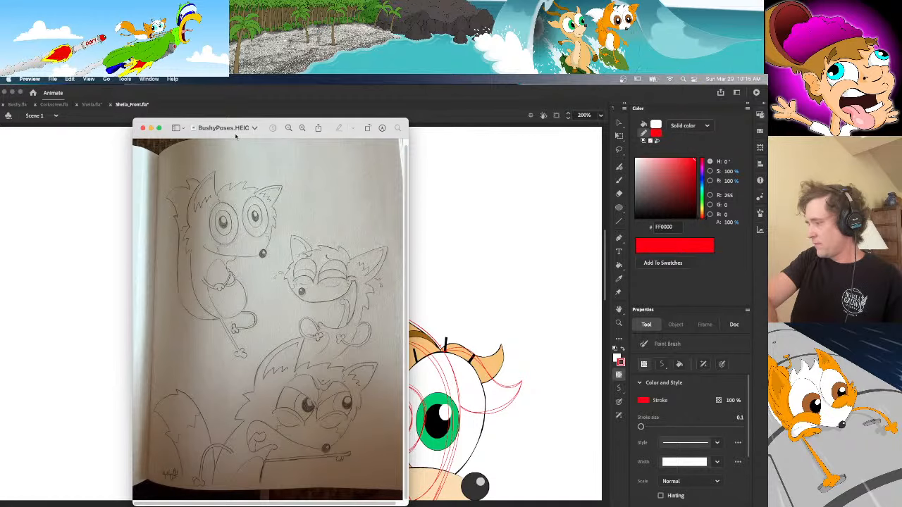
{"action": "left_click", "coordinate": [142, 128]}
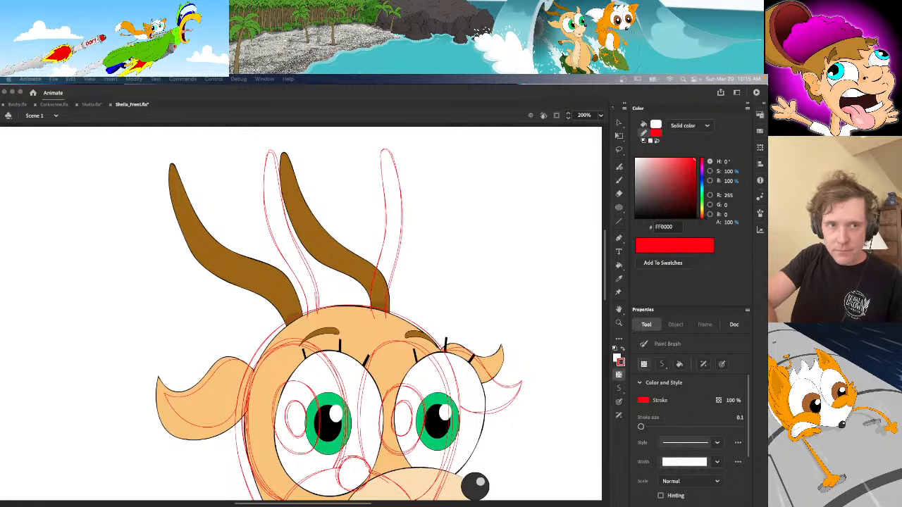
{"action": "left_click_drag", "start_coordinate": [2, 98], "coordinate": [266, 120]}
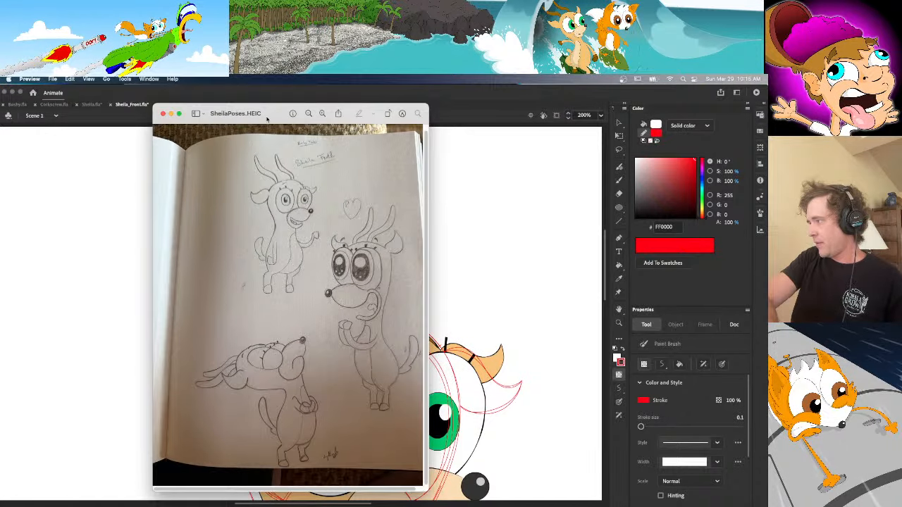
{"action": "left_click", "coordinate": [162, 113]}
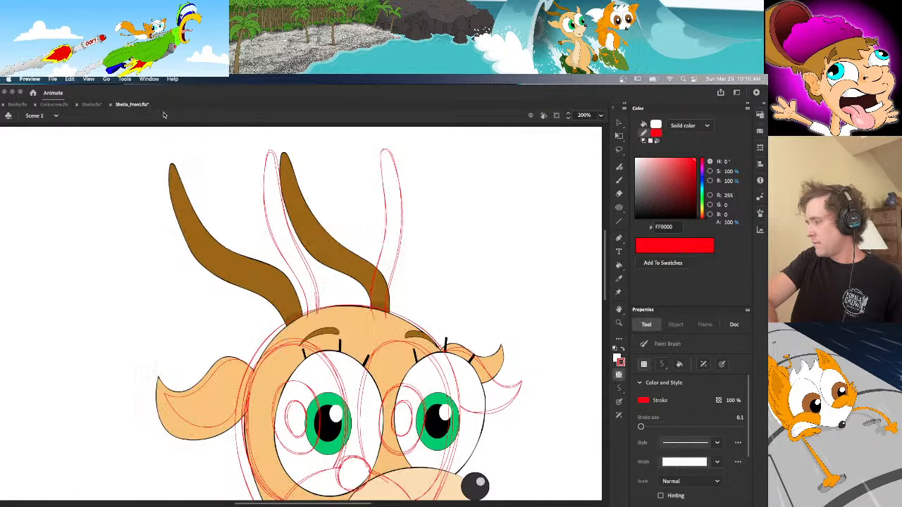
Return to Animate, hide the reference layer to check the red horns on their own, and show it again
{"action": "left_click", "coordinate": [438, 262]}
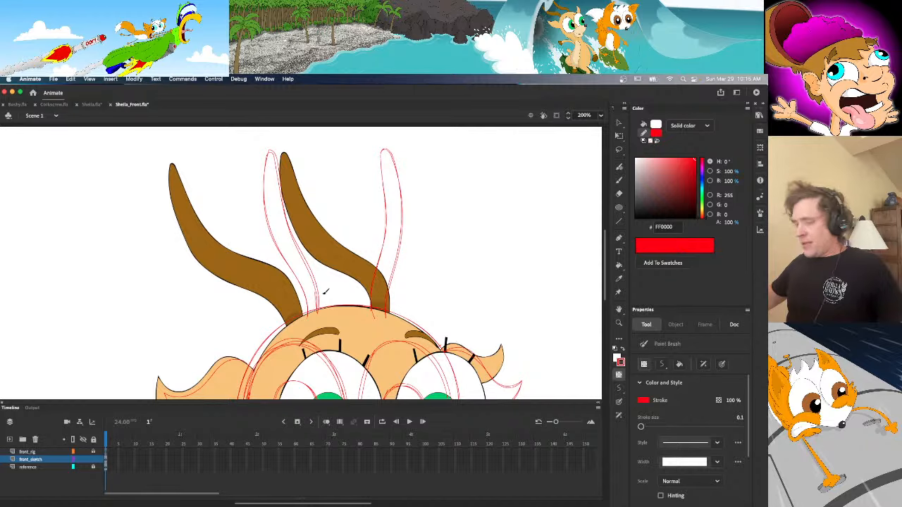
{"action": "key", "text": "super+Tab"}
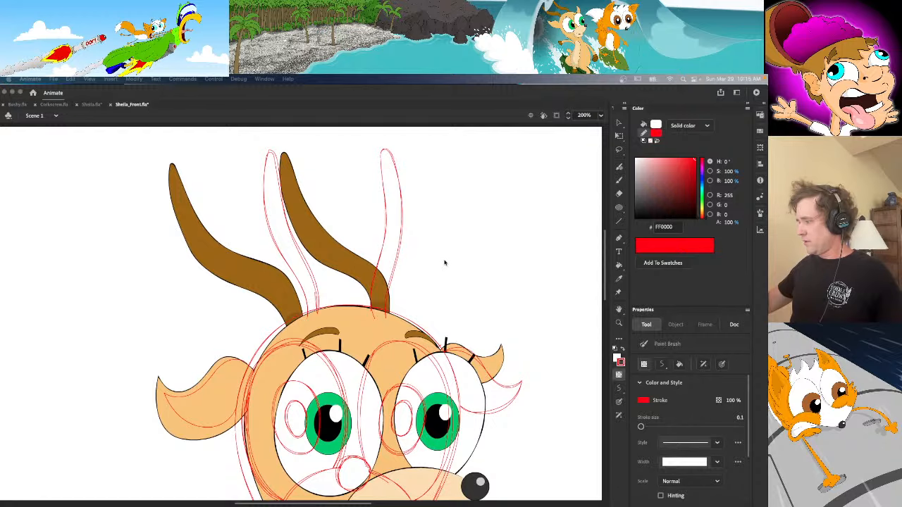
{"action": "key", "text": "super+Tab"}
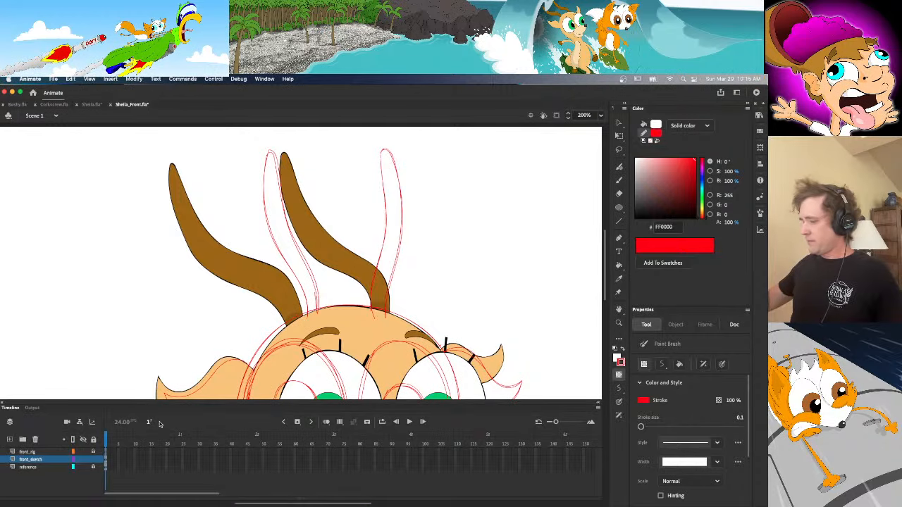
{"action": "left_click", "coordinate": [84, 467]}
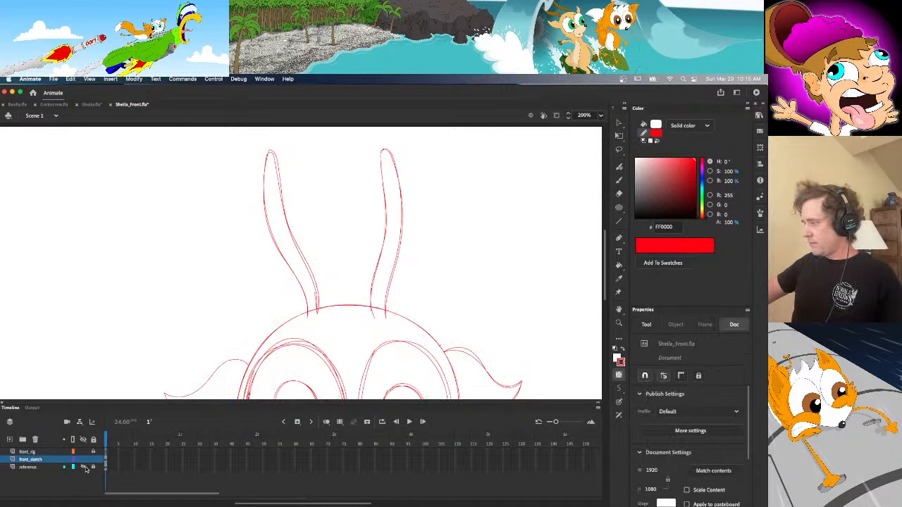
{"action": "left_click", "coordinate": [83, 467]}
Try to enlarge the red right horn with Free Transform, and return it to its original size
{"action": "key", "text": "v"}
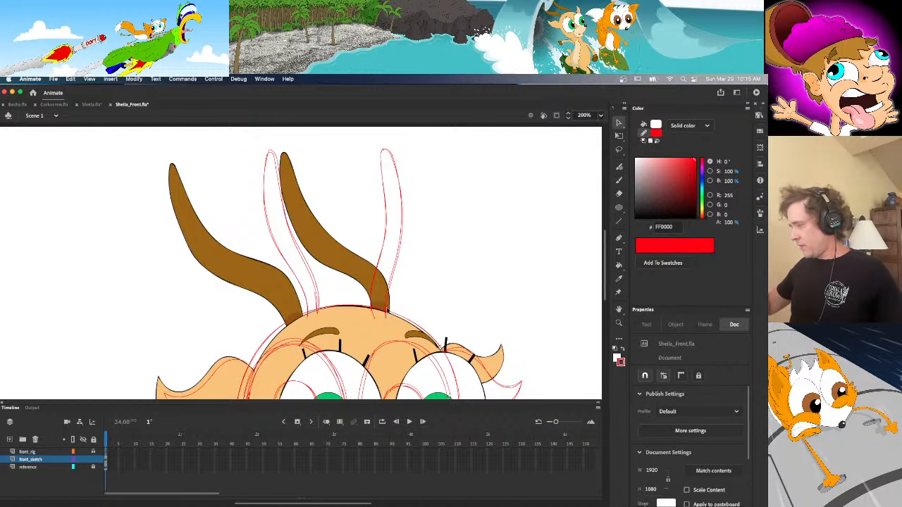
{"action": "left_click", "coordinate": [386, 310]}
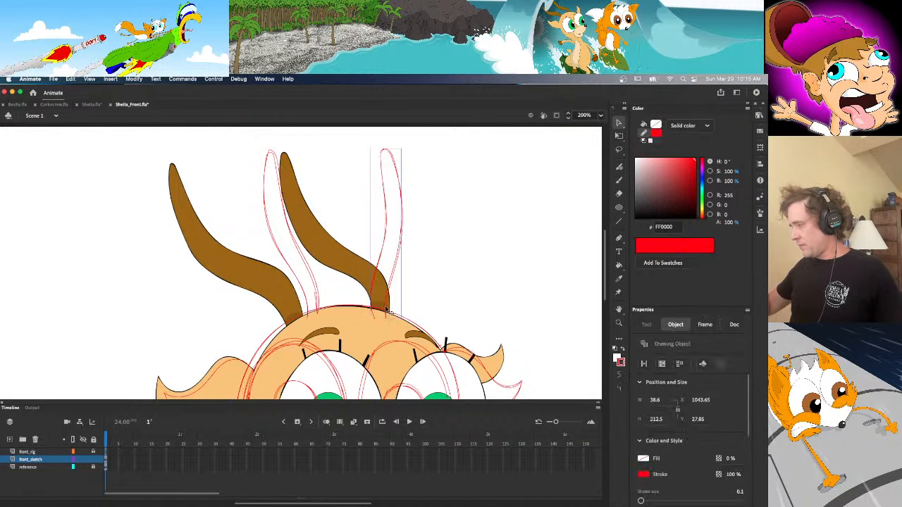
{"action": "left_click", "coordinate": [105, 460]}
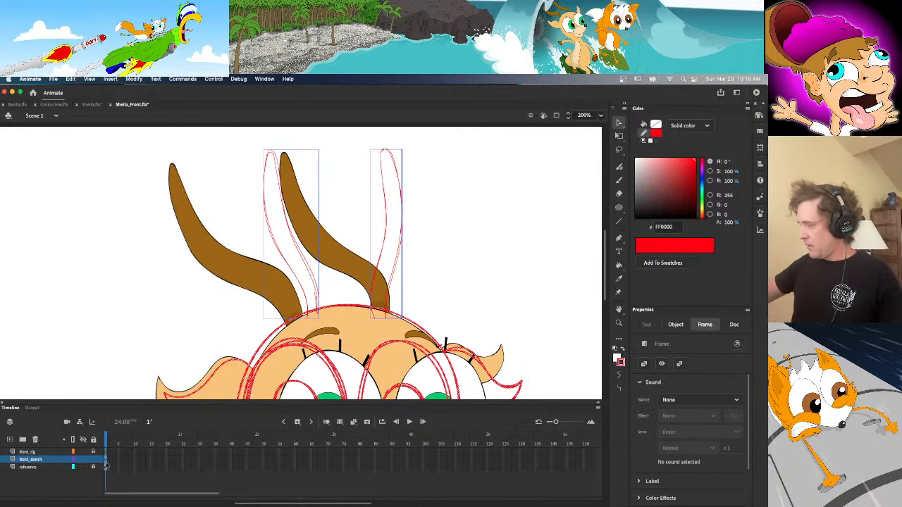
{"action": "left_click", "coordinate": [389, 281]}
{"action": "key", "text": "q"}
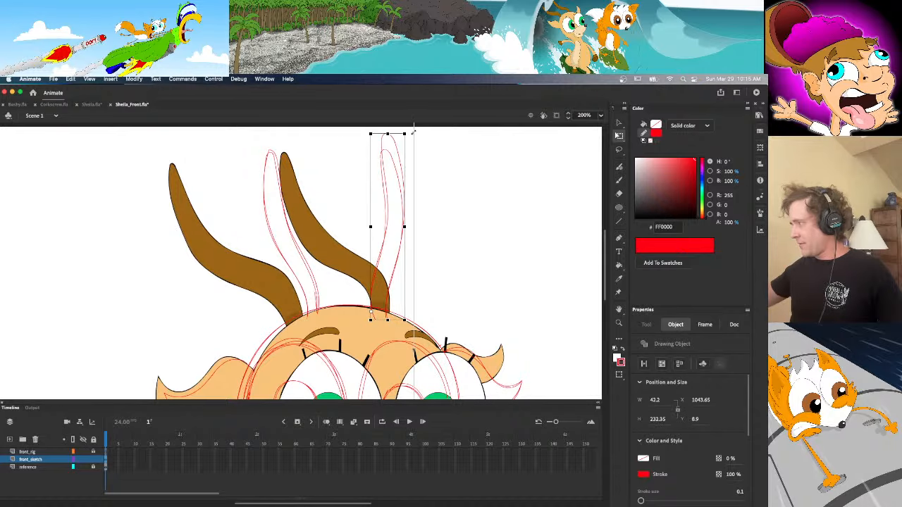
{"action": "double_click", "coordinate": [383, 182]}
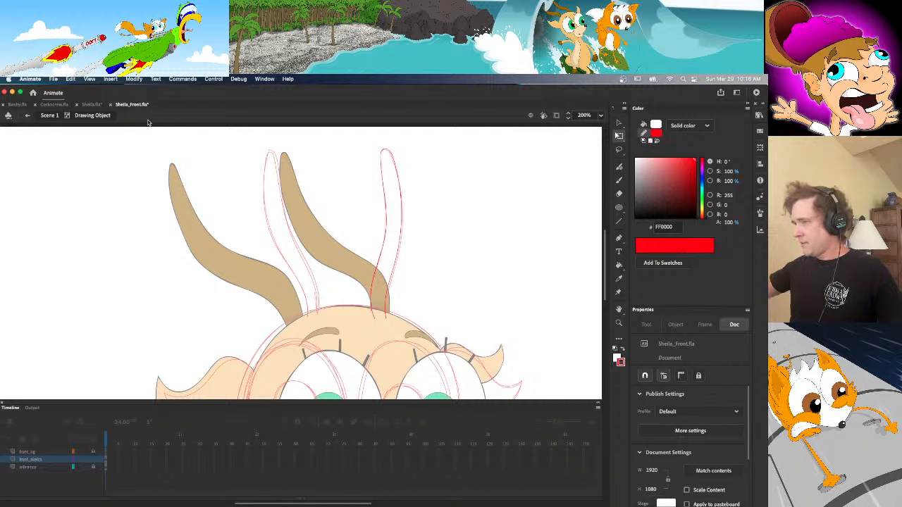
{"action": "left_click", "coordinate": [50, 115]}
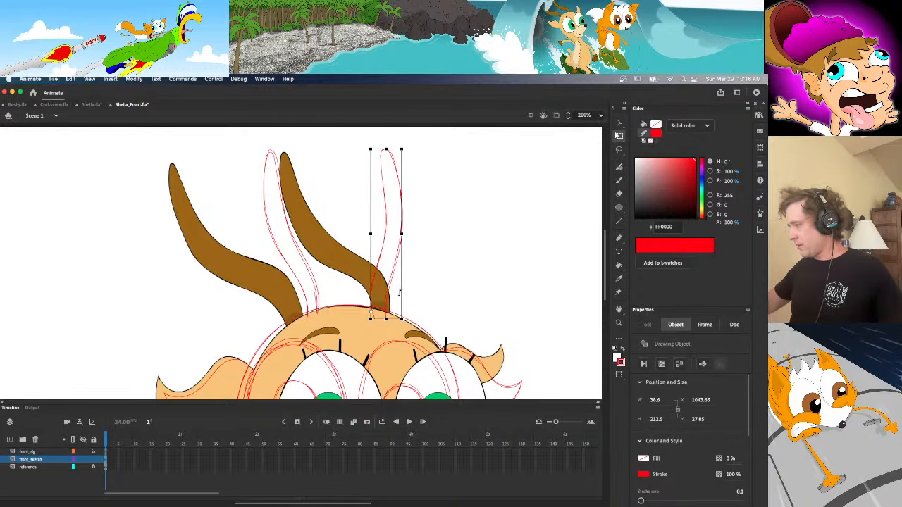
Break apart the drawing objects of the red left and right horns into plain shapes
{"action": "key", "text": "super+b"}
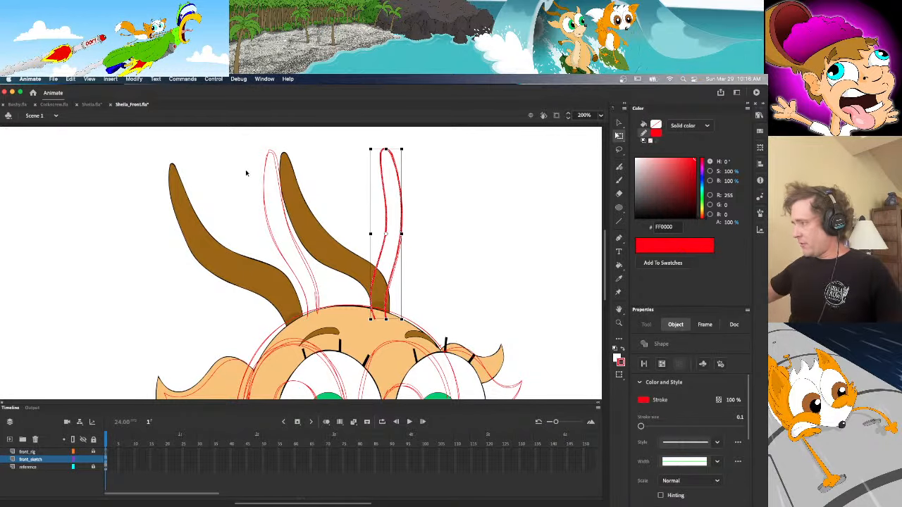
{"action": "left_click_drag", "start_coordinate": [224, 137], "coordinate": [346, 328]}
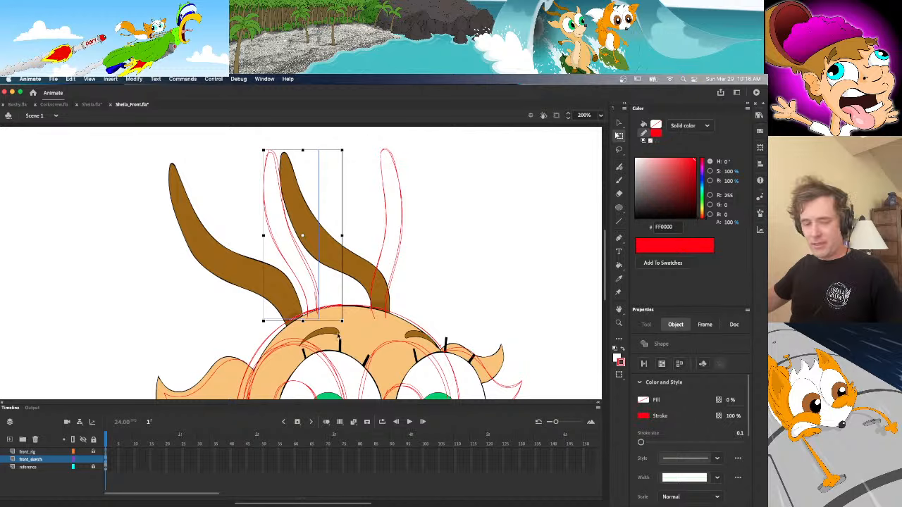
{"action": "left_click", "coordinate": [405, 296]}
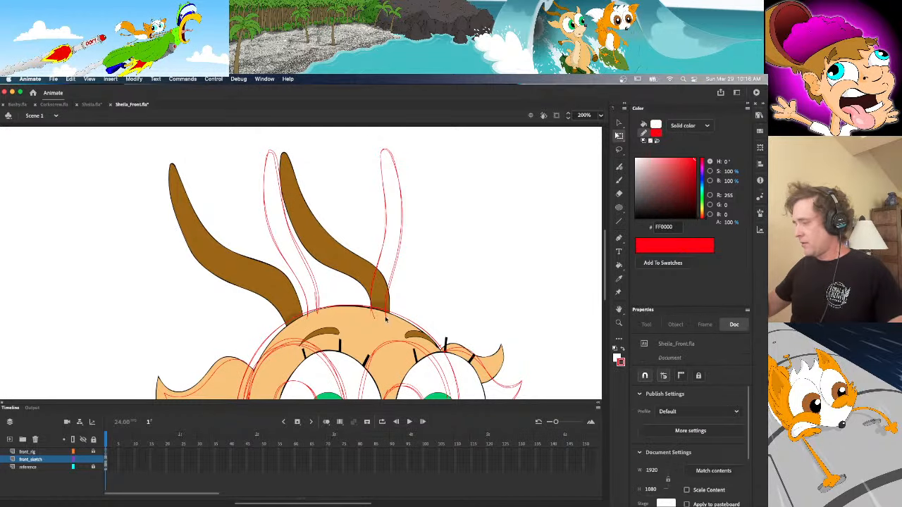
{"action": "left_click", "coordinate": [386, 315]}
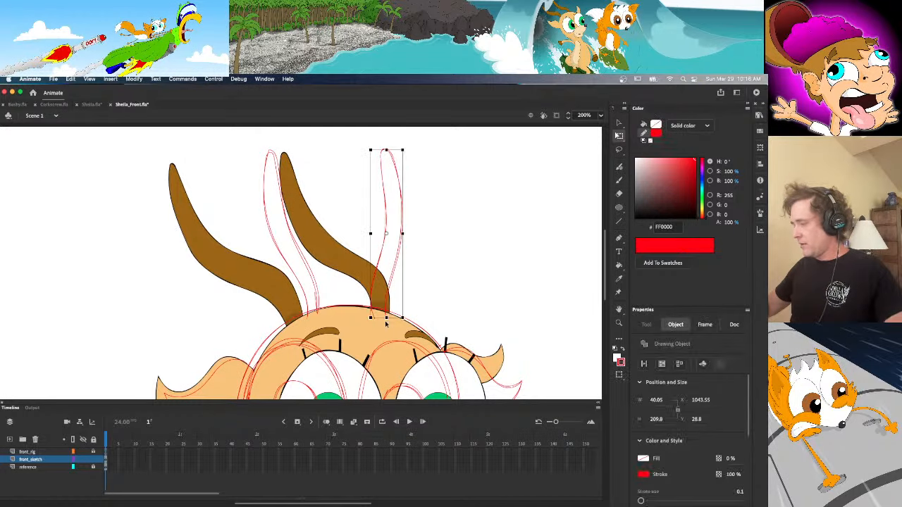
{"action": "left_click", "coordinate": [107, 460]}
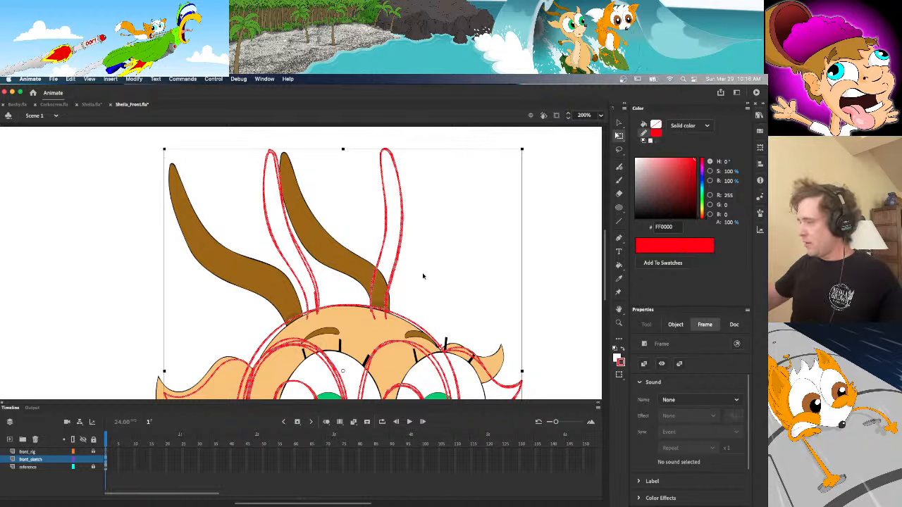
Paint a short test stroke beside the right horn, select it to check its object type, and undo it
{"action": "left_click", "coordinate": [447, 275]}
{"action": "key", "text": "y"}
{"action": "left_click_drag", "start_coordinate": [441, 271], "coordinate": [453, 247]}
{"action": "key", "text": "v"}
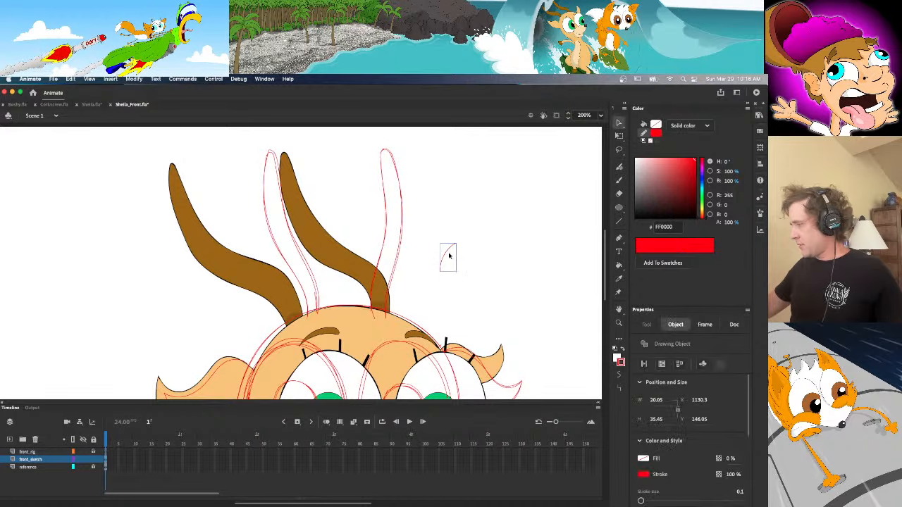
{"action": "key", "text": "y"}
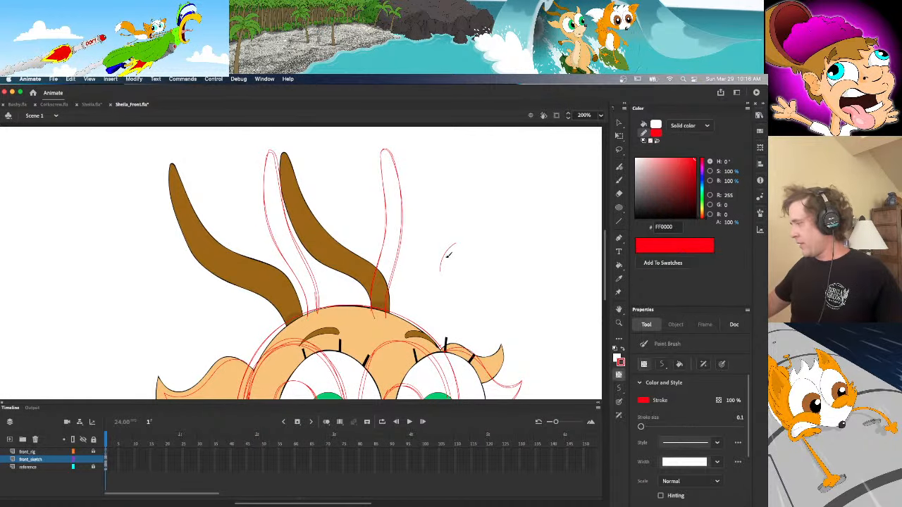
{"action": "key", "text": "ctrl+z"}
{"action": "key", "text": "v"}
{"action": "key", "text": "y"}
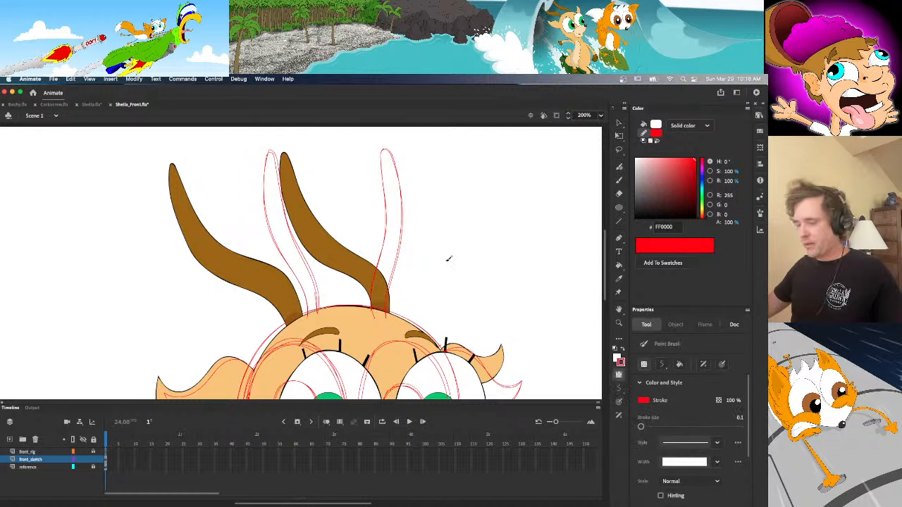
Turn off Object Drawing mode for the Paint Brush, check it with a test stroke beside the right horn, and discard the stroke
{"action": "key", "text": "j"}
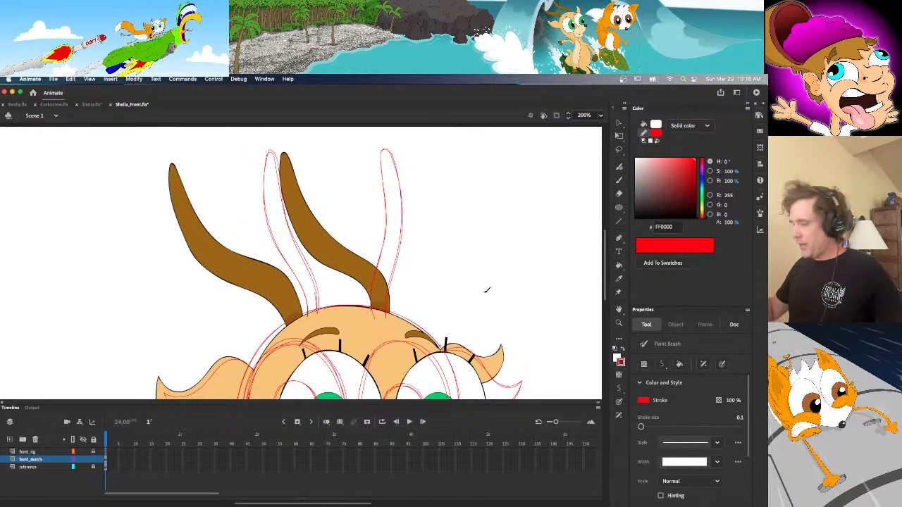
{"action": "left_click_drag", "start_coordinate": [474, 277], "coordinate": [503, 245]}
{"action": "key", "text": "v"}
{"action": "left_click", "coordinate": [491, 252]}
{"action": "left_click", "coordinate": [490, 261]}
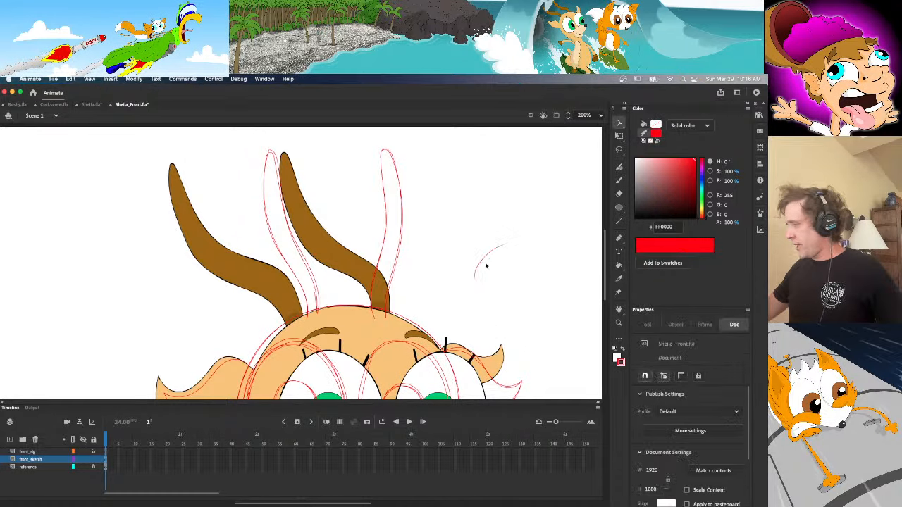
Hide the reference layer to review the red head and horn sketch as a whole, and show the layer again
{"action": "key", "text": "h"}
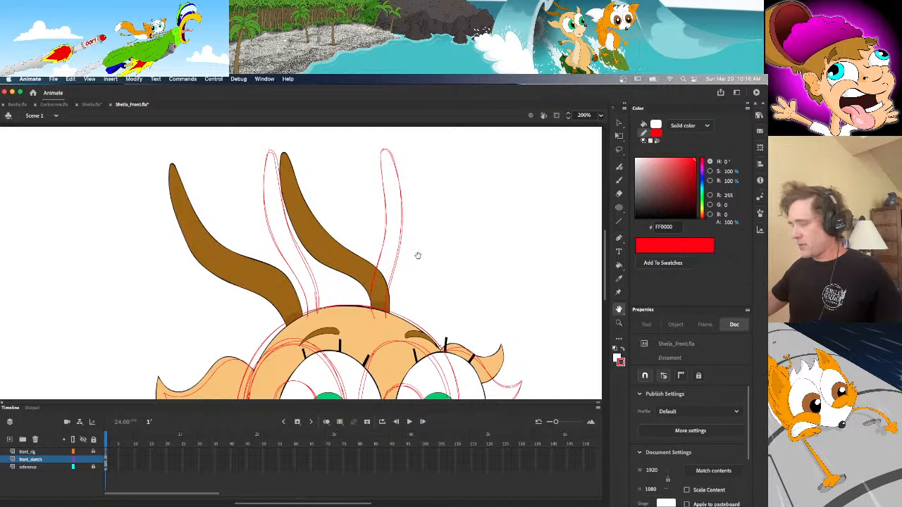
{"action": "key", "text": "y"}
{"action": "scroll", "coordinate": [604, 287], "scroll_direction": "up", "scroll_amount": 2}
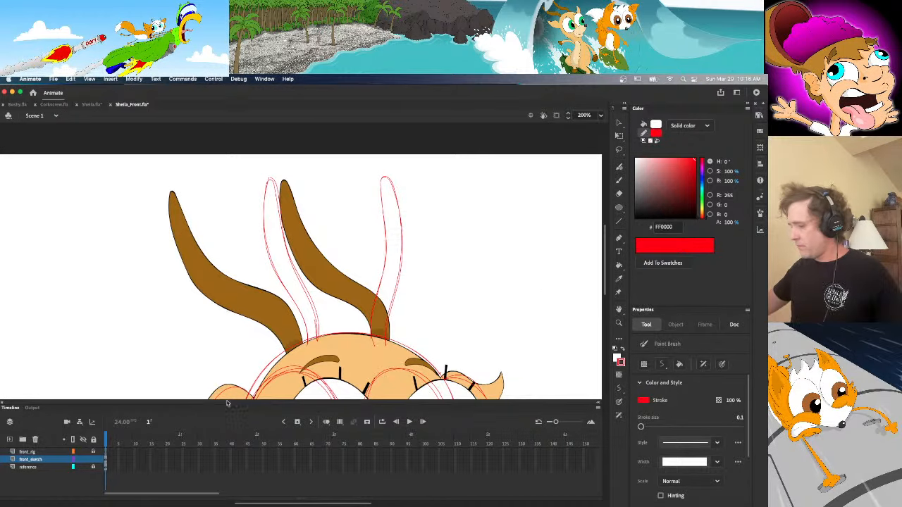
{"action": "left_click", "coordinate": [83, 467]}
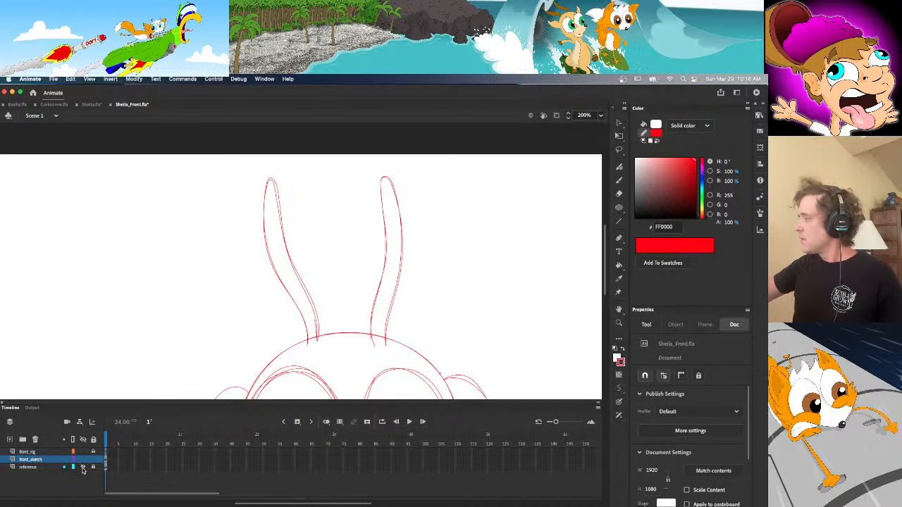
{"action": "scroll", "coordinate": [610, 283], "scroll_direction": "down", "scroll_amount": 10}
{"action": "scroll", "coordinate": [610, 283], "scroll_direction": "up", "scroll_amount": 9}
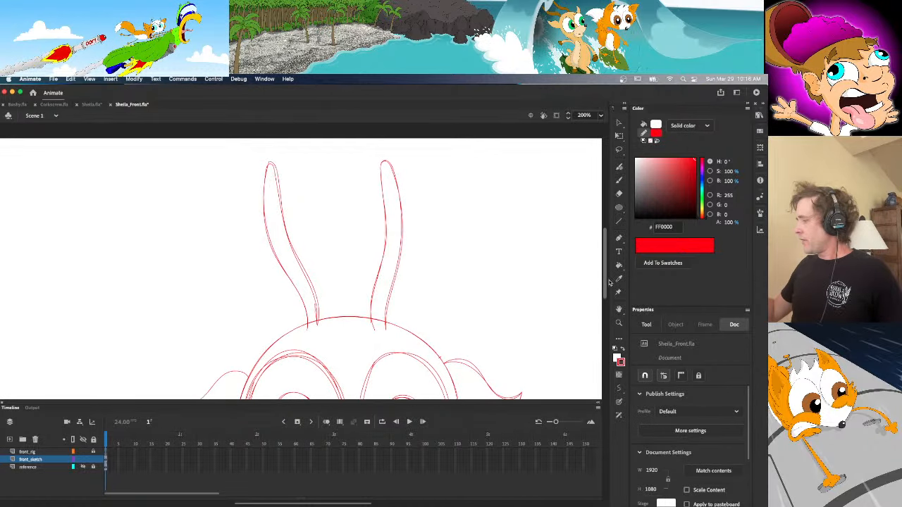
{"action": "scroll", "coordinate": [610, 283], "scroll_direction": "down", "scroll_amount": 1}
{"action": "left_click", "coordinate": [82, 468]}
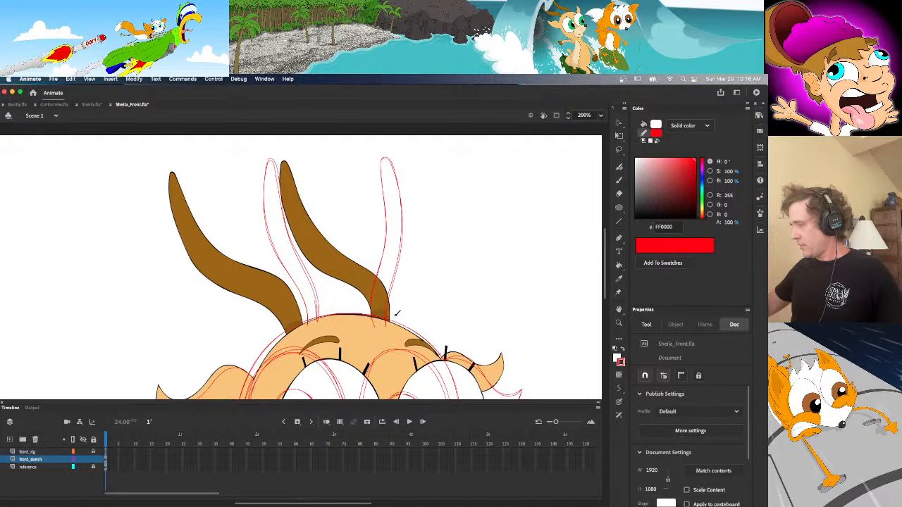
Select the whole sketch to check its object types, and undo the last few edits to the red right horn
{"action": "key", "text": "super+z"}
{"action": "key", "text": "super+shift+z"}
{"action": "key", "text": "super+a"}
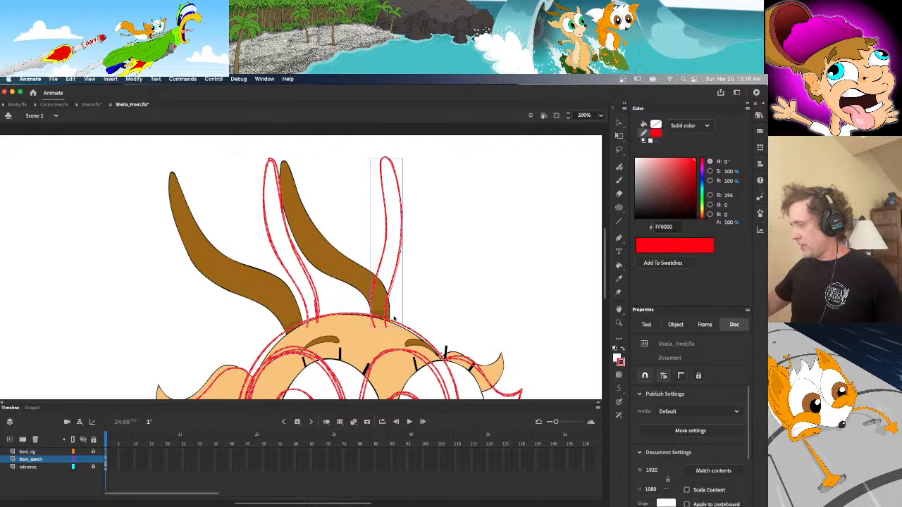
{"action": "key", "text": "super+z"}
{"action": "key", "text": "super+z"}
{"action": "key", "text": "super+z"}
{"action": "key", "text": "super+z"}
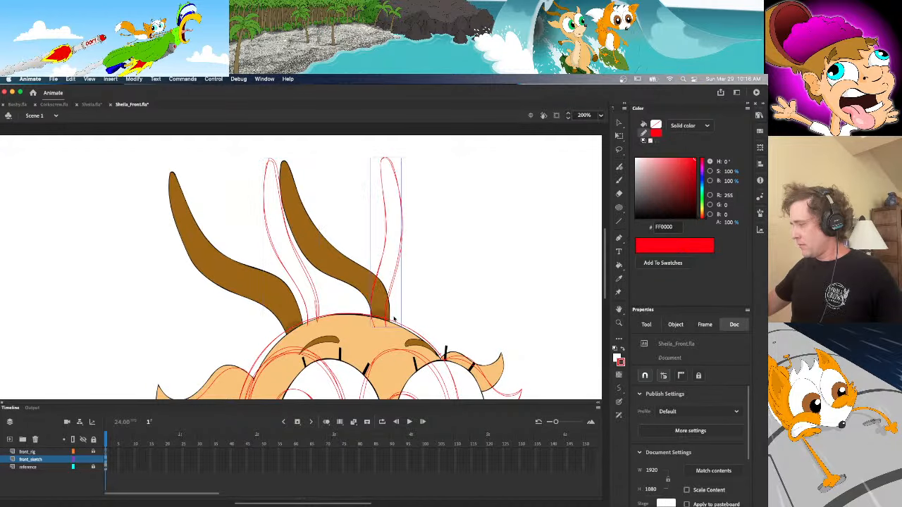
Delete both red sketched horns, leaving the rest of the head sketch in place
{"action": "key", "text": "y"}
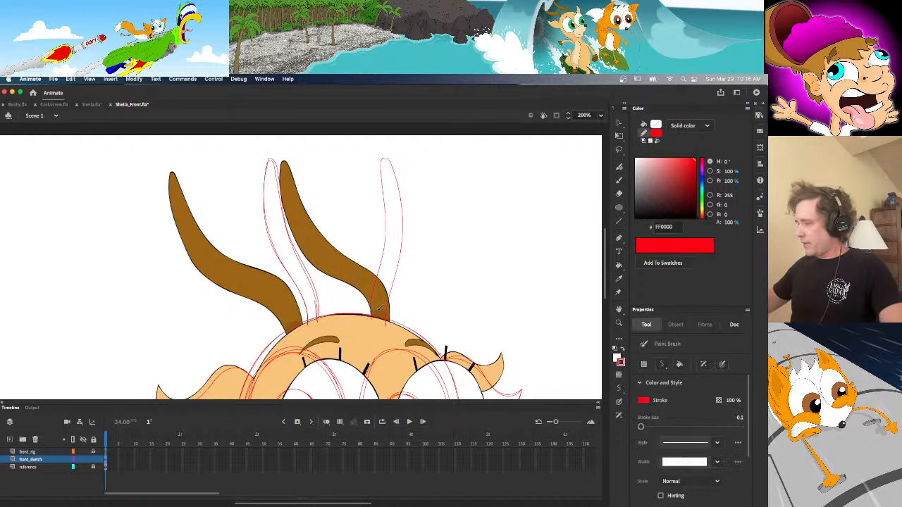
{"action": "key", "text": "v"}
{"action": "left_click", "coordinate": [393, 298]}
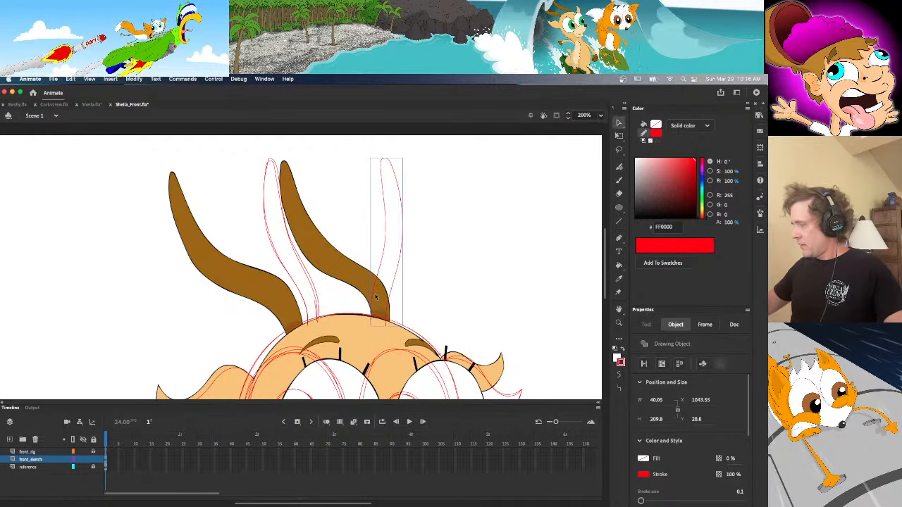
{"action": "left_click_drag", "start_coordinate": [395, 283], "coordinate": [430, 266]}
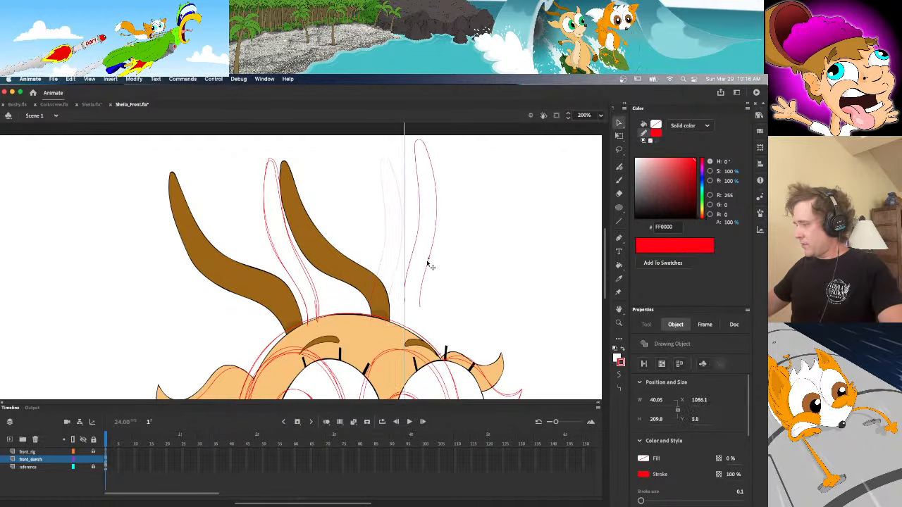
{"action": "key", "text": "Delete"}
{"action": "left_click", "coordinate": [318, 307]}
{"action": "key", "text": "Delete"}
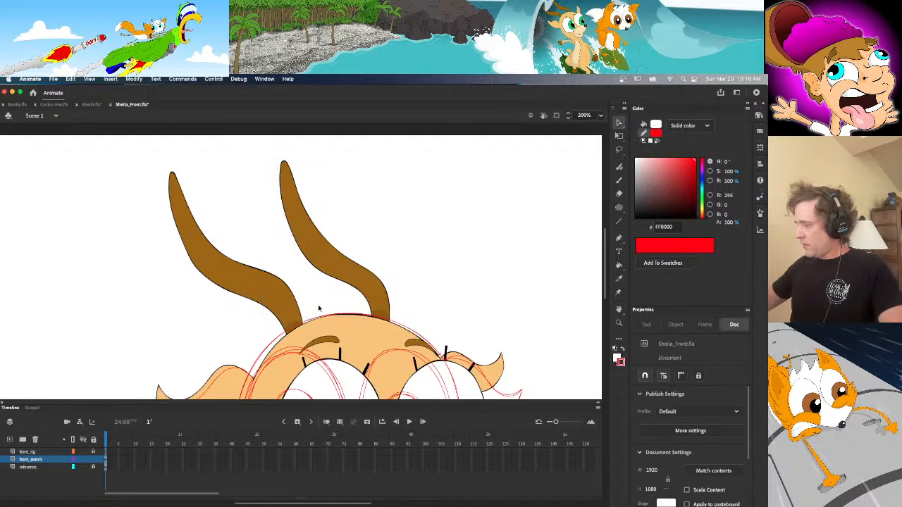
Paint a short test stroke in the empty area beside the reference horns, check its object type, and undo it
{"action": "key", "text": "y"}
{"action": "left_click_drag", "start_coordinate": [410, 269], "coordinate": [416, 253]}
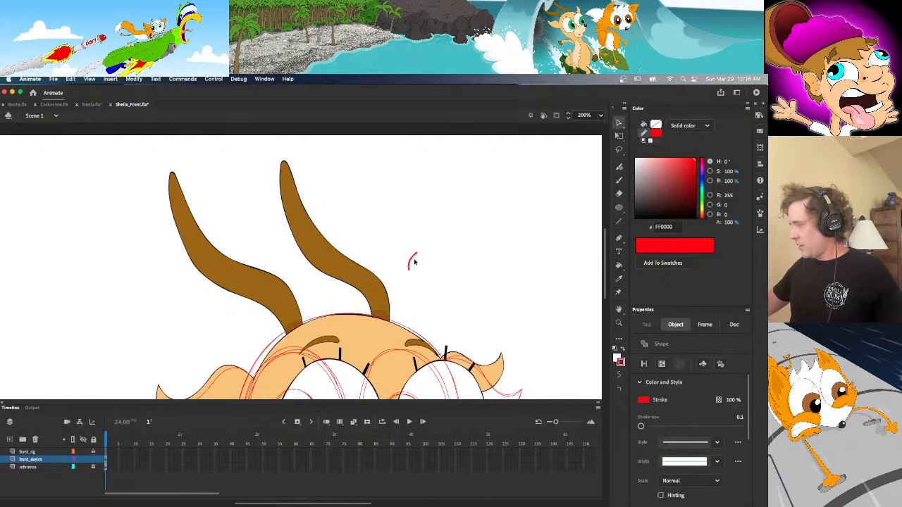
{"action": "key", "text": "ctrl+z"}
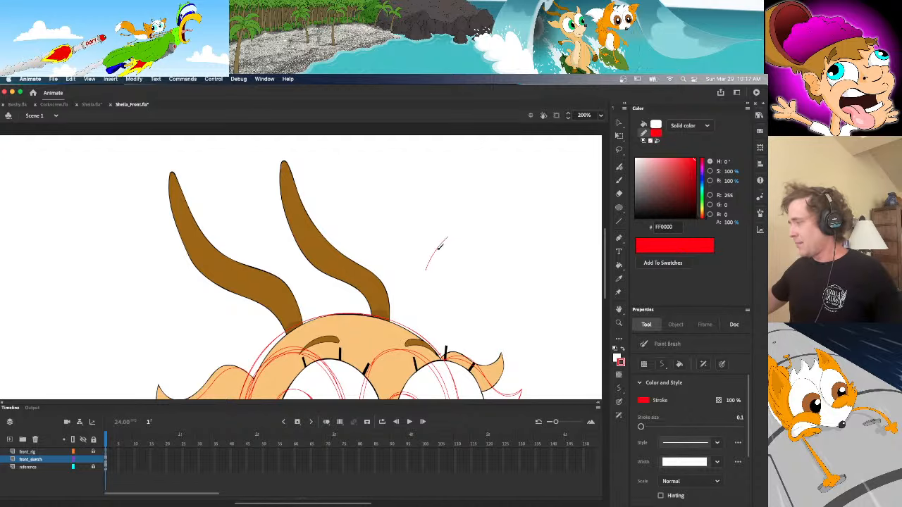
{"action": "key", "text": "v"}
{"action": "key", "text": "b"}
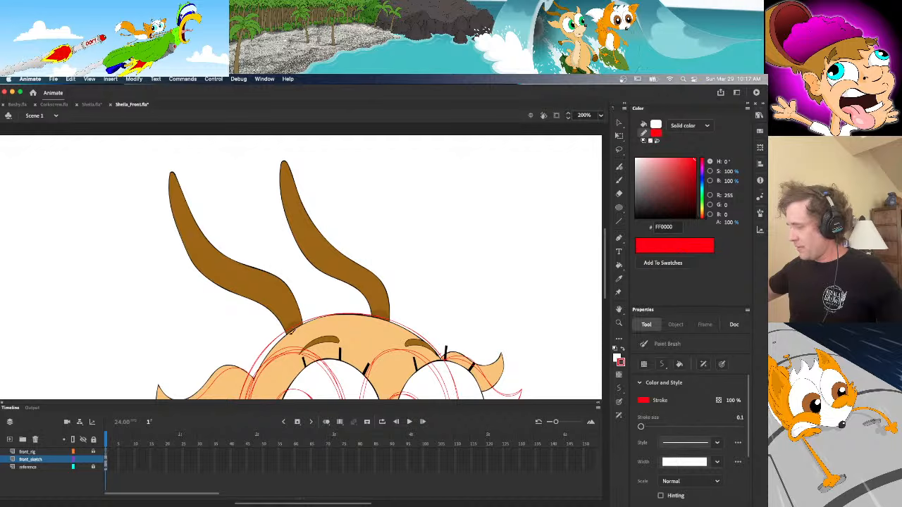
{"action": "left_click_drag", "start_coordinate": [276, 306], "coordinate": [296, 250]}
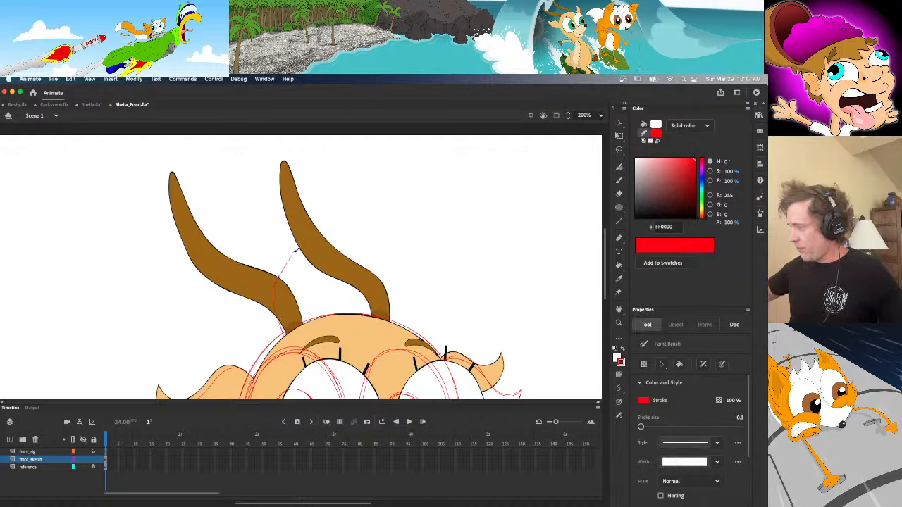
{"action": "mouse_move", "coordinate": [302, 206]}
{"action": "left_mouse_down"}
{"action": "mouse_move", "coordinate": [296, 151]}
{"action": "mouse_move", "coordinate": [306, 150]}
{"action": "mouse_move", "coordinate": [326, 191]}
{"action": "mouse_move", "coordinate": [333, 238]}
{"action": "mouse_move", "coordinate": [303, 317]}
{"action": "left_mouse_up"}
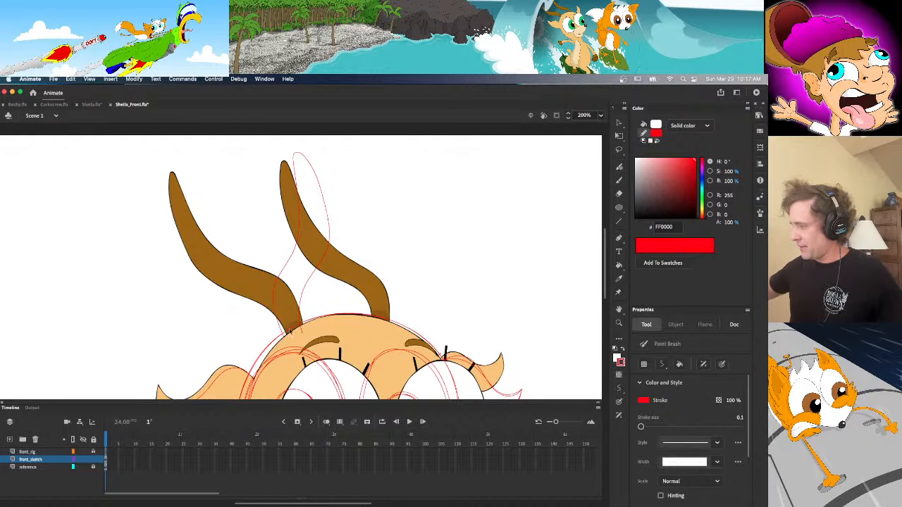
{"action": "key", "text": "super+z"}
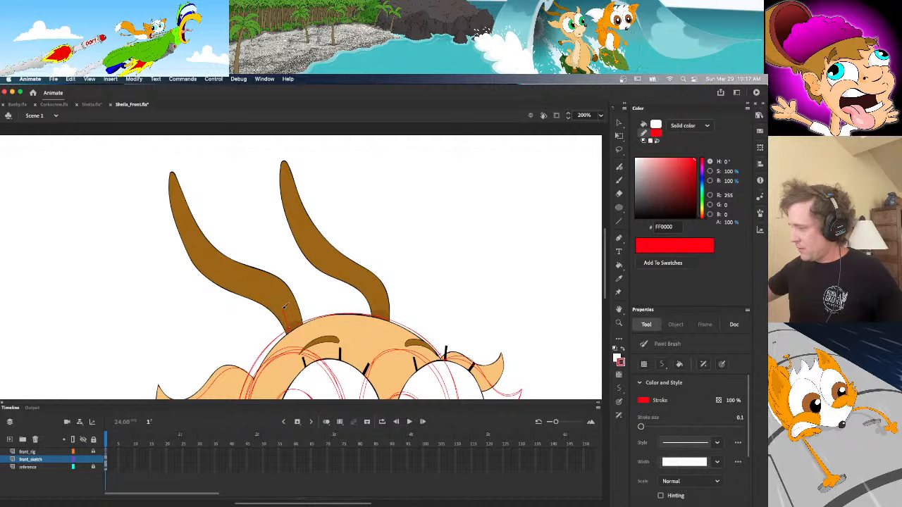
Sketch new S-curved left and right horns in thin red lines rising from the crown of the head, and reinforce the left horn's outline
{"action": "mouse_move", "coordinate": [286, 304]}
{"action": "left_mouse_down"}
{"action": "mouse_move", "coordinate": [302, 239]}
{"action": "mouse_move", "coordinate": [294, 163]}
{"action": "mouse_move", "coordinate": [302, 149]}
{"action": "mouse_move", "coordinate": [331, 242]}
{"action": "mouse_move", "coordinate": [307, 298]}
{"action": "mouse_move", "coordinate": [312, 325]}
{"action": "mouse_move", "coordinate": [302, 308]}
{"action": "mouse_move", "coordinate": [311, 273]}
{"action": "left_mouse_up"}
{"action": "key", "text": "super+z"}
{"action": "mouse_move", "coordinate": [317, 220]}
{"action": "left_mouse_down"}
{"action": "mouse_move", "coordinate": [297, 151]}
{"action": "mouse_move", "coordinate": [297, 240]}
{"action": "mouse_move", "coordinate": [284, 301]}
{"action": "mouse_move", "coordinate": [293, 151]}
{"action": "mouse_move", "coordinate": [310, 169]}
{"action": "mouse_move", "coordinate": [322, 213]}
{"action": "mouse_move", "coordinate": [320, 255]}
{"action": "mouse_move", "coordinate": [305, 278]}
{"action": "mouse_move", "coordinate": [308, 323]}
{"action": "mouse_move", "coordinate": [324, 214]}
{"action": "mouse_move", "coordinate": [300, 150]}
{"action": "mouse_move", "coordinate": [292, 155]}
{"action": "mouse_move", "coordinate": [301, 224]}
{"action": "mouse_move", "coordinate": [283, 293]}
{"action": "left_mouse_up"}
{"action": "key", "text": "super+z"}
{"action": "left_click_drag", "start_coordinate": [299, 335], "coordinate": [299, 335]}
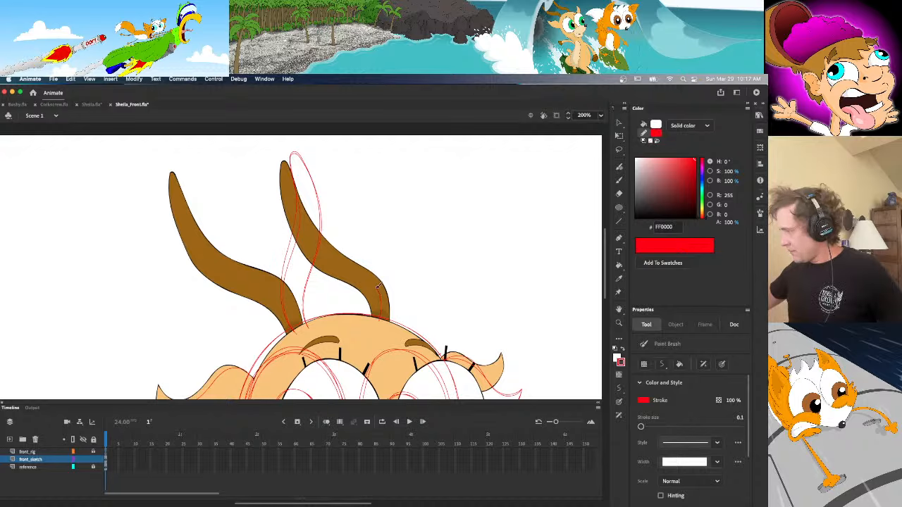
{"action": "mouse_move", "coordinate": [372, 276]}
{"action": "left_mouse_down"}
{"action": "mouse_move", "coordinate": [362, 247]}
{"action": "mouse_move", "coordinate": [363, 162]}
{"action": "mouse_move", "coordinate": [375, 169]}
{"action": "mouse_move", "coordinate": [379, 222]}
{"action": "mouse_move", "coordinate": [404, 297]}
{"action": "mouse_move", "coordinate": [394, 326]}
{"action": "mouse_move", "coordinate": [405, 292]}
{"action": "mouse_move", "coordinate": [379, 213]}
{"action": "mouse_move", "coordinate": [377, 160]}
{"action": "mouse_move", "coordinate": [365, 146]}
{"action": "mouse_move", "coordinate": [356, 189]}
{"action": "mouse_move", "coordinate": [362, 243]}
{"action": "mouse_move", "coordinate": [384, 296]}
{"action": "mouse_move", "coordinate": [381, 323]}
{"action": "left_mouse_up"}
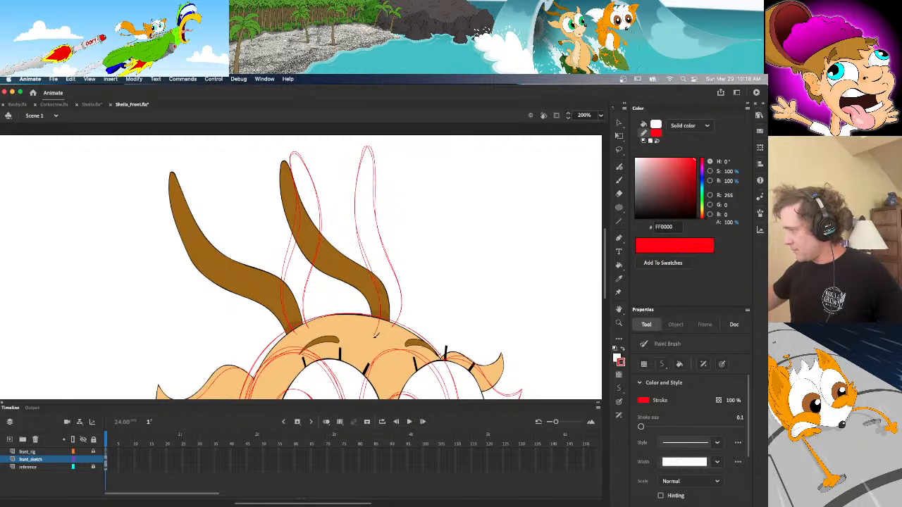
{"action": "mouse_move", "coordinate": [288, 308]}
{"action": "left_mouse_down"}
{"action": "mouse_move", "coordinate": [294, 163]}
{"action": "mouse_move", "coordinate": [299, 150]}
{"action": "mouse_move", "coordinate": [307, 155]}
{"action": "left_mouse_up"}
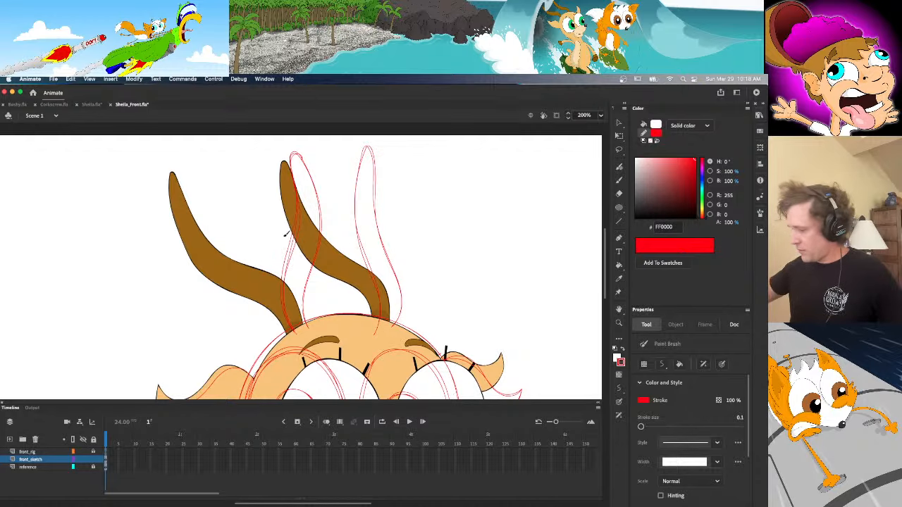
Hide and show the reference and front_sketch layers in turn to compare the new red horns with the reference horns
{"action": "left_click", "coordinate": [83, 467]}
{"action": "mouse_move", "coordinate": [604, 288]}
{"action": "left_mouse_down"}
{"action": "mouse_move", "coordinate": [605, 327]}
{"action": "mouse_move", "coordinate": [610, 282]}
{"action": "mouse_move", "coordinate": [611, 296]}
{"action": "left_mouse_up"}
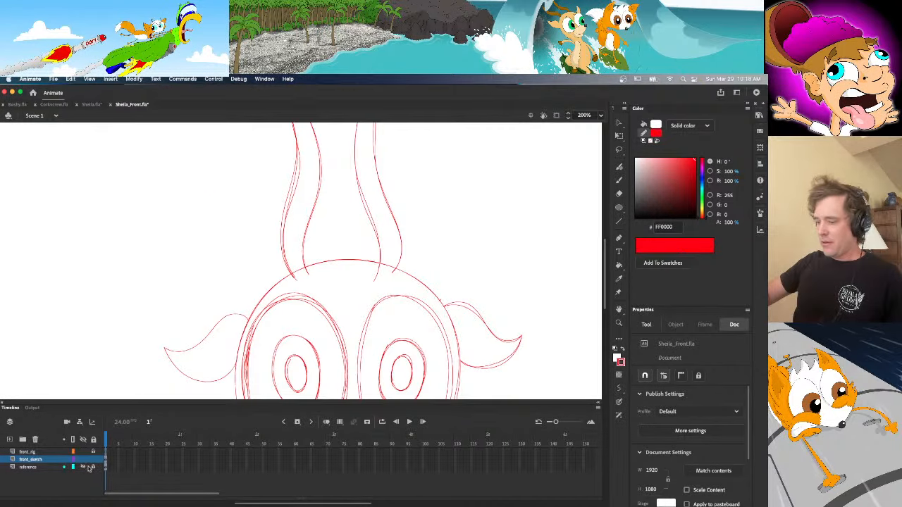
{"action": "left_click", "coordinate": [83, 467]}
{"action": "left_click", "coordinate": [83, 459]}
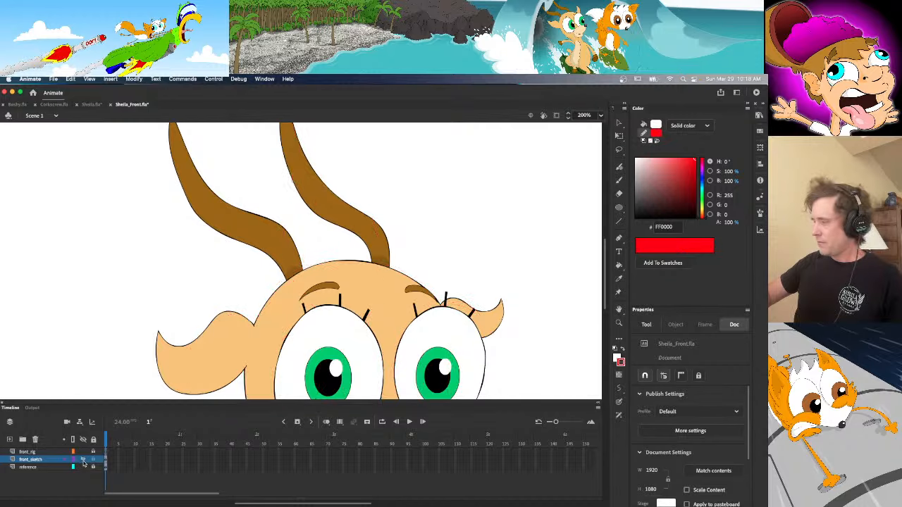
{"action": "left_click", "coordinate": [82, 460]}
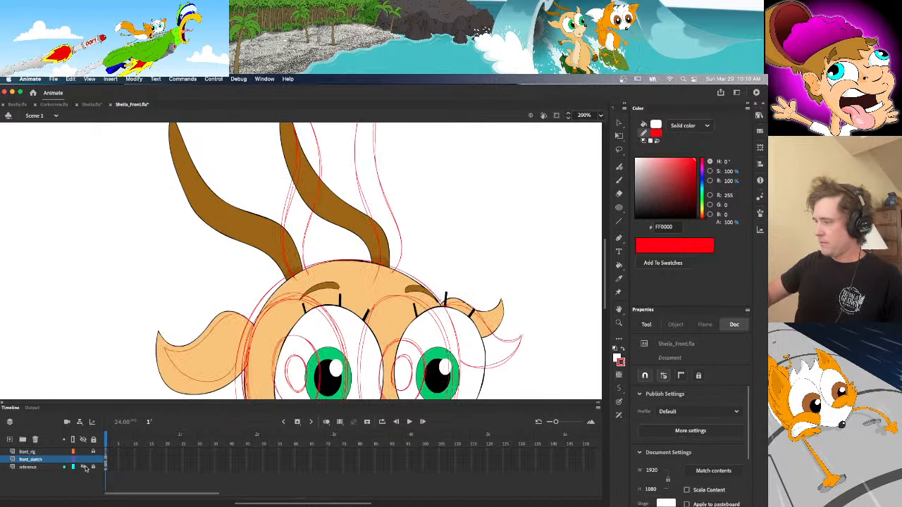
{"action": "left_click", "coordinate": [83, 467]}
Compare the complete front head sketch with the reference character at 100% zoom, viewing each layer on its own
{"action": "left_click", "coordinate": [600, 115]}
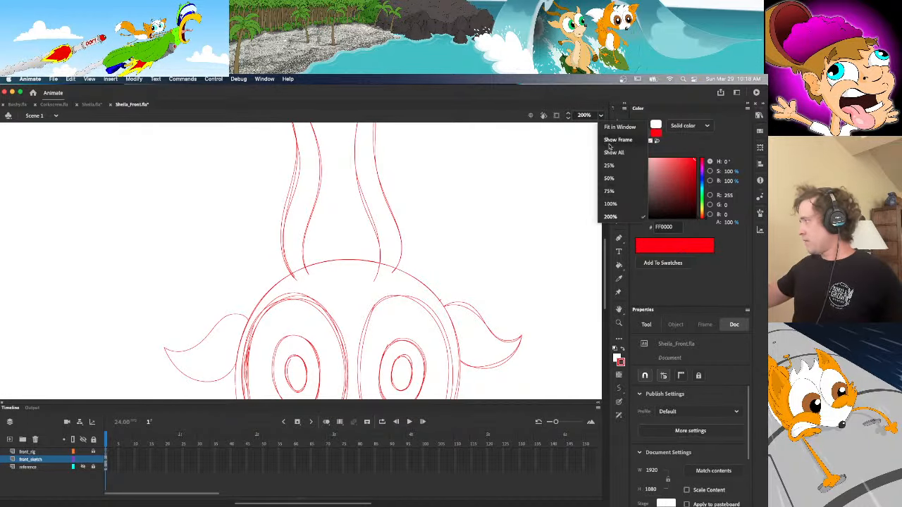
{"action": "left_click", "coordinate": [620, 191]}
{"action": "scroll", "coordinate": [535, 317], "scroll_direction": "down", "scroll_amount": 2}
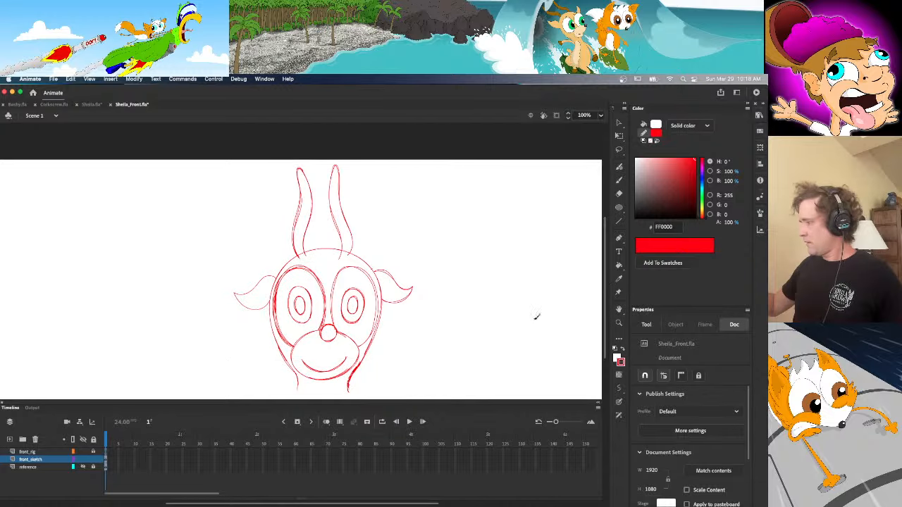
{"action": "left_click", "coordinate": [83, 467]}
{"action": "left_click", "coordinate": [83, 459]}
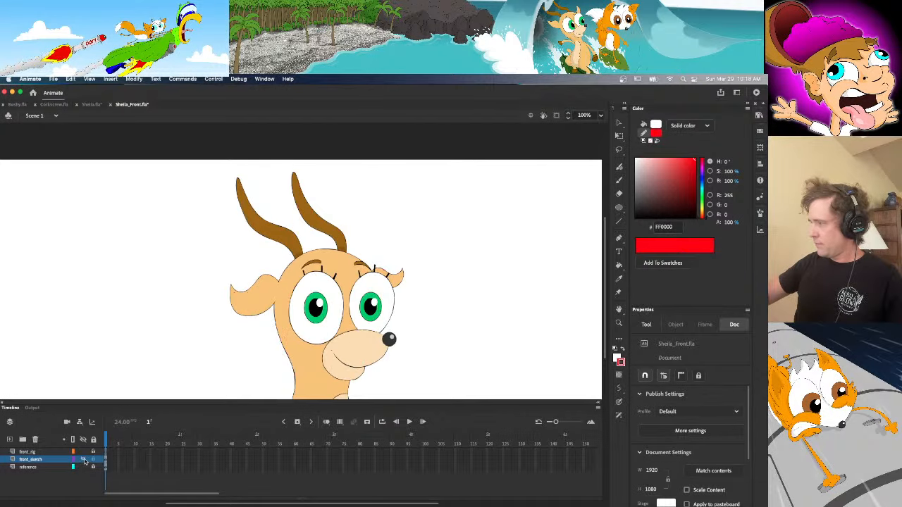
{"action": "left_click", "coordinate": [83, 459]}
{"action": "left_click", "coordinate": [84, 467]}
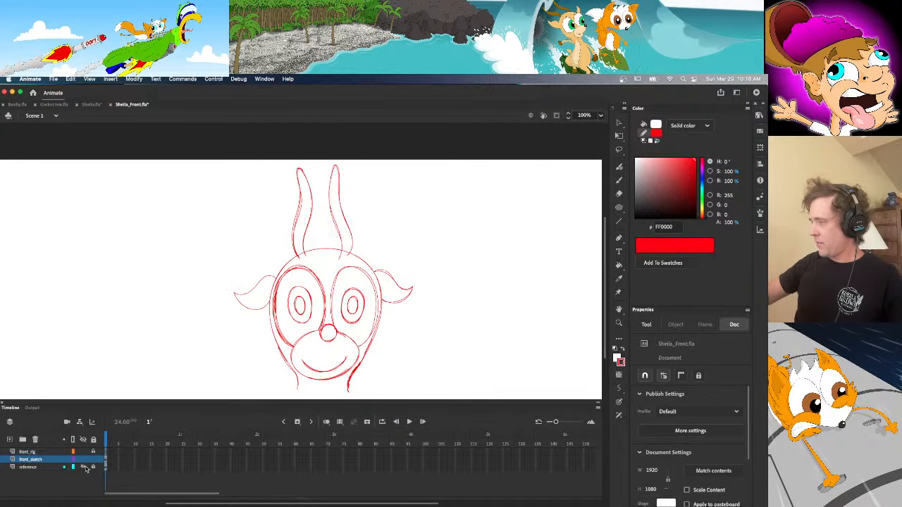
Show the reference layer again, select all strokes of the red right horn, and move them slightly outward from the left horn
{"action": "left_click", "coordinate": [600, 115]}
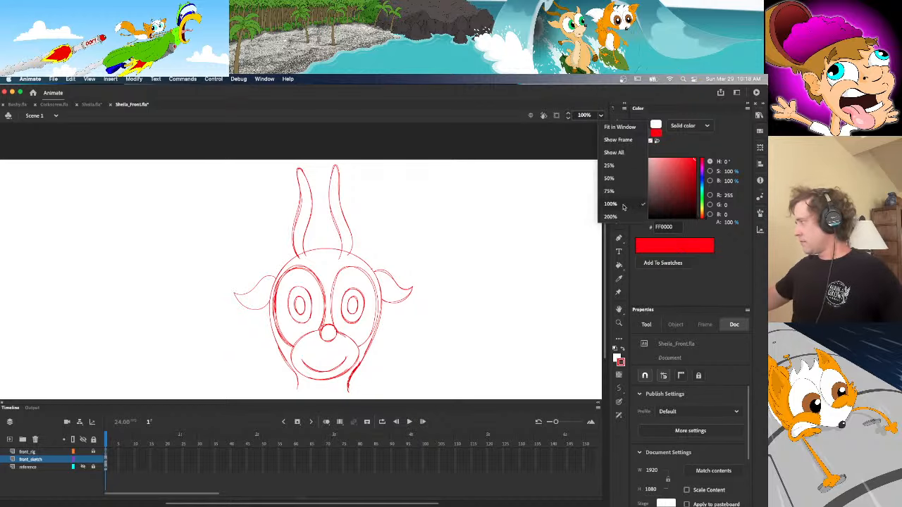
{"action": "left_click", "coordinate": [624, 215]}
{"action": "scroll", "coordinate": [598, 259], "scroll_direction": "up", "scroll_amount": 3}
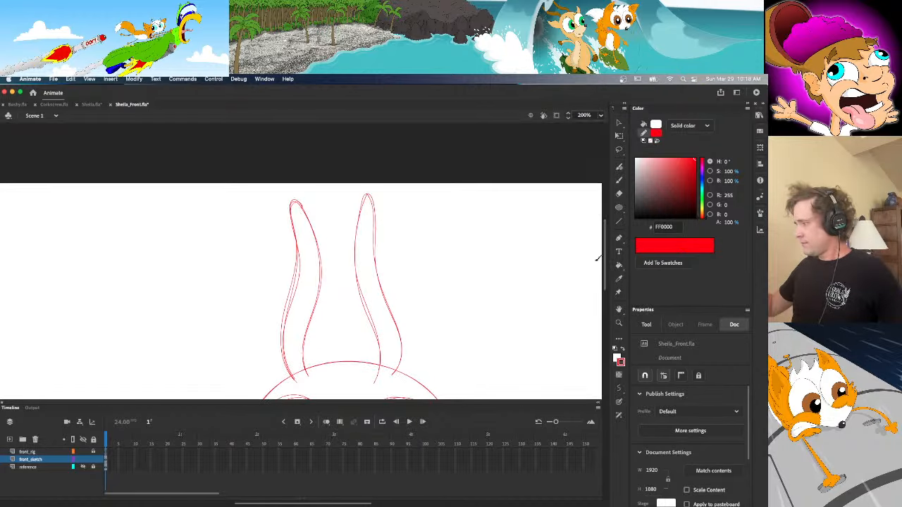
{"action": "left_click", "coordinate": [84, 467]}
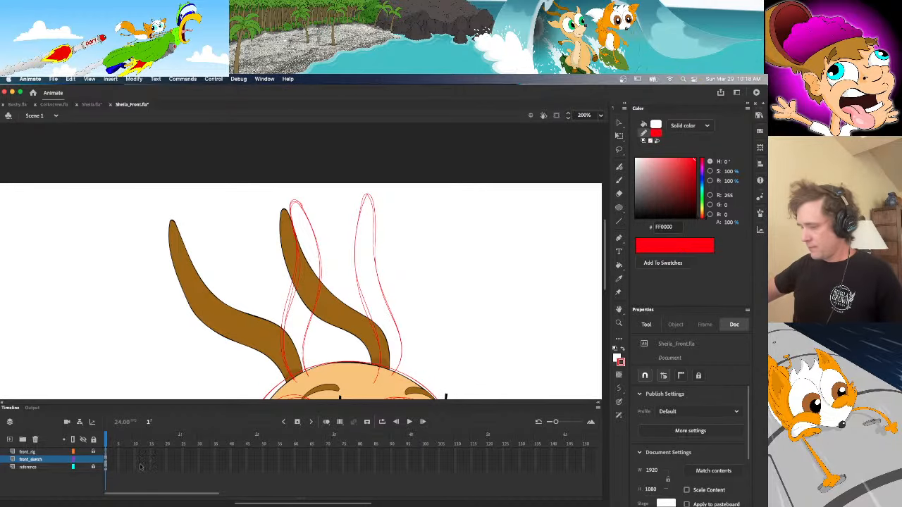
{"action": "key", "text": "v"}
{"action": "left_click", "coordinate": [396, 326]}
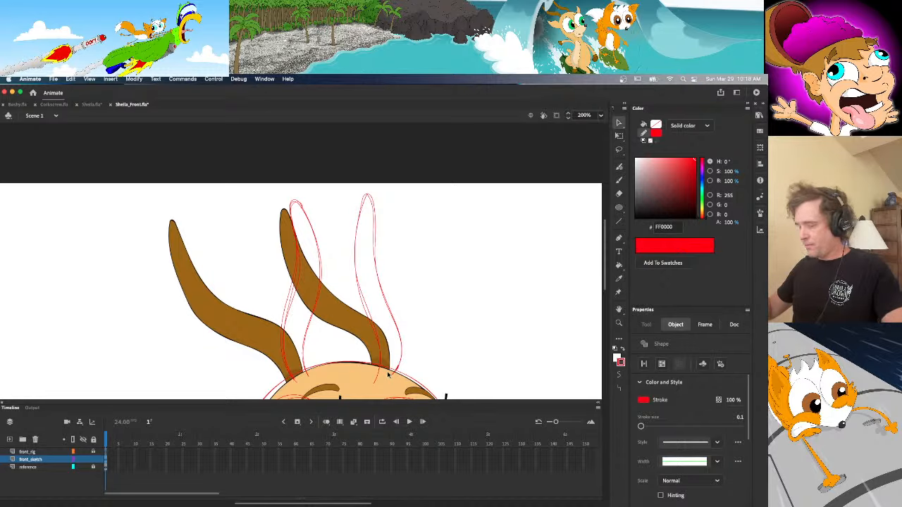
{"action": "left_click_drag", "start_coordinate": [339, 169], "coordinate": [421, 358]}
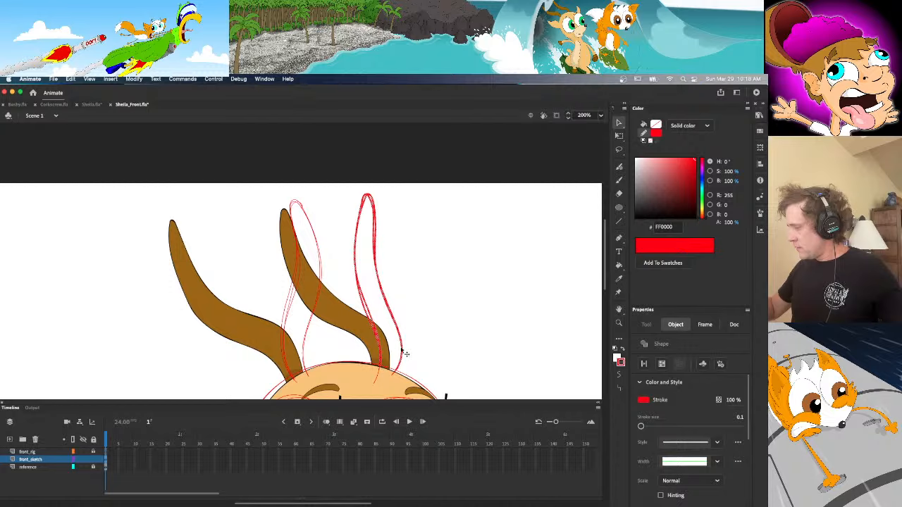
{"action": "mouse_move", "coordinate": [404, 352]}
{"action": "left_mouse_down"}
{"action": "mouse_move", "coordinate": [436, 328]}
{"action": "mouse_move", "coordinate": [412, 358]}
{"action": "left_mouse_up"}
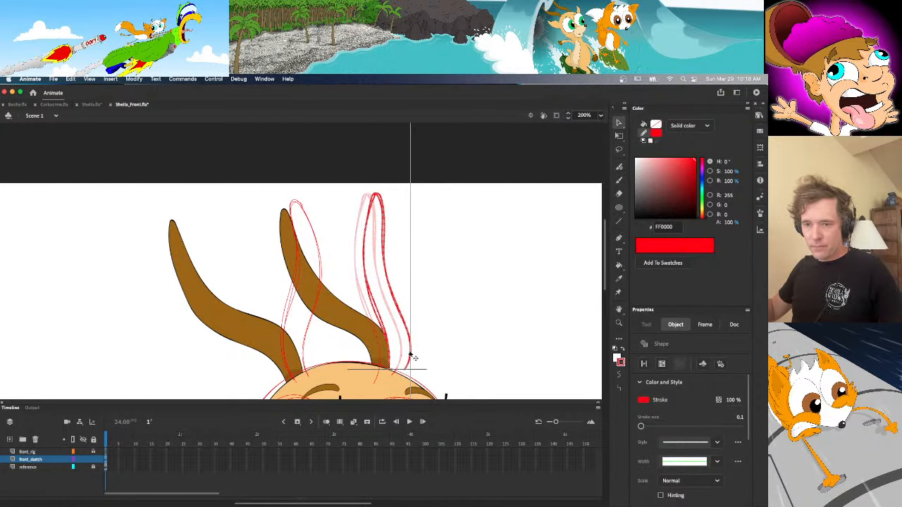
{"action": "left_click_drag", "start_coordinate": [413, 358], "coordinate": [413, 360]}
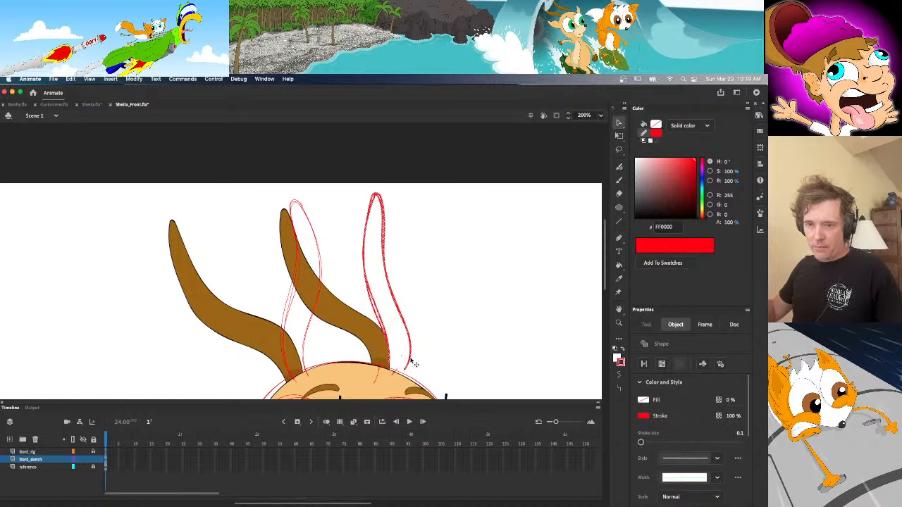
Lower the red right horn slightly onto the head and rotate it a few degrees clockwise with Free Transform
{"action": "key", "text": "q"}
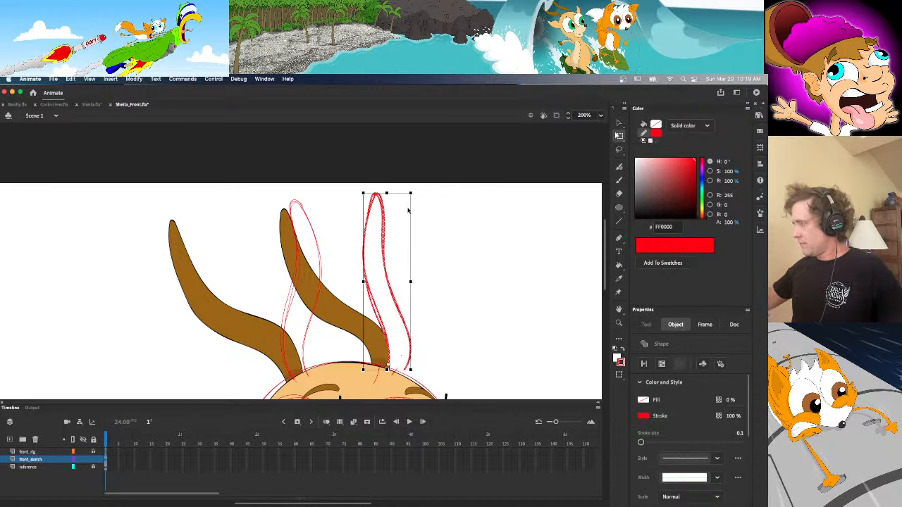
{"action": "mouse_move", "coordinate": [417, 198]}
{"action": "left_mouse_down"}
{"action": "mouse_move", "coordinate": [428, 187]}
{"action": "mouse_move", "coordinate": [416, 191]}
{"action": "left_mouse_up"}
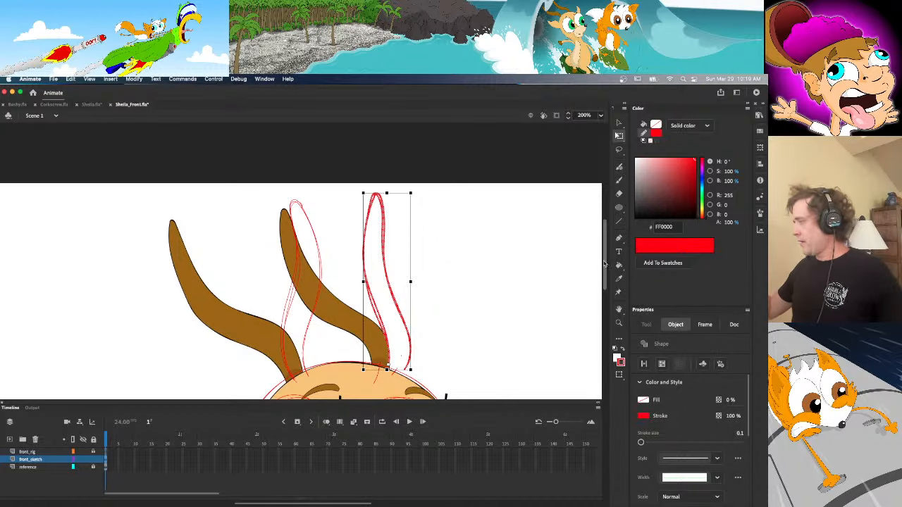
{"action": "mouse_move", "coordinate": [604, 261]}
{"action": "left_mouse_down"}
{"action": "mouse_move", "coordinate": [602, 302]}
{"action": "mouse_move", "coordinate": [604, 261]}
{"action": "left_mouse_up"}
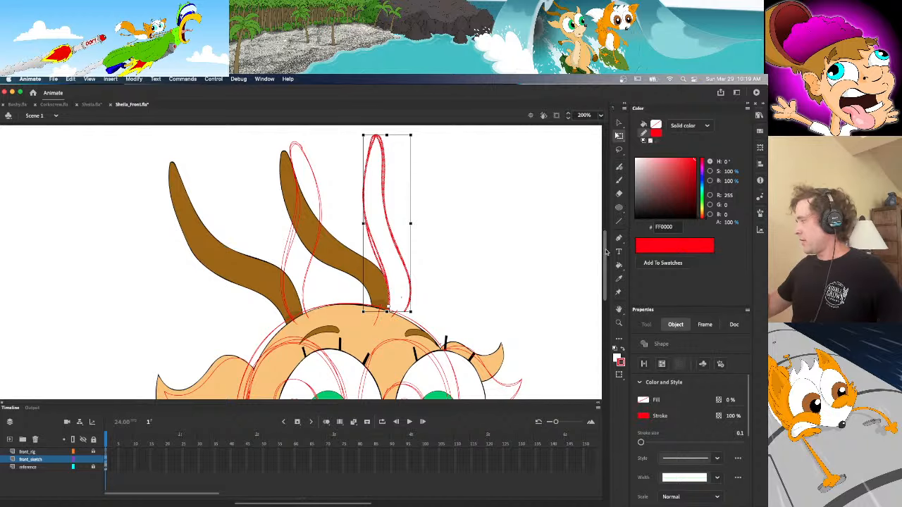
{"action": "mouse_move", "coordinate": [605, 252]}
{"action": "left_mouse_down"}
{"action": "mouse_move", "coordinate": [606, 274]}
{"action": "mouse_move", "coordinate": [604, 261]}
{"action": "left_mouse_up"}
{"action": "left_click", "coordinate": [600, 116]}
{"action": "key", "text": "v"}
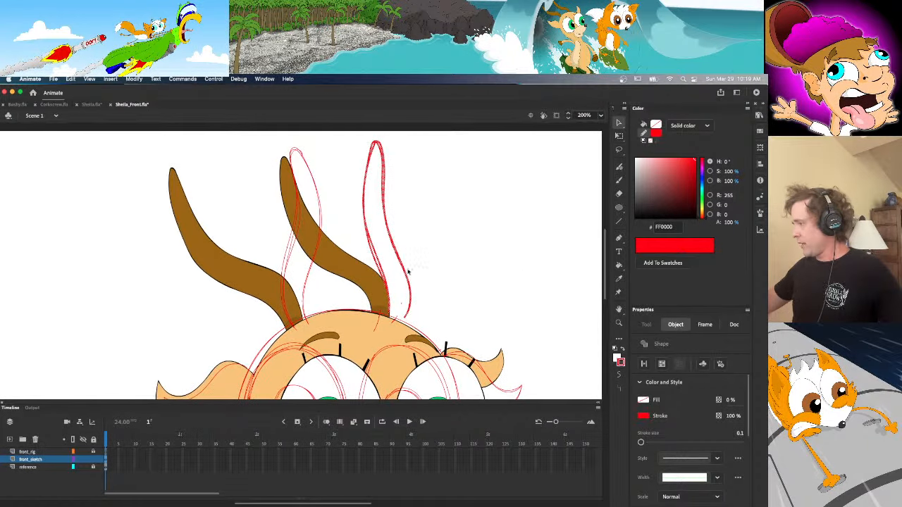
{"action": "left_click_drag", "start_coordinate": [409, 272], "coordinate": [410, 280]}
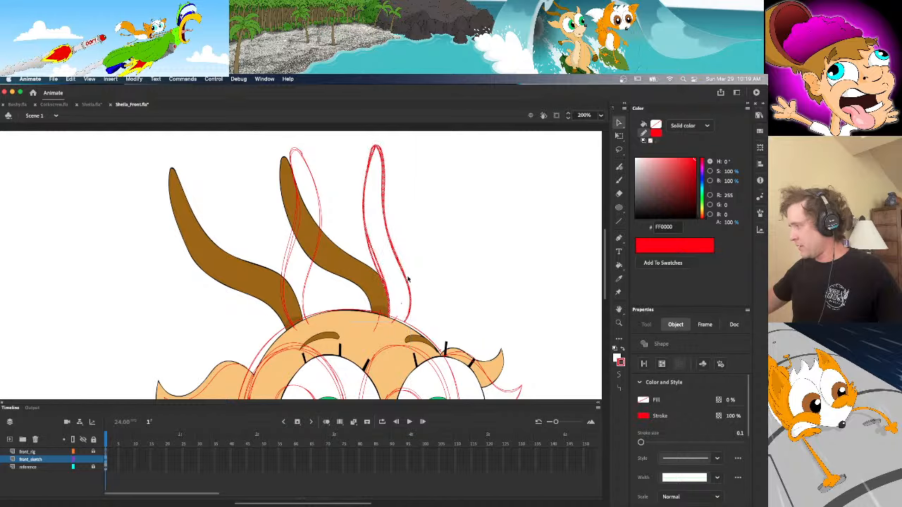
{"action": "key", "text": "q"}
{"action": "left_click_drag", "start_coordinate": [413, 145], "coordinate": [426, 149]}
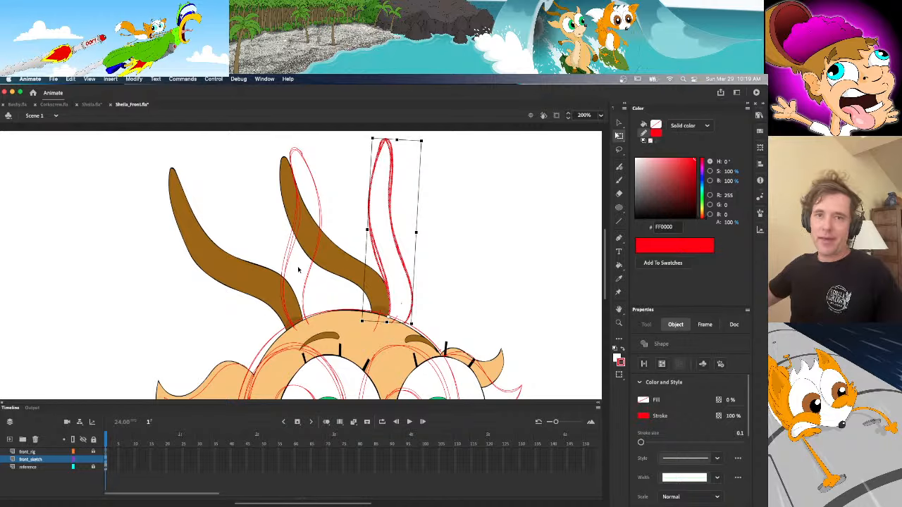
Select all strokes of the red left horn, nudge them slightly up and outward, and scale the horn slightly taller with Free Transform
{"action": "mouse_move", "coordinate": [262, 143]}
{"action": "left_mouse_down"}
{"action": "mouse_move", "coordinate": [322, 237]}
{"action": "mouse_move", "coordinate": [328, 289]}
{"action": "mouse_move", "coordinate": [304, 310]}
{"action": "mouse_move", "coordinate": [305, 322]}
{"action": "mouse_move", "coordinate": [273, 318]}
{"action": "mouse_move", "coordinate": [301, 330]}
{"action": "left_mouse_up"}
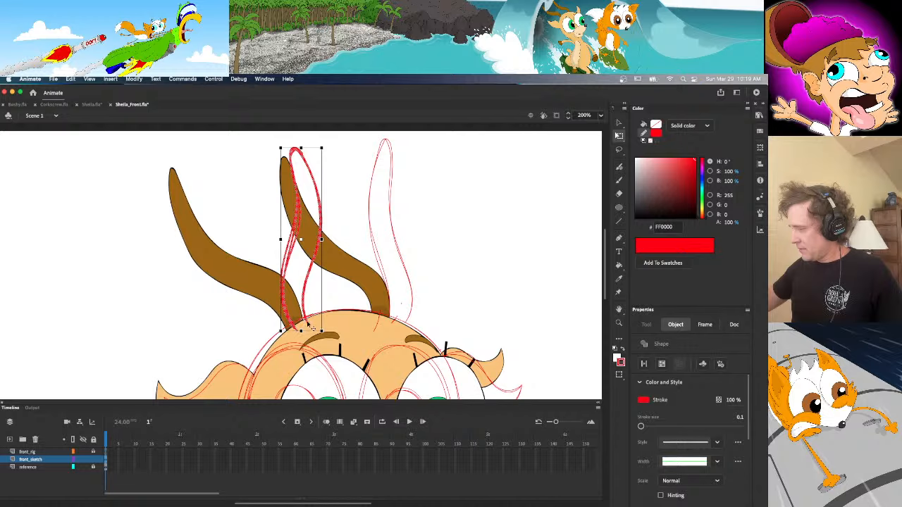
{"action": "left_click", "coordinate": [308, 321], "text": "shift"}
{"action": "left_click", "coordinate": [308, 321], "text": "shift"}
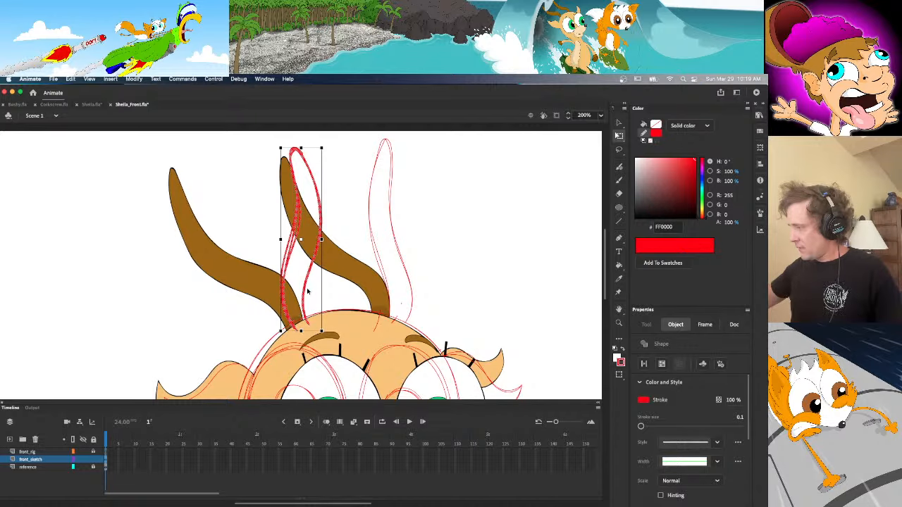
{"action": "left_click_drag", "start_coordinate": [307, 291], "coordinate": [309, 288]}
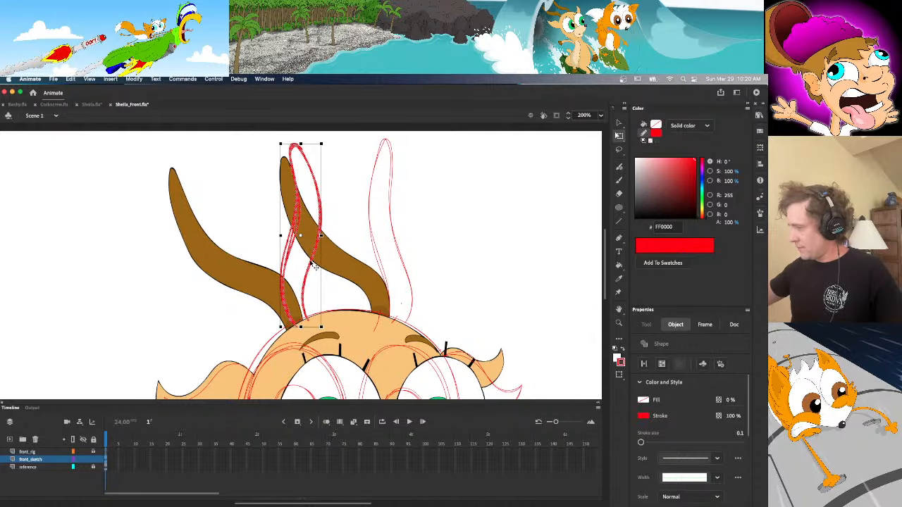
{"action": "left_click_drag", "start_coordinate": [316, 264], "coordinate": [311, 266]}
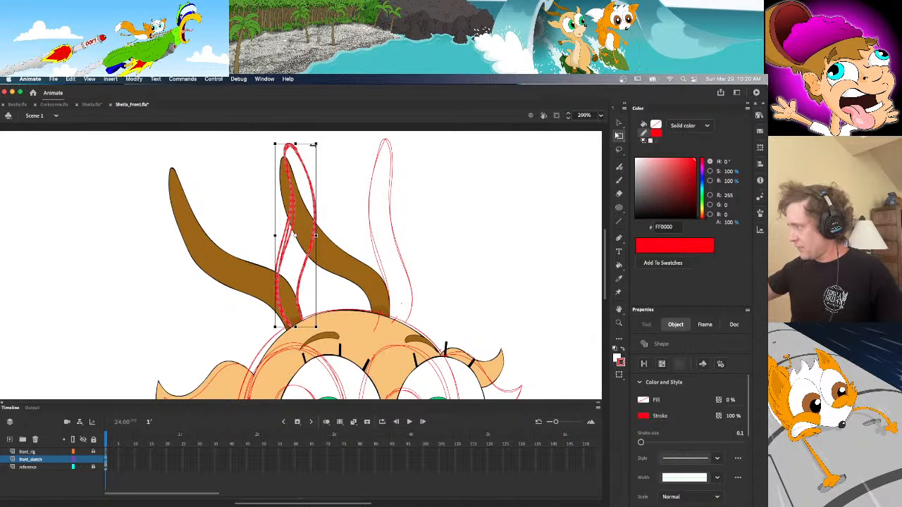
{"action": "left_click_drag", "start_coordinate": [314, 145], "coordinate": [318, 139]}
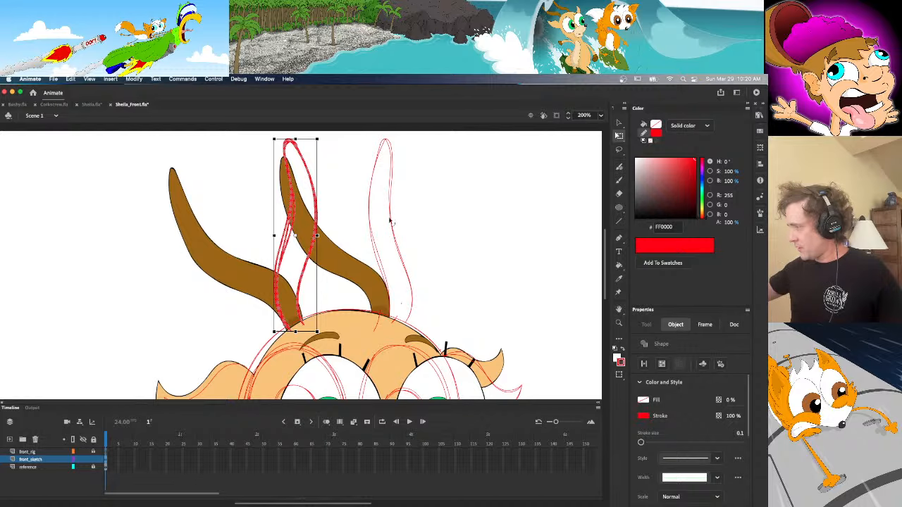
Delete the short stray red stroke inside the head at the inner base of the right horn
{"action": "left_click", "coordinate": [403, 316]}
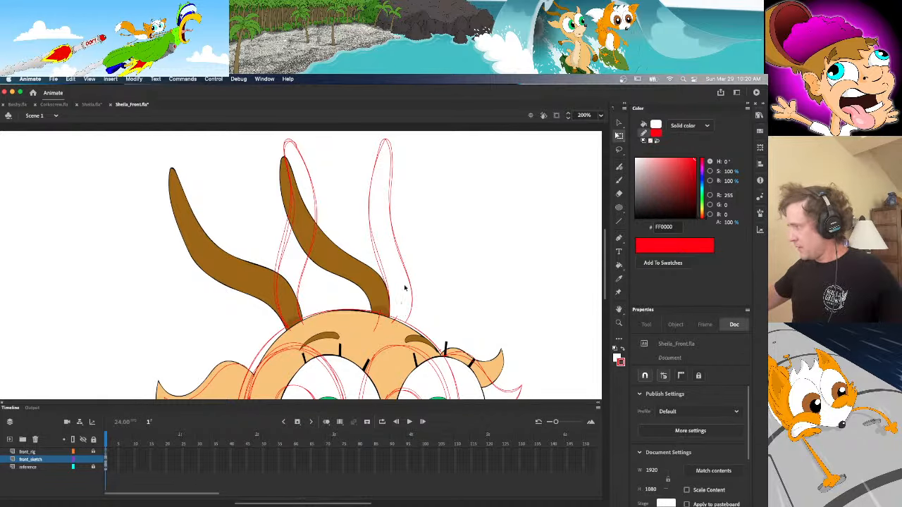
{"action": "left_click", "coordinate": [379, 319]}
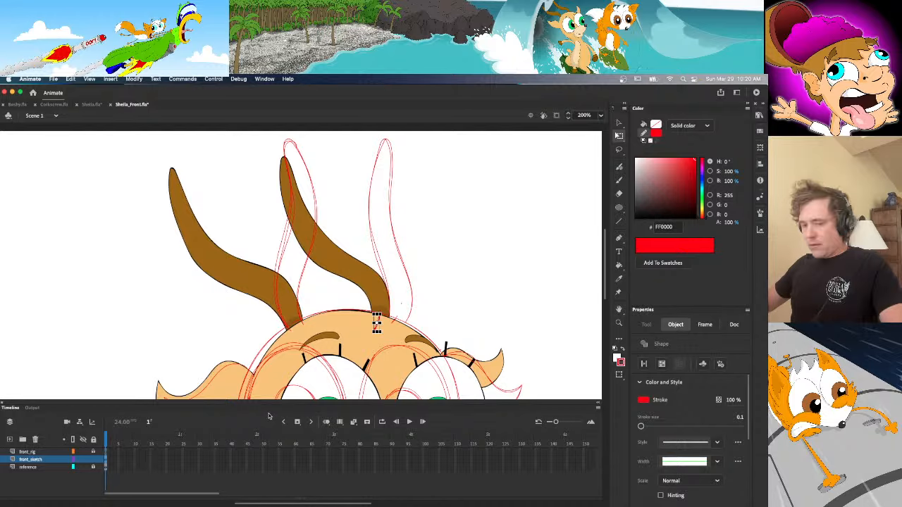
{"action": "key", "text": "Delete"}
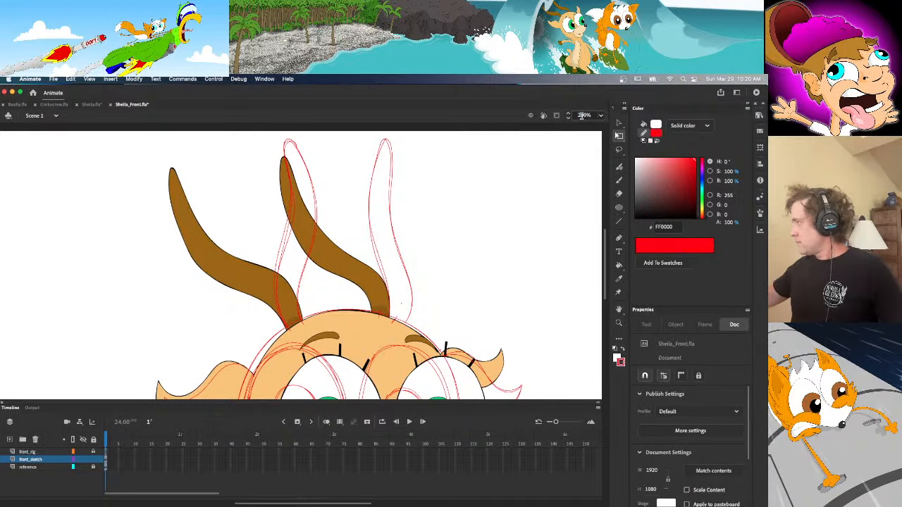
Compare the adjusted front head sketch with the reference at 100% zoom, hiding and showing the reference and front_sketch layers in turn
{"action": "type", "text": "140"}
{"action": "key", "text": "Return"}
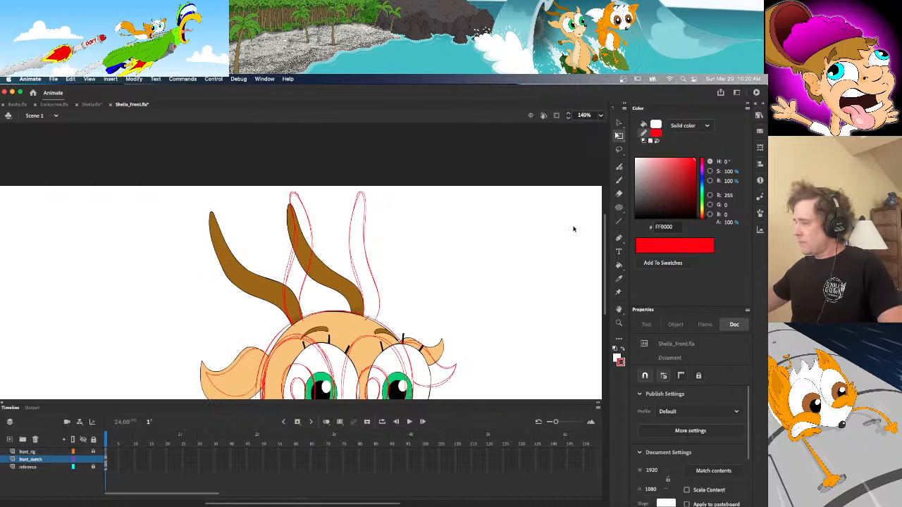
{"action": "left_click_drag", "start_coordinate": [605, 281], "coordinate": [610, 307]}
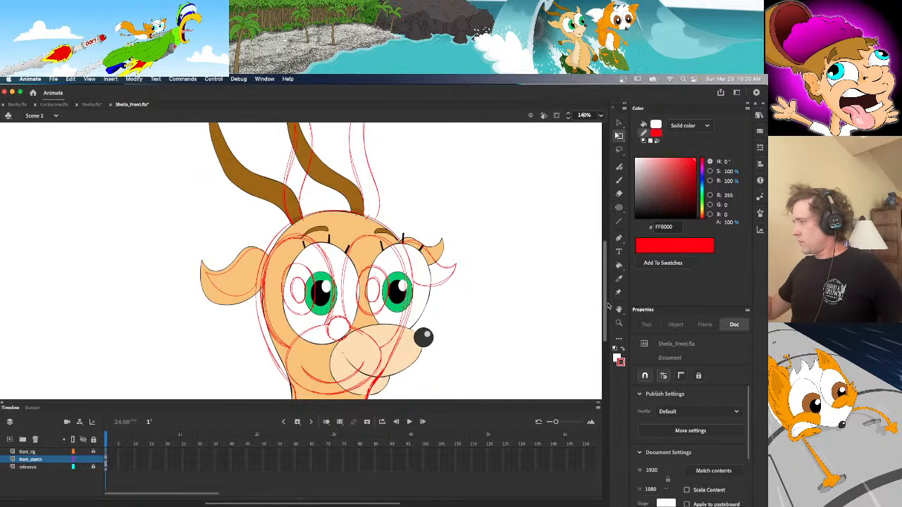
{"action": "left_click", "coordinate": [599, 116]}
{"action": "left_click", "coordinate": [610, 203]}
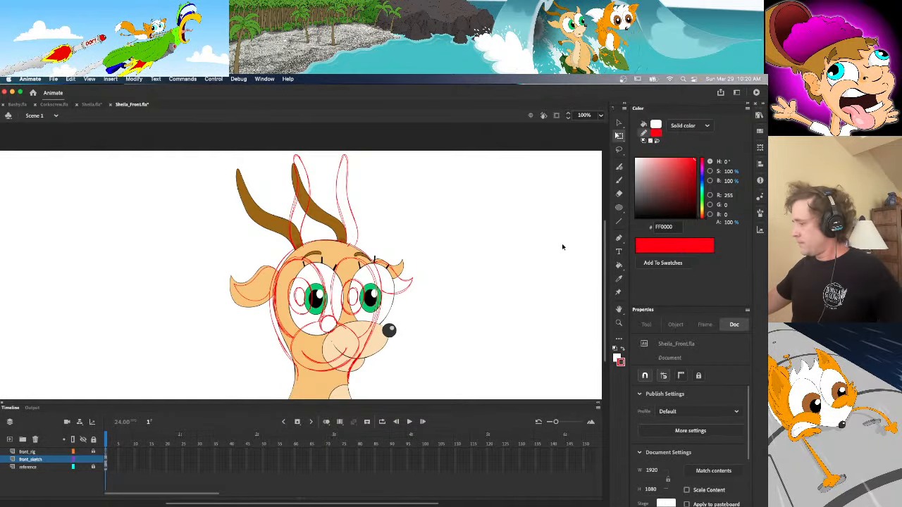
{"action": "left_click", "coordinate": [84, 467]}
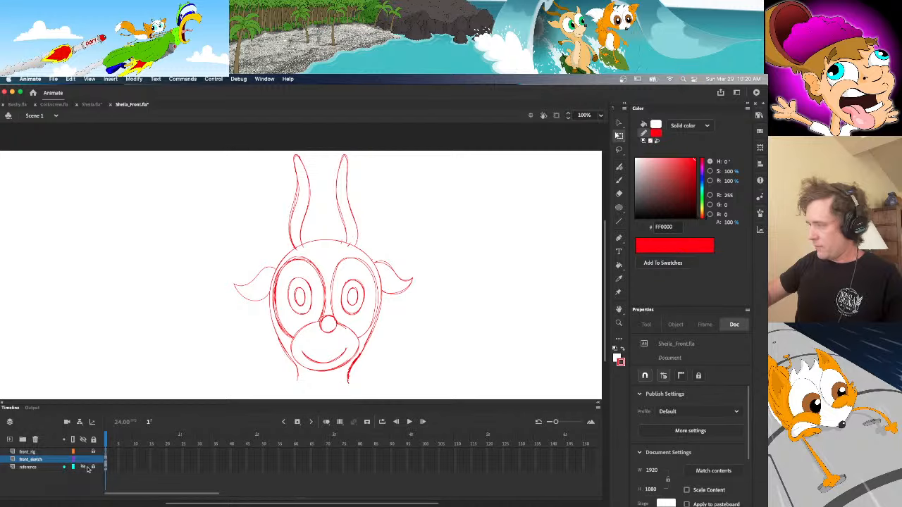
{"action": "left_click", "coordinate": [83, 458]}
{"action": "left_click", "coordinate": [83, 467]}
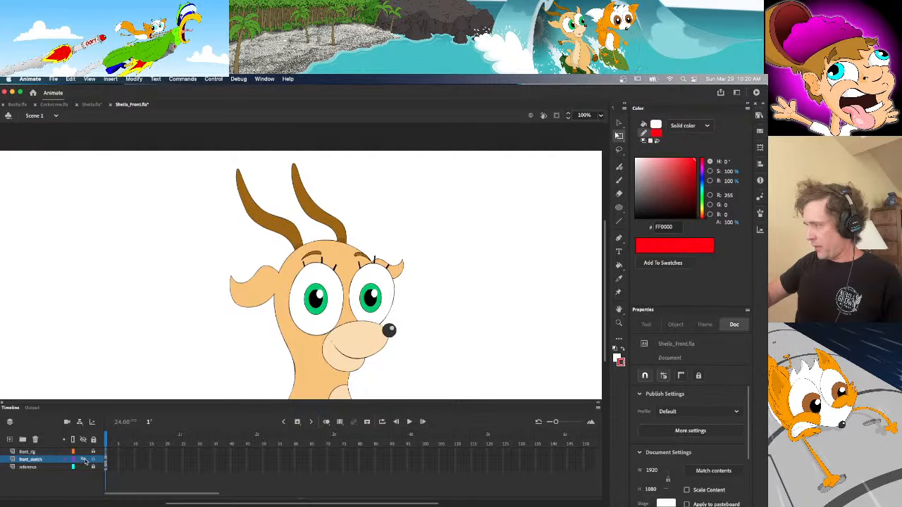
{"action": "left_click", "coordinate": [84, 459]}
{"action": "left_click", "coordinate": [84, 467]}
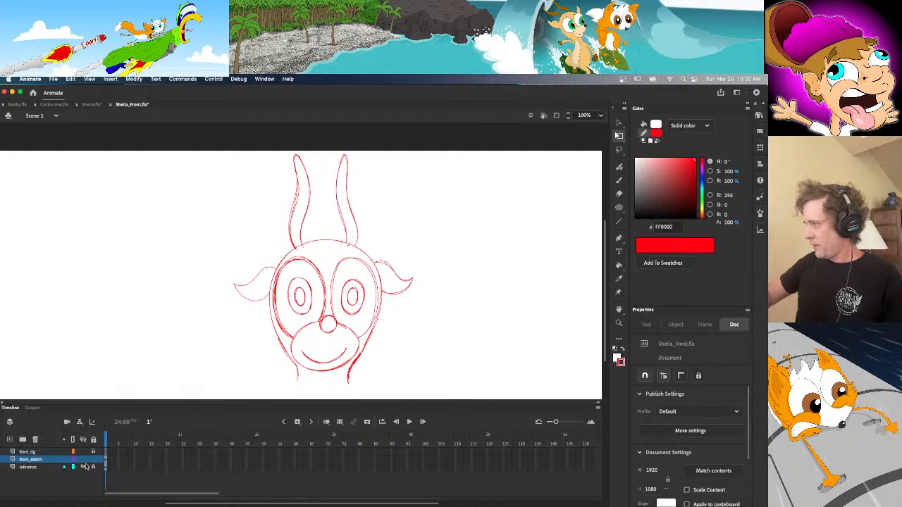
{"action": "left_click", "coordinate": [84, 460]}
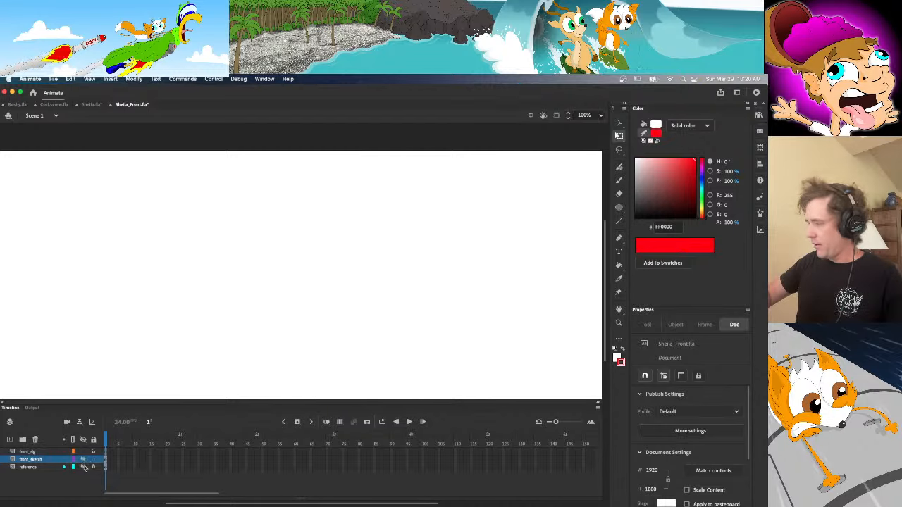
{"action": "left_click", "coordinate": [84, 467]}
{"action": "left_click", "coordinate": [84, 460]}
{"action": "left_click", "coordinate": [84, 467]}
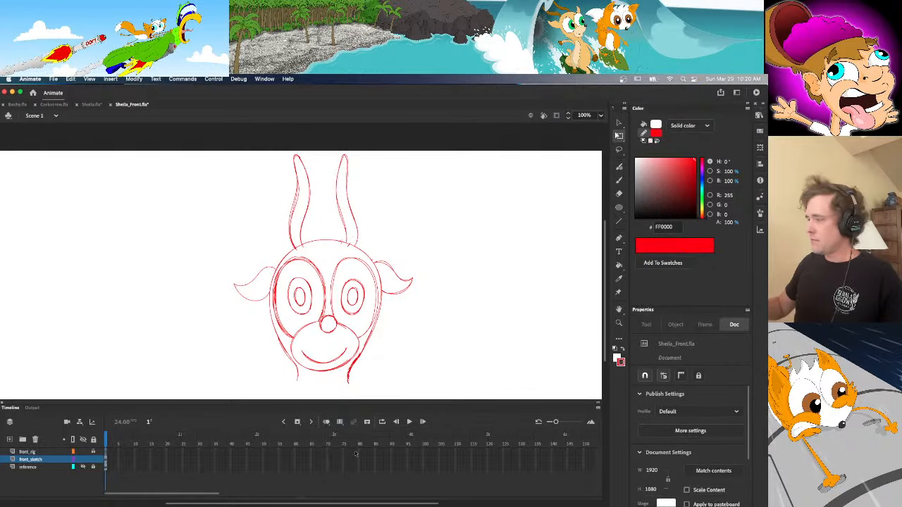
{"action": "left_click", "coordinate": [83, 466]}
{"action": "left_click", "coordinate": [82, 459]}
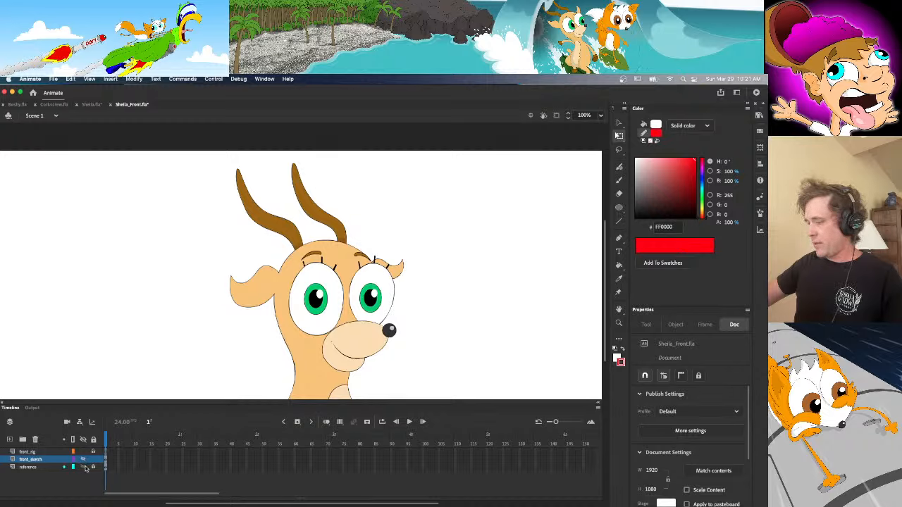
{"action": "left_click", "coordinate": [83, 459]}
{"action": "left_click", "coordinate": [82, 466]}
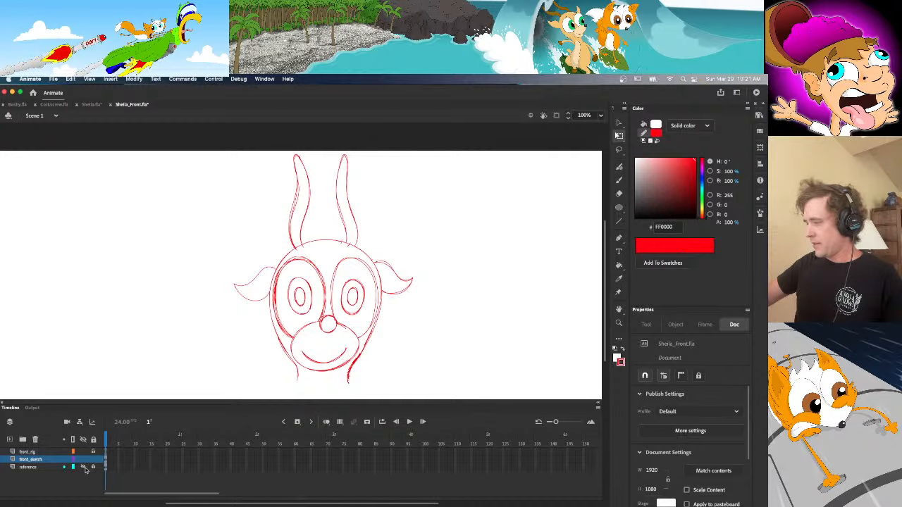
Examine the left and right eye outlines of the front sketch at 160% zoom by selecting each outline in turn
{"action": "left_click", "coordinate": [374, 278]}
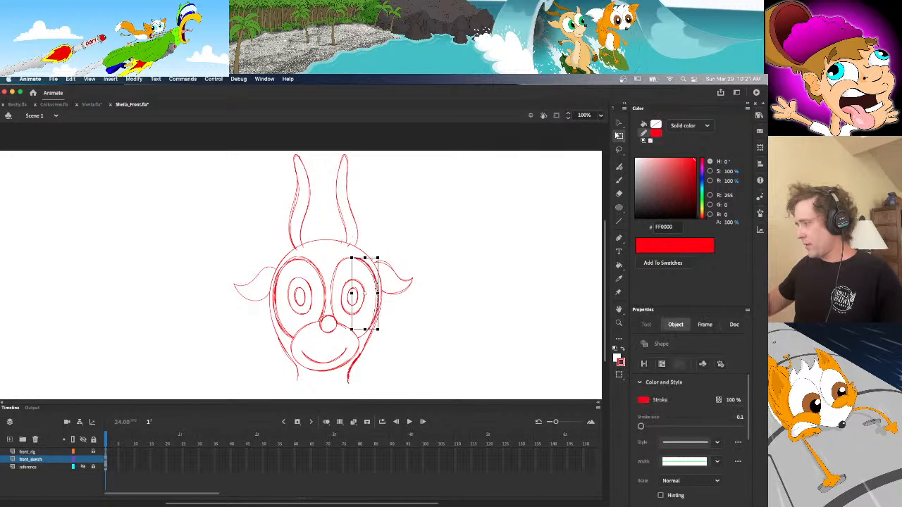
{"action": "left_click", "coordinate": [455, 284]}
{"action": "left_click", "coordinate": [600, 116]}
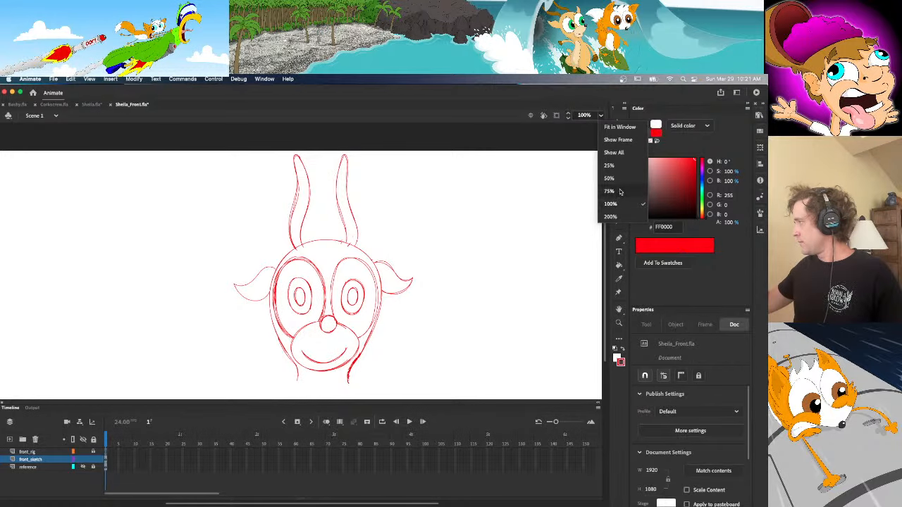
{"action": "left_click", "coordinate": [586, 240]}
{"action": "left_click", "coordinate": [578, 116]}
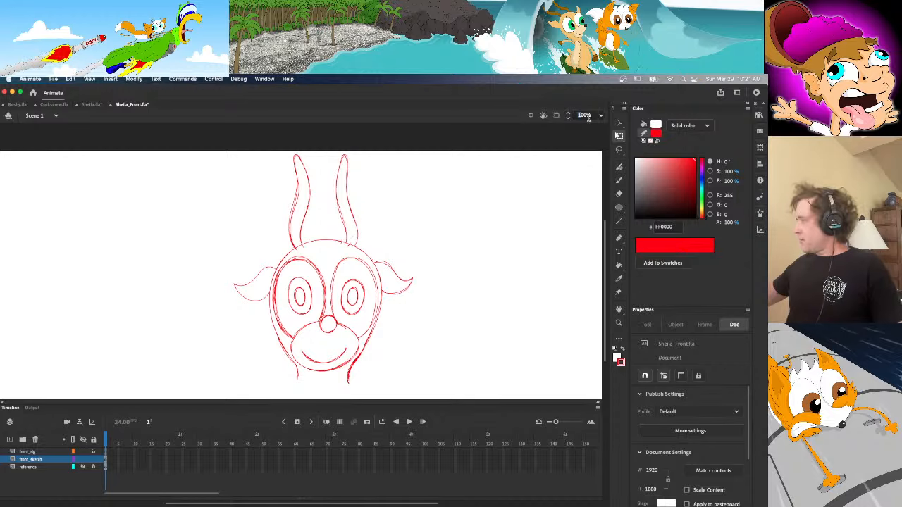
{"action": "type", "text": "160"}
{"action": "key", "text": "Return"}
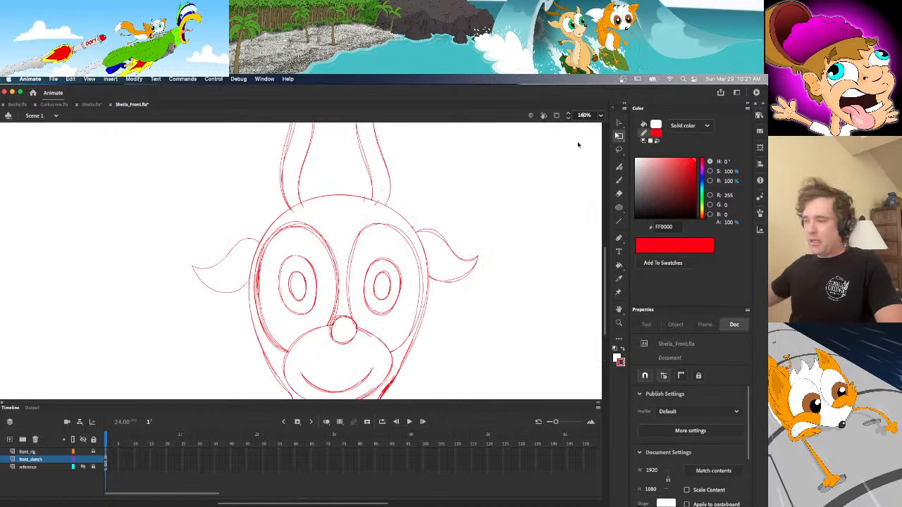
{"action": "scroll", "coordinate": [441, 331], "scroll_direction": "down", "scroll_amount": 2}
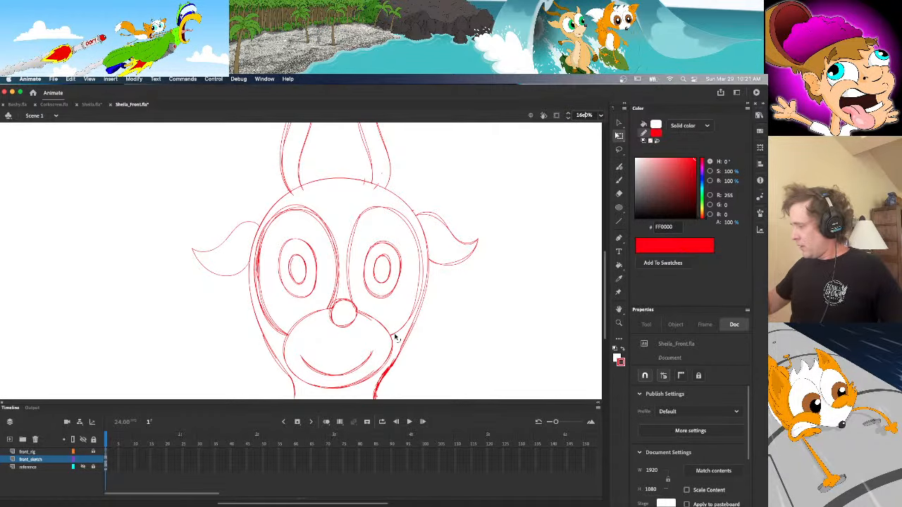
{"action": "key", "text": "e"}
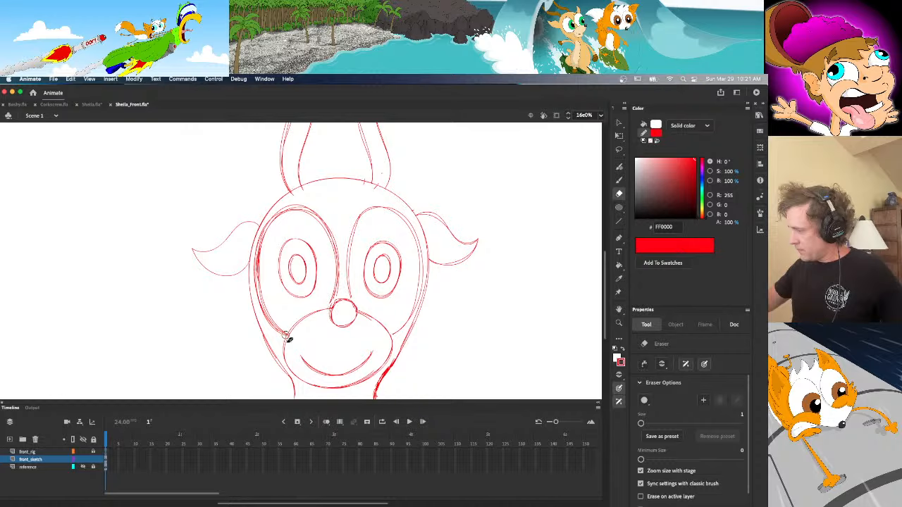
{"action": "key", "text": "v"}
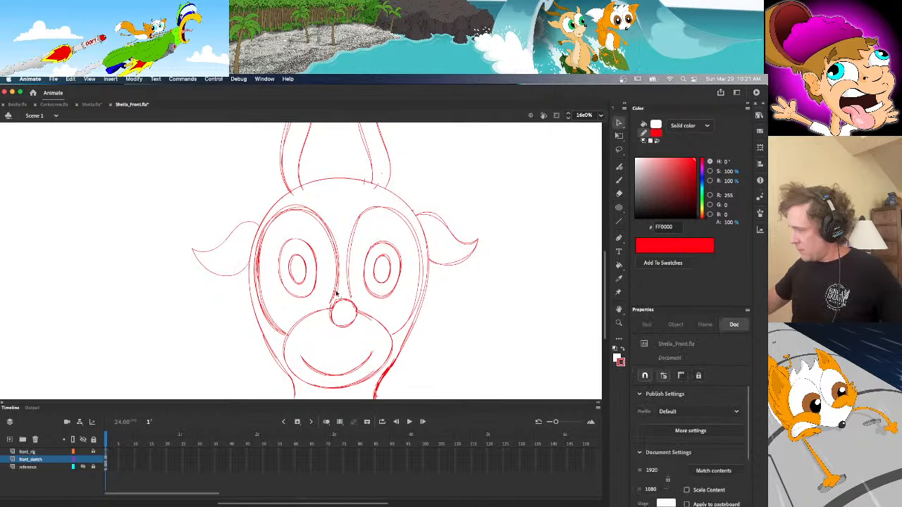
{"action": "left_click", "coordinate": [338, 295]}
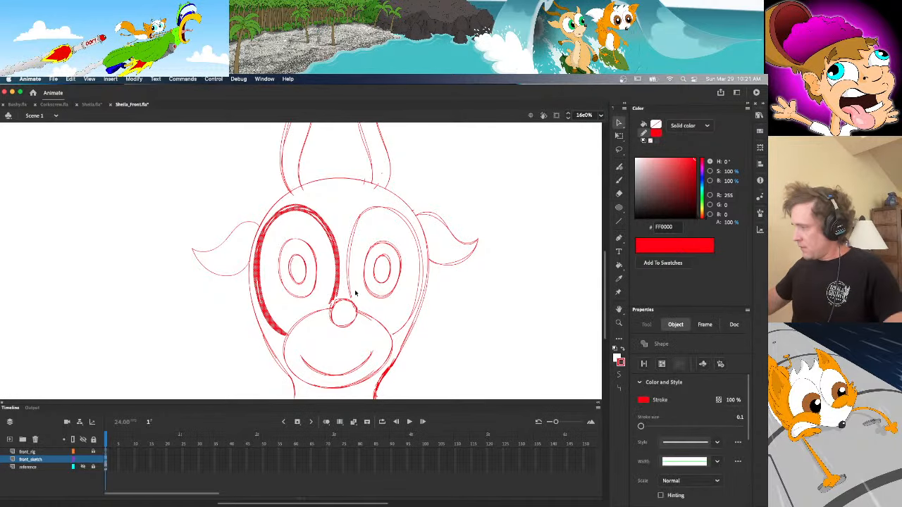
{"action": "left_click", "coordinate": [416, 310]}
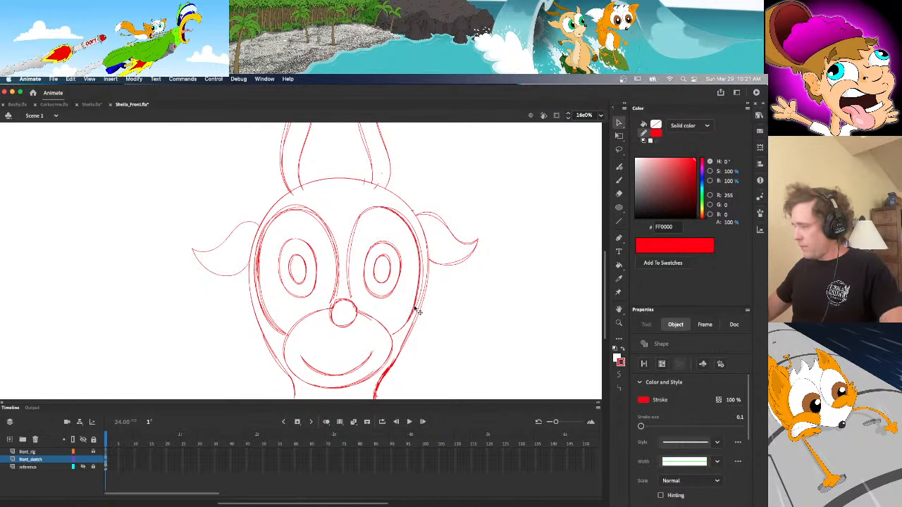
{"action": "left_click", "coordinate": [336, 291]}
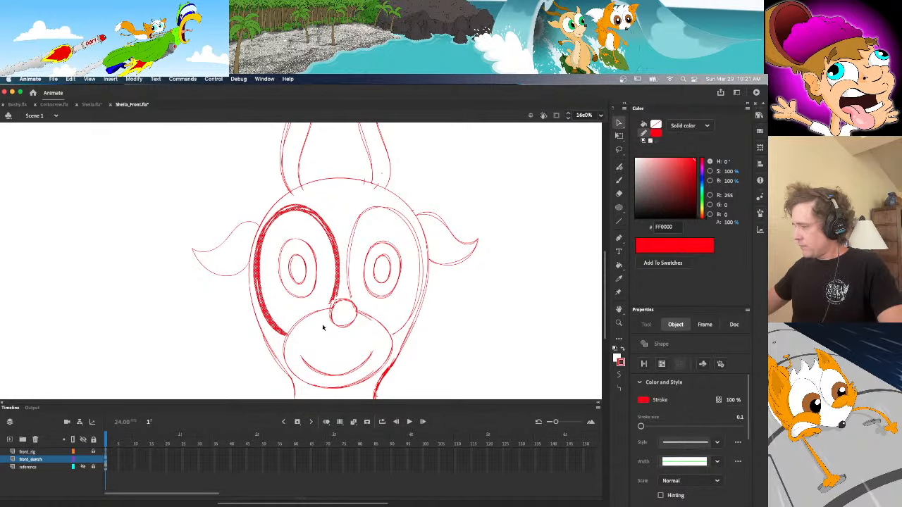
{"action": "left_click", "coordinate": [327, 320]}
Redraw the left eye outline slightly inside the old one with the Paint Brush, running its ends into the muzzle, and delete the old outline
{"action": "key", "text": "y"}
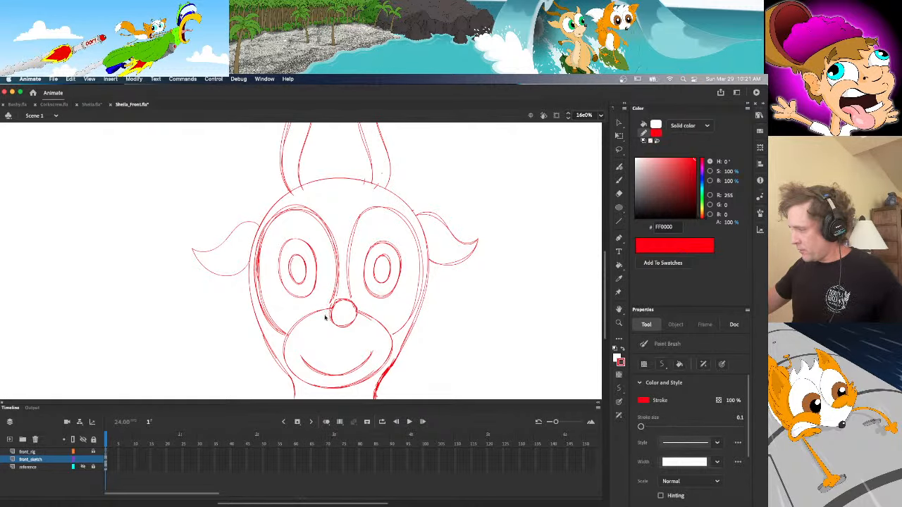
{"action": "mouse_move", "coordinate": [326, 308]}
{"action": "left_mouse_down"}
{"action": "mouse_move", "coordinate": [329, 234]}
{"action": "mouse_move", "coordinate": [307, 214]}
{"action": "mouse_move", "coordinate": [285, 212]}
{"action": "mouse_move", "coordinate": [264, 252]}
{"action": "mouse_move", "coordinate": [265, 295]}
{"action": "mouse_move", "coordinate": [275, 317]}
{"action": "mouse_move", "coordinate": [312, 338]}
{"action": "left_mouse_up"}
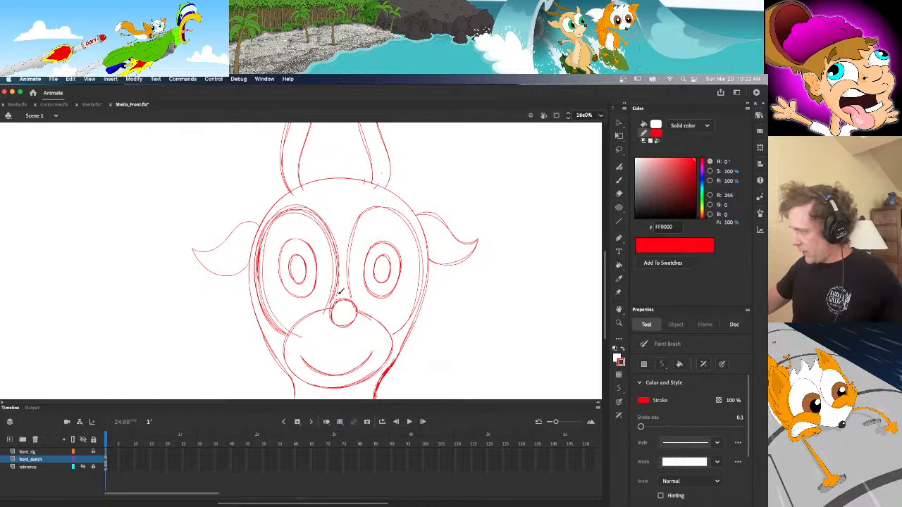
{"action": "key", "text": "v"}
{"action": "left_click", "coordinate": [340, 292]}
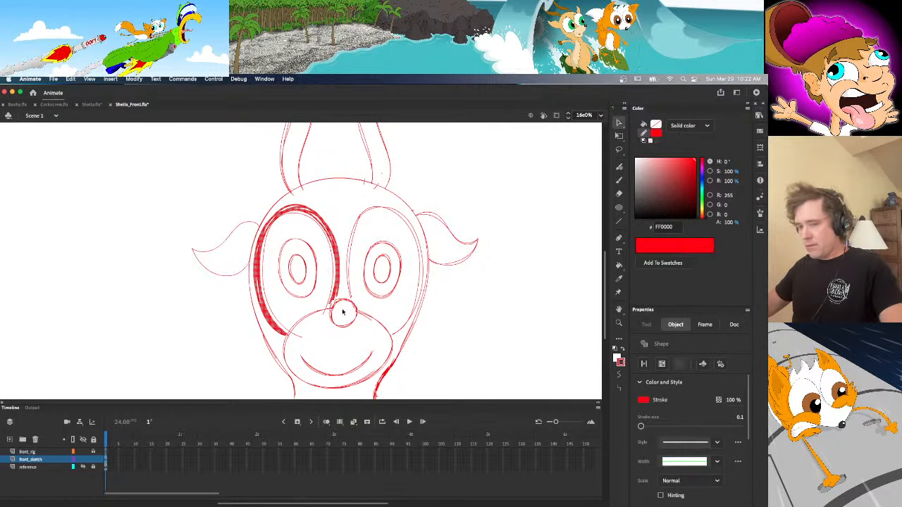
{"action": "left_click", "coordinate": [352, 316]}
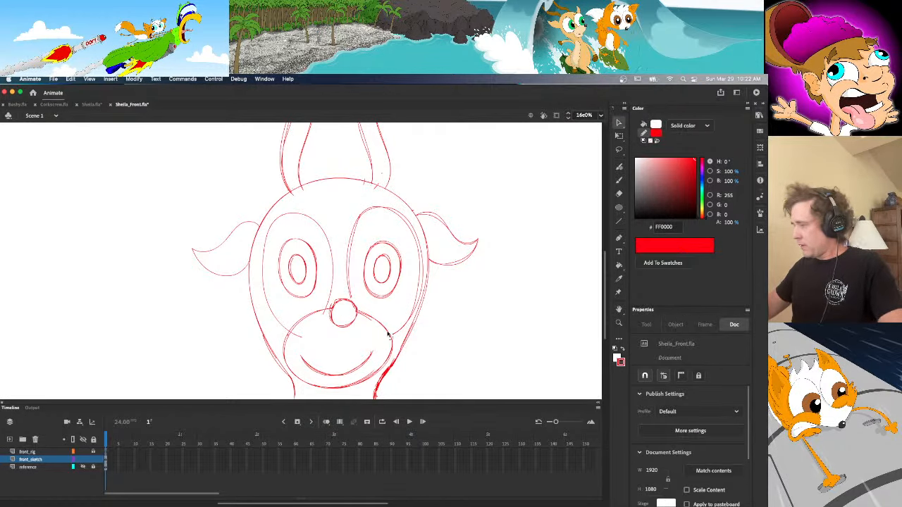
Redraw the right eye outline slightly inside the old one with the Paint Brush, delete the old outline, and remove the eye ends overlapping the muzzle
{"action": "key", "text": "y"}
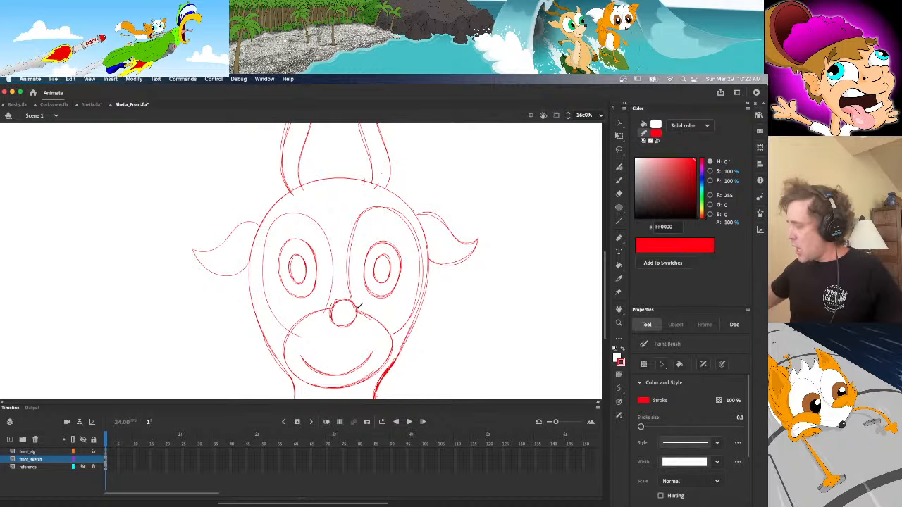
{"action": "mouse_move", "coordinate": [357, 301]}
{"action": "left_mouse_down"}
{"action": "mouse_move", "coordinate": [360, 215]}
{"action": "mouse_move", "coordinate": [396, 214]}
{"action": "mouse_move", "coordinate": [414, 237]}
{"action": "mouse_move", "coordinate": [418, 275]}
{"action": "mouse_move", "coordinate": [410, 320]}
{"action": "mouse_move", "coordinate": [399, 329]}
{"action": "left_mouse_up"}
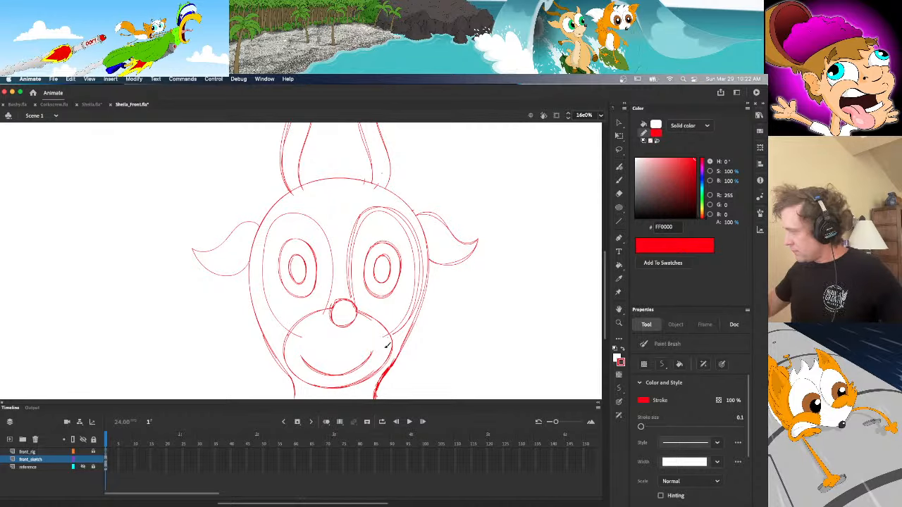
{"action": "key", "text": "v"}
{"action": "left_click", "coordinate": [407, 328]}
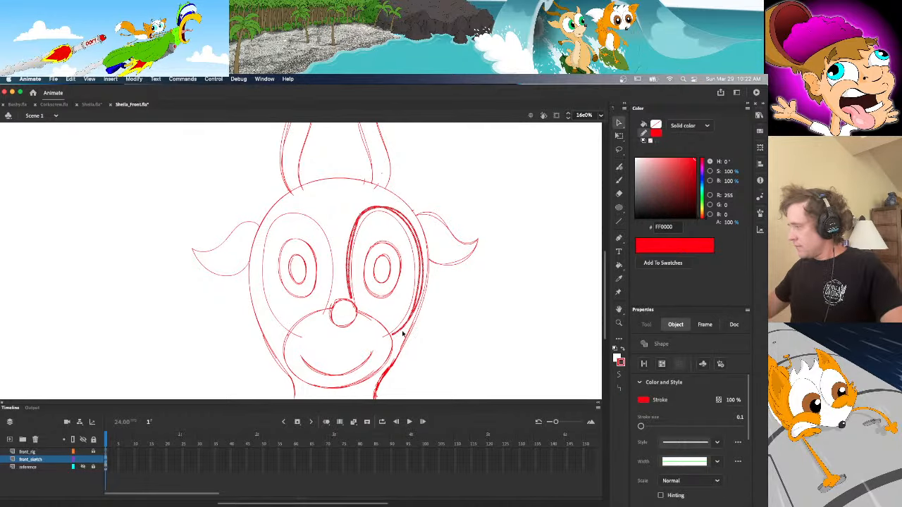
{"action": "key", "text": "Delete"}
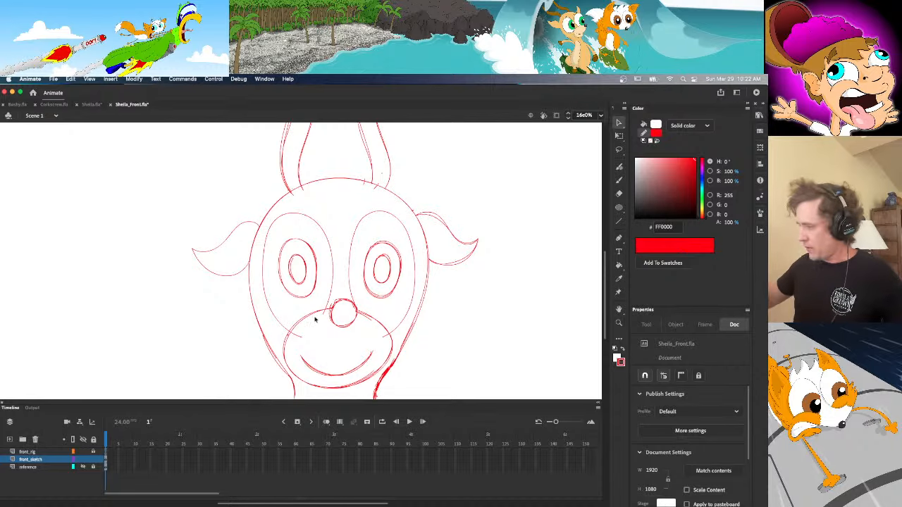
{"action": "left_click_drag", "start_coordinate": [316, 320], "coordinate": [329, 313]}
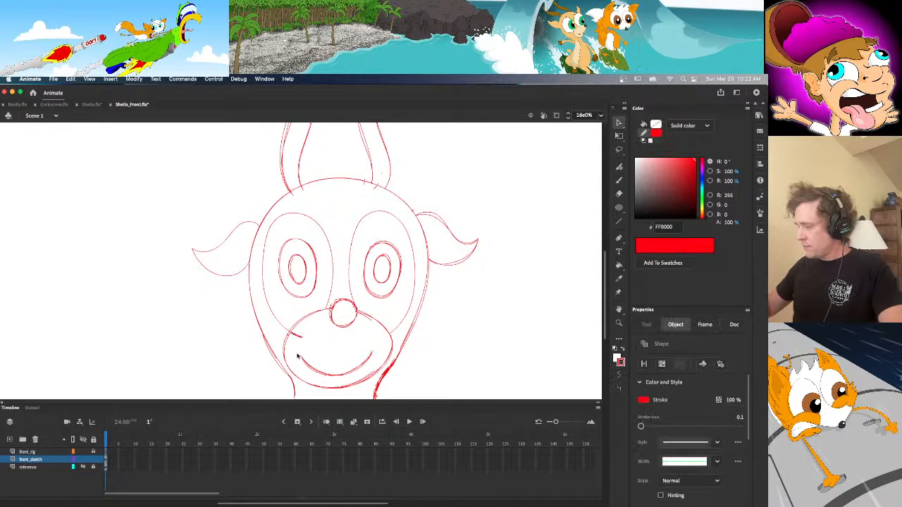
Compare the redrawn eye outlines with the reference by showing and hiding the reference and front_sketch layers in turn
{"action": "left_click", "coordinate": [83, 465]}
{"action": "left_click", "coordinate": [84, 459]}
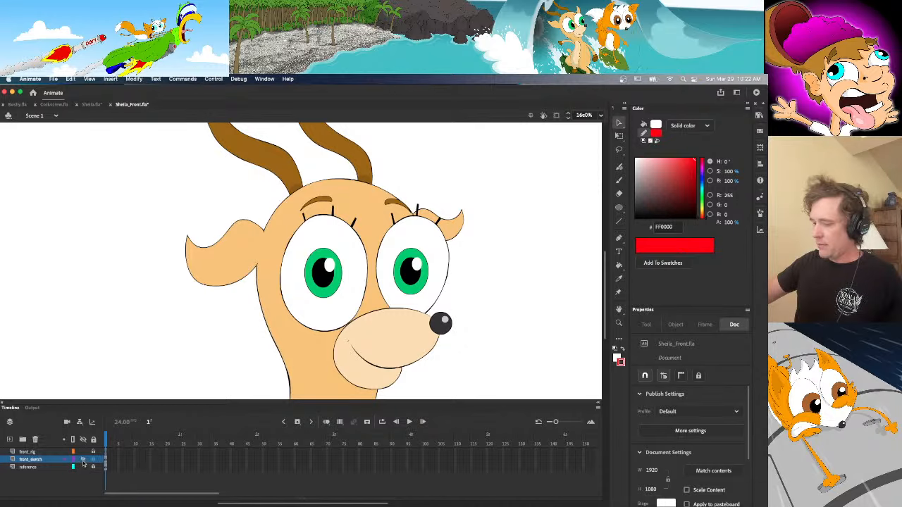
{"action": "left_click", "coordinate": [83, 467]}
{"action": "left_click", "coordinate": [83, 459]}
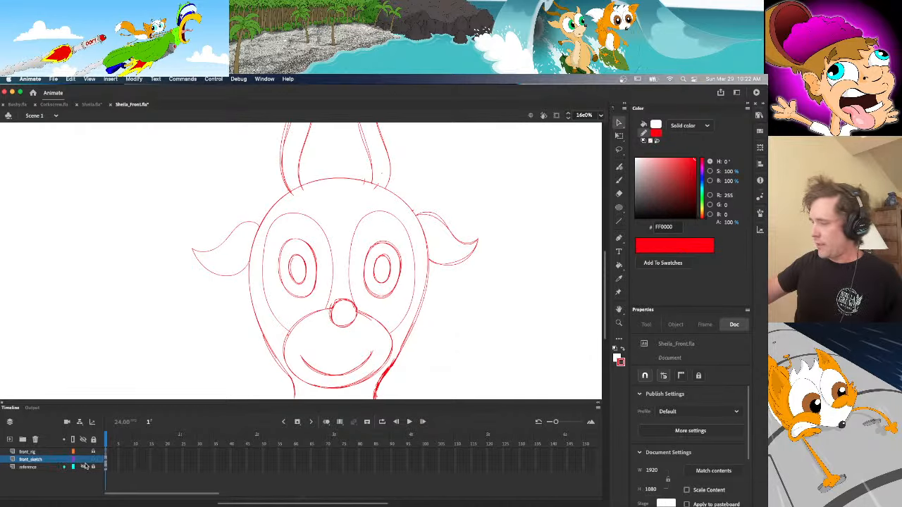
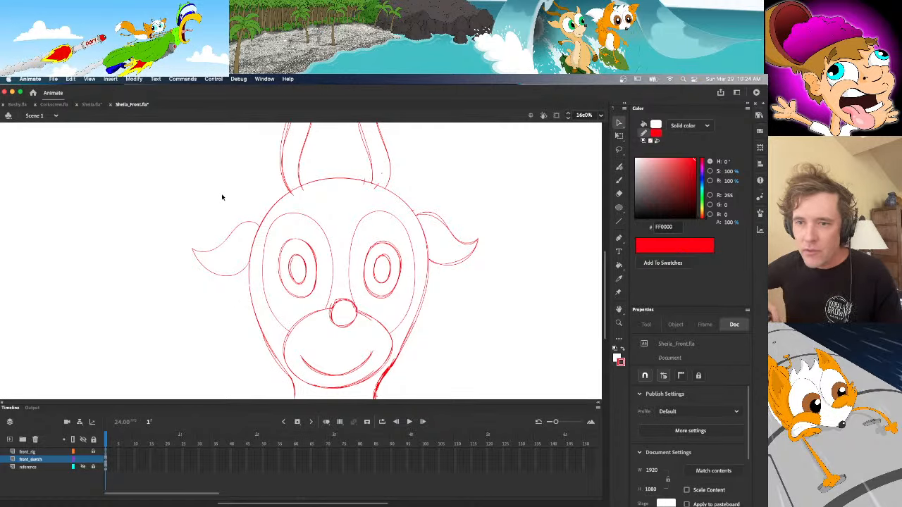
Move the iris and pupil of each eye in the front sketch slightly inward toward the nose
{"action": "left_click", "coordinate": [395, 290]}
{"action": "left_click", "coordinate": [387, 282], "text": "shift"}
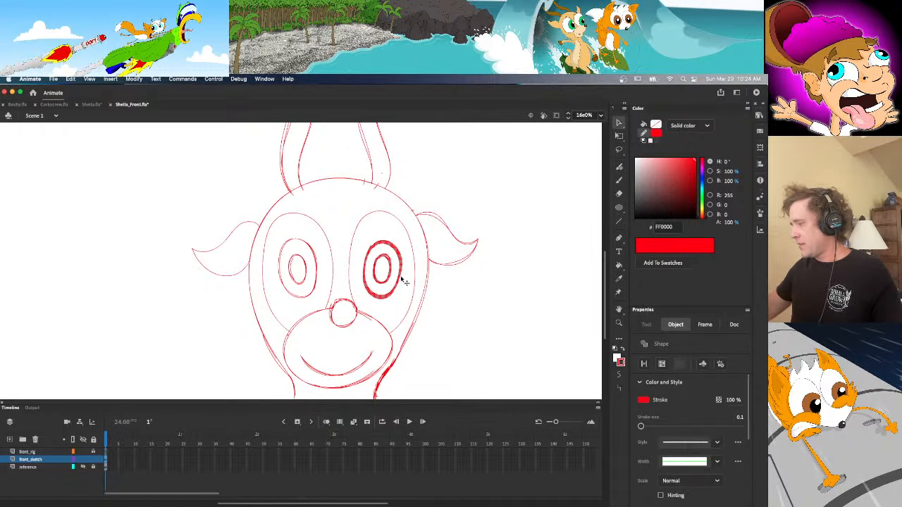
{"action": "left_click_drag", "start_coordinate": [400, 279], "coordinate": [393, 283]}
{"action": "left_click", "coordinate": [316, 284]}
{"action": "left_click", "coordinate": [308, 284], "text": "shift"}
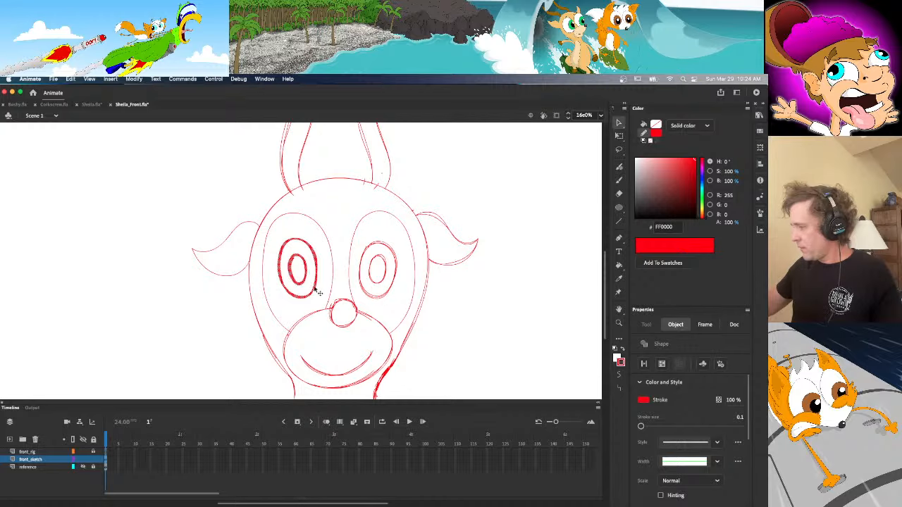
{"action": "left_click_drag", "start_coordinate": [312, 292], "coordinate": [319, 299]}
{"action": "left_click", "coordinate": [459, 296]}
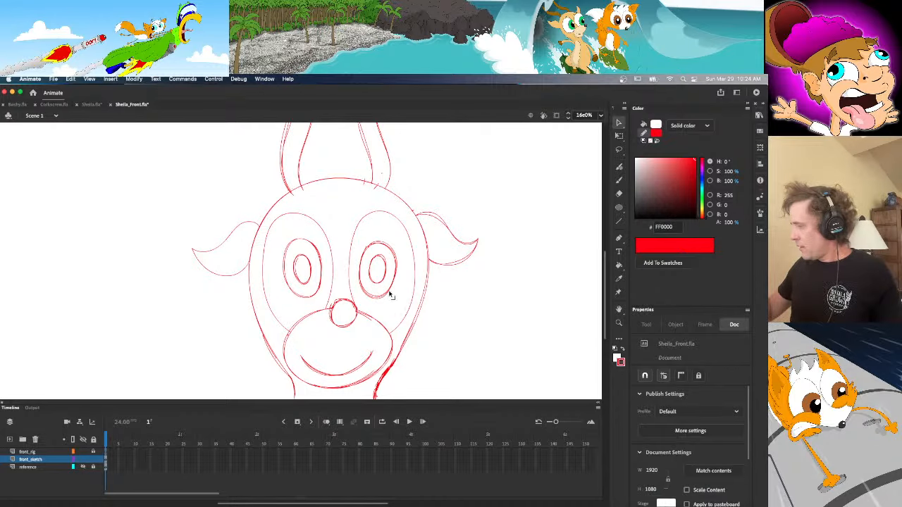
Open the Sheila1 Head1 symbol in the Sheila.fla document, unlock its pupils layer, and view the eyes at 200% zoom
{"action": "left_click", "coordinate": [92, 104]}
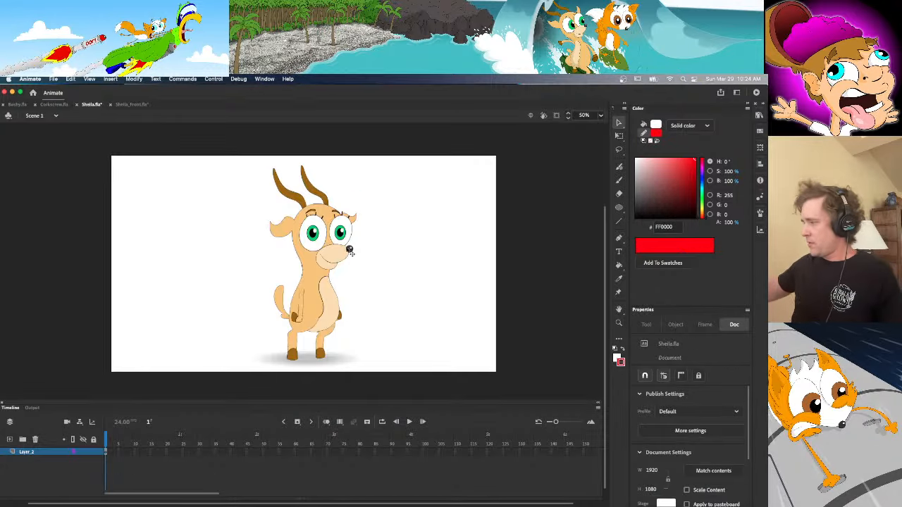
{"action": "left_click", "coordinate": [349, 250]}
{"action": "double_click", "coordinate": [349, 249]}
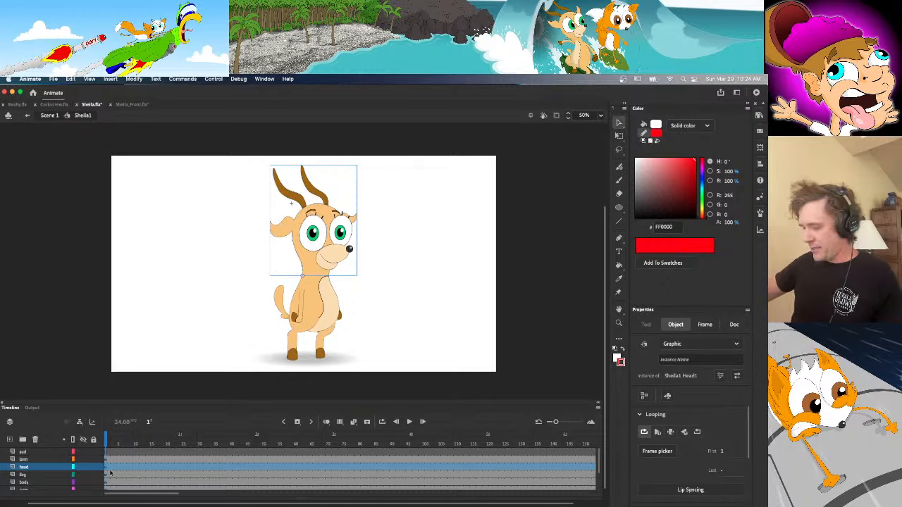
{"action": "double_click", "coordinate": [349, 245]}
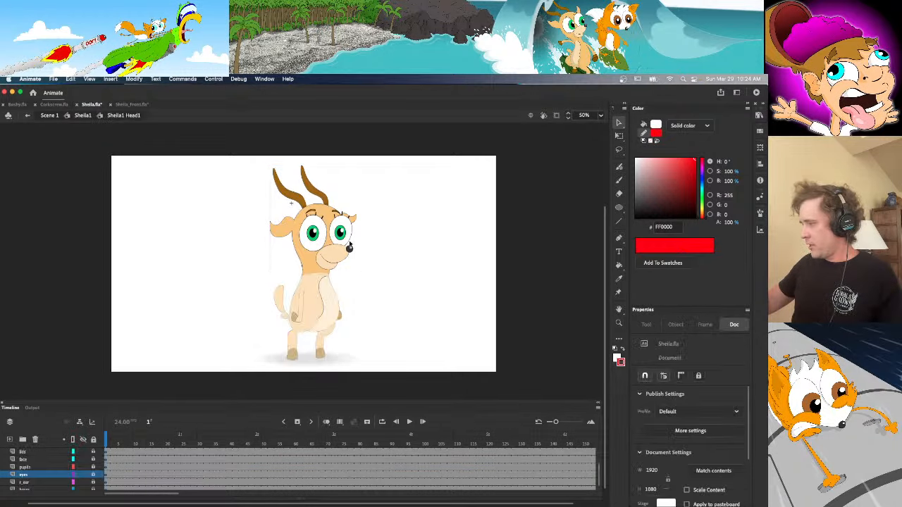
{"action": "left_click", "coordinate": [91, 467]}
{"action": "left_click", "coordinate": [600, 115]}
{"action": "left_click", "coordinate": [620, 203]}
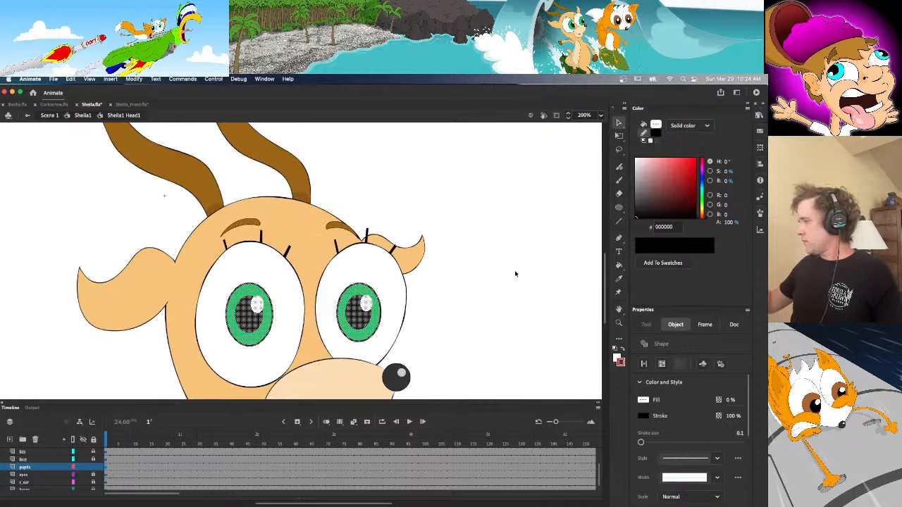
Move both pupils toward the muzzle side past the eye edges, and shift the far pupil slightly back inward
{"action": "left_click_drag", "start_coordinate": [369, 326], "coordinate": [415, 317]}
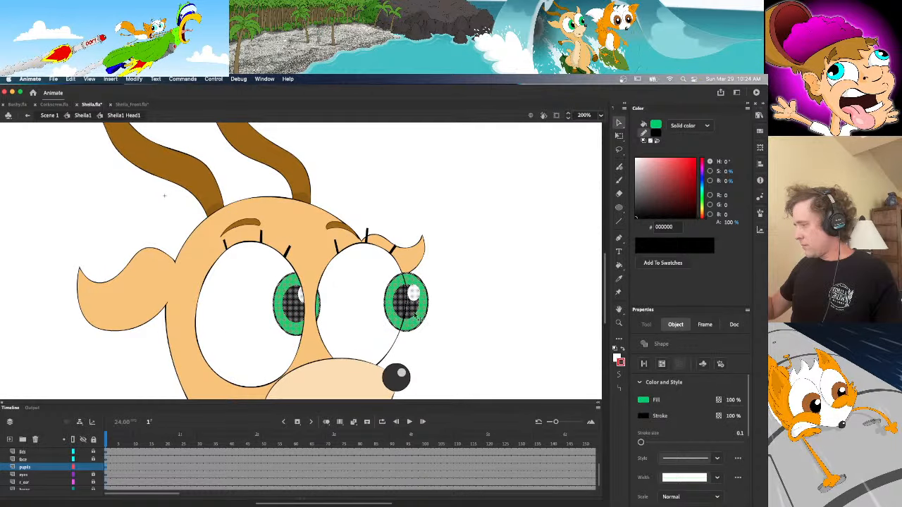
{"action": "left_click_drag", "start_coordinate": [460, 248], "coordinate": [420, 322]}
{"action": "left_click", "coordinate": [415, 335]}
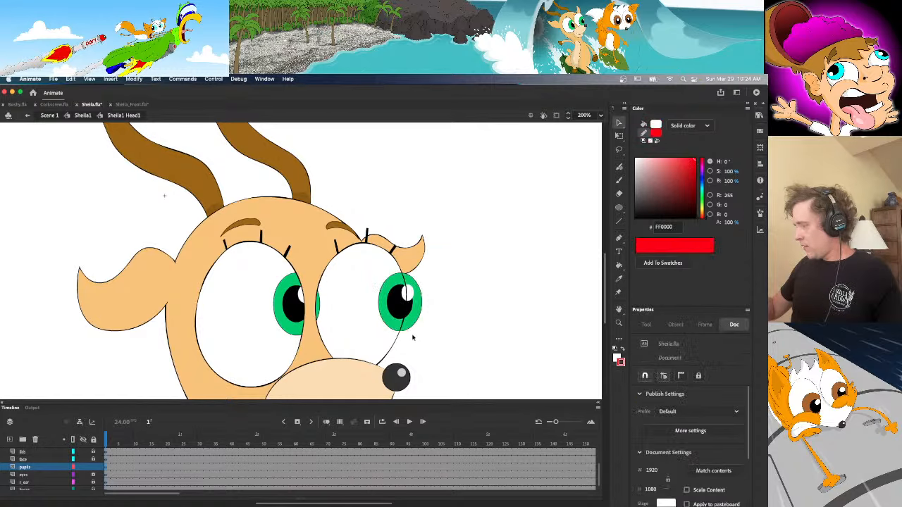
Try to cut the far iris and pupil along the eye outline with a thin Eraser stroke
{"action": "left_click", "coordinate": [141, 473]}
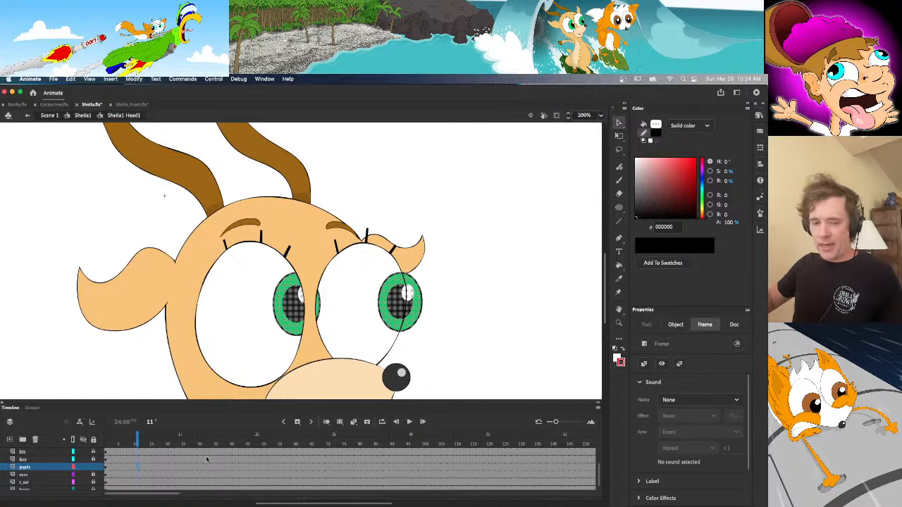
{"action": "key", "text": "e"}
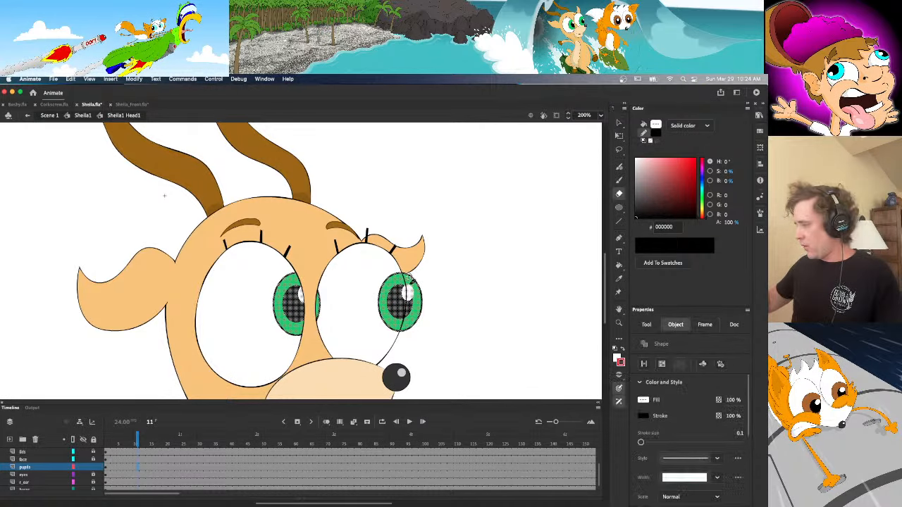
{"action": "left_click", "coordinate": [406, 274]}
{"action": "key", "text": "super+z"}
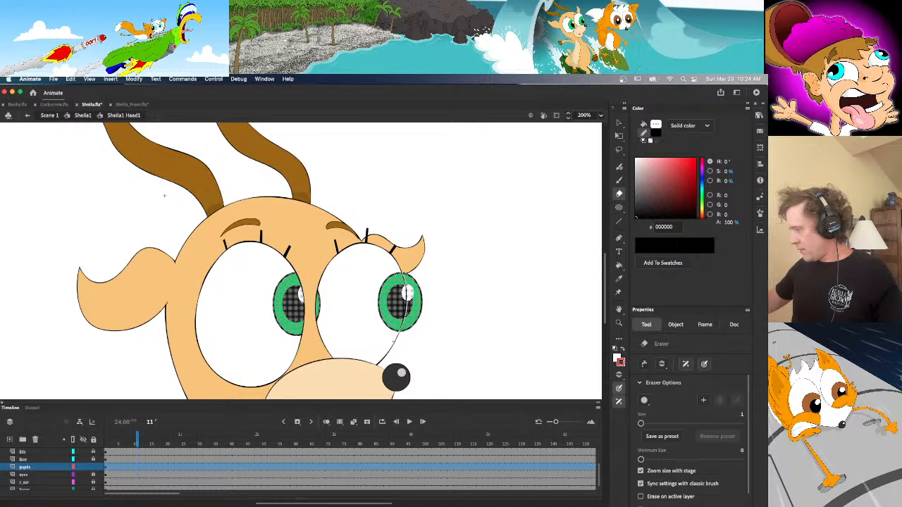
{"action": "left_click", "coordinate": [394, 341]}
{"action": "key", "text": "v"}
Delete the iris, pupil and highlight pieces of both eyes that extend beyond the eye outlines
{"action": "left_click", "coordinate": [410, 323]}
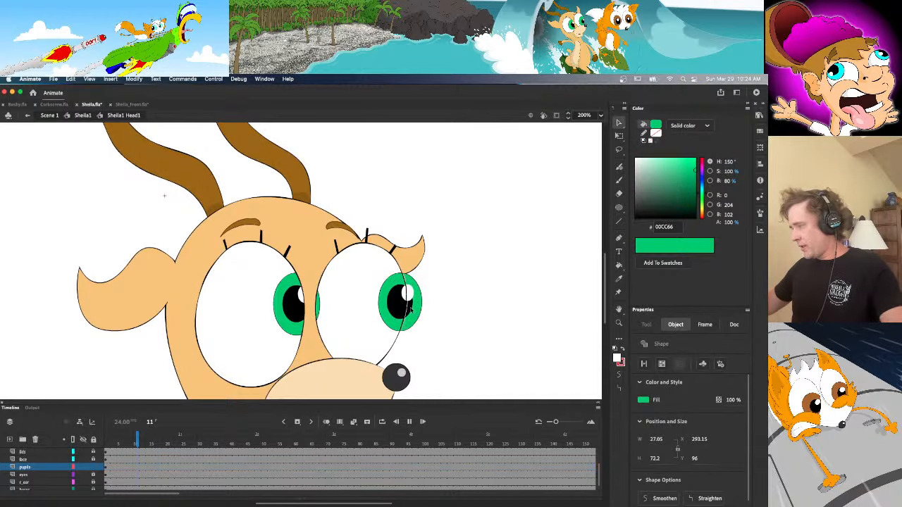
{"action": "key", "text": "Return"}
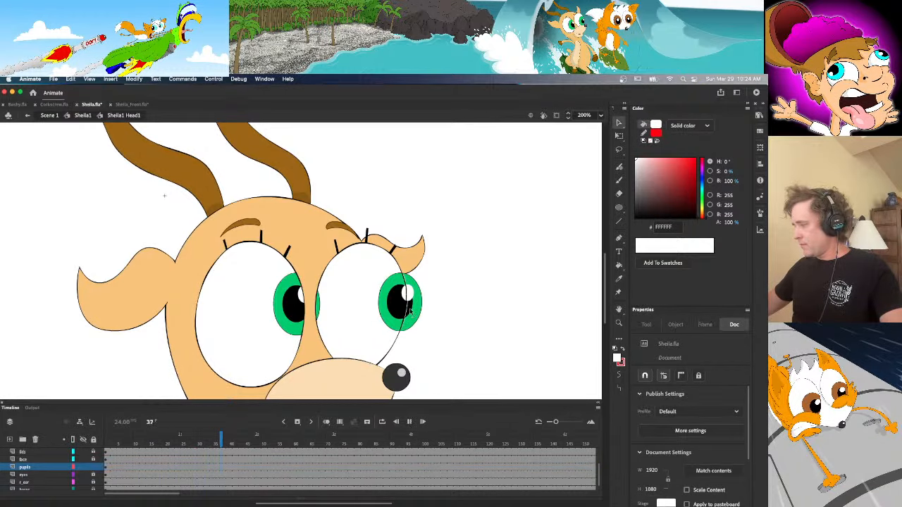
{"action": "left_click", "coordinate": [410, 312]}
{"action": "left_click", "coordinate": [415, 304]}
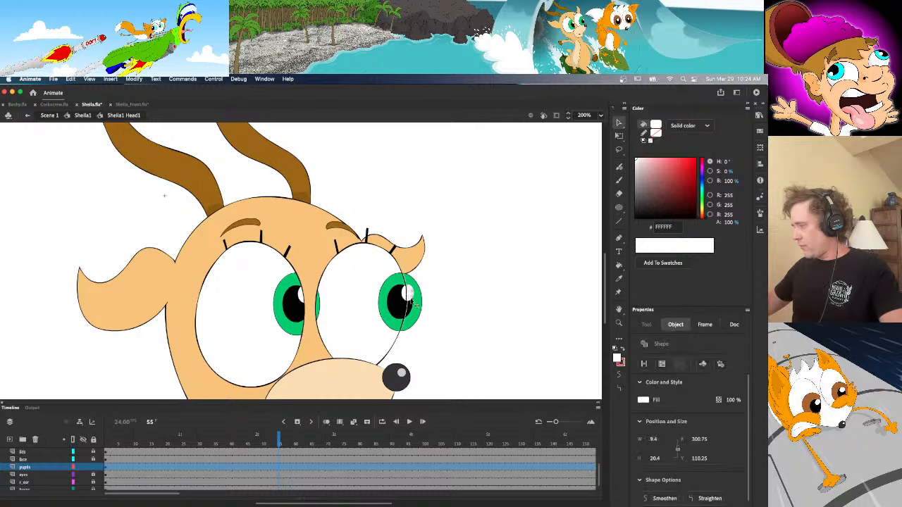
{"action": "left_click", "coordinate": [415, 302]}
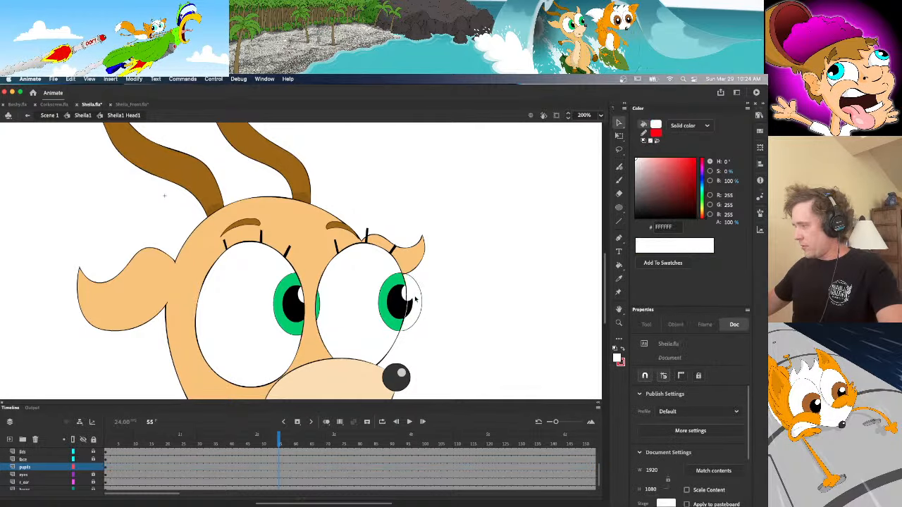
{"action": "left_click", "coordinate": [422, 301]}
{"action": "key", "text": "Delete"}
{"action": "left_click", "coordinate": [414, 324]}
{"action": "key", "text": "Delete"}
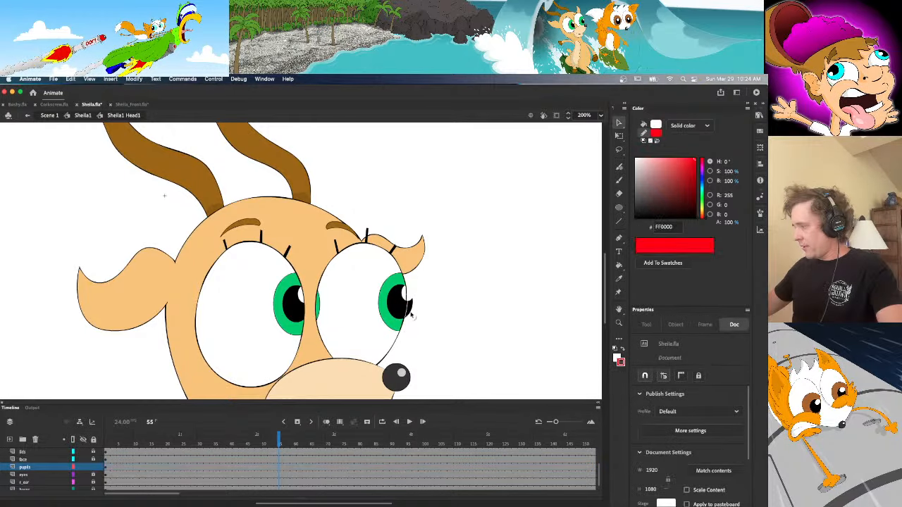
{"action": "left_click_drag", "start_coordinate": [347, 258], "coordinate": [313, 341]}
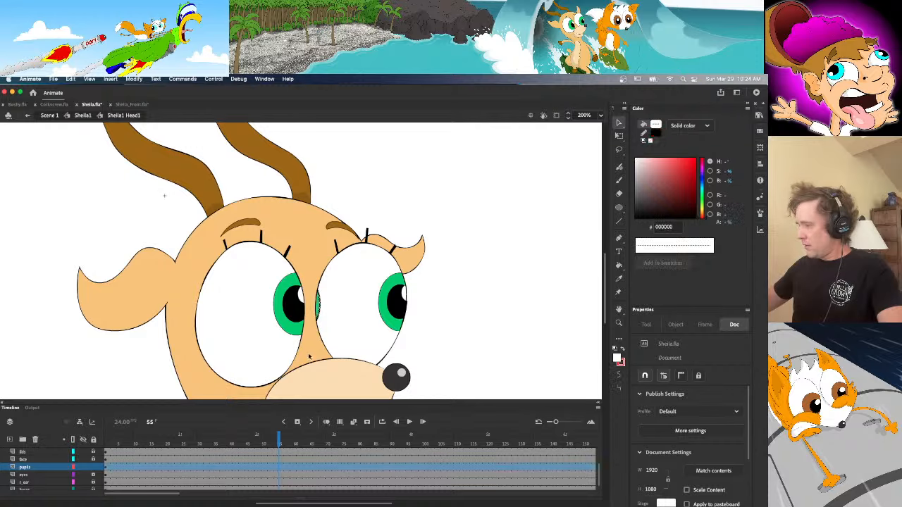
{"action": "key", "text": "Delete"}
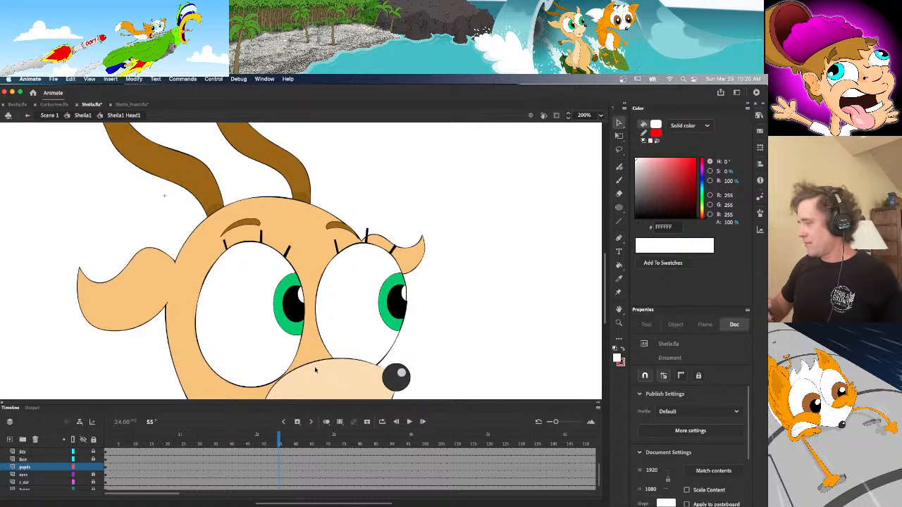
Undo the deletions, eraser cuts and pupil moves made on the pupils layer of the head symbol
{"action": "key", "text": "super+z"}
{"action": "key", "text": "super+z"}
{"action": "key", "text": "super+z"}
{"action": "key", "text": "super+z"}
{"action": "key", "text": "super+z"}
{"action": "key", "text": "super+z"}
{"action": "key", "text": "super+z"}
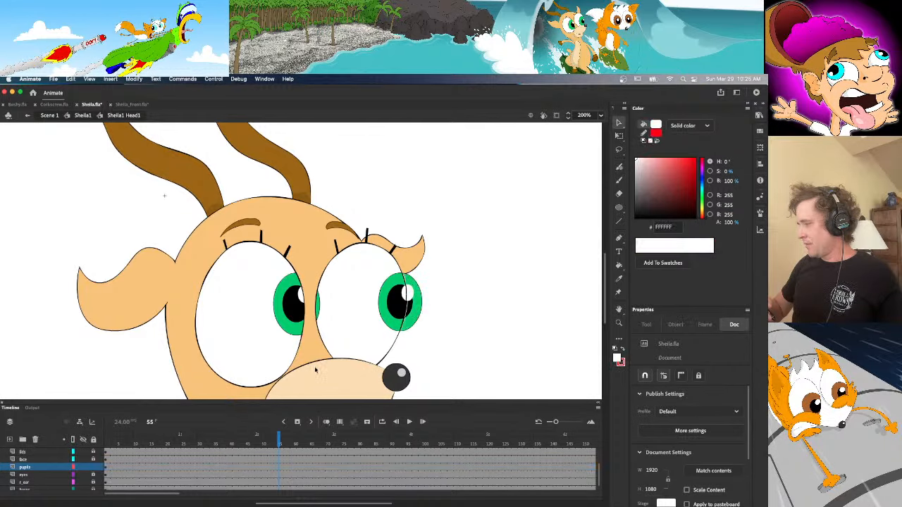
{"action": "key", "text": "super+z"}
{"action": "key", "text": "super+z"}
{"action": "key", "text": "super+z"}
{"action": "key", "text": "super+z"}
{"action": "key", "text": "super+z"}
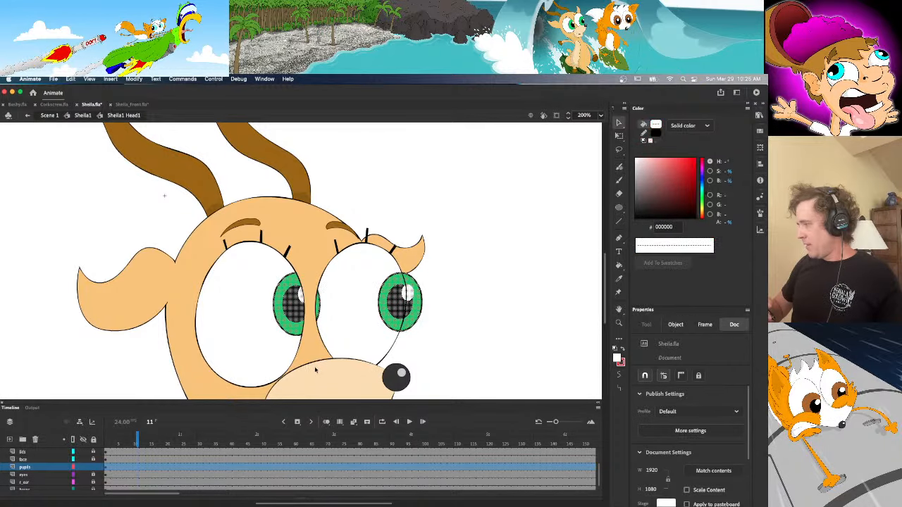
{"action": "key", "text": "super+z"}
{"action": "key", "text": "super+z"}
{"action": "key", "text": "super+z"}
{"action": "key", "text": "super+z"}
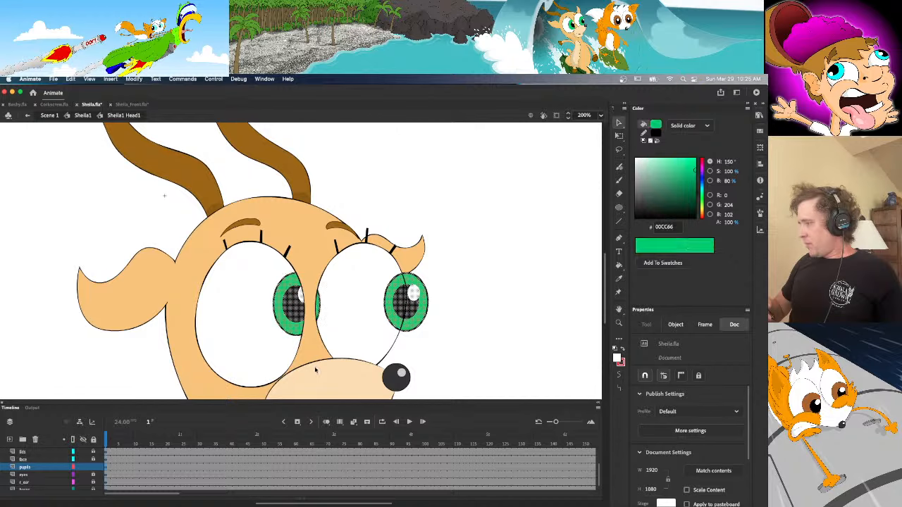
Compare the head in Sheila.fla with the front sketch in Sheila_Front.fla, showing the reference layer and hiding front_sketch
{"action": "key", "text": "ctrl+Tab"}
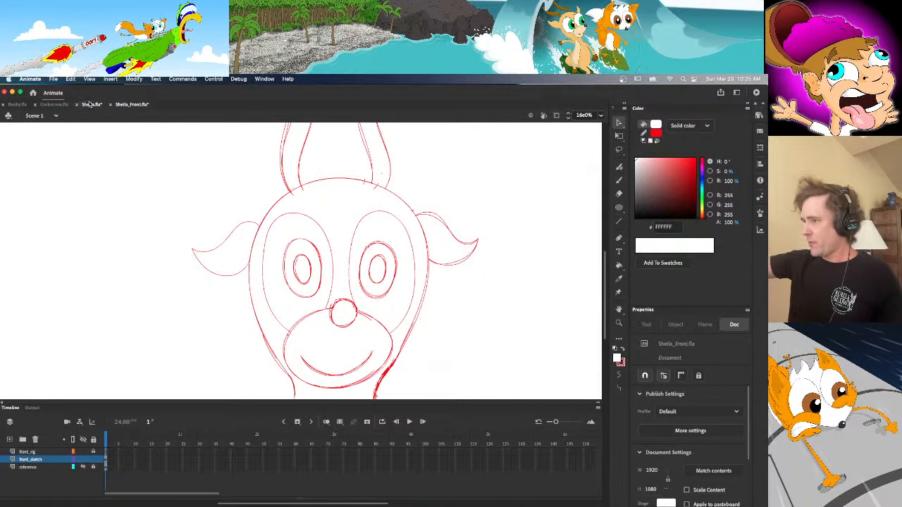
{"action": "key", "text": "ctrl+Tab"}
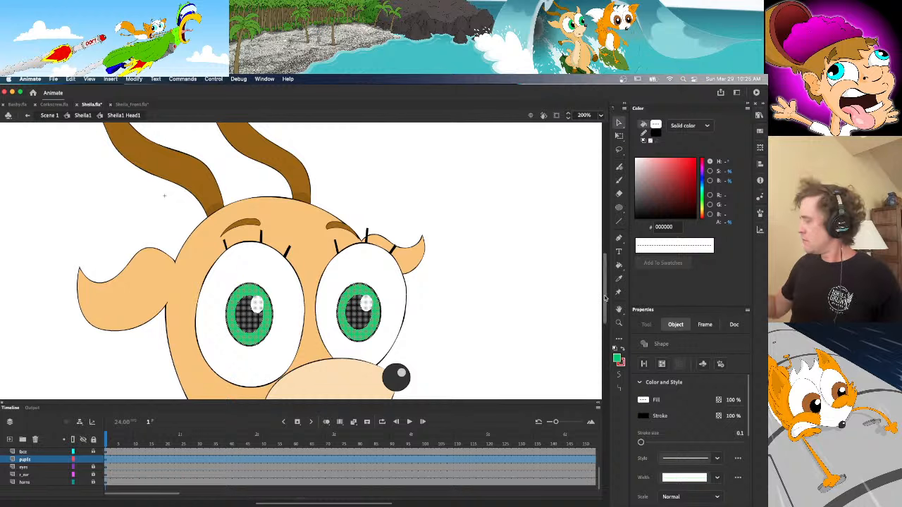
{"action": "scroll", "coordinate": [582, 274], "scroll_direction": "down", "scroll_amount": 3}
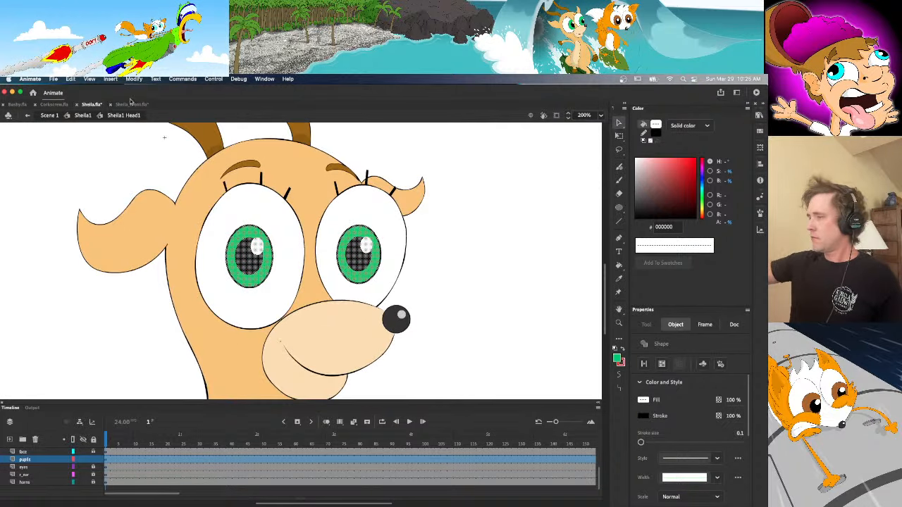
{"action": "left_click", "coordinate": [131, 104]}
{"action": "left_click", "coordinate": [83, 468]}
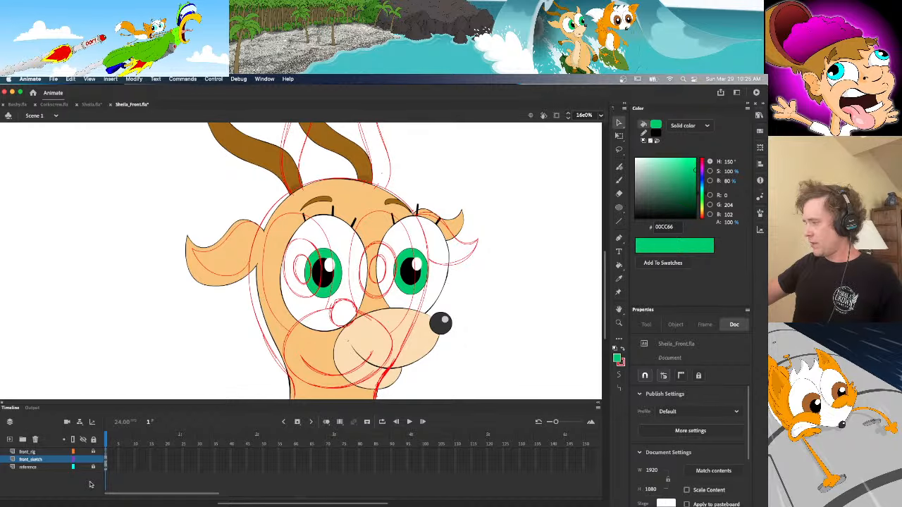
{"action": "left_click", "coordinate": [83, 459]}
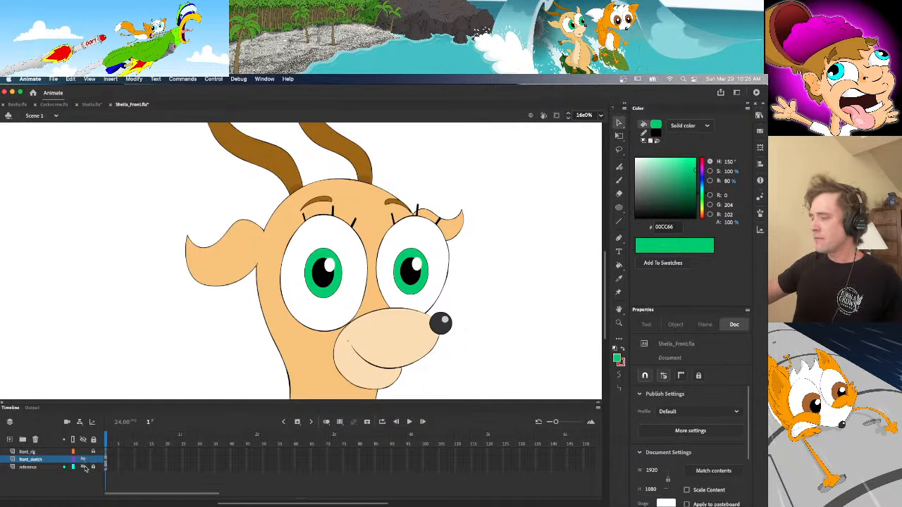
Compare the front_sketch layer with the reference layer by showing each one alternately
{"action": "left_click", "coordinate": [83, 452]}
{"action": "left_click", "coordinate": [83, 459]}
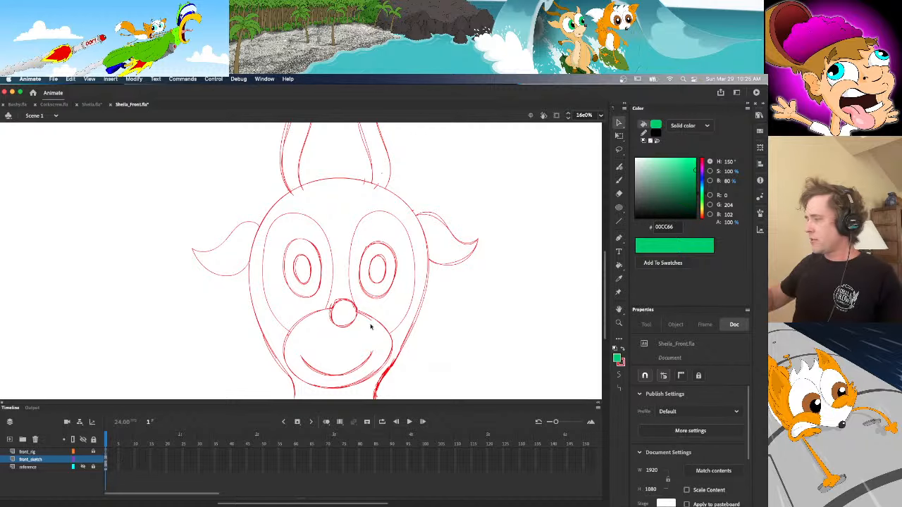
{"action": "left_click", "coordinate": [84, 460]}
{"action": "left_click", "coordinate": [83, 467]}
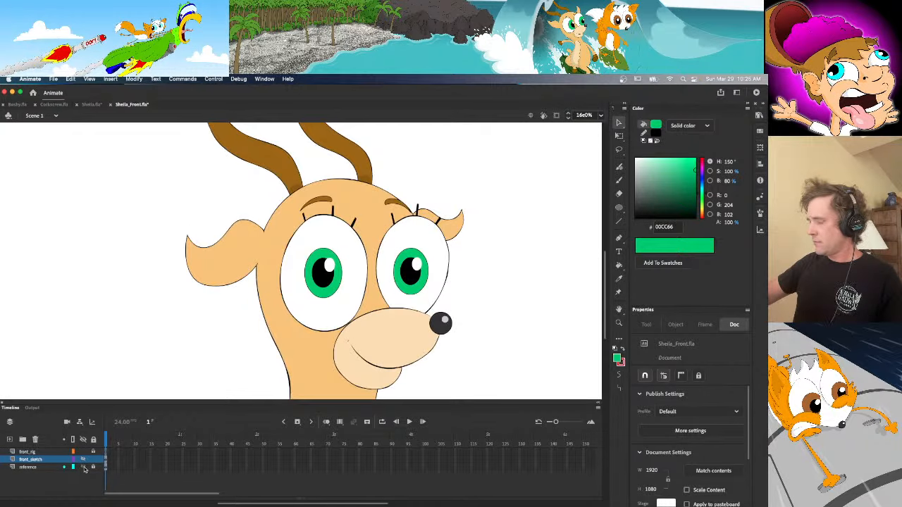
{"action": "left_click", "coordinate": [83, 467]}
{"action": "left_click", "coordinate": [83, 459]}
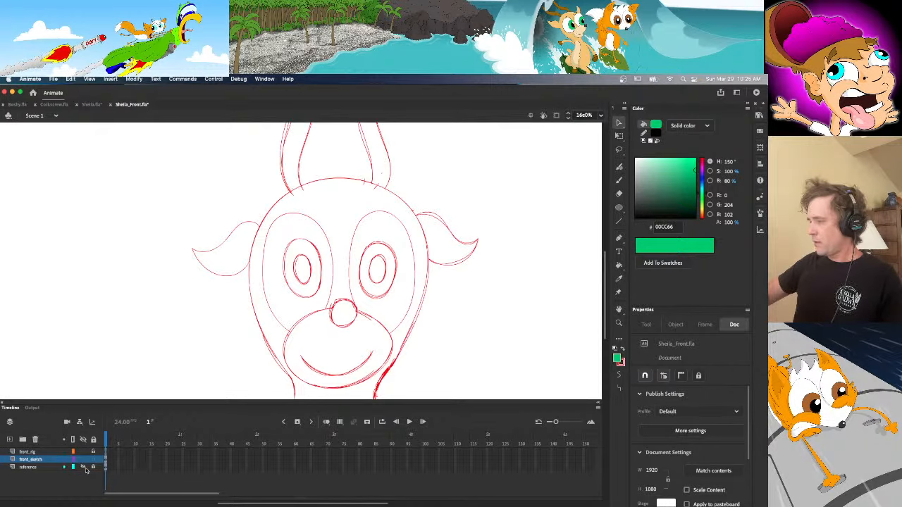
Widen the whole front_sketch drawing very slightly with Free Transform
{"action": "mouse_move", "coordinate": [605, 326]}
{"action": "left_mouse_down"}
{"action": "mouse_move", "coordinate": [610, 299]}
{"action": "mouse_move", "coordinate": [604, 332]}
{"action": "left_mouse_up"}
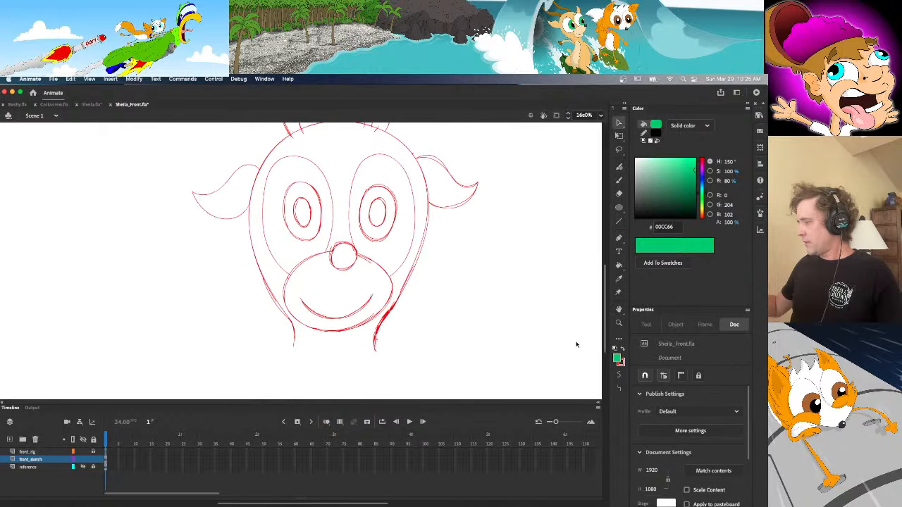
{"action": "left_click", "coordinate": [106, 461]}
{"action": "key", "text": "q"}
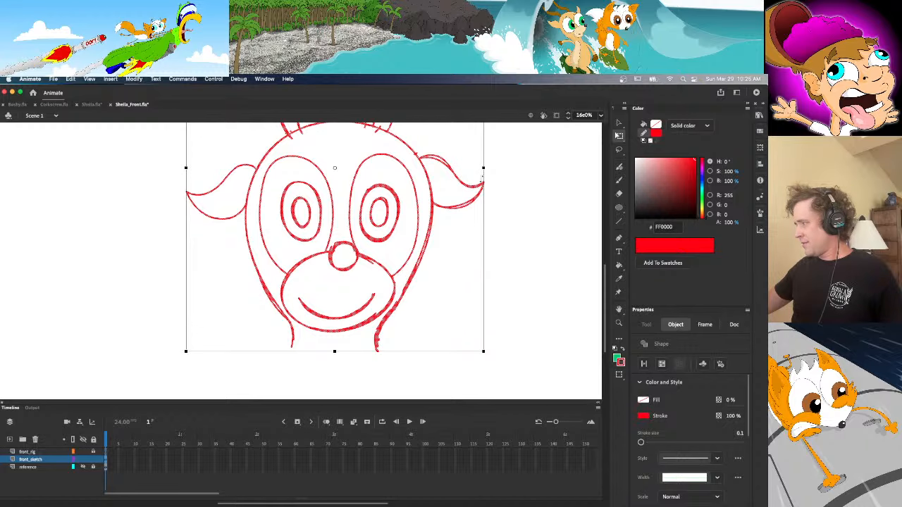
{"action": "left_click_drag", "start_coordinate": [482, 168], "coordinate": [479, 168]}
{"action": "left_click", "coordinate": [485, 228]}
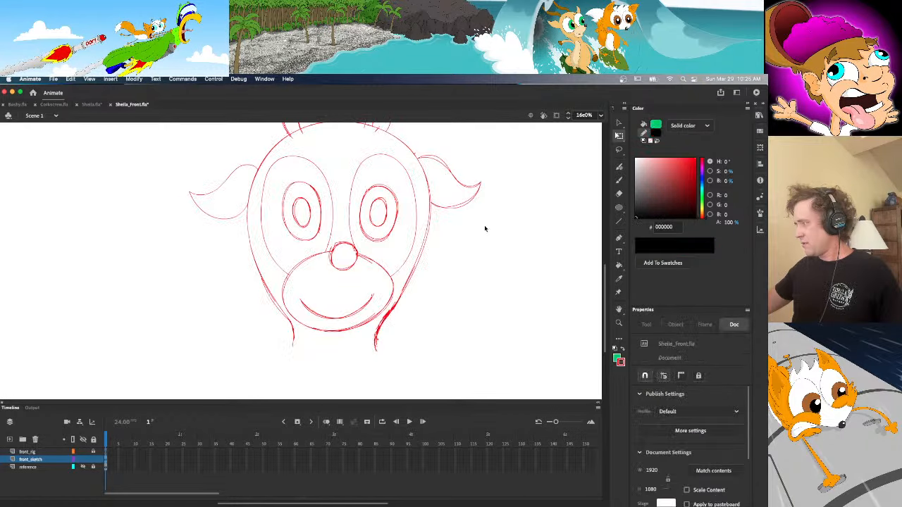
Enlarge the sketched ear on the left side outward and downward, showing the reference layer to match its ear size
{"action": "left_click_drag", "start_coordinate": [606, 289], "coordinate": [606, 265]}
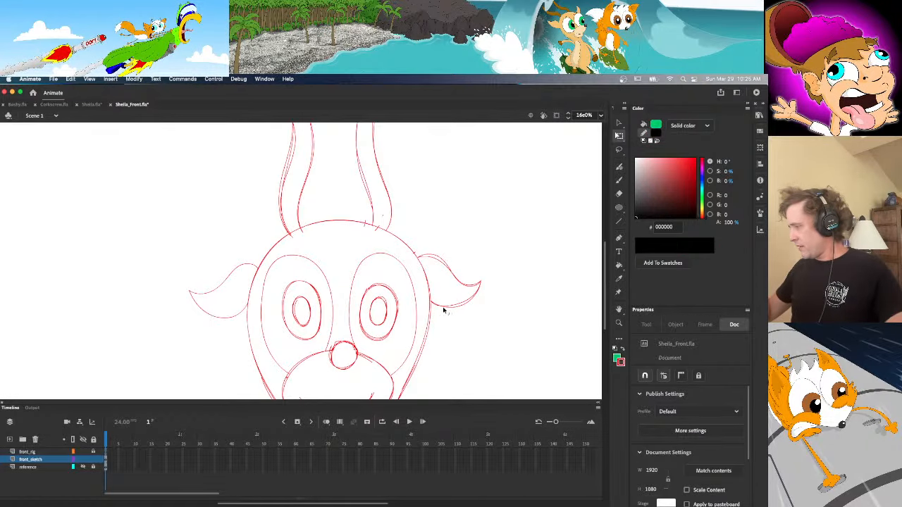
{"action": "left_click", "coordinate": [242, 318]}
{"action": "left_click", "coordinate": [253, 269], "text": "shift"}
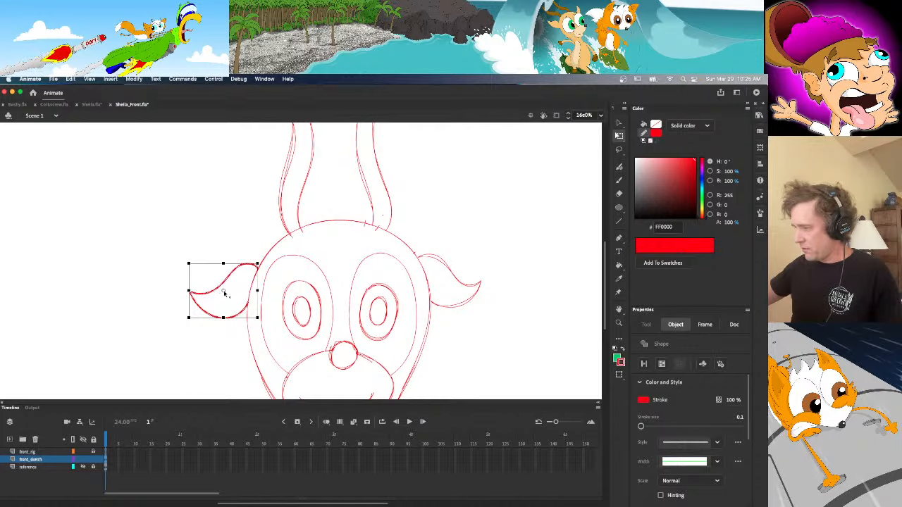
{"action": "left_click", "coordinate": [227, 293], "text": "shift"}
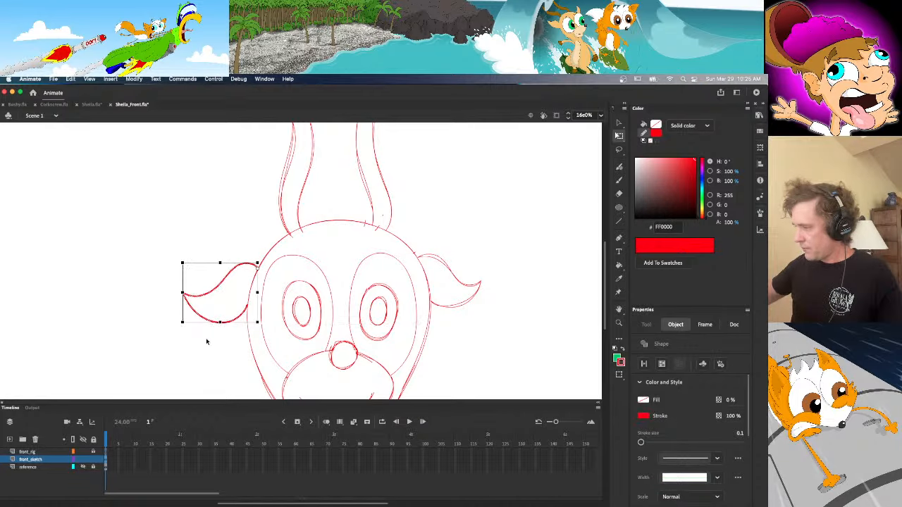
{"action": "left_click", "coordinate": [84, 468]}
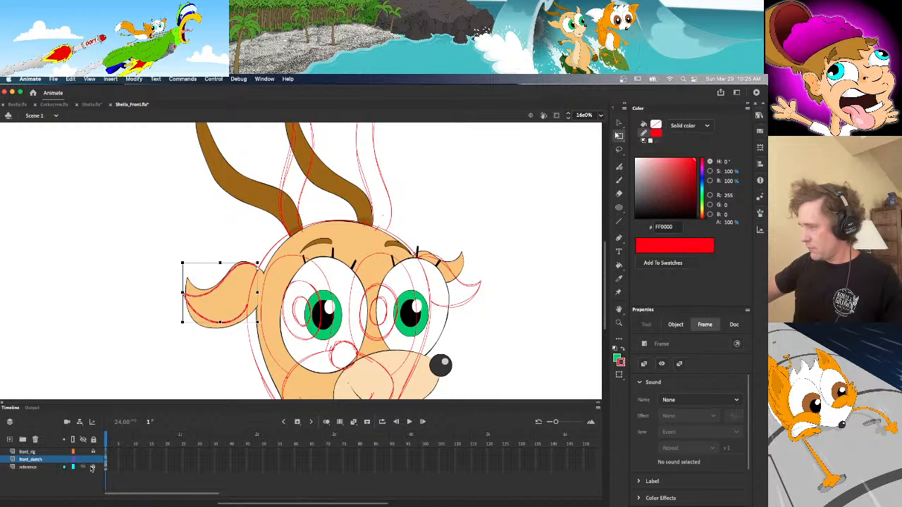
{"action": "left_click_drag", "start_coordinate": [181, 321], "coordinate": [175, 327]}
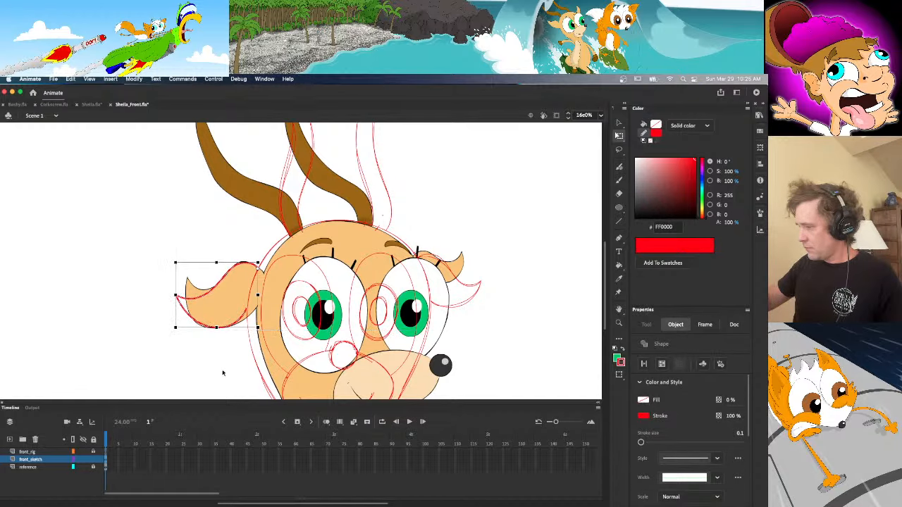
Enlarge the sketched ear on the right side to match the other ear, and remove the stray dot beside the horn base
{"action": "left_click", "coordinate": [448, 310]}
{"action": "key", "text": "v"}
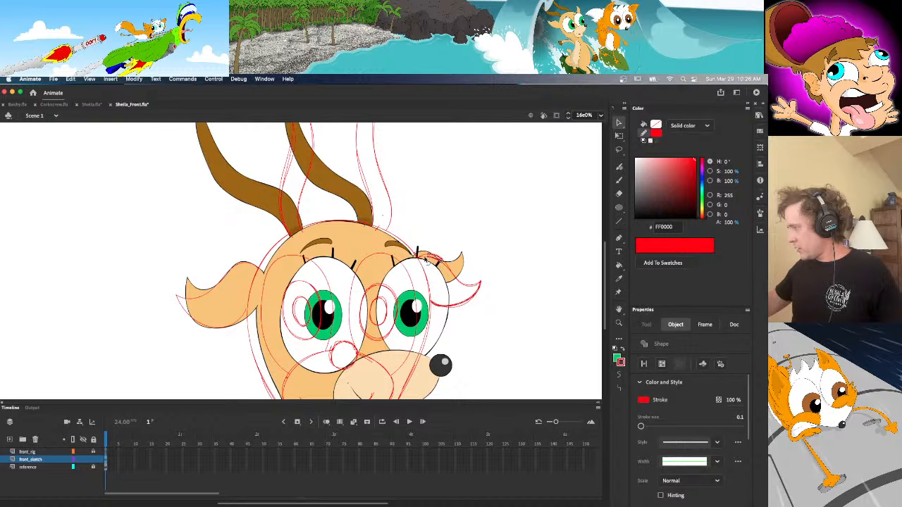
{"action": "left_click_drag", "start_coordinate": [514, 252], "coordinate": [444, 341]}
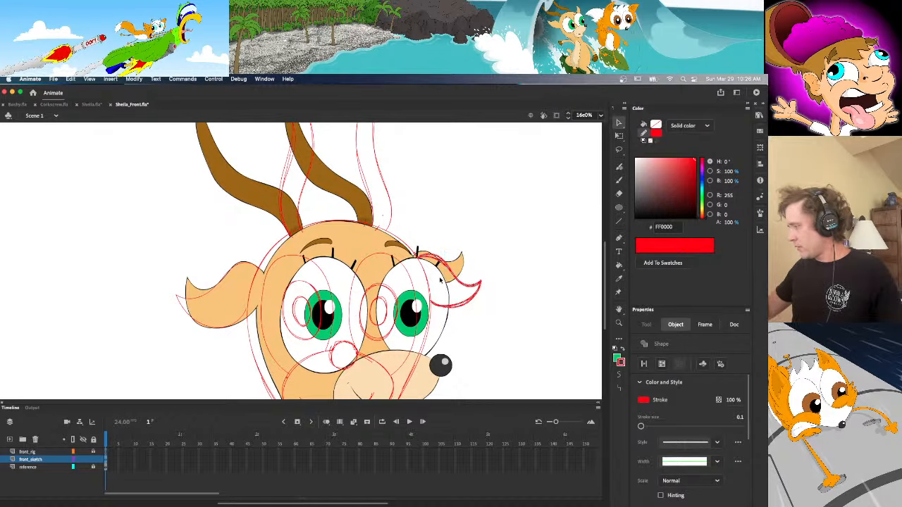
{"action": "key", "text": "q"}
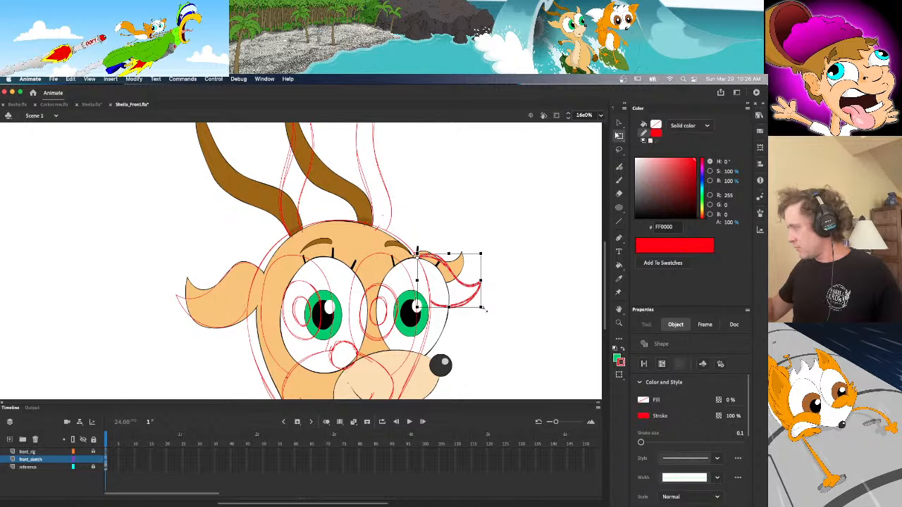
{"action": "left_click_drag", "start_coordinate": [484, 310], "coordinate": [491, 316]}
{"action": "left_click", "coordinate": [490, 326]}
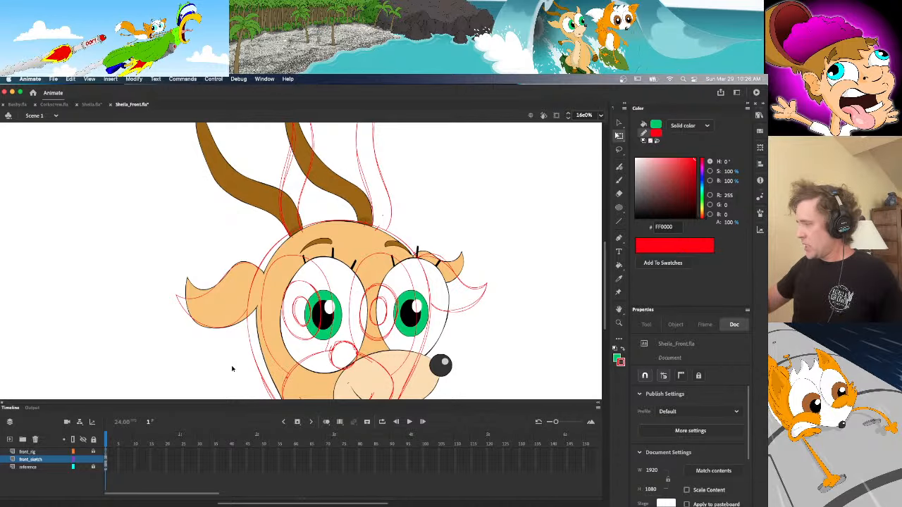
{"action": "left_click", "coordinate": [384, 220]}
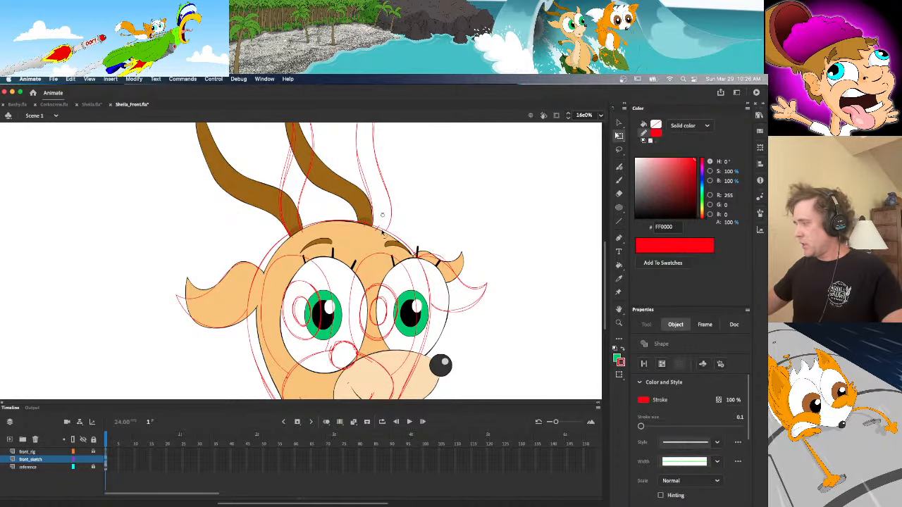
{"action": "left_click", "coordinate": [376, 230]}
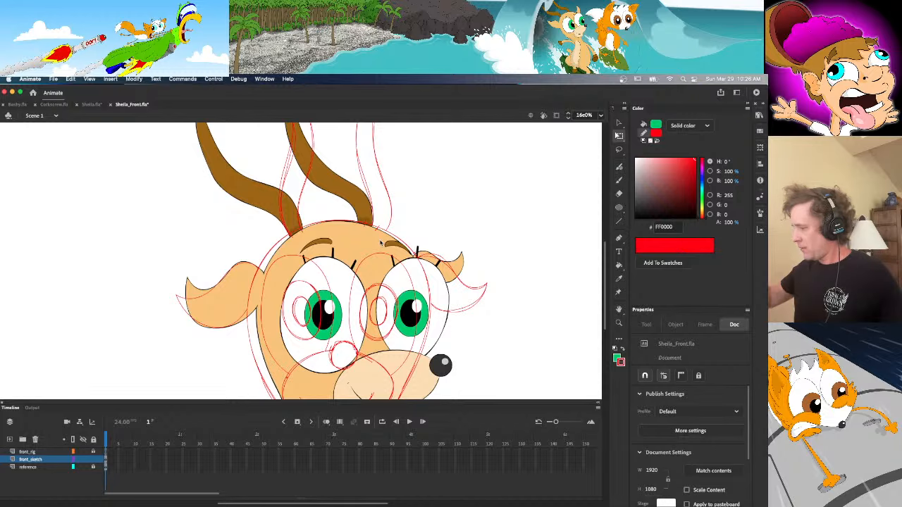
Nudge the sketched iris and pupil outlines of both eyes to refine their placement inside the eye outlines
{"action": "double_click", "coordinate": [308, 321]}
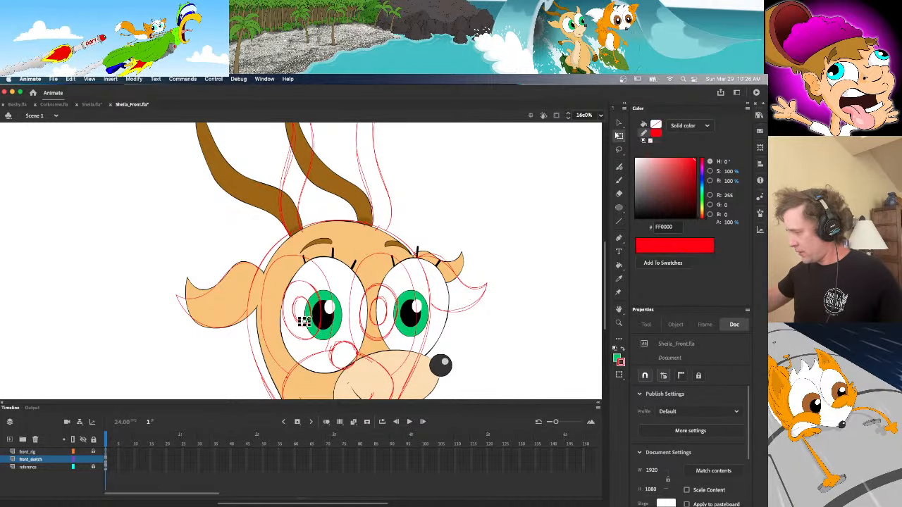
{"action": "key", "text": "v"}
{"action": "mouse_move", "coordinate": [318, 326]}
{"action": "left_mouse_down"}
{"action": "mouse_move", "coordinate": [327, 340]}
{"action": "mouse_move", "coordinate": [322, 332]}
{"action": "left_mouse_up"}
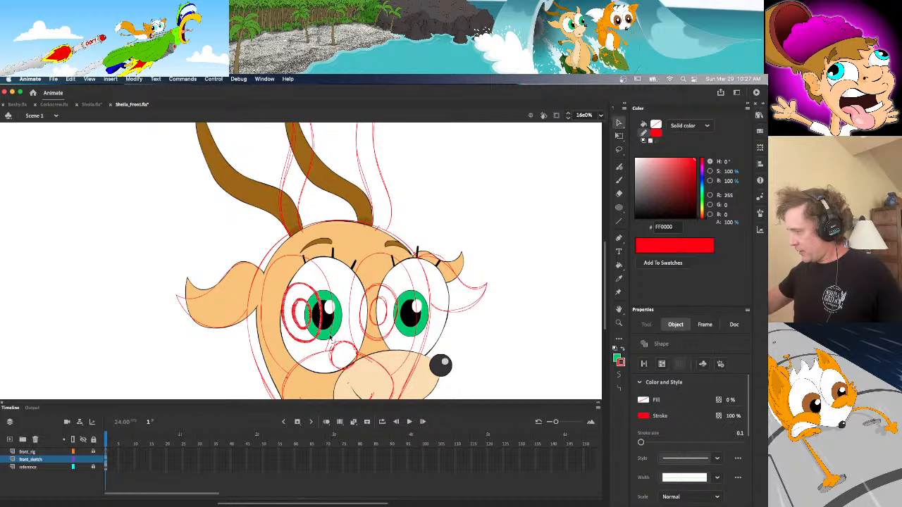
{"action": "double_click", "coordinate": [392, 326]}
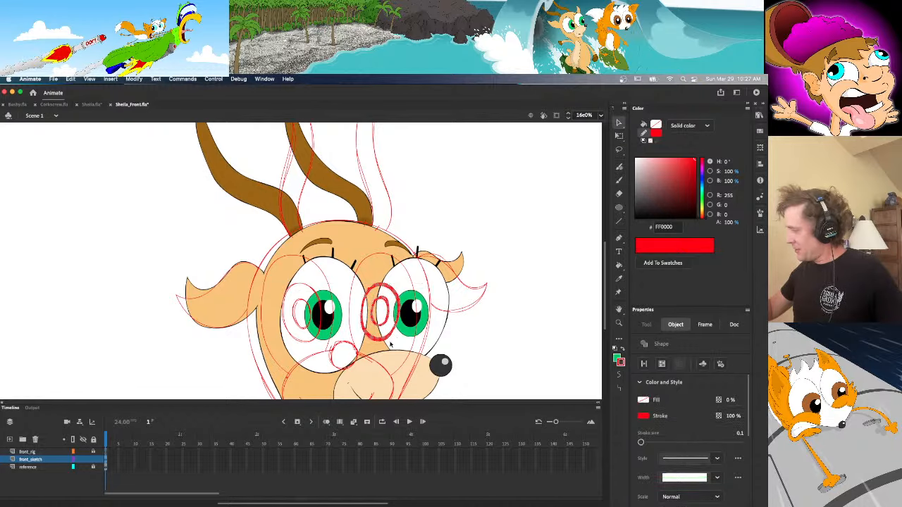
{"action": "left_click", "coordinate": [315, 330]}
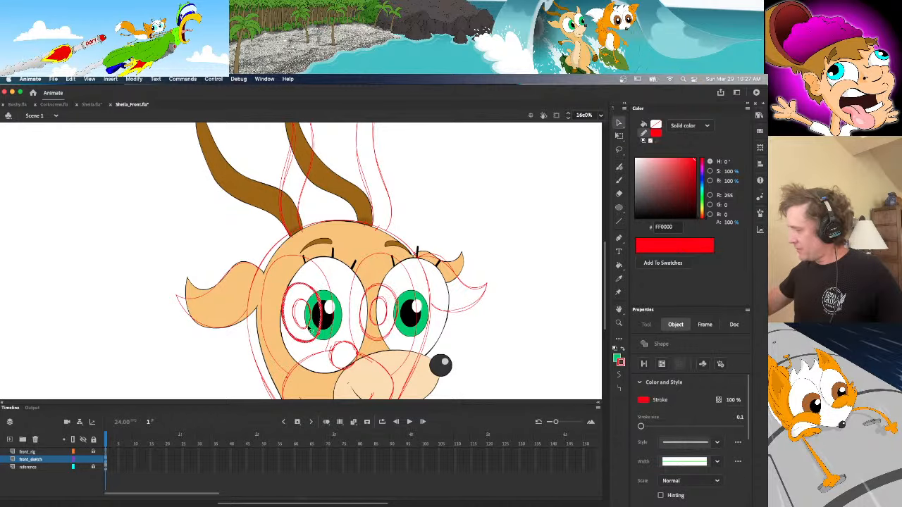
{"action": "left_click", "coordinate": [307, 323], "text": "shift"}
{"action": "left_click_drag", "start_coordinate": [317, 328], "coordinate": [319, 329]}
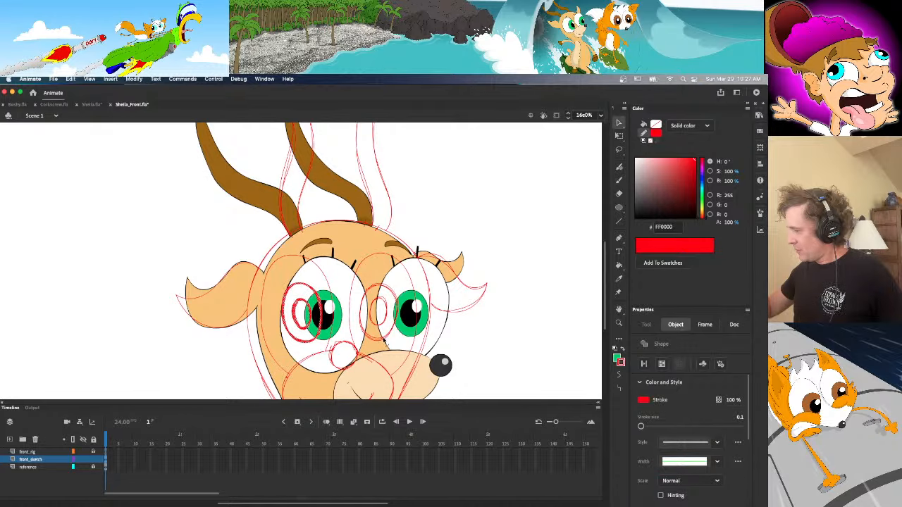
{"action": "left_click", "coordinate": [386, 341]}
{"action": "left_click", "coordinate": [383, 325], "text": "shift"}
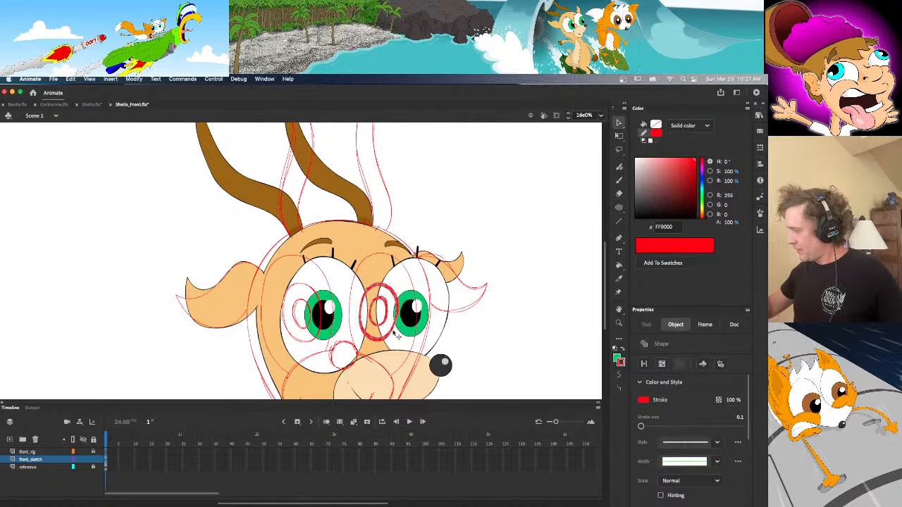
{"action": "left_click_drag", "start_coordinate": [390, 329], "coordinate": [400, 336]}
{"action": "left_click", "coordinate": [396, 380]}
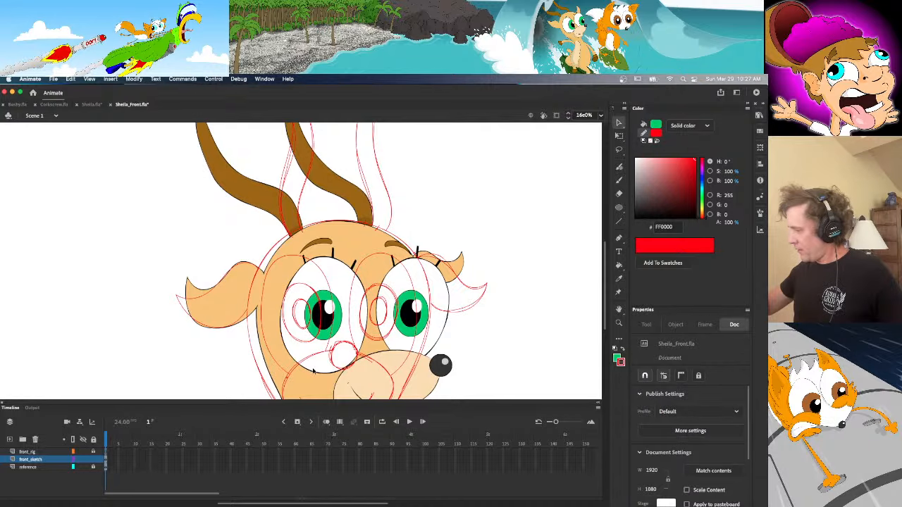
Fine-tune the pupil outline of the left eye inside its iris with Free Transform
{"action": "left_click", "coordinate": [308, 324]}
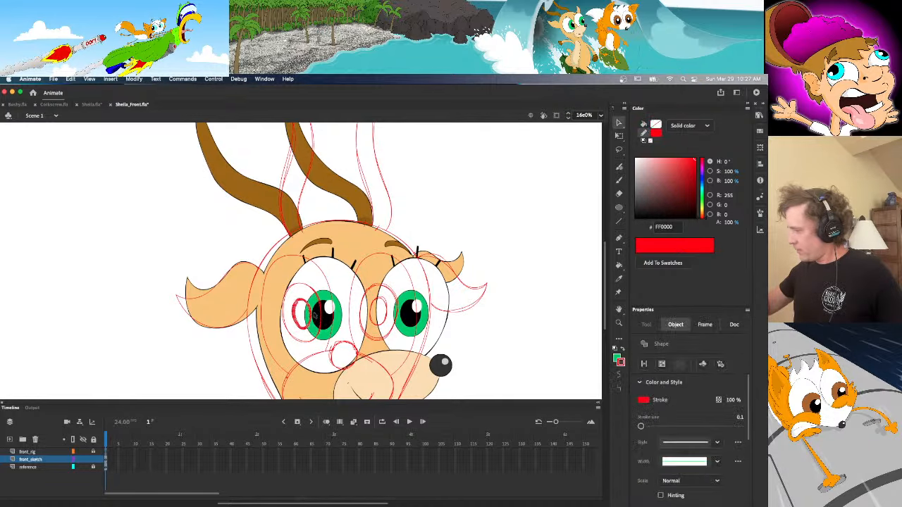
{"action": "left_click_drag", "start_coordinate": [311, 298], "coordinate": [312, 298]}
{"action": "left_click", "coordinate": [321, 302]}
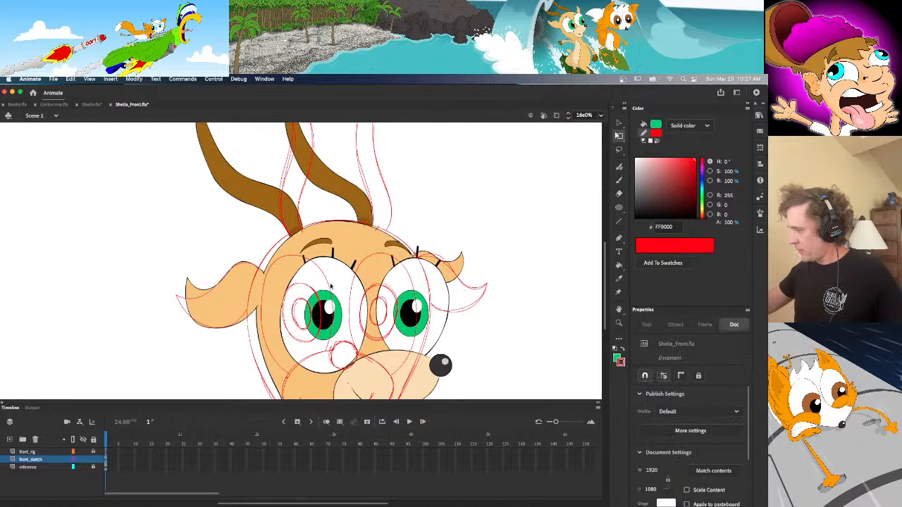
{"action": "left_click", "coordinate": [313, 302]}
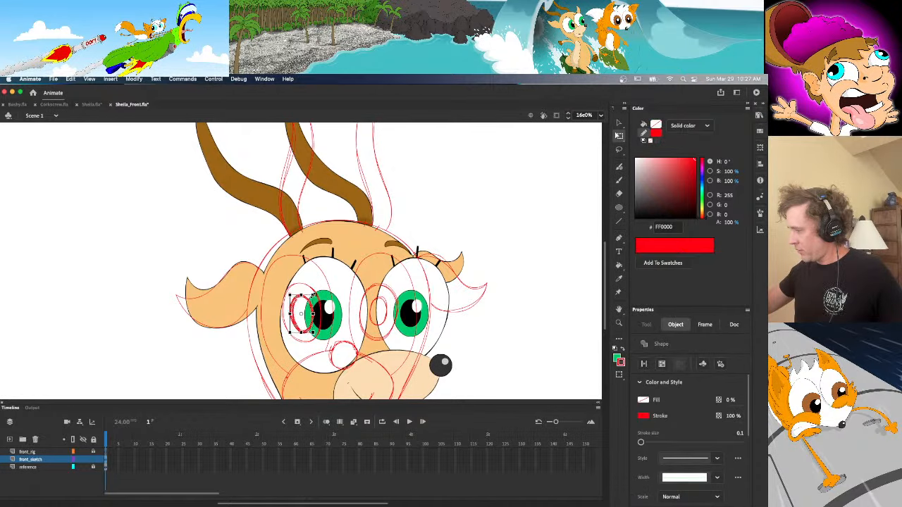
{"action": "left_click", "coordinate": [329, 284]}
{"action": "left_click", "coordinate": [321, 299]}
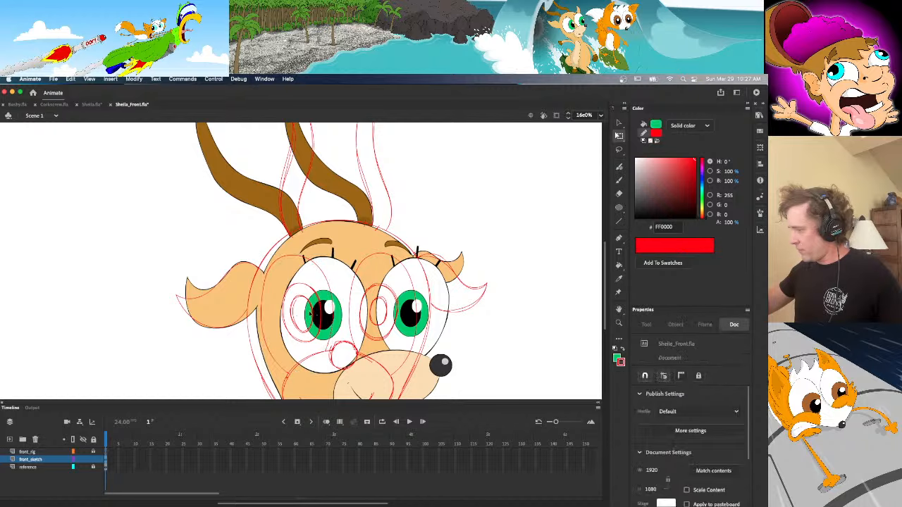
{"action": "left_click", "coordinate": [312, 314]}
{"action": "double_click", "coordinate": [310, 327]}
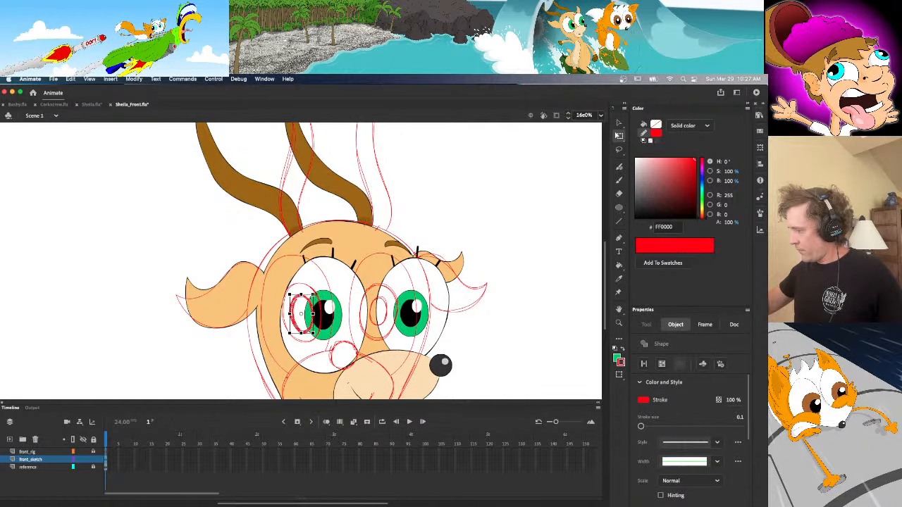
{"action": "left_click", "coordinate": [337, 290]}
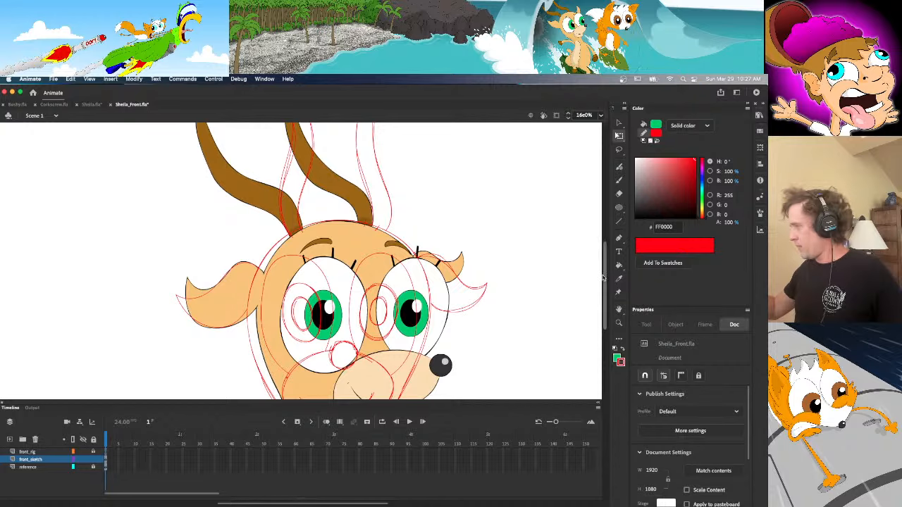
Retrace the outlines of both horns with thin red Paint Brush strokes, smoothing their curves down to the head
{"action": "left_click_drag", "start_coordinate": [602, 275], "coordinate": [601, 250]}
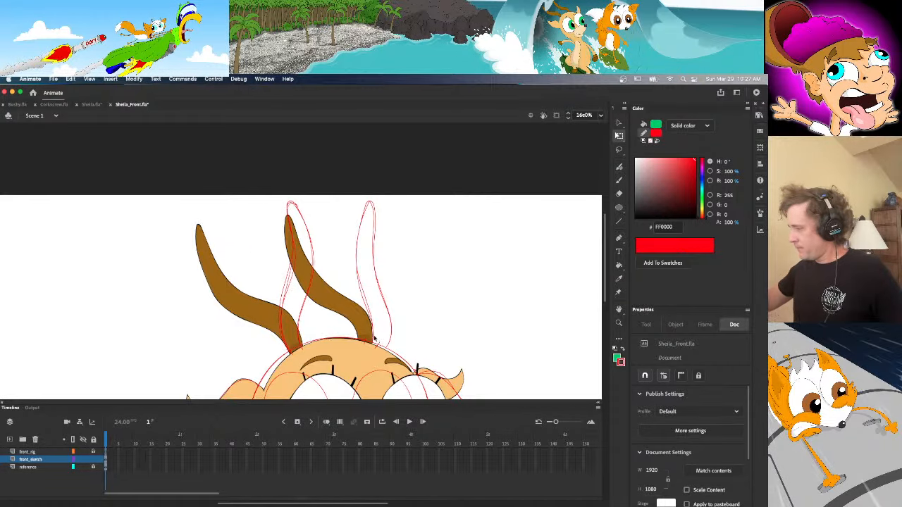
{"action": "key", "text": "space"}
{"action": "key", "text": "y"}
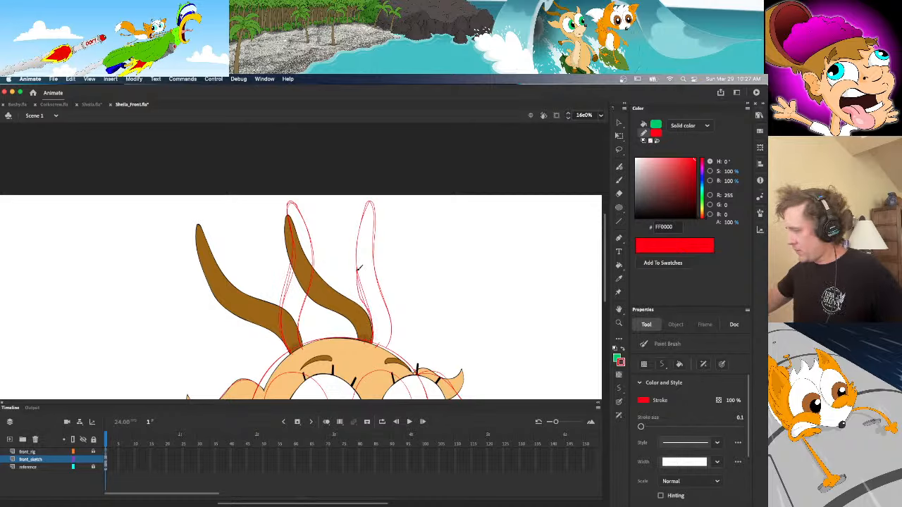
{"action": "mouse_move", "coordinate": [361, 229]}
{"action": "left_mouse_down"}
{"action": "mouse_move", "coordinate": [357, 279]}
{"action": "mouse_move", "coordinate": [374, 344]}
{"action": "left_mouse_up"}
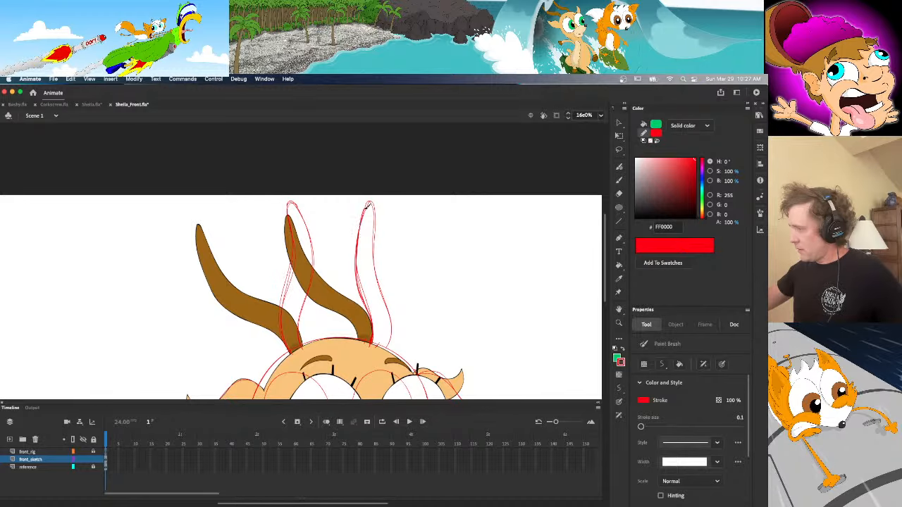
{"action": "mouse_move", "coordinate": [375, 220]}
{"action": "left_mouse_down"}
{"action": "mouse_move", "coordinate": [394, 324]}
{"action": "mouse_move", "coordinate": [387, 351]}
{"action": "left_mouse_up"}
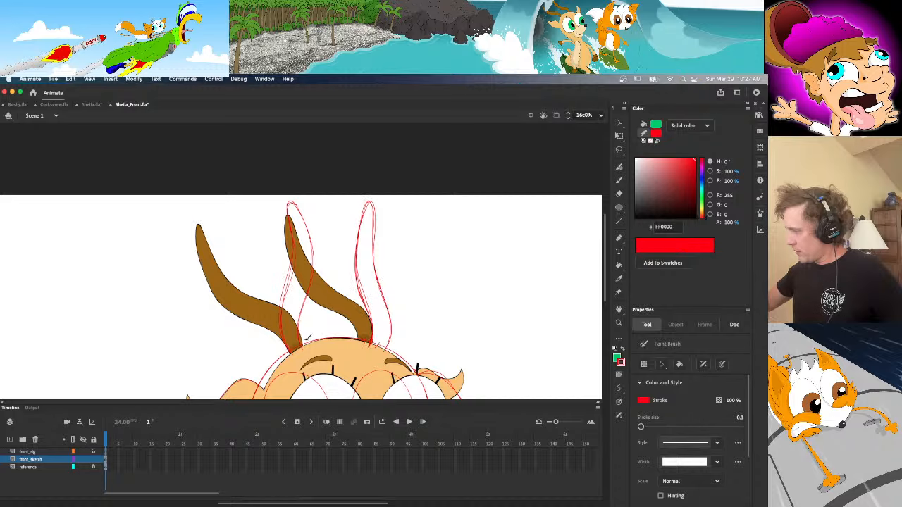
{"action": "mouse_move", "coordinate": [303, 347]}
{"action": "left_mouse_down"}
{"action": "mouse_move", "coordinate": [314, 255]}
{"action": "mouse_move", "coordinate": [295, 252]}
{"action": "mouse_move", "coordinate": [283, 310]}
{"action": "mouse_move", "coordinate": [295, 246]}
{"action": "left_mouse_up"}
{"action": "scroll", "coordinate": [359, 261], "scroll_direction": "down", "scroll_amount": 4}
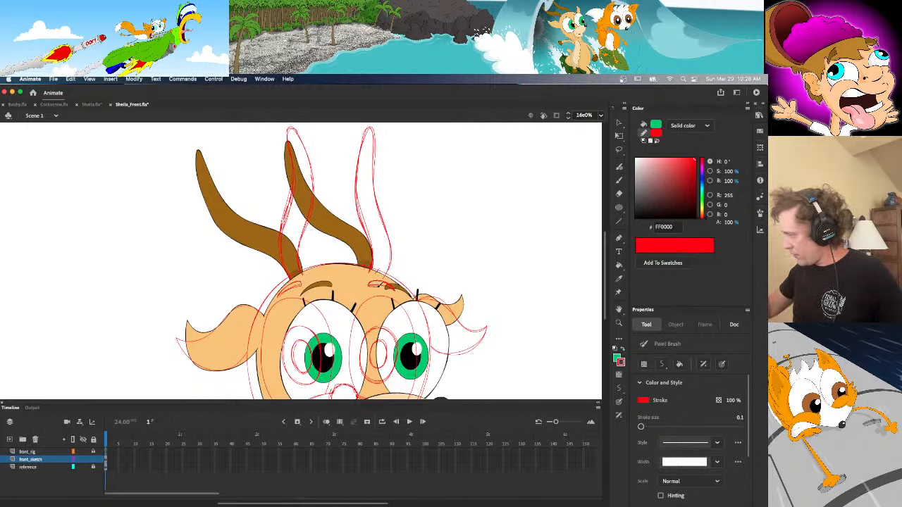
Redraw the sketched brow above the right-hand eye with short thin red Paint Brush strokes, undoing the strokes that miss the shape
{"action": "left_click_drag", "start_coordinate": [379, 279], "coordinate": [394, 292]}
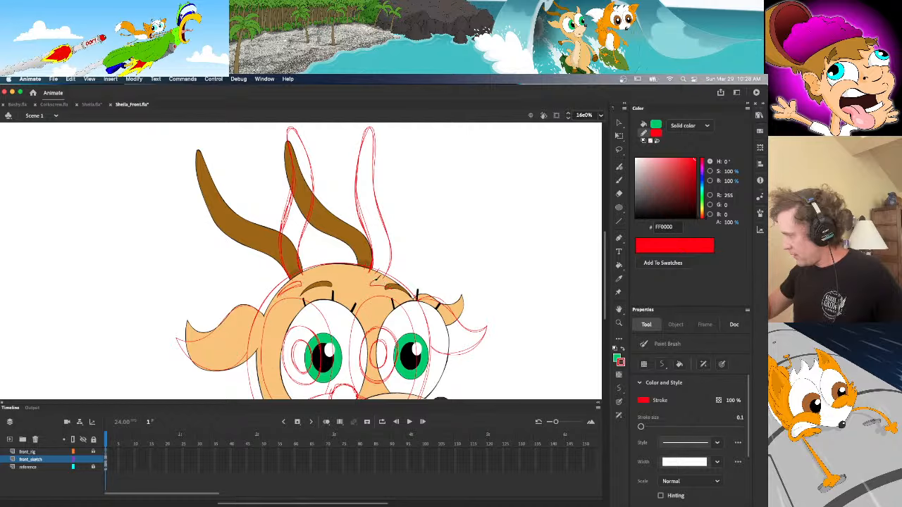
{"action": "key", "text": "super+z"}
{"action": "key", "text": "super+z"}
{"action": "mouse_move", "coordinate": [384, 282]}
{"action": "left_mouse_down"}
{"action": "mouse_move", "coordinate": [373, 284]}
{"action": "mouse_move", "coordinate": [393, 288]}
{"action": "left_mouse_up"}
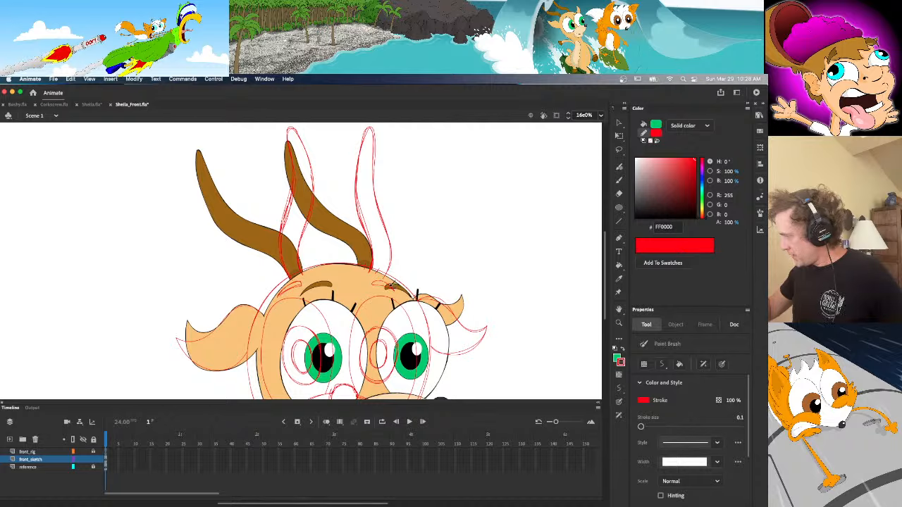
{"action": "key", "text": "super+z"}
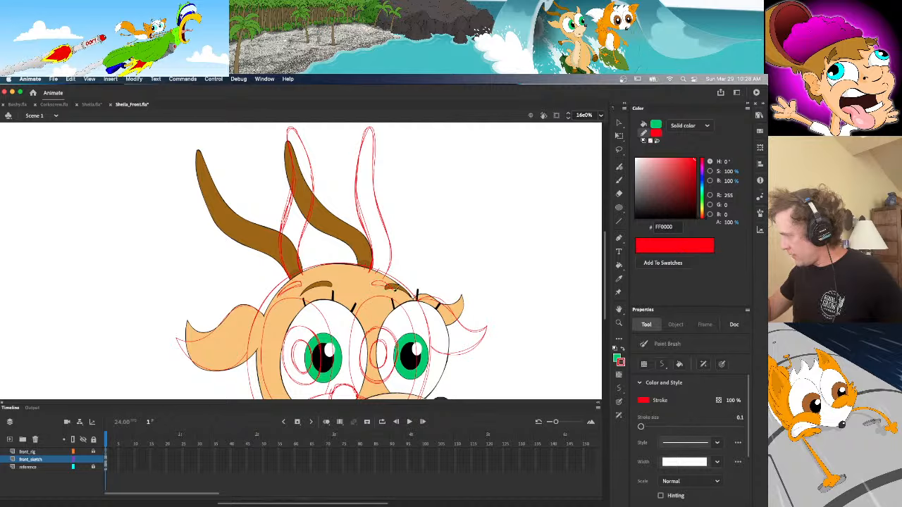
{"action": "left_click_drag", "start_coordinate": [374, 283], "coordinate": [392, 288]}
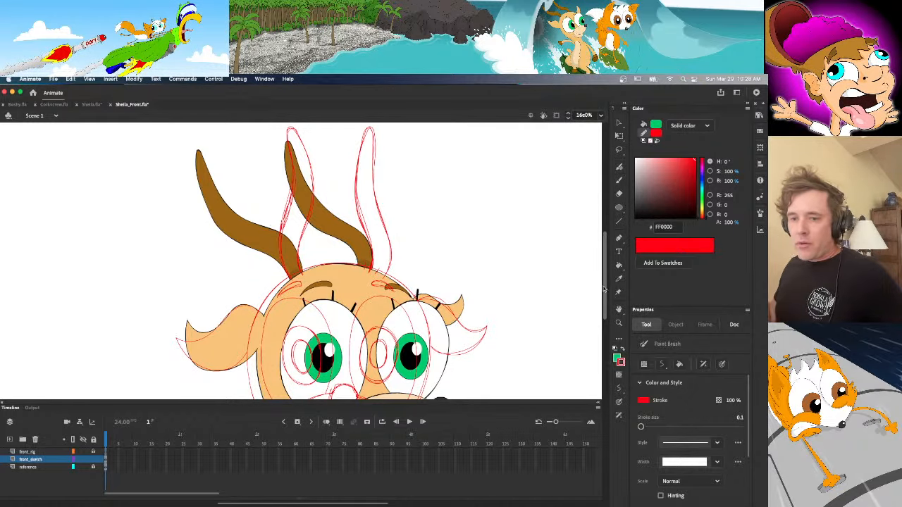
Sketch the right-hand neck line with thin red strokes from the jaw down to the top of the chest
{"action": "left_click_drag", "start_coordinate": [604, 287], "coordinate": [599, 354]}
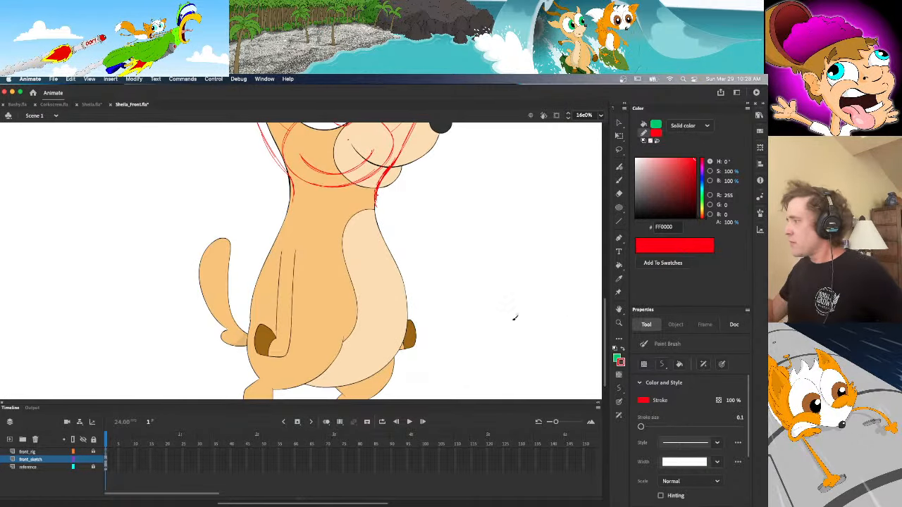
{"action": "left_click_drag", "start_coordinate": [378, 190], "coordinate": [379, 214]}
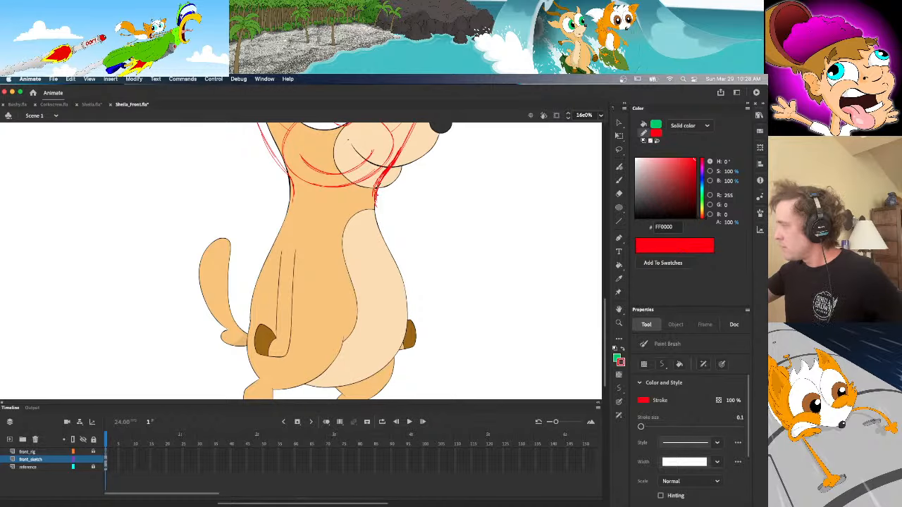
{"action": "left_click_drag", "start_coordinate": [382, 176], "coordinate": [375, 207]}
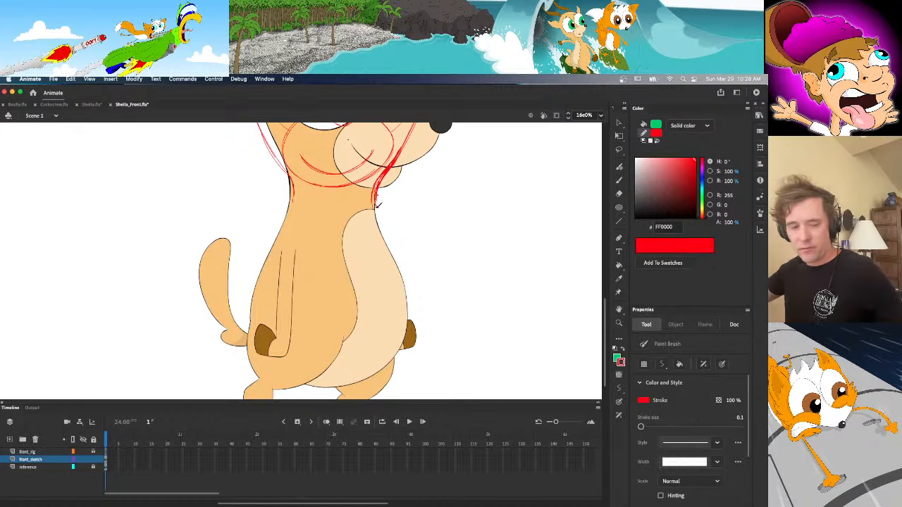
Delete the excess outer red strokes along the right-hand side of the neck
{"action": "key", "text": "e"}
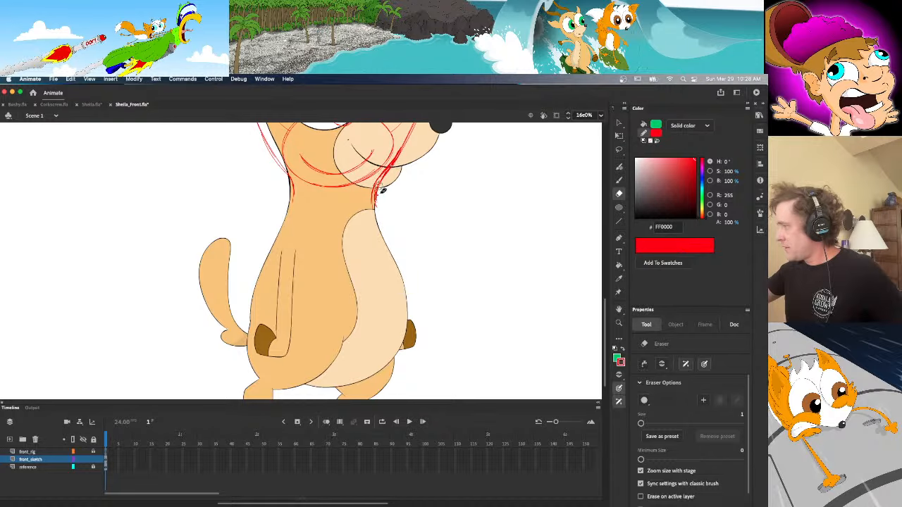
{"action": "key", "text": "v"}
{"action": "left_click", "coordinate": [379, 196]}
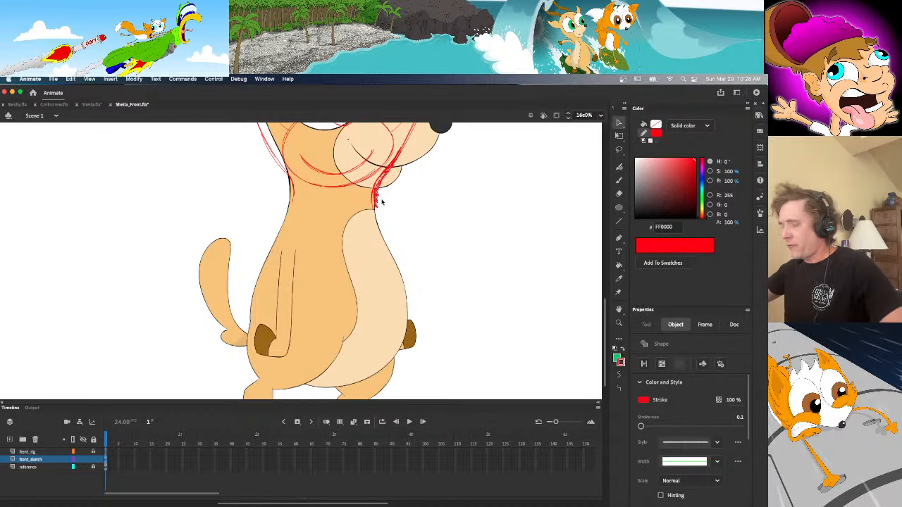
{"action": "key", "text": "Delete"}
{"action": "left_click", "coordinate": [383, 196]}
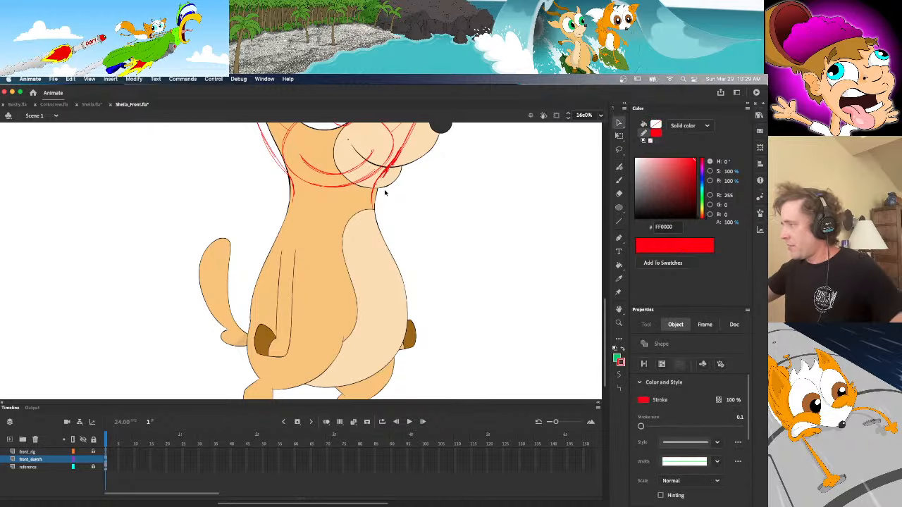
{"action": "key", "text": "Delete"}
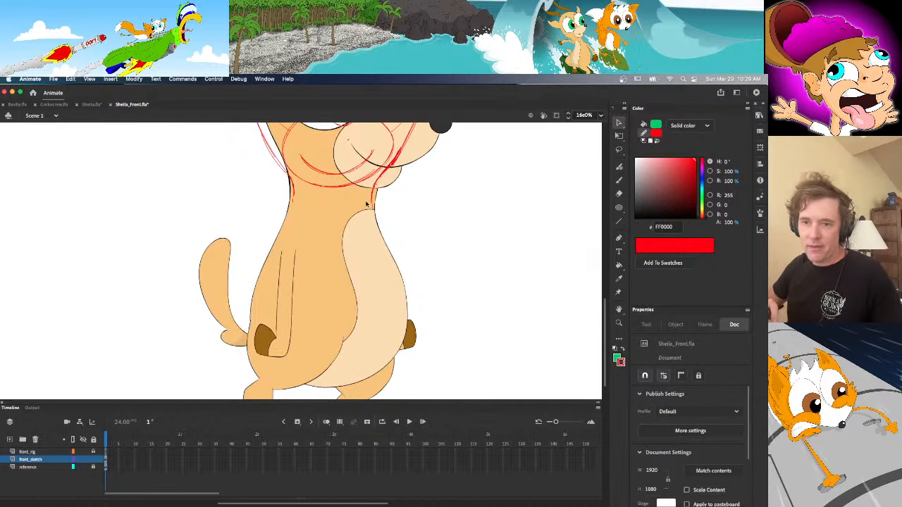
Resketch both neck sides with inward-curving red strokes and delete the surplus stroke segments on the right-hand side
{"action": "key", "text": "y"}
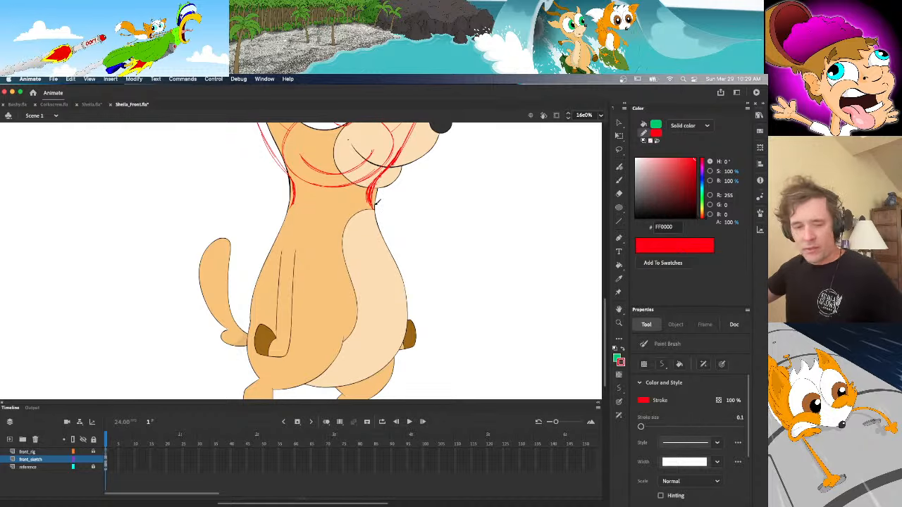
{"action": "key", "text": "e"}
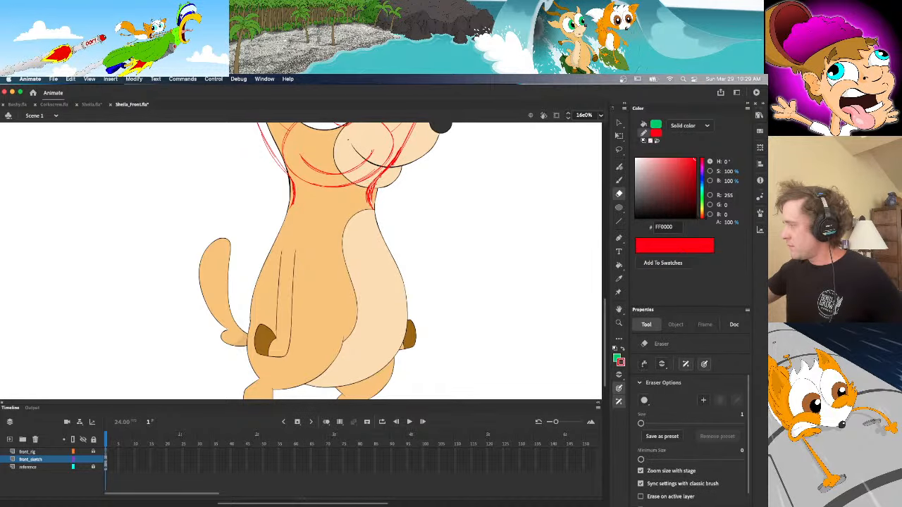
{"action": "key", "text": "v"}
{"action": "left_click", "coordinate": [374, 198]}
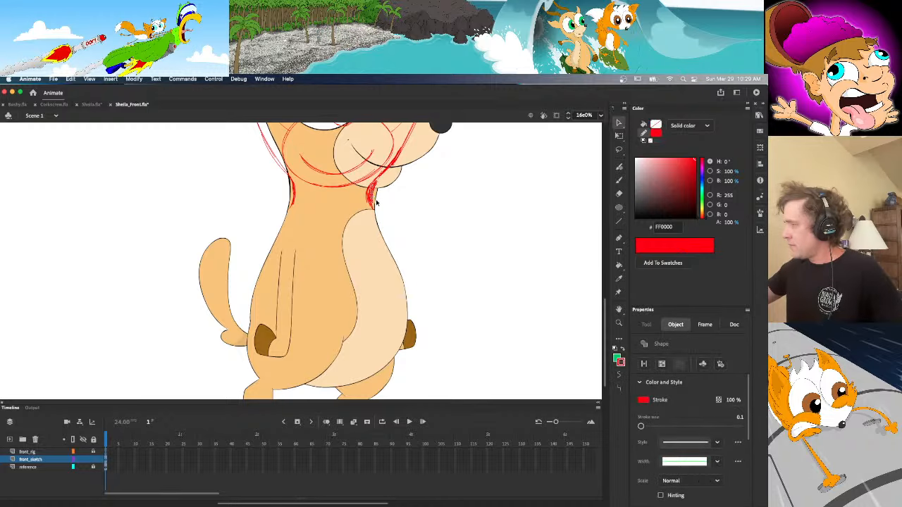
{"action": "key", "text": "Delete"}
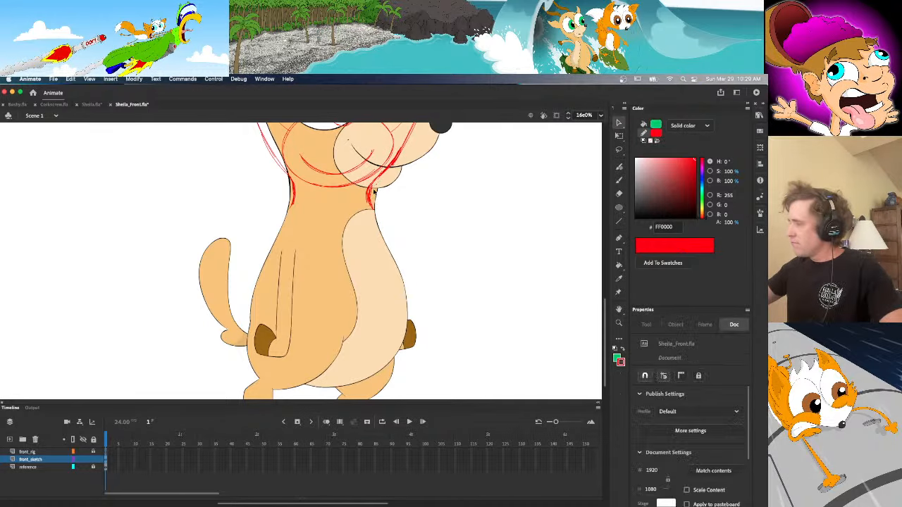
{"action": "left_click", "coordinate": [373, 197]}
{"action": "key", "text": "Delete"}
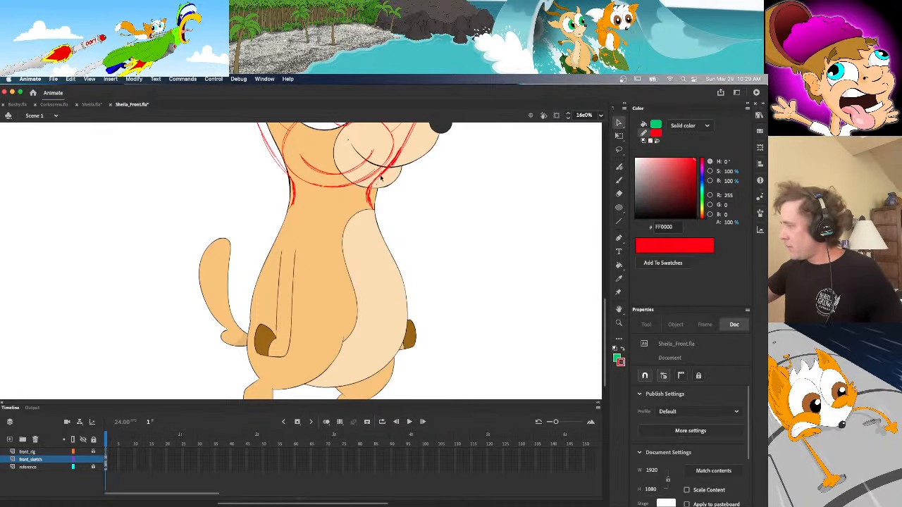
Extend the left-hand neck line with a thin red Paint Brush stroke down toward the shoulder
{"action": "key", "text": "b"}
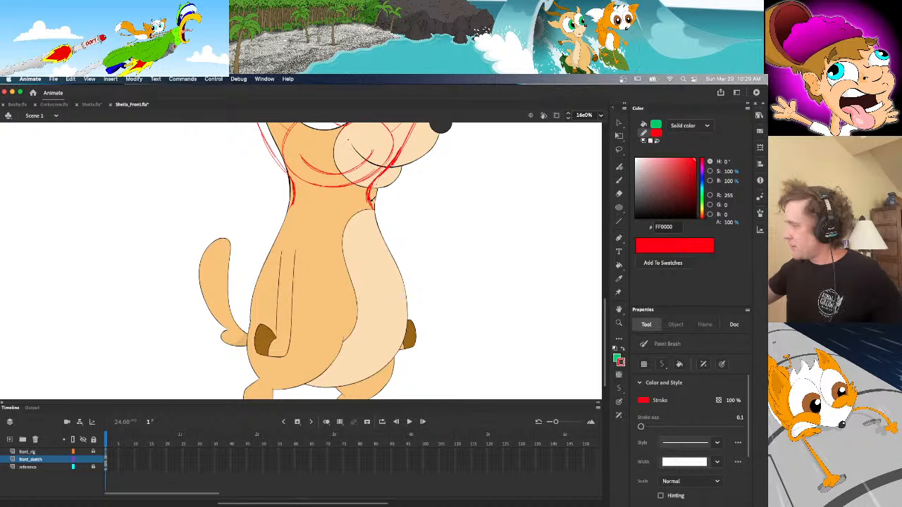
{"action": "left_click_drag", "start_coordinate": [296, 200], "coordinate": [289, 212]}
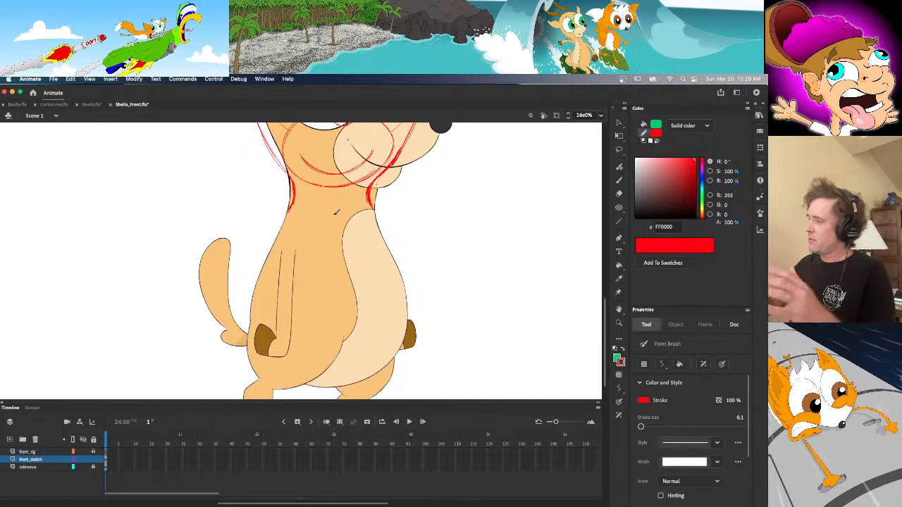
Sketch the pear-shaped torso outline in red below the neck, tracing over the reference character's body
{"action": "mouse_move", "coordinate": [290, 205]}
{"action": "left_mouse_down"}
{"action": "mouse_move", "coordinate": [250, 307]}
{"action": "mouse_move", "coordinate": [264, 360]}
{"action": "mouse_move", "coordinate": [284, 376]}
{"action": "mouse_move", "coordinate": [319, 388]}
{"action": "mouse_move", "coordinate": [358, 382]}
{"action": "mouse_move", "coordinate": [404, 341]}
{"action": "mouse_move", "coordinate": [409, 306]}
{"action": "mouse_move", "coordinate": [378, 213]}
{"action": "mouse_move", "coordinate": [407, 292]}
{"action": "mouse_move", "coordinate": [402, 361]}
{"action": "mouse_move", "coordinate": [351, 387]}
{"action": "mouse_move", "coordinate": [318, 386]}
{"action": "mouse_move", "coordinate": [266, 355]}
{"action": "mouse_move", "coordinate": [250, 295]}
{"action": "mouse_move", "coordinate": [293, 204]}
{"action": "mouse_move", "coordinate": [255, 278]}
{"action": "mouse_move", "coordinate": [251, 321]}
{"action": "mouse_move", "coordinate": [262, 348]}
{"action": "mouse_move", "coordinate": [299, 383]}
{"action": "mouse_move", "coordinate": [346, 385]}
{"action": "mouse_move", "coordinate": [392, 360]}
{"action": "mouse_move", "coordinate": [404, 335]}
{"action": "mouse_move", "coordinate": [389, 239]}
{"action": "left_mouse_up"}
{"action": "left_click", "coordinate": [601, 115]}
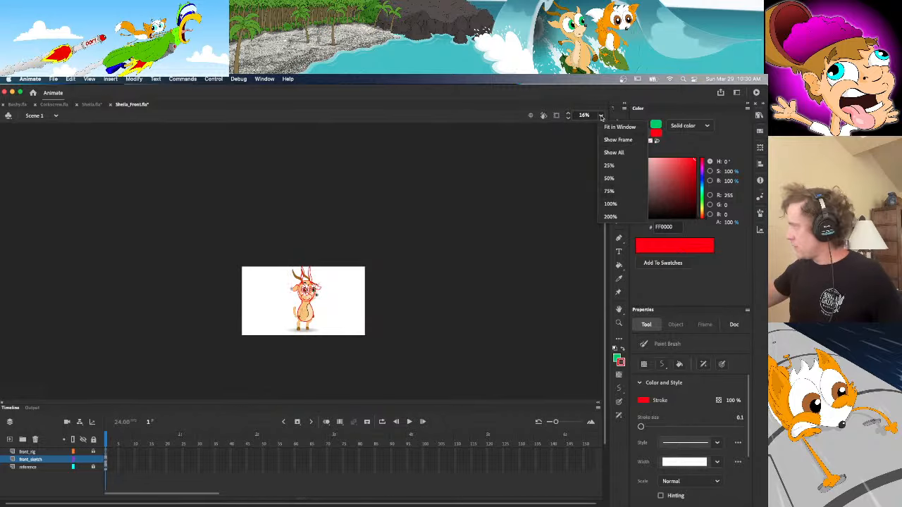
{"action": "left_click", "coordinate": [610, 203]}
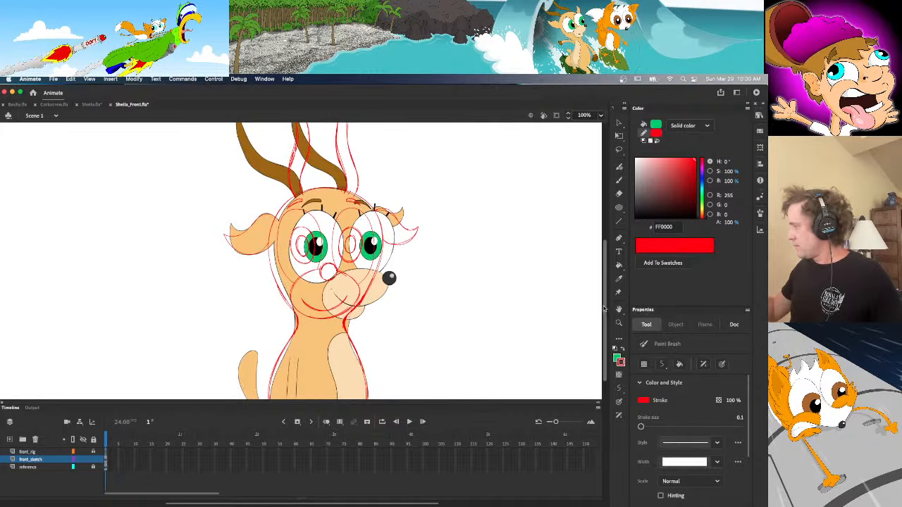
Hide the reference layer to examine the red sketch alone, show it again, and compare both from the antlers to the feet
{"action": "scroll", "coordinate": [599, 310], "scroll_direction": "down", "scroll_amount": 5}
{"action": "left_click", "coordinate": [84, 467]}
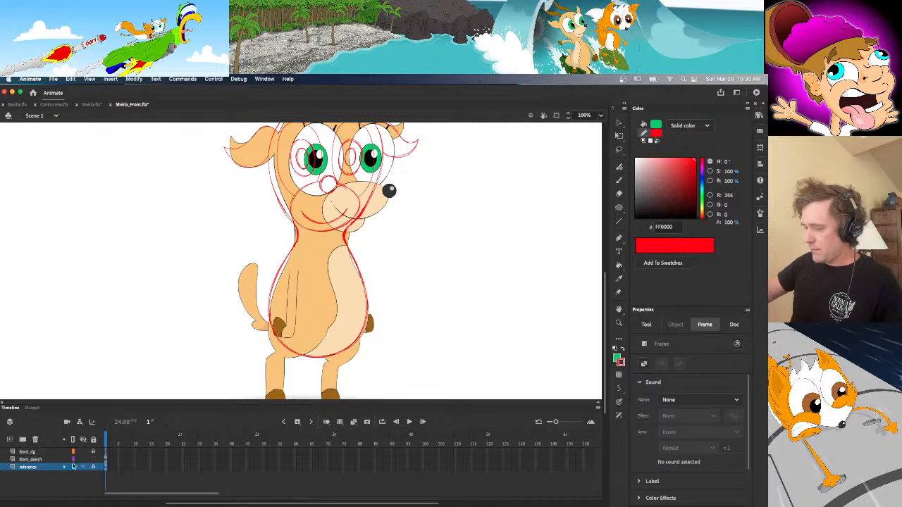
{"action": "left_click", "coordinate": [73, 467]}
{"action": "left_click", "coordinate": [75, 468]}
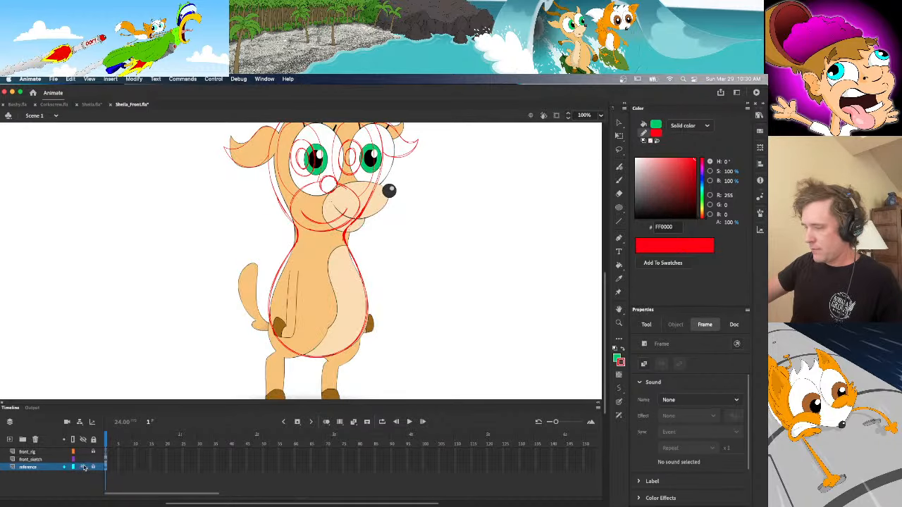
{"action": "left_click", "coordinate": [83, 467]}
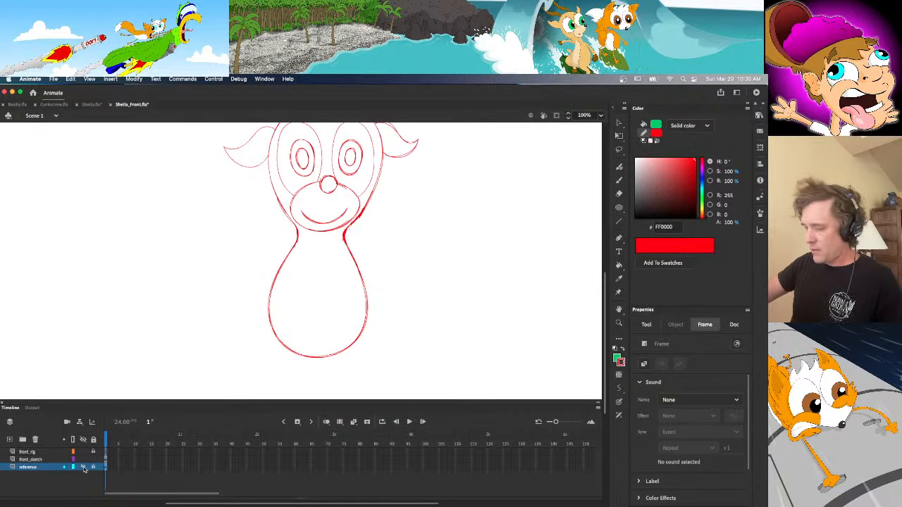
{"action": "left_click", "coordinate": [83, 467]}
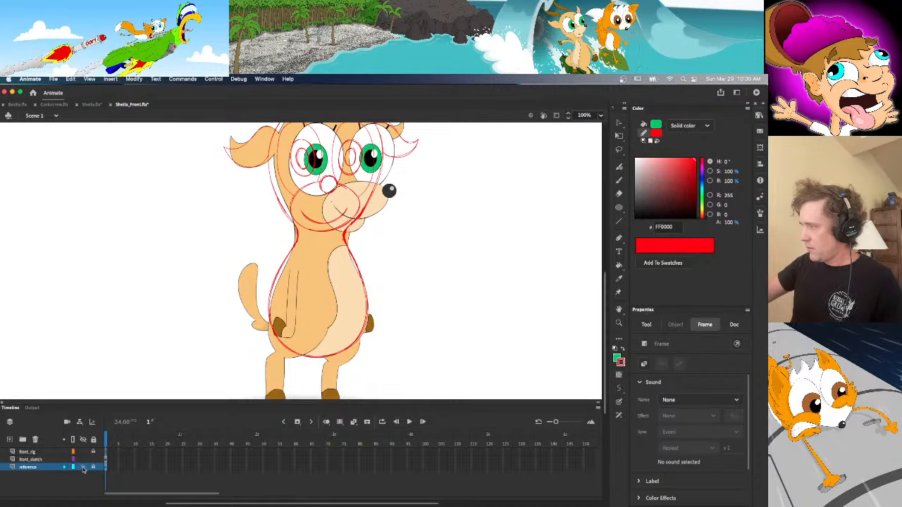
{"action": "scroll", "coordinate": [605, 302], "scroll_direction": "up", "scroll_amount": 3}
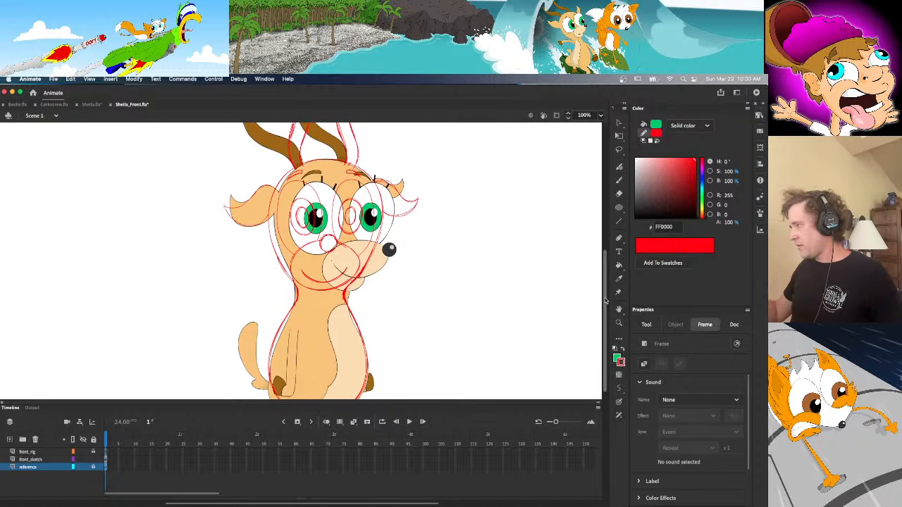
{"action": "left_click_drag", "start_coordinate": [605, 301], "coordinate": [601, 271]}
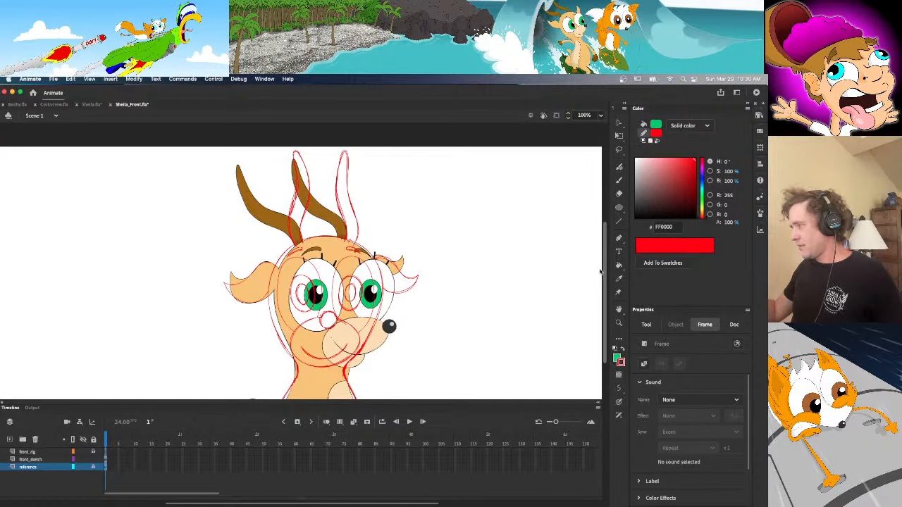
{"action": "left_click_drag", "start_coordinate": [601, 272], "coordinate": [588, 342]}
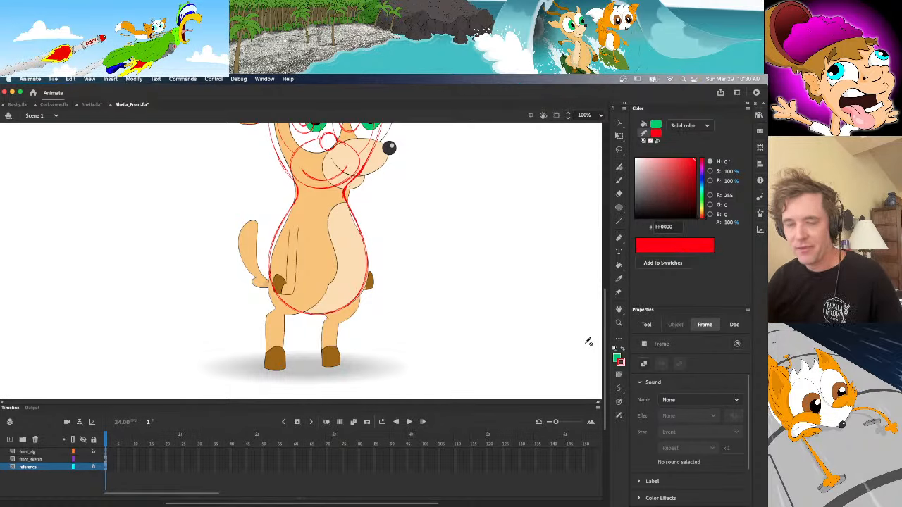
{"action": "left_click", "coordinate": [367, 299]}
{"action": "left_click", "coordinate": [424, 312]}
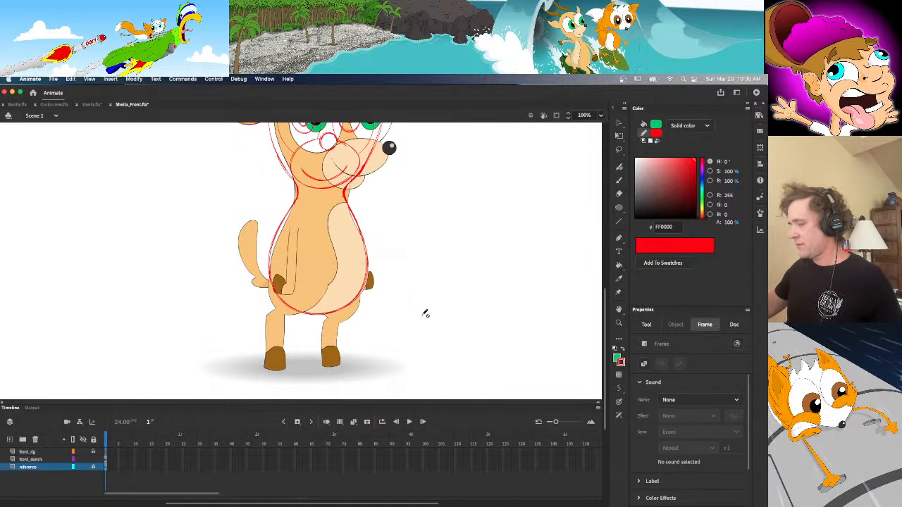
Make front_sketch the active layer for Paint Brush drawing, set the stage magnification to 150%, and collapse the timeline
{"action": "left_click", "coordinate": [106, 459]}
{"action": "key", "text": "v"}
{"action": "left_click", "coordinate": [462, 291]}
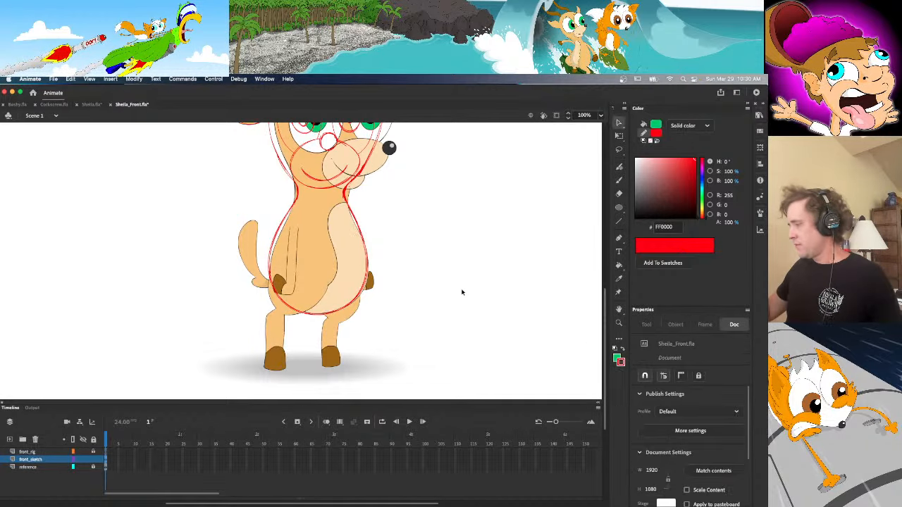
{"action": "left_click", "coordinate": [601, 116]}
{"action": "left_click", "coordinate": [619, 216]}
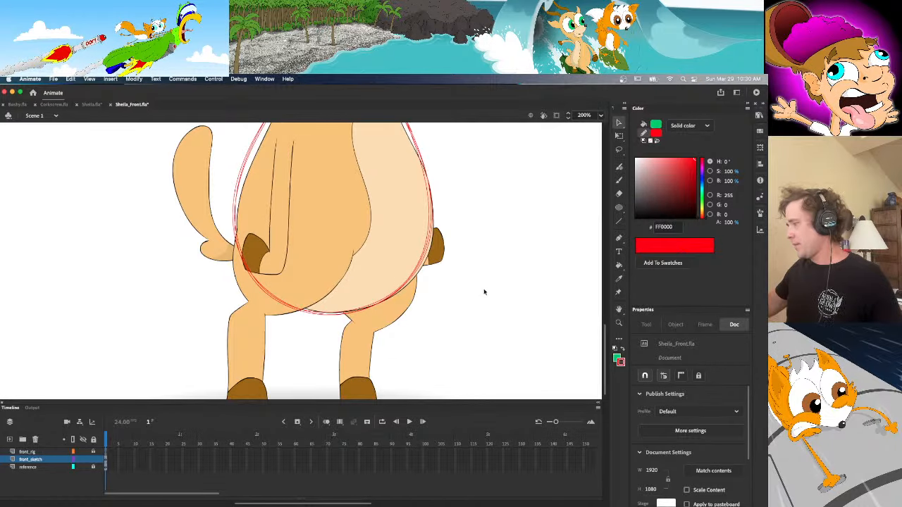
{"action": "key", "text": "b"}
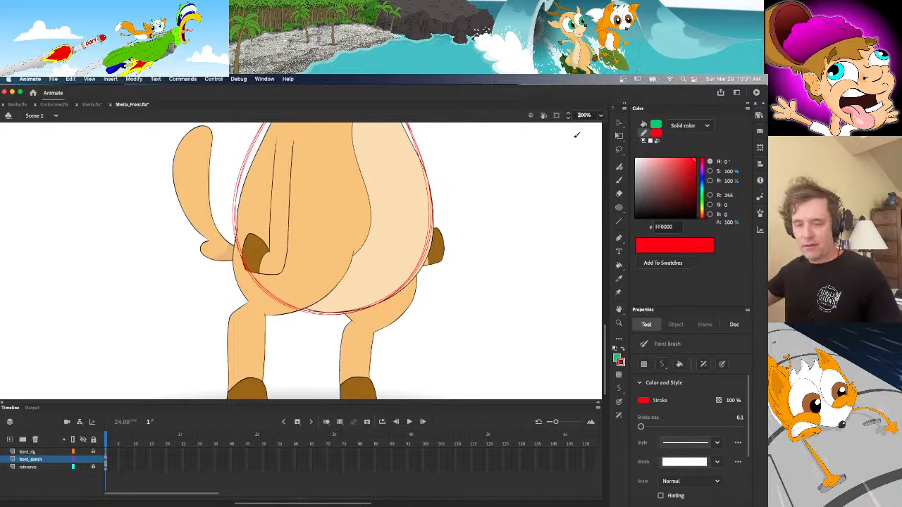
{"action": "double_click", "coordinate": [582, 115]}
{"action": "type", "text": "150"}
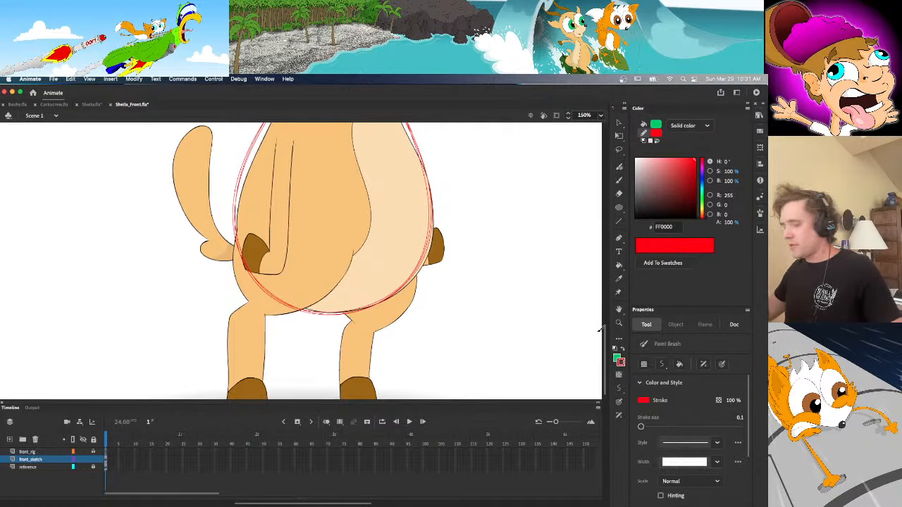
{"action": "key", "text": "Return"}
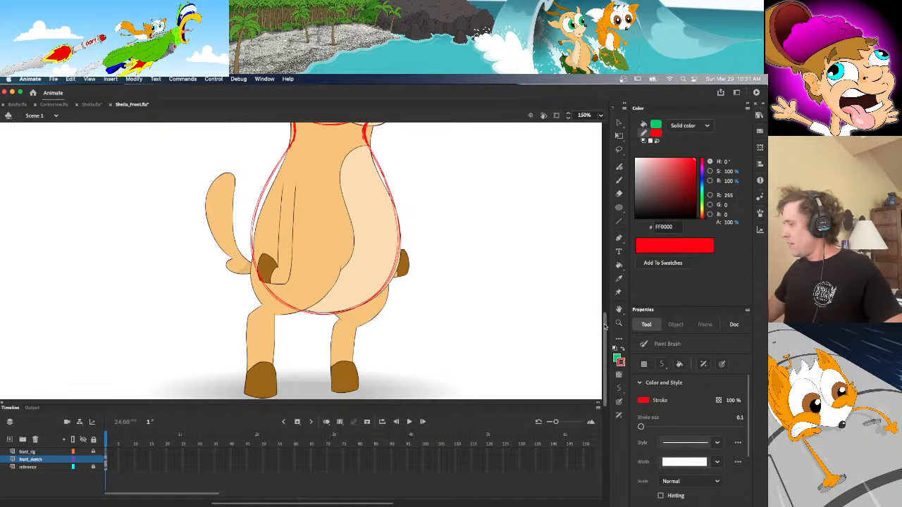
{"action": "scroll", "coordinate": [542, 336], "scroll_direction": "up", "scroll_amount": 3}
{"action": "left_click", "coordinate": [599, 402]}
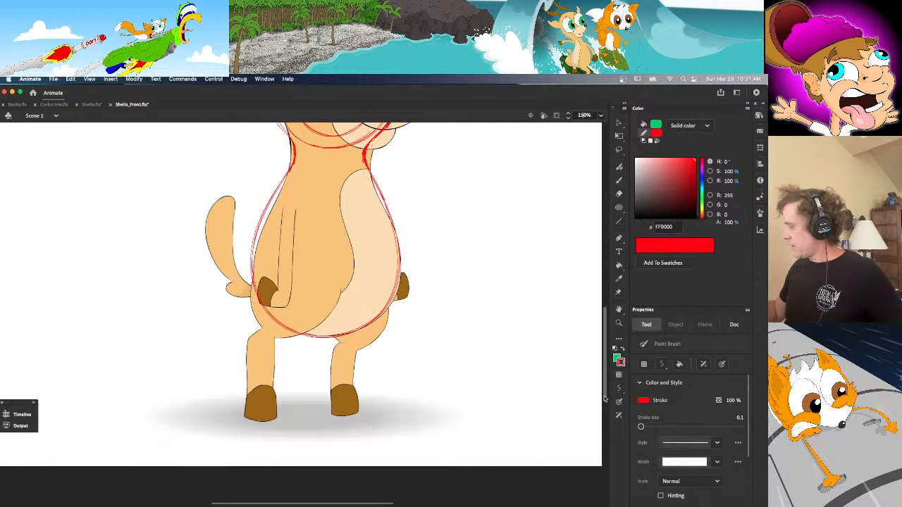
{"action": "left_click_drag", "start_coordinate": [605, 397], "coordinate": [603, 385]}
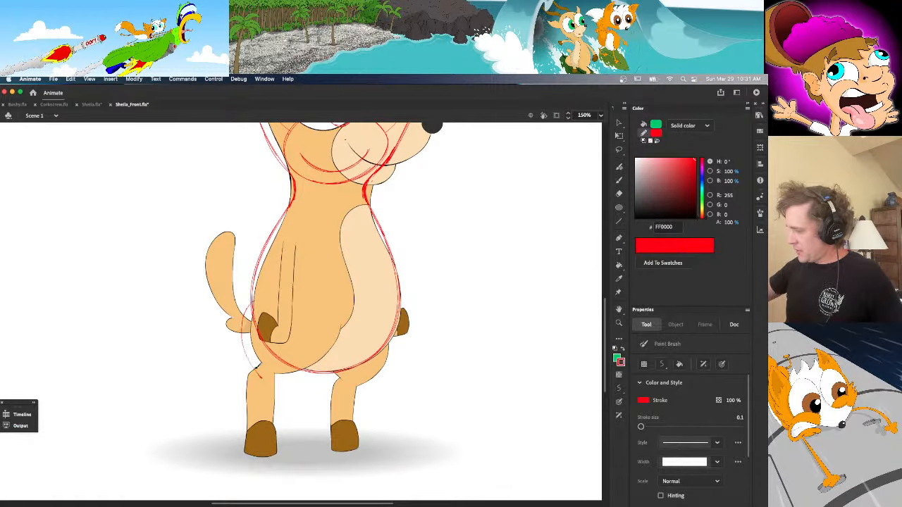
{"action": "mouse_move", "coordinate": [256, 300]}
{"action": "left_mouse_down"}
{"action": "mouse_move", "coordinate": [241, 329]}
{"action": "mouse_move", "coordinate": [255, 376]}
{"action": "left_mouse_up"}
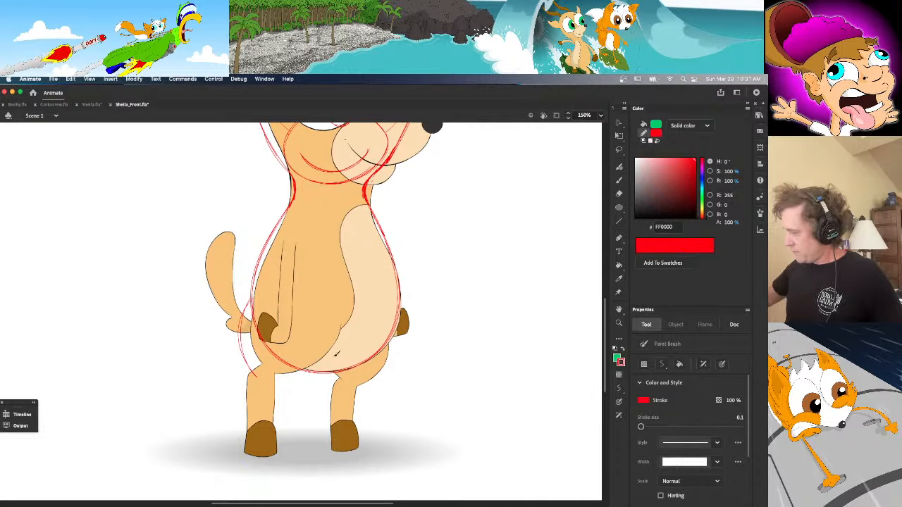
{"action": "key", "text": "super+z"}
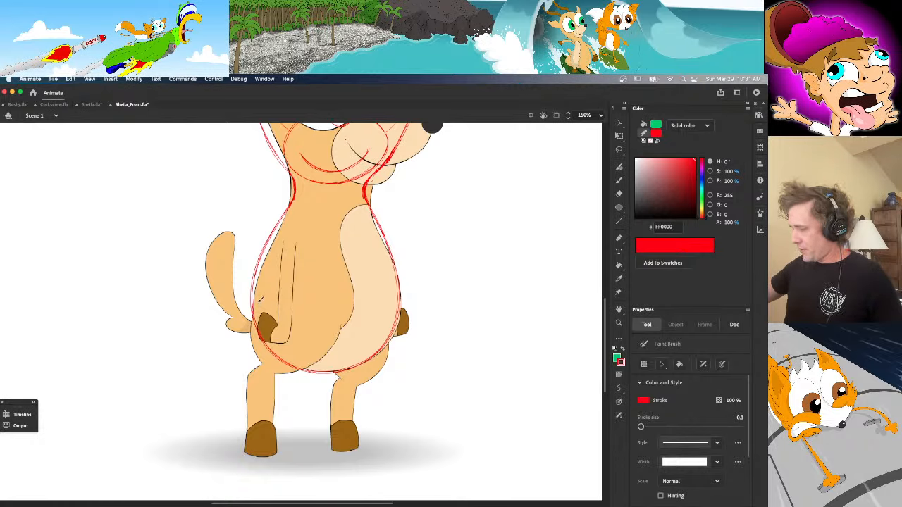
{"action": "mouse_move", "coordinate": [255, 304]}
{"action": "left_mouse_down"}
{"action": "mouse_move", "coordinate": [245, 326]}
{"action": "mouse_move", "coordinate": [269, 374]}
{"action": "left_mouse_up"}
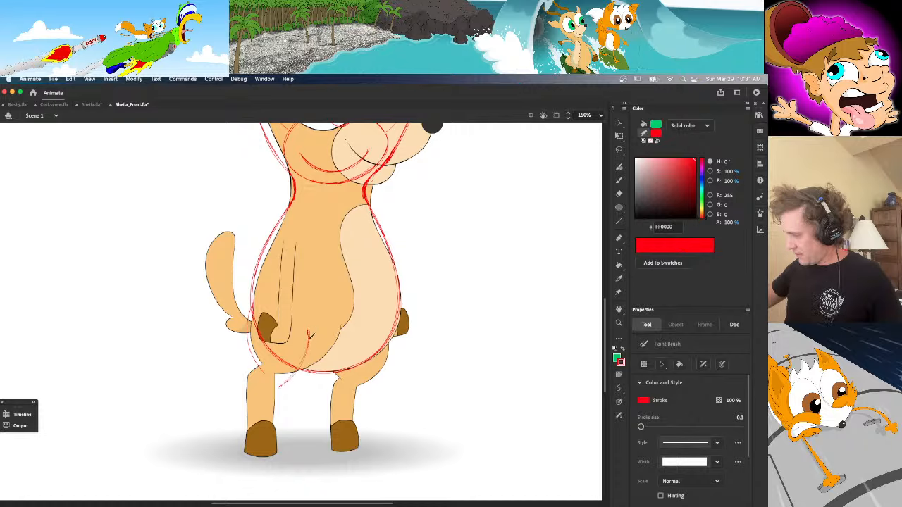
{"action": "mouse_move", "coordinate": [309, 331]}
{"action": "left_mouse_down"}
{"action": "mouse_move", "coordinate": [280, 386]}
{"action": "mouse_move", "coordinate": [308, 329]}
{"action": "mouse_move", "coordinate": [296, 373]}
{"action": "mouse_move", "coordinate": [280, 384]}
{"action": "left_mouse_up"}
{"action": "key", "text": "super+z"}
{"action": "key", "text": "super+z"}
{"action": "key", "text": "super+z"}
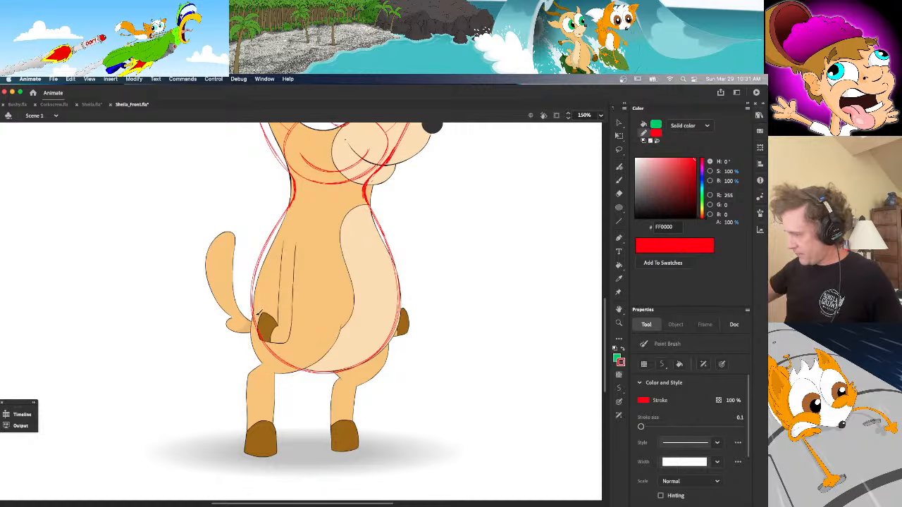
{"action": "mouse_move", "coordinate": [255, 302]}
{"action": "left_mouse_down"}
{"action": "mouse_move", "coordinate": [253, 367]}
{"action": "mouse_move", "coordinate": [267, 378]}
{"action": "mouse_move", "coordinate": [245, 335]}
{"action": "mouse_move", "coordinate": [255, 303]}
{"action": "mouse_move", "coordinate": [245, 339]}
{"action": "mouse_move", "coordinate": [259, 375]}
{"action": "left_mouse_up"}
{"action": "key", "text": "super+z"}
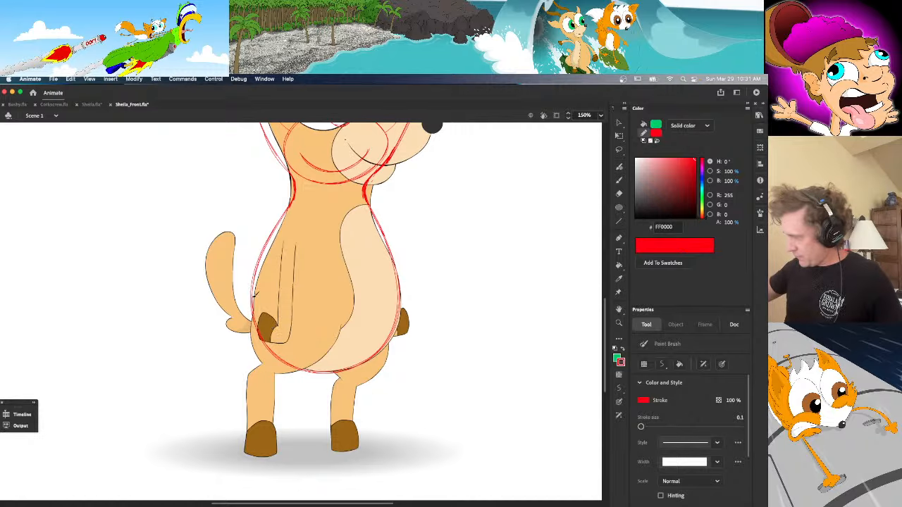
{"action": "mouse_move", "coordinate": [253, 309]}
{"action": "left_mouse_down"}
{"action": "mouse_move", "coordinate": [243, 328]}
{"action": "mouse_move", "coordinate": [247, 360]}
{"action": "mouse_move", "coordinate": [260, 373]}
{"action": "mouse_move", "coordinate": [242, 342]}
{"action": "mouse_move", "coordinate": [255, 302]}
{"action": "mouse_move", "coordinate": [244, 338]}
{"action": "mouse_move", "coordinate": [266, 374]}
{"action": "mouse_move", "coordinate": [248, 359]}
{"action": "mouse_move", "coordinate": [245, 326]}
{"action": "mouse_move", "coordinate": [255, 304]}
{"action": "mouse_move", "coordinate": [243, 342]}
{"action": "mouse_move", "coordinate": [249, 363]}
{"action": "mouse_move", "coordinate": [266, 375]}
{"action": "left_mouse_up"}
{"action": "key", "text": "super+z"}
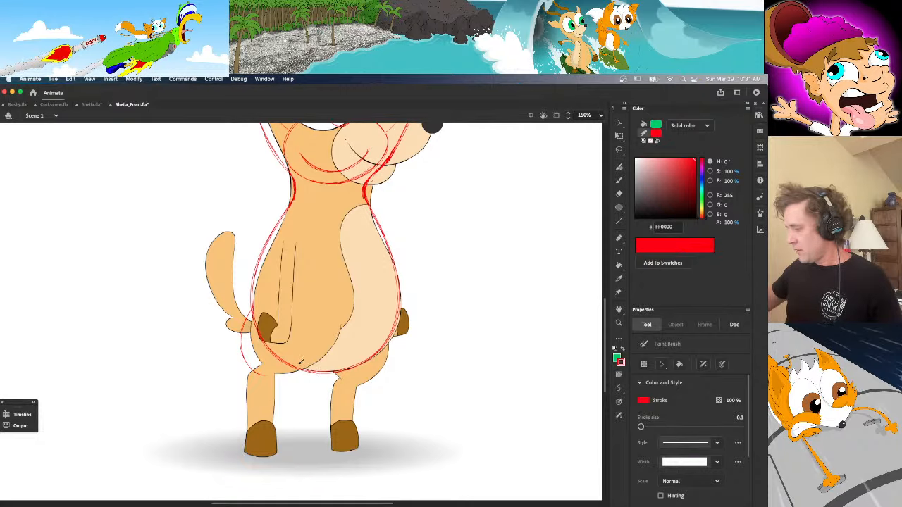
{"action": "key", "text": "super+z"}
Sketch the tail-side hip curve bulging out from the lower torso and a straight leg line descending from its end
{"action": "mouse_move", "coordinate": [255, 307]}
{"action": "left_mouse_down"}
{"action": "mouse_move", "coordinate": [256, 364]}
{"action": "mouse_move", "coordinate": [280, 377]}
{"action": "left_mouse_up"}
{"action": "mouse_move", "coordinate": [255, 304]}
{"action": "left_mouse_down"}
{"action": "mouse_move", "coordinate": [251, 361]}
{"action": "mouse_move", "coordinate": [279, 376]}
{"action": "left_mouse_up"}
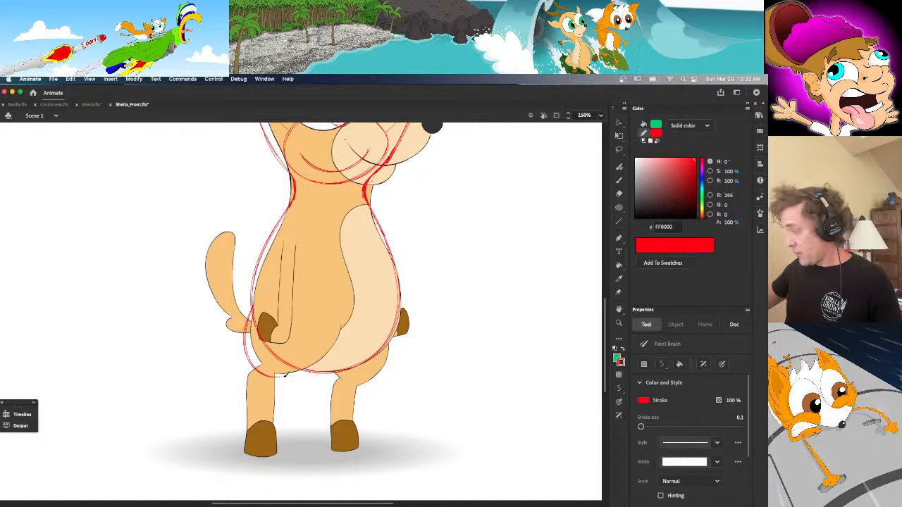
{"action": "left_click_drag", "start_coordinate": [280, 375], "coordinate": [282, 411]}
{"action": "key", "text": "super+z"}
{"action": "mouse_move", "coordinate": [278, 376]}
{"action": "left_mouse_down"}
{"action": "mouse_move", "coordinate": [281, 420]}
{"action": "mouse_move", "coordinate": [280, 407]}
{"action": "left_mouse_up"}
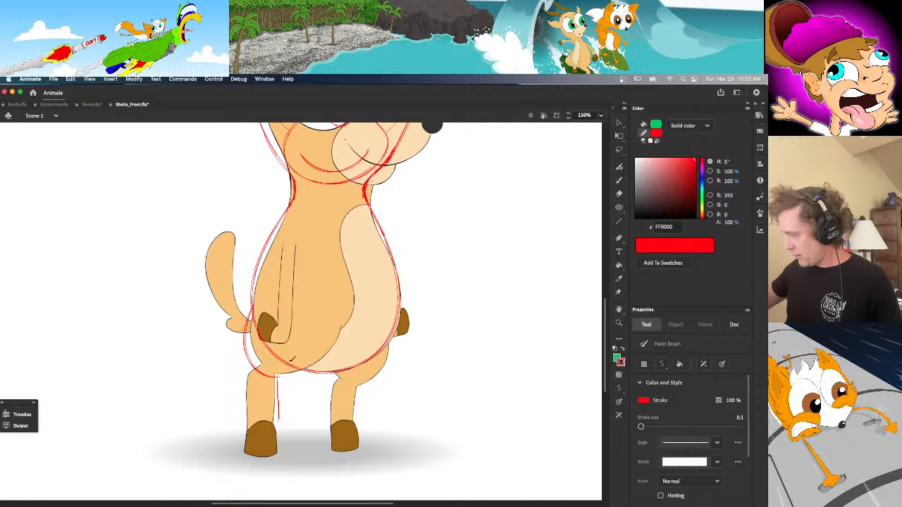
Sketch the leg's inner line down from the belly and an upright oval hoof at the base of the leg
{"action": "mouse_move", "coordinate": [300, 374]}
{"action": "left_mouse_down"}
{"action": "mouse_move", "coordinate": [300, 451]}
{"action": "mouse_move", "coordinate": [275, 451]}
{"action": "mouse_move", "coordinate": [280, 422]}
{"action": "mouse_move", "coordinate": [301, 424]}
{"action": "mouse_move", "coordinate": [282, 418]}
{"action": "mouse_move", "coordinate": [284, 458]}
{"action": "left_mouse_up"}
{"action": "key", "text": "super+z"}
{"action": "key", "text": "super+z"}
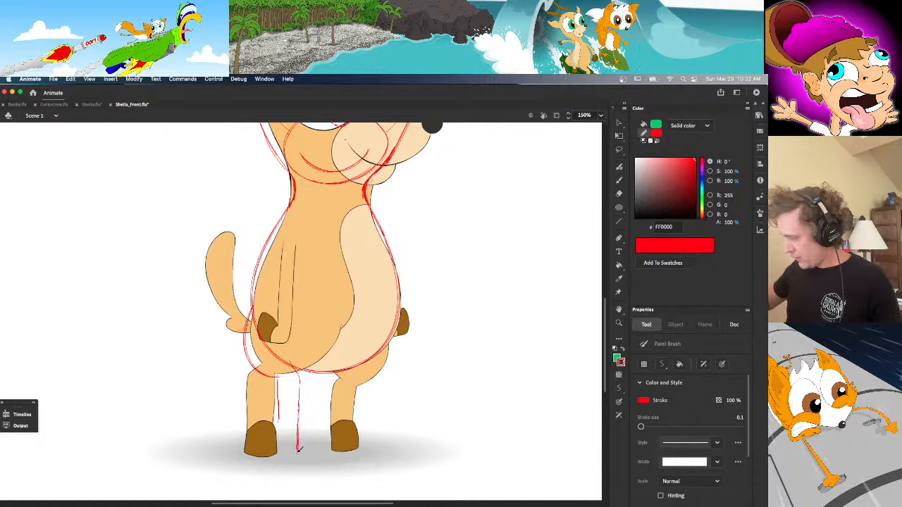
{"action": "mouse_move", "coordinate": [298, 449]}
{"action": "left_mouse_down"}
{"action": "mouse_move", "coordinate": [284, 458]}
{"action": "mouse_move", "coordinate": [273, 448]}
{"action": "mouse_move", "coordinate": [279, 419]}
{"action": "mouse_move", "coordinate": [298, 424]}
{"action": "mouse_move", "coordinate": [282, 419]}
{"action": "mouse_move", "coordinate": [273, 444]}
{"action": "mouse_move", "coordinate": [288, 459]}
{"action": "mouse_move", "coordinate": [298, 448]}
{"action": "left_mouse_up"}
{"action": "key", "text": "super+z"}
{"action": "mouse_move", "coordinate": [298, 448]}
{"action": "left_mouse_down"}
{"action": "mouse_move", "coordinate": [297, 423]}
{"action": "mouse_move", "coordinate": [281, 419]}
{"action": "mouse_move", "coordinate": [272, 441]}
{"action": "mouse_move", "coordinate": [288, 461]}
{"action": "mouse_move", "coordinate": [302, 441]}
{"action": "mouse_move", "coordinate": [300, 419]}
{"action": "mouse_move", "coordinate": [283, 413]}
{"action": "mouse_move", "coordinate": [276, 432]}
{"action": "mouse_move", "coordinate": [274, 448]}
{"action": "mouse_move", "coordinate": [297, 460]}
{"action": "mouse_move", "coordinate": [301, 422]}
{"action": "left_mouse_up"}
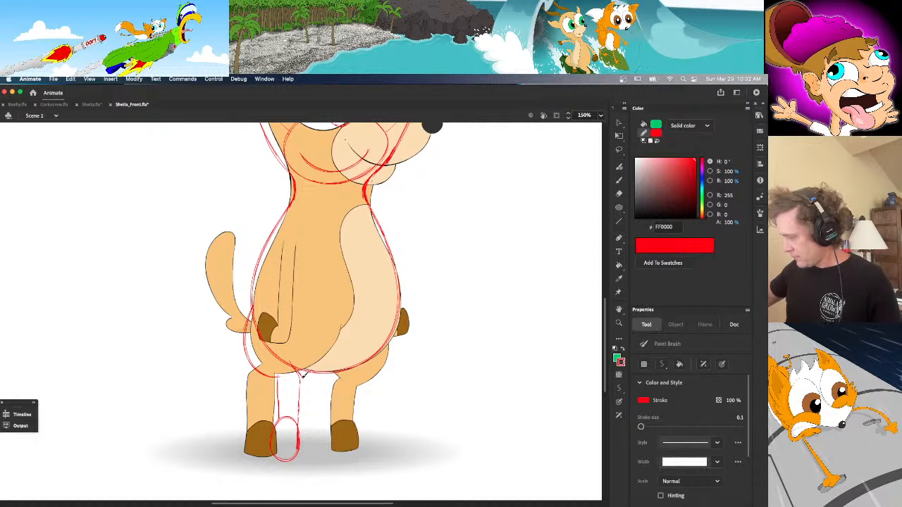
{"action": "left_click_drag", "start_coordinate": [300, 376], "coordinate": [300, 412]}
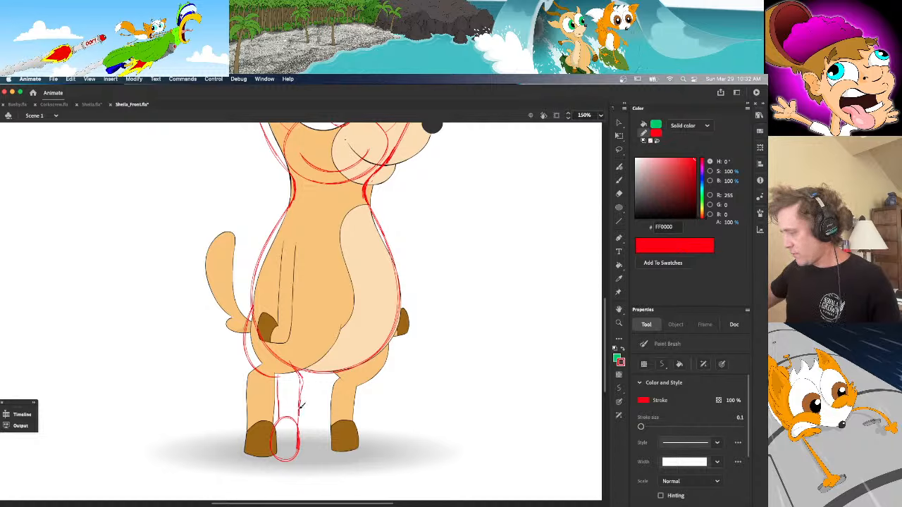
{"action": "key", "text": "r"}
{"action": "key", "text": "e"}
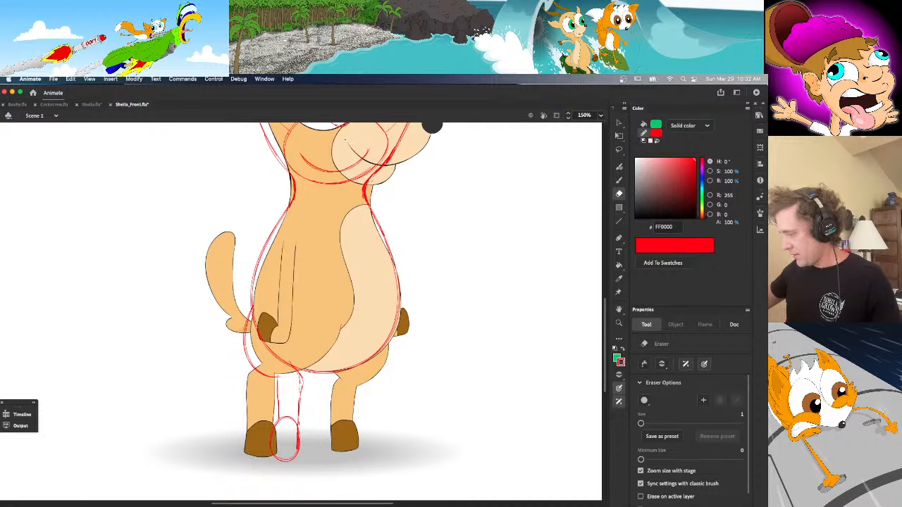
{"action": "key", "text": "v"}
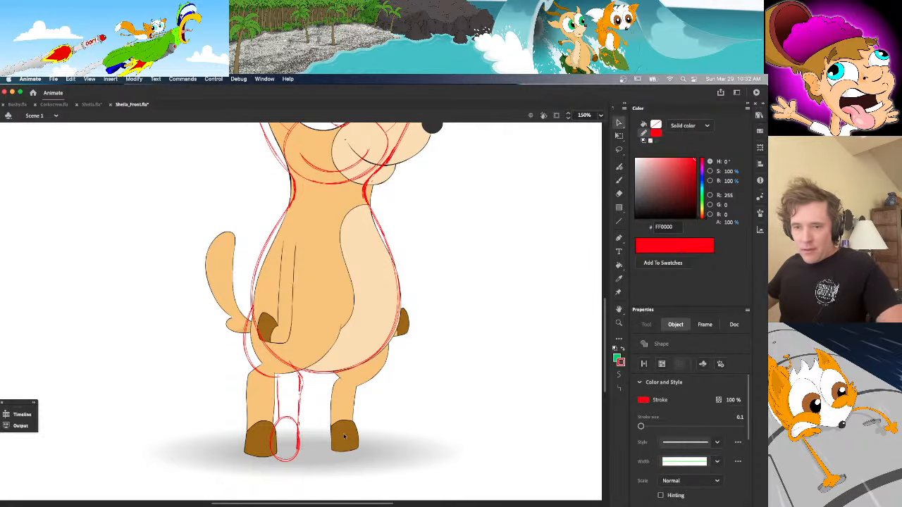
{"action": "key", "text": "Escape"}
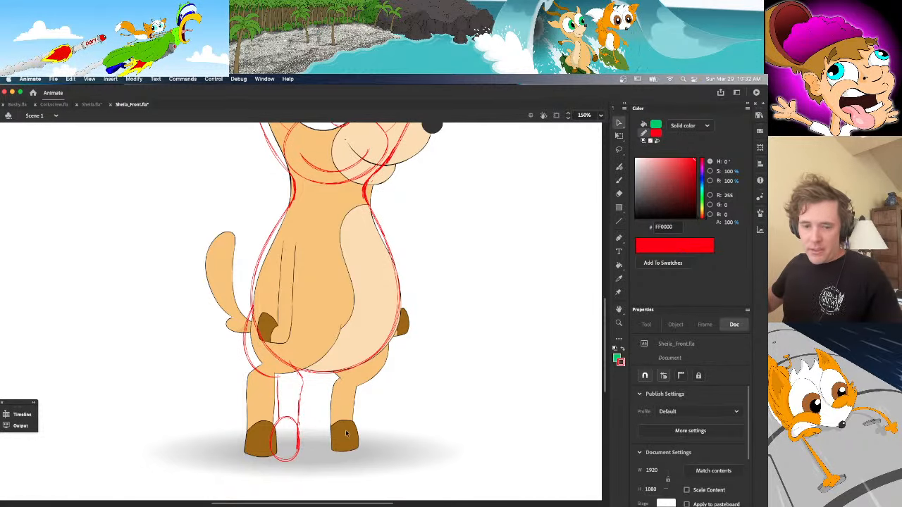
{"action": "key", "text": "y"}
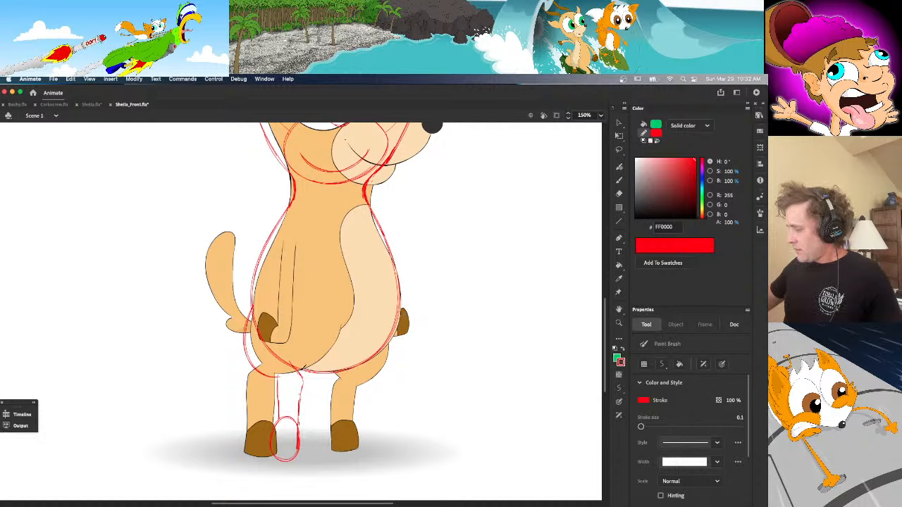
{"action": "key", "text": "v"}
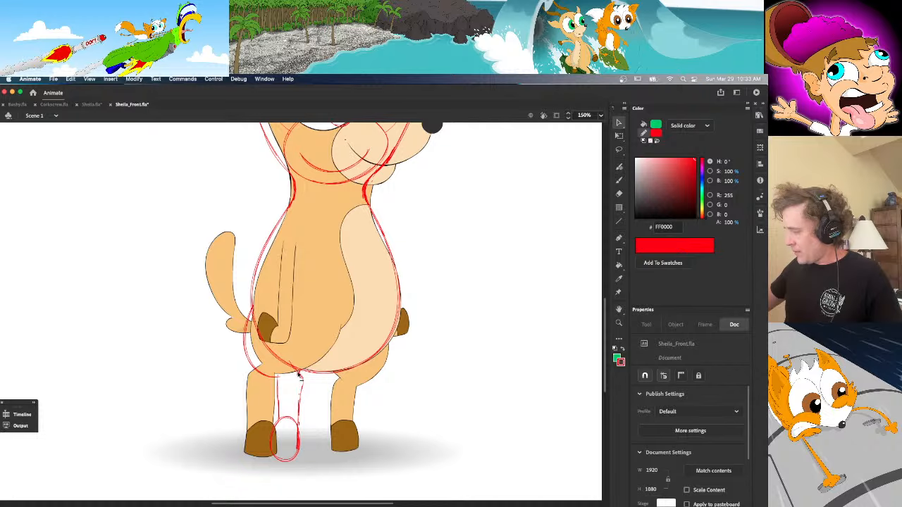
{"action": "key", "text": "e"}
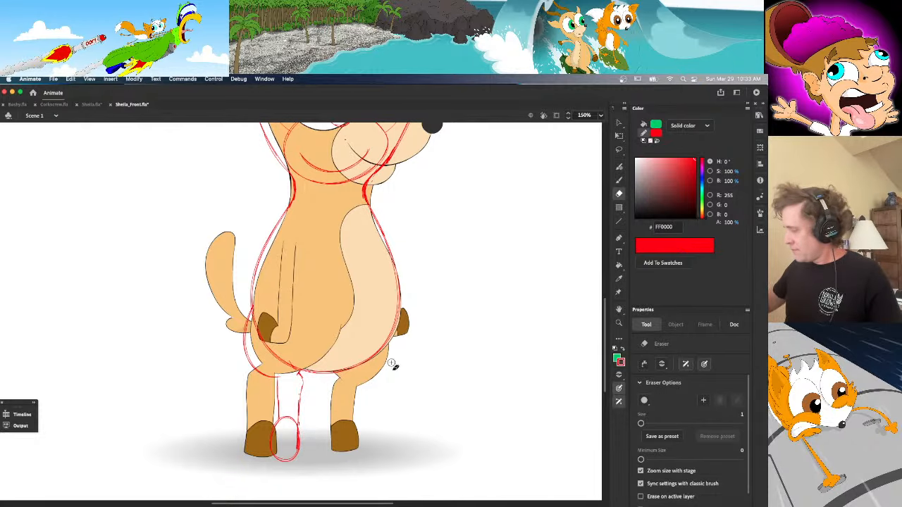
{"action": "key", "text": "h"}
{"action": "key", "text": "b"}
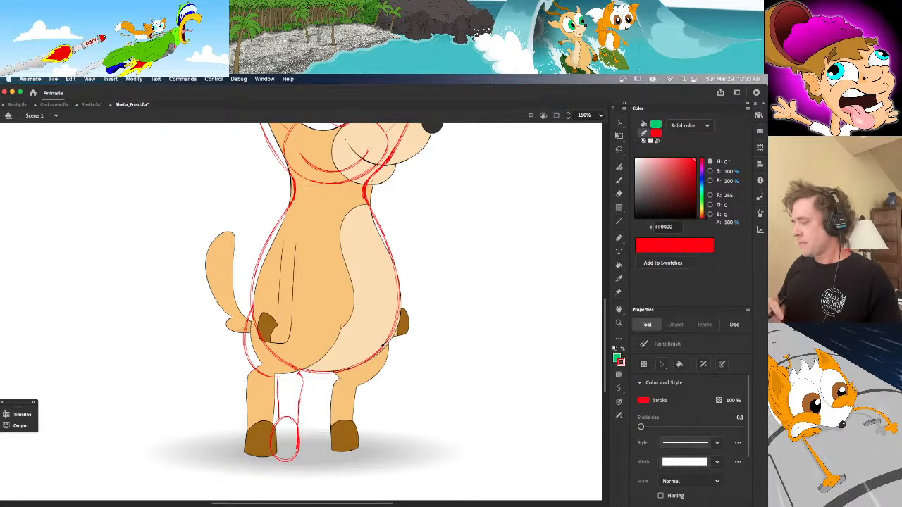
Reopen the timeline, hide the front_sketch layer, and view the whole reference character at 50% magnification
{"action": "scroll", "coordinate": [590, 331], "scroll_direction": "up", "scroll_amount": 5}
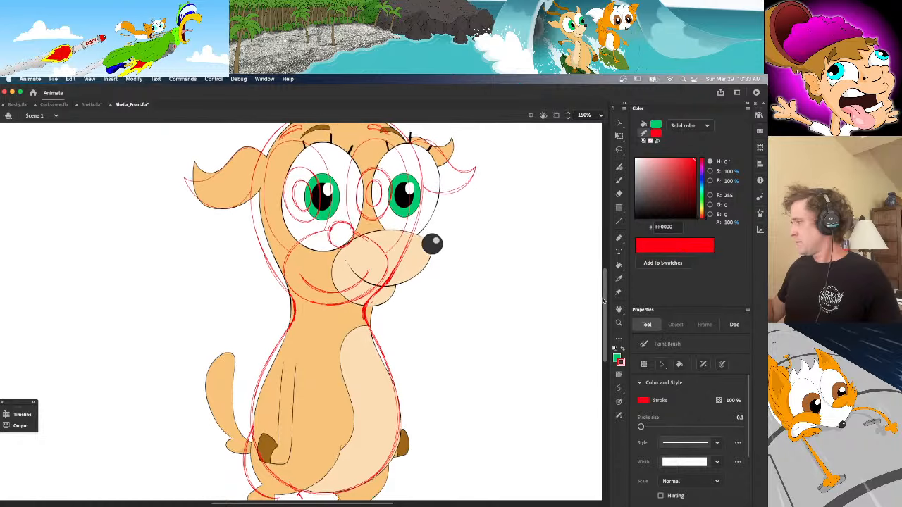
{"action": "scroll", "coordinate": [595, 332], "scroll_direction": "down", "scroll_amount": 3}
{"action": "scroll", "coordinate": [595, 332], "scroll_direction": "down", "scroll_amount": 2}
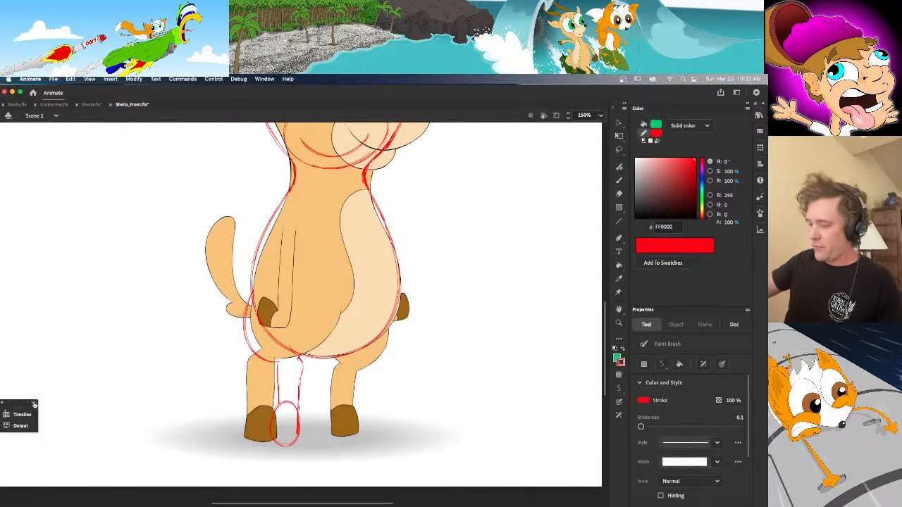
{"action": "left_click", "coordinate": [22, 415]}
{"action": "left_click", "coordinate": [84, 460]}
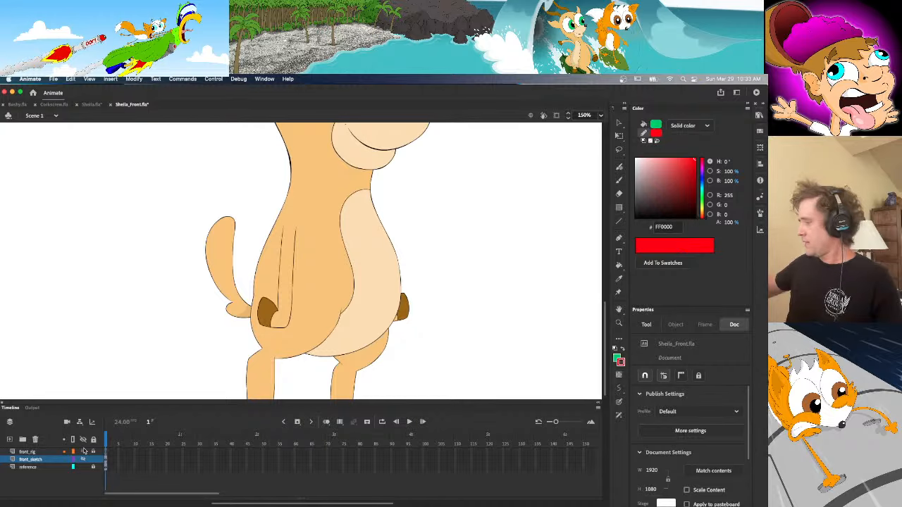
{"action": "left_click", "coordinate": [601, 115]}
{"action": "left_click", "coordinate": [614, 198]}
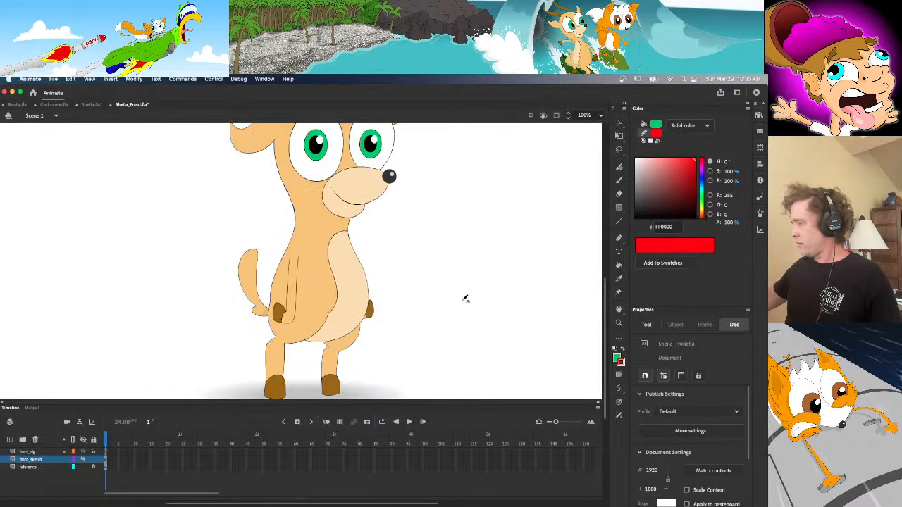
{"action": "left_click", "coordinate": [601, 115]}
{"action": "left_click", "coordinate": [613, 187]}
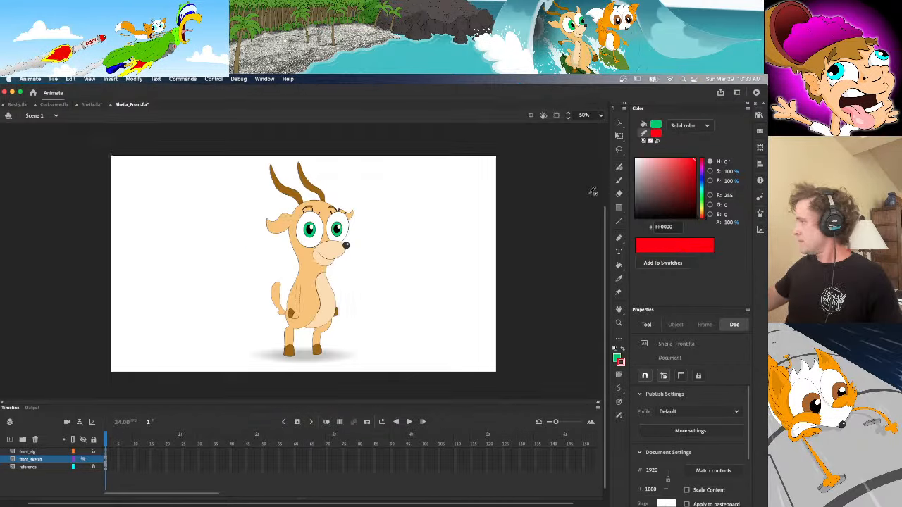
Alternate the visibility of the front_sketch and reference layers to compare the full red sketch with the artwork
{"action": "left_click", "coordinate": [83, 459]}
{"action": "left_click", "coordinate": [83, 467]}
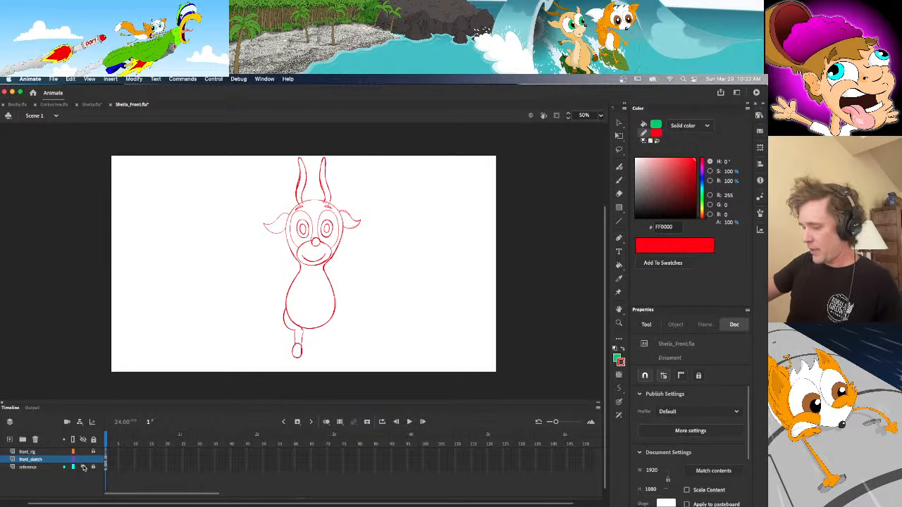
{"action": "left_click", "coordinate": [83, 467]}
{"action": "left_click", "coordinate": [84, 459]}
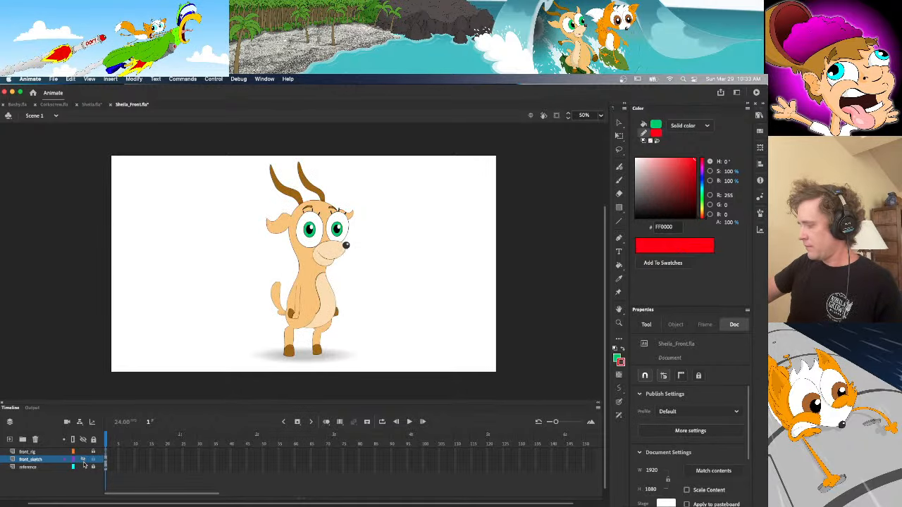
{"action": "left_click", "coordinate": [84, 460]}
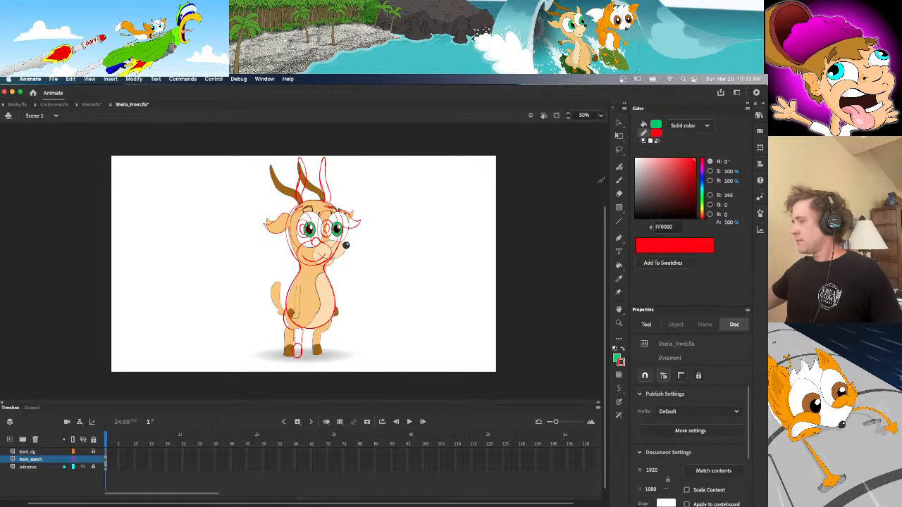
{"action": "left_click", "coordinate": [83, 467]}
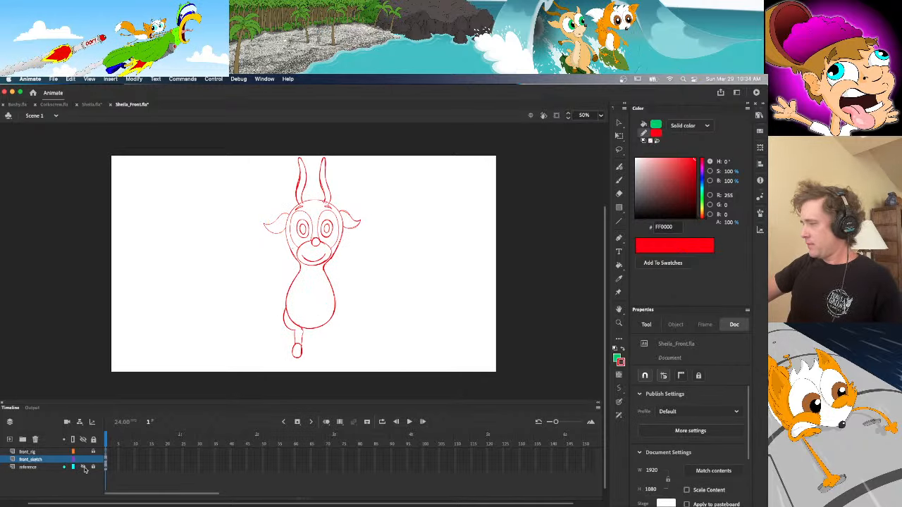
{"action": "left_click", "coordinate": [83, 467]}
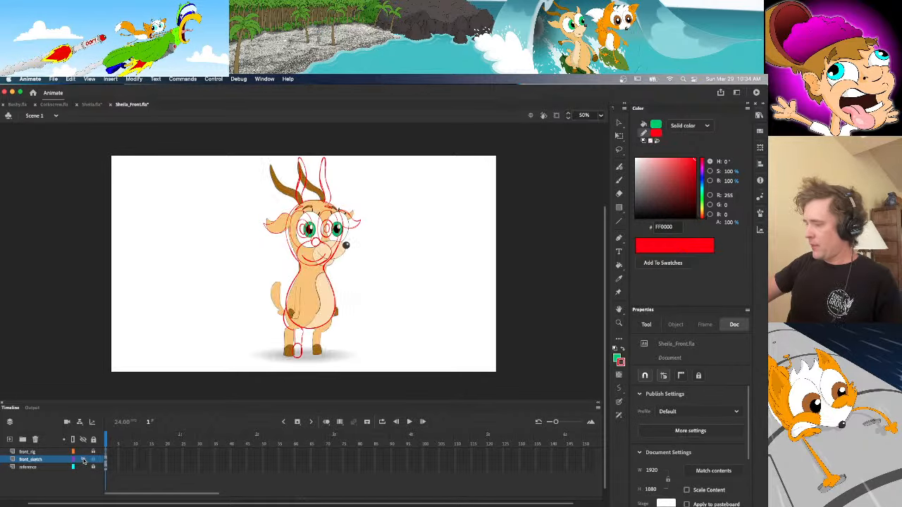
{"action": "left_click", "coordinate": [83, 460]}
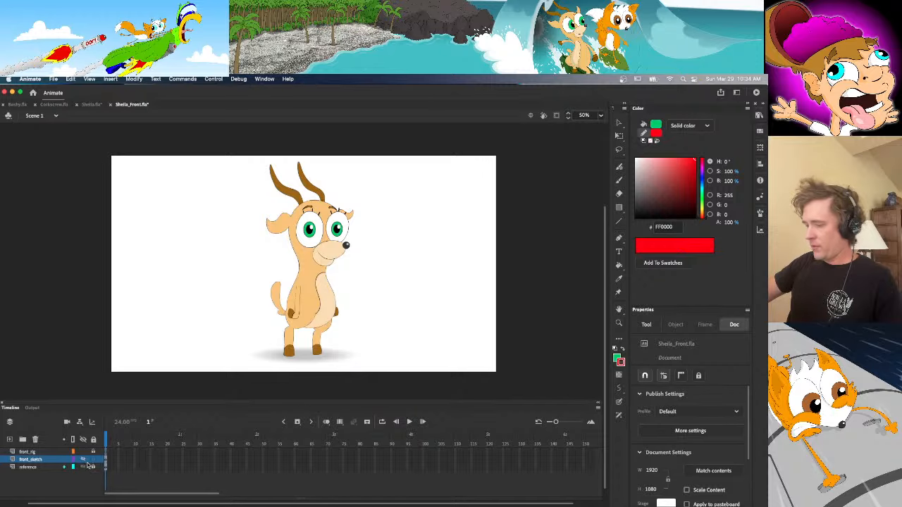
{"action": "left_click", "coordinate": [83, 459]}
{"action": "left_click", "coordinate": [83, 467]}
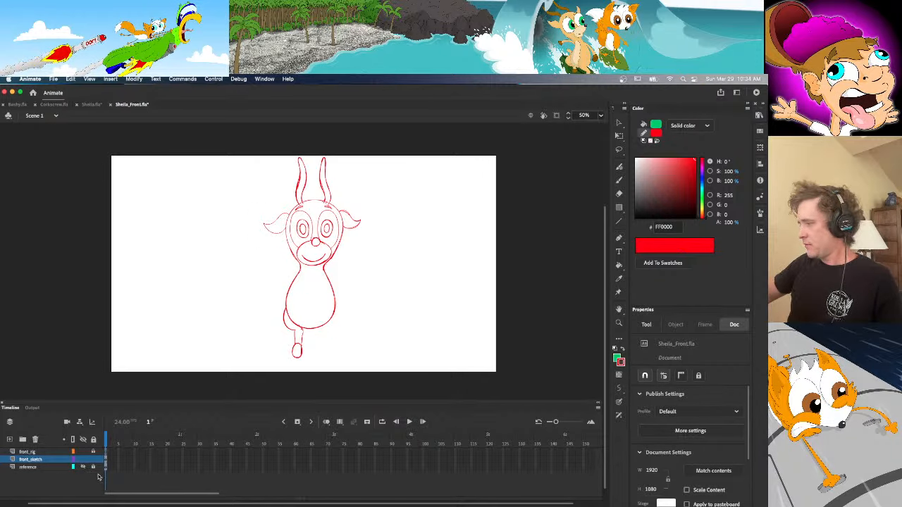
Set the stage magnification to 100% and examine the torso and leg with the reference layer hidden and shown again
{"action": "left_click", "coordinate": [600, 116]}
{"action": "left_click", "coordinate": [617, 213]}
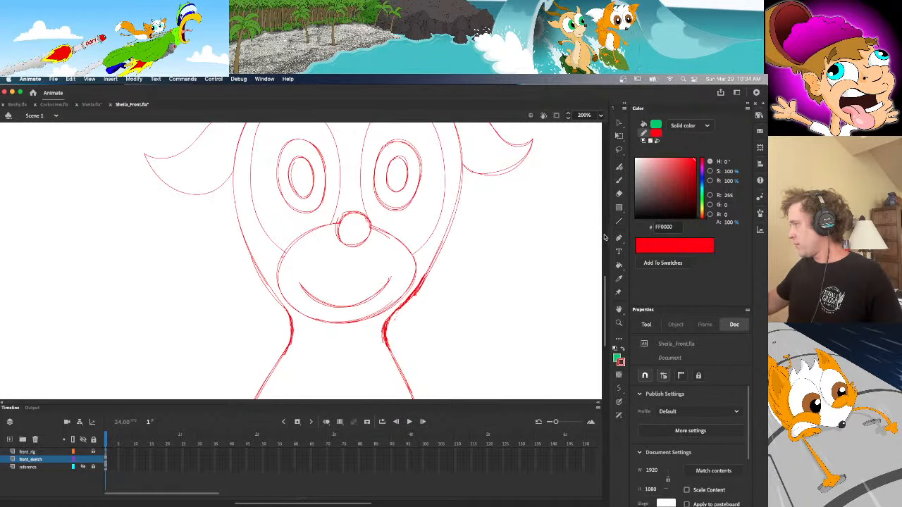
{"action": "left_click", "coordinate": [600, 116]}
{"action": "left_click", "coordinate": [617, 205]}
{"action": "left_click_drag", "start_coordinate": [607, 275], "coordinate": [606, 323]}
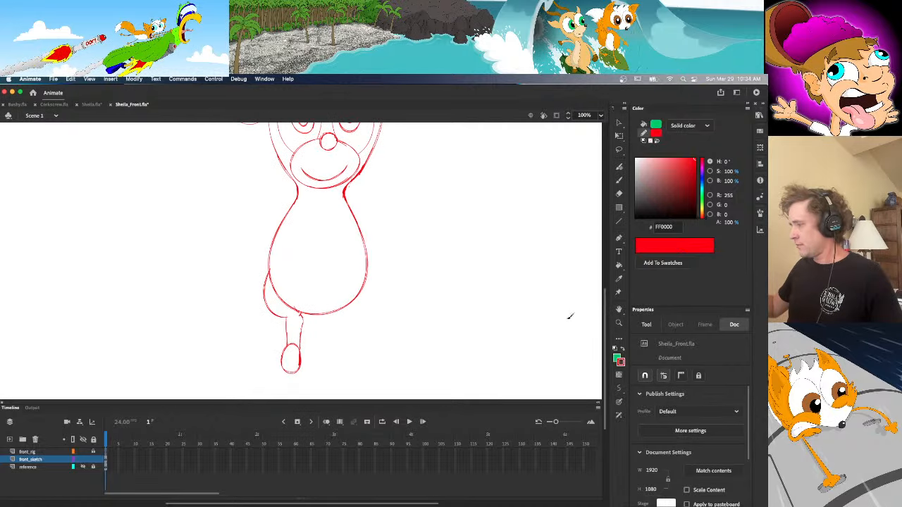
{"action": "left_click", "coordinate": [83, 460]}
{"action": "left_click", "coordinate": [84, 460]}
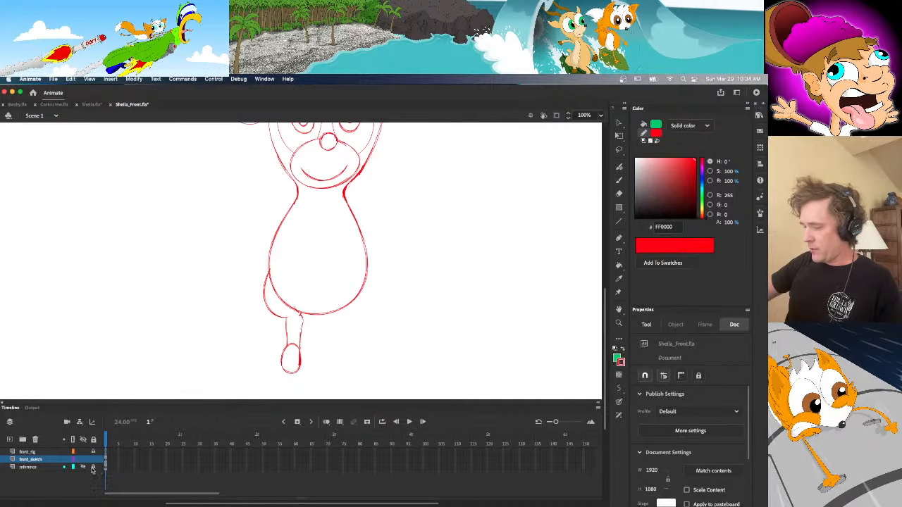
{"action": "left_click", "coordinate": [83, 467]}
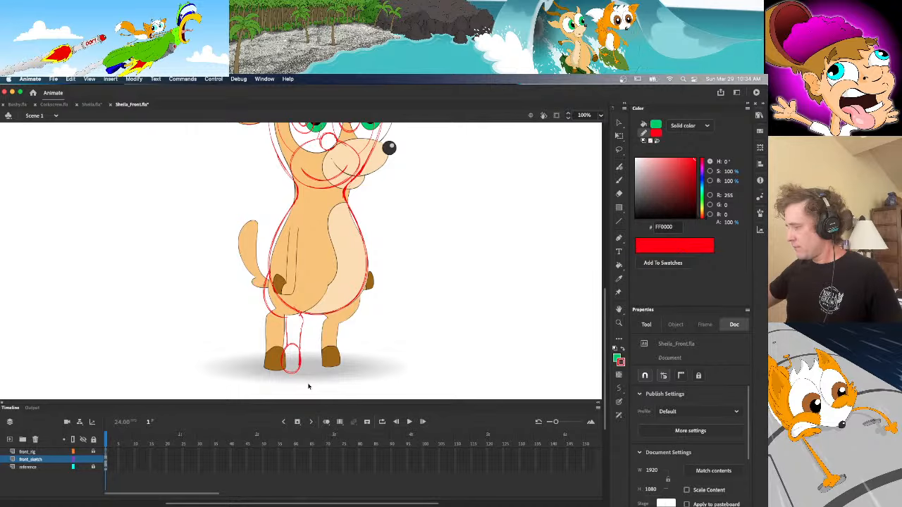
Try to step back through the recent leg and hoof strokes with repeated undo and redo
{"action": "key", "text": "super+z"}
{"action": "key", "text": "super+z"}
{"action": "key", "text": "super+z"}
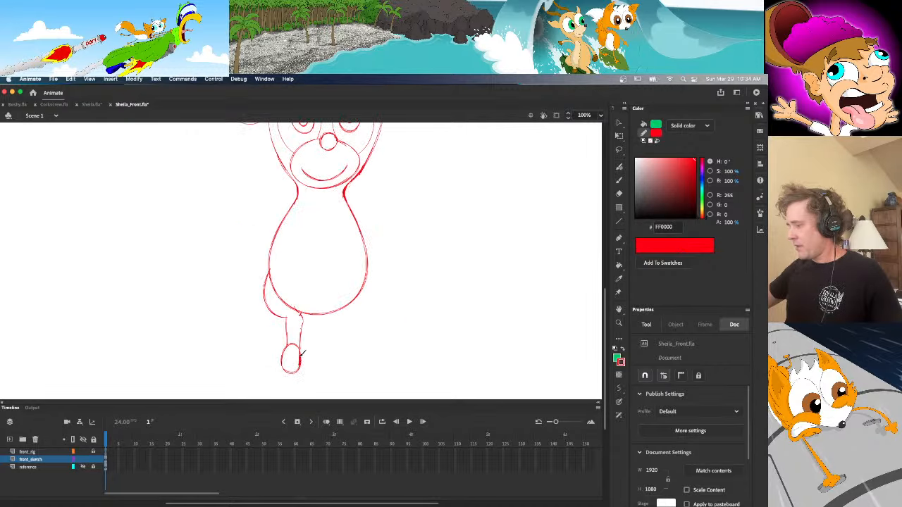
{"action": "key", "text": "super+z"}
{"action": "key", "text": "super+z"}
{"action": "key", "text": "super+z"}
{"action": "key", "text": "super+z"}
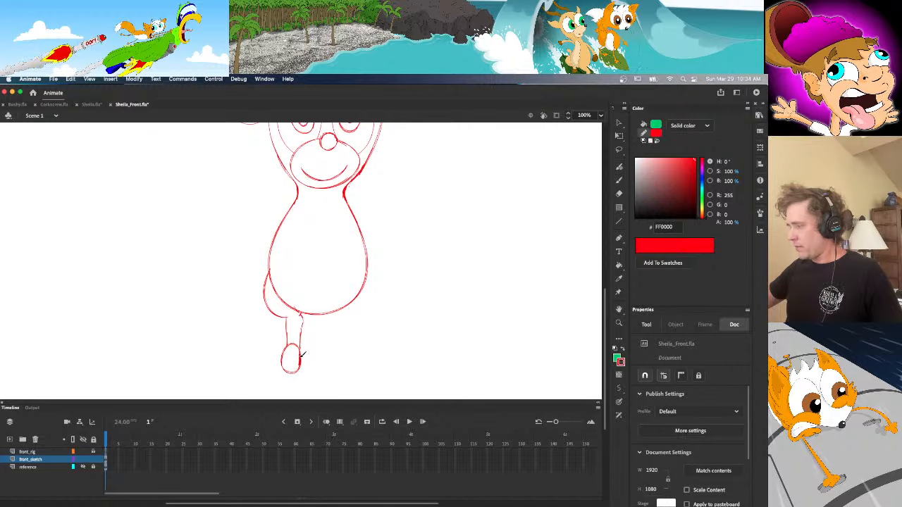
{"action": "key", "text": "super+z"}
{"action": "key", "text": "super+z"}
{"action": "key", "text": "super+y"}
{"action": "key", "text": "super+y"}
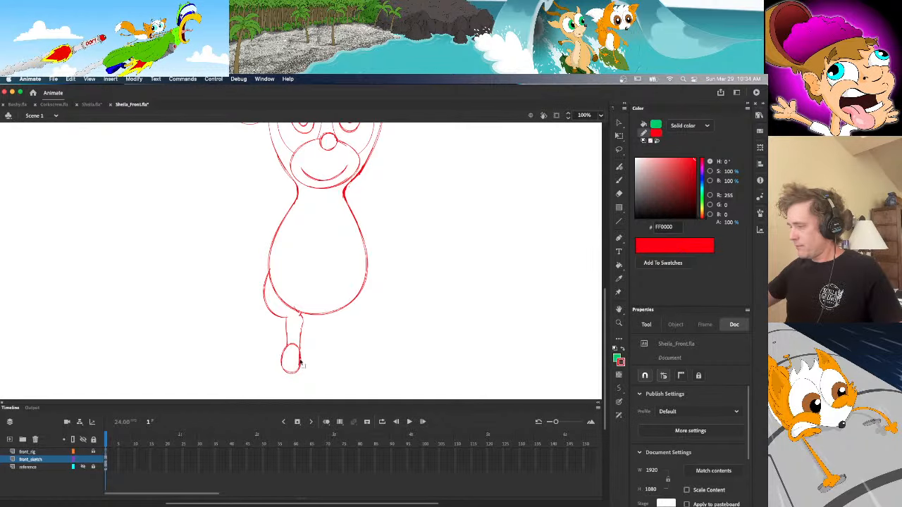
{"action": "key", "text": "super+z"}
{"action": "key", "text": "super+z"}
Show the reference layer and delete the red hip, leg and hoof strokes from the front_sketch layer
{"action": "left_click", "coordinate": [301, 362]}
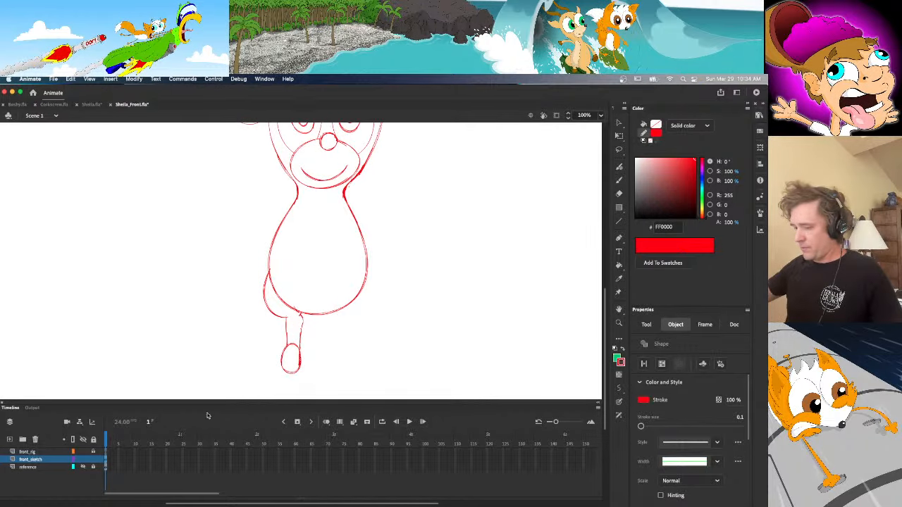
{"action": "left_click", "coordinate": [83, 467]}
{"action": "key", "text": "e"}
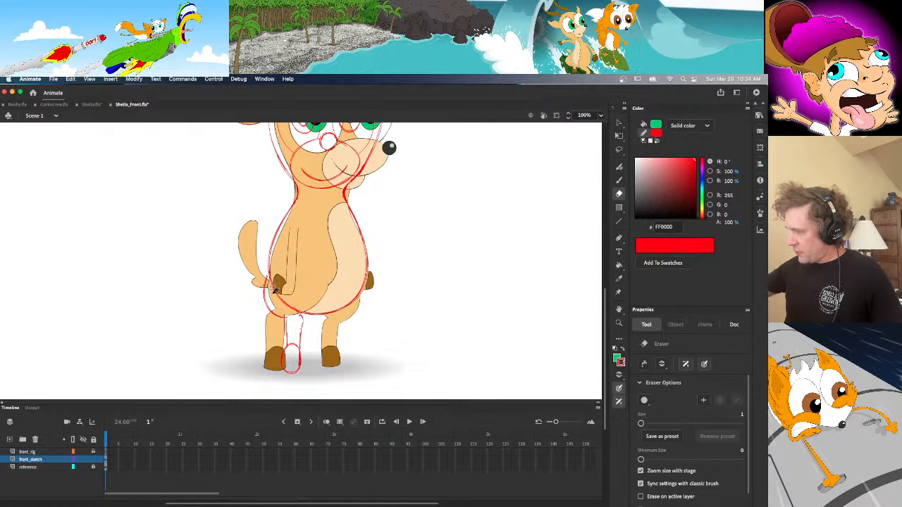
{"action": "key", "text": "v"}
{"action": "left_click", "coordinate": [303, 356]}
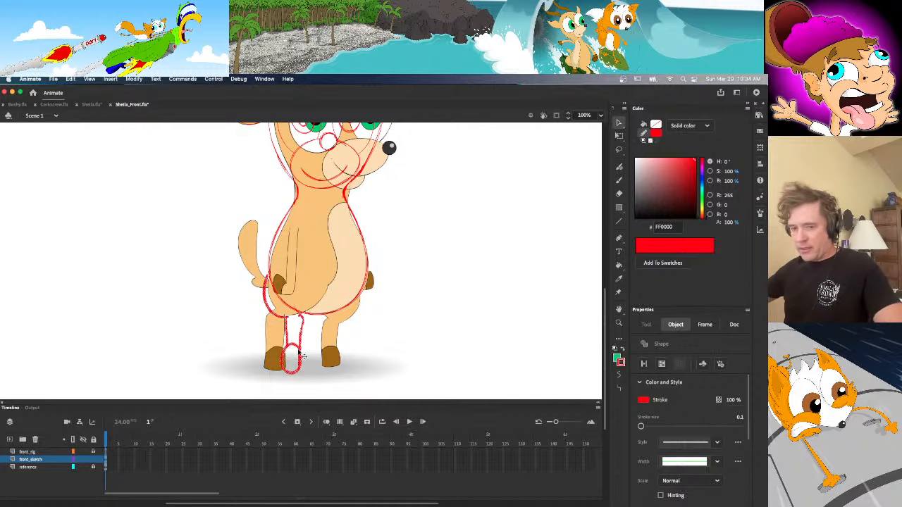
{"action": "key", "text": "Delete"}
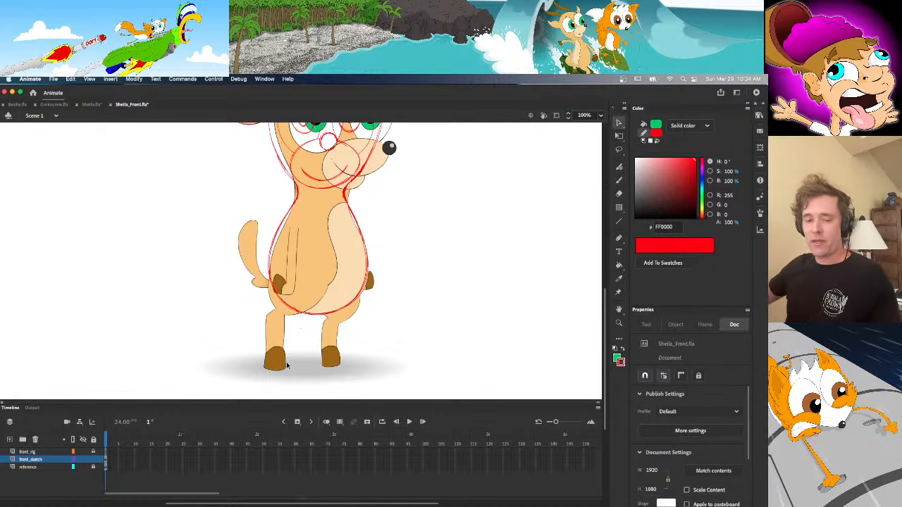
{"action": "key", "text": "b"}
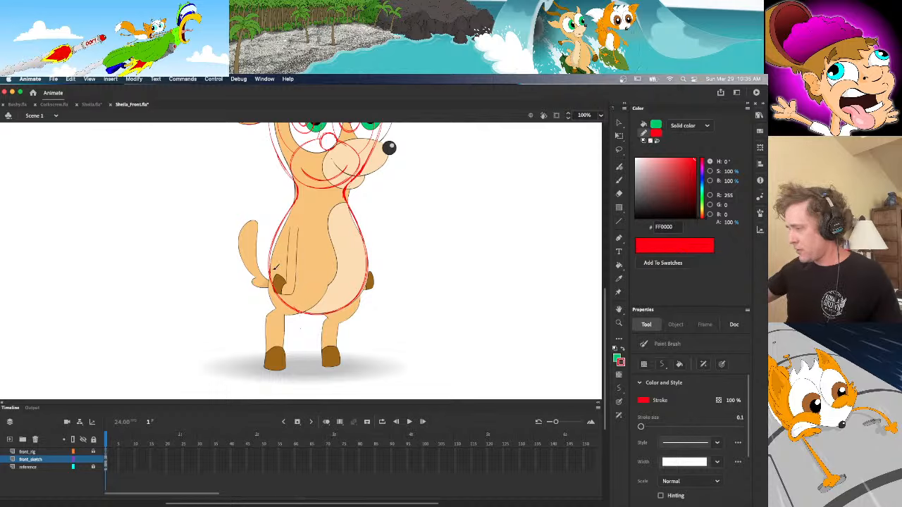
{"action": "mouse_move", "coordinate": [268, 285]}
{"action": "left_mouse_down"}
{"action": "mouse_move", "coordinate": [280, 313]}
{"action": "mouse_move", "coordinate": [296, 318]}
{"action": "mouse_move", "coordinate": [267, 298]}
{"action": "mouse_move", "coordinate": [273, 265]}
{"action": "mouse_move", "coordinate": [267, 296]}
{"action": "mouse_move", "coordinate": [294, 319]}
{"action": "mouse_move", "coordinate": [272, 307]}
{"action": "mouse_move", "coordinate": [272, 267]}
{"action": "left_mouse_up"}
{"action": "key", "text": "super+z"}
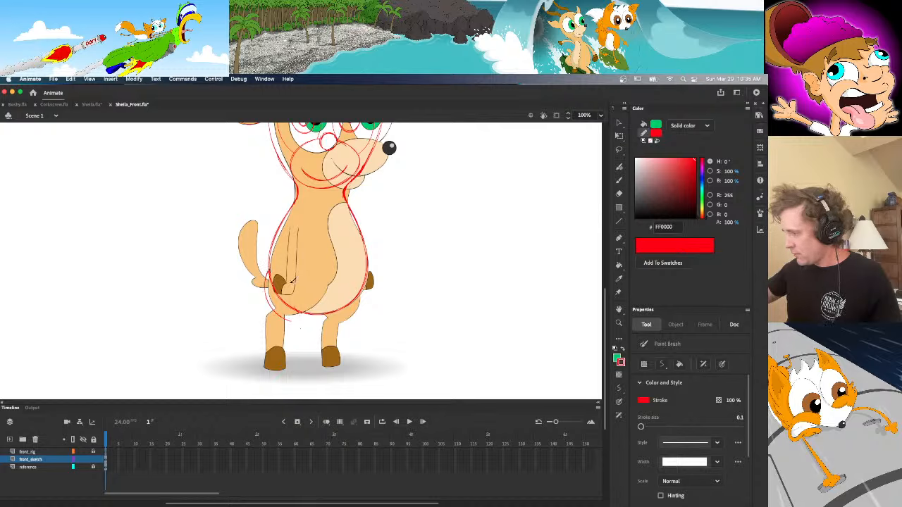
{"action": "key", "text": "super+z"}
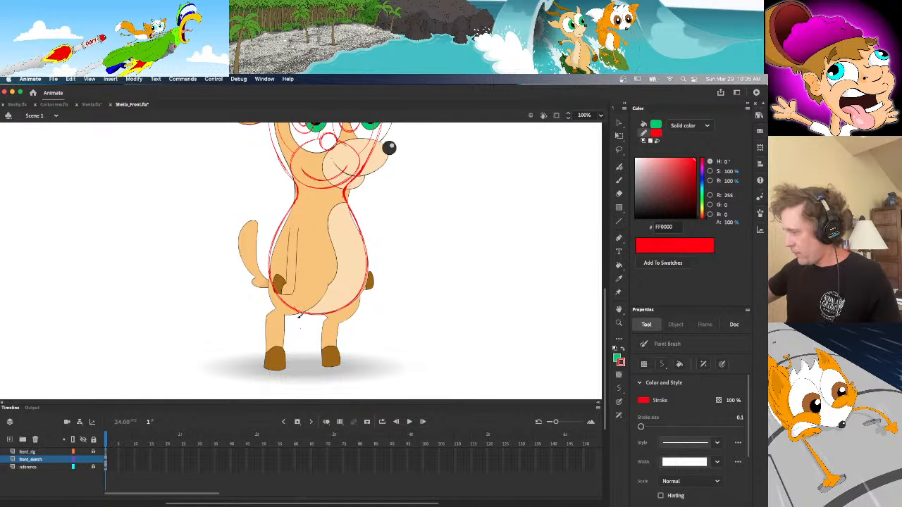
{"action": "left_click", "coordinate": [83, 467]}
{"action": "left_click_drag", "start_coordinate": [291, 283], "coordinate": [291, 329]}
{"action": "mouse_move", "coordinate": [271, 262]}
{"action": "left_mouse_down"}
{"action": "mouse_move", "coordinate": [265, 303]}
{"action": "mouse_move", "coordinate": [275, 328]}
{"action": "left_mouse_up"}
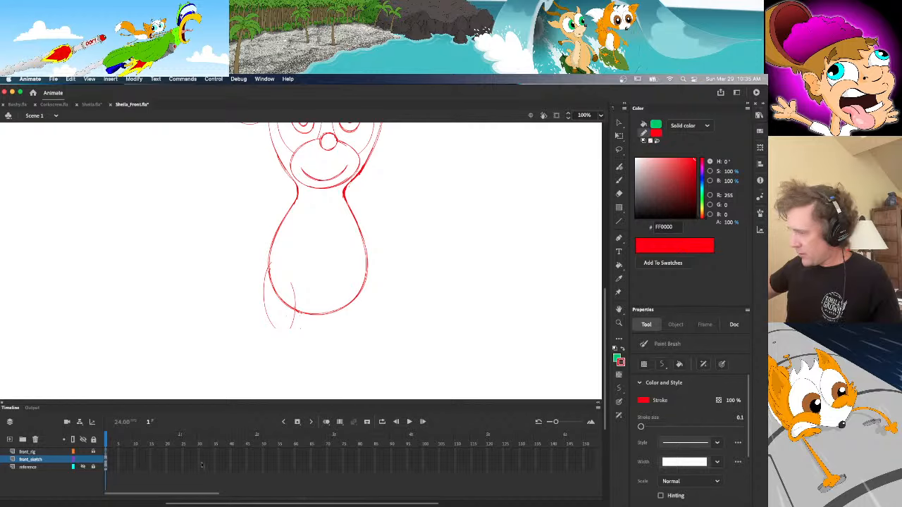
{"action": "key", "text": "super+z"}
{"action": "key", "text": "super+z"}
{"action": "left_click", "coordinate": [83, 467]}
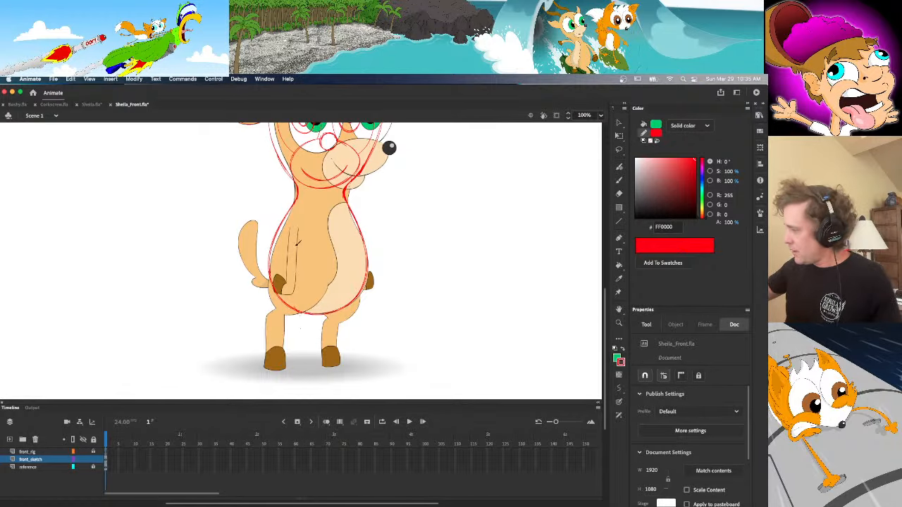
Sketch a new tail-side hip curve beside the lower torso and an inner leg line descending into the hoof's base, hiding the reference layer
{"action": "mouse_move", "coordinate": [272, 263]}
{"action": "left_mouse_down"}
{"action": "mouse_move", "coordinate": [266, 289]}
{"action": "mouse_move", "coordinate": [279, 319]}
{"action": "mouse_move", "coordinate": [269, 259]}
{"action": "left_mouse_up"}
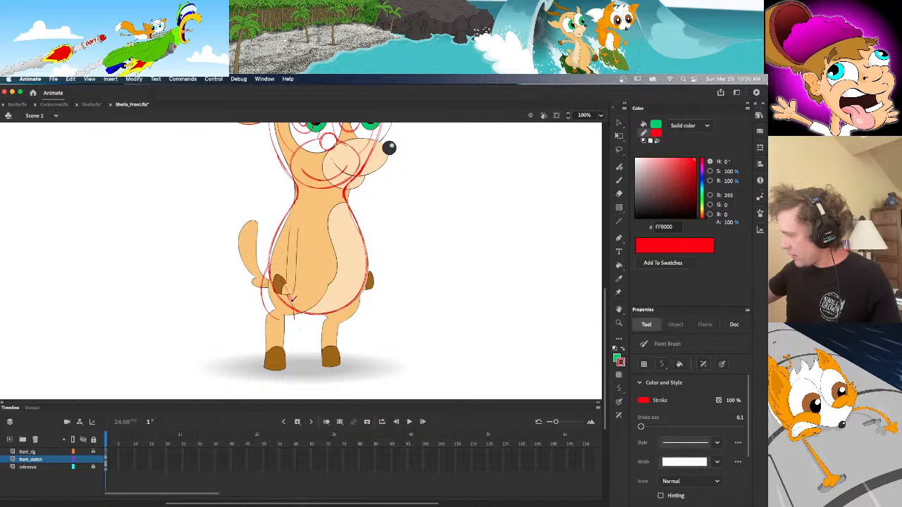
{"action": "mouse_move", "coordinate": [296, 318]}
{"action": "left_mouse_down"}
{"action": "mouse_move", "coordinate": [291, 368]}
{"action": "mouse_move", "coordinate": [275, 372]}
{"action": "left_mouse_up"}
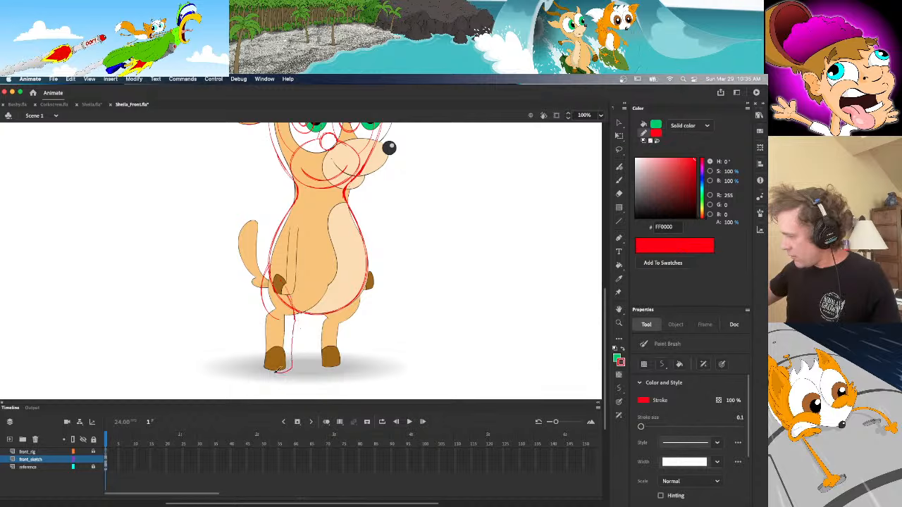
{"action": "left_click", "coordinate": [83, 467]}
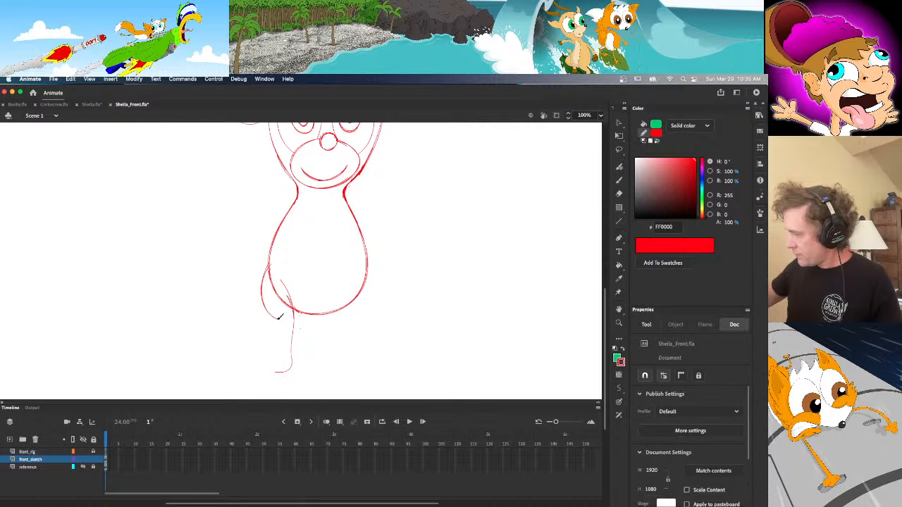
{"action": "left_click", "coordinate": [280, 320]}
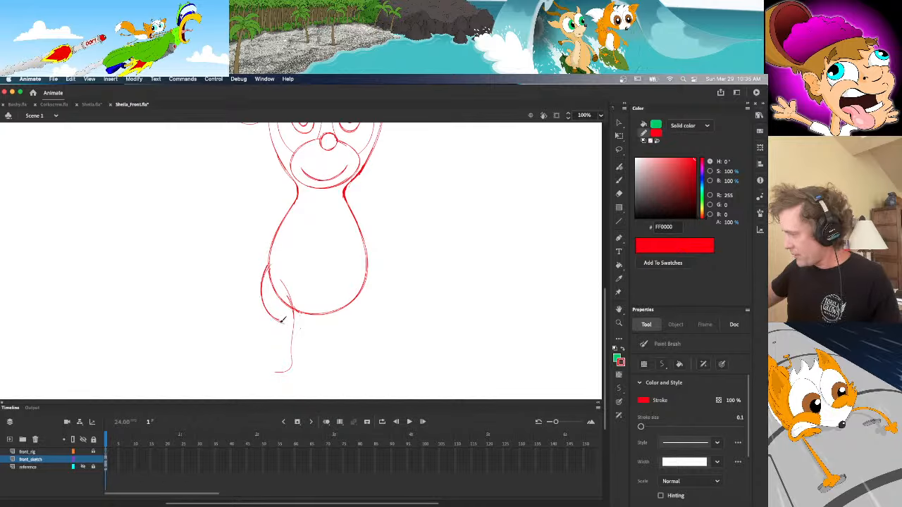
Sketch the outer leg line down to close the hoof, show the reference layer, and add a wider hip curve
{"action": "left_click_drag", "start_coordinate": [280, 322], "coordinate": [280, 372]}
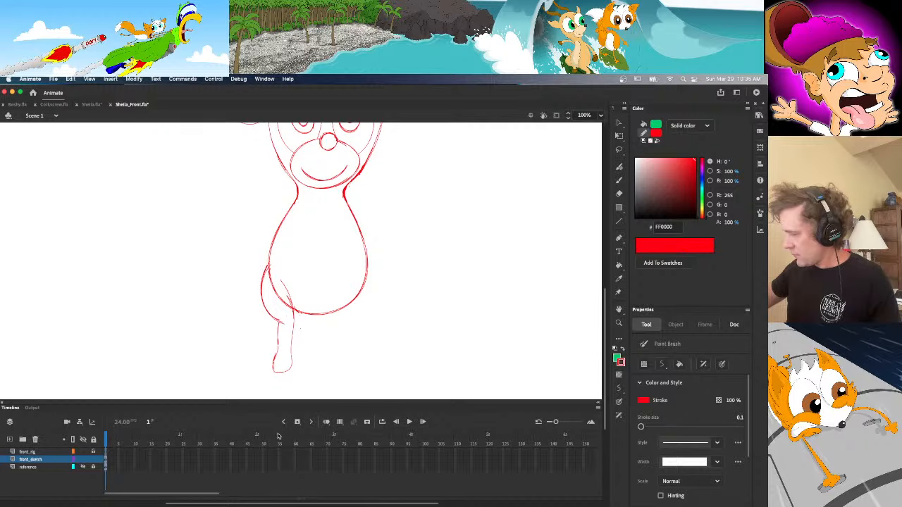
{"action": "left_click", "coordinate": [83, 467]}
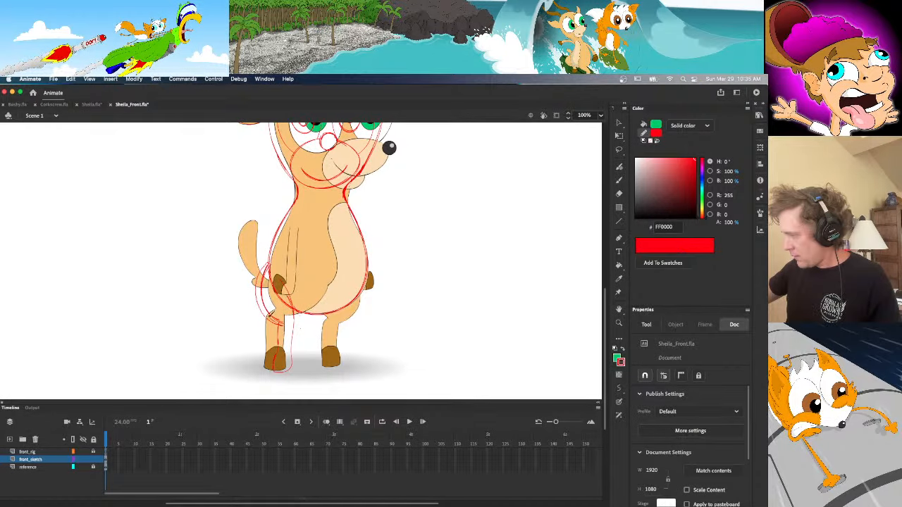
{"action": "key", "text": "y"}
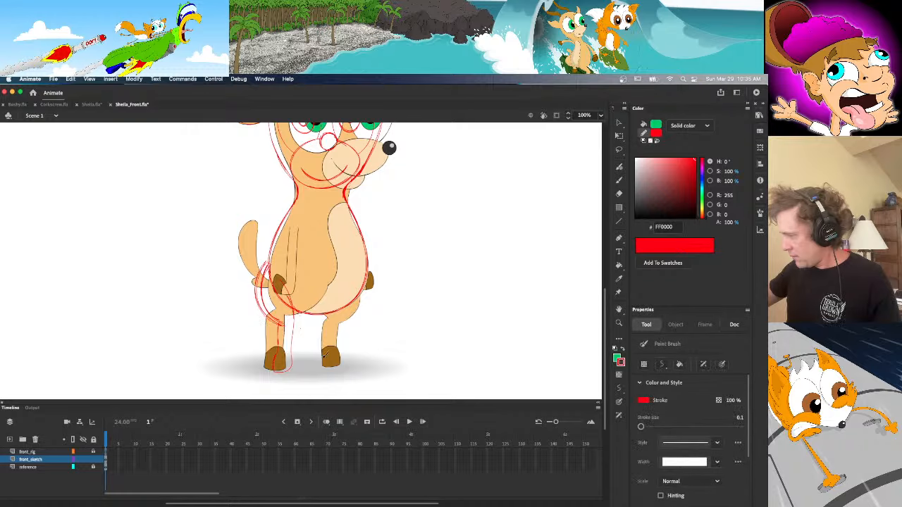
Delete the surplus inner hip curve beside the tail, keeping the wider one on the front_sketch layer
{"action": "key", "text": "e"}
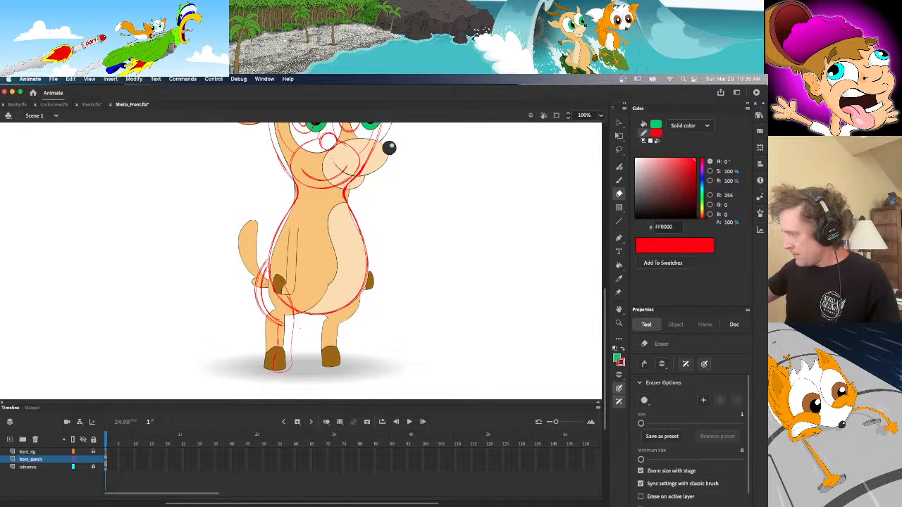
{"action": "key", "text": "v"}
{"action": "left_click", "coordinate": [267, 288]}
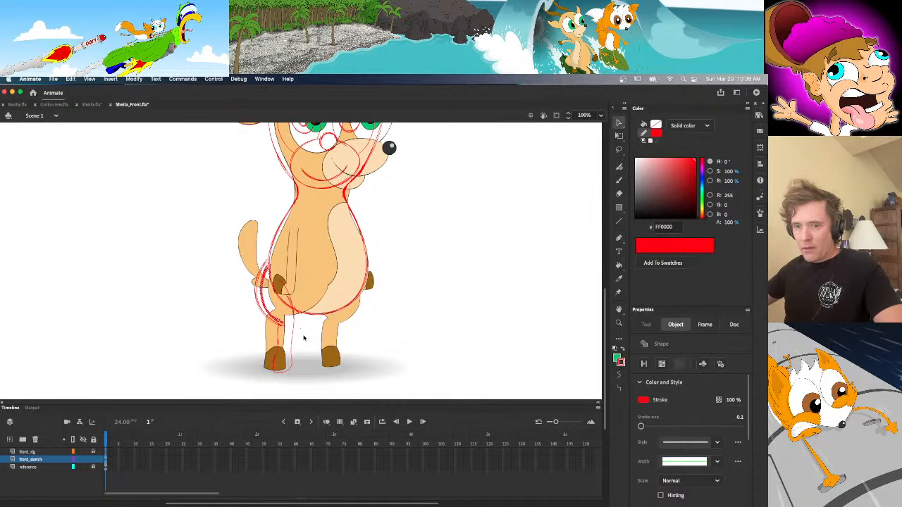
{"action": "left_click", "coordinate": [303, 338]}
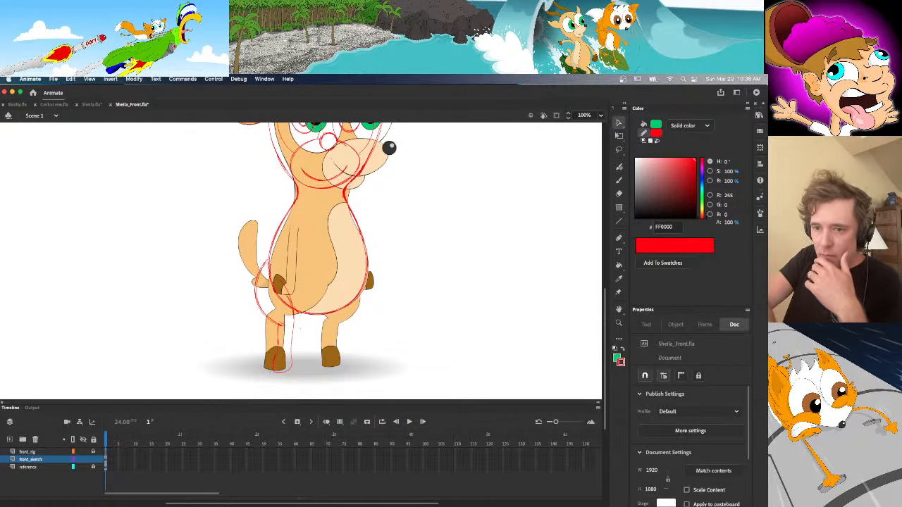
{"action": "key", "text": "super+Tab"}
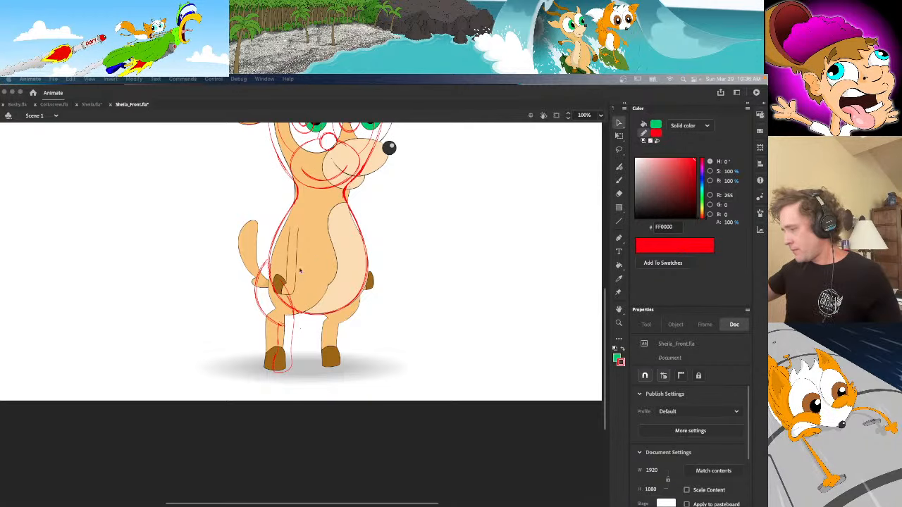
{"action": "left_click", "coordinate": [300, 270]}
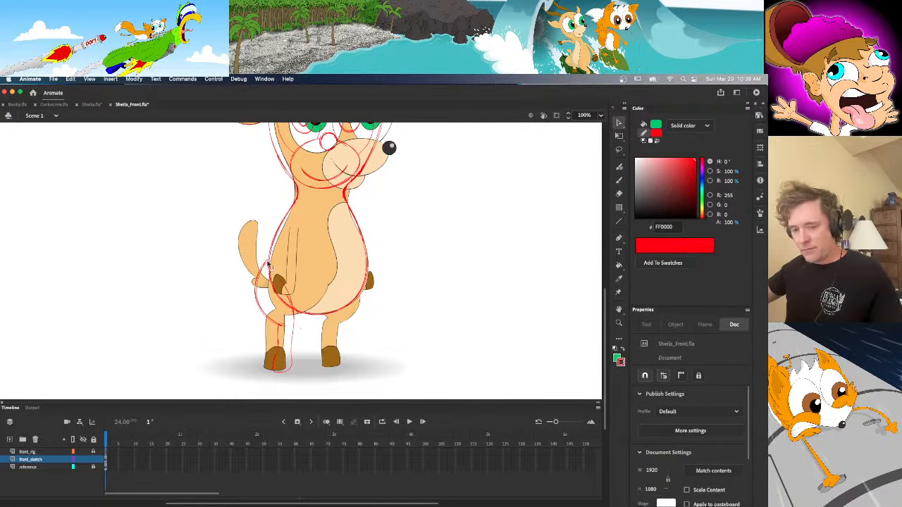
Sketch the rounded hoof outline at the foot of the tail-side leg and clean up the overlapping strokes at its base
{"action": "key", "text": "b"}
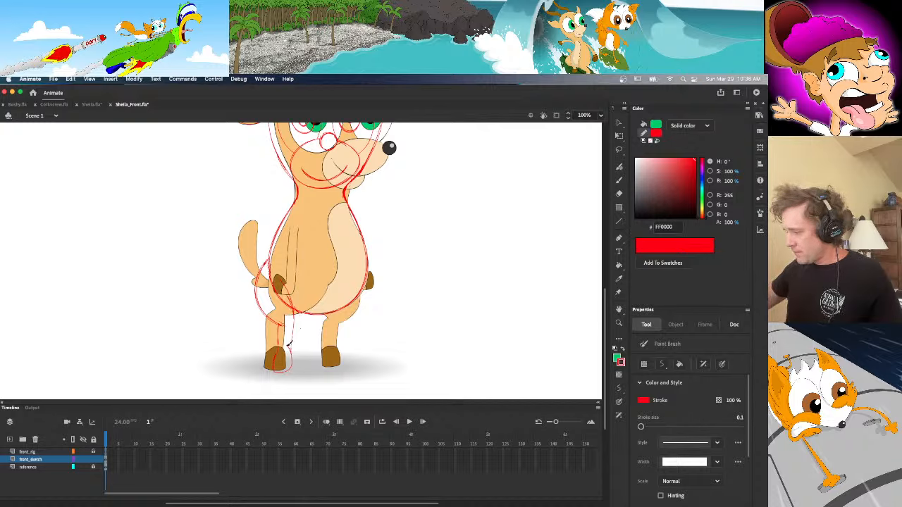
{"action": "mouse_move", "coordinate": [282, 344]}
{"action": "left_mouse_down"}
{"action": "mouse_move", "coordinate": [291, 369]}
{"action": "mouse_move", "coordinate": [288, 345]}
{"action": "mouse_move", "coordinate": [275, 358]}
{"action": "mouse_move", "coordinate": [291, 373]}
{"action": "mouse_move", "coordinate": [278, 371]}
{"action": "mouse_move", "coordinate": [291, 372]}
{"action": "mouse_move", "coordinate": [275, 356]}
{"action": "left_mouse_up"}
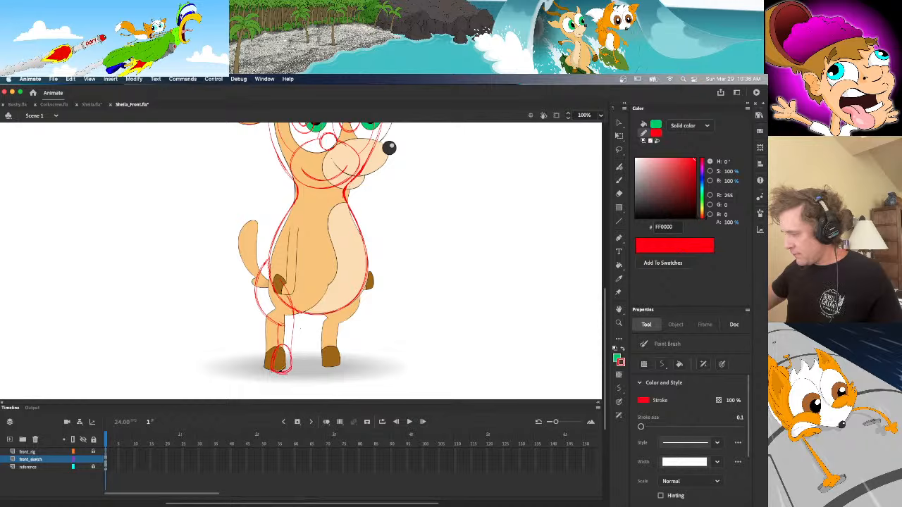
{"action": "key", "text": "e"}
{"action": "key", "text": "v"}
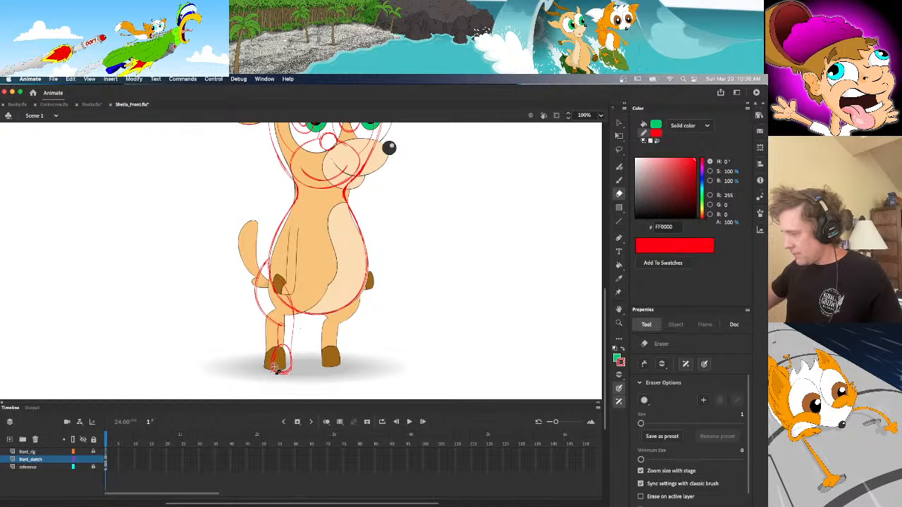
{"action": "left_click", "coordinate": [277, 364]}
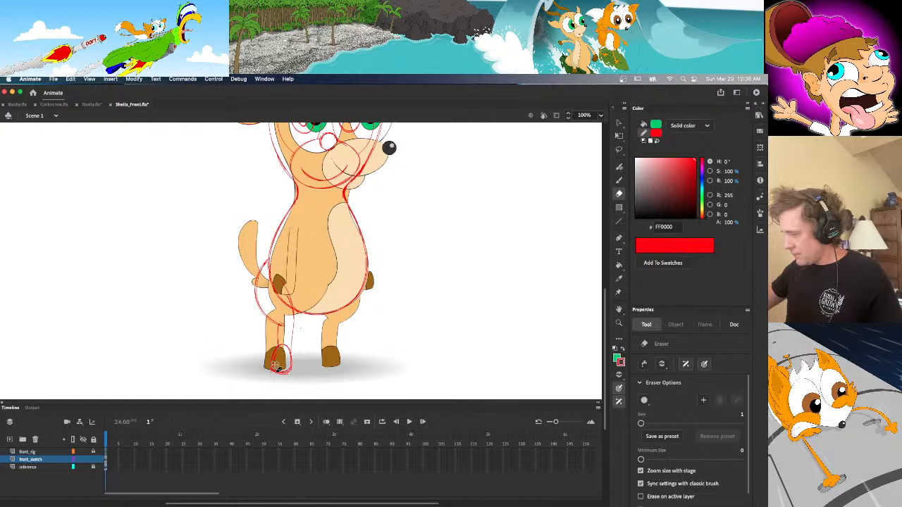
{"action": "left_click", "coordinate": [308, 398]}
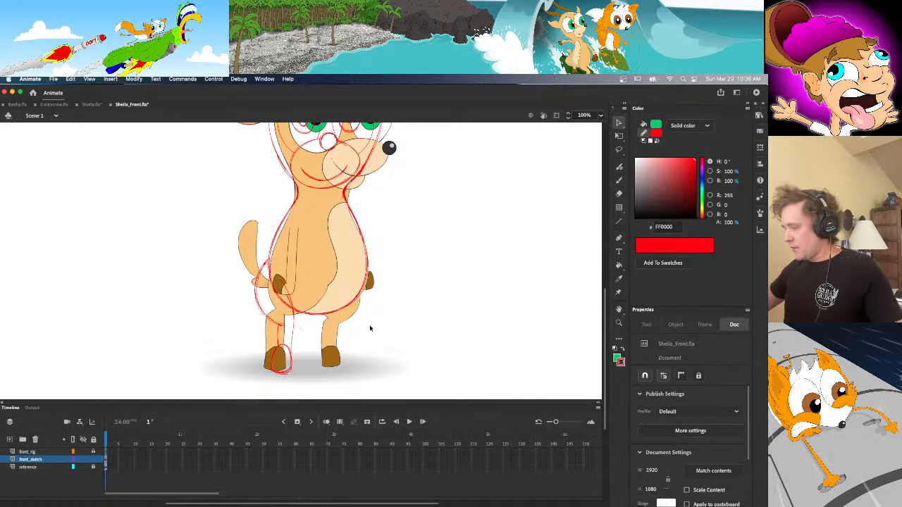
Sketch the opposite hip curve, outer leg line, rounded hoof and inner leg line in red with the Paint Brush
{"action": "key", "text": "y"}
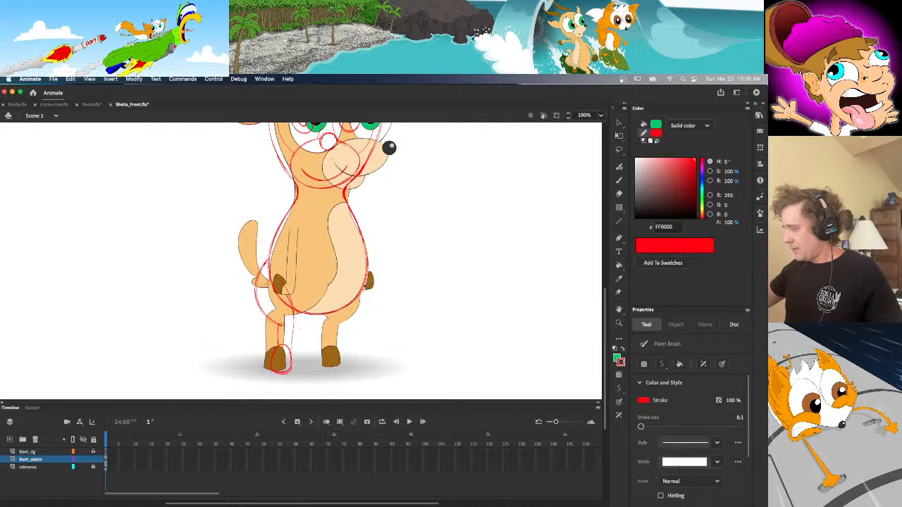
{"action": "mouse_move", "coordinate": [374, 280]}
{"action": "left_mouse_down"}
{"action": "mouse_move", "coordinate": [360, 323]}
{"action": "mouse_move", "coordinate": [376, 285]}
{"action": "mouse_move", "coordinate": [369, 268]}
{"action": "mouse_move", "coordinate": [375, 295]}
{"action": "mouse_move", "coordinate": [359, 336]}
{"action": "left_mouse_up"}
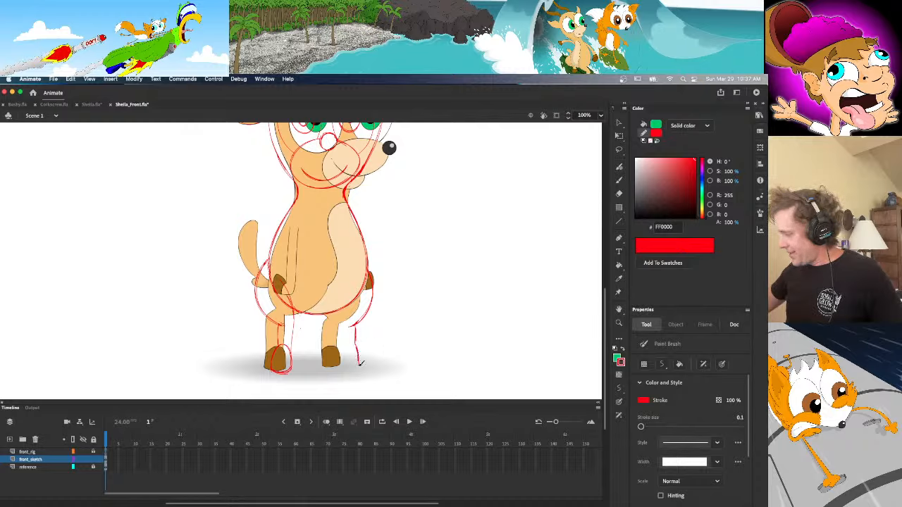
{"action": "mouse_move", "coordinate": [359, 365]}
{"action": "left_mouse_down"}
{"action": "mouse_move", "coordinate": [346, 368]}
{"action": "mouse_move", "coordinate": [345, 347]}
{"action": "left_mouse_up"}
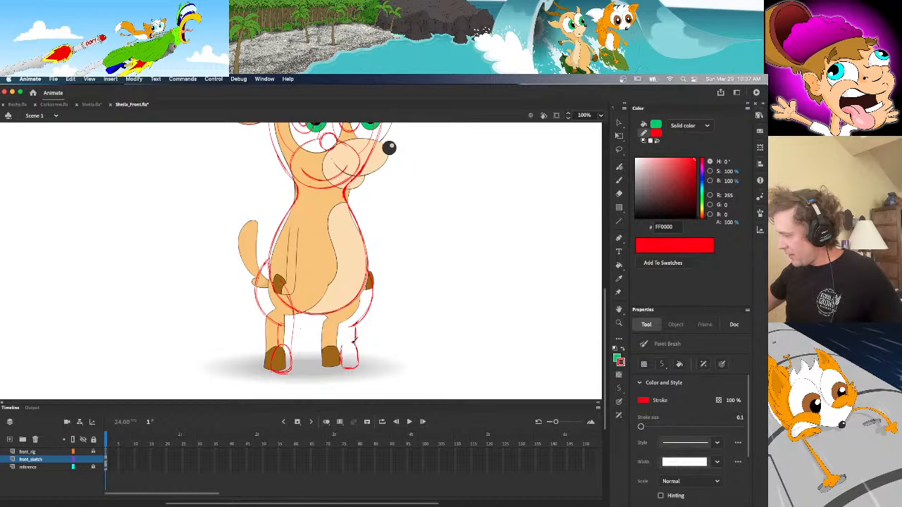
{"action": "mouse_move", "coordinate": [345, 364]}
{"action": "left_mouse_down"}
{"action": "mouse_move", "coordinate": [357, 339]}
{"action": "mouse_move", "coordinate": [343, 370]}
{"action": "mouse_move", "coordinate": [343, 326]}
{"action": "left_mouse_up"}
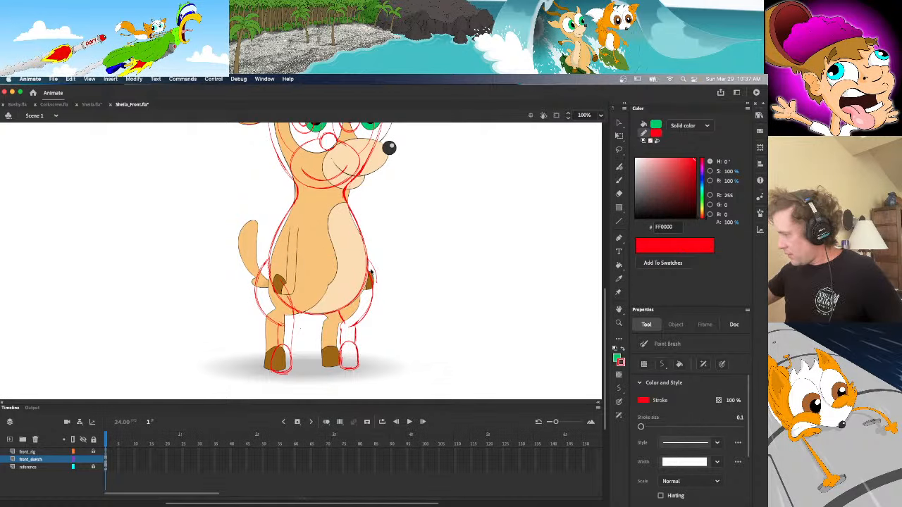
Sketch a wider hip curve on the side opposite the tail and delete the narrower curve inside it
{"action": "mouse_move", "coordinate": [377, 272]}
{"action": "left_mouse_down"}
{"action": "mouse_move", "coordinate": [377, 307]}
{"action": "mouse_move", "coordinate": [358, 323]}
{"action": "left_mouse_up"}
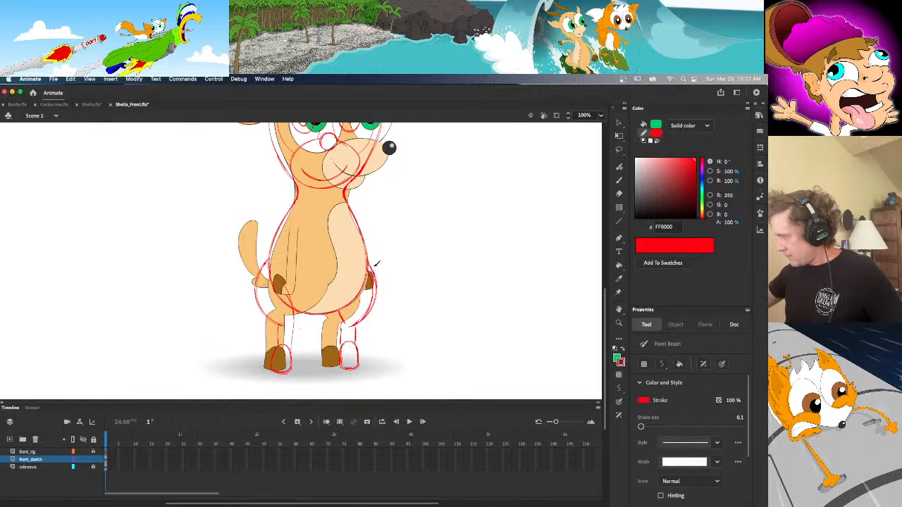
{"action": "key", "text": "r"}
{"action": "key", "text": "e"}
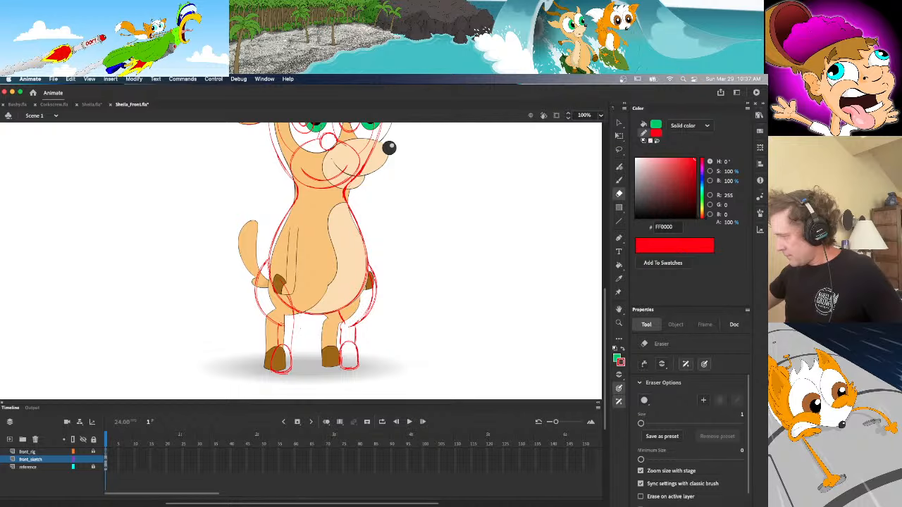
{"action": "key", "text": "v"}
{"action": "left_click", "coordinate": [371, 314]}
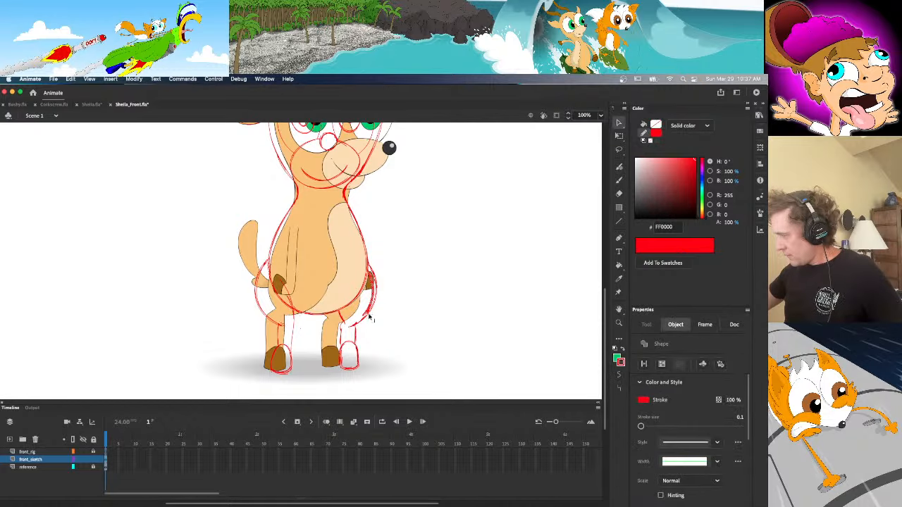
{"action": "left_click", "coordinate": [370, 317]}
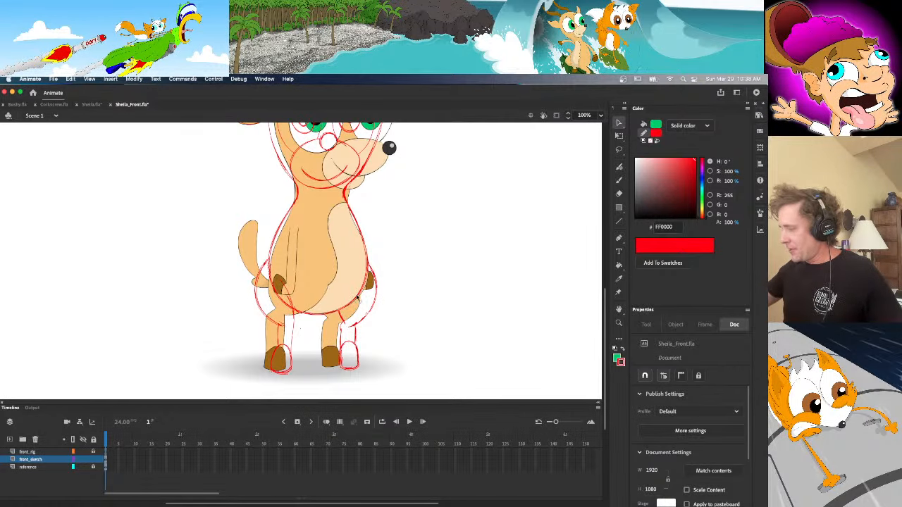
Sketch slanted inner thigh lines over both sides of the lower belly and clean up the overlapping stroke at the tail-side thigh
{"action": "key", "text": "y"}
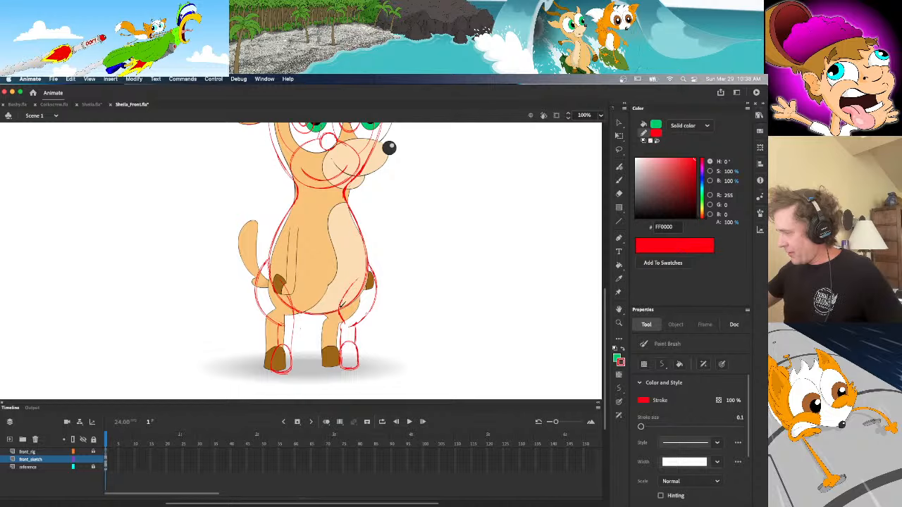
{"action": "left_click_drag", "start_coordinate": [356, 280], "coordinate": [359, 277]}
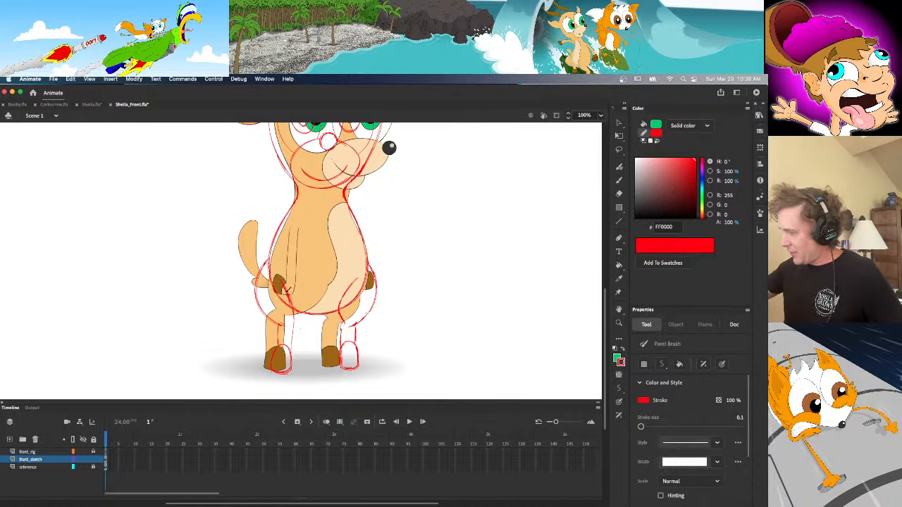
{"action": "key", "text": "e"}
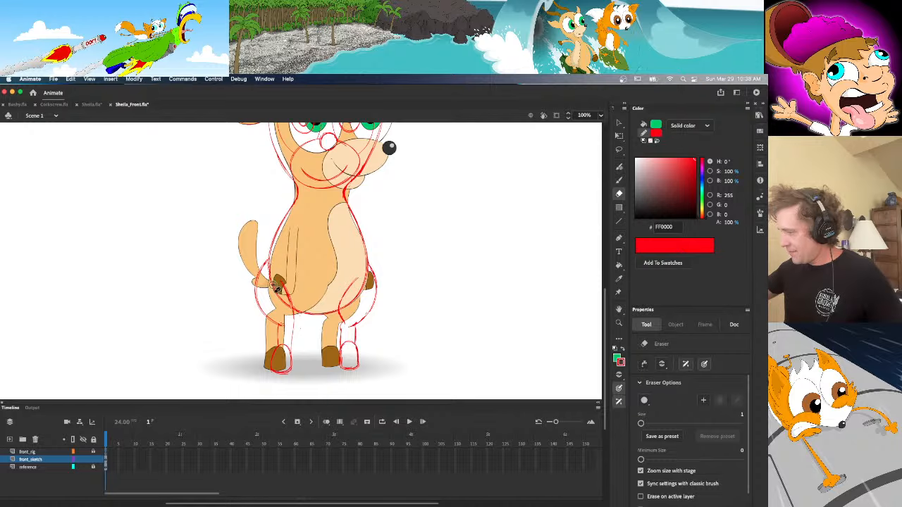
{"action": "key", "text": "v"}
{"action": "left_click", "coordinate": [287, 308]}
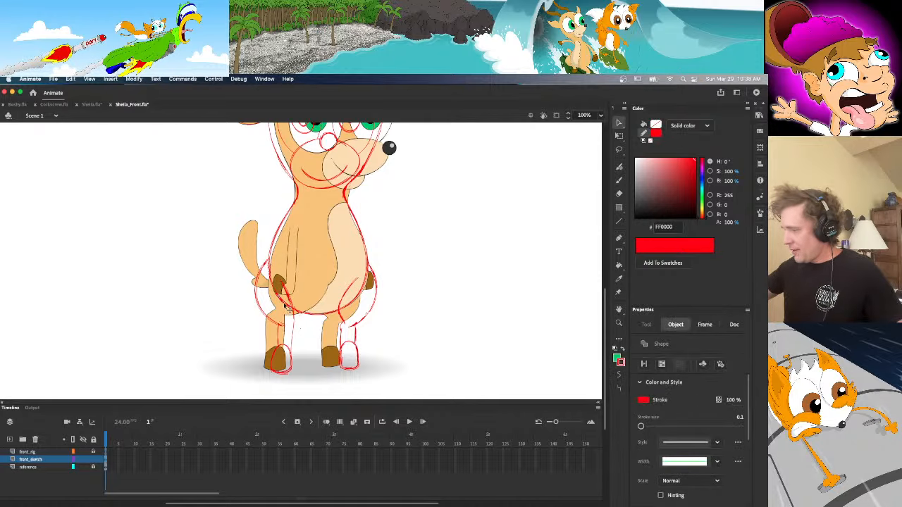
{"action": "left_click", "coordinate": [352, 310]}
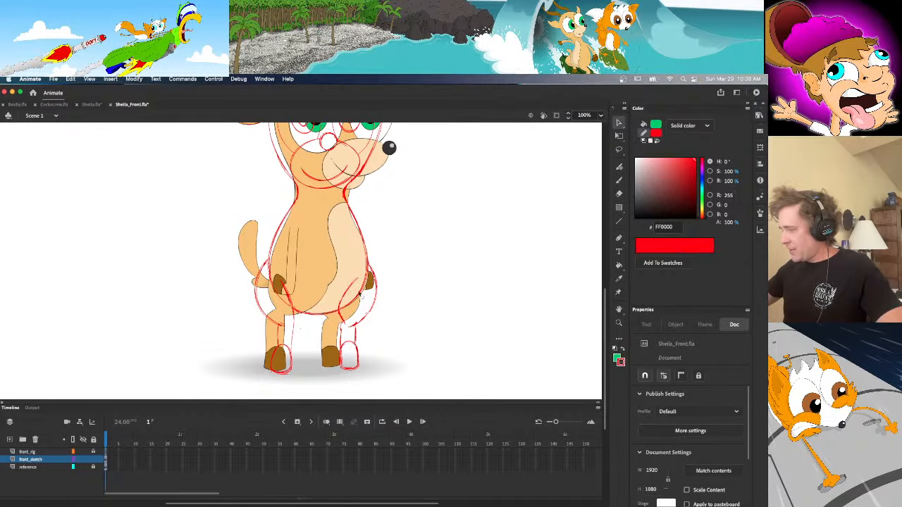
Clean up the overlapping body outline strokes inside the thigh on the side opposite the tail
{"action": "key", "text": "b"}
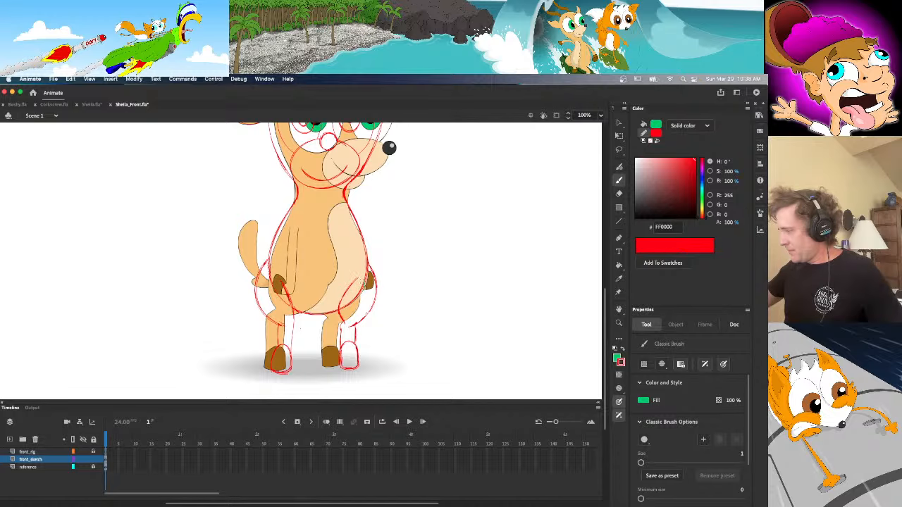
{"action": "key", "text": "v"}
{"action": "left_click", "coordinate": [365, 304]}
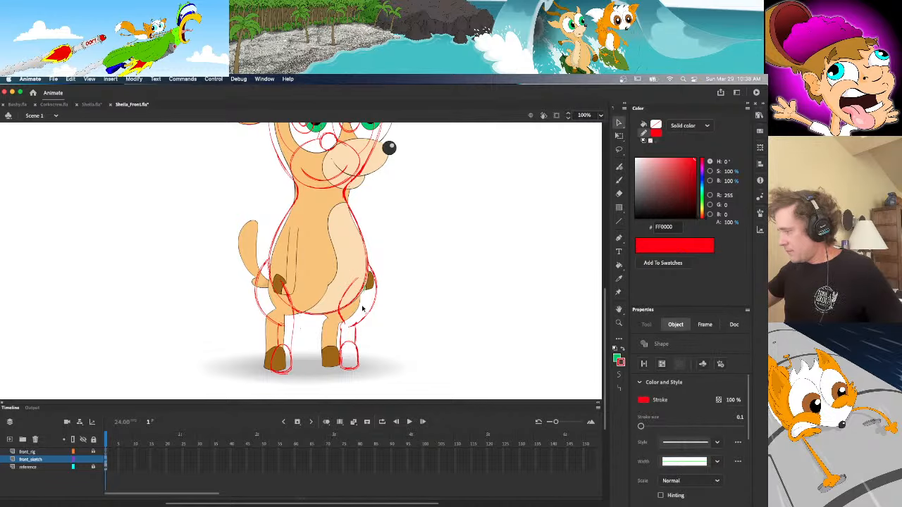
{"action": "left_click", "coordinate": [364, 304]}
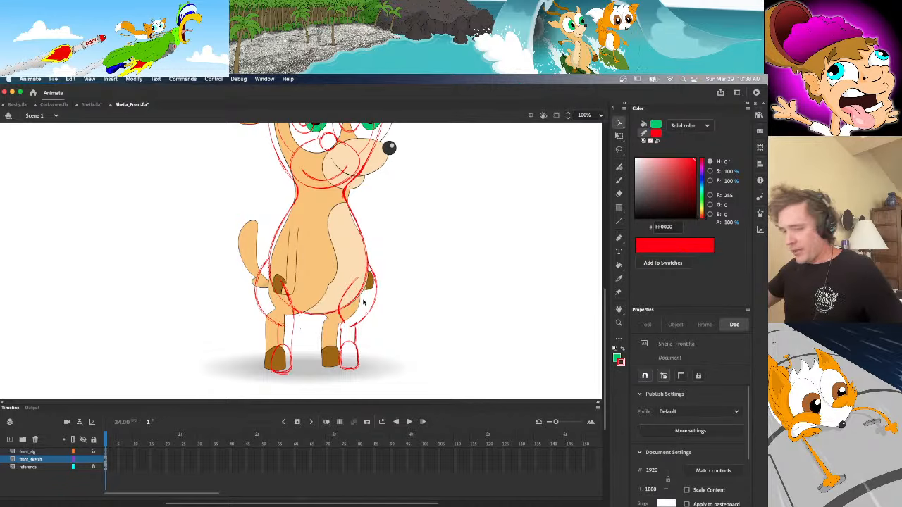
{"action": "key", "text": "e"}
{"action": "key", "text": "v"}
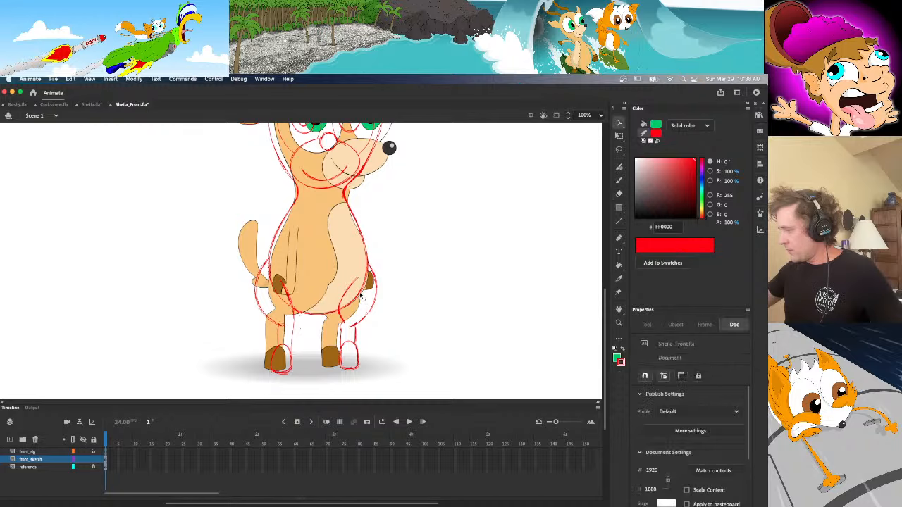
{"action": "left_click", "coordinate": [361, 300]}
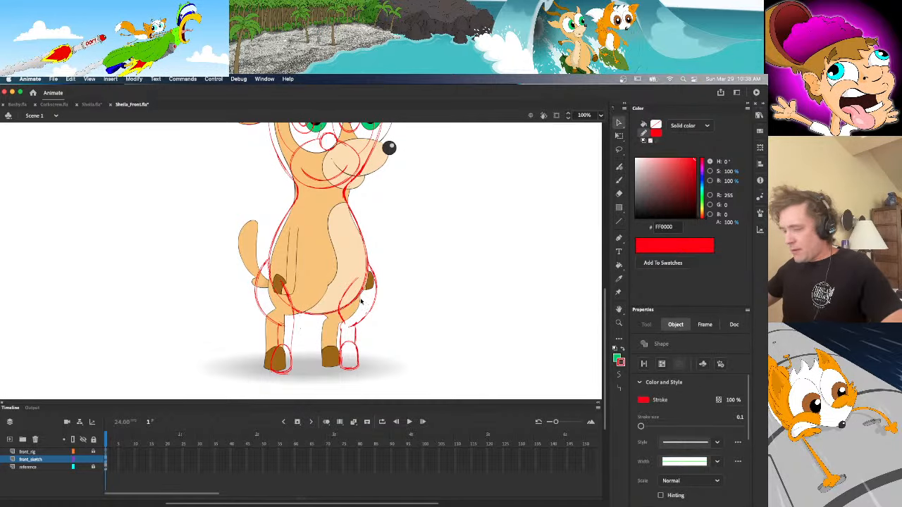
{"action": "left_click", "coordinate": [359, 302]}
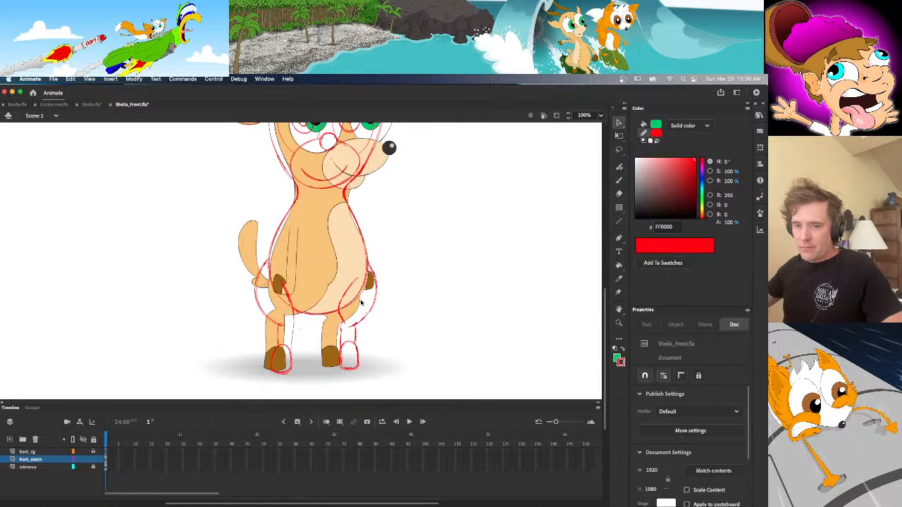
Delete the leftover red stroke segments where the lower body outline crosses both thighs
{"action": "key", "text": "y"}
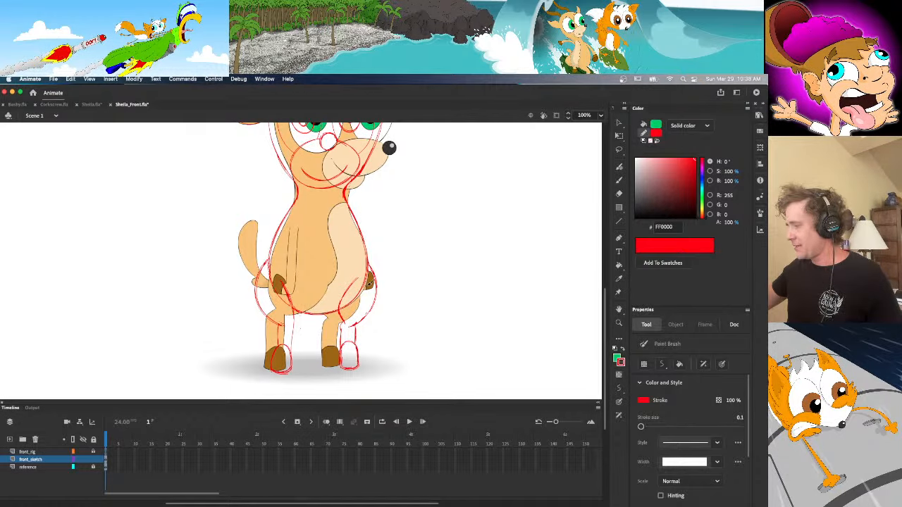
{"action": "key", "text": "v"}
{"action": "left_click", "coordinate": [357, 318]}
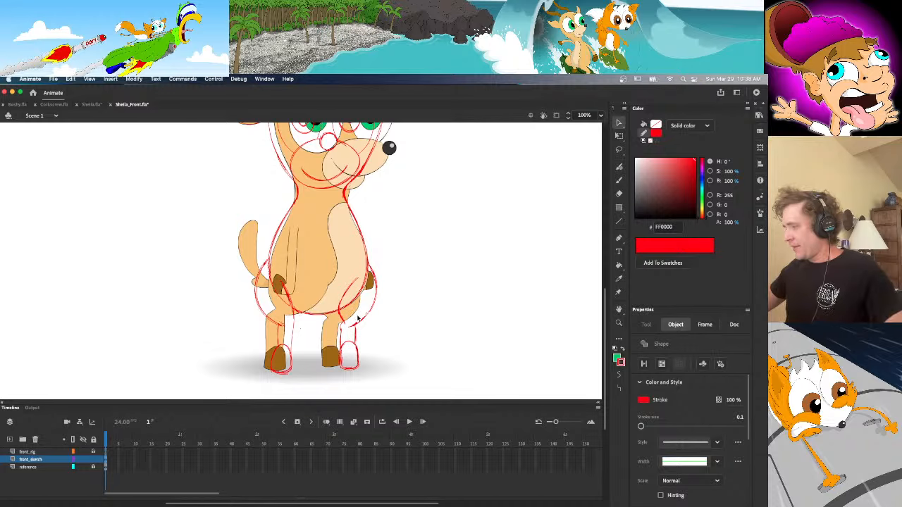
{"action": "key", "text": "Delete"}
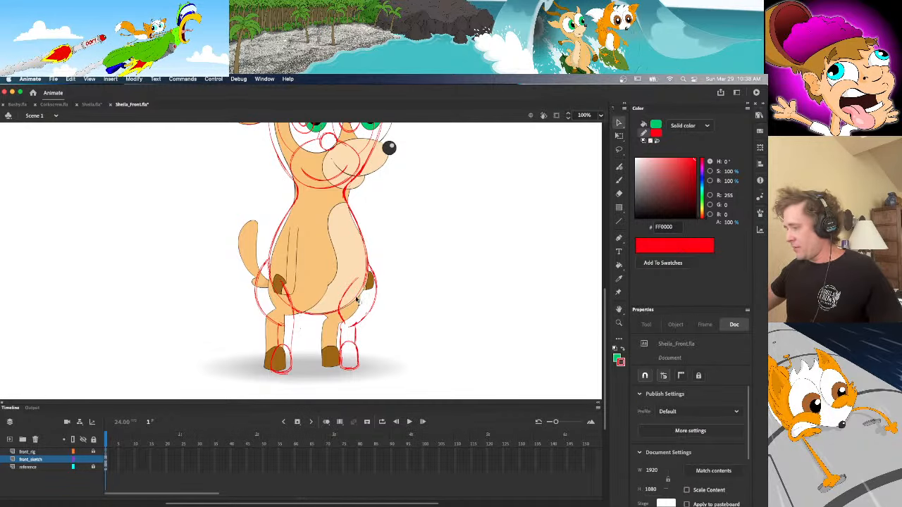
{"action": "left_click", "coordinate": [357, 303]}
{"action": "key", "text": "Delete"}
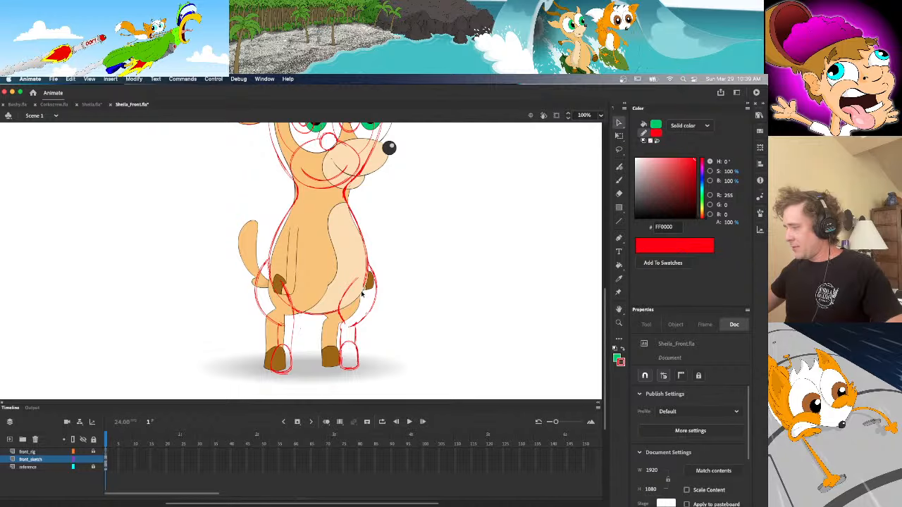
{"action": "left_click", "coordinate": [281, 301]}
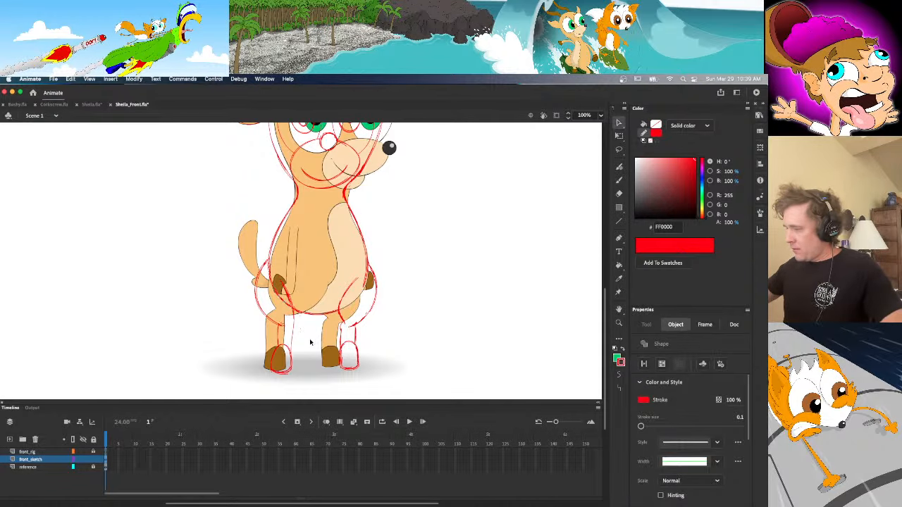
{"action": "key", "text": "Delete"}
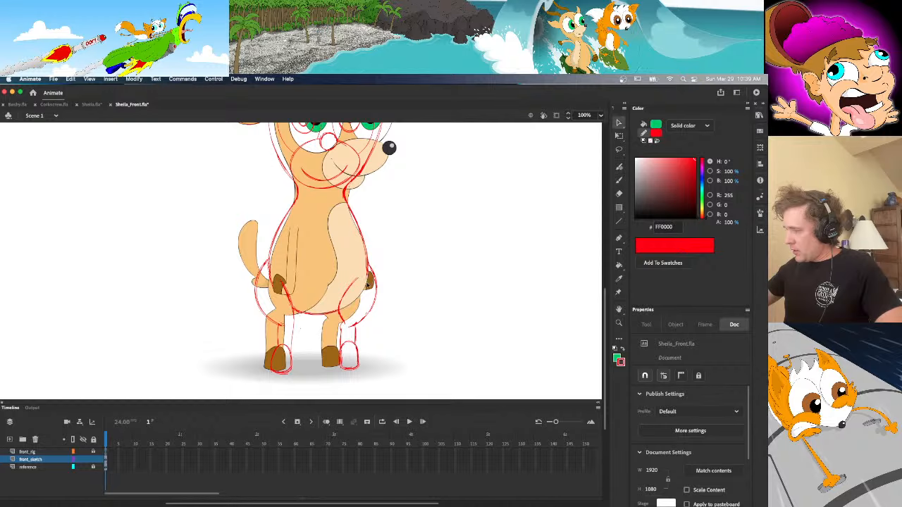
Hide the reference layer to examine the red body, hip and leg sketch on its own
{"action": "left_click", "coordinate": [274, 289]}
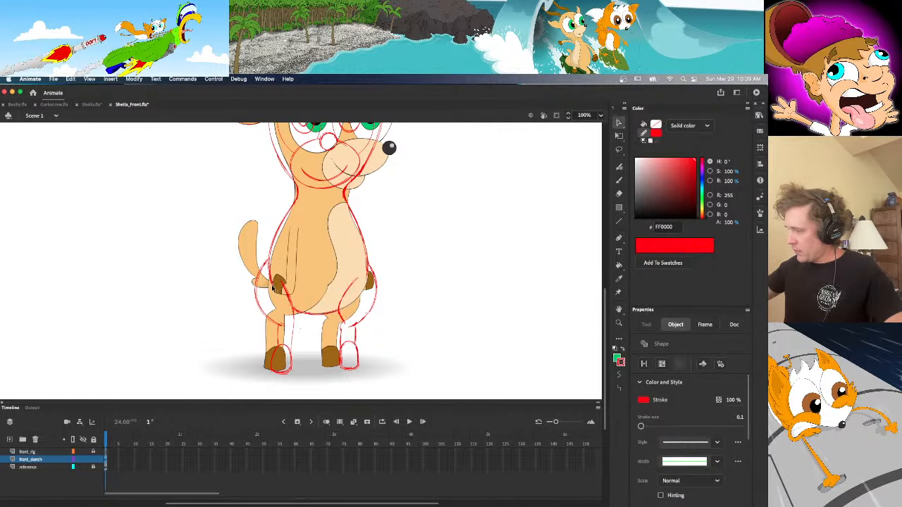
{"action": "left_click", "coordinate": [277, 291]}
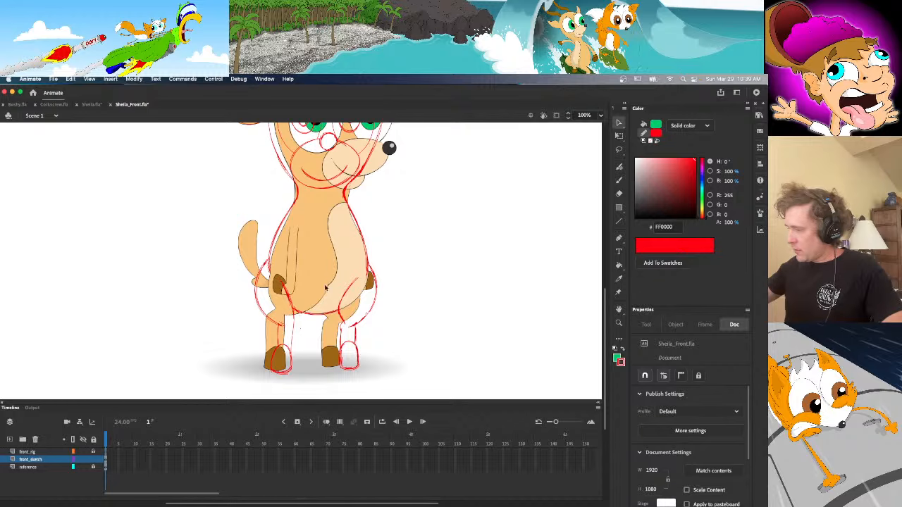
{"action": "left_click", "coordinate": [73, 467]}
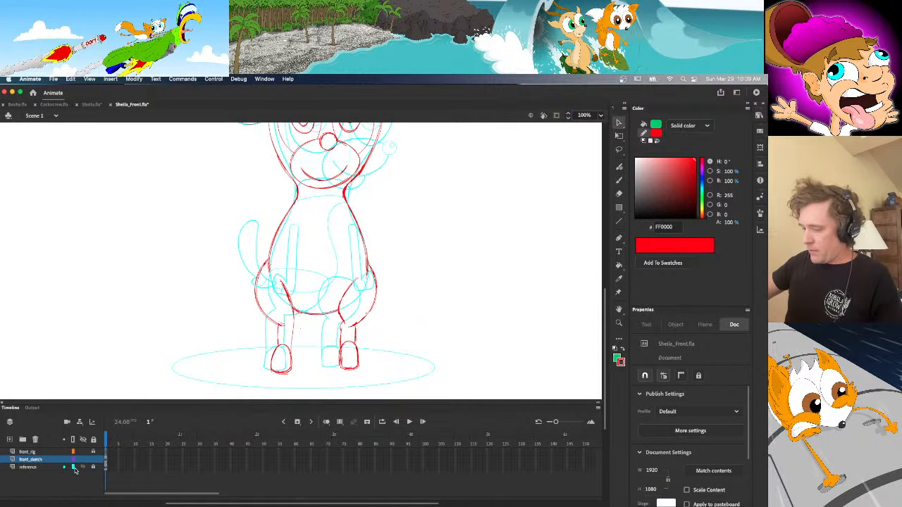
{"action": "left_click", "coordinate": [83, 467]}
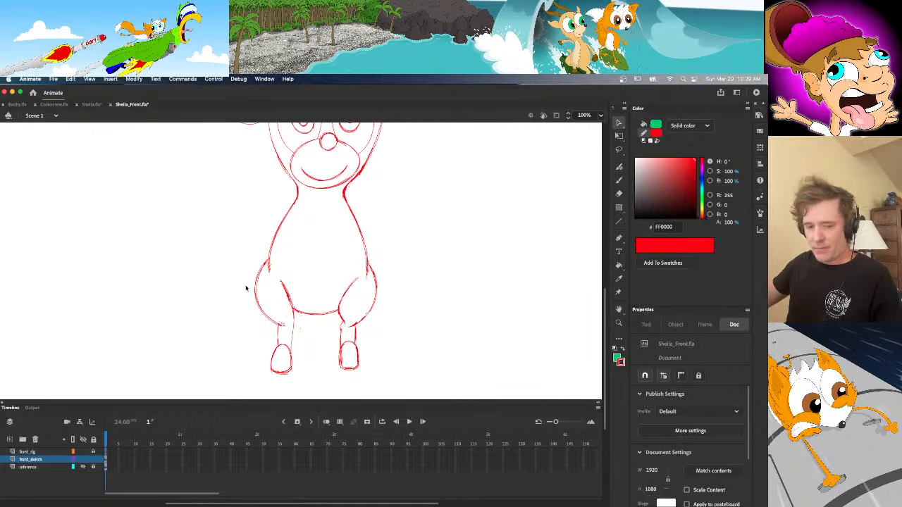
{"action": "key", "text": "y"}
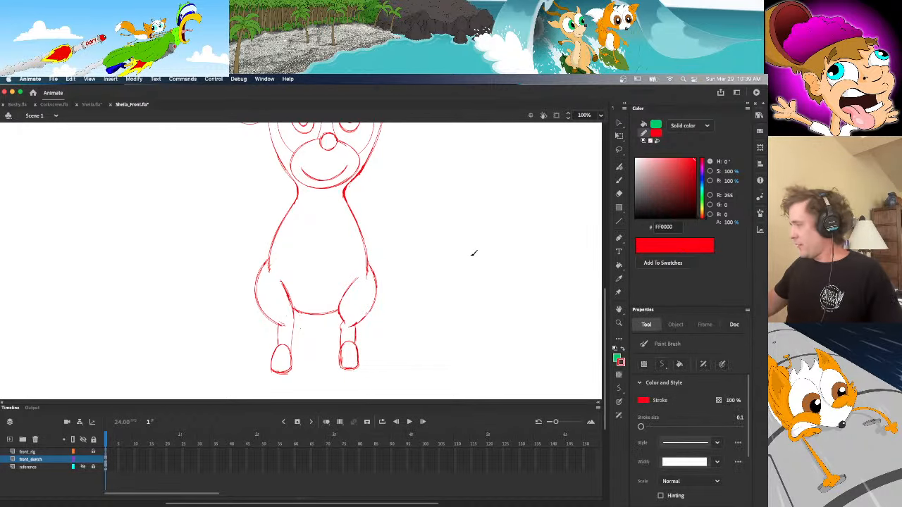
{"action": "mouse_move", "coordinate": [482, 272]}
{"action": "left_mouse_down"}
{"action": "mouse_move", "coordinate": [460, 254]}
{"action": "mouse_move", "coordinate": [473, 239]}
{"action": "mouse_move", "coordinate": [444, 245]}
{"action": "mouse_move", "coordinate": [465, 231]}
{"action": "mouse_move", "coordinate": [477, 241]}
{"action": "mouse_move", "coordinate": [449, 228]}
{"action": "mouse_move", "coordinate": [441, 275]}
{"action": "mouse_move", "coordinate": [484, 218]}
{"action": "left_mouse_up"}
{"action": "key", "text": "super+z"}
{"action": "key", "text": "super+z"}
{"action": "key", "text": "super+z"}
{"action": "key", "text": "super+z"}
{"action": "key", "text": "super+z"}
{"action": "key", "text": "super+z"}
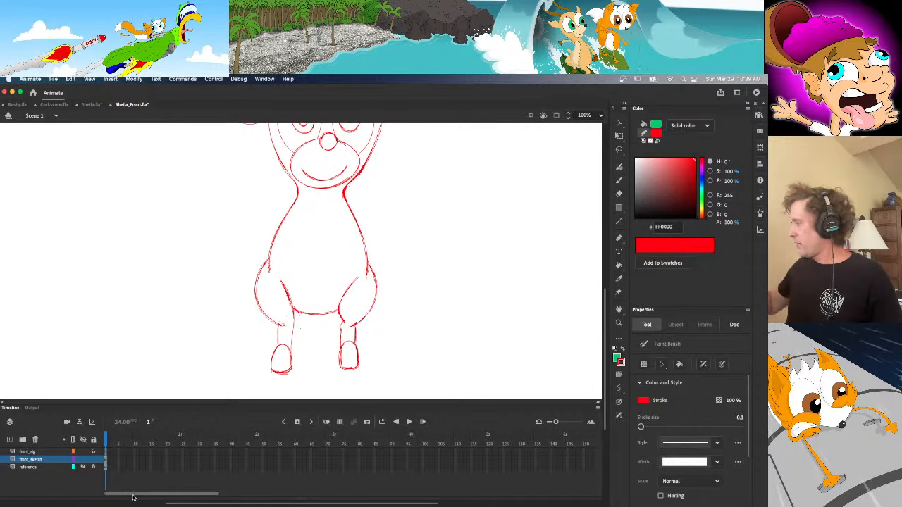
Compare the sketched legs and hooves with the reference artwork by toggling the visibility of both layers, leaving only the sketch shown
{"action": "left_click_drag", "start_coordinate": [603, 317], "coordinate": [591, 336]}
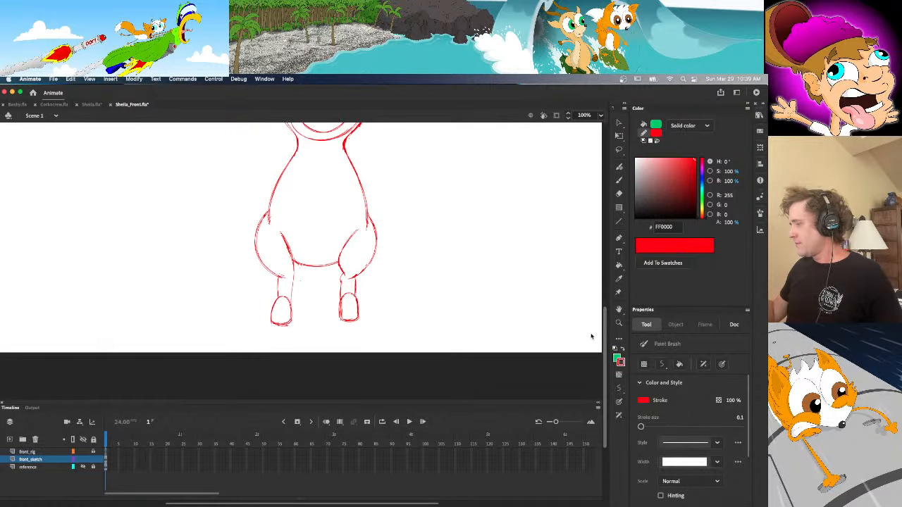
{"action": "left_click", "coordinate": [82, 466]}
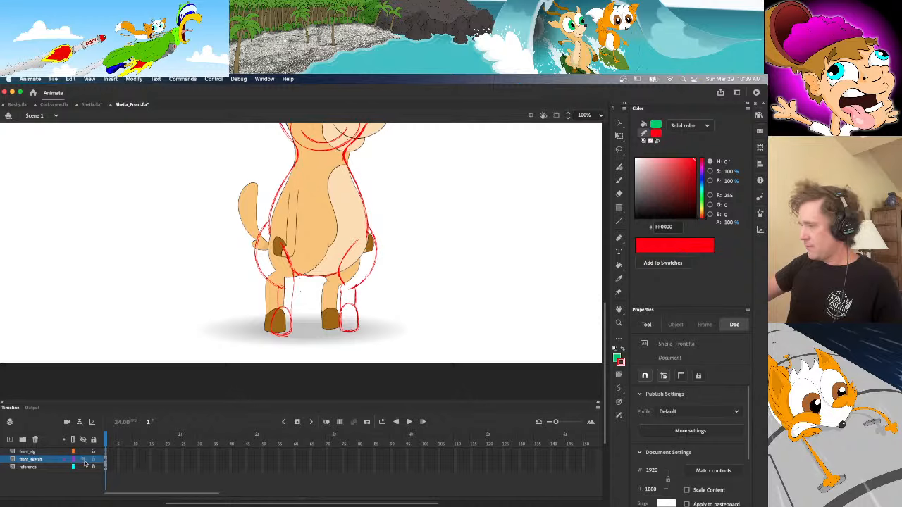
{"action": "left_click", "coordinate": [83, 460]}
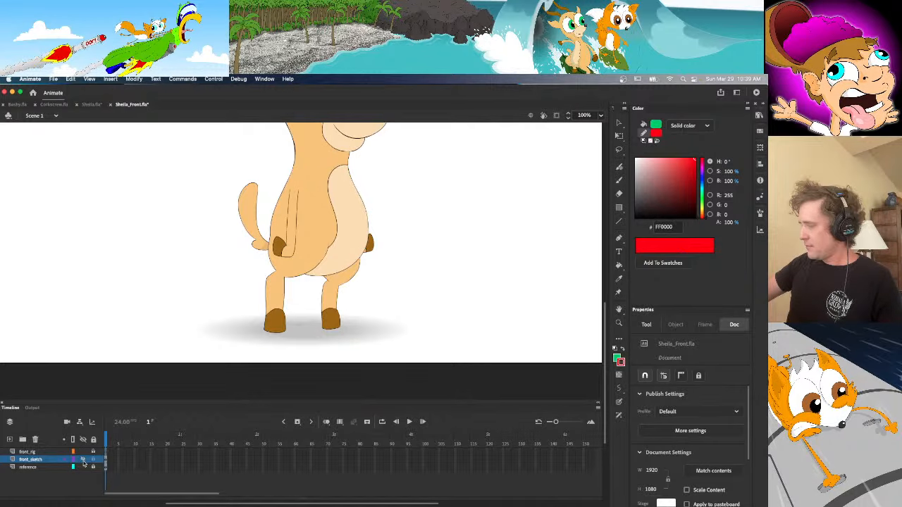
{"action": "left_click", "coordinate": [83, 460]}
{"action": "left_click", "coordinate": [84, 468]}
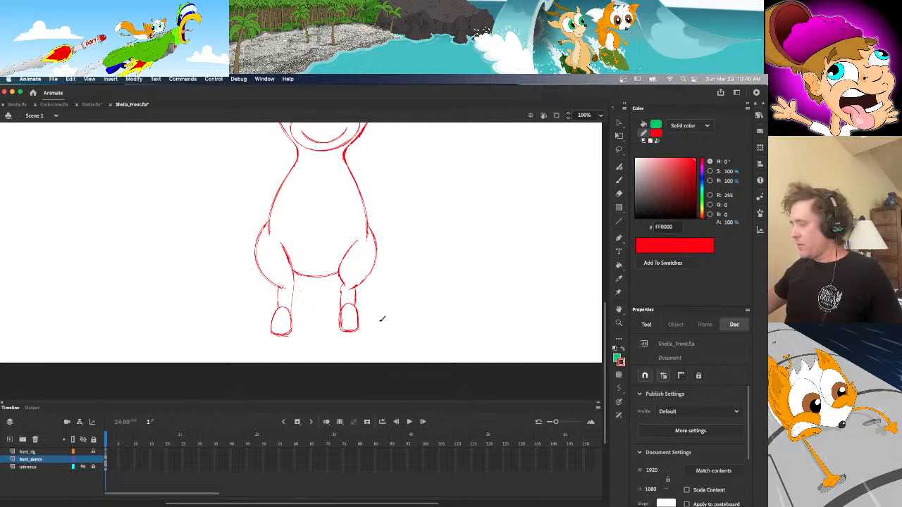
Select the thigh, leg and hoof strokes on the side opposite the tail and shift them slightly downward
{"action": "key", "text": "y"}
{"action": "key", "text": "b"}
{"action": "key", "text": "v"}
{"action": "double_click", "coordinate": [374, 268]}
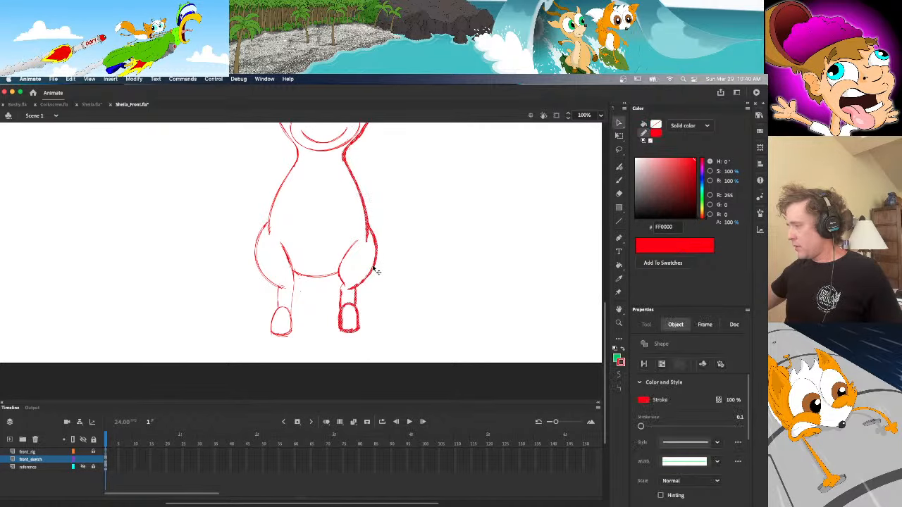
{"action": "left_click", "coordinate": [377, 269]}
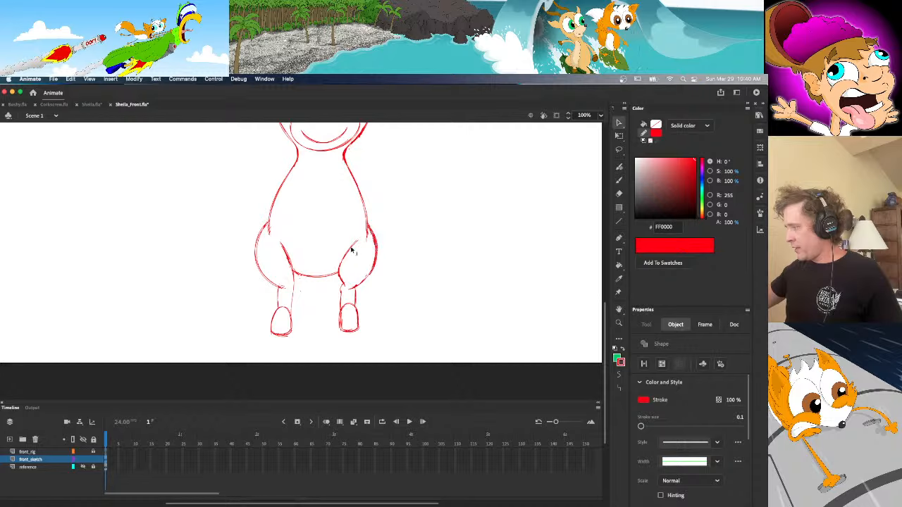
{"action": "mouse_move", "coordinate": [362, 234]}
{"action": "left_mouse_down"}
{"action": "mouse_move", "coordinate": [337, 285]}
{"action": "mouse_move", "coordinate": [338, 338]}
{"action": "left_mouse_up"}
{"action": "mouse_move", "coordinate": [387, 261]}
{"action": "left_mouse_down"}
{"action": "mouse_move", "coordinate": [356, 298]}
{"action": "mouse_move", "coordinate": [375, 282]}
{"action": "left_mouse_up"}
{"action": "left_click", "coordinate": [383, 260]}
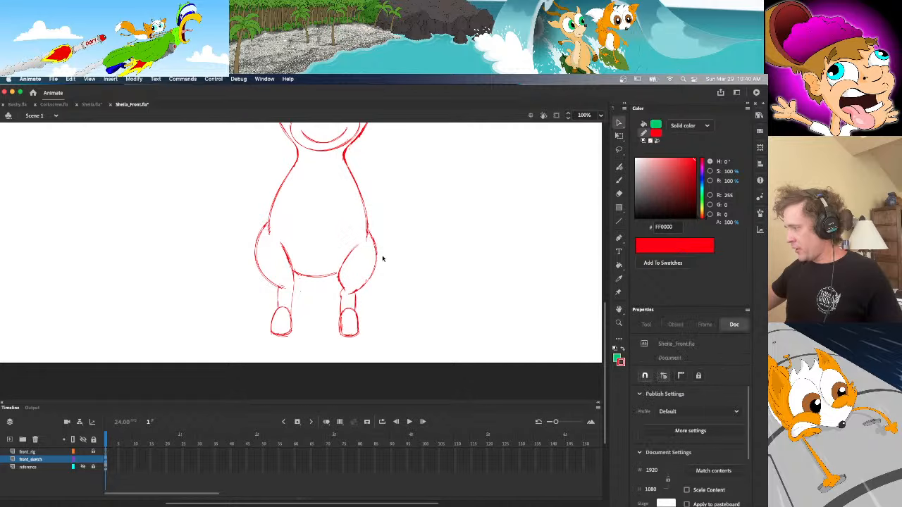
Delete the stray red dot between the two legs
{"action": "left_click", "coordinate": [339, 274]}
{"action": "left_click", "coordinate": [340, 276]}
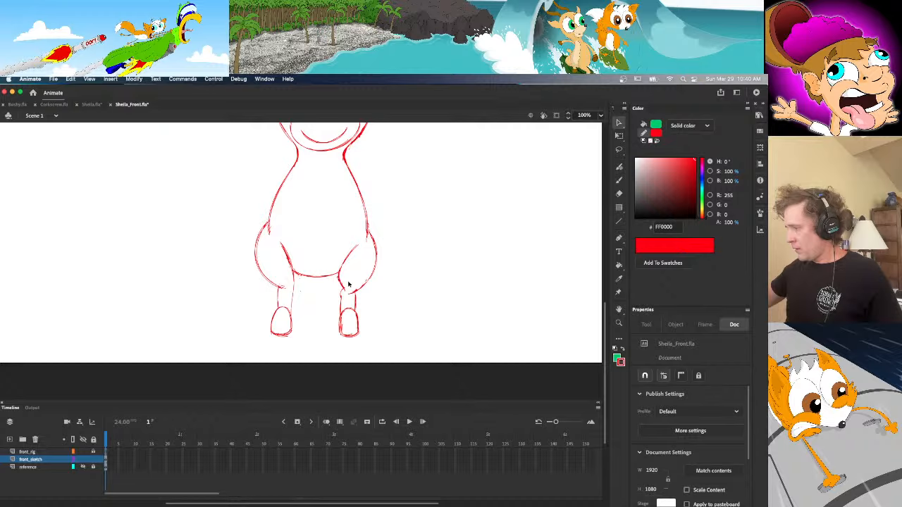
{"action": "left_click", "coordinate": [300, 290]}
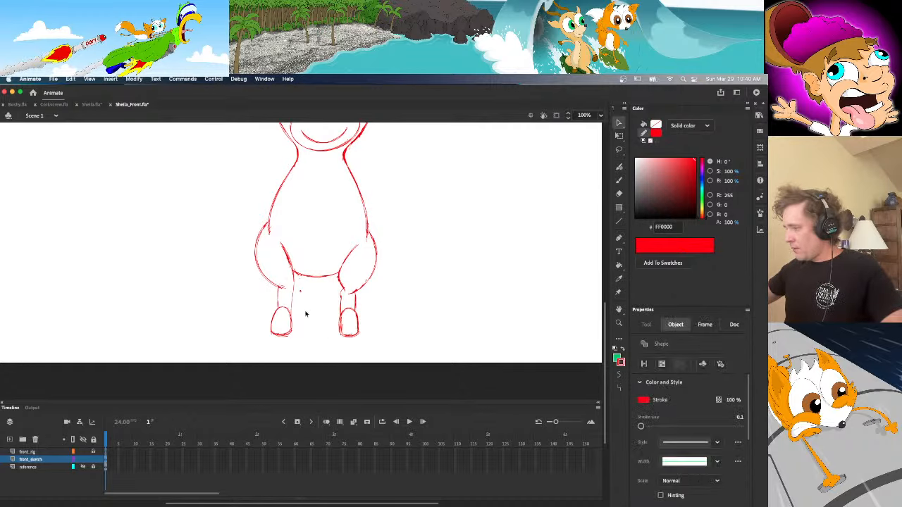
{"action": "key", "text": "Delete"}
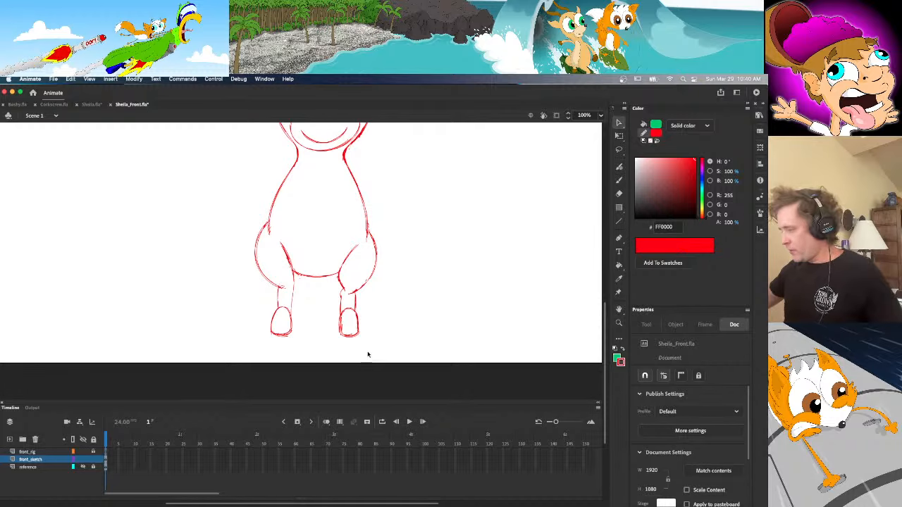
Check the full body proportions against the reference by alternately showing and hiding the reference and front_sketch layers
{"action": "mouse_move", "coordinate": [605, 339]}
{"action": "left_mouse_down"}
{"action": "mouse_move", "coordinate": [604, 303]}
{"action": "mouse_move", "coordinate": [604, 329]}
{"action": "left_mouse_up"}
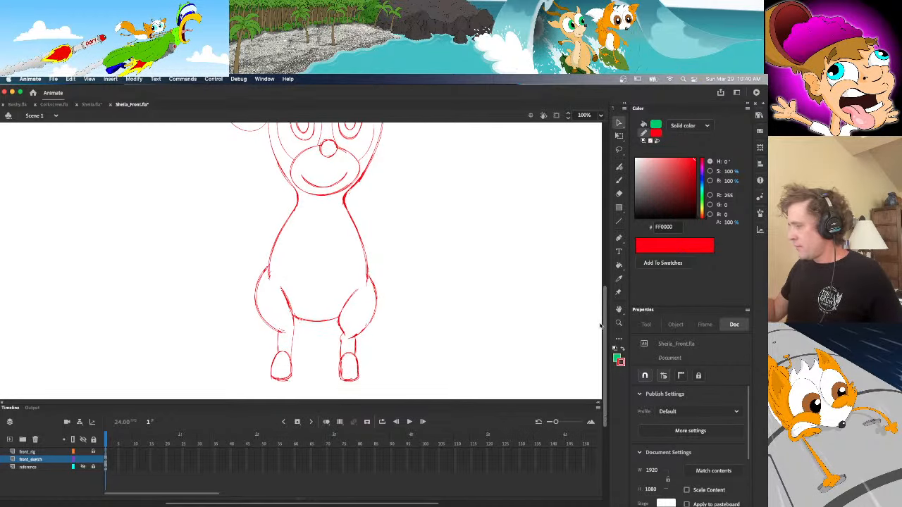
{"action": "left_click", "coordinate": [274, 286]}
{"action": "left_click", "coordinate": [315, 284]}
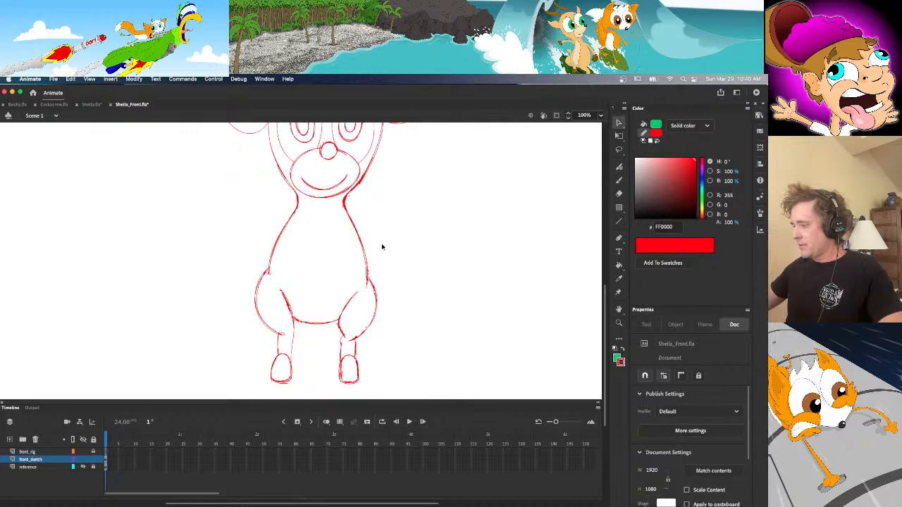
{"action": "left_click", "coordinate": [83, 466]}
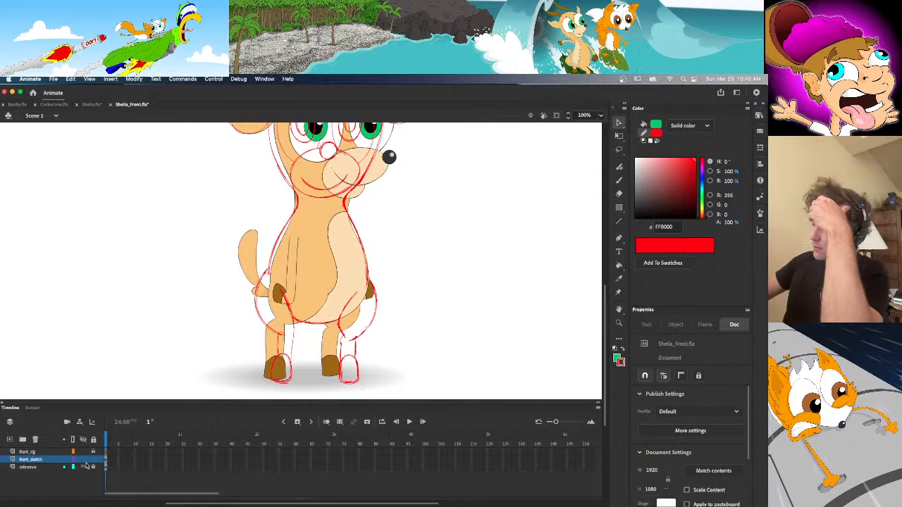
{"action": "left_click", "coordinate": [83, 459]}
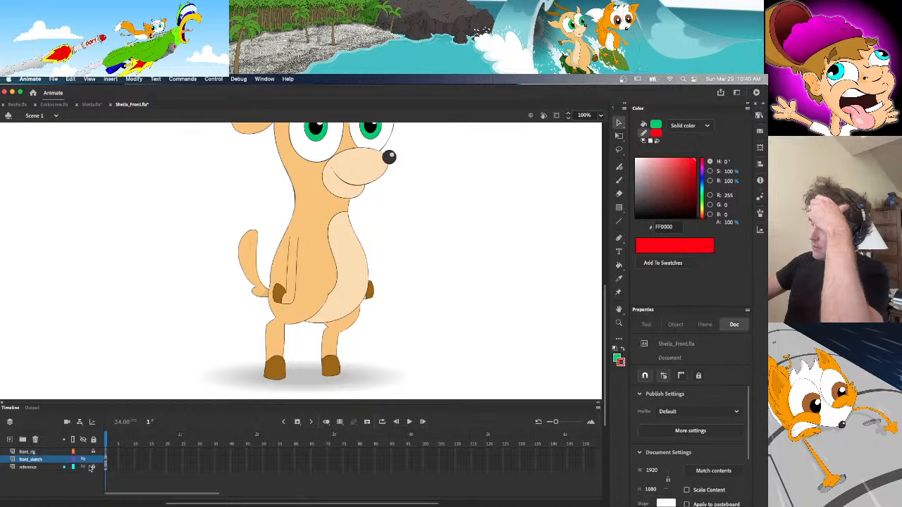
{"action": "left_click", "coordinate": [92, 467]}
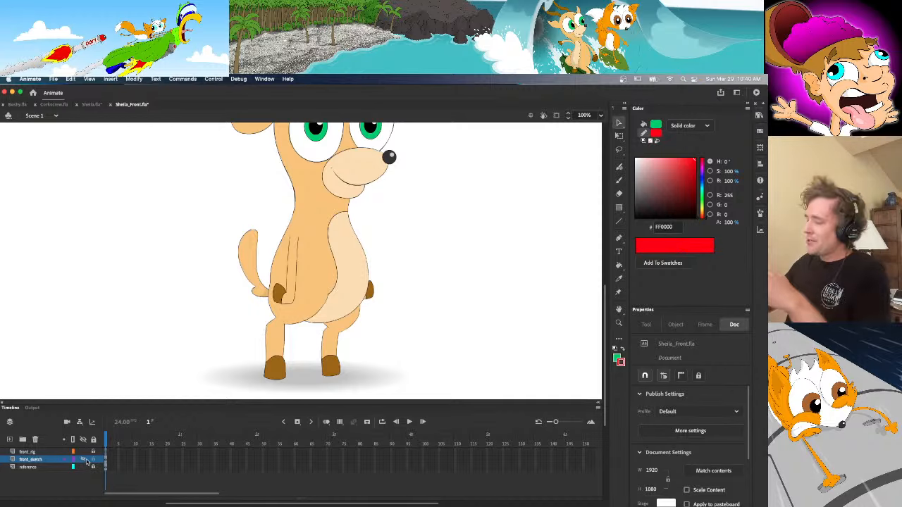
{"action": "left_click", "coordinate": [84, 459]}
{"action": "left_click", "coordinate": [84, 467]}
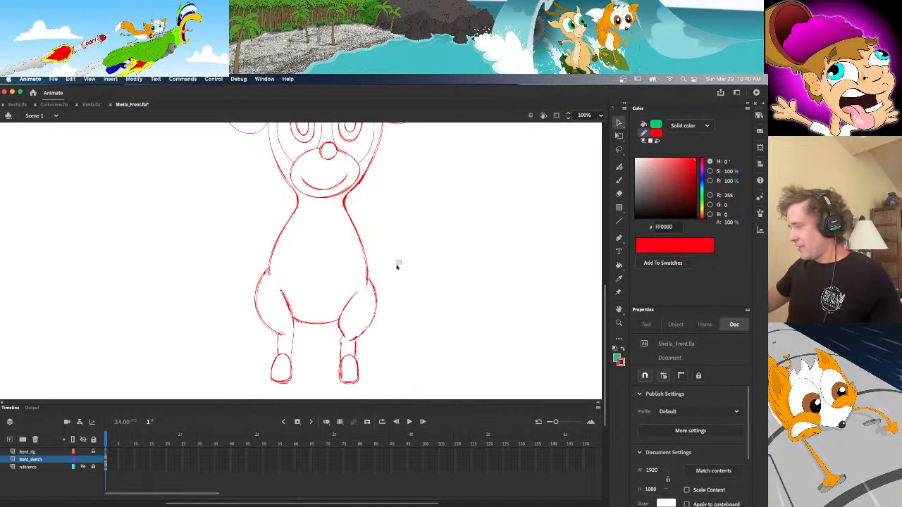
Delete all the sketched strokes below the chest, including the lower belly, hips, legs and hooves
{"action": "left_click_drag", "start_coordinate": [401, 260], "coordinate": [222, 400]}
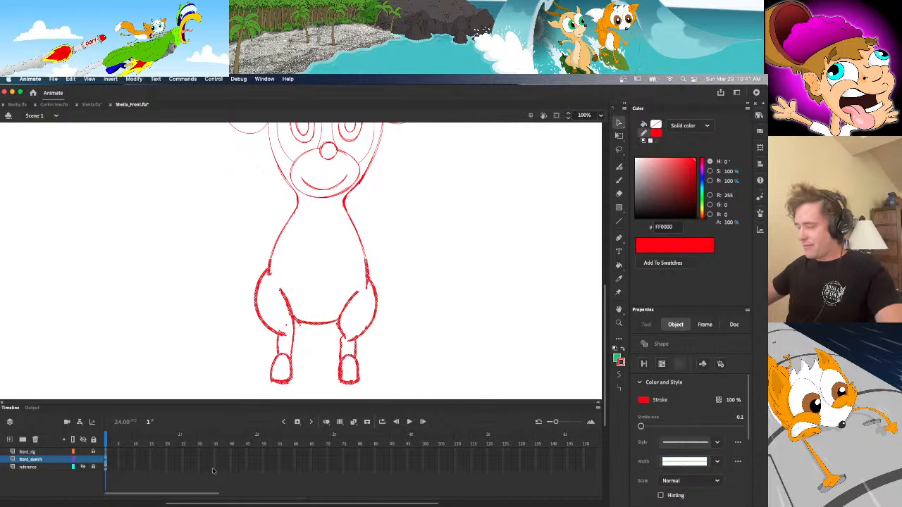
{"action": "key", "text": "Delete"}
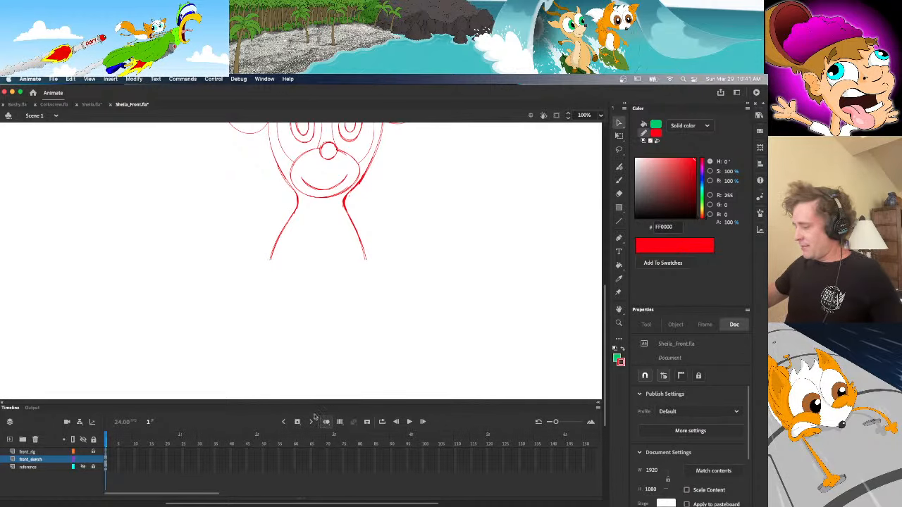
Show the reference layer and sketch a new rounded lower body outline that joins the two side lines below the chest
{"action": "left_click", "coordinate": [83, 467]}
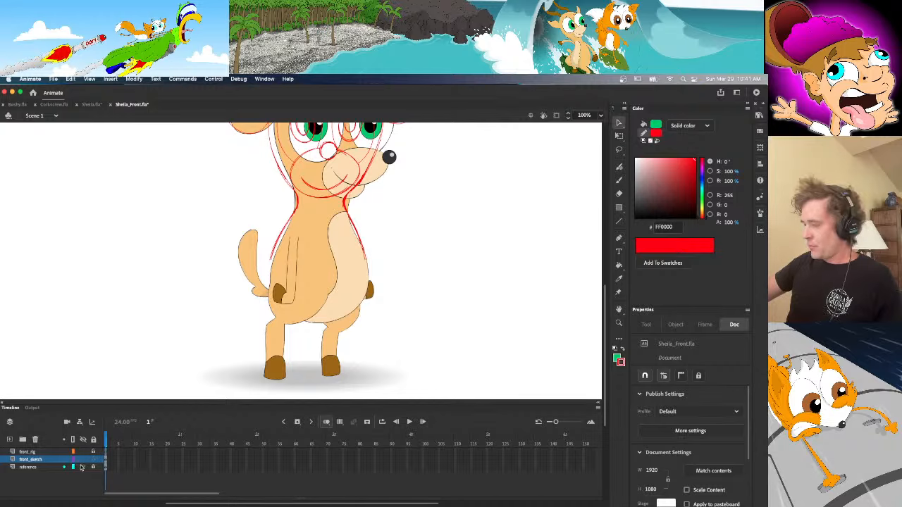
{"action": "left_click", "coordinate": [74, 460]}
{"action": "left_click", "coordinate": [74, 461]}
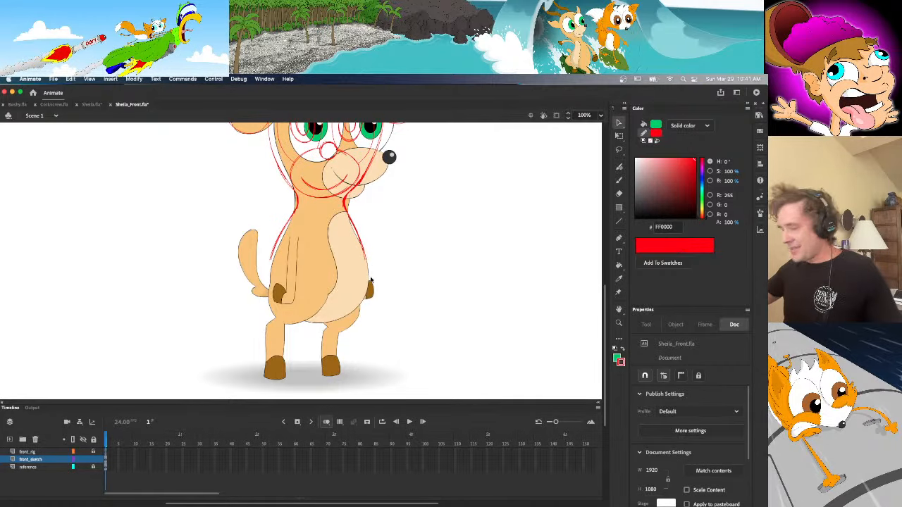
{"action": "key", "text": "b"}
{"action": "mouse_move", "coordinate": [367, 256]}
{"action": "left_mouse_down"}
{"action": "mouse_move", "coordinate": [366, 292]}
{"action": "mouse_move", "coordinate": [345, 317]}
{"action": "mouse_move", "coordinate": [307, 322]}
{"action": "mouse_move", "coordinate": [279, 296]}
{"action": "mouse_move", "coordinate": [273, 251]}
{"action": "mouse_move", "coordinate": [280, 297]}
{"action": "mouse_move", "coordinate": [300, 318]}
{"action": "mouse_move", "coordinate": [333, 321]}
{"action": "mouse_move", "coordinate": [358, 309]}
{"action": "mouse_move", "coordinate": [371, 253]}
{"action": "mouse_move", "coordinate": [361, 240]}
{"action": "left_mouse_up"}
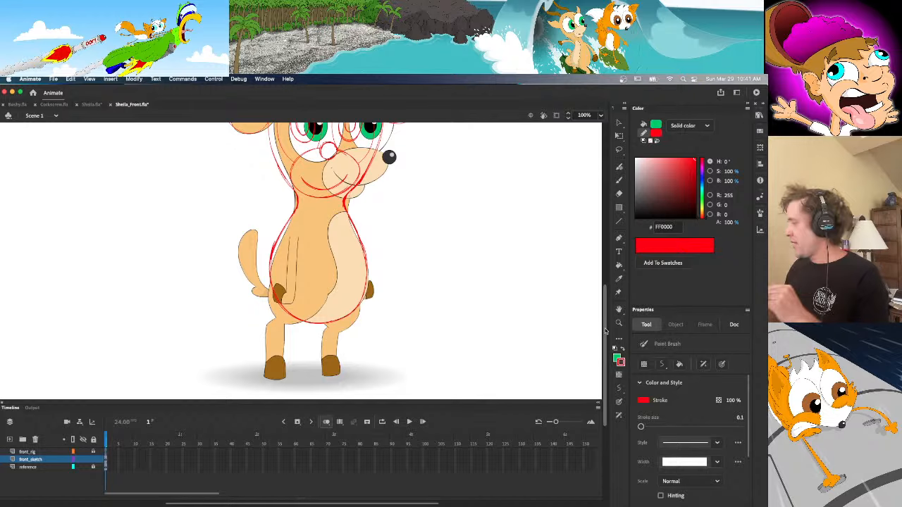
Examine the reference head without the red sketch by hiding the front_sketch layer, and show the sketch again
{"action": "left_click_drag", "start_coordinate": [603, 329], "coordinate": [601, 275]}
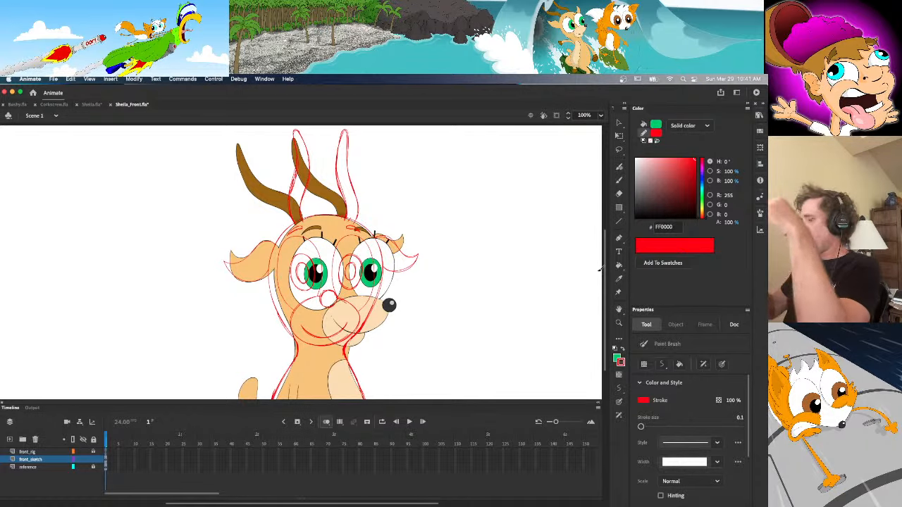
{"action": "left_click", "coordinate": [83, 459]}
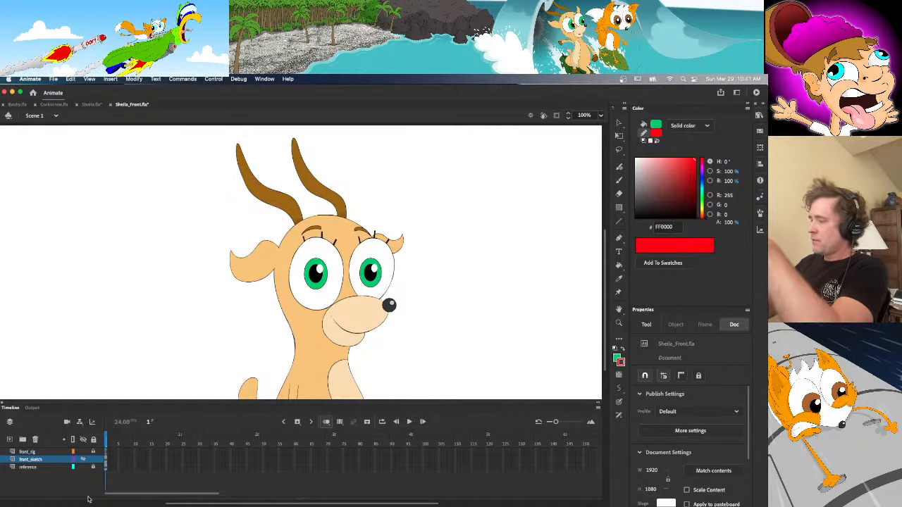
{"action": "left_click", "coordinate": [84, 459]}
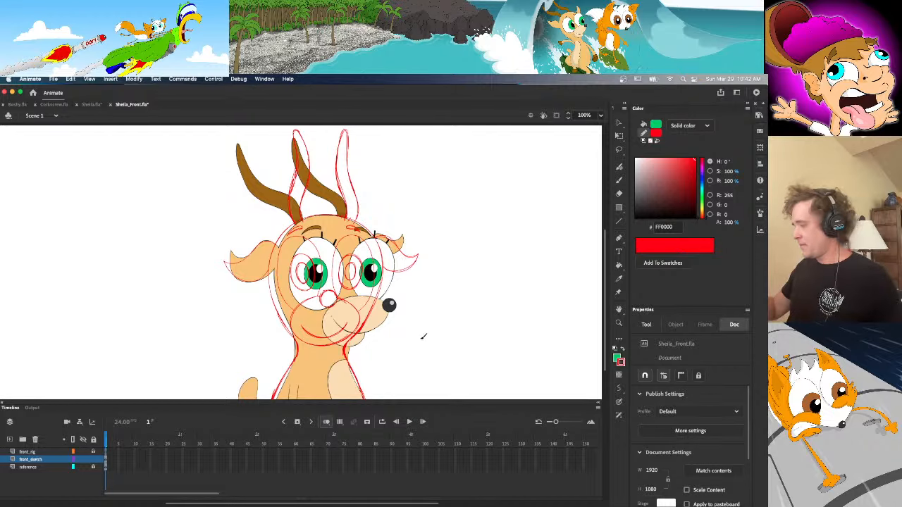
Sketch an egg-shaped belly patch inside the body outline, reaching from below the neck to the lower belly, and hide the reference layer
{"action": "left_click_drag", "start_coordinate": [603, 303], "coordinate": [594, 355]}
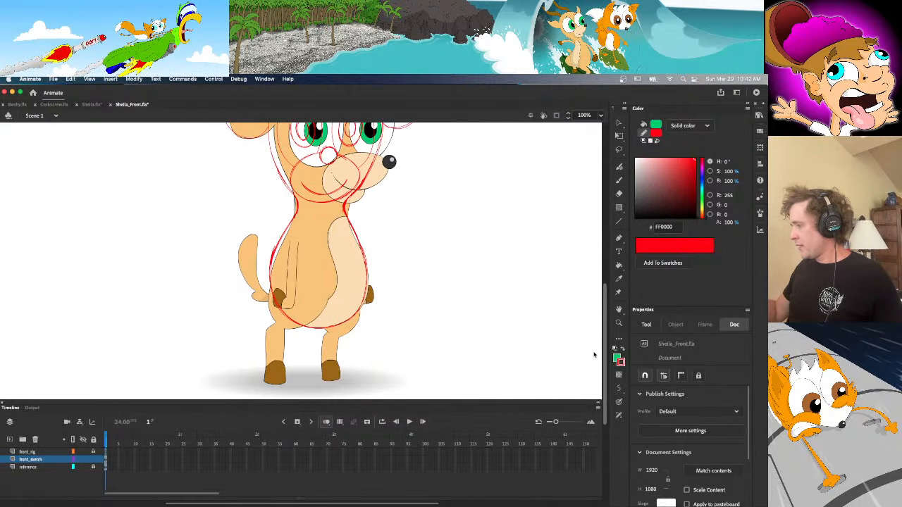
{"action": "left_click", "coordinate": [600, 116]}
{"action": "left_click", "coordinate": [617, 218]}
{"action": "left_click_drag", "start_coordinate": [605, 327], "coordinate": [599, 299]}
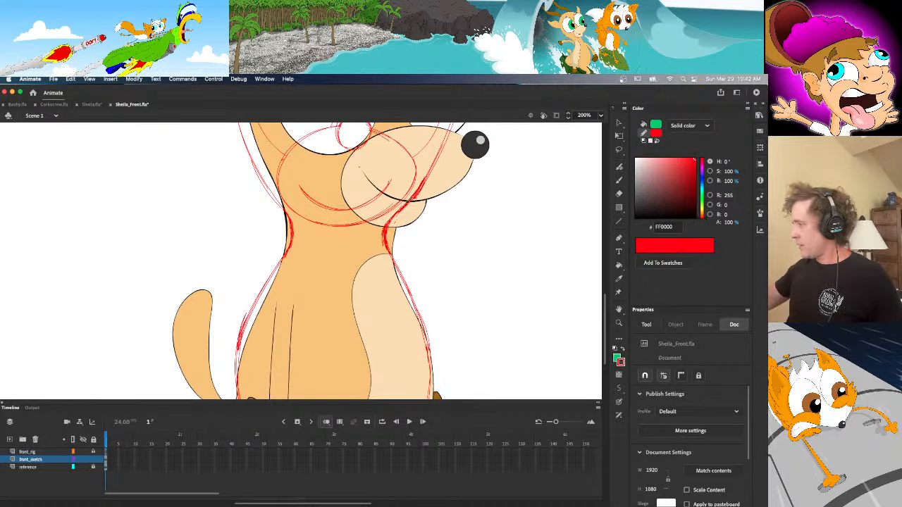
{"action": "left_click_drag", "start_coordinate": [382, 234], "coordinate": [399, 270]}
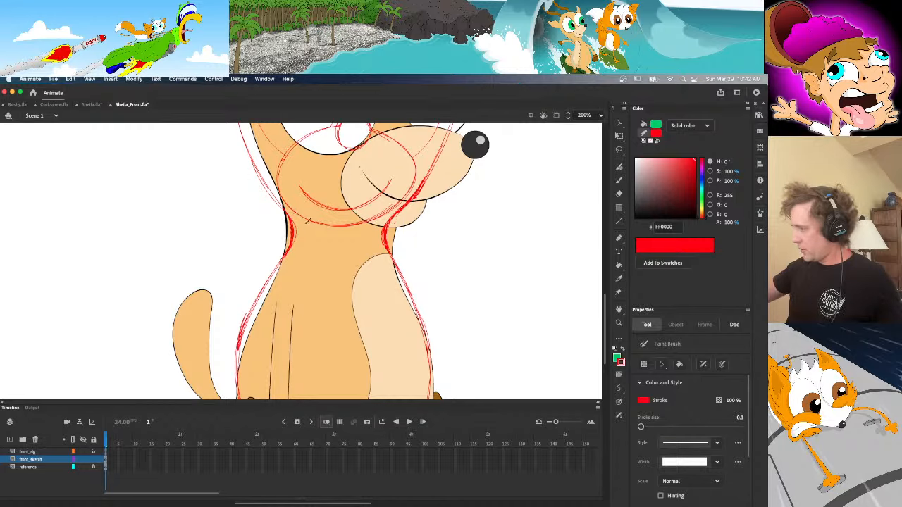
{"action": "left_click_drag", "start_coordinate": [604, 303], "coordinate": [606, 320]}
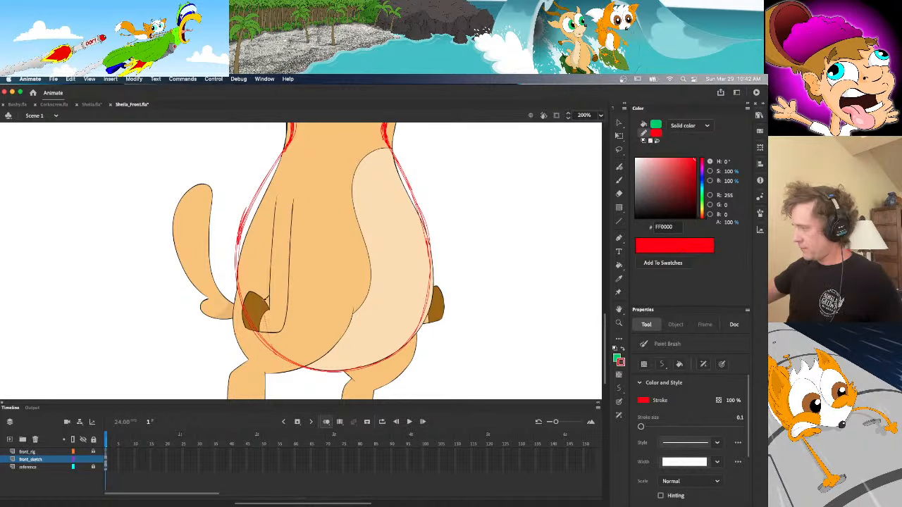
{"action": "mouse_move", "coordinate": [264, 296]}
{"action": "left_mouse_down"}
{"action": "mouse_move", "coordinate": [308, 163]}
{"action": "mouse_move", "coordinate": [325, 148]}
{"action": "mouse_move", "coordinate": [373, 149]}
{"action": "mouse_move", "coordinate": [404, 220]}
{"action": "mouse_move", "coordinate": [410, 341]}
{"action": "mouse_move", "coordinate": [398, 358]}
{"action": "left_mouse_up"}
{"action": "left_click", "coordinate": [82, 467]}
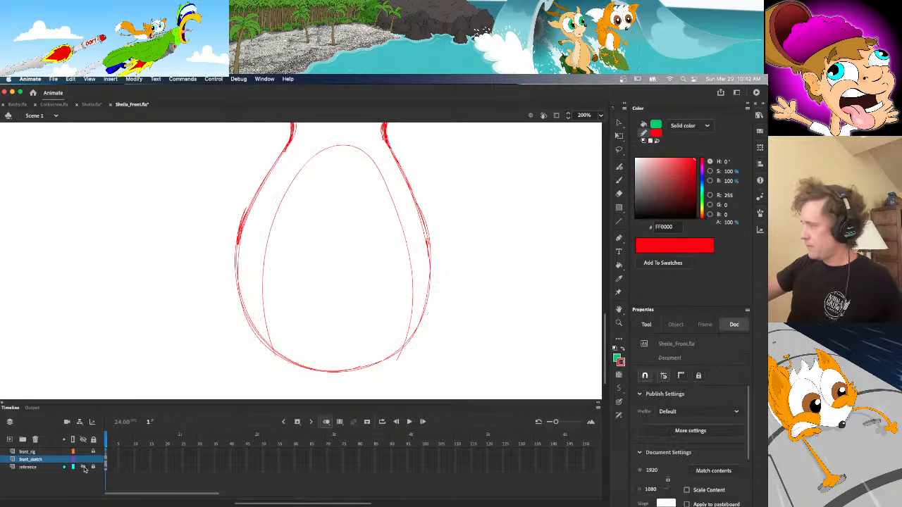
Show the reference layer and redraw the egg-shaped belly patch wider inside the body outline, reaching from the chest to the lower belly
{"action": "left_click", "coordinate": [83, 468]}
{"action": "left_click", "coordinate": [83, 468]}
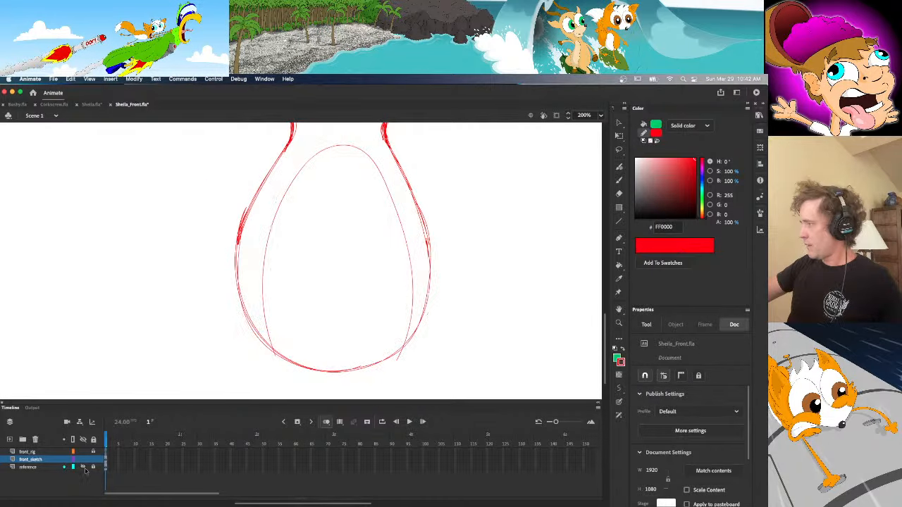
{"action": "left_click", "coordinate": [85, 470]}
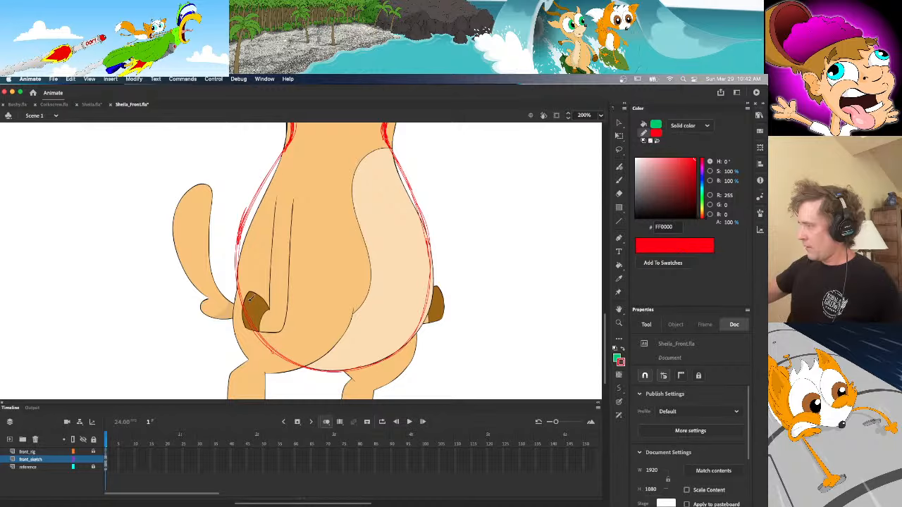
{"action": "mouse_move", "coordinate": [255, 243]}
{"action": "left_mouse_down"}
{"action": "mouse_move", "coordinate": [310, 149]}
{"action": "mouse_move", "coordinate": [334, 138]}
{"action": "mouse_move", "coordinate": [370, 165]}
{"action": "left_mouse_up"}
{"action": "key", "text": "super+z"}
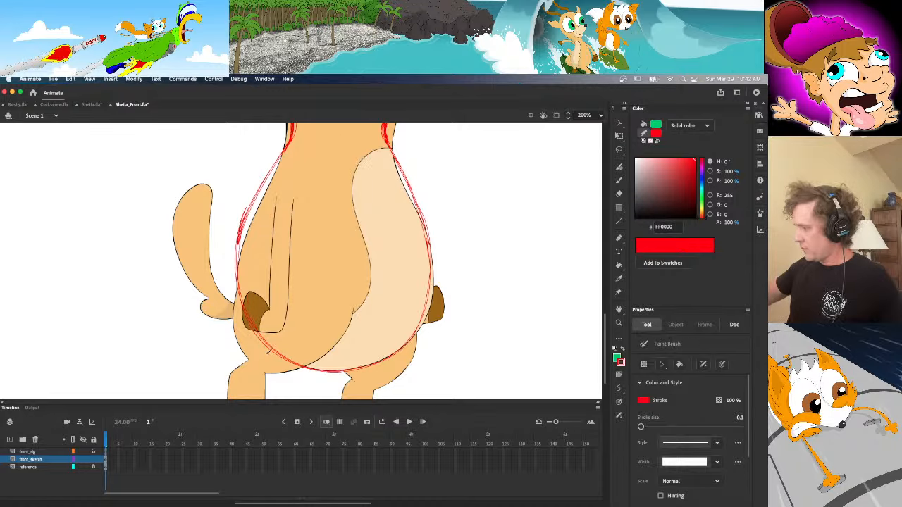
{"action": "mouse_move", "coordinate": [268, 352]}
{"action": "left_mouse_down"}
{"action": "mouse_move", "coordinate": [252, 302]}
{"action": "mouse_move", "coordinate": [264, 242]}
{"action": "mouse_move", "coordinate": [309, 154]}
{"action": "mouse_move", "coordinate": [356, 143]}
{"action": "mouse_move", "coordinate": [381, 172]}
{"action": "mouse_move", "coordinate": [430, 308]}
{"action": "mouse_move", "coordinate": [403, 390]}
{"action": "mouse_move", "coordinate": [421, 325]}
{"action": "mouse_move", "coordinate": [403, 215]}
{"action": "mouse_move", "coordinate": [423, 301]}
{"action": "mouse_move", "coordinate": [423, 267]}
{"action": "mouse_move", "coordinate": [371, 151]}
{"action": "mouse_move", "coordinate": [335, 145]}
{"action": "mouse_move", "coordinate": [302, 167]}
{"action": "mouse_move", "coordinate": [261, 334]}
{"action": "left_mouse_up"}
{"action": "key", "text": "super+z"}
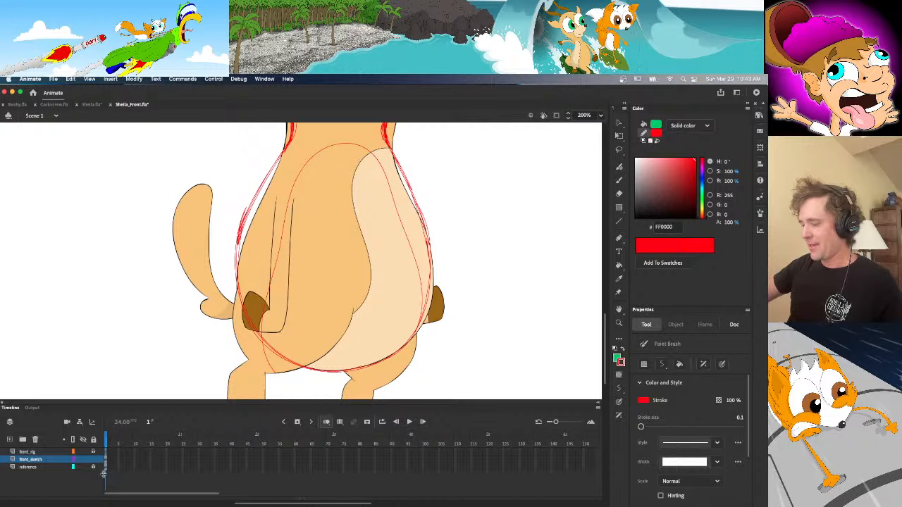
Delete the tail of the belly patch stroke that overshoots the bottom of the body outline on the tail side
{"action": "key", "text": "v"}
{"action": "left_click", "coordinate": [267, 361]}
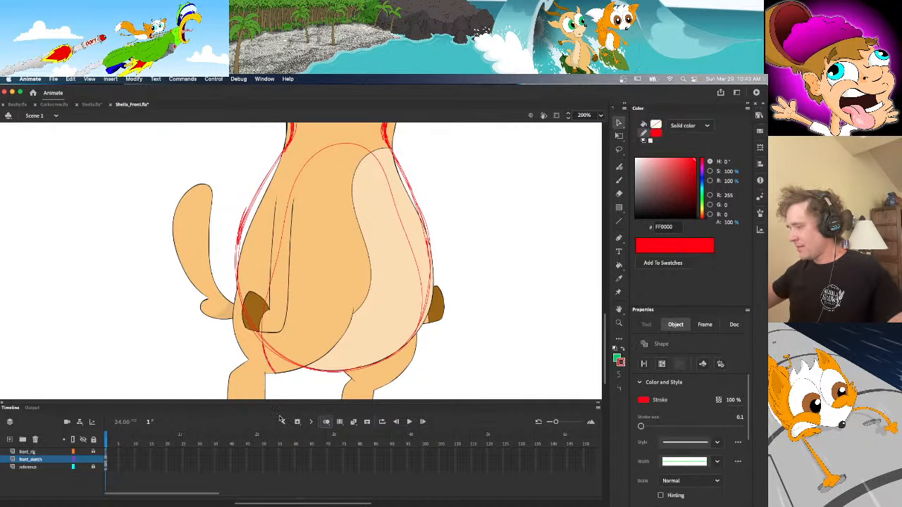
{"action": "left_click", "coordinate": [414, 367]}
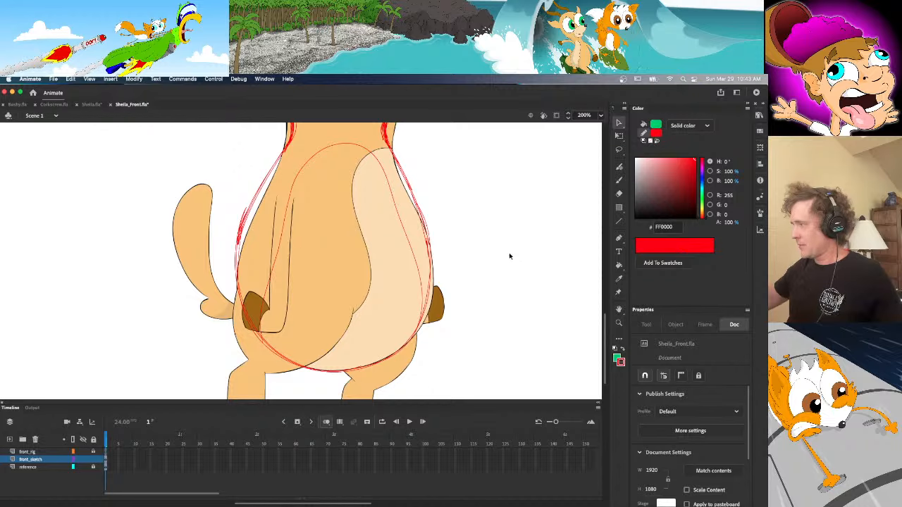
Sketch the outer line of the arm on the tail side, curving from the shoulder down beside the body to the wrist
{"action": "scroll", "coordinate": [604, 317], "scroll_direction": "up", "scroll_amount": 3}
{"action": "scroll", "coordinate": [604, 321], "scroll_direction": "down", "scroll_amount": 2}
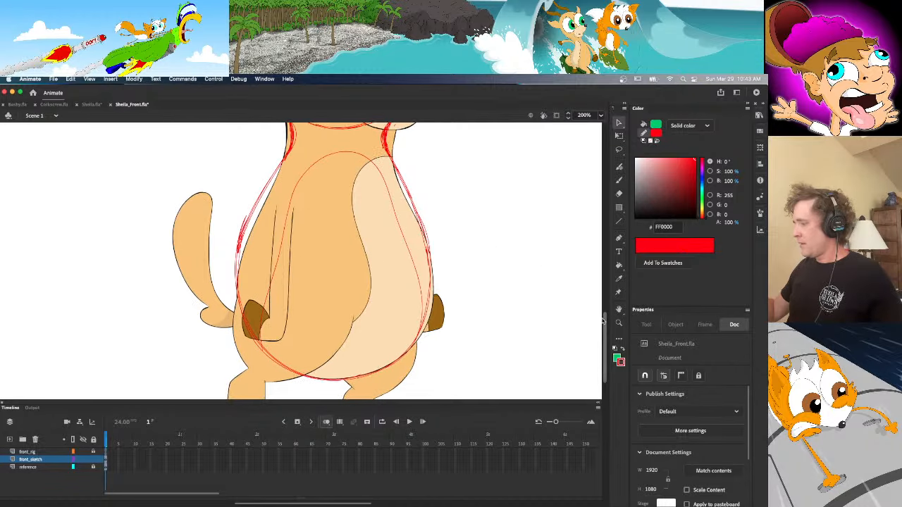
{"action": "key", "text": "y"}
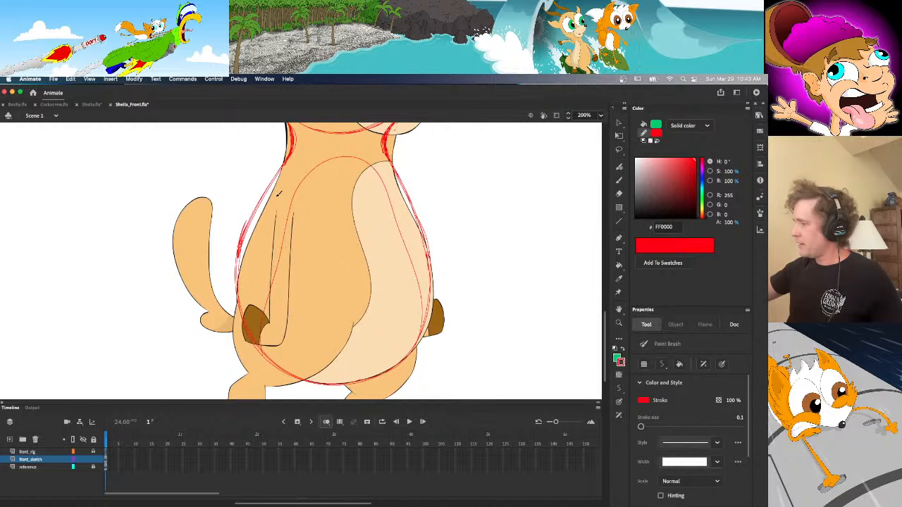
{"action": "left_click_drag", "start_coordinate": [258, 204], "coordinate": [221, 300]}
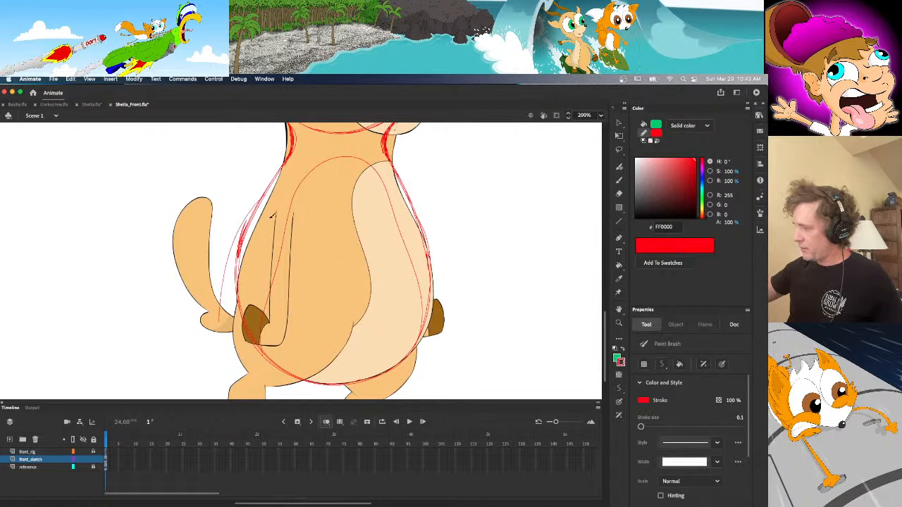
{"action": "mouse_move", "coordinate": [267, 213]}
{"action": "left_mouse_down"}
{"action": "mouse_move", "coordinate": [239, 293]}
{"action": "mouse_move", "coordinate": [237, 339]}
{"action": "left_mouse_up"}
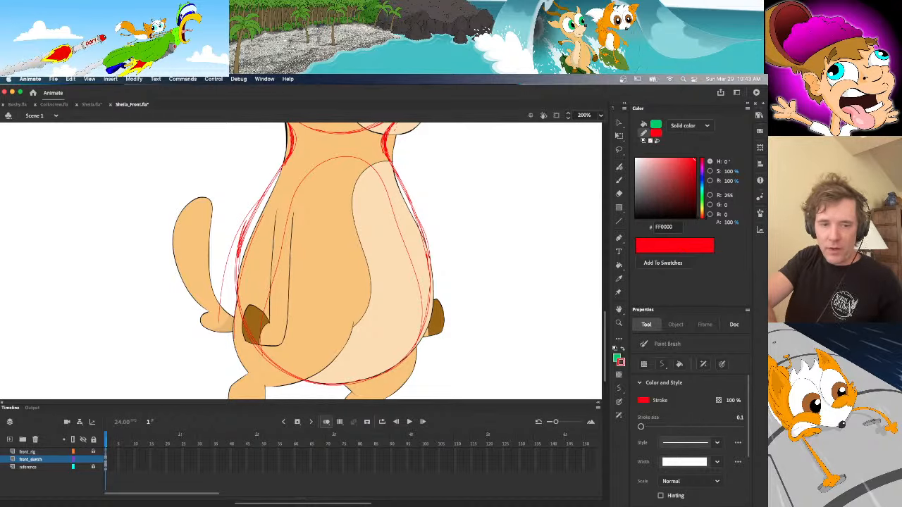
Open BushySheilaSurfing.fla, examine how the horned character's arms and body are drawn, and return to Sheila_Front.fla
{"action": "key", "text": "super+Tab"}
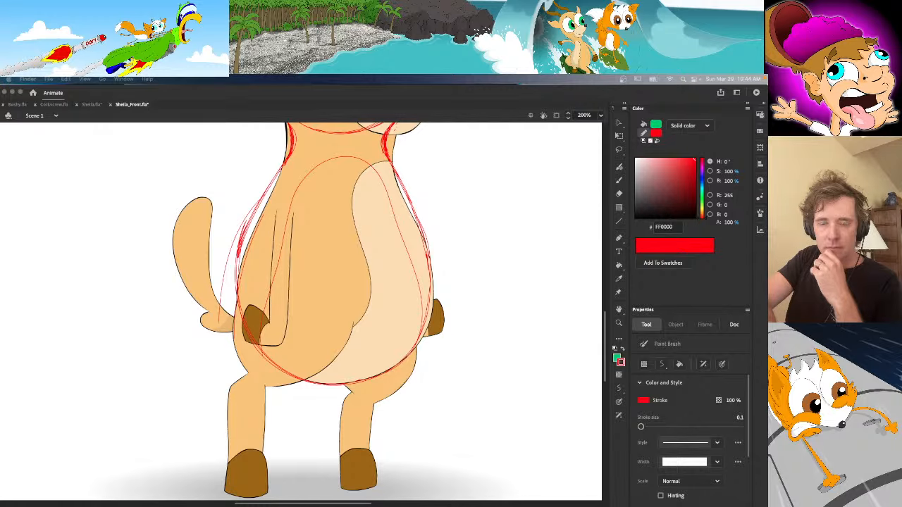
{"action": "key", "text": "super+Tab"}
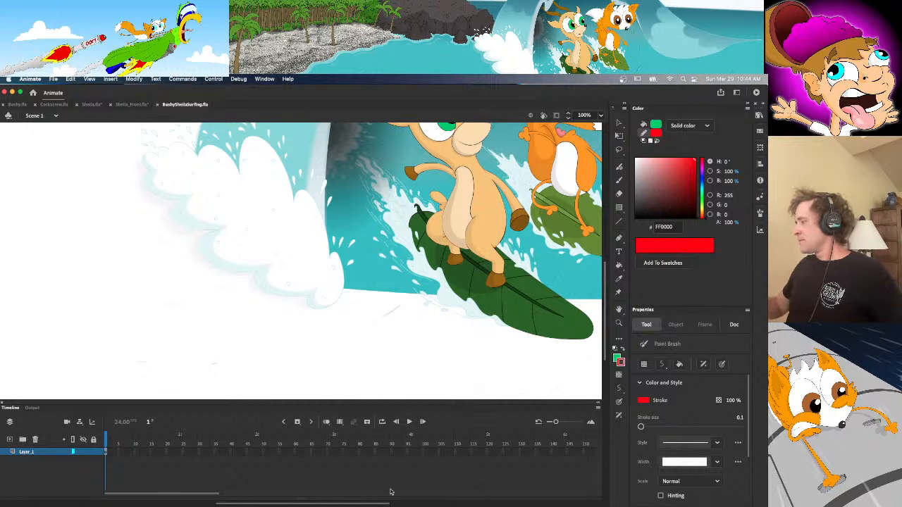
{"action": "scroll", "coordinate": [301, 261], "scroll_direction": "right", "scroll_amount": 10}
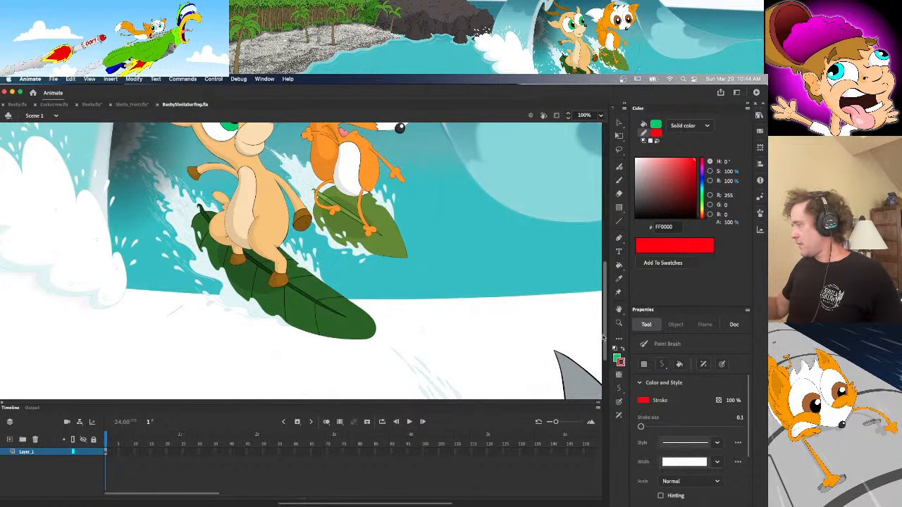
{"action": "scroll", "coordinate": [607, 320], "scroll_direction": "up", "scroll_amount": 3}
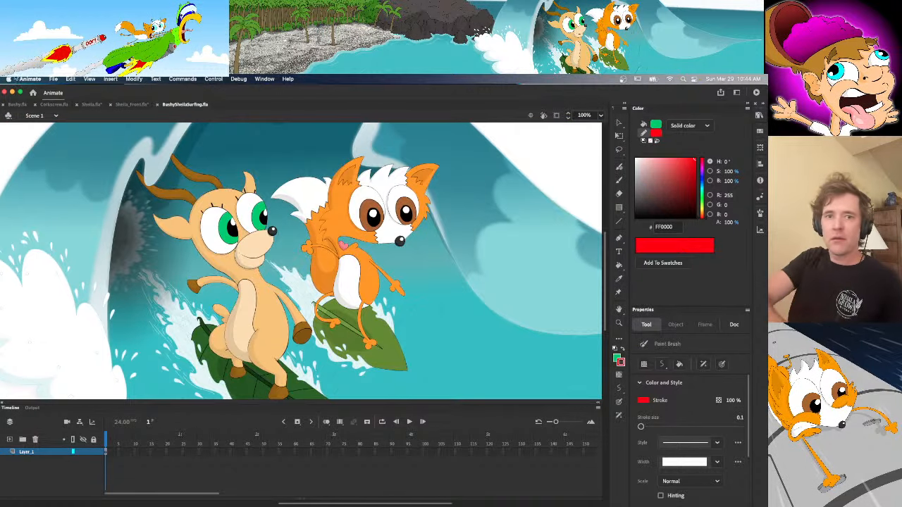
{"action": "key", "text": "super+Tab"}
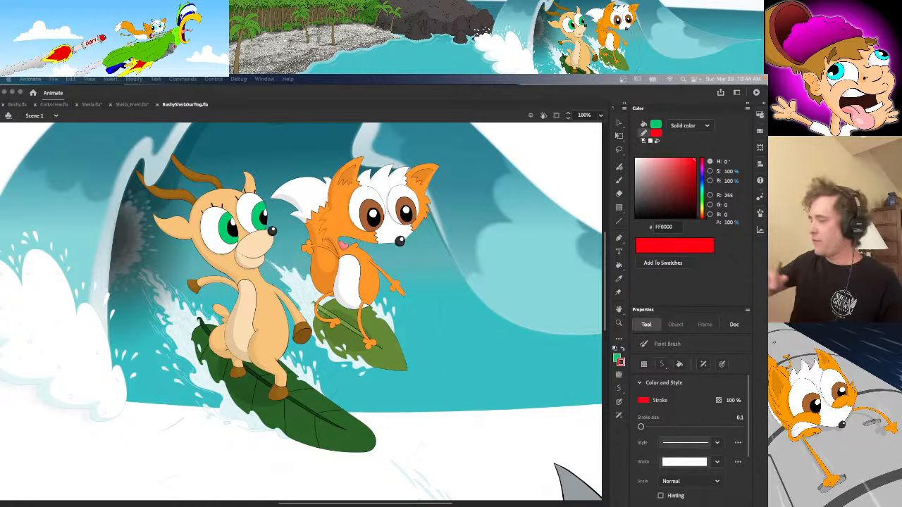
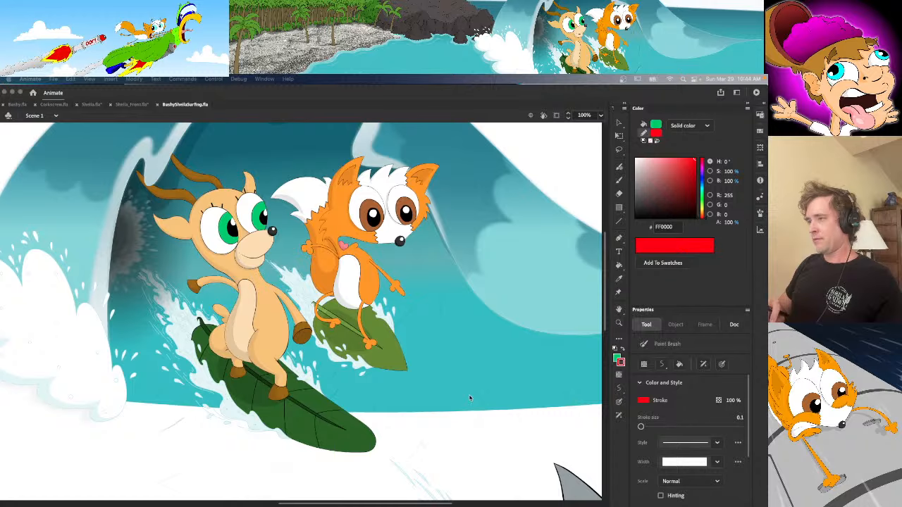
{"action": "left_click", "coordinate": [130, 106]}
{"action": "left_click", "coordinate": [130, 105]}
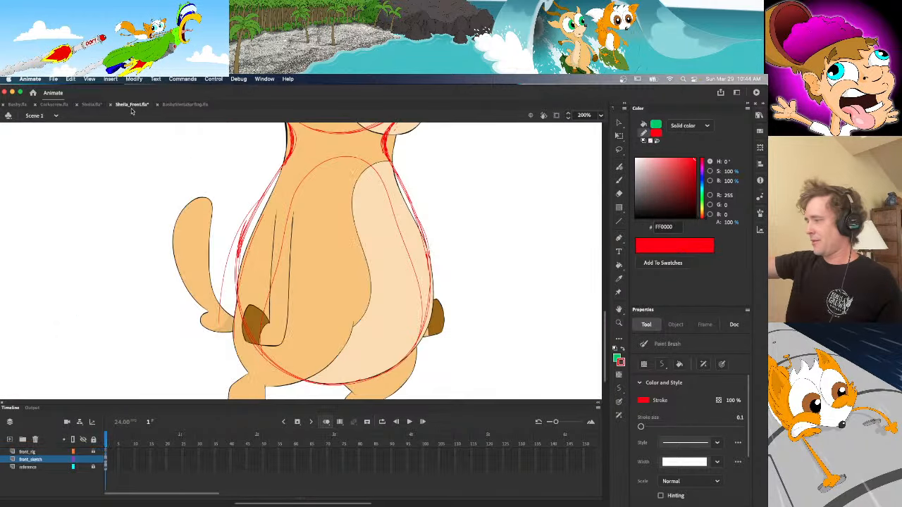
Display the reference layer as outlines and sketch the arm's inner line with a rounded hoof at its end
{"action": "left_click_drag", "start_coordinate": [604, 337], "coordinate": [603, 341]}
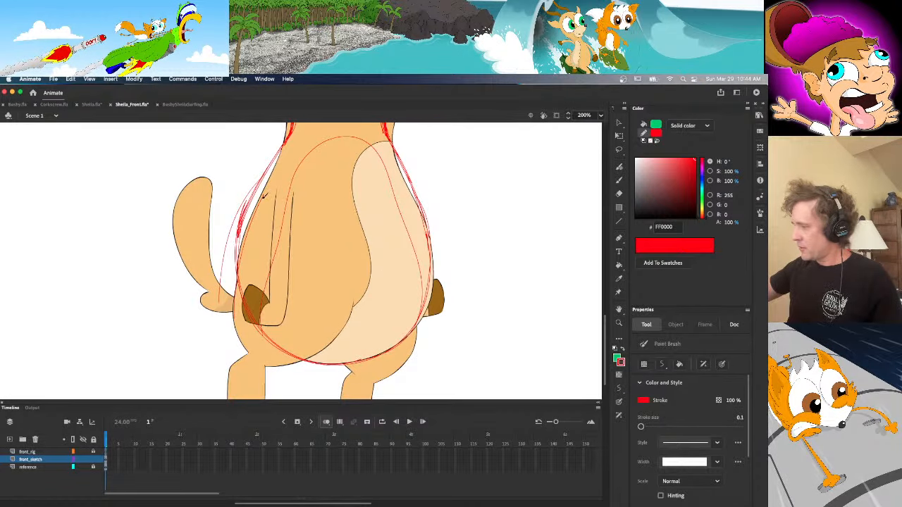
{"action": "mouse_move", "coordinate": [264, 196]}
{"action": "left_mouse_down"}
{"action": "mouse_move", "coordinate": [238, 316]}
{"action": "mouse_move", "coordinate": [218, 320]}
{"action": "mouse_move", "coordinate": [203, 300]}
{"action": "mouse_move", "coordinate": [217, 281]}
{"action": "mouse_move", "coordinate": [230, 283]}
{"action": "left_mouse_up"}
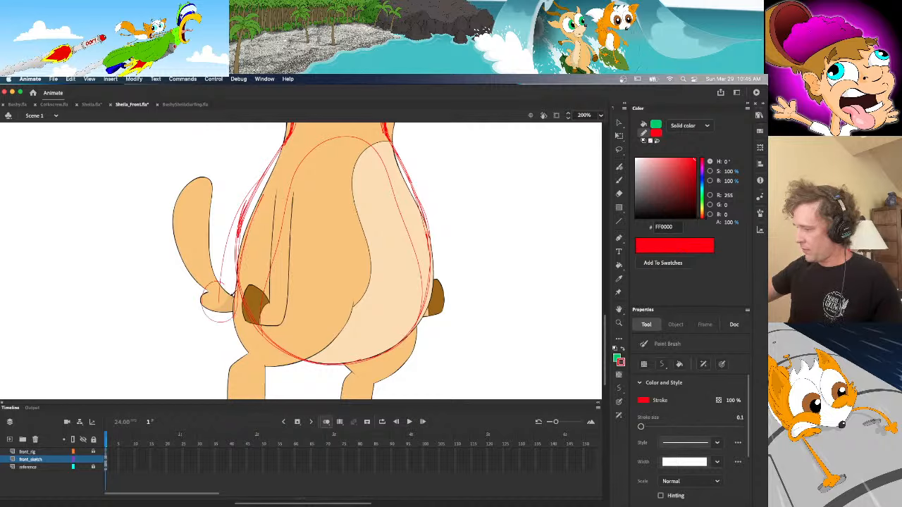
{"action": "key", "text": "super+z"}
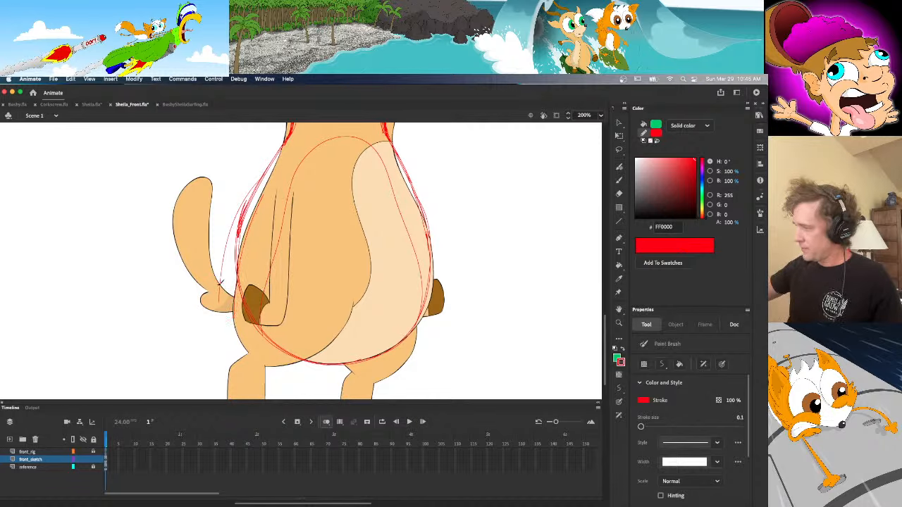
{"action": "left_click", "coordinate": [73, 467]}
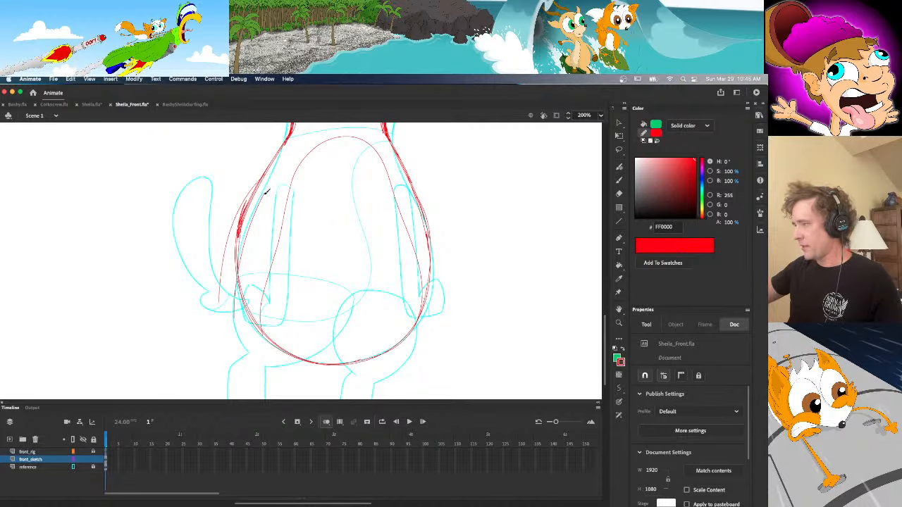
{"action": "mouse_move", "coordinate": [266, 190]}
{"action": "left_mouse_down"}
{"action": "mouse_move", "coordinate": [234, 318]}
{"action": "mouse_move", "coordinate": [217, 323]}
{"action": "mouse_move", "coordinate": [207, 290]}
{"action": "mouse_move", "coordinate": [214, 282]}
{"action": "mouse_move", "coordinate": [231, 308]}
{"action": "left_mouse_up"}
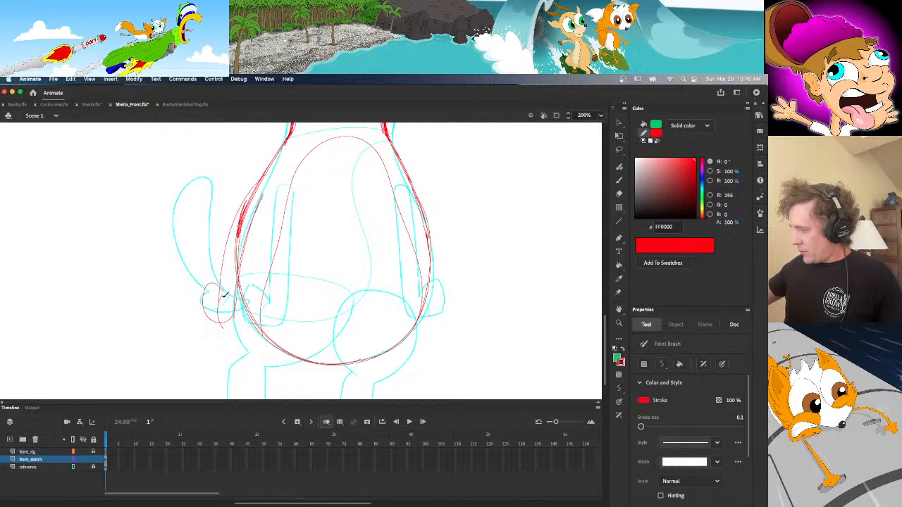
Delete the stray stroke segments inside and below the hoof at the end of the sketched arm
{"action": "key", "text": "v"}
{"action": "left_click", "coordinate": [224, 297]}
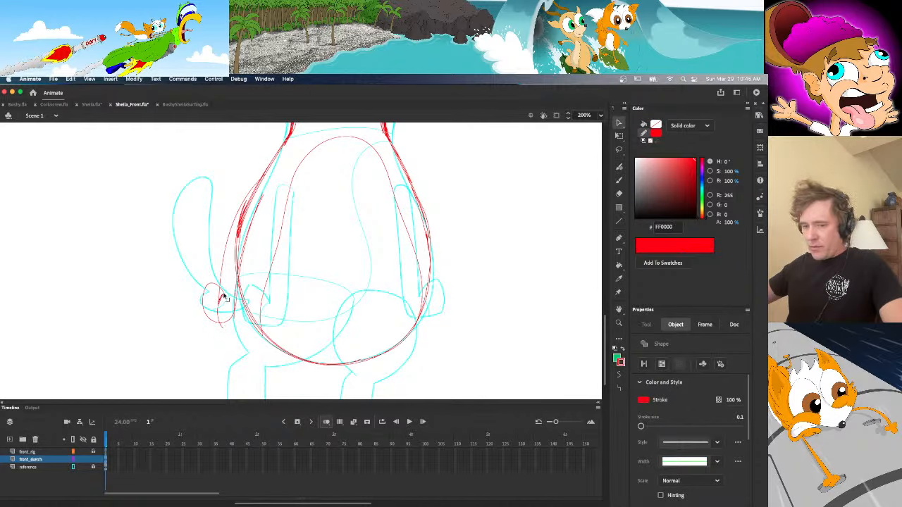
{"action": "key", "text": "Delete"}
{"action": "left_click", "coordinate": [224, 304]}
{"action": "key", "text": "Delete"}
{"action": "left_click", "coordinate": [235, 318]}
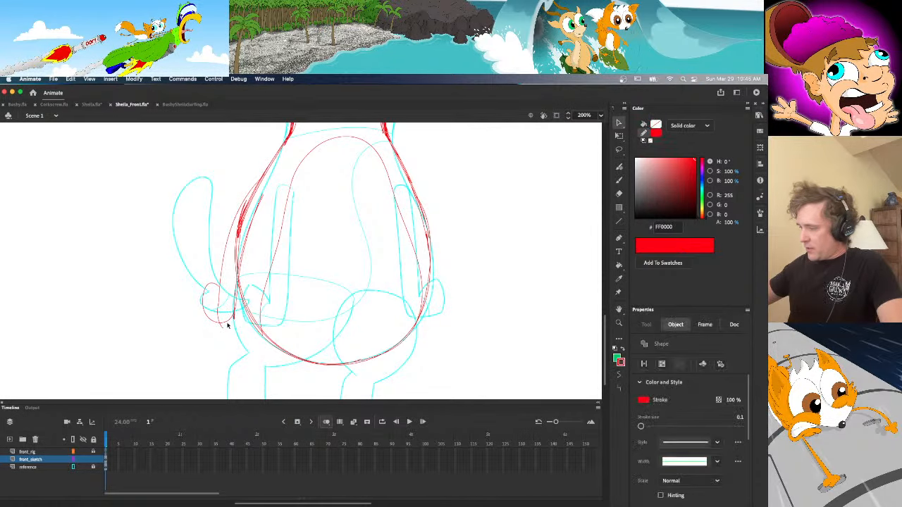
{"action": "key", "text": "Delete"}
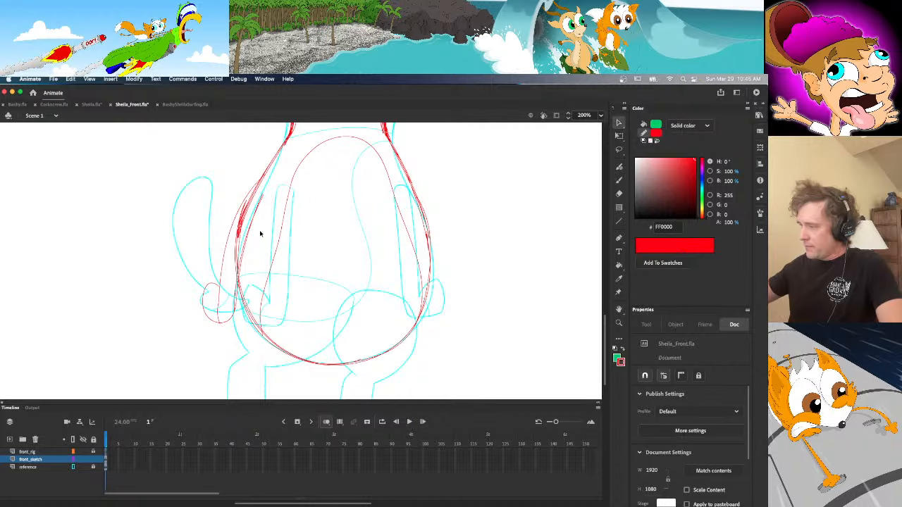
Delete the rough body outline strokes that run through the upper part of the sketched arm
{"action": "key", "text": "r"}
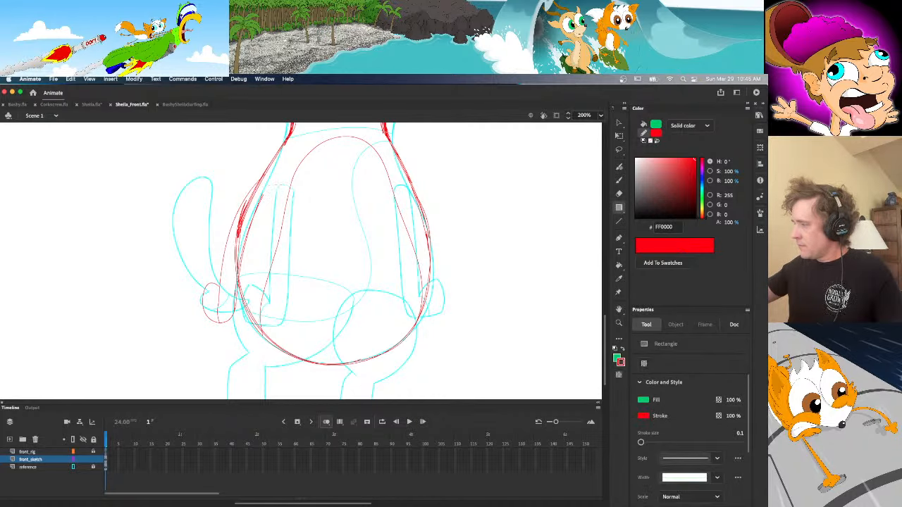
{"action": "key", "text": "e"}
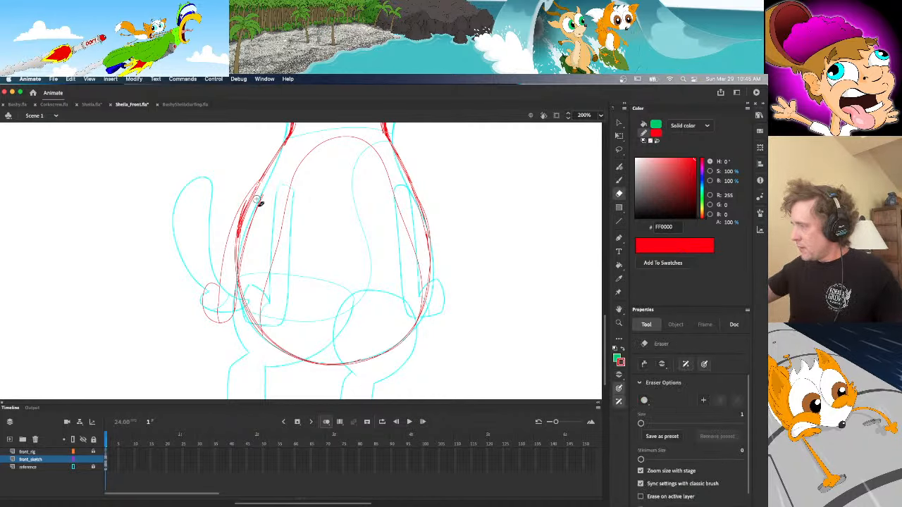
{"action": "key", "text": "v"}
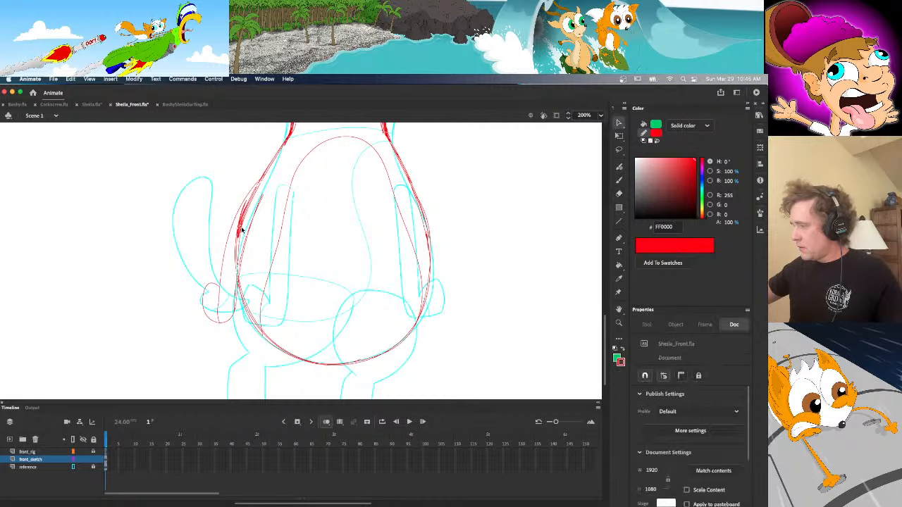
{"action": "left_click", "coordinate": [246, 236]}
{"action": "key", "text": "Delete"}
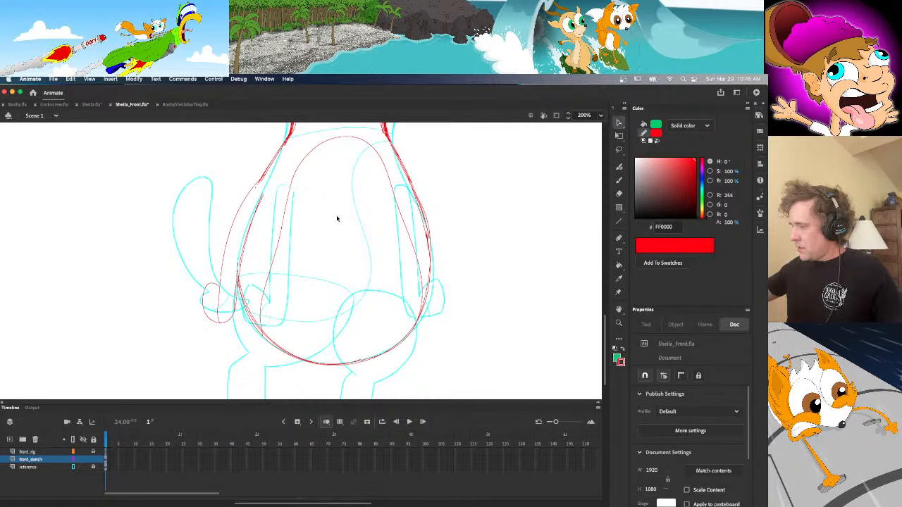
Restore the reference layer's full-colour display and check the arm sketch by toggling the visibility of the reference and front_sketch layers
{"action": "left_click", "coordinate": [73, 459]}
{"action": "left_click", "coordinate": [72, 458]}
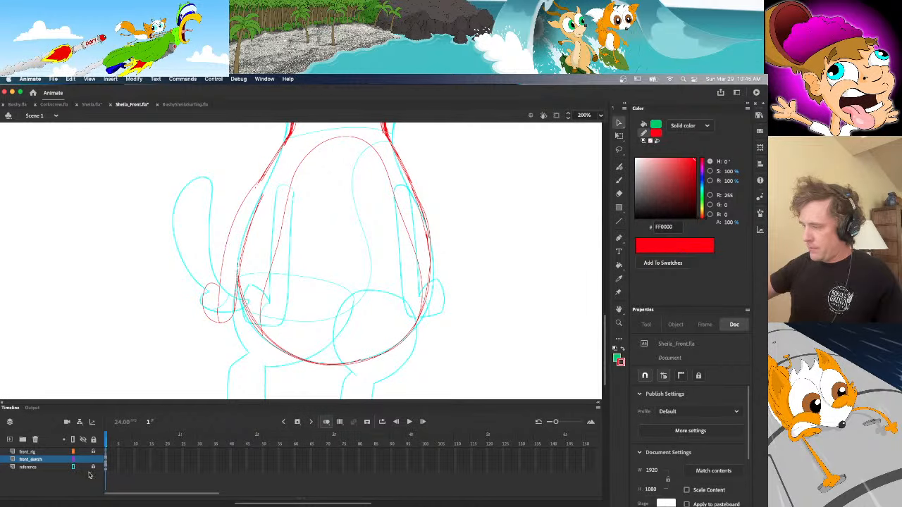
{"action": "left_click", "coordinate": [73, 467]}
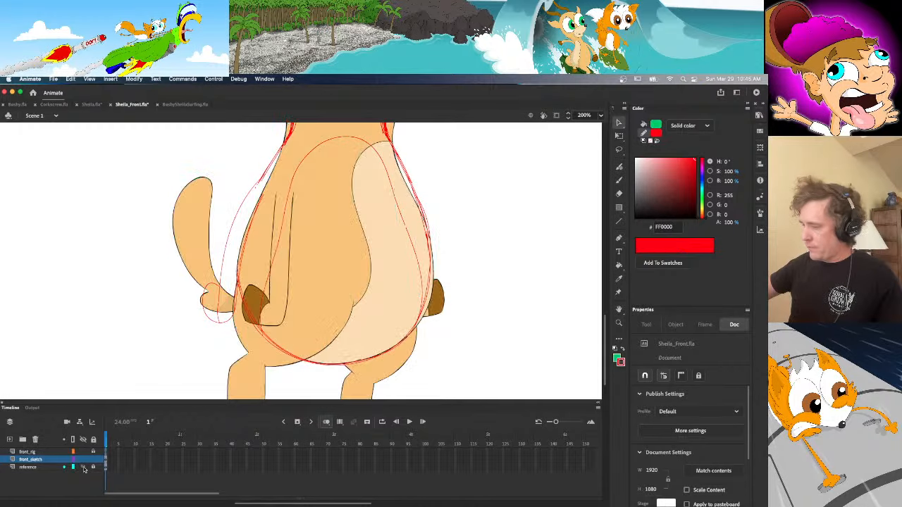
{"action": "left_click", "coordinate": [84, 467]}
{"action": "left_click", "coordinate": [83, 459]}
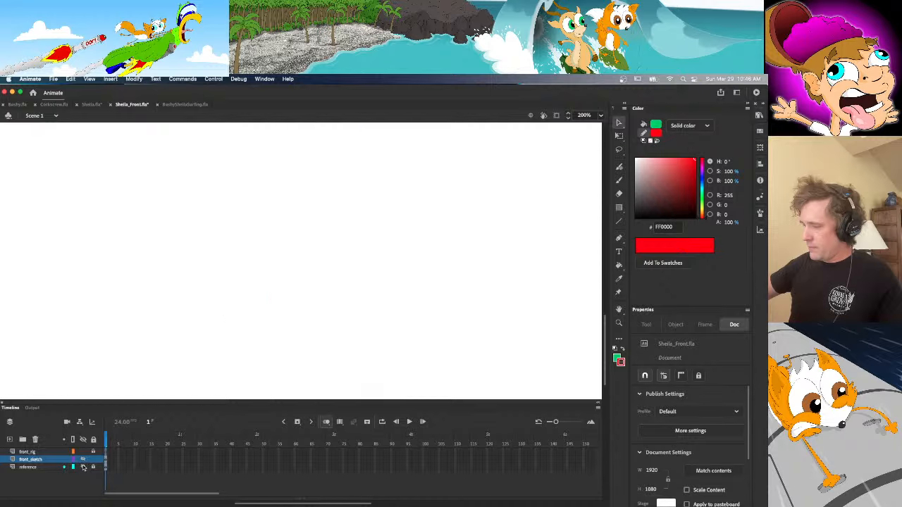
{"action": "left_click", "coordinate": [83, 467]}
{"action": "left_click", "coordinate": [83, 467]}
{"action": "left_click", "coordinate": [83, 458]}
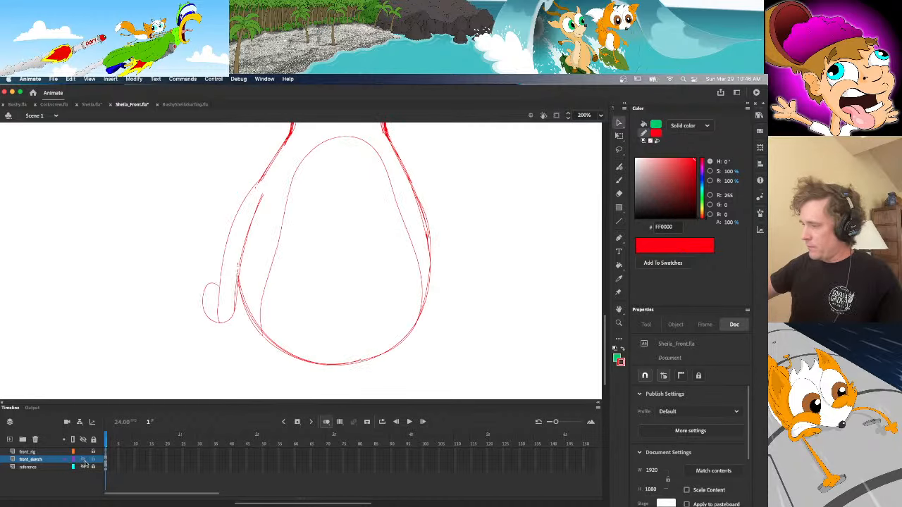
{"action": "left_click", "coordinate": [83, 467]}
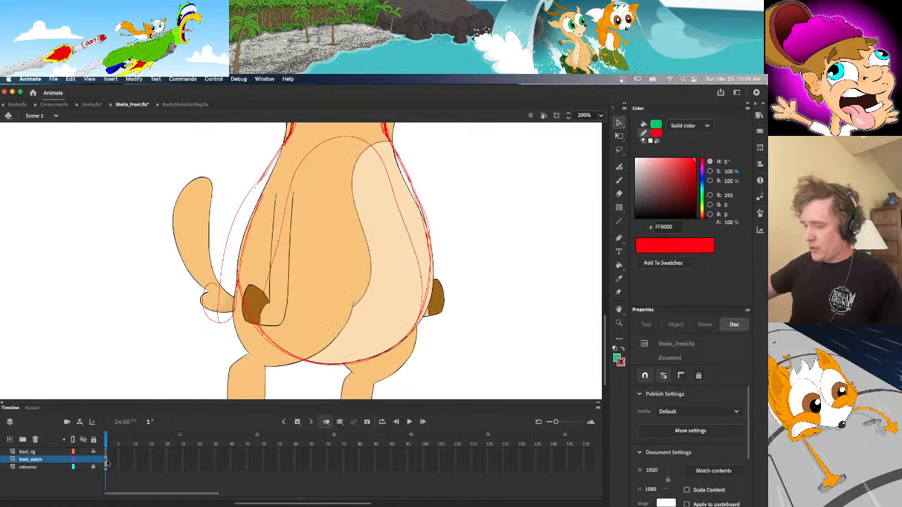
Sketch a larger rounded hoof outline over the existing one at the end of the arm on the front_sketch layer
{"action": "left_click", "coordinate": [106, 460]}
{"action": "key", "text": "b"}
{"action": "key", "text": "v"}
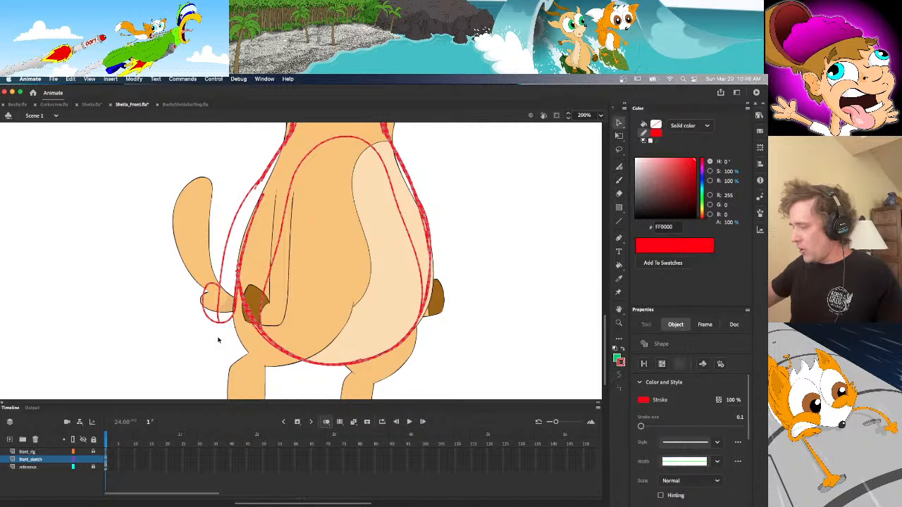
{"action": "left_click", "coordinate": [217, 340]}
{"action": "key", "text": "b"}
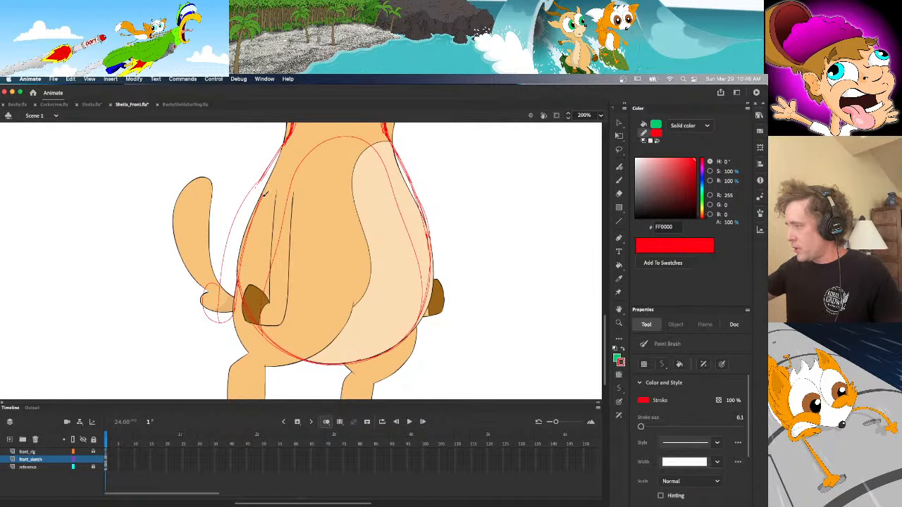
{"action": "mouse_move", "coordinate": [265, 193]}
{"action": "left_mouse_down"}
{"action": "mouse_move", "coordinate": [234, 312]}
{"action": "mouse_move", "coordinate": [220, 325]}
{"action": "mouse_move", "coordinate": [202, 307]}
{"action": "mouse_move", "coordinate": [201, 296]}
{"action": "mouse_move", "coordinate": [231, 289]}
{"action": "left_mouse_up"}
Delete the old hoof outline segments and sketch a small curved line inside the redrawn hoof
{"action": "key", "text": "v"}
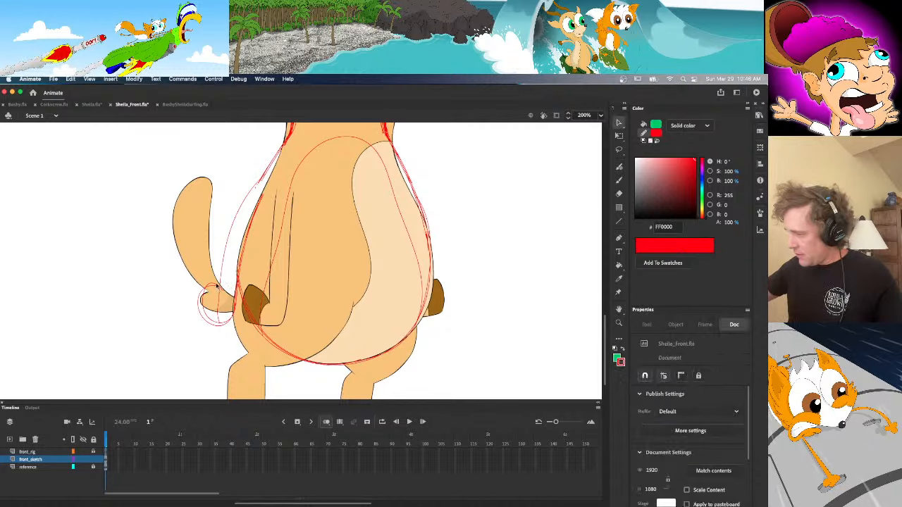
{"action": "left_click", "coordinate": [223, 294]}
{"action": "key", "text": "Delete"}
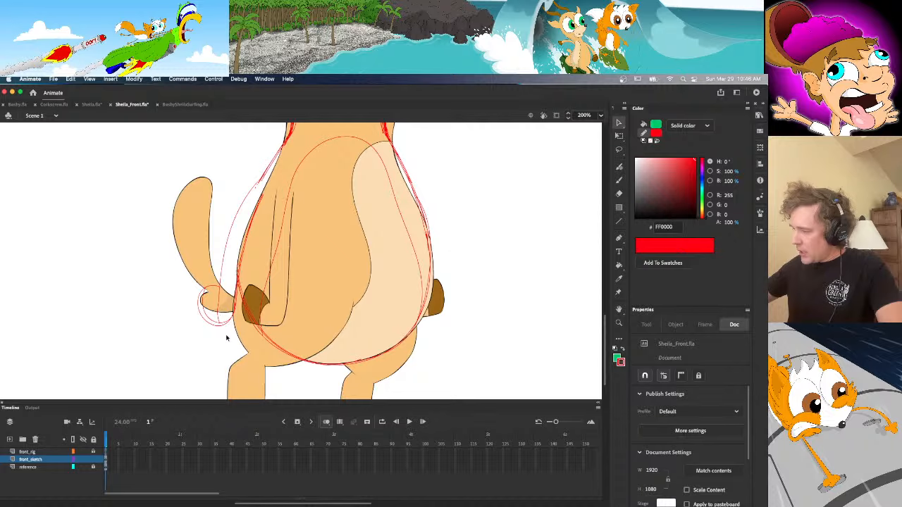
{"action": "left_click", "coordinate": [207, 316]}
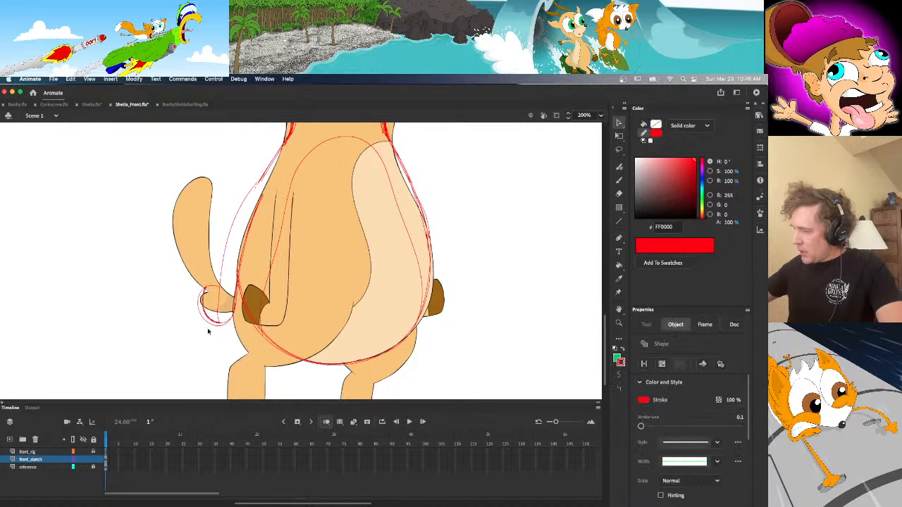
{"action": "key", "text": "Delete"}
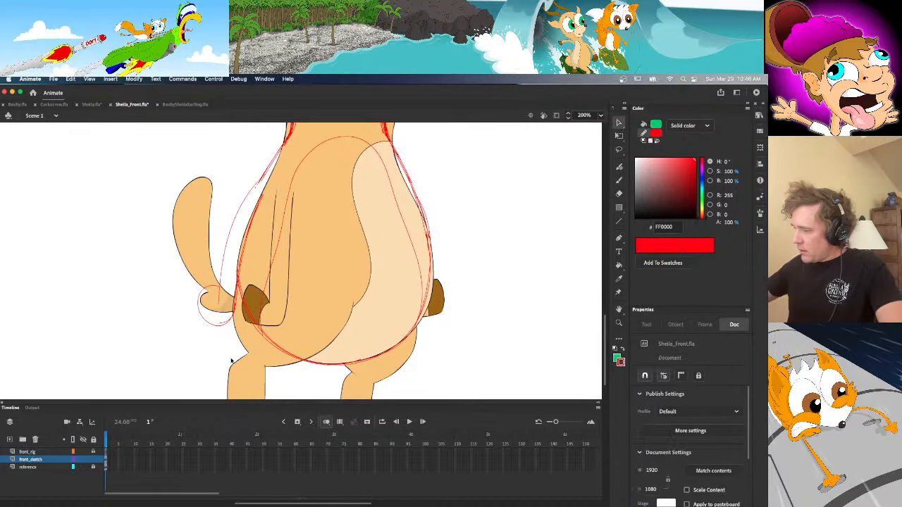
{"action": "key", "text": "b"}
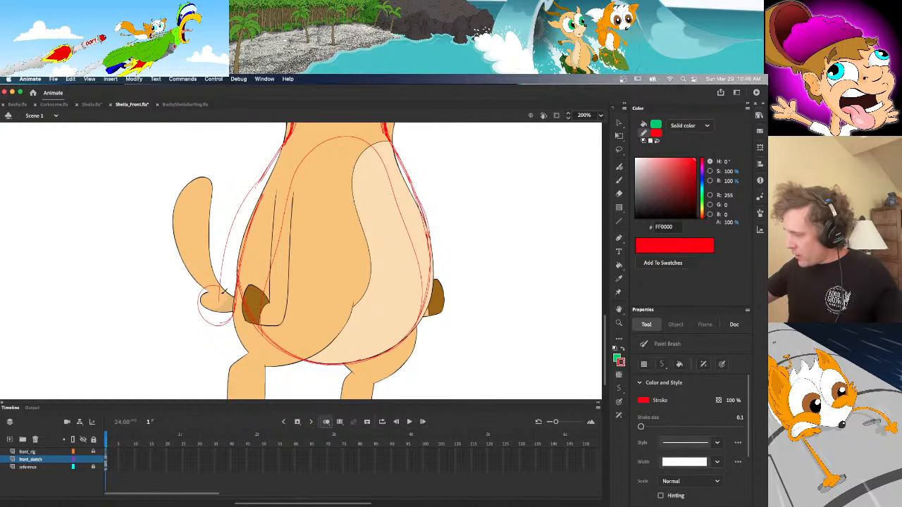
{"action": "key", "text": "v"}
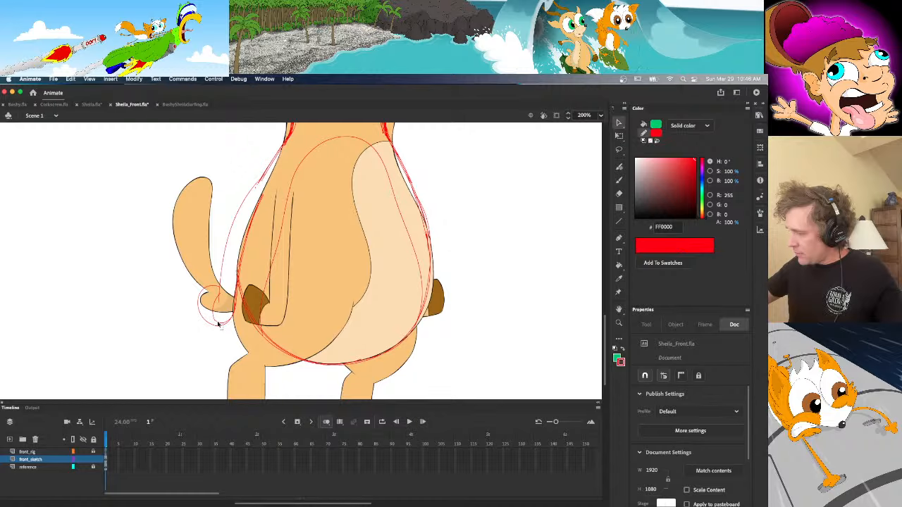
{"action": "left_click", "coordinate": [220, 314]}
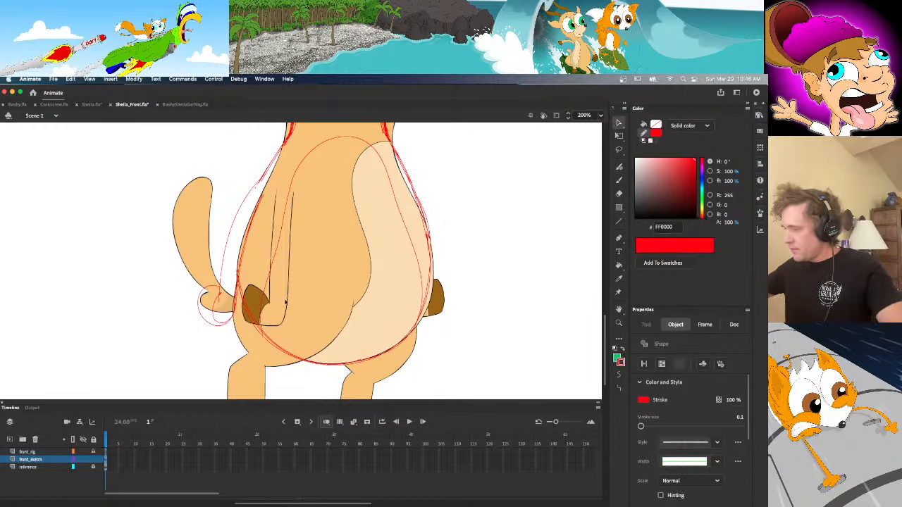
{"action": "left_click", "coordinate": [303, 273]}
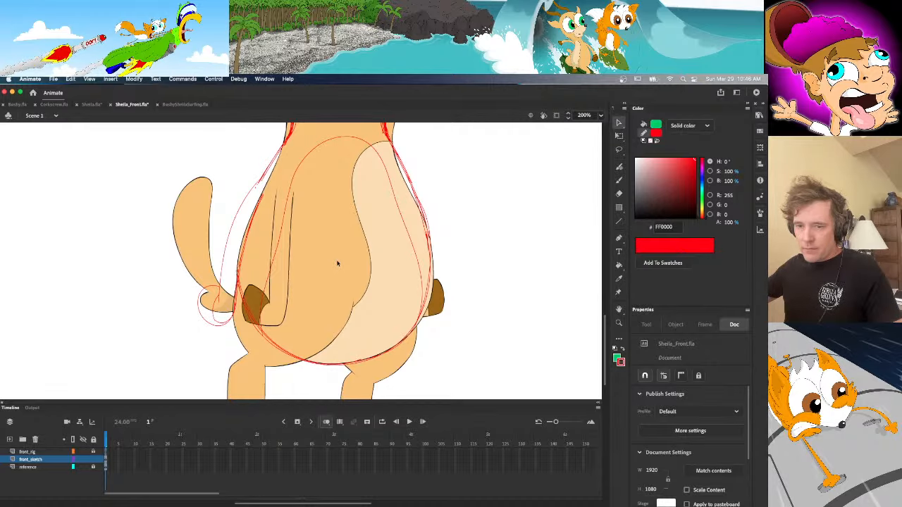
Display the reference layer as outlines and sketch the arm's line along the body side down to the hoof
{"action": "key", "text": "y"}
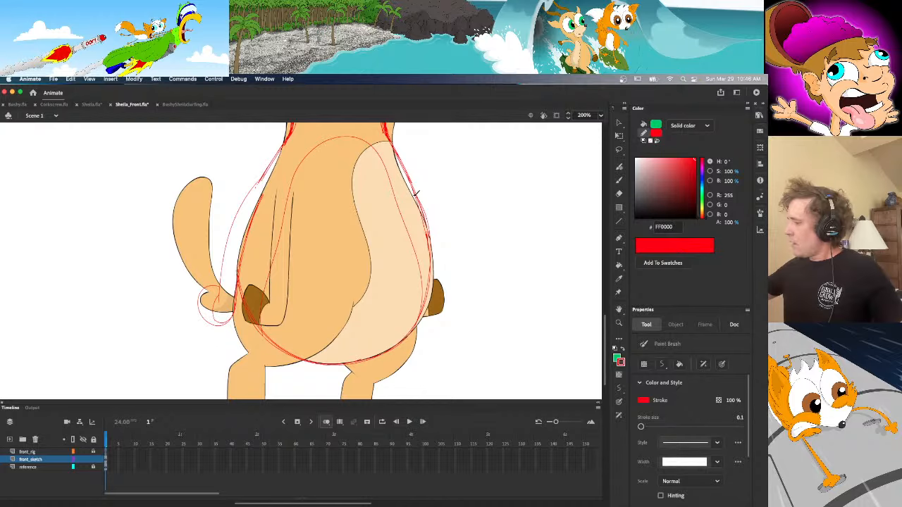
{"action": "left_click", "coordinate": [74, 467]}
{"action": "left_click", "coordinate": [74, 467]}
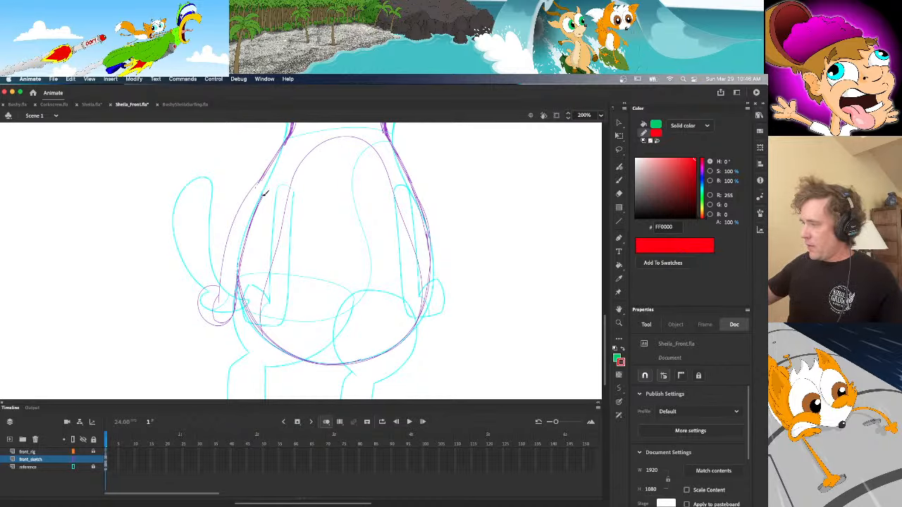
{"action": "left_click_drag", "start_coordinate": [262, 200], "coordinate": [232, 322]}
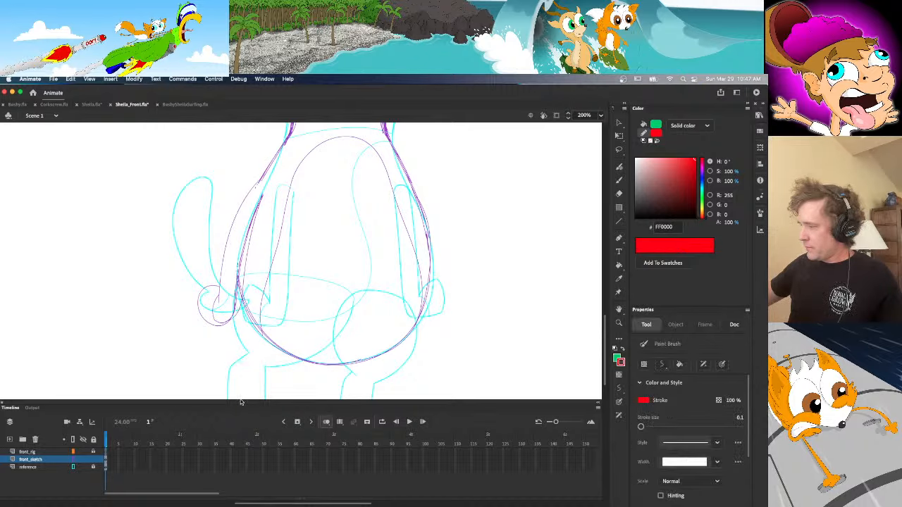
{"action": "key", "text": "super+z"}
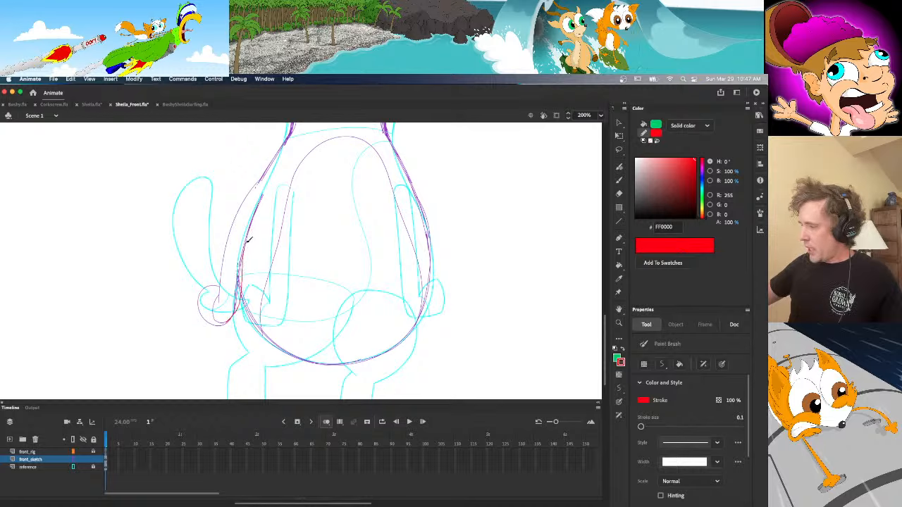
{"action": "key", "text": "super+z"}
{"action": "key", "text": "super+z"}
{"action": "left_click_drag", "start_coordinate": [246, 245], "coordinate": [236, 315]}
Delete the stray stroke segments where the arm's line overlaps the body outline beside the hoof
{"action": "key", "text": "e"}
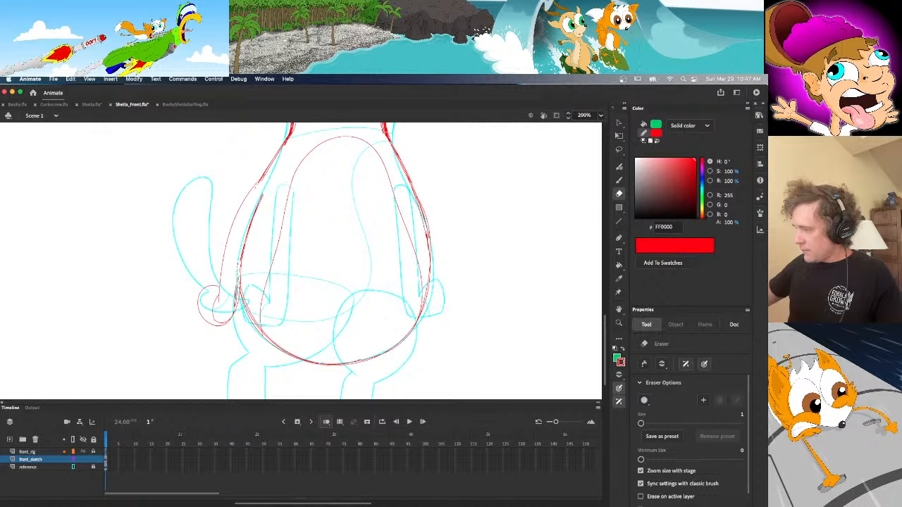
{"action": "key", "text": "v"}
{"action": "left_click", "coordinate": [236, 300]}
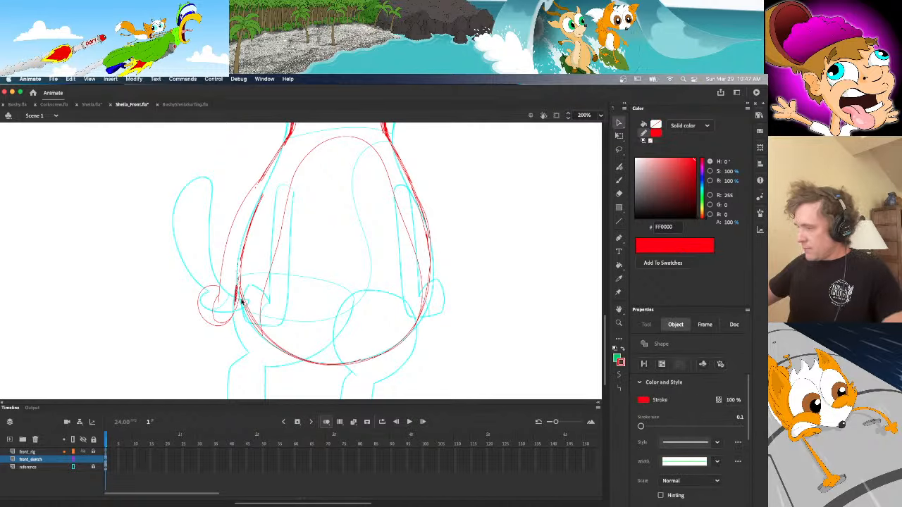
{"action": "key", "text": "Delete"}
{"action": "left_click", "coordinate": [238, 299]}
{"action": "key", "text": "Delete"}
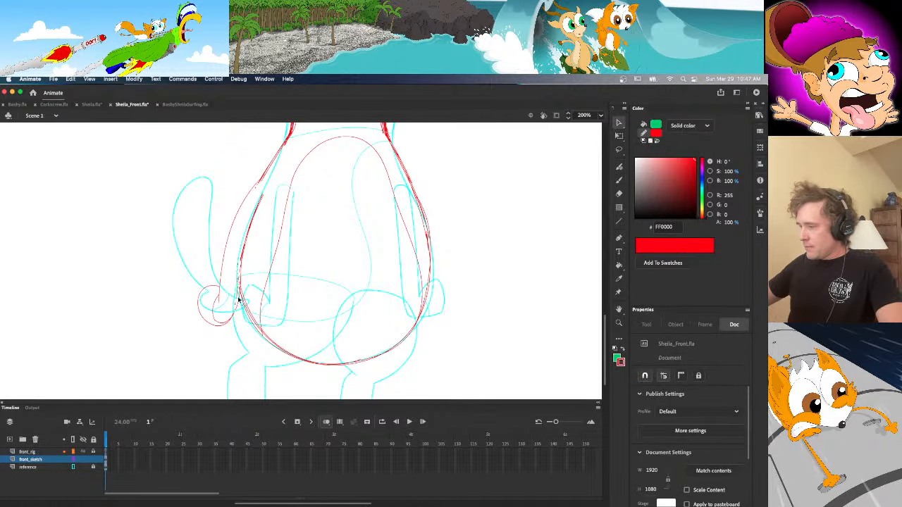
{"action": "left_click", "coordinate": [237, 294]}
{"action": "key", "text": "Delete"}
{"action": "left_click", "coordinate": [238, 281]}
{"action": "key", "text": "Delete"}
{"action": "double_click", "coordinate": [240, 271]}
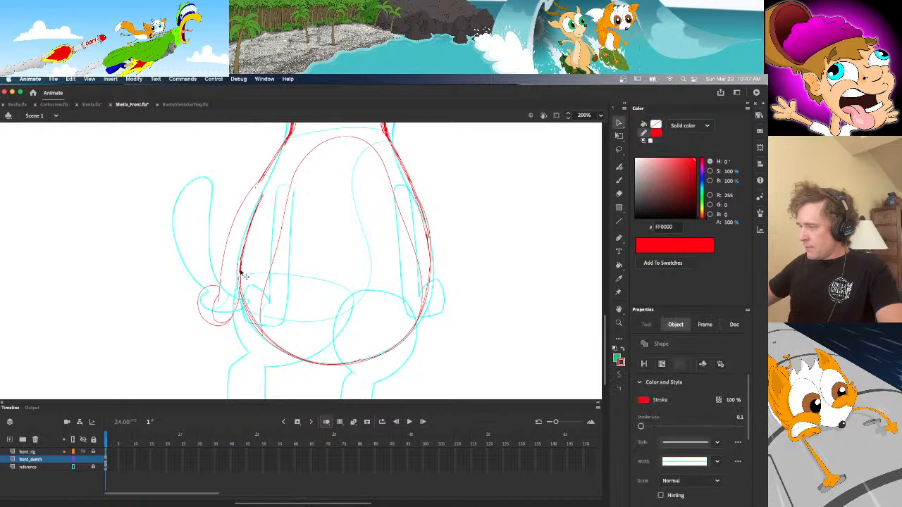
{"action": "left_click", "coordinate": [241, 338]}
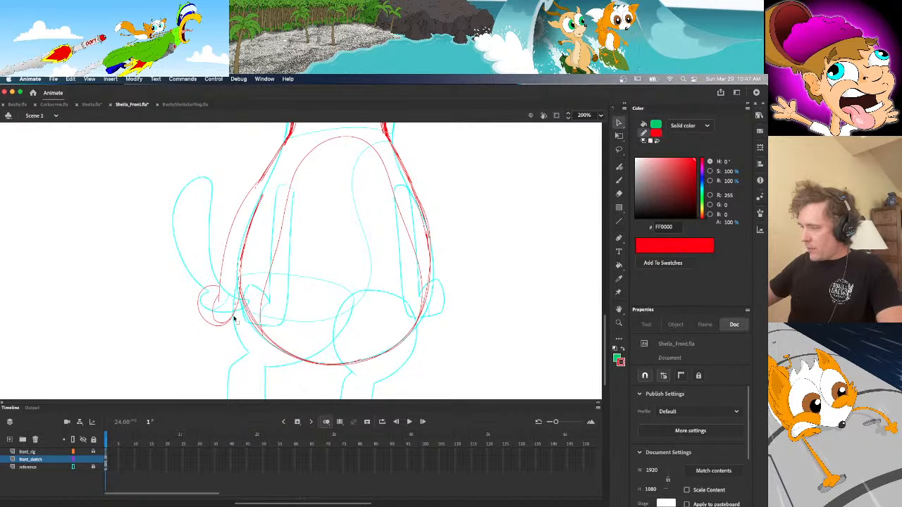
Sketch the opposite arm's outer line down from the shoulder with a rounded hoof at its end
{"action": "left_click_drag", "start_coordinate": [327, 502], "coordinate": [342, 500]}
{"action": "key", "text": "y"}
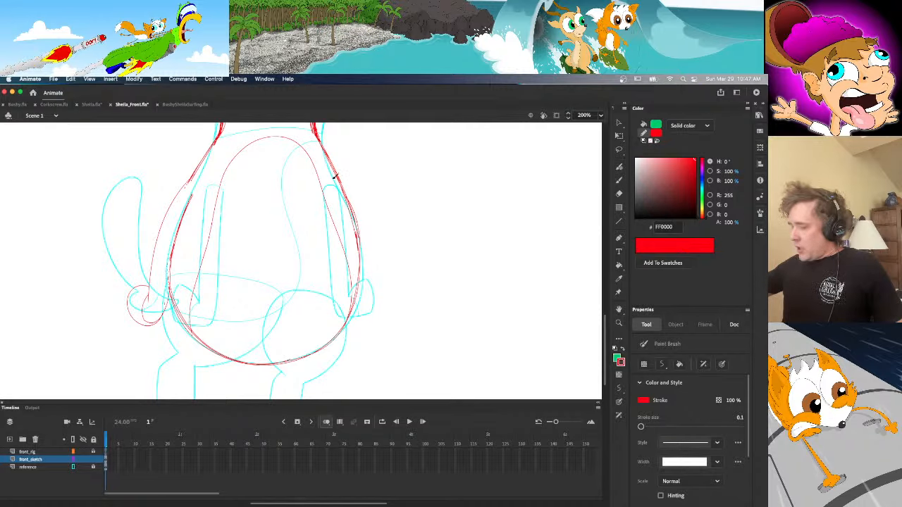
{"action": "mouse_move", "coordinate": [335, 177]}
{"action": "left_mouse_down"}
{"action": "mouse_move", "coordinate": [353, 223]}
{"action": "mouse_move", "coordinate": [358, 289]}
{"action": "mouse_move", "coordinate": [377, 313]}
{"action": "mouse_move", "coordinate": [388, 283]}
{"action": "mouse_move", "coordinate": [380, 272]}
{"action": "mouse_move", "coordinate": [364, 288]}
{"action": "mouse_move", "coordinate": [374, 295]}
{"action": "left_mouse_up"}
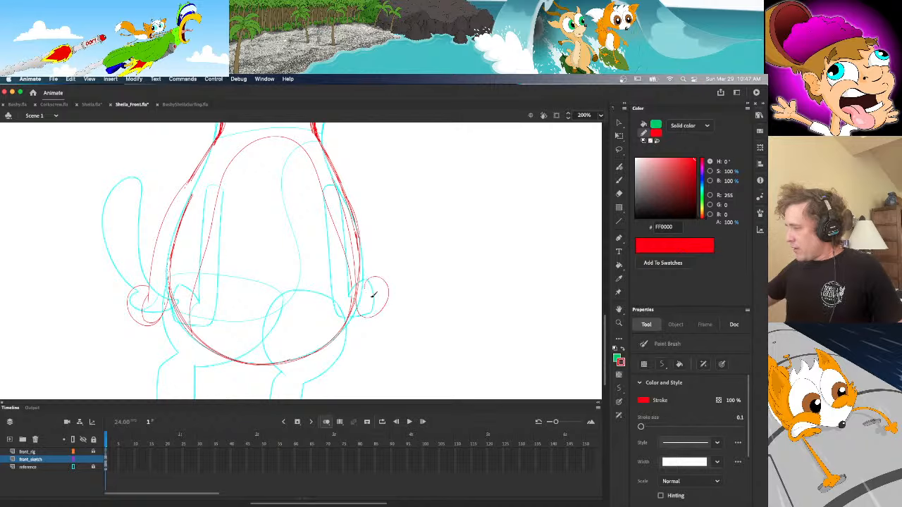
{"action": "key", "text": "super+z"}
{"action": "mouse_move", "coordinate": [335, 181]}
{"action": "left_mouse_down"}
{"action": "mouse_move", "coordinate": [359, 235]}
{"action": "mouse_move", "coordinate": [367, 316]}
{"action": "mouse_move", "coordinate": [397, 304]}
{"action": "mouse_move", "coordinate": [393, 282]}
{"action": "mouse_move", "coordinate": [370, 283]}
{"action": "left_mouse_up"}
{"action": "key", "text": "super+z"}
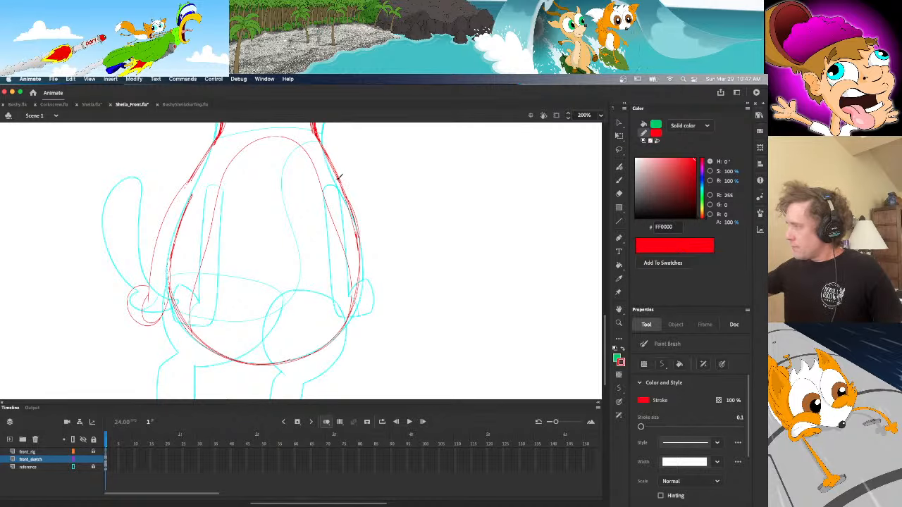
{"action": "mouse_move", "coordinate": [342, 179]}
{"action": "left_mouse_down"}
{"action": "mouse_move", "coordinate": [366, 218]}
{"action": "mouse_move", "coordinate": [379, 292]}
{"action": "mouse_move", "coordinate": [378, 264]}
{"action": "mouse_move", "coordinate": [360, 209]}
{"action": "mouse_move", "coordinate": [335, 177]}
{"action": "mouse_move", "coordinate": [366, 308]}
{"action": "left_mouse_up"}
{"action": "key", "text": "super+z"}
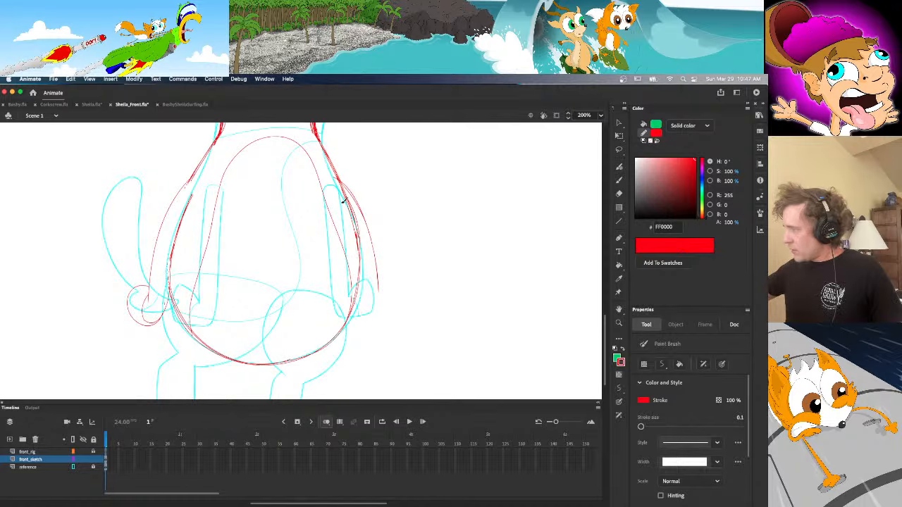
{"action": "left_click_drag", "start_coordinate": [341, 199], "coordinate": [367, 303]}
{"action": "key", "text": "super+z"}
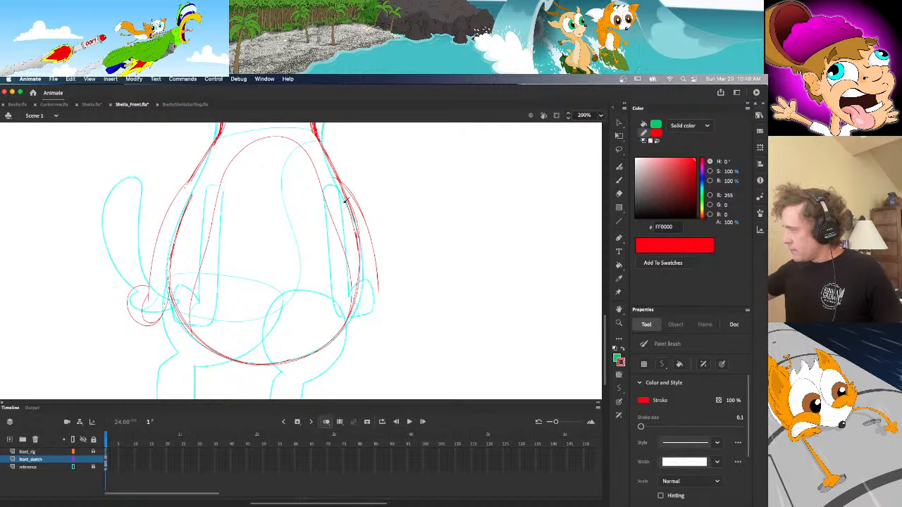
{"action": "mouse_move", "coordinate": [343, 194]}
{"action": "left_mouse_down"}
{"action": "mouse_move", "coordinate": [363, 305]}
{"action": "mouse_move", "coordinate": [374, 318]}
{"action": "mouse_move", "coordinate": [376, 294]}
{"action": "left_mouse_up"}
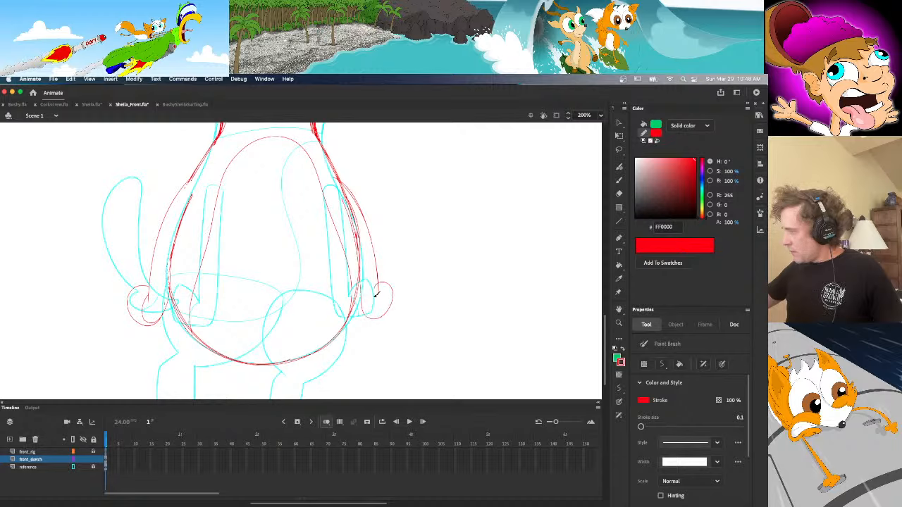
Undo the opposite arm's hoof and redraw it slightly wider at the end of the arm's outer line
{"action": "key", "text": "v"}
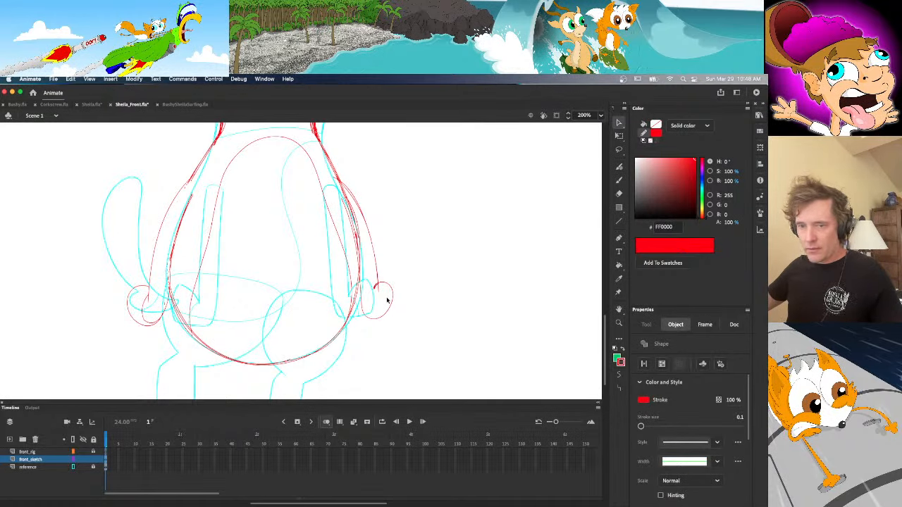
{"action": "left_click", "coordinate": [386, 300]}
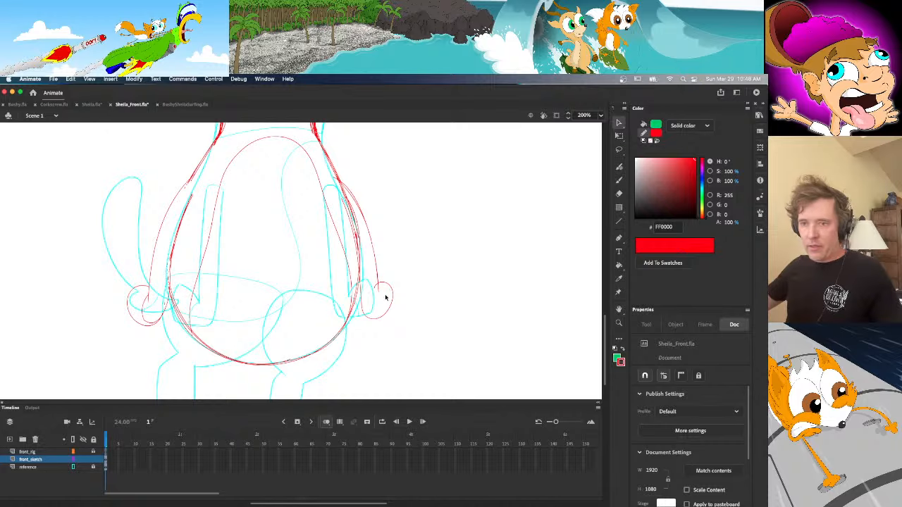
{"action": "key", "text": "y"}
{"action": "key", "text": "ctrl+z"}
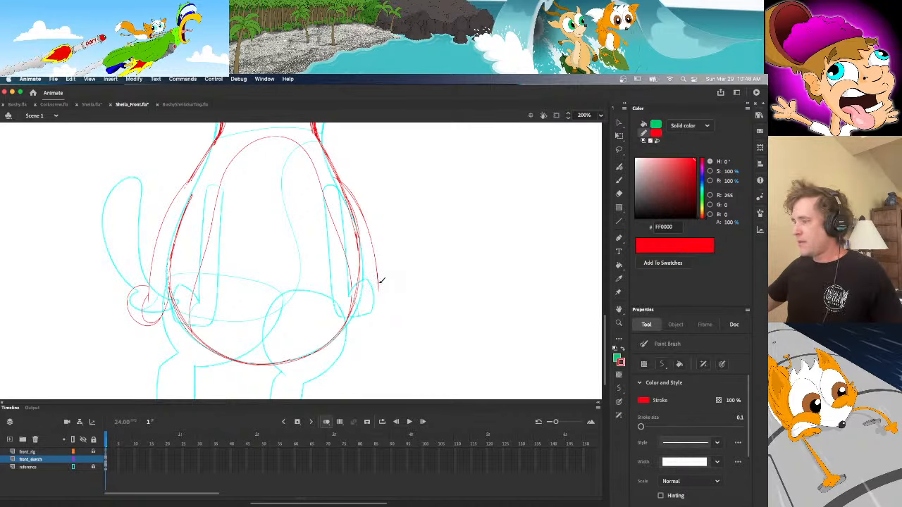
{"action": "mouse_move", "coordinate": [391, 280]}
{"action": "left_mouse_down"}
{"action": "mouse_move", "coordinate": [397, 303]}
{"action": "mouse_move", "coordinate": [391, 283]}
{"action": "mouse_move", "coordinate": [396, 303]}
{"action": "mouse_move", "coordinate": [375, 318]}
{"action": "mouse_move", "coordinate": [363, 309]}
{"action": "mouse_move", "coordinate": [345, 193]}
{"action": "left_mouse_up"}
{"action": "key", "text": "super+z"}
{"action": "key", "text": "v"}
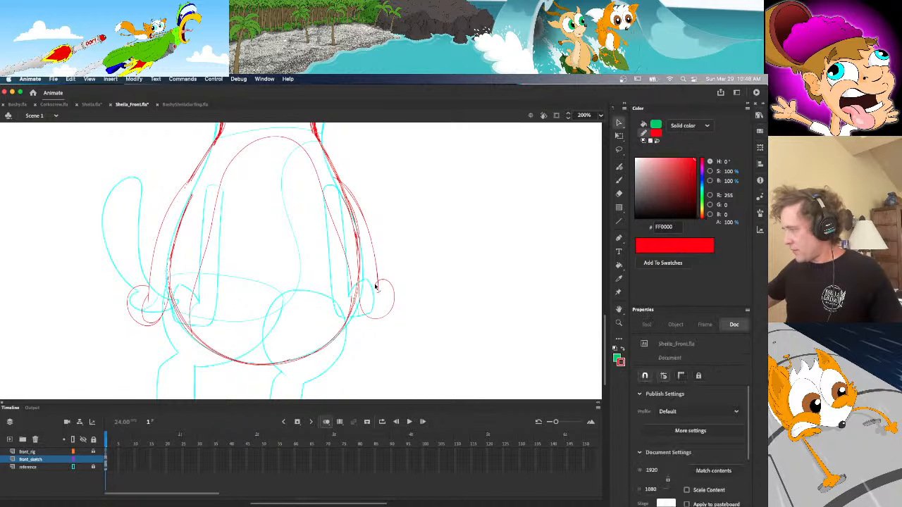
{"action": "left_click", "coordinate": [375, 286]}
{"action": "key", "text": "Escape"}
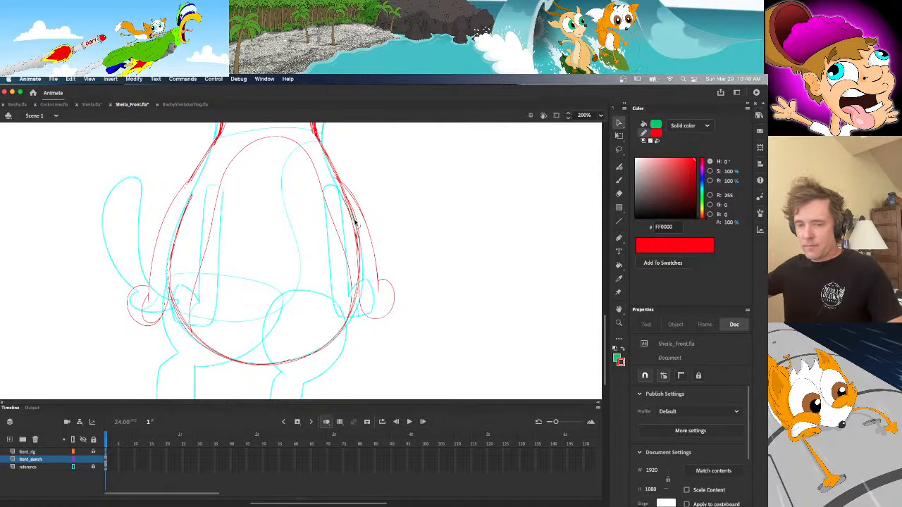
Delete the rough body outline strokes that run through the upper part of the opposite arm
{"action": "key", "text": "e"}
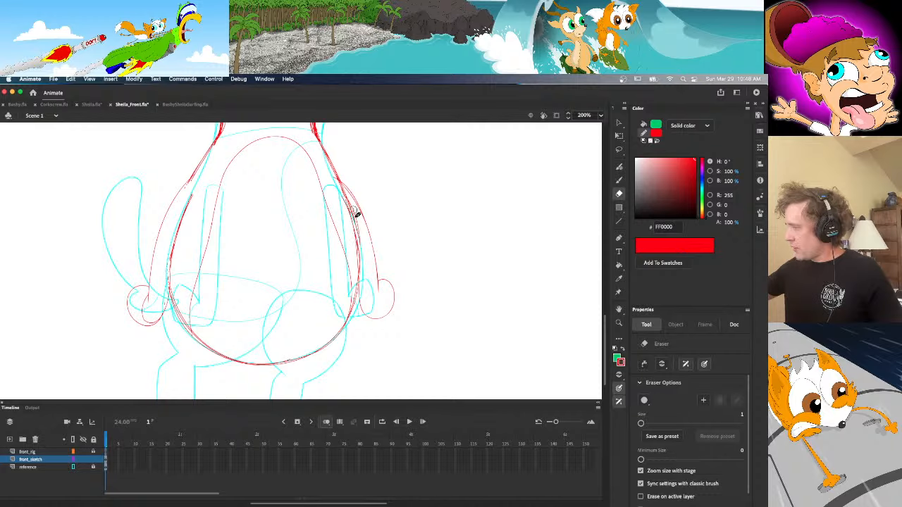
{"action": "key", "text": "v"}
{"action": "left_click", "coordinate": [342, 196]}
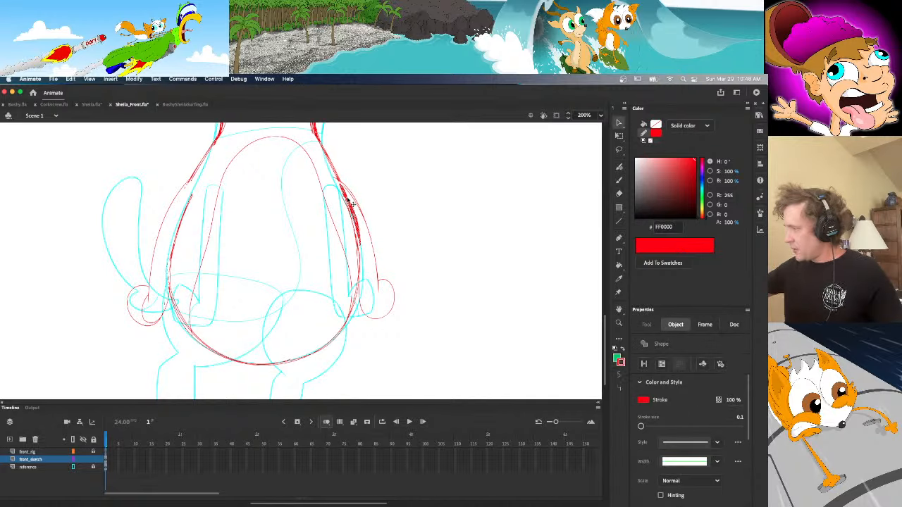
{"action": "left_click", "coordinate": [365, 255]}
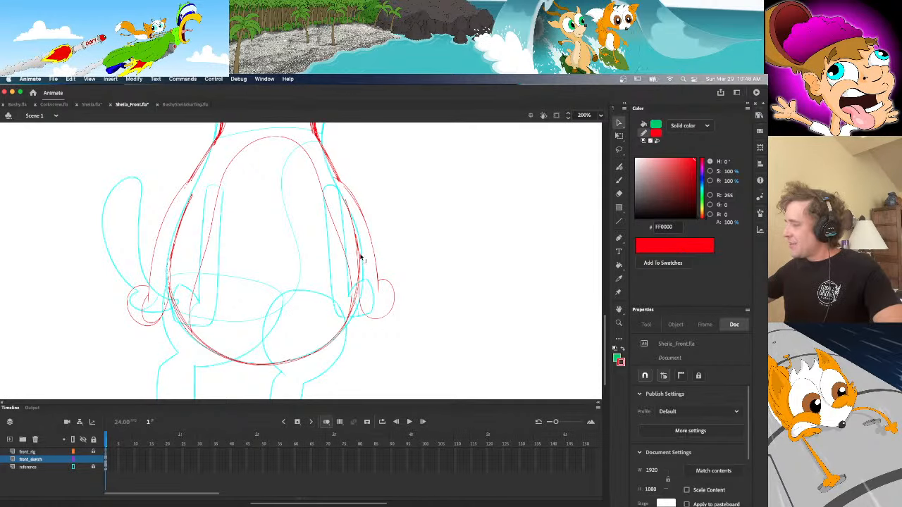
{"action": "mouse_move", "coordinate": [360, 255]}
{"action": "left_mouse_down"}
{"action": "mouse_move", "coordinate": [360, 268]}
{"action": "mouse_move", "coordinate": [361, 257]}
{"action": "left_mouse_up"}
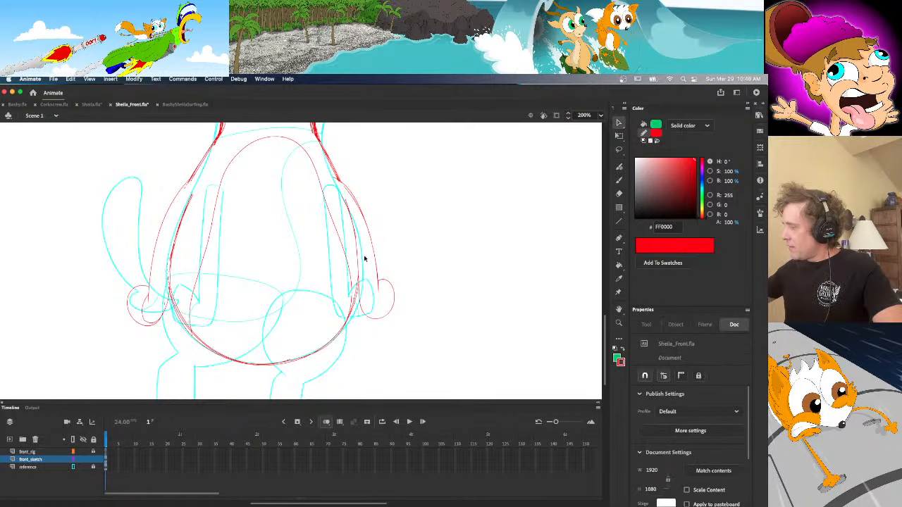
Sketch the inner curve of the hoof on the arm opposite the tail and delete its stray overshooting stroke ends
{"action": "key", "text": "y"}
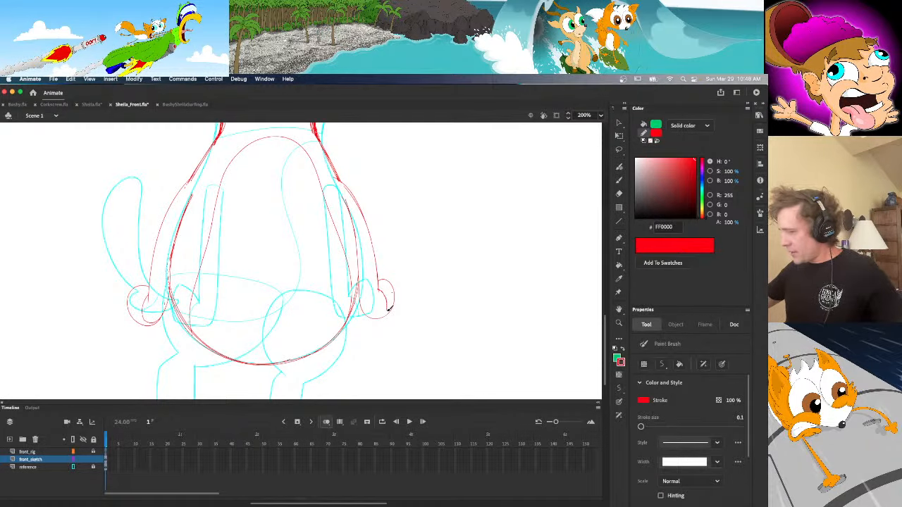
{"action": "mouse_move", "coordinate": [386, 292]}
{"action": "left_mouse_down"}
{"action": "mouse_move", "coordinate": [384, 310]}
{"action": "mouse_move", "coordinate": [368, 321]}
{"action": "left_mouse_up"}
{"action": "key", "text": "v"}
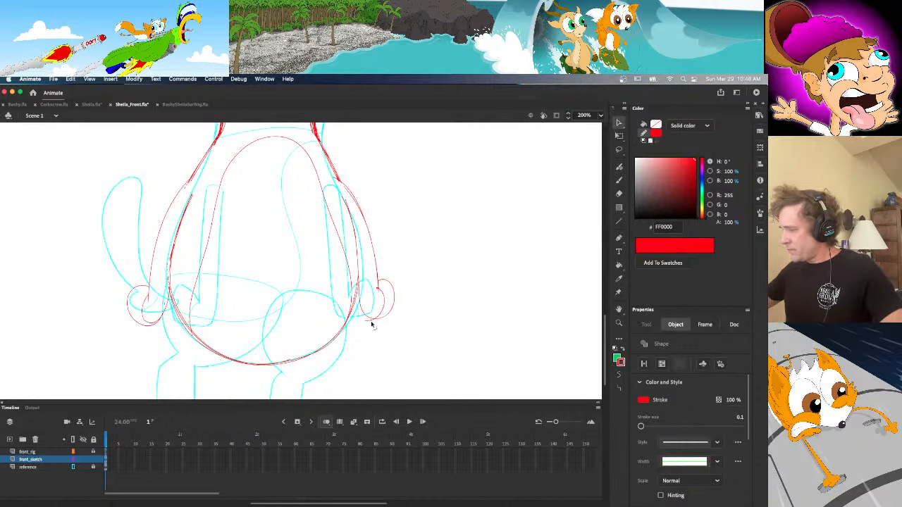
{"action": "left_click", "coordinate": [372, 325]}
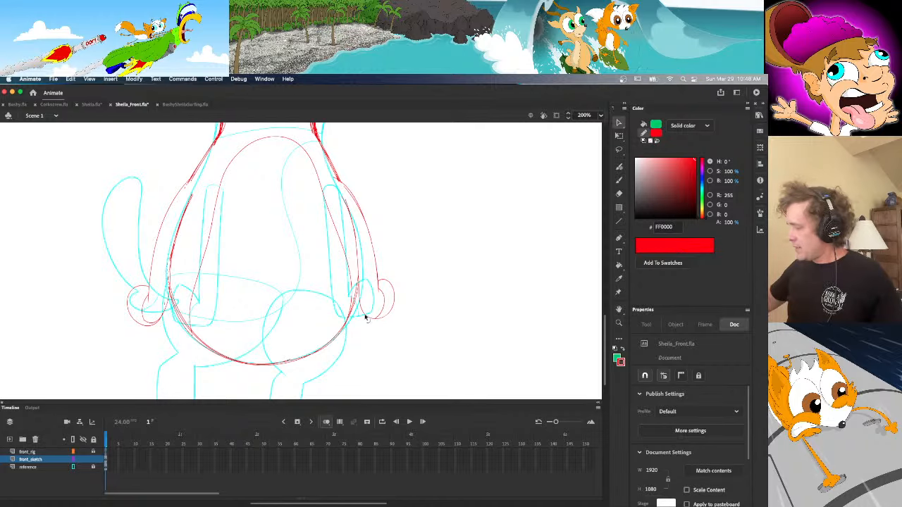
{"action": "key", "text": "y"}
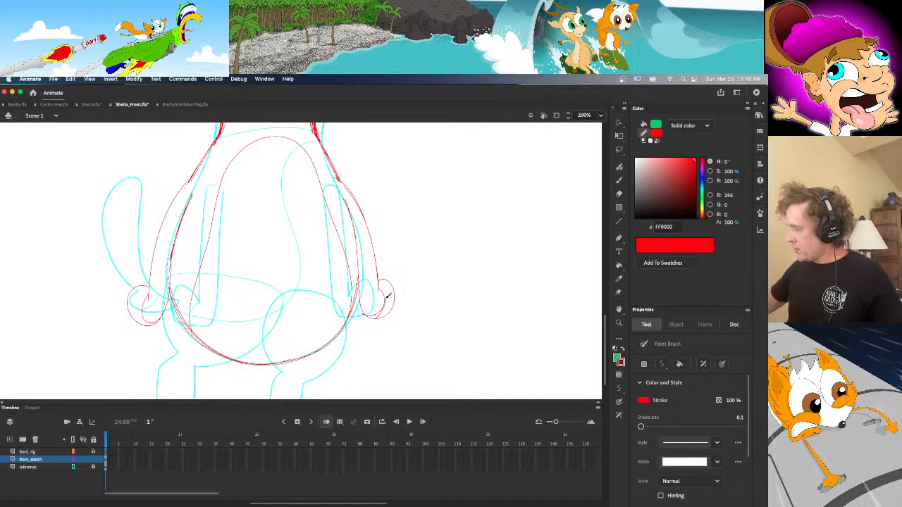
{"action": "key", "text": "v"}
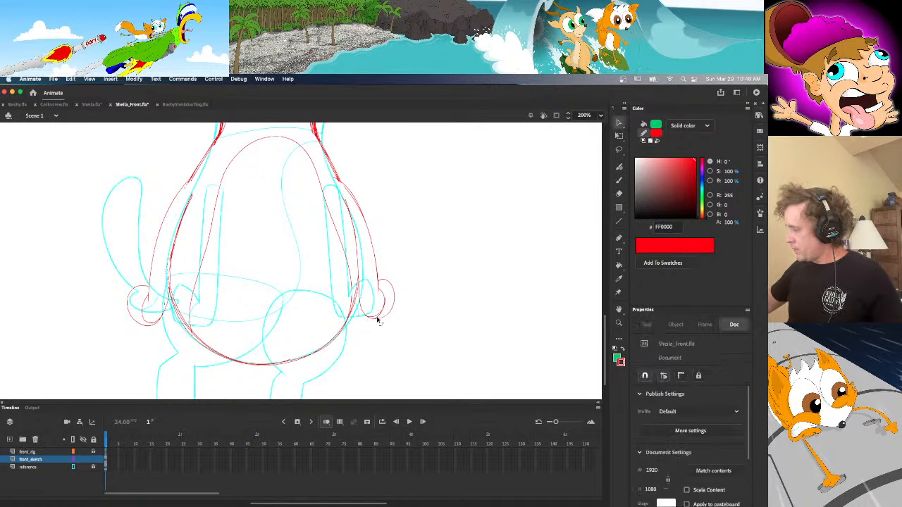
{"action": "left_click", "coordinate": [381, 315]}
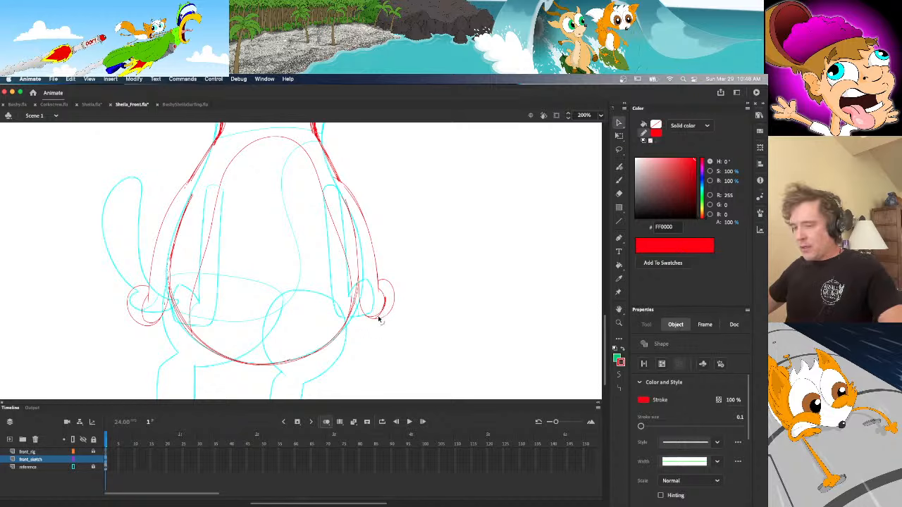
{"action": "left_click", "coordinate": [379, 317]}
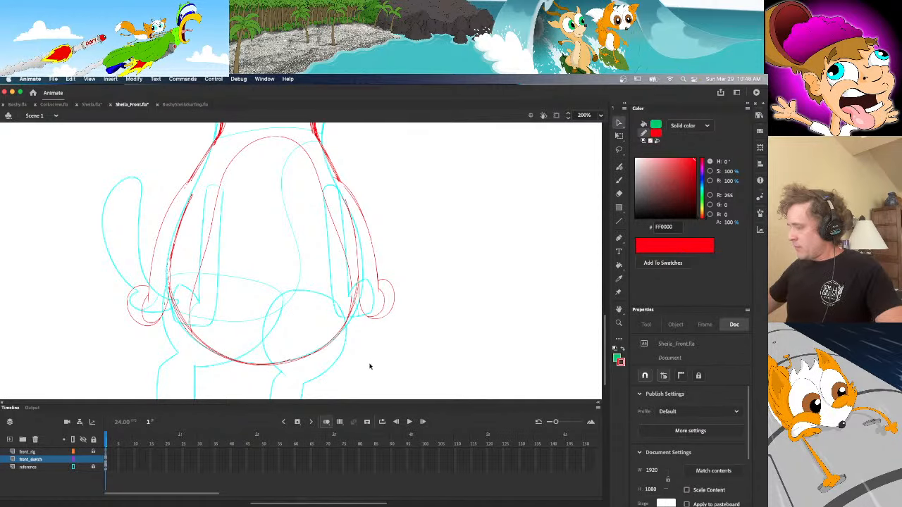
Retrace the same arm's outer line from shoulder to hoof and delete surplus stroke segments along the upper arm
{"action": "scroll", "coordinate": [541, 308], "scroll_direction": "up", "scroll_amount": 3}
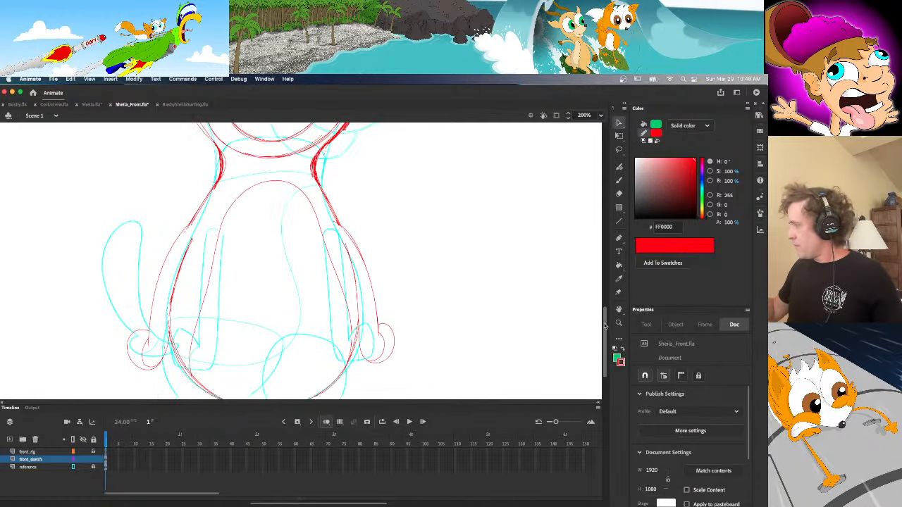
{"action": "left_click", "coordinate": [346, 274]}
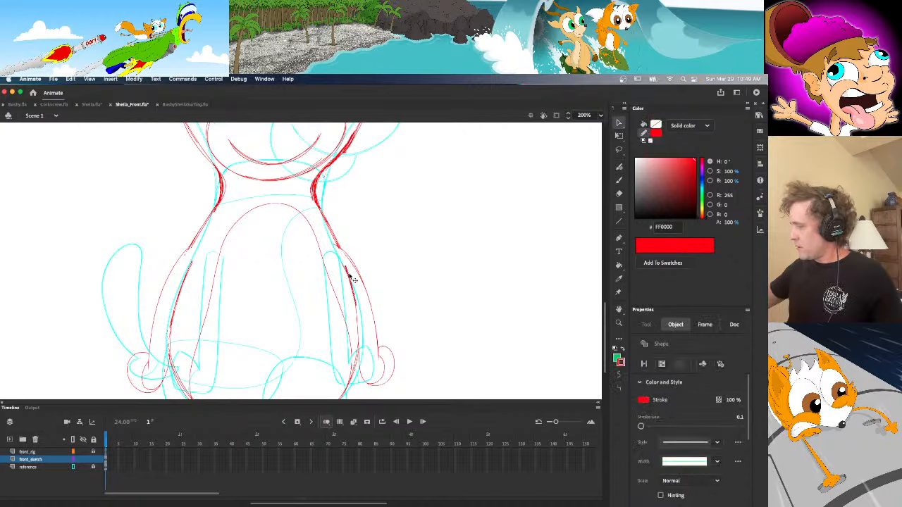
{"action": "left_click", "coordinate": [401, 322]}
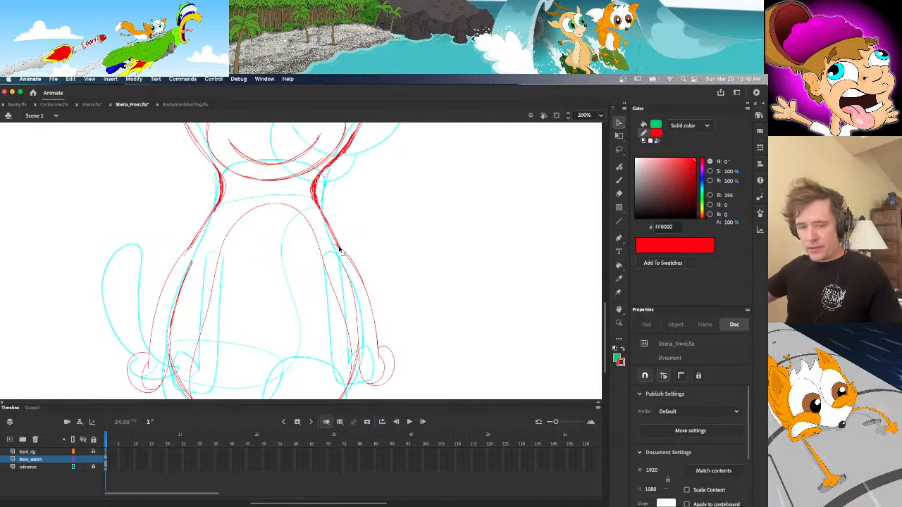
{"action": "key", "text": "y"}
{"action": "mouse_move", "coordinate": [346, 247]}
{"action": "left_mouse_down"}
{"action": "mouse_move", "coordinate": [373, 290]}
{"action": "mouse_move", "coordinate": [381, 357]}
{"action": "left_mouse_up"}
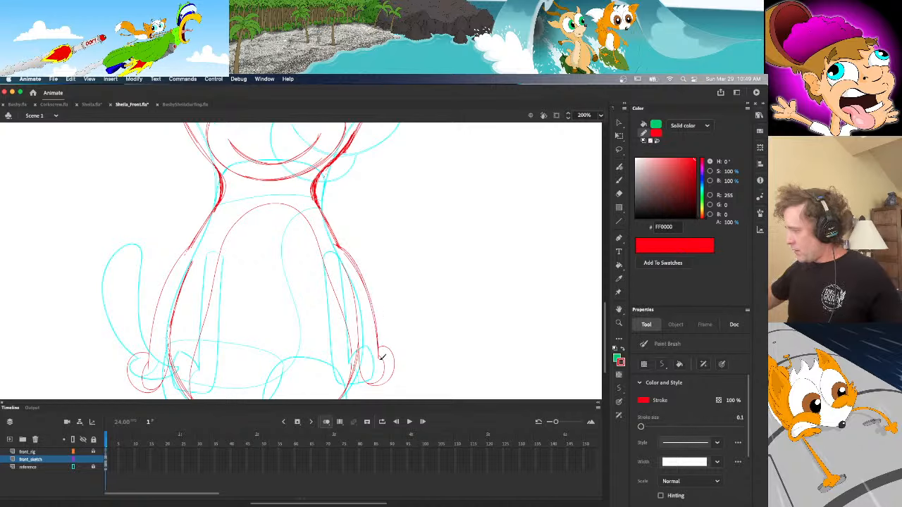
{"action": "key", "text": "v"}
{"action": "left_click", "coordinate": [355, 267]}
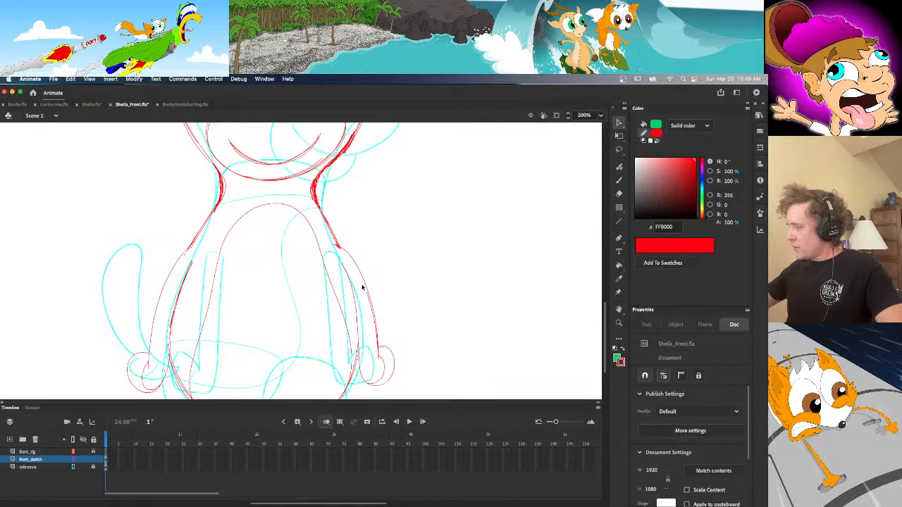
Review the whole character sketch at 75% zoom with the reference layer hidden and shown again
{"action": "mouse_move", "coordinate": [602, 313]}
{"action": "left_mouse_down"}
{"action": "mouse_move", "coordinate": [602, 339]}
{"action": "mouse_move", "coordinate": [603, 330]}
{"action": "left_mouse_up"}
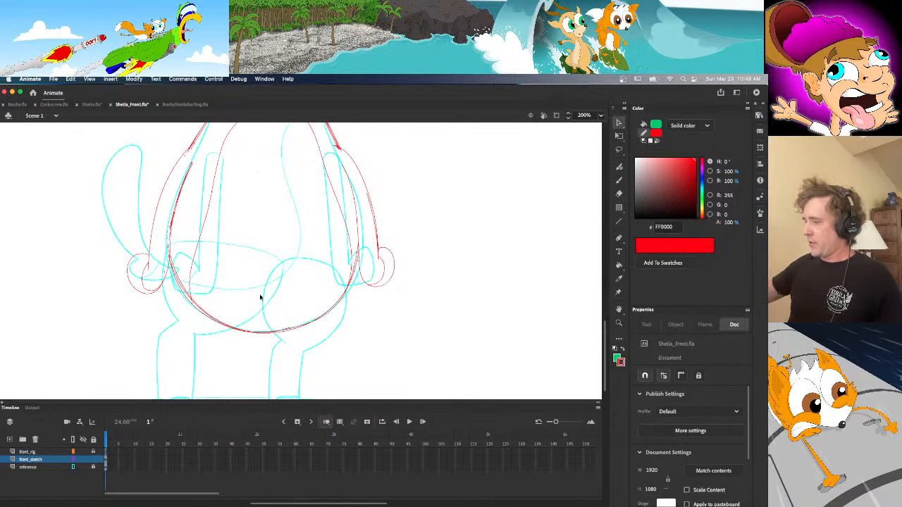
{"action": "left_click", "coordinate": [600, 116]}
{"action": "left_click", "coordinate": [611, 191]}
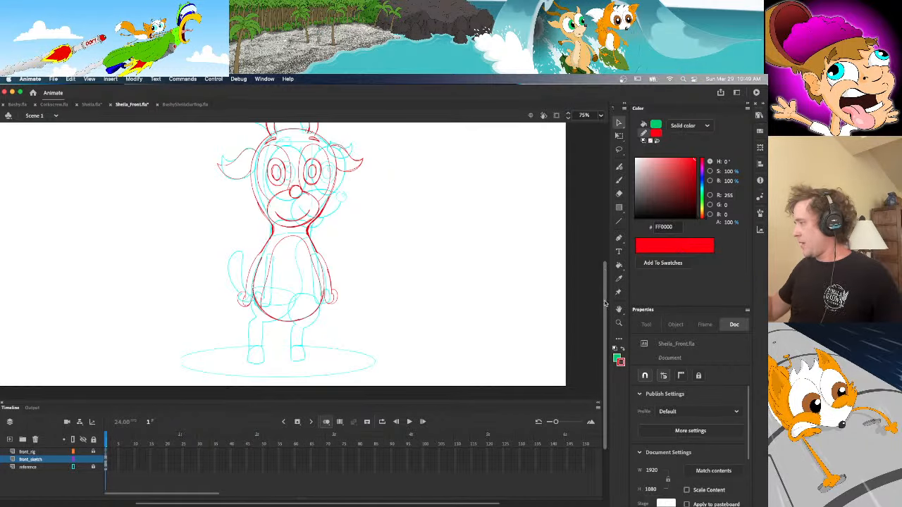
{"action": "left_click_drag", "start_coordinate": [607, 289], "coordinate": [607, 269]}
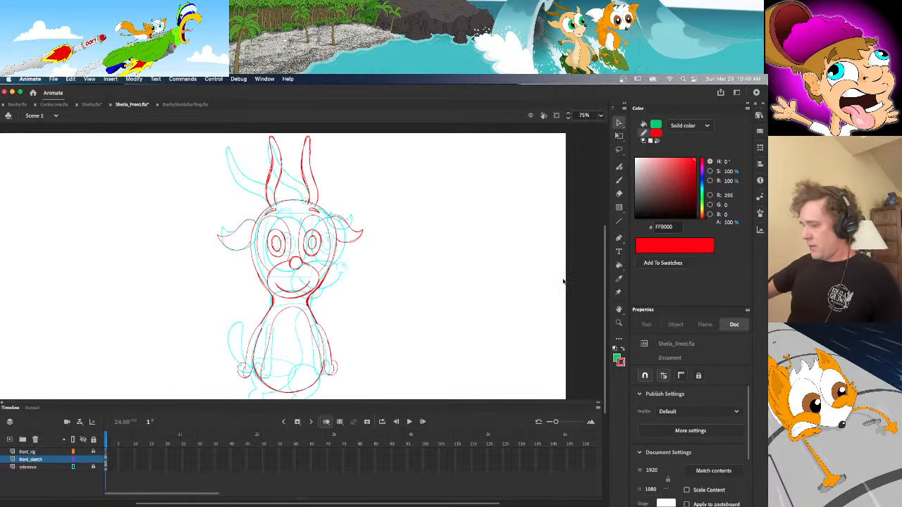
{"action": "left_click", "coordinate": [83, 467]}
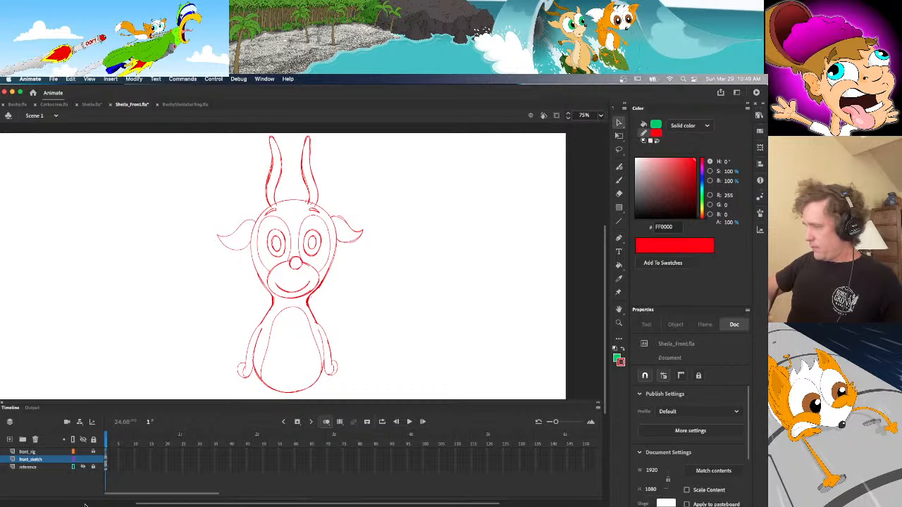
{"action": "left_click", "coordinate": [83, 467]}
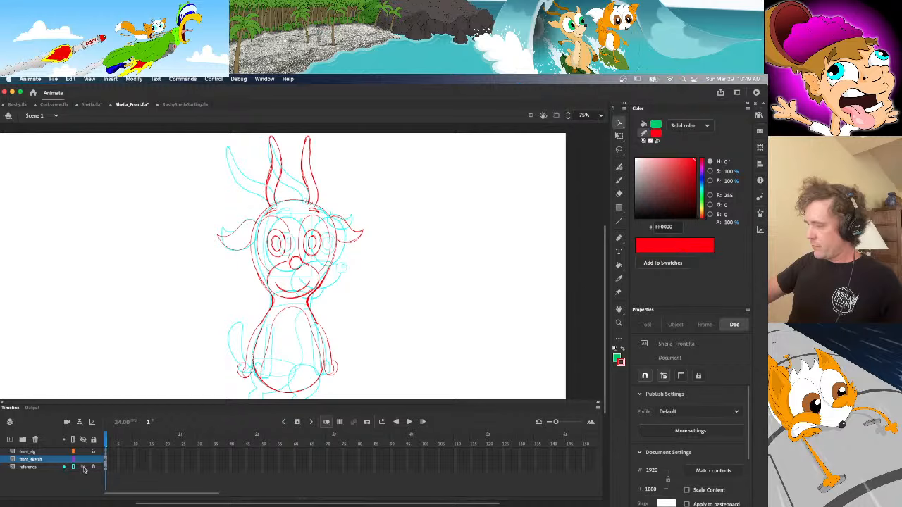
Switch the reference layer from outlines to full colour, compare it with and without the sketch, and hide the reference
{"action": "left_click", "coordinate": [74, 467]}
{"action": "left_click", "coordinate": [84, 459]}
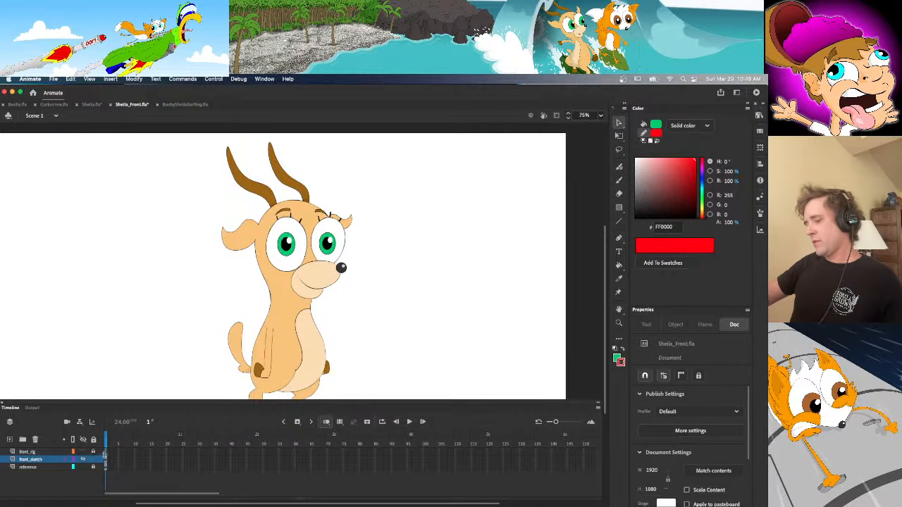
{"action": "left_click", "coordinate": [83, 459]}
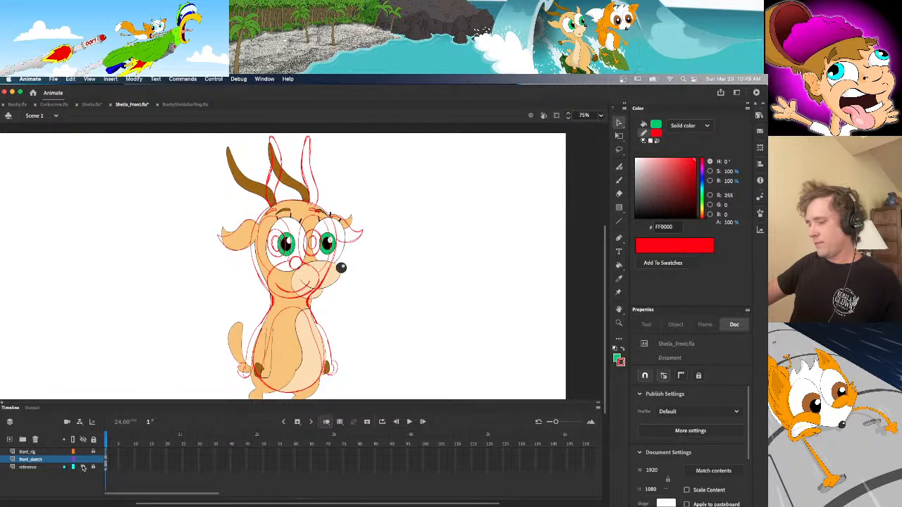
{"action": "left_click", "coordinate": [83, 467]}
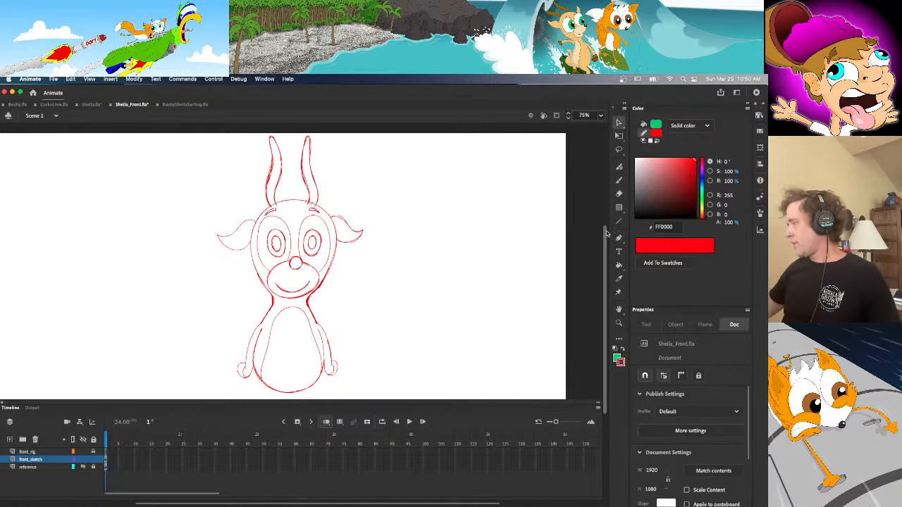
Try to retrace the tail-side arm's inner line down to its hoof at 200% zoom
{"action": "scroll", "coordinate": [593, 201], "scroll_direction": "down", "scroll_amount": 2}
{"action": "left_click", "coordinate": [600, 115]}
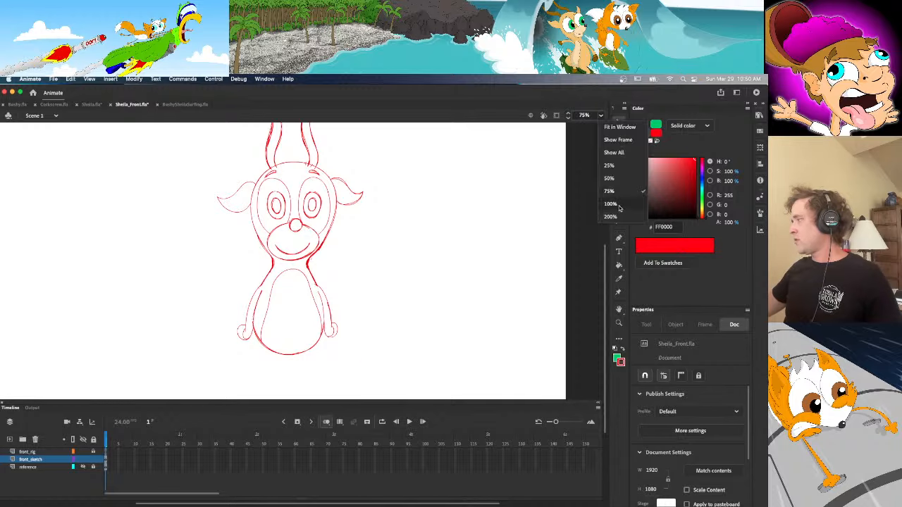
{"action": "left_click", "coordinate": [609, 210]}
{"action": "scroll", "coordinate": [502, 326], "scroll_direction": "down", "scroll_amount": 3}
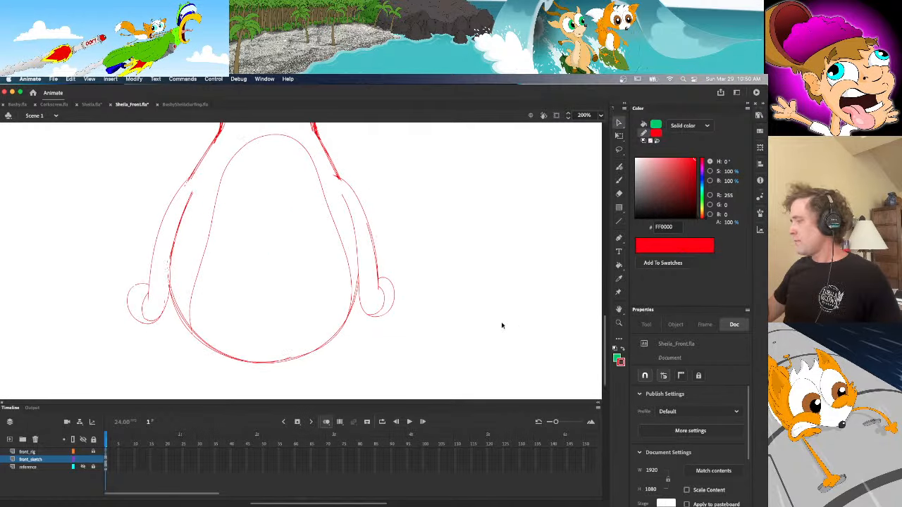
{"action": "key", "text": "b"}
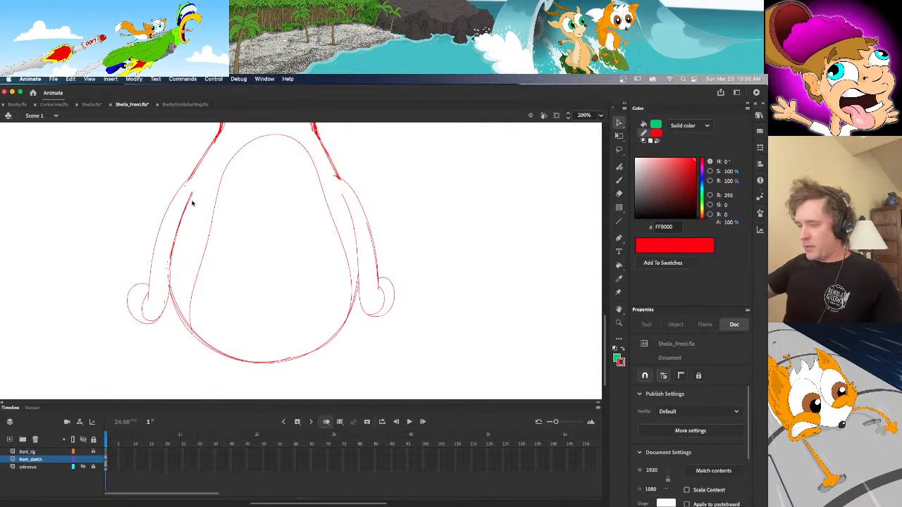
{"action": "mouse_move", "coordinate": [194, 192]}
{"action": "left_mouse_down"}
{"action": "mouse_move", "coordinate": [169, 287]}
{"action": "mouse_move", "coordinate": [180, 282]}
{"action": "mouse_move", "coordinate": [169, 284]}
{"action": "mouse_move", "coordinate": [156, 326]}
{"action": "left_mouse_up"}
{"action": "key", "text": "super+z"}
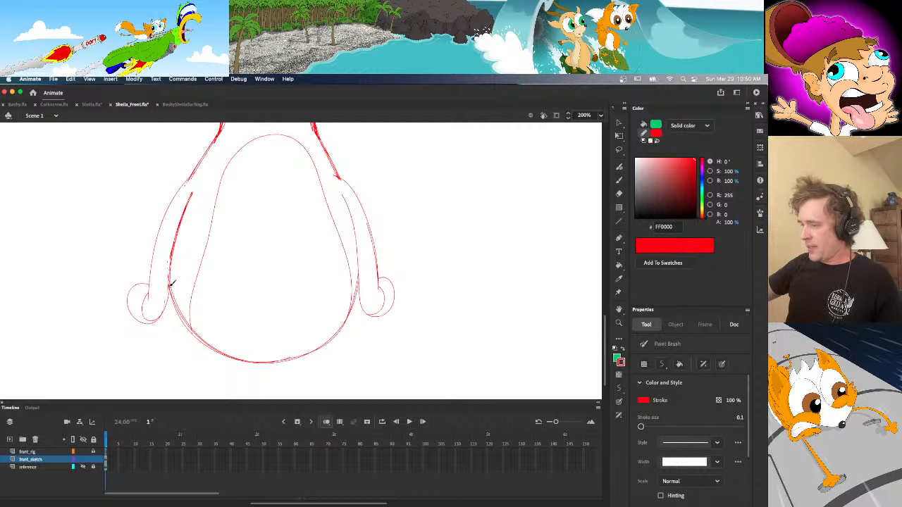
{"action": "left_click_drag", "start_coordinate": [170, 282], "coordinate": [157, 328]}
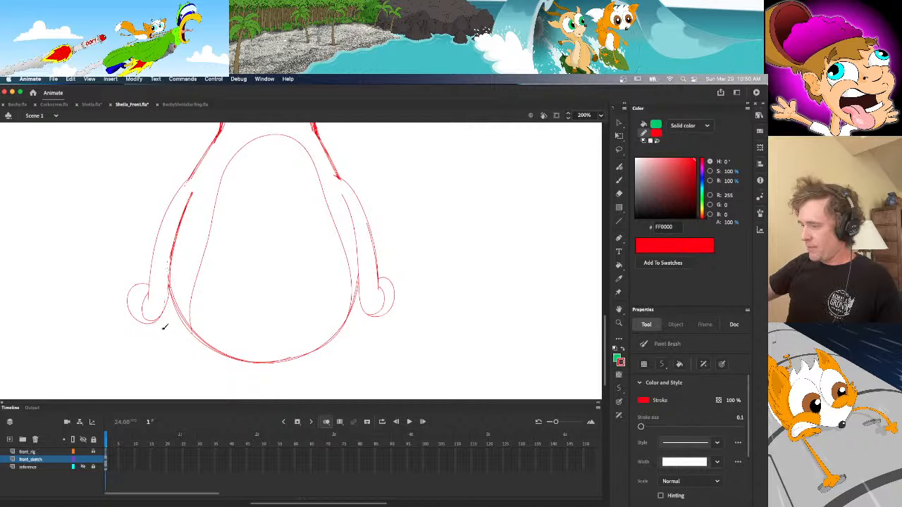
Delete the tail-side arm's hoof strokes and show the reference layer again
{"action": "key", "text": "v"}
{"action": "left_click_drag", "start_coordinate": [111, 273], "coordinate": [168, 349]}
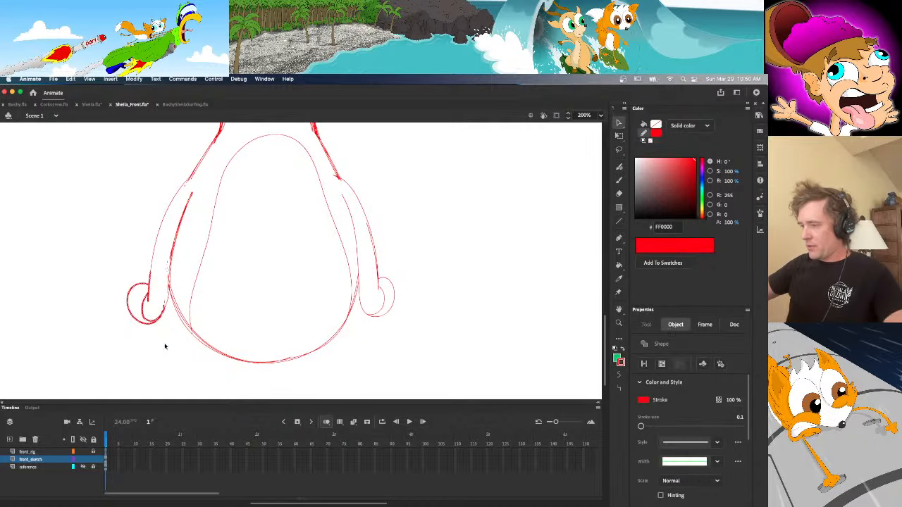
{"action": "key", "text": "Delete"}
{"action": "left_click", "coordinate": [83, 467]}
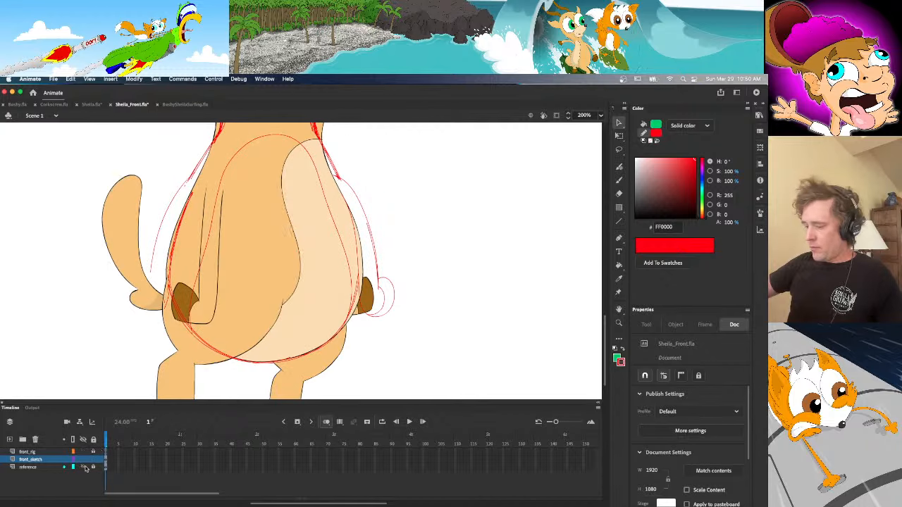
Redraw the tail-side arm's rounded hoof and its inner curve at the end of the arm's outer line
{"action": "key", "text": "y"}
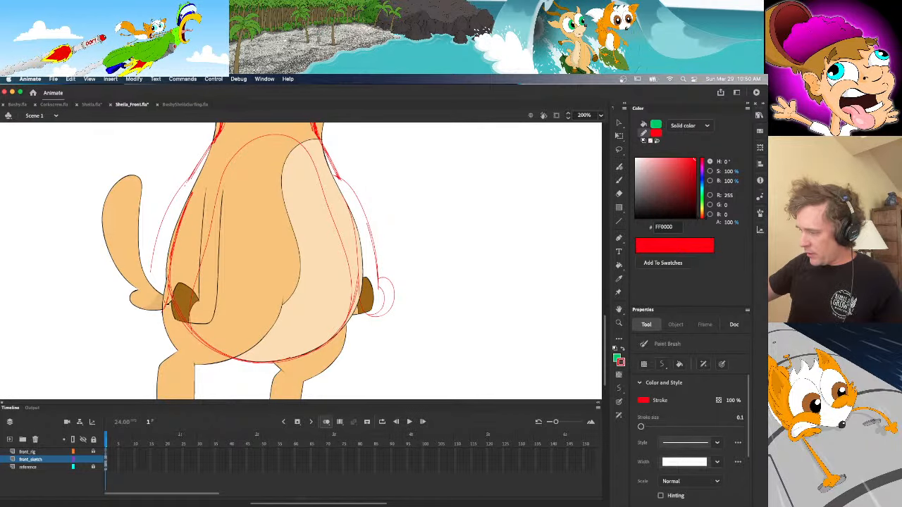
{"action": "mouse_move", "coordinate": [149, 323]}
{"action": "left_mouse_down"}
{"action": "mouse_move", "coordinate": [122, 305]}
{"action": "mouse_move", "coordinate": [127, 278]}
{"action": "mouse_move", "coordinate": [143, 281]}
{"action": "mouse_move", "coordinate": [150, 319]}
{"action": "mouse_move", "coordinate": [141, 273]}
{"action": "mouse_move", "coordinate": [132, 273]}
{"action": "mouse_move", "coordinate": [132, 307]}
{"action": "mouse_move", "coordinate": [147, 318]}
{"action": "mouse_move", "coordinate": [166, 307]}
{"action": "mouse_move", "coordinate": [172, 281]}
{"action": "left_mouse_up"}
{"action": "key", "text": "super+z"}
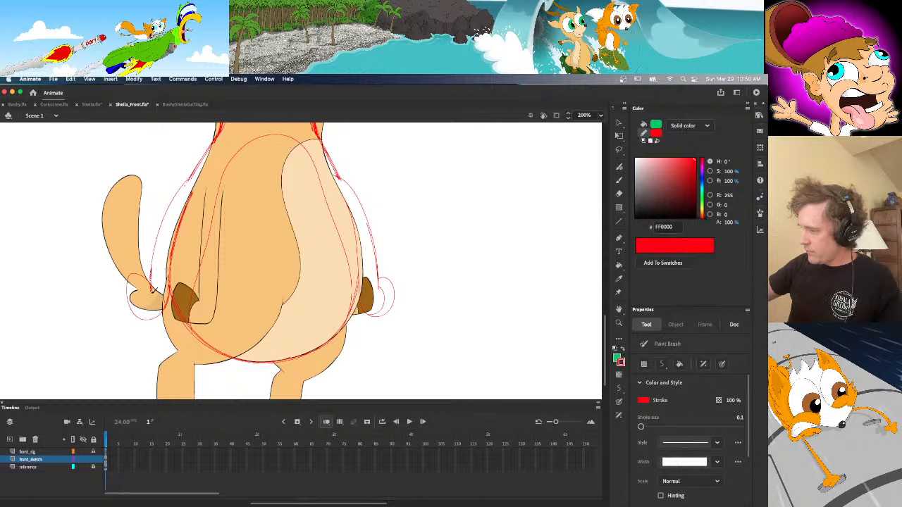
{"action": "left_click_drag", "start_coordinate": [150, 290], "coordinate": [157, 314]}
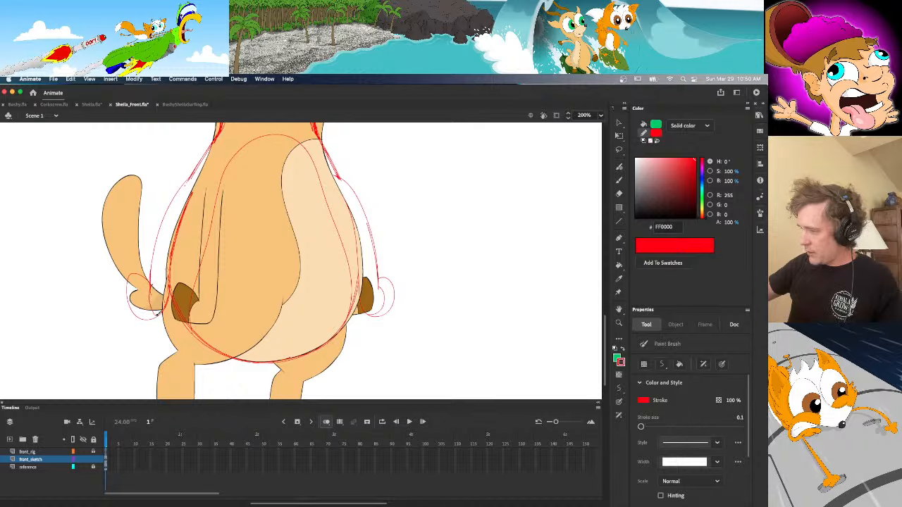
{"action": "key", "text": "v"}
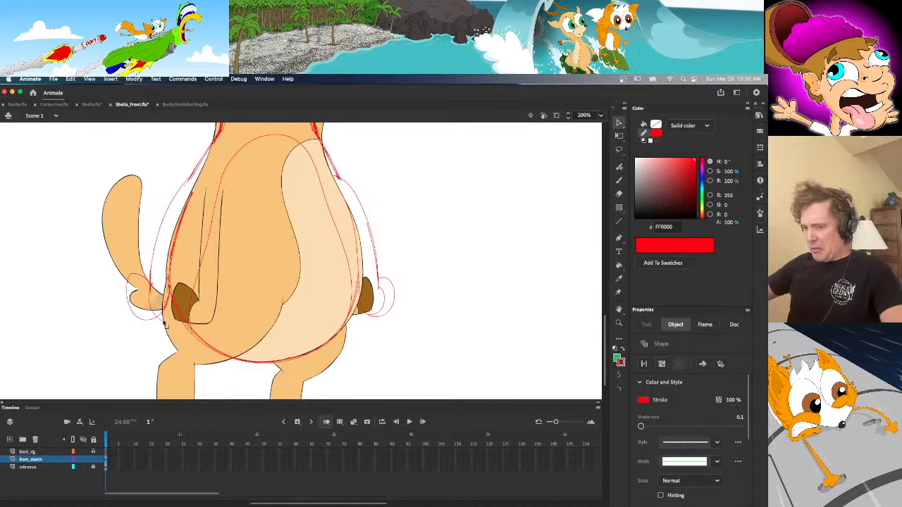
{"action": "left_click", "coordinate": [166, 329]}
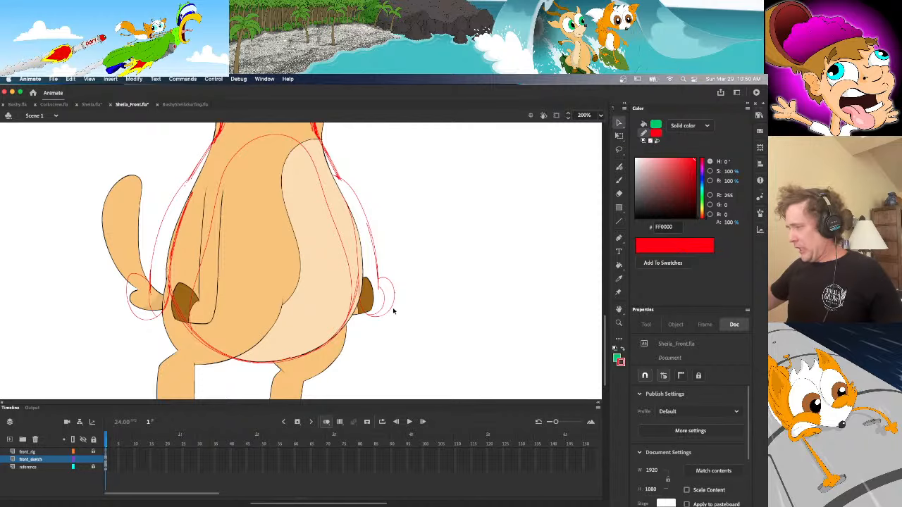
Delete the remaining hoof strokes at the end of the arm opposite the tail
{"action": "left_click", "coordinate": [385, 280]}
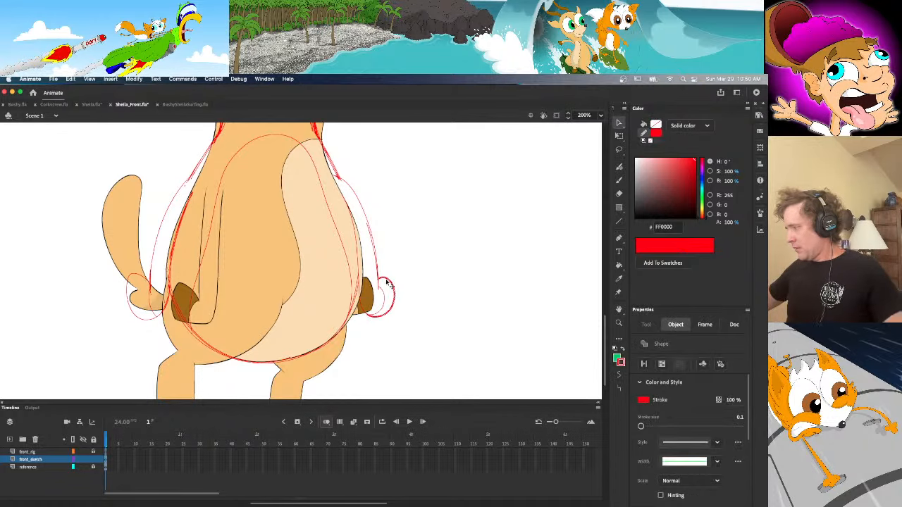
{"action": "key", "text": "Delete"}
{"action": "left_click", "coordinate": [380, 312]}
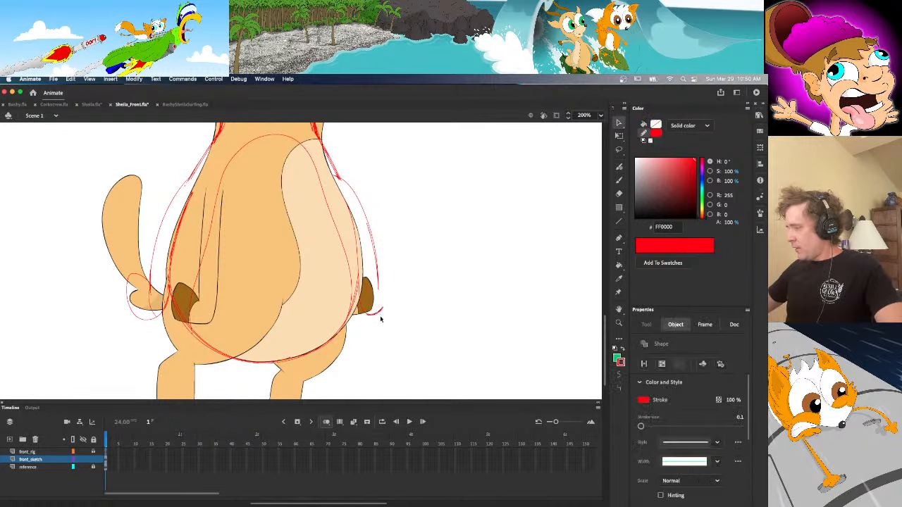
{"action": "key", "text": "Delete"}
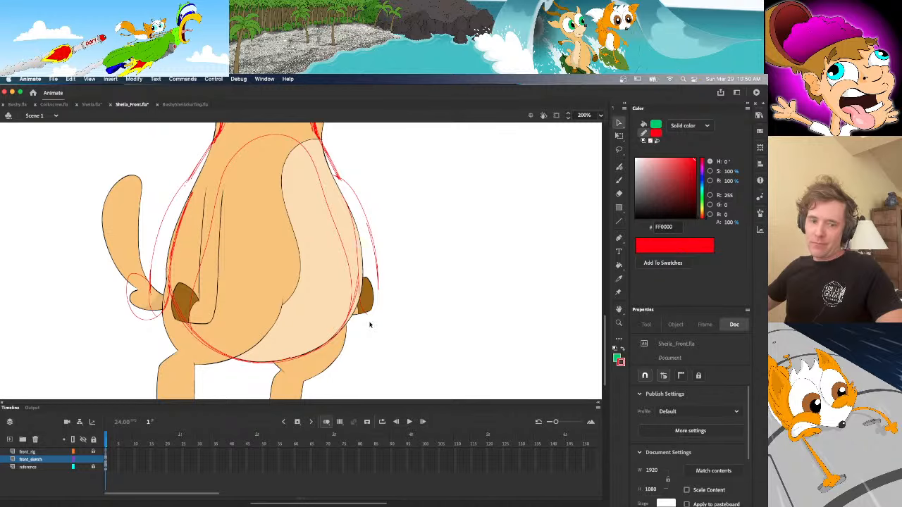
{"action": "key", "text": "y"}
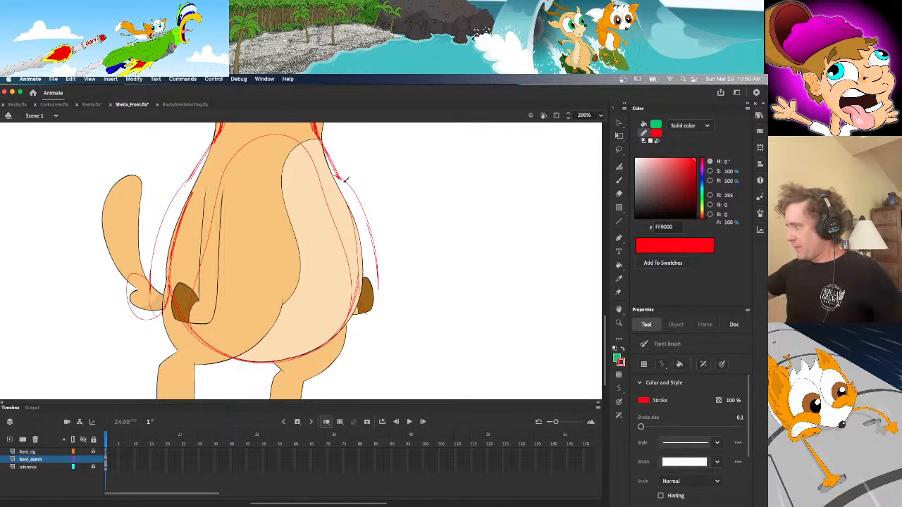
{"action": "mouse_move", "coordinate": [340, 175]}
{"action": "left_mouse_down"}
{"action": "mouse_move", "coordinate": [369, 210]}
{"action": "mouse_move", "coordinate": [384, 292]}
{"action": "mouse_move", "coordinate": [372, 228]}
{"action": "left_mouse_up"}
{"action": "key", "text": "super+z"}
Delete the stray lower segments of the outer line on the arm opposite the tail
{"action": "key", "text": "v"}
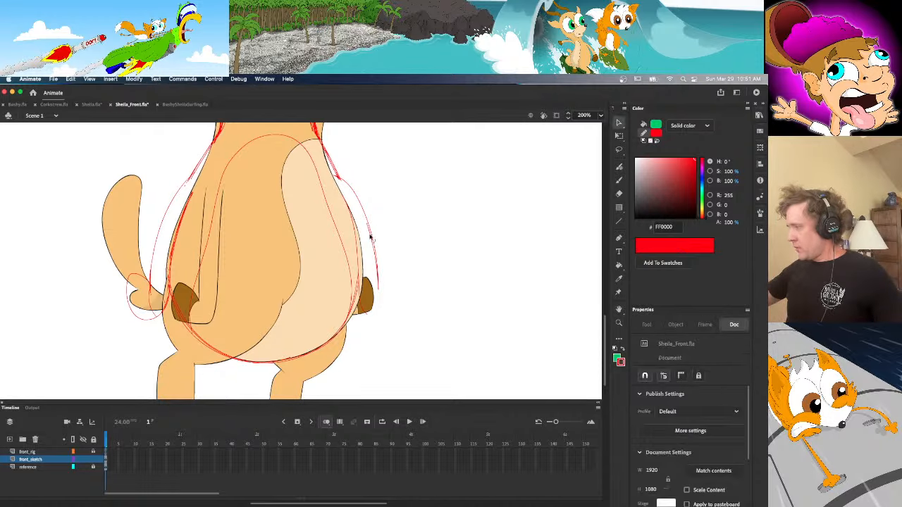
{"action": "left_click", "coordinate": [375, 257]}
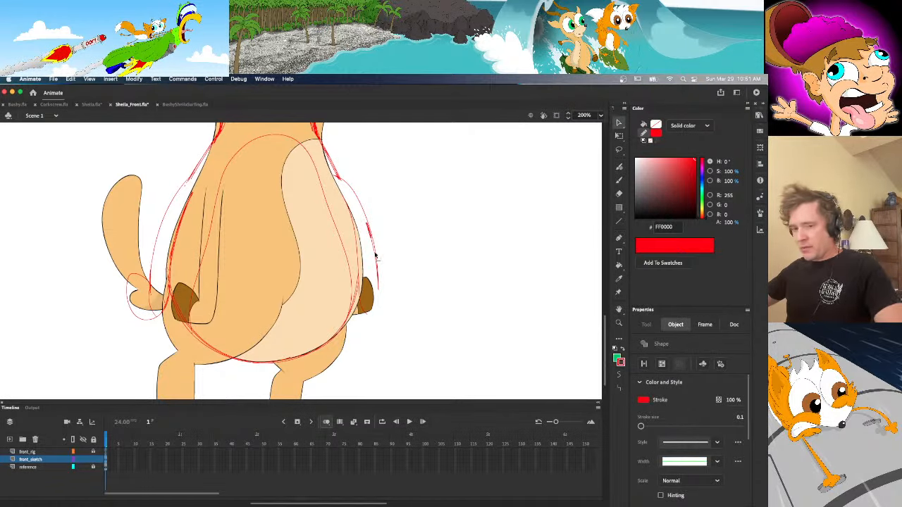
{"action": "key", "text": "BackSpace"}
{"action": "left_click", "coordinate": [377, 259]}
{"action": "key", "text": "BackSpace"}
{"action": "left_click", "coordinate": [378, 269]}
{"action": "key", "text": "BackSpace"}
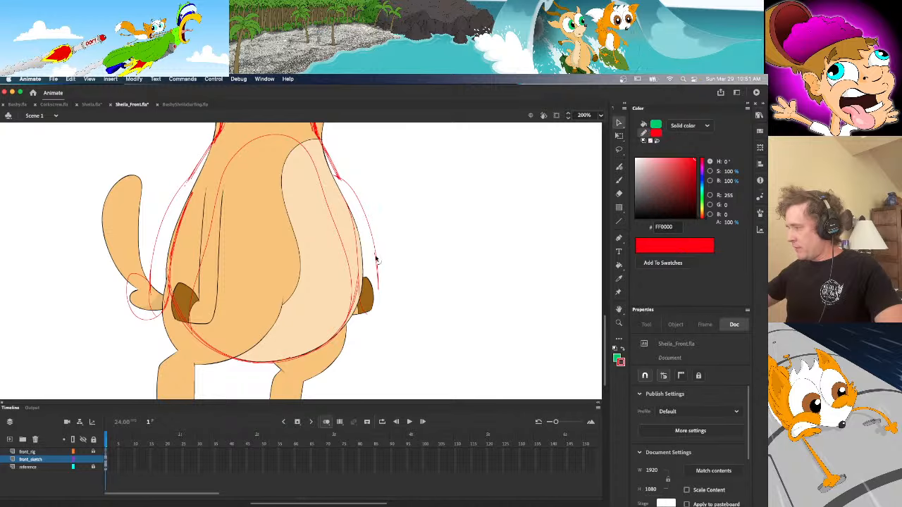
{"action": "left_click", "coordinate": [377, 260]}
{"action": "key", "text": "BackSpace"}
{"action": "left_click", "coordinate": [378, 287]}
{"action": "key", "text": "BackSpace"}
{"action": "left_click", "coordinate": [379, 290]}
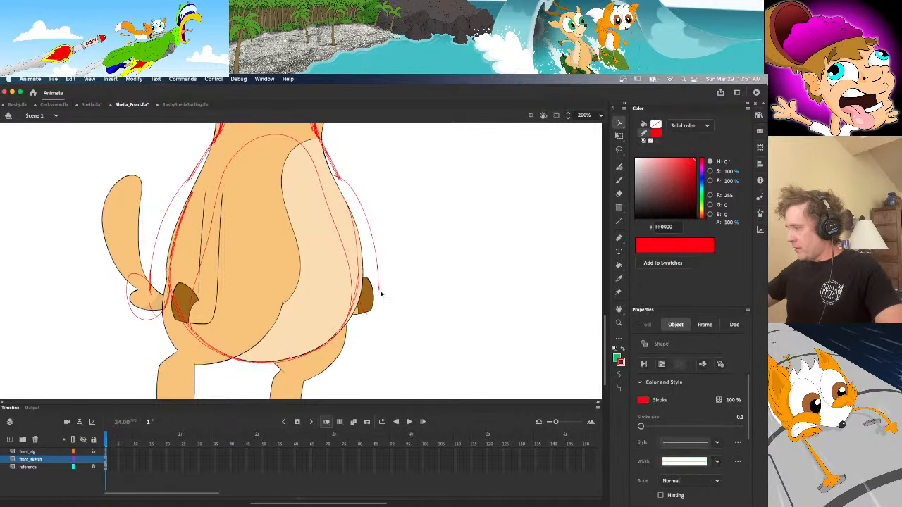
{"action": "key", "text": "BackSpace"}
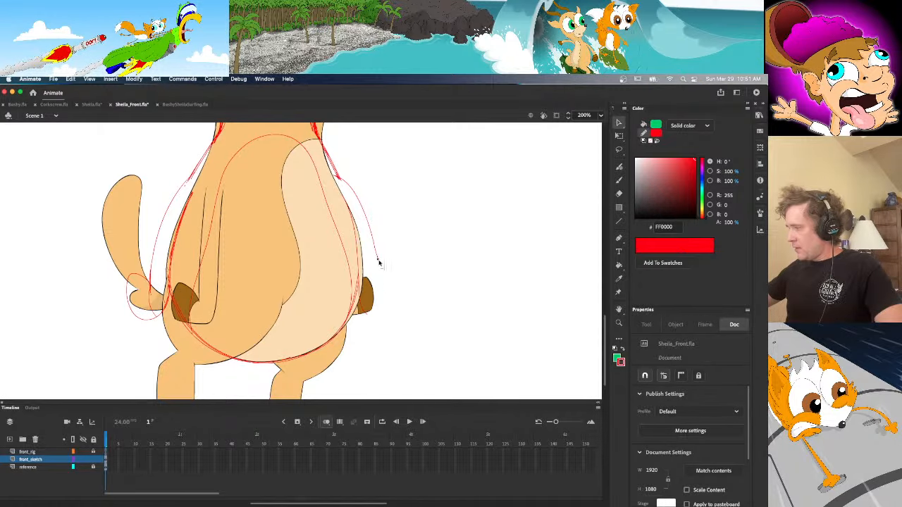
Redraw the outer line of the arm opposite the tail and sketch its rounded hoof at the end
{"action": "key", "text": "y"}
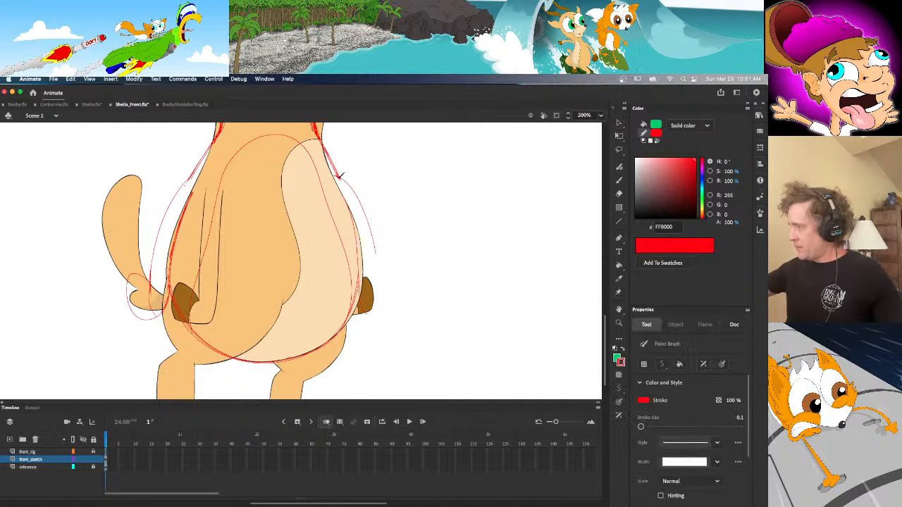
{"action": "mouse_move", "coordinate": [337, 172]}
{"action": "left_mouse_down"}
{"action": "mouse_move", "coordinate": [371, 210]}
{"action": "mouse_move", "coordinate": [380, 279]}
{"action": "mouse_move", "coordinate": [360, 195]}
{"action": "mouse_move", "coordinate": [336, 175]}
{"action": "mouse_move", "coordinate": [369, 219]}
{"action": "mouse_move", "coordinate": [368, 209]}
{"action": "mouse_move", "coordinate": [384, 292]}
{"action": "left_mouse_up"}
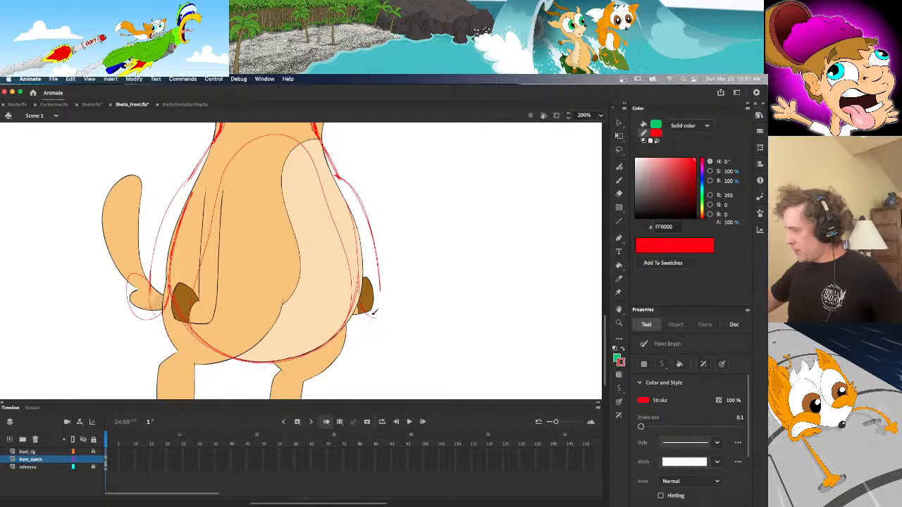
{"action": "mouse_move", "coordinate": [367, 310]}
{"action": "left_mouse_down"}
{"action": "mouse_move", "coordinate": [396, 310]}
{"action": "mouse_move", "coordinate": [398, 278]}
{"action": "mouse_move", "coordinate": [382, 279]}
{"action": "left_mouse_up"}
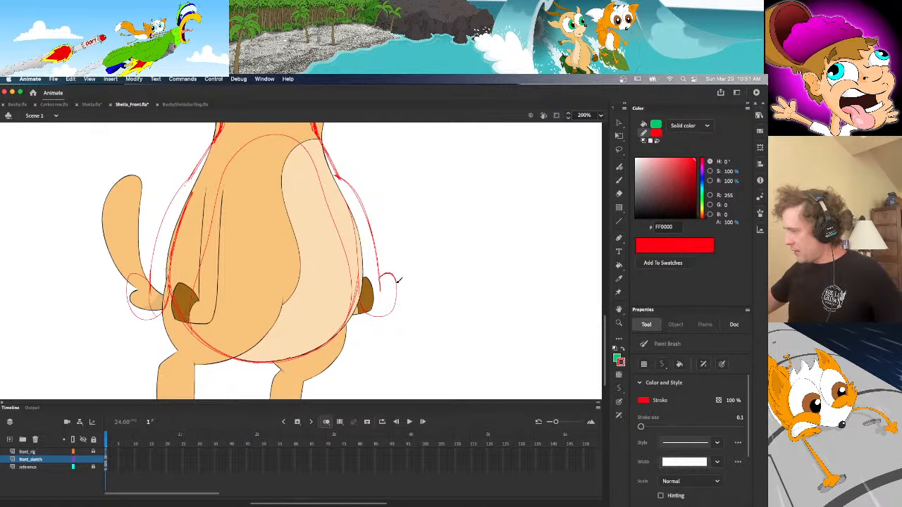
{"action": "left_click_drag", "start_coordinate": [389, 315], "coordinate": [367, 310]}
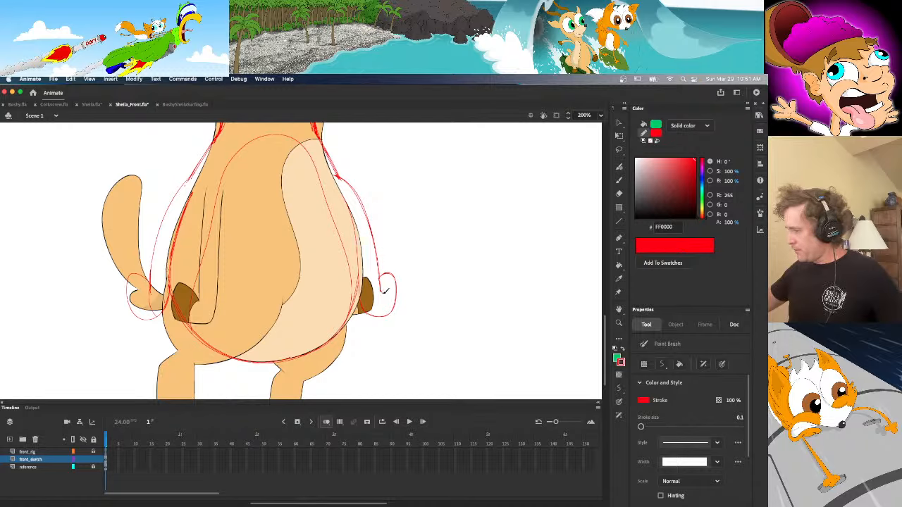
{"action": "key", "text": "v"}
{"action": "left_click", "coordinate": [372, 321]}
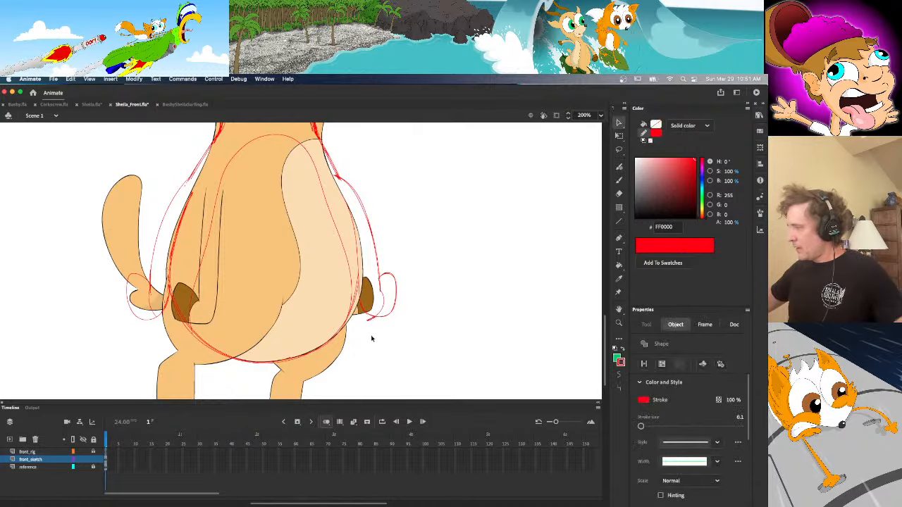
{"action": "left_click", "coordinate": [362, 358]}
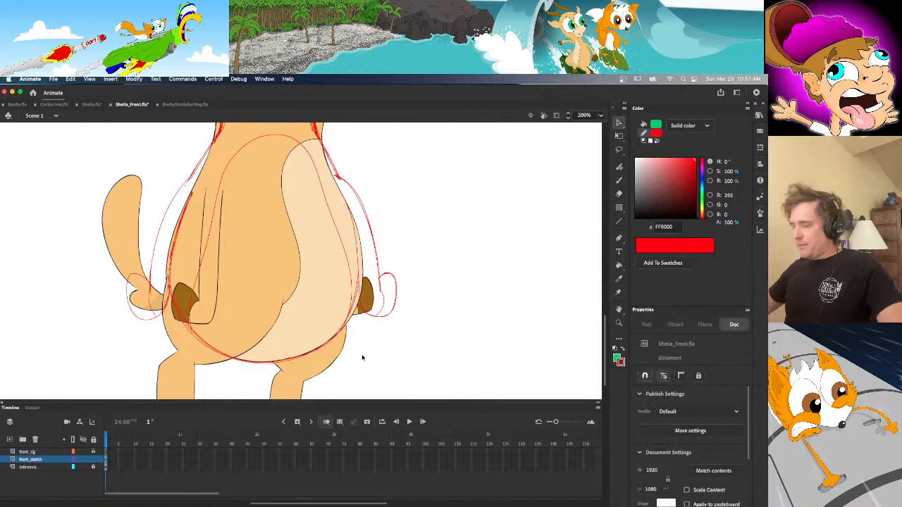
Display the reference layer as outlines and toggle its visibility to check the arms and hooves on their own
{"action": "left_click", "coordinate": [73, 459]}
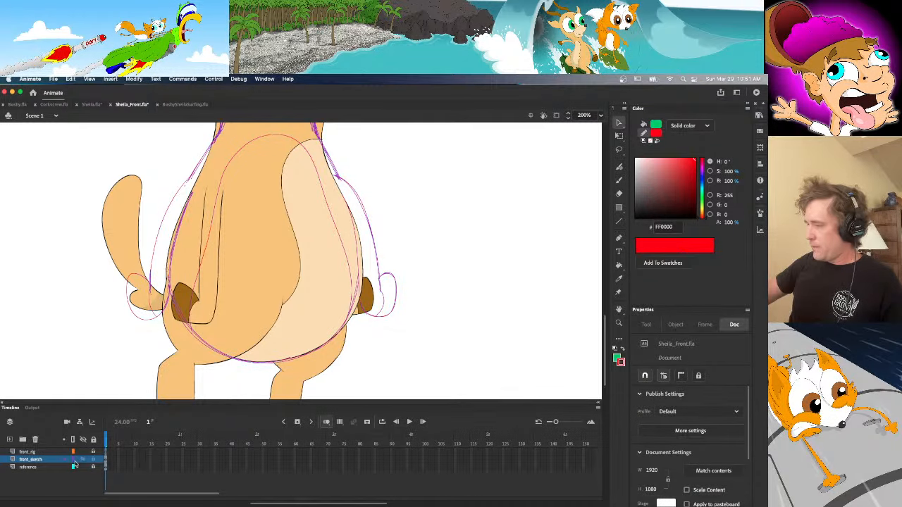
{"action": "left_click", "coordinate": [72, 467]}
{"action": "left_click", "coordinate": [72, 459]}
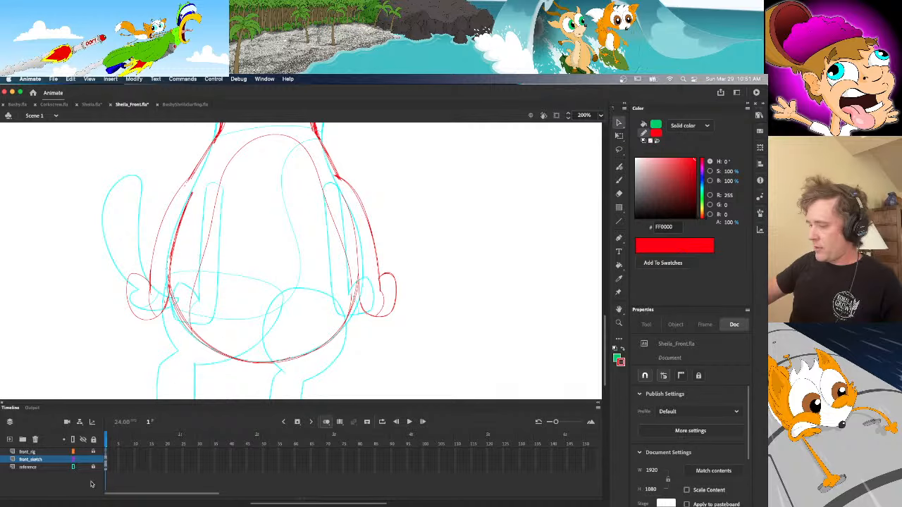
{"action": "left_click", "coordinate": [84, 468]}
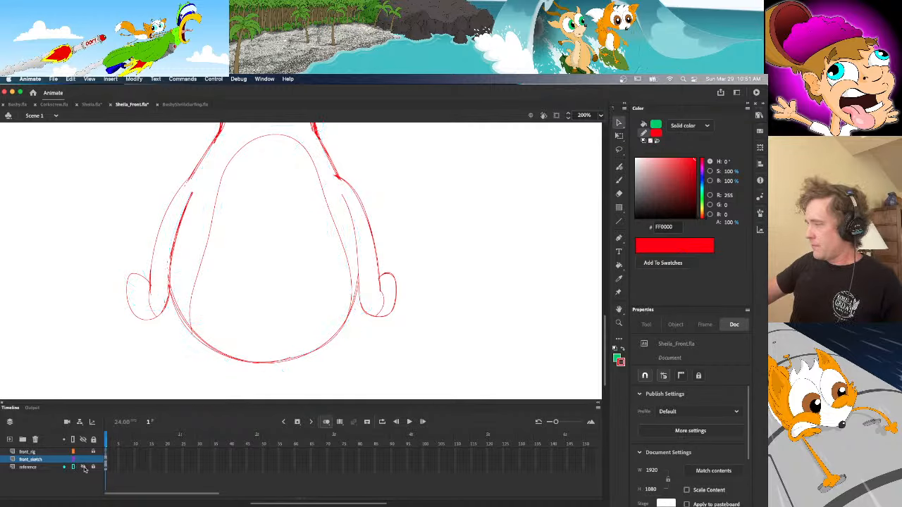
{"action": "left_click", "coordinate": [83, 467]}
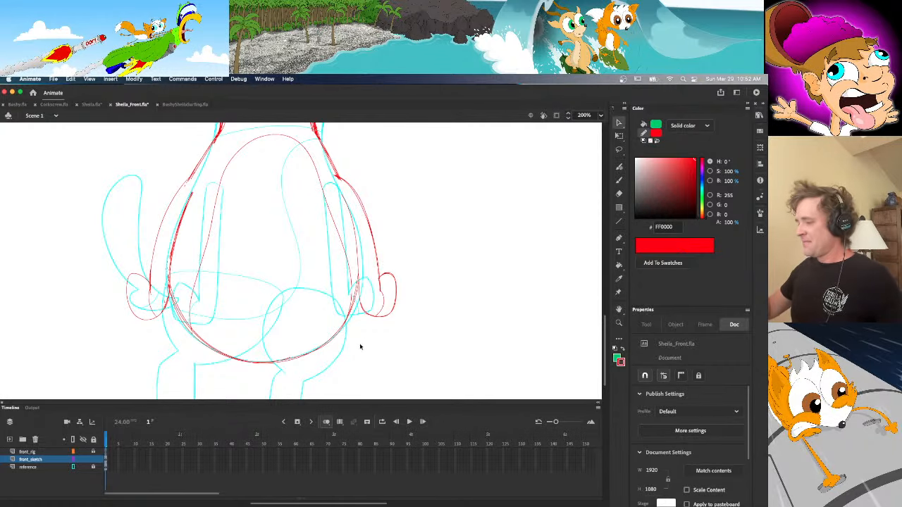
Add a new layer named front_leg between front_rig and front_sketch
{"action": "scroll", "coordinate": [508, 342], "scroll_direction": "up", "scroll_amount": 5}
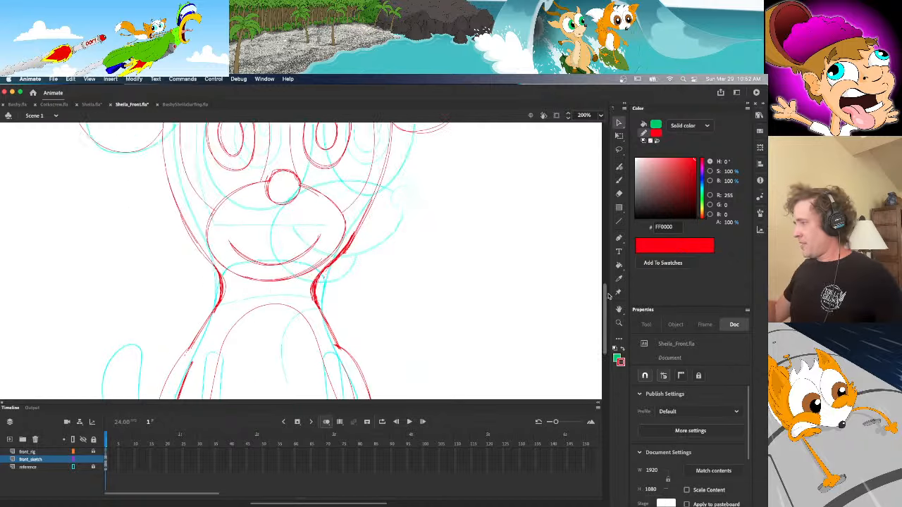
{"action": "scroll", "coordinate": [592, 342], "scroll_direction": "down", "scroll_amount": 10}
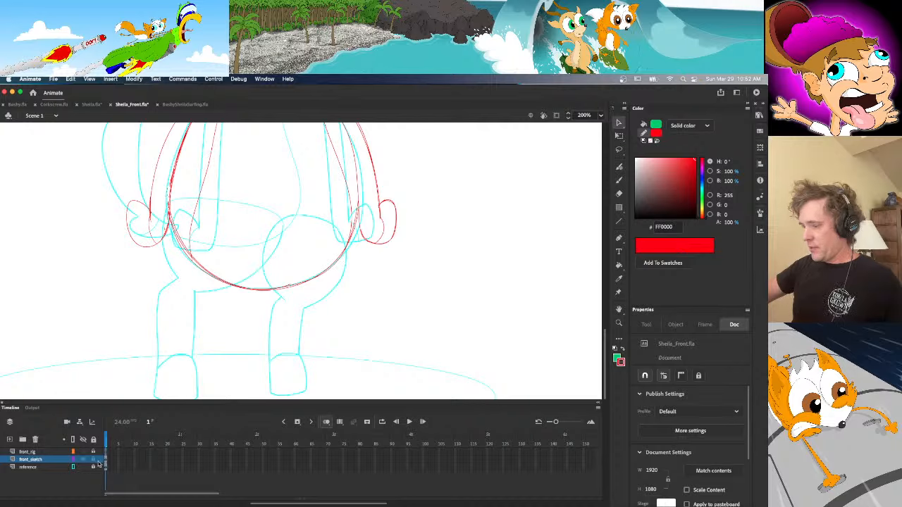
{"action": "left_click", "coordinate": [9, 439]}
{"action": "left_click_drag", "start_coordinate": [26, 475], "coordinate": [28, 459]}
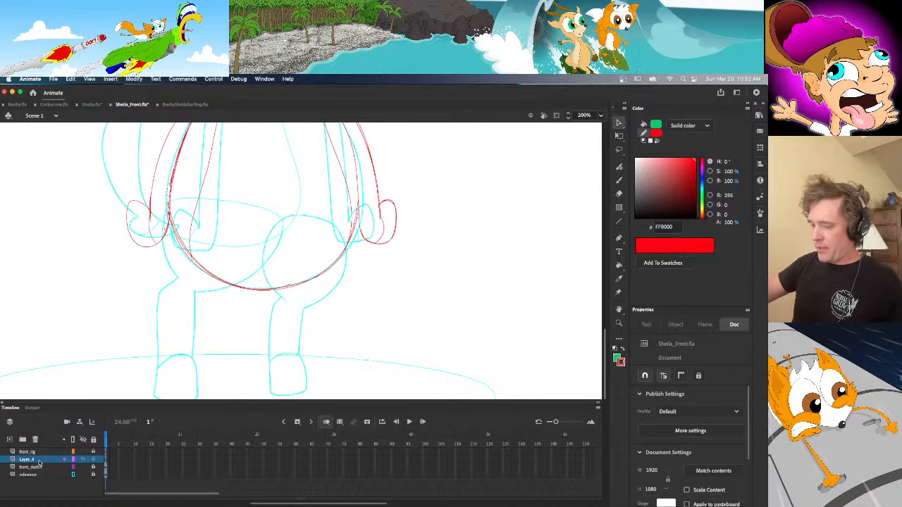
{"action": "double_click", "coordinate": [29, 459]}
{"action": "type", "text": "front"}
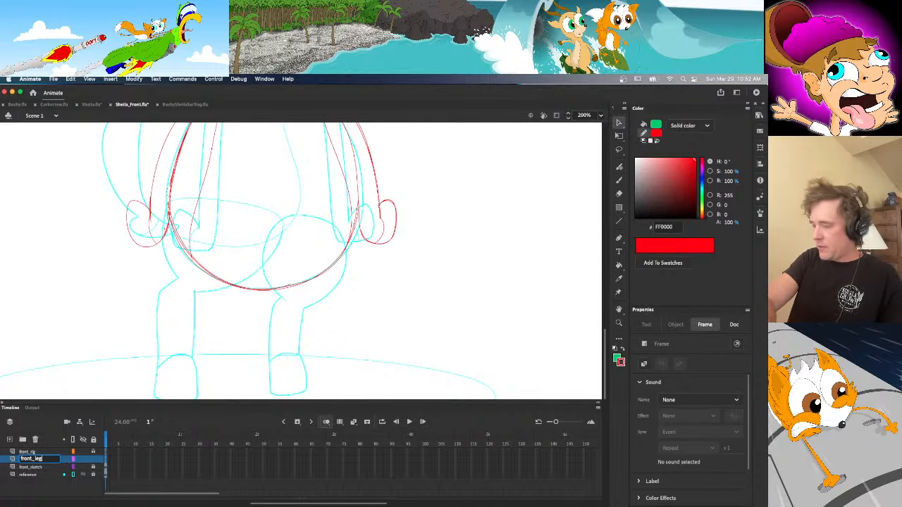
{"action": "type", "text": "_leg"}
{"action": "key", "text": "Return"}
Set the Paint Brush stroke colour to bright green, 00FF00
{"action": "key", "text": "b"}
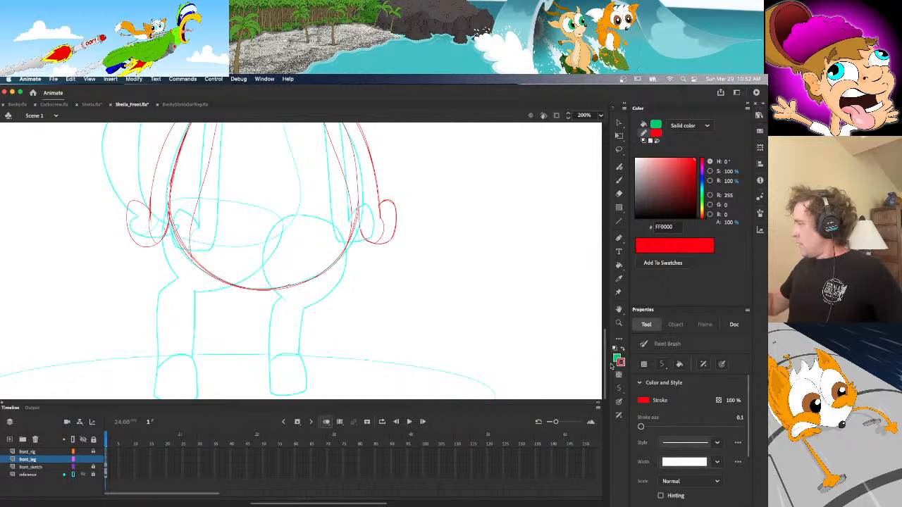
{"action": "left_click", "coordinate": [656, 133]}
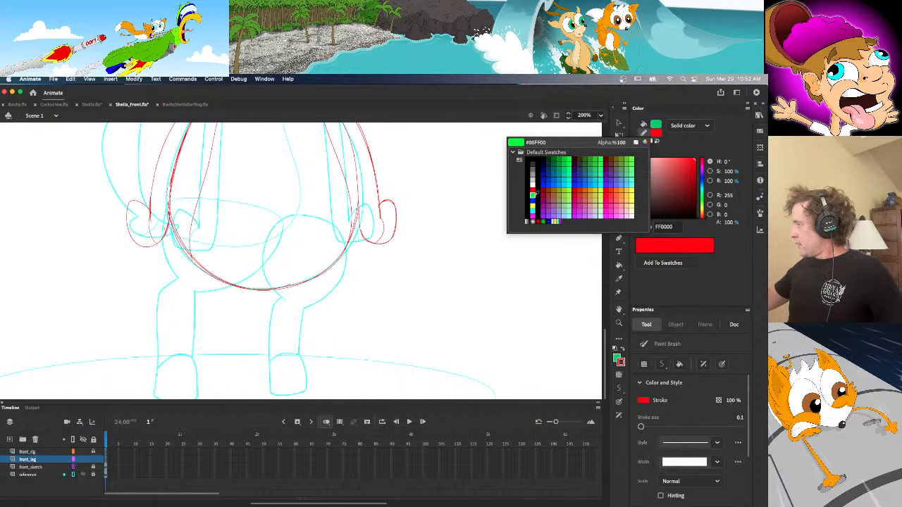
{"action": "left_click", "coordinate": [535, 194]}
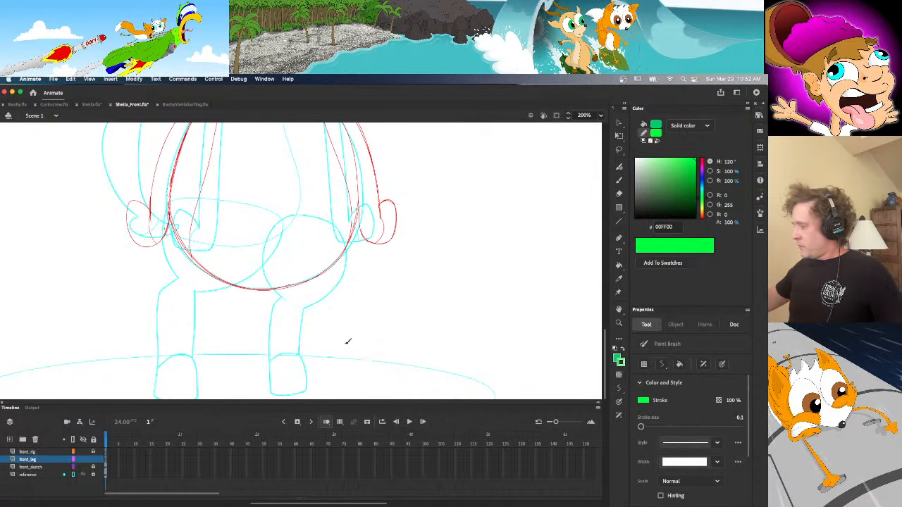
Examine the horned character's legs in BushySheilaSurfing.fla and at 75% in Sheila.fla's main scene, and return to Sheila_Front.fla
{"action": "left_click", "coordinate": [185, 104]}
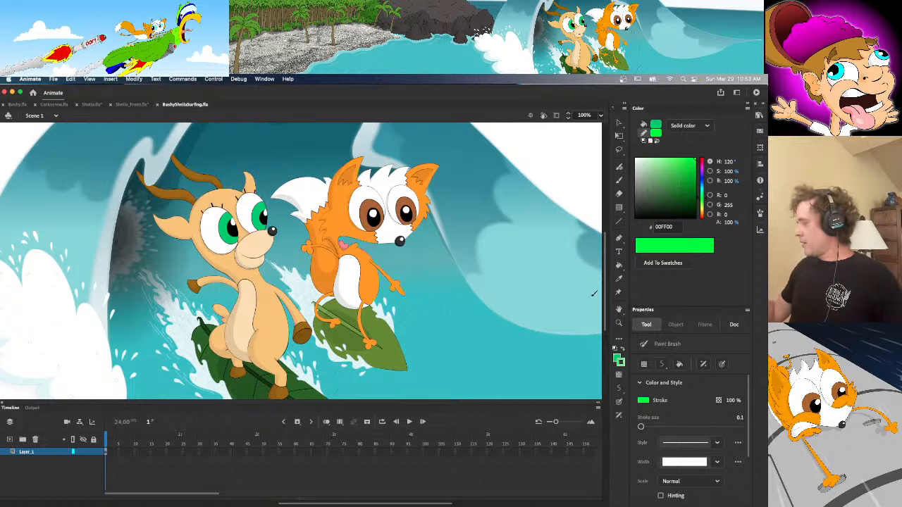
{"action": "left_click_drag", "start_coordinate": [604, 287], "coordinate": [604, 311]}
{"action": "left_click", "coordinate": [92, 105]}
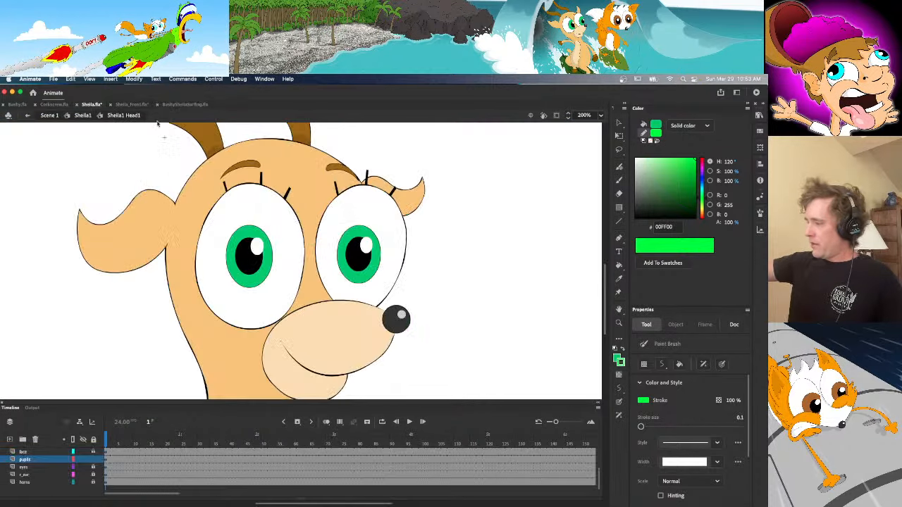
{"action": "left_click", "coordinate": [599, 115]}
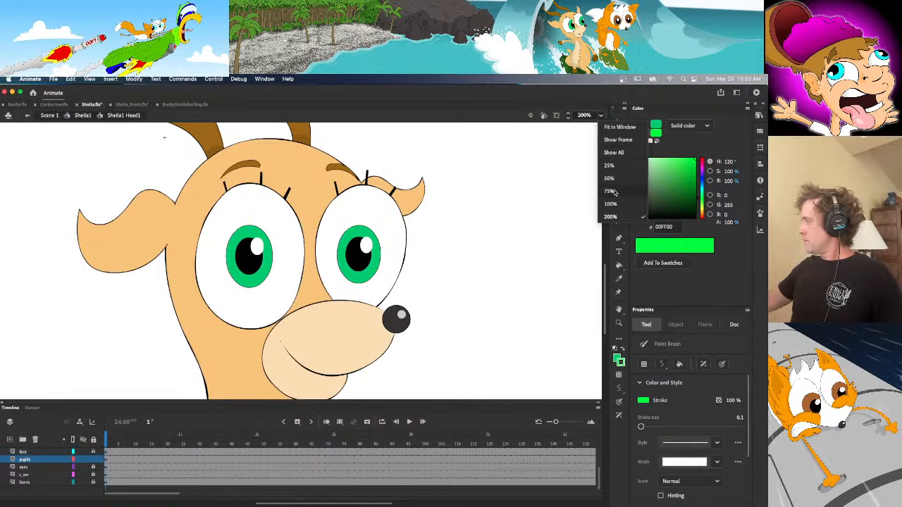
{"action": "left_click", "coordinate": [610, 191]}
{"action": "left_click", "coordinate": [83, 115]}
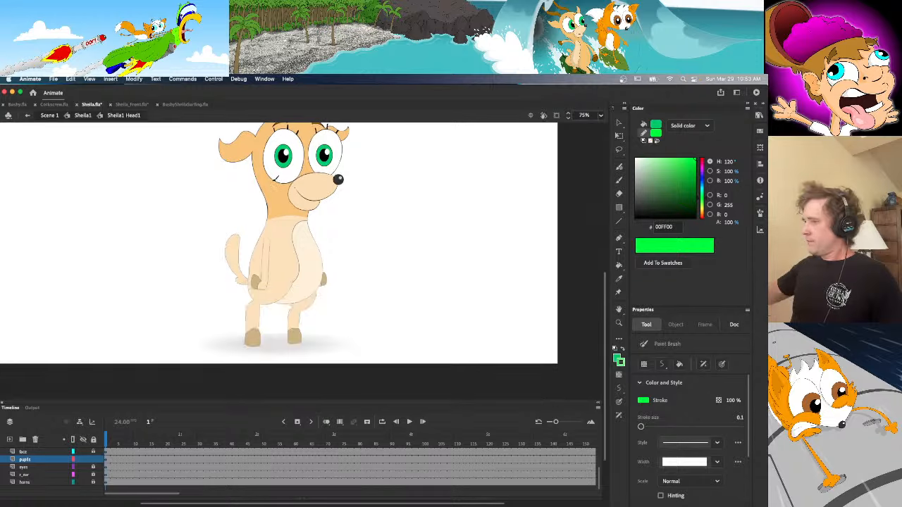
{"action": "left_click", "coordinate": [46, 115]}
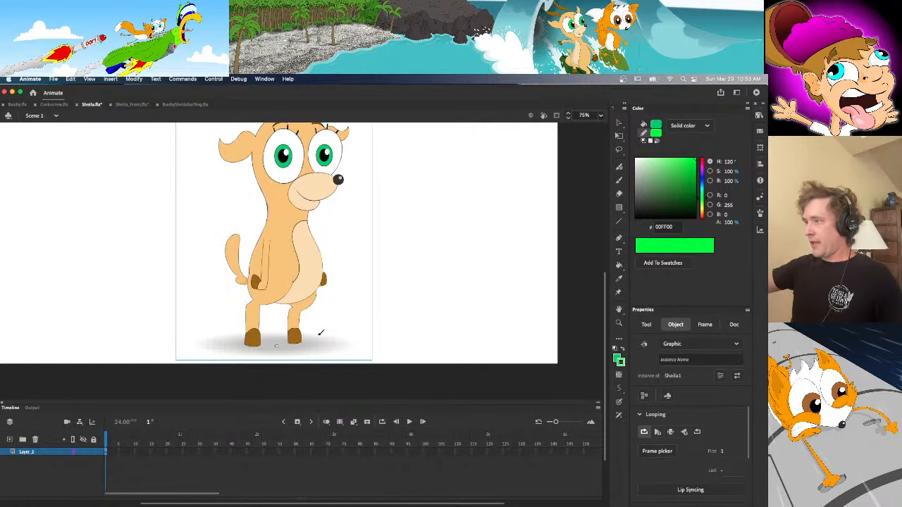
{"action": "left_click", "coordinate": [132, 104]}
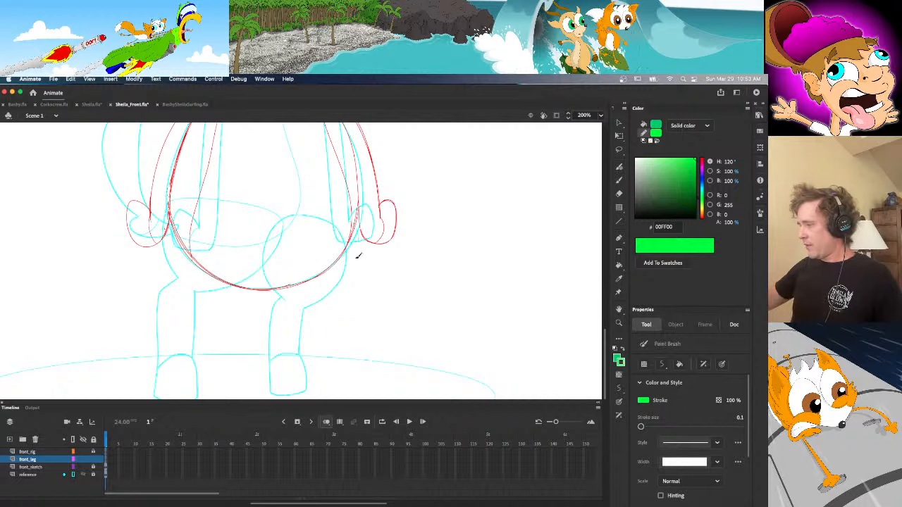
Compare the legs of the fox in Bushy.fla and the parrot in Corkscrew.fla, and return to Sheila_Front.fla
{"action": "scroll", "coordinate": [331, 268], "scroll_direction": "down", "scroll_amount": 3}
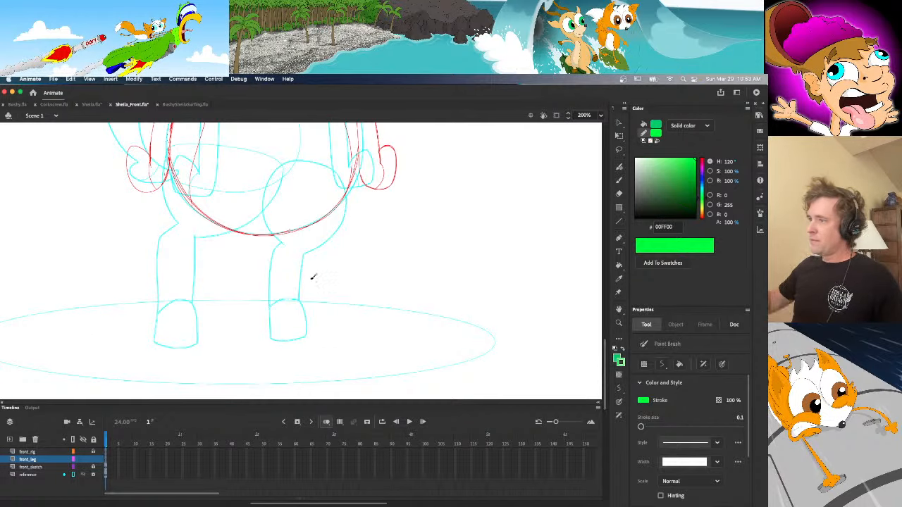
{"action": "left_click", "coordinate": [17, 104]}
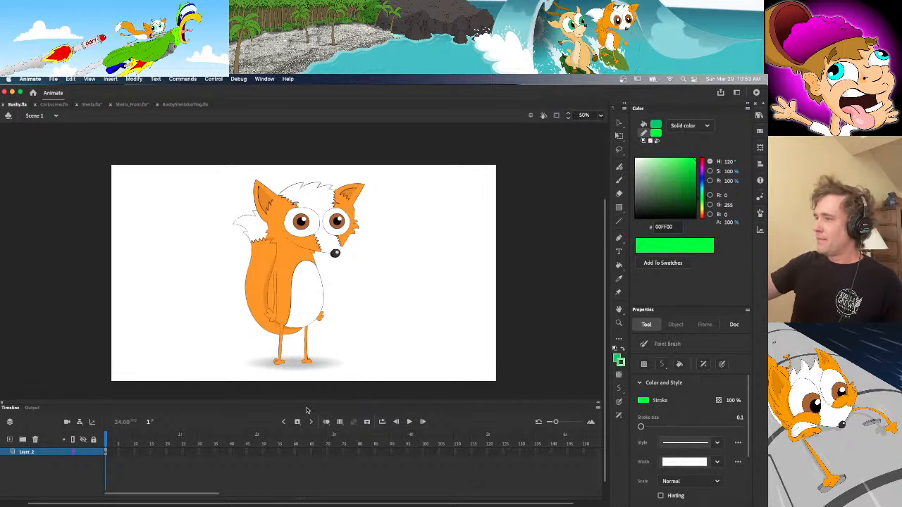
{"action": "left_click", "coordinate": [54, 104]}
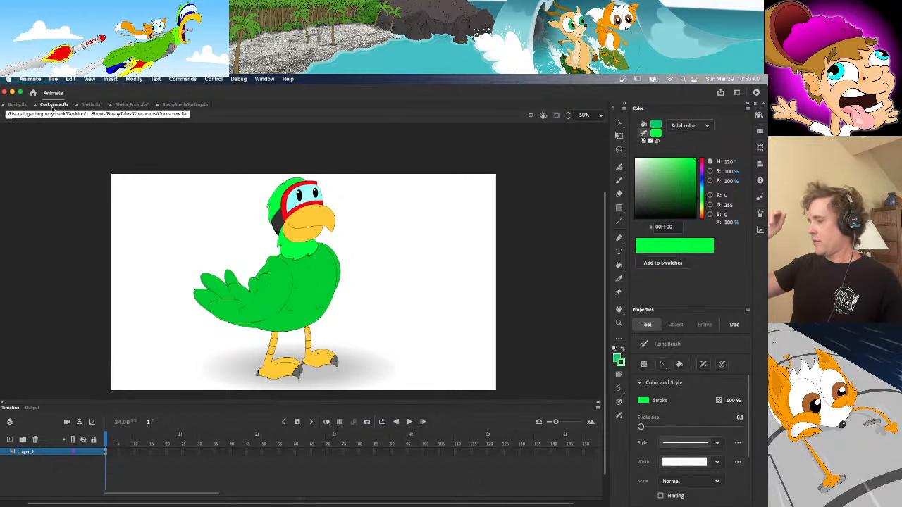
{"action": "left_click", "coordinate": [131, 104]}
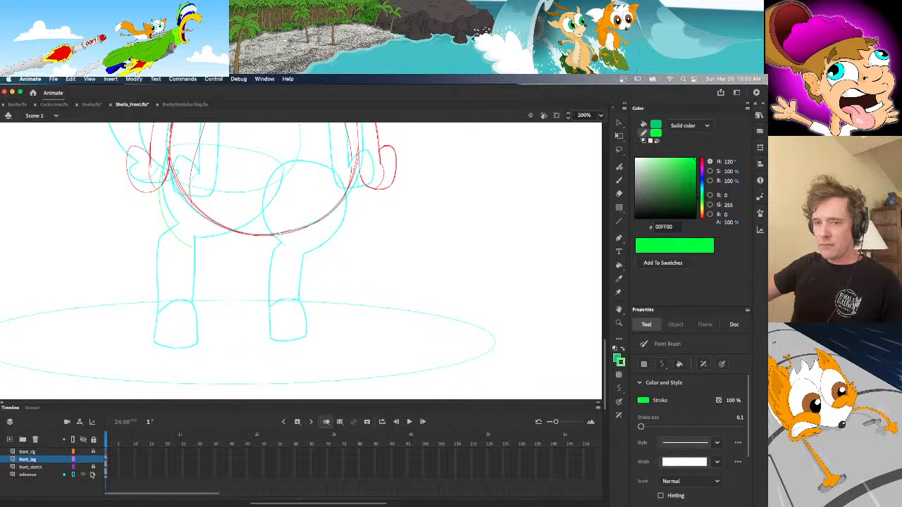
Draw the left leg in green over the reference, with an outer thigh curve, two straight leg sides and a rounded hoof
{"action": "left_click", "coordinate": [92, 475]}
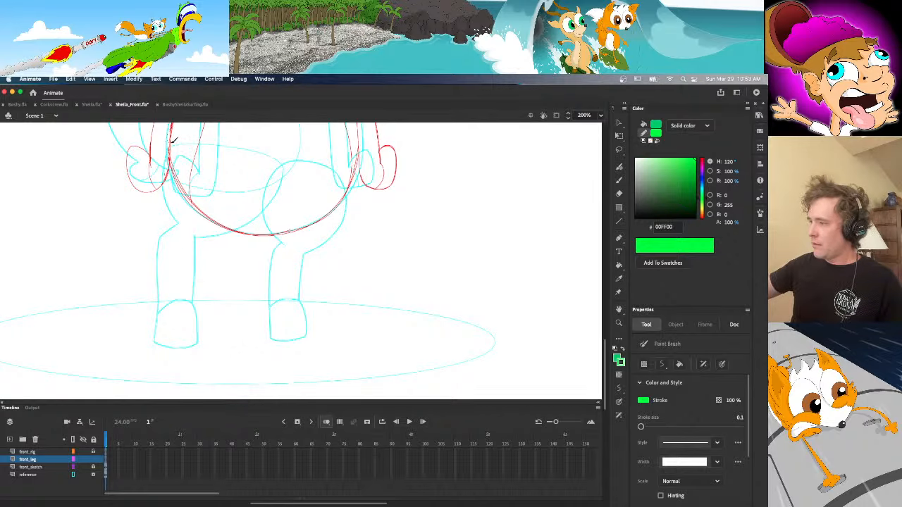
{"action": "left_click_drag", "start_coordinate": [201, 248], "coordinate": [165, 202]}
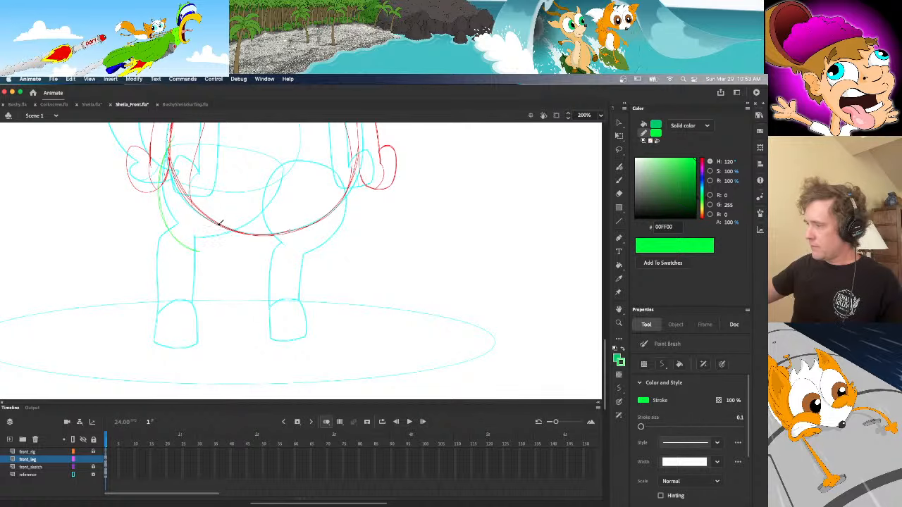
{"action": "mouse_move", "coordinate": [228, 236]}
{"action": "left_mouse_down"}
{"action": "mouse_move", "coordinate": [221, 329]}
{"action": "mouse_move", "coordinate": [190, 338]}
{"action": "mouse_move", "coordinate": [176, 322]}
{"action": "mouse_move", "coordinate": [190, 291]}
{"action": "mouse_move", "coordinate": [206, 288]}
{"action": "mouse_move", "coordinate": [226, 322]}
{"action": "mouse_move", "coordinate": [216, 336]}
{"action": "mouse_move", "coordinate": [185, 338]}
{"action": "mouse_move", "coordinate": [214, 341]}
{"action": "mouse_move", "coordinate": [225, 330]}
{"action": "left_mouse_up"}
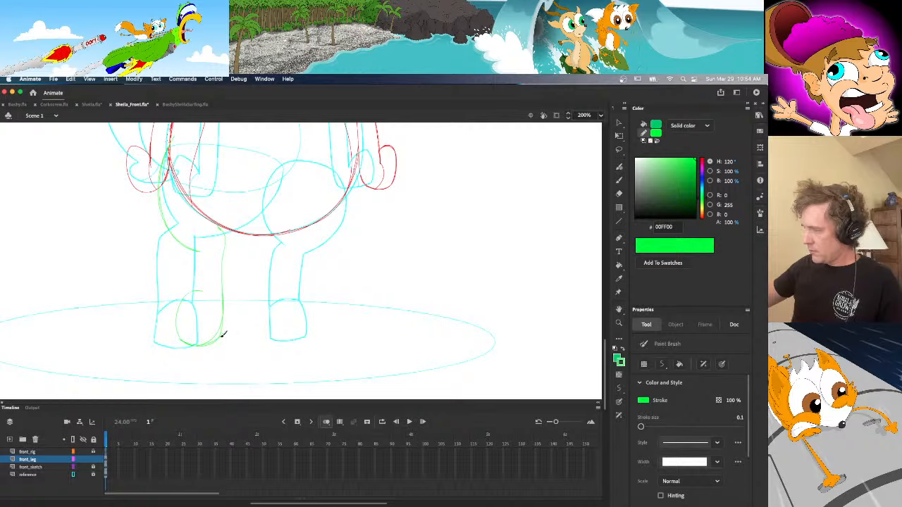
{"action": "mouse_move", "coordinate": [186, 297]}
{"action": "left_mouse_down"}
{"action": "mouse_move", "coordinate": [200, 292]}
{"action": "mouse_move", "coordinate": [222, 312]}
{"action": "left_mouse_up"}
{"action": "key", "text": "super+z"}
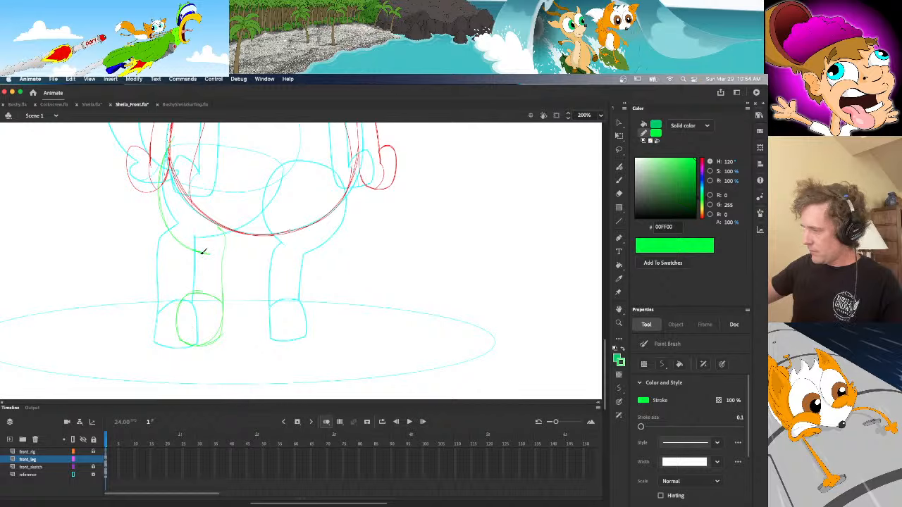
{"action": "left_click_drag", "start_coordinate": [195, 250], "coordinate": [197, 290]}
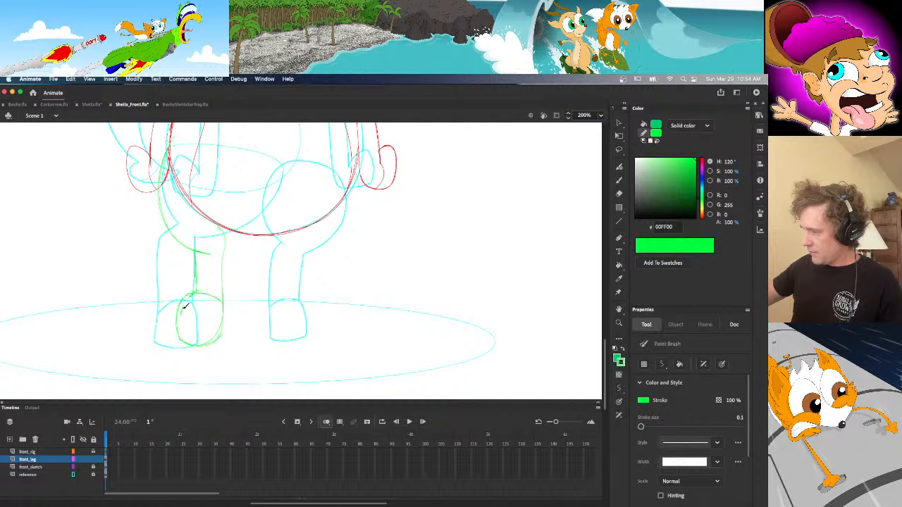
Delete the rough strokes on the left hoof's outer edge and redraw that edge up to the leg
{"action": "key", "text": "e"}
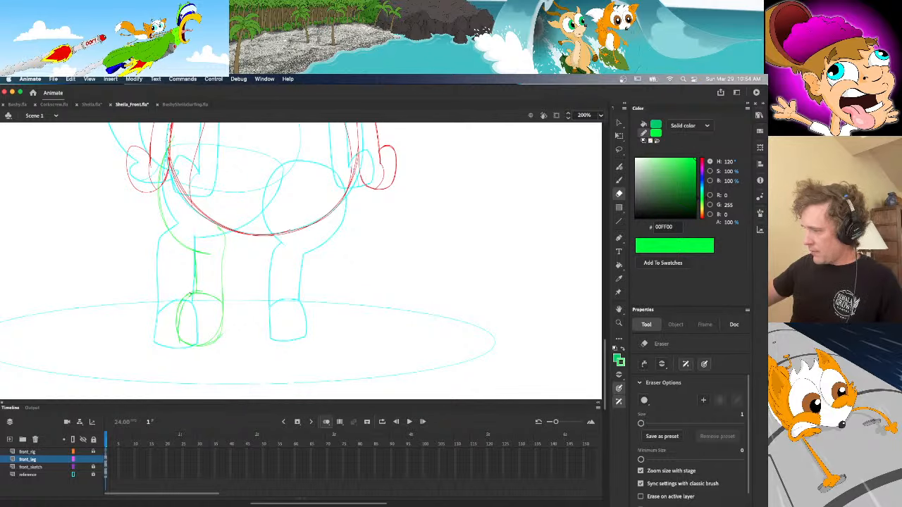
{"action": "key", "text": "v"}
{"action": "left_click", "coordinate": [181, 322]}
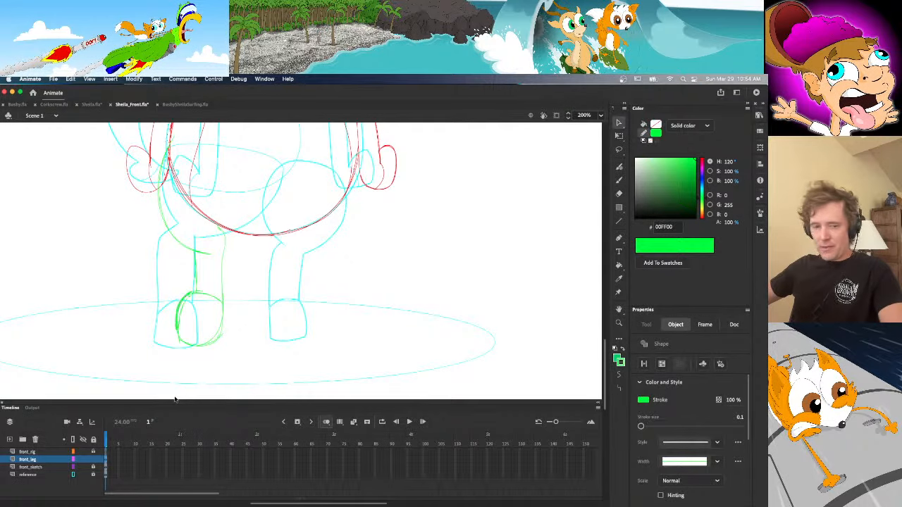
{"action": "left_click", "coordinate": [226, 343]}
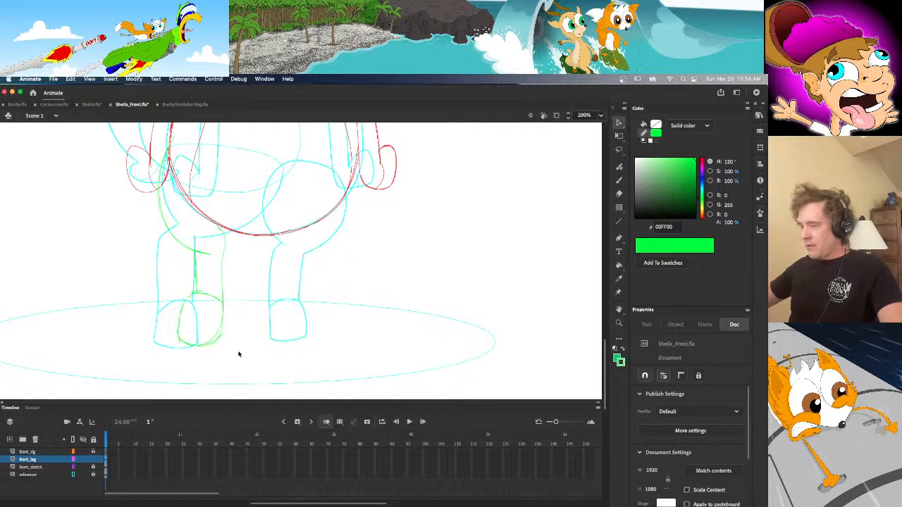
{"action": "key", "text": "b"}
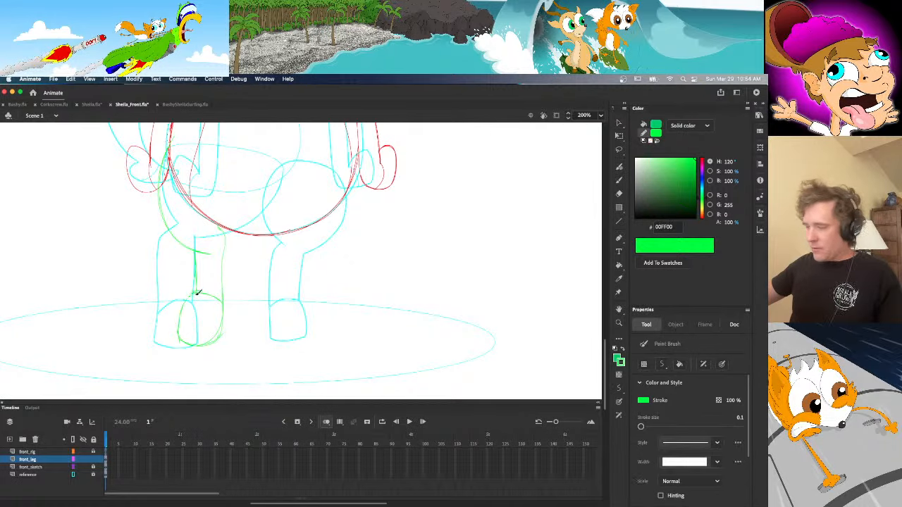
{"action": "mouse_move", "coordinate": [195, 291]}
{"action": "left_mouse_down"}
{"action": "mouse_move", "coordinate": [179, 339]}
{"action": "mouse_move", "coordinate": [195, 292]}
{"action": "left_mouse_up"}
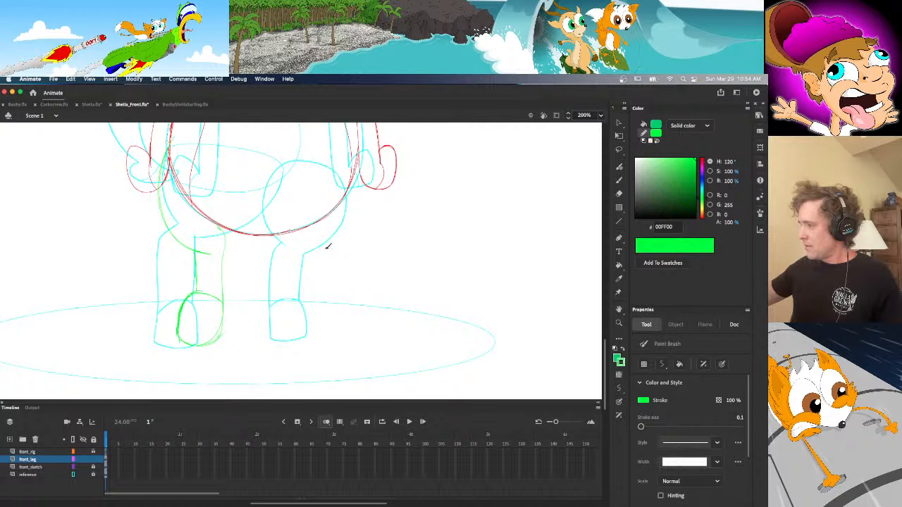
Check the reference in full colour, return it to outlines, and draw the right leg's outer thigh curve and outer leg line
{"action": "left_click", "coordinate": [73, 475]}
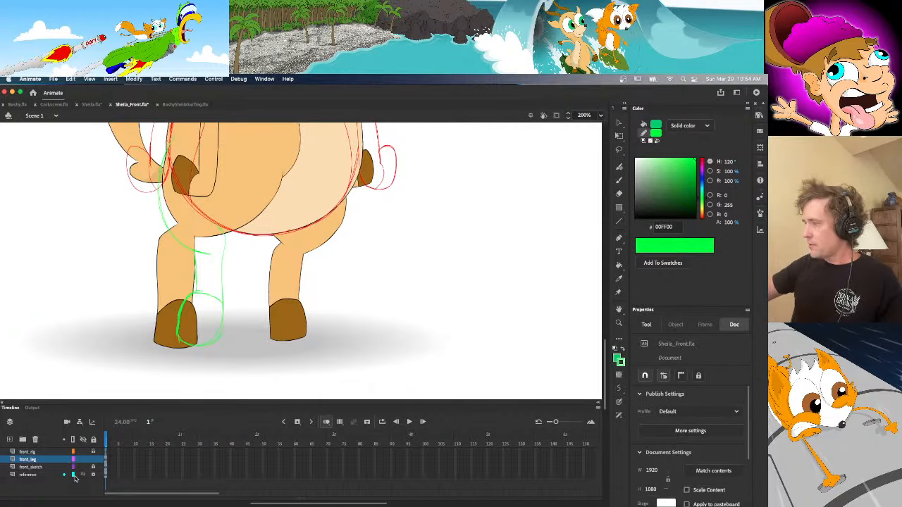
{"action": "left_click", "coordinate": [73, 475]}
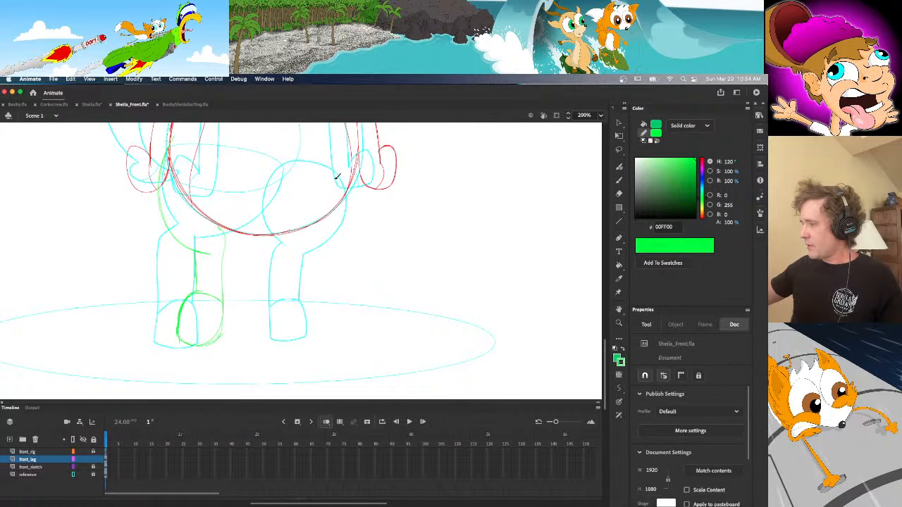
{"action": "scroll", "coordinate": [421, 265], "scroll_direction": "up", "scroll_amount": 3}
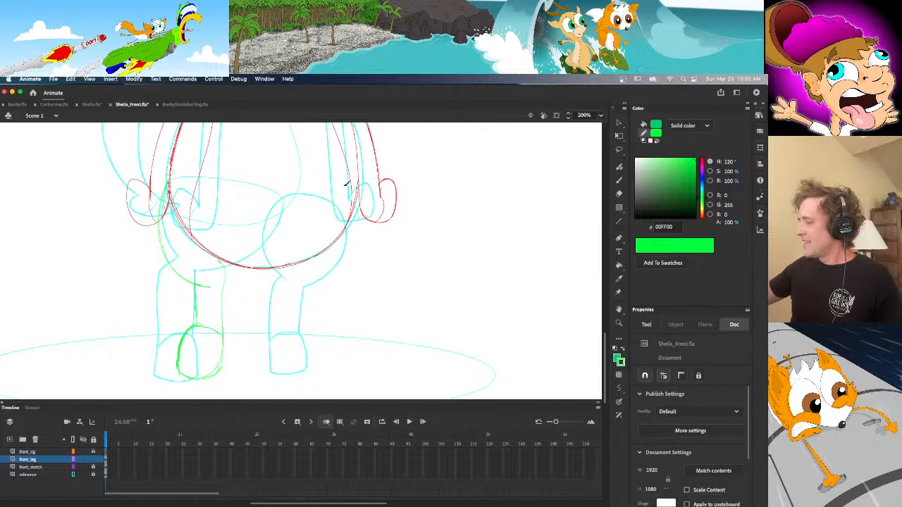
{"action": "mouse_move", "coordinate": [350, 180]}
{"action": "left_mouse_down"}
{"action": "mouse_move", "coordinate": [354, 250]}
{"action": "mouse_move", "coordinate": [319, 282]}
{"action": "left_mouse_up"}
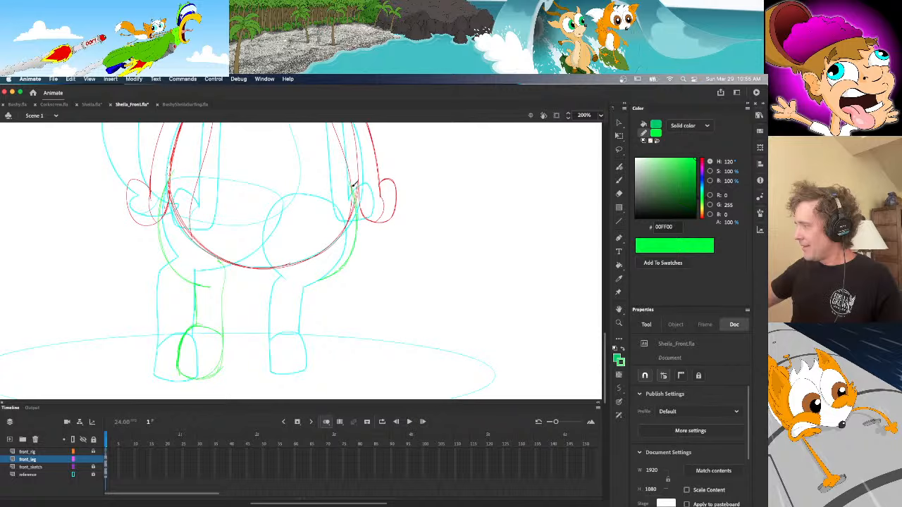
{"action": "left_click_drag", "start_coordinate": [349, 261], "coordinate": [308, 285]}
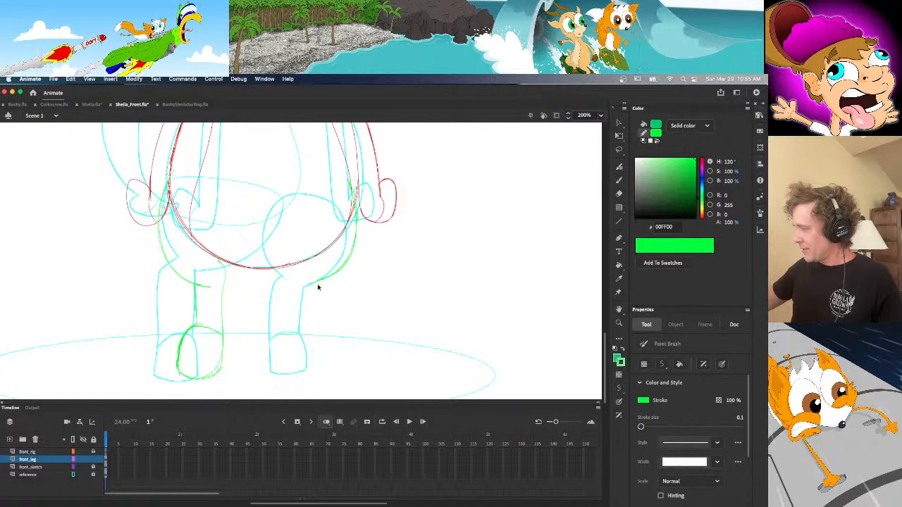
{"action": "left_click_drag", "start_coordinate": [318, 282], "coordinate": [315, 321]}
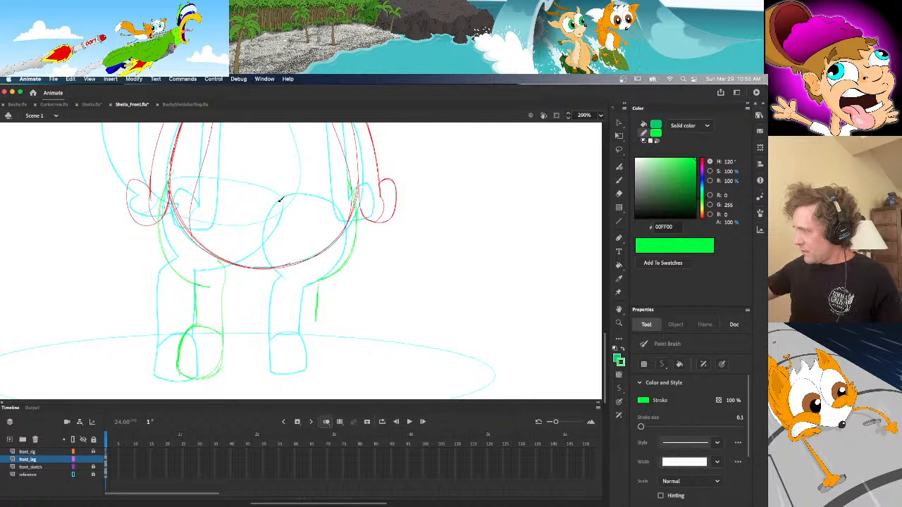
{"action": "mouse_move", "coordinate": [280, 199]}
{"action": "left_mouse_down"}
{"action": "mouse_move", "coordinate": [291, 268]}
{"action": "mouse_move", "coordinate": [306, 275]}
{"action": "left_mouse_up"}
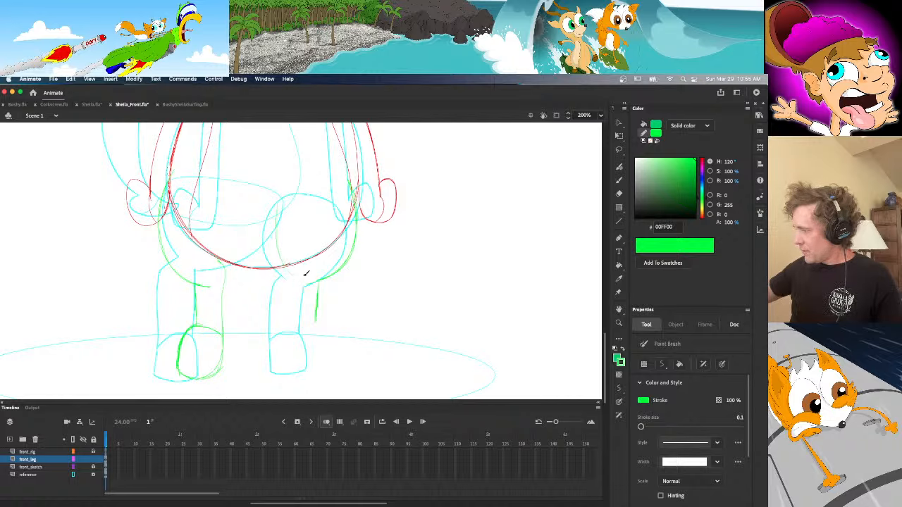
{"action": "key", "text": "super+z"}
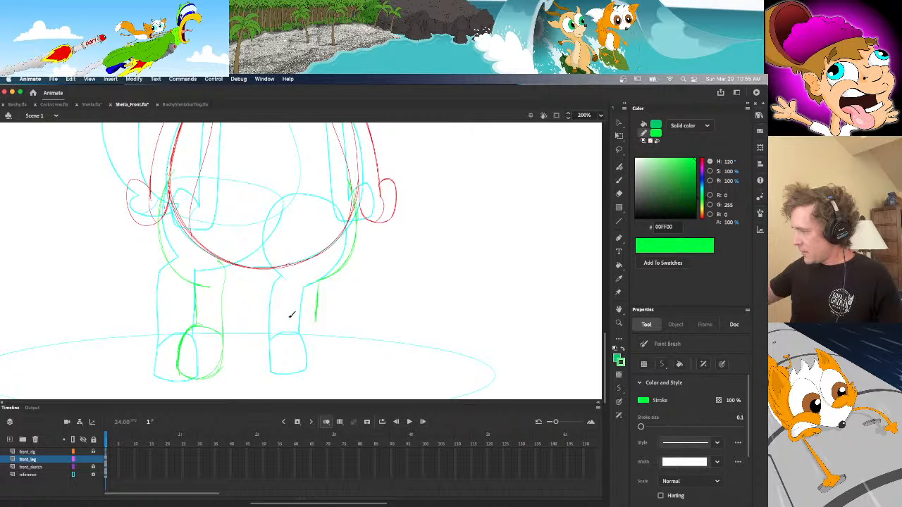
Draw the right leg's inner side and its rounded hoof in green, undoing the misplaced strokes
{"action": "left_click_drag", "start_coordinate": [289, 317], "coordinate": [287, 284]}
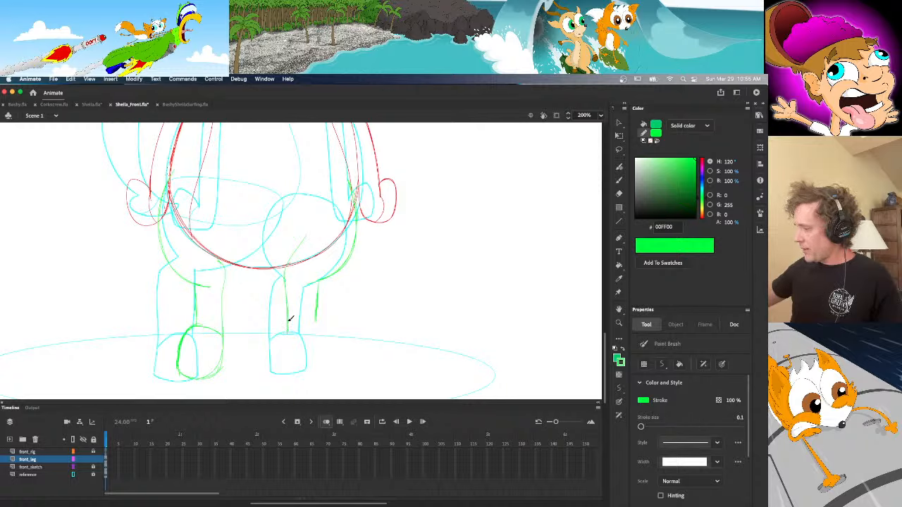
{"action": "mouse_move", "coordinate": [288, 321]}
{"action": "left_mouse_down"}
{"action": "mouse_move", "coordinate": [284, 385]}
{"action": "mouse_move", "coordinate": [295, 375]}
{"action": "mouse_move", "coordinate": [313, 379]}
{"action": "mouse_move", "coordinate": [289, 373]}
{"action": "mouse_move", "coordinate": [319, 379]}
{"action": "left_mouse_up"}
{"action": "key", "text": "super+z"}
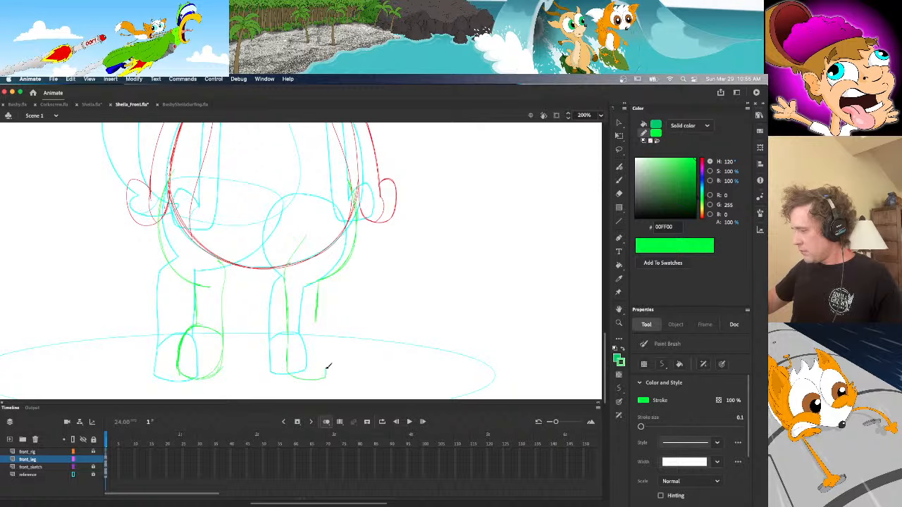
{"action": "key", "text": "super+z"}
{"action": "mouse_move", "coordinate": [290, 369]}
{"action": "left_mouse_down"}
{"action": "mouse_move", "coordinate": [329, 369]}
{"action": "mouse_move", "coordinate": [290, 369]}
{"action": "mouse_move", "coordinate": [301, 380]}
{"action": "mouse_move", "coordinate": [316, 379]}
{"action": "mouse_move", "coordinate": [289, 372]}
{"action": "mouse_move", "coordinate": [288, 363]}
{"action": "mouse_move", "coordinate": [293, 375]}
{"action": "mouse_move", "coordinate": [323, 376]}
{"action": "mouse_move", "coordinate": [326, 338]}
{"action": "left_mouse_up"}
{"action": "key", "text": "super+z"}
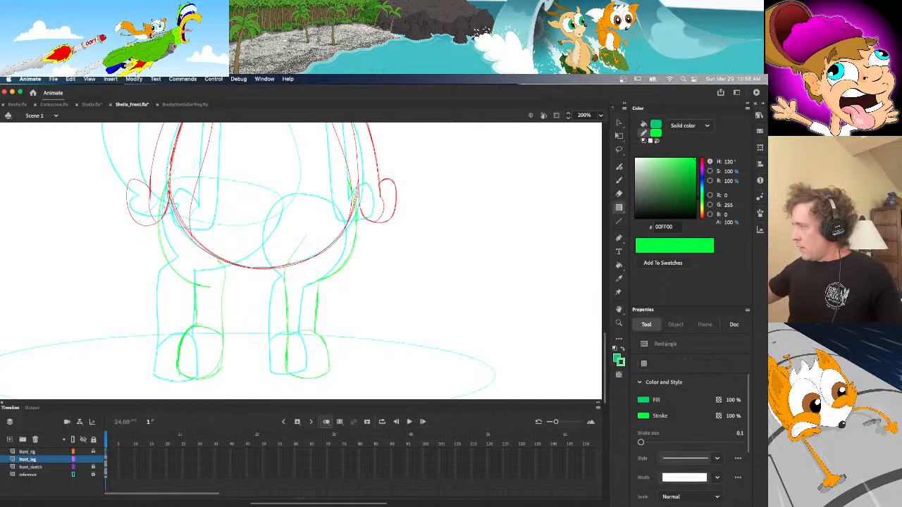
Remove the stray green stroke ends where the right thigh overlaps the body
{"action": "key", "text": "e"}
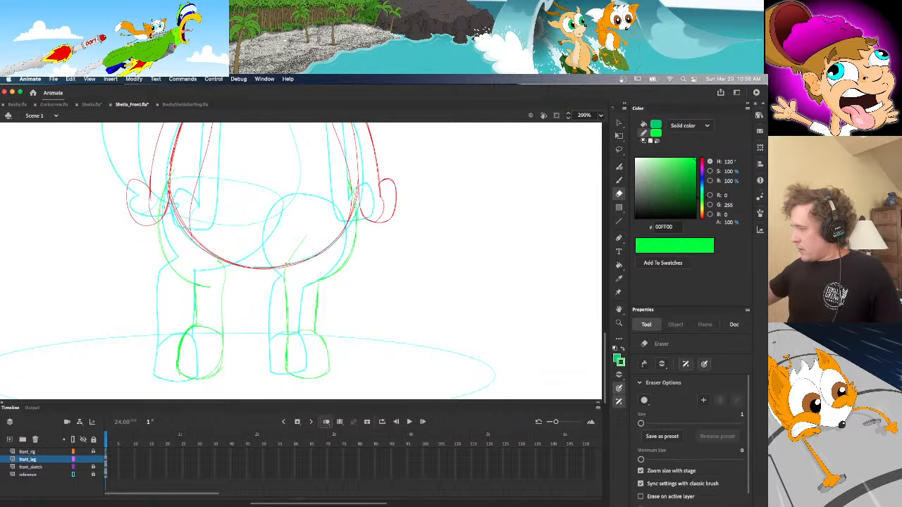
{"action": "key", "text": "v"}
{"action": "left_click", "coordinate": [296, 251]}
{"action": "key", "text": "Delete"}
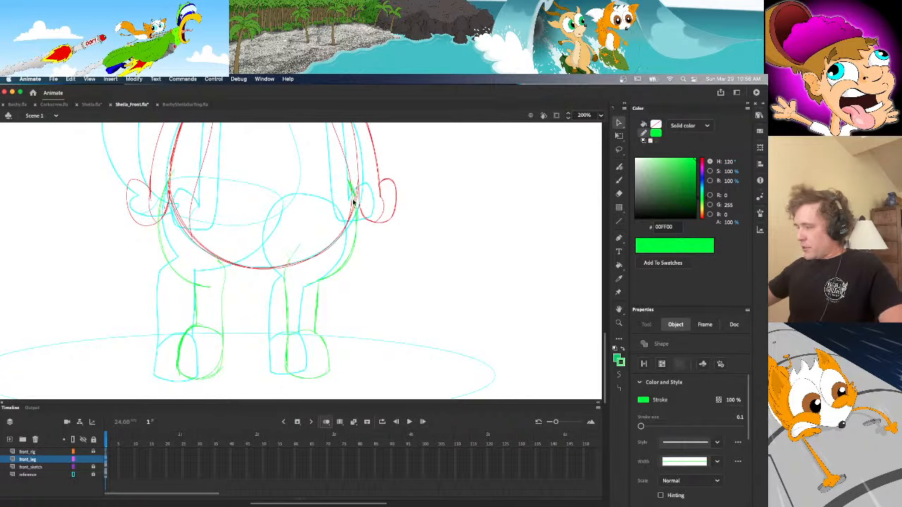
{"action": "left_click_drag", "start_coordinate": [337, 170], "coordinate": [361, 208]}
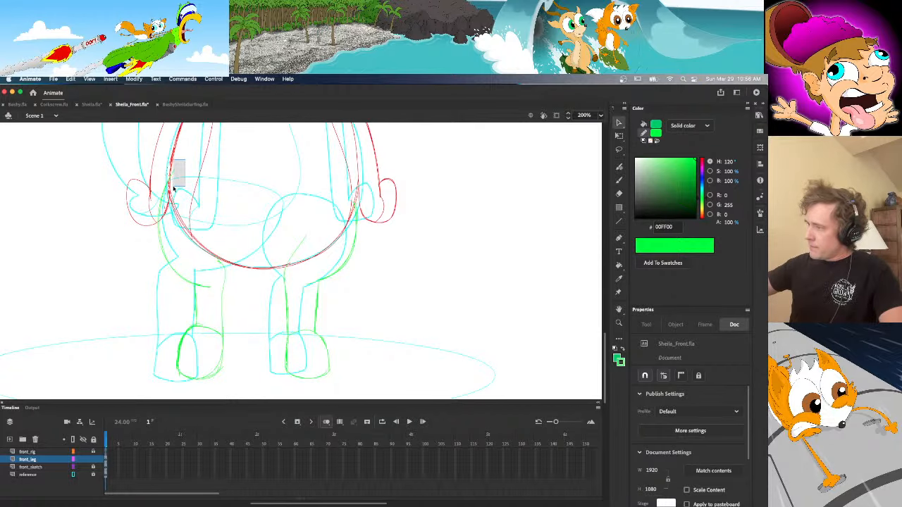
Recolour all strokes on the front_leg layer to red, FF0000, and delete the stray diagonal line above the right leg
{"action": "left_click", "coordinate": [107, 459]}
{"action": "left_click_drag", "start_coordinate": [702, 113], "coordinate": [701, 114]}
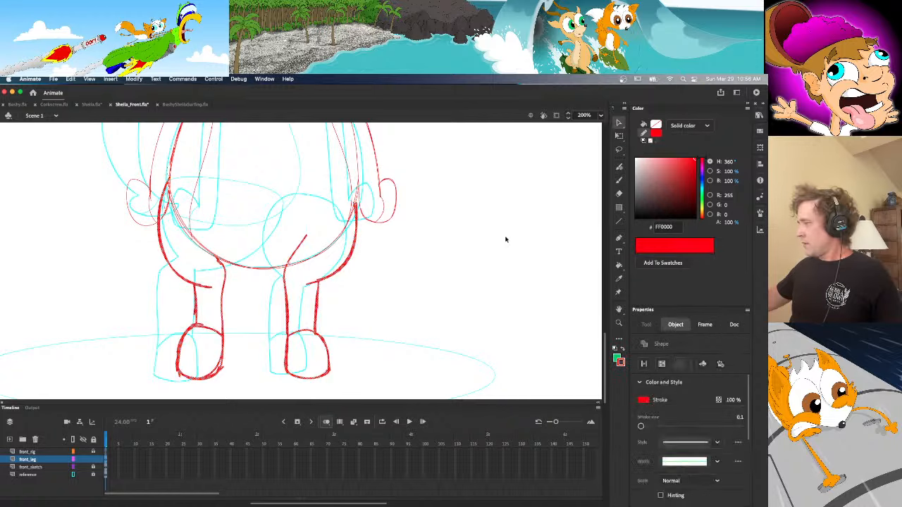
{"action": "left_click", "coordinate": [505, 239]}
{"action": "left_click", "coordinate": [295, 252]}
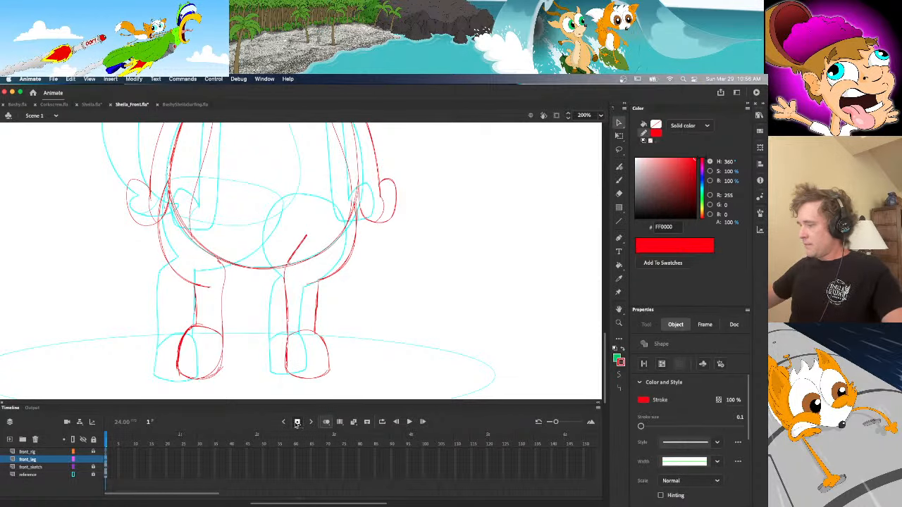
{"action": "left_click", "coordinate": [260, 319]}
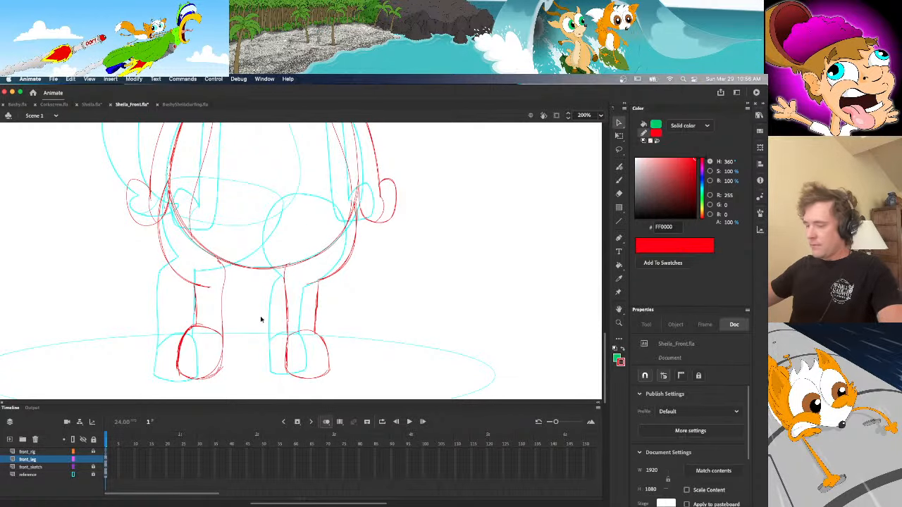
View the whole reference character in full colour at 65% zoom with the front_leg and front_sketch layers hidden
{"action": "left_click", "coordinate": [72, 474]}
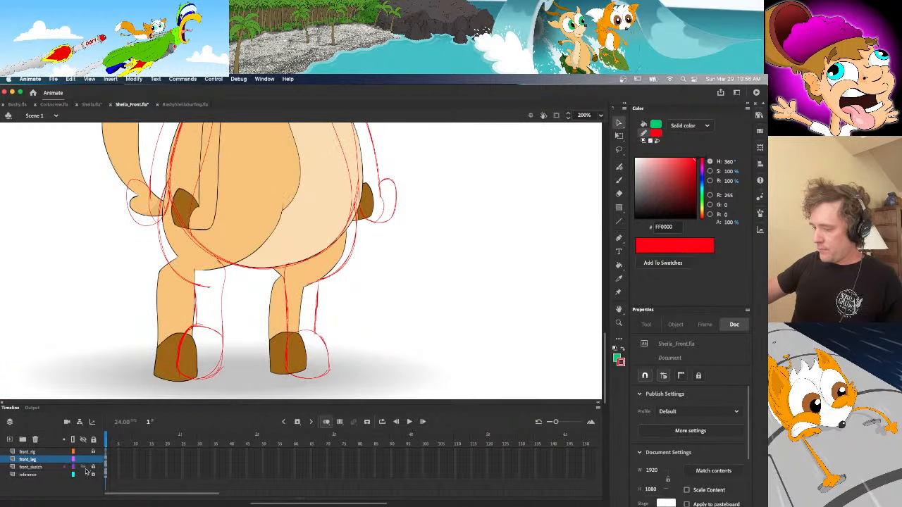
{"action": "left_click", "coordinate": [83, 468]}
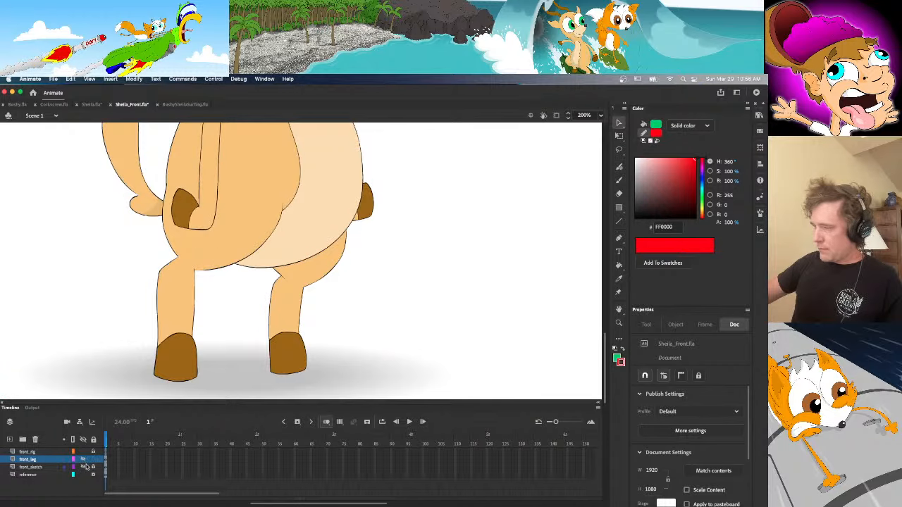
{"action": "left_click", "coordinate": [600, 115]}
{"action": "left_click", "coordinate": [613, 192]}
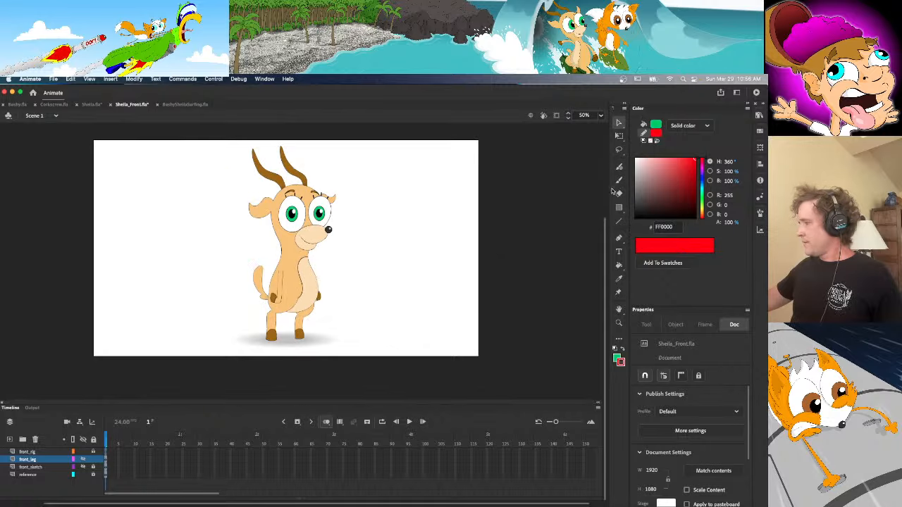
{"action": "left_click", "coordinate": [600, 116]}
{"action": "left_click", "coordinate": [610, 224]}
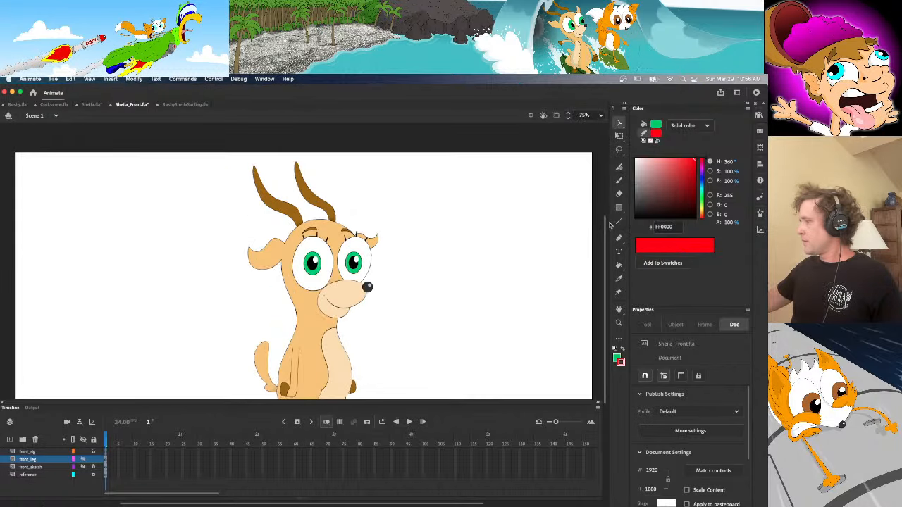
{"action": "left_click_drag", "start_coordinate": [604, 268], "coordinate": [601, 297]}
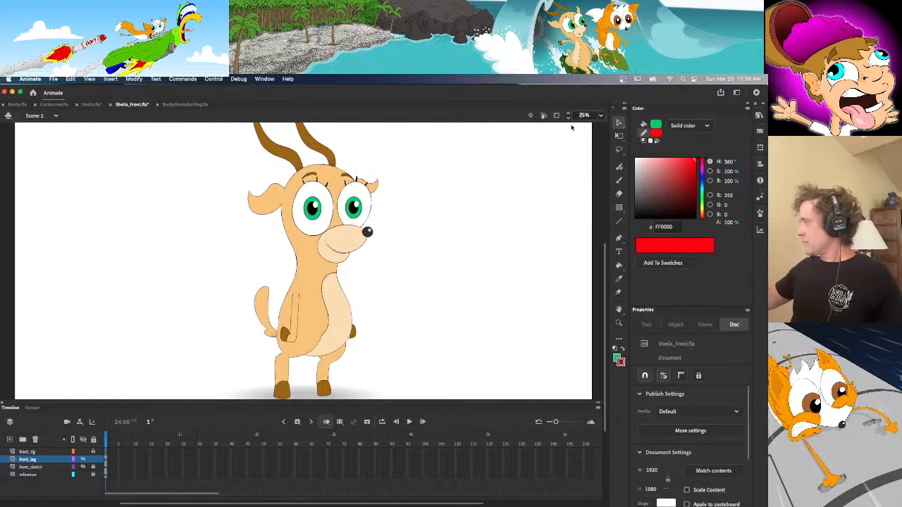
{"action": "type", "text": "6"}
{"action": "key", "text": "Return"}
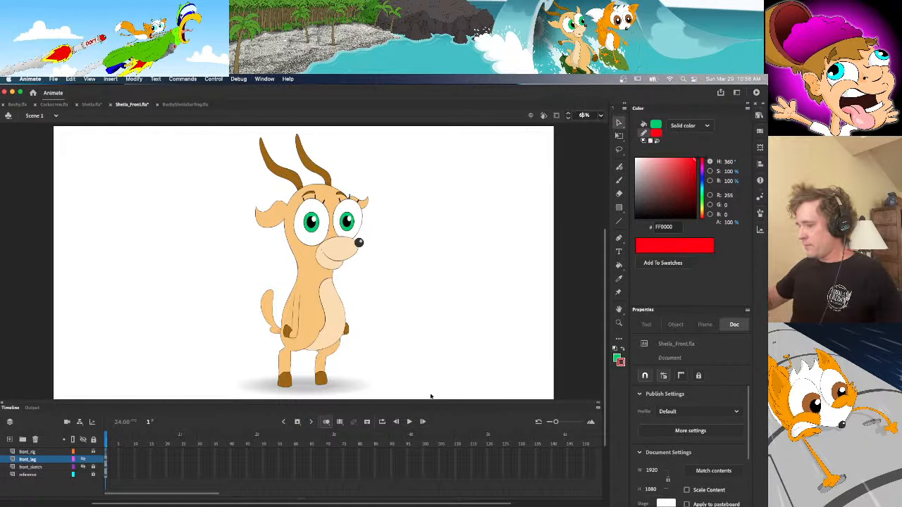
Compare the complete red front sketch on its own and over the full-colour reference by switching layer visibility
{"action": "left_click", "coordinate": [83, 474]}
{"action": "left_click", "coordinate": [83, 459]}
{"action": "left_click", "coordinate": [83, 466]}
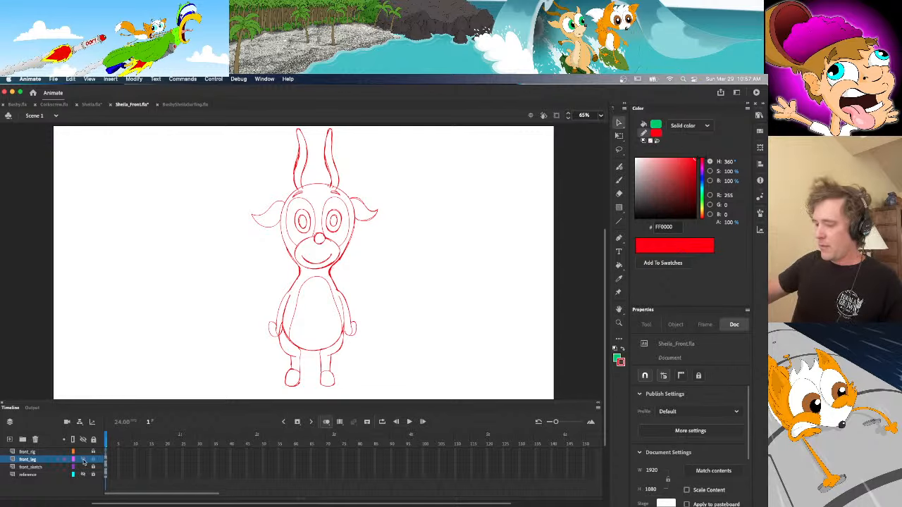
{"action": "left_click", "coordinate": [83, 475]}
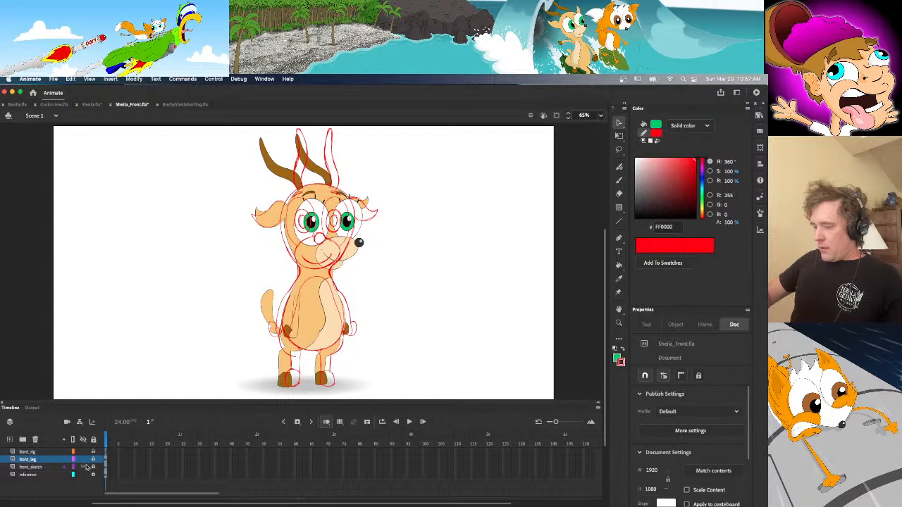
Display the reference layer as outlines and view the character's body and legs at 100% zoom
{"action": "left_click", "coordinate": [84, 466]}
{"action": "left_click", "coordinate": [83, 467]}
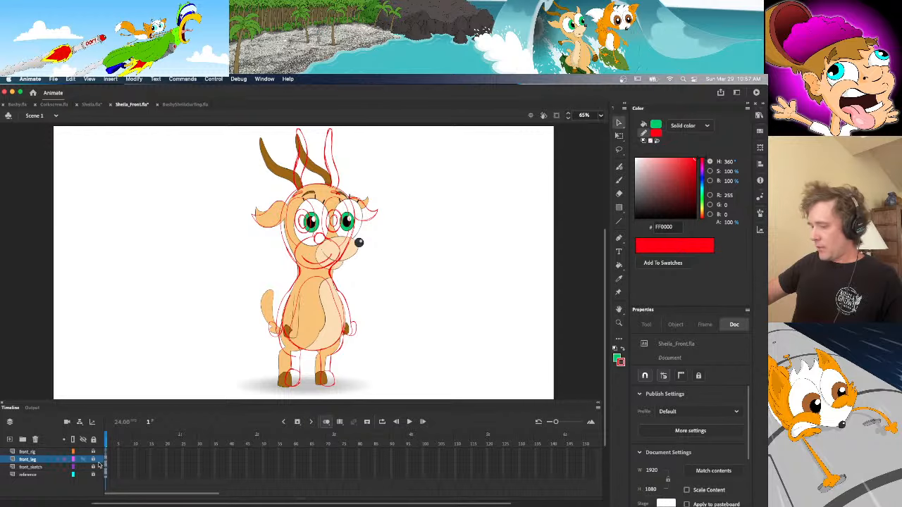
{"action": "left_click", "coordinate": [72, 474]}
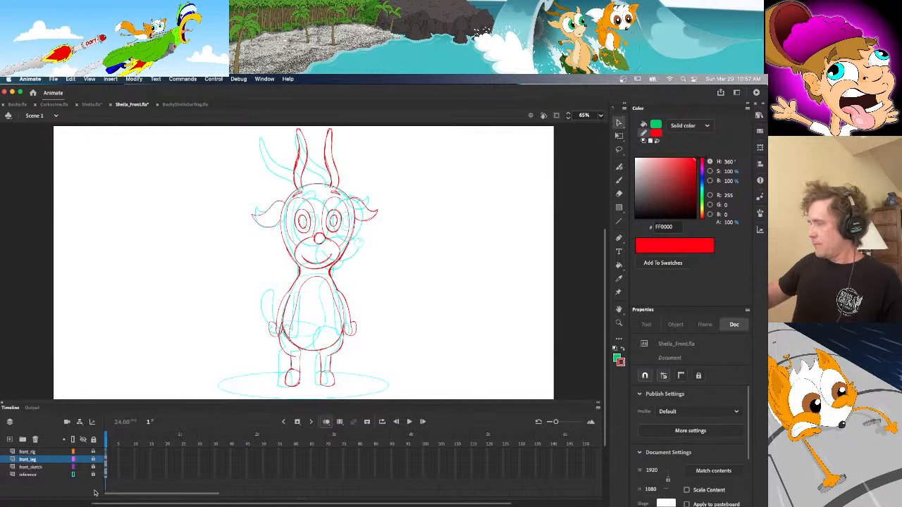
{"action": "left_click", "coordinate": [601, 116]}
{"action": "left_click", "coordinate": [614, 202]}
{"action": "scroll", "coordinate": [603, 266], "scroll_direction": "down", "scroll_amount": 5}
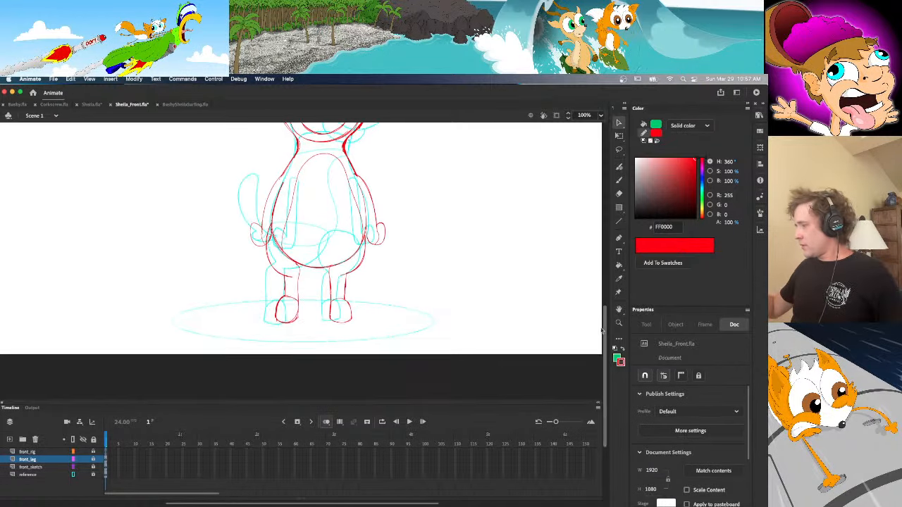
{"action": "scroll", "coordinate": [533, 303], "scroll_direction": "up", "scroll_amount": 2}
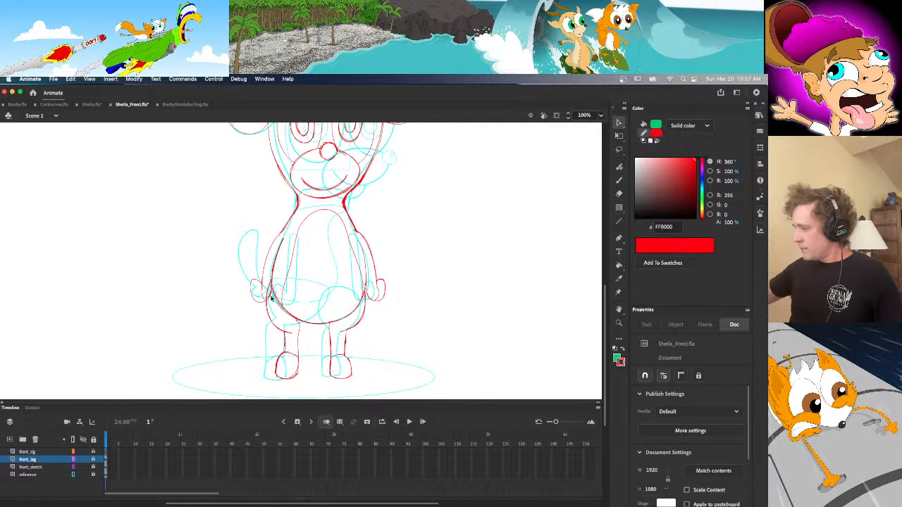
{"action": "key", "text": "e"}
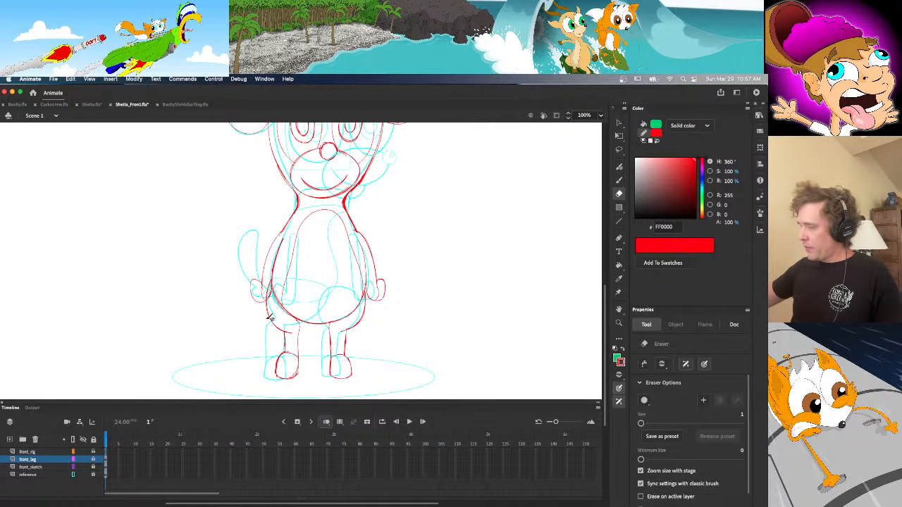
{"action": "left_click", "coordinate": [392, 255]}
{"action": "left_click", "coordinate": [424, 312]}
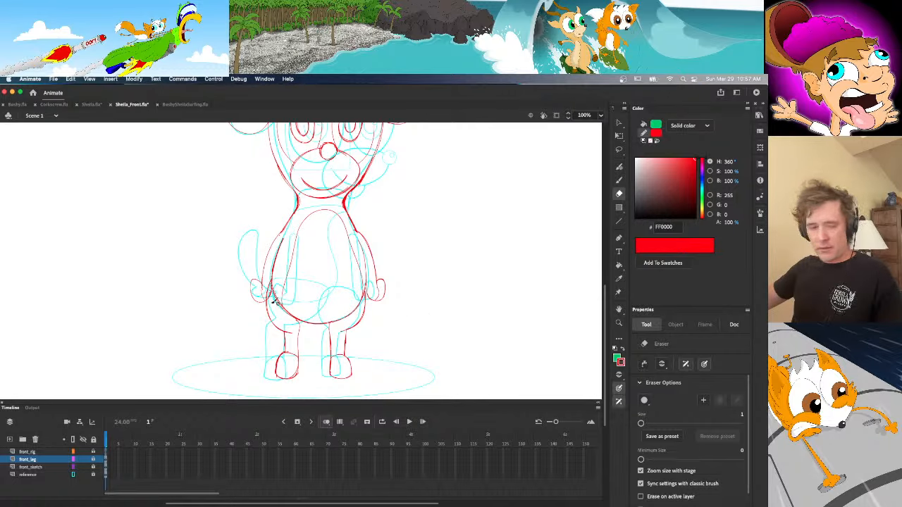
{"action": "left_click", "coordinate": [275, 298]}
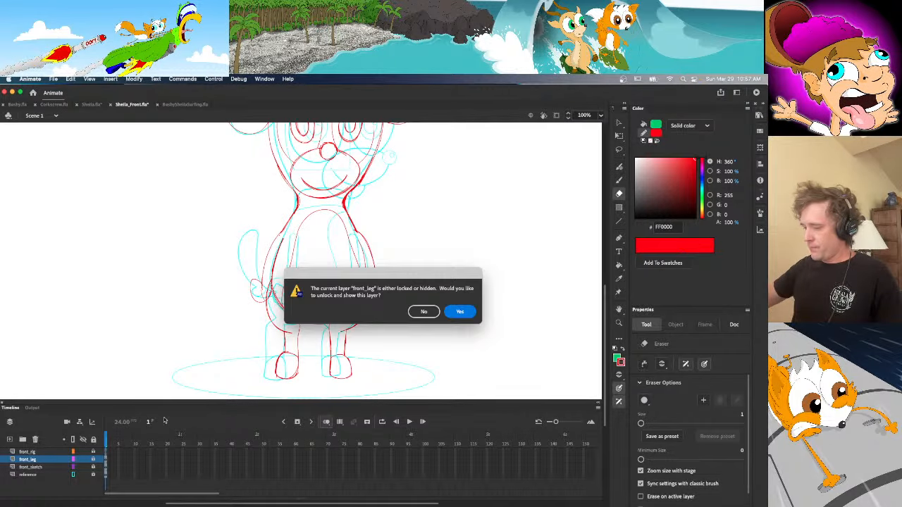
{"action": "left_click", "coordinate": [424, 311]}
Unlock the front_leg and front_sketch layers and delete the stray red front_sketch stroke segments where the left hand overlaps the hip
{"action": "left_click", "coordinate": [93, 460]}
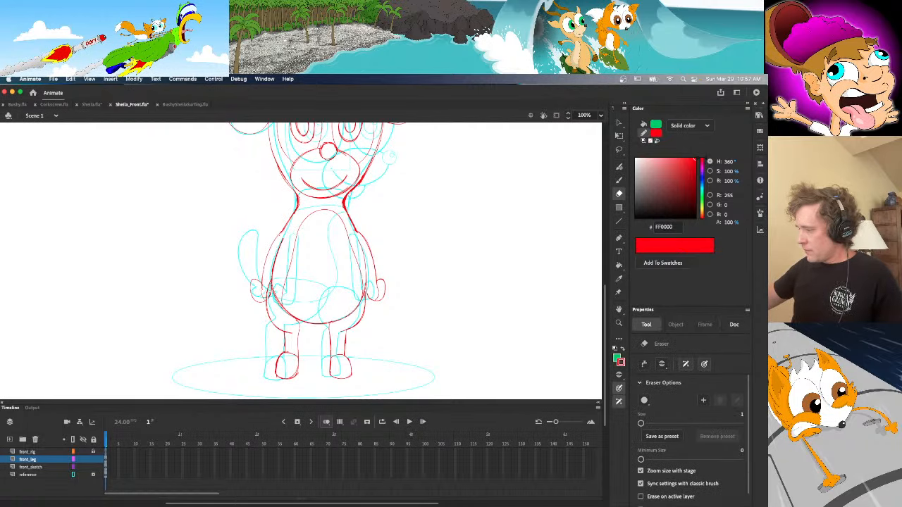
{"action": "key", "text": "v"}
{"action": "left_click", "coordinate": [270, 294]}
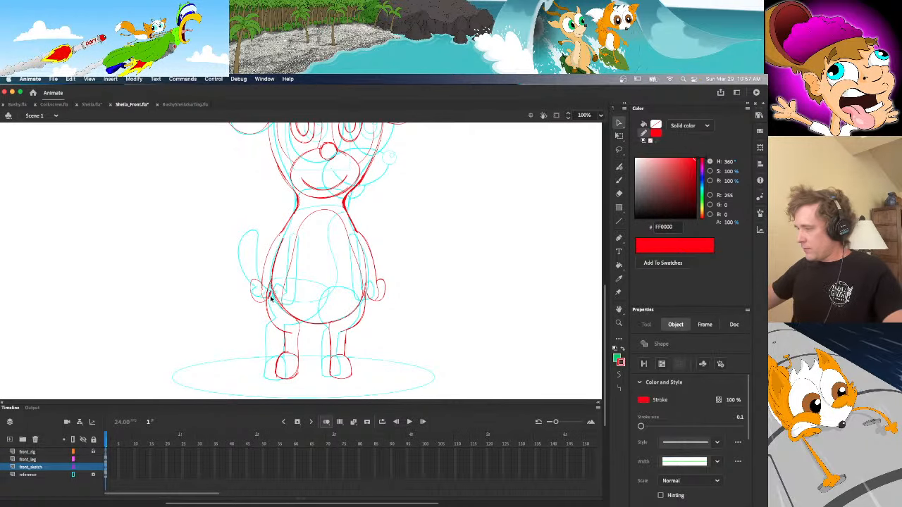
{"action": "key", "text": "Delete"}
{"action": "left_click", "coordinate": [270, 297]}
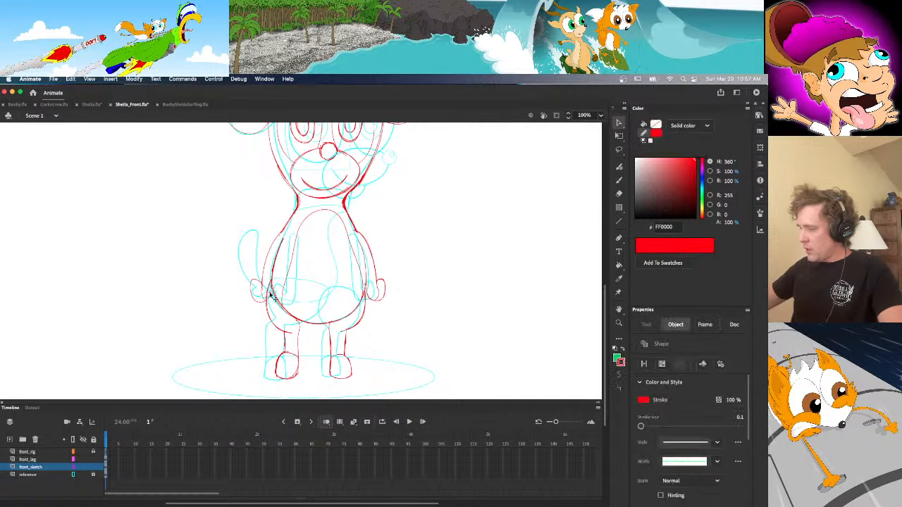
{"action": "key", "text": "Delete"}
{"action": "left_click", "coordinate": [270, 297]}
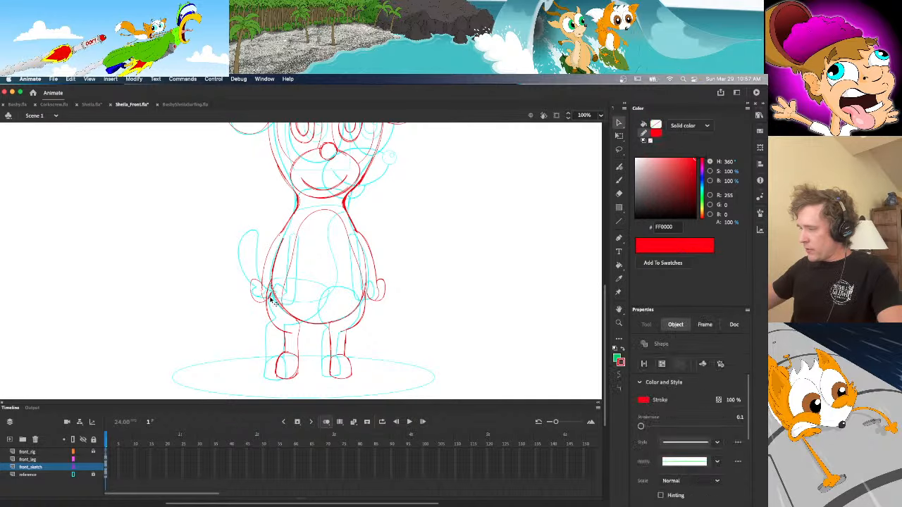
{"action": "key", "text": "Delete"}
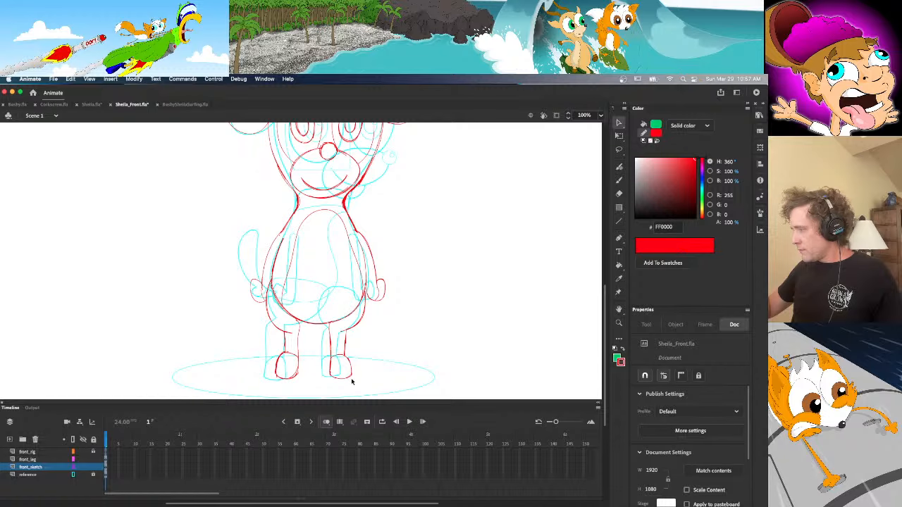
Display all layers as coloured outlines at 75% zoom
{"action": "left_click", "coordinate": [600, 115]}
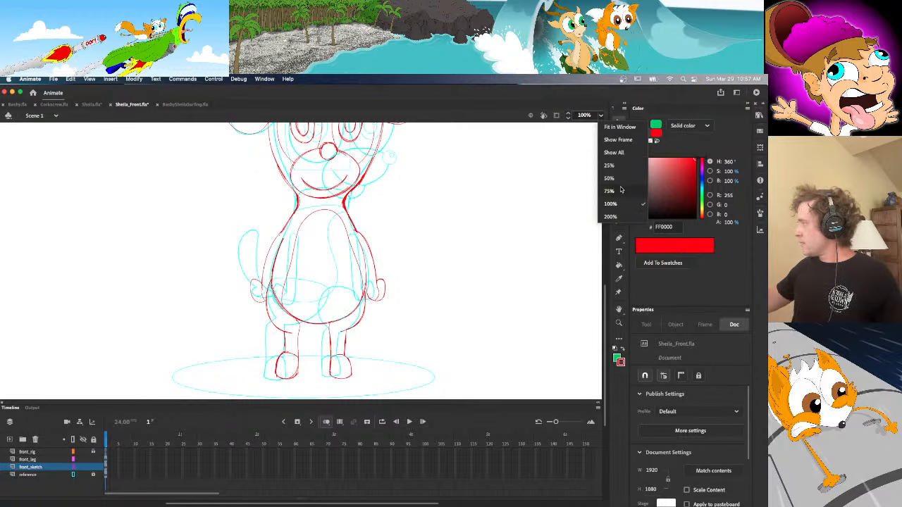
{"action": "left_click", "coordinate": [621, 192]}
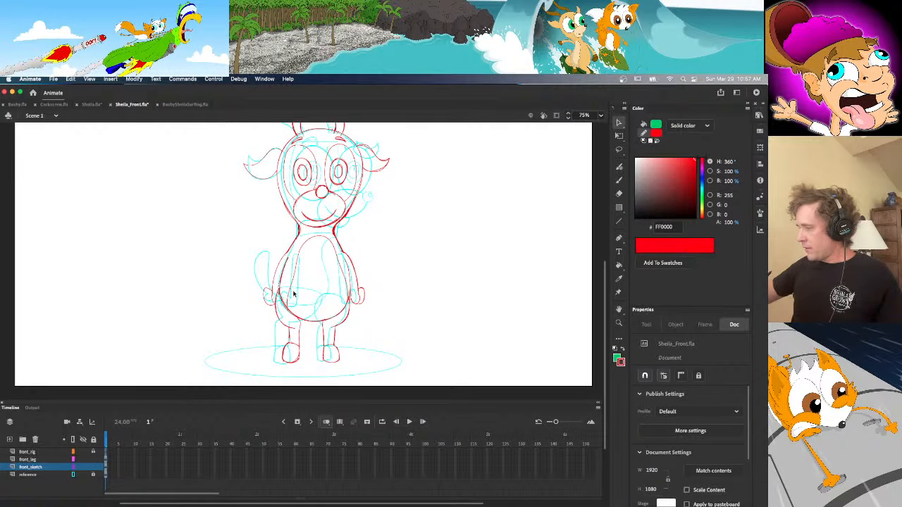
{"action": "left_click", "coordinate": [73, 439]}
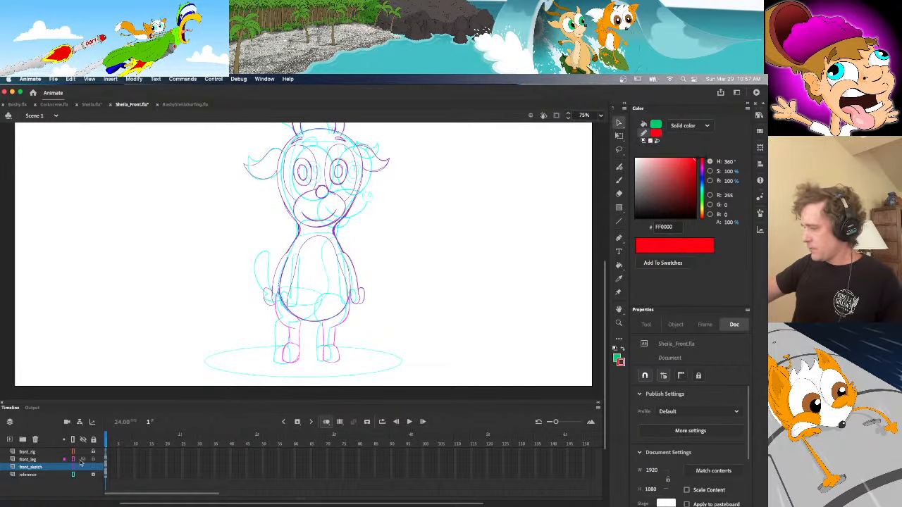
Compare the full-colour reference with and without the front_leg and front_sketch layers, then return the reference to outlines
{"action": "left_click", "coordinate": [73, 474]}
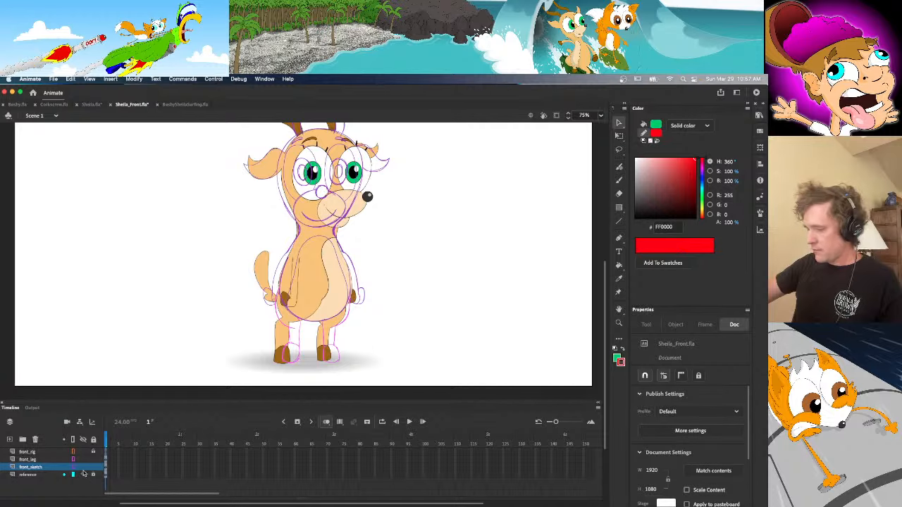
{"action": "left_click", "coordinate": [82, 462]}
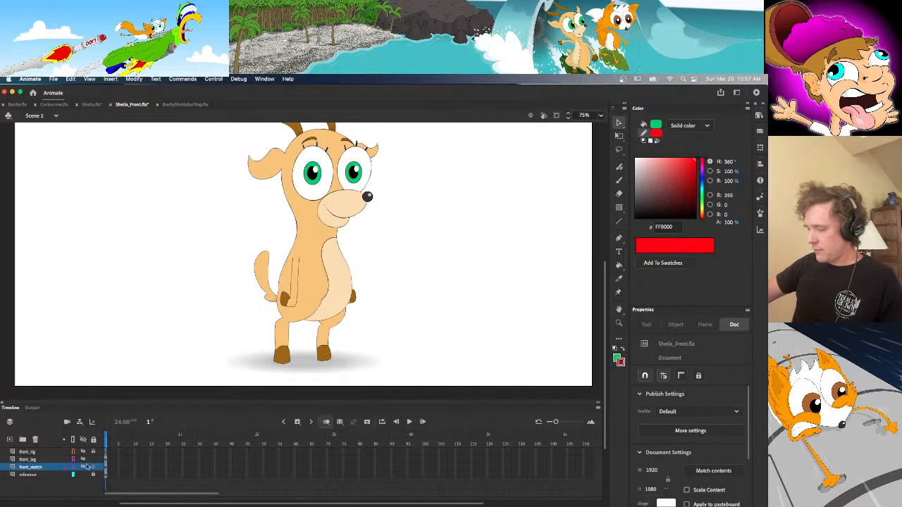
{"action": "left_click", "coordinate": [83, 467]}
{"action": "left_click", "coordinate": [74, 474]}
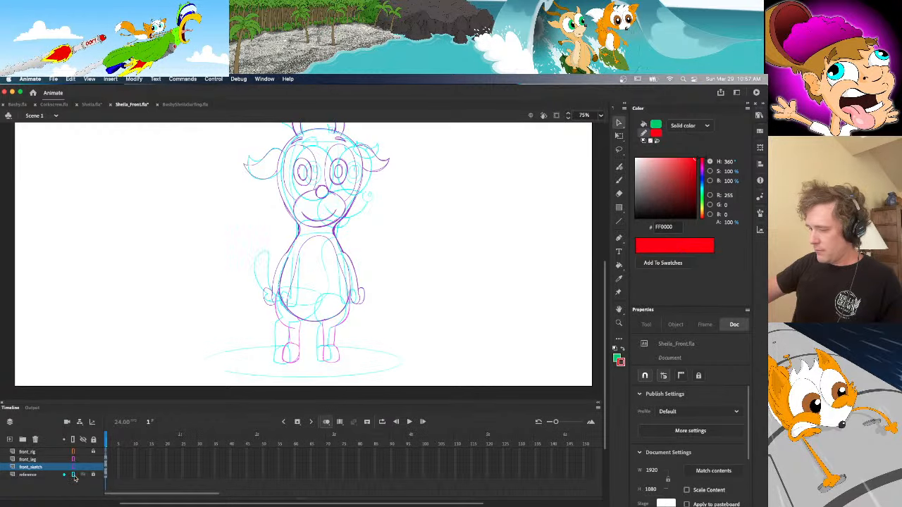
Display the front_leg and front_sketch layers in their real stroke colour and check them against the coloured reference
{"action": "left_click", "coordinate": [73, 465]}
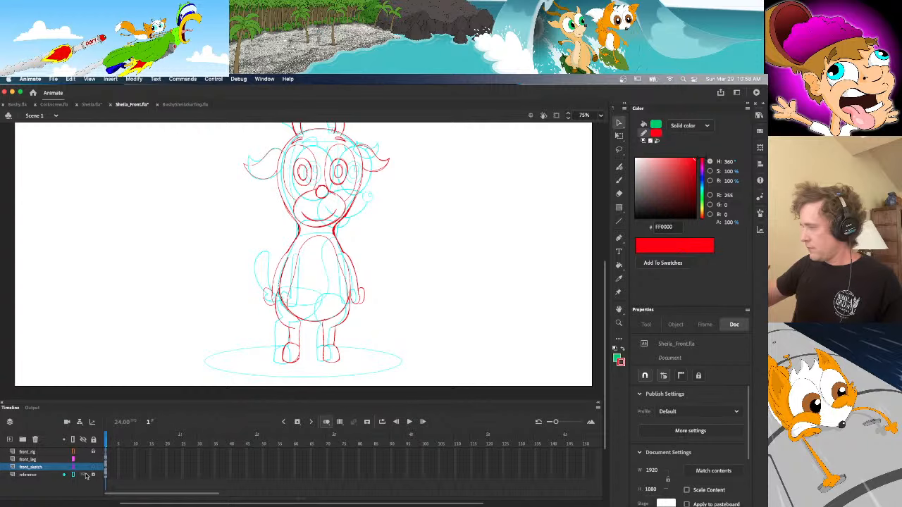
{"action": "left_click", "coordinate": [74, 475]}
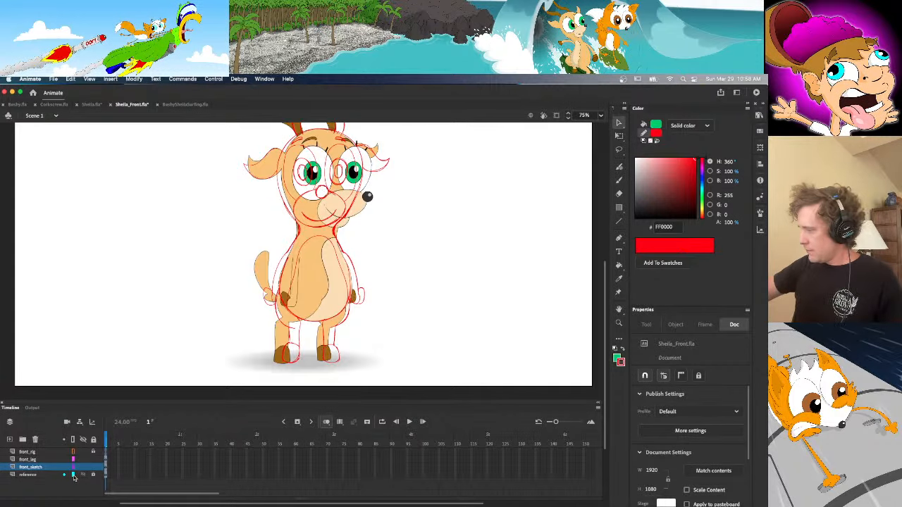
{"action": "left_click", "coordinate": [73, 475]}
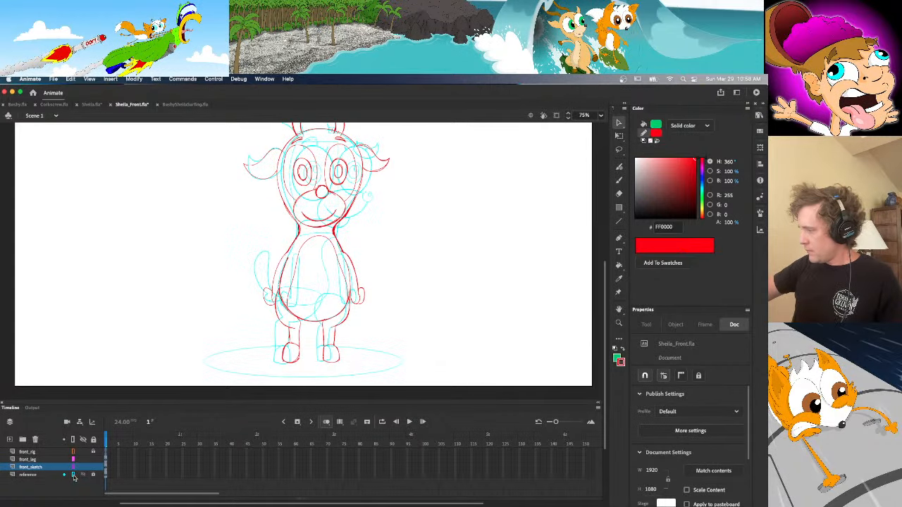
Paint a new line down the left side of the belly patch on front_sketch with the red Paint Brush
{"action": "left_click", "coordinate": [601, 115]}
{"action": "left_click", "coordinate": [610, 204]}
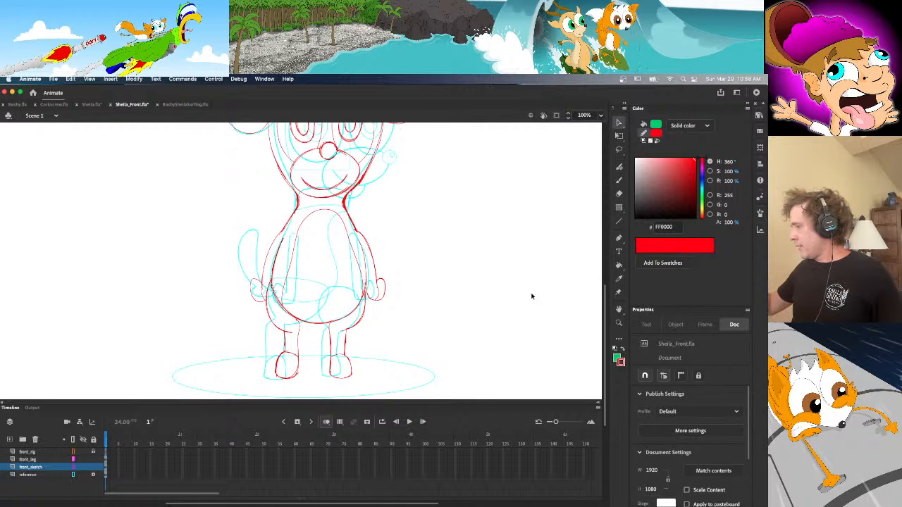
{"action": "key", "text": "y"}
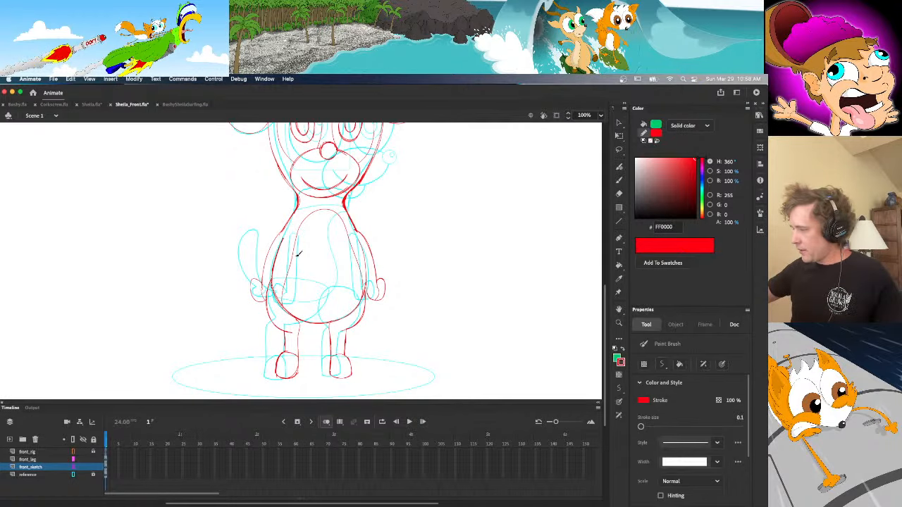
{"action": "mouse_move", "coordinate": [301, 231]}
{"action": "left_mouse_down"}
{"action": "mouse_move", "coordinate": [273, 293]}
{"action": "mouse_move", "coordinate": [281, 313]}
{"action": "mouse_move", "coordinate": [277, 289]}
{"action": "mouse_move", "coordinate": [296, 240]}
{"action": "left_mouse_up"}
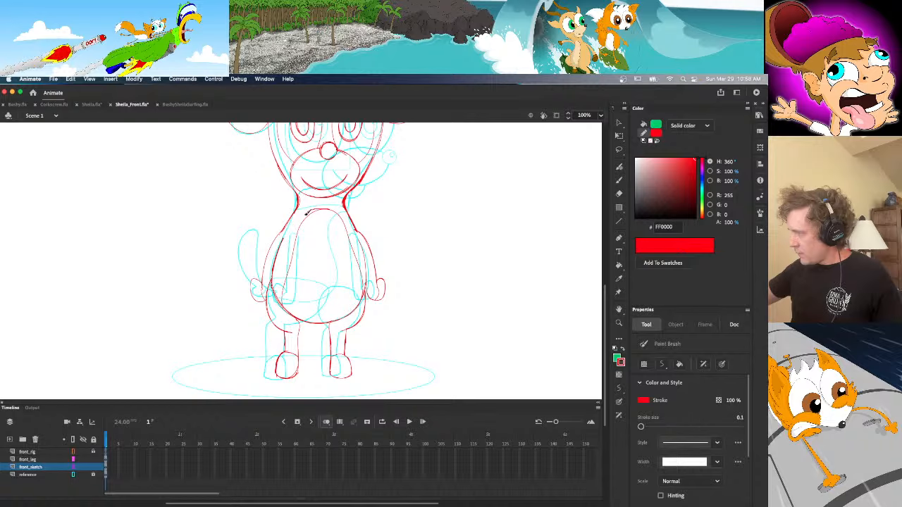
{"action": "mouse_move", "coordinate": [306, 211]}
{"action": "left_mouse_down"}
{"action": "mouse_move", "coordinate": [277, 288]}
{"action": "mouse_move", "coordinate": [281, 311]}
{"action": "left_mouse_up"}
Delete the surplus strokes around the top arch and lower-left end of the belly patch
{"action": "key", "text": "v"}
{"action": "left_click", "coordinate": [327, 215]}
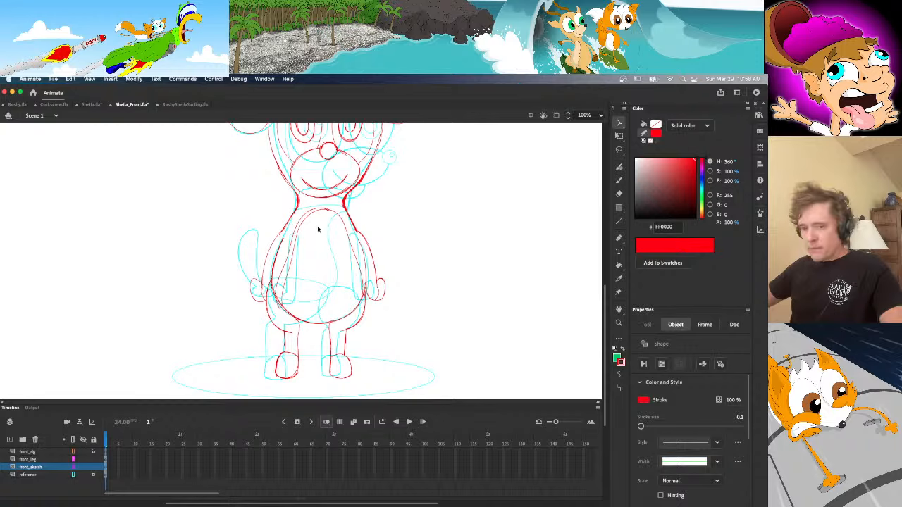
{"action": "key", "text": "Delete"}
{"action": "left_click", "coordinate": [321, 212]}
{"action": "key", "text": "Delete"}
{"action": "left_click", "coordinate": [277, 307]}
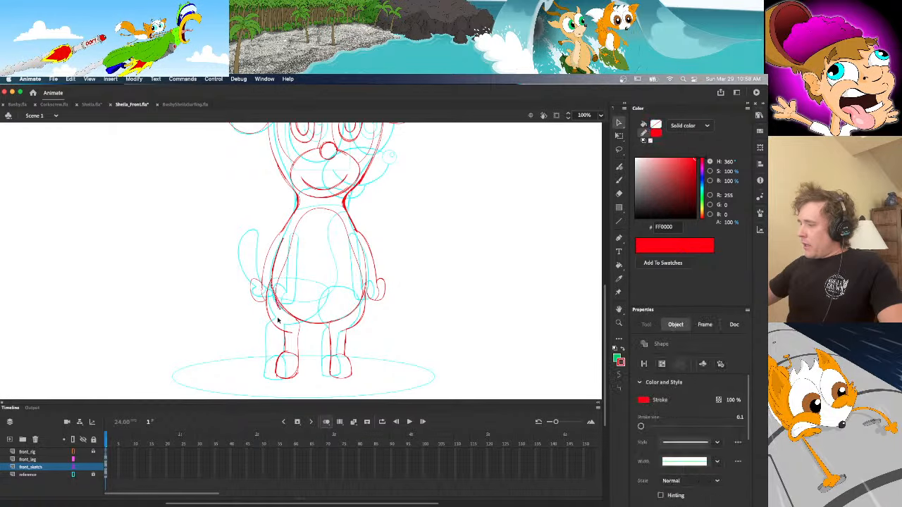
{"action": "key", "text": "Delete"}
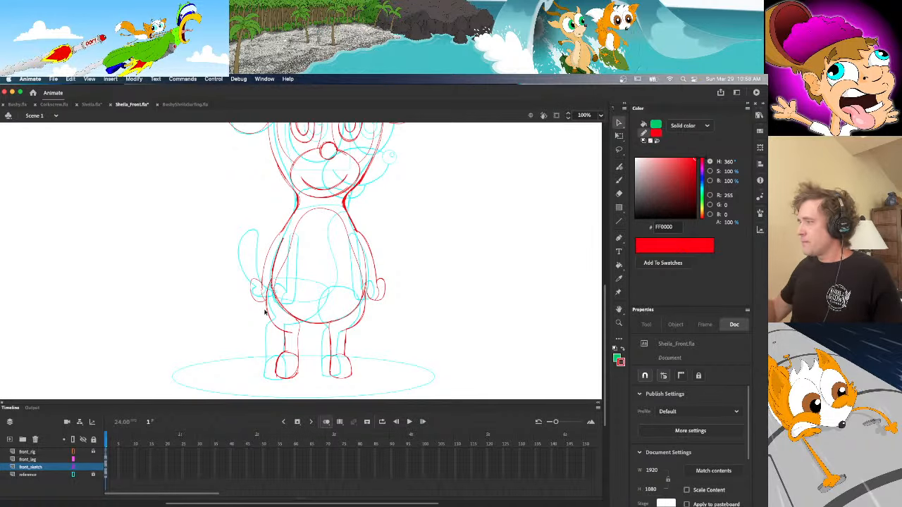
Paint three short eyelashes above each of the character's eyes with the red Paint Brush
{"action": "left_click_drag", "start_coordinate": [603, 310], "coordinate": [603, 274]}
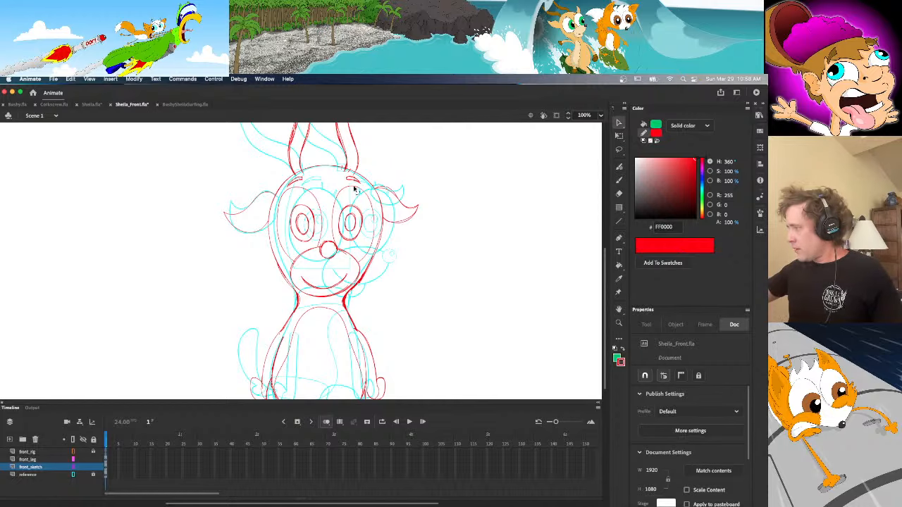
{"action": "key", "text": "h"}
{"action": "key", "text": "y"}
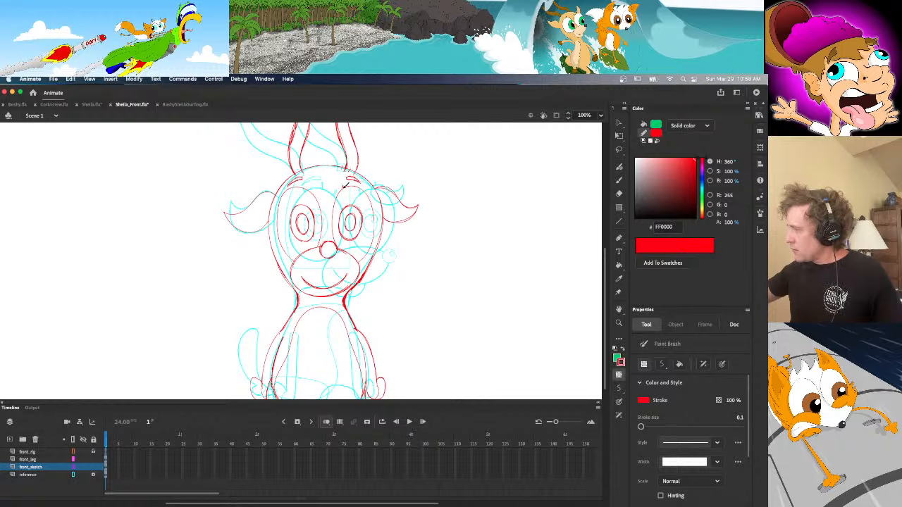
{"action": "left_click", "coordinate": [600, 115]}
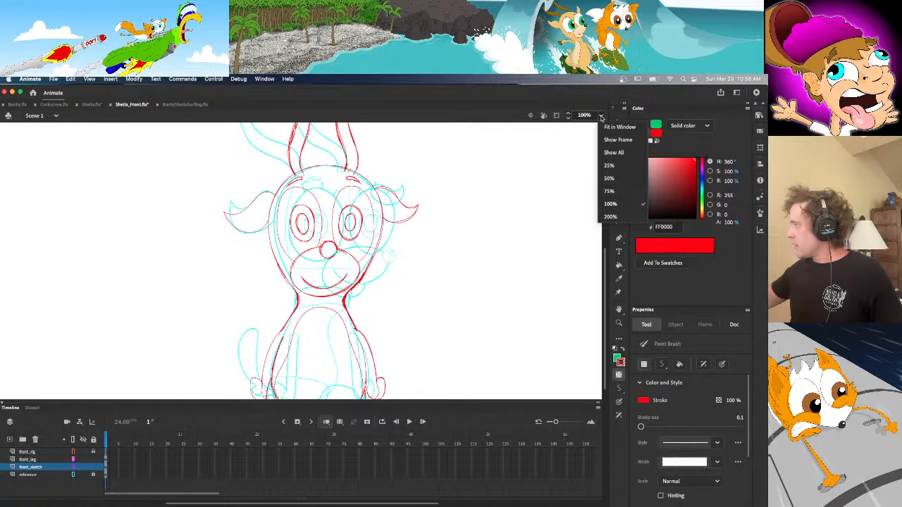
{"action": "left_click", "coordinate": [615, 209]}
{"action": "scroll", "coordinate": [598, 258], "scroll_direction": "up", "scroll_amount": 5}
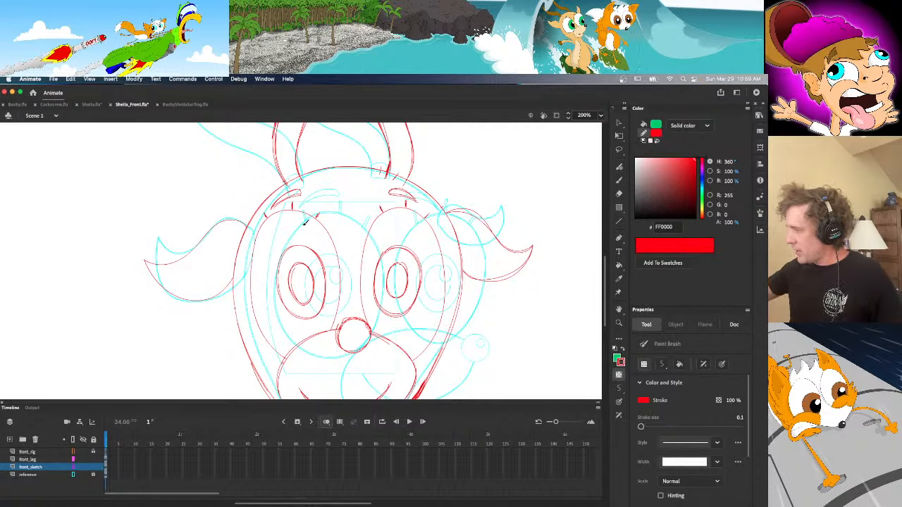
Adjust the size of the left eye's pupil slightly with Free Transform
{"action": "key", "text": "v"}
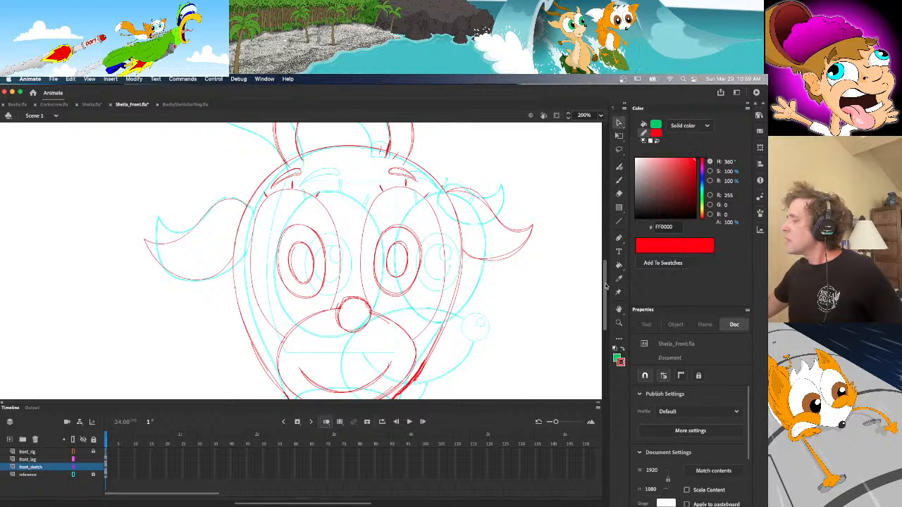
{"action": "left_click", "coordinate": [315, 276]}
{"action": "key", "text": "q"}
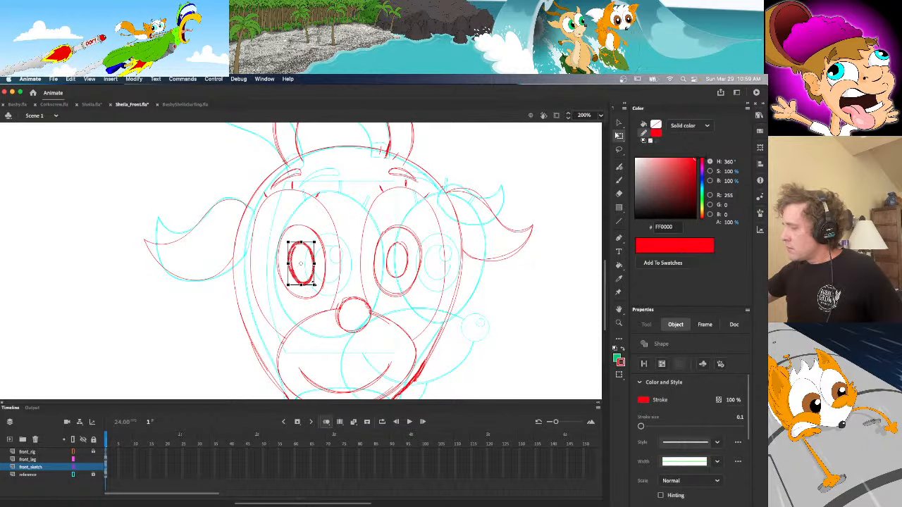
{"action": "left_click_drag", "start_coordinate": [314, 284], "coordinate": [314, 284]}
{"action": "left_click", "coordinate": [406, 269]}
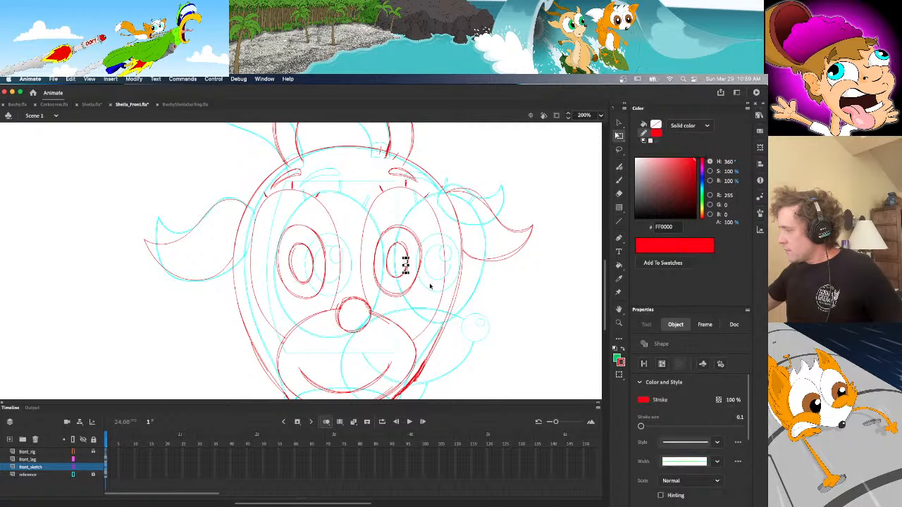
{"action": "left_click", "coordinate": [429, 301]}
Paint a small highlight circle over the upper right of the pupil in each eye
{"action": "key", "text": "h"}
{"action": "key", "text": "shift+y"}
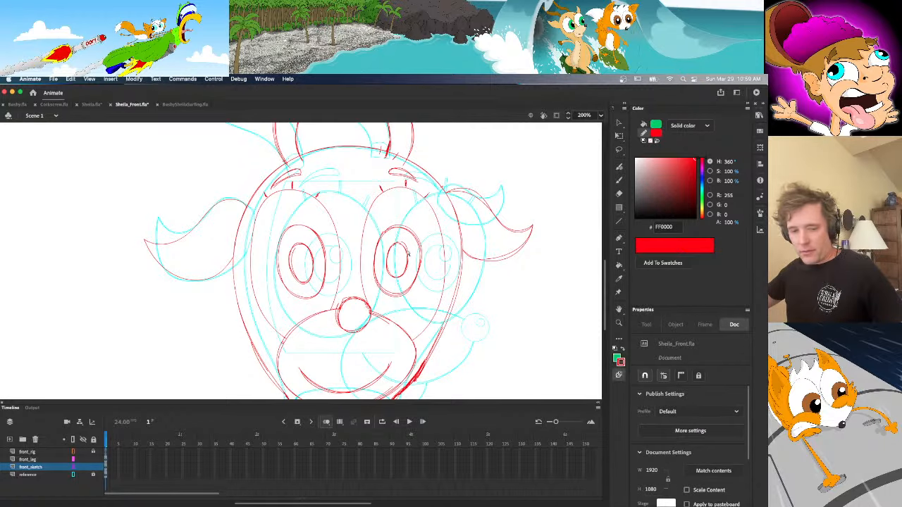
{"action": "key", "text": "b"}
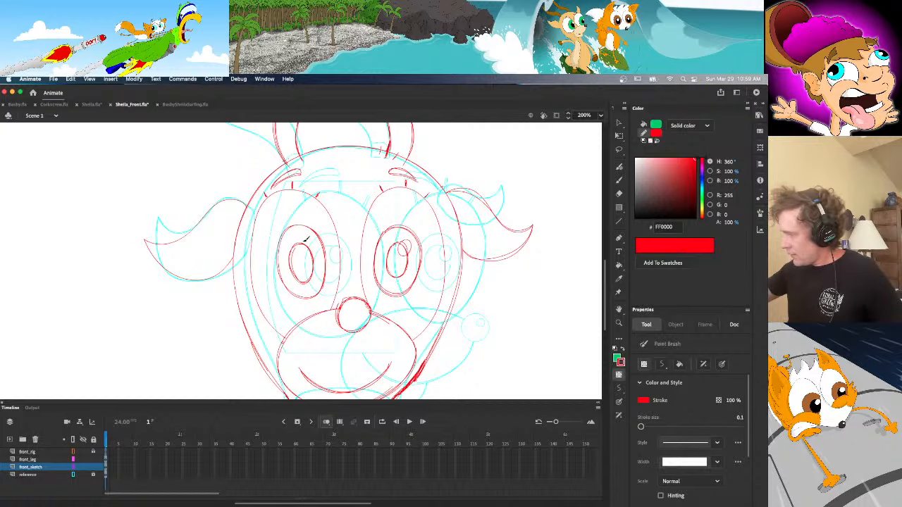
{"action": "mouse_move", "coordinate": [306, 235]}
{"action": "left_mouse_down"}
{"action": "mouse_move", "coordinate": [306, 253]}
{"action": "mouse_move", "coordinate": [319, 239]}
{"action": "mouse_move", "coordinate": [305, 235]}
{"action": "left_mouse_up"}
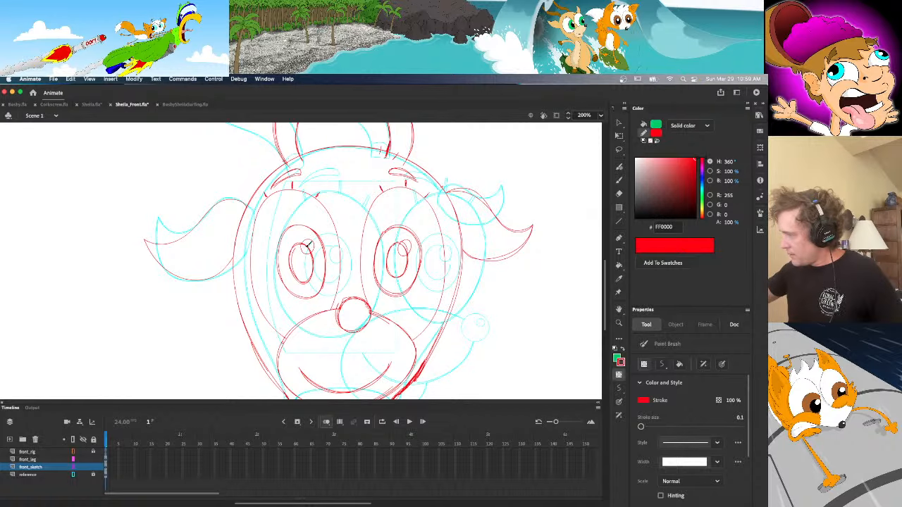
Remove the pupil line segments that run inside the highlight circles of both eyes
{"action": "key", "text": "e"}
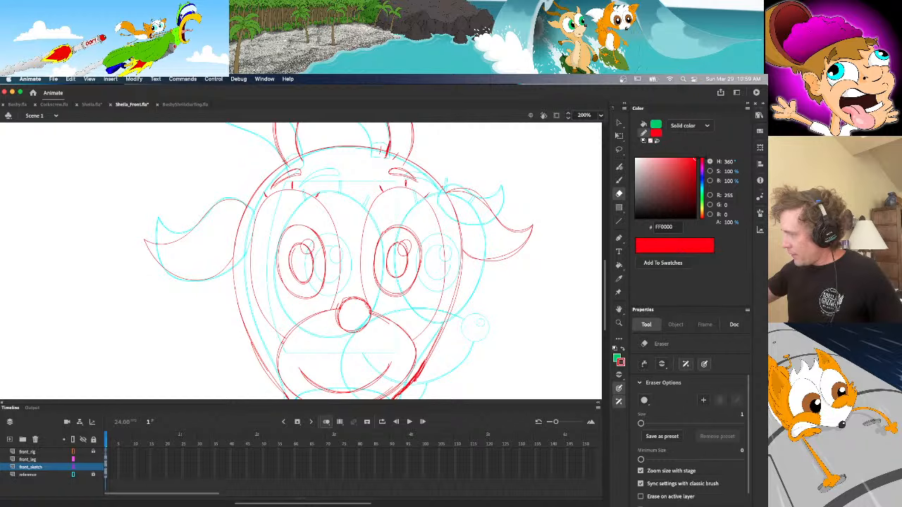
{"action": "key", "text": "v"}
{"action": "left_click", "coordinate": [313, 261]}
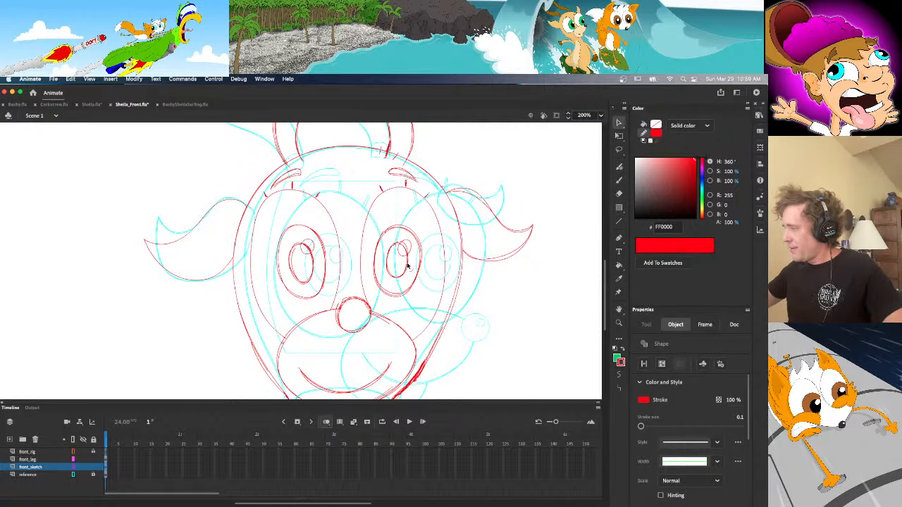
{"action": "left_click", "coordinate": [407, 260]}
{"action": "key", "text": "e"}
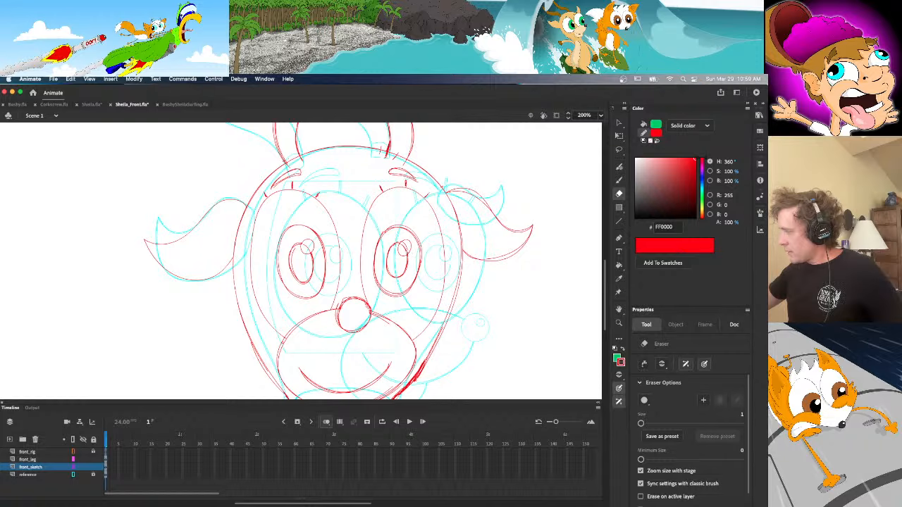
{"action": "key", "text": "v"}
{"action": "left_click", "coordinate": [406, 251]}
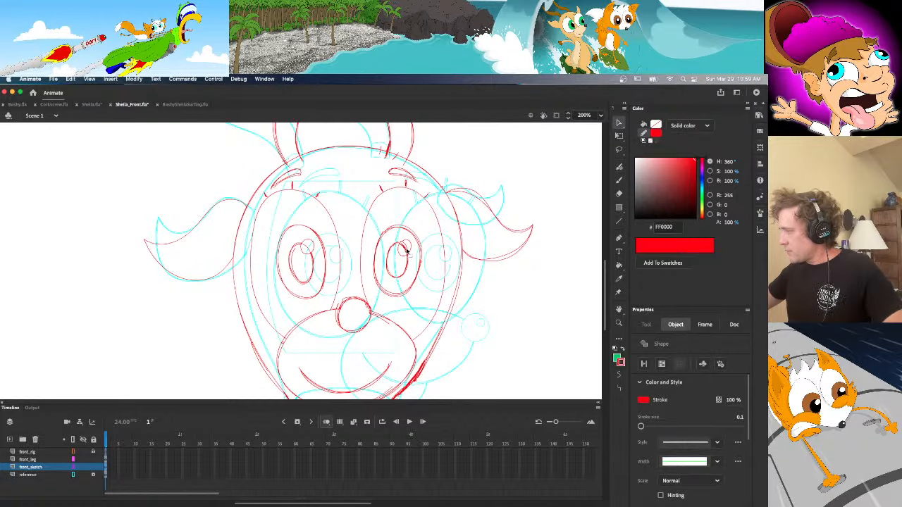
{"action": "left_click", "coordinate": [403, 285]}
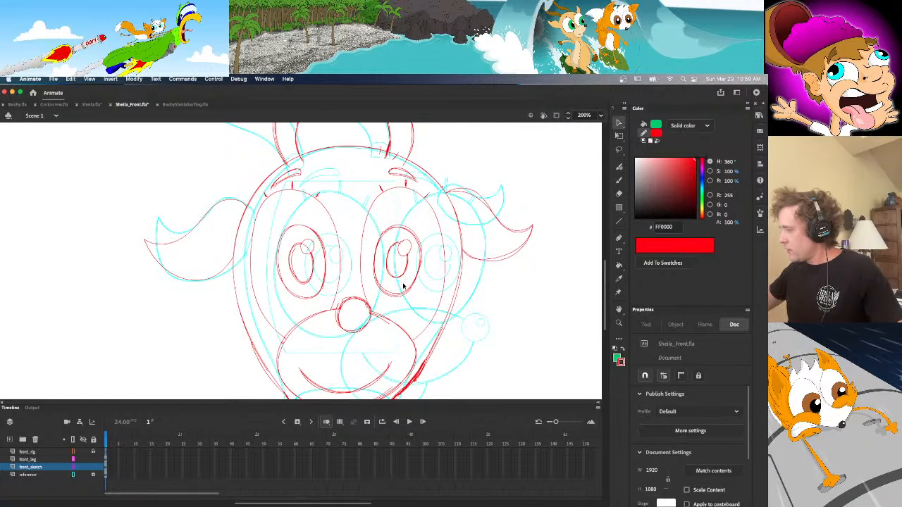
Paint a small highlight circle on the nose and break the drawing object apart
{"action": "key", "text": "y"}
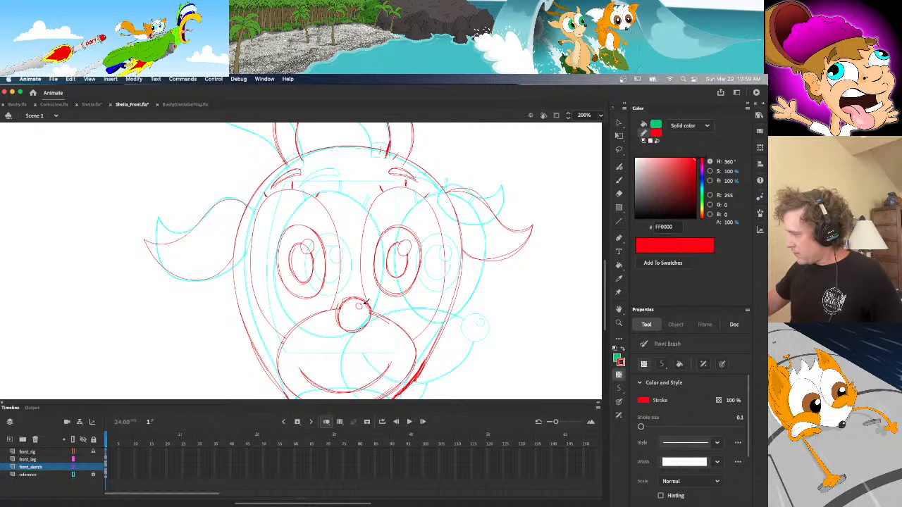
{"action": "key", "text": "v"}
{"action": "left_click", "coordinate": [358, 307]}
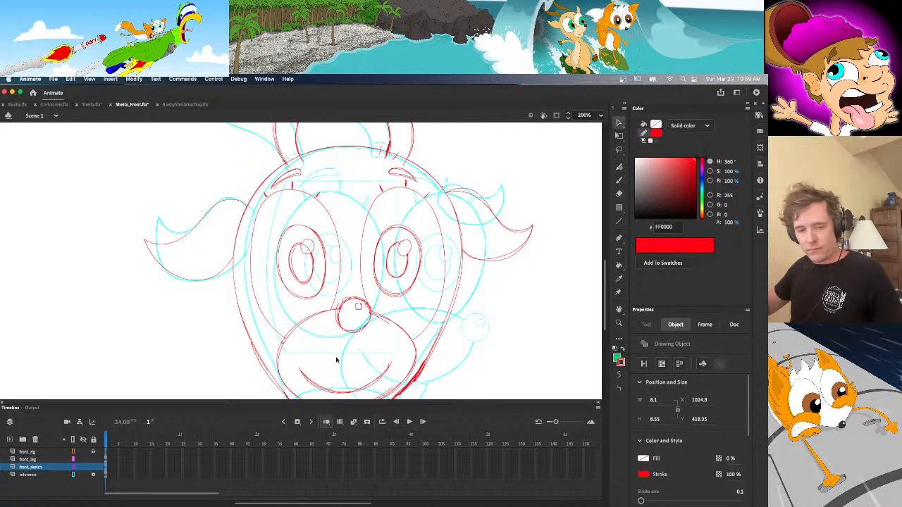
{"action": "key", "text": "super+b"}
{"action": "left_click", "coordinate": [478, 311]}
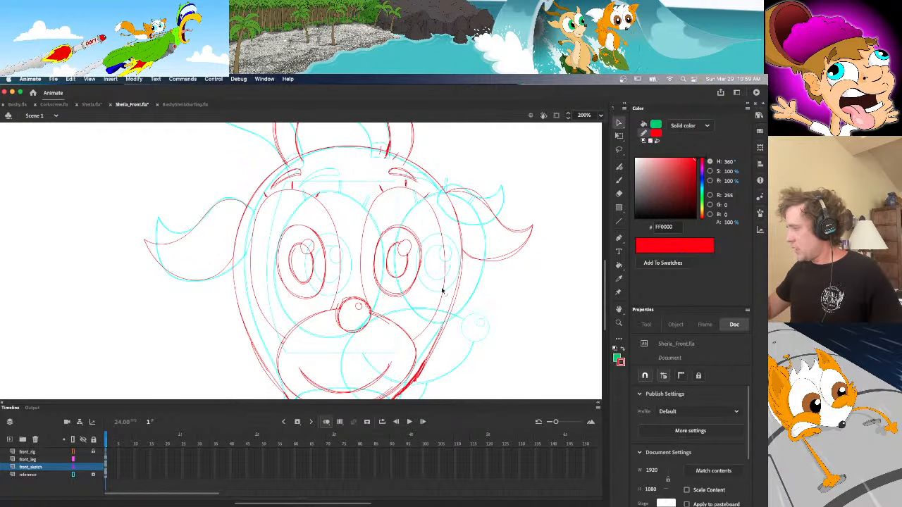
Examine the eye highlights and the whole front_sketch frame to tell drawing objects from merged shapes
{"action": "left_click", "coordinate": [409, 252]}
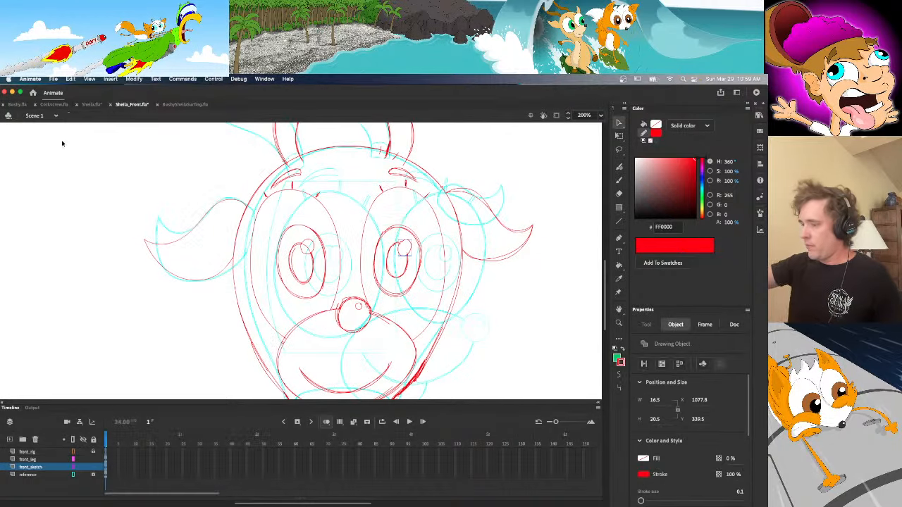
{"action": "left_click", "coordinate": [107, 468]}
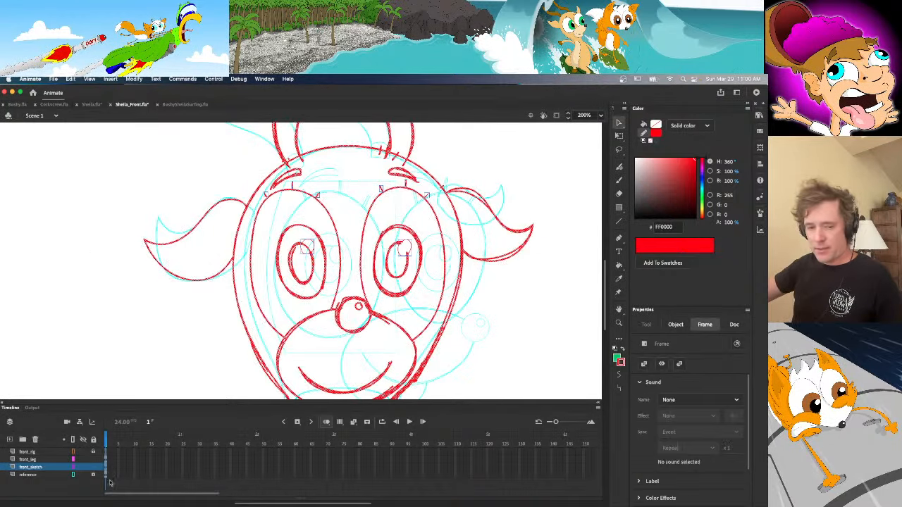
{"action": "left_click", "coordinate": [499, 322]}
Paint a short curved test stroke in the empty area beside the muzzle and delete it
{"action": "key", "text": "y"}
{"action": "left_click_drag", "start_coordinate": [503, 312], "coordinate": [513, 317]}
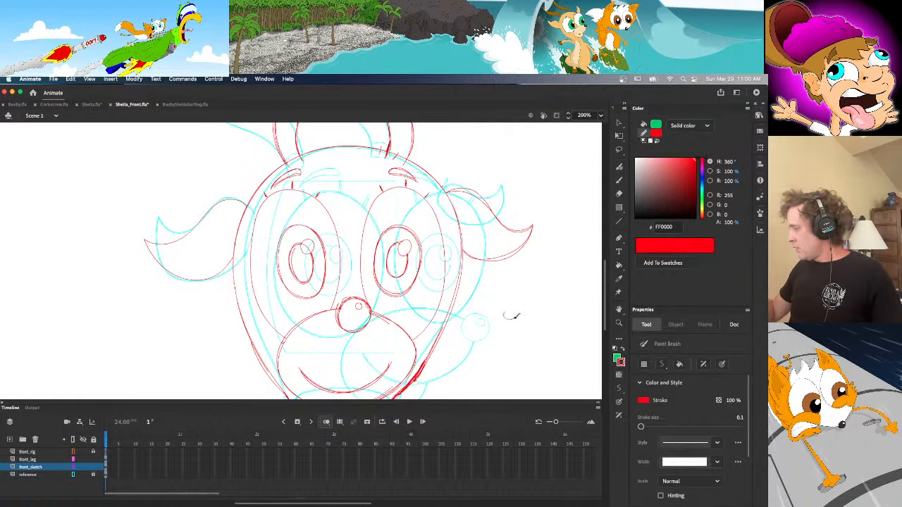
{"action": "key", "text": "v"}
{"action": "left_click", "coordinate": [509, 319]}
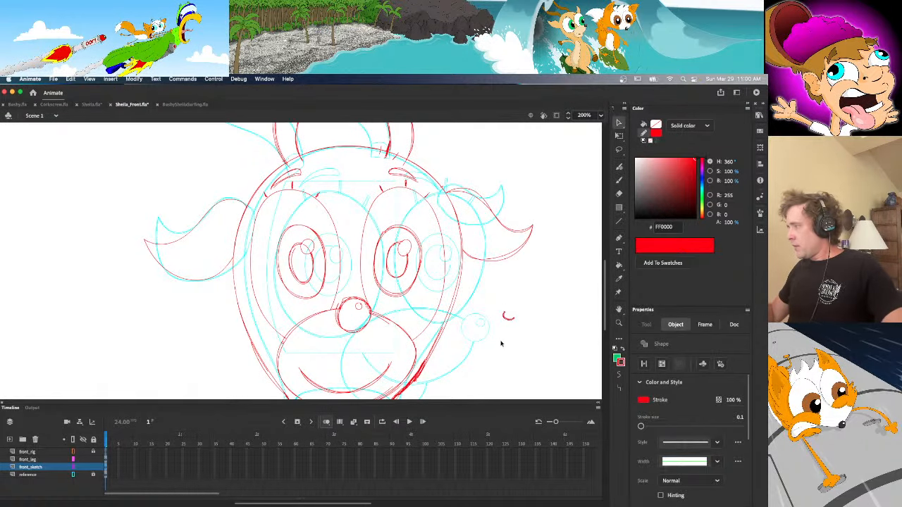
{"action": "key", "text": "Delete"}
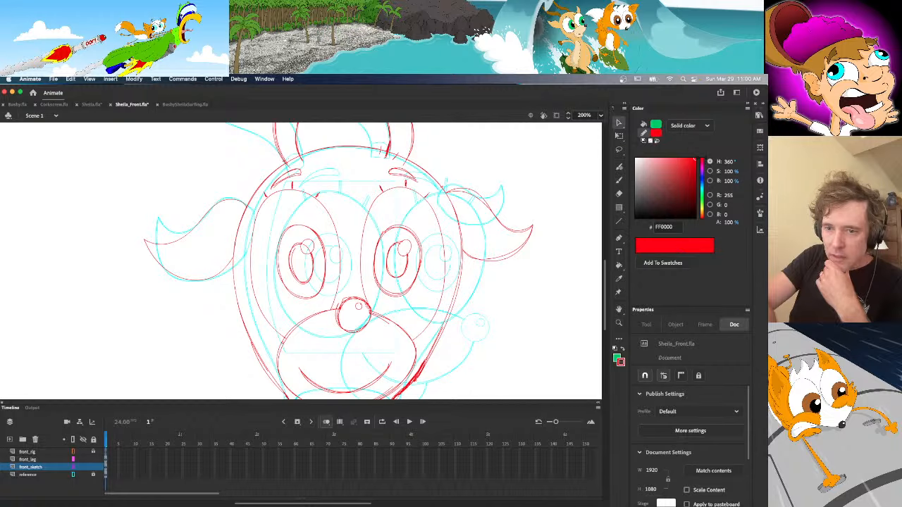
{"action": "key", "text": "super+Tab"}
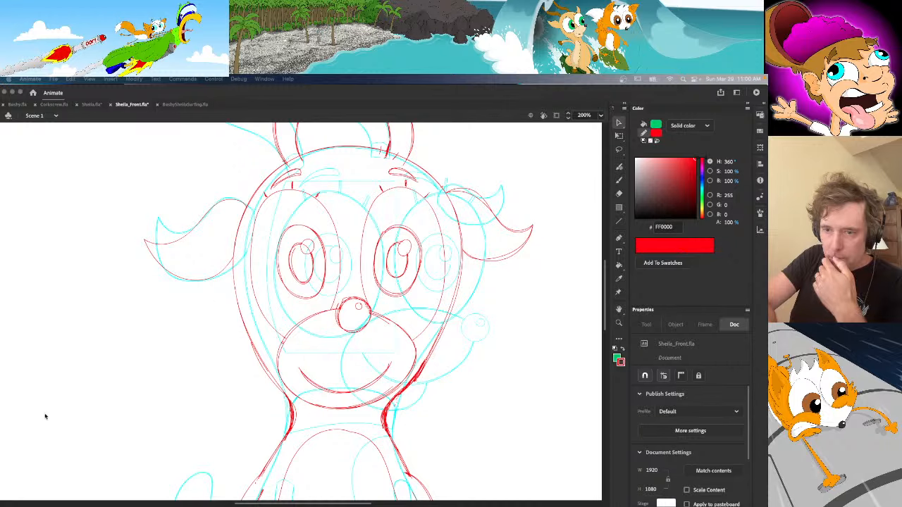
{"action": "left_click", "coordinate": [535, 329]}
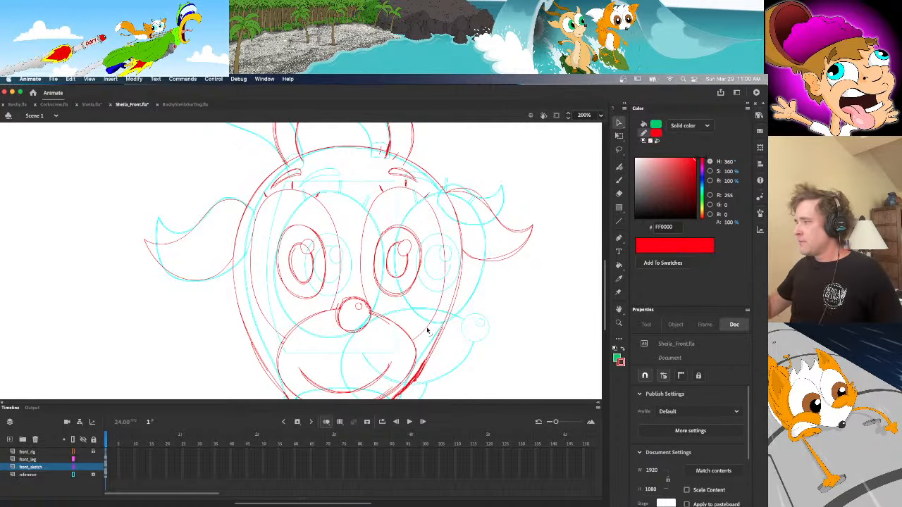
{"action": "key", "text": "e"}
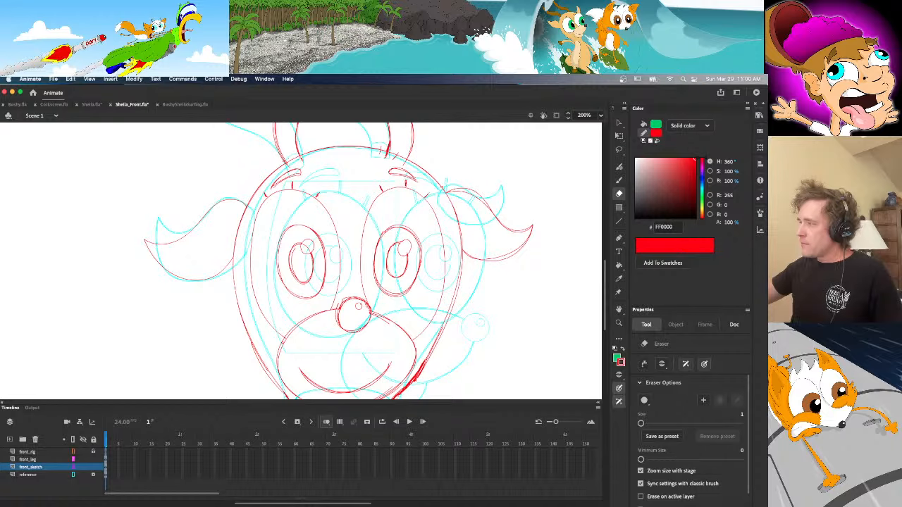
{"action": "key", "text": "v"}
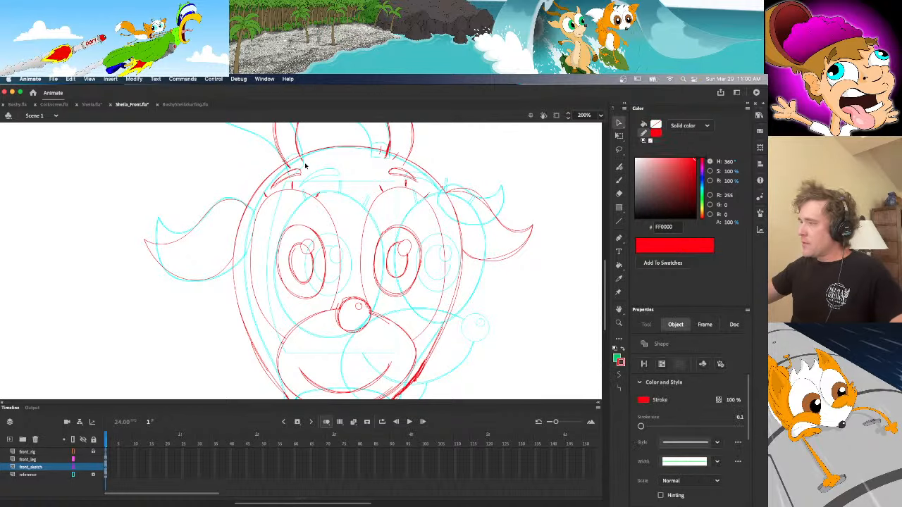
{"action": "left_click", "coordinate": [301, 161]}
{"action": "left_click", "coordinate": [332, 172]}
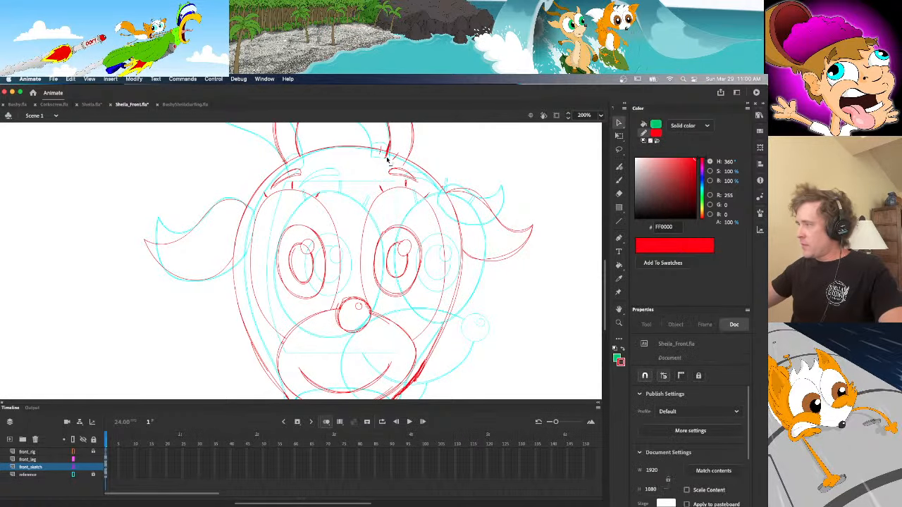
Delete the stray short line ends where the base of the viewer's-right horn crosses the head outline
{"action": "key", "text": "e"}
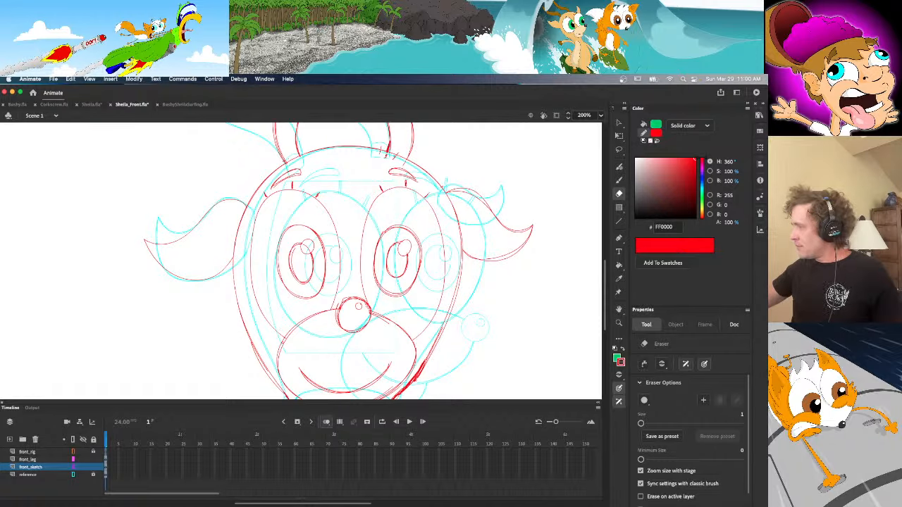
{"action": "key", "text": "v"}
{"action": "left_click", "coordinate": [396, 160]}
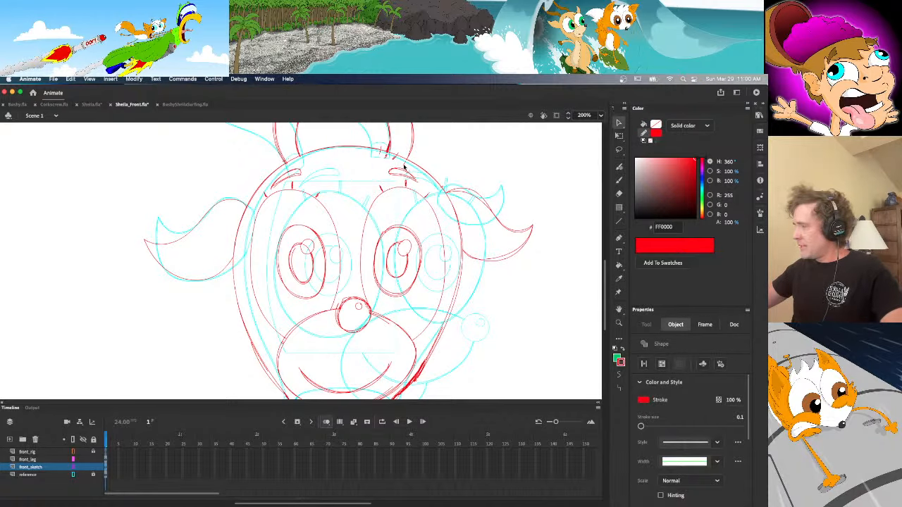
{"action": "left_click", "coordinate": [396, 165]}
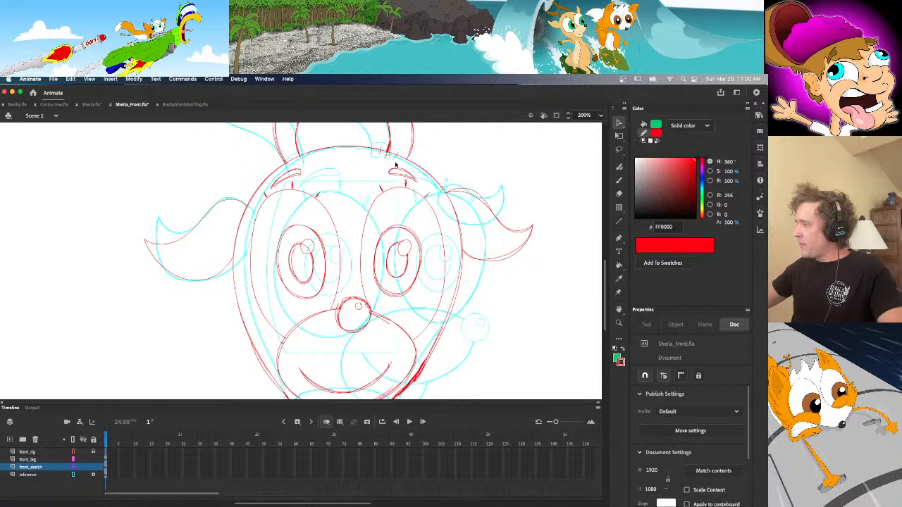
{"action": "left_click", "coordinate": [395, 165]}
{"action": "left_click", "coordinate": [388, 163]}
{"action": "left_click", "coordinate": [382, 164]}
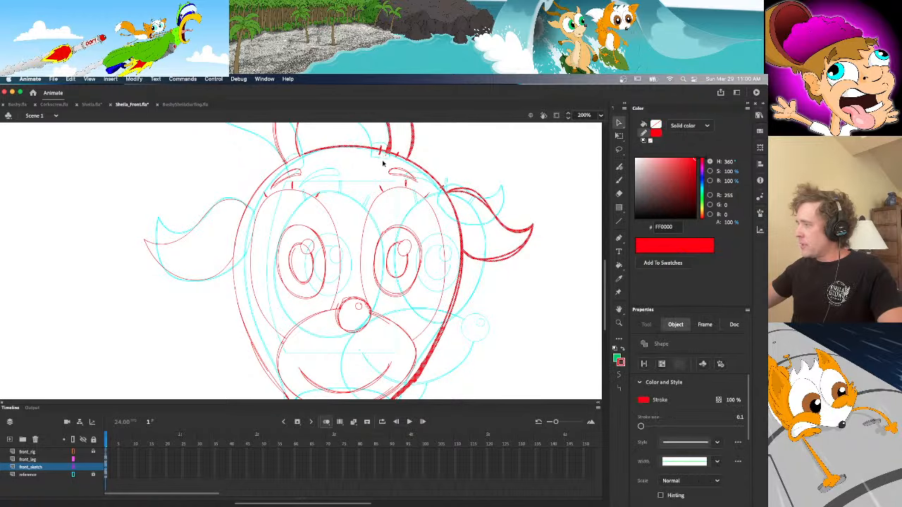
{"action": "left_click", "coordinate": [382, 160]}
{"action": "left_click", "coordinate": [380, 155]}
{"action": "key", "text": "Delete"}
{"action": "left_click", "coordinate": [386, 159]}
{"action": "key", "text": "Delete"}
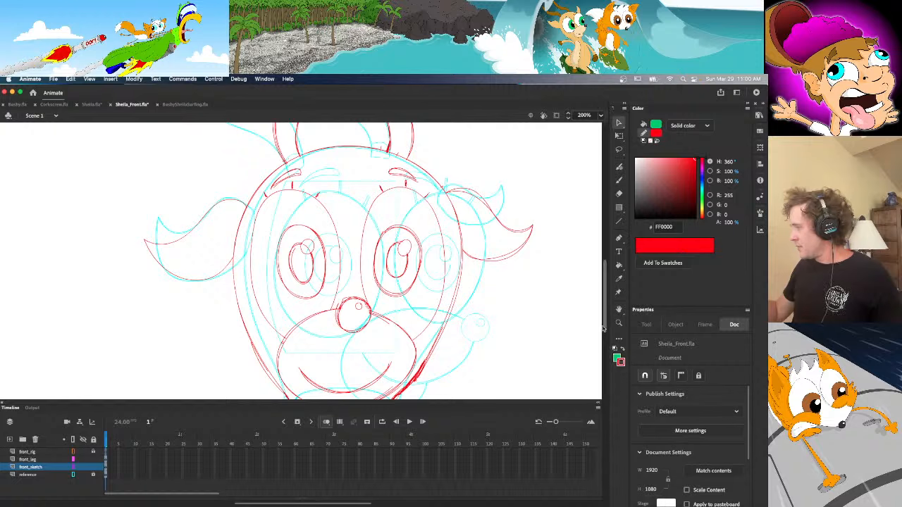
Show the reference layer as full artwork and the front_leg and front_sketch layers as coloured outlines
{"action": "left_click_drag", "start_coordinate": [603, 328], "coordinate": [596, 405]}
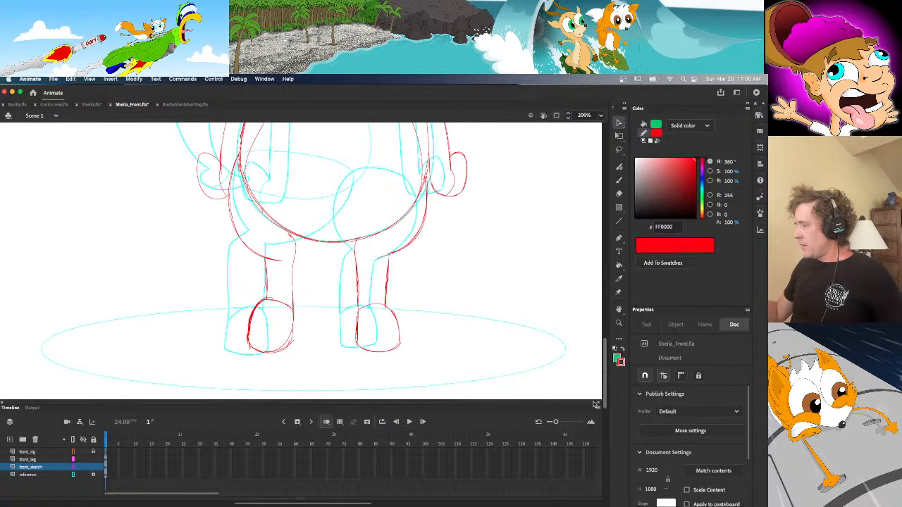
{"action": "left_click", "coordinate": [600, 115]}
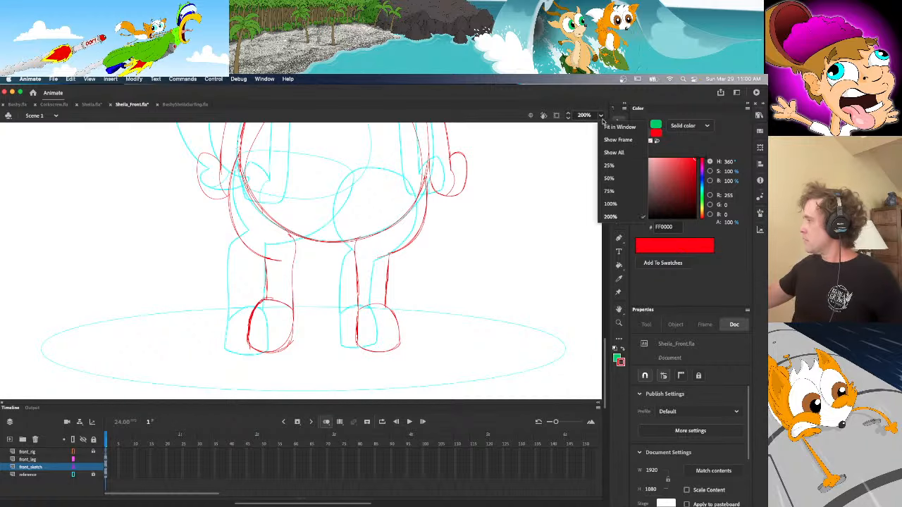
{"action": "left_click", "coordinate": [611, 191]}
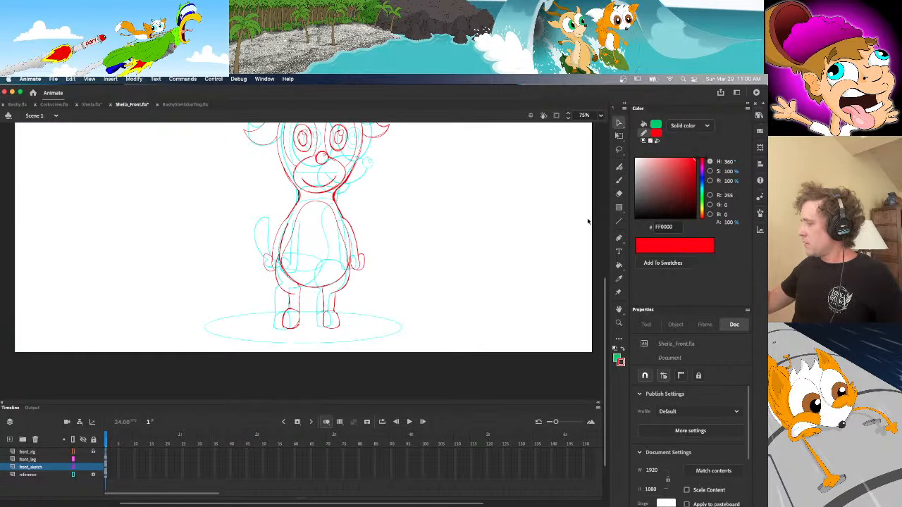
{"action": "left_click", "coordinate": [73, 467]}
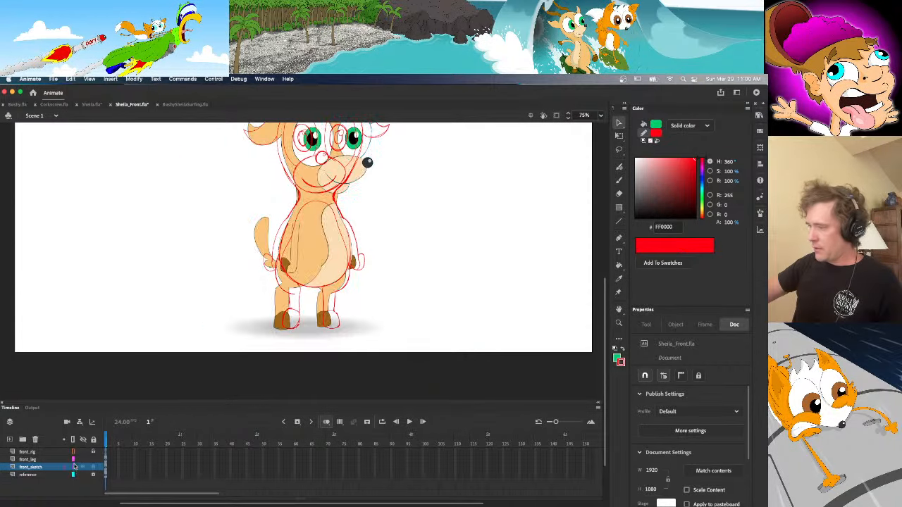
{"action": "left_click", "coordinate": [74, 466]}
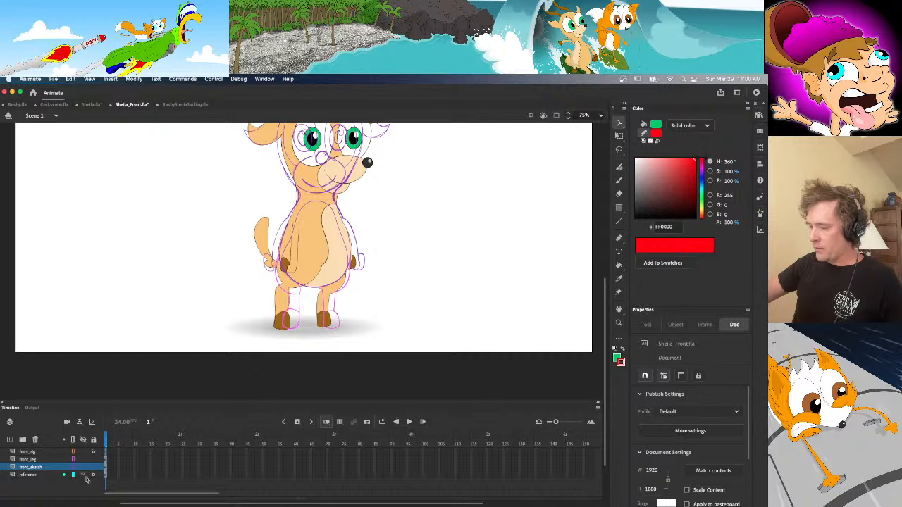
Compare the front-view sketch with the reference artwork by alternately hiding and showing the reference layer and the front_leg and front_sketch layers
{"action": "left_click", "coordinate": [82, 475]}
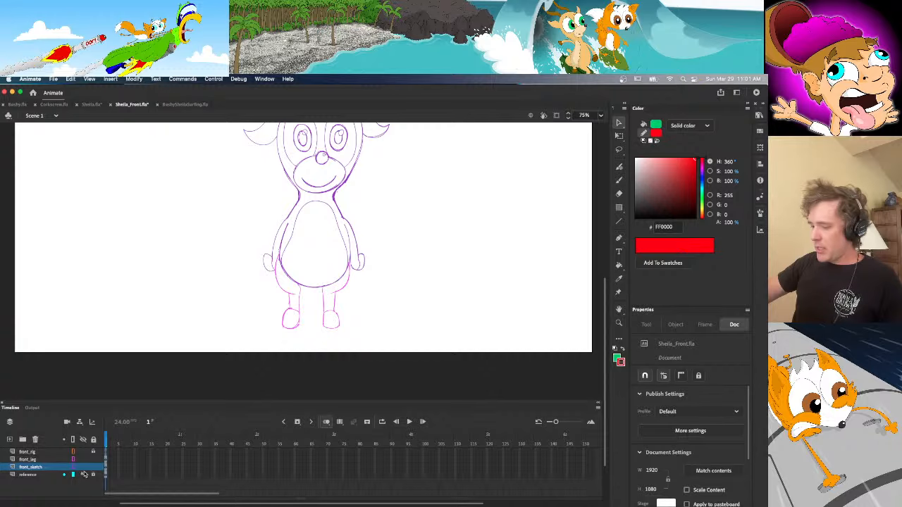
{"action": "left_click", "coordinate": [84, 475]}
{"action": "left_click", "coordinate": [84, 467]}
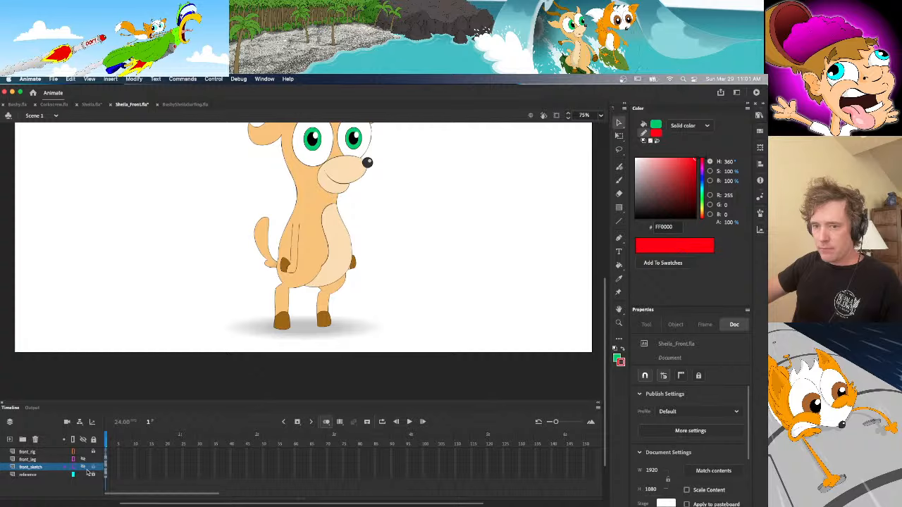
{"action": "left_click", "coordinate": [84, 467]}
{"action": "left_click", "coordinate": [83, 475]}
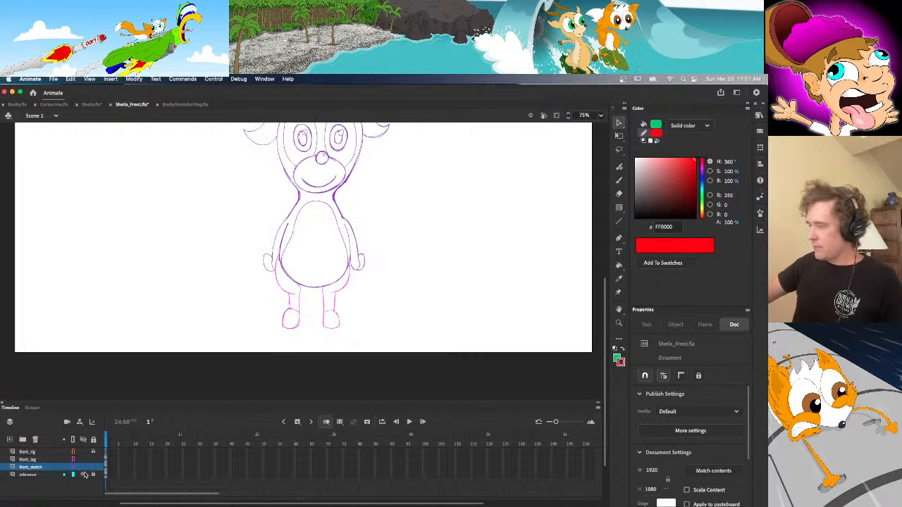
{"action": "left_click", "coordinate": [84, 476]}
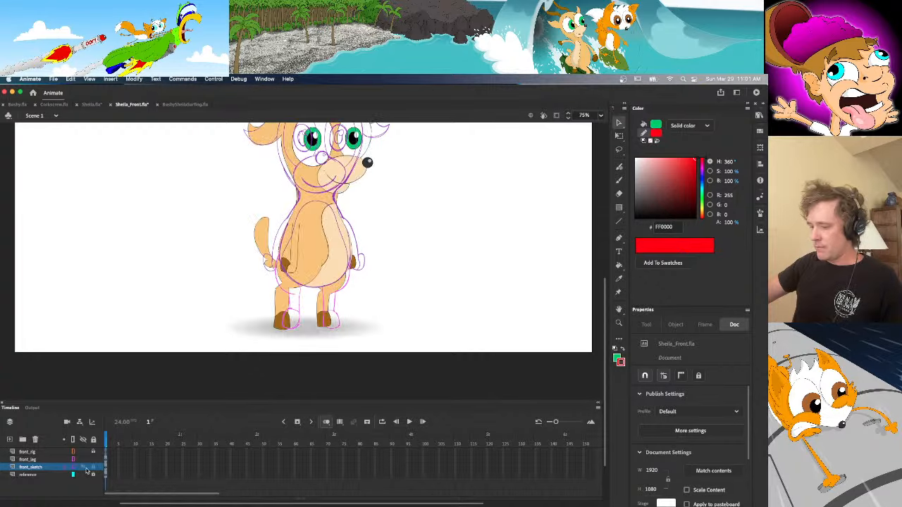
{"action": "left_click", "coordinate": [83, 467]}
{"action": "left_click", "coordinate": [83, 467]}
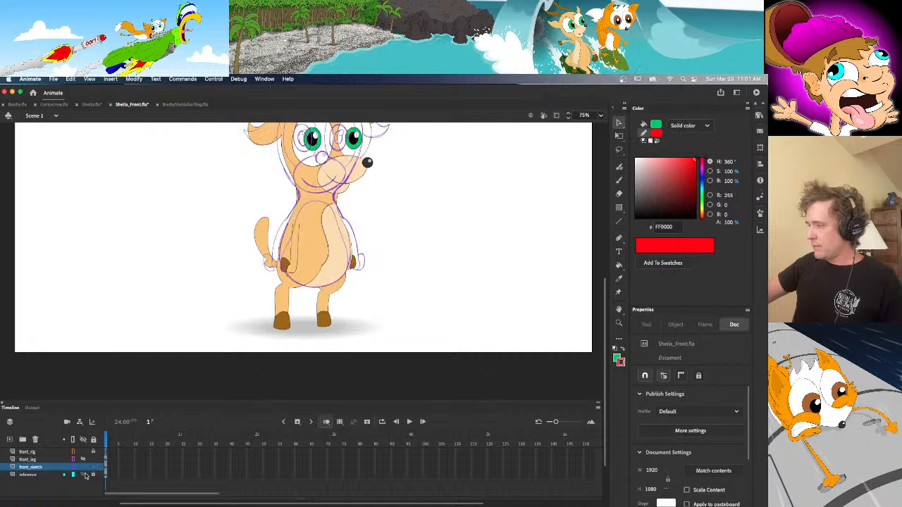
{"action": "left_click", "coordinate": [83, 475]}
{"action": "left_click", "coordinate": [84, 468]}
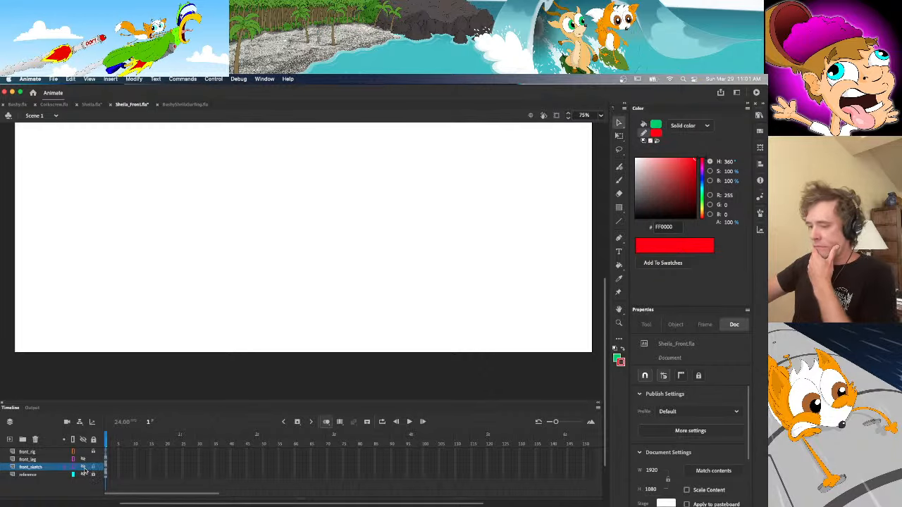
{"action": "left_click_drag", "start_coordinate": [83, 459], "coordinate": [84, 467]}
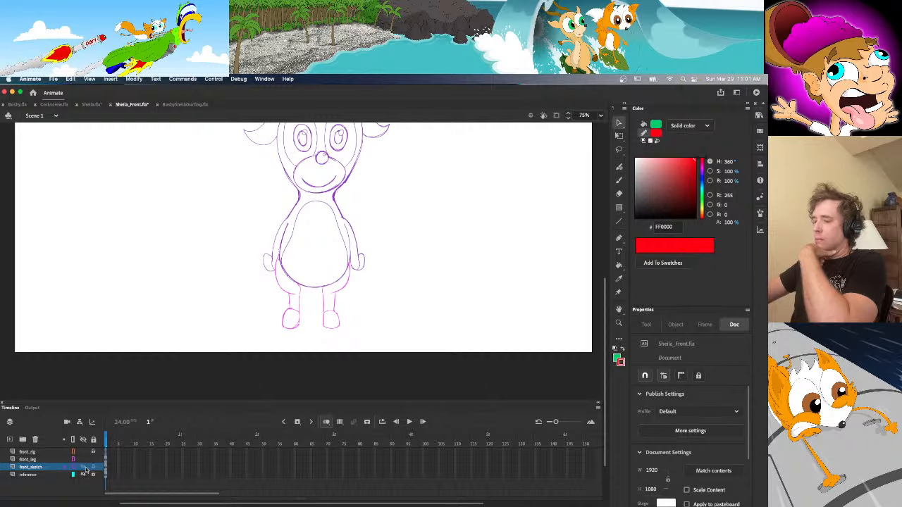
{"action": "left_click", "coordinate": [83, 475]}
{"action": "left_click", "coordinate": [83, 467]}
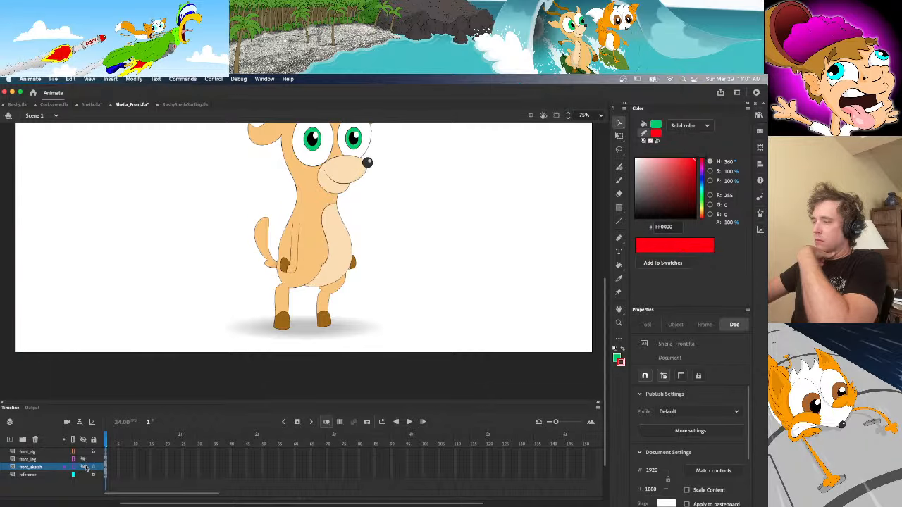
{"action": "left_click", "coordinate": [86, 468]}
{"action": "left_click", "coordinate": [88, 475]}
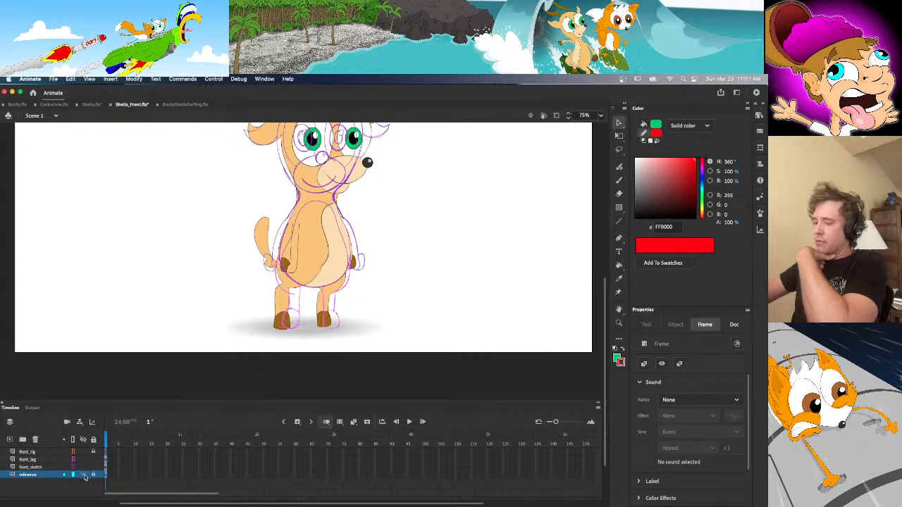
{"action": "left_click", "coordinate": [84, 475]}
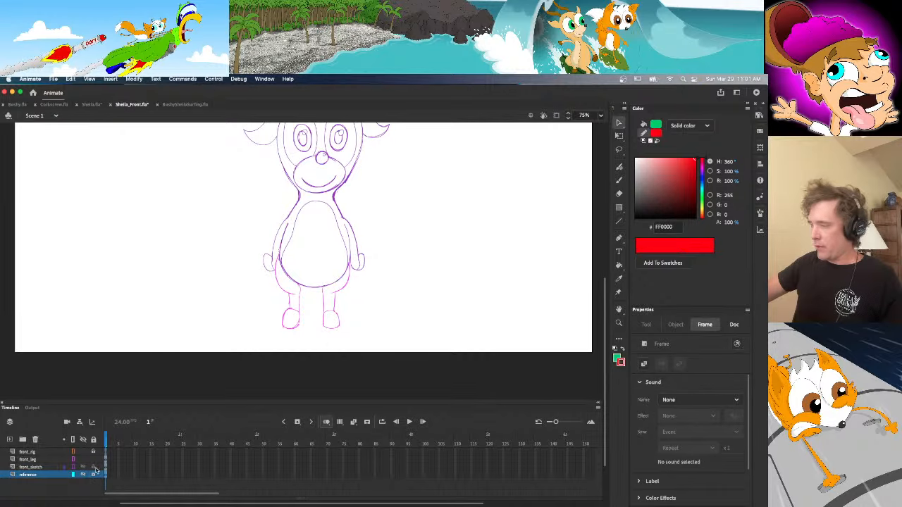
{"action": "left_click", "coordinate": [84, 476]}
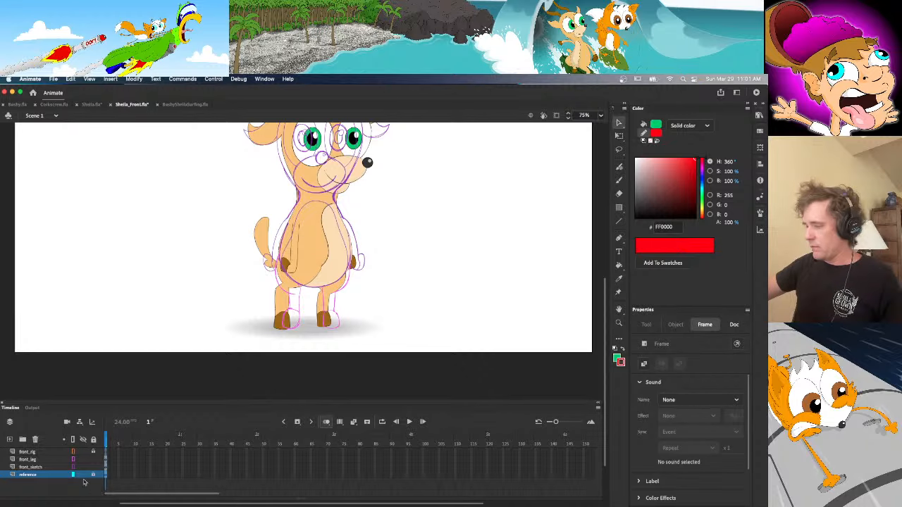
Lock the front_sketch layer and make front_leg the active layer for the Paint Brush, with nothing selected
{"action": "left_click", "coordinate": [601, 116]}
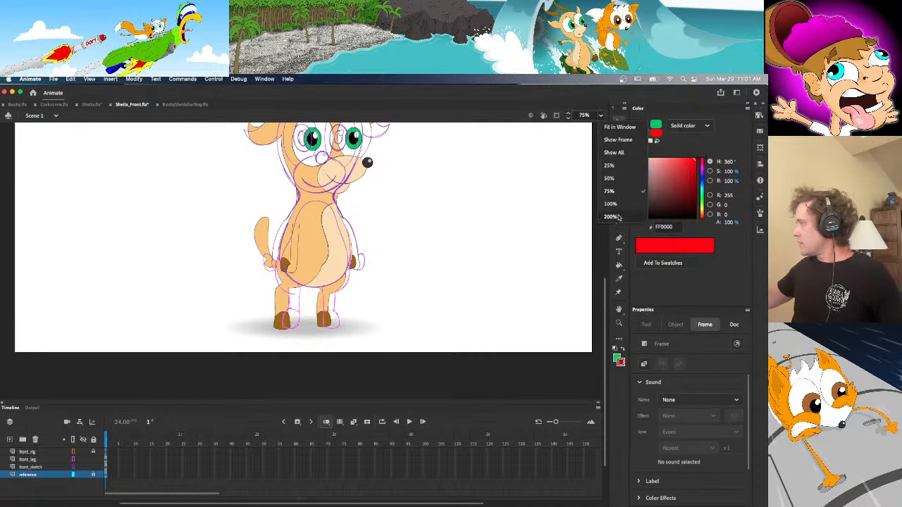
{"action": "left_click", "coordinate": [620, 217]}
{"action": "left_click", "coordinate": [562, 272]}
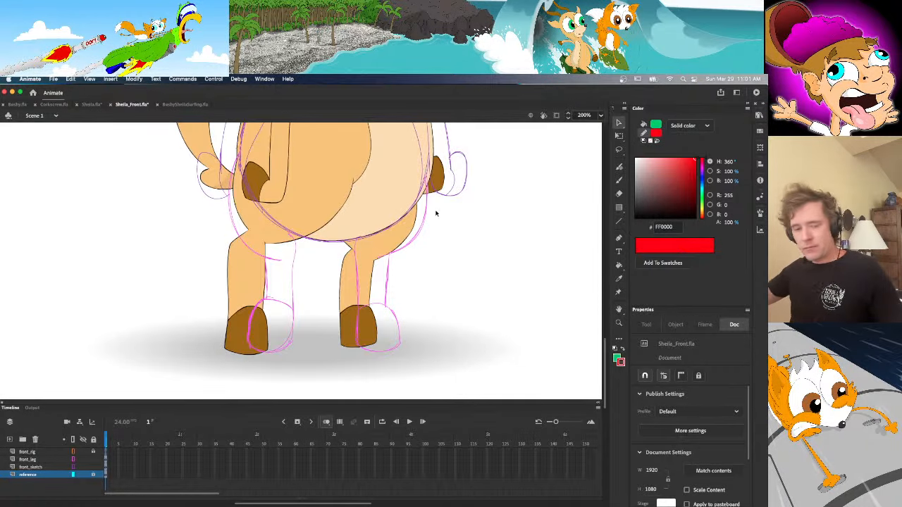
{"action": "key", "text": "y"}
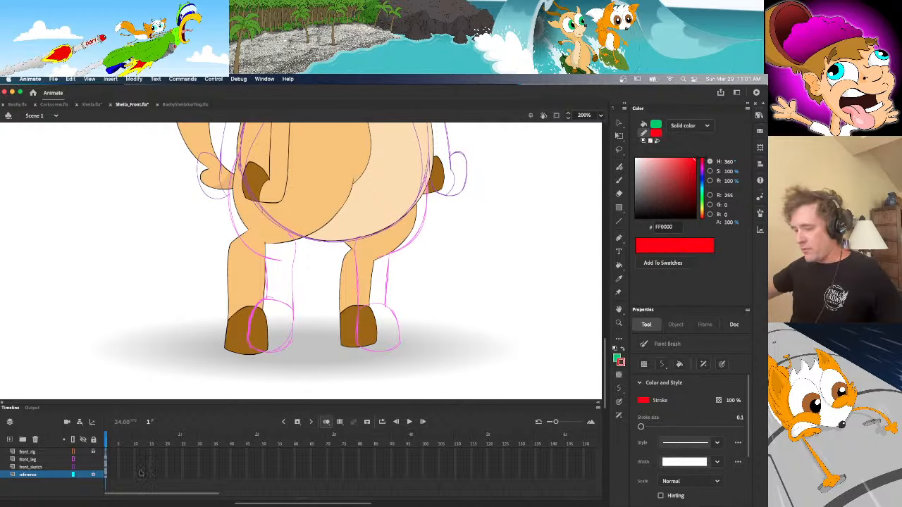
{"action": "left_click", "coordinate": [106, 460]}
{"action": "left_click", "coordinate": [93, 467]}
{"action": "key", "text": "v"}
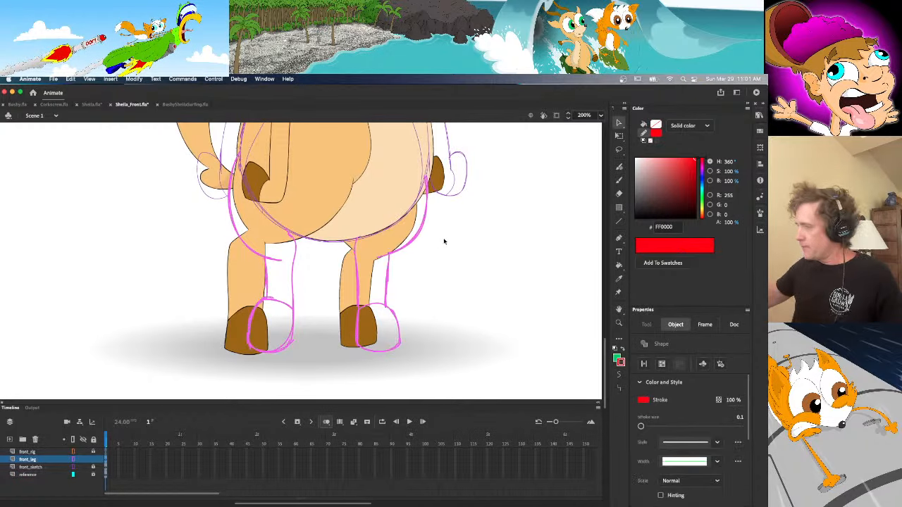
{"action": "left_click", "coordinate": [443, 228]}
{"action": "key", "text": "y"}
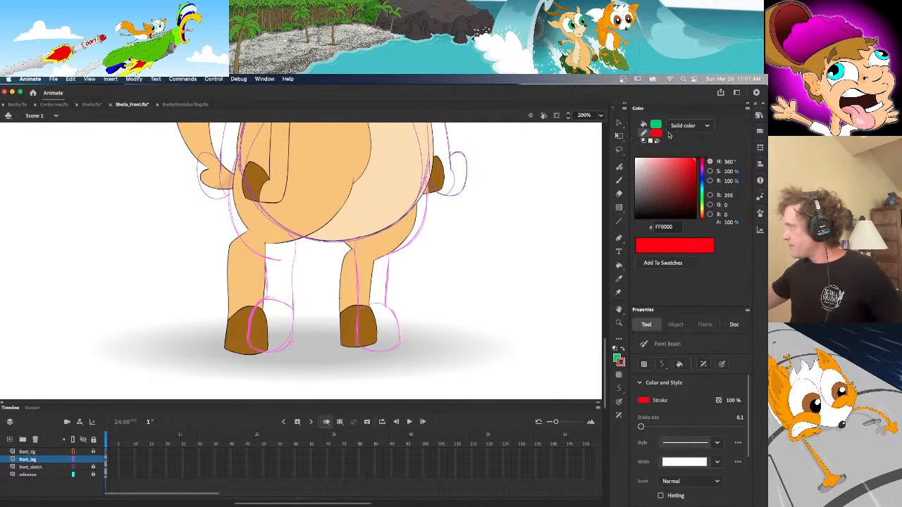
Display the front_leg layer in its real red strokes and keep the front_sketch layer as outlines
{"action": "left_click", "coordinate": [73, 459]}
{"action": "left_click", "coordinate": [74, 467]}
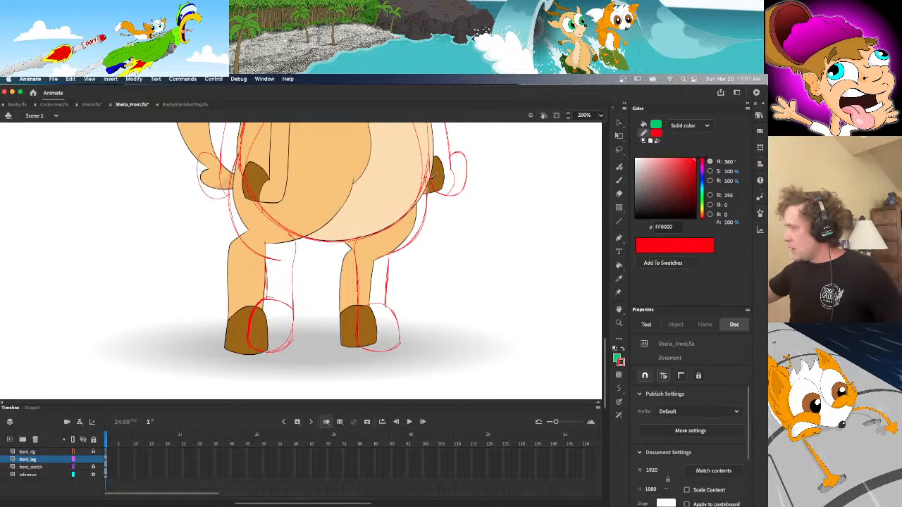
{"action": "left_click", "coordinate": [73, 467]}
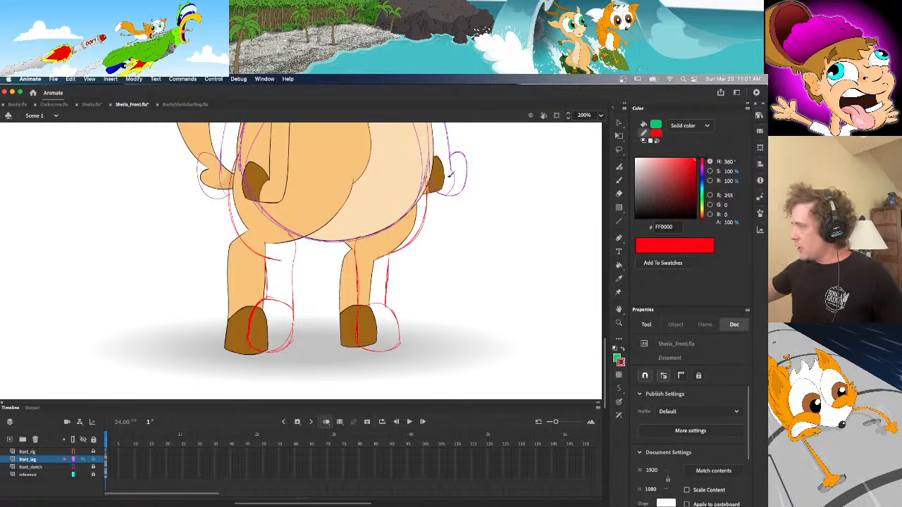
Paint a curved red stroke along the outer thigh of the viewer's-right leg, starting beside the belly near the hand
{"action": "key", "text": "y"}
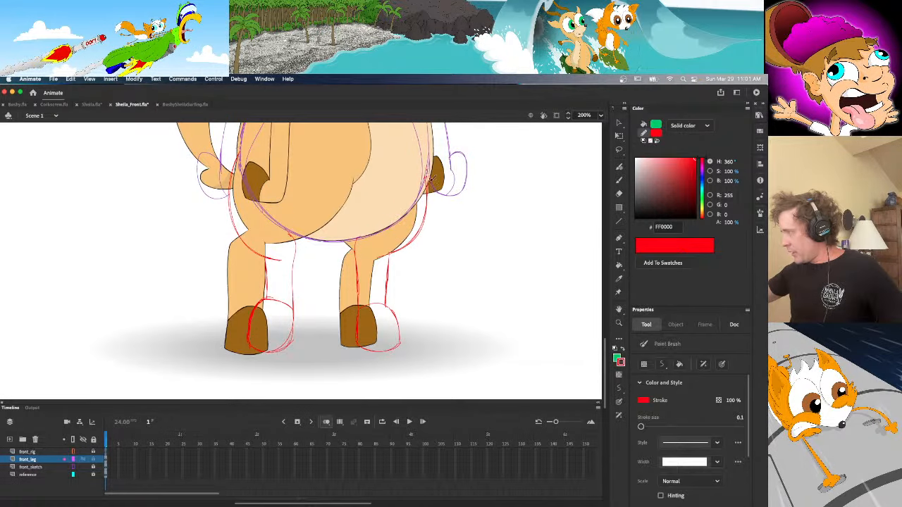
{"action": "mouse_move", "coordinate": [430, 172]}
{"action": "left_mouse_down"}
{"action": "mouse_move", "coordinate": [430, 225]}
{"action": "mouse_move", "coordinate": [417, 243]}
{"action": "mouse_move", "coordinate": [389, 253]}
{"action": "mouse_move", "coordinate": [419, 241]}
{"action": "mouse_move", "coordinate": [433, 215]}
{"action": "mouse_move", "coordinate": [426, 170]}
{"action": "left_mouse_up"}
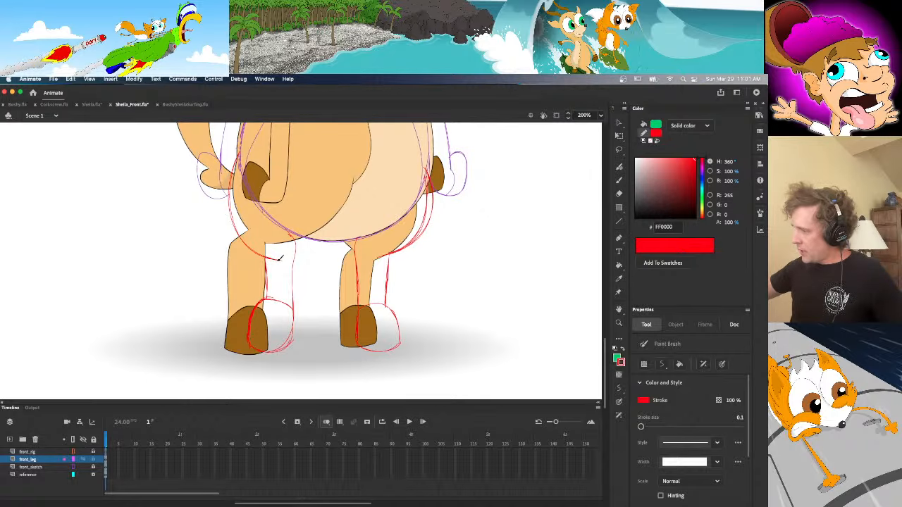
Paint a curved red stroke along the outer thigh of the viewer's-left leg and delete the surplus overlapping strokes on the viewer's-right thigh
{"action": "mouse_move", "coordinate": [279, 258]}
{"action": "left_mouse_down"}
{"action": "mouse_move", "coordinate": [231, 231]}
{"action": "mouse_move", "coordinate": [227, 194]}
{"action": "mouse_move", "coordinate": [239, 148]}
{"action": "left_mouse_up"}
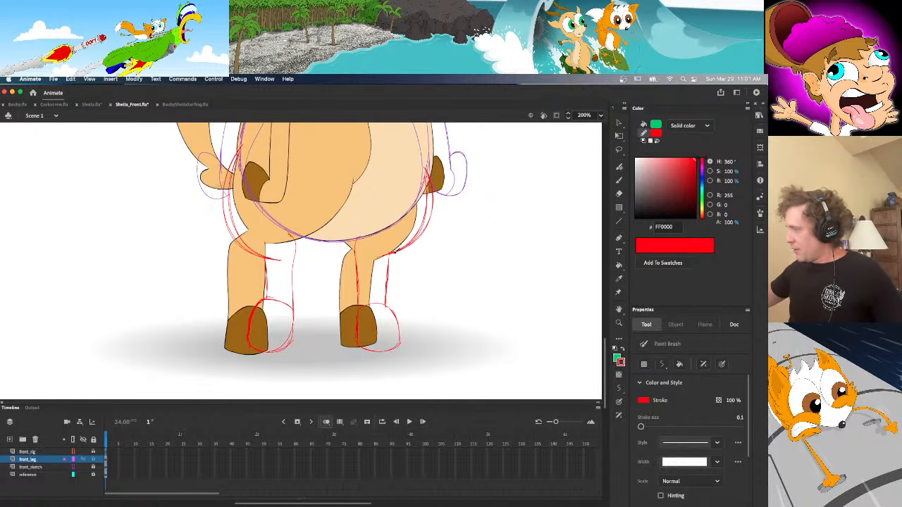
{"action": "key", "text": "e"}
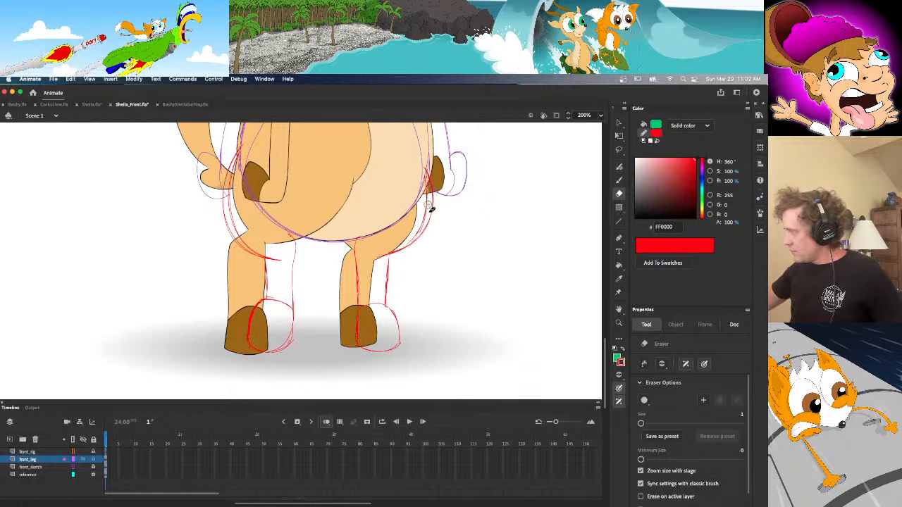
{"action": "key", "text": "v"}
{"action": "left_click", "coordinate": [424, 227]}
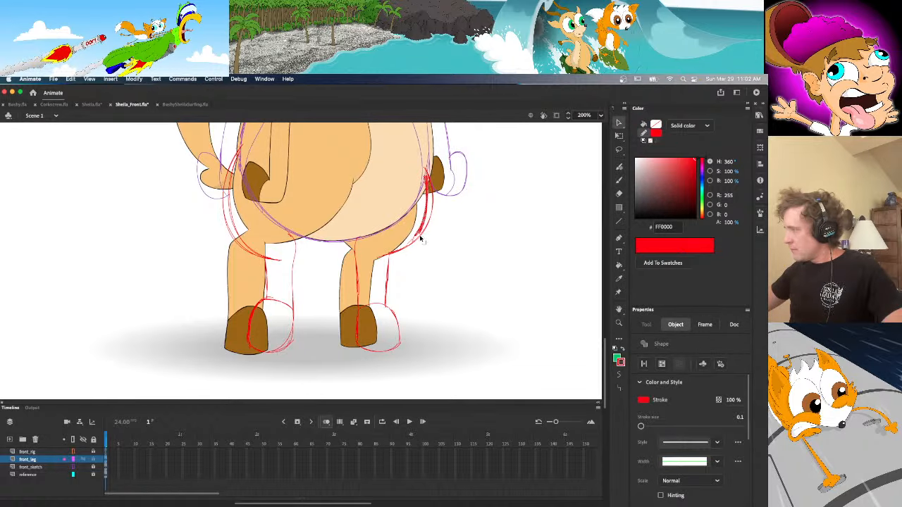
{"action": "left_click", "coordinate": [418, 241]}
{"action": "left_click", "coordinate": [415, 241]}
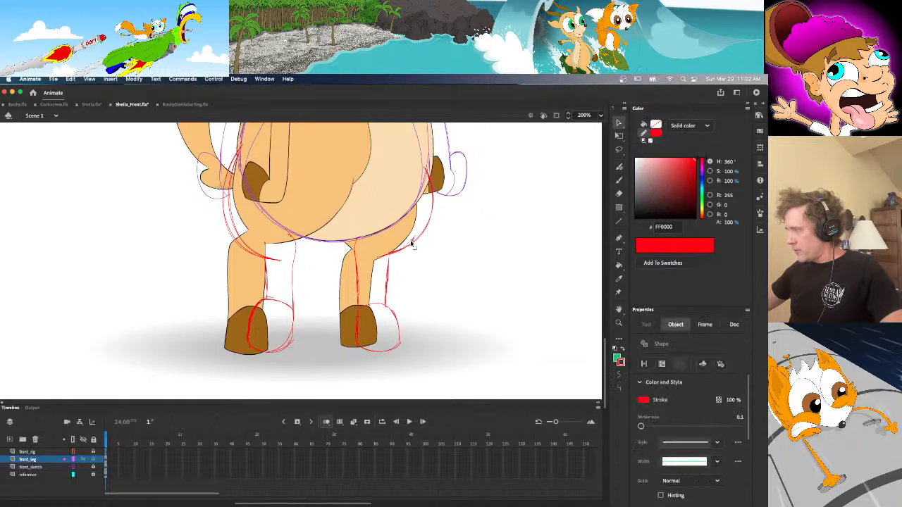
{"action": "key", "text": "Delete"}
Delete the surplus inner stroke along the outer thigh of the viewer's-left leg
{"action": "key", "text": "e"}
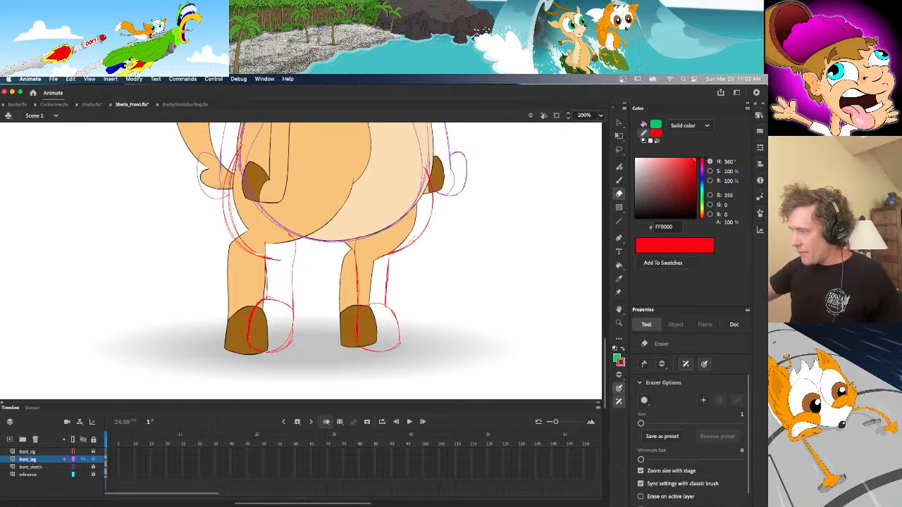
{"action": "key", "text": "v"}
{"action": "left_click", "coordinate": [232, 168]}
{"action": "key", "text": "Delete"}
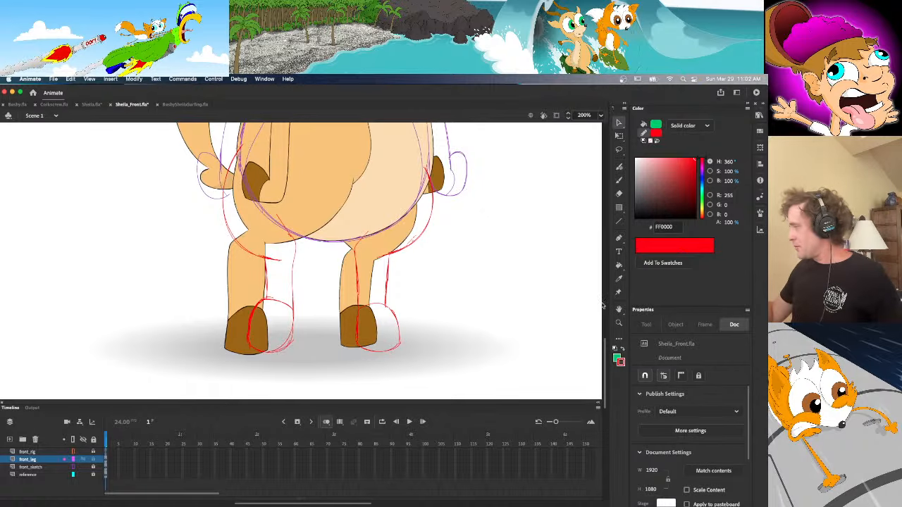
Look over the sketch from legs to head, and display the front_sketch layer in its real red strokes instead of outlines
{"action": "scroll", "coordinate": [603, 310], "scroll_direction": "up", "scroll_amount": 10}
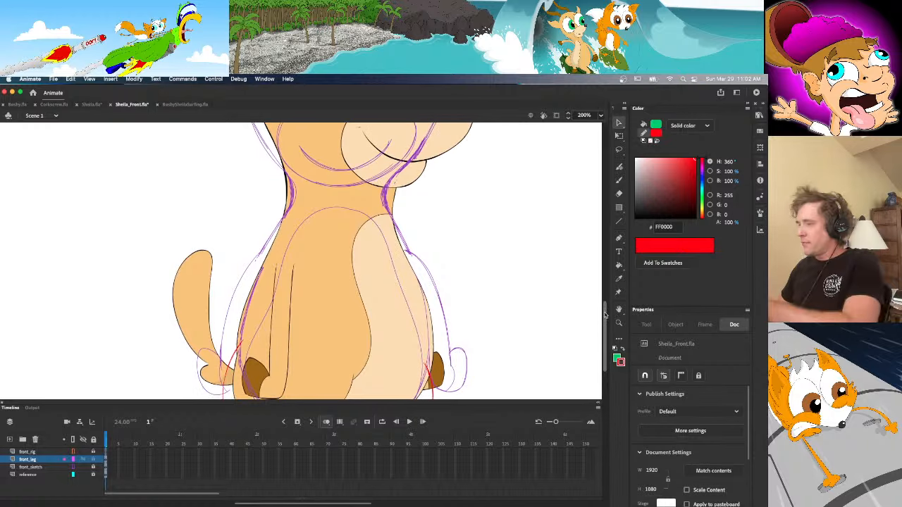
{"action": "scroll", "coordinate": [603, 310], "scroll_direction": "up", "scroll_amount": 8}
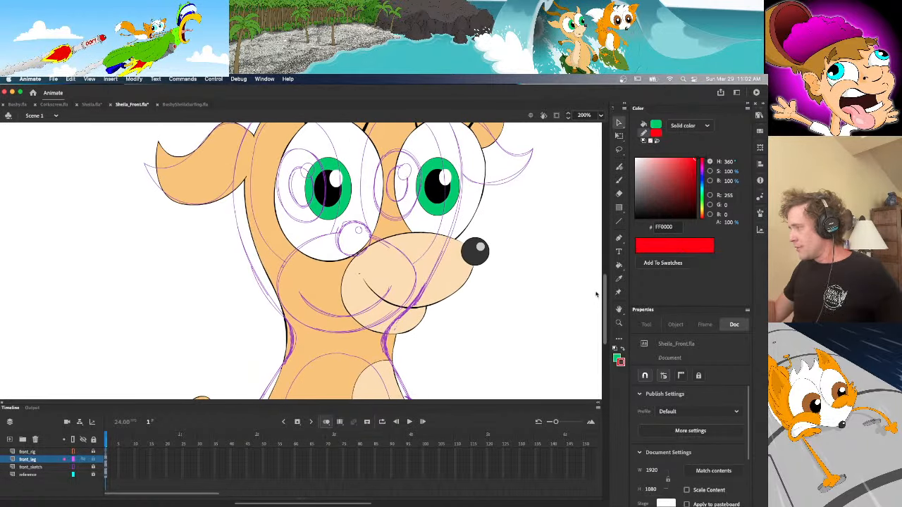
{"action": "scroll", "coordinate": [596, 294], "scroll_direction": "up", "scroll_amount": 12}
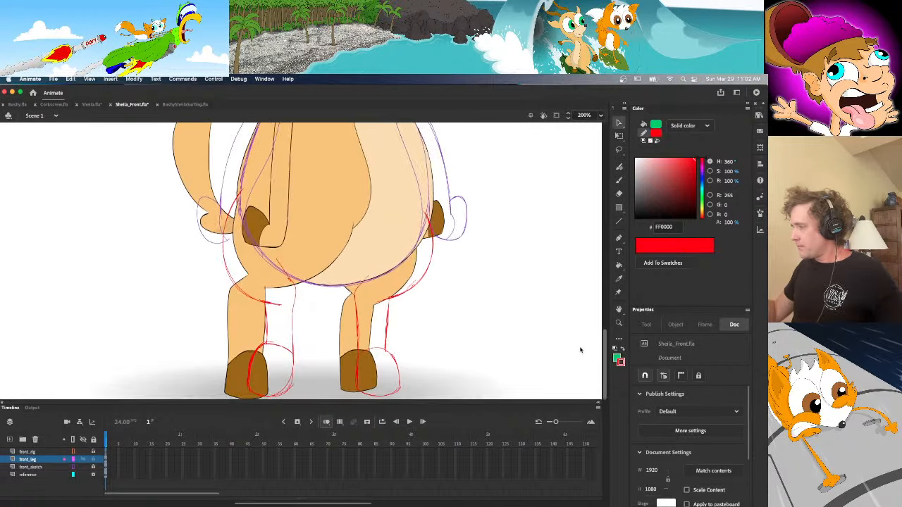
{"action": "scroll", "coordinate": [581, 350], "scroll_direction": "down", "scroll_amount": 4}
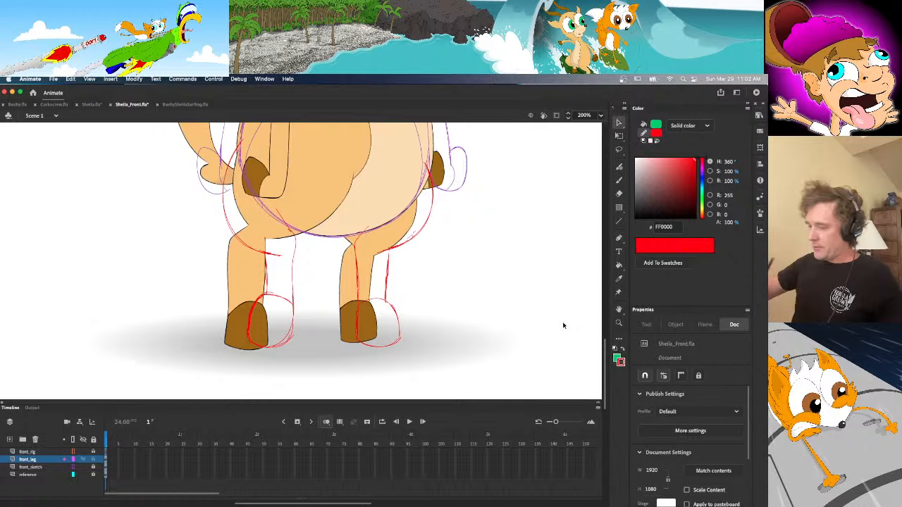
{"action": "left_click", "coordinate": [73, 467]}
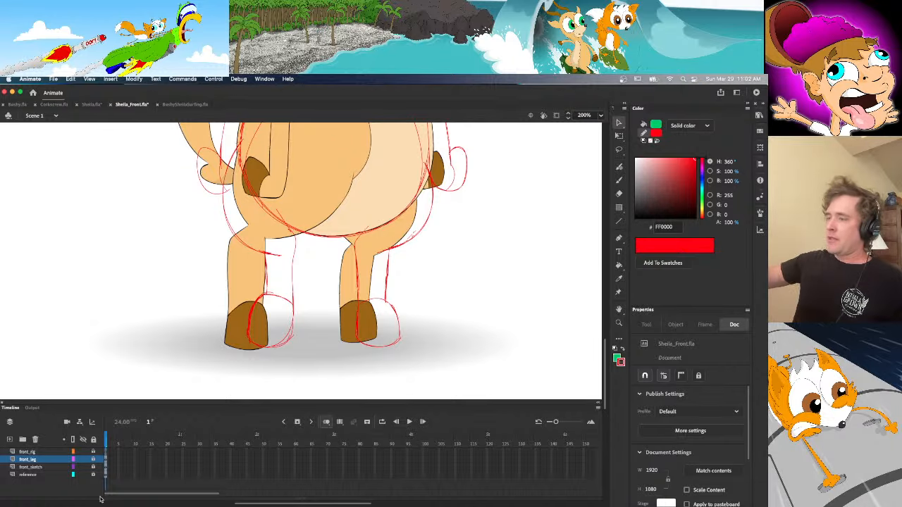
Look at the character art in Corkscrew.fla, Bushy.fla and BushySheilaSurfing.fla, and return to Sheila_Front.fla
{"action": "left_click", "coordinate": [54, 104]}
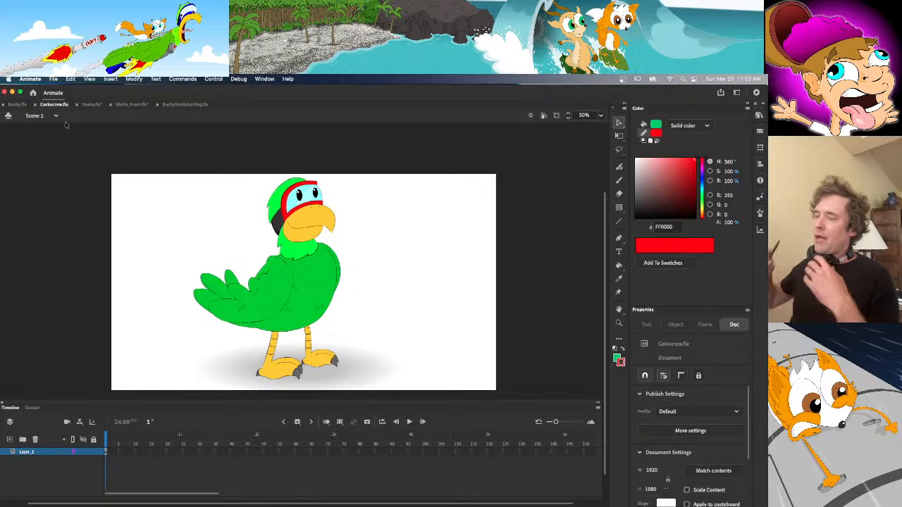
{"action": "left_click", "coordinate": [17, 104]}
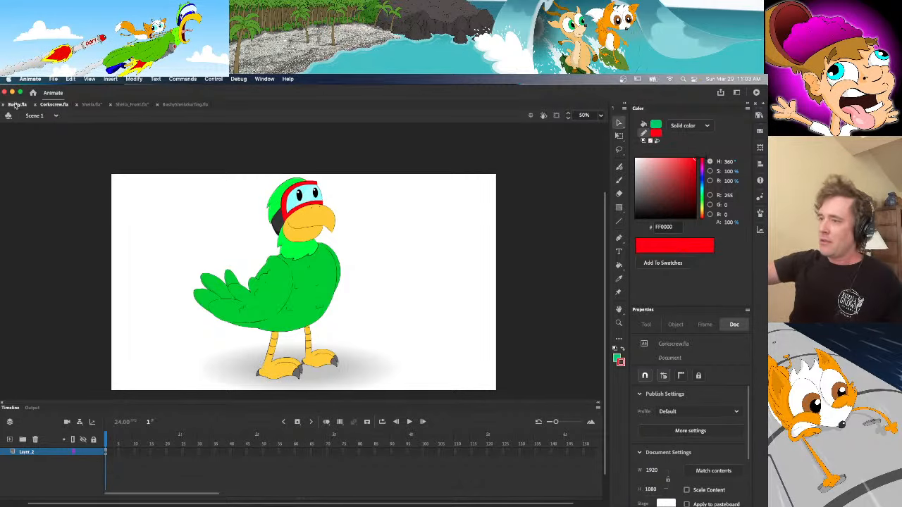
{"action": "left_click_drag", "start_coordinate": [605, 321], "coordinate": [604, 310]}
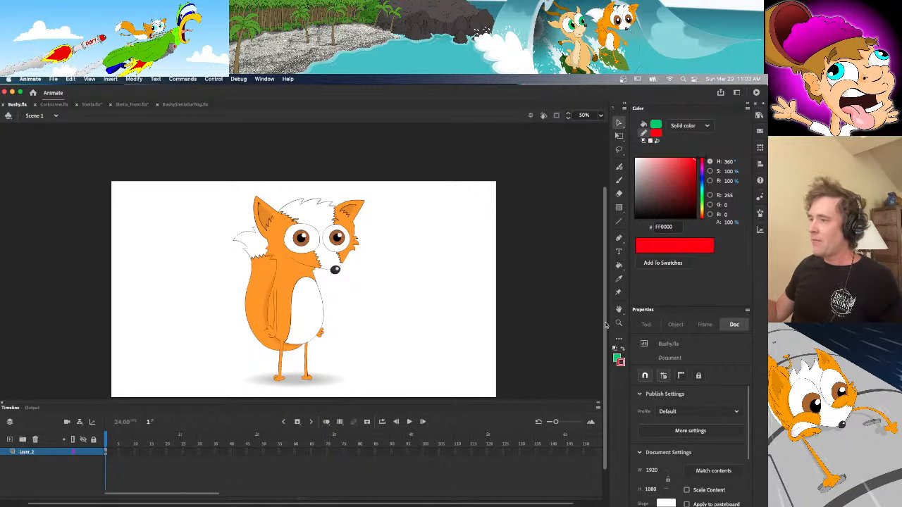
{"action": "key", "text": "ctrl+Tab"}
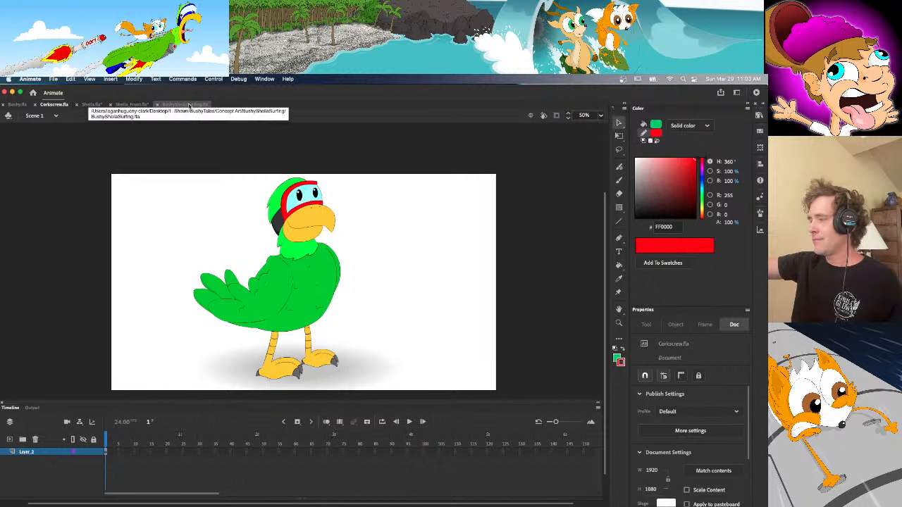
{"action": "left_click", "coordinate": [189, 106]}
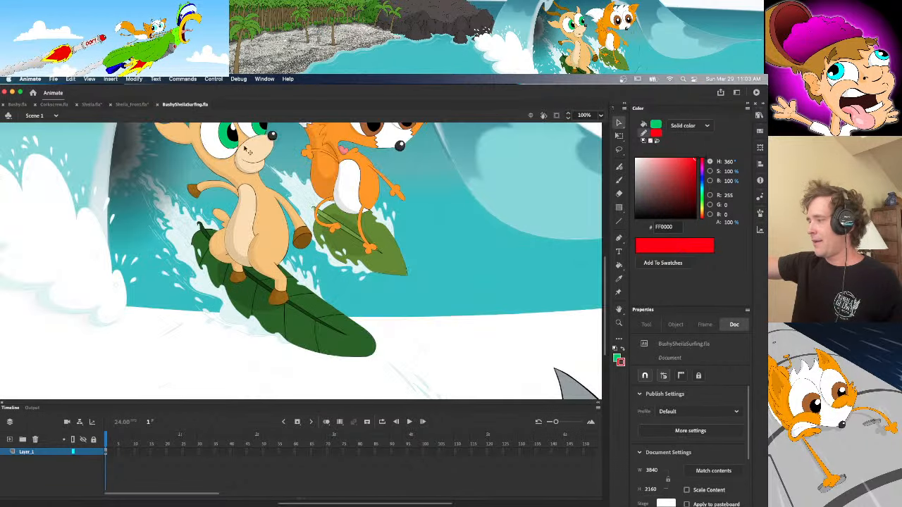
{"action": "left_click", "coordinate": [140, 106]}
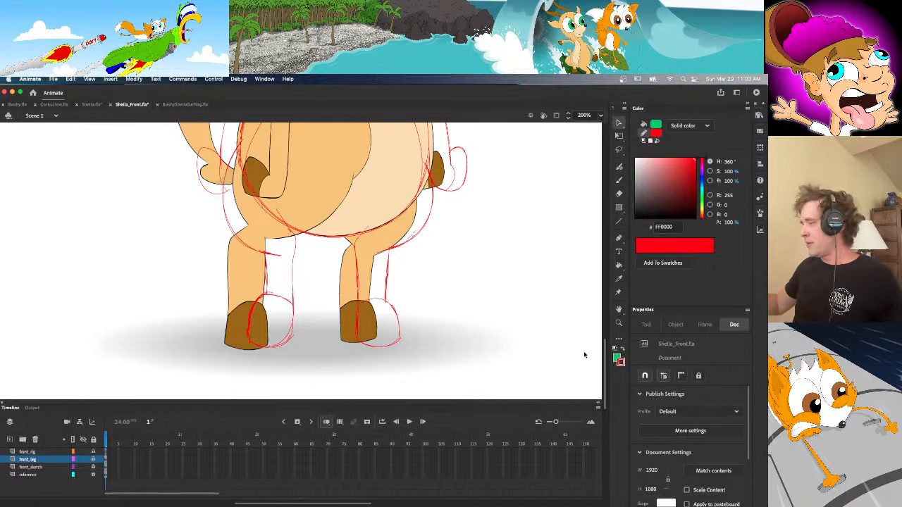
Unlock the front_rig layer and make its first frame active
{"action": "mouse_move", "coordinate": [606, 356]}
{"action": "left_mouse_down"}
{"action": "mouse_move", "coordinate": [596, 244]}
{"action": "mouse_move", "coordinate": [574, 352]}
{"action": "mouse_move", "coordinate": [605, 348]}
{"action": "left_mouse_up"}
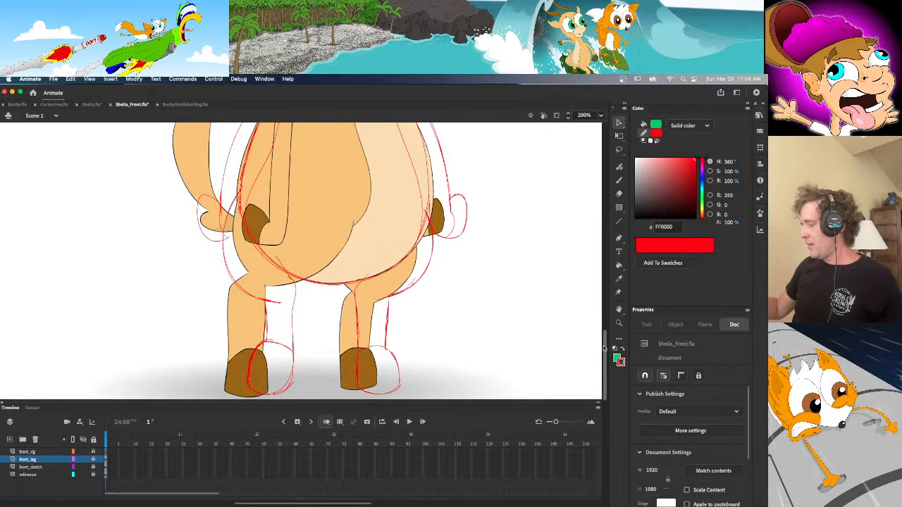
{"action": "left_click", "coordinate": [109, 453]}
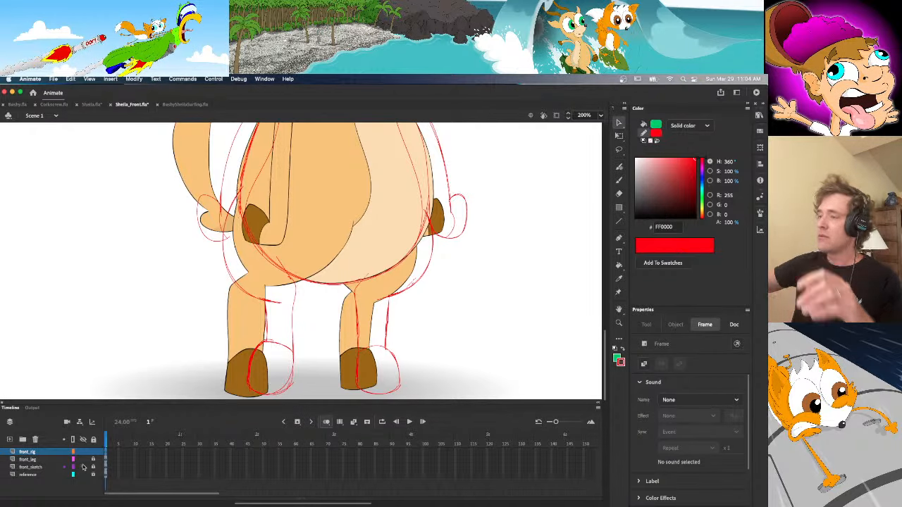
Compare the Sheila_Front.fla head sketch with the characters in Corkscrew.fla, Bushy.fla and BushySheilaSurfing.fla
{"action": "left_click", "coordinate": [53, 104]}
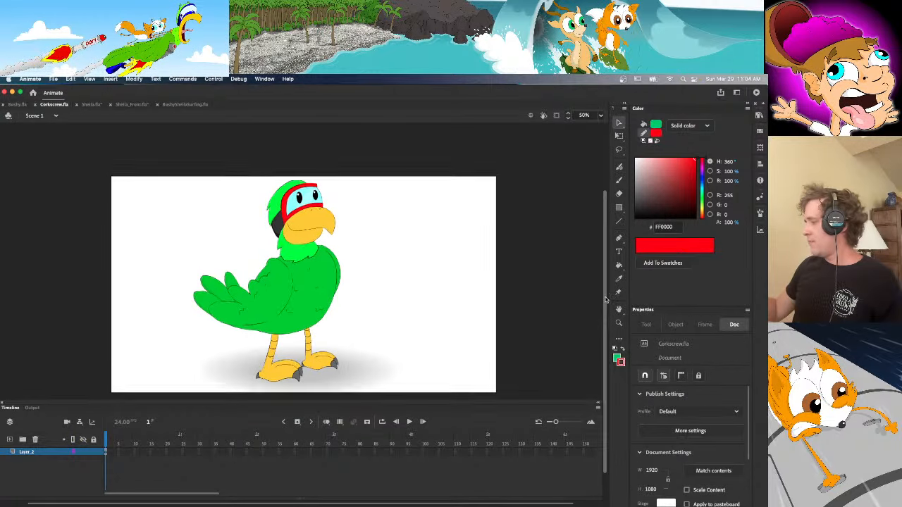
{"action": "left_click", "coordinate": [186, 104]}
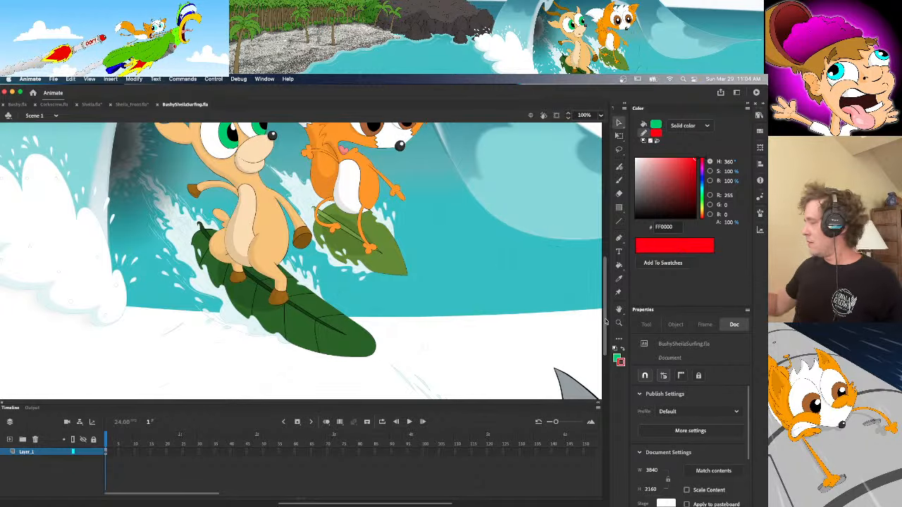
{"action": "left_click", "coordinate": [131, 104]}
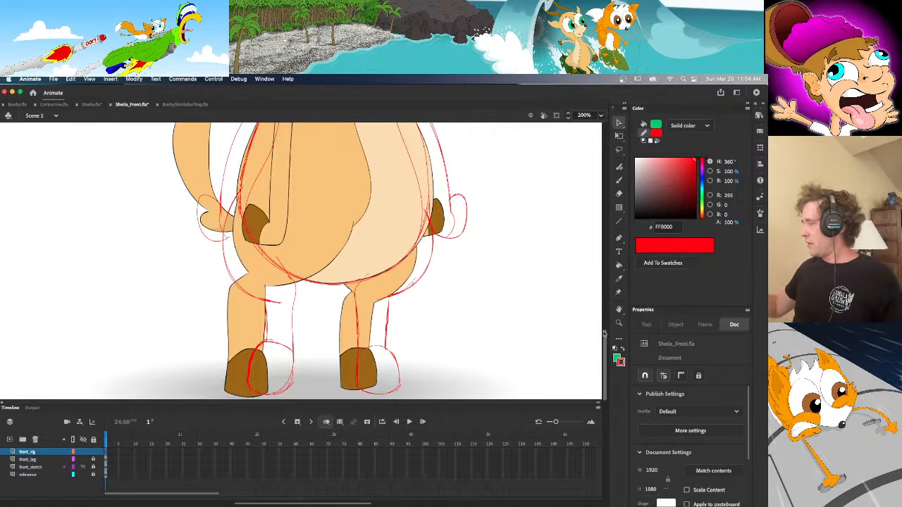
{"action": "left_click_drag", "start_coordinate": [604, 334], "coordinate": [603, 262]}
{"action": "left_click", "coordinate": [17, 105]}
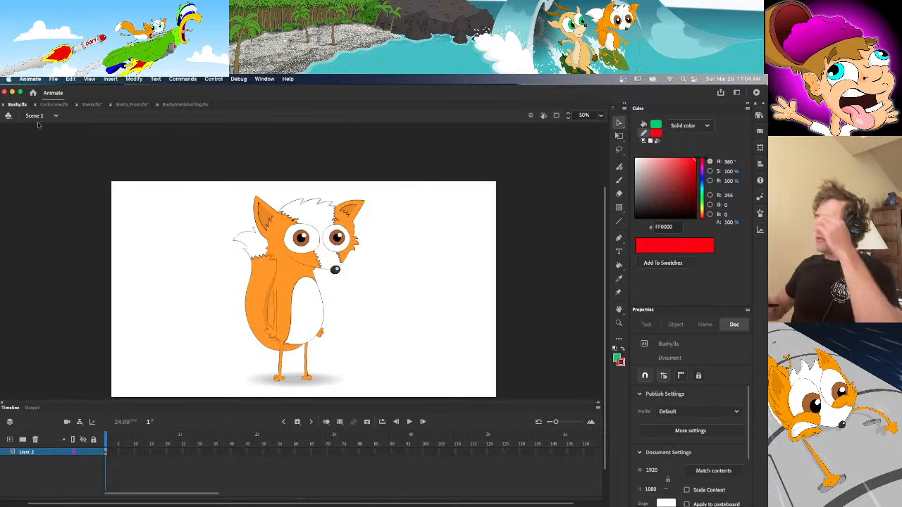
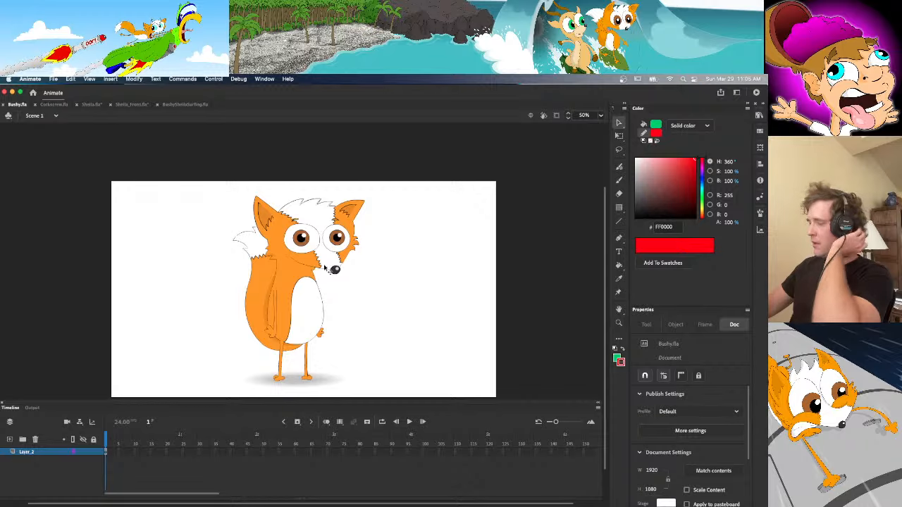
{"action": "left_click", "coordinate": [184, 105]}
{"action": "left_click", "coordinate": [125, 105]}
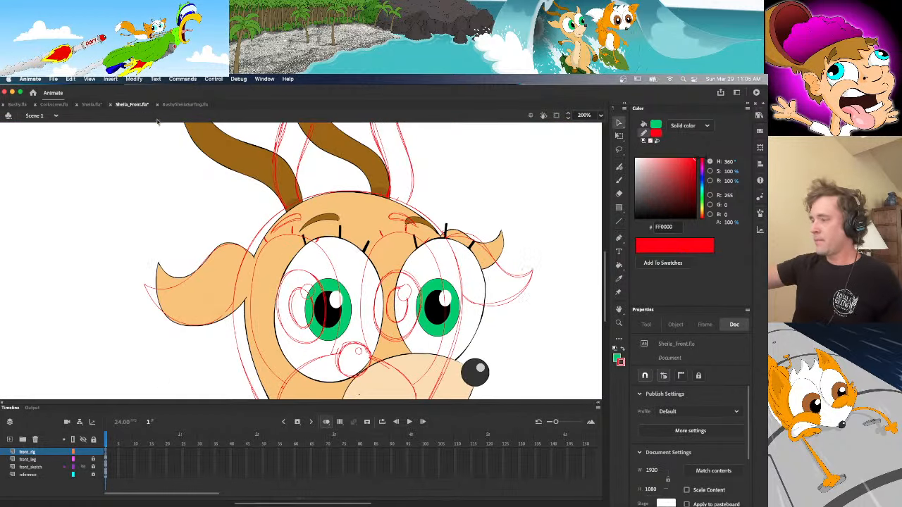
{"action": "scroll", "coordinate": [604, 320], "scroll_direction": "down", "scroll_amount": 2}
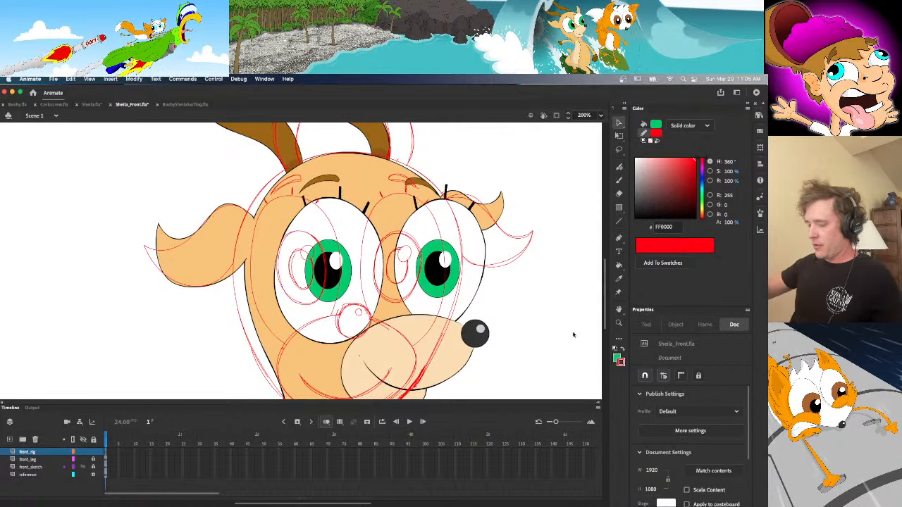
Hide the reference layer and choose the Classic Brush with front_rig as the active layer
{"action": "left_click", "coordinate": [83, 475]}
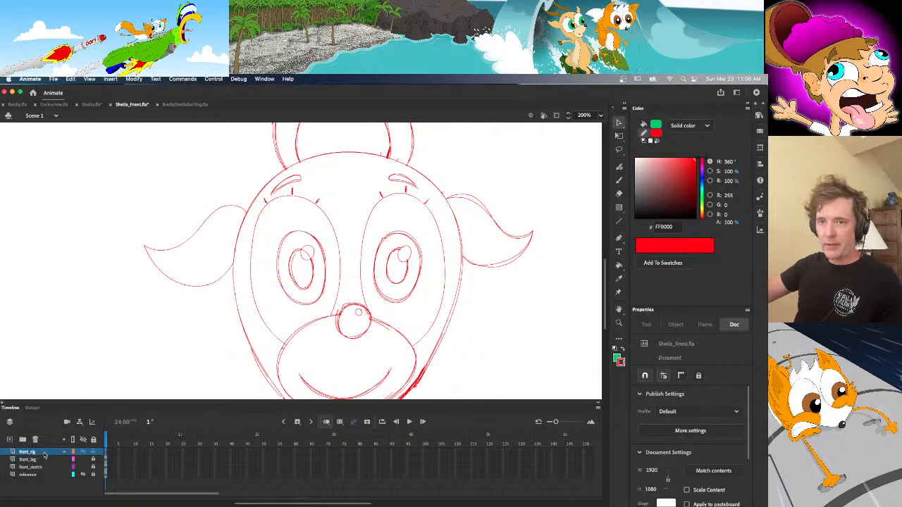
{"action": "left_click", "coordinate": [45, 455]}
{"action": "key", "text": "b"}
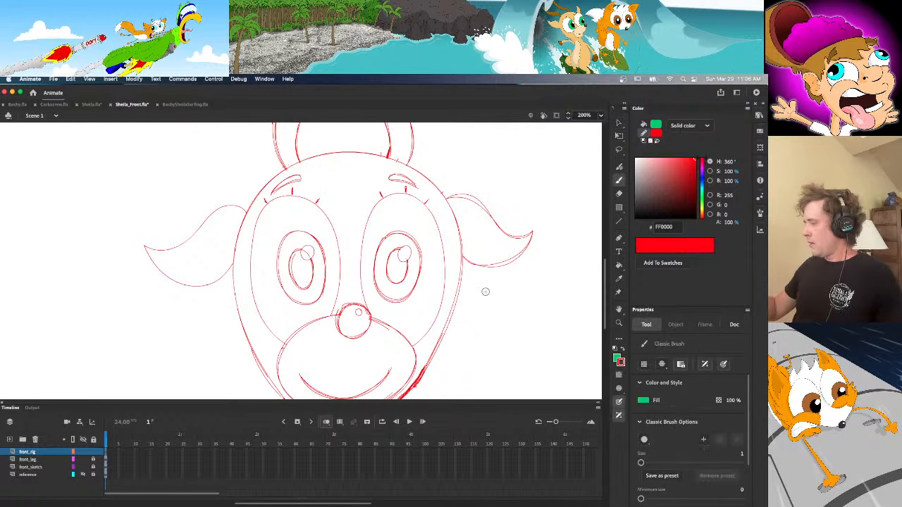
Set both the stroke and fill colors to black (000000) for inking
{"action": "left_click", "coordinate": [644, 141]}
{"action": "left_click", "coordinate": [643, 125]}
{"action": "left_click", "coordinate": [645, 206]}
{"action": "left_click_drag", "start_coordinate": [645, 205], "coordinate": [635, 218]}
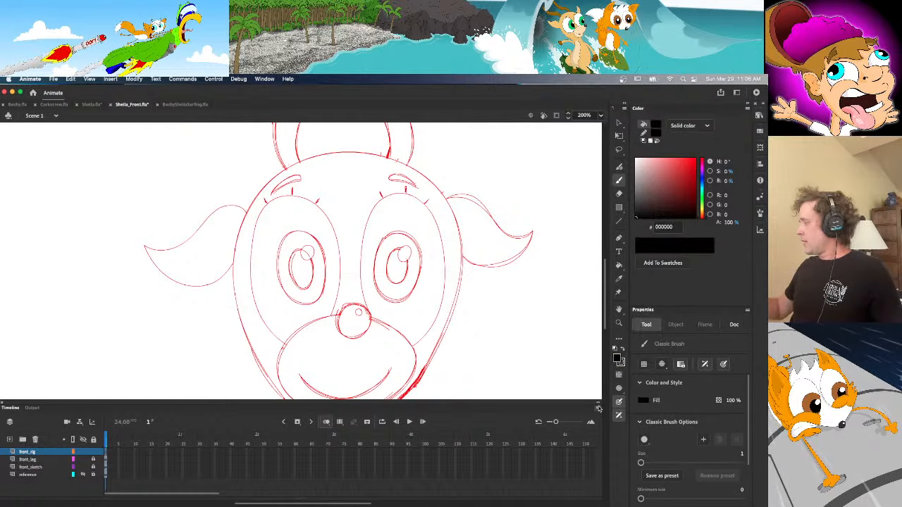
Collapse the timeline to enlarge the canvas and examine the red sketch of the horns, face and neck
{"action": "left_click", "coordinate": [598, 403]}
{"action": "left_click_drag", "start_coordinate": [604, 319], "coordinate": [607, 310]}
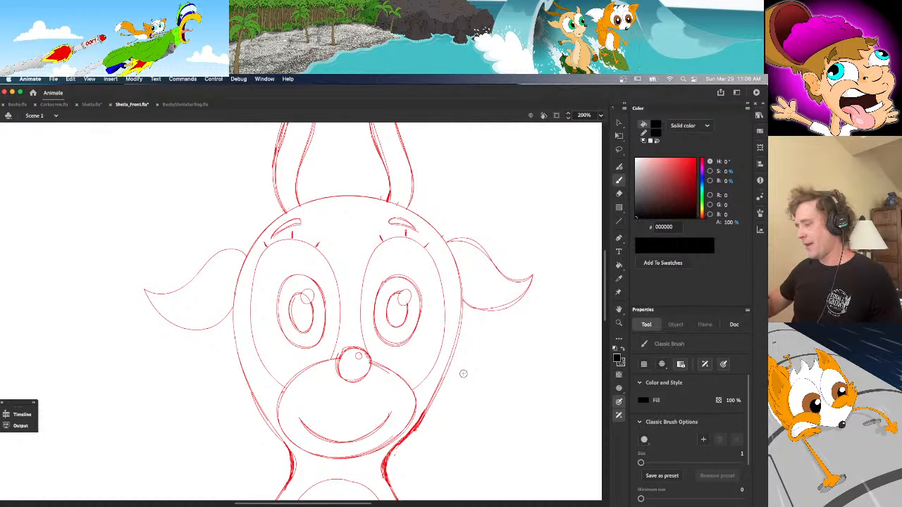
{"action": "left_click_drag", "start_coordinate": [607, 317], "coordinate": [608, 287]}
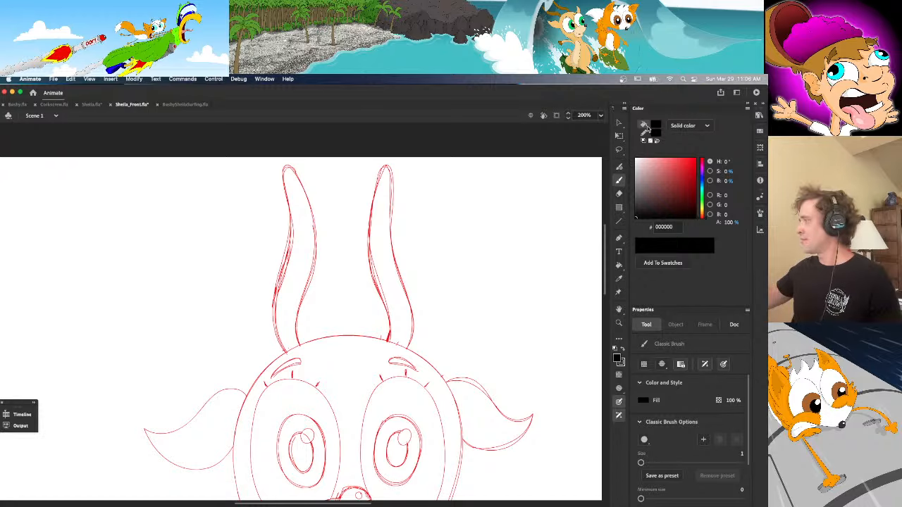
{"action": "left_click_drag", "start_coordinate": [605, 292], "coordinate": [605, 323]}
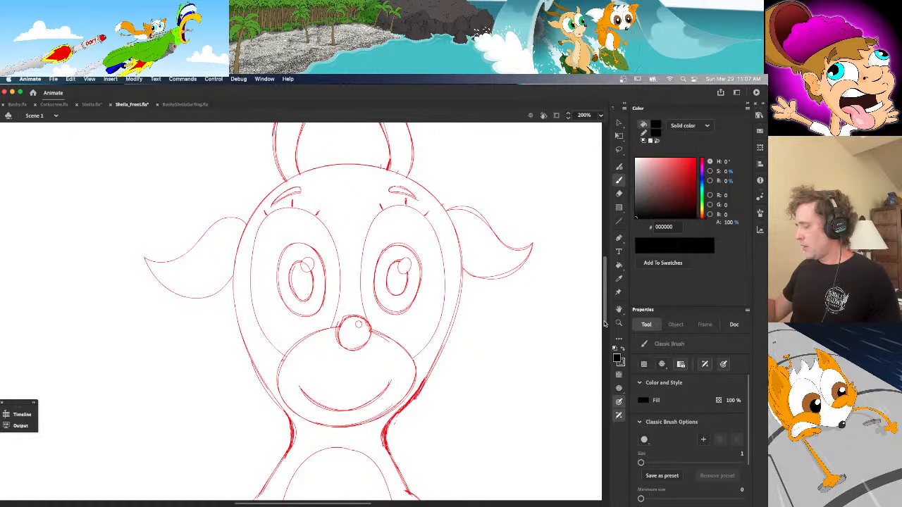
Switch to Sheila.fla, restore the timeline, and open the Sheila1 graphic symbol for editing with its head selected
{"action": "left_click", "coordinate": [92, 105]}
{"action": "left_click", "coordinate": [308, 259]}
{"action": "scroll", "coordinate": [282, 296], "scroll_direction": "up", "scroll_amount": 5}
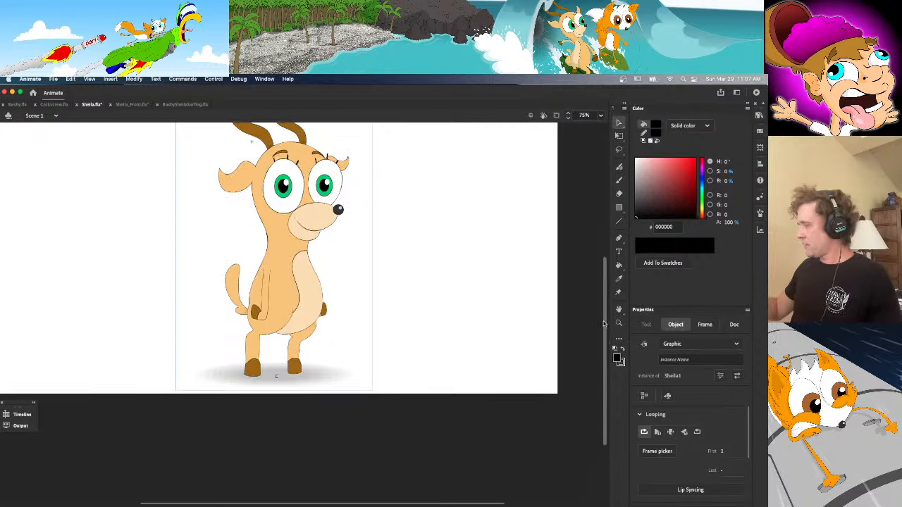
{"action": "left_click", "coordinate": [32, 414]}
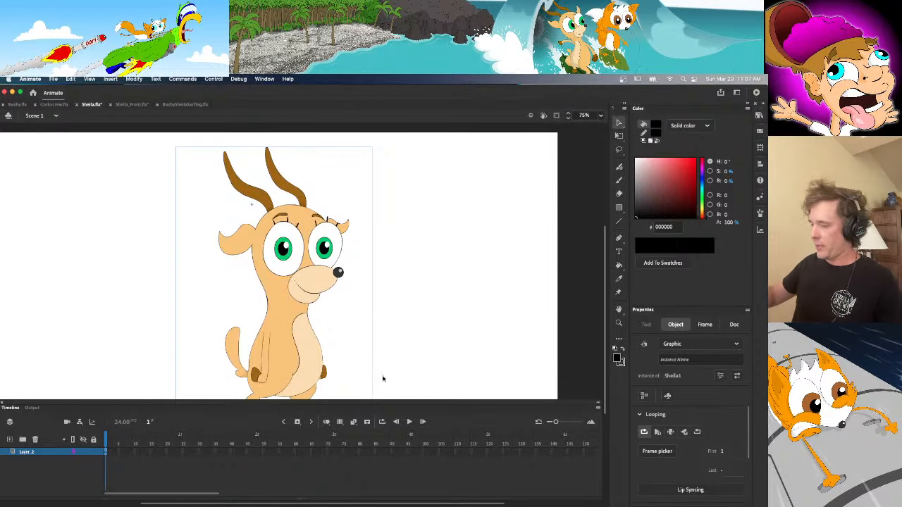
{"action": "double_click", "coordinate": [315, 287]}
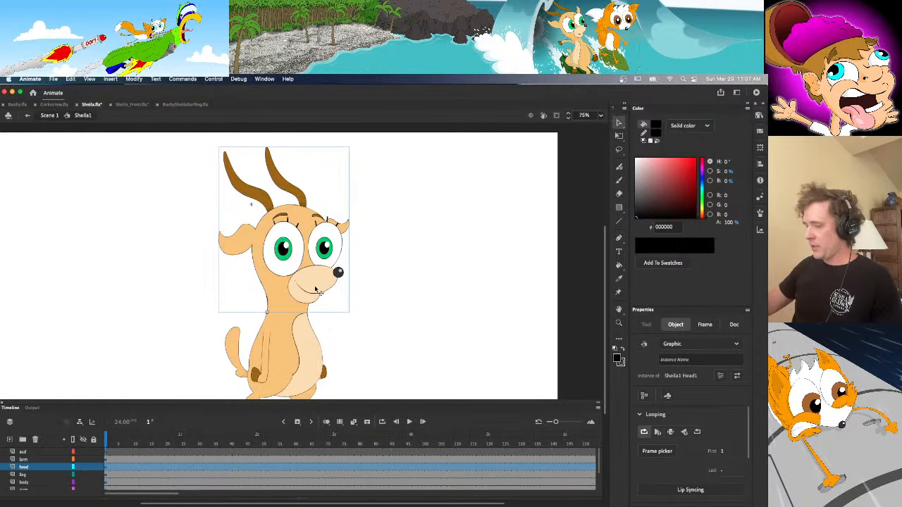
Open the Sheila1 Head1 symbol for editing and highlight the face layer's artwork to examine what it contains
{"action": "left_click", "coordinate": [107, 470]}
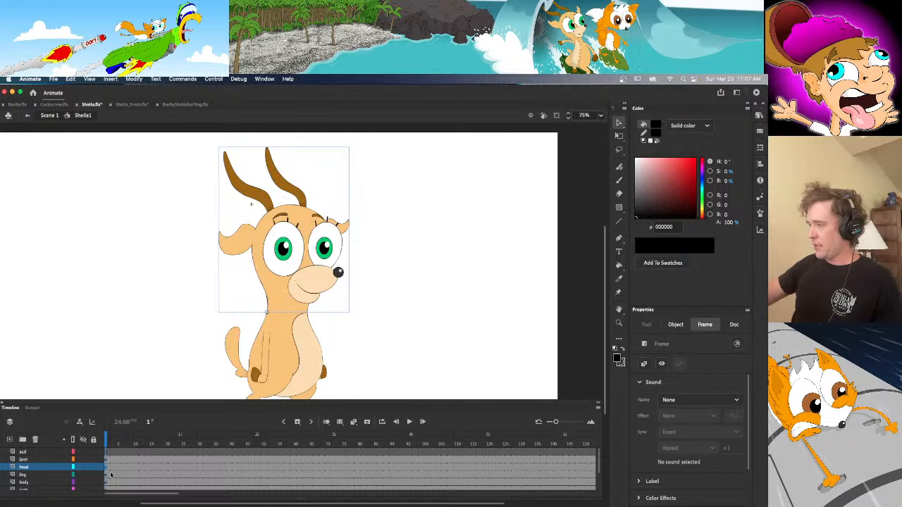
{"action": "mouse_move", "coordinate": [606, 298]}
{"action": "left_mouse_down"}
{"action": "mouse_move", "coordinate": [602, 322]}
{"action": "mouse_move", "coordinate": [603, 301]}
{"action": "left_mouse_up"}
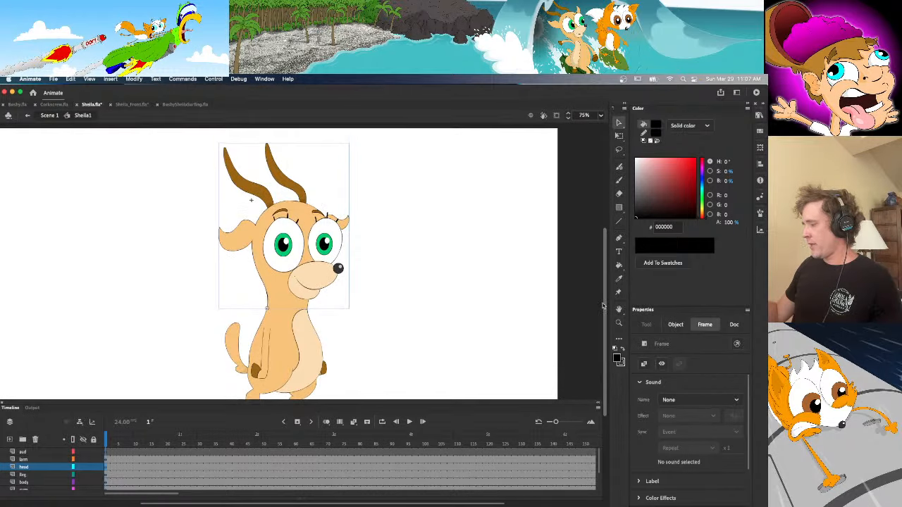
{"action": "double_click", "coordinate": [331, 282]}
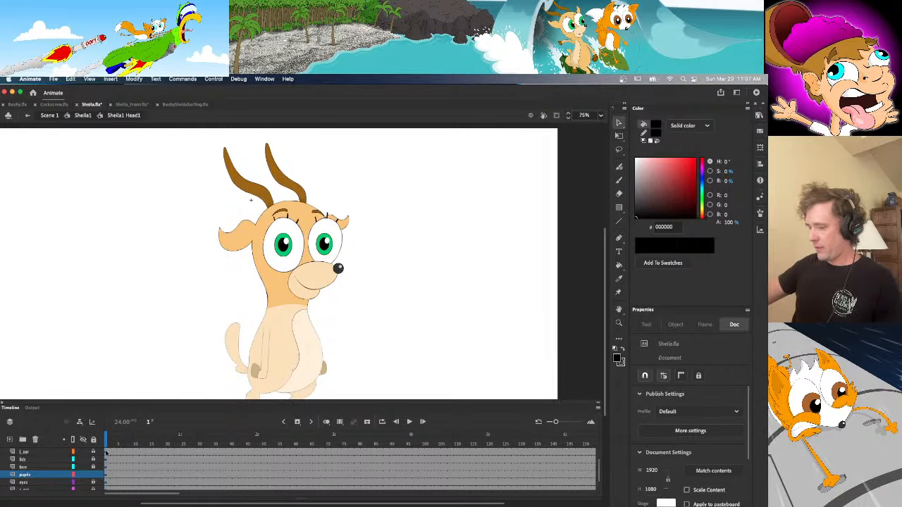
{"action": "mouse_move", "coordinate": [600, 471]}
{"action": "left_mouse_down"}
{"action": "mouse_move", "coordinate": [599, 460]}
{"action": "mouse_move", "coordinate": [601, 484]}
{"action": "mouse_move", "coordinate": [600, 476]}
{"action": "left_mouse_up"}
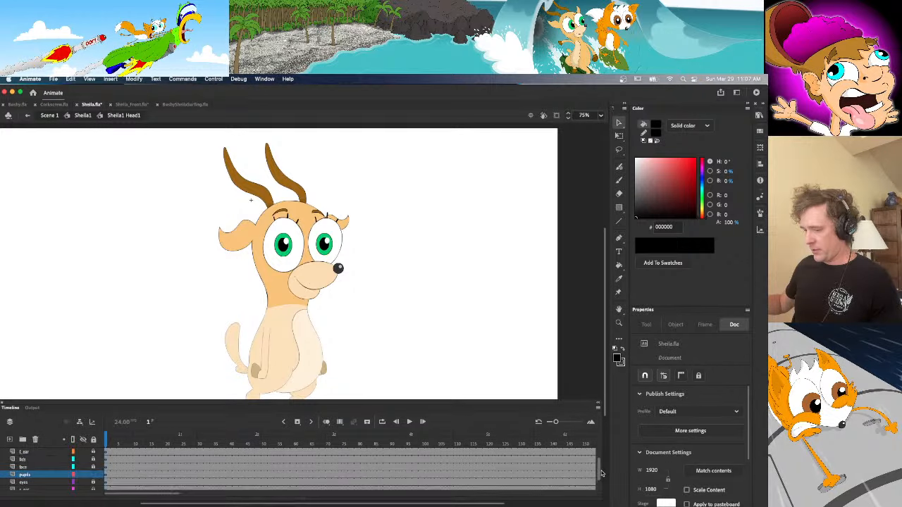
{"action": "left_click", "coordinate": [107, 467]}
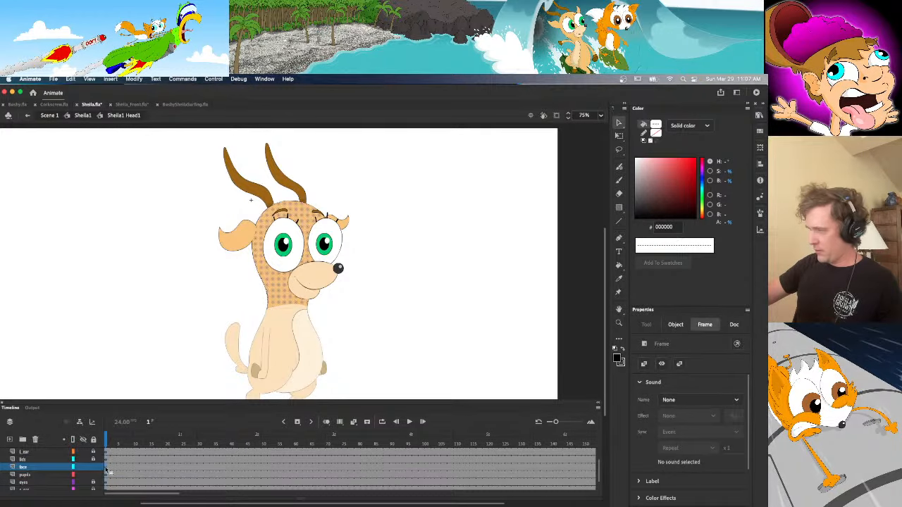
{"action": "left_click", "coordinate": [163, 364]}
{"action": "left_click", "coordinate": [107, 469]}
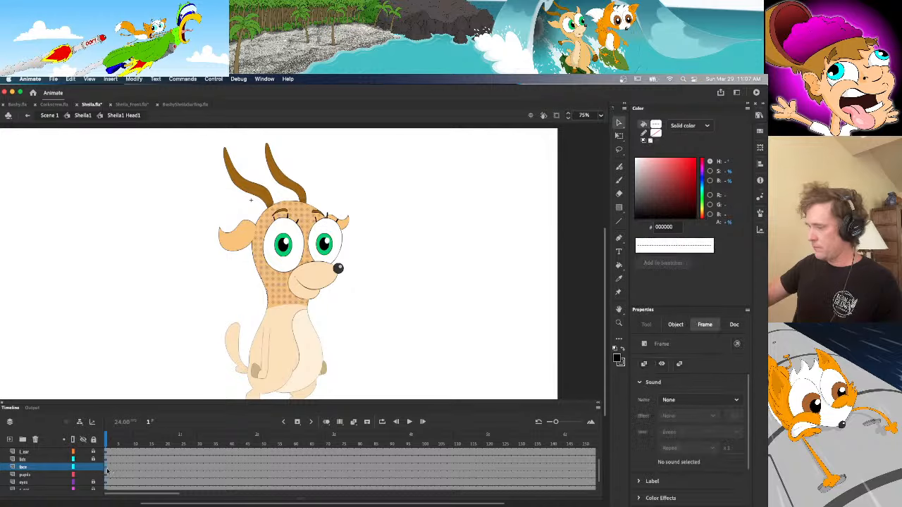
{"action": "left_click", "coordinate": [149, 367]}
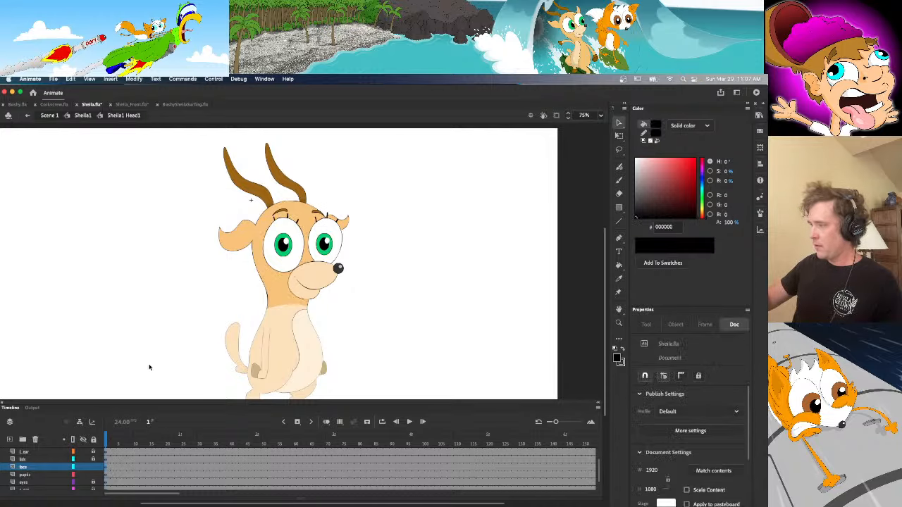
Return to Sheila_Front.fla, ready the Classic Brush with a black fill (000000), and set the canvas zoom to 140%
{"action": "left_click", "coordinate": [141, 105]}
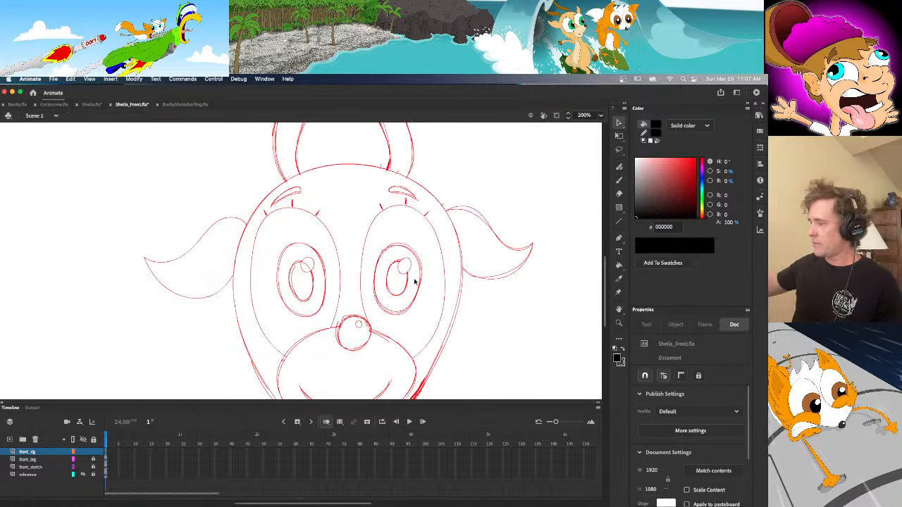
{"action": "key", "text": "b"}
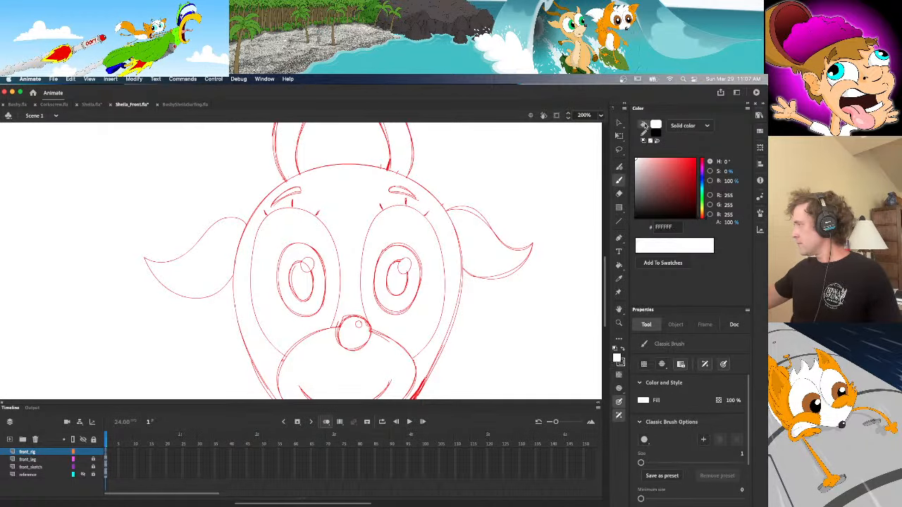
{"action": "left_click", "coordinate": [594, 115]}
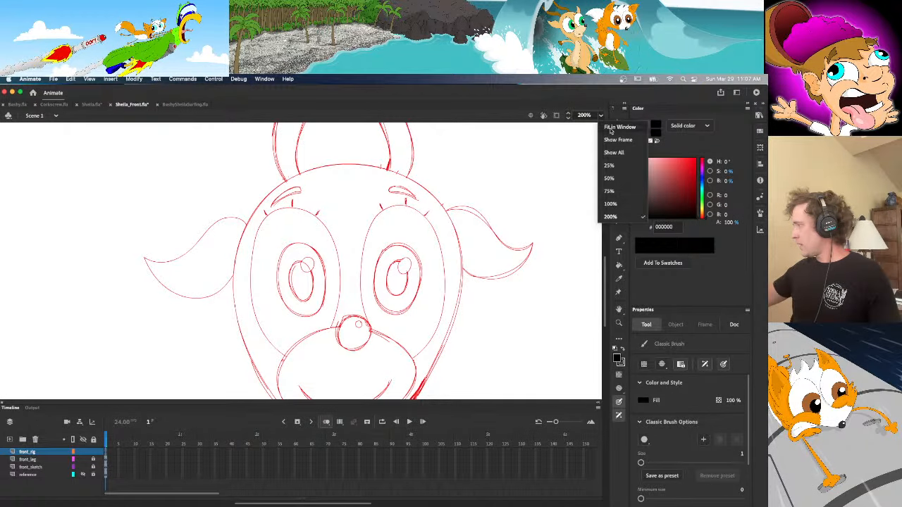
{"action": "left_click", "coordinate": [610, 204]}
{"action": "scroll", "coordinate": [392, 358], "scroll_direction": "down", "scroll_amount": 1}
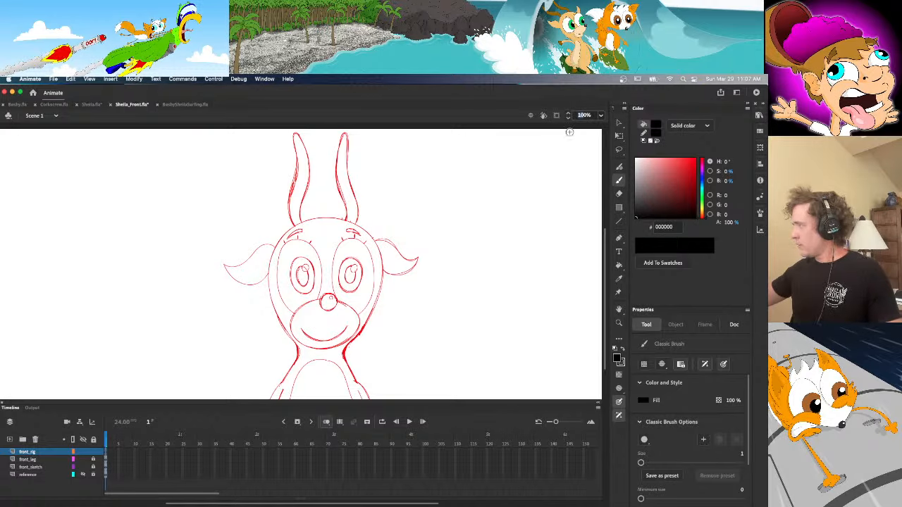
{"action": "type", "text": "140"}
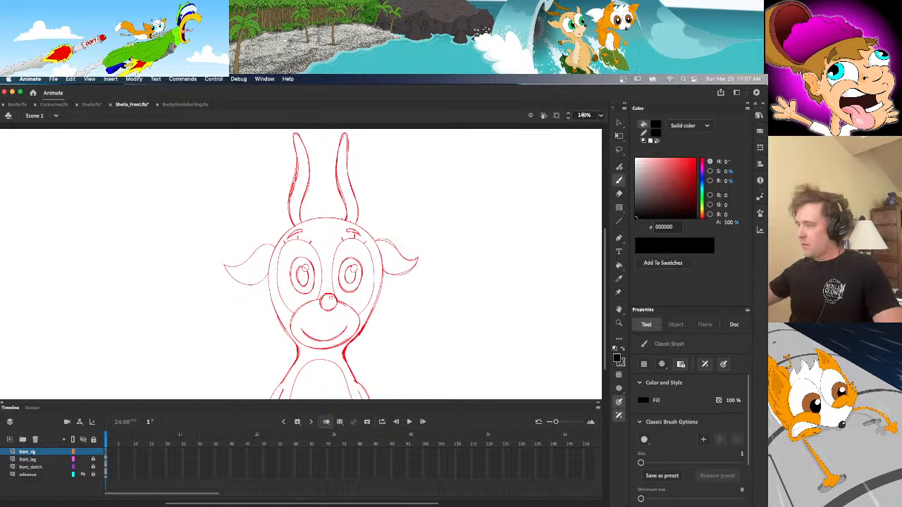
{"action": "key", "text": "Return"}
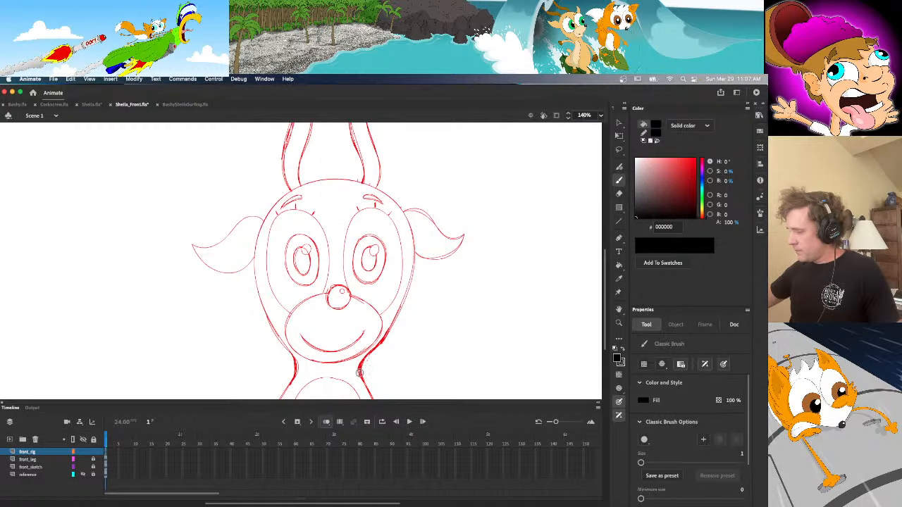
Switch to Sheila.fla and check the head symbol's layer order down to the horns, selecting the horns
{"action": "left_click", "coordinate": [91, 104]}
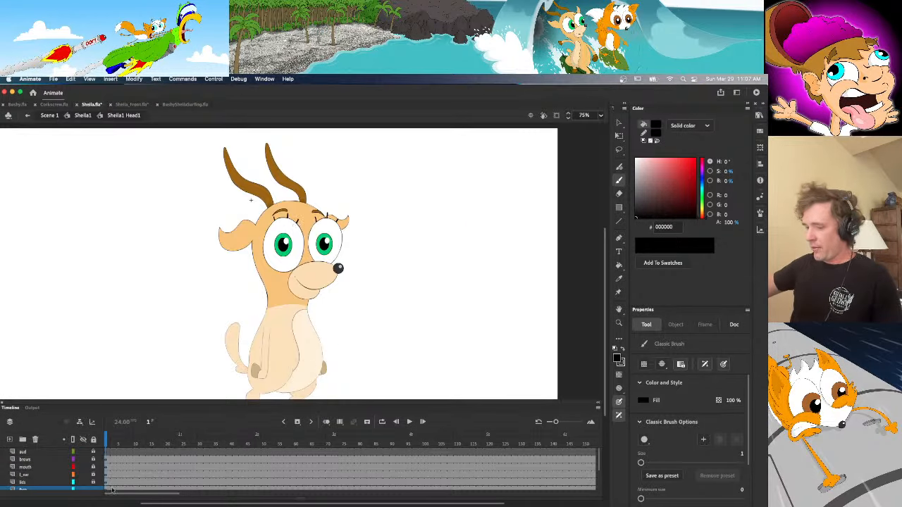
{"action": "left_click_drag", "start_coordinate": [598, 463], "coordinate": [597, 481]}
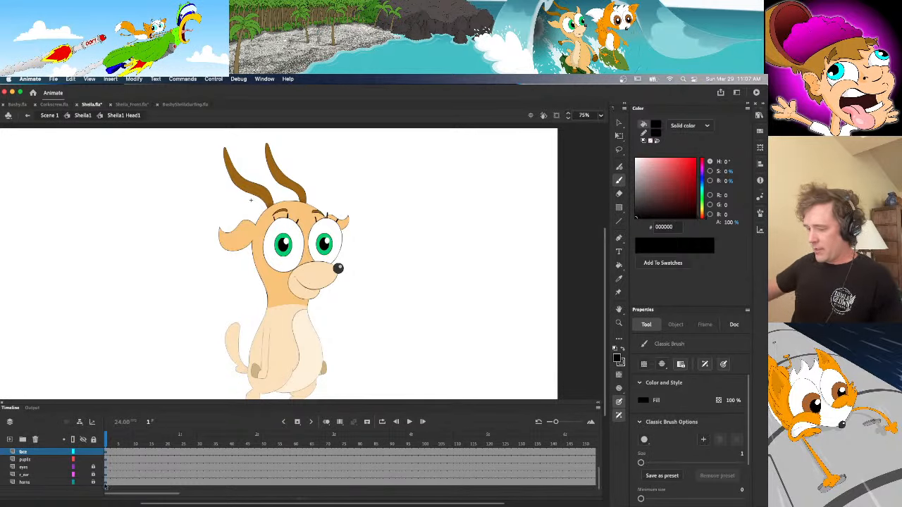
{"action": "key", "text": "v"}
{"action": "left_click", "coordinate": [266, 192]}
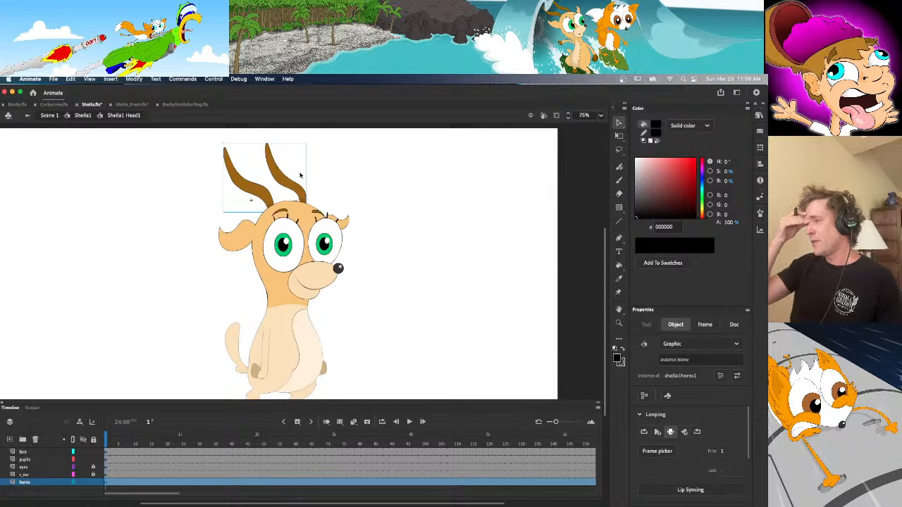
Return to Sheila_Front.fla with the Classic Brush active and collapse the timeline to enlarge the canvas
{"action": "left_click", "coordinate": [130, 105]}
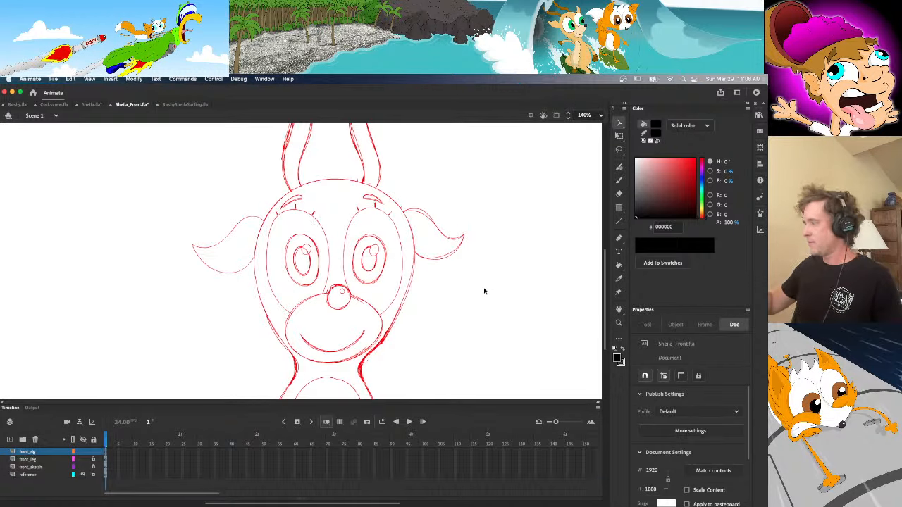
{"action": "scroll", "coordinate": [467, 352], "scroll_direction": "up", "scroll_amount": 2}
{"action": "key", "text": "b"}
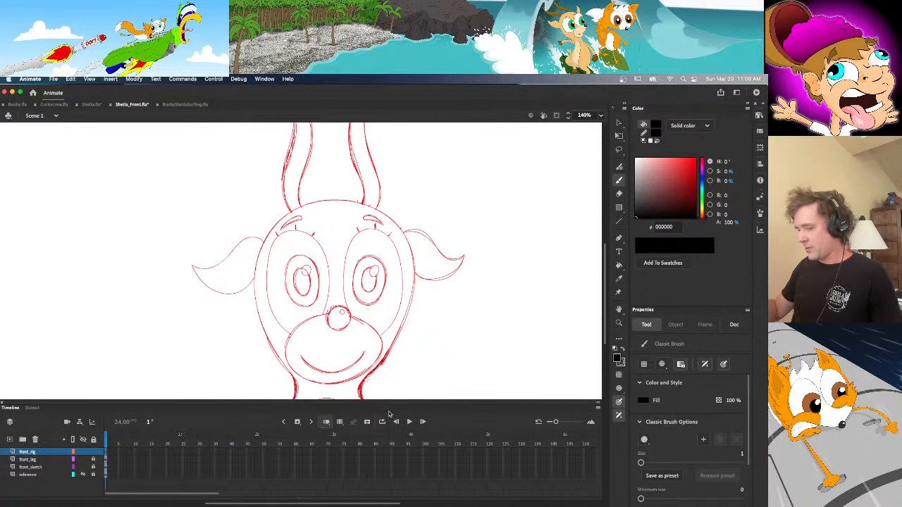
{"action": "left_click", "coordinate": [597, 406]}
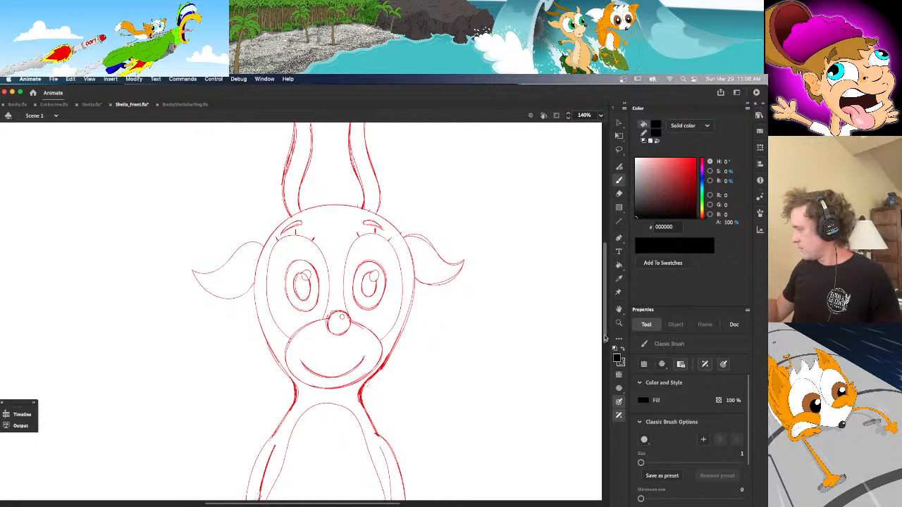
{"action": "scroll", "coordinate": [603, 339], "scroll_direction": "up", "scroll_amount": 3}
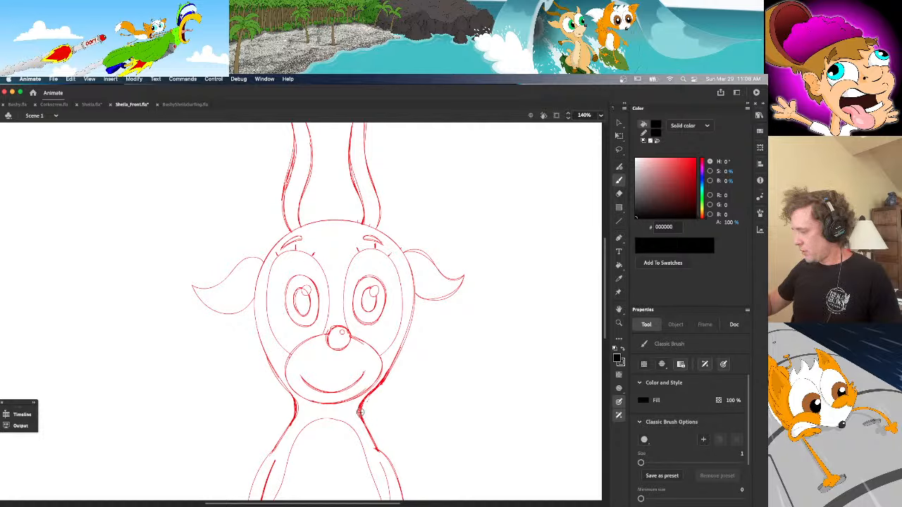
Ink the right half of the head outline on front_rig, from the crown to the jaw, with the canvas at 150%
{"action": "left_click", "coordinate": [600, 115]}
{"action": "left_click", "coordinate": [620, 216]}
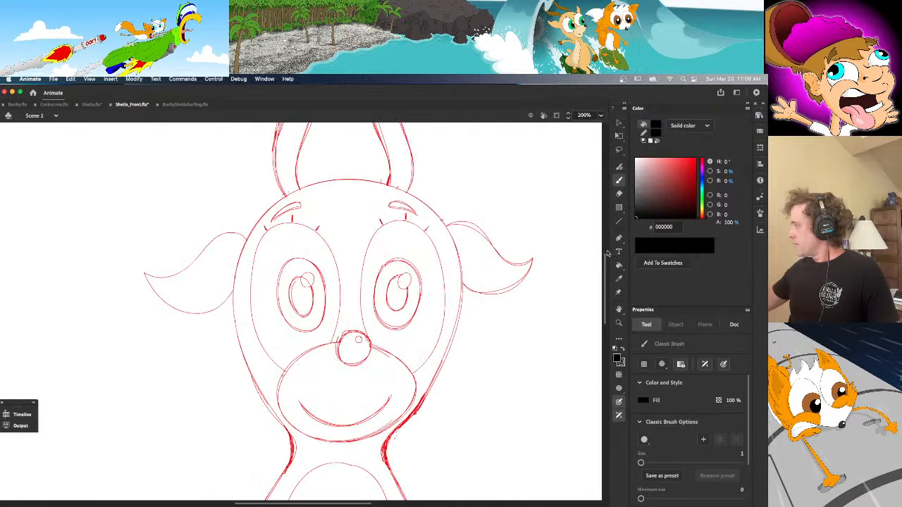
{"action": "left_click_drag", "start_coordinate": [607, 254], "coordinate": [607, 270]}
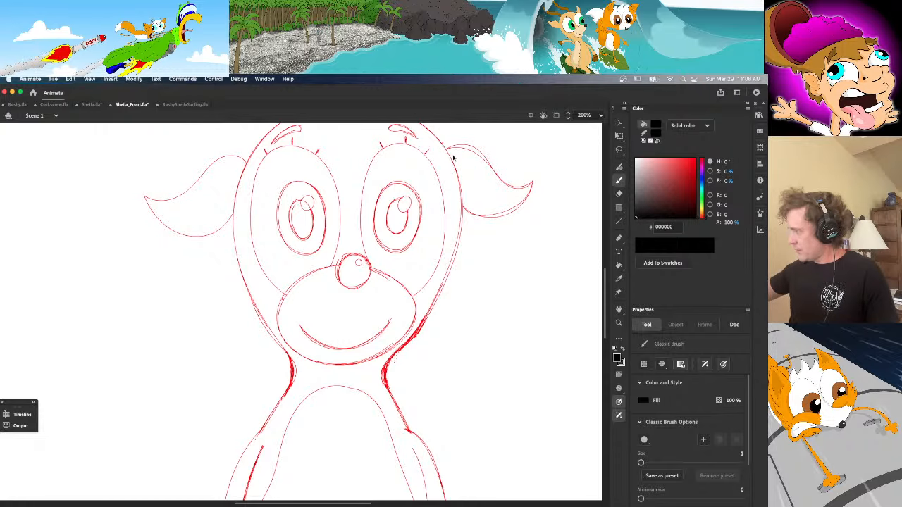
{"action": "left_click", "coordinate": [584, 114]}
{"action": "type", "text": "150"}
{"action": "key", "text": "Return"}
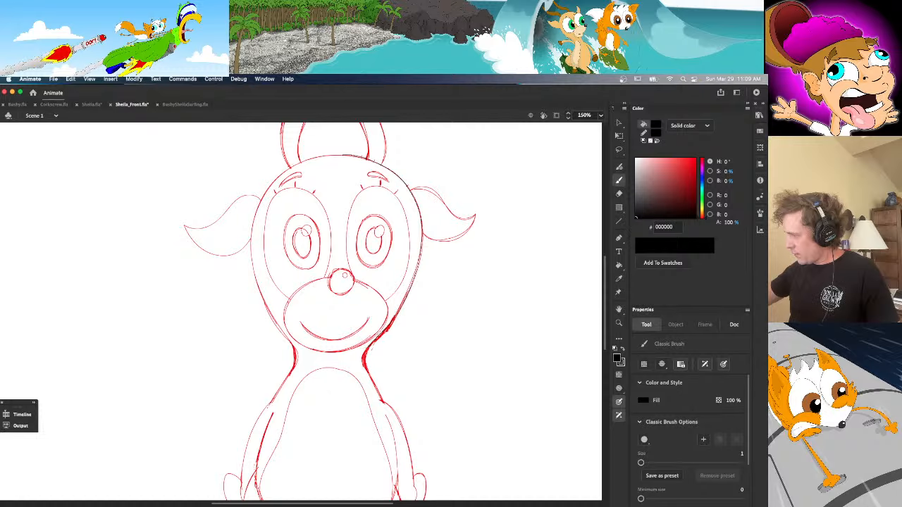
Restore the timeline, hide the red sketch layers, and thicken the right head contour by bending its edges at the crown, side and jaw
{"action": "left_click", "coordinate": [22, 414]}
{"action": "left_click", "coordinate": [83, 462]}
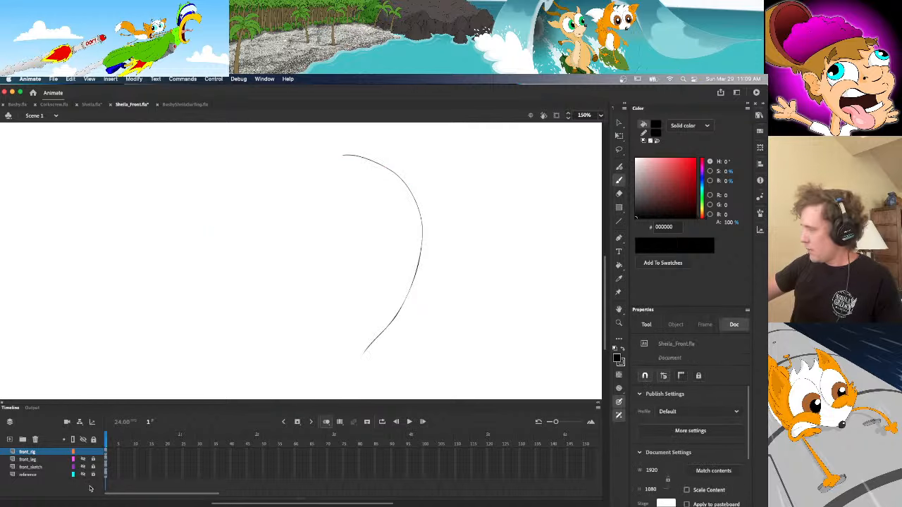
{"action": "key", "text": "v"}
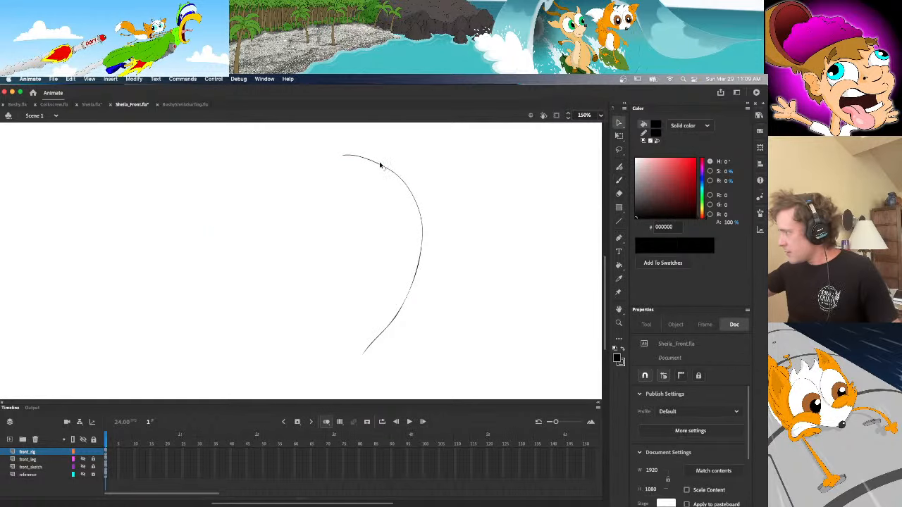
{"action": "left_click_drag", "start_coordinate": [380, 166], "coordinate": [378, 163]}
{"action": "left_click_drag", "start_coordinate": [418, 205], "coordinate": [418, 205]}
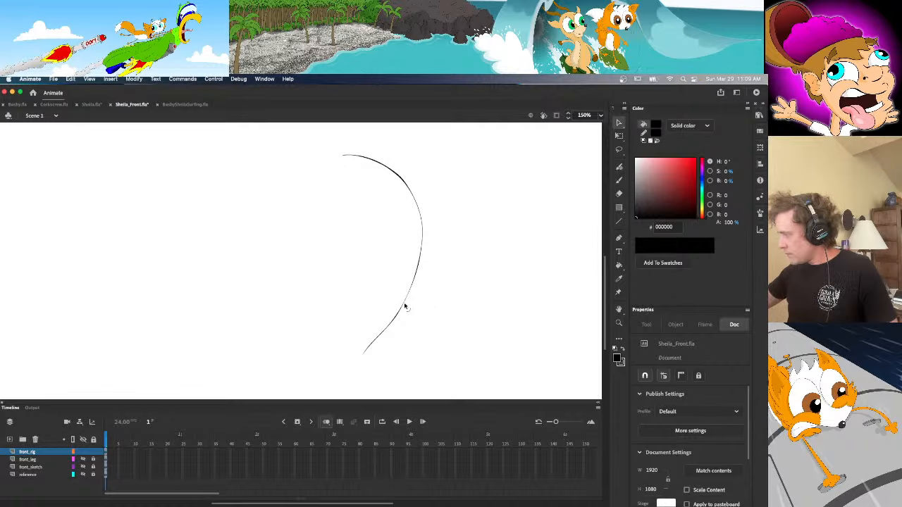
{"action": "left_click_drag", "start_coordinate": [403, 303], "coordinate": [408, 300]}
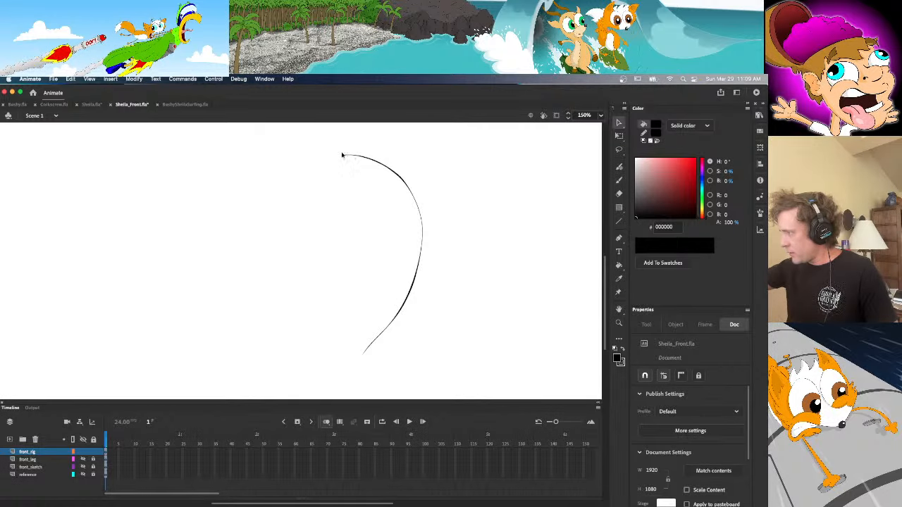
Show the red sketch layers again and reshape the upper-right edge of the inked head outline to follow the sketch
{"action": "left_click", "coordinate": [83, 462]}
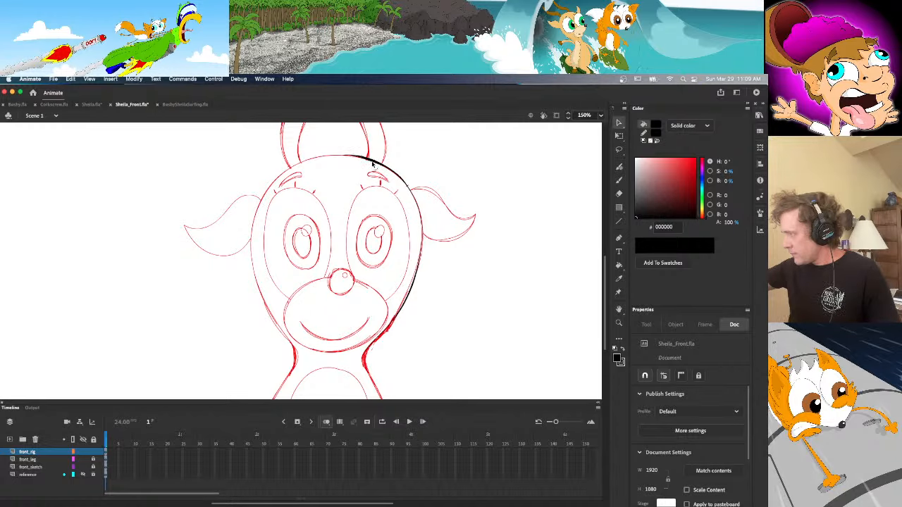
{"action": "left_click_drag", "start_coordinate": [373, 161], "coordinate": [353, 157]}
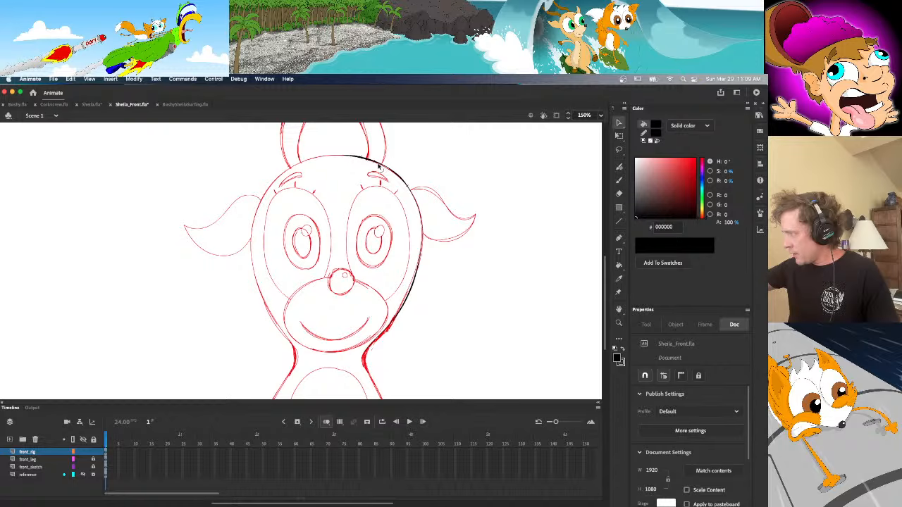
{"action": "left_click_drag", "start_coordinate": [381, 165], "coordinate": [418, 200]}
{"action": "left_click", "coordinate": [401, 180]}
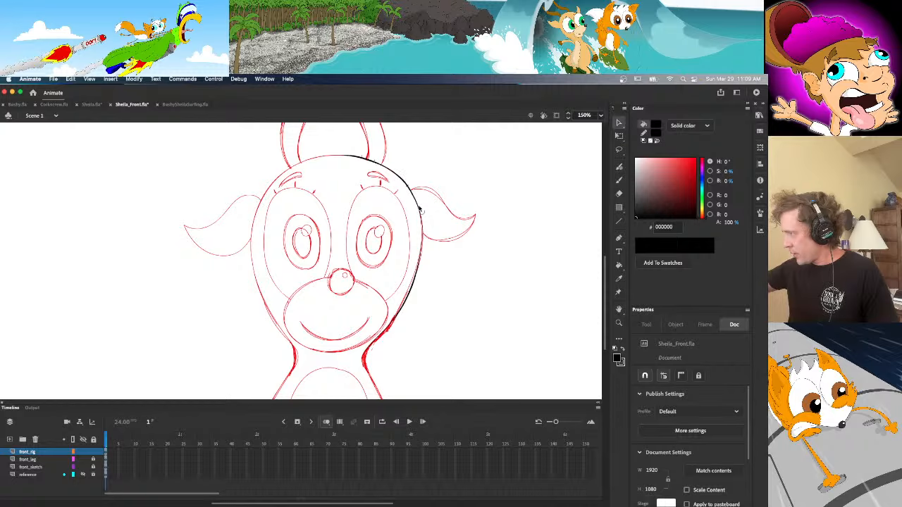
Ink the left half of the head outline with the Classic Brush, undoing the first stroke and redrawing it between the crown and the jaw
{"action": "key", "text": "b"}
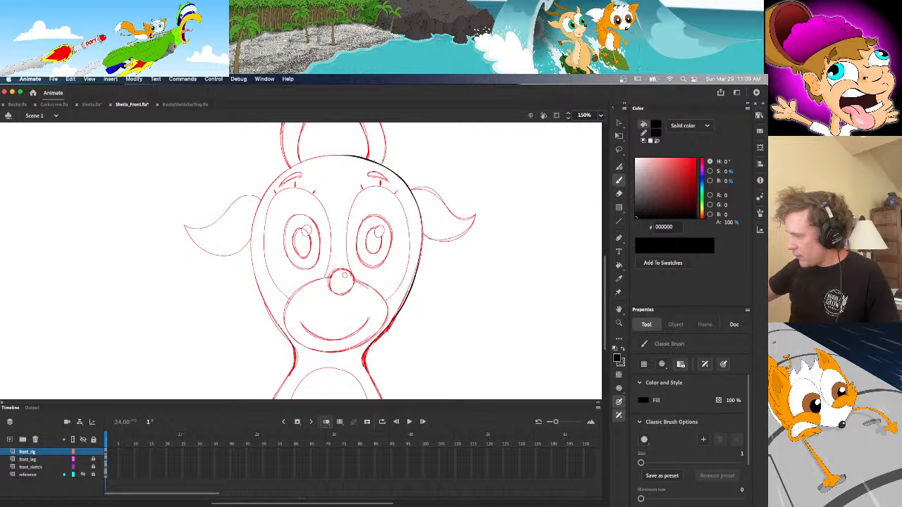
{"action": "left_click_drag", "start_coordinate": [257, 281], "coordinate": [250, 227]}
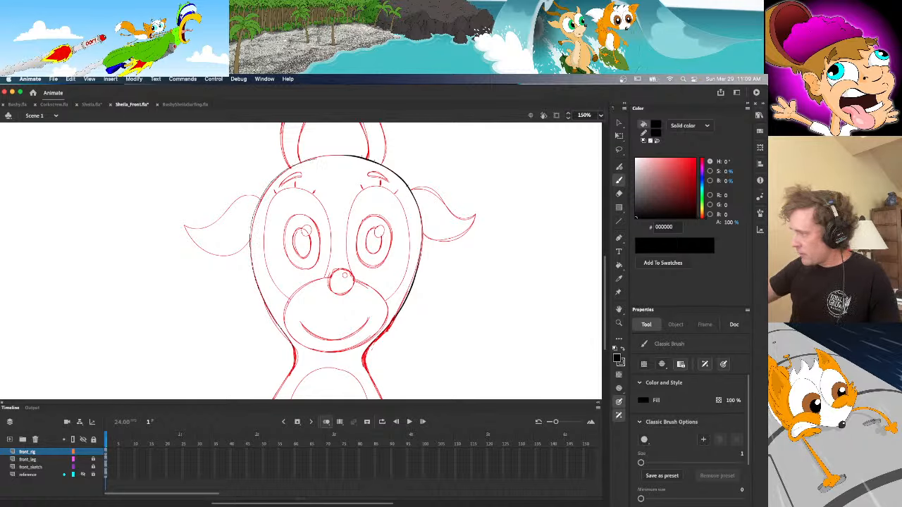
{"action": "key", "text": "super+z"}
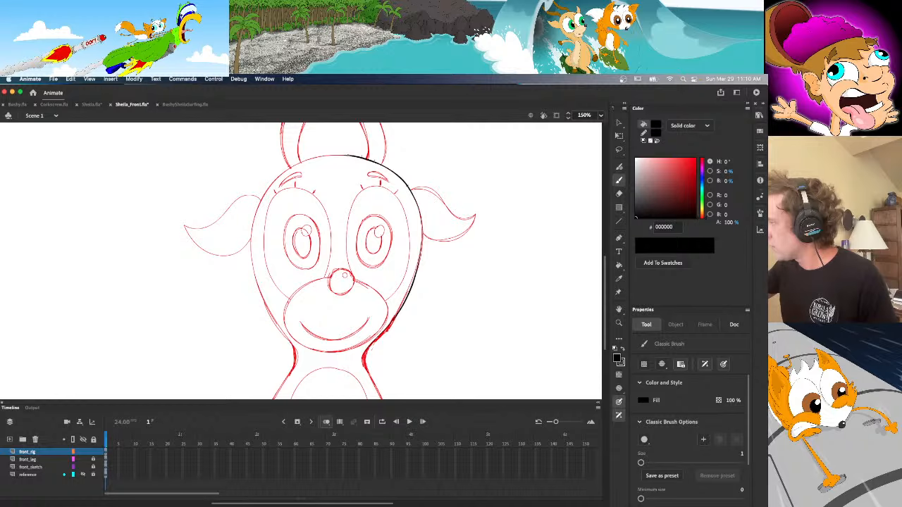
{"action": "left_click_drag", "start_coordinate": [324, 155], "coordinate": [304, 159]}
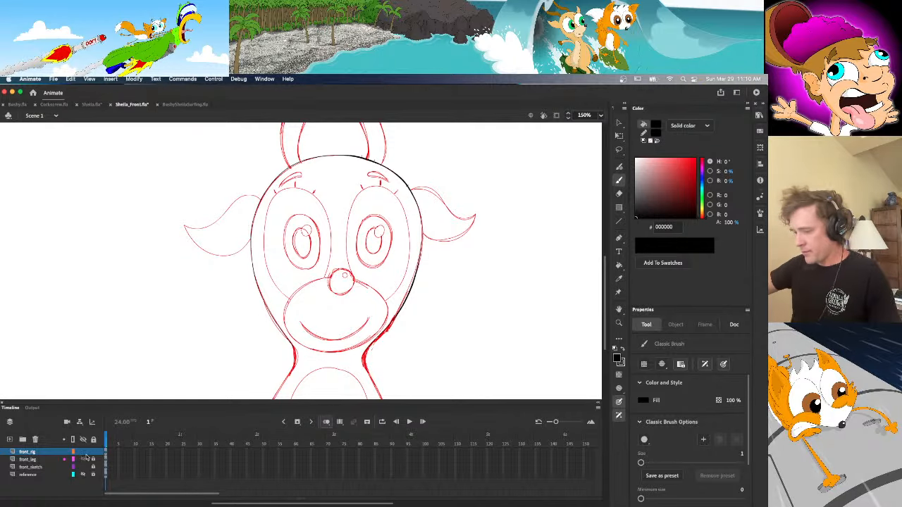
Hide the red sketch layers and thicken the left head contour by bending its edges from jaw to crown, undoing and redoing the upper-left bend
{"action": "left_click_drag", "start_coordinate": [82, 460], "coordinate": [82, 468]}
{"action": "key", "text": "v"}
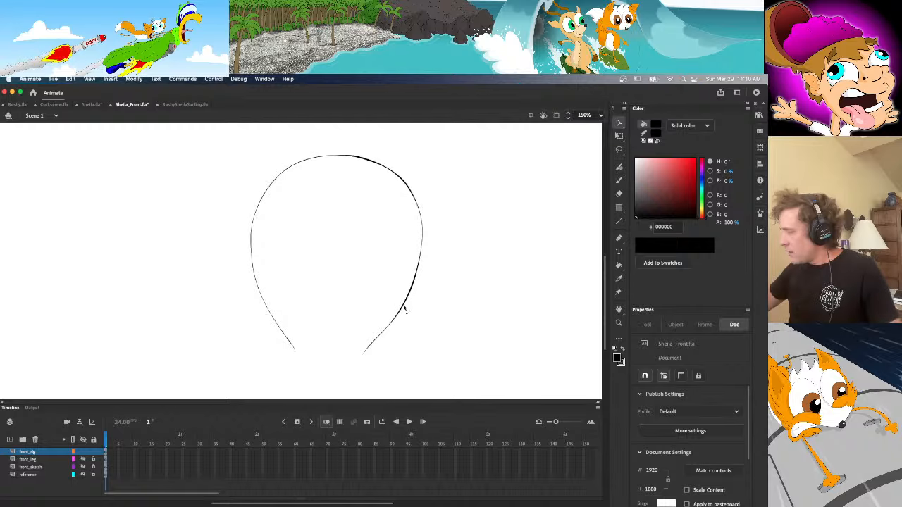
{"action": "left_click", "coordinate": [265, 303]}
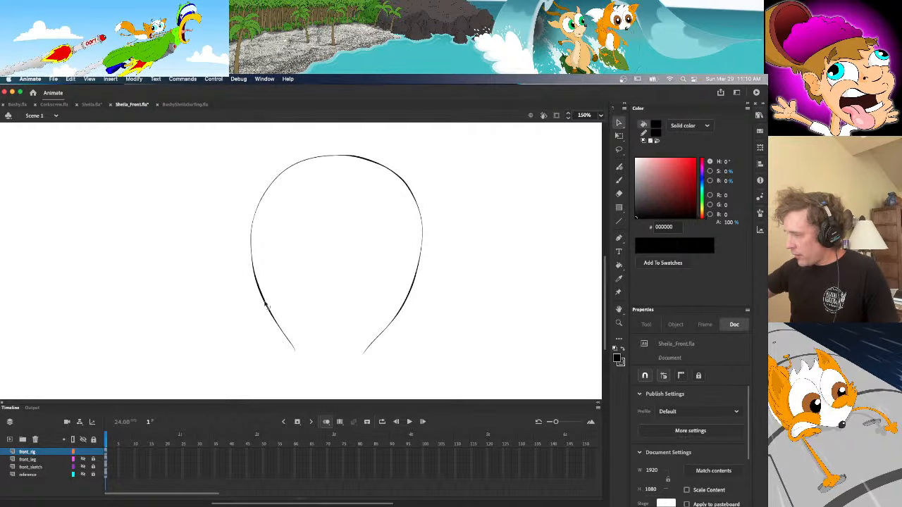
{"action": "left_click_drag", "start_coordinate": [253, 262], "coordinate": [255, 261]}
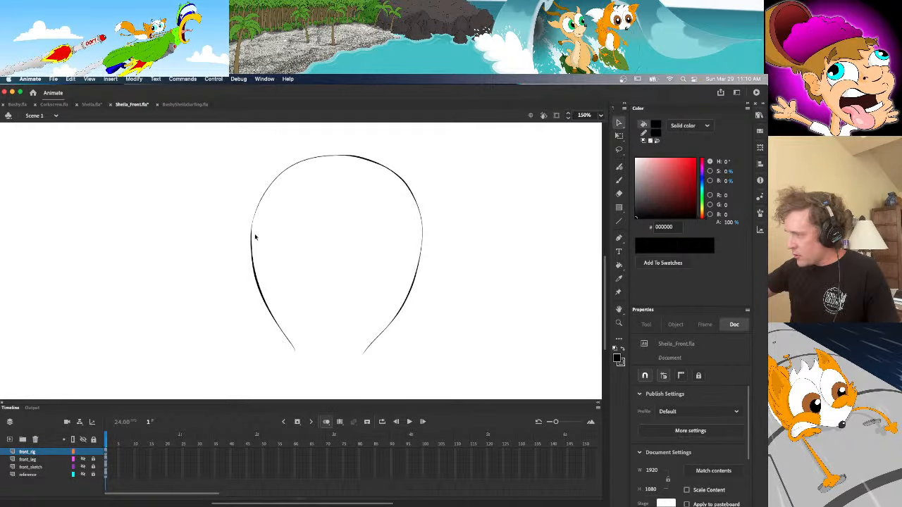
{"action": "left_click_drag", "start_coordinate": [253, 224], "coordinate": [254, 225]}
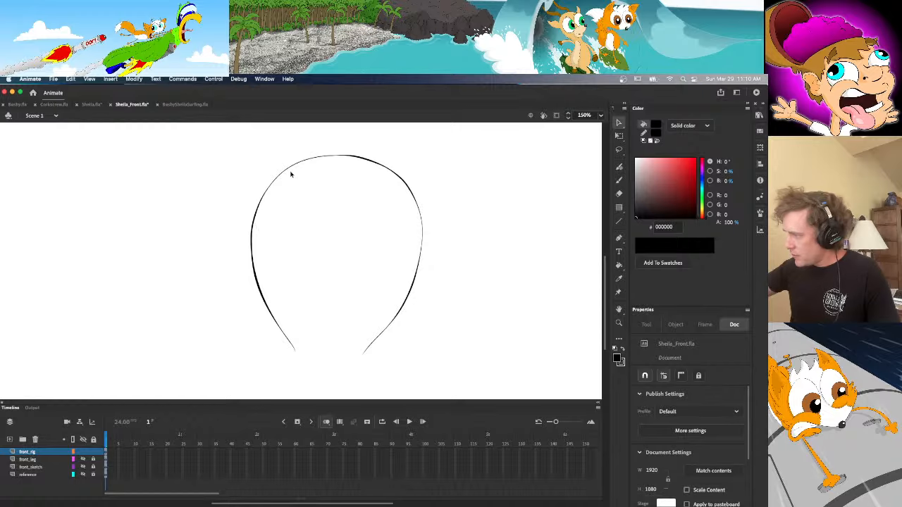
{"action": "left_click_drag", "start_coordinate": [278, 182], "coordinate": [277, 184]}
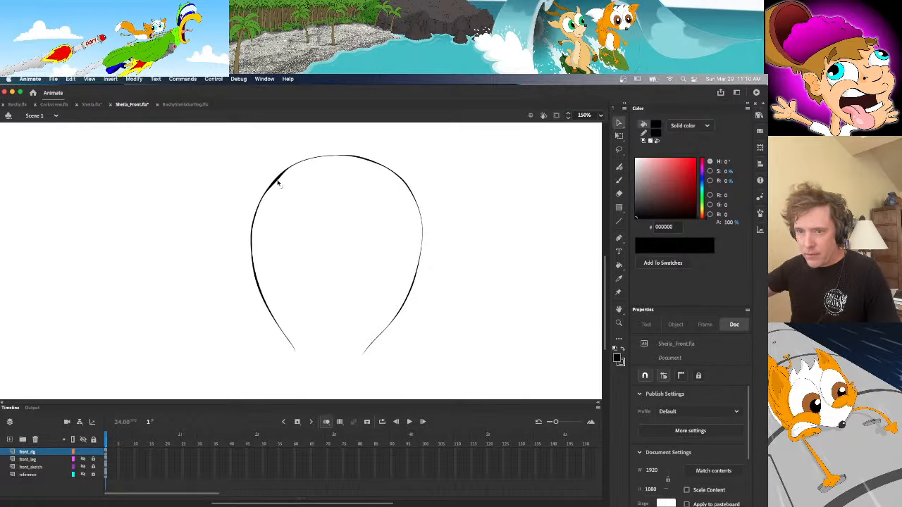
{"action": "key", "text": "super+z"}
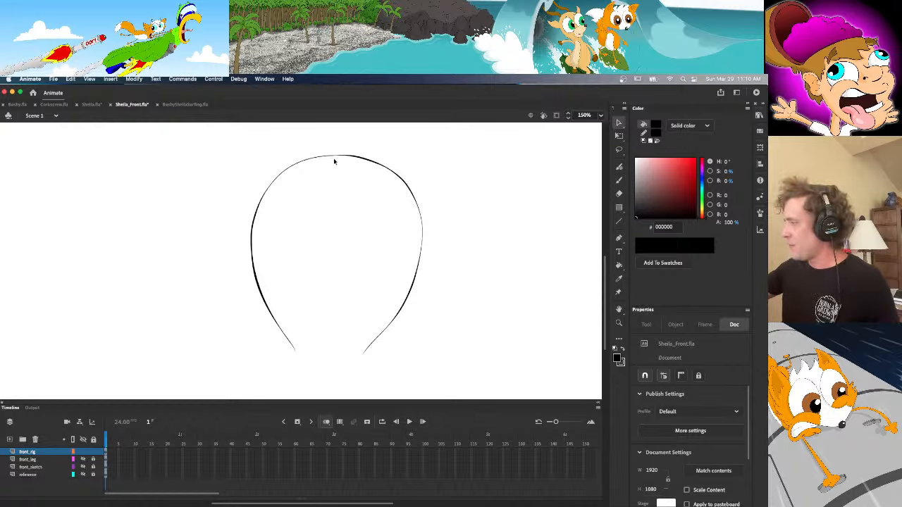
{"action": "left_click_drag", "start_coordinate": [279, 175], "coordinate": [279, 173]}
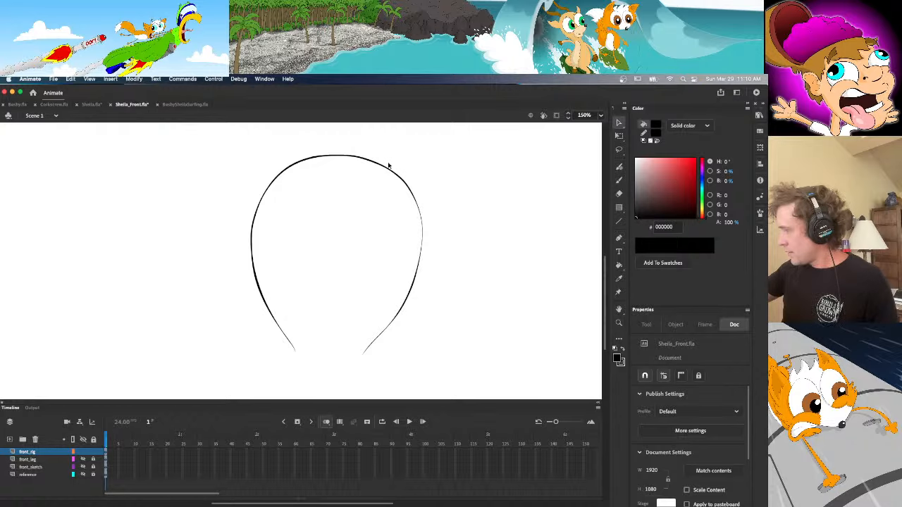
Examine the outline thickness of the head in Sheila.fla at 200% zoom, then return to Sheila_Front.fla
{"action": "left_click", "coordinate": [91, 104]}
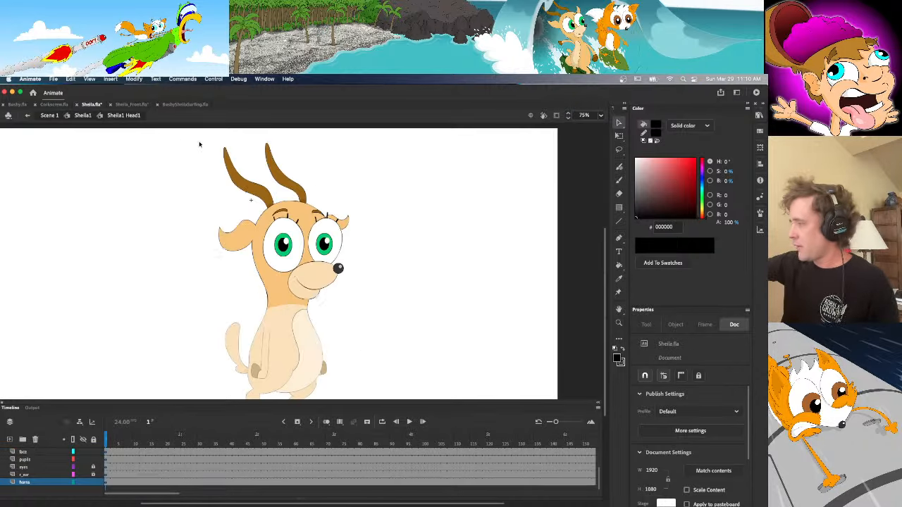
{"action": "left_click", "coordinate": [584, 115]}
{"action": "left_click", "coordinate": [610, 195]}
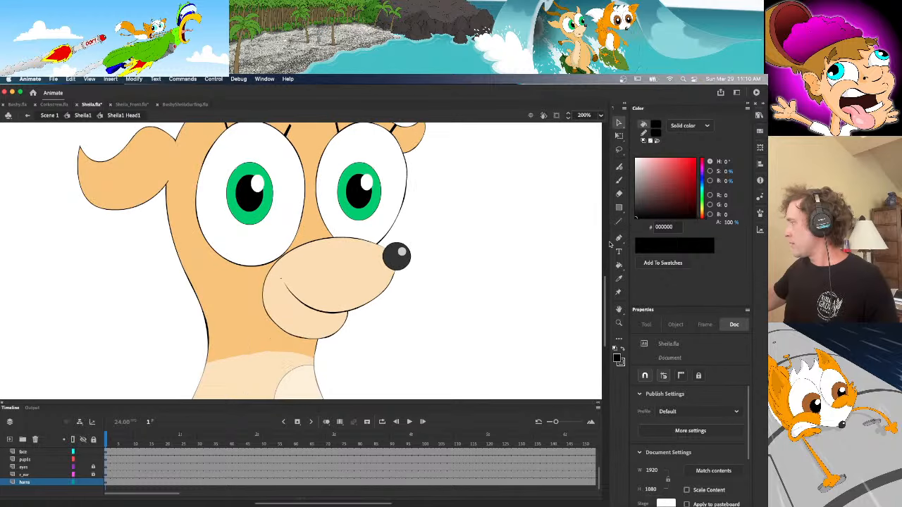
{"action": "scroll", "coordinate": [606, 285], "scroll_direction": "up", "scroll_amount": 5}
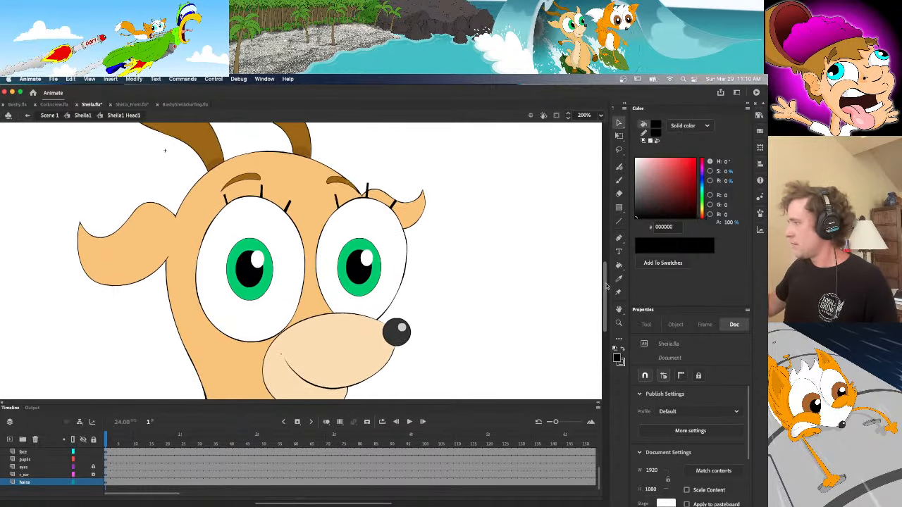
{"action": "left_click_drag", "start_coordinate": [606, 287], "coordinate": [606, 288]}
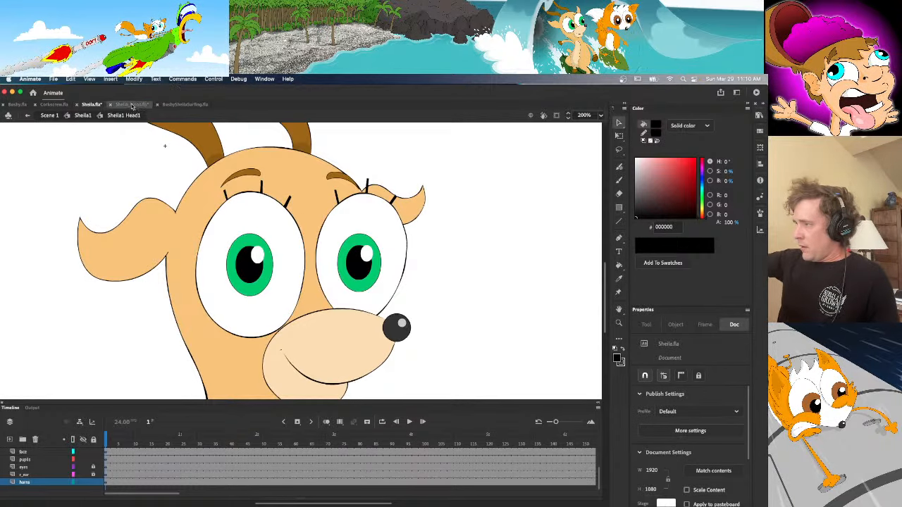
{"action": "left_click", "coordinate": [132, 105]}
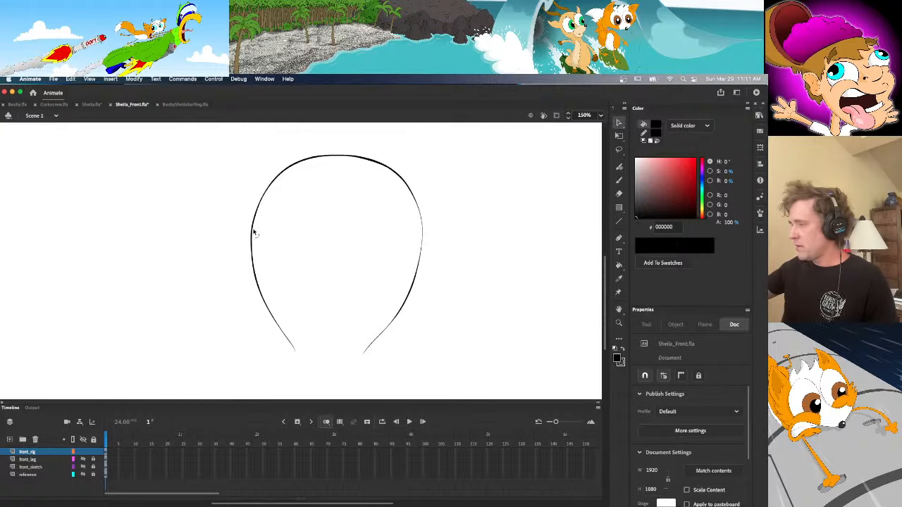
Even out the line weight on the left cheek and right side of the head, and compare the outline with the red sketch
{"action": "left_click_drag", "start_coordinate": [253, 229], "coordinate": [251, 232]}
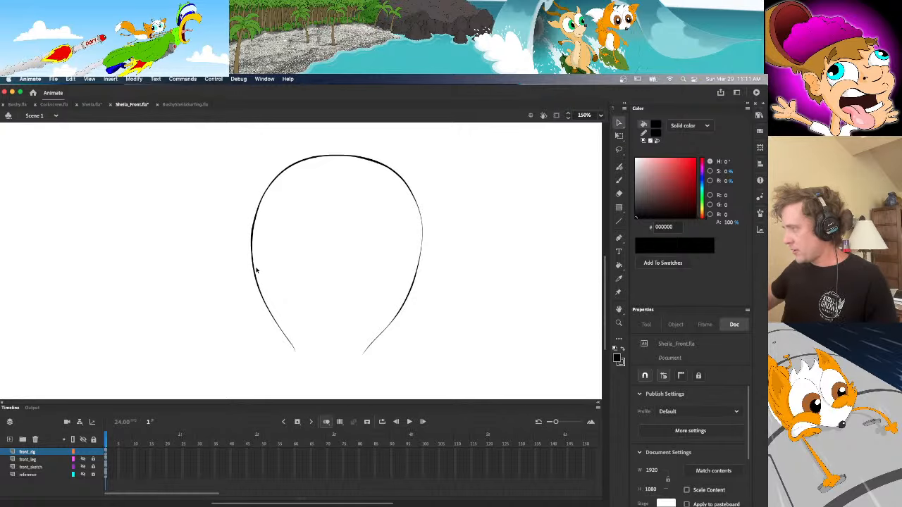
{"action": "left_click_drag", "start_coordinate": [421, 238], "coordinate": [421, 238]}
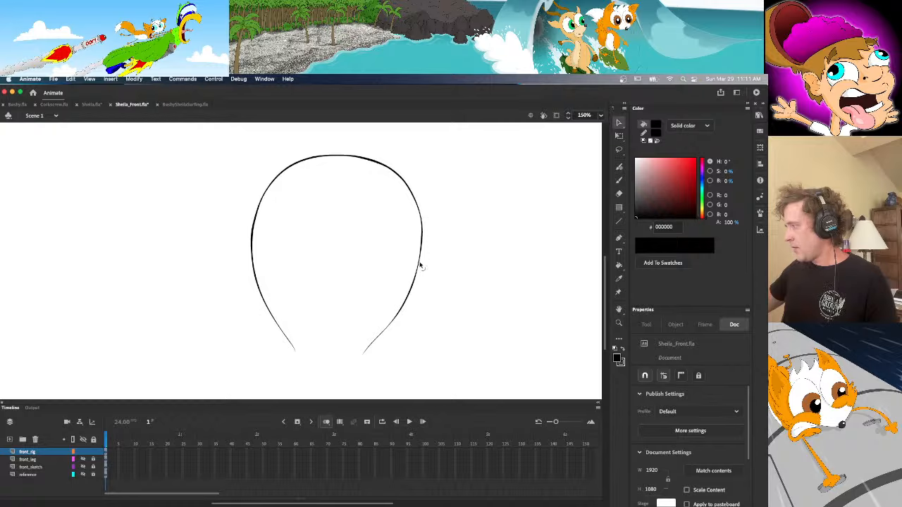
{"action": "left_click_drag", "start_coordinate": [417, 267], "coordinate": [419, 268]}
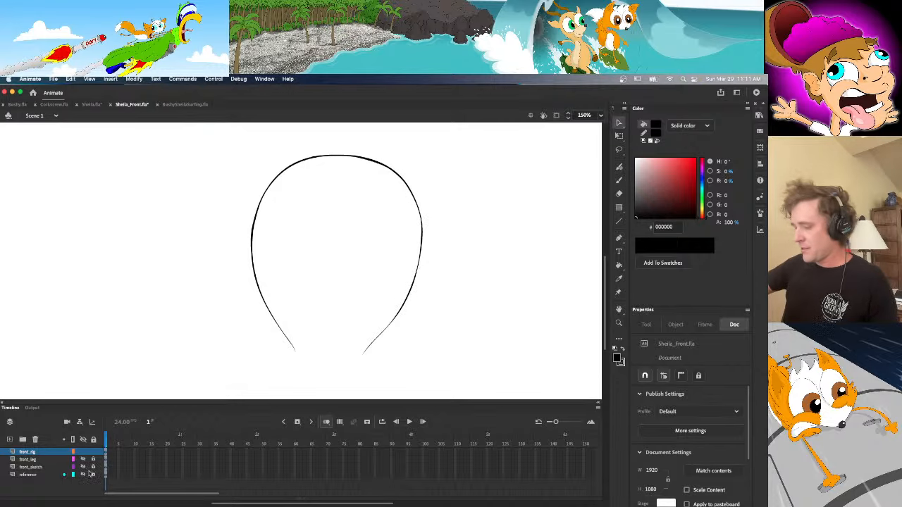
{"action": "left_click", "coordinate": [83, 467]}
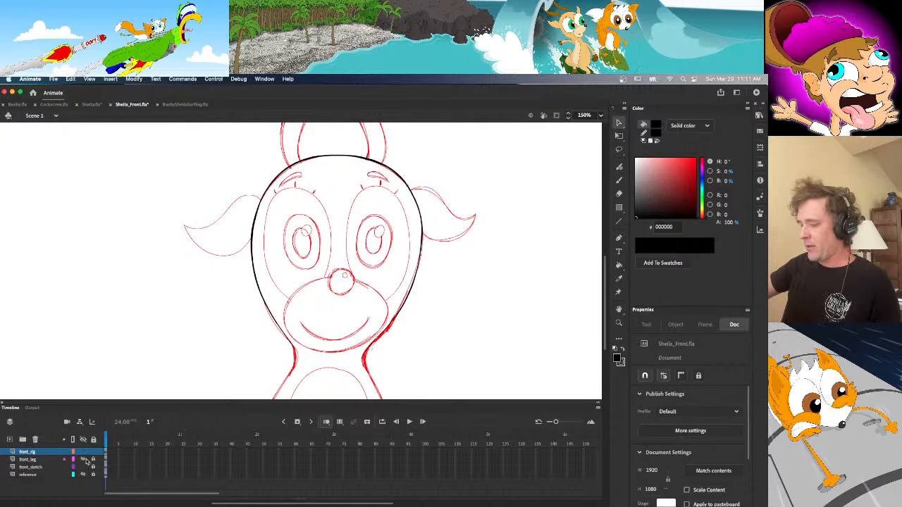
{"action": "left_click", "coordinate": [83, 467]}
Curve both lower ends of the head outline down into the neck and check them against the red sketch
{"action": "scroll", "coordinate": [604, 282], "scroll_direction": "up", "scroll_amount": 2}
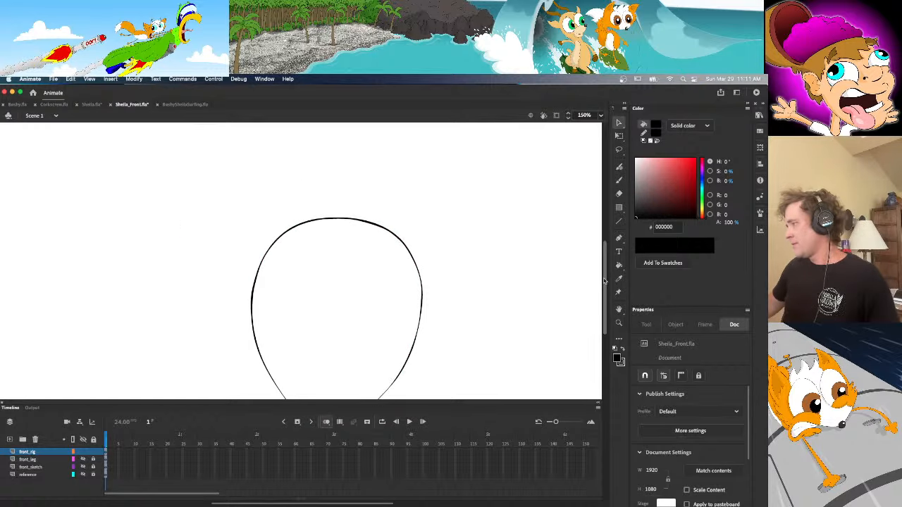
{"action": "scroll", "coordinate": [603, 293], "scroll_direction": "down", "scroll_amount": 3}
{"action": "left_click_drag", "start_coordinate": [599, 301], "coordinate": [598, 304]}
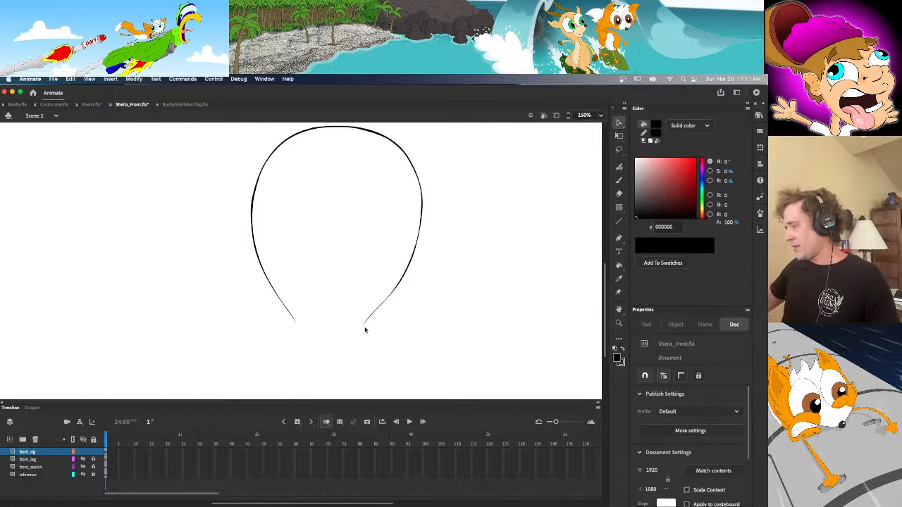
{"action": "left_click_drag", "start_coordinate": [364, 327], "coordinate": [369, 321]}
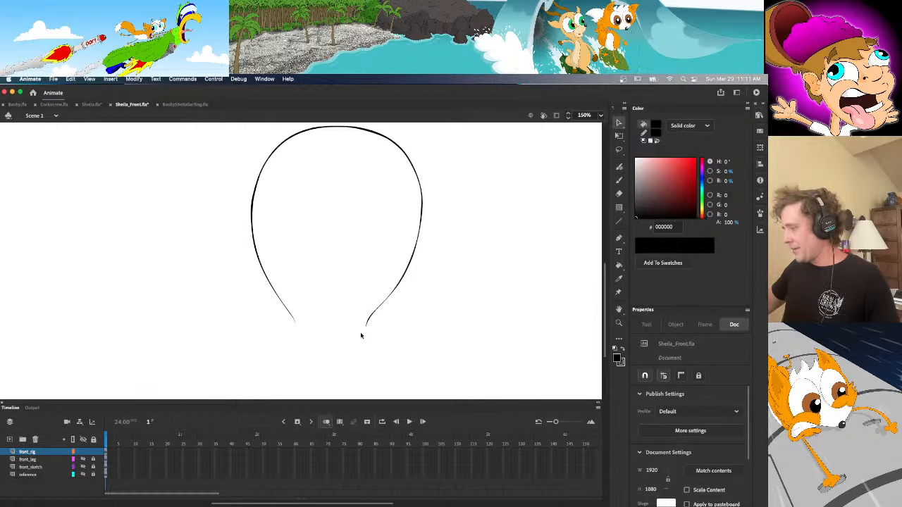
{"action": "left_click_drag", "start_coordinate": [293, 318], "coordinate": [295, 322]}
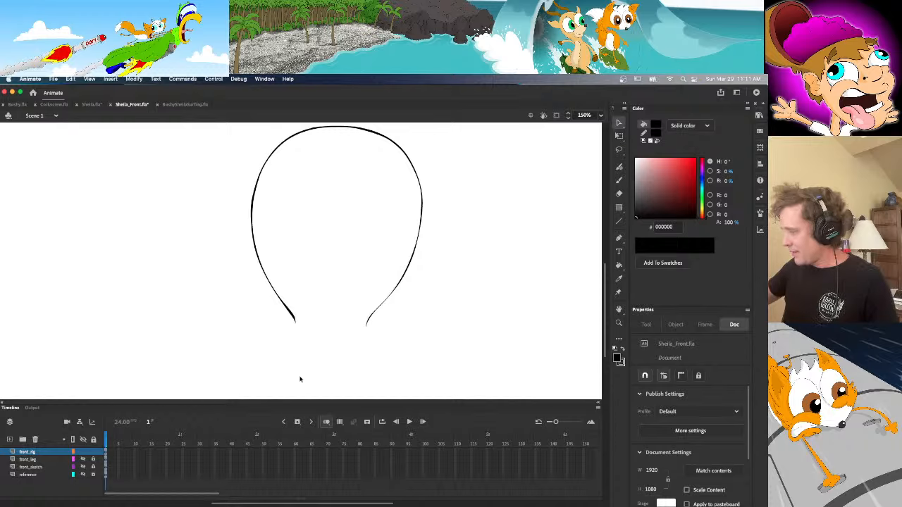
{"action": "left_click_drag", "start_coordinate": [295, 321], "coordinate": [295, 320]}
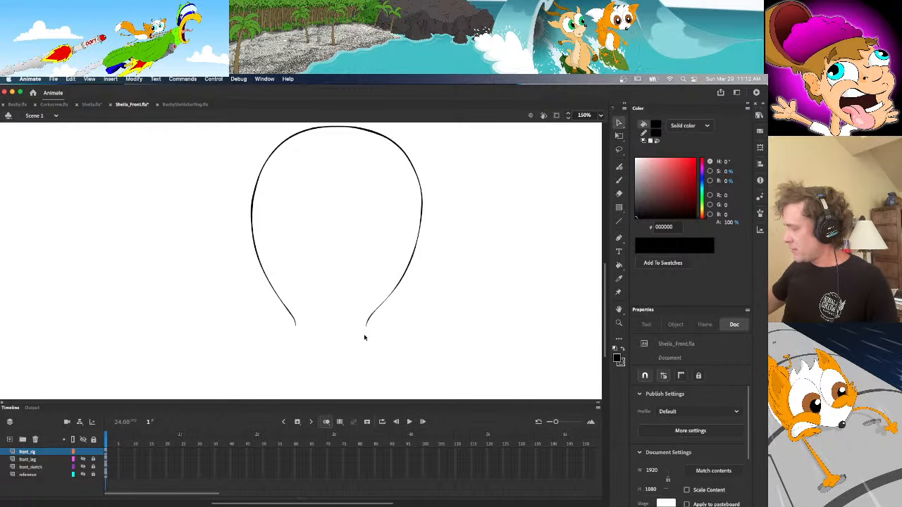
{"action": "left_click", "coordinate": [83, 467]}
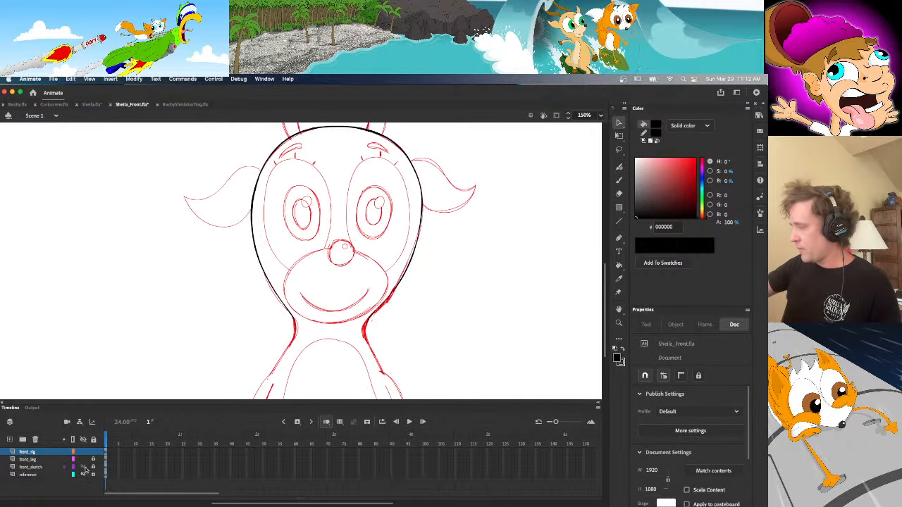
{"action": "left_click", "coordinate": [83, 468]}
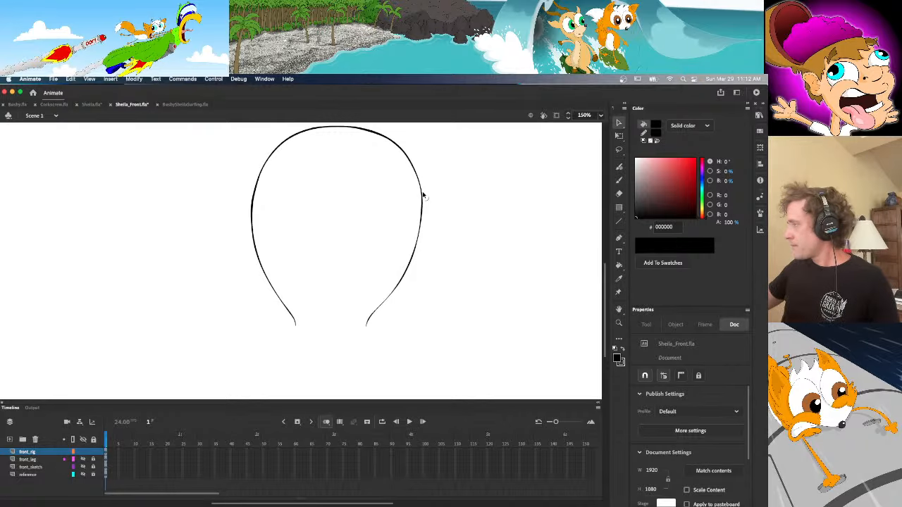
Show the red sketch layers and try a Classic Brush stroke along the left eye's inner edge, toggling the sketch to check the outline
{"action": "scroll", "coordinate": [604, 282], "scroll_direction": "up", "scroll_amount": 3}
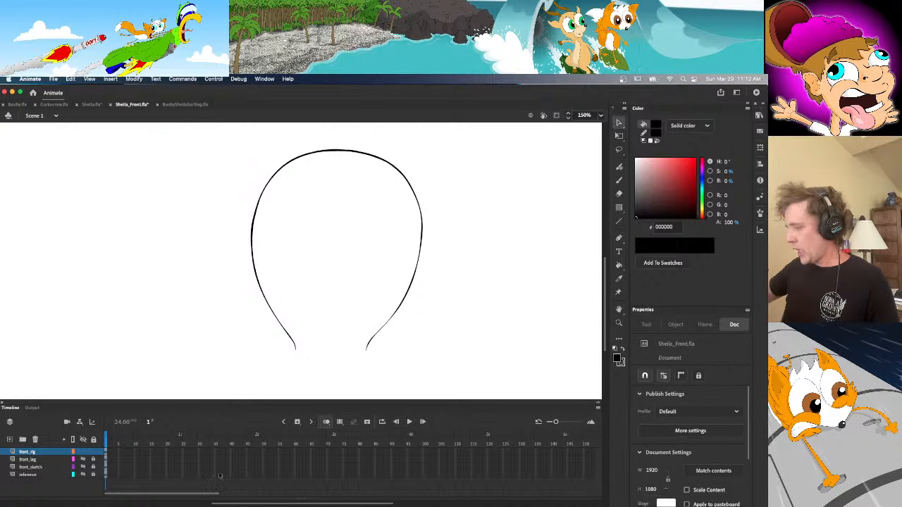
{"action": "left_click", "coordinate": [83, 466]}
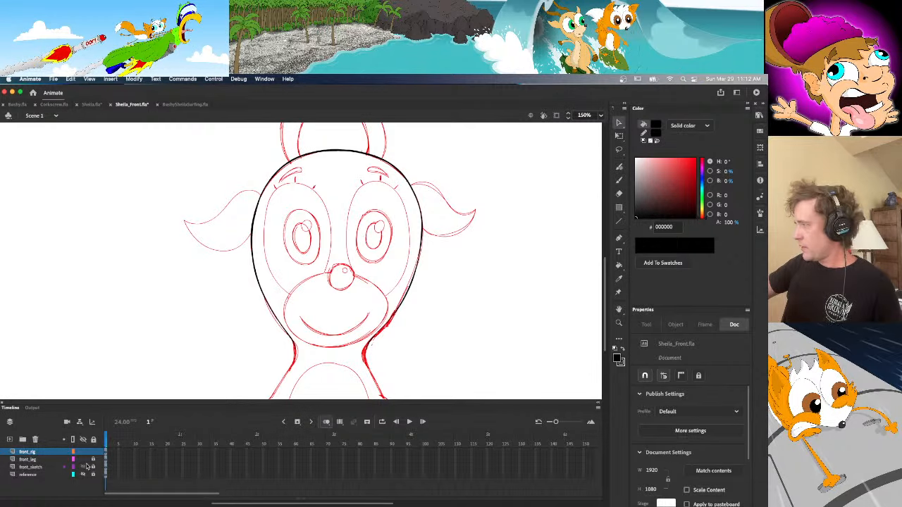
{"action": "key", "text": "b"}
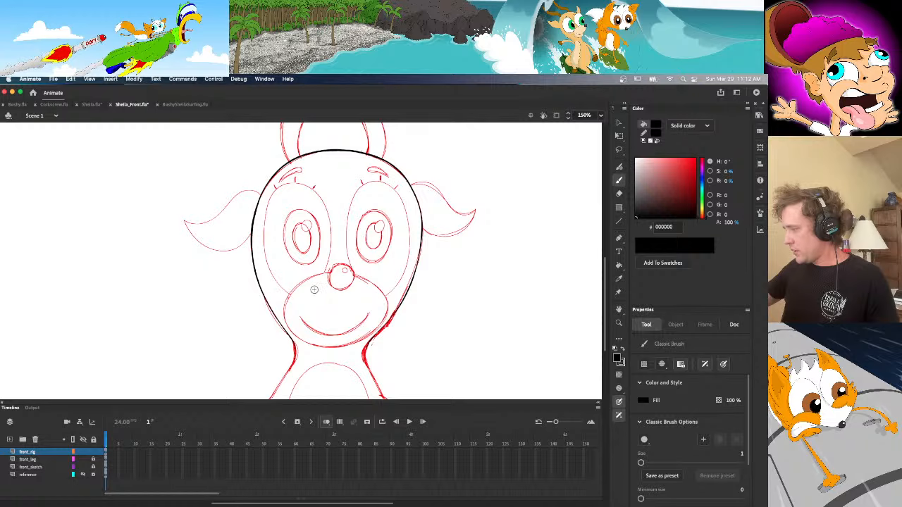
{"action": "left_click", "coordinate": [83, 459]}
{"action": "left_click", "coordinate": [83, 466]}
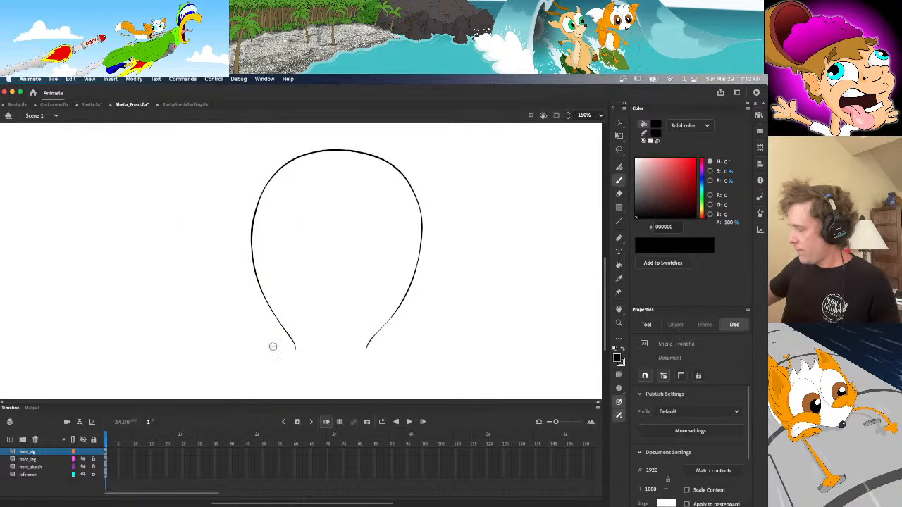
{"action": "left_click", "coordinate": [83, 459]}
{"action": "left_click", "coordinate": [83, 466]}
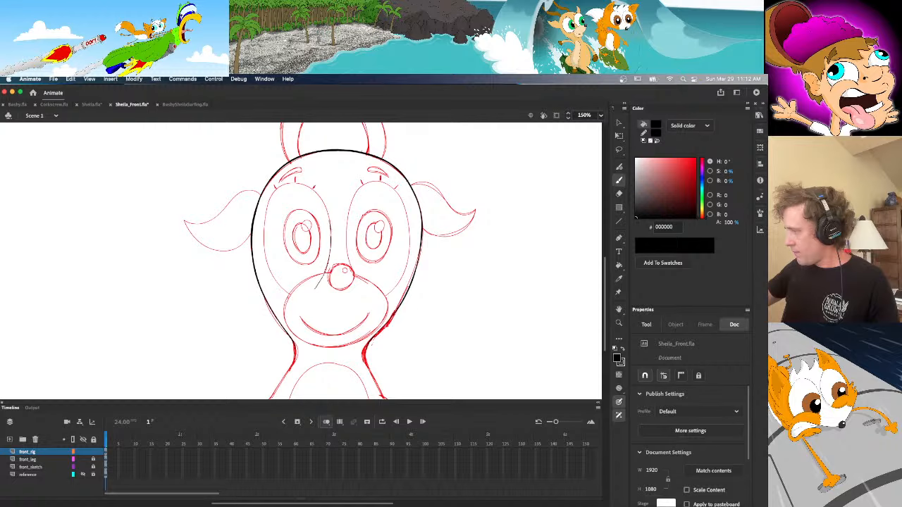
Compare the eyes and muzzle of the Sheila.fla head with the front sketch, setting the reference zoom to 140%
{"action": "left_click", "coordinate": [92, 104]}
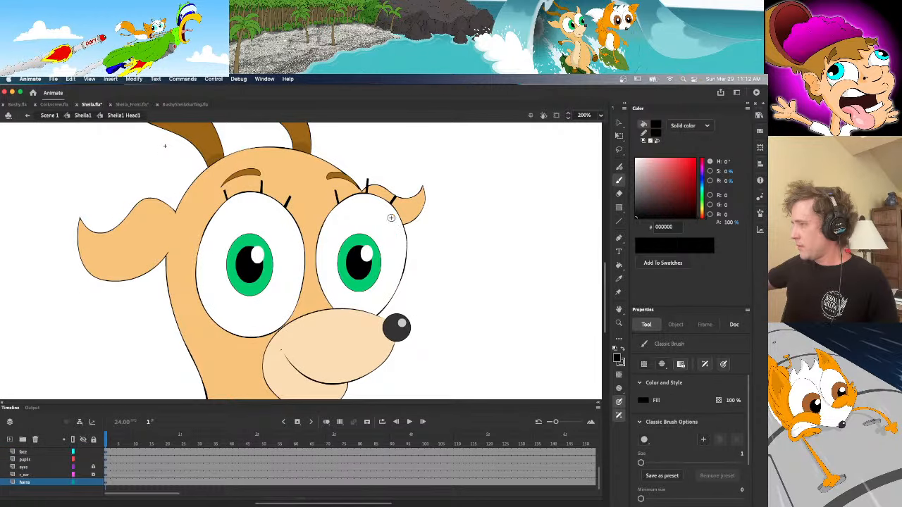
{"action": "left_click", "coordinate": [131, 105]}
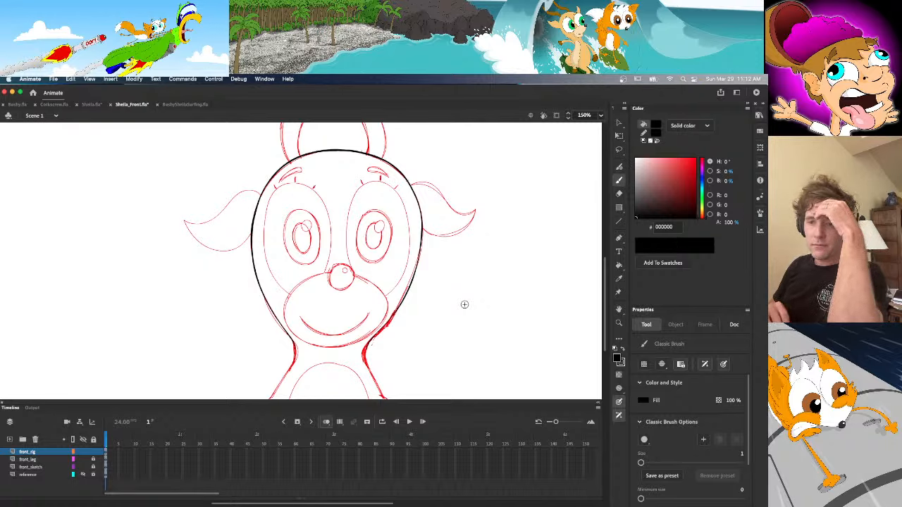
{"action": "left_click", "coordinate": [90, 105]}
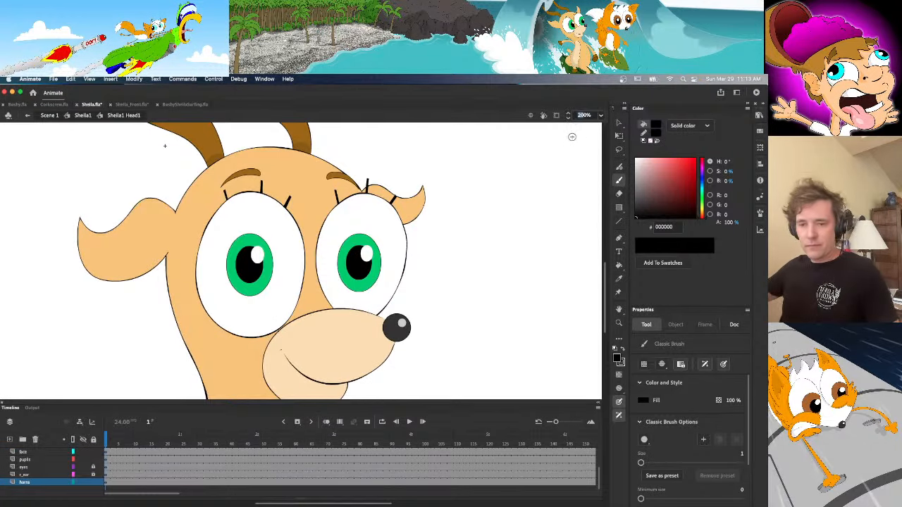
{"action": "type", "text": "14"}
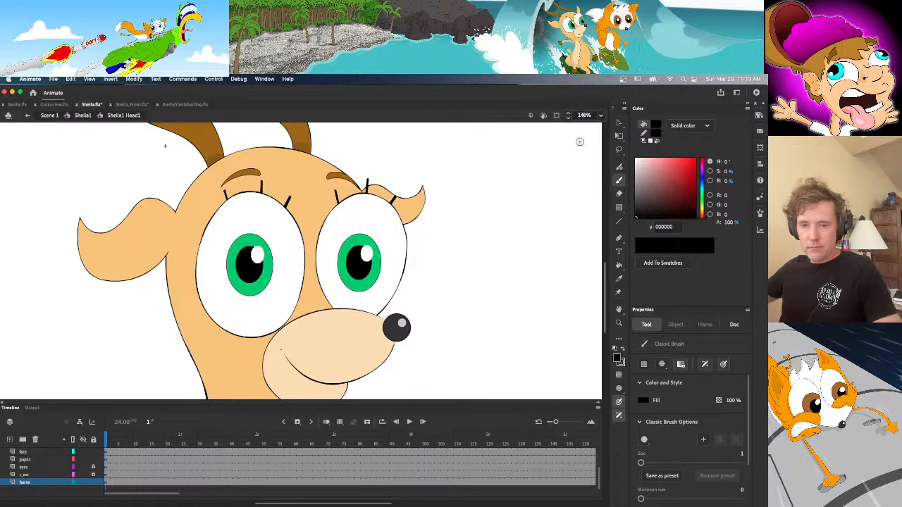
{"action": "key", "text": "Return"}
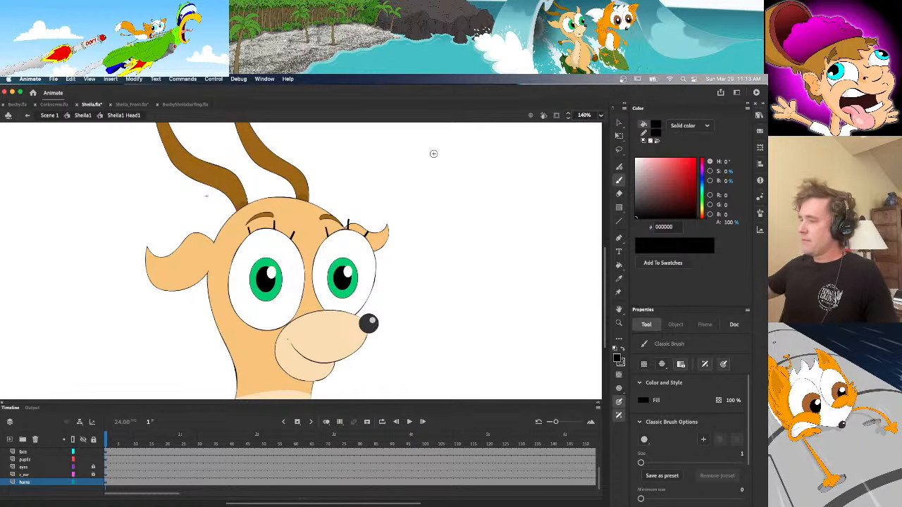
Return to Sheila_Front.fla, try an outline stroke around the left eye at 130% zoom, and enlarge the view to 200%
{"action": "left_click", "coordinate": [131, 104]}
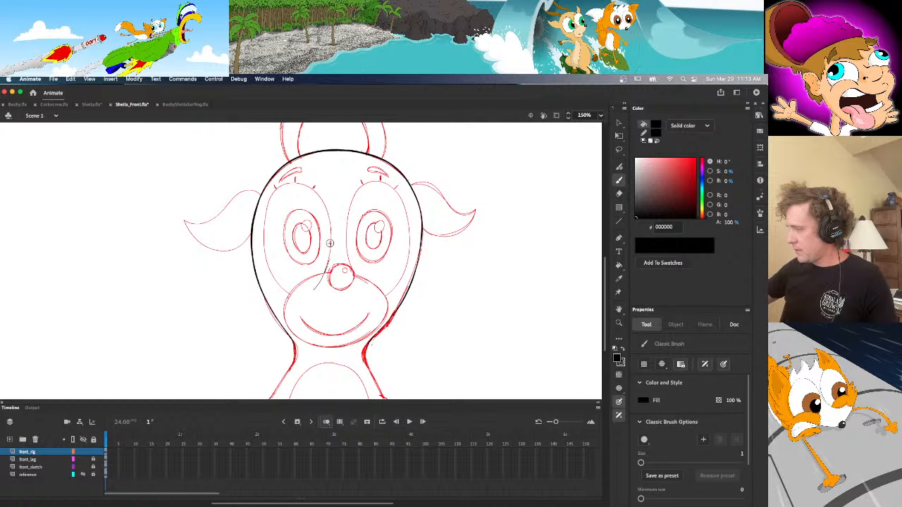
{"action": "type", "text": "1"}
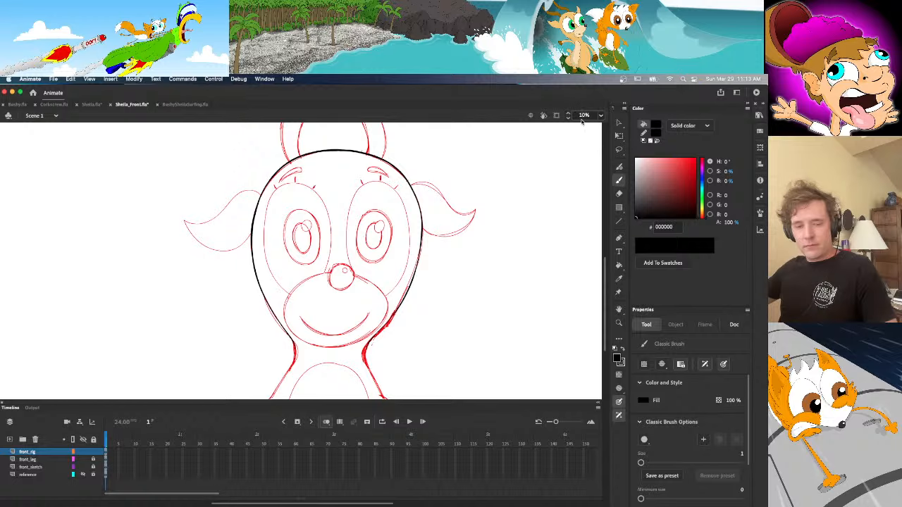
{"action": "type", "text": "3"}
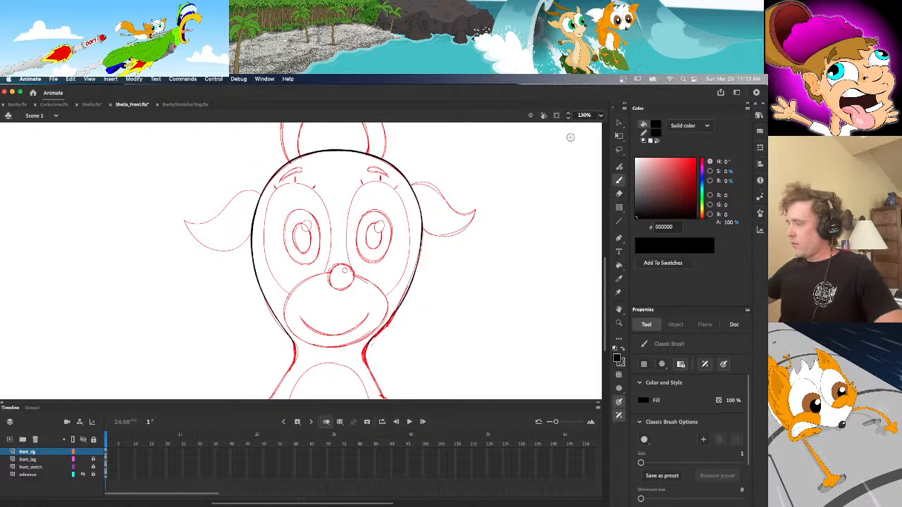
{"action": "key", "text": "Return"}
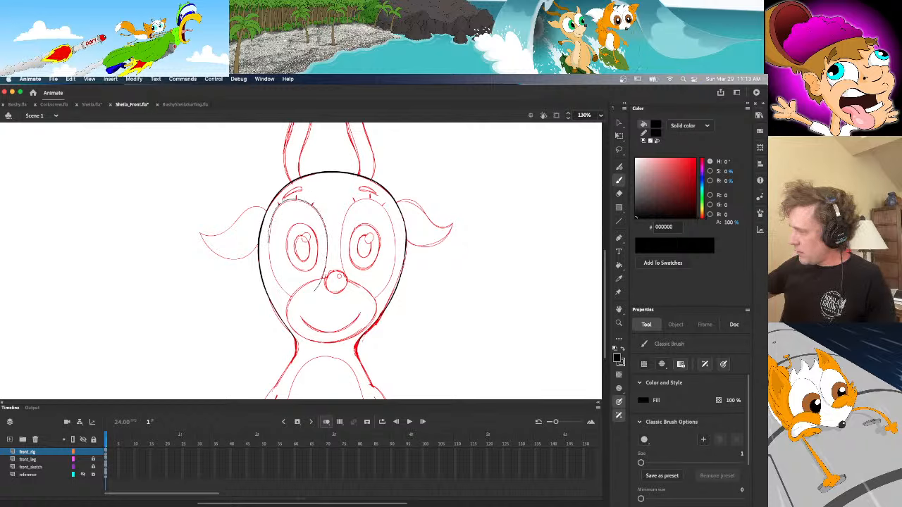
{"action": "left_click", "coordinate": [601, 116]}
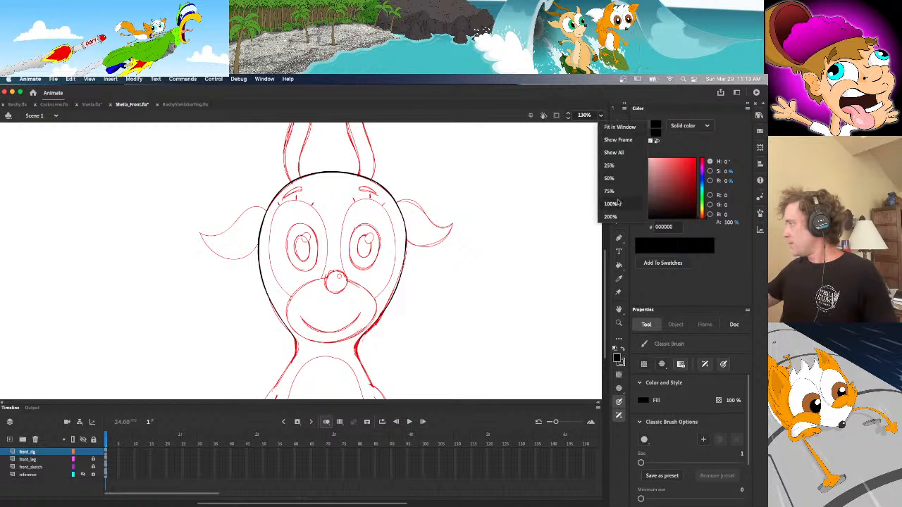
{"action": "left_click", "coordinate": [610, 216]}
{"action": "scroll", "coordinate": [606, 303], "scroll_direction": "up", "scroll_amount": 2}
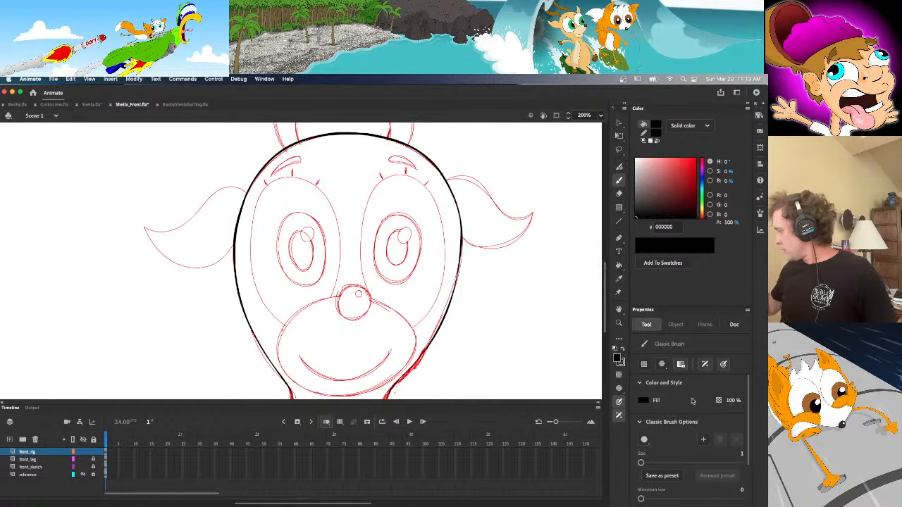
Set the Classic Brush size to 2 and ink the left eye's outline over the red sketch
{"action": "left_click", "coordinate": [735, 459]}
{"action": "type", "text": "1"}
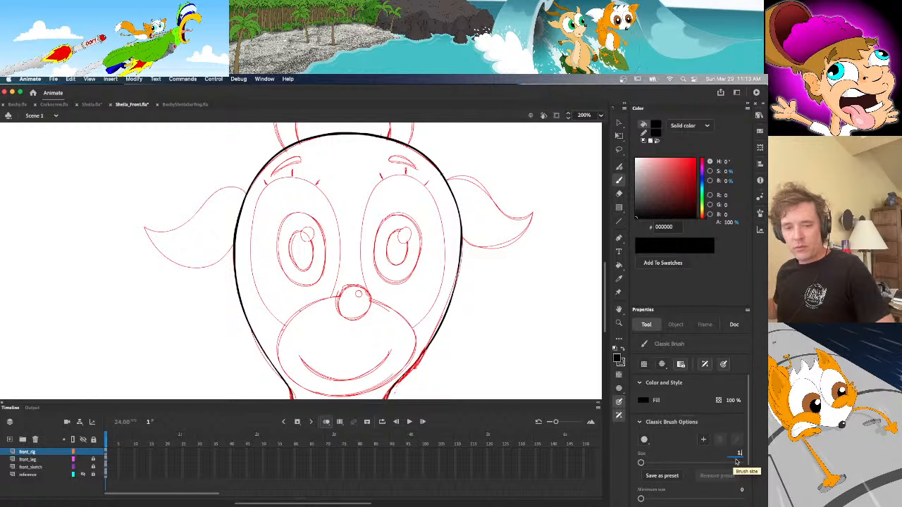
{"action": "type", "text": ".5"}
{"action": "key", "text": "Return"}
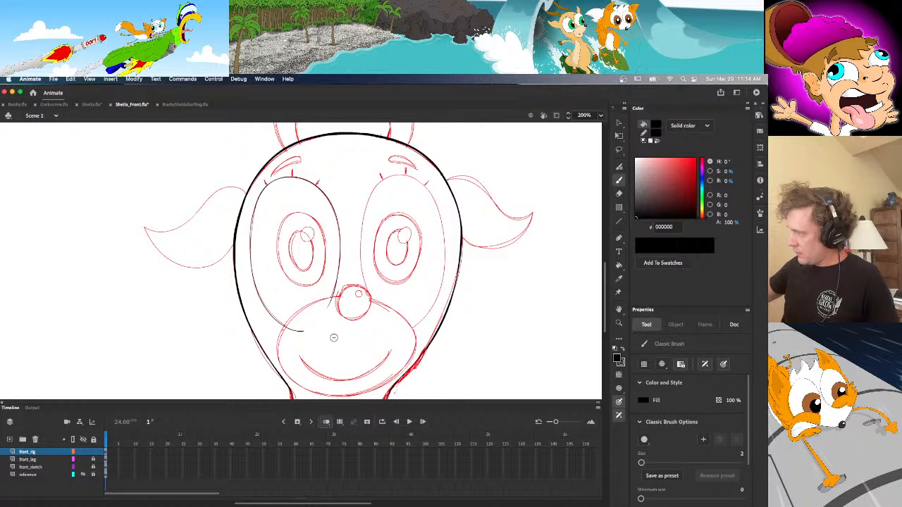
Thicken the left eye's outline along its outer, upper and inner edges for a more even line weight
{"action": "key", "text": "v"}
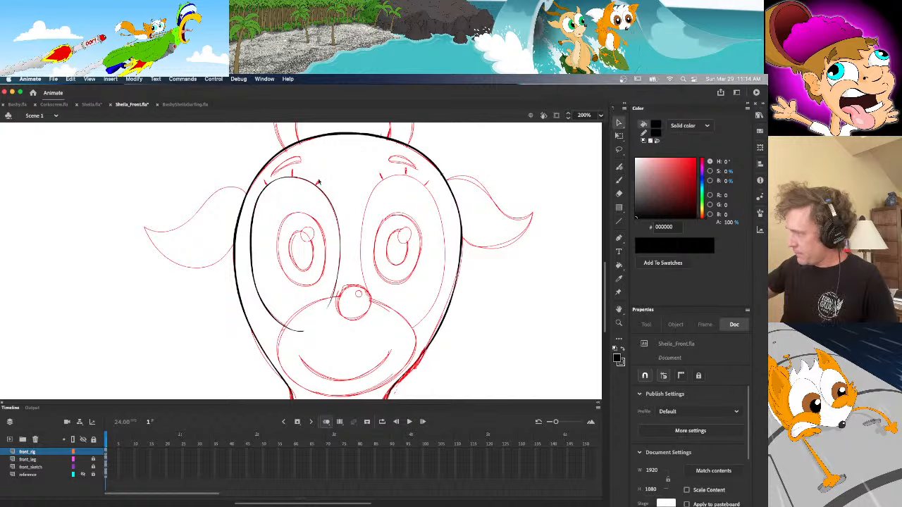
{"action": "left_click_drag", "start_coordinate": [284, 180], "coordinate": [283, 179]}
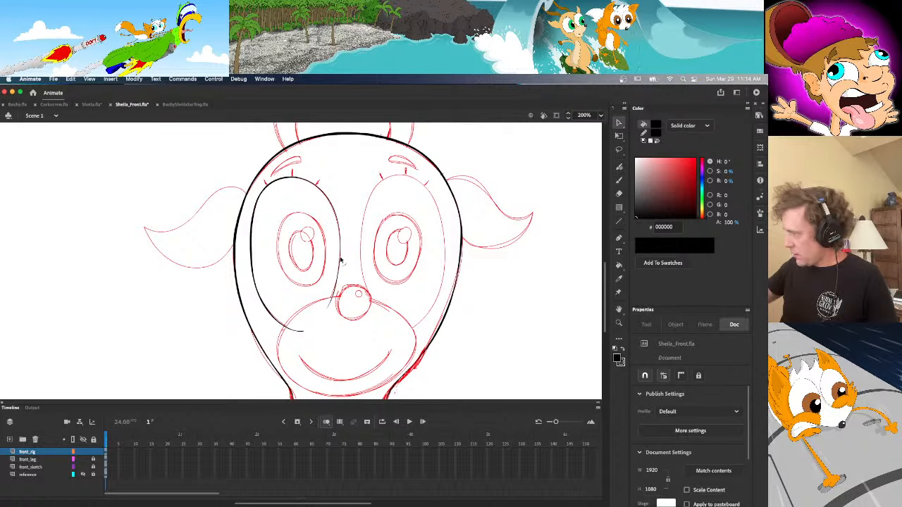
{"action": "mouse_move", "coordinate": [342, 257]}
{"action": "left_mouse_down"}
{"action": "mouse_move", "coordinate": [342, 237]}
{"action": "mouse_move", "coordinate": [344, 252]}
{"action": "left_mouse_up"}
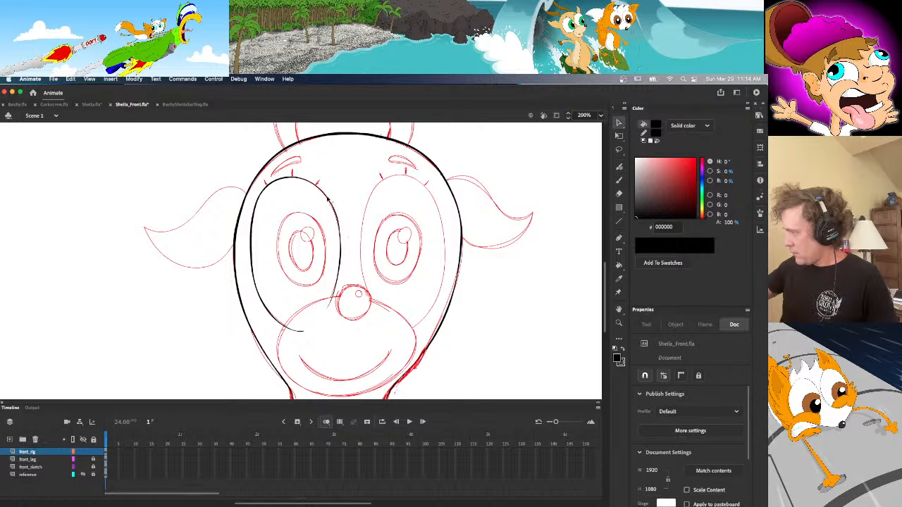
{"action": "left_click_drag", "start_coordinate": [328, 198], "coordinate": [331, 204]}
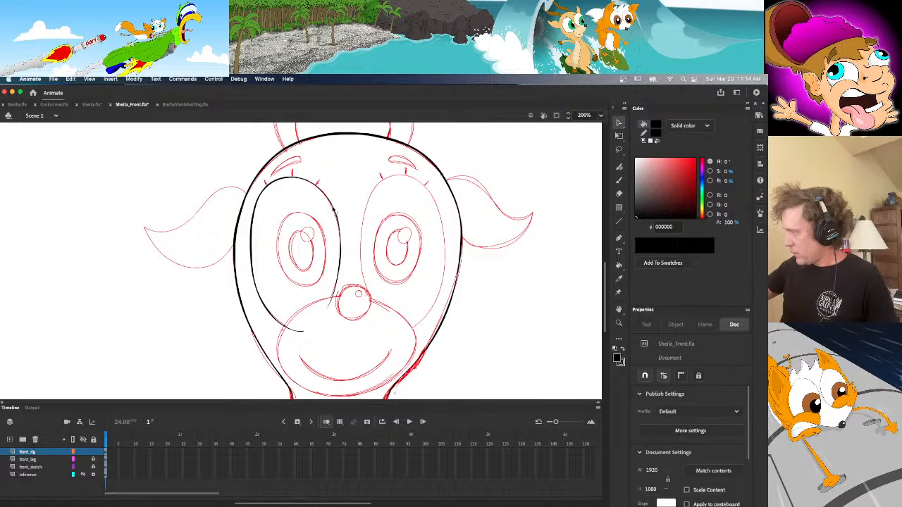
Close the gap at the left eye's lower inner edge with a line and curve it into the outline
{"action": "key", "text": "n"}
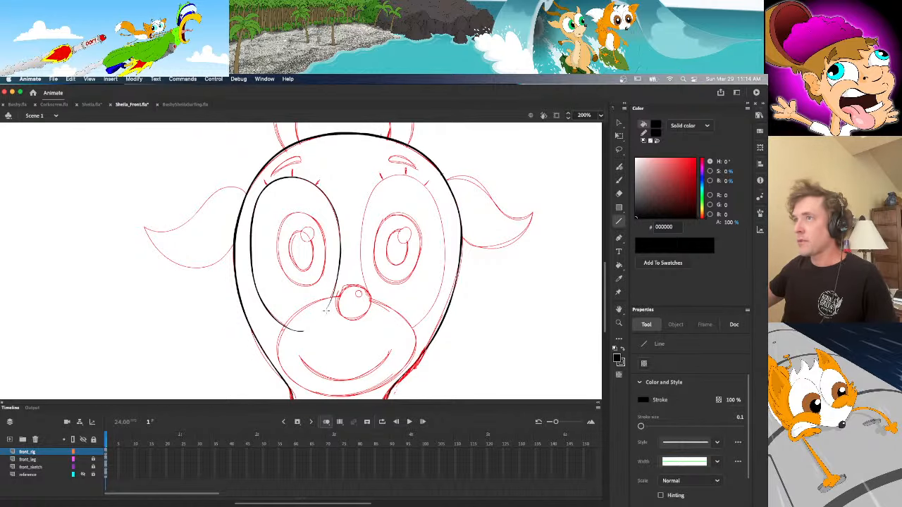
{"action": "key", "text": "v"}
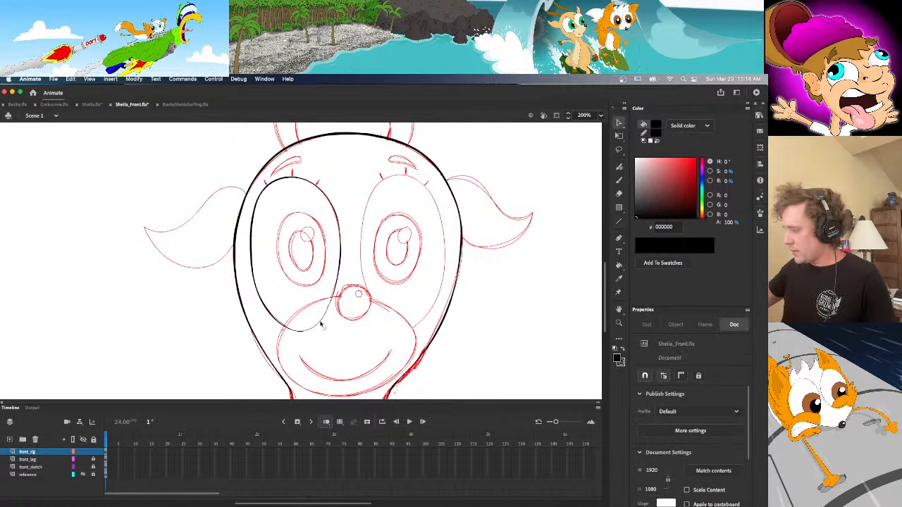
{"action": "left_click", "coordinate": [328, 313]}
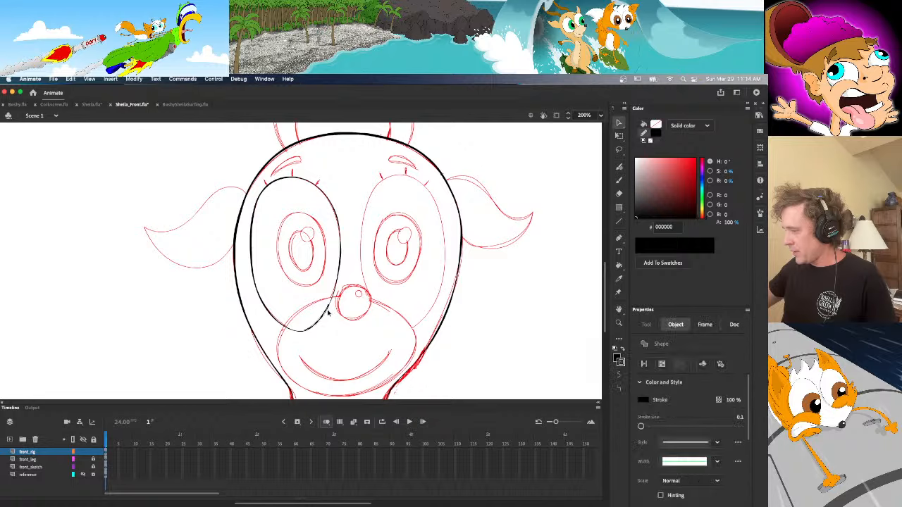
{"action": "left_click", "coordinate": [307, 357]}
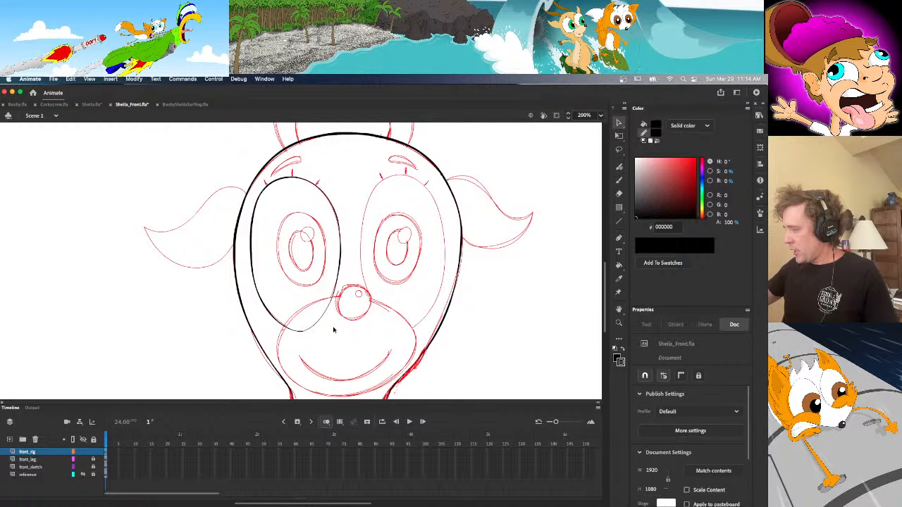
Ink the right eye's outline with the Classic Brush and refine the line weight of the eye and head outlines
{"action": "key", "text": "b"}
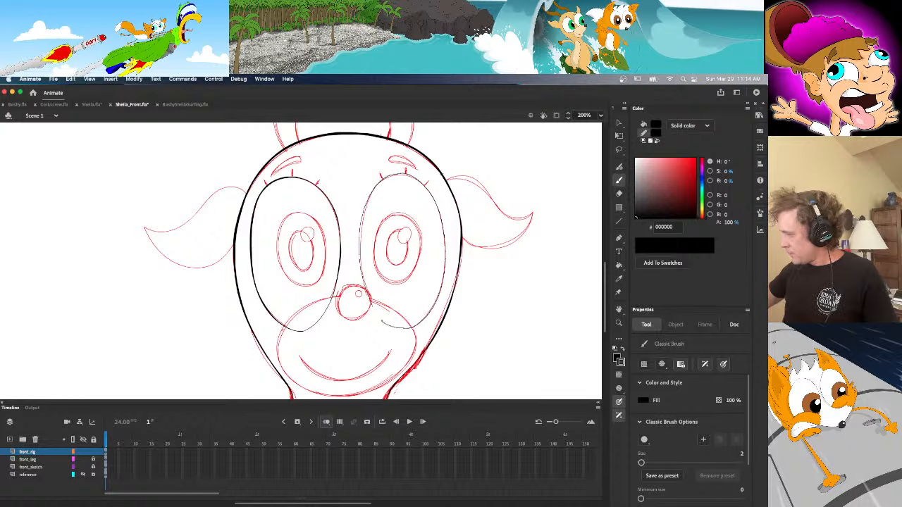
{"action": "left_click_drag", "start_coordinate": [382, 321], "coordinate": [374, 310]}
{"action": "key", "text": "v"}
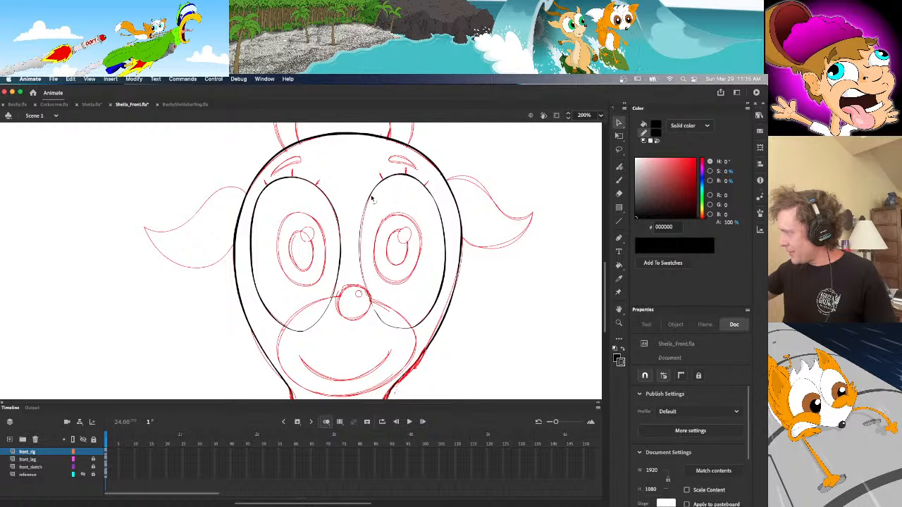
{"action": "left_click_drag", "start_coordinate": [372, 195], "coordinate": [373, 196]}
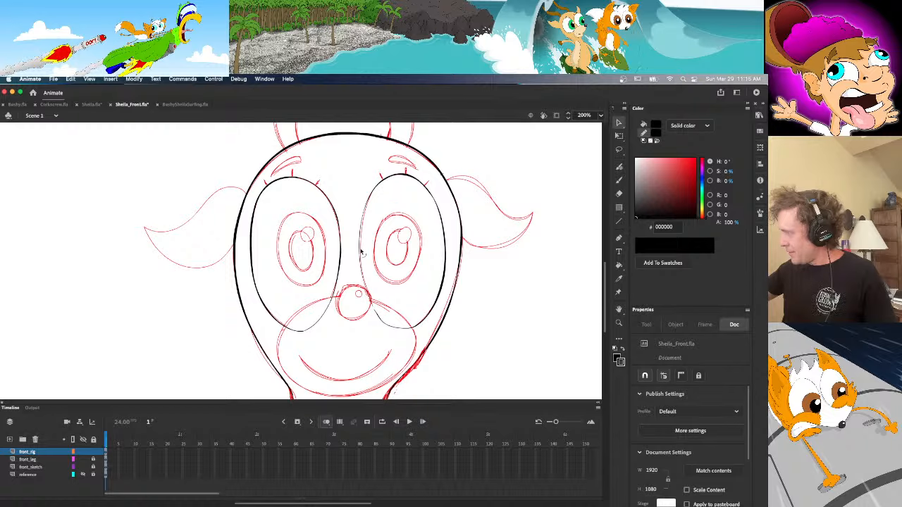
{"action": "left_click_drag", "start_coordinate": [362, 254], "coordinate": [361, 253]}
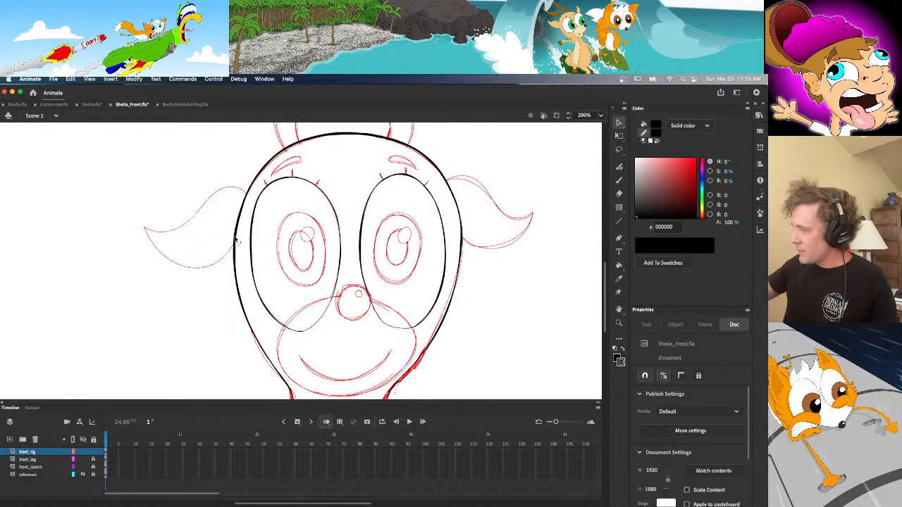
{"action": "left_click_drag", "start_coordinate": [237, 241], "coordinate": [236, 239]}
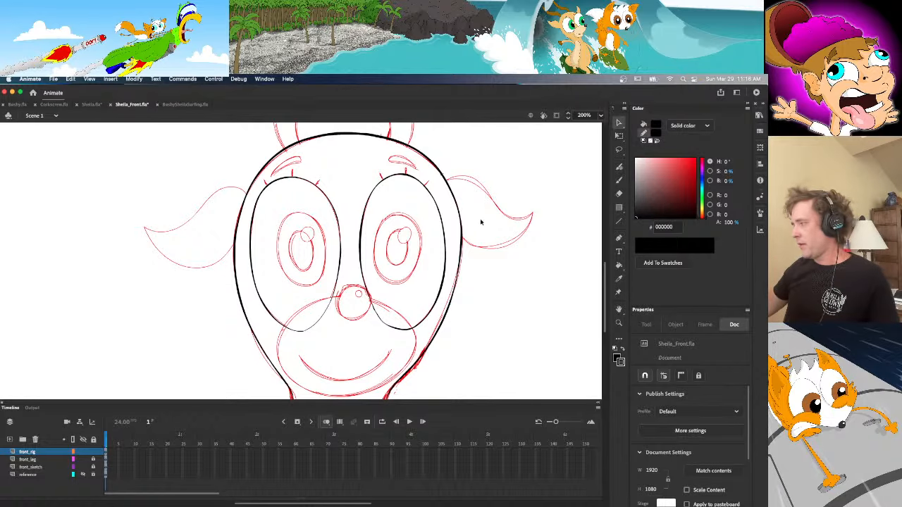
Hide the sketch layers and close the neck opening with a straight red FF0000 line between the head outline's lower ends
{"action": "scroll", "coordinate": [597, 264], "scroll_direction": "up", "scroll_amount": 5}
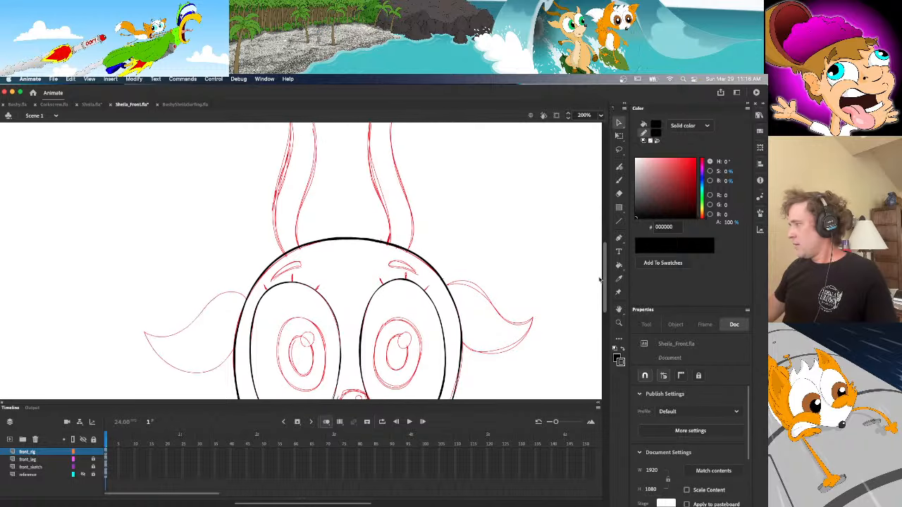
{"action": "scroll", "coordinate": [596, 247], "scroll_direction": "up", "scroll_amount": 3}
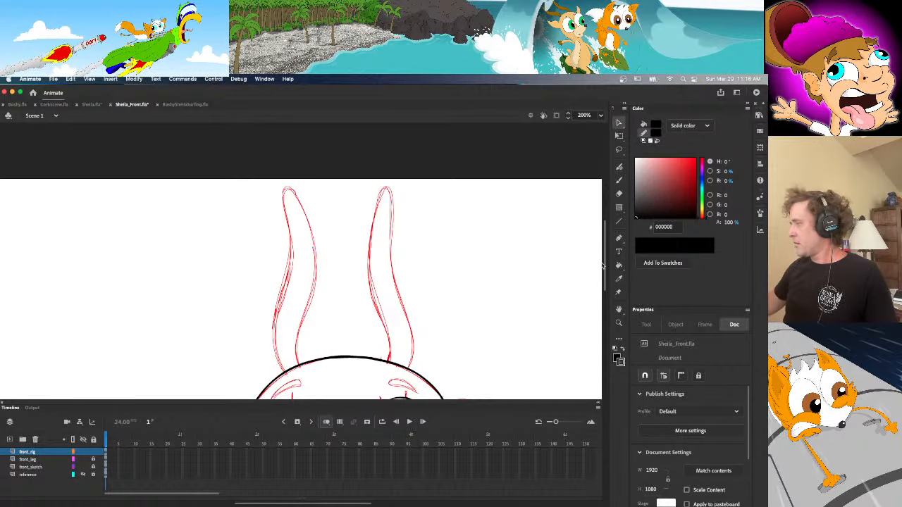
{"action": "scroll", "coordinate": [596, 282], "scroll_direction": "down", "scroll_amount": 15}
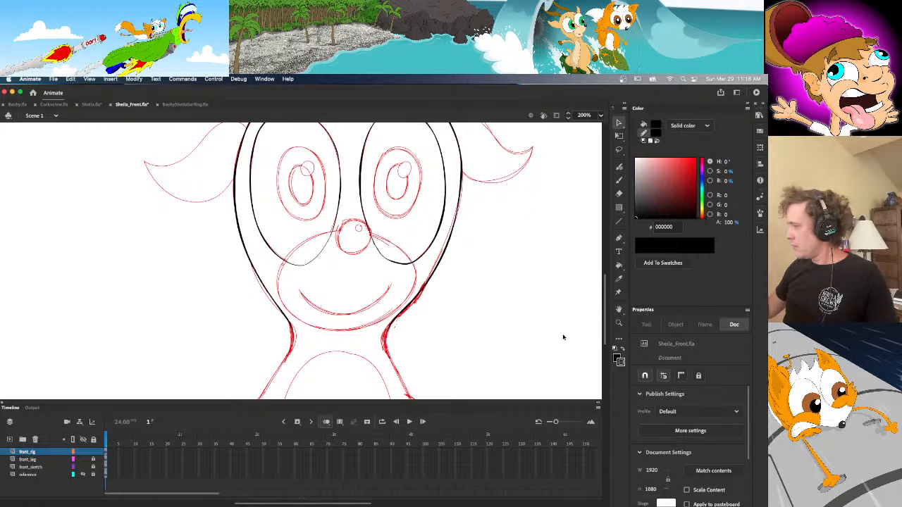
{"action": "mouse_move", "coordinate": [604, 315]}
{"action": "left_mouse_down"}
{"action": "mouse_move", "coordinate": [603, 288]}
{"action": "mouse_move", "coordinate": [601, 313]}
{"action": "left_mouse_up"}
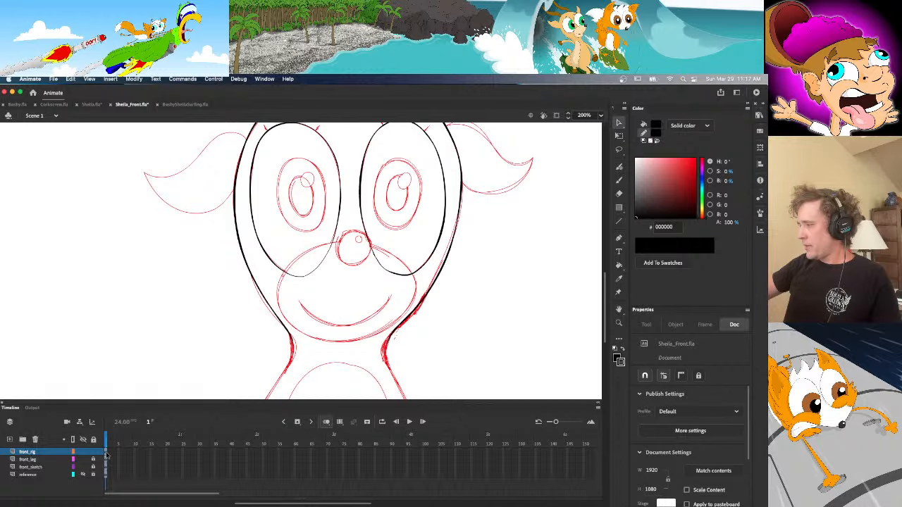
{"action": "key", "text": "n"}
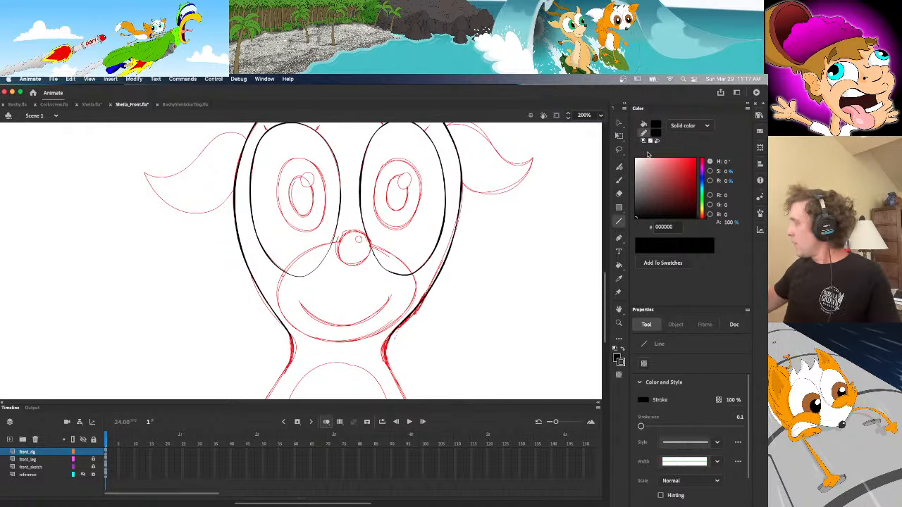
{"action": "left_click", "coordinate": [644, 140]}
{"action": "left_click_drag", "start_coordinate": [689, 165], "coordinate": [716, 141]}
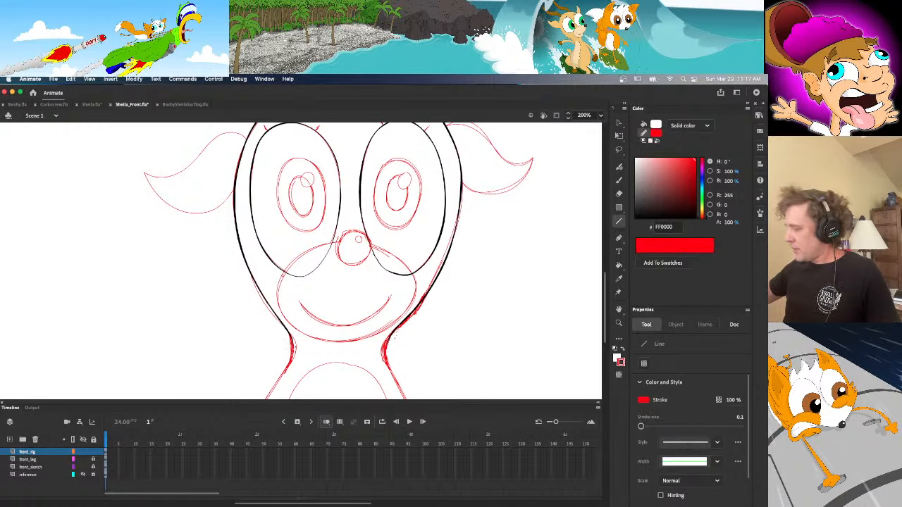
{"action": "left_click_drag", "start_coordinate": [82, 459], "coordinate": [88, 491]}
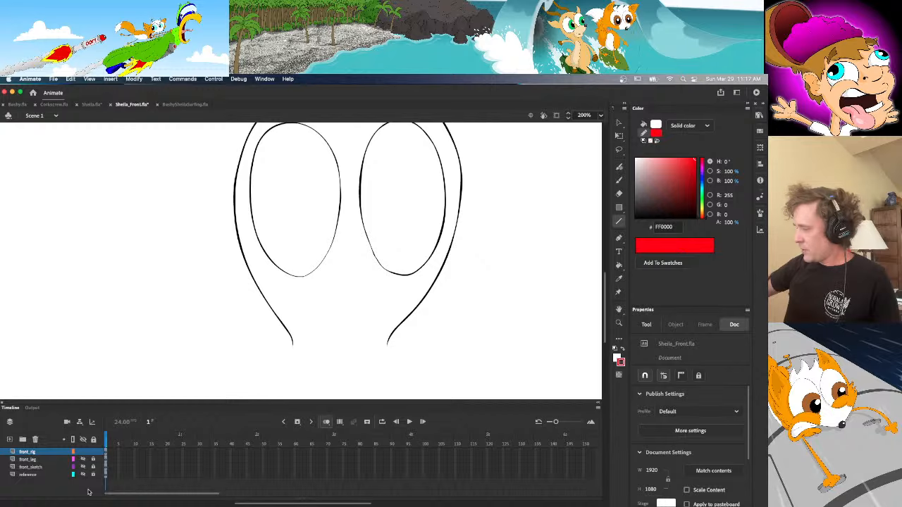
{"action": "left_click_drag", "start_coordinate": [293, 345], "coordinate": [387, 346]}
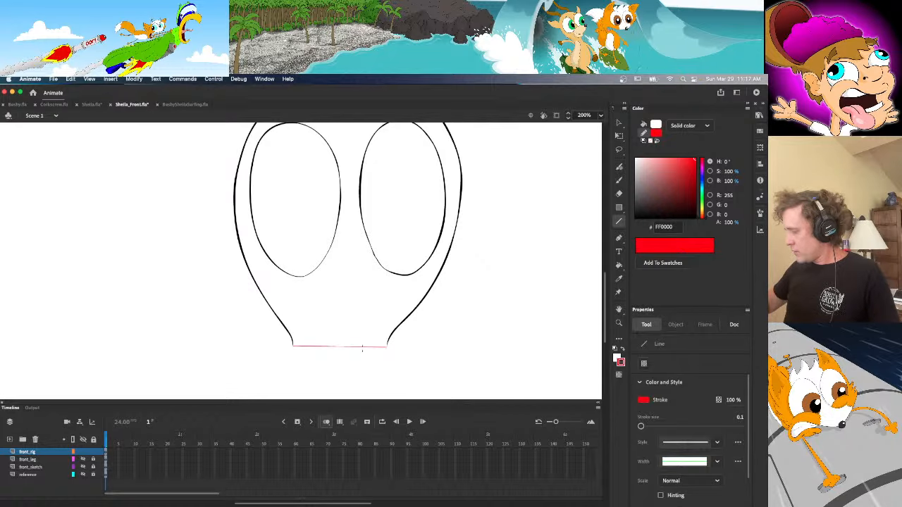
{"action": "key", "text": "v"}
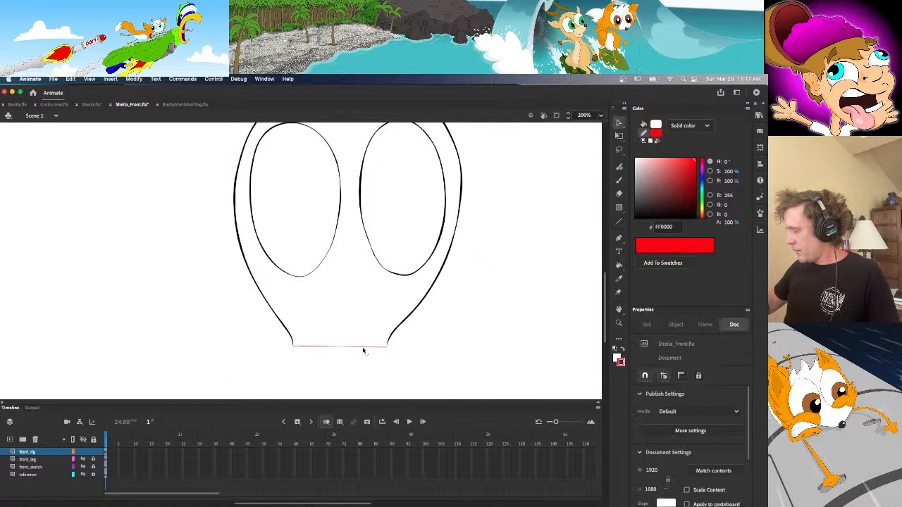
Sample the tan face colour F5C475 from the Sheila.fla head and fill the front-view head around the eyes with it
{"action": "left_click", "coordinate": [90, 104]}
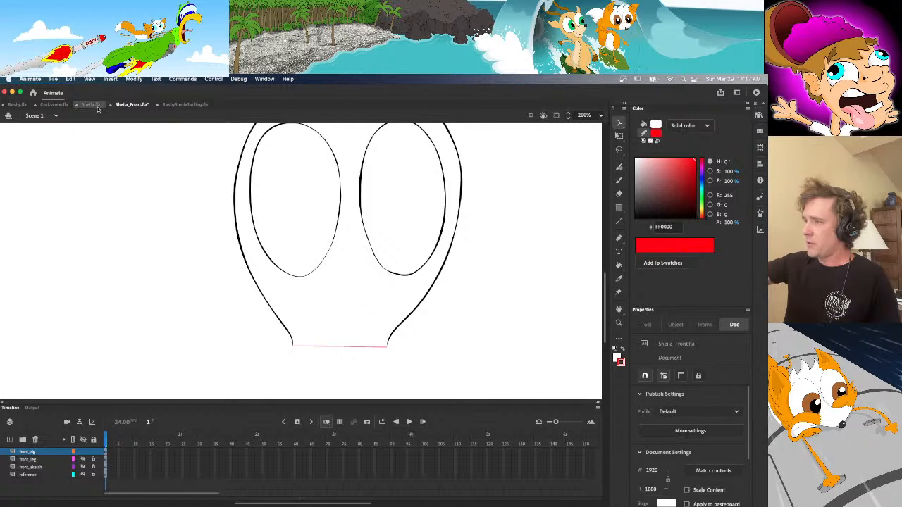
{"action": "key", "text": "i"}
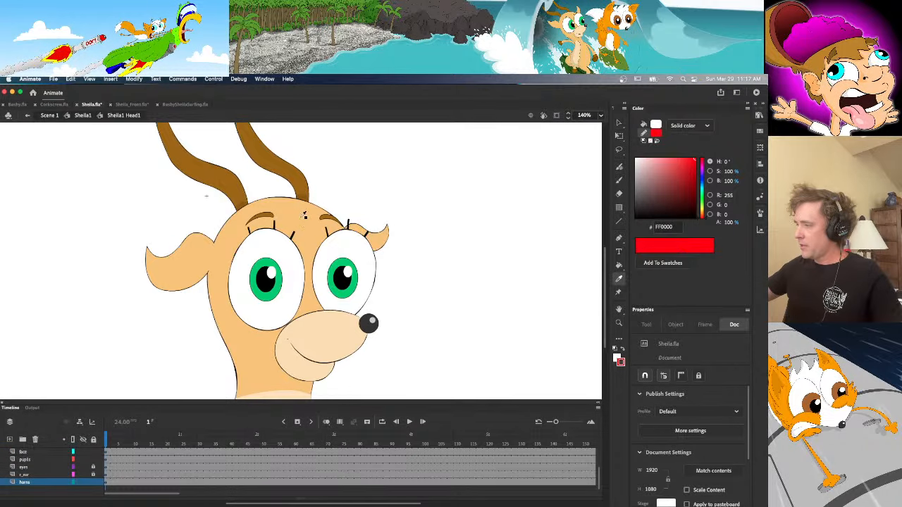
{"action": "left_click", "coordinate": [302, 215]}
{"action": "left_click", "coordinate": [131, 105]}
{"action": "left_click", "coordinate": [360, 275]}
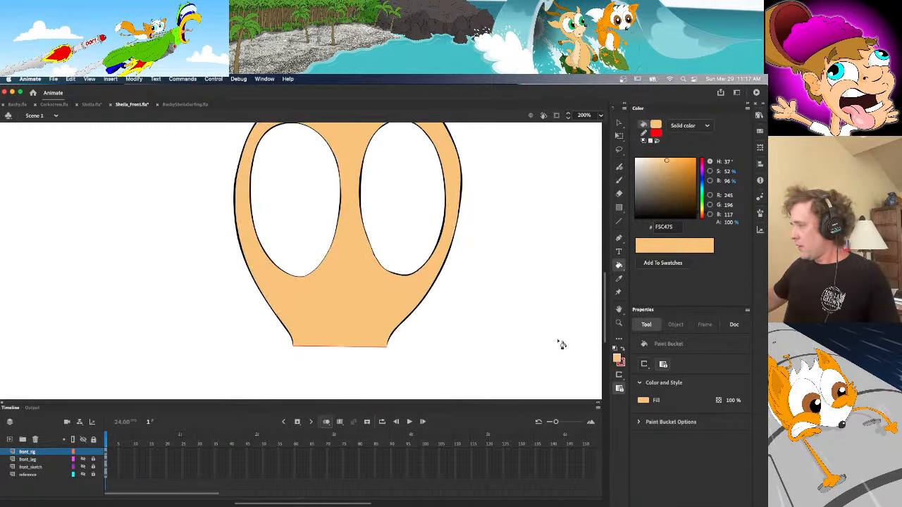
{"action": "mouse_move", "coordinate": [604, 343]}
{"action": "left_mouse_down"}
{"action": "mouse_move", "coordinate": [606, 322]}
{"action": "mouse_move", "coordinate": [603, 332]}
{"action": "left_mouse_up"}
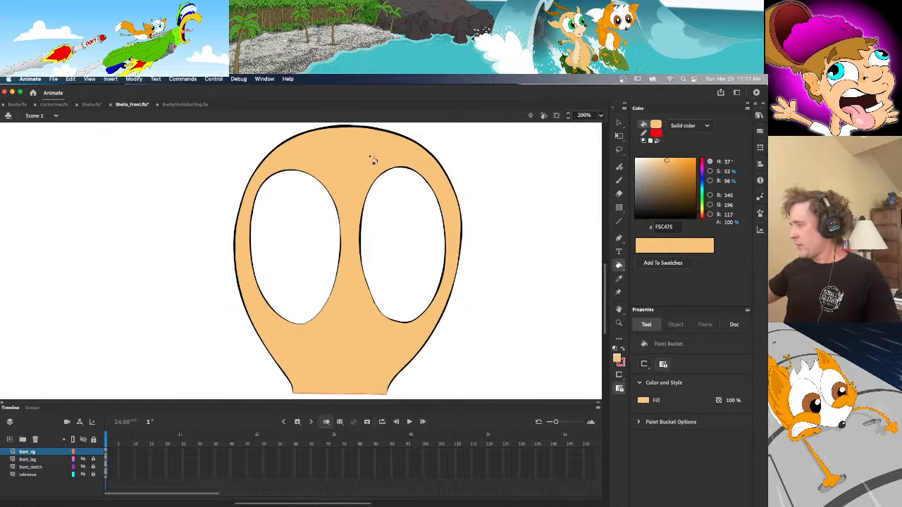
{"action": "key", "text": "v"}
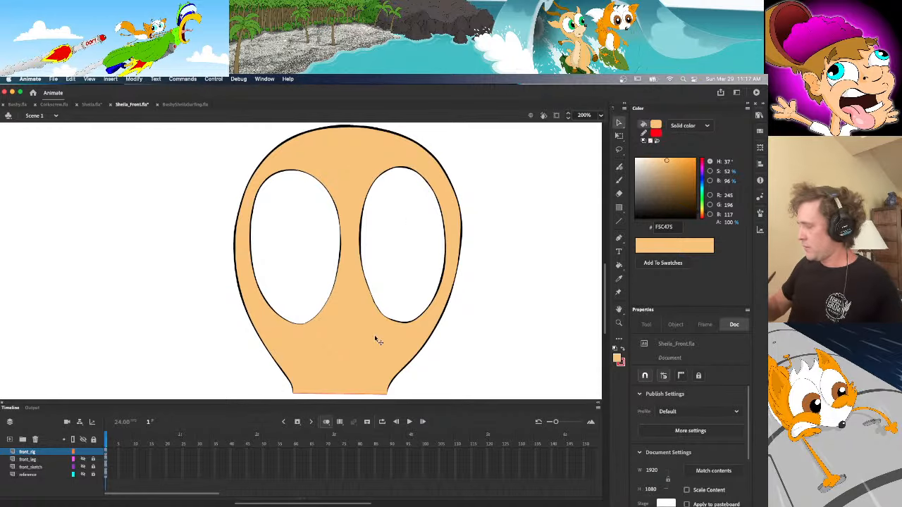
Bend the red line closing the neck slightly downward and delete it, keeping the tan fill's curved lower edge
{"action": "left_click", "coordinate": [110, 453]}
{"action": "left_click", "coordinate": [413, 388]}
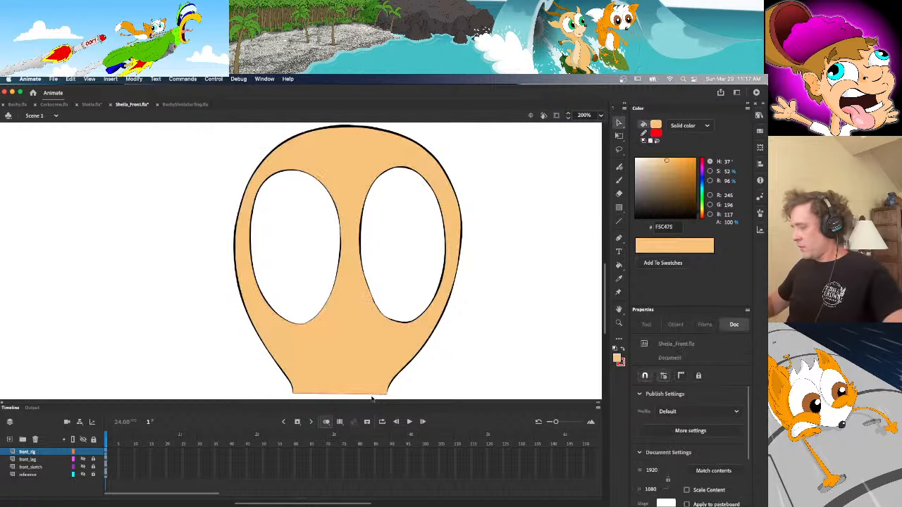
{"action": "scroll", "coordinate": [418, 371], "scroll_direction": "down", "scroll_amount": 3}
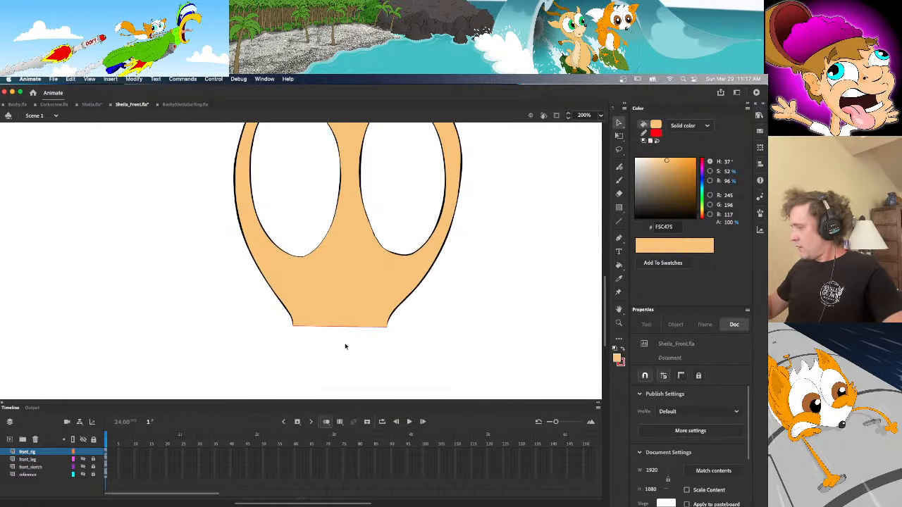
{"action": "left_click", "coordinate": [326, 329]}
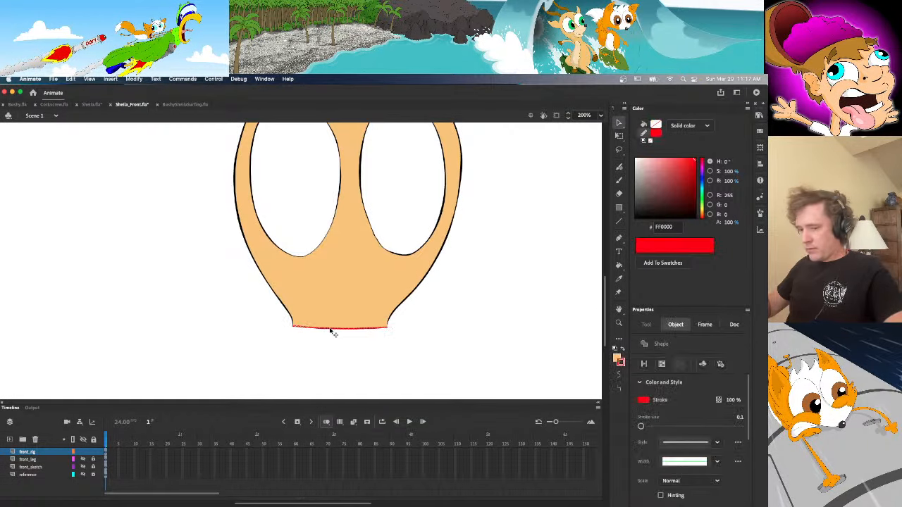
{"action": "left_click", "coordinate": [296, 397]}
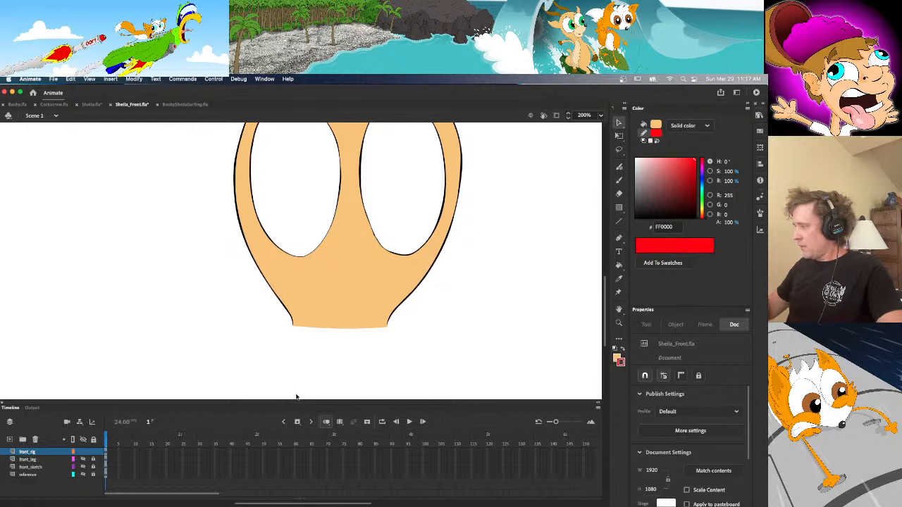
Convert all the head artwork on front_rig into a graphic symbol named SheilaFront V_01
{"action": "mouse_move", "coordinate": [605, 303]}
{"action": "left_mouse_down"}
{"action": "mouse_move", "coordinate": [605, 284]}
{"action": "mouse_move", "coordinate": [606, 292]}
{"action": "left_mouse_up"}
{"action": "left_click", "coordinate": [107, 452]}
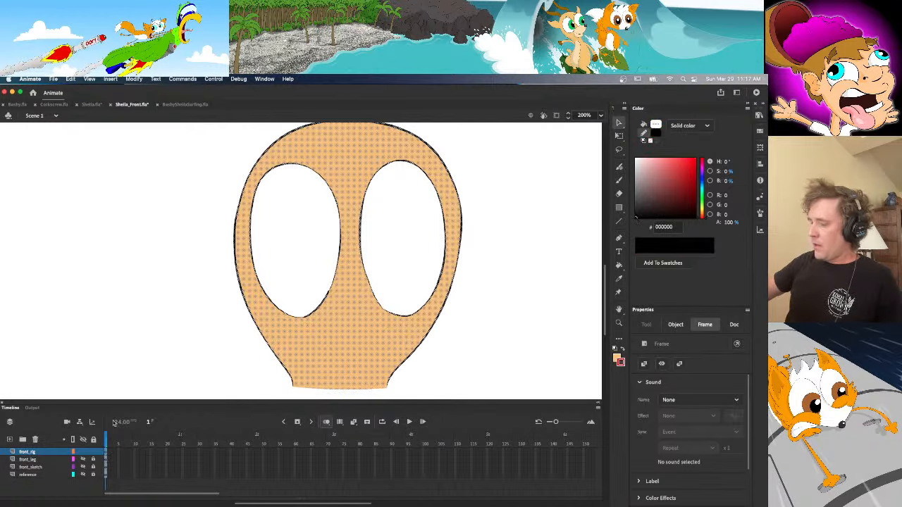
{"action": "left_click", "coordinate": [145, 82]}
{"action": "left_click", "coordinate": [152, 104]}
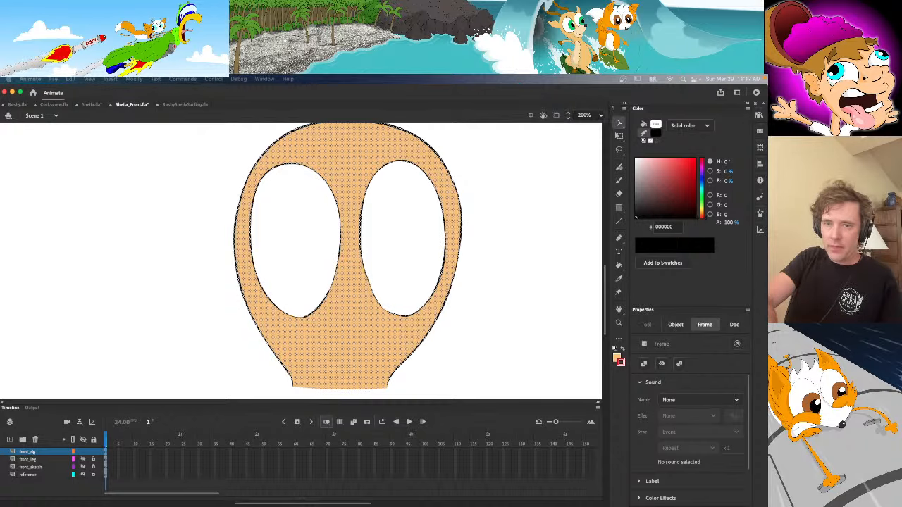
{"action": "key", "text": "F8"}
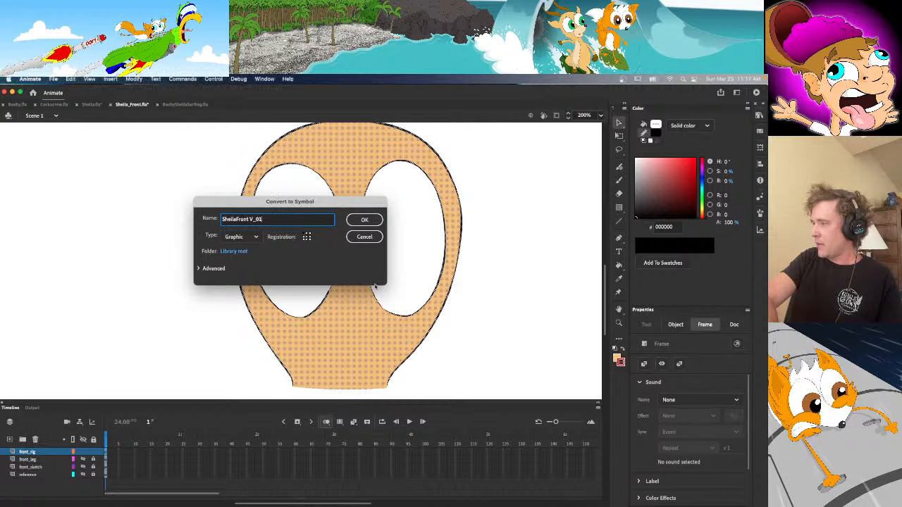
{"action": "left_click", "coordinate": [373, 221]}
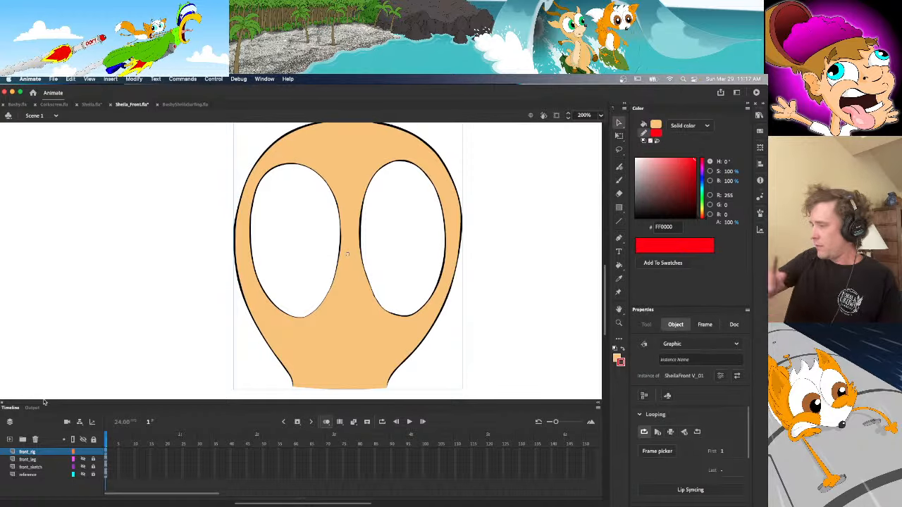
Open the SheilaFront V_01 symbol for editing and rename its only layer head
{"action": "double_click", "coordinate": [361, 336]}
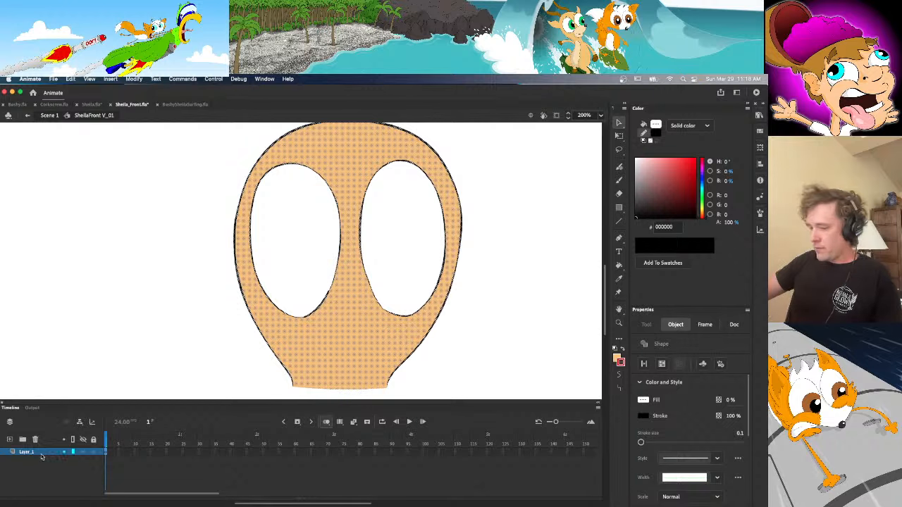
{"action": "double_click", "coordinate": [41, 453]}
{"action": "type", "text": "head"}
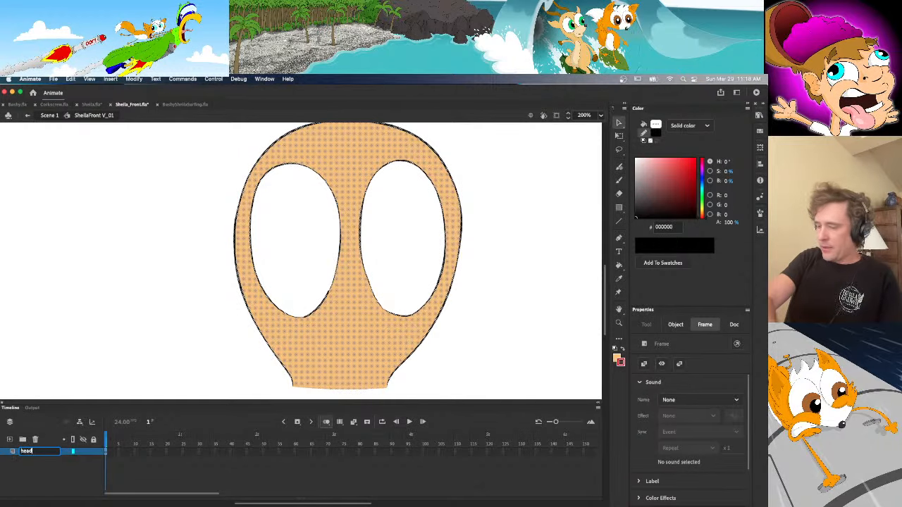
{"action": "key", "text": "Return"}
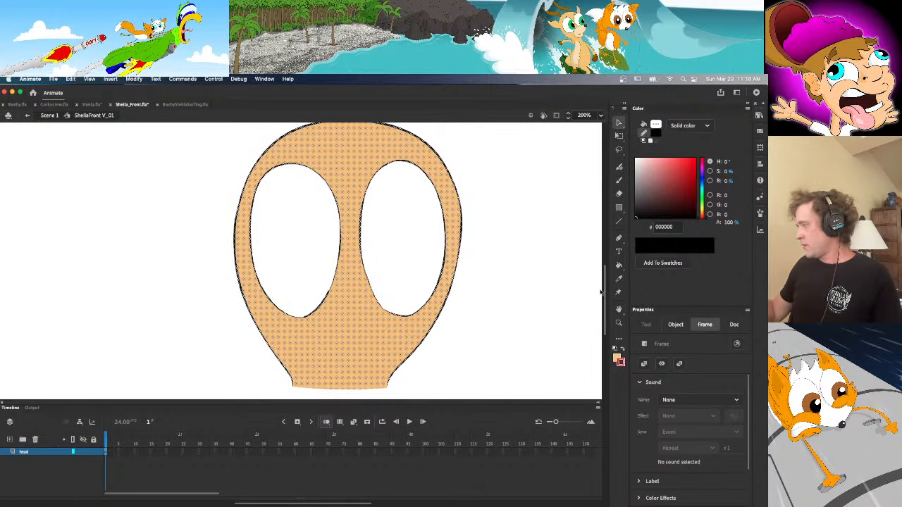
Convert the artwork on the head layer into a nested graphic symbol named SheilaFront1Head1 and set its looping to play a single frame
{"action": "scroll", "coordinate": [574, 277], "scroll_direction": "up", "scroll_amount": 2}
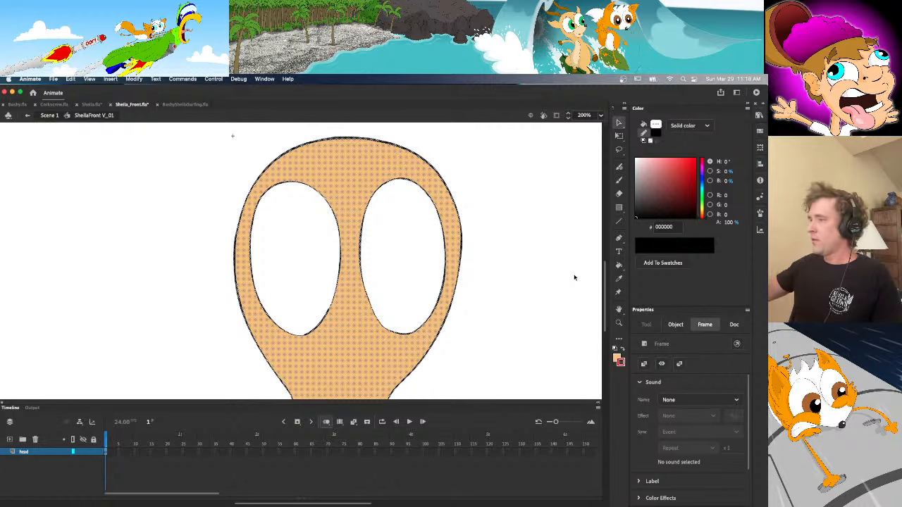
{"action": "left_click", "coordinate": [139, 81]}
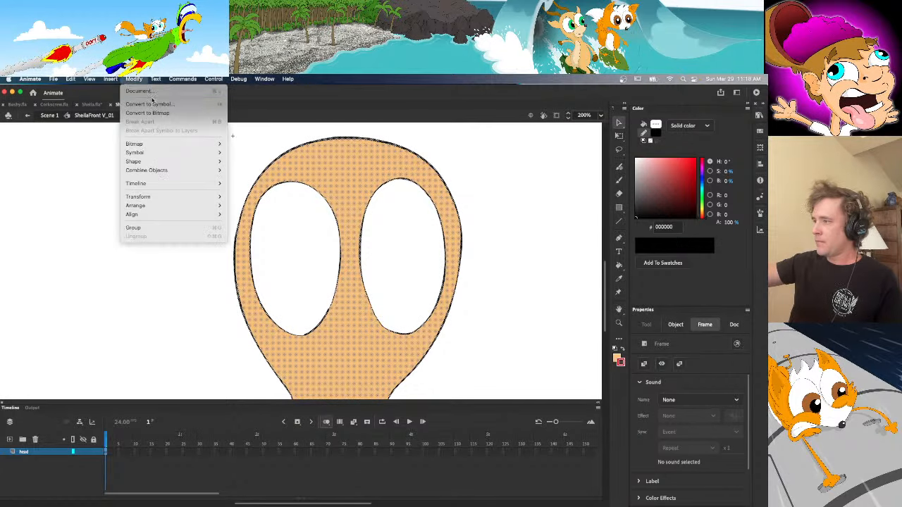
{"action": "left_click", "coordinate": [150, 103]}
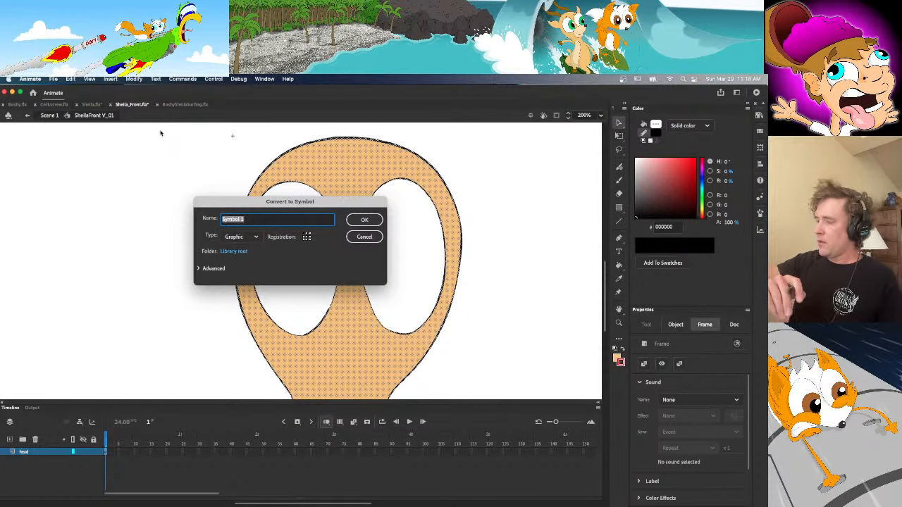
{"action": "type", "text": "Sh"}
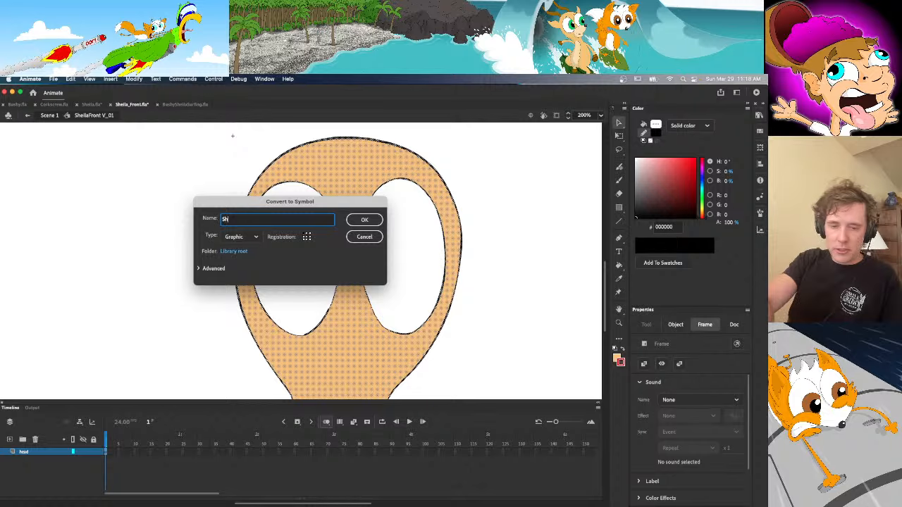
{"action": "type", "text": "eilaFr"}
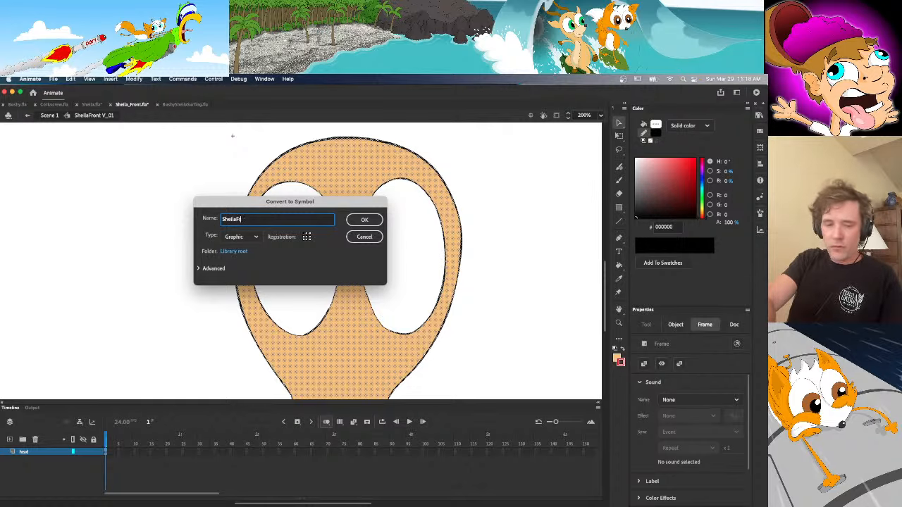
{"action": "type", "text": "ontHead"}
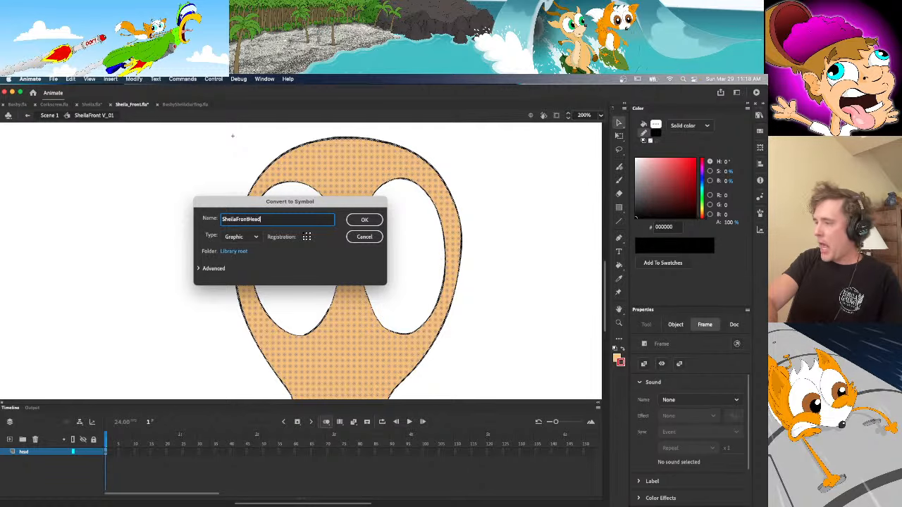
{"action": "key", "text": "BackSpace"}
{"action": "key", "text": "BackSpace"}
{"action": "key", "text": "BackSpace"}
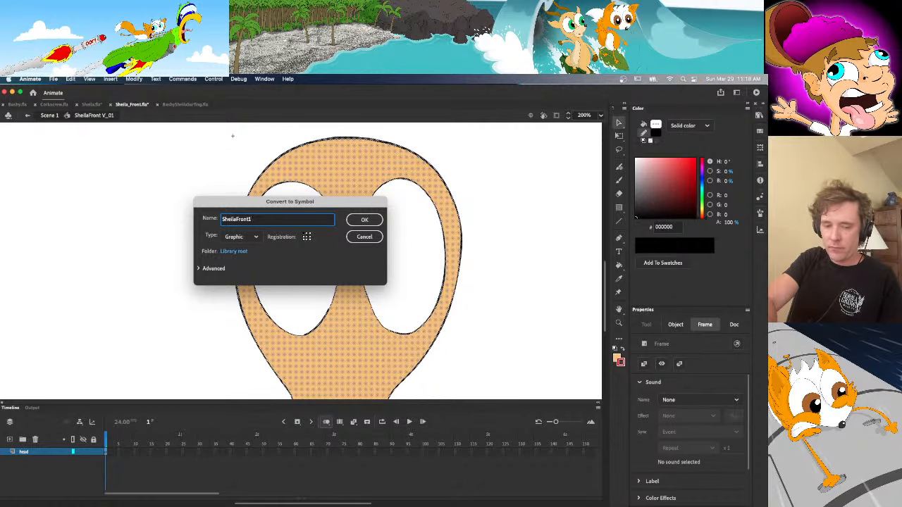
{"action": "type", "text": "ead1"}
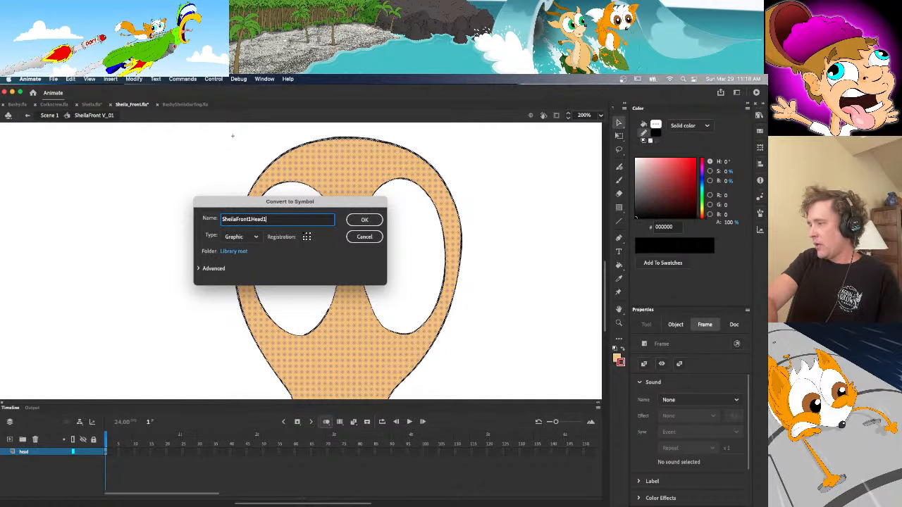
{"action": "key", "text": "Return"}
{"action": "left_click", "coordinate": [670, 432]}
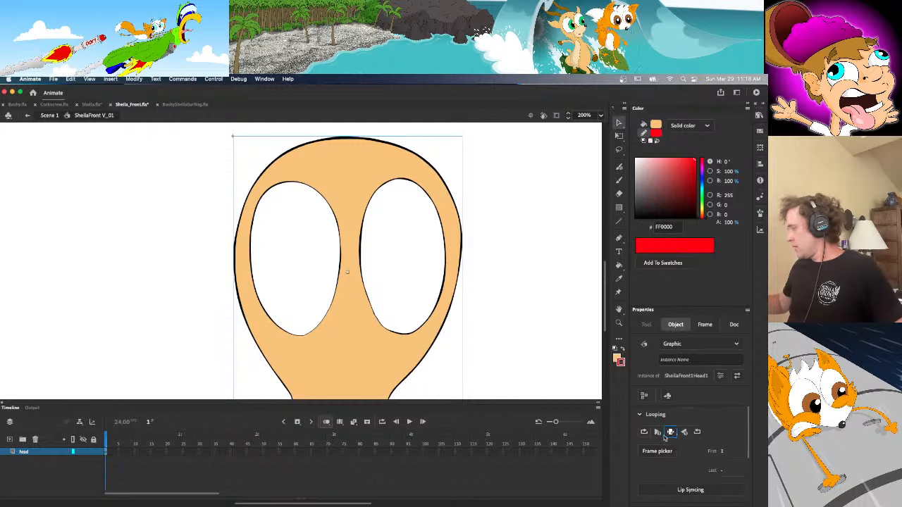
Open the SheilaFront1Head1 symbol for editing and rename its layer face
{"action": "scroll", "coordinate": [604, 326], "scroll_direction": "down", "scroll_amount": 2}
{"action": "left_click_drag", "start_coordinate": [604, 326], "coordinate": [603, 321]}
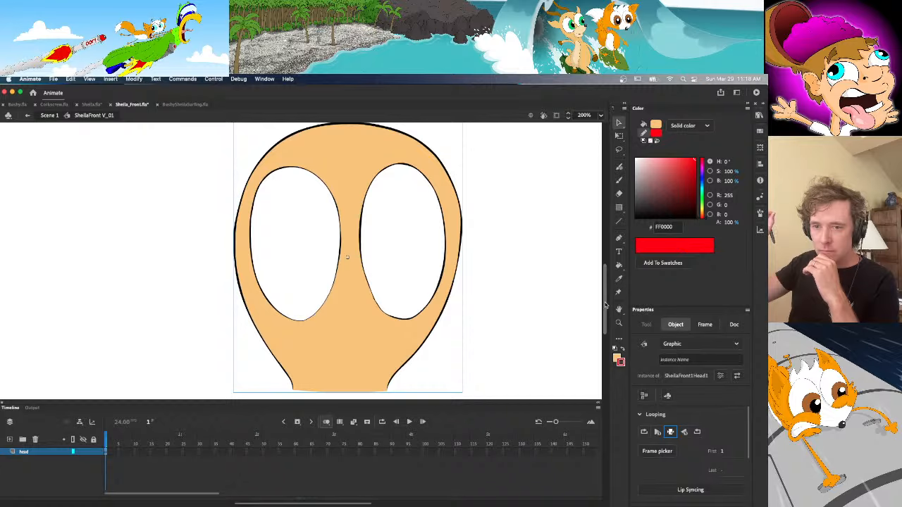
{"action": "double_click", "coordinate": [407, 346]}
{"action": "left_click", "coordinate": [437, 341]}
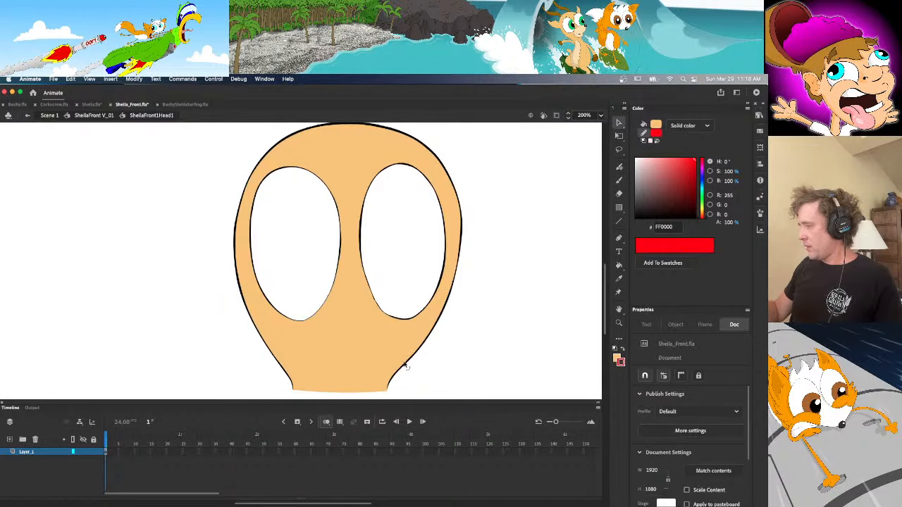
{"action": "left_click_drag", "start_coordinate": [605, 305], "coordinate": [605, 301]}
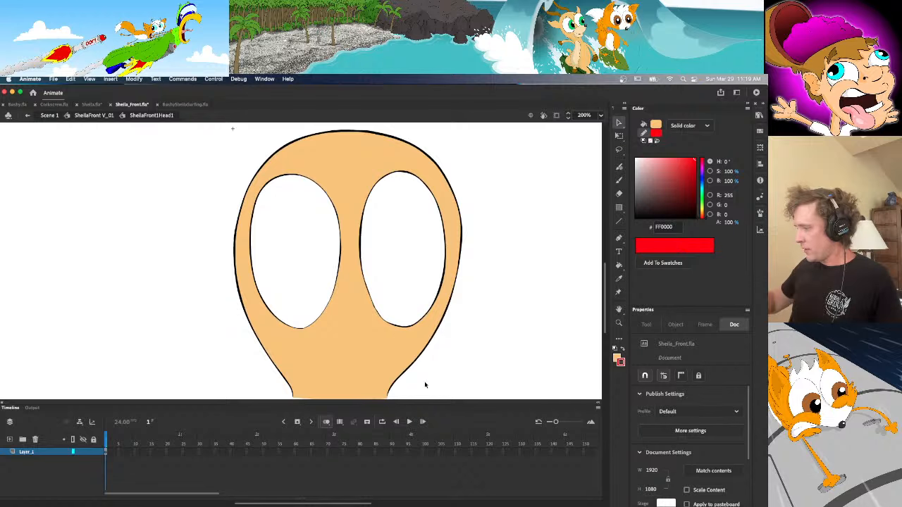
{"action": "double_click", "coordinate": [41, 452]}
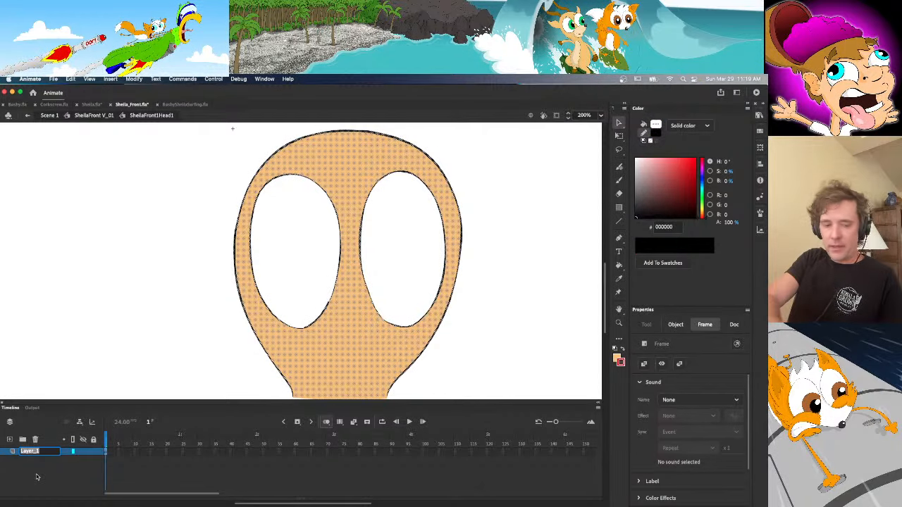
{"action": "type", "text": "face"}
{"action": "key", "text": "Return"}
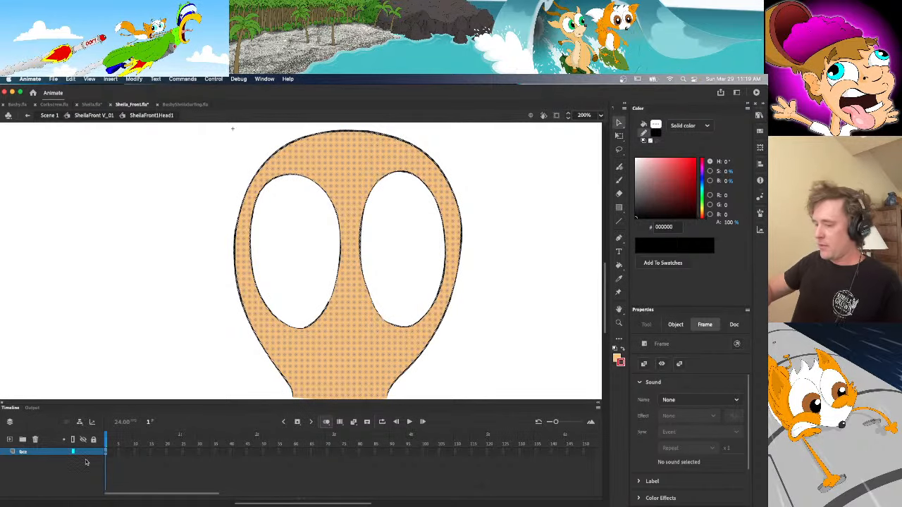
Show the front_sketch layer in Scene 1, reopen the nested SheilaFront1Head1 symbol and lock its face layer
{"action": "left_click", "coordinate": [162, 349]}
{"action": "left_click", "coordinate": [50, 115]}
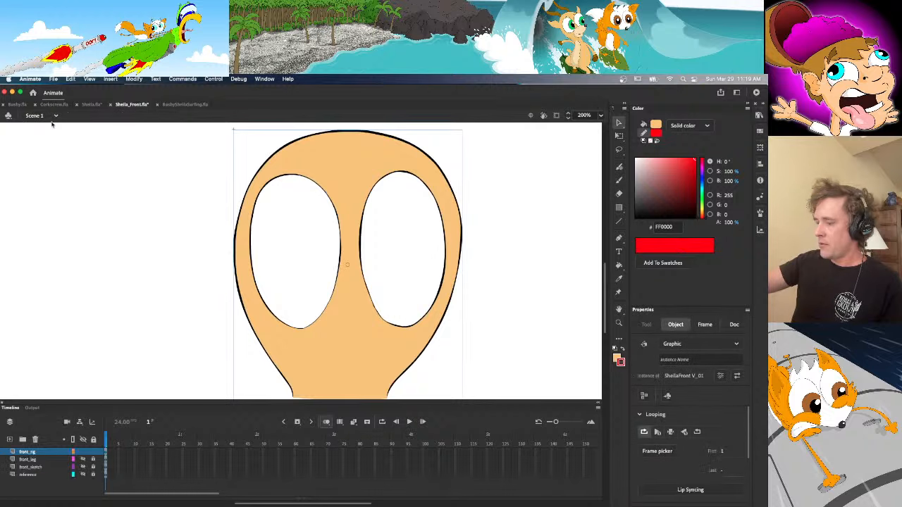
{"action": "left_click", "coordinate": [83, 465]}
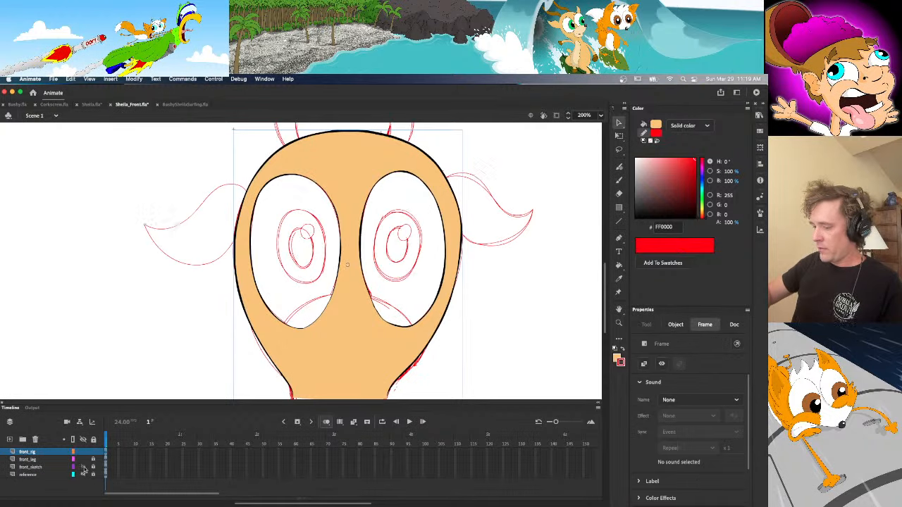
{"action": "double_click", "coordinate": [374, 358]}
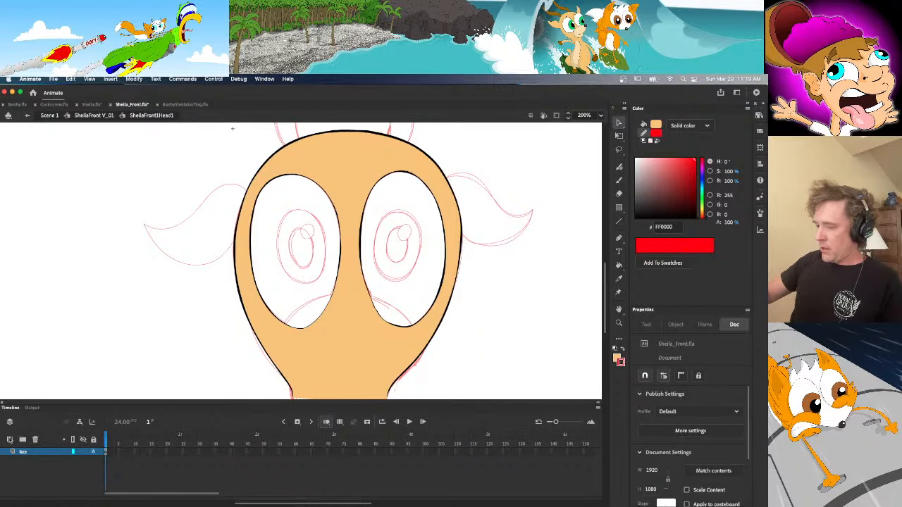
Add a layer named eyes and place it below the face layer
{"action": "left_click", "coordinate": [10, 440]}
{"action": "type", "text": "eyes"}
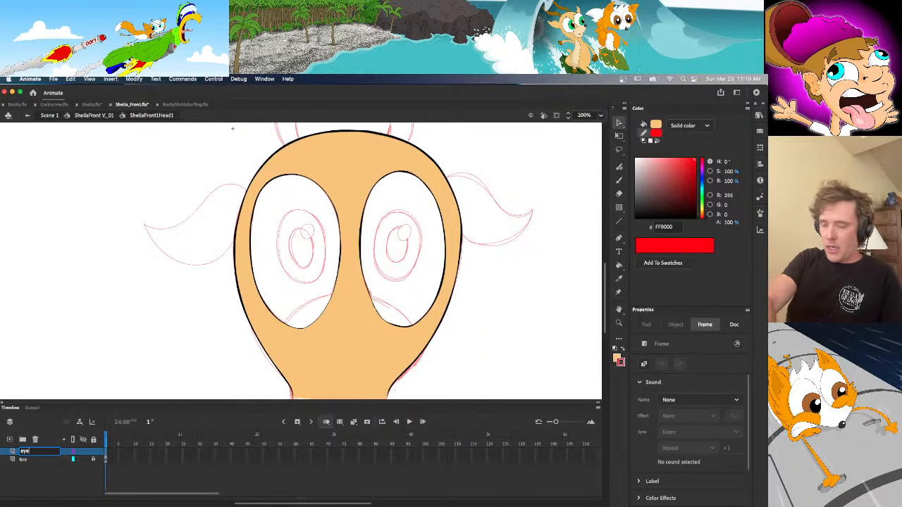
{"action": "key", "text": "Return"}
{"action": "left_click_drag", "start_coordinate": [45, 453], "coordinate": [46, 466]}
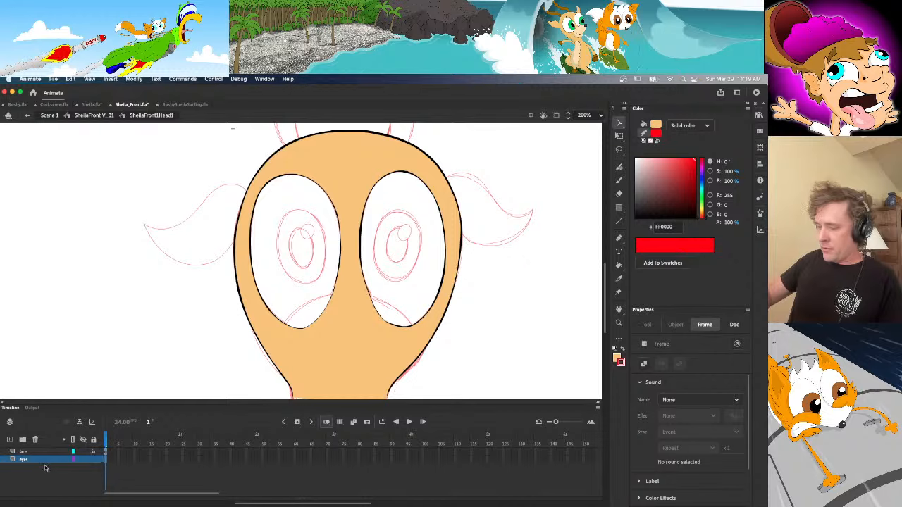
Display the face layer as outlines and paint a closed red Paint Brush shape around both eyes, inside the head outline, on the eyes layer
{"action": "key", "text": "r"}
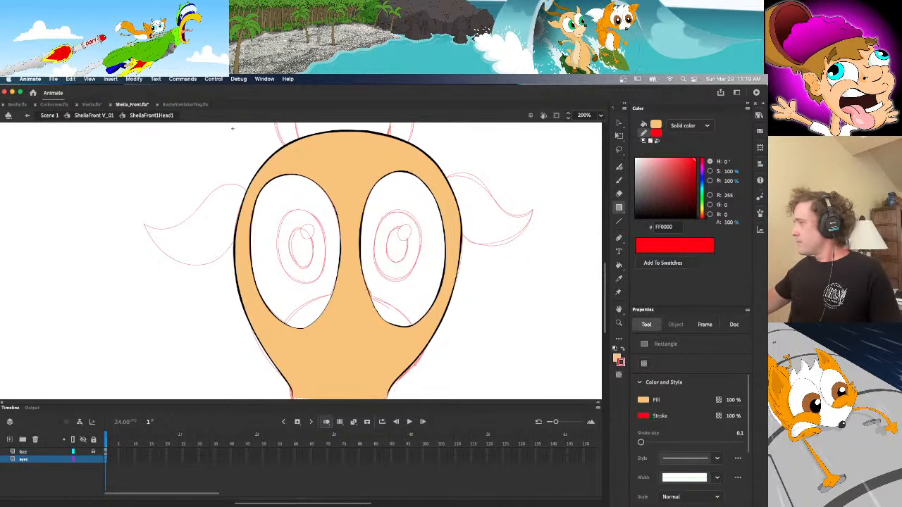
{"action": "left_click", "coordinate": [73, 451]}
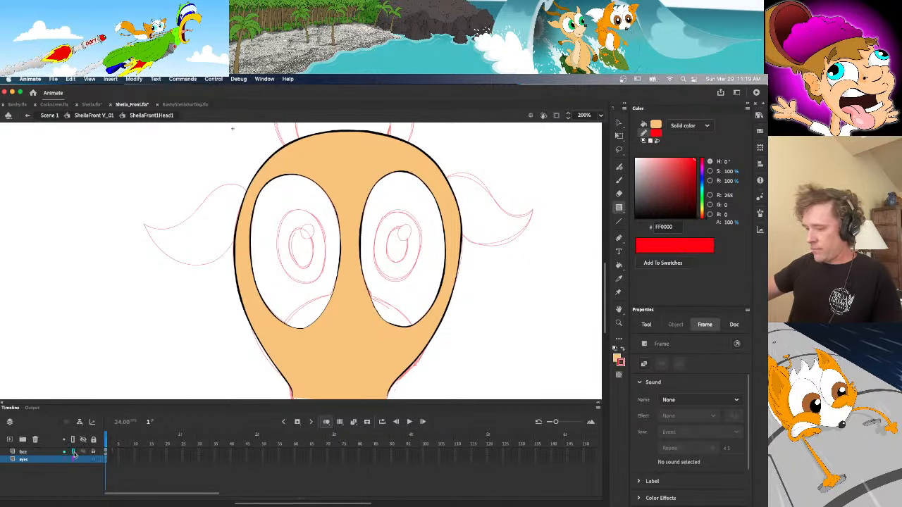
{"action": "key", "text": "y"}
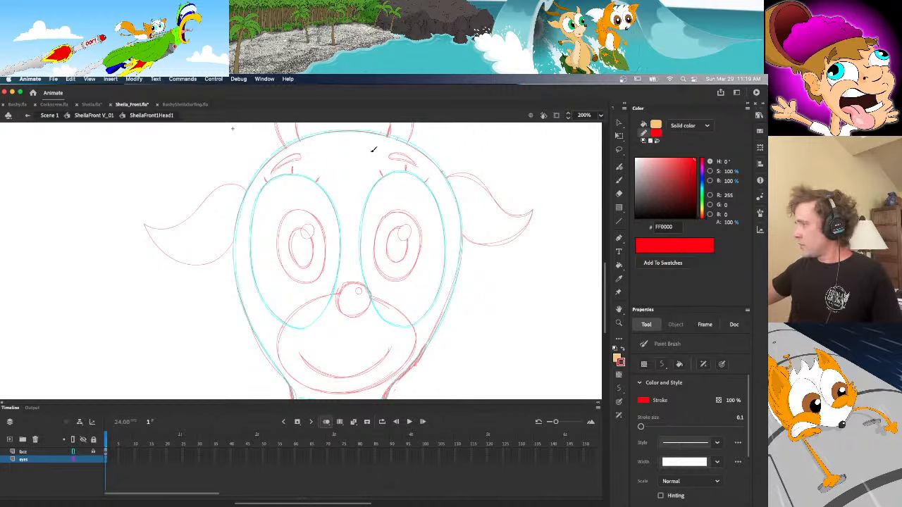
{"action": "mouse_move", "coordinate": [371, 150]}
{"action": "left_mouse_down"}
{"action": "mouse_move", "coordinate": [284, 161]}
{"action": "mouse_move", "coordinate": [265, 172]}
{"action": "mouse_move", "coordinate": [248, 203]}
{"action": "mouse_move", "coordinate": [257, 294]}
{"action": "mouse_move", "coordinate": [277, 329]}
{"action": "mouse_move", "coordinate": [308, 351]}
{"action": "mouse_move", "coordinate": [377, 353]}
{"action": "mouse_move", "coordinate": [411, 339]}
{"action": "mouse_move", "coordinate": [446, 291]}
{"action": "mouse_move", "coordinate": [456, 249]}
{"action": "mouse_move", "coordinate": [445, 189]}
{"action": "mouse_move", "coordinate": [428, 167]}
{"action": "mouse_move", "coordinate": [400, 151]}
{"action": "left_mouse_up"}
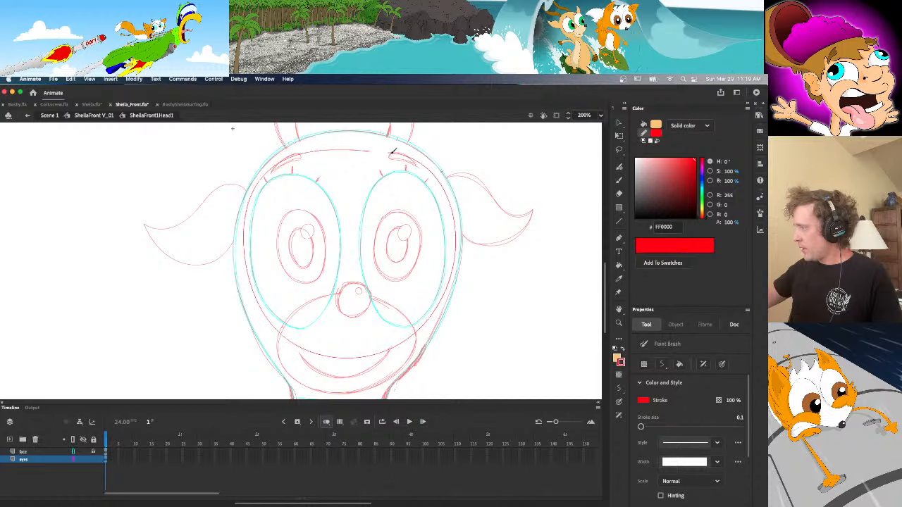
Fill the red-outlined shape around the eyes with white, delete its outline and return the face layer to full-colour display
{"action": "key", "text": "v"}
{"action": "key", "text": "d"}
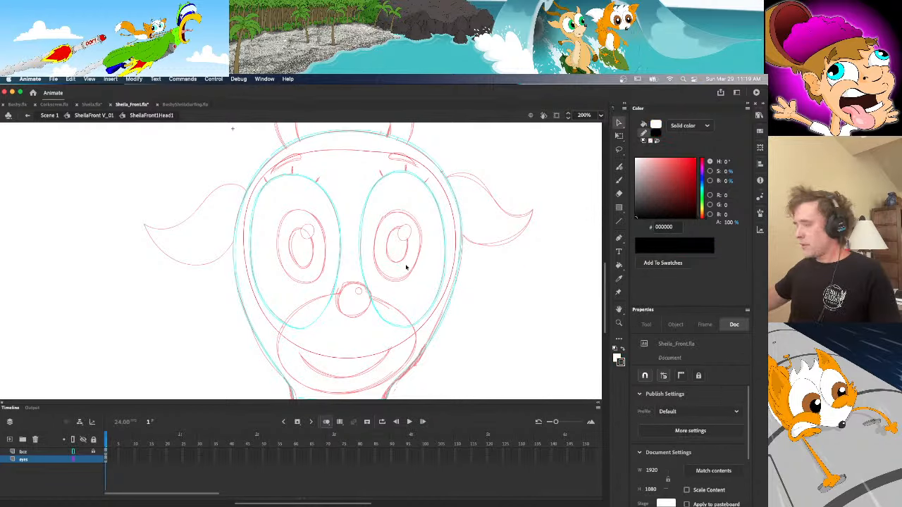
{"action": "key", "text": "k"}
{"action": "left_click", "coordinate": [406, 281]}
{"action": "key", "text": "v"}
{"action": "left_click", "coordinate": [445, 300]}
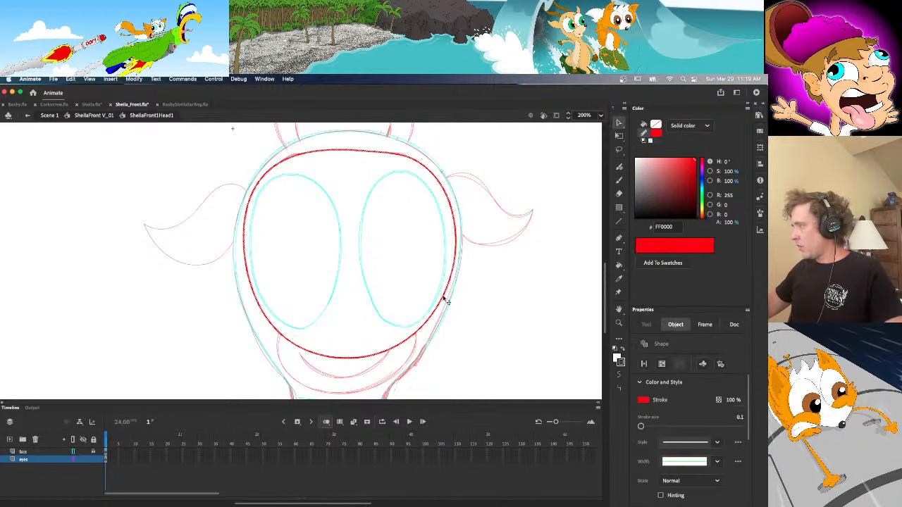
{"action": "key", "text": "Delete"}
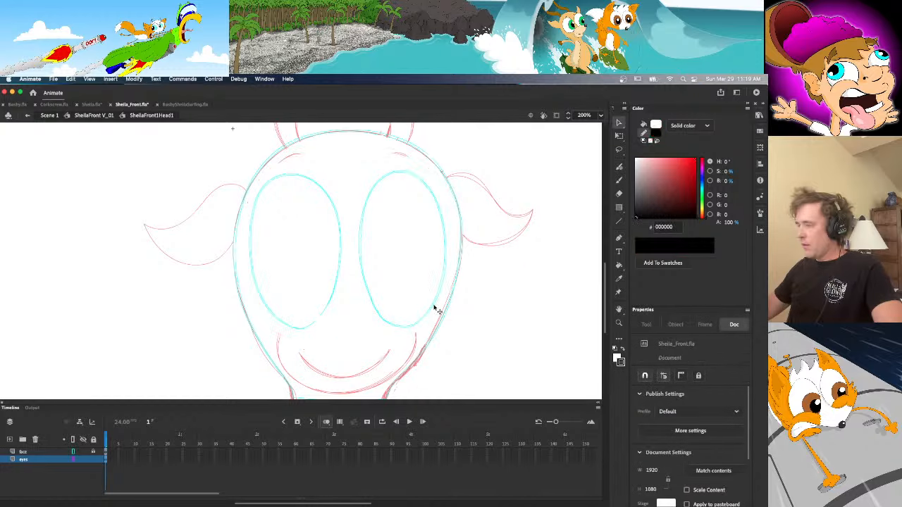
{"action": "left_click", "coordinate": [73, 451]}
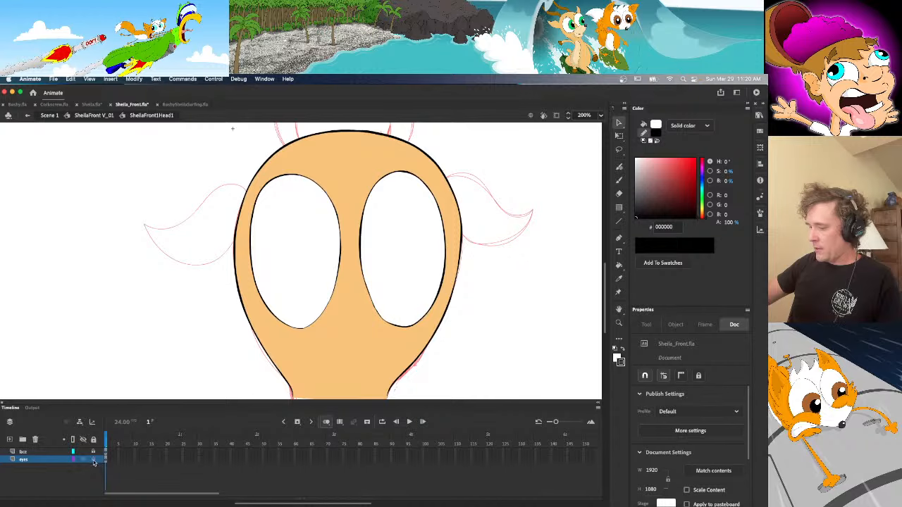
Switch to Sheila.fla, copy the left eye's green iris with its pupil and highlight, and return to Sheila_Front.fla
{"action": "left_click", "coordinate": [92, 104]}
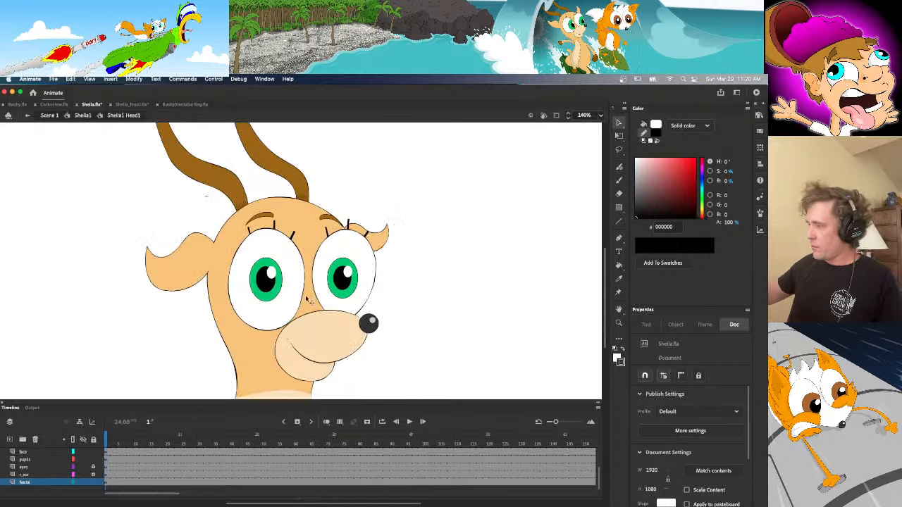
{"action": "left_click", "coordinate": [282, 291]}
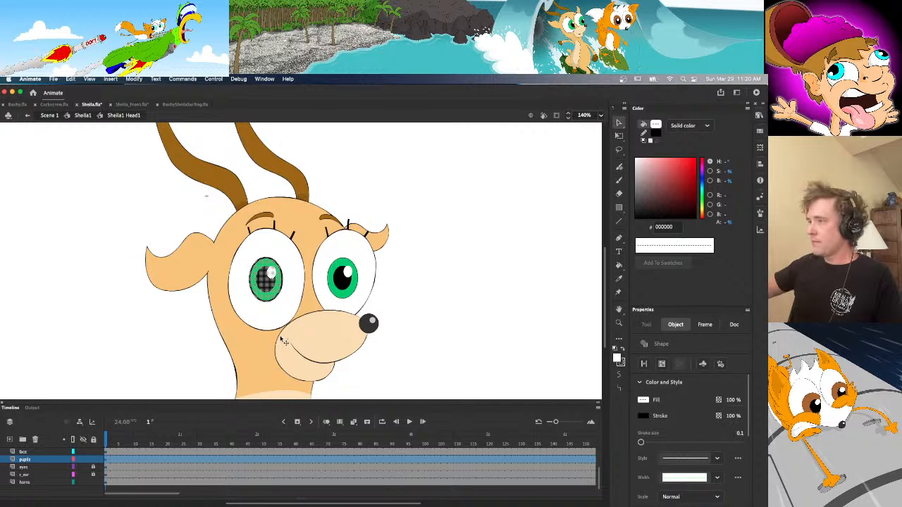
{"action": "left_click", "coordinate": [130, 104]}
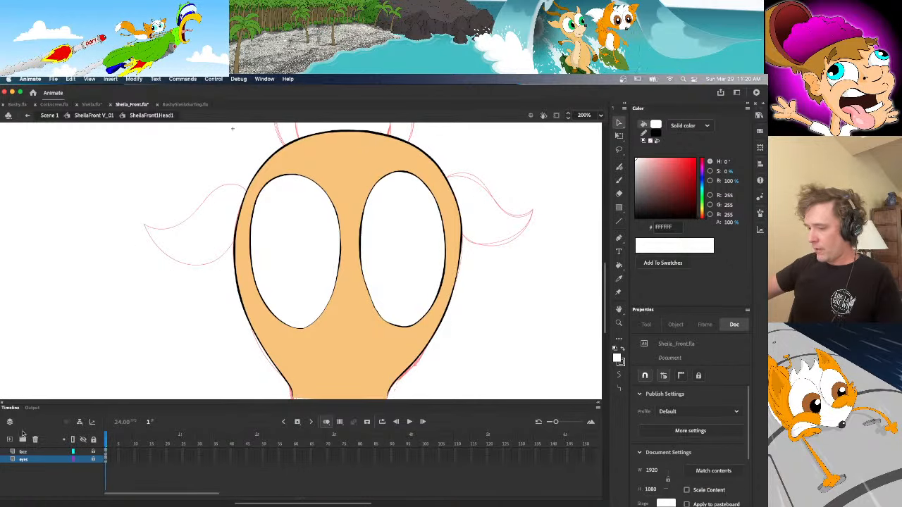
Add a layer named pupils between the face and eyes layers
{"action": "left_click", "coordinate": [10, 439]}
{"action": "double_click", "coordinate": [32, 459]}
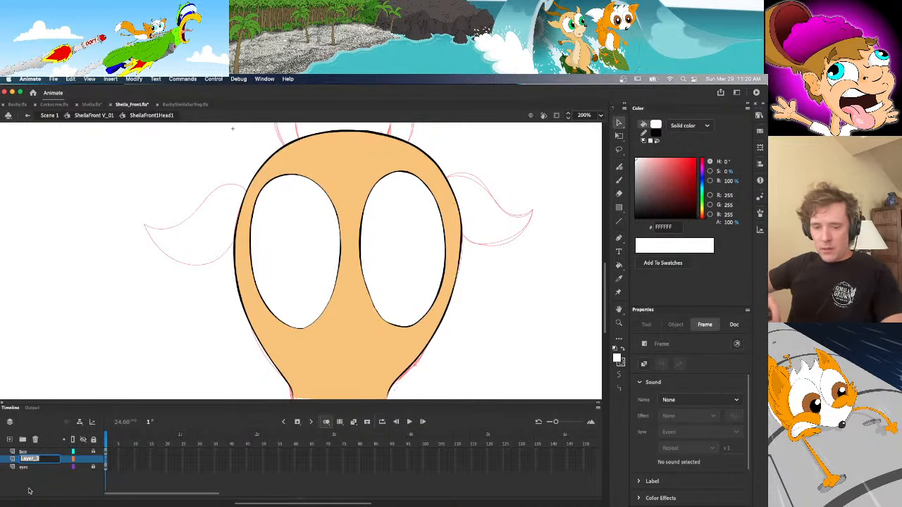
{"action": "type", "text": "pupils"}
{"action": "key", "text": "Return"}
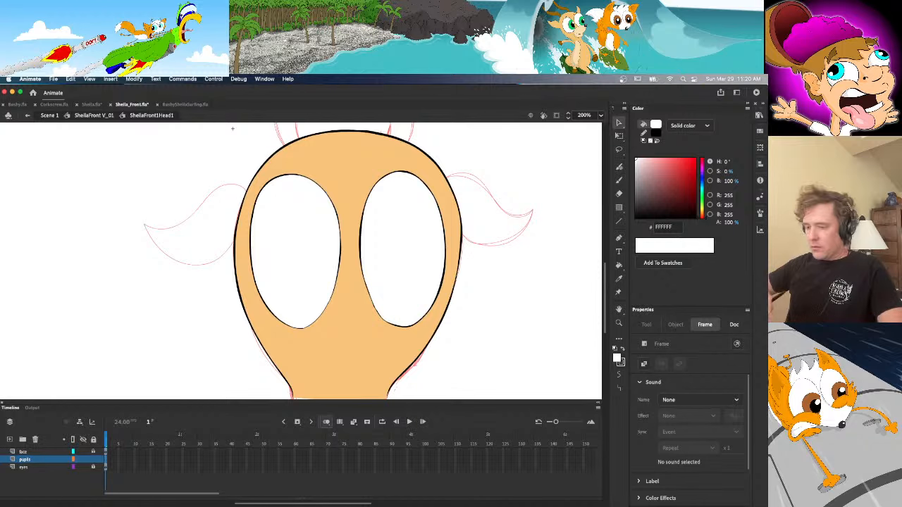
Display the face and eyes layers as outlines and paste the copied iris onto the pupils layer over the left eye's sketch
{"action": "left_click", "coordinate": [73, 467]}
{"action": "left_click", "coordinate": [73, 451]}
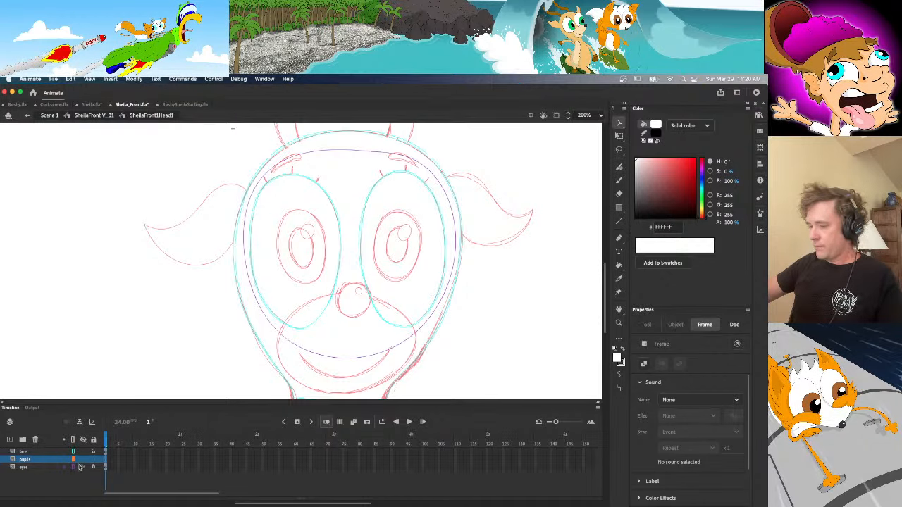
{"action": "key", "text": "super+shift+v"}
{"action": "left_click_drag", "start_coordinate": [332, 252], "coordinate": [318, 253]}
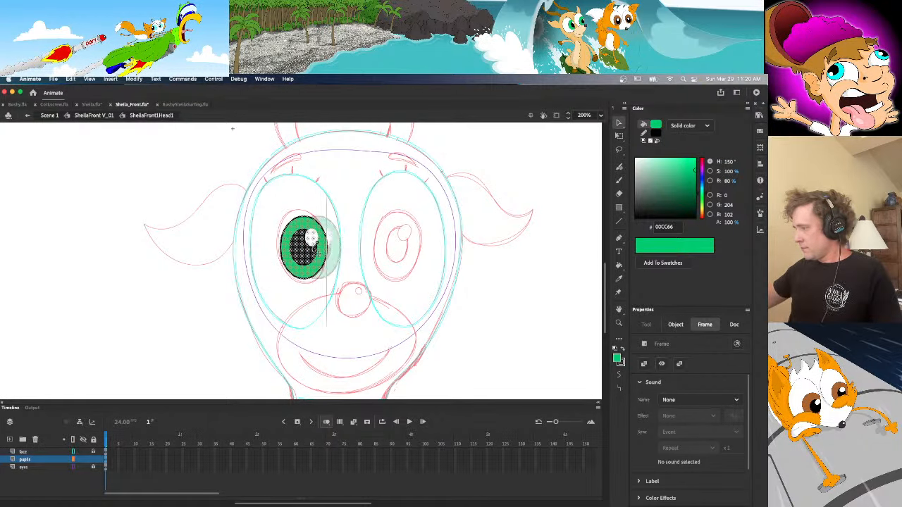
Enlarge, slightly rotate and reposition the left iris with Free Transform to match the sketched pupil
{"action": "key", "text": "q"}
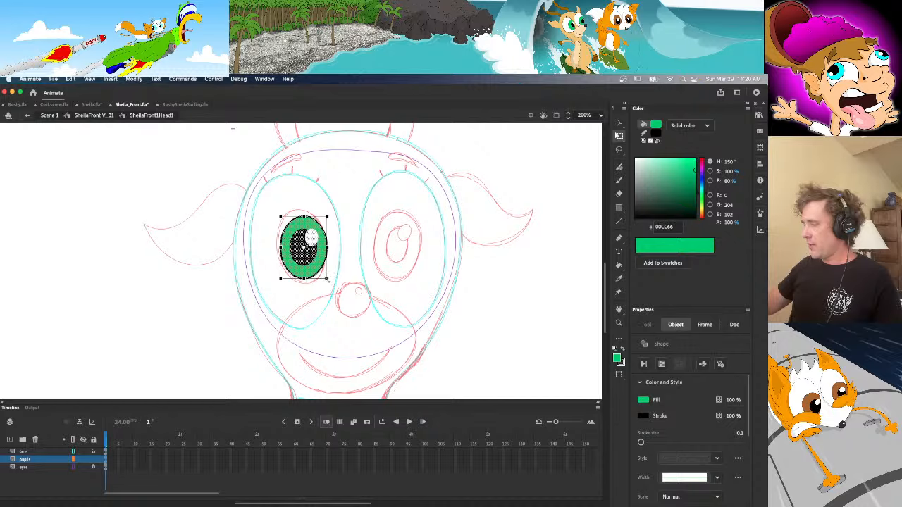
{"action": "left_click_drag", "start_coordinate": [327, 280], "coordinate": [329, 281]}
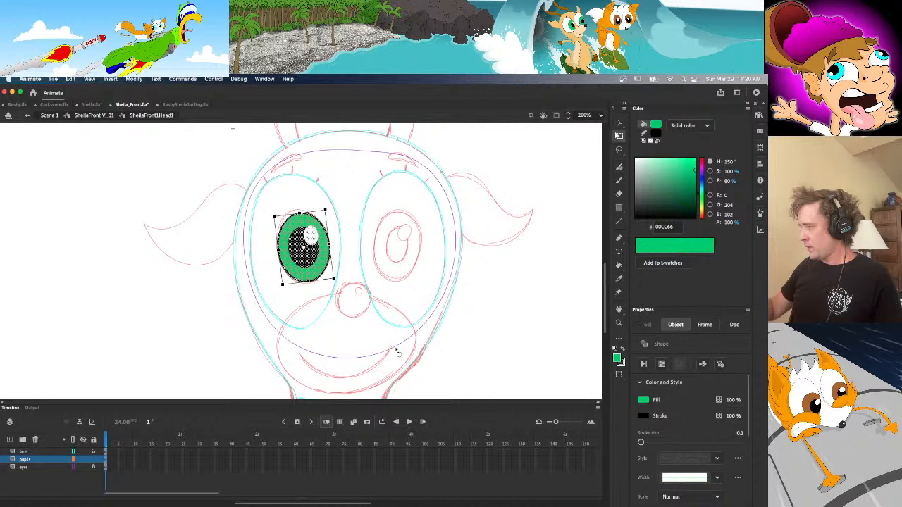
{"action": "left_click_drag", "start_coordinate": [332, 286], "coordinate": [318, 260]}
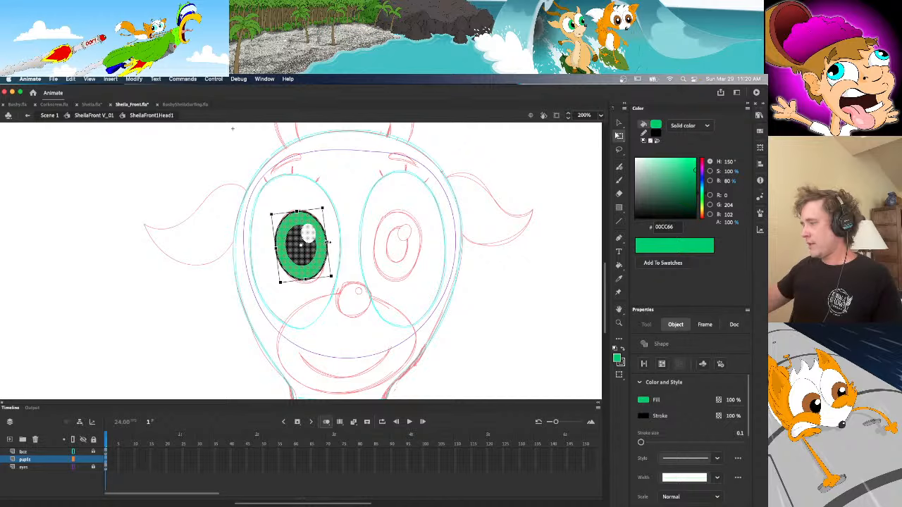
{"action": "left_click", "coordinate": [345, 274]}
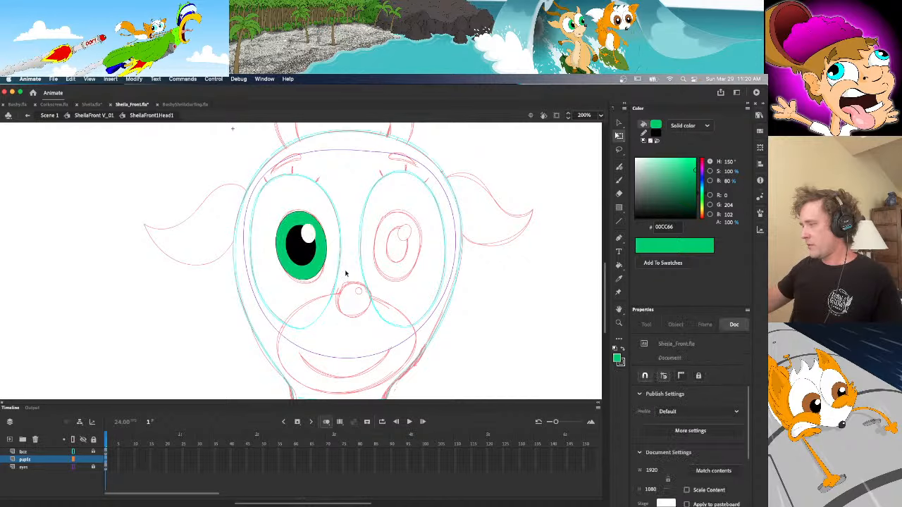
Duplicate the left iris onto the right eye, then tilt and narrow the copy to match the sketch
{"action": "left_click", "coordinate": [310, 250]}
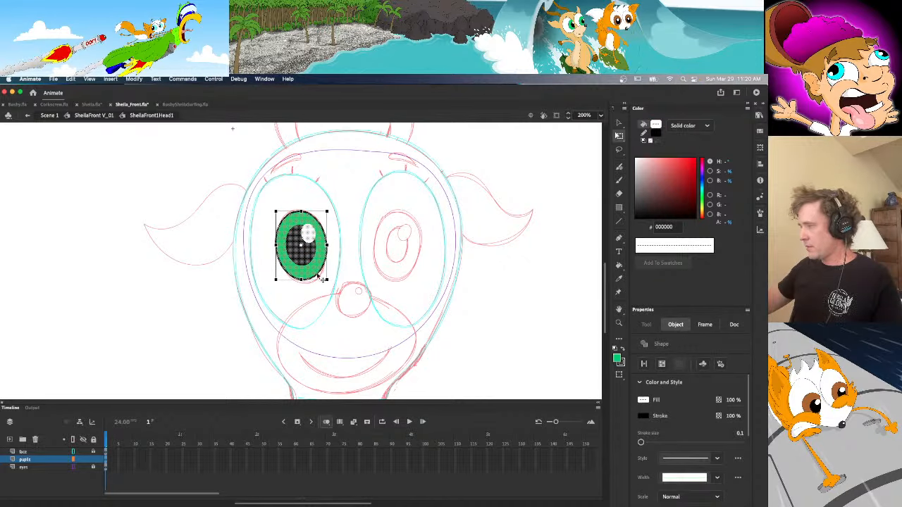
{"action": "mouse_move", "coordinate": [317, 267]}
{"action": "left_mouse_down"}
{"action": "mouse_move", "coordinate": [397, 267]}
{"action": "mouse_move", "coordinate": [411, 296]}
{"action": "mouse_move", "coordinate": [410, 260]}
{"action": "mouse_move", "coordinate": [421, 254]}
{"action": "left_mouse_up"}
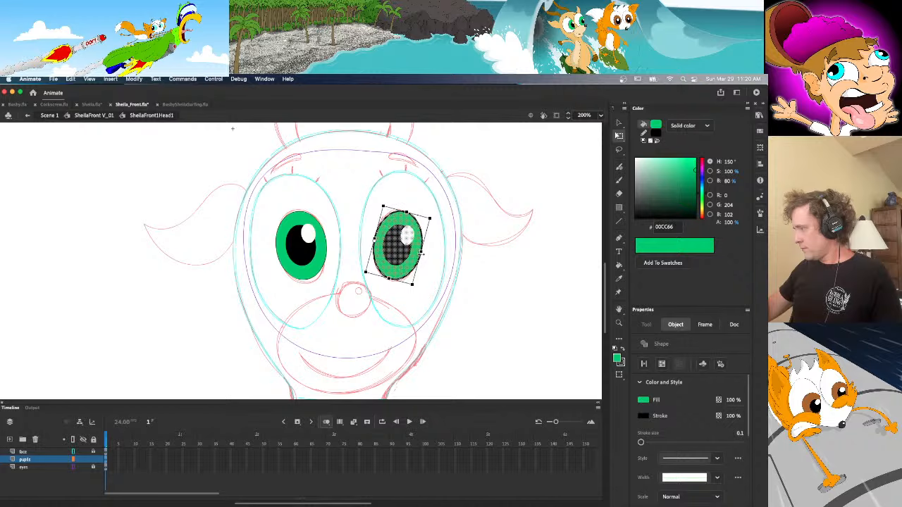
{"action": "left_click_drag", "start_coordinate": [400, 282], "coordinate": [403, 283]}
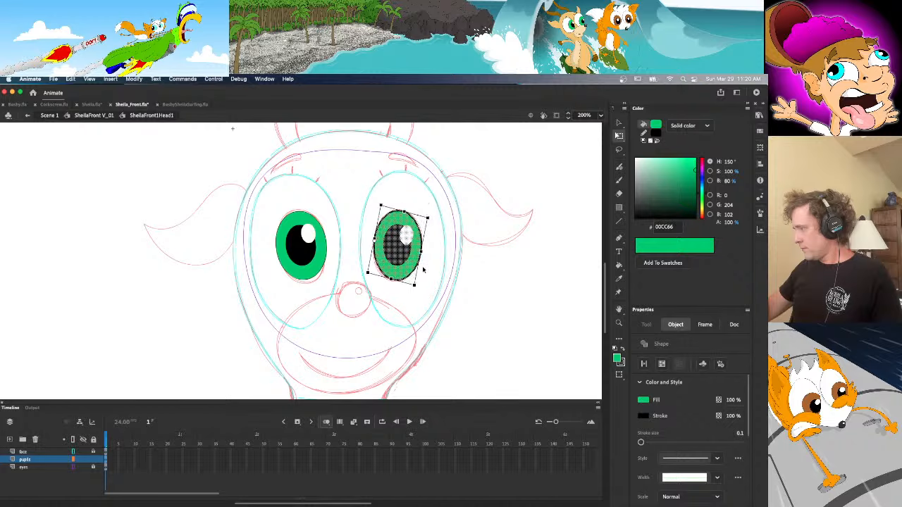
{"action": "left_click", "coordinate": [430, 294]}
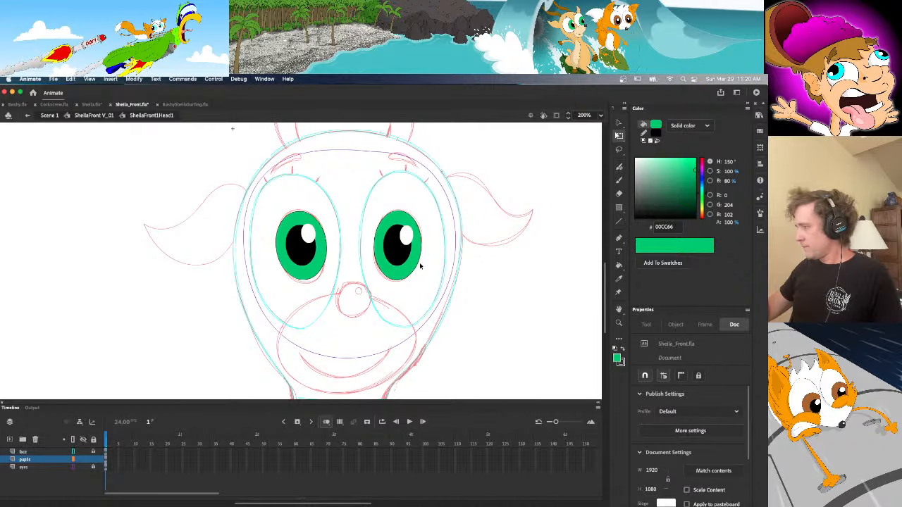
{"action": "left_click", "coordinate": [420, 279]}
{"action": "left_click_drag", "start_coordinate": [415, 285], "coordinate": [413, 284]}
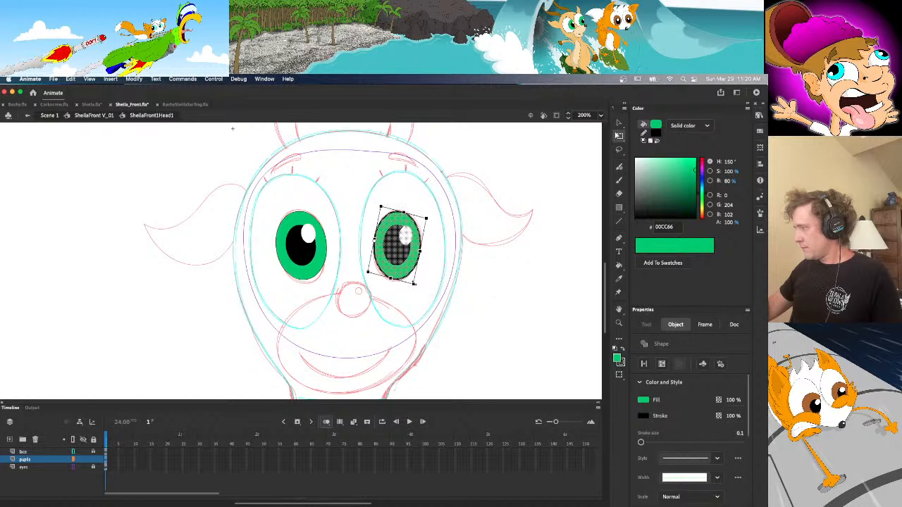
{"action": "left_click", "coordinate": [425, 282]}
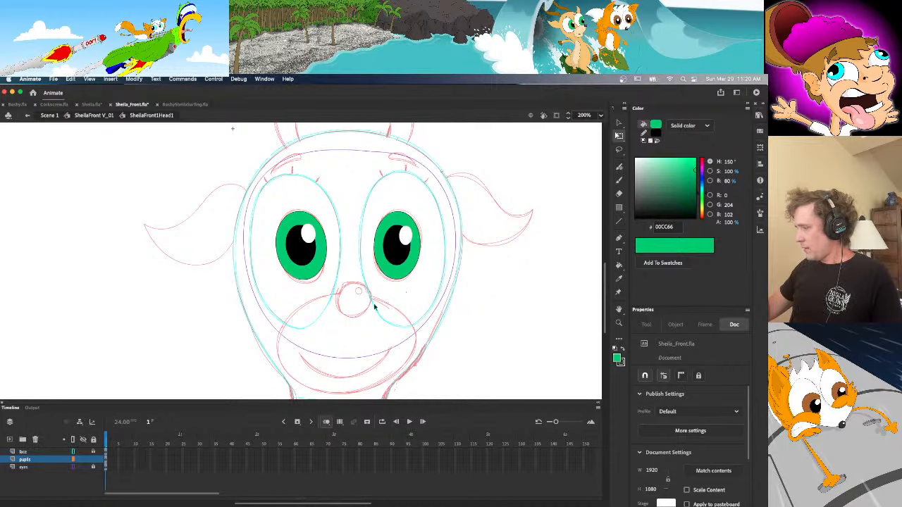
Save the document with the face and eyes layers back in full-colour display, and lock the pupils layer
{"action": "left_click", "coordinate": [73, 452]}
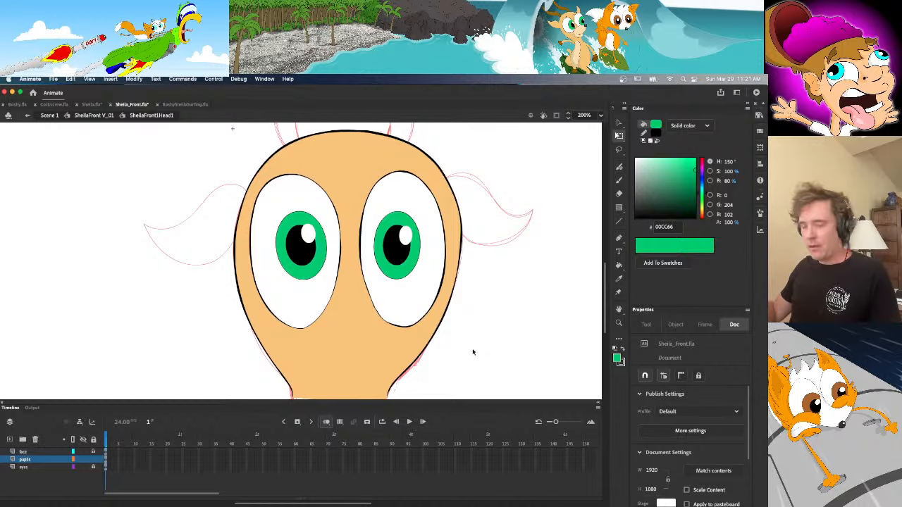
{"action": "key", "text": "super+s"}
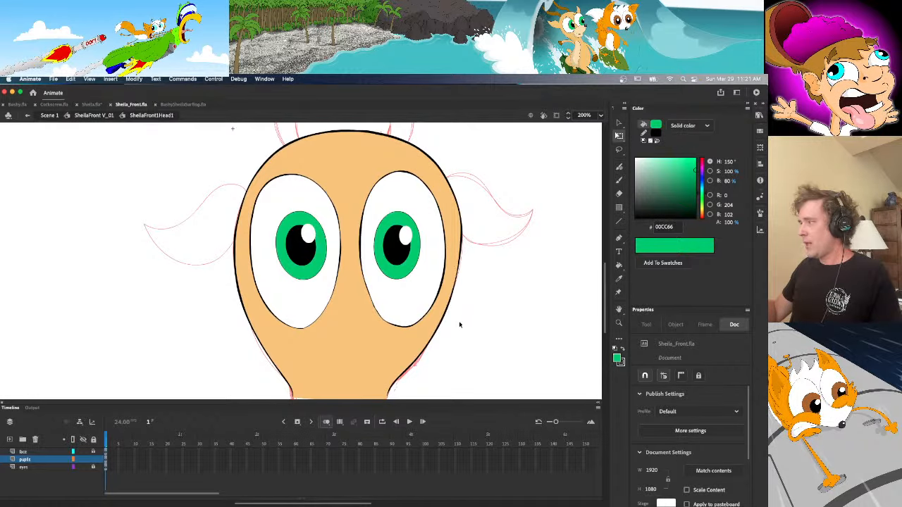
{"action": "left_click", "coordinate": [94, 459]}
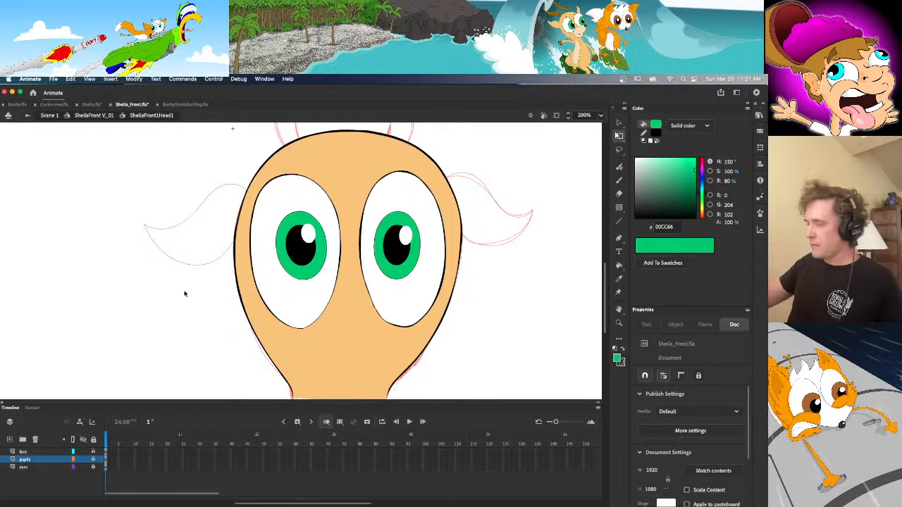
Add a layer named l_ear above the face layer
{"action": "left_click", "coordinate": [28, 451]}
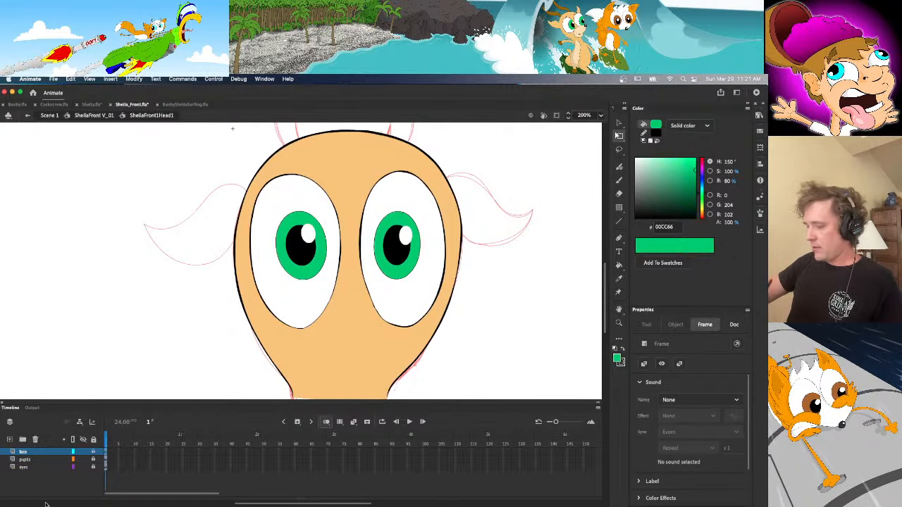
{"action": "left_click_drag", "start_coordinate": [73, 451], "coordinate": [76, 479]}
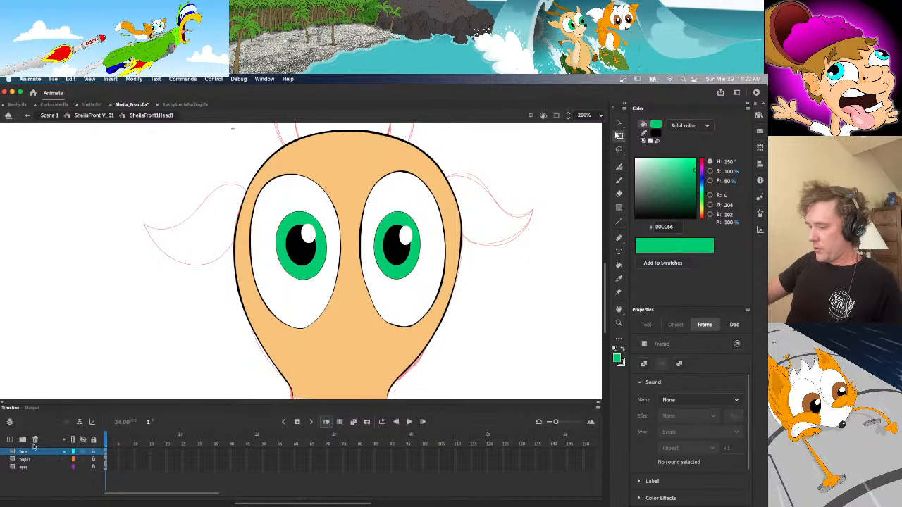
{"action": "left_click", "coordinate": [10, 440]}
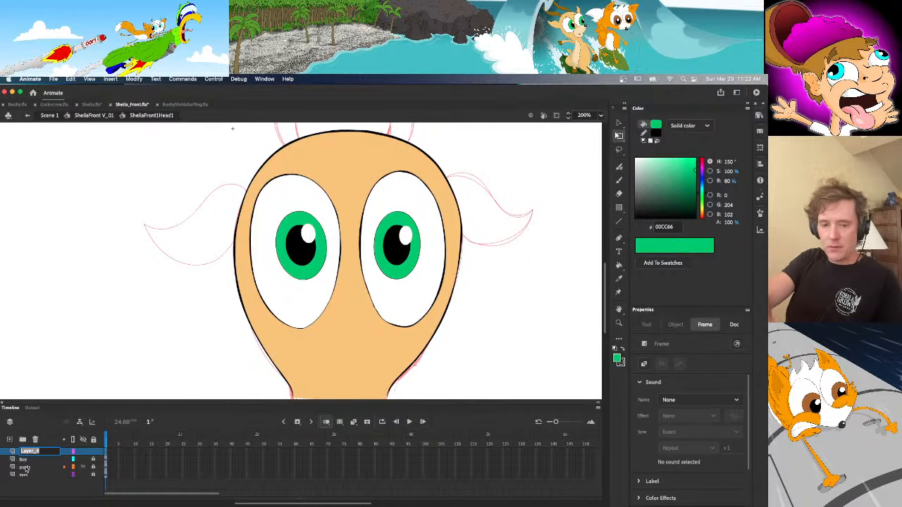
{"action": "key", "text": "BackSpace"}
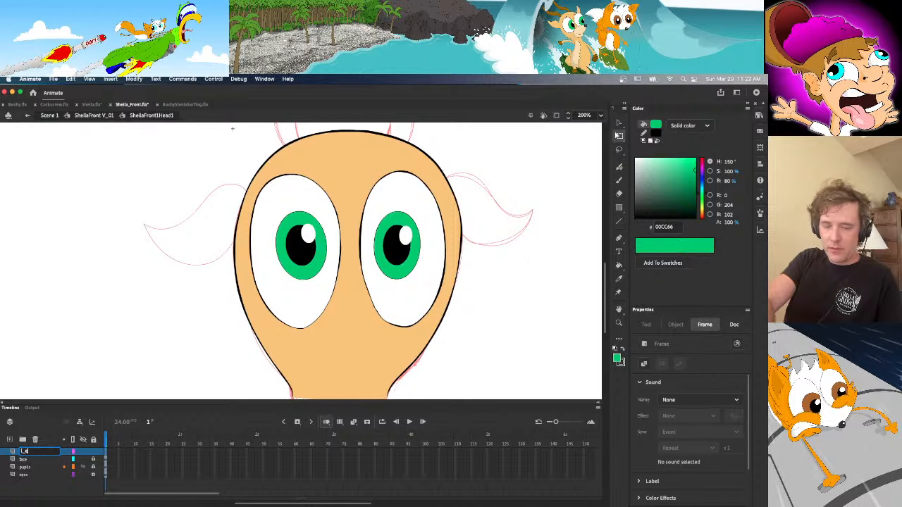
{"action": "type", "text": "l_ear"}
{"action": "key", "text": "Return"}
Activate the Classic Brush with a black fill on the l_ear layer and bring the sketched ears and horns into view
{"action": "key", "text": "v"}
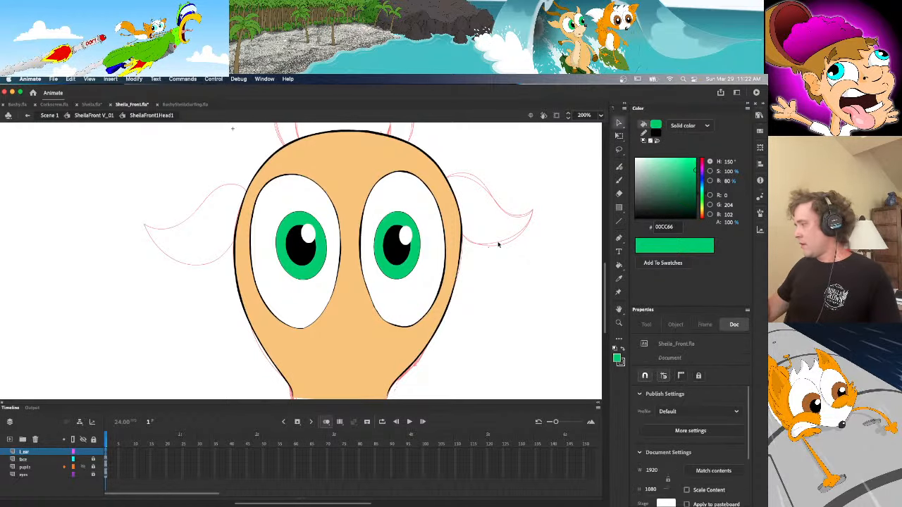
{"action": "key", "text": "b"}
{"action": "left_click", "coordinate": [648, 141]}
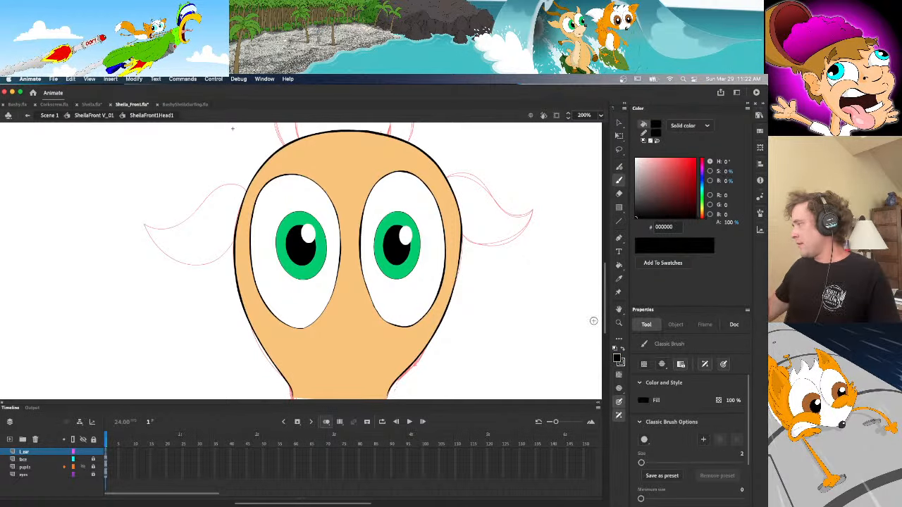
{"action": "scroll", "coordinate": [606, 303], "scroll_direction": "up", "scroll_amount": 3}
{"action": "scroll", "coordinate": [606, 303], "scroll_direction": "up", "scroll_amount": 1}
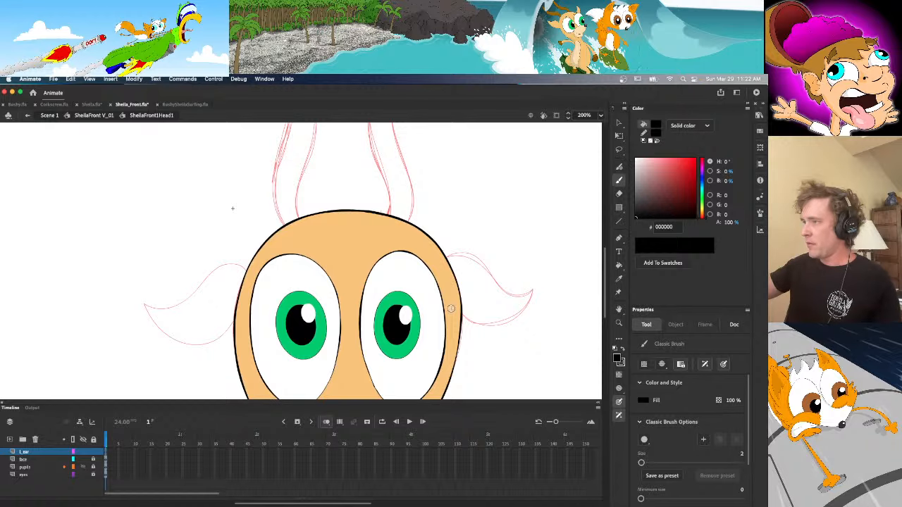
{"action": "left_click", "coordinate": [73, 439]}
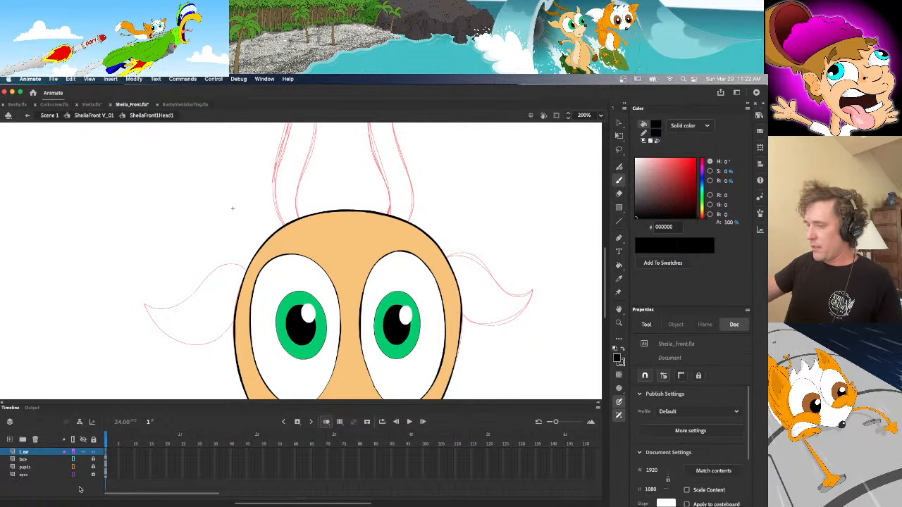
{"action": "left_click", "coordinate": [72, 439]}
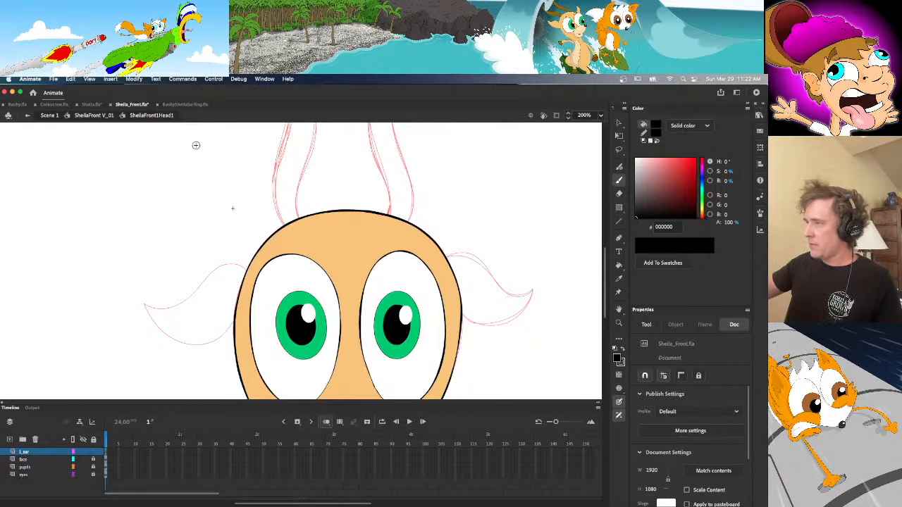
Examine the ears on the finished head in Sheila.fla for reference and return to Sheila_Front.fla
{"action": "left_click", "coordinate": [88, 105]}
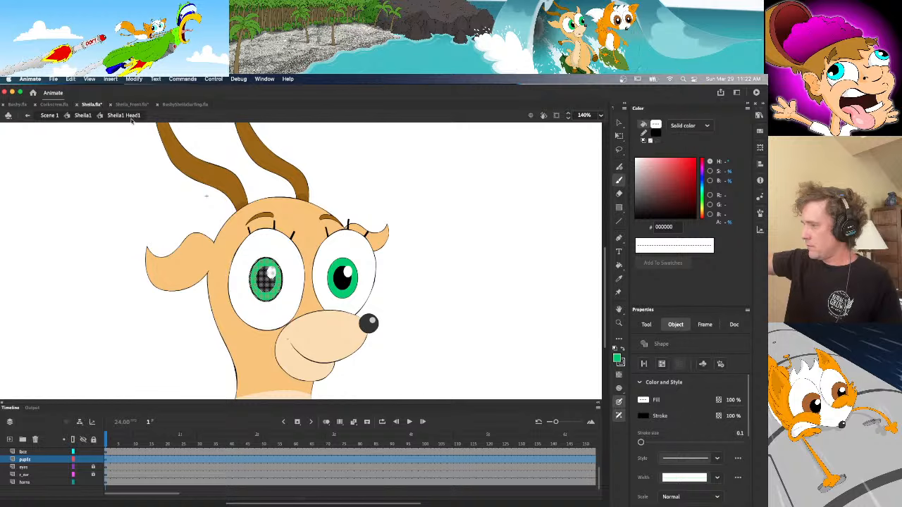
{"action": "left_click", "coordinate": [128, 105]}
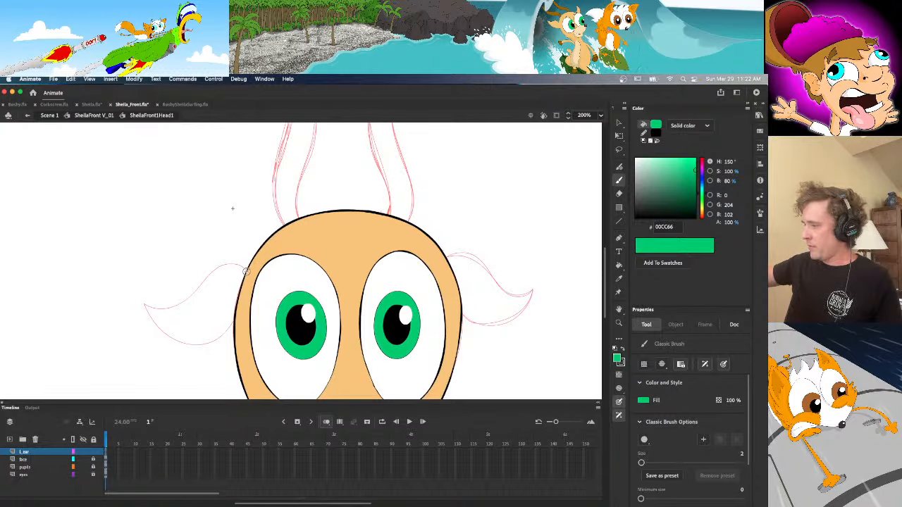
Show the face, pupils and eyes layers as outlines and trace the sketched left ear in black with the Classic Brush
{"action": "left_click", "coordinate": [183, 104]}
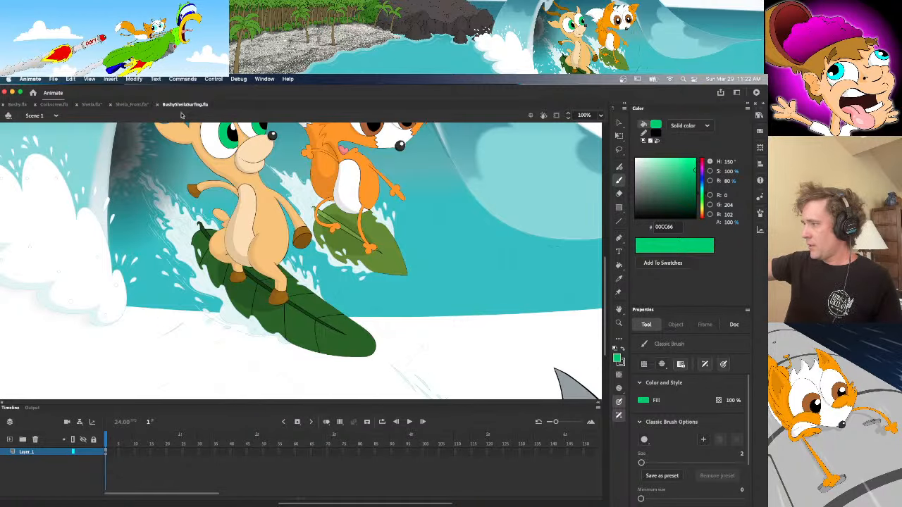
{"action": "left_click", "coordinate": [123, 105]}
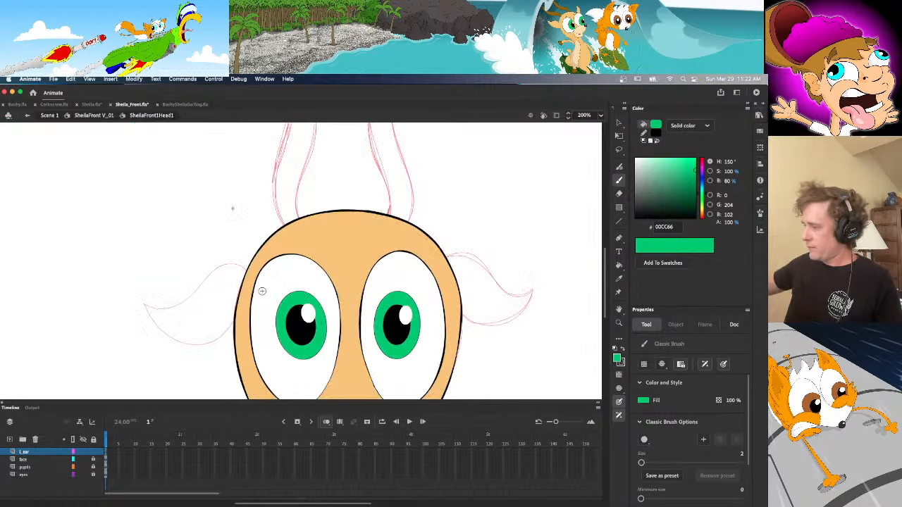
{"action": "left_click", "coordinate": [644, 140]}
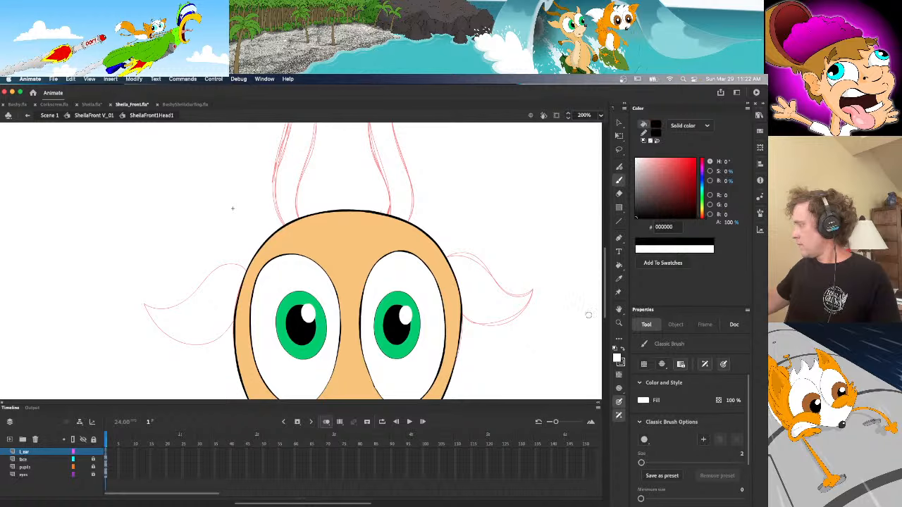
{"action": "left_click_drag", "start_coordinate": [588, 315], "coordinate": [564, 313]}
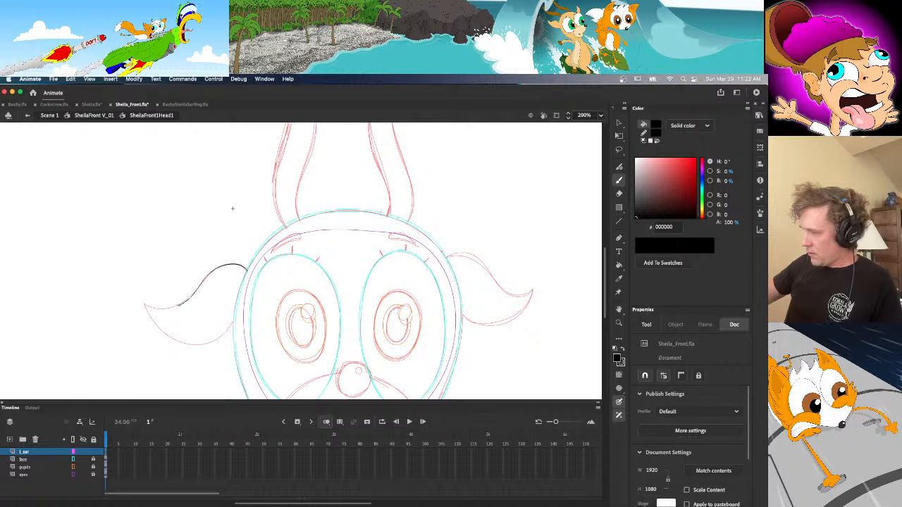
{"action": "left_click_drag", "start_coordinate": [156, 307], "coordinate": [143, 304]}
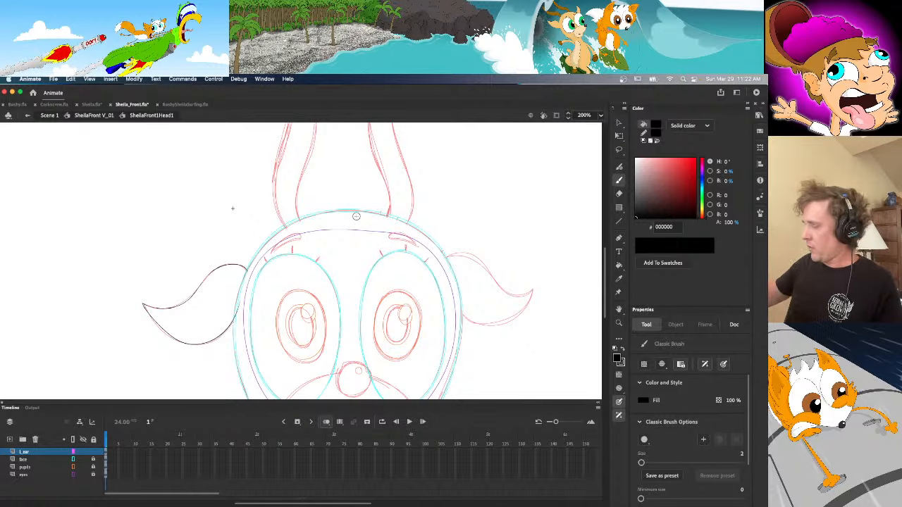
Reshape the ear's brushed outline at 400% zoom, thickening its upper and lower curves
{"action": "key", "text": "v"}
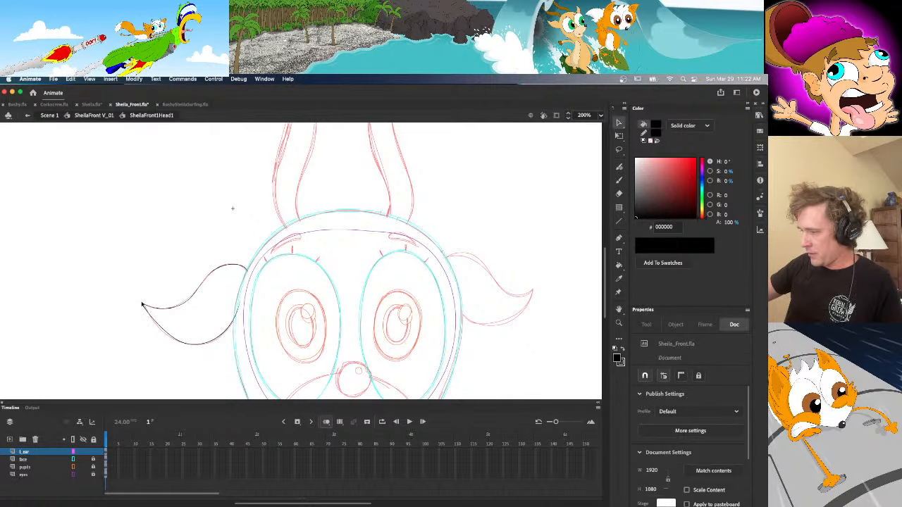
{"action": "left_click", "coordinate": [144, 308]}
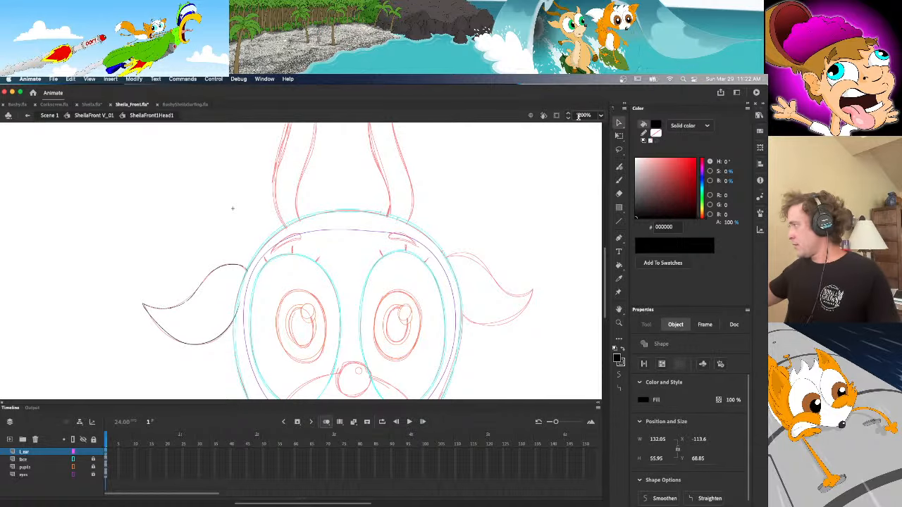
{"action": "key", "text": "super+="}
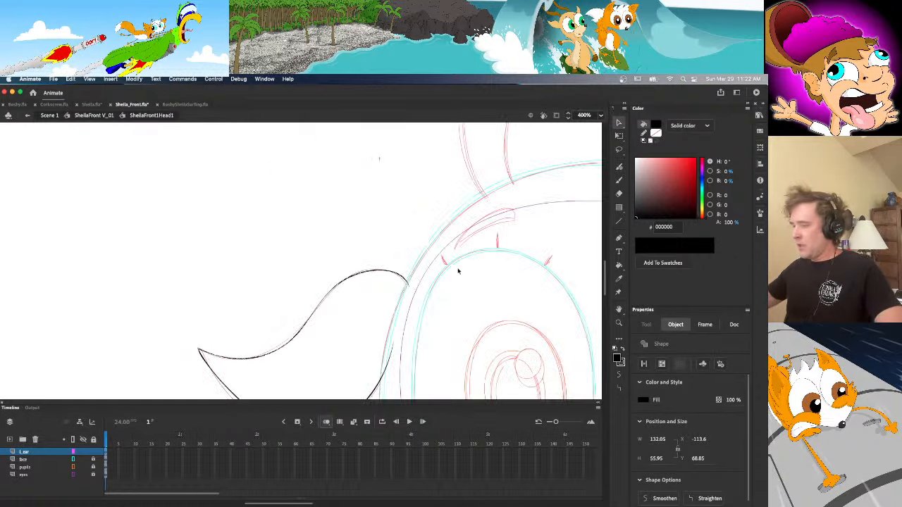
{"action": "left_click", "coordinate": [327, 371]}
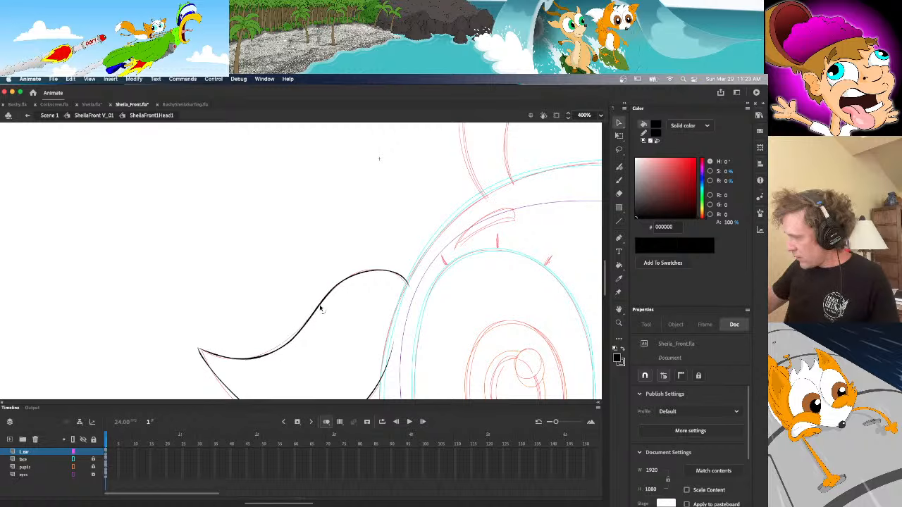
{"action": "left_click_drag", "start_coordinate": [605, 277], "coordinate": [605, 292]}
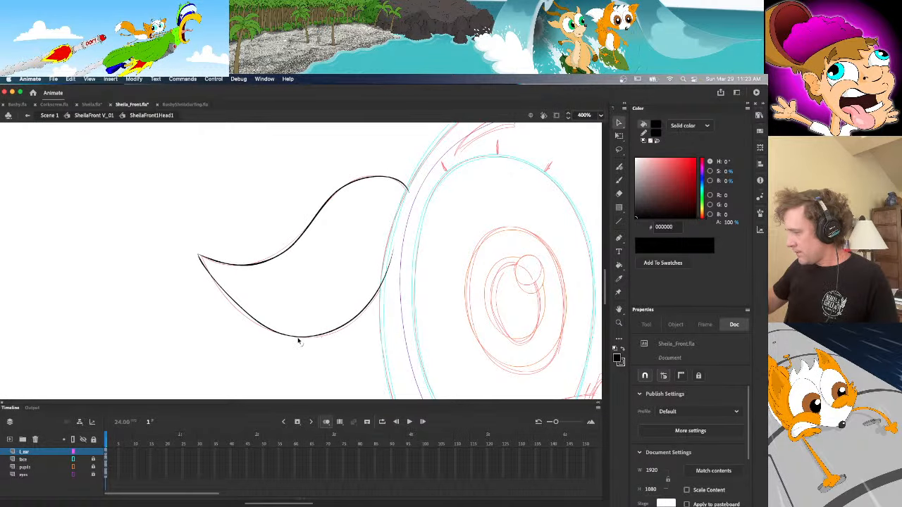
Close the ear's open side with a thin line curved along the head, and restore full-colour display of the other layers
{"action": "key", "text": "n"}
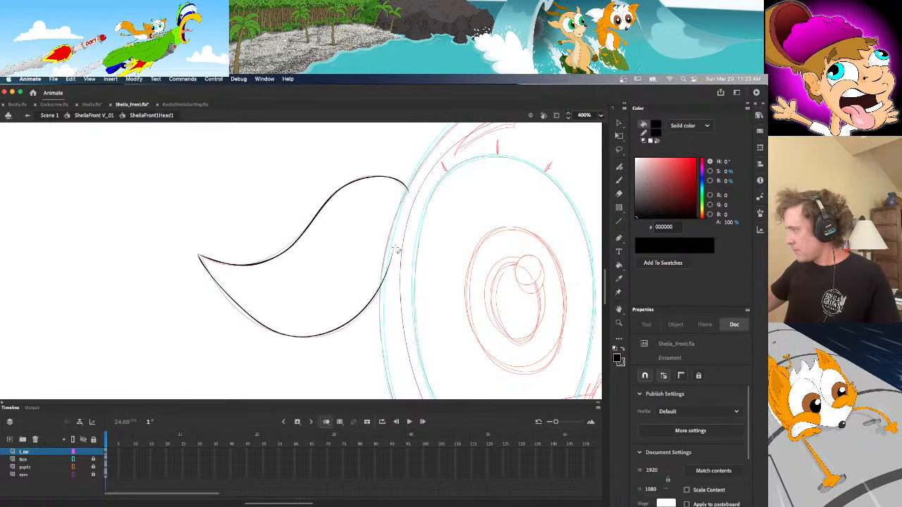
{"action": "key", "text": "v"}
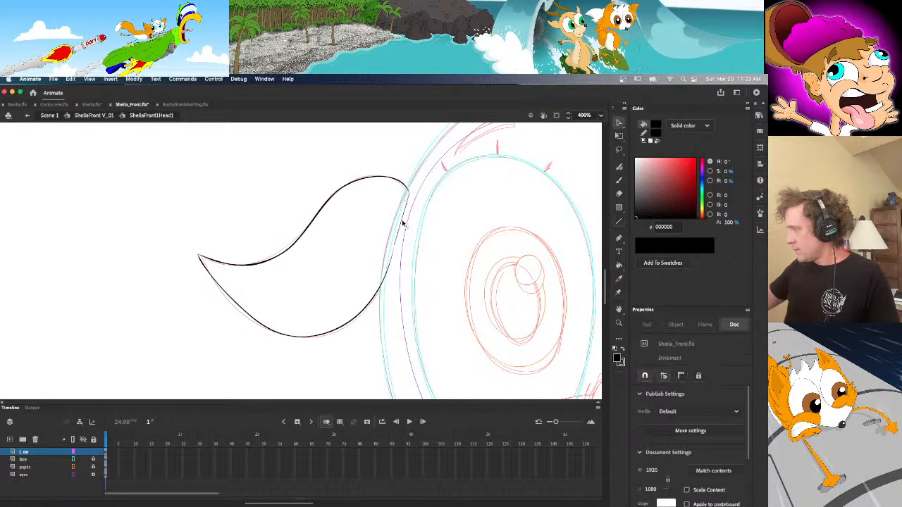
{"action": "left_click_drag", "start_coordinate": [72, 459], "coordinate": [72, 474]}
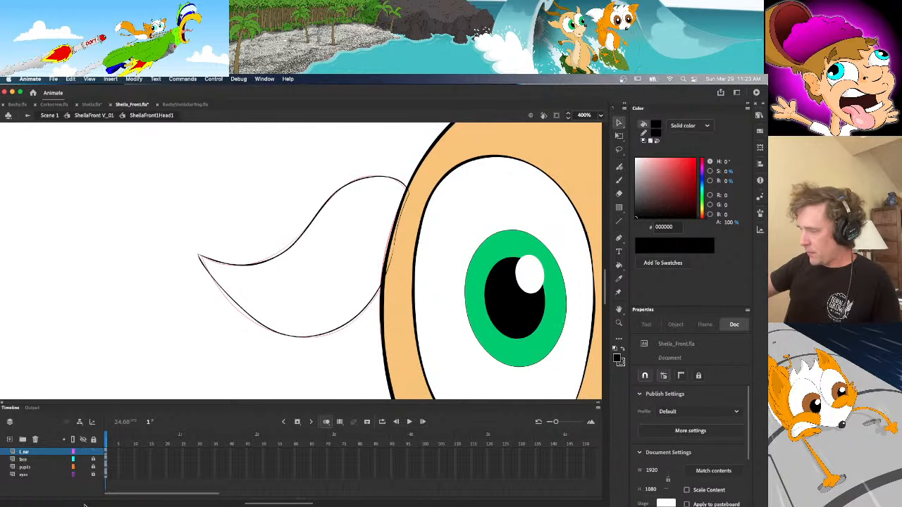
Fill the ear with the face's tan colour F5C475 and delete the thin closing line beside the head
{"action": "left_click", "coordinate": [600, 115]}
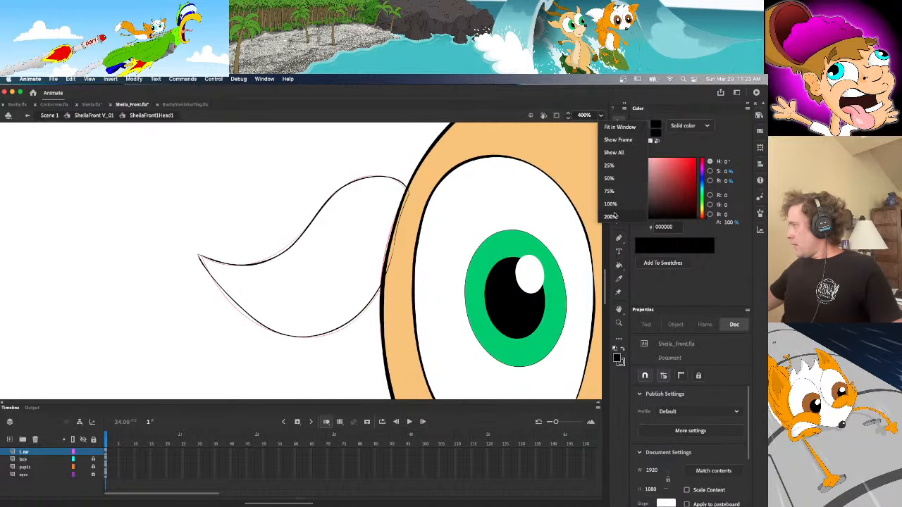
{"action": "left_click", "coordinate": [610, 214]}
{"action": "key", "text": "i"}
{"action": "left_click", "coordinate": [429, 224]}
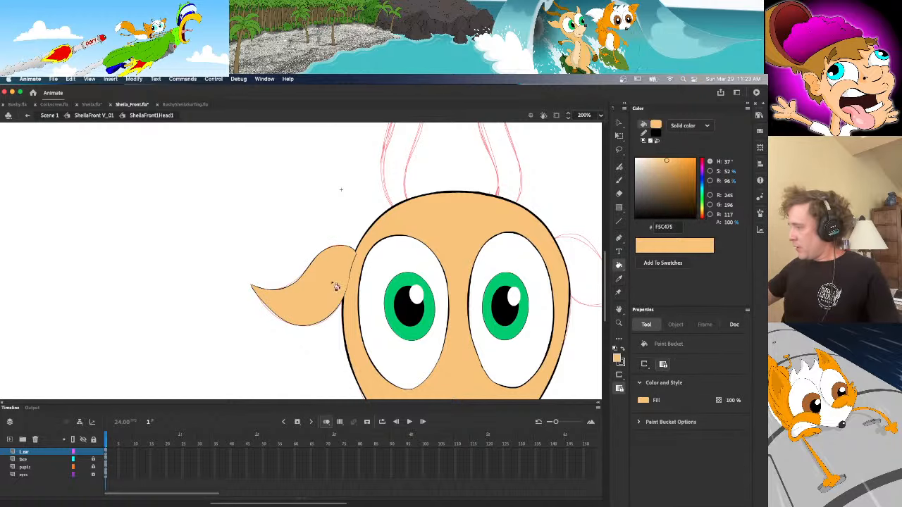
{"action": "left_click", "coordinate": [337, 288]}
{"action": "key", "text": "v"}
{"action": "left_click", "coordinate": [354, 271]}
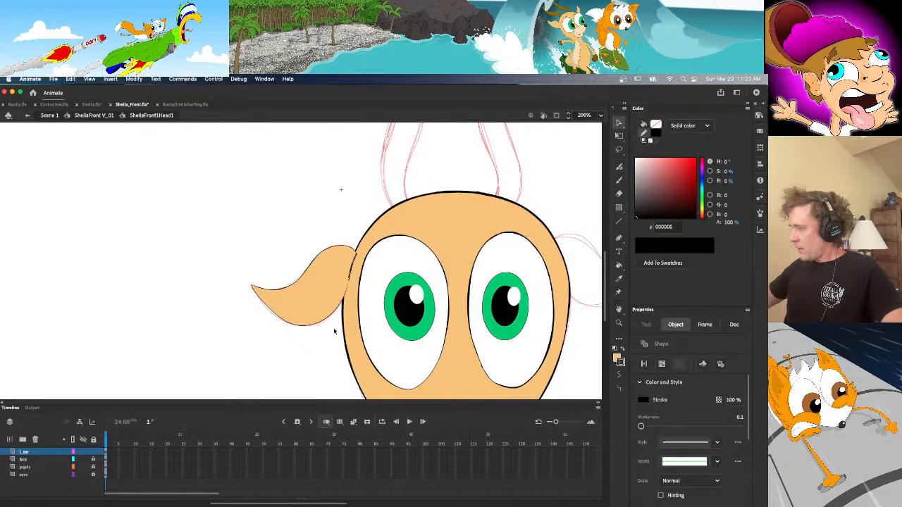
{"action": "left_click", "coordinate": [335, 332]}
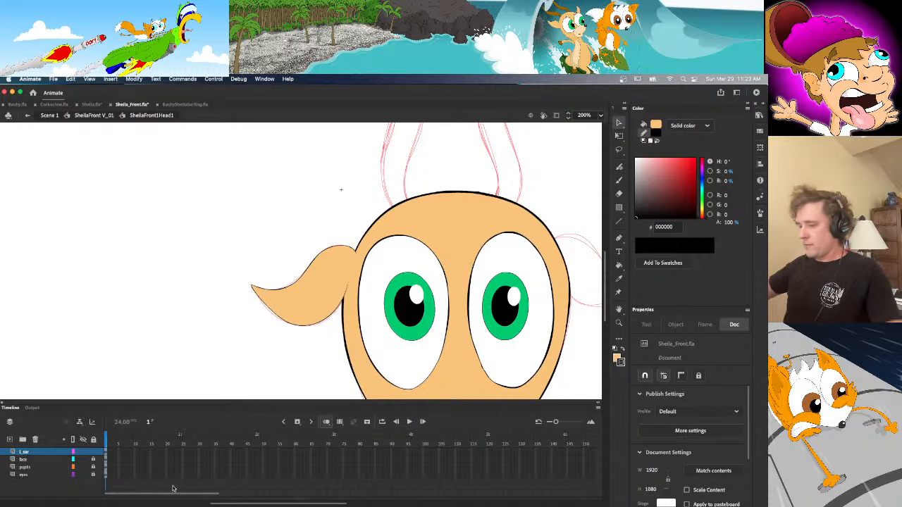
Try moving the l_ear layer below the eyes layer, and undo the move
{"action": "left_click_drag", "start_coordinate": [32, 452], "coordinate": [40, 504]}
{"action": "mouse_move", "coordinate": [40, 504]}
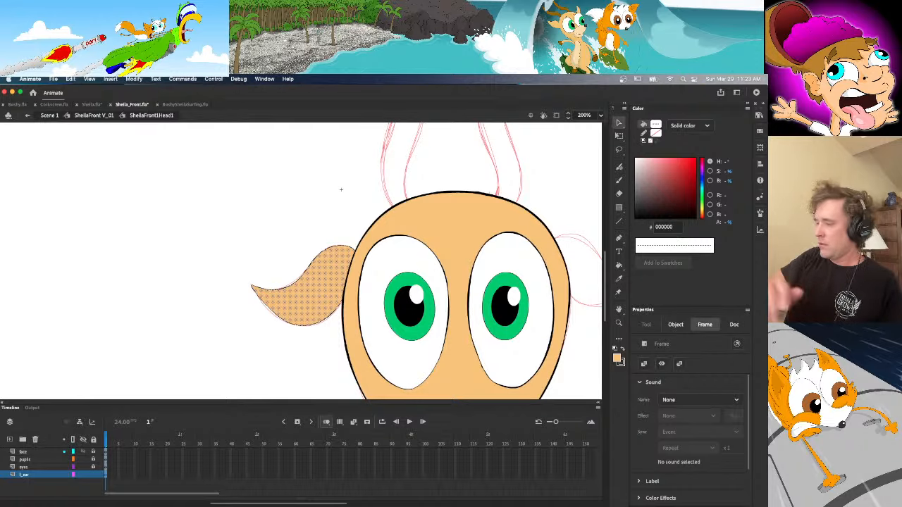
{"action": "left_click", "coordinate": [134, 343]}
{"action": "key", "text": "super+z"}
{"action": "key", "text": "super+z"}
{"action": "left_click", "coordinate": [331, 341]}
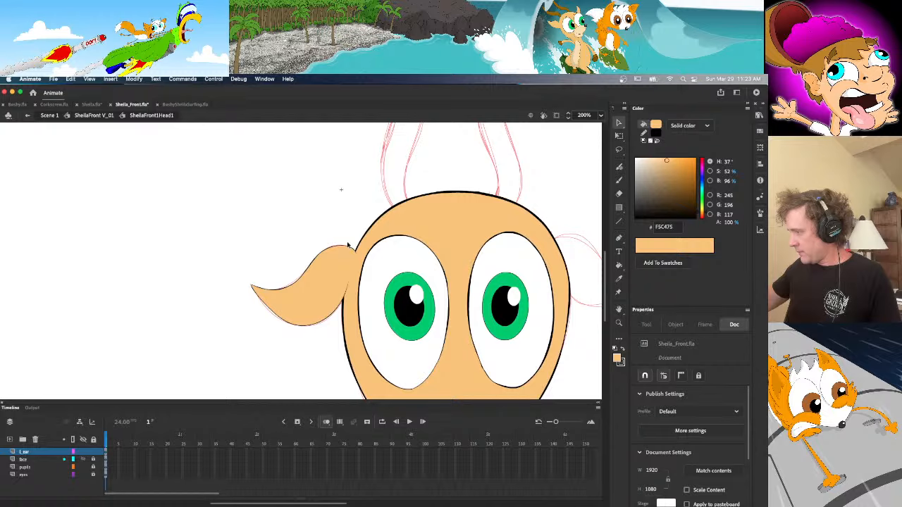
Scale the whole ear up slightly with Free Transform to about 136 by 103.7 px
{"action": "left_click", "coordinate": [328, 301]}
{"action": "key", "text": "q"}
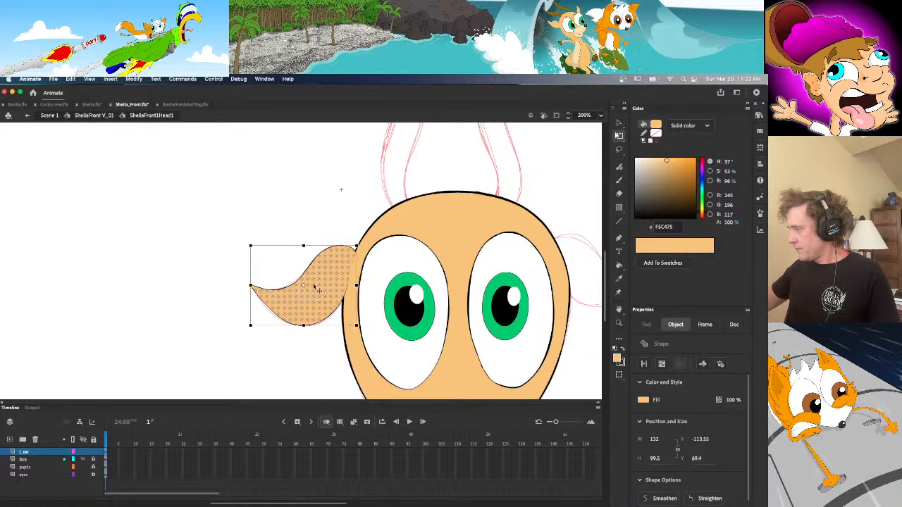
{"action": "left_click_drag", "start_coordinate": [207, 226], "coordinate": [360, 384]}
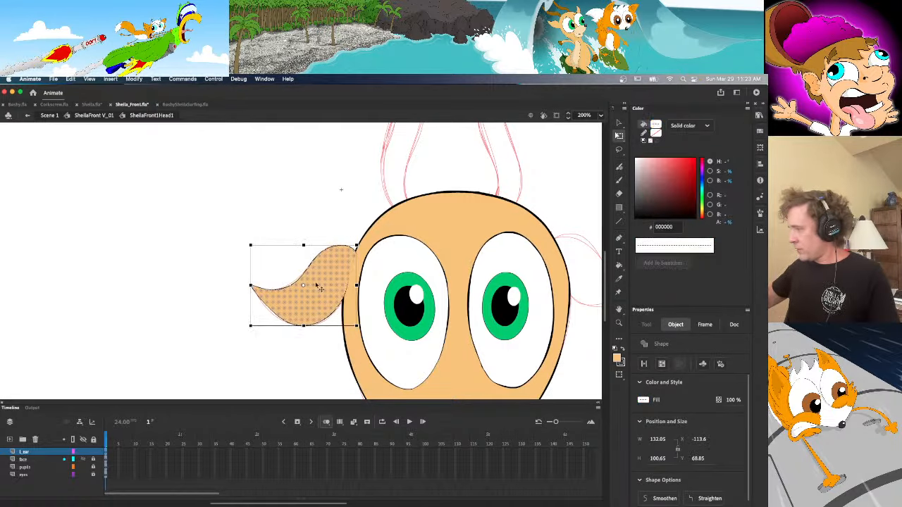
{"action": "left_click_drag", "start_coordinate": [250, 326], "coordinate": [245, 330]}
{"action": "left_click", "coordinate": [246, 365]}
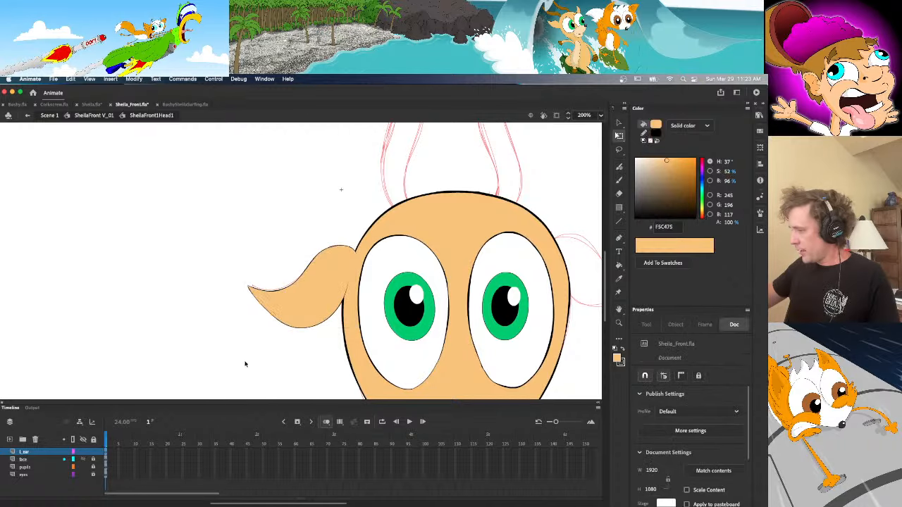
Thicken the black outline along the ear's lower edge, from the head to the tip, at 400% zoom
{"action": "left_click", "coordinate": [333, 321]}
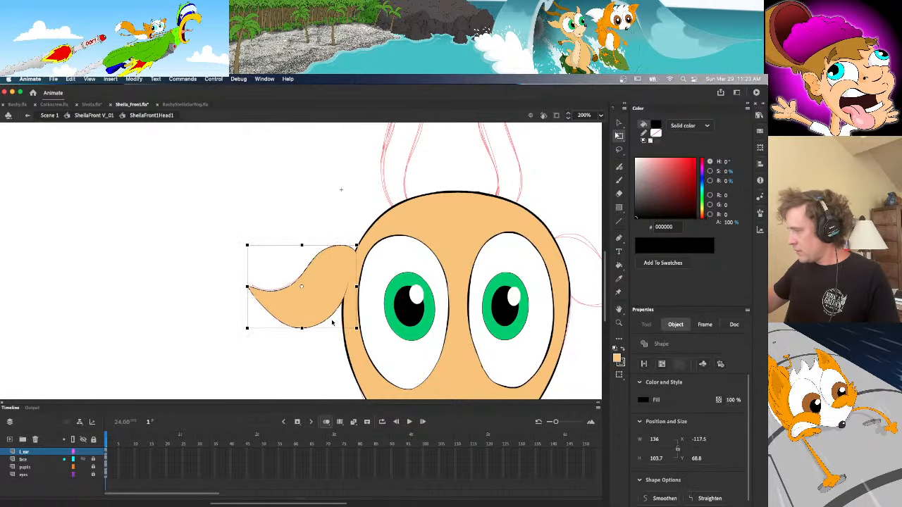
{"action": "left_click_drag", "start_coordinate": [582, 117], "coordinate": [574, 117]}
{"action": "type", "text": "4"}
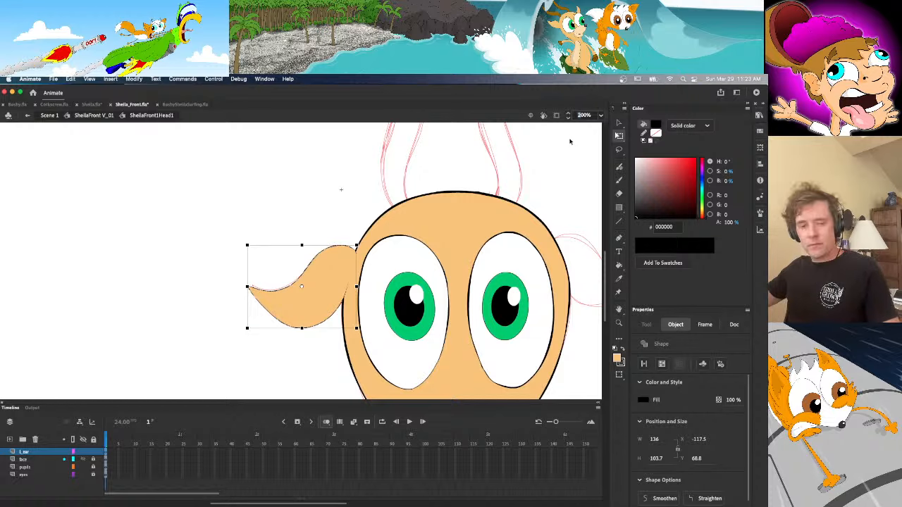
{"action": "key", "text": "Return"}
{"action": "left_click", "coordinate": [425, 342]}
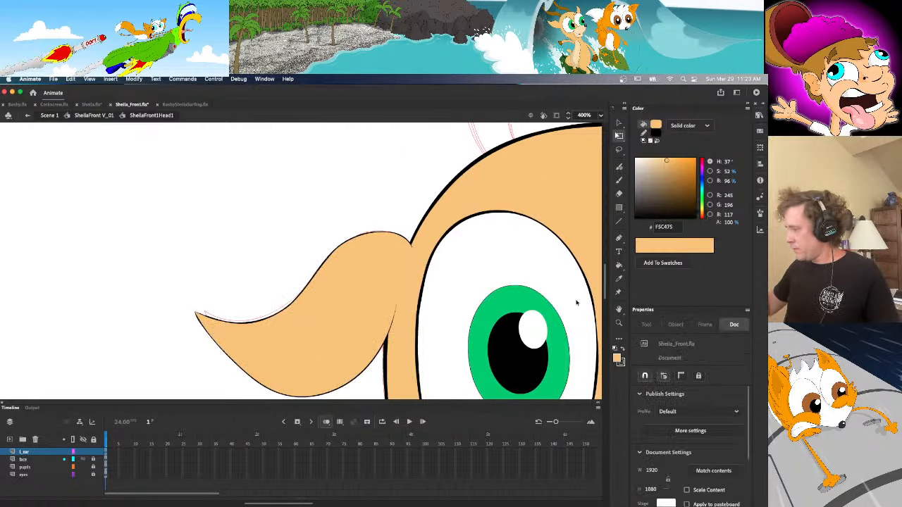
{"action": "left_click_drag", "start_coordinate": [605, 294], "coordinate": [605, 301]}
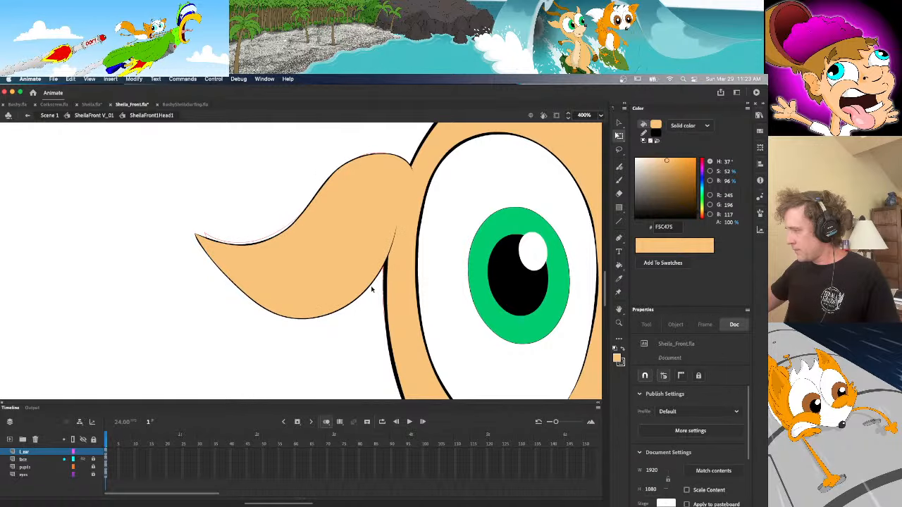
{"action": "left_click_drag", "start_coordinate": [371, 287], "coordinate": [373, 291]}
{"action": "left_click_drag", "start_coordinate": [324, 317], "coordinate": [324, 320]}
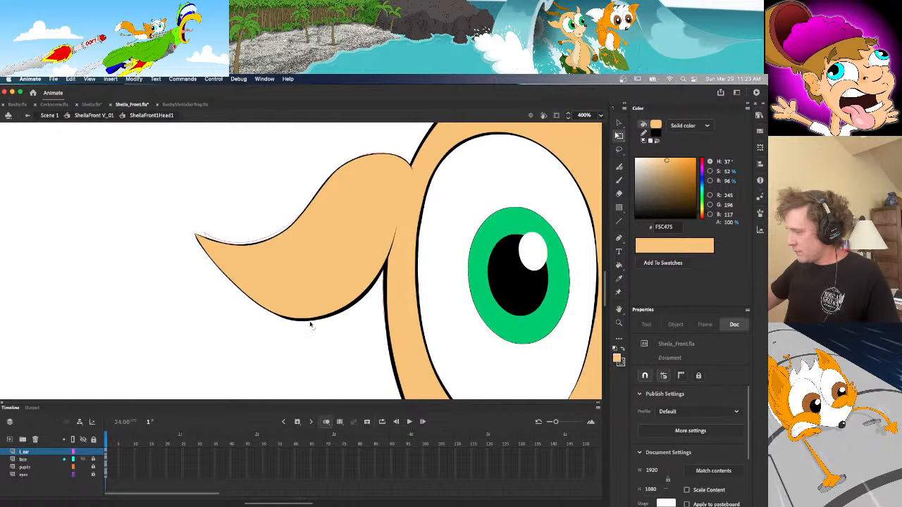
{"action": "left_click_drag", "start_coordinate": [268, 312], "coordinate": [242, 298]}
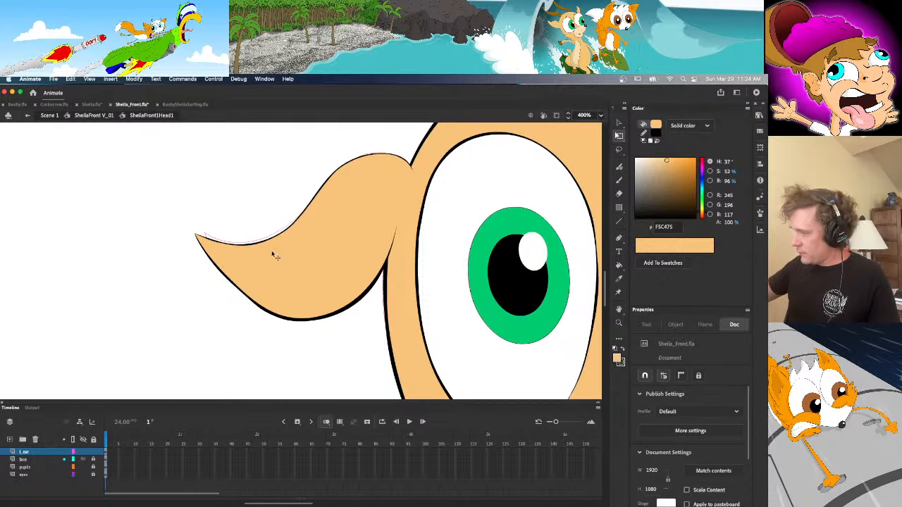
{"action": "left_click_drag", "start_coordinate": [281, 321], "coordinate": [283, 319]}
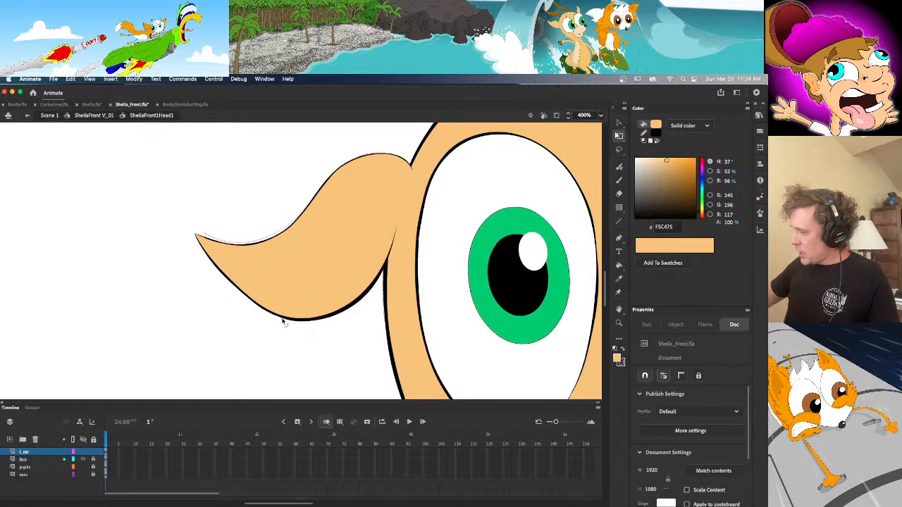
Thicken the black outline along the ear's upper edge and refine it at the tip
{"action": "left_click_drag", "start_coordinate": [399, 155], "coordinate": [337, 170]}
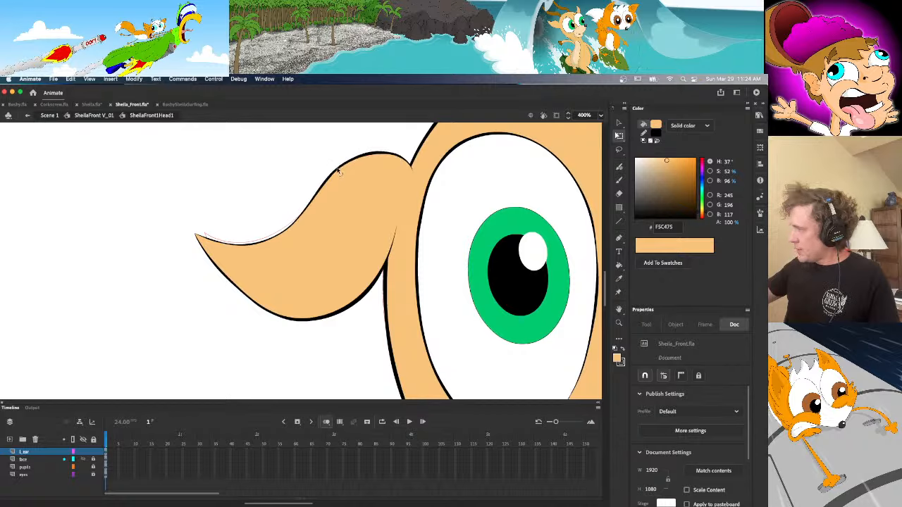
{"action": "left_click_drag", "start_coordinate": [306, 208], "coordinate": [283, 235]}
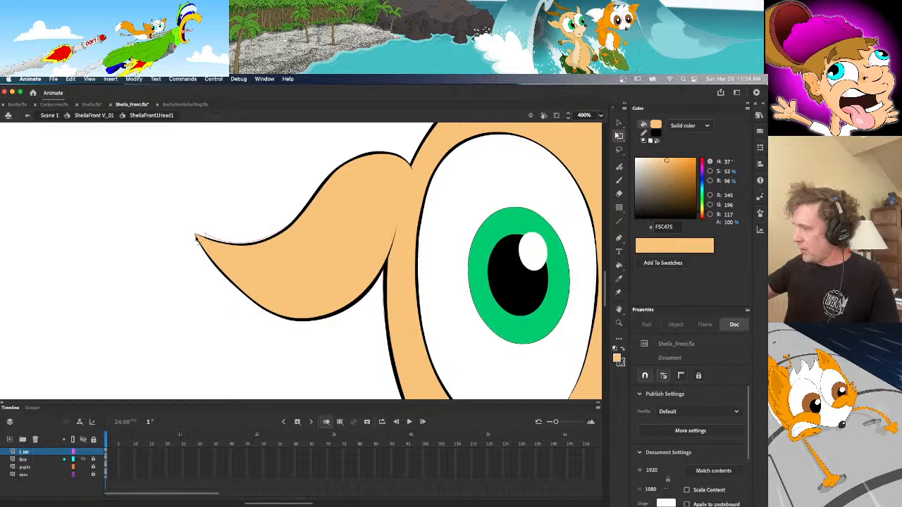
{"action": "left_click", "coordinate": [198, 245]}
{"action": "left_click", "coordinate": [201, 263]}
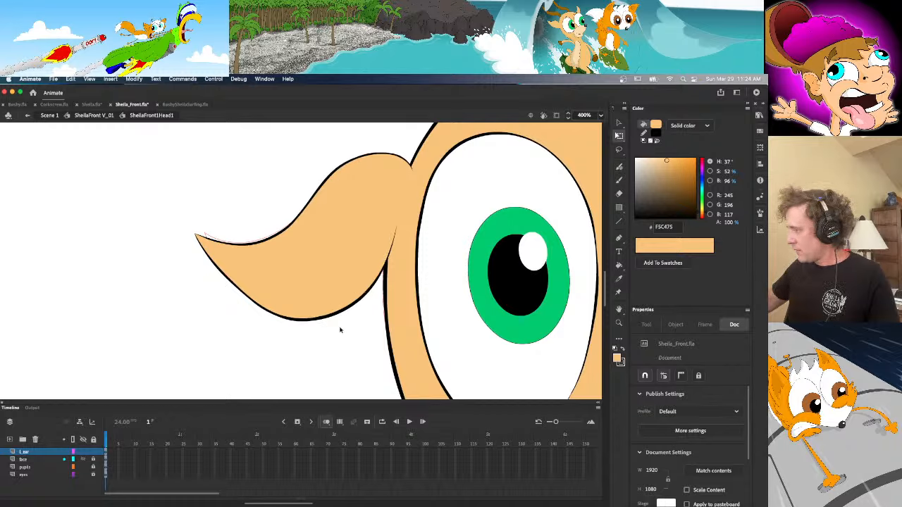
Unlock the face layer for editing and show the locked l_ear layer as outlines, viewing the whole head at 200%
{"action": "left_click", "coordinate": [95, 460]}
{"action": "left_click", "coordinate": [386, 307]}
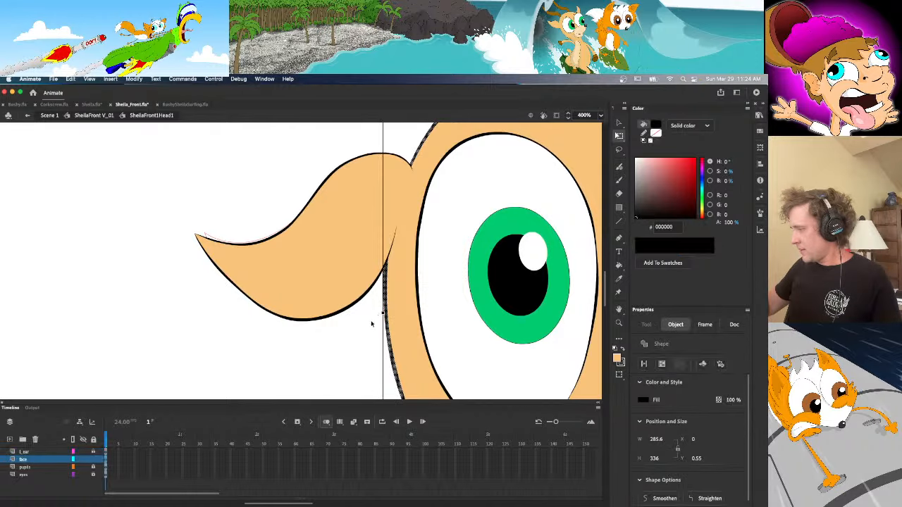
{"action": "left_click", "coordinate": [372, 323]}
{"action": "left_click", "coordinate": [73, 452]}
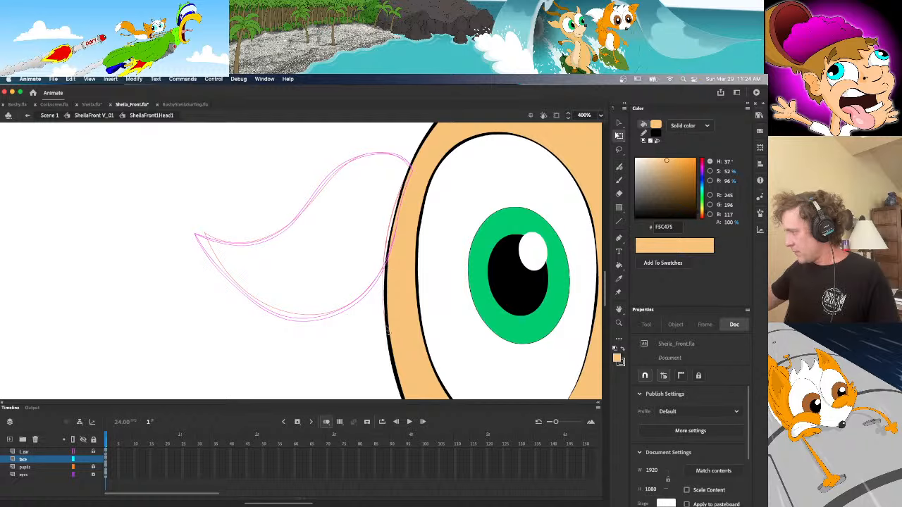
{"action": "left_click", "coordinate": [601, 115]}
{"action": "left_click", "coordinate": [610, 217]}
{"action": "scroll", "coordinate": [353, 296], "scroll_direction": "down", "scroll_amount": 3}
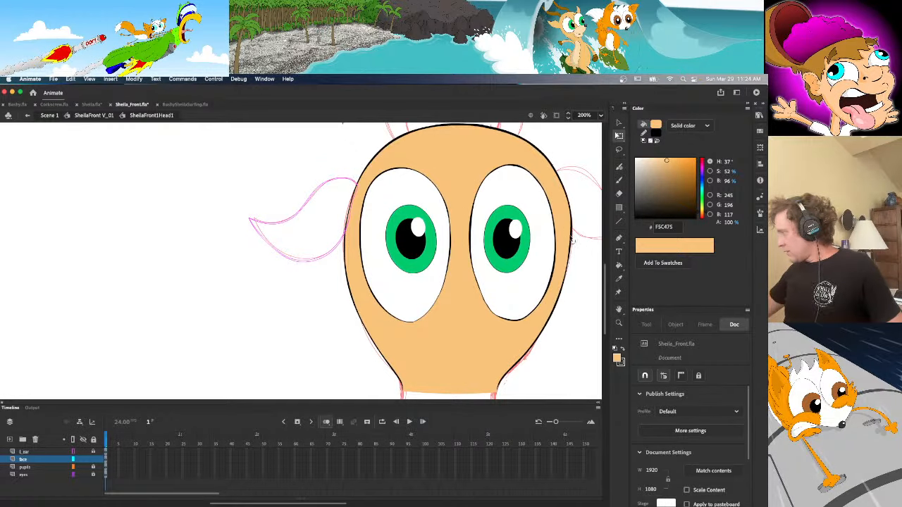
Turn off outline display for the l_ear layer and make it the active unlocked layer, with the face layer locked
{"action": "left_click", "coordinate": [74, 451]}
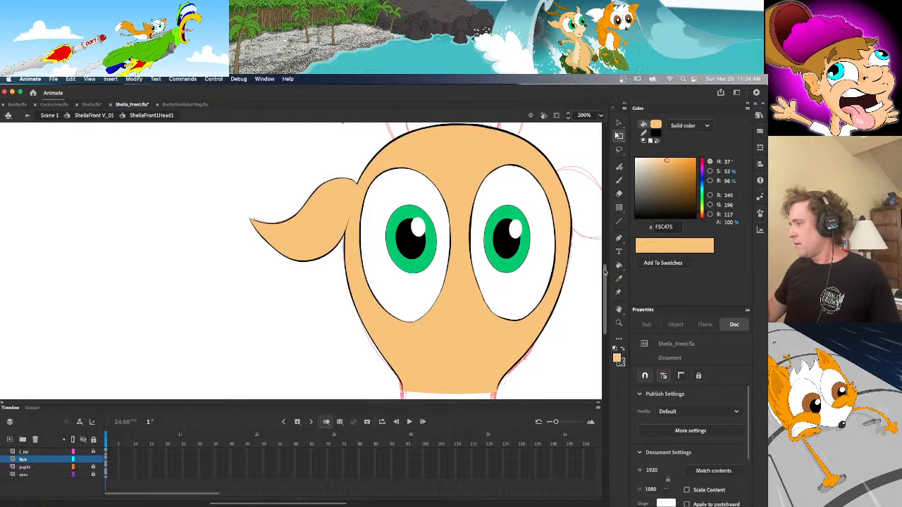
{"action": "scroll", "coordinate": [604, 271], "scroll_direction": "up", "scroll_amount": 3}
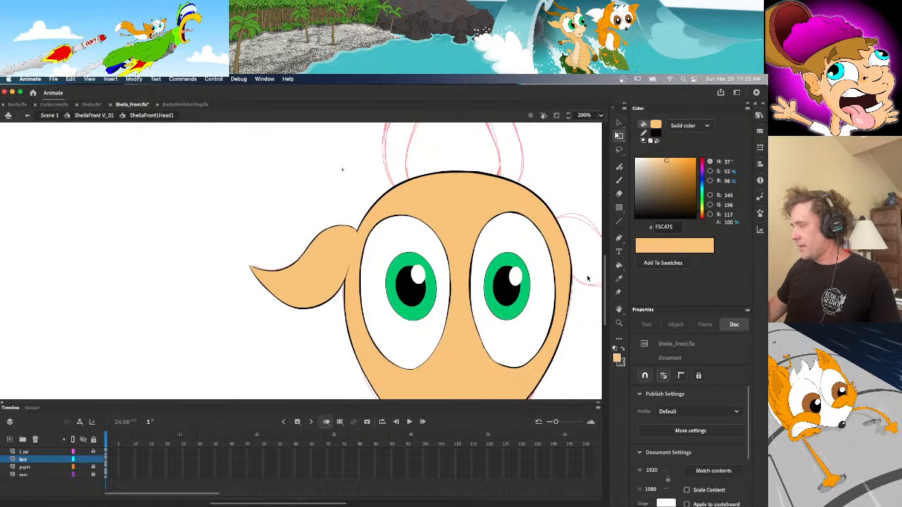
{"action": "left_click", "coordinate": [106, 452]}
{"action": "left_click", "coordinate": [105, 394]}
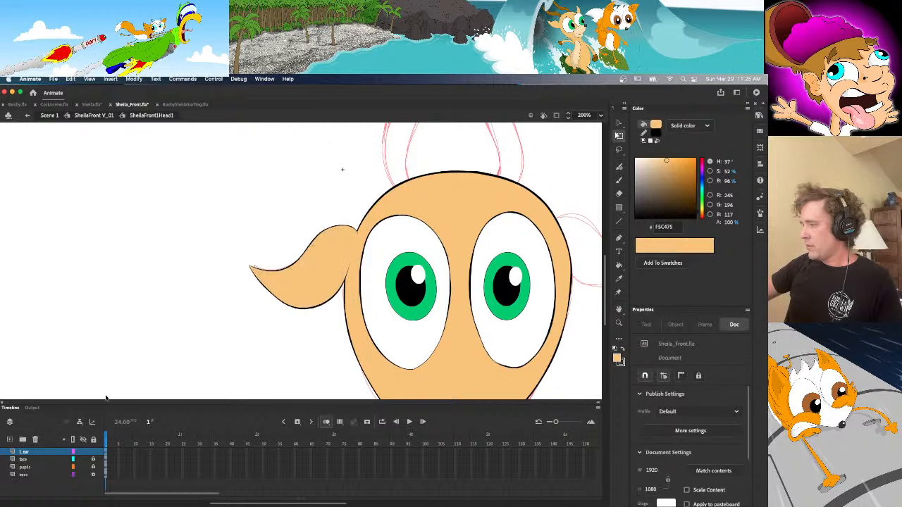
Convert the ear artwork on the l_ear layer to a graphic symbol named sheila_front_lear1 and set it to play a single frame
{"action": "left_click", "coordinate": [105, 451]}
{"action": "left_click", "coordinate": [141, 79]}
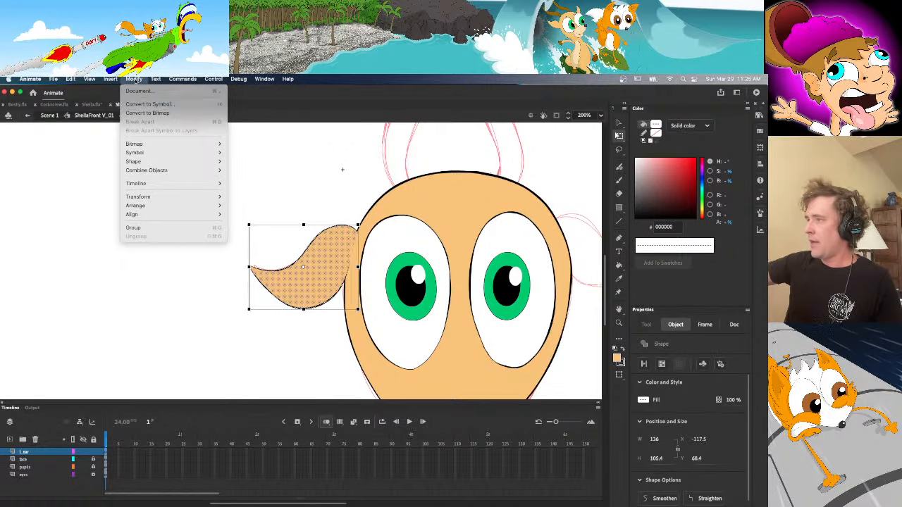
{"action": "left_click", "coordinate": [155, 106]}
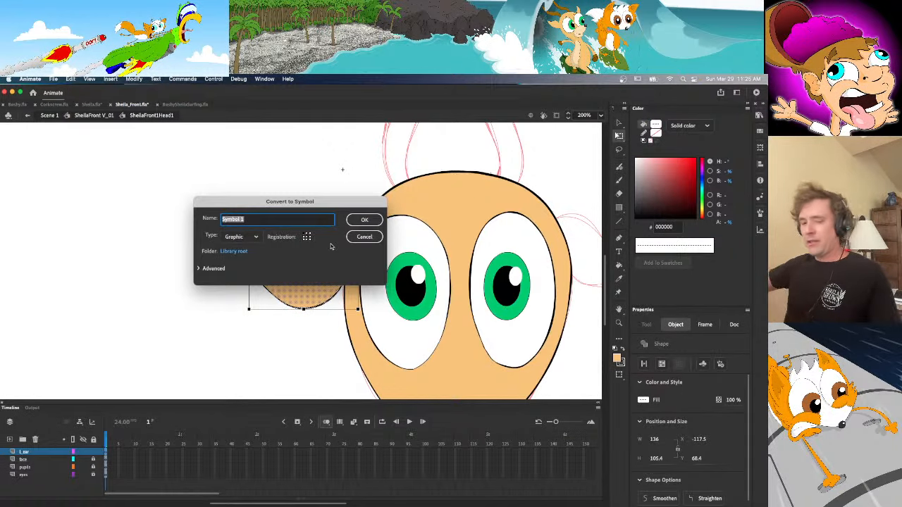
{"action": "type", "text": "la_front_lear1"}
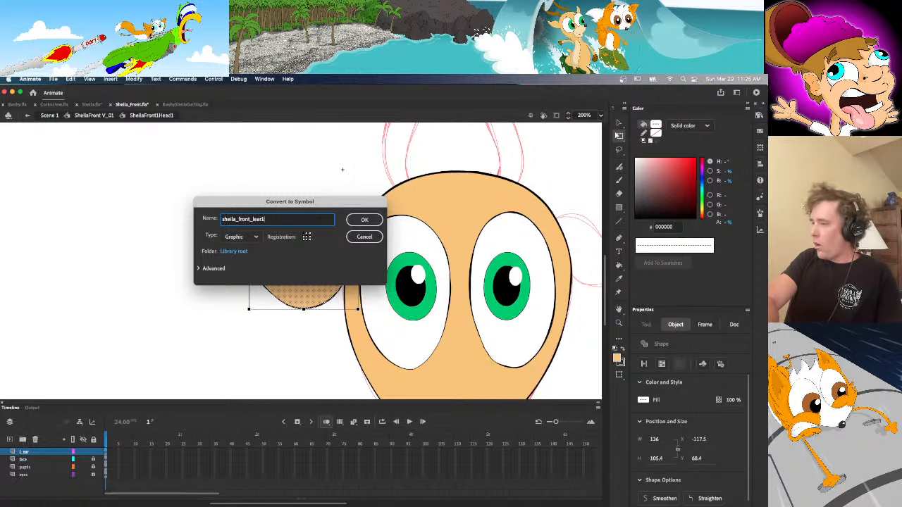
{"action": "key", "text": "Return"}
{"action": "left_click", "coordinate": [670, 432]}
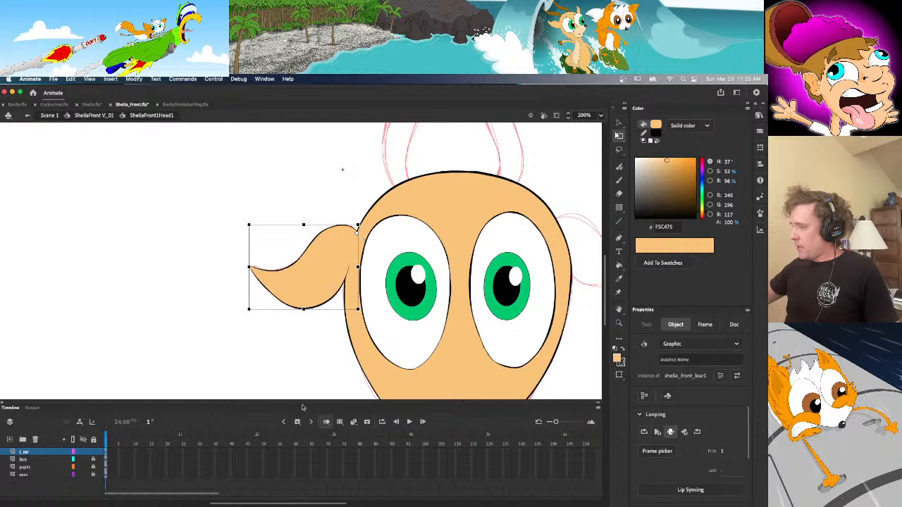
Add a new layer above l_ear and name it r_ear
{"action": "left_click_drag", "start_coordinate": [297, 504], "coordinate": [347, 502]}
{"action": "left_click", "coordinate": [341, 386]}
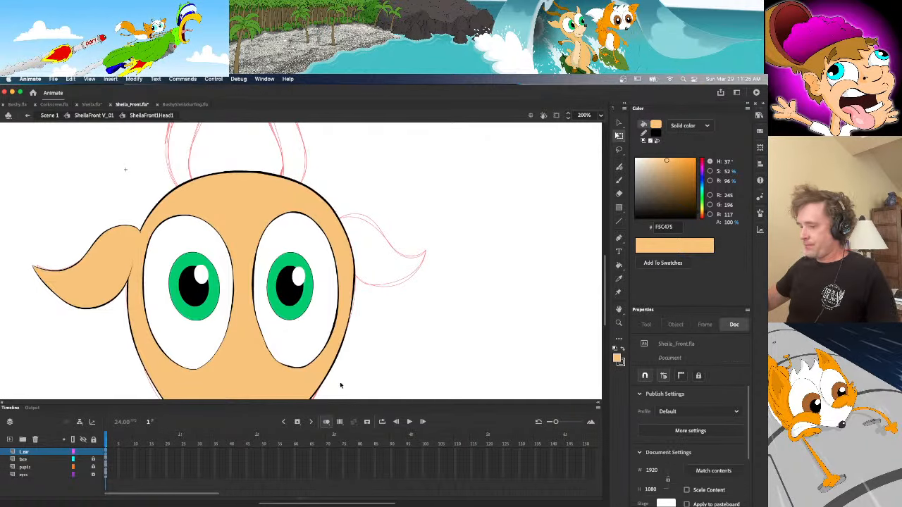
{"action": "left_click", "coordinate": [10, 439]}
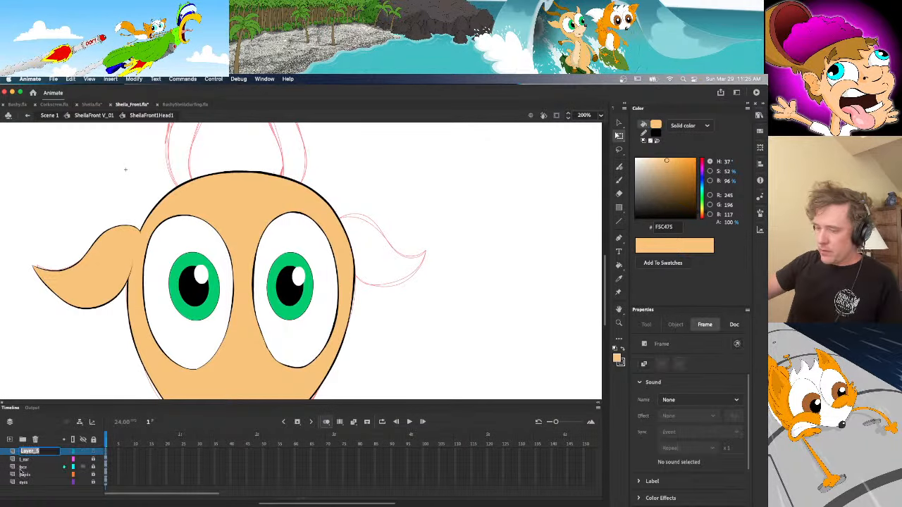
{"action": "type", "text": "r_ear"}
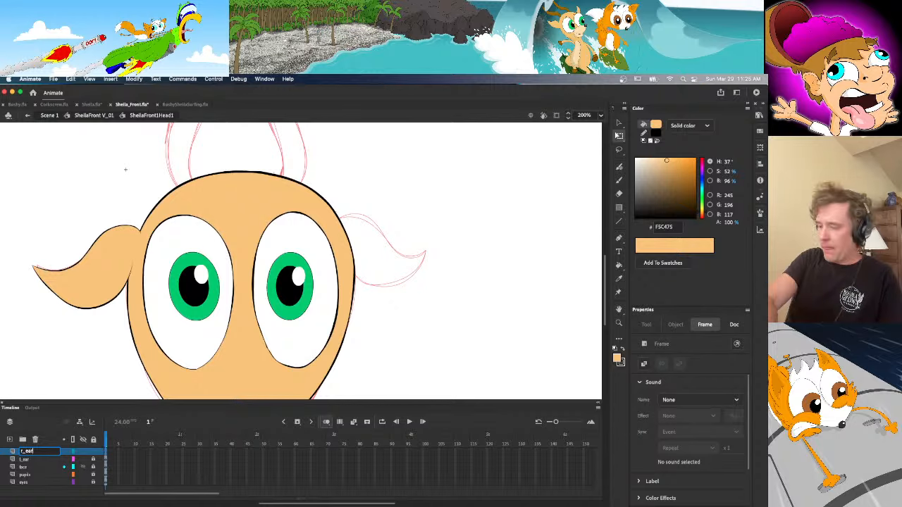
{"action": "key", "text": "Return"}
Activate the Classic Brush and set its fill color to black (000000)
{"action": "key", "text": "b"}
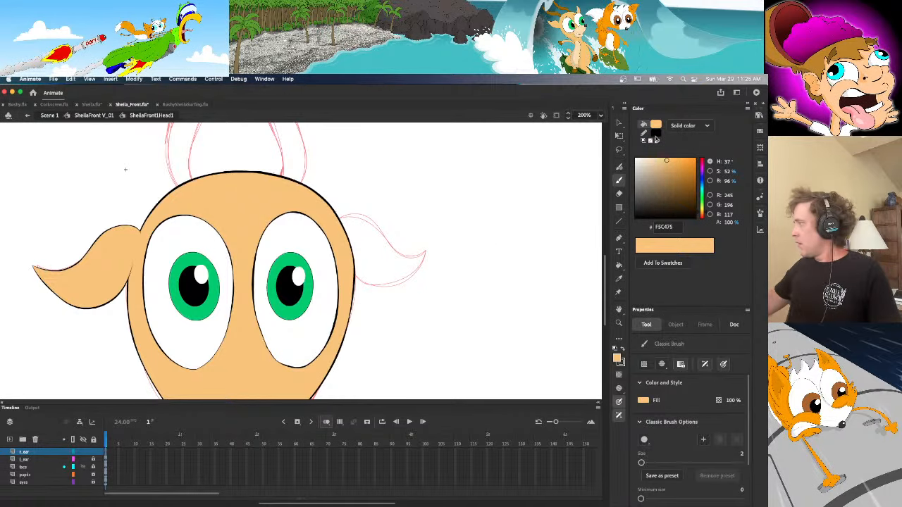
{"action": "left_click", "coordinate": [644, 140]}
{"action": "left_click", "coordinate": [637, 216]}
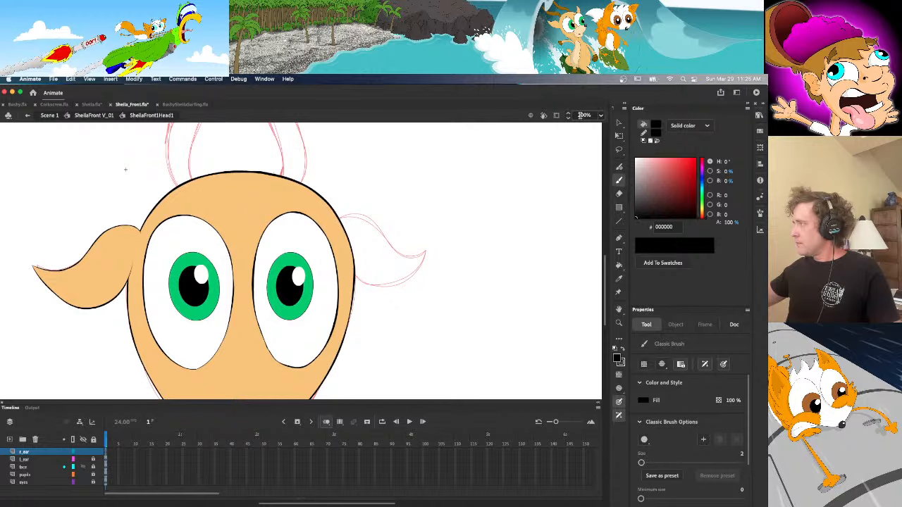
Display the l_ear, face, pupils and eyes layers as outlines, framing the undrawn ear sketch at 300% zoom
{"action": "key", "text": "Return"}
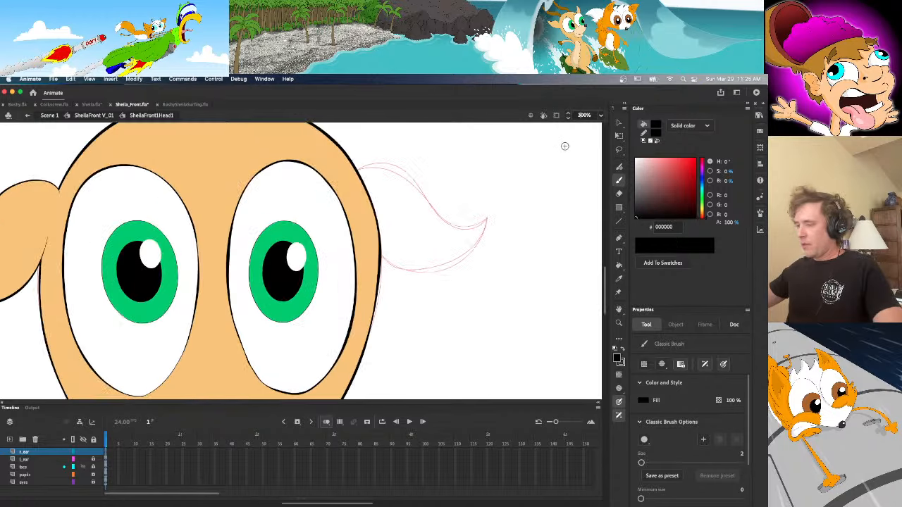
{"action": "left_click_drag", "start_coordinate": [314, 504], "coordinate": [298, 503]}
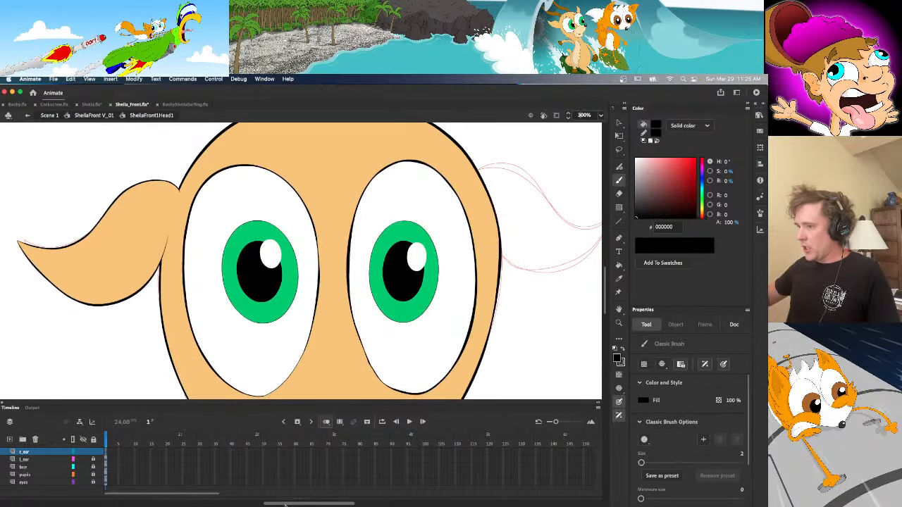
{"action": "left_click_drag", "start_coordinate": [74, 461], "coordinate": [80, 506]}
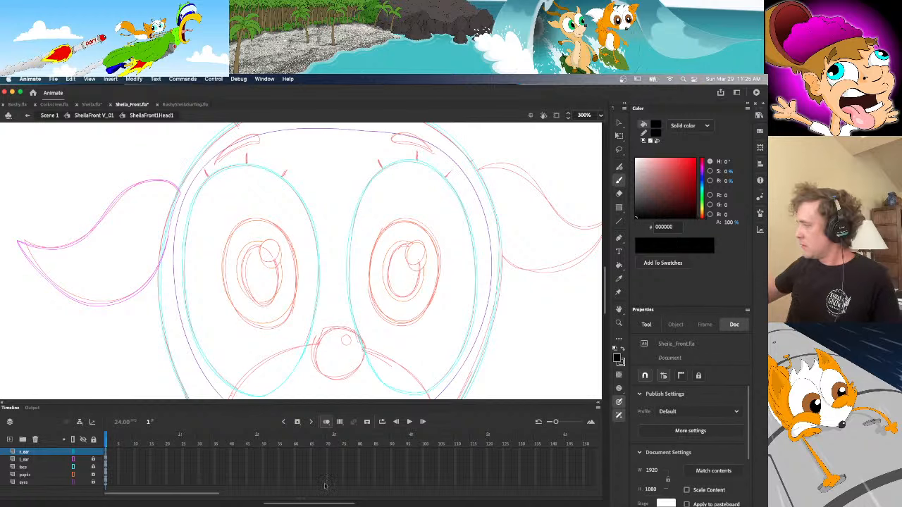
{"action": "left_click_drag", "start_coordinate": [335, 503], "coordinate": [338, 504]}
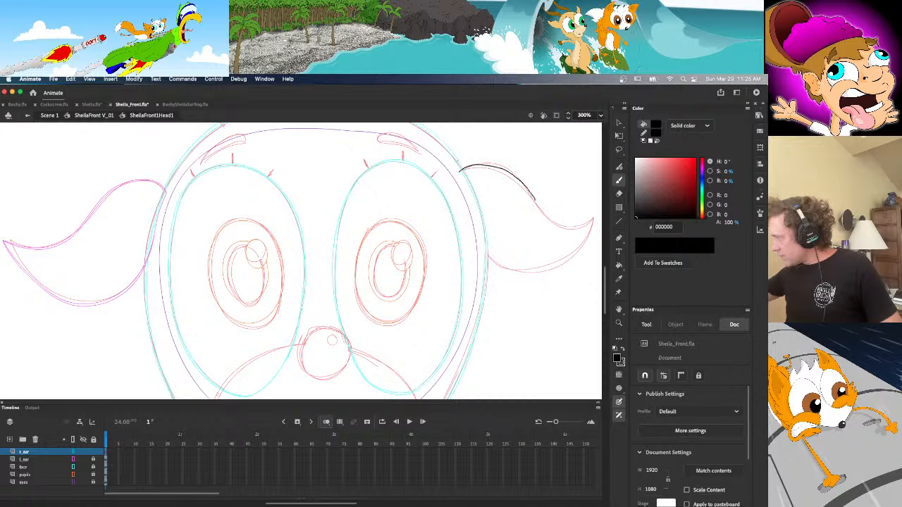
Finish the ear's black upper outline out to its tip, tracing the sketch on the r_ear layer
{"action": "left_click_drag", "start_coordinate": [583, 227], "coordinate": [594, 220]}
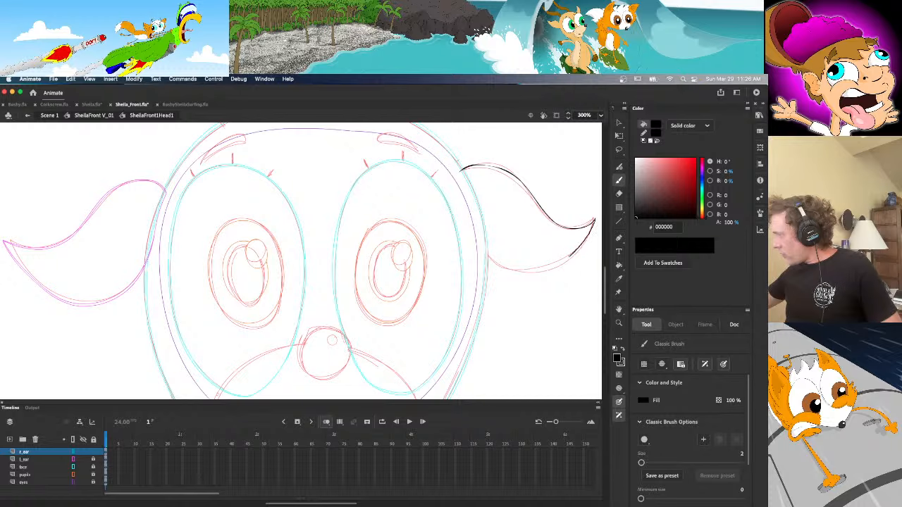
{"action": "mouse_move", "coordinate": [572, 252]}
{"action": "left_mouse_down"}
{"action": "mouse_move", "coordinate": [535, 271]}
{"action": "mouse_move", "coordinate": [487, 255]}
{"action": "left_mouse_up"}
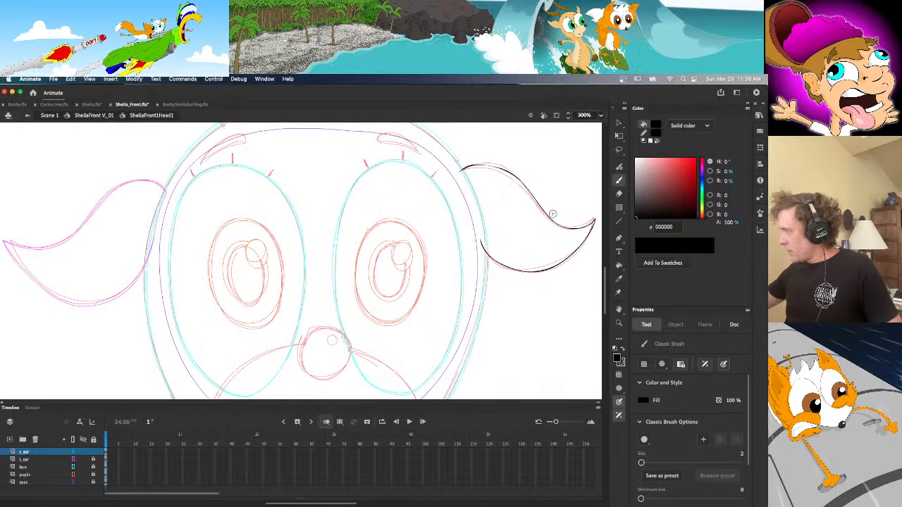
{"action": "left_click_drag", "start_coordinate": [73, 460], "coordinate": [74, 483]}
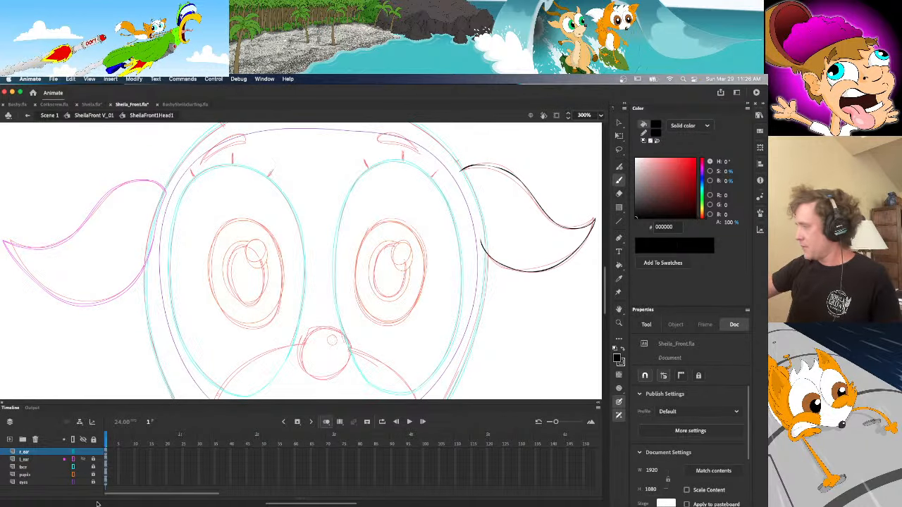
{"action": "key", "text": "super+z"}
{"action": "key", "text": "super+z"}
{"action": "key", "text": "super+z"}
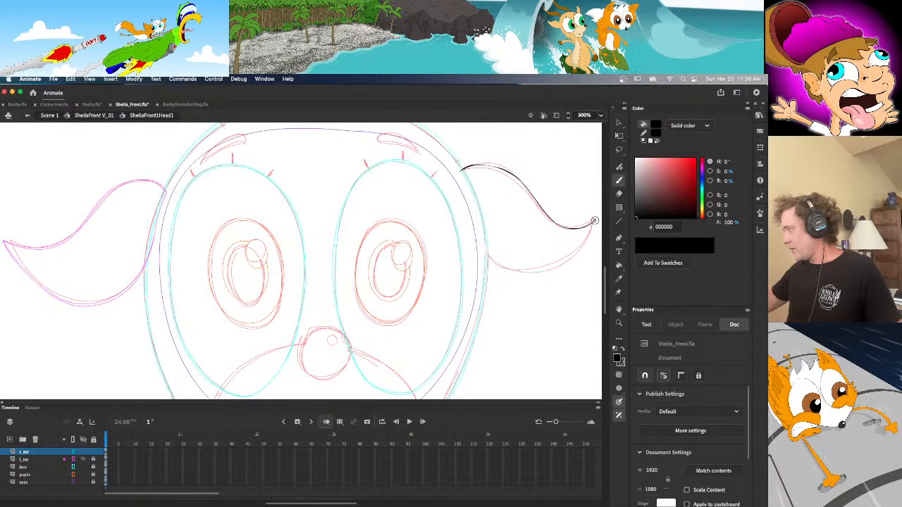
Brush the ear's lower outline in black from the tip into the head, and show the other layers with full fills
{"action": "key", "text": "b"}
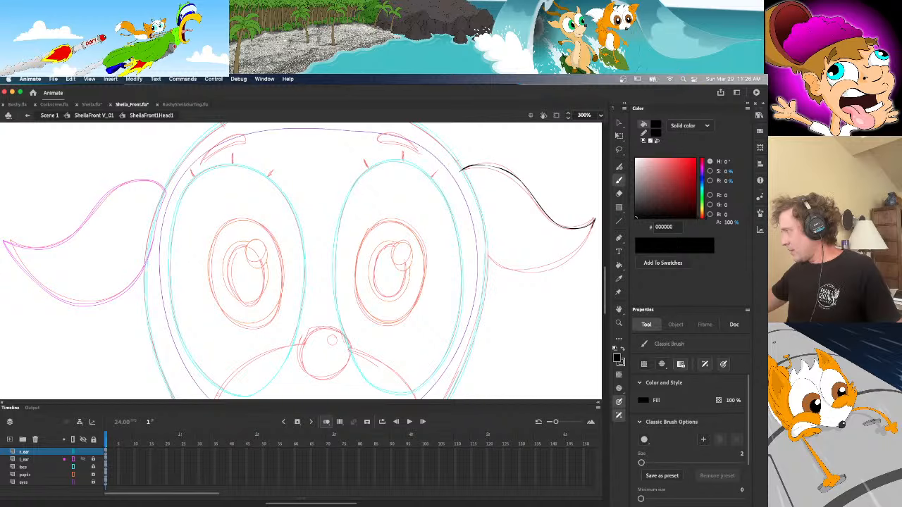
{"action": "left_click_drag", "start_coordinate": [579, 244], "coordinate": [561, 262]}
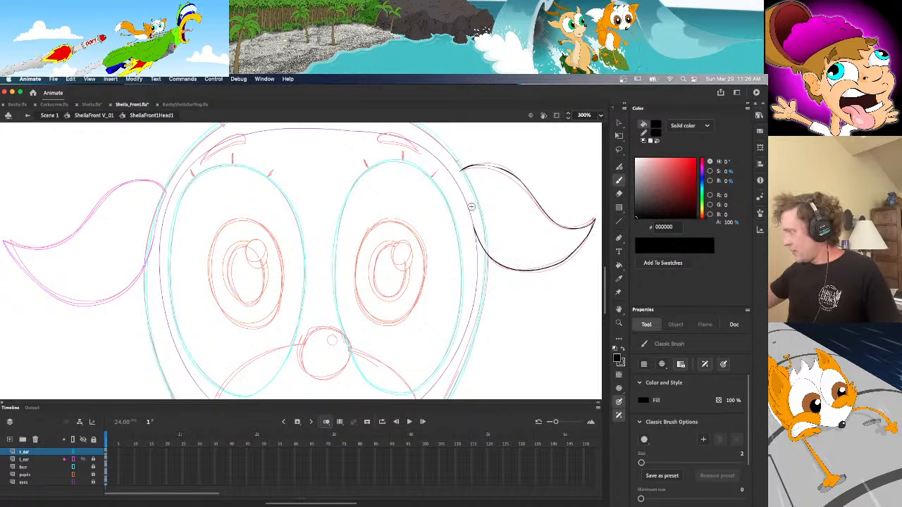
{"action": "key", "text": "v"}
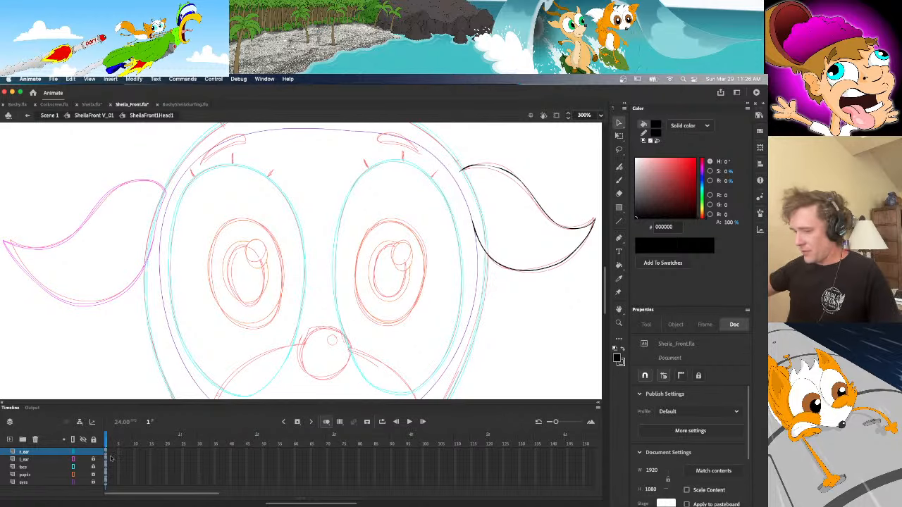
{"action": "left_click_drag", "start_coordinate": [72, 459], "coordinate": [81, 499]}
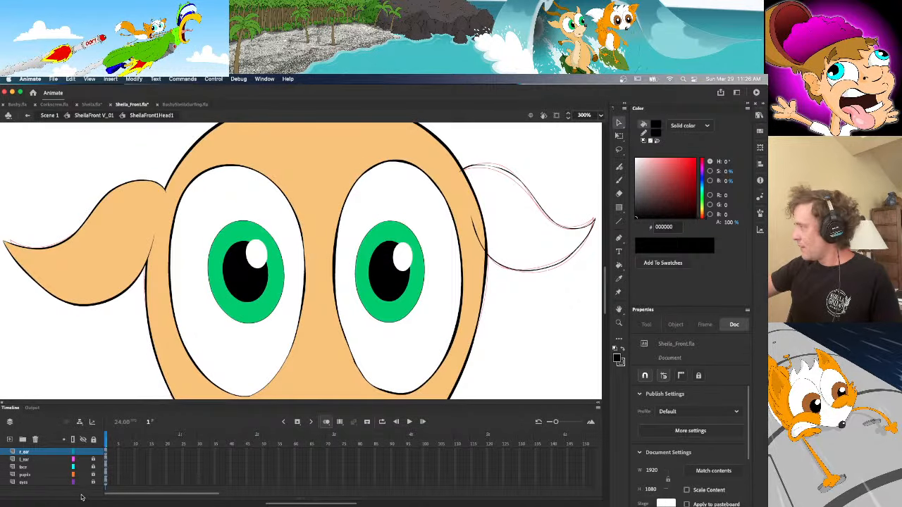
Fine-tune the curve of the ear's lower outline near the tip, undoing bends that do not fit
{"action": "left_click_drag", "start_coordinate": [578, 248], "coordinate": [580, 250]}
{"action": "key", "text": "super+z"}
{"action": "key", "text": "super+z"}
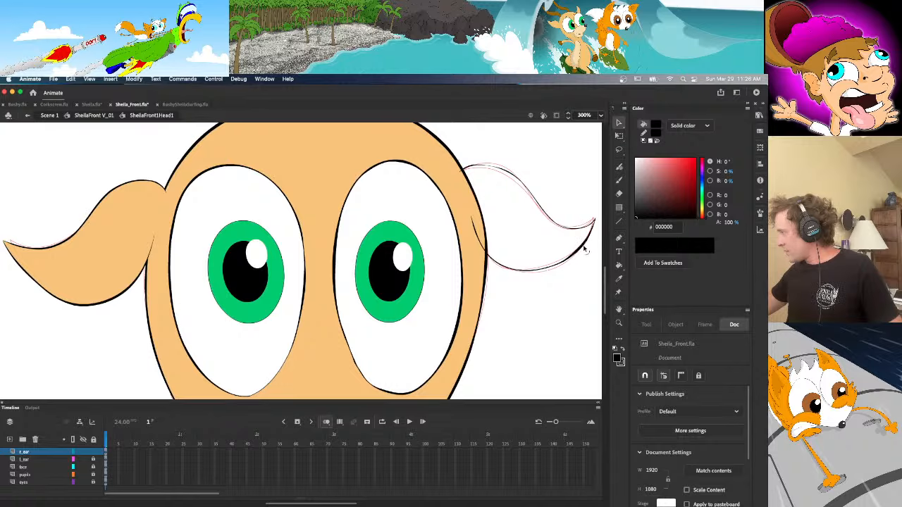
{"action": "key", "text": "super+z"}
{"action": "key", "text": "super+y"}
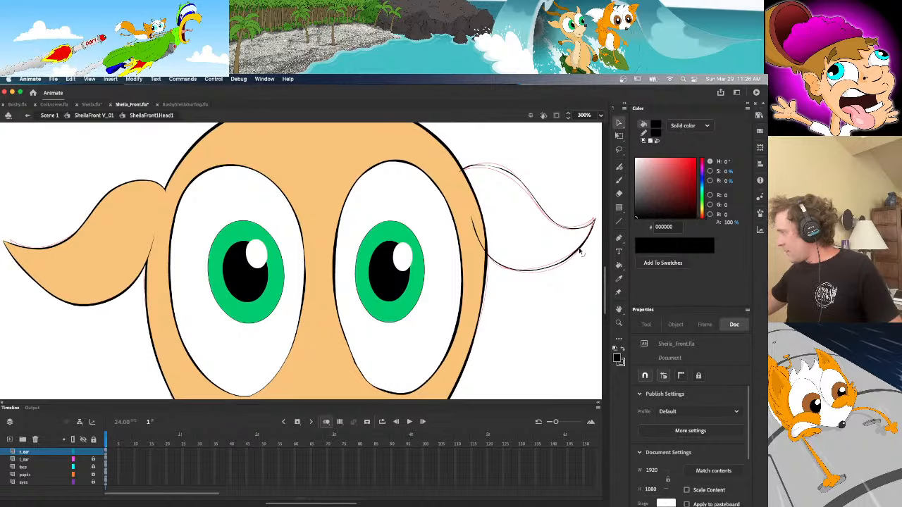
{"action": "key", "text": "super+z"}
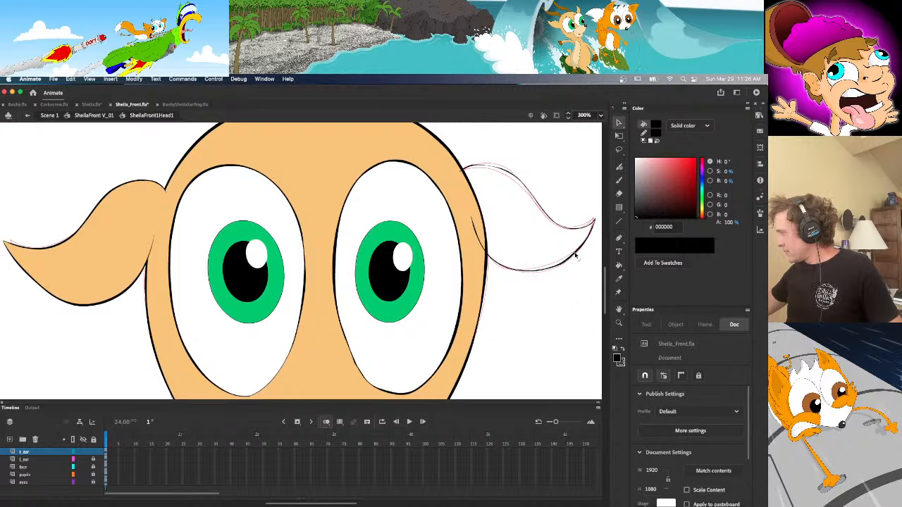
{"action": "left_click_drag", "start_coordinate": [575, 253], "coordinate": [577, 252]}
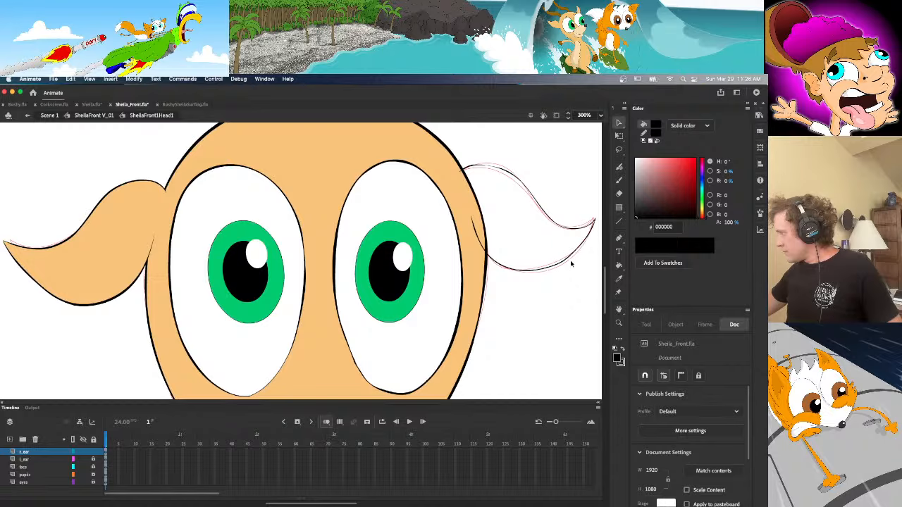
{"action": "left_click_drag", "start_coordinate": [577, 248], "coordinate": [580, 250]}
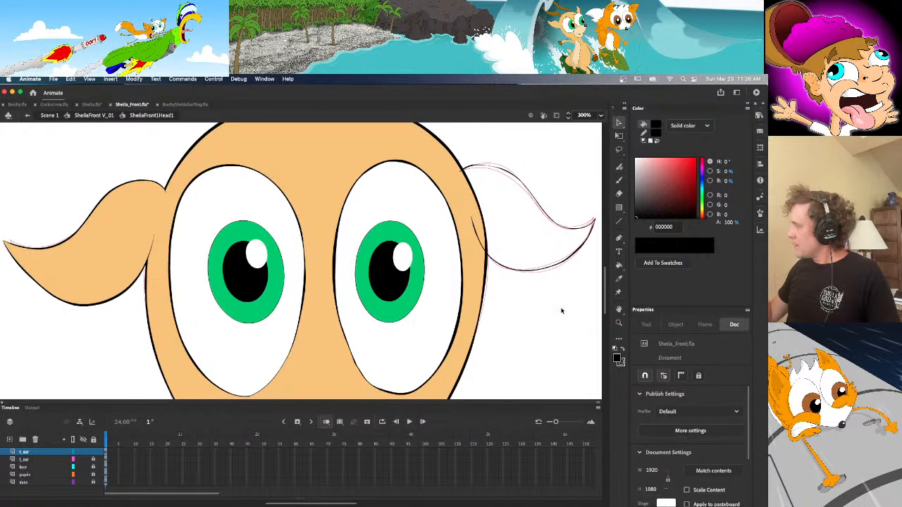
Reshape the ear's upper outline into a smooth curve running toward the tip
{"action": "scroll", "coordinate": [562, 310], "scroll_direction": "up", "scroll_amount": 2}
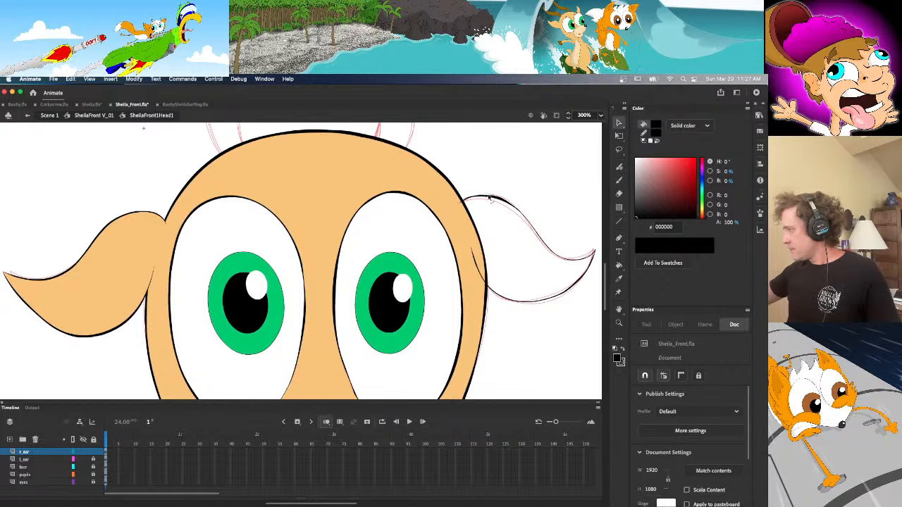
{"action": "left_click_drag", "start_coordinate": [514, 207], "coordinate": [515, 209]}
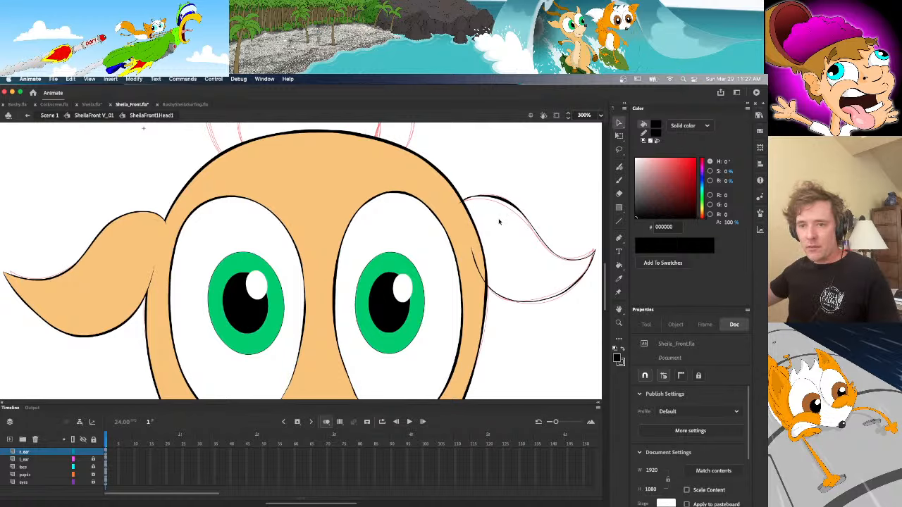
{"action": "left_click_drag", "start_coordinate": [502, 202], "coordinate": [562, 259]}
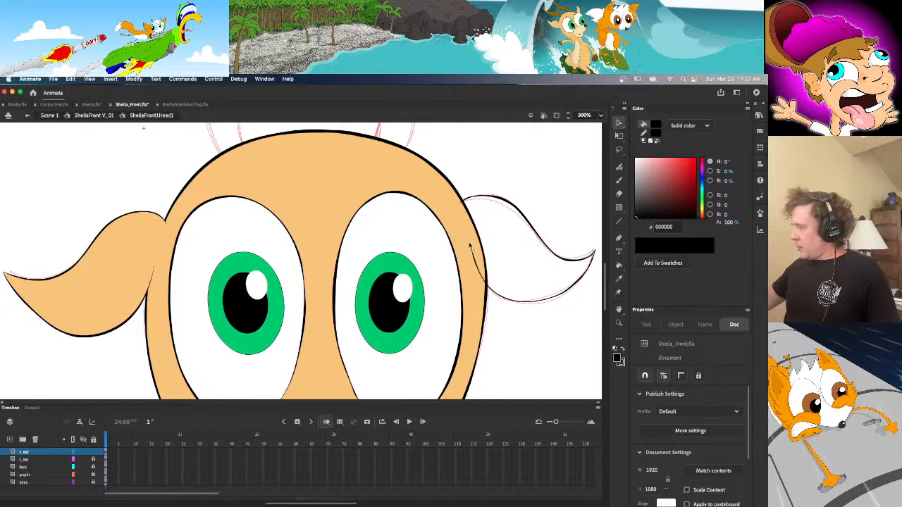
Close the ear's open inner end with a straight line using a red FF0000 stroke
{"action": "key", "text": "n"}
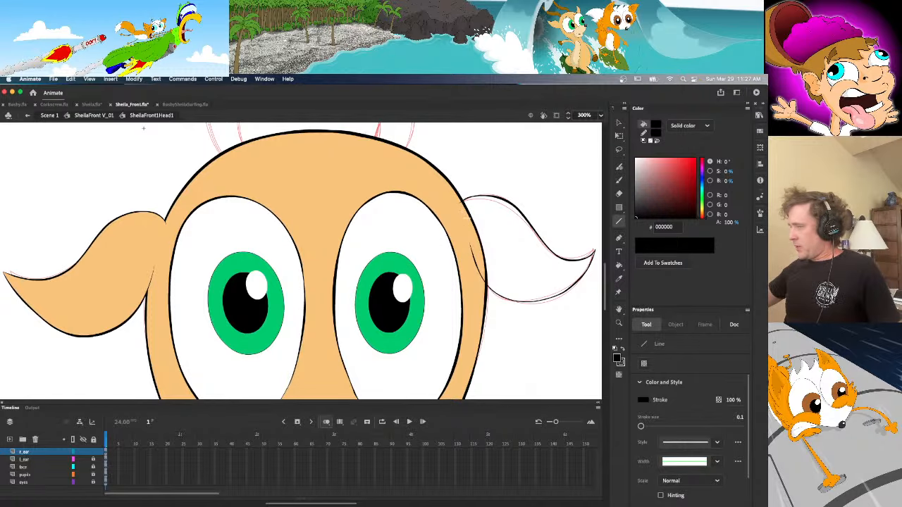
{"action": "left_click", "coordinate": [644, 140]}
{"action": "left_click_drag", "start_coordinate": [692, 162], "coordinate": [703, 146]}
{"action": "left_click_drag", "start_coordinate": [457, 203], "coordinate": [470, 247]}
{"action": "key", "text": "super+z"}
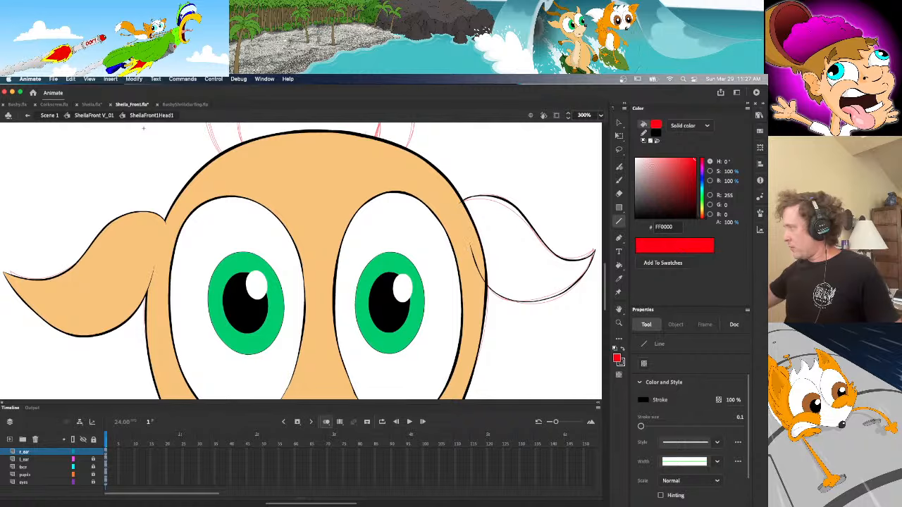
{"action": "left_click", "coordinate": [643, 132]}
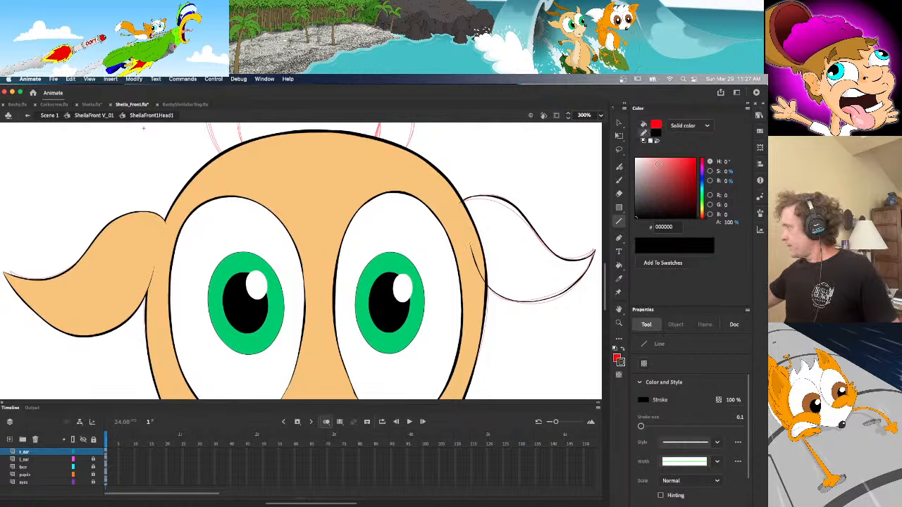
{"action": "left_click_drag", "start_coordinate": [664, 163], "coordinate": [702, 148]}
{"action": "left_click_drag", "start_coordinate": [458, 203], "coordinate": [470, 245]}
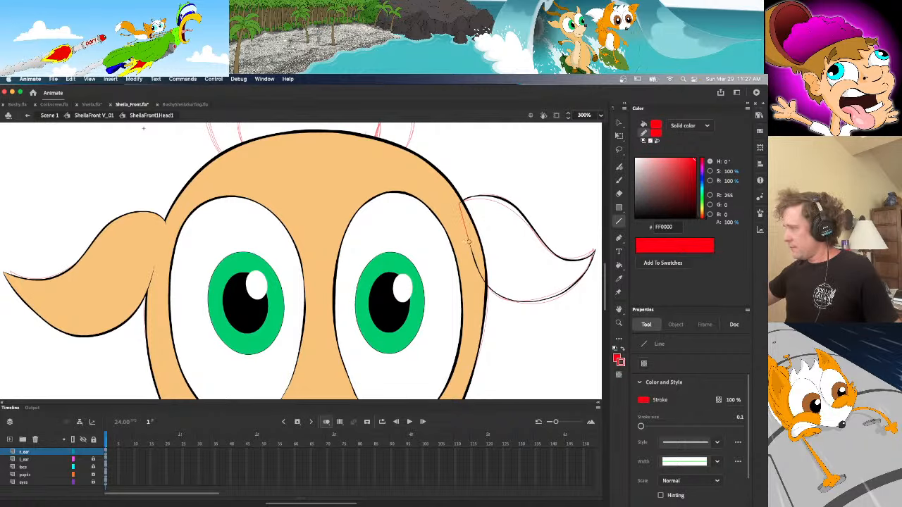
Sample the face's tan colour F5C475 and fill the r_ear shape with it
{"action": "key", "text": "k"}
{"action": "key", "text": "l"}
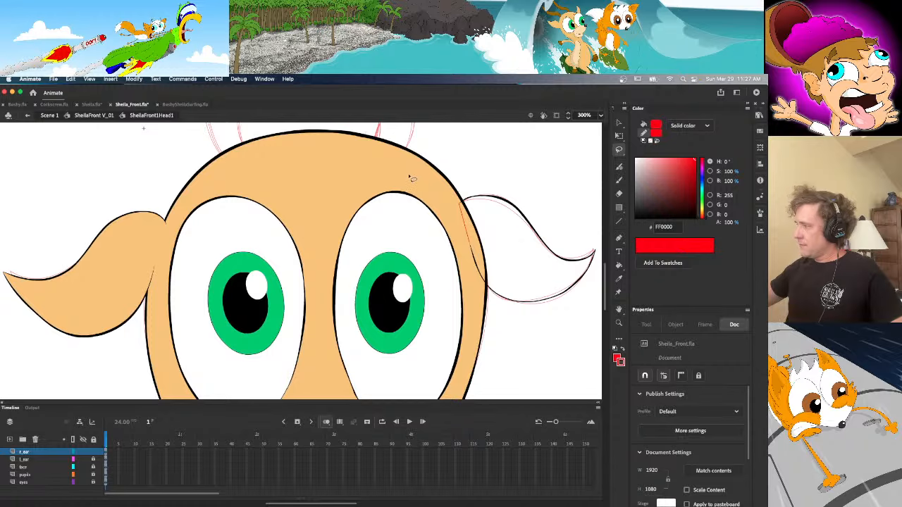
{"action": "key", "text": "i"}
{"action": "left_click", "coordinate": [413, 171]}
{"action": "left_click", "coordinate": [528, 280]}
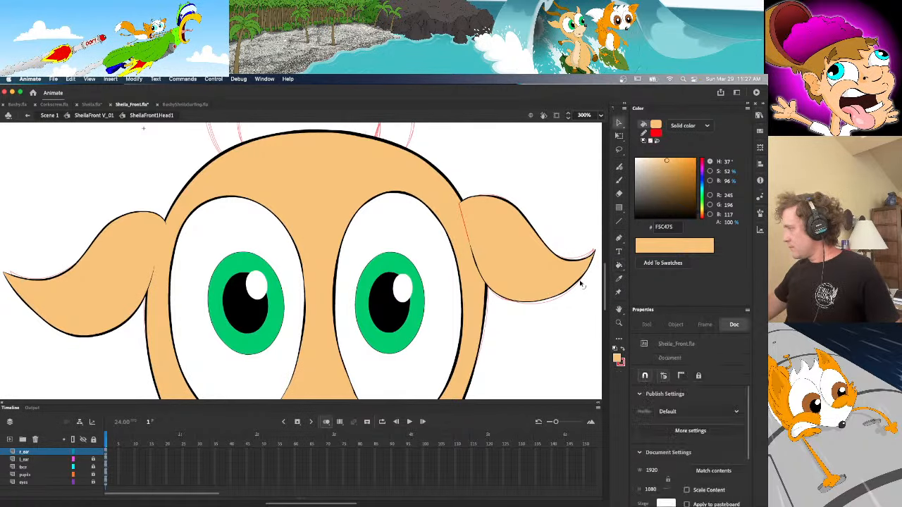
Adjust the ear's lower outline near the tip and delete the red closing line at its inner end
{"action": "left_click_drag", "start_coordinate": [583, 282], "coordinate": [581, 279]}
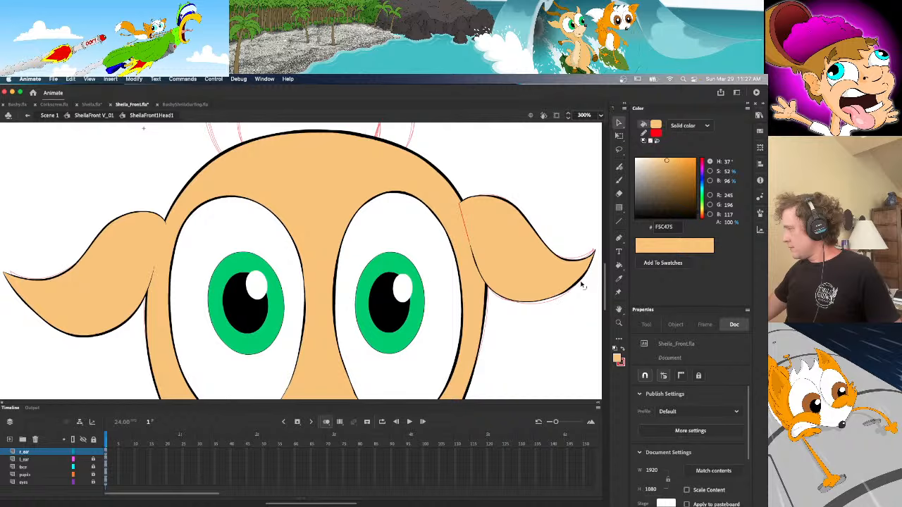
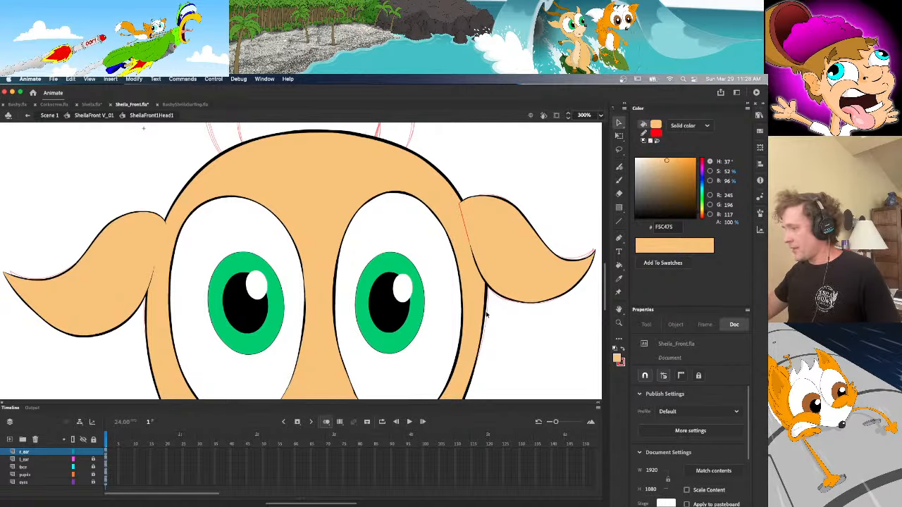
{"action": "left_click", "coordinate": [469, 248]}
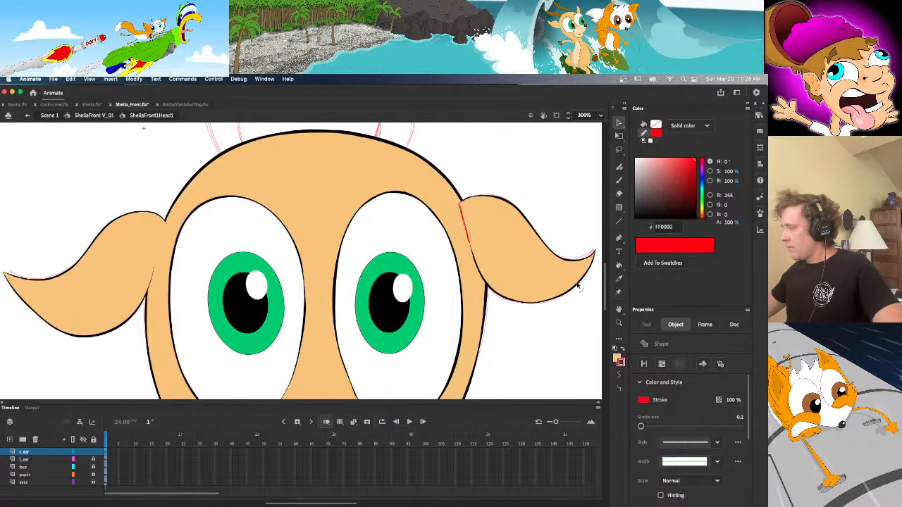
{"action": "key", "text": "Delete"}
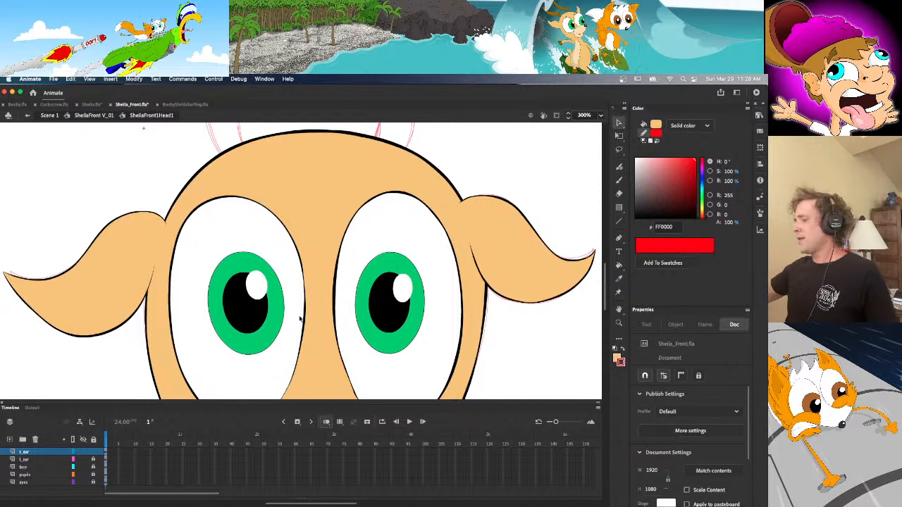
Smooth the head's outline along the top of the skull on the face layer
{"action": "left_click", "coordinate": [105, 467]}
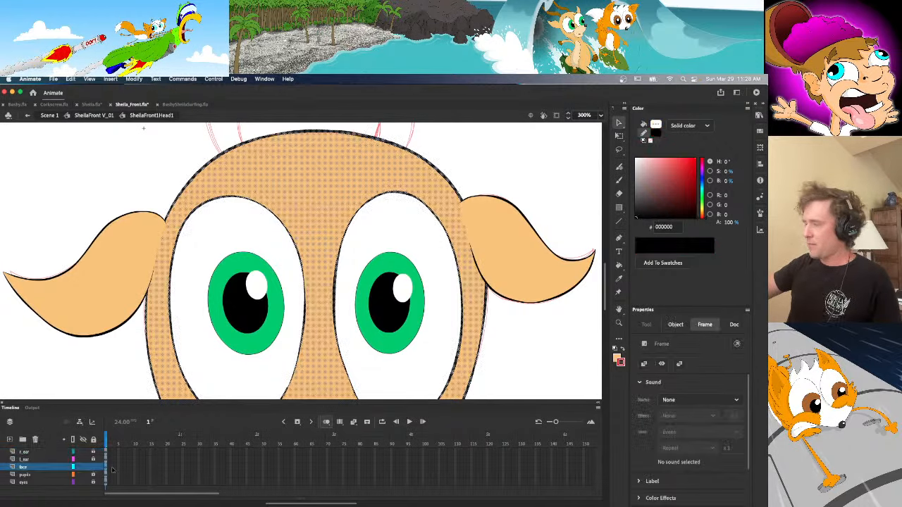
{"action": "left_click", "coordinate": [483, 161]}
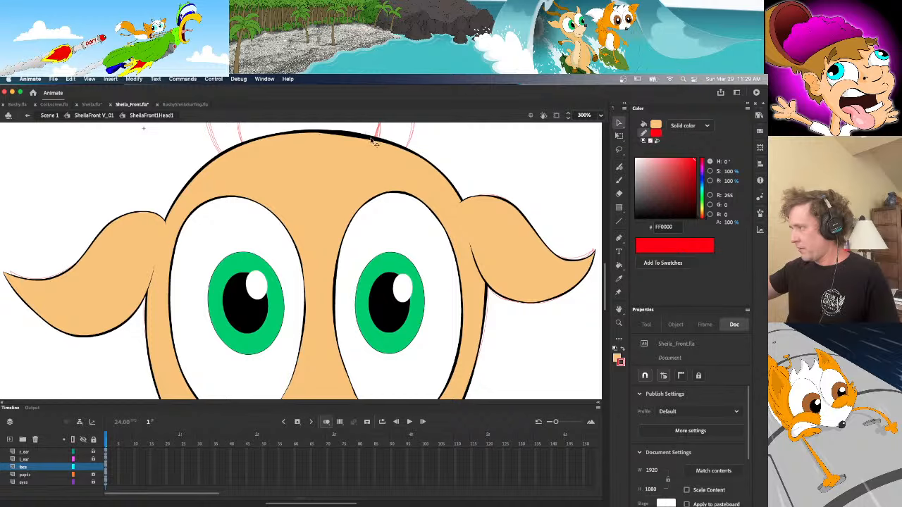
{"action": "mouse_move", "coordinate": [371, 139]}
{"action": "left_mouse_down"}
{"action": "mouse_move", "coordinate": [361, 137]}
{"action": "mouse_move", "coordinate": [378, 139]}
{"action": "left_mouse_up"}
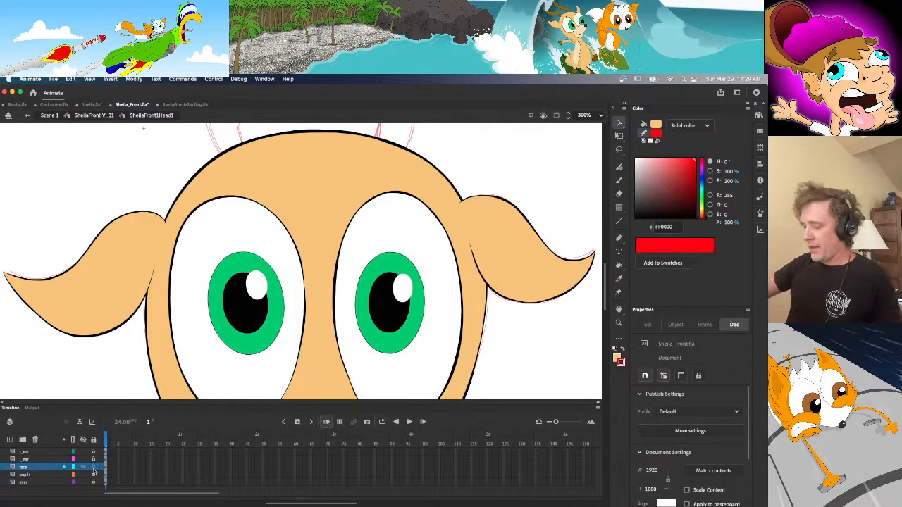
Convert the ear artwork on the r_ear layer to a graphic symbol named SheilaFront_rear1 and move its pivot to the ear's inner upper corner
{"action": "left_click", "coordinate": [105, 452]}
{"action": "left_click", "coordinate": [549, 310]}
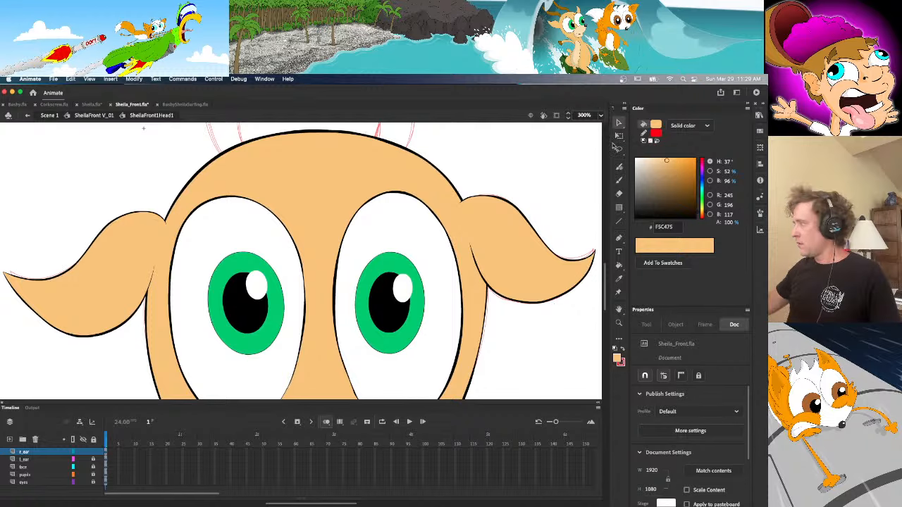
{"action": "key", "text": "super+minus"}
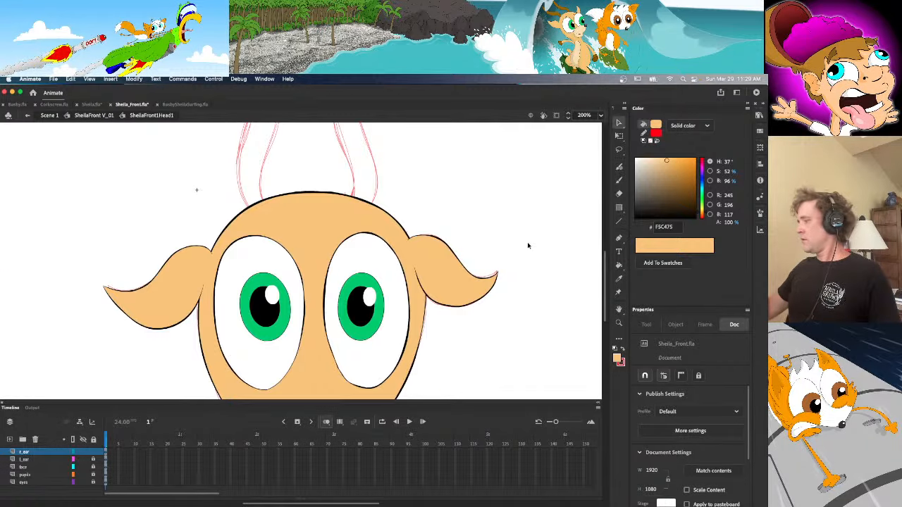
{"action": "left_click_drag", "start_coordinate": [547, 212], "coordinate": [375, 395]}
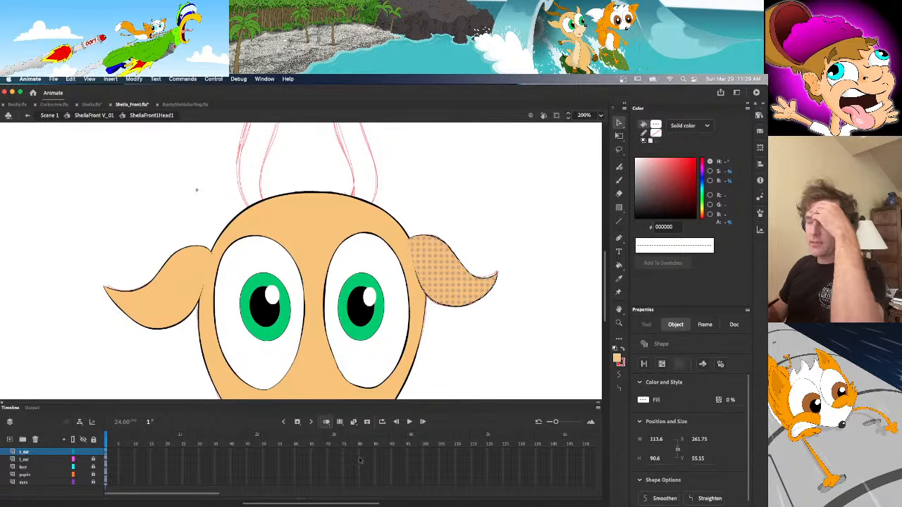
{"action": "left_click", "coordinate": [494, 358]}
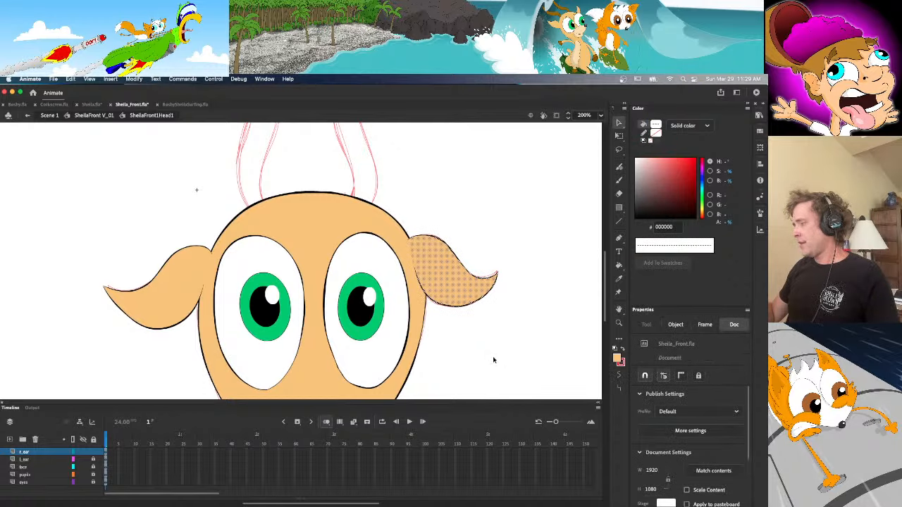
{"action": "left_click", "coordinate": [134, 79]}
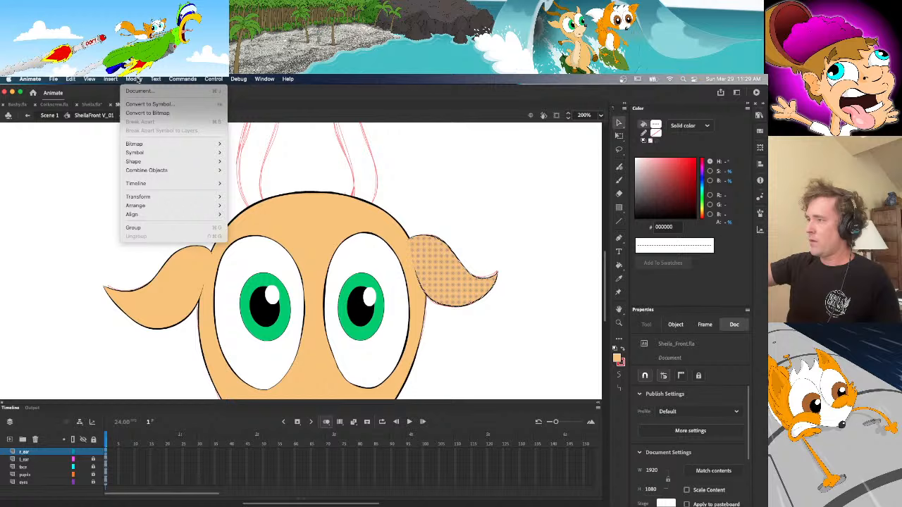
{"action": "left_click", "coordinate": [158, 105]}
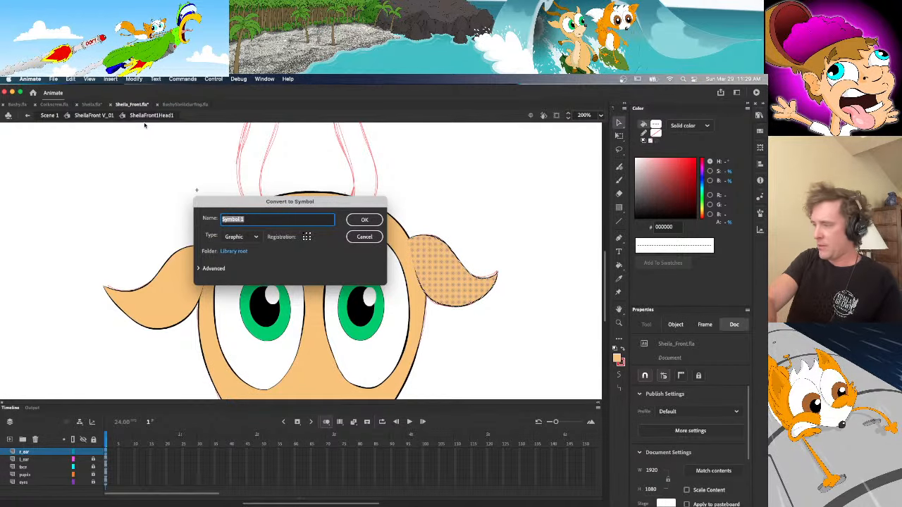
{"action": "type", "text": "S"}
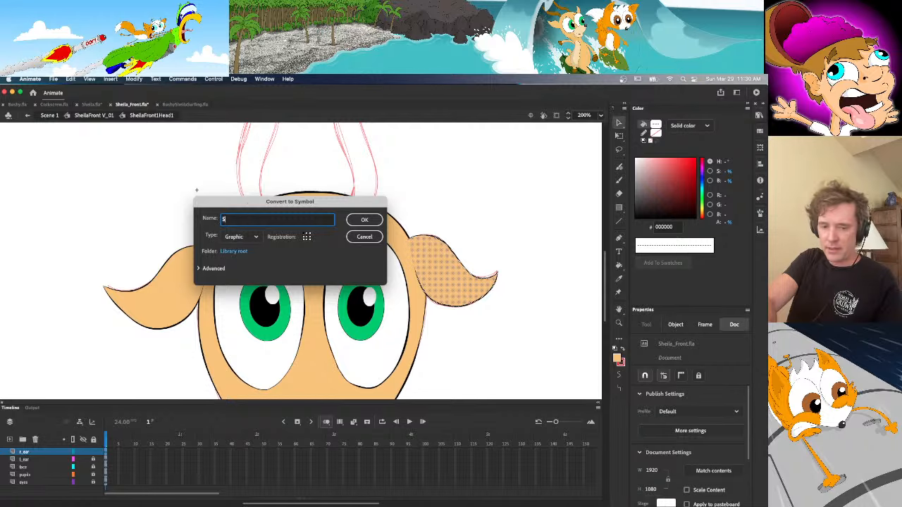
{"action": "type", "text": "heila"}
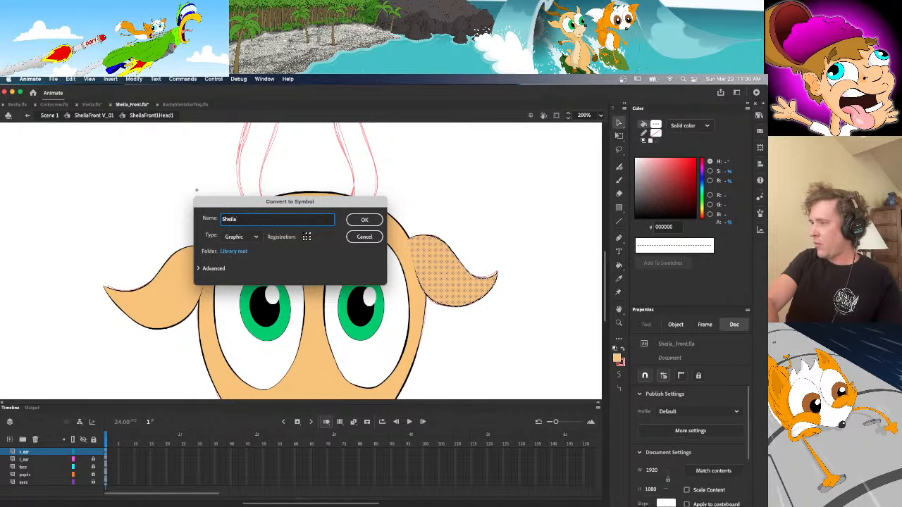
{"action": "type", "text": "F"}
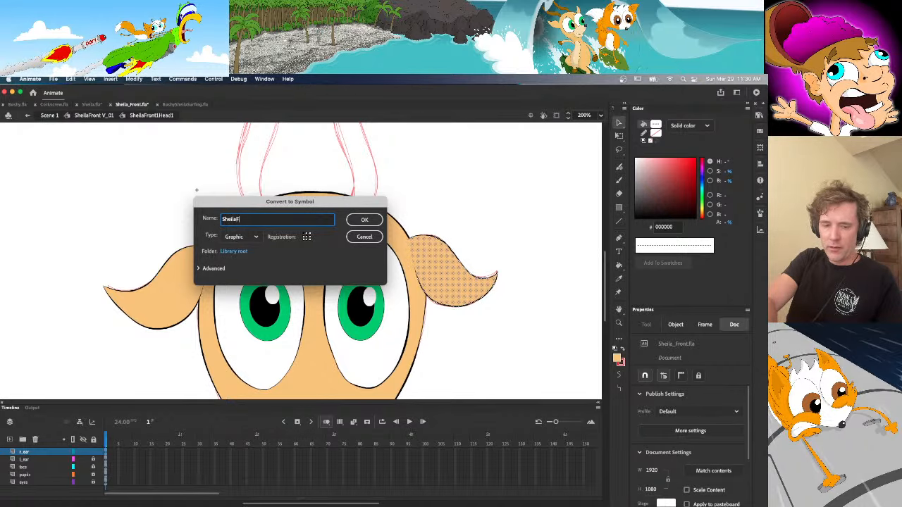
{"action": "type", "text": "ront"}
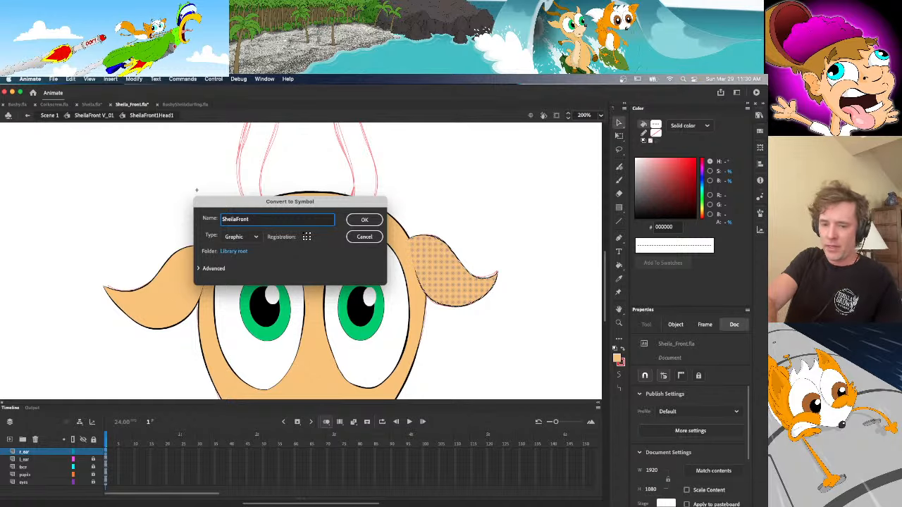
{"action": "type", "text": "_rear"}
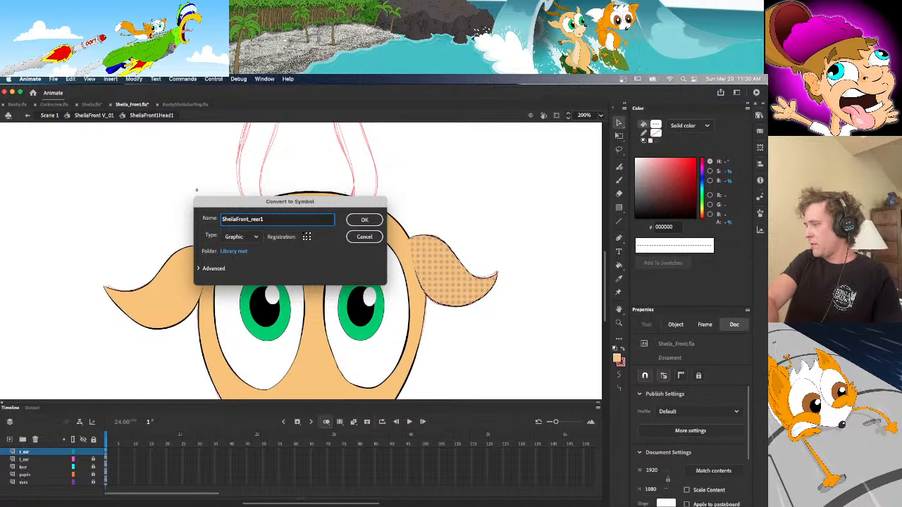
{"action": "type", "text": "1"}
{"action": "key", "text": "Return"}
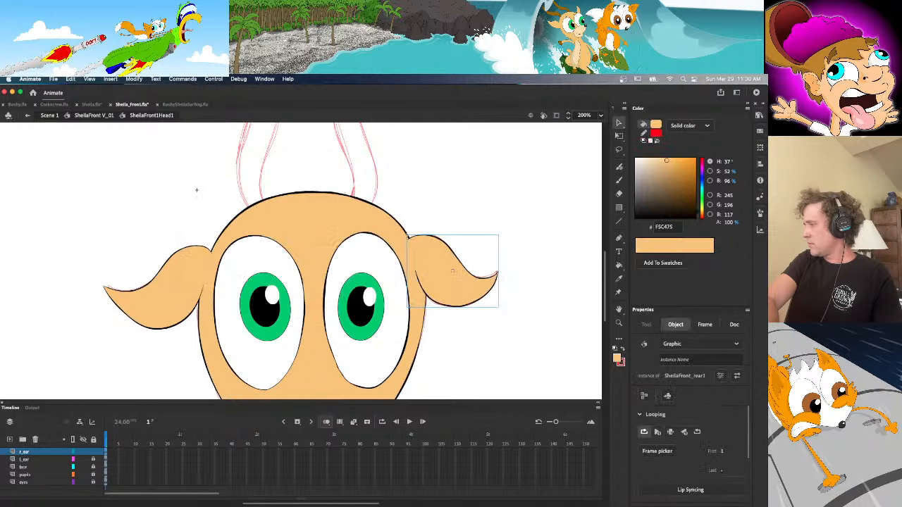
{"action": "key", "text": "q"}
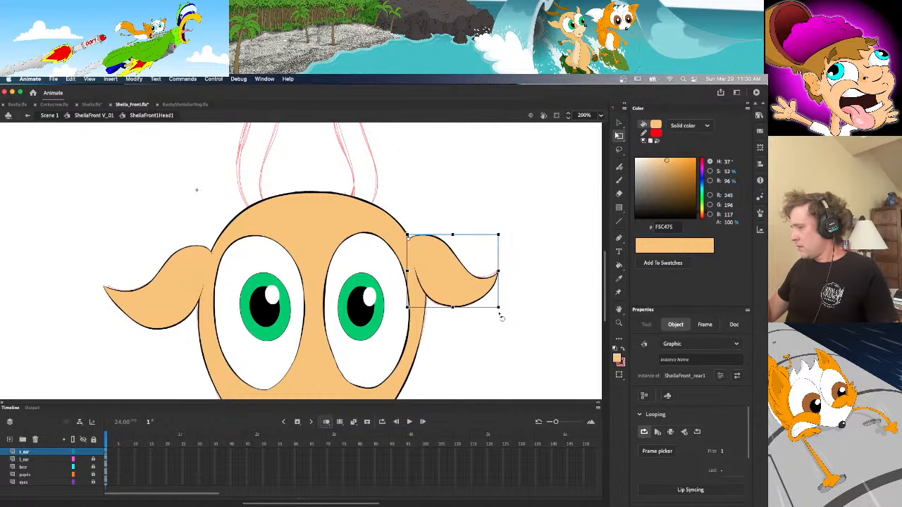
Examine the ear's outline and tip inside the SheilaFront_rear1 symbol, close up at 400% and at 200%
{"action": "double_click", "coordinate": [493, 282]}
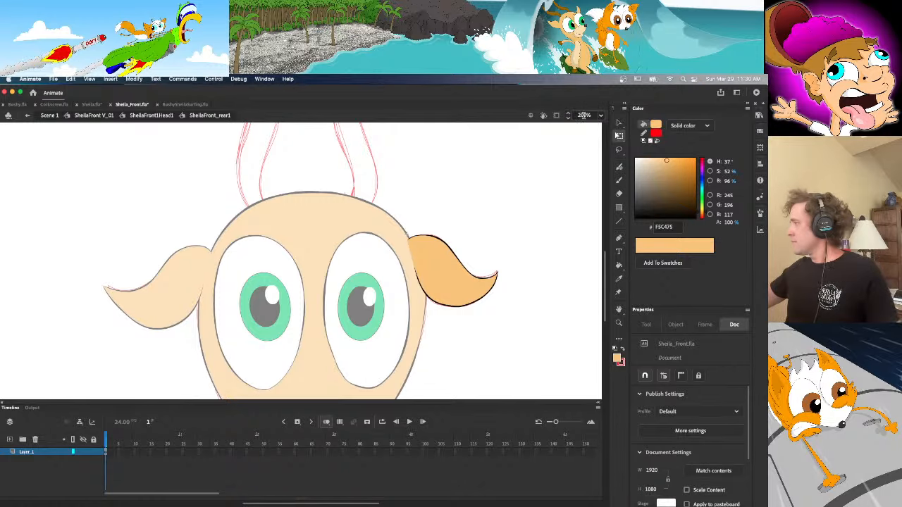
{"action": "left_click_drag", "start_coordinate": [583, 115], "coordinate": [576, 115]}
{"action": "type", "text": "4"}
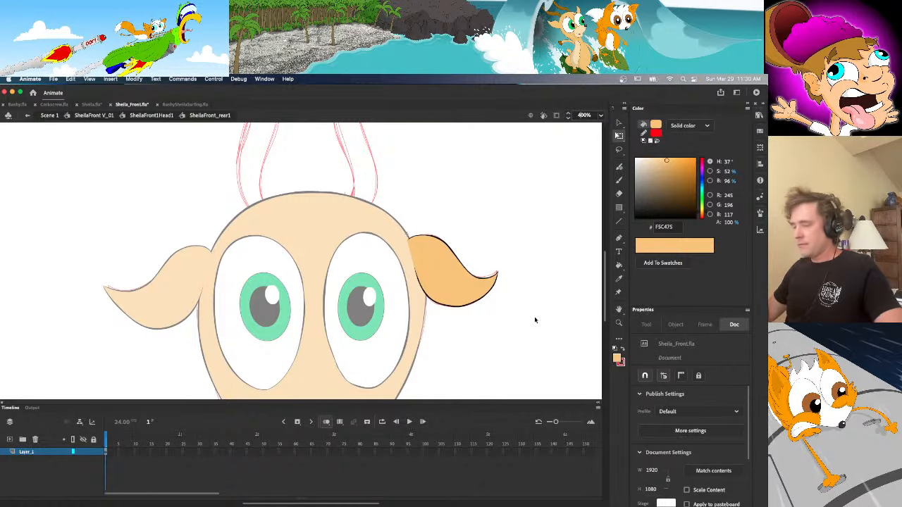
{"action": "key", "text": "Return"}
{"action": "left_click_drag", "start_coordinate": [312, 504], "coordinate": [348, 500]}
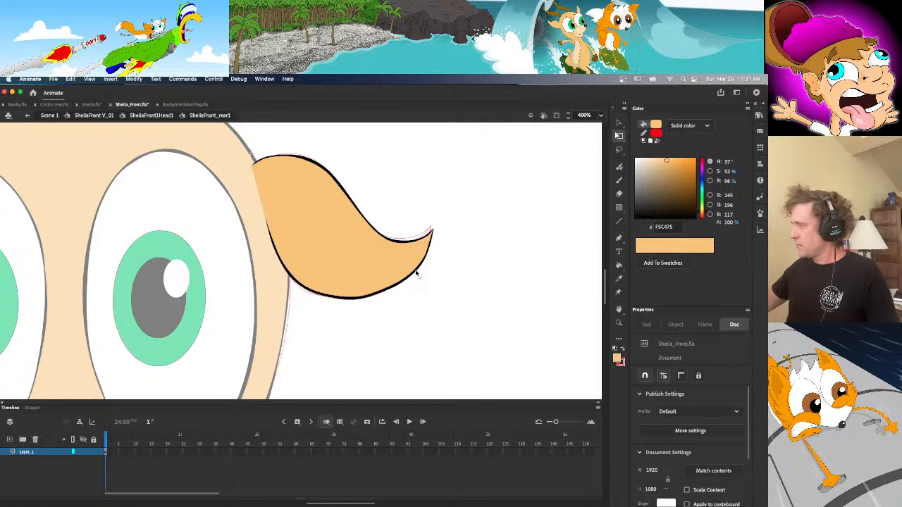
{"action": "left_click", "coordinate": [600, 116]}
{"action": "left_click", "coordinate": [610, 218]}
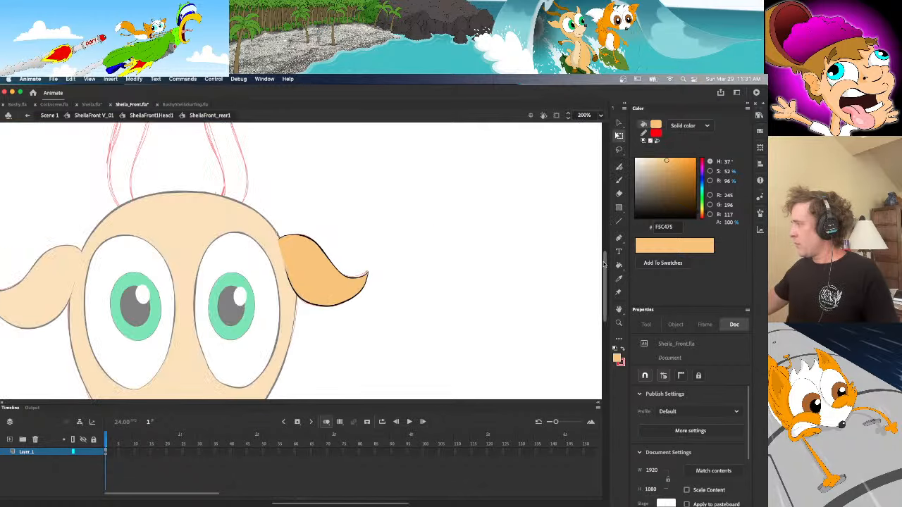
{"action": "left_click_drag", "start_coordinate": [359, 504], "coordinate": [332, 504]}
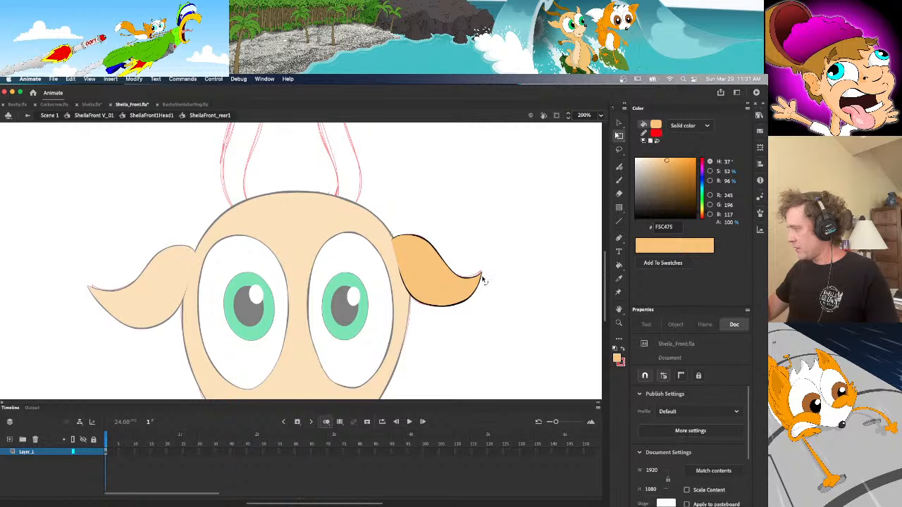
Return to the head symbol, set the ear instance to single-frame looping, and lock the r_ear layer
{"action": "left_click", "coordinate": [145, 117]}
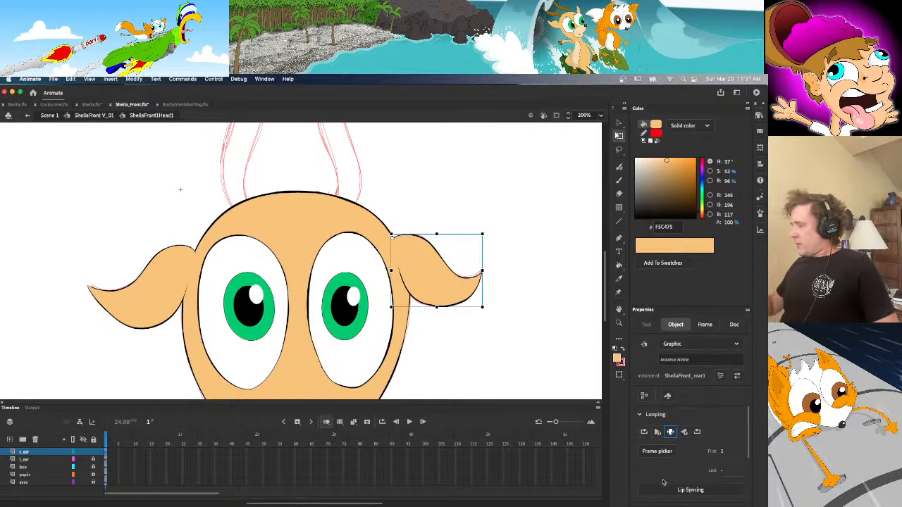
{"action": "left_click", "coordinate": [93, 451]}
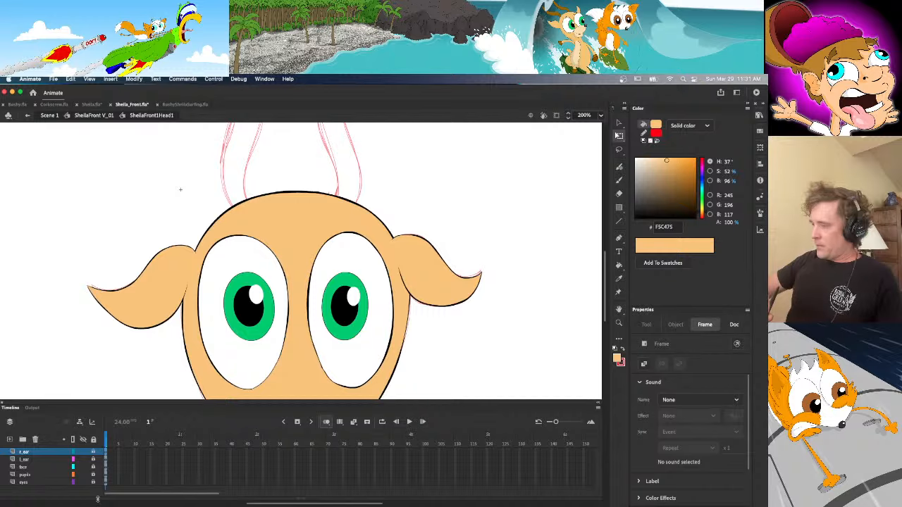
Add a new layer beneath the eyes layer and name it horns
{"action": "left_click", "coordinate": [10, 440]}
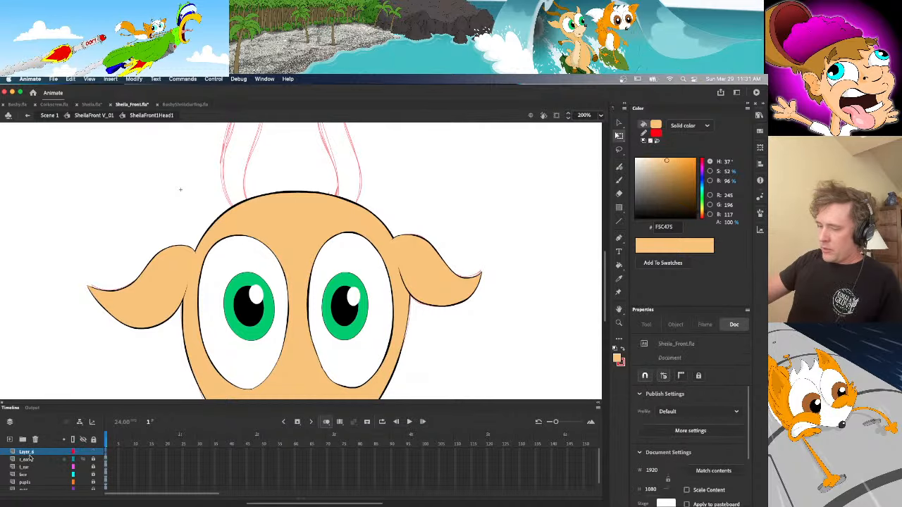
{"action": "left_click_drag", "start_coordinate": [28, 451], "coordinate": [36, 488]}
{"action": "double_click", "coordinate": [35, 489]}
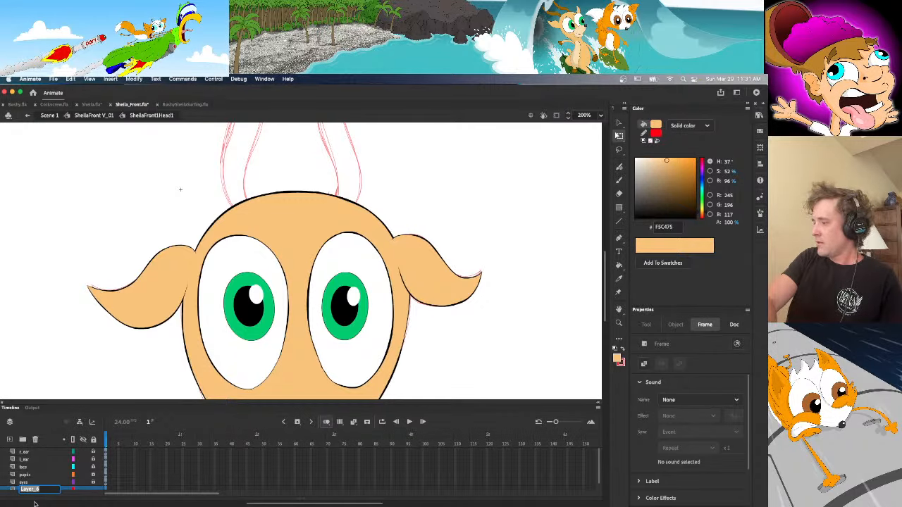
{"action": "scroll", "coordinate": [602, 302], "scroll_direction": "down", "scroll_amount": 3}
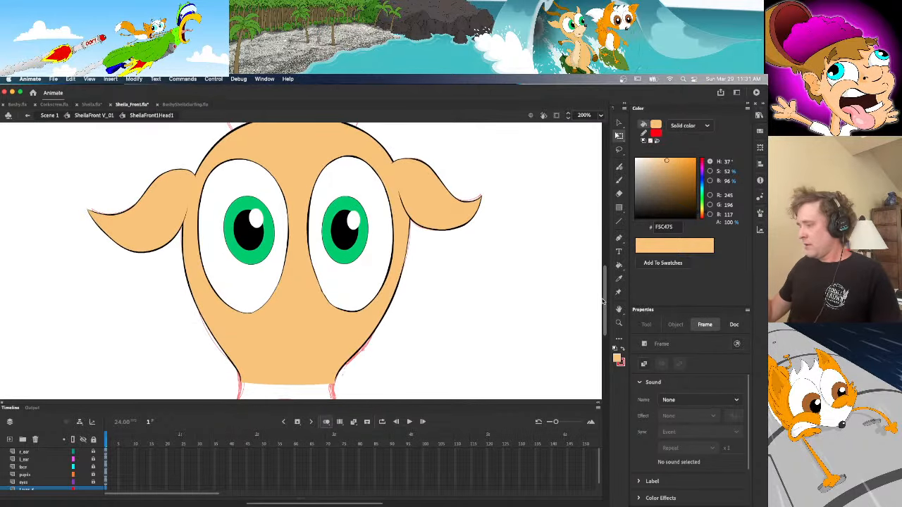
{"action": "scroll", "coordinate": [511, 463], "scroll_direction": "down", "scroll_amount": 1}
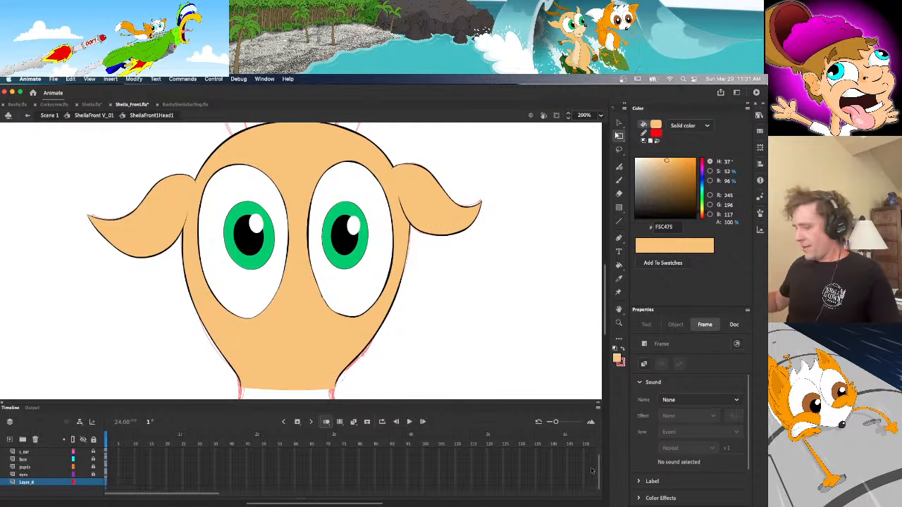
{"action": "double_click", "coordinate": [42, 482]}
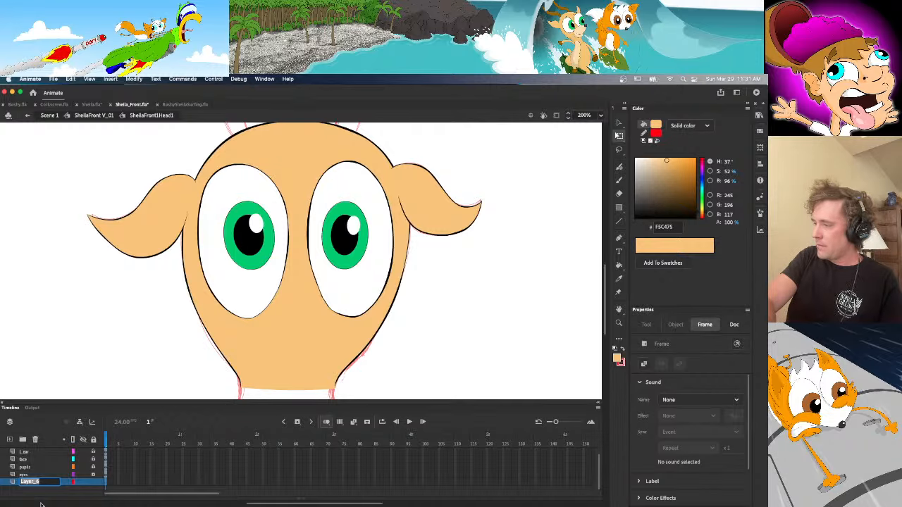
{"action": "type", "text": "he"}
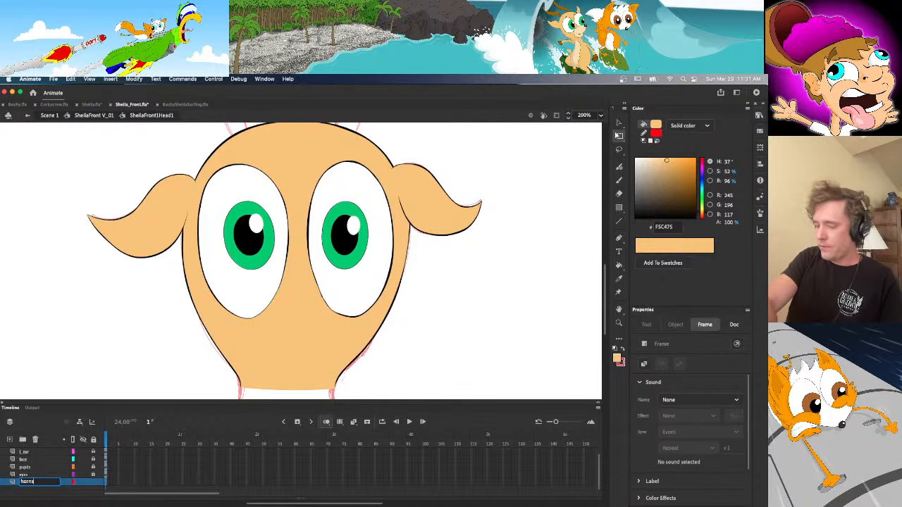
{"action": "type", "text": "rns"}
{"action": "key", "text": "Return"}
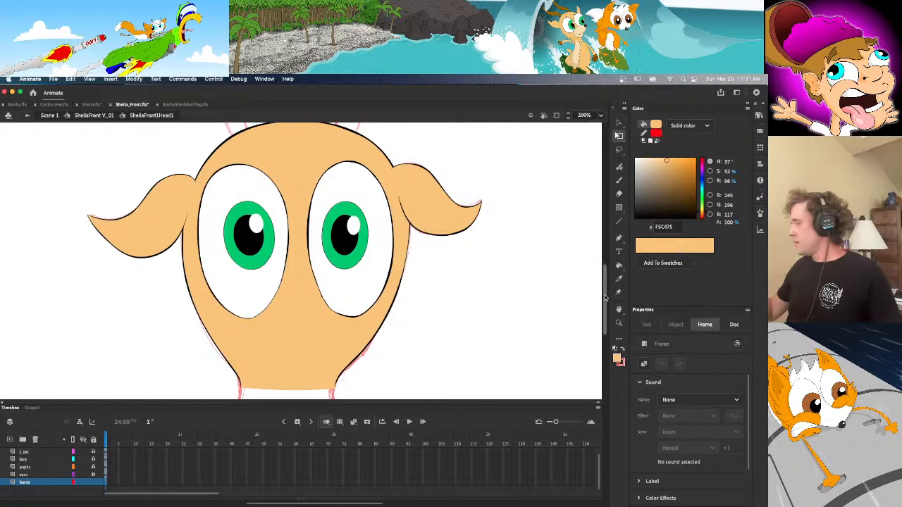
Set the Classic Brush to black 000000 and display every layer except horns as outlines
{"action": "scroll", "coordinate": [433, 318], "scroll_direction": "up", "scroll_amount": 6}
{"action": "key", "text": "b"}
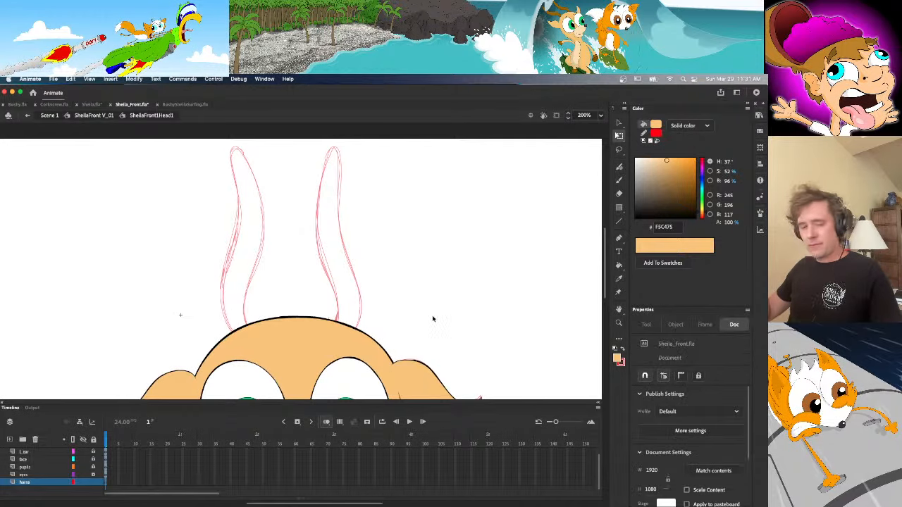
{"action": "left_click", "coordinate": [643, 140]}
{"action": "left_click_drag", "start_coordinate": [664, 169], "coordinate": [493, 409]}
{"action": "left_click", "coordinate": [74, 439]}
{"action": "left_click", "coordinate": [73, 482]}
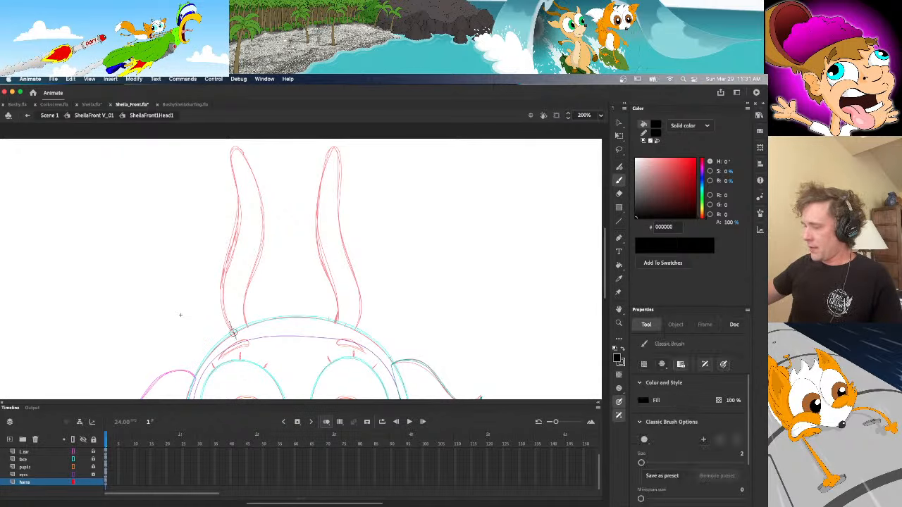
Undo the first brush stroke and ink the outlines of both horns over the sketch on the horns layer at 150% zoom
{"action": "key", "text": "super+z"}
{"action": "left_click", "coordinate": [582, 115]}
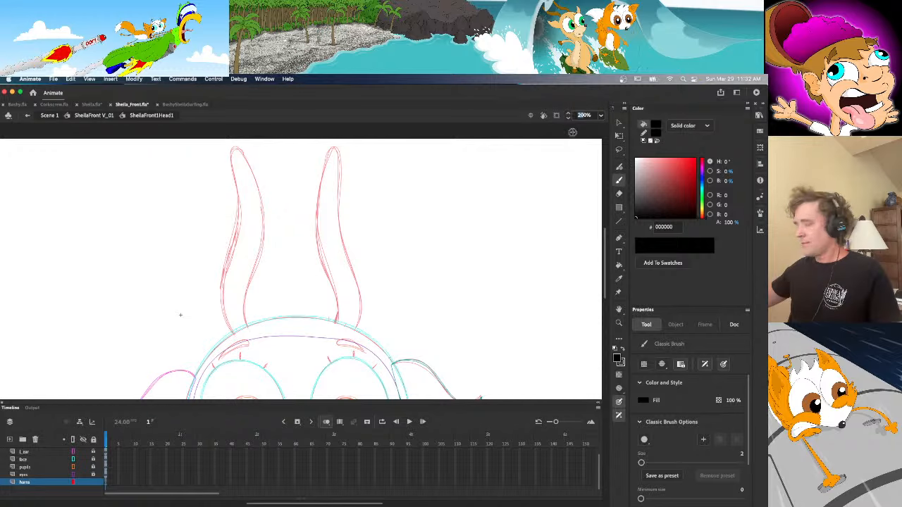
{"action": "type", "text": "150"}
{"action": "key", "text": "Return"}
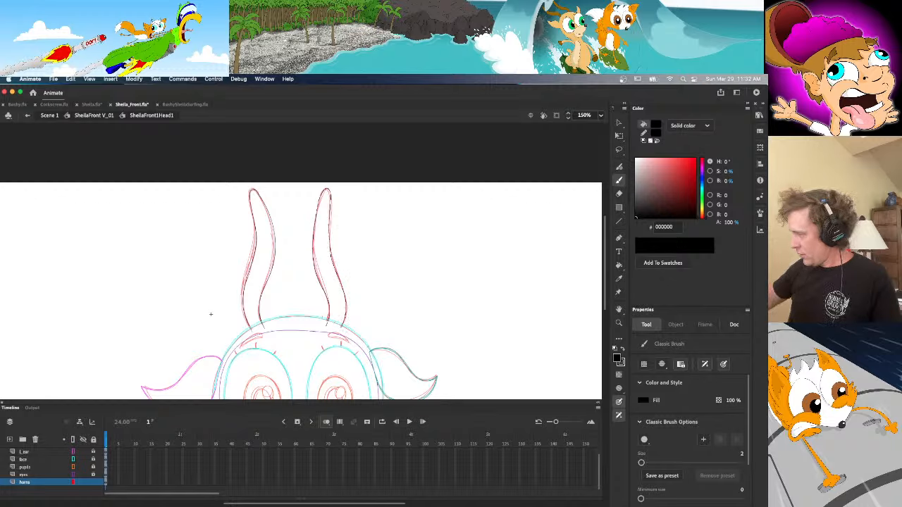
Close the open base of each horn with thin black Paint Brush strokes and delete the stroke ends that overshoot the outline
{"action": "key", "text": "y"}
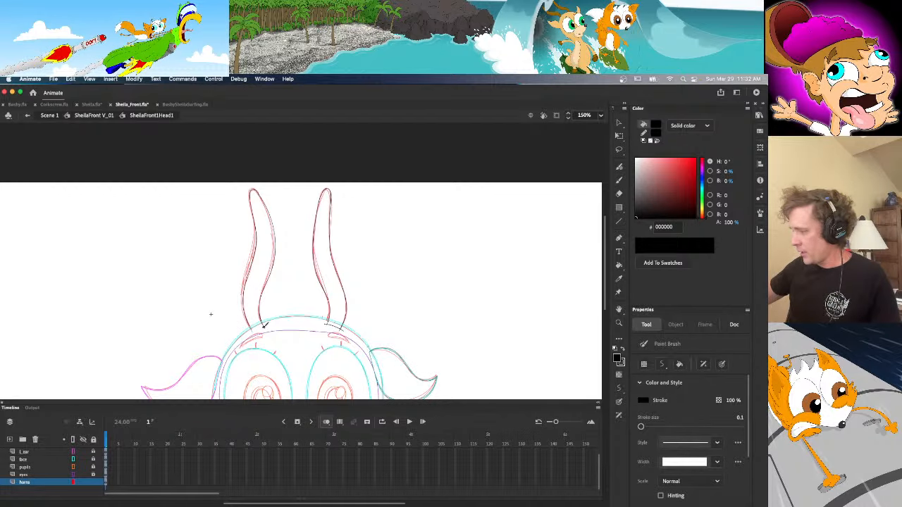
{"action": "key", "text": "v"}
{"action": "left_click", "coordinate": [259, 330]}
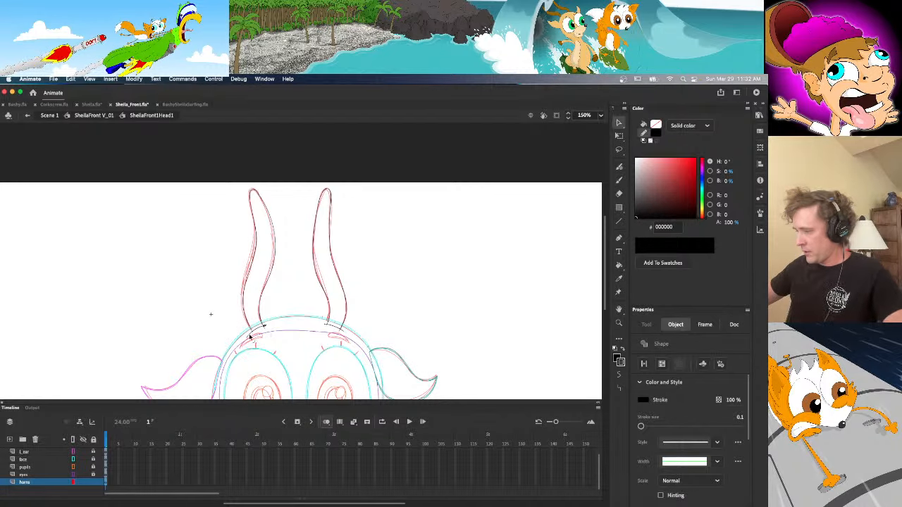
{"action": "key", "text": "Delete"}
{"action": "left_click", "coordinate": [251, 335]}
{"action": "key", "text": "Delete"}
{"action": "left_click", "coordinate": [326, 329]}
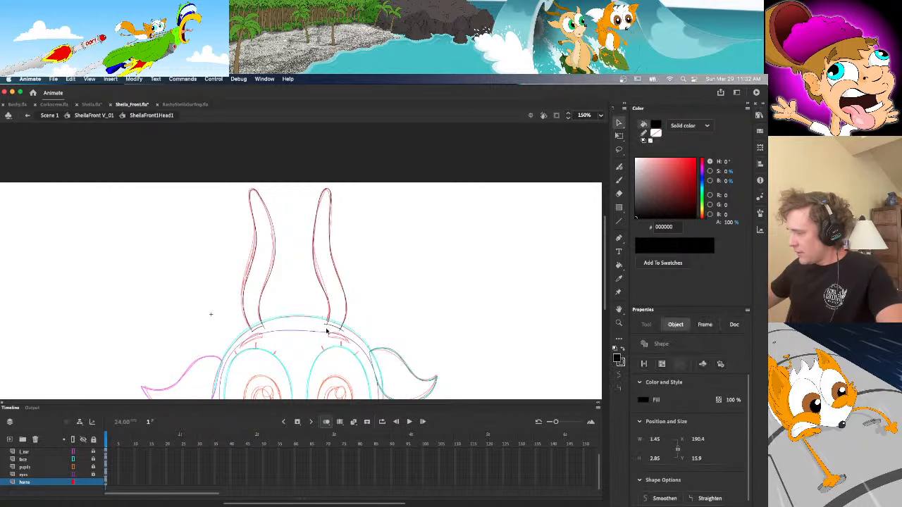
{"action": "key", "text": "Delete"}
{"action": "left_click", "coordinate": [342, 333]}
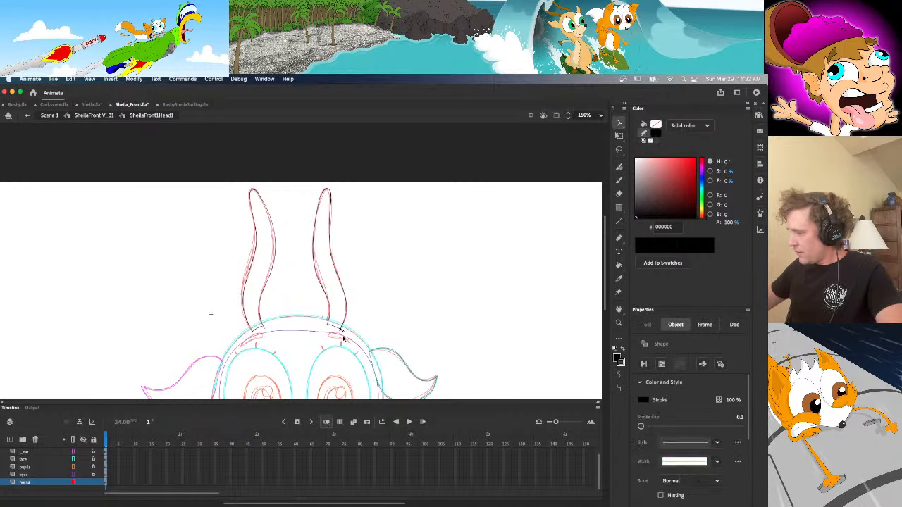
{"action": "key", "text": "BackSpace"}
Show all layers in full colour and, at 200% zoom, reshape the edges of the right-hand horn's ink line to vary its thickness
{"action": "left_click", "coordinate": [73, 439]}
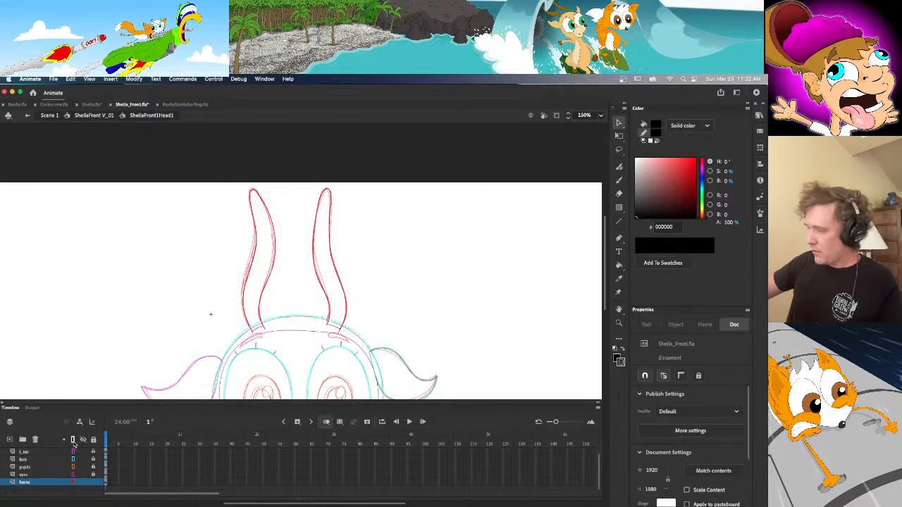
{"action": "left_click", "coordinate": [73, 439]}
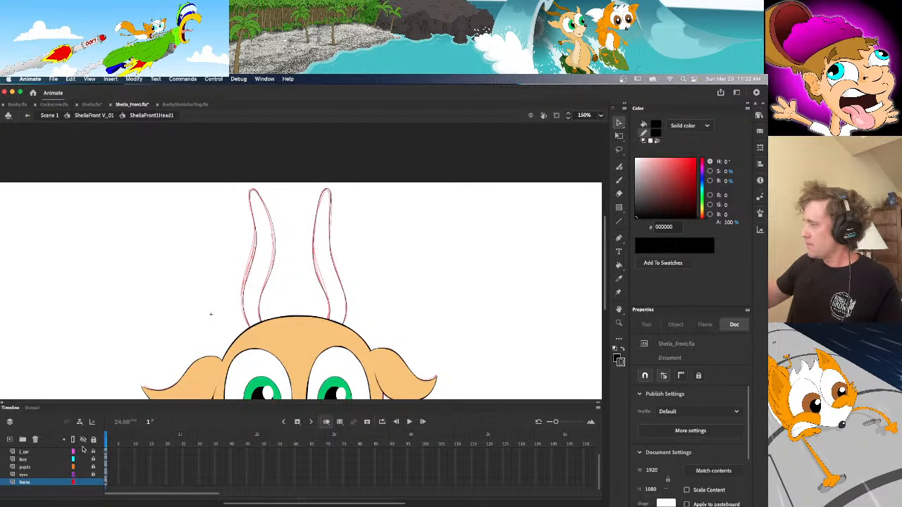
{"action": "left_click", "coordinate": [600, 115]}
{"action": "left_click", "coordinate": [613, 201]}
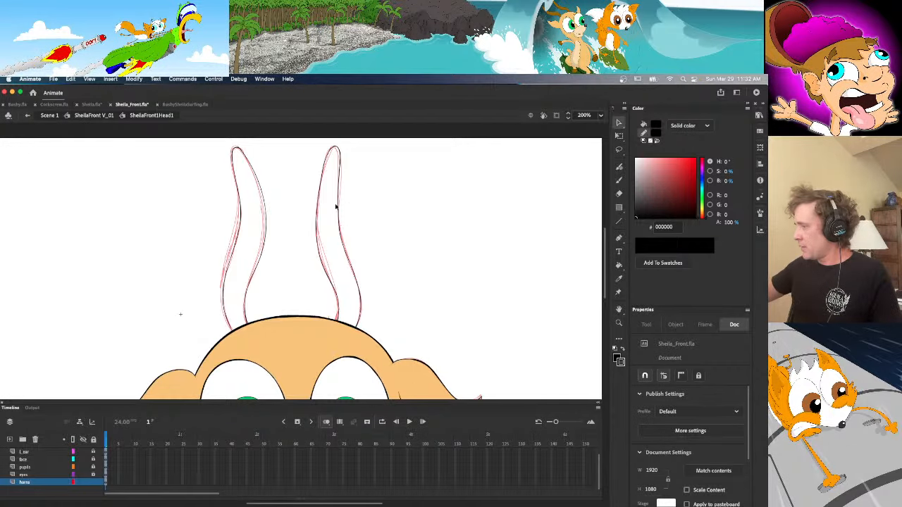
{"action": "left_click_drag", "start_coordinate": [338, 196], "coordinate": [339, 205]}
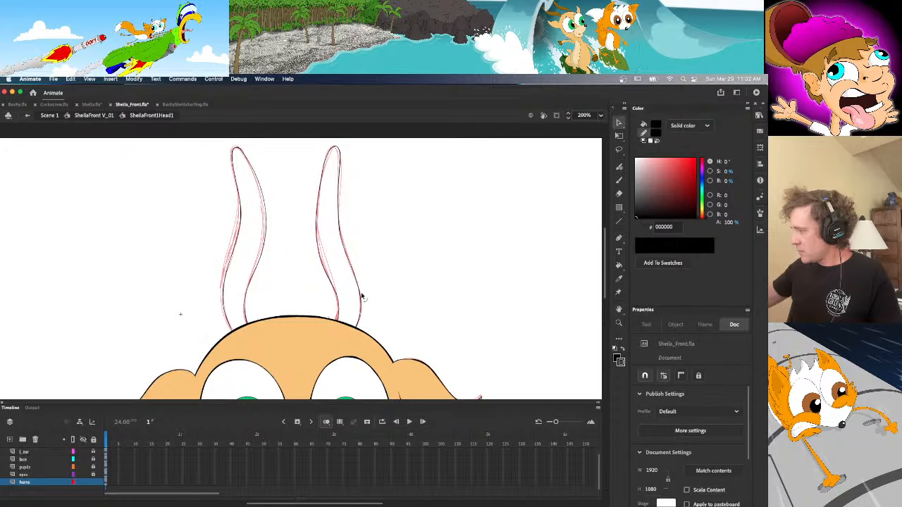
{"action": "left_click_drag", "start_coordinate": [362, 297], "coordinate": [361, 298]}
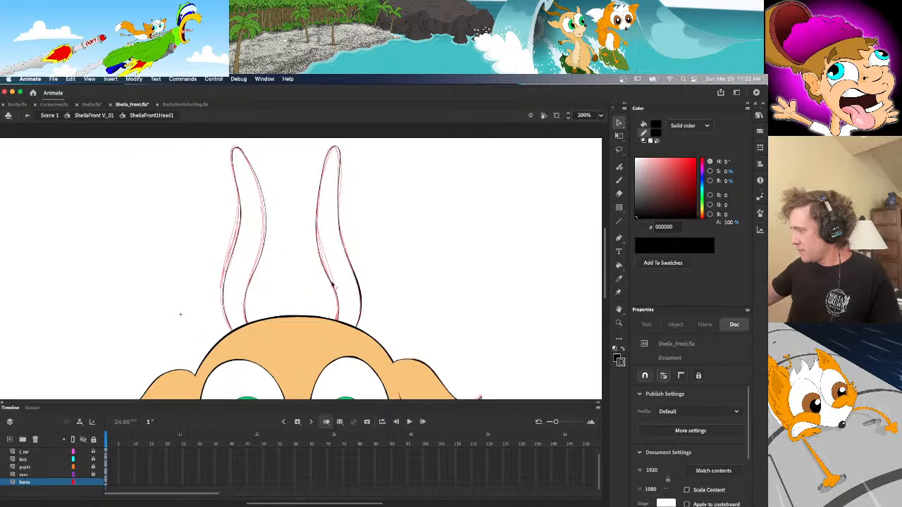
{"action": "left_click_drag", "start_coordinate": [316, 253], "coordinate": [317, 254]}
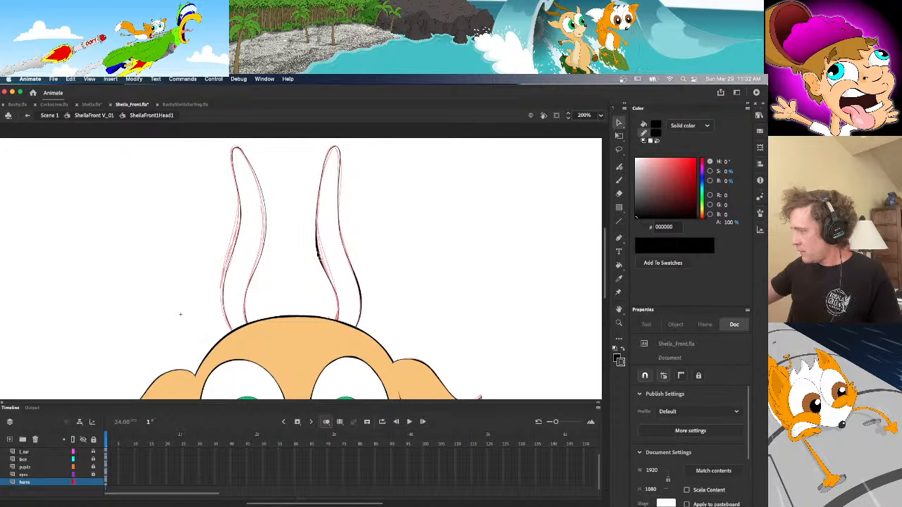
{"action": "left_click_drag", "start_coordinate": [317, 202], "coordinate": [318, 204]}
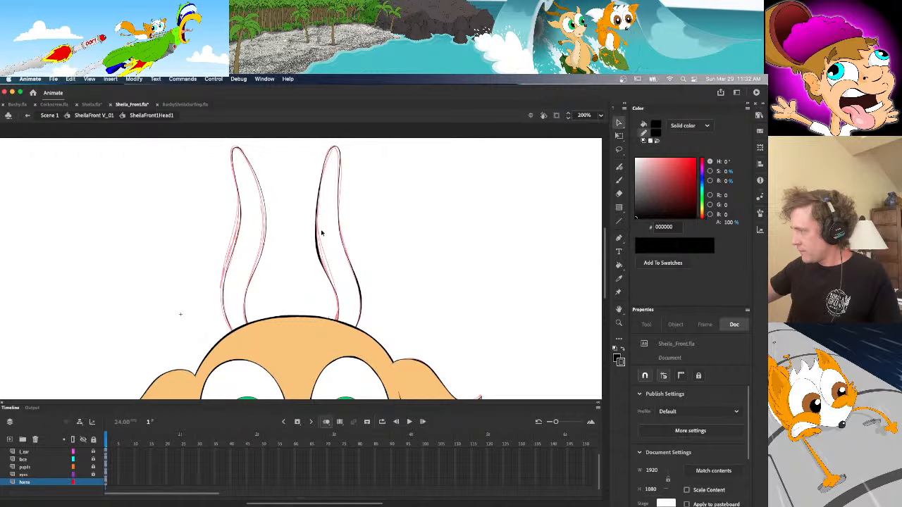
{"action": "left_click_drag", "start_coordinate": [331, 271], "coordinate": [318, 255]}
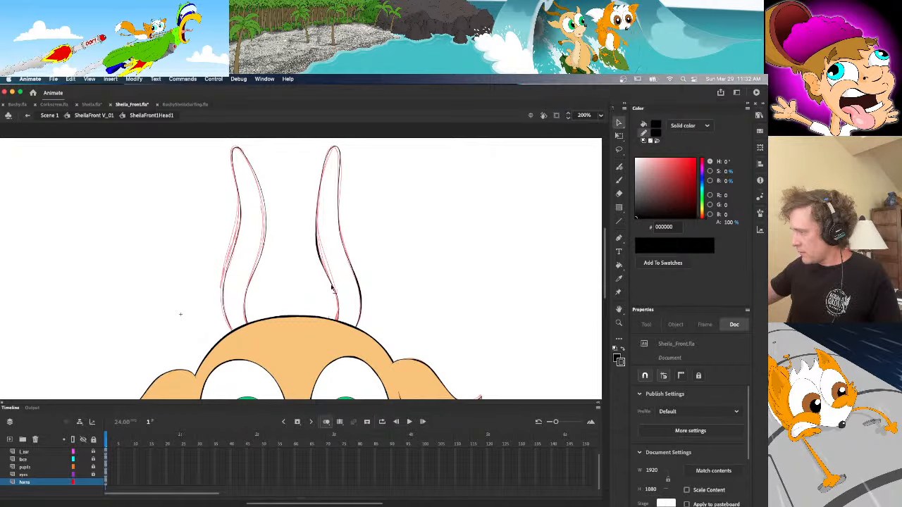
{"action": "left_click_drag", "start_coordinate": [333, 287], "coordinate": [336, 289]}
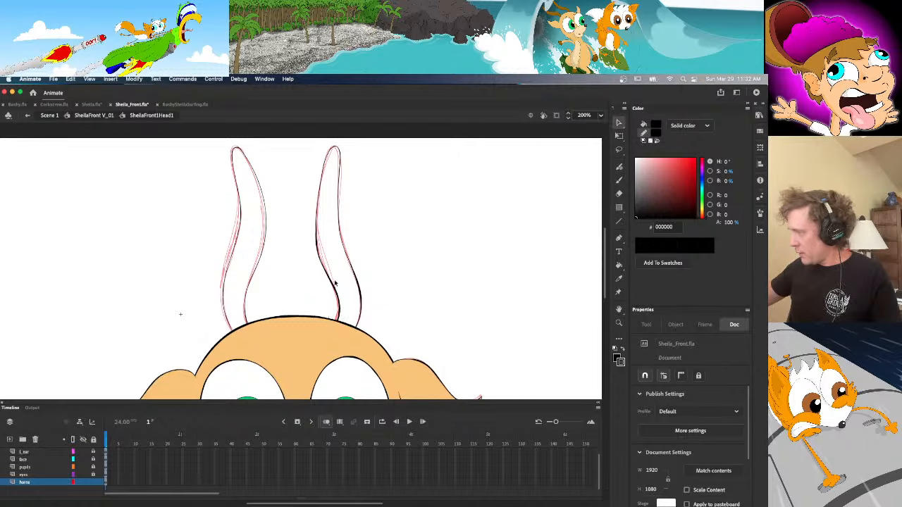
{"action": "left_click_drag", "start_coordinate": [319, 200], "coordinate": [320, 201]}
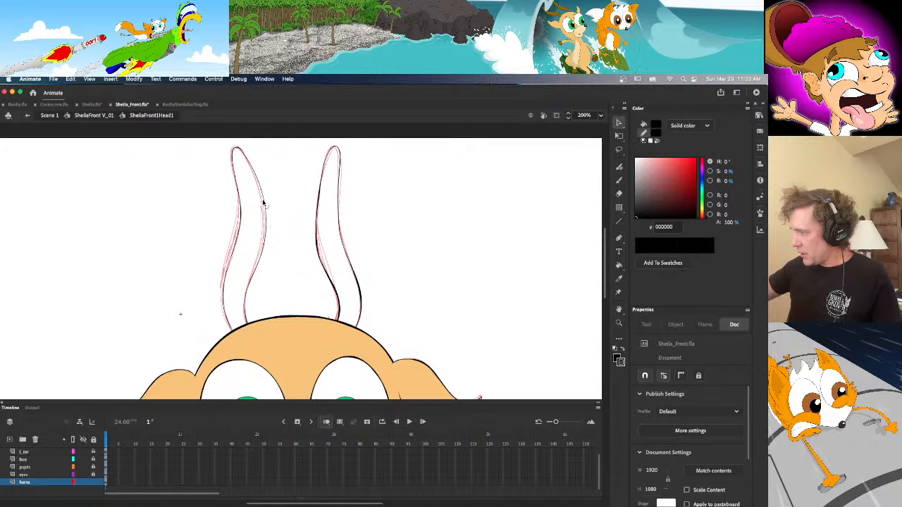
Reshape both edges of the left-hand horn's ink line to vary its thickness, and refine the right-hand horn's outer edge
{"action": "left_click_drag", "start_coordinate": [264, 203], "coordinate": [264, 203]}
{"action": "mouse_move", "coordinate": [257, 267]}
{"action": "left_mouse_down"}
{"action": "mouse_move", "coordinate": [253, 277]}
{"action": "mouse_move", "coordinate": [234, 251]}
{"action": "left_mouse_up"}
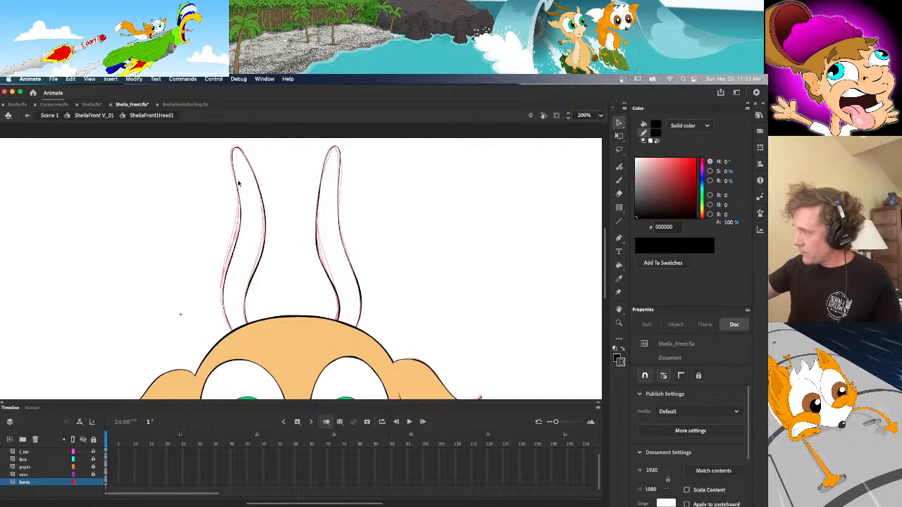
{"action": "left_click_drag", "start_coordinate": [238, 184], "coordinate": [238, 186]}
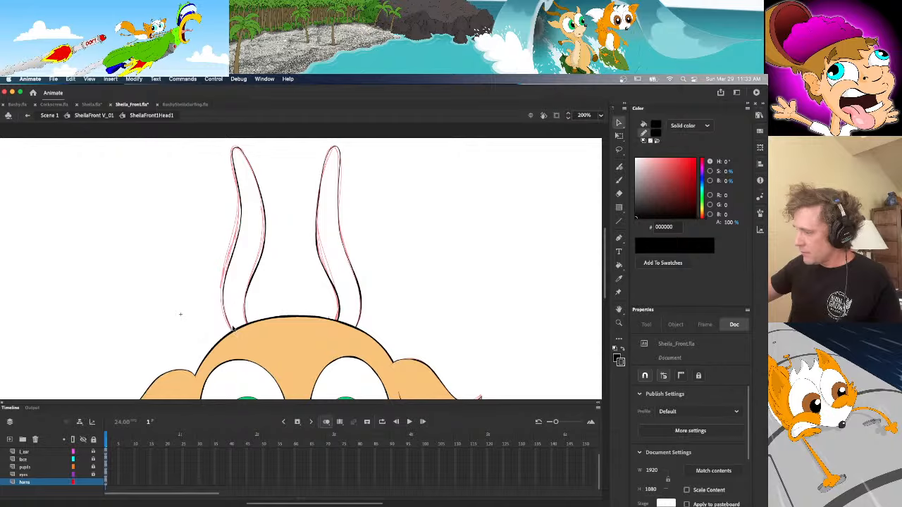
{"action": "mouse_move", "coordinate": [229, 317]}
{"action": "left_mouse_down"}
{"action": "mouse_move", "coordinate": [231, 326]}
{"action": "mouse_move", "coordinate": [225, 301]}
{"action": "mouse_move", "coordinate": [227, 317]}
{"action": "mouse_move", "coordinate": [244, 313]}
{"action": "left_mouse_up"}
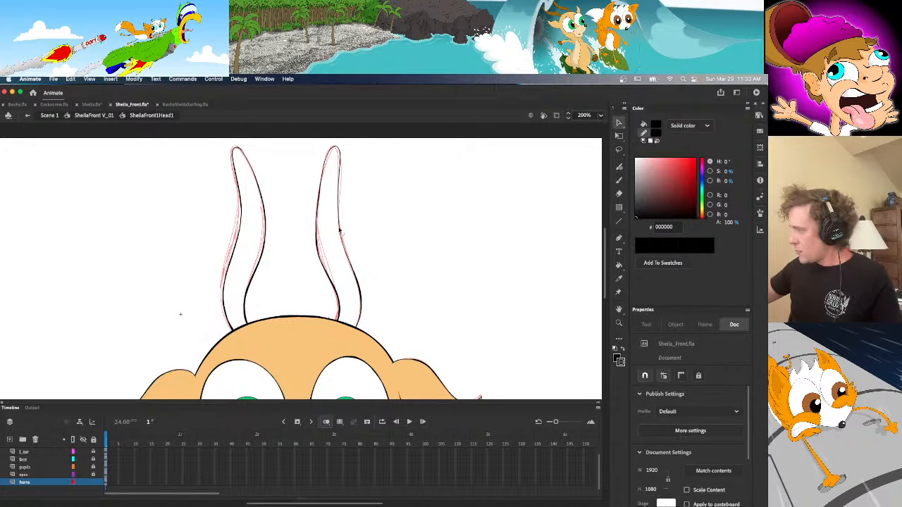
{"action": "left_click_drag", "start_coordinate": [339, 236], "coordinate": [342, 235]}
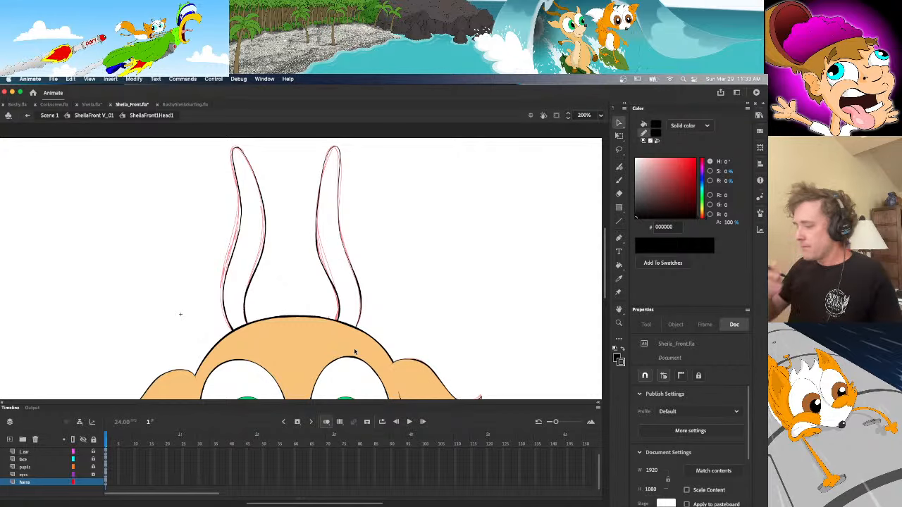
Check the horn line work with the other layers shown as outlines, and restore the full-colour display of all layers
{"action": "left_click", "coordinate": [72, 439]}
{"action": "left_click", "coordinate": [72, 482]}
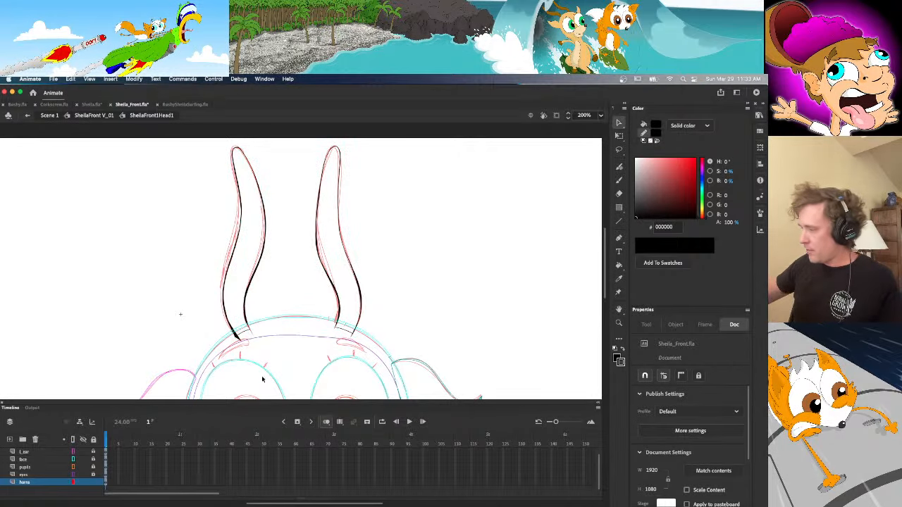
{"action": "left_click", "coordinate": [73, 439]}
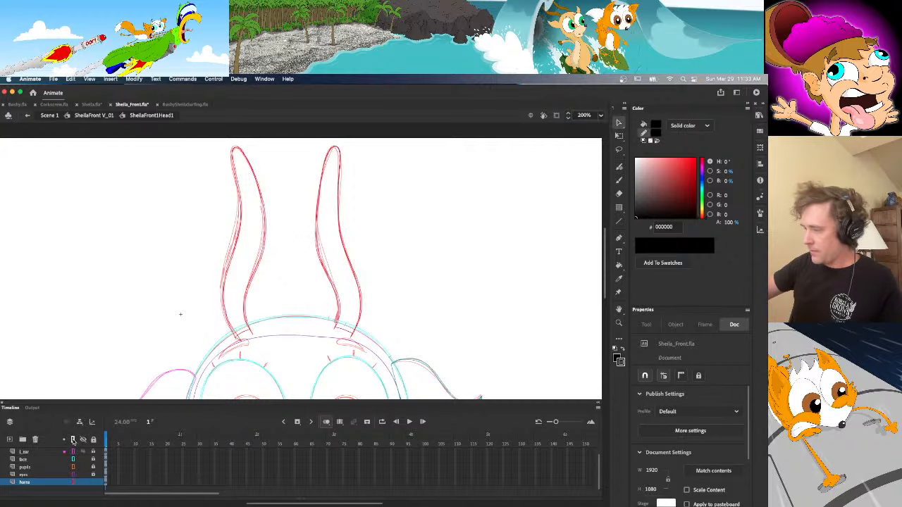
{"action": "left_click", "coordinate": [73, 439]}
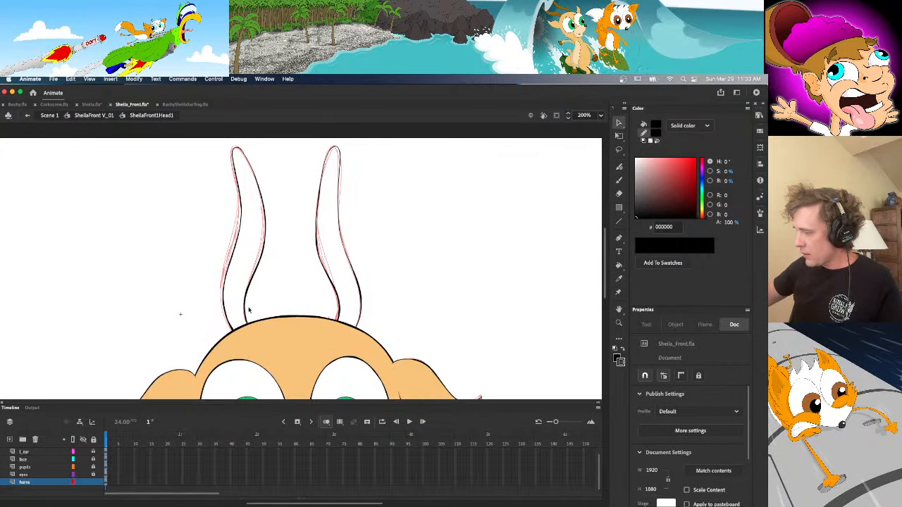
Close BushySheilaSurfing.fla and fill both front-view horns with the brown 996600 sampled from the horns in Sheila.fla
{"action": "left_click", "coordinate": [189, 104]}
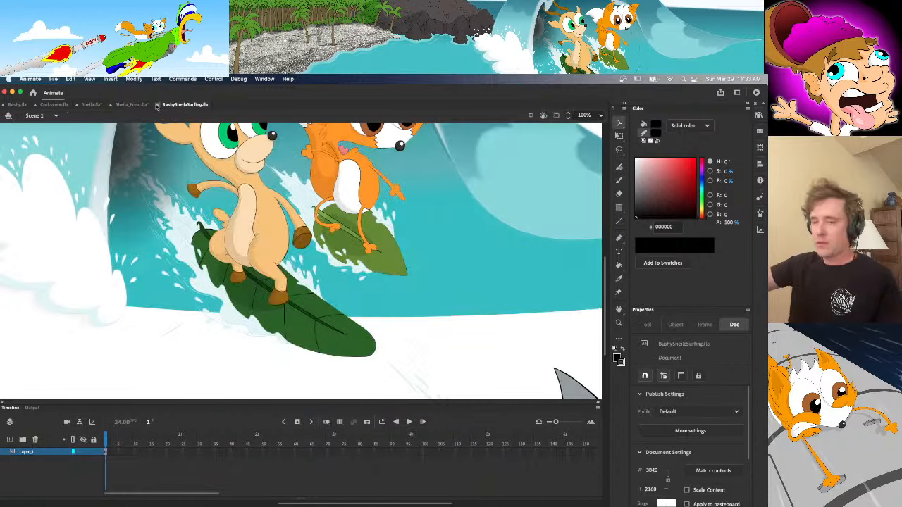
{"action": "left_click", "coordinate": [158, 104]}
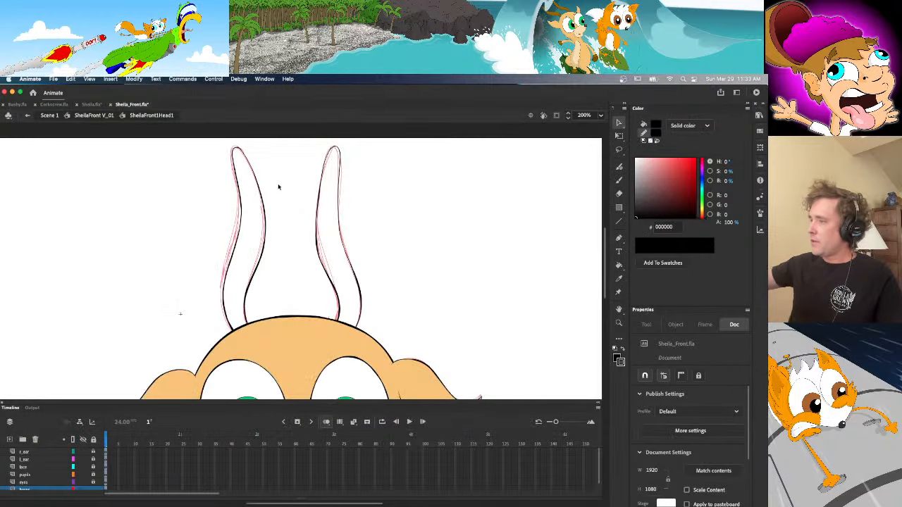
{"action": "left_click", "coordinate": [93, 104]}
{"action": "key", "text": "i"}
{"action": "left_click", "coordinate": [298, 174]}
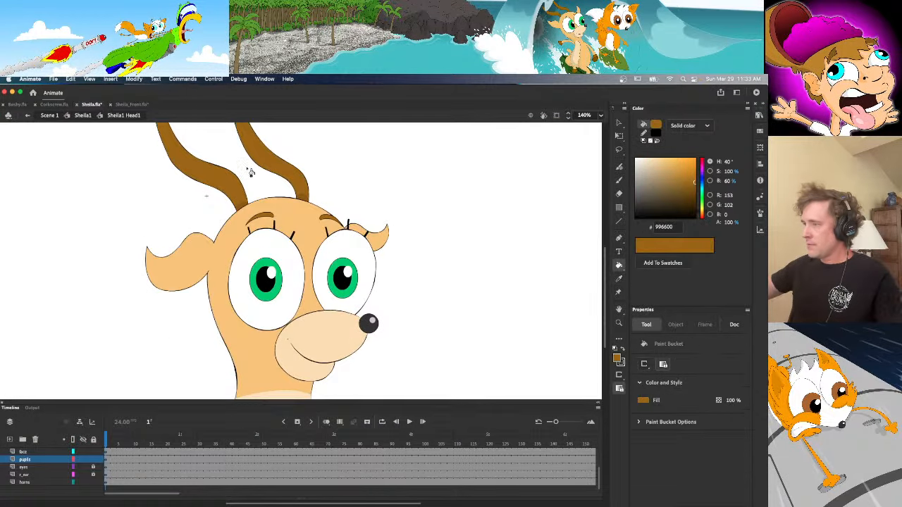
{"action": "left_click", "coordinate": [127, 106]}
{"action": "left_click", "coordinate": [339, 266]}
{"action": "left_click", "coordinate": [242, 259]}
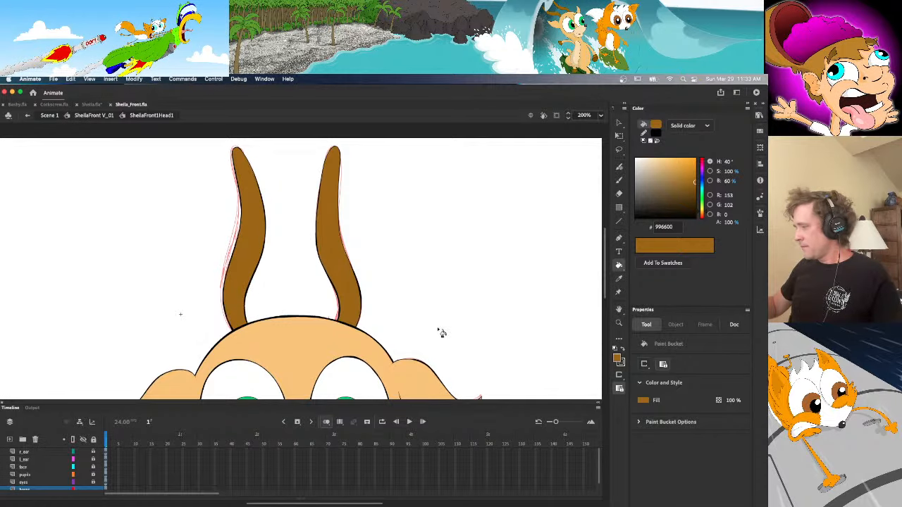
Draw a red FF0000 Paint Brush dividing line across the lower end of each horn, just above the head
{"action": "key", "text": "b"}
{"action": "left_click", "coordinate": [643, 141]}
{"action": "left_click", "coordinate": [644, 133]}
{"action": "left_click_drag", "start_coordinate": [676, 196], "coordinate": [696, 158]}
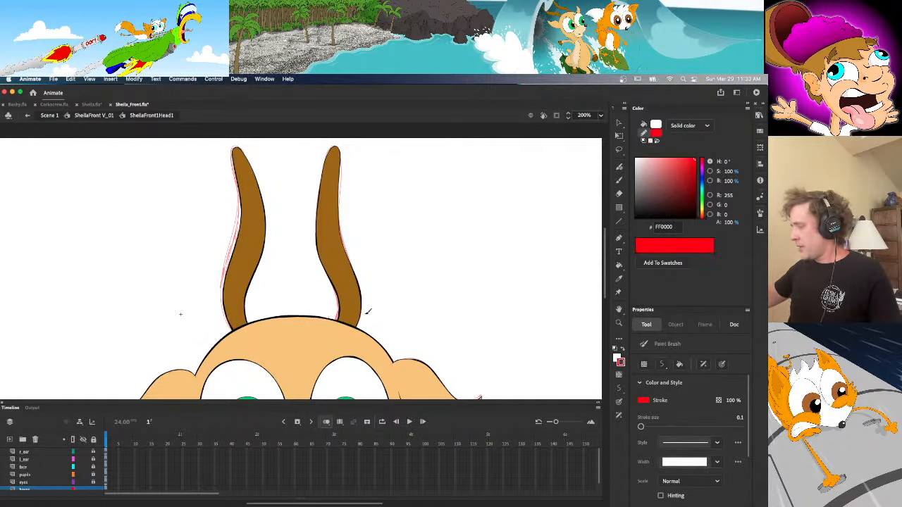
{"action": "left_click_drag", "start_coordinate": [339, 315], "coordinate": [370, 313]}
{"action": "key", "text": "super+z"}
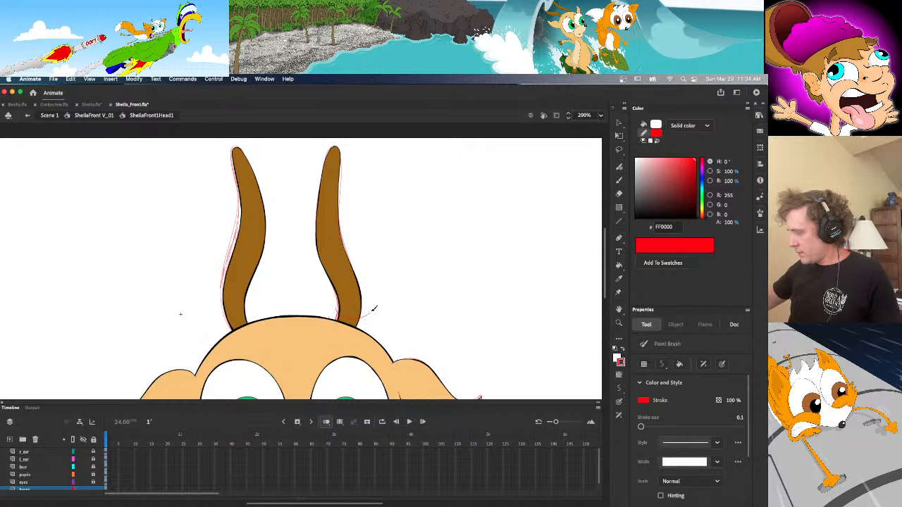
{"action": "mouse_move", "coordinate": [226, 319]}
{"action": "left_mouse_down"}
{"action": "mouse_move", "coordinate": [239, 321]}
{"action": "mouse_move", "coordinate": [253, 307]}
{"action": "left_mouse_up"}
{"action": "key", "text": "v"}
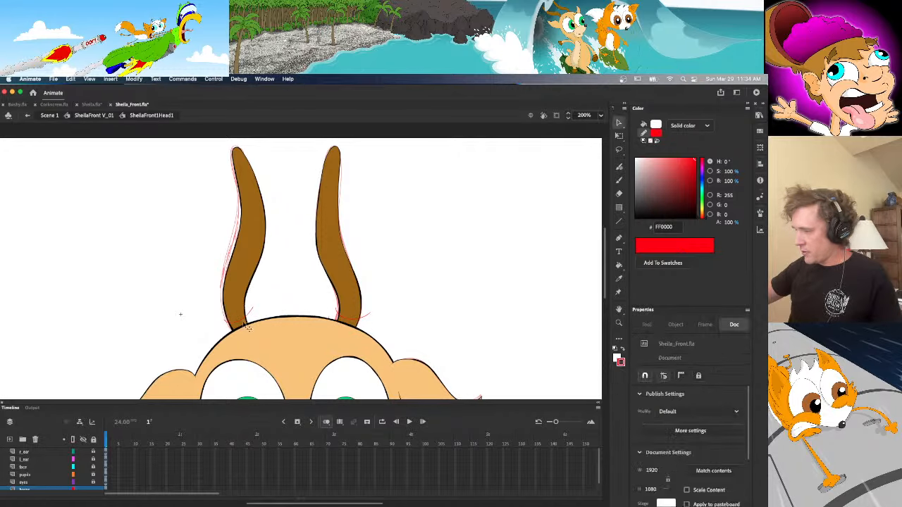
Sample the darker brown 875A01 from the horn base in Sheila.fla and fill the base sections of both front-view horns with it
{"action": "left_click", "coordinate": [236, 325]}
{"action": "left_click", "coordinate": [356, 335]}
{"action": "left_click", "coordinate": [124, 171]}
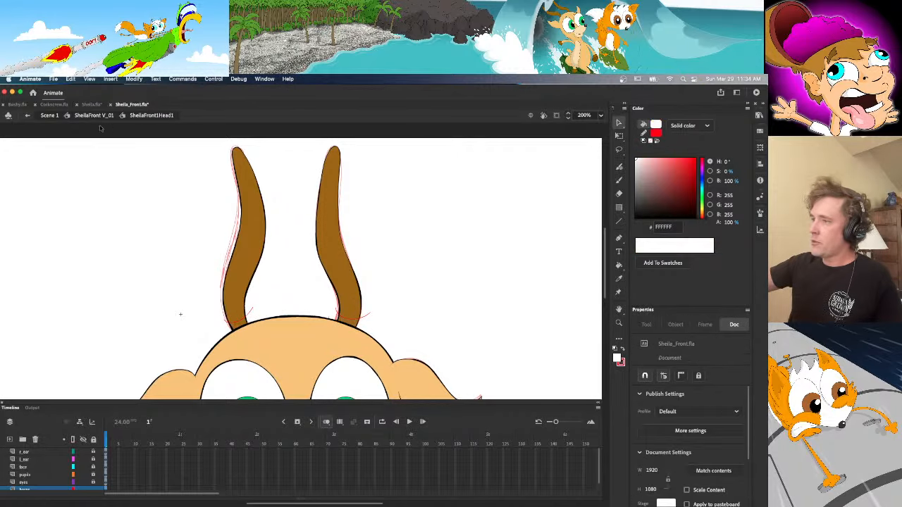
{"action": "left_click", "coordinate": [93, 104]}
{"action": "key", "text": "i"}
{"action": "left_click", "coordinate": [304, 195]}
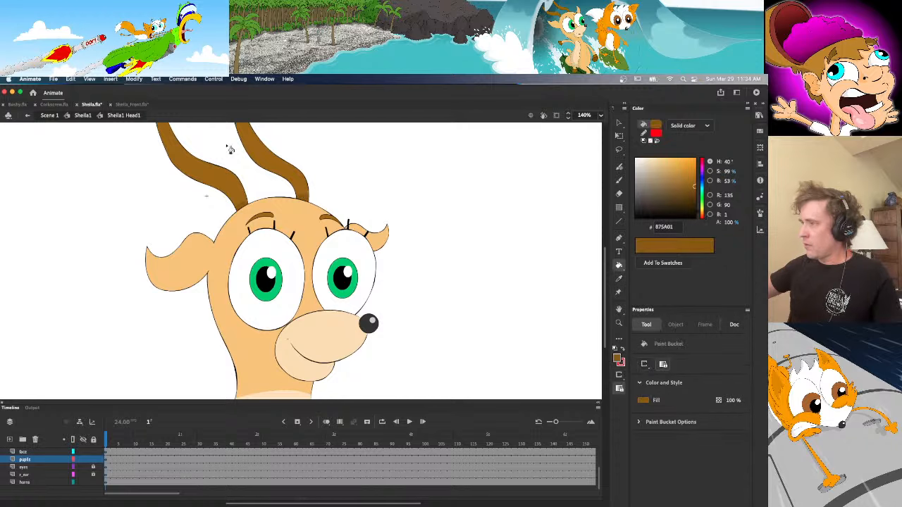
{"action": "left_click", "coordinate": [132, 104]}
{"action": "key", "text": "v"}
{"action": "left_click", "coordinate": [340, 331]}
{"action": "left_click", "coordinate": [236, 326], "text": "shift"}
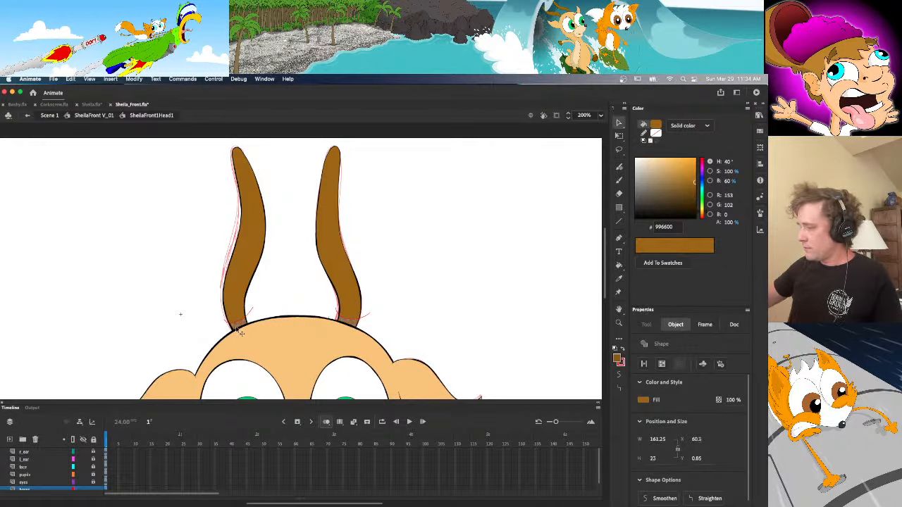
{"action": "key", "text": "k"}
{"action": "left_click", "coordinate": [238, 328]}
Delete the red dividing lines from the bases of both horns
{"action": "key", "text": "v"}
{"action": "left_click", "coordinate": [244, 324]}
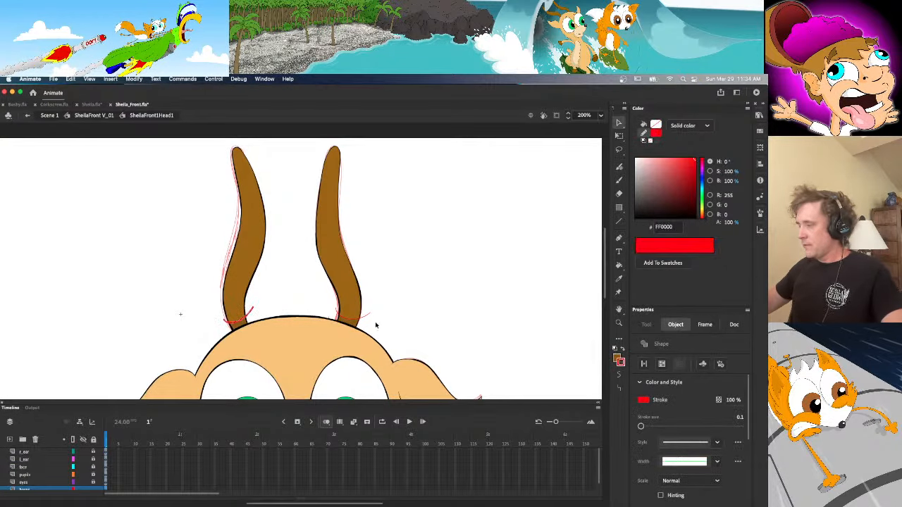
{"action": "left_click", "coordinate": [366, 319]}
{"action": "key", "text": "Delete"}
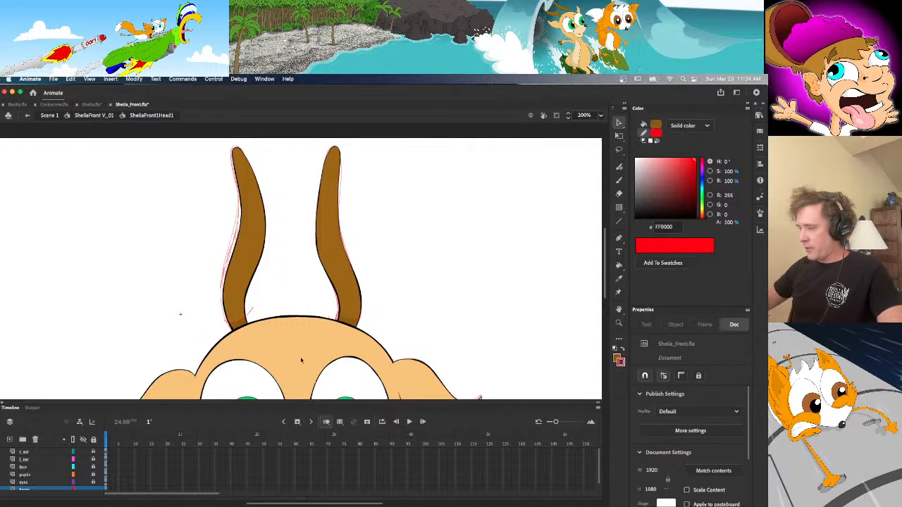
{"action": "left_click", "coordinate": [240, 327]}
{"action": "key", "text": "Delete"}
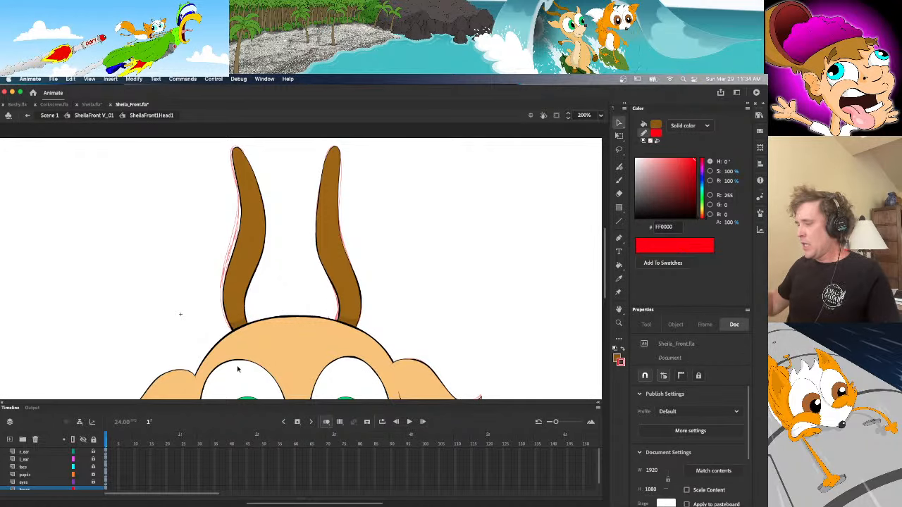
{"action": "scroll", "coordinate": [557, 312], "scroll_direction": "down", "scroll_amount": 3}
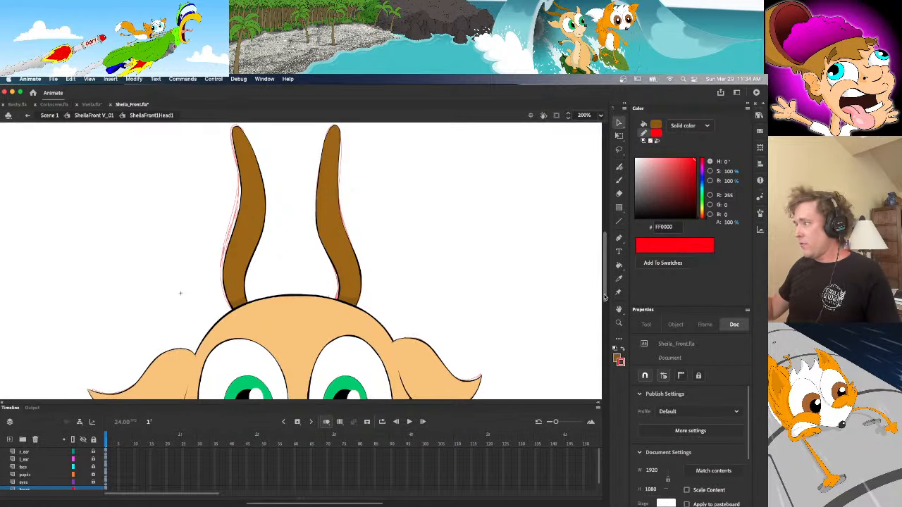
Convert both horns on the horns layer to a graphic symbol named sheila_front1horns1
{"action": "left_click", "coordinate": [106, 469]}
{"action": "left_click", "coordinate": [303, 287]}
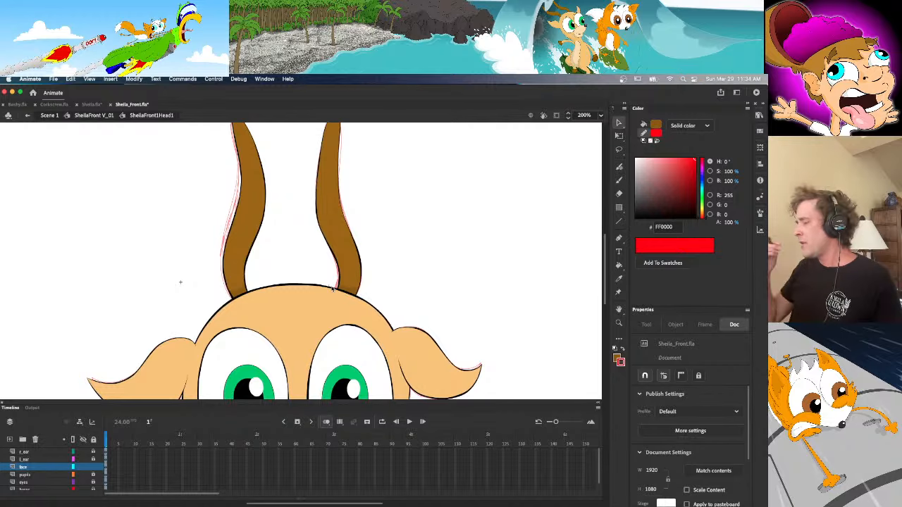
{"action": "scroll", "coordinate": [568, 290], "scroll_direction": "down", "scroll_amount": 2}
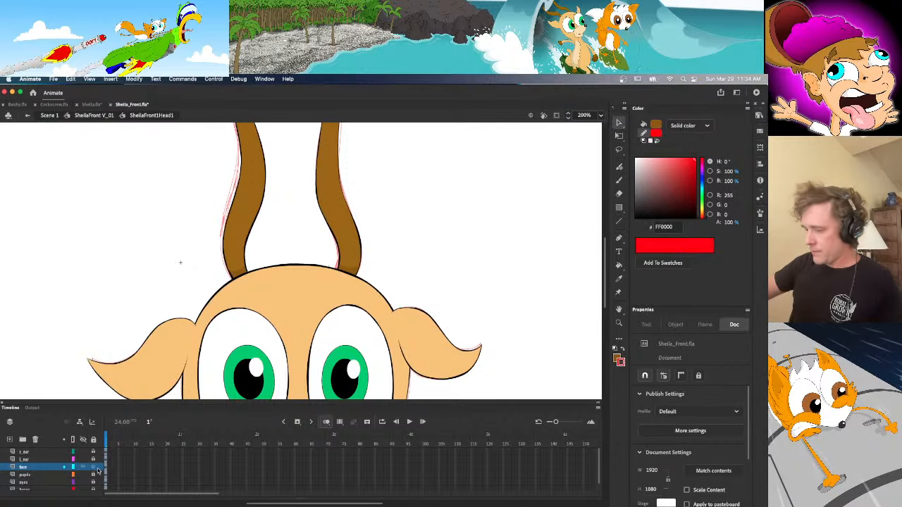
{"action": "scroll", "coordinate": [539, 488], "scroll_direction": "down", "scroll_amount": 1}
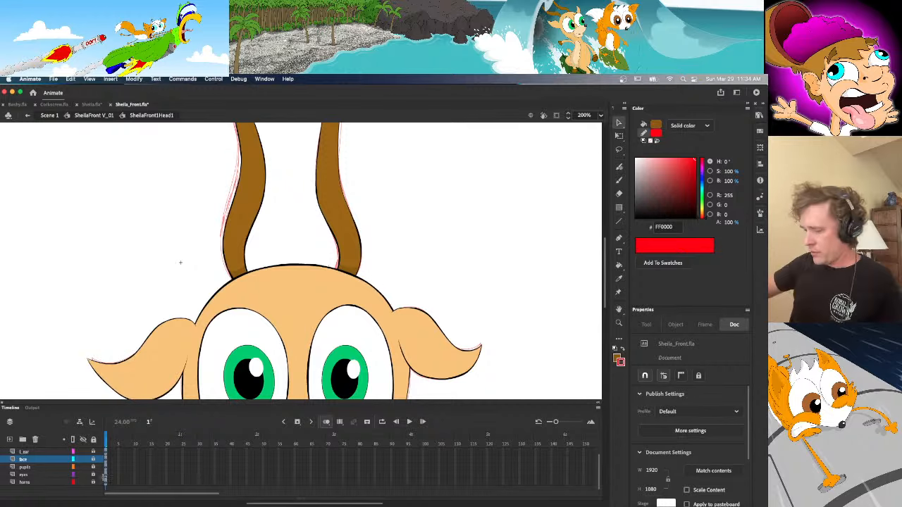
{"action": "left_click", "coordinate": [108, 484]}
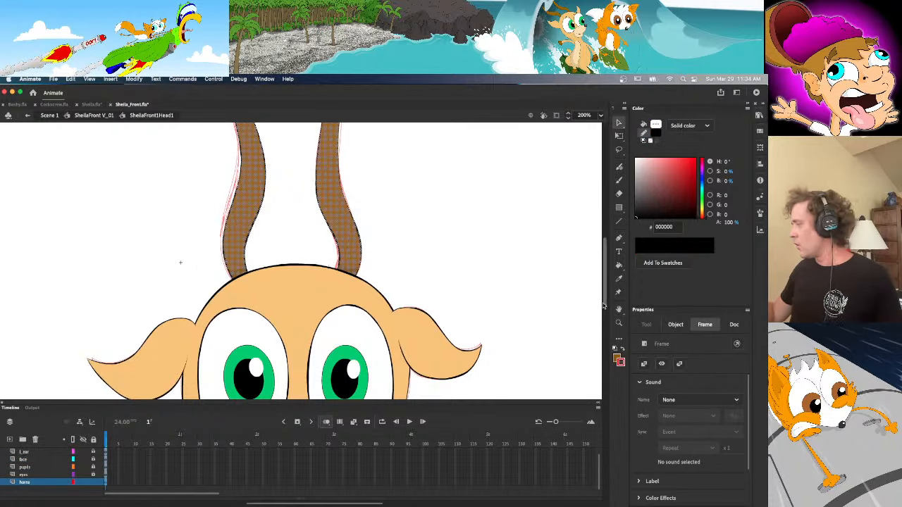
{"action": "scroll", "coordinate": [595, 306], "scroll_direction": "up", "scroll_amount": 3}
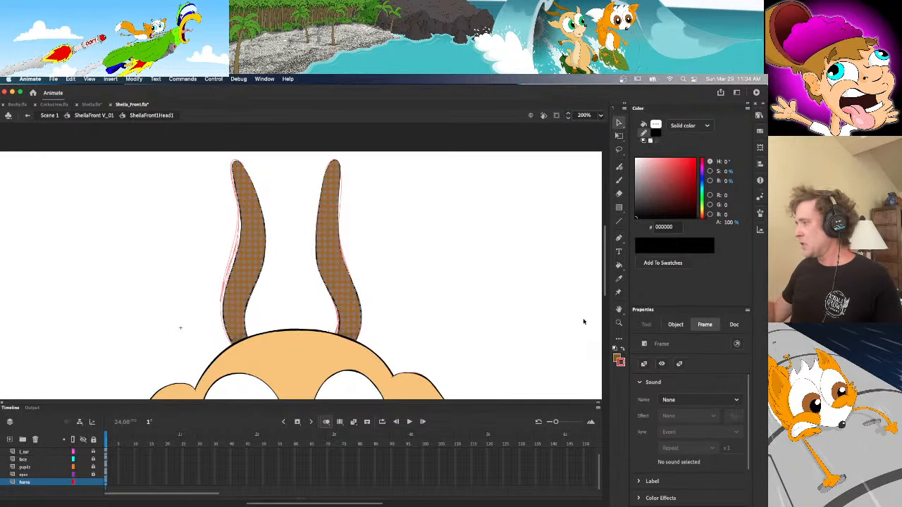
{"action": "left_click", "coordinate": [280, 210]}
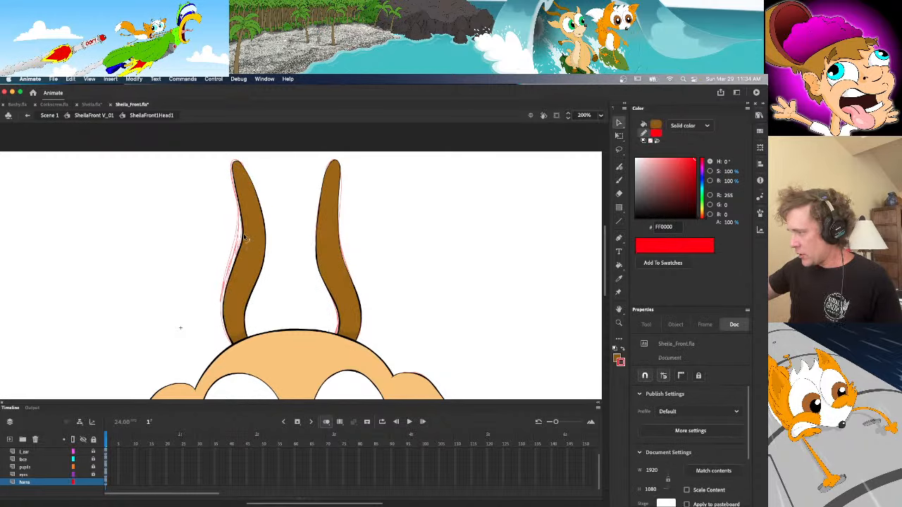
{"action": "left_click", "coordinate": [108, 482]}
{"action": "left_click", "coordinate": [134, 78]}
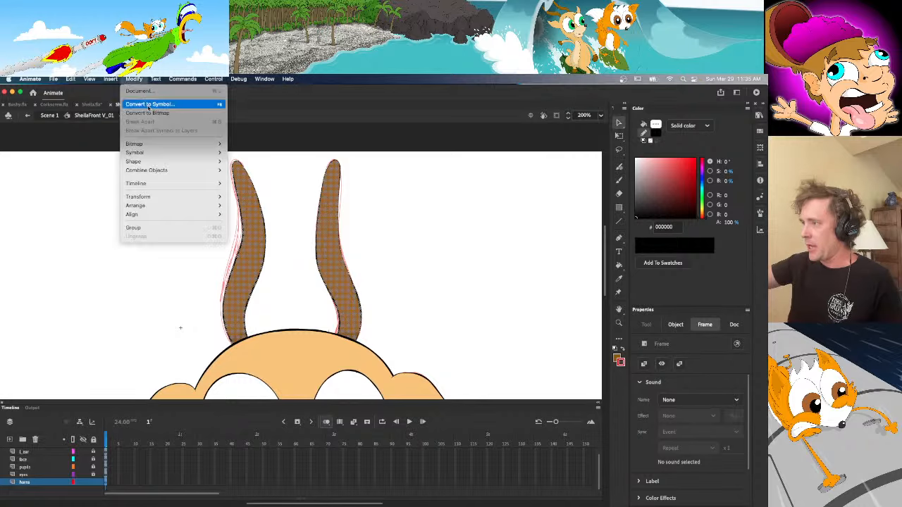
{"action": "left_click", "coordinate": [148, 106]}
{"action": "type", "text": "sheila_front1horns1"}
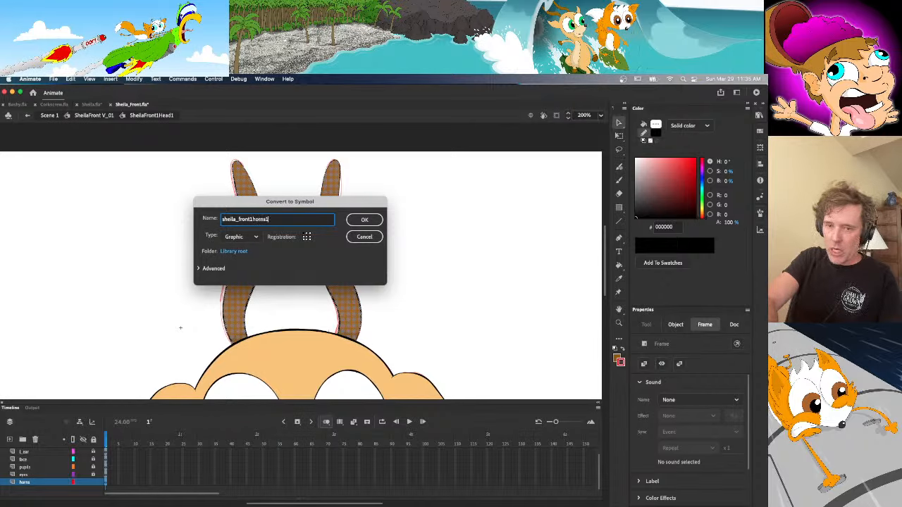
{"action": "key", "text": "Return"}
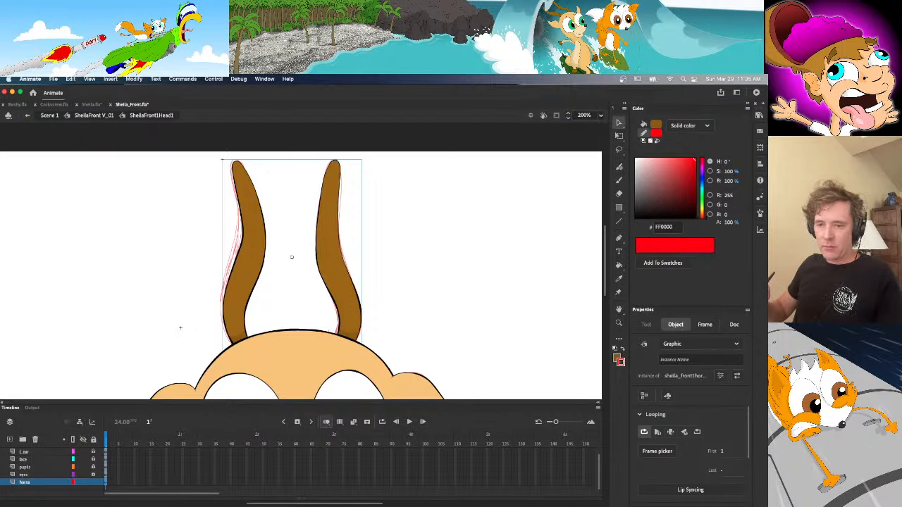
Move the horns symbol's transformation point down to where the horns meet the head, and lock the horns layer
{"action": "left_click", "coordinate": [758, 117]}
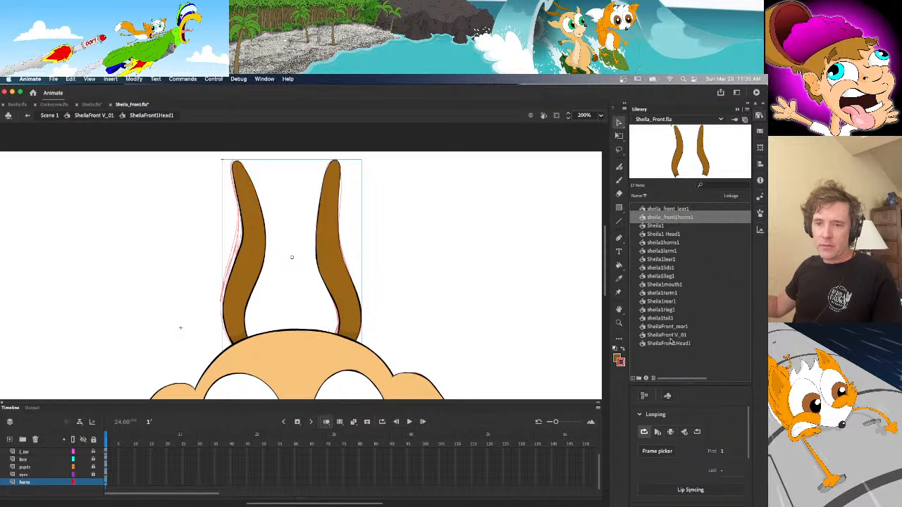
{"action": "left_click", "coordinate": [758, 115]}
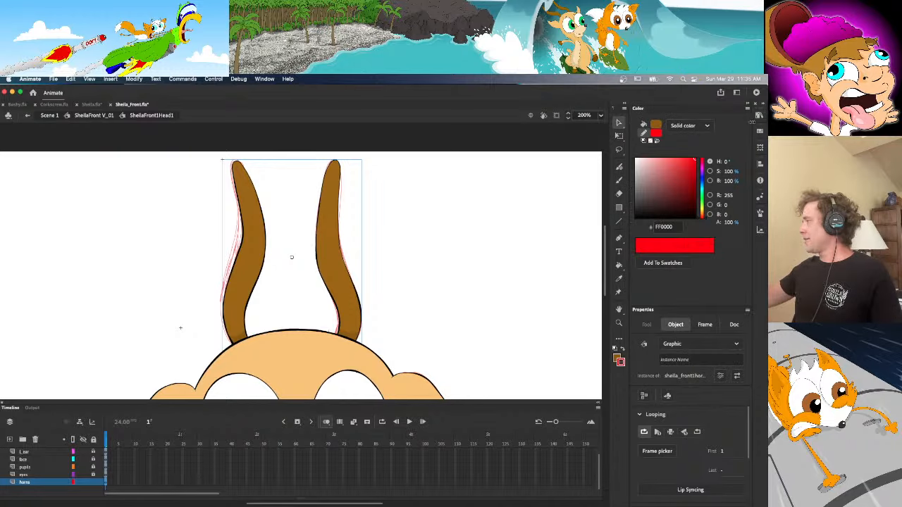
{"action": "mouse_move", "coordinate": [605, 281]}
{"action": "left_mouse_down"}
{"action": "mouse_move", "coordinate": [606, 311]}
{"action": "mouse_move", "coordinate": [606, 296]}
{"action": "left_mouse_up"}
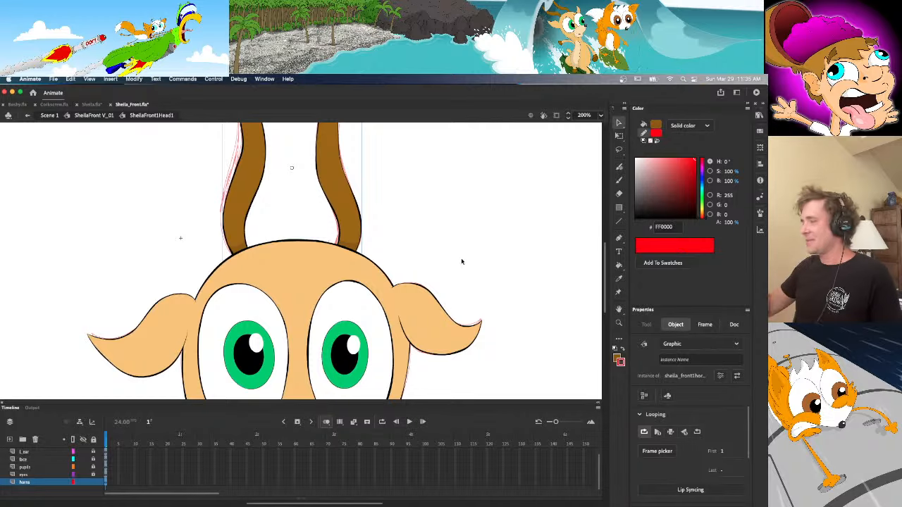
{"action": "key", "text": "q"}
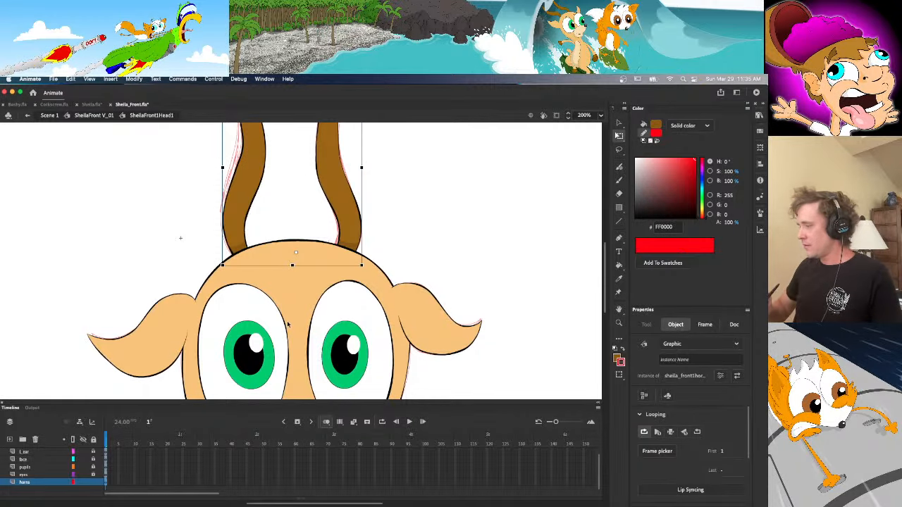
{"action": "scroll", "coordinate": [599, 308], "scroll_direction": "down", "scroll_amount": 5}
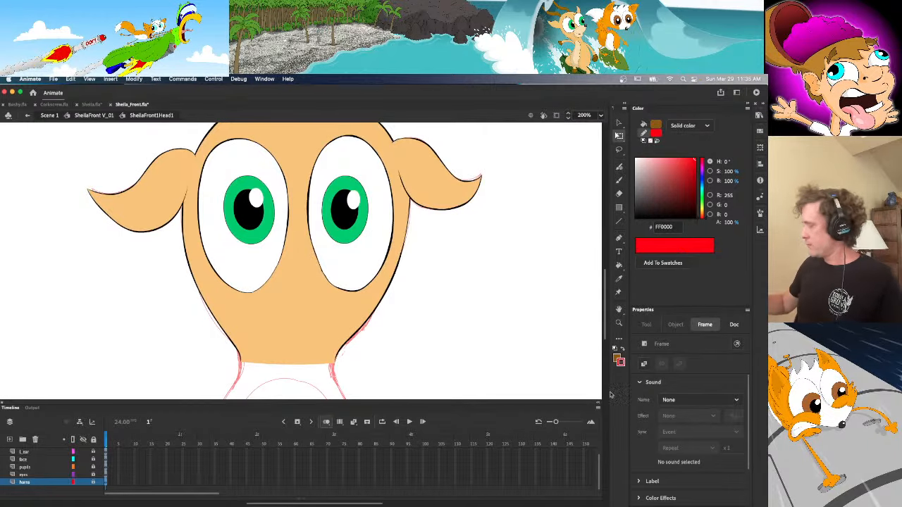
Add a layer named brows directly above the face layer and display all layers as outlines
{"action": "scroll", "coordinate": [585, 352], "scroll_direction": "up", "scroll_amount": 5}
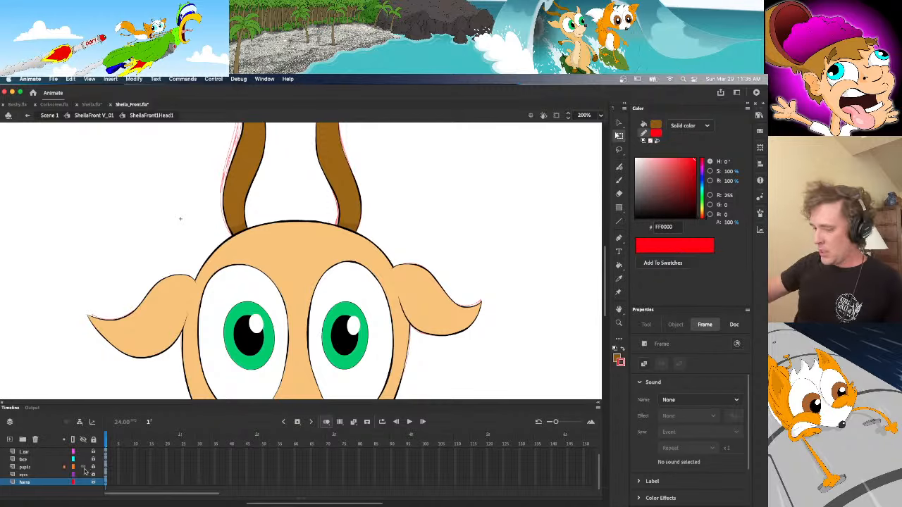
{"action": "scroll", "coordinate": [64, 468], "scroll_direction": "up", "scroll_amount": 1}
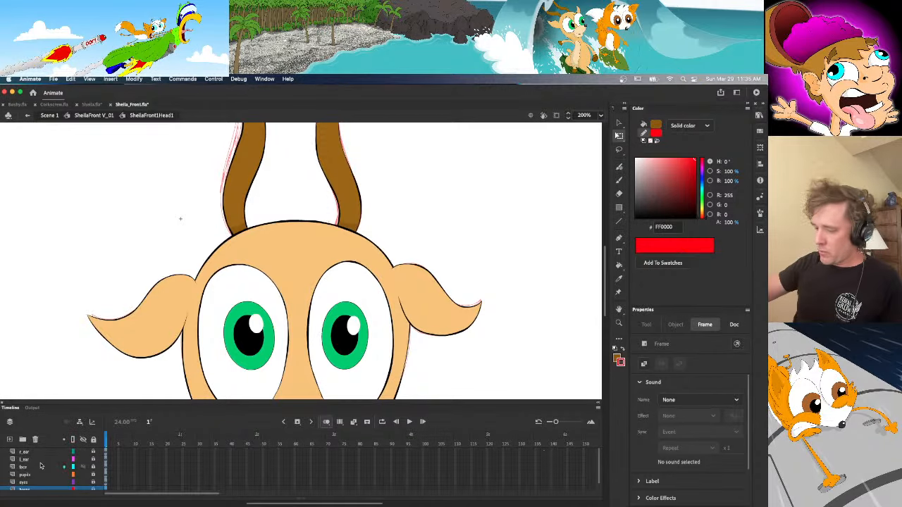
{"action": "left_click", "coordinate": [40, 466]}
{"action": "left_click", "coordinate": [9, 439]}
{"action": "double_click", "coordinate": [30, 467]}
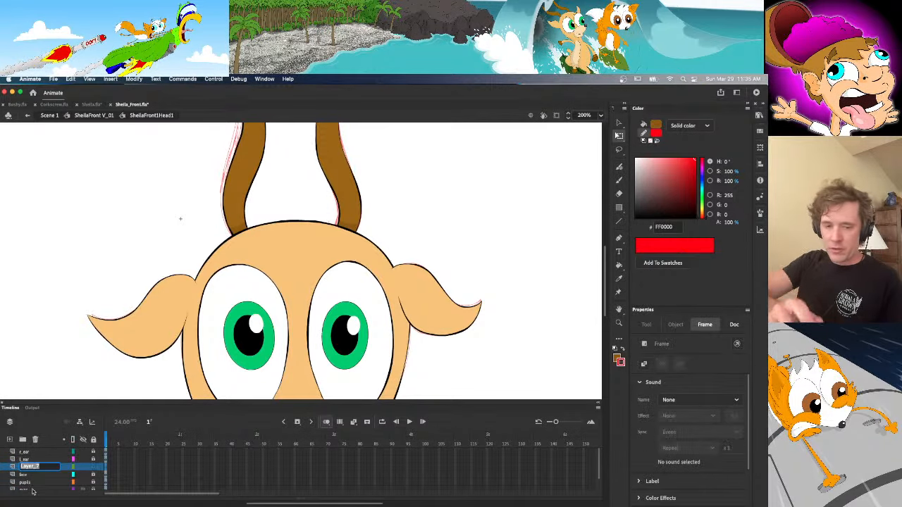
{"action": "type", "text": "h"}
{"action": "key", "text": "Return"}
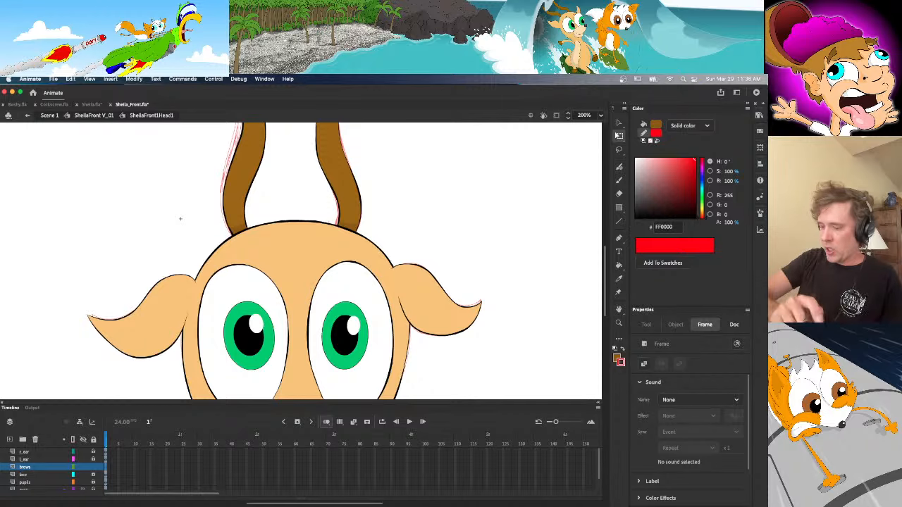
{"action": "left_click", "coordinate": [73, 440]}
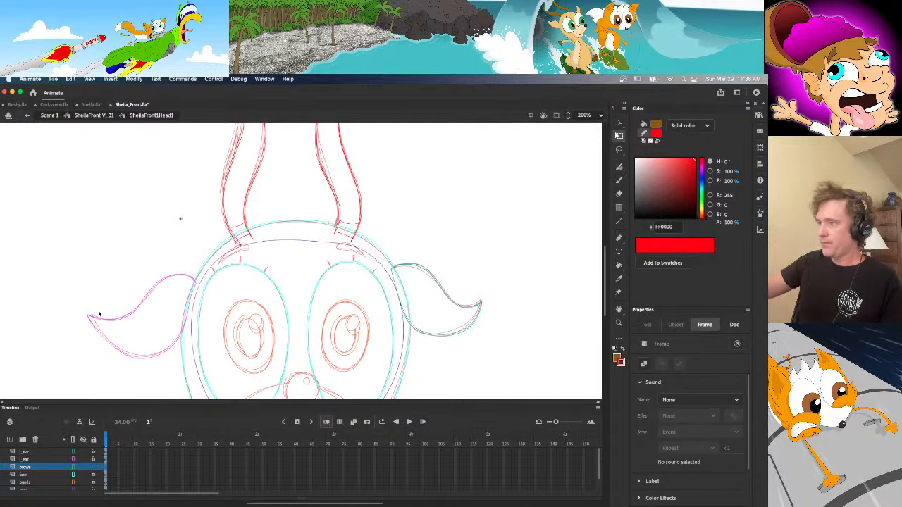
Ink the brow above the right-hand eye over the sketch with the black Paint Brush at stroke size 0.1
{"action": "left_click", "coordinate": [121, 104]}
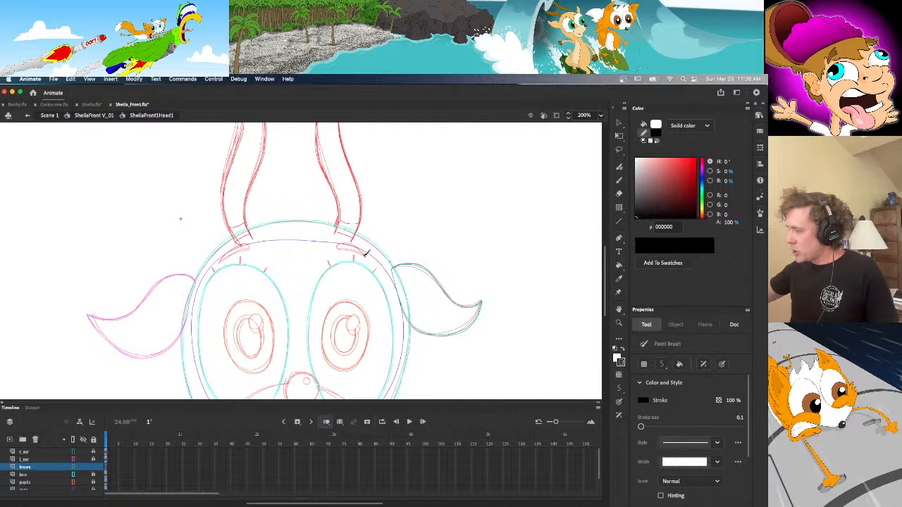
{"action": "left_click_drag", "start_coordinate": [365, 253], "coordinate": [346, 246]}
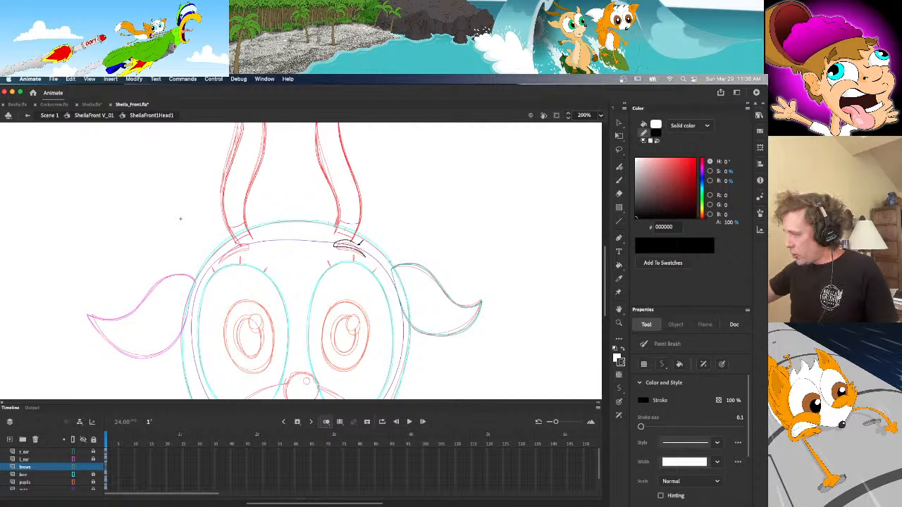
{"action": "key", "text": "v"}
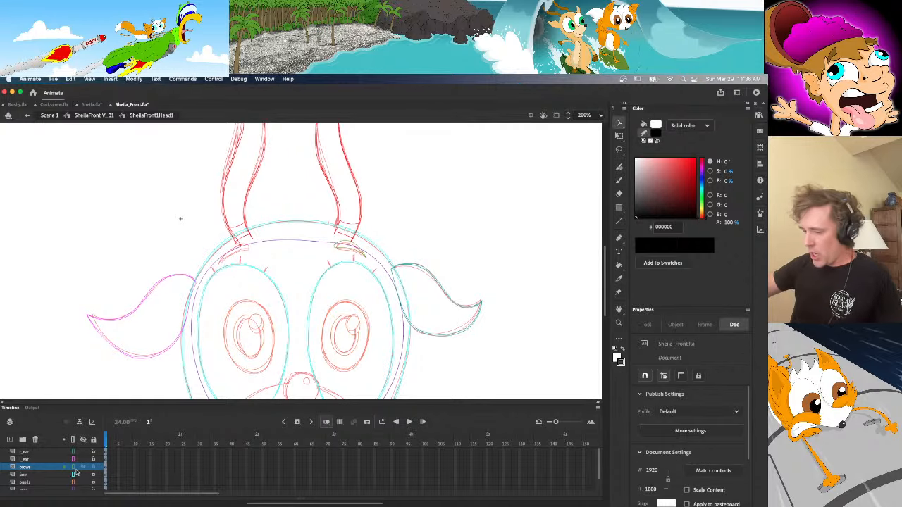
{"action": "left_click", "coordinate": [366, 255]}
{"action": "left_click", "coordinate": [365, 257]}
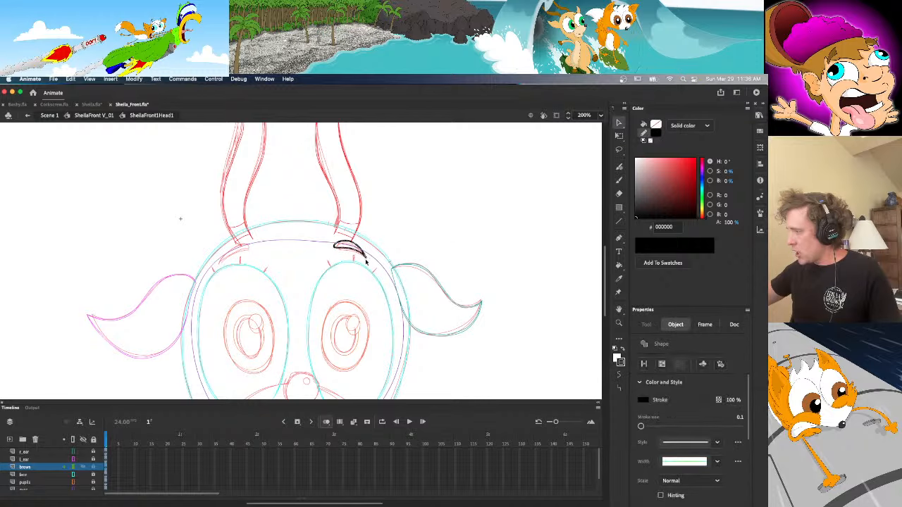
{"action": "left_click", "coordinate": [370, 260]}
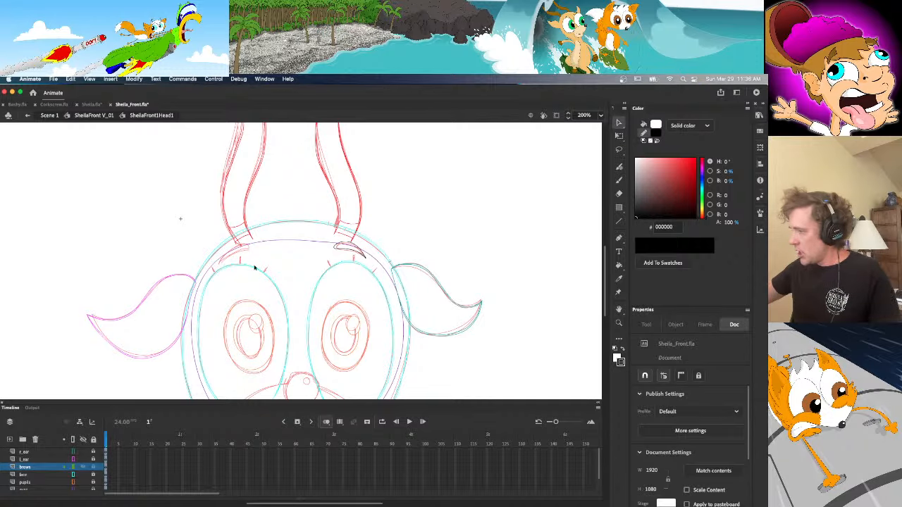
Ink the brow above the left-hand eye with the black Paint Brush, undoing the stray stroke
{"action": "key", "text": "space"}
{"action": "key", "text": "b"}
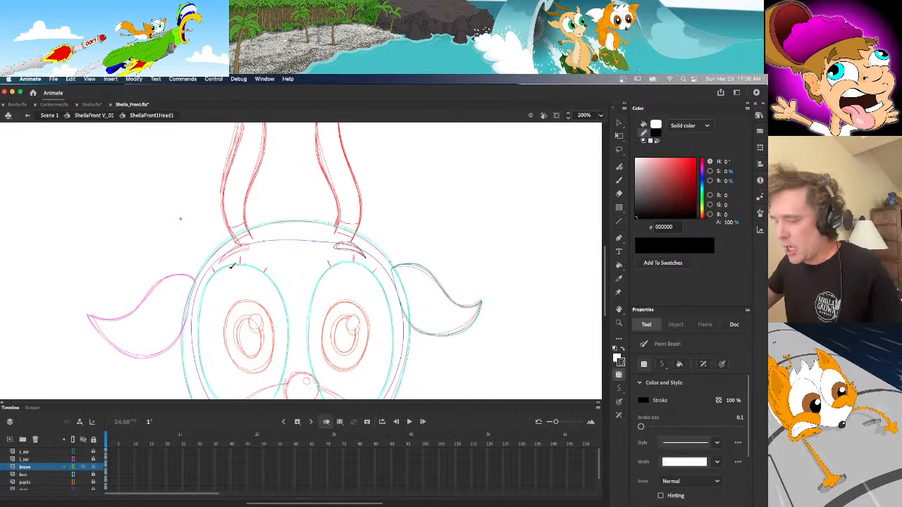
{"action": "mouse_move", "coordinate": [223, 261]}
{"action": "left_mouse_down"}
{"action": "mouse_move", "coordinate": [257, 245]}
{"action": "mouse_move", "coordinate": [245, 246]}
{"action": "left_mouse_up"}
{"action": "key", "text": "super+z"}
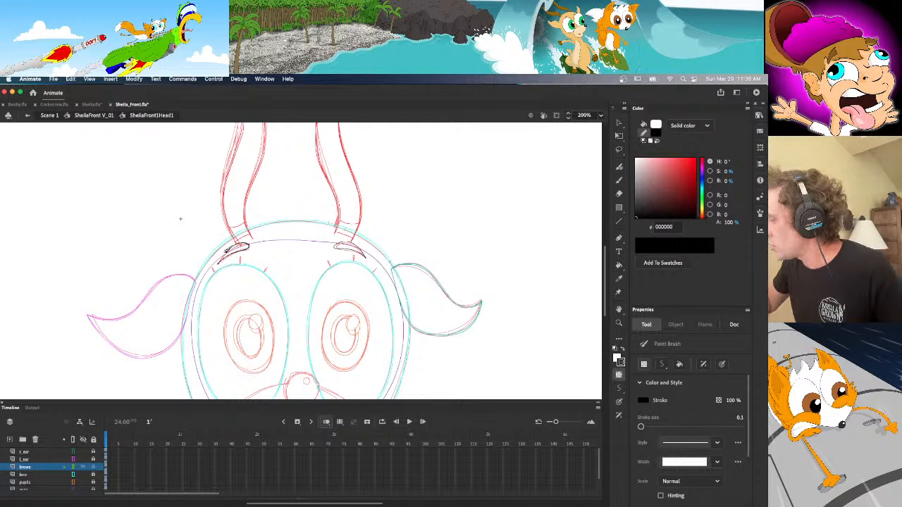
Fit the brow above the right-hand eye to the sketch with Free Transform
{"action": "key", "text": "v"}
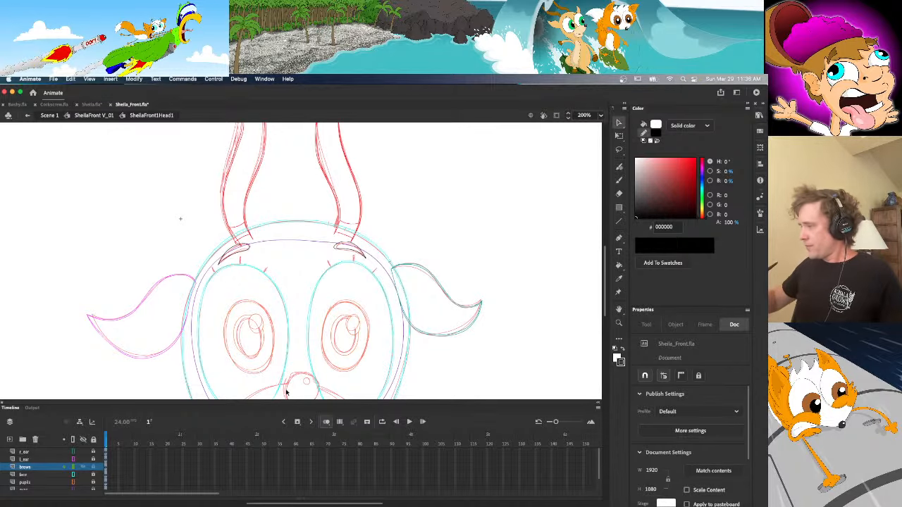
{"action": "left_click", "coordinate": [366, 257]}
{"action": "key", "text": "q"}
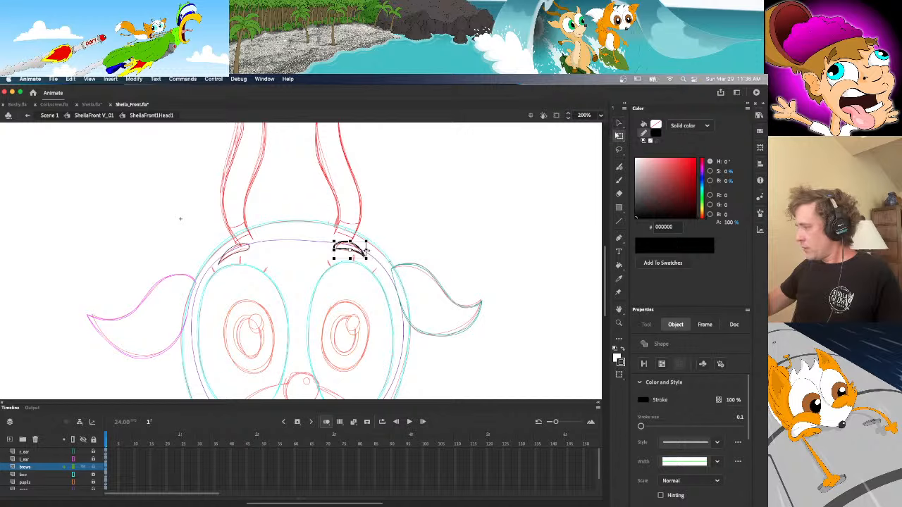
{"action": "left_click", "coordinate": [364, 245]}
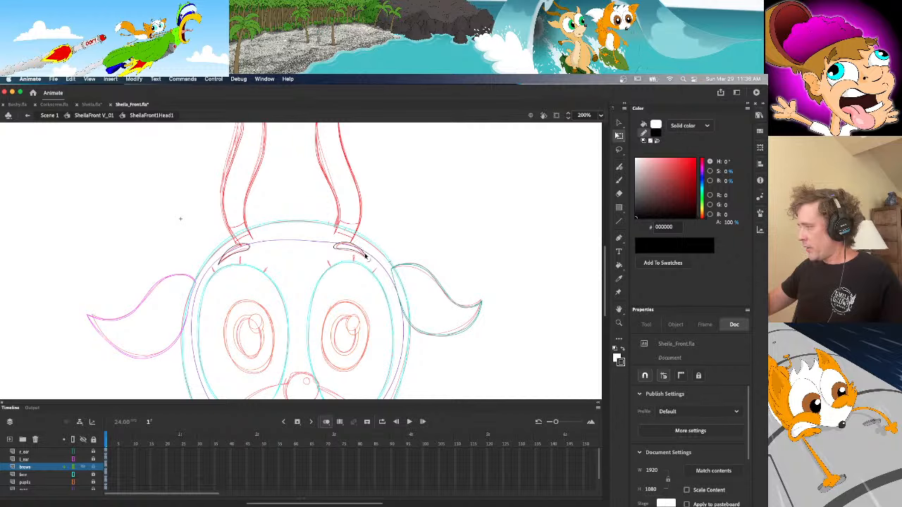
Sample the tan F5C475 from the head in Sheila.fla and fill the brow above the left-hand eye in Sheila_Front.fla with it
{"action": "left_click", "coordinate": [91, 105]}
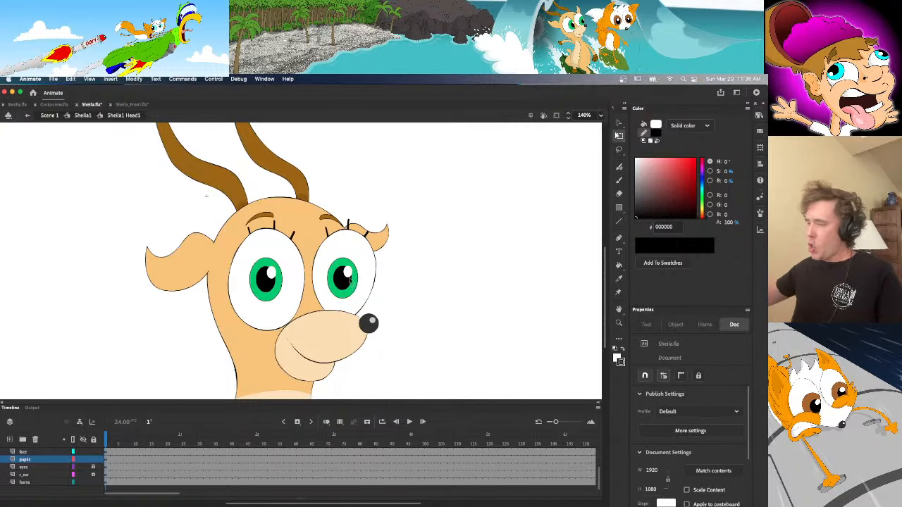
{"action": "key", "text": "i"}
{"action": "left_click", "coordinate": [272, 213]}
{"action": "left_click", "coordinate": [131, 104]}
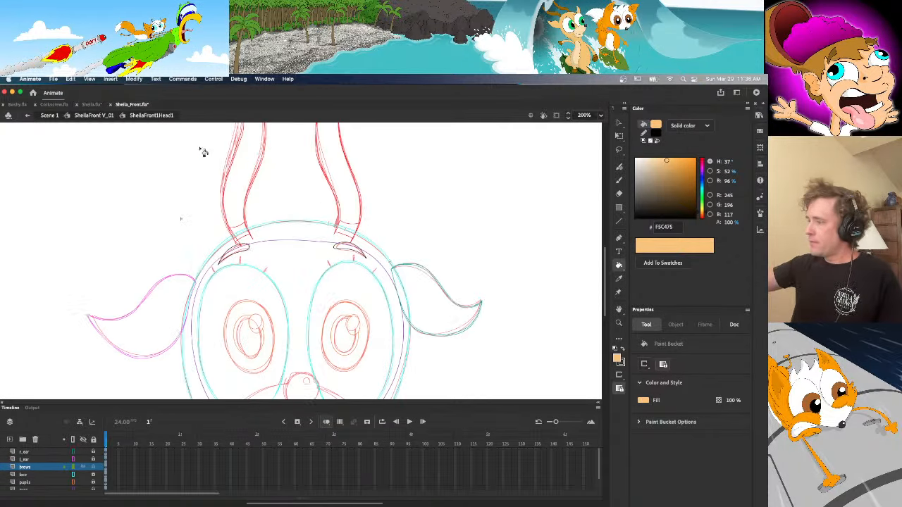
{"action": "left_click", "coordinate": [248, 255]}
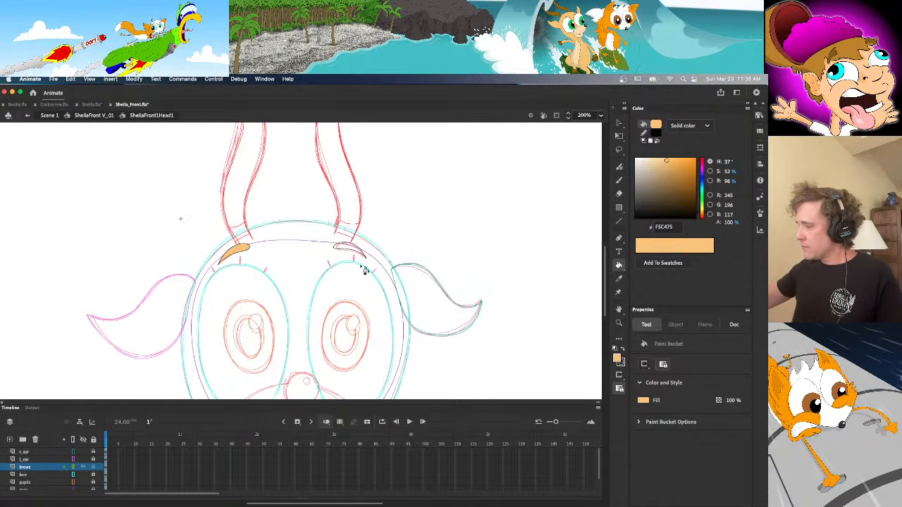
Sample the brown 996601 from the eyebrow in Sheila.fla and fill both brows in Sheila_Front.fla with it
{"action": "left_click", "coordinate": [91, 105]}
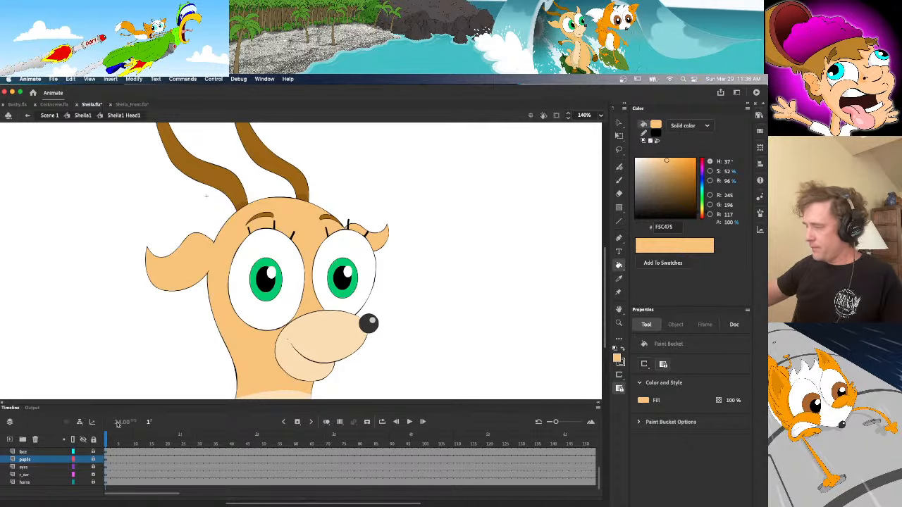
{"action": "key", "text": "i"}
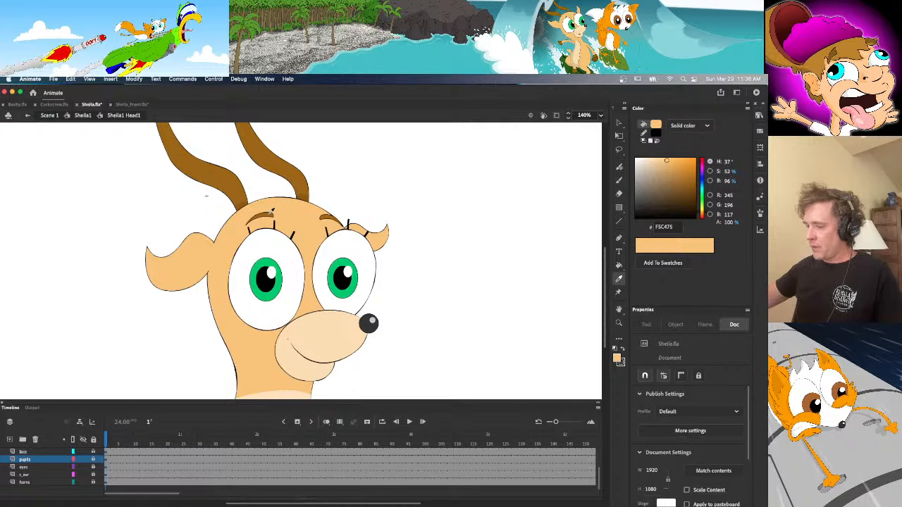
{"action": "left_click", "coordinate": [269, 214]}
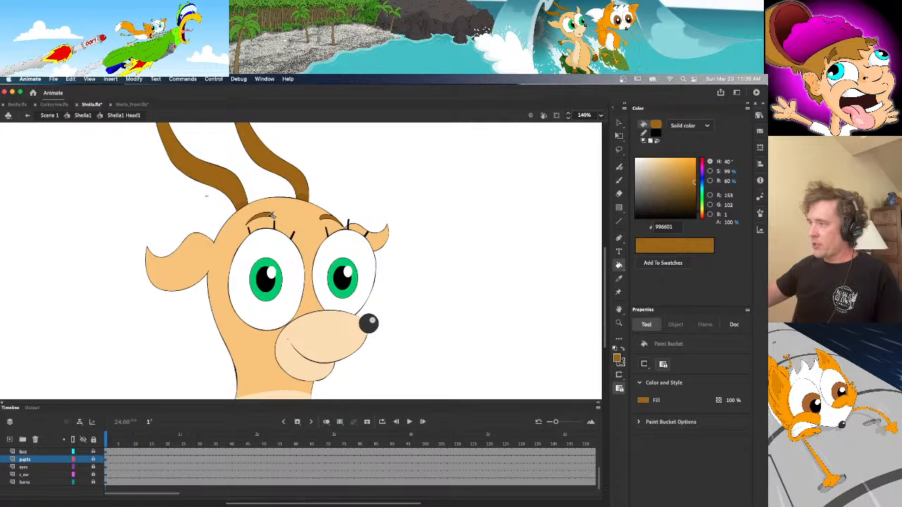
{"action": "left_click", "coordinate": [128, 104]}
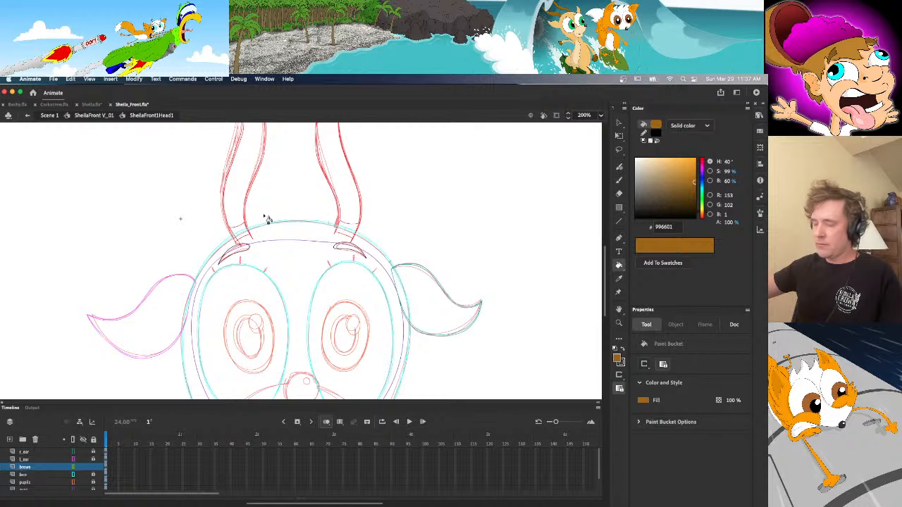
{"action": "left_click", "coordinate": [356, 253]}
{"action": "left_click", "coordinate": [243, 252]}
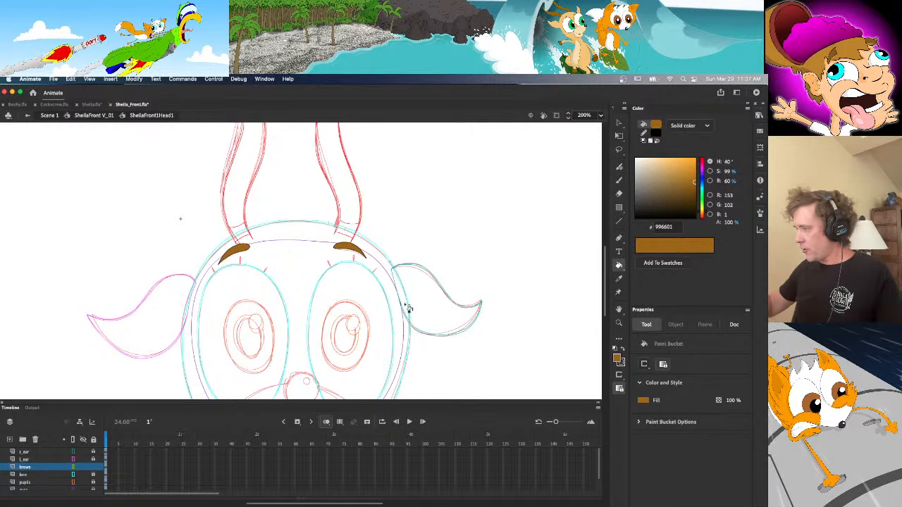
Turn off outline display for all layers, lock the brows layer and look over the coloured head
{"action": "key", "text": "v"}
{"action": "left_click", "coordinate": [72, 440]}
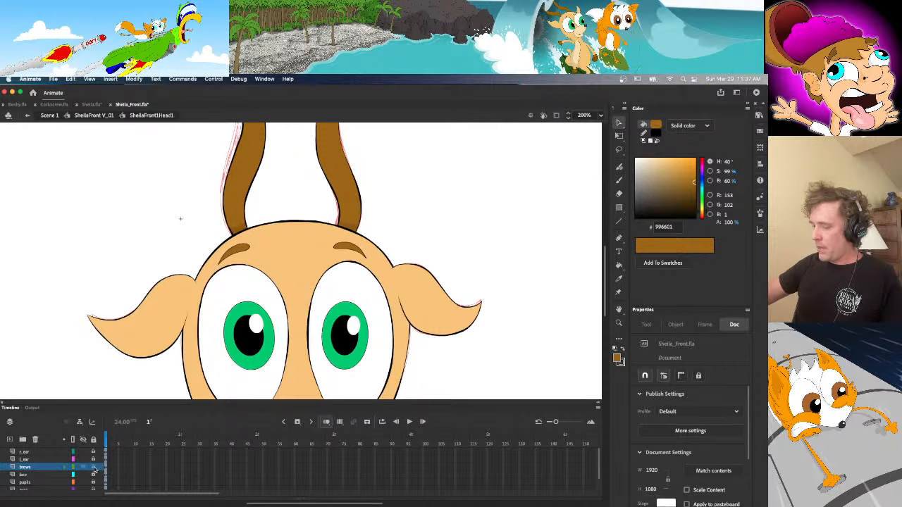
{"action": "scroll", "coordinate": [600, 312], "scroll_direction": "down", "scroll_amount": 5}
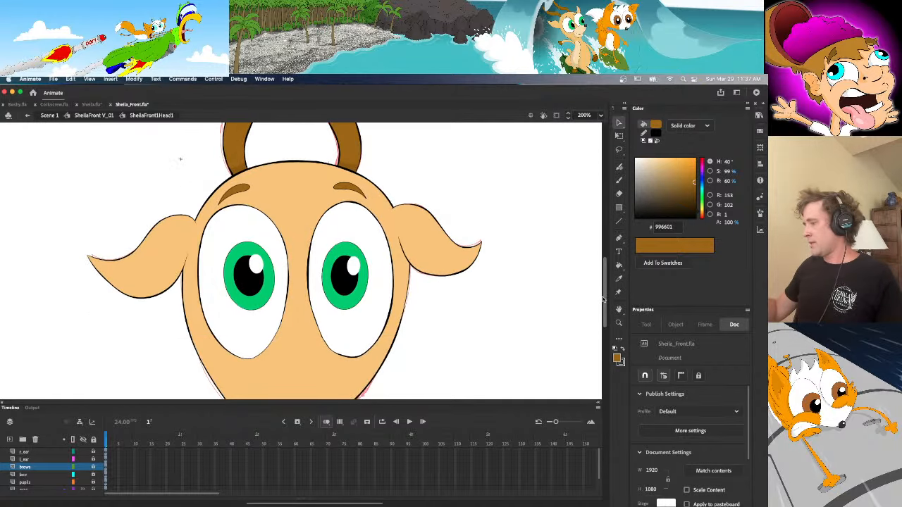
{"action": "scroll", "coordinate": [600, 312], "scroll_direction": "up", "scroll_amount": 4}
{"action": "scroll", "coordinate": [603, 297], "scroll_direction": "up", "scroll_amount": 5}
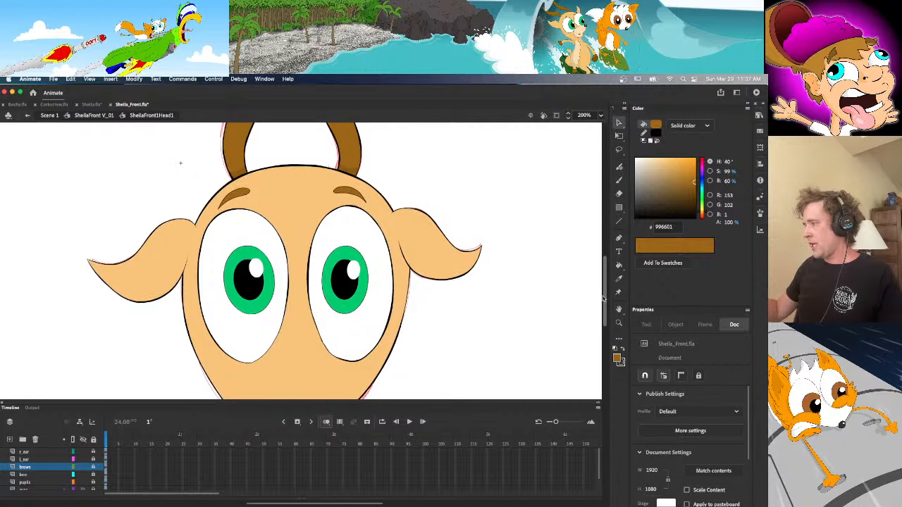
{"action": "scroll", "coordinate": [595, 296], "scroll_direction": "down", "scroll_amount": 4}
{"action": "scroll", "coordinate": [595, 296], "scroll_direction": "down", "scroll_amount": 4}
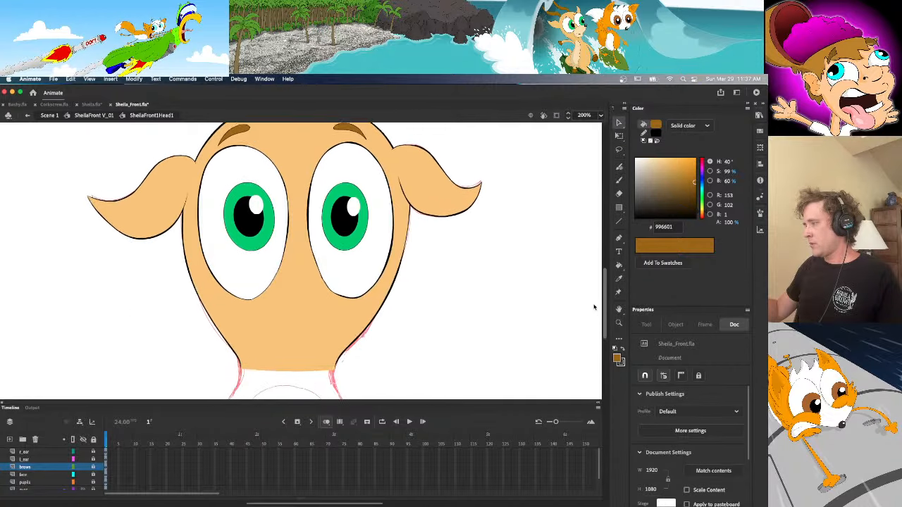
{"action": "scroll", "coordinate": [596, 306], "scroll_direction": "up", "scroll_amount": 2}
{"action": "scroll", "coordinate": [596, 306], "scroll_direction": "down", "scroll_amount": 1}
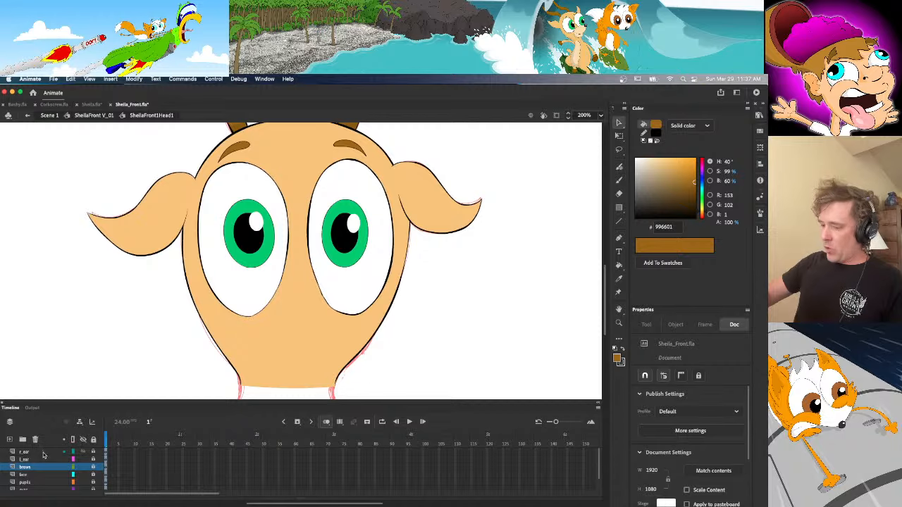
Add a new layer above r_ear and name it mouth
{"action": "left_click", "coordinate": [44, 454]}
{"action": "left_click", "coordinate": [9, 439]}
{"action": "double_click", "coordinate": [25, 451]}
{"action": "type", "text": "m"}
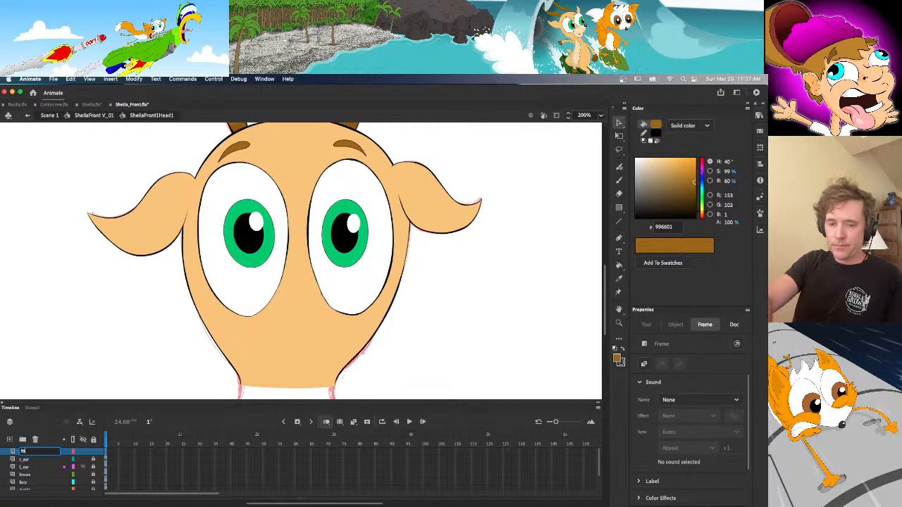
{"action": "type", "text": "outh"}
{"action": "key", "text": "Return"}
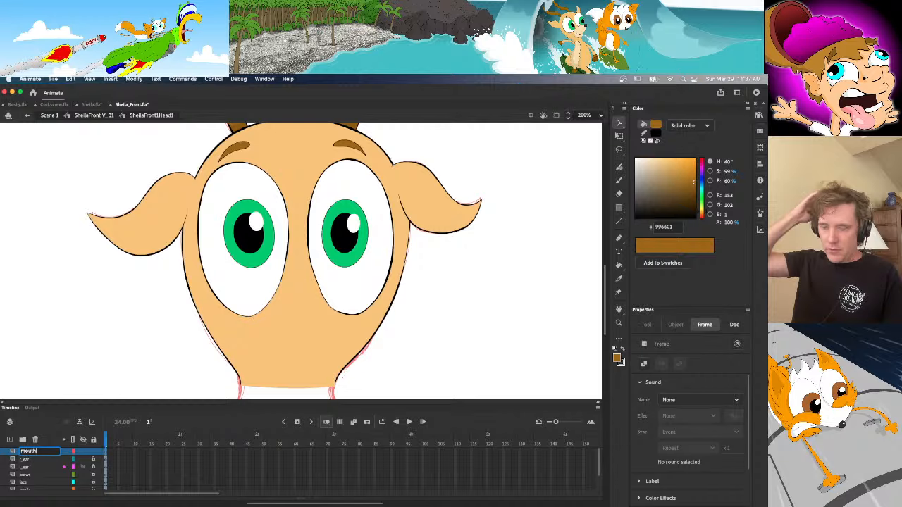
{"action": "key", "text": "Return"}
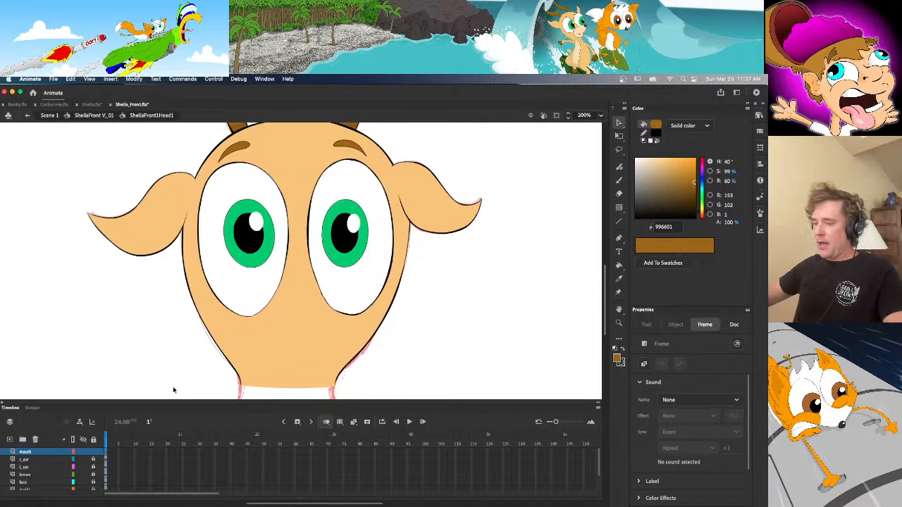
With all layers displayed as outlines, ink the muzzle over the sketch with the black Classic Brush at size 2 and thicken its line
{"action": "left_click", "coordinate": [421, 320]}
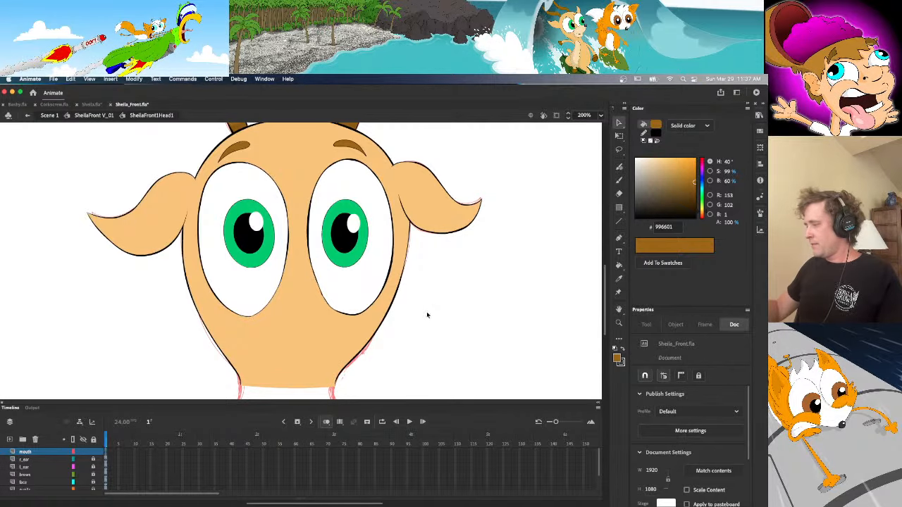
{"action": "key", "text": "b"}
{"action": "left_click", "coordinate": [647, 141]}
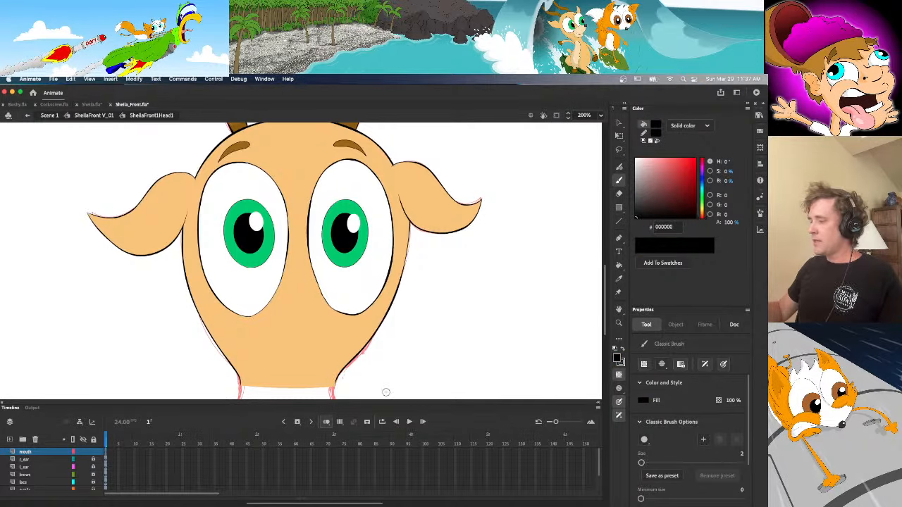
{"action": "left_click", "coordinate": [73, 440]}
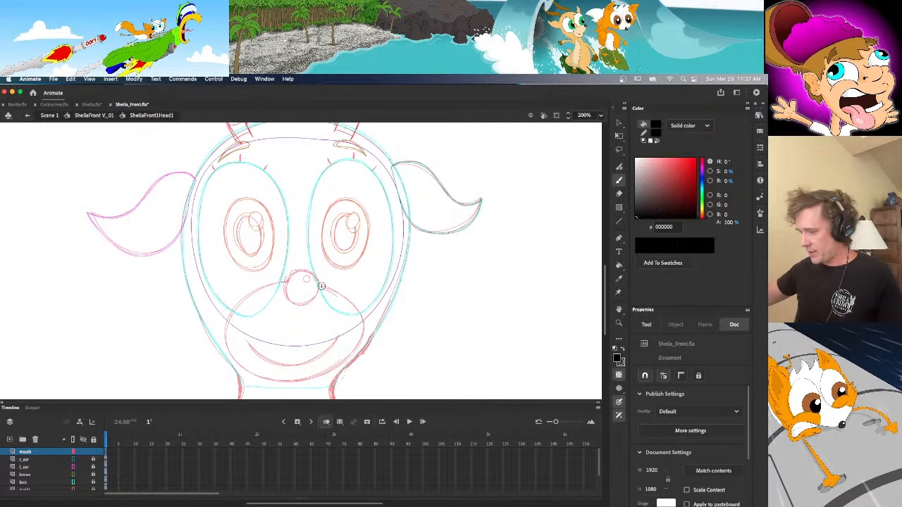
{"action": "key", "text": "b"}
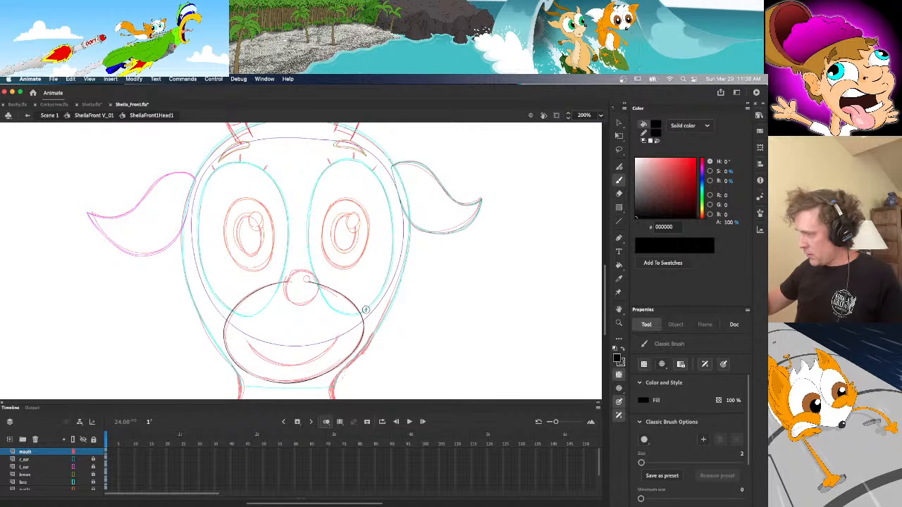
{"action": "key", "text": "v"}
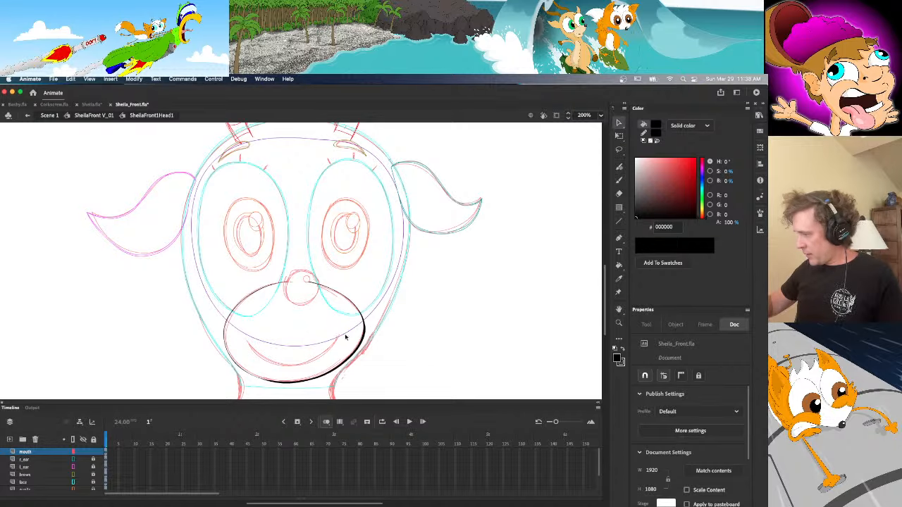
{"action": "left_click_drag", "start_coordinate": [234, 360], "coordinate": [262, 379]}
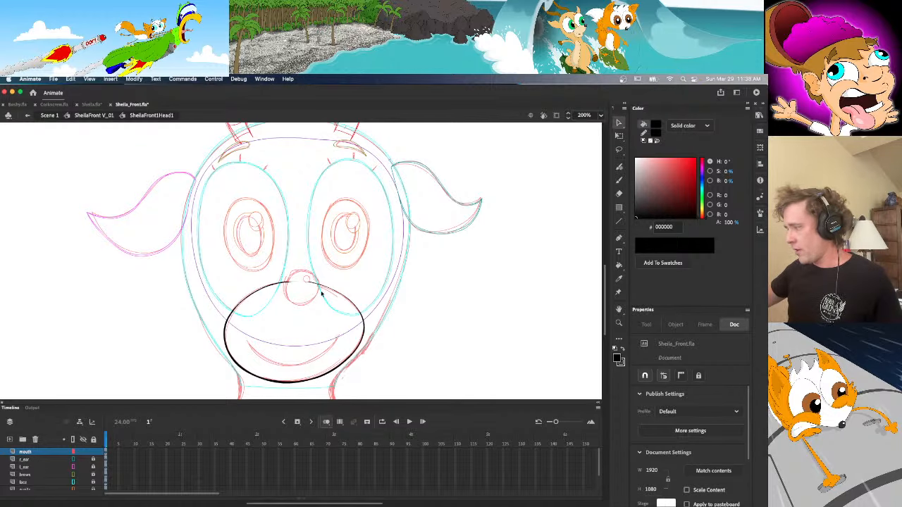
Check the reference head in Sheila.fla, and ink the round nose in Sheila_Front.fla with the black Paint Brush at stroke size 0.1
{"action": "key", "text": "b"}
{"action": "left_click", "coordinate": [90, 104]}
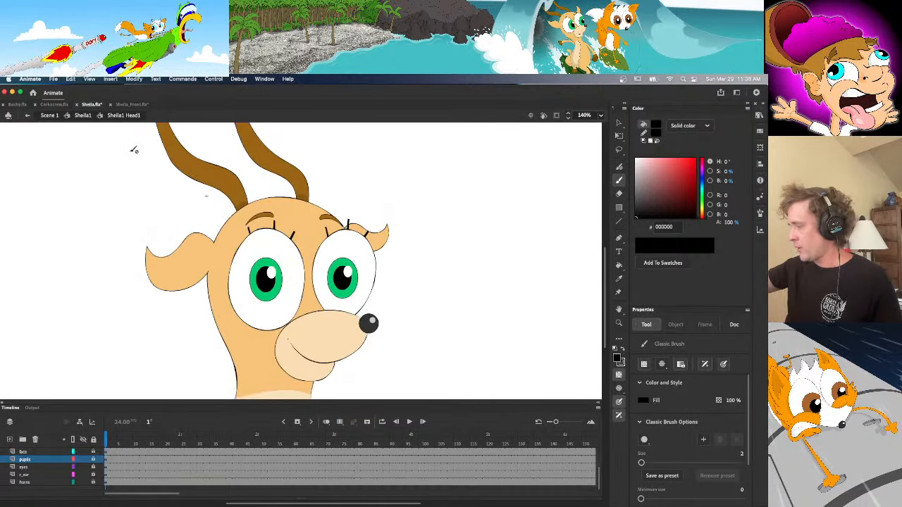
{"action": "left_click", "coordinate": [131, 104]}
{"action": "key", "text": "y"}
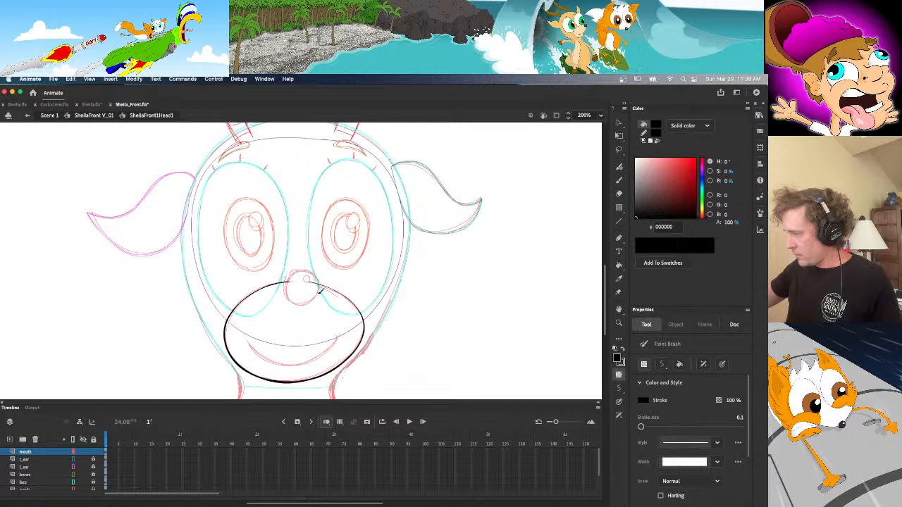
{"action": "mouse_move", "coordinate": [304, 271]}
{"action": "left_mouse_down"}
{"action": "mouse_move", "coordinate": [287, 282]}
{"action": "mouse_move", "coordinate": [289, 299]}
{"action": "mouse_move", "coordinate": [315, 301]}
{"action": "mouse_move", "coordinate": [322, 288]}
{"action": "left_mouse_up"}
{"action": "key", "text": "v"}
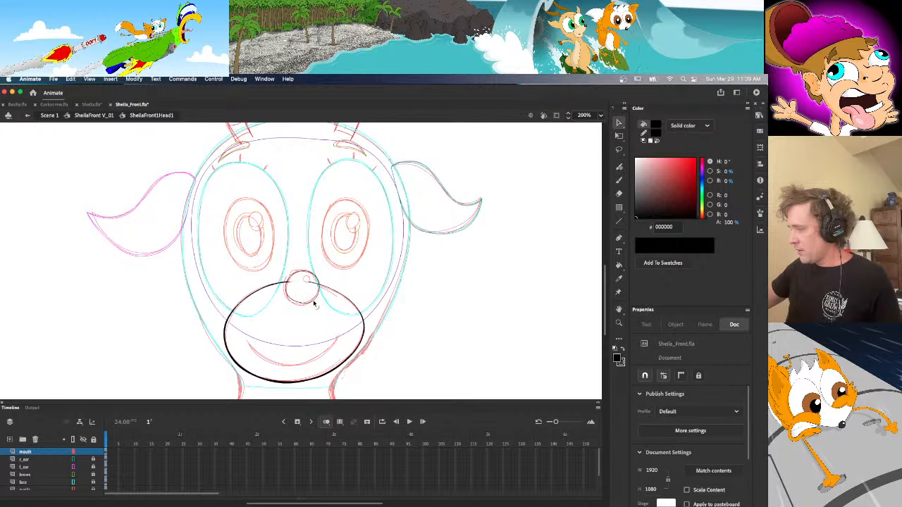
Select the muzzle and nose drawing objects together and break them apart into plain shapes
{"action": "left_click", "coordinate": [314, 282]}
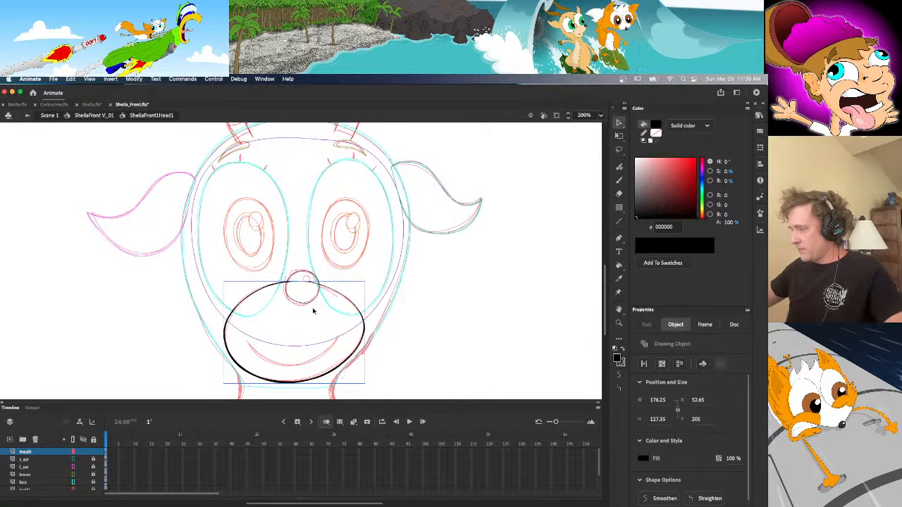
{"action": "left_click_drag", "start_coordinate": [427, 201], "coordinate": [271, 362]}
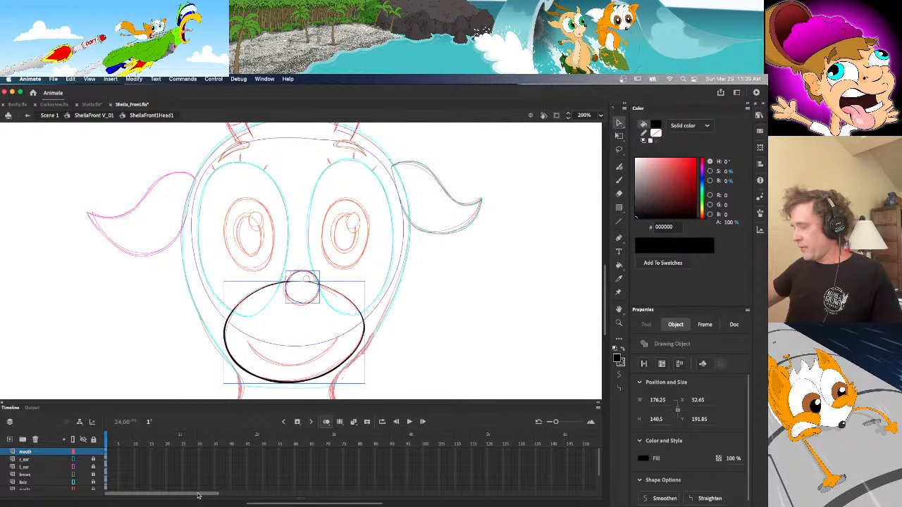
{"action": "key", "text": "BackSpace"}
{"action": "left_click", "coordinate": [355, 283]}
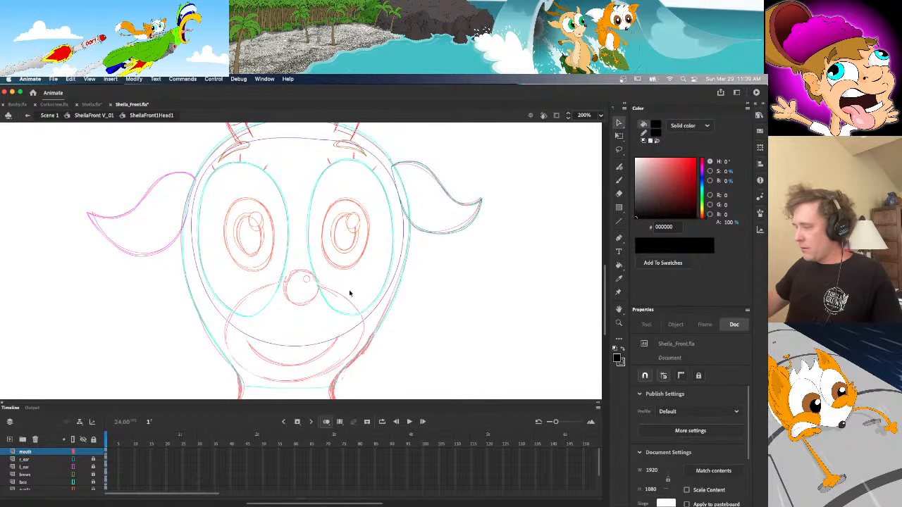
{"action": "left_click", "coordinate": [350, 301]}
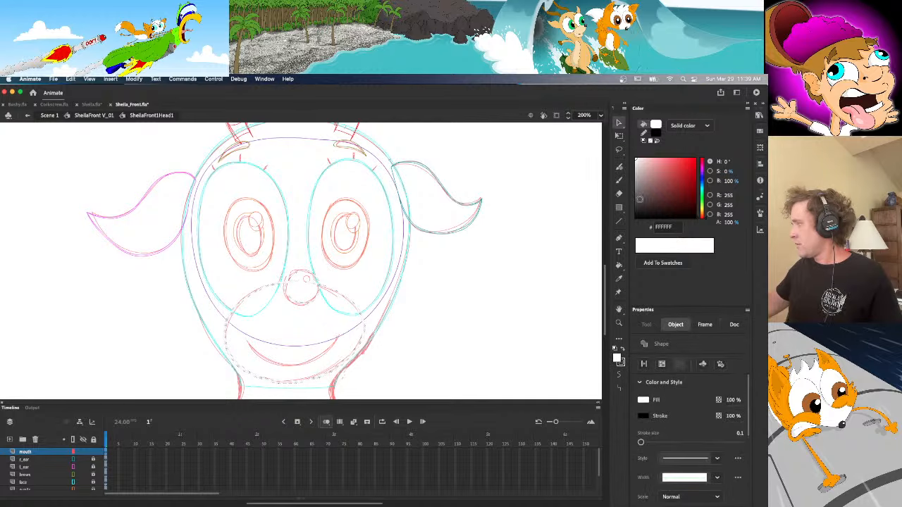
{"action": "left_click_drag", "start_coordinate": [637, 196], "coordinate": [487, 312]}
{"action": "left_click", "coordinate": [487, 310]}
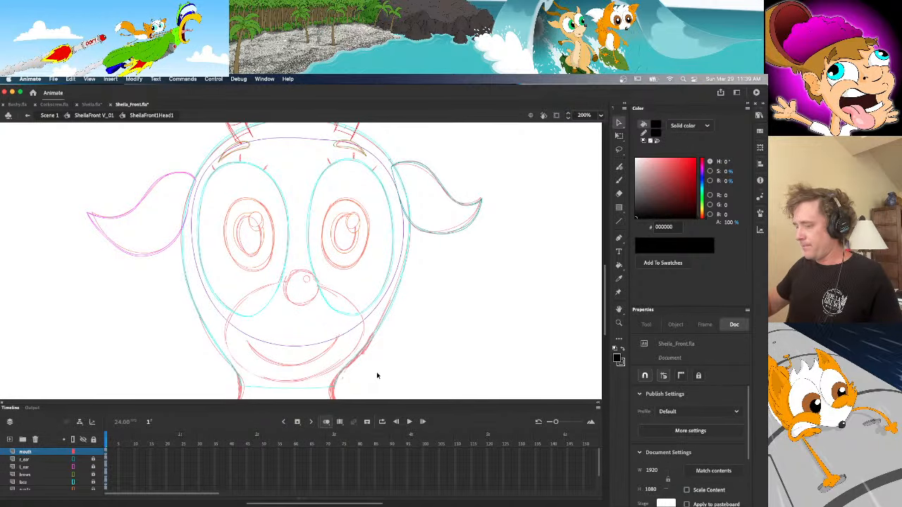
Toggle the mouth layer's outline display to show it in full colour and delete the piece of muzzle outline inside the nose
{"action": "left_click", "coordinate": [74, 454]}
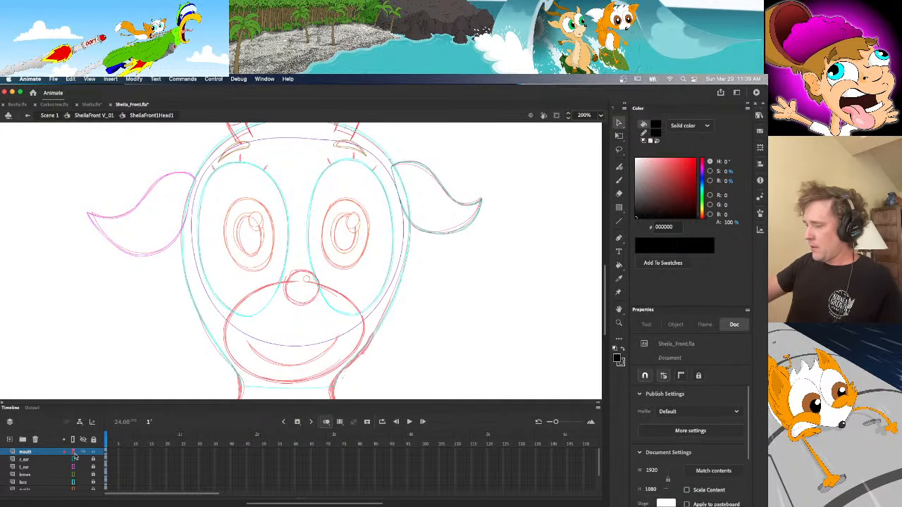
{"action": "left_click", "coordinate": [74, 453]}
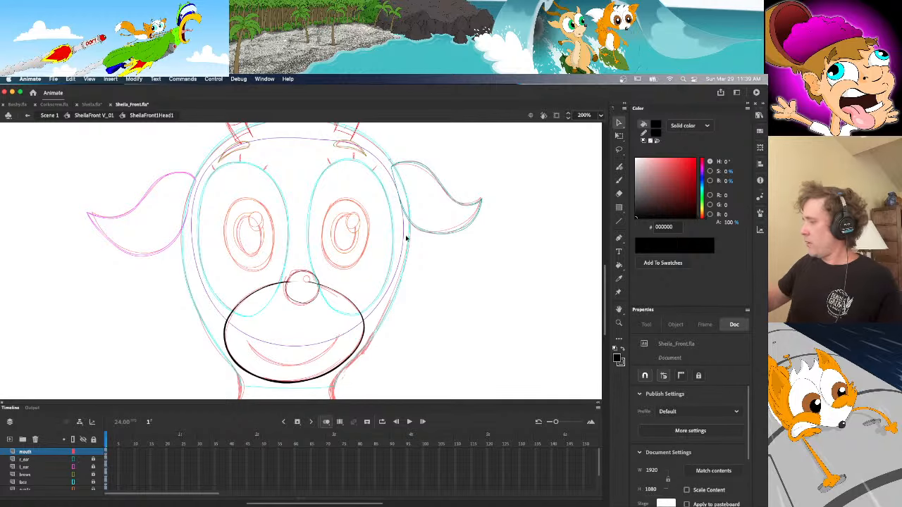
{"action": "left_click", "coordinate": [316, 300]}
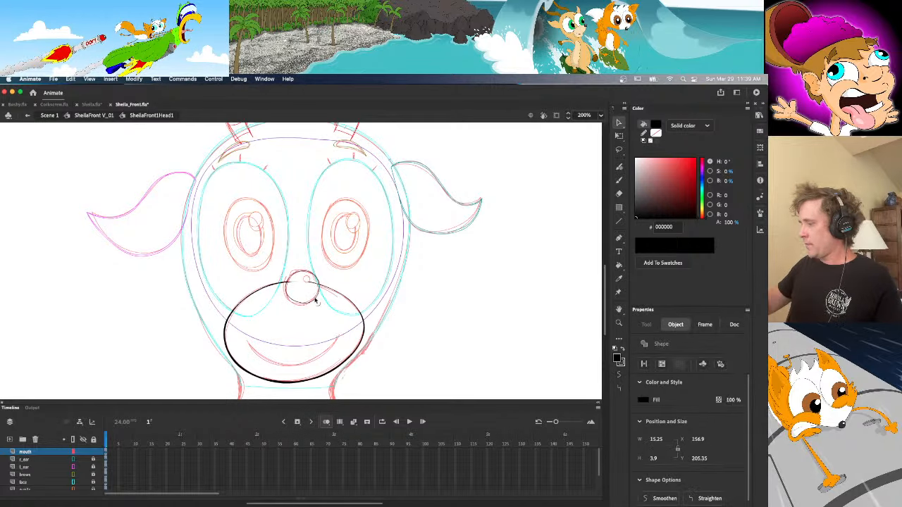
{"action": "left_click", "coordinate": [294, 285]}
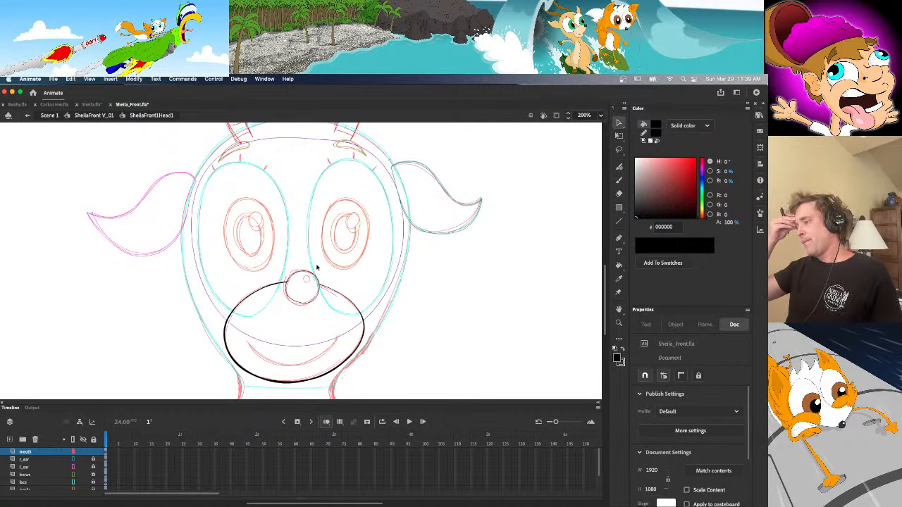
Sample the light tan F9DEB1 from the muzzle in Sheila.fla and fill the muzzle in Sheila_Front.fla with it
{"action": "left_click", "coordinate": [91, 104]}
{"action": "key", "text": "i"}
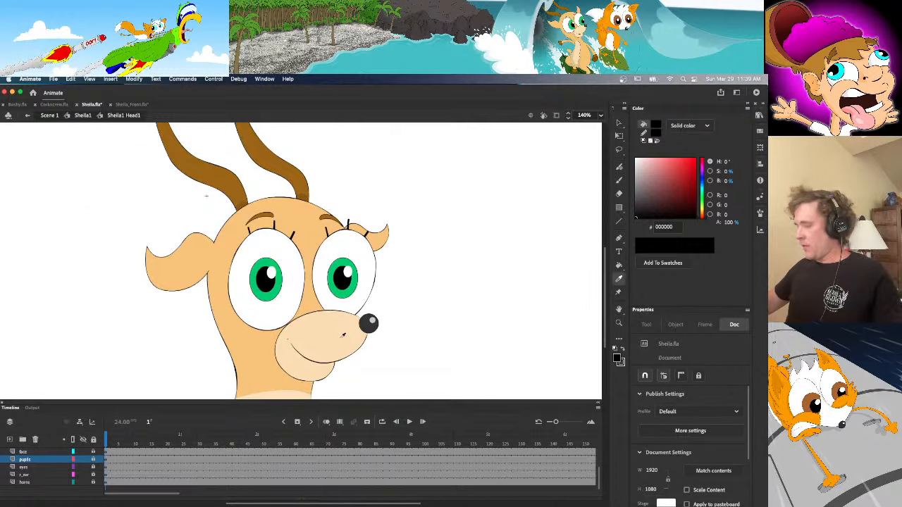
{"action": "left_click", "coordinate": [343, 334]}
{"action": "left_click", "coordinate": [131, 104]}
{"action": "left_click", "coordinate": [329, 342]}
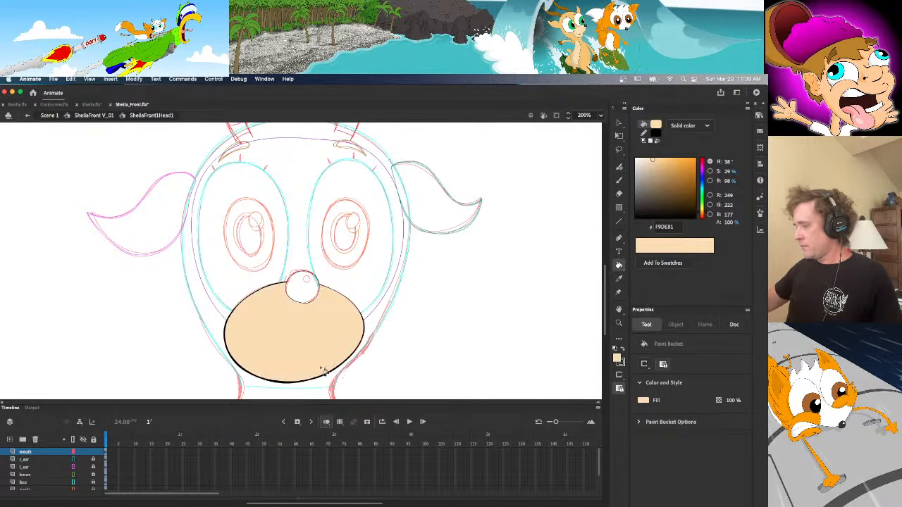
In Sheila.fla, unlock the mouth layer and open the Sheila1mouth symbol for editing
{"action": "key", "text": "v"}
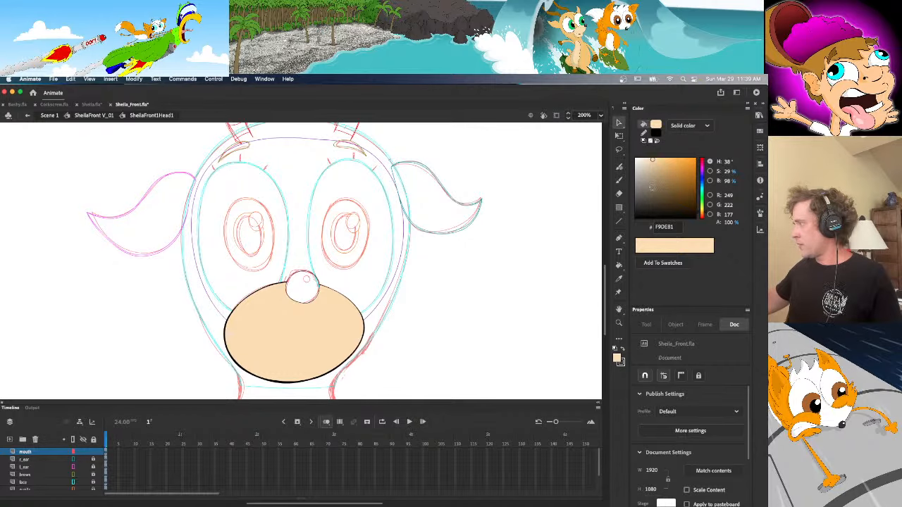
{"action": "left_click", "coordinate": [92, 104]}
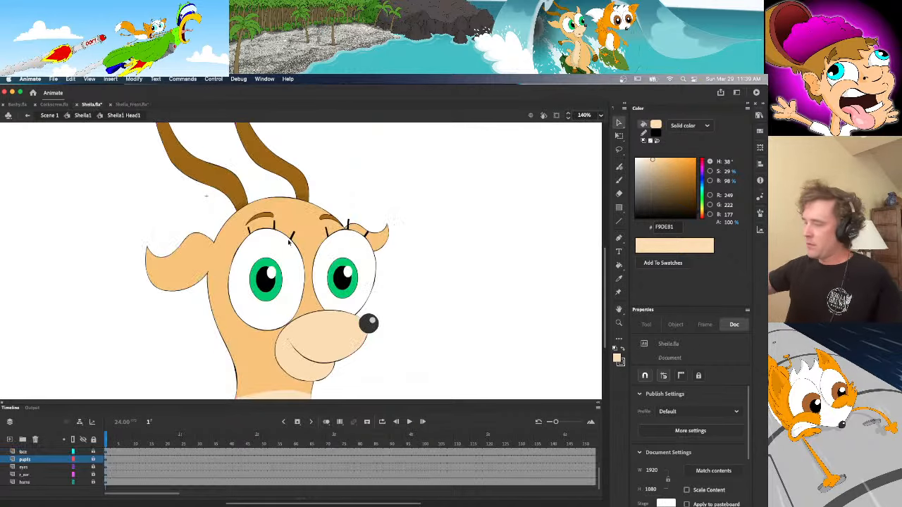
{"action": "key", "text": "o"}
{"action": "left_click", "coordinate": [367, 321]}
{"action": "left_click", "coordinate": [425, 311]}
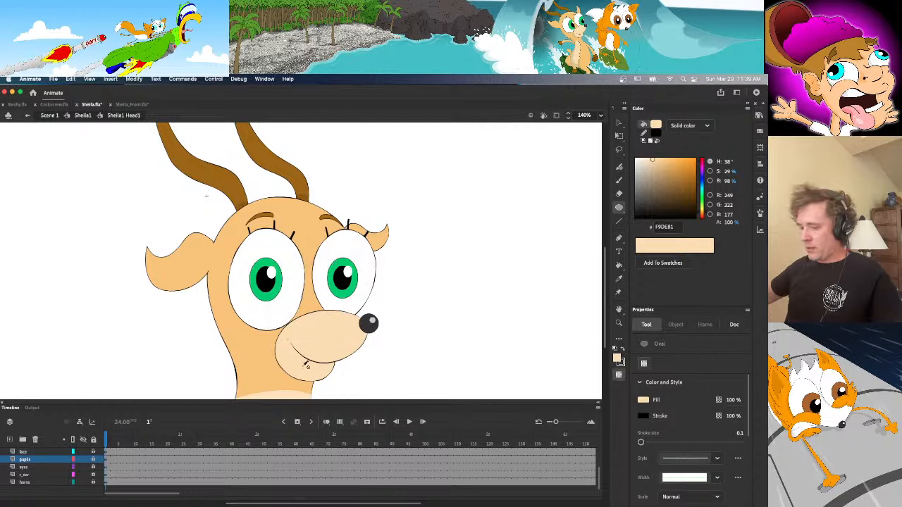
{"action": "scroll", "coordinate": [595, 479], "scroll_direction": "up", "scroll_amount": 3}
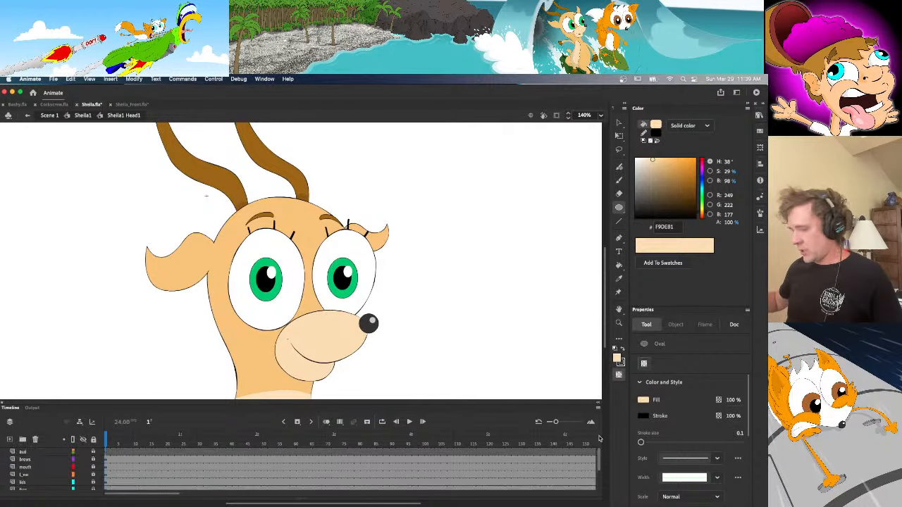
{"action": "key", "text": "v"}
{"action": "left_click", "coordinate": [93, 467]}
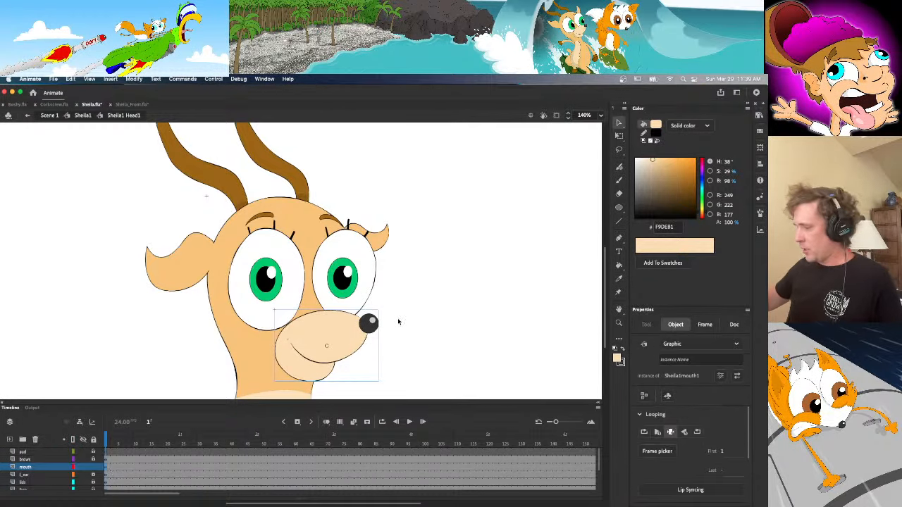
{"action": "double_click", "coordinate": [371, 331]}
{"action": "key", "text": "k"}
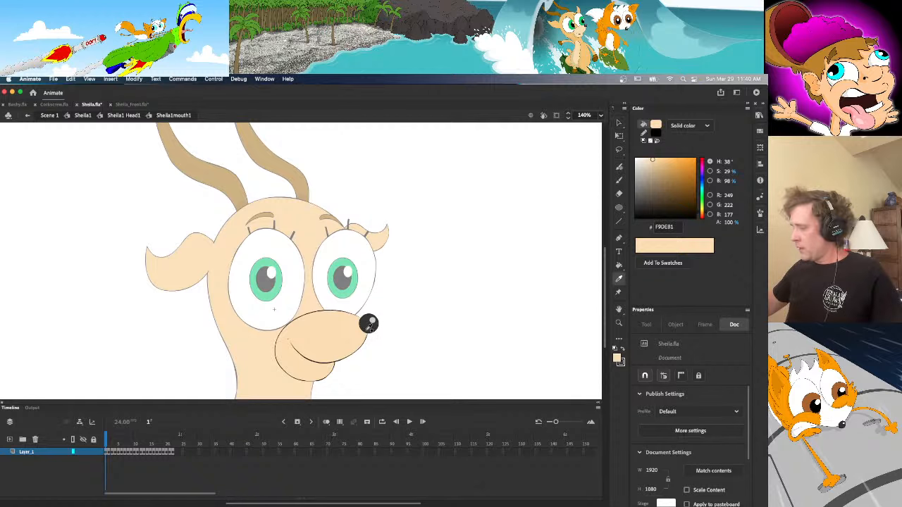
Sample the dark grey 333333 from the nose in Sheila.fla and fill the nose in Sheila_Front.fla with it
{"action": "left_click", "coordinate": [132, 104]}
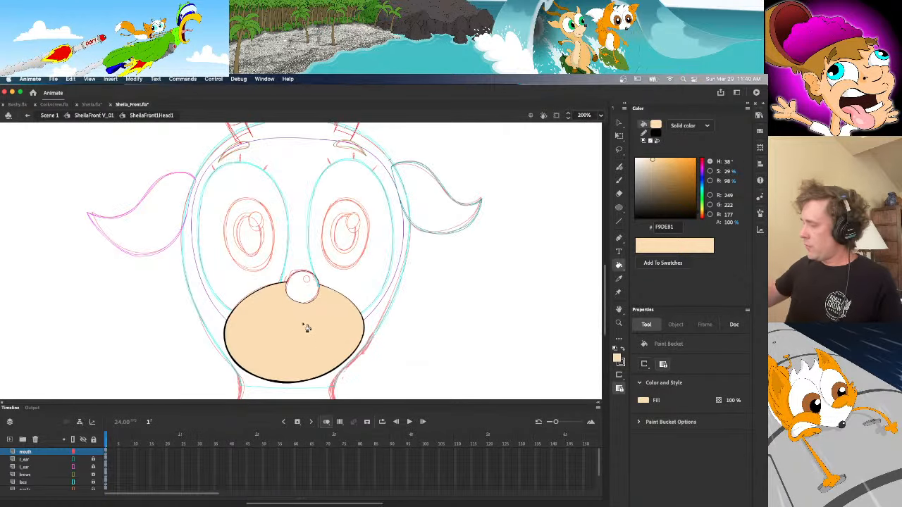
{"action": "left_click", "coordinate": [91, 105]}
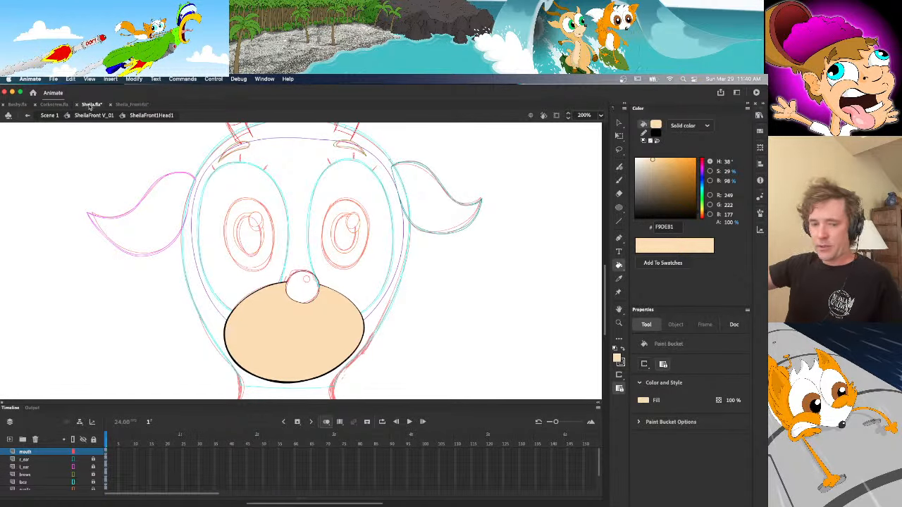
{"action": "left_click", "coordinate": [369, 323]}
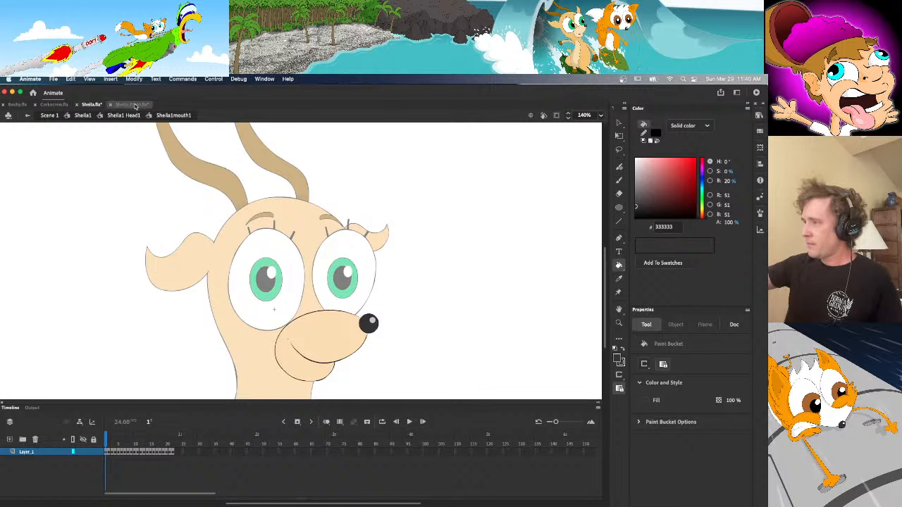
{"action": "left_click", "coordinate": [132, 104]}
{"action": "left_click", "coordinate": [309, 299]}
{"action": "key", "text": "v"}
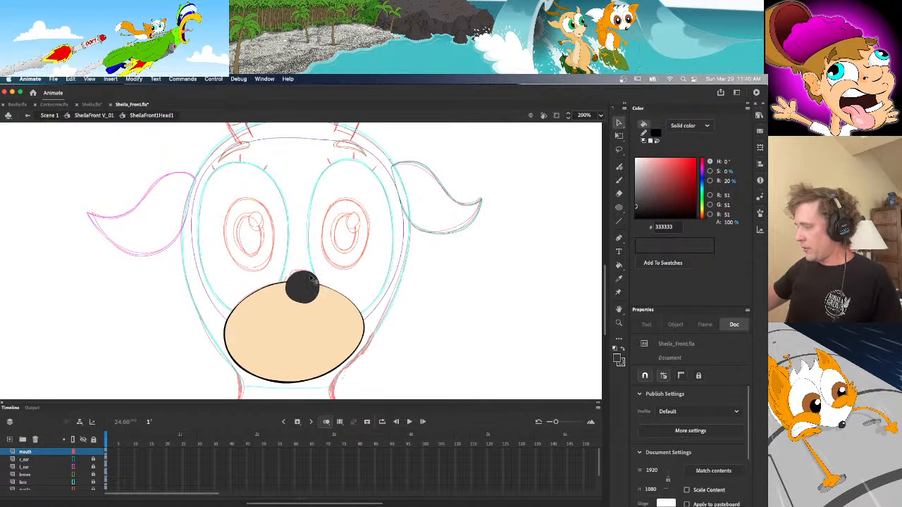
Set the Paint Brush stroke colour to red FF0000 and show the mouth layer as outlines
{"action": "key", "text": "b"}
{"action": "left_click", "coordinate": [643, 140]}
{"action": "left_click", "coordinate": [644, 133]}
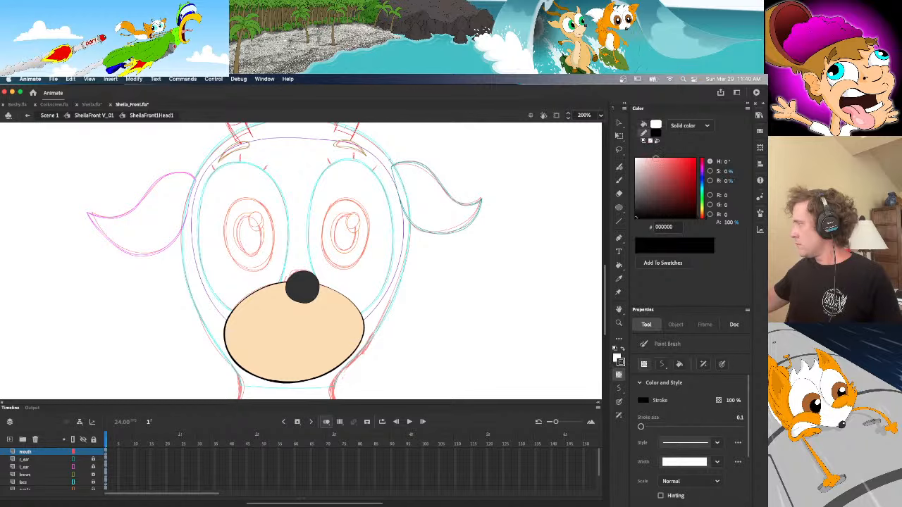
{"action": "left_click", "coordinate": [694, 160]}
{"action": "left_click", "coordinate": [74, 452]}
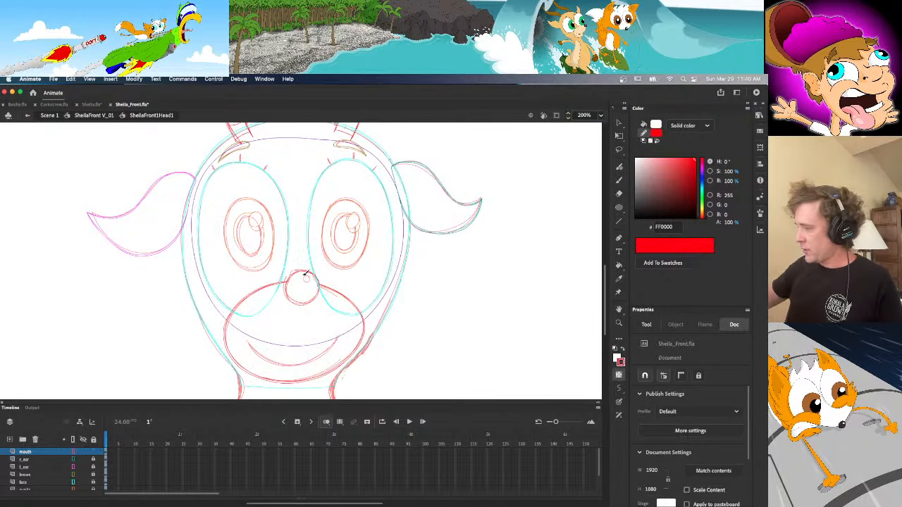
Try inking the small highlight circle inside the nose with the red Paint Brush, and delete the drawn circle
{"action": "key", "text": "b"}
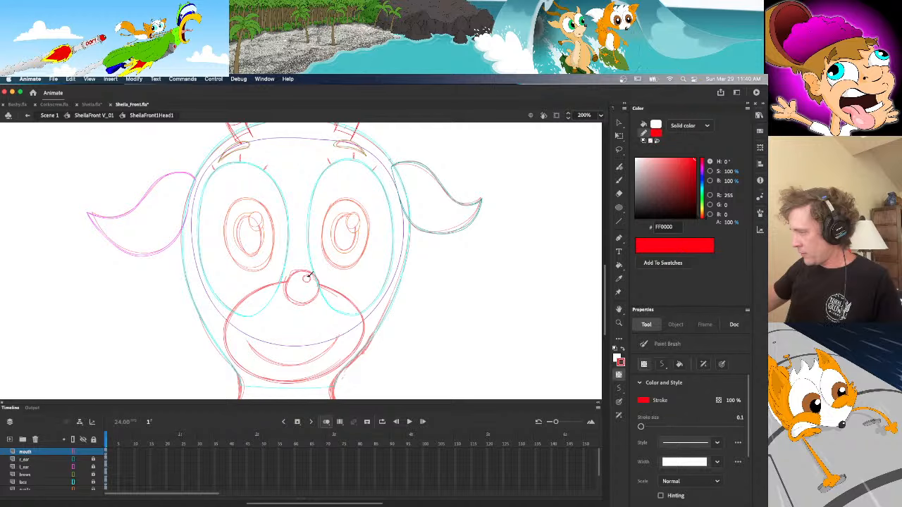
{"action": "key", "text": "v"}
{"action": "left_click", "coordinate": [305, 279]}
{"action": "left_click", "coordinate": [331, 334]}
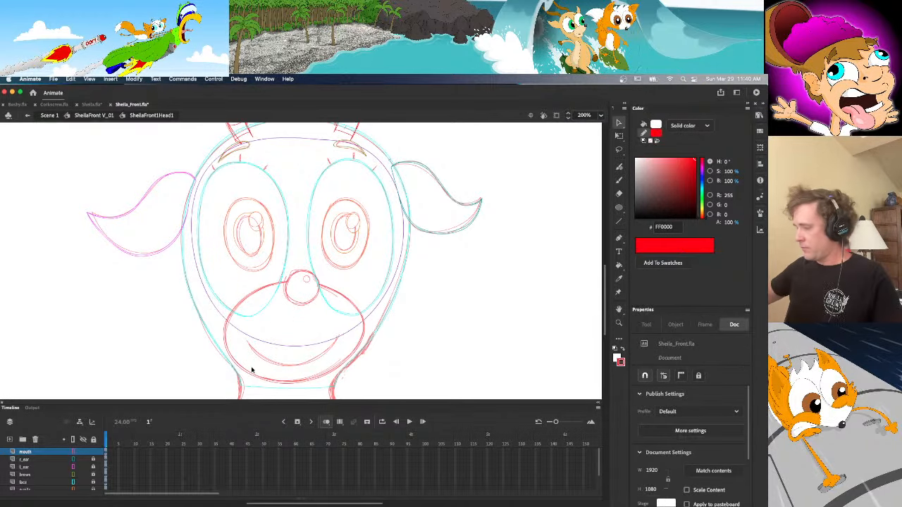
{"action": "key", "text": "b"}
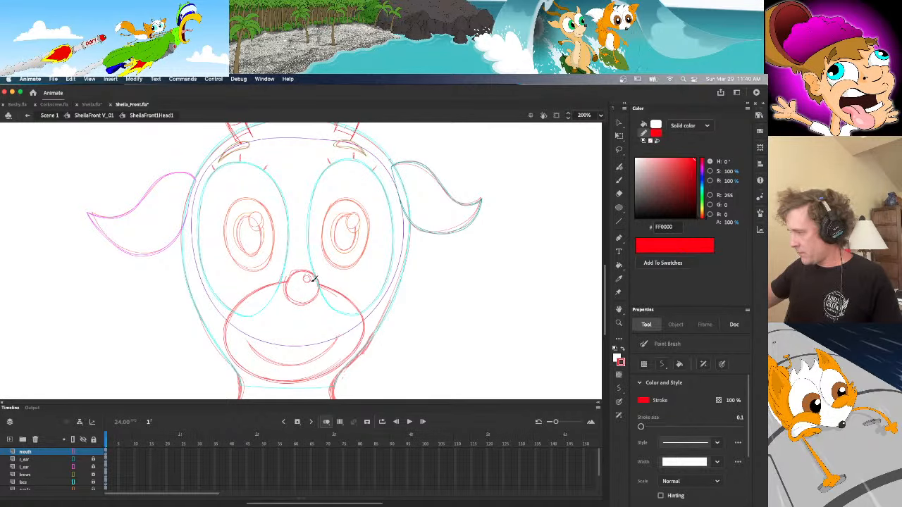
{"action": "key", "text": "v"}
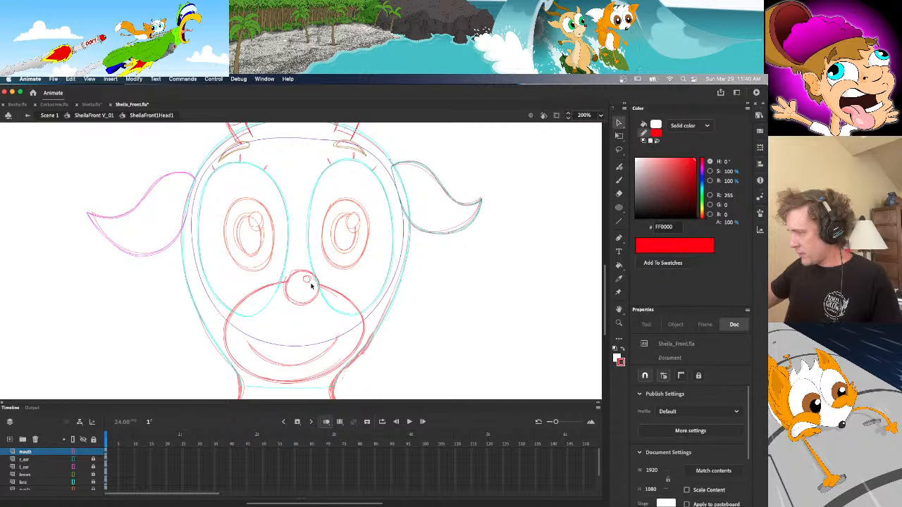
{"action": "left_click", "coordinate": [310, 281]}
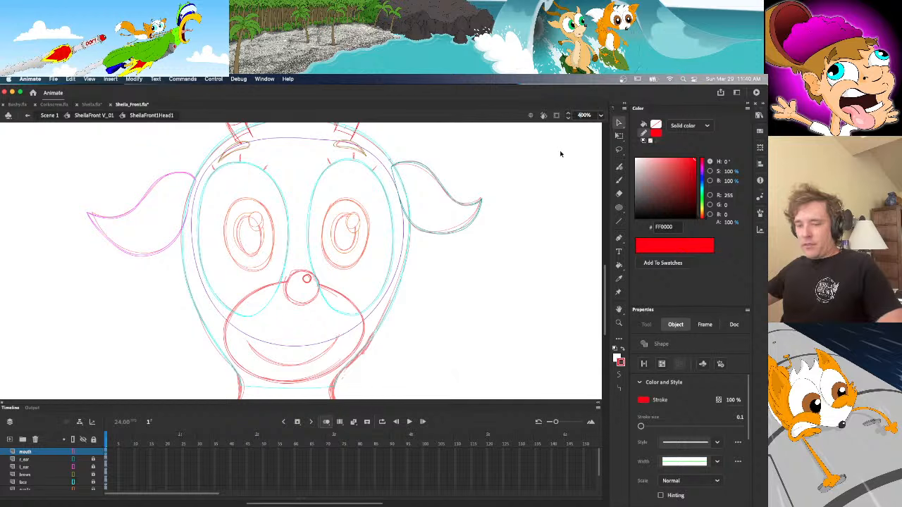
{"action": "key", "text": "super+equal"}
{"action": "left_click", "coordinate": [302, 287]}
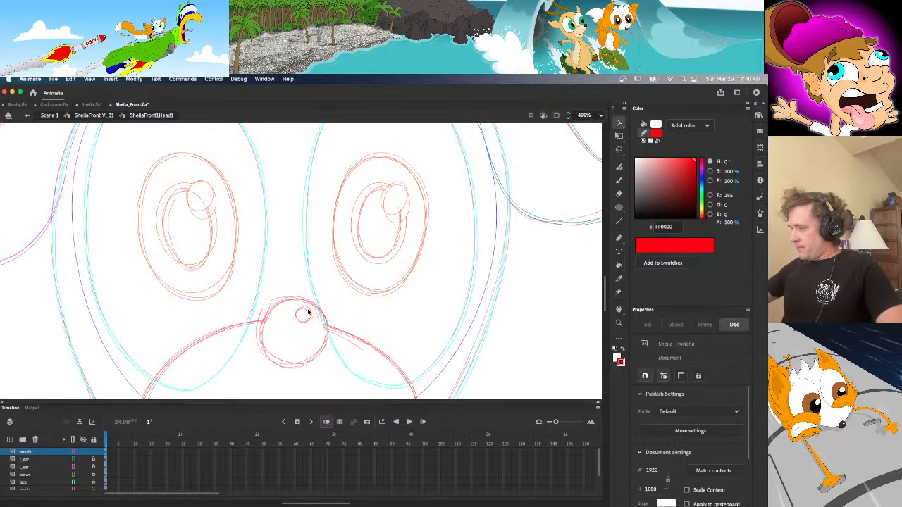
{"action": "left_click", "coordinate": [310, 317]}
{"action": "key", "text": "Delete"}
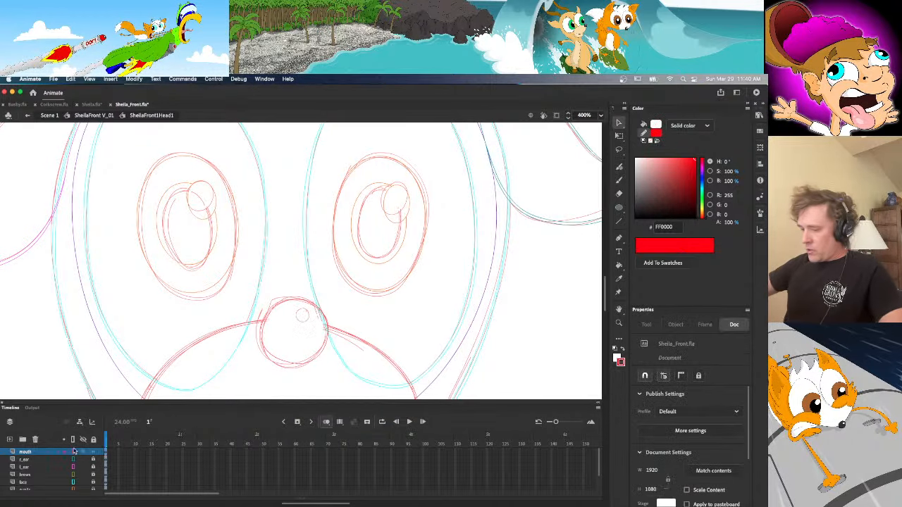
Show all layers in full colour and round off the lower edge of the nose by bending its outline, undoing unwanted bends
{"action": "left_click", "coordinate": [72, 440]}
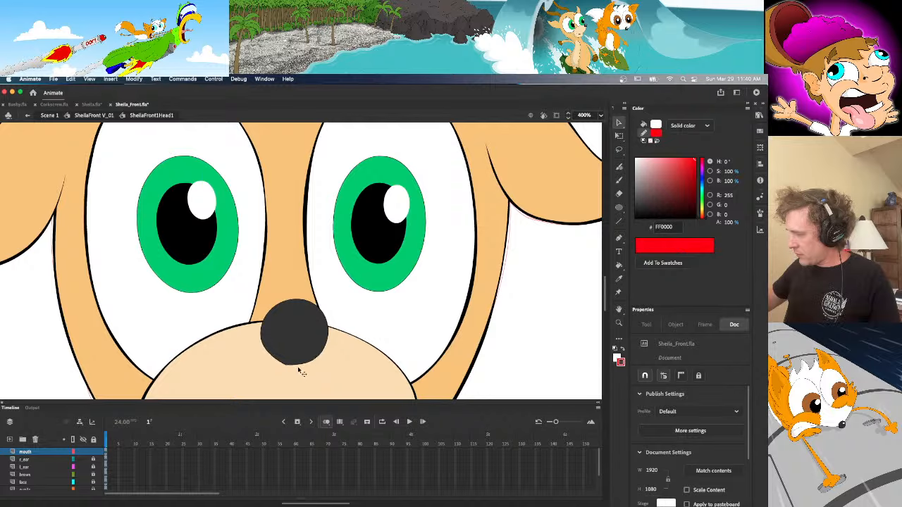
{"action": "left_click_drag", "start_coordinate": [297, 364], "coordinate": [317, 360]}
{"action": "key", "text": "super+z"}
{"action": "key", "text": "super+z"}
{"action": "key", "text": "super+z"}
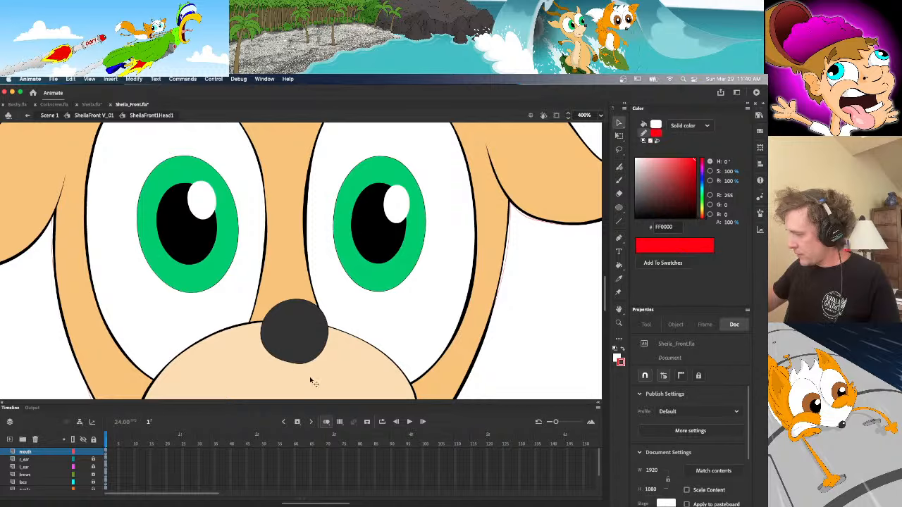
{"action": "mouse_move", "coordinate": [314, 362]}
{"action": "left_mouse_down"}
{"action": "mouse_move", "coordinate": [306, 365]}
{"action": "mouse_move", "coordinate": [318, 358]}
{"action": "left_mouse_up"}
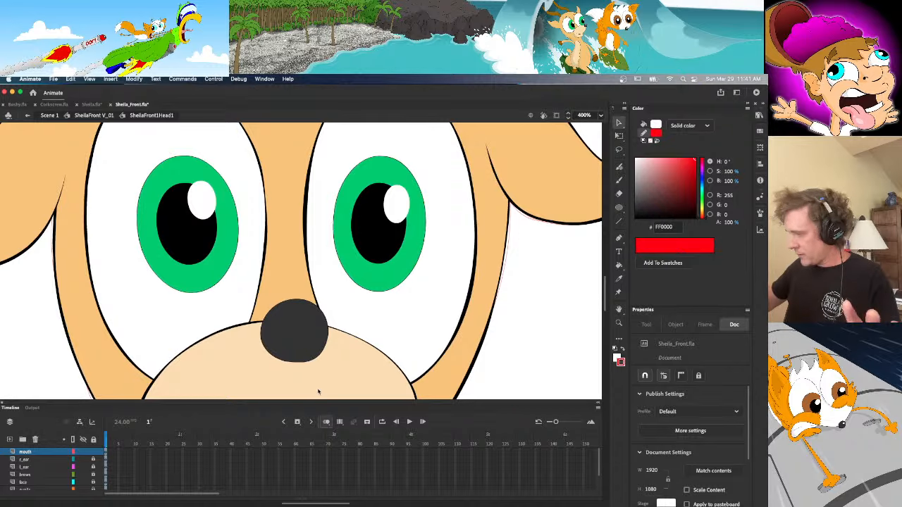
Display all layers as outlines and ink the small highlight circle in the upper part of the nose with the red Paint Brush
{"action": "key", "text": "y"}
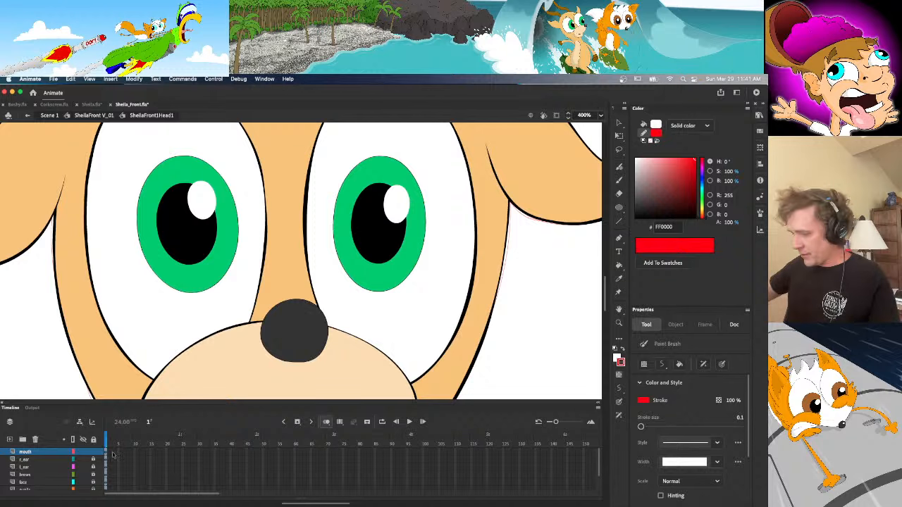
{"action": "left_click", "coordinate": [72, 451]}
{"action": "left_click", "coordinate": [73, 439]}
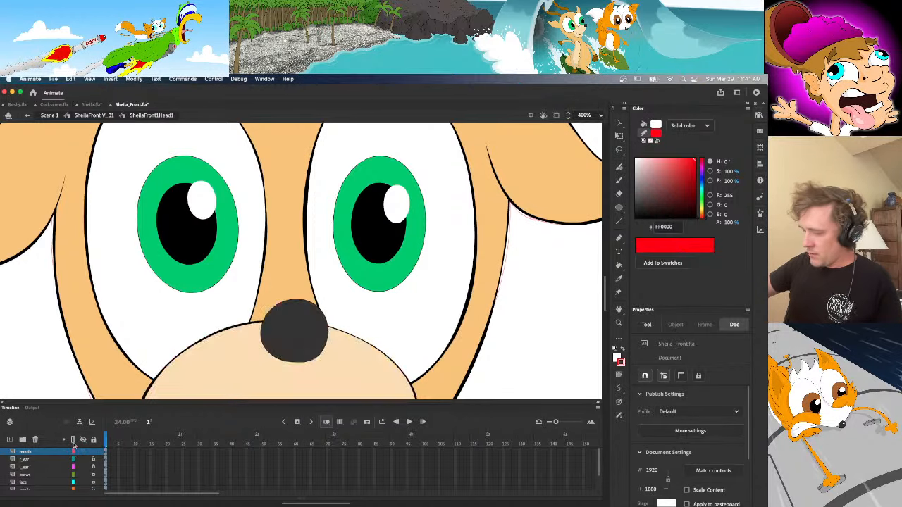
{"action": "left_click", "coordinate": [72, 439]}
{"action": "left_click", "coordinate": [72, 451]}
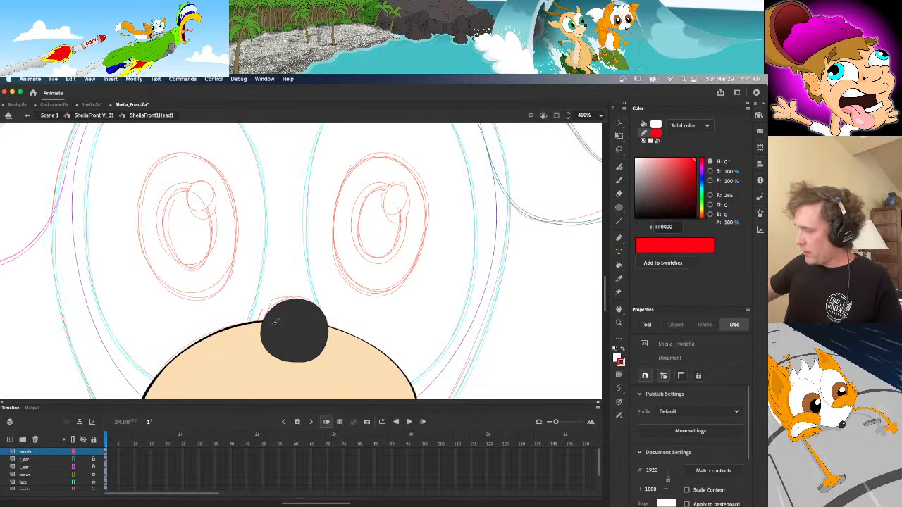
{"action": "left_click", "coordinate": [72, 451]}
{"action": "left_click_drag", "start_coordinate": [299, 321], "coordinate": [308, 306]}
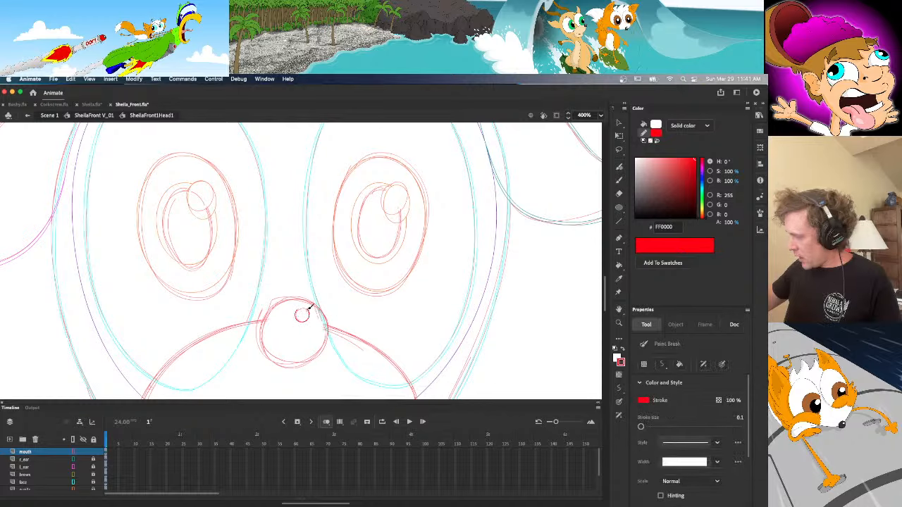
{"action": "key", "text": "v"}
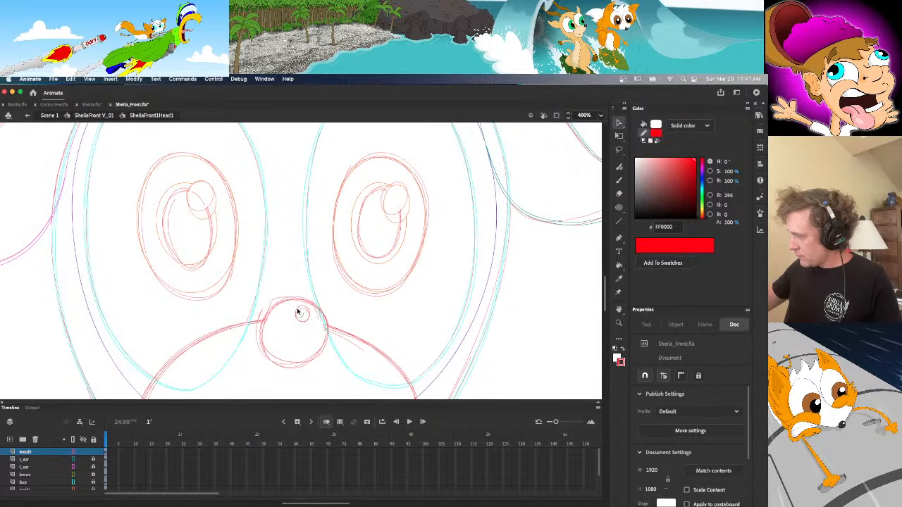
Sample the light grey CCCCCC from the nose highlight in Sheila.fla and fill the highlight circle in Sheila_Front.fla with it
{"action": "left_click", "coordinate": [92, 104]}
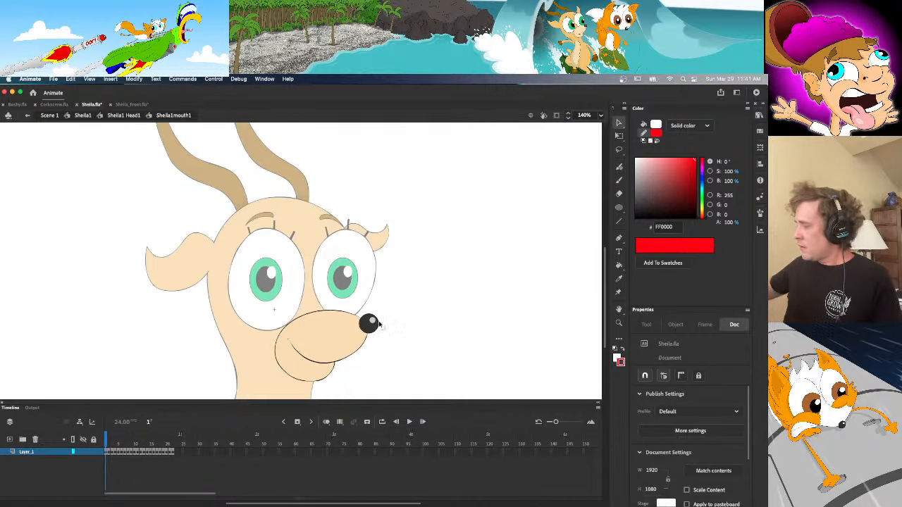
{"action": "key", "text": "i"}
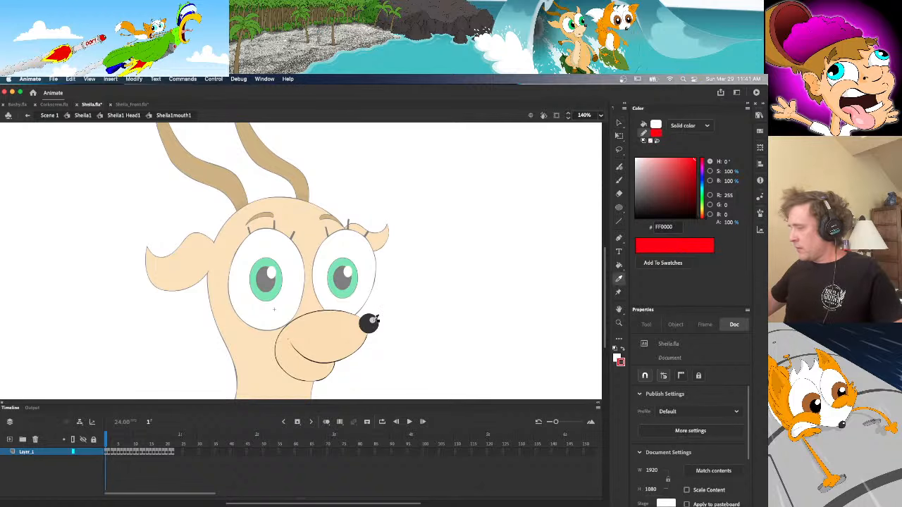
{"action": "left_click", "coordinate": [370, 322]}
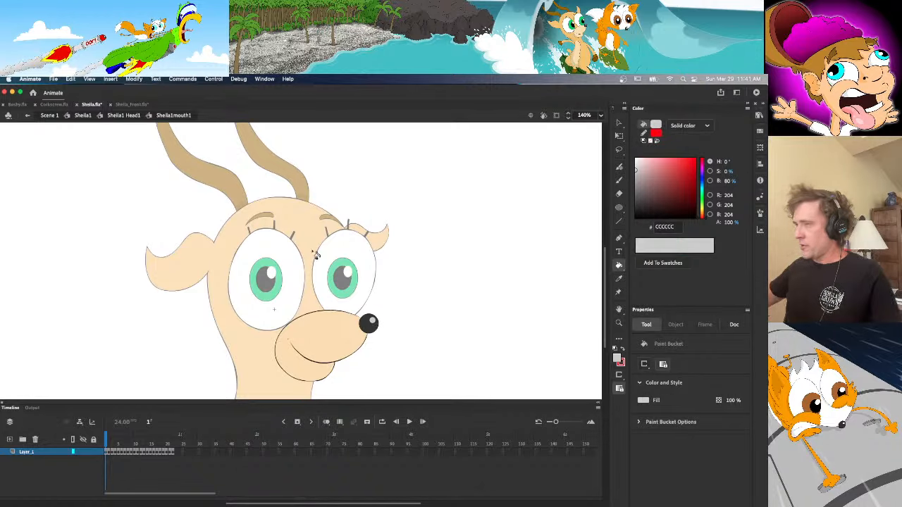
{"action": "left_click", "coordinate": [131, 104]}
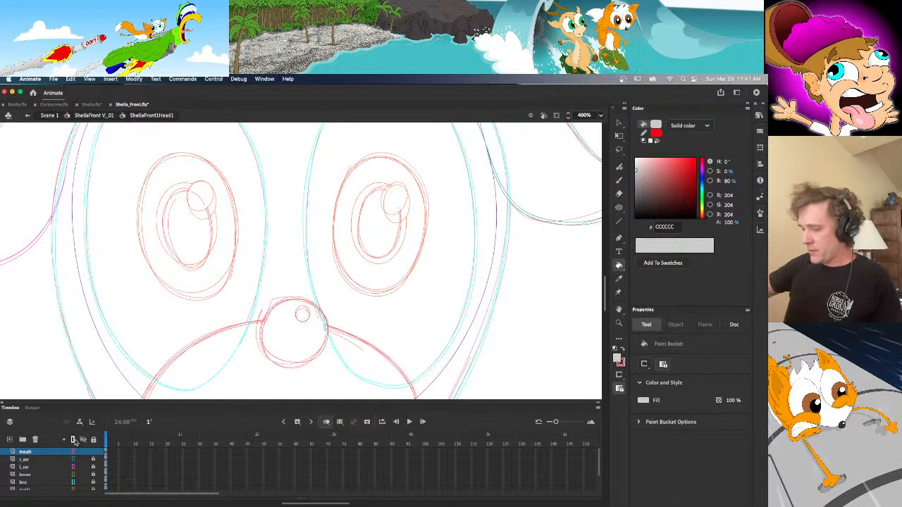
{"action": "left_click", "coordinate": [303, 315]}
Delete the red outline around the nose highlight
{"action": "key", "text": "v"}
{"action": "left_click", "coordinate": [307, 320]}
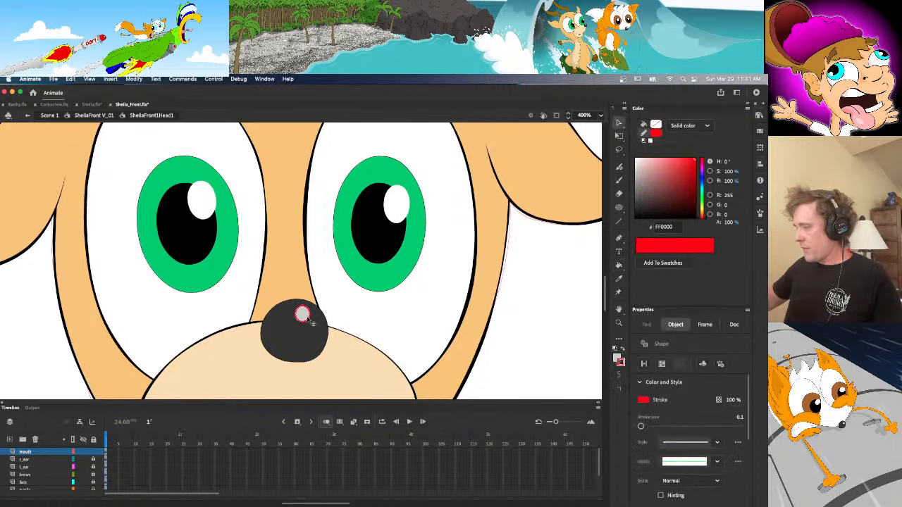
{"action": "key", "text": "Delete"}
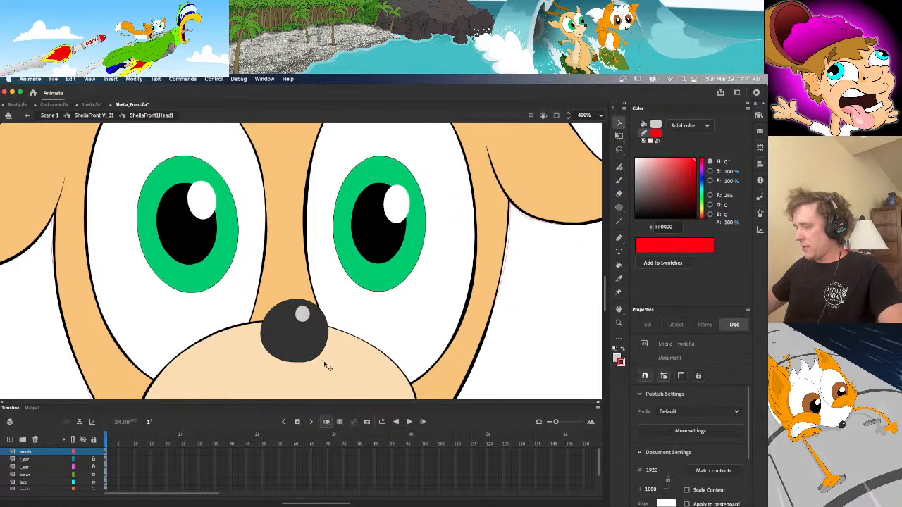
Compare the front-view muzzle with the reference mouth in Sheila.fla and return to Sheila_Front.fla
{"action": "left_click_drag", "start_coordinate": [604, 295], "coordinate": [603, 308]}
{"action": "left_click", "coordinate": [90, 104]}
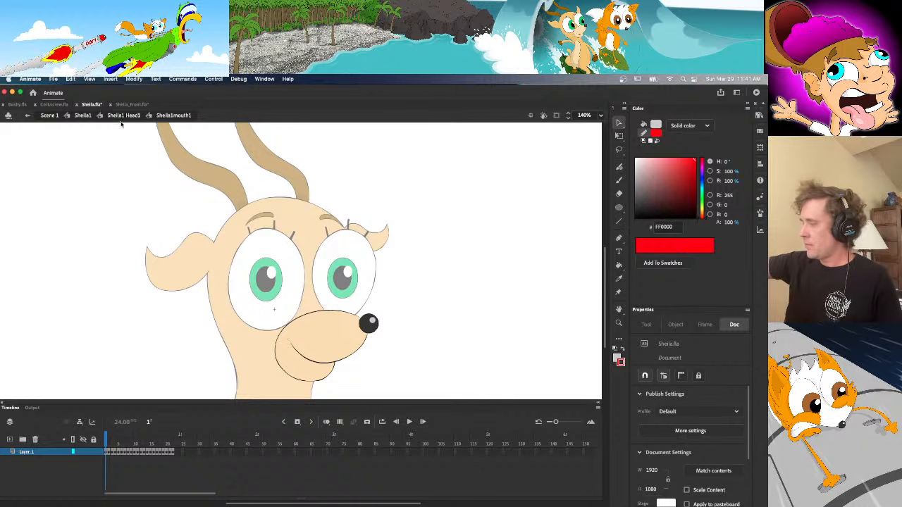
{"action": "left_click", "coordinate": [131, 104]}
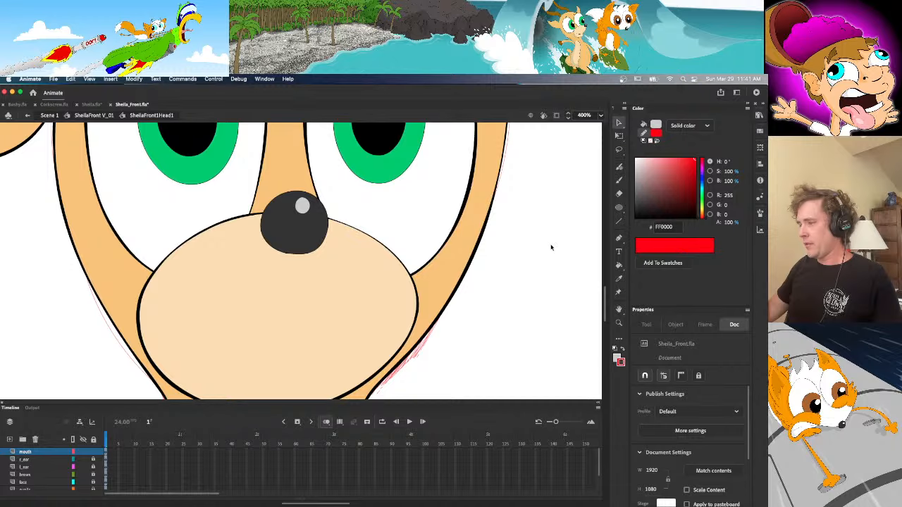
Display every layer of the head, including the mouth layer, as outlines so the sketched smile shows beneath the muzzle
{"action": "double_click", "coordinate": [296, 257]}
{"action": "key", "text": "super+z"}
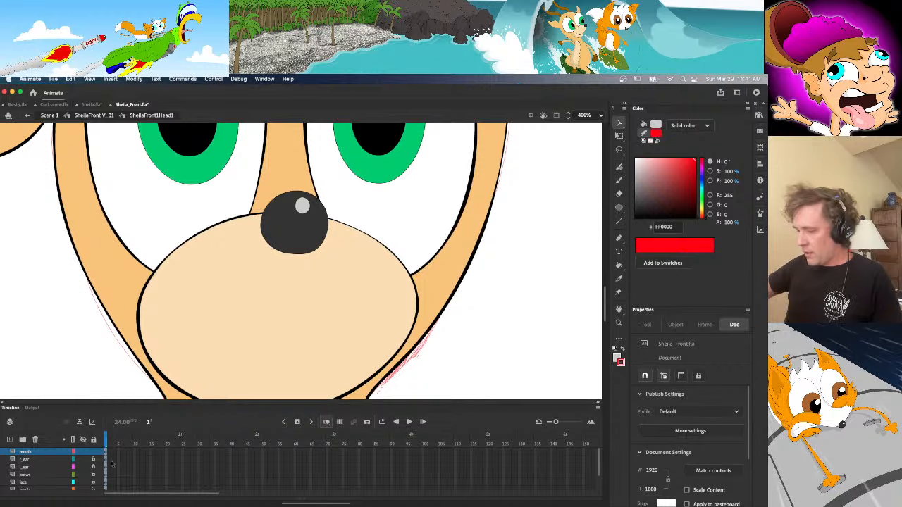
{"action": "left_click", "coordinate": [600, 115]}
{"action": "left_click", "coordinate": [613, 217]}
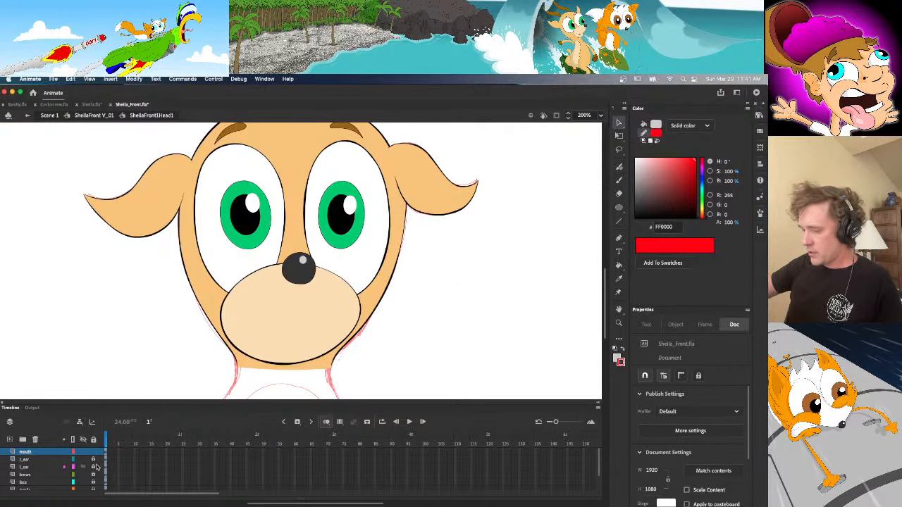
{"action": "left_click", "coordinate": [73, 453]}
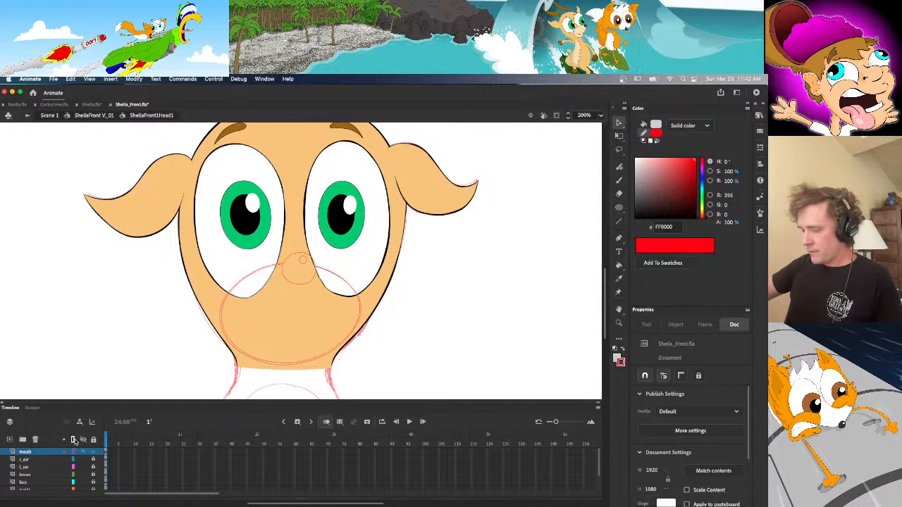
{"action": "left_click", "coordinate": [73, 439]}
{"action": "left_click", "coordinate": [73, 452]}
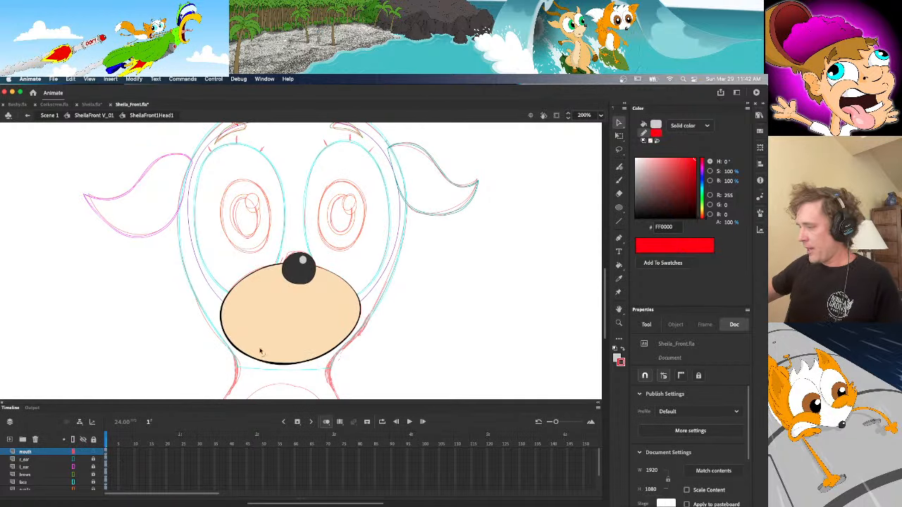
{"action": "left_click", "coordinate": [73, 453]}
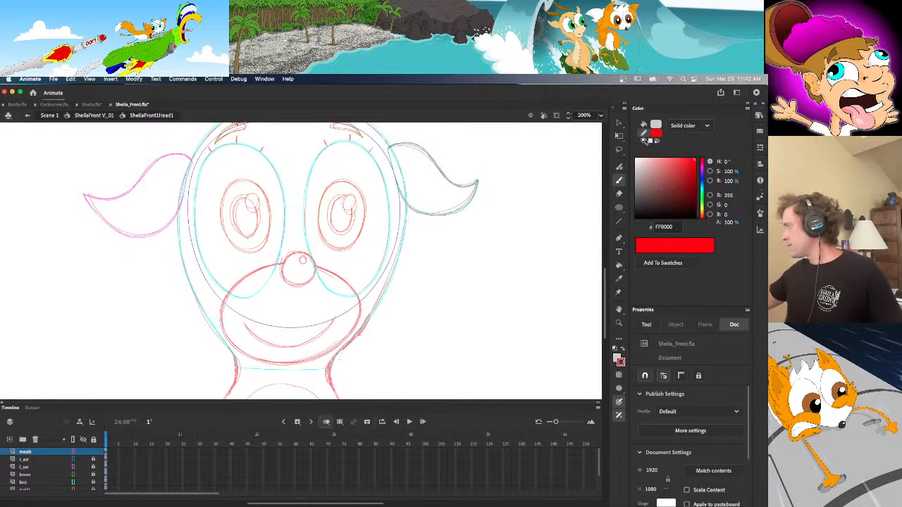
Ink the smile curve on the muzzle over the red sketch with the Classic Brush at size 2, in black 000000
{"action": "left_click", "coordinate": [644, 140]}
{"action": "left_click", "coordinate": [644, 125]}
{"action": "left_click_drag", "start_coordinate": [639, 210], "coordinate": [613, 262]}
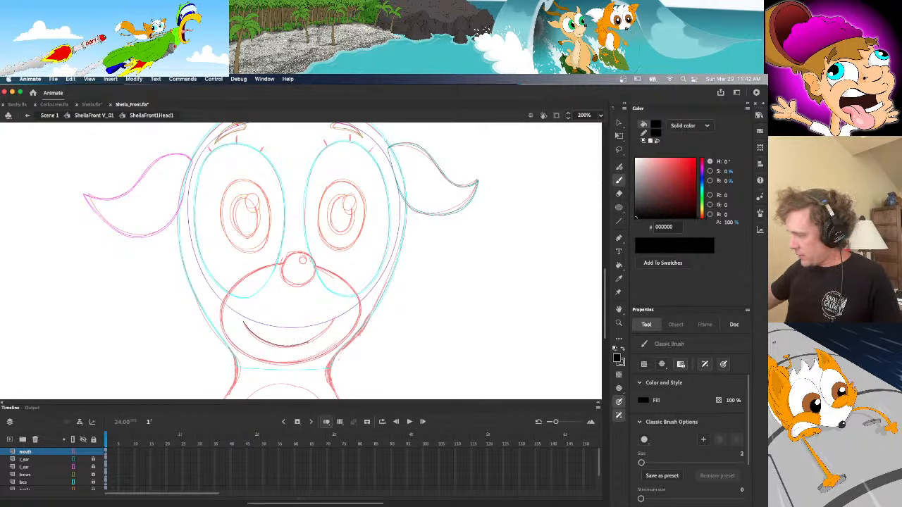
{"action": "left_click_drag", "start_coordinate": [326, 331], "coordinate": [334, 317]}
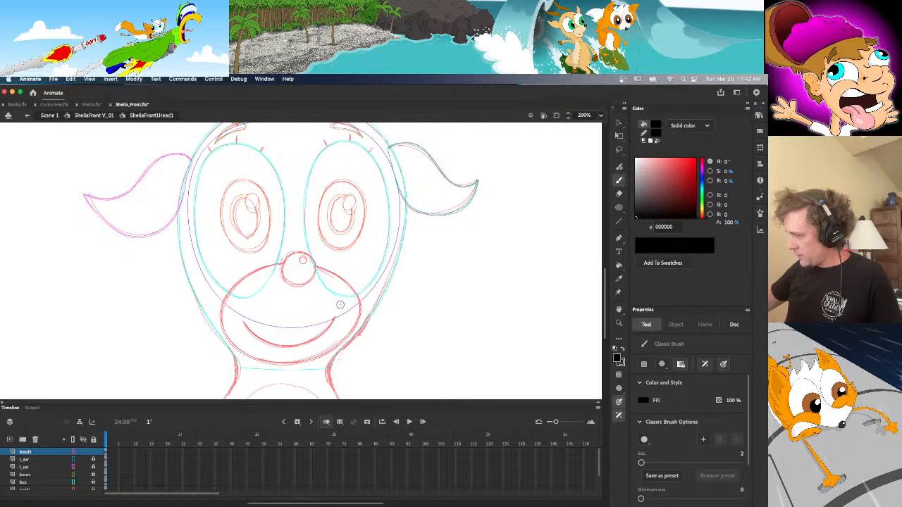
Thicken the middle of the smile by reshaping its lower edge and restore all layers to full colour
{"action": "left_click", "coordinate": [73, 452]}
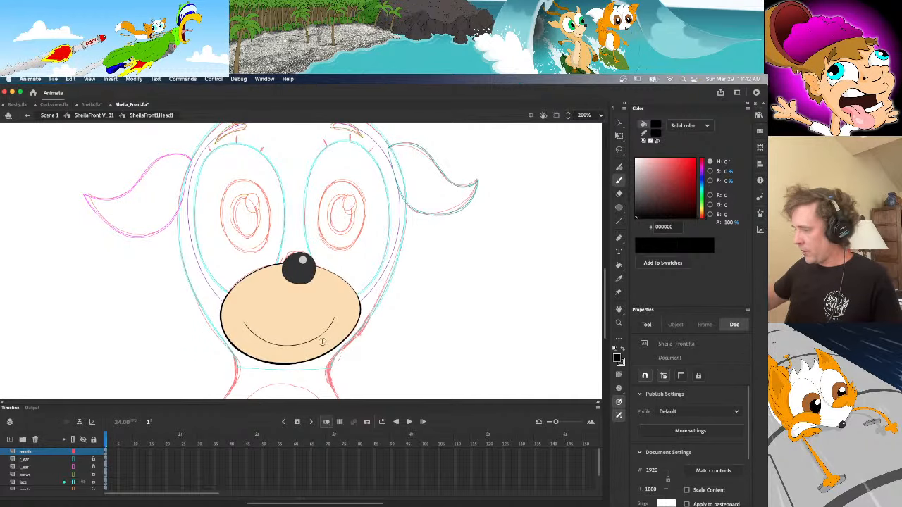
{"action": "key", "text": "v"}
{"action": "left_click_drag", "start_coordinate": [323, 338], "coordinate": [270, 345]}
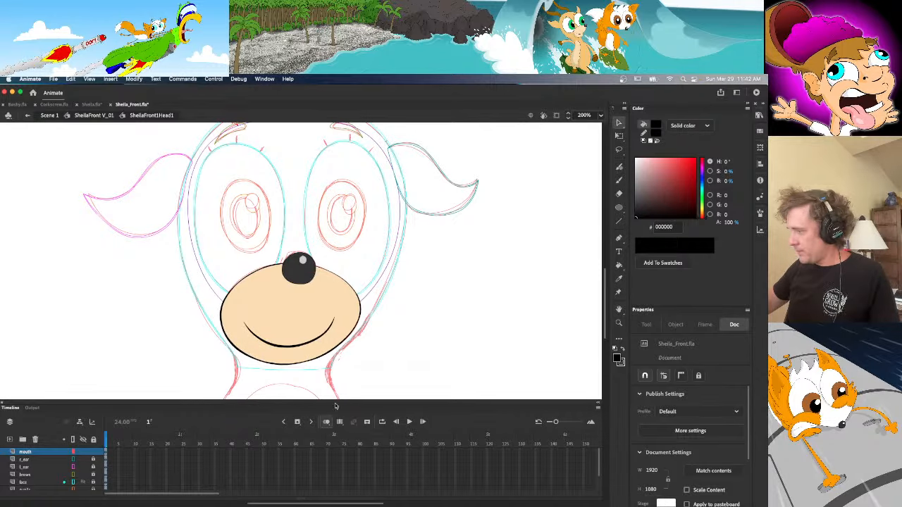
{"action": "left_click", "coordinate": [73, 439]}
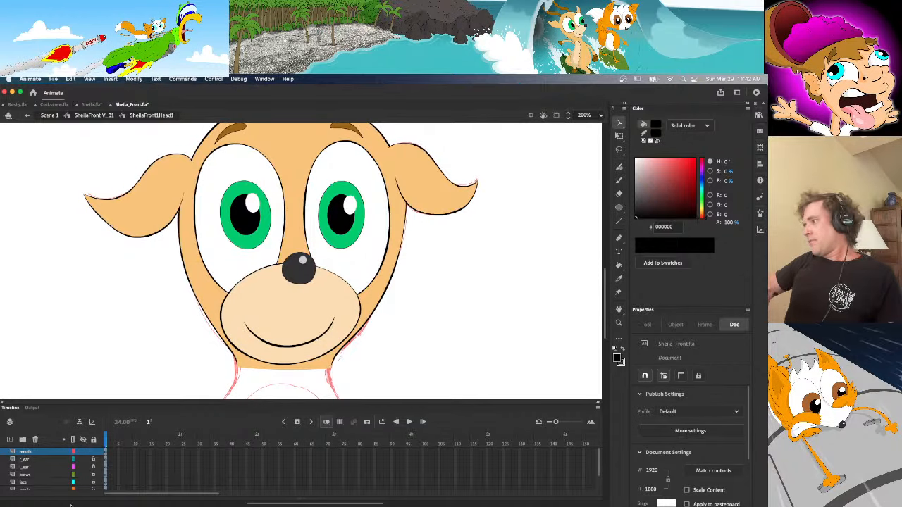
Select all artwork on the mouth layer and compare the front-view face with the reference head in Sheila.fla
{"action": "left_click", "coordinate": [106, 452]}
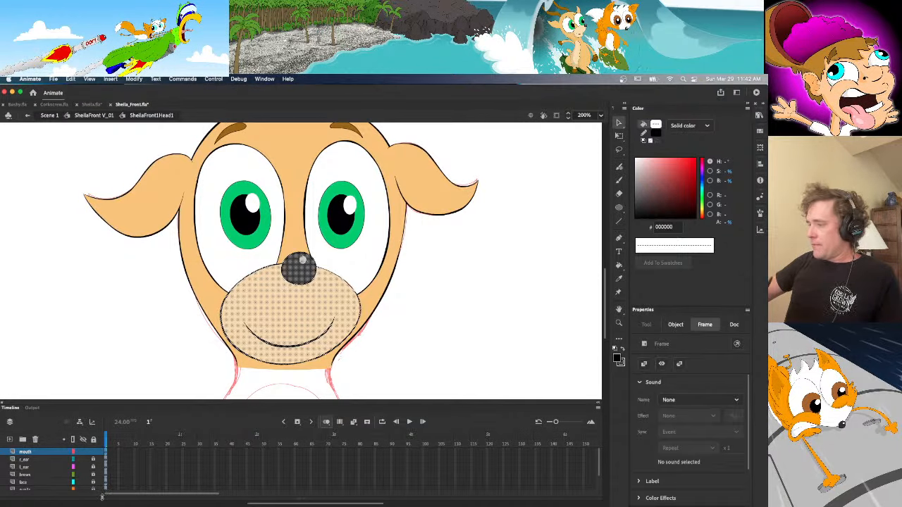
{"action": "left_click", "coordinate": [91, 104]}
{"action": "left_click", "coordinate": [132, 104]}
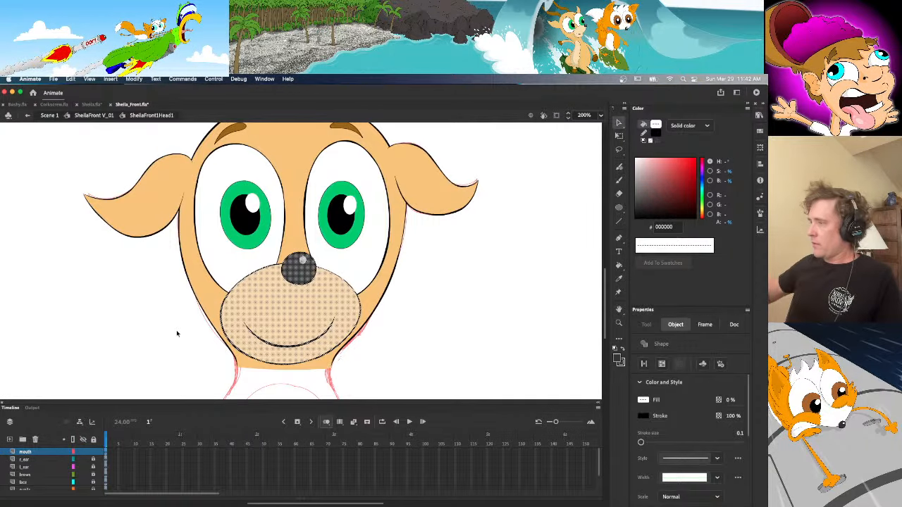
{"action": "left_click", "coordinate": [91, 105]}
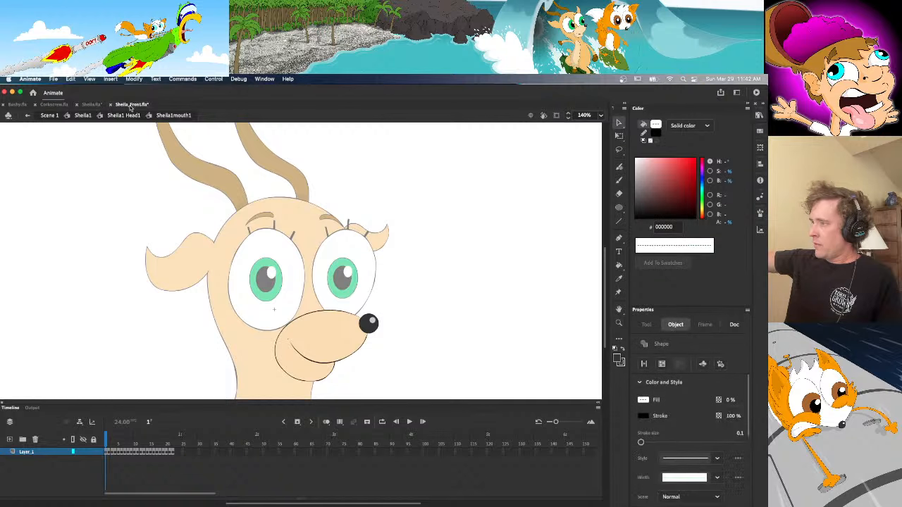
{"action": "left_click", "coordinate": [131, 106]}
{"action": "left_click", "coordinate": [91, 104]}
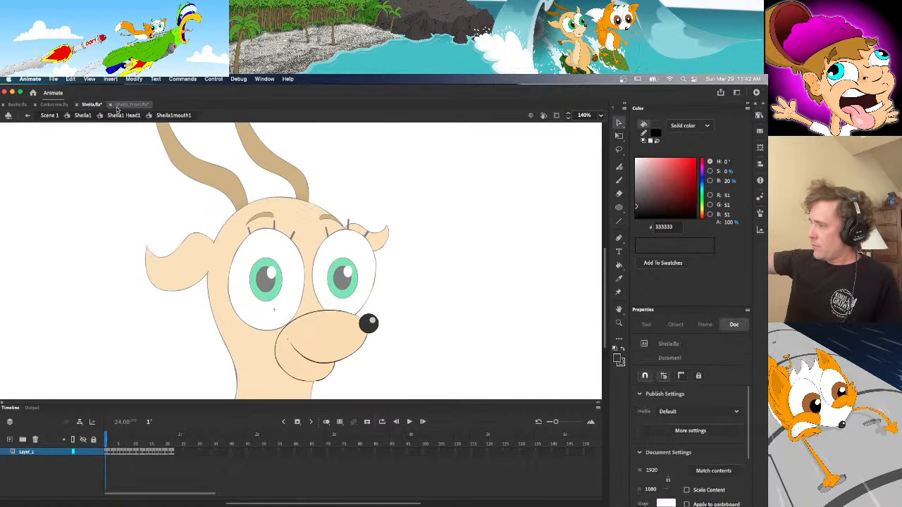
{"action": "left_click", "coordinate": [130, 104]}
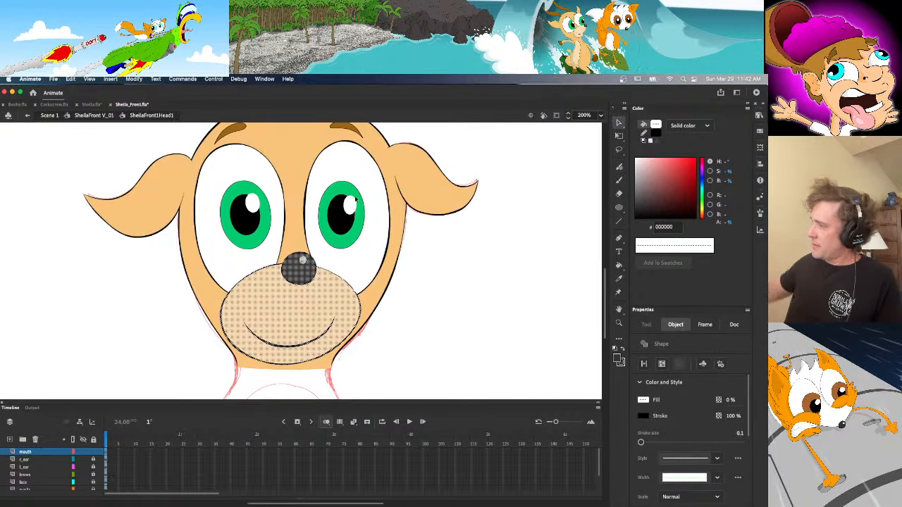
{"action": "left_click_drag", "start_coordinate": [606, 297], "coordinate": [608, 284]}
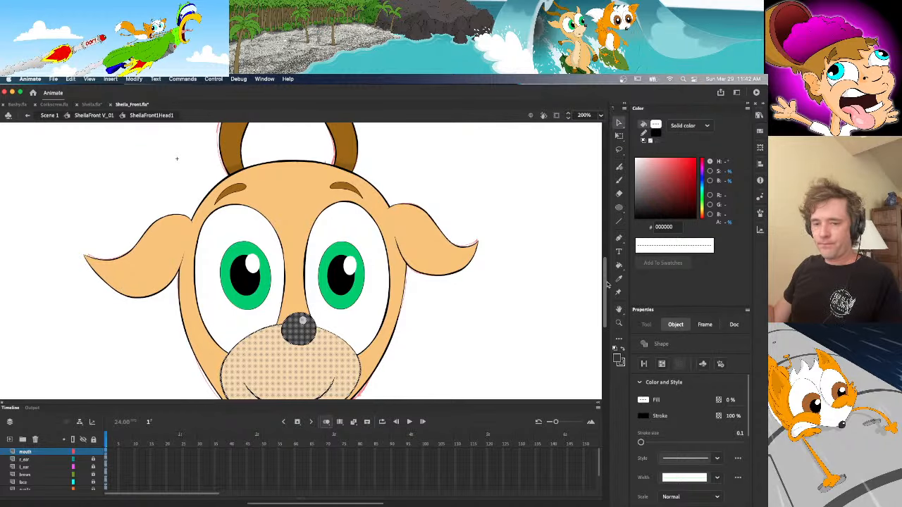
{"action": "left_click_drag", "start_coordinate": [608, 284], "coordinate": [603, 289]}
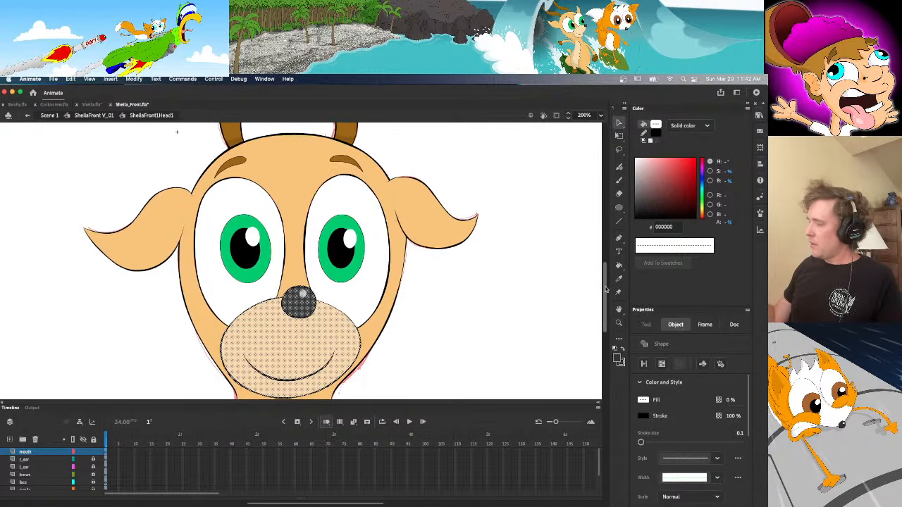
{"action": "left_click", "coordinate": [95, 105]}
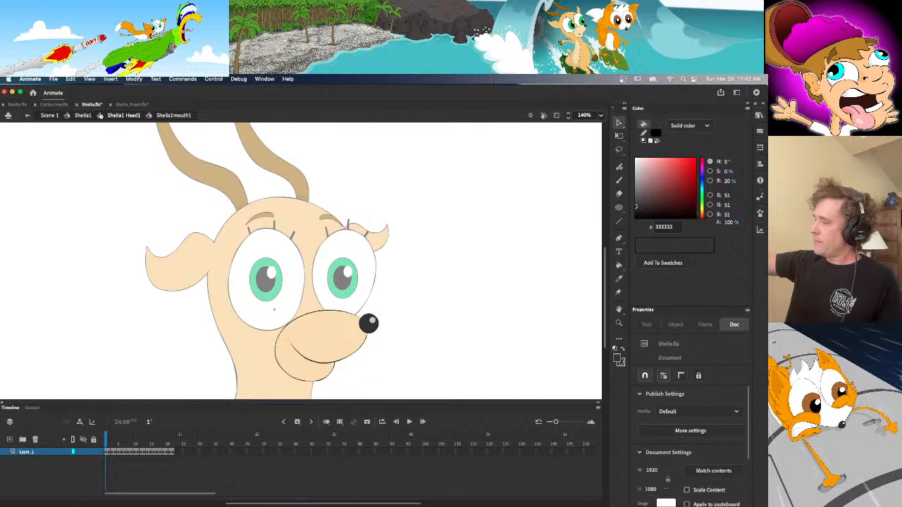
{"action": "left_click", "coordinate": [130, 104]}
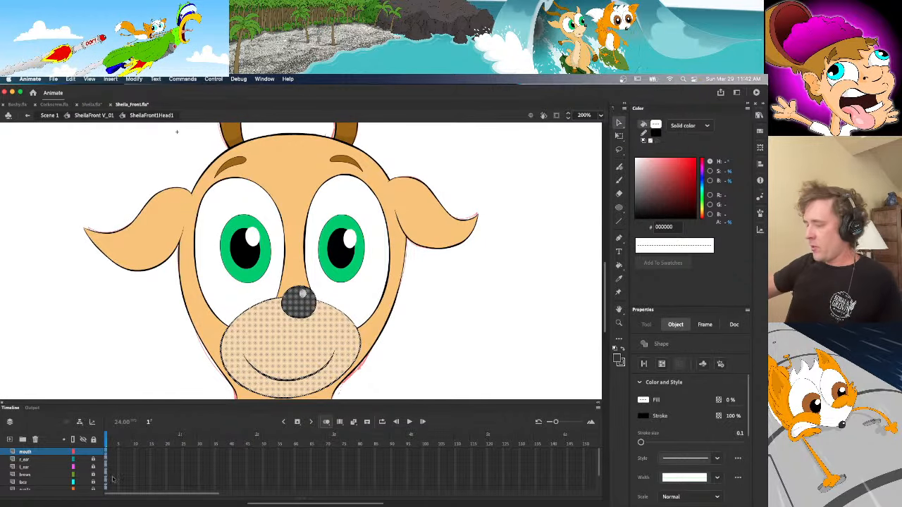
Convert the selected muzzle, nose and smile to a graphic symbol named sheilafront1_mouth1 and set its looping to single frame
{"action": "left_click", "coordinate": [134, 78]}
{"action": "left_click", "coordinate": [152, 102]}
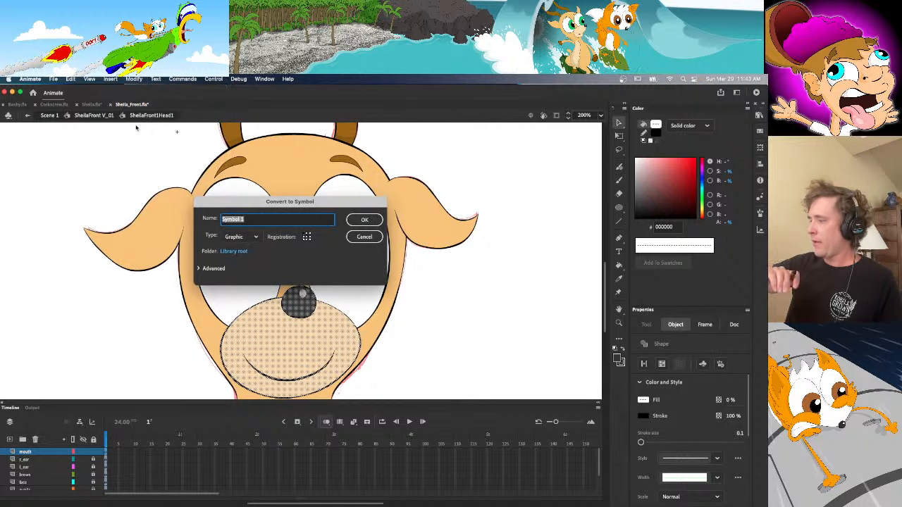
{"action": "left_click_drag", "start_coordinate": [355, 205], "coordinate": [589, 205]}
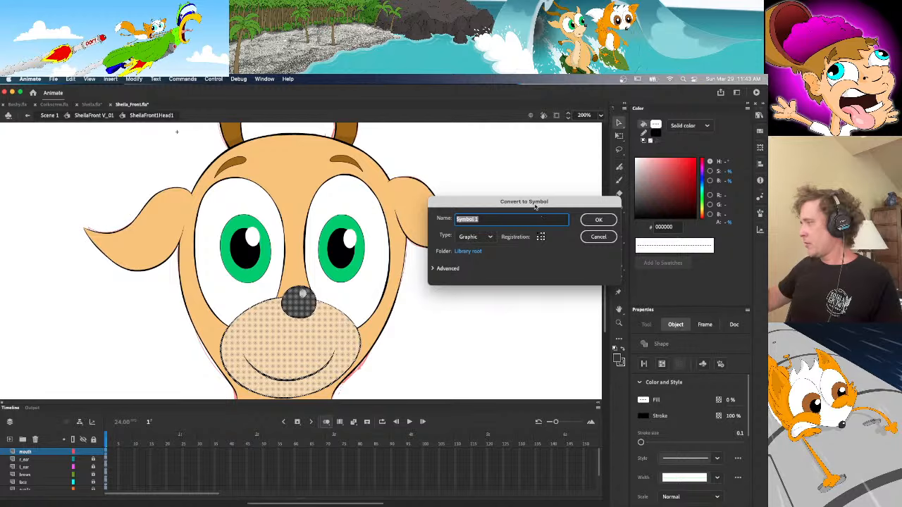
{"action": "left_click_drag", "start_coordinate": [535, 203], "coordinate": [320, 185]}
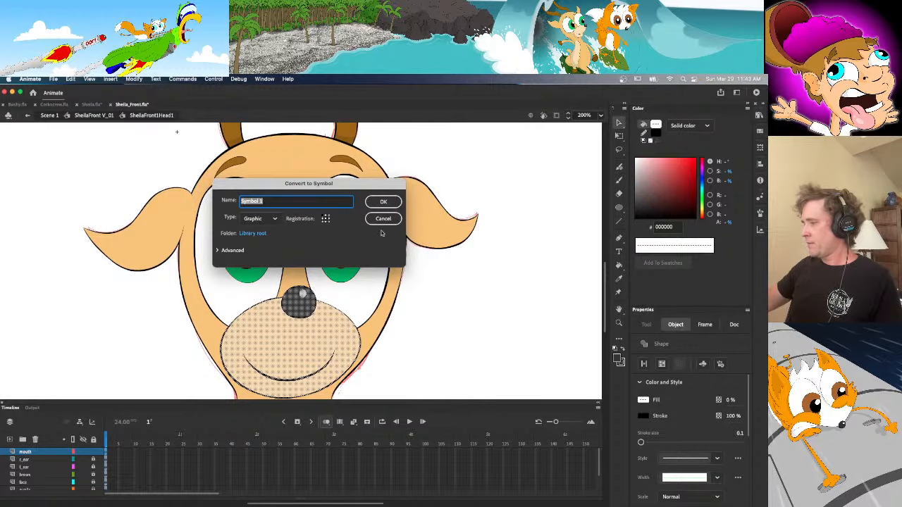
{"action": "type", "text": "sheilafront1_mouth1"}
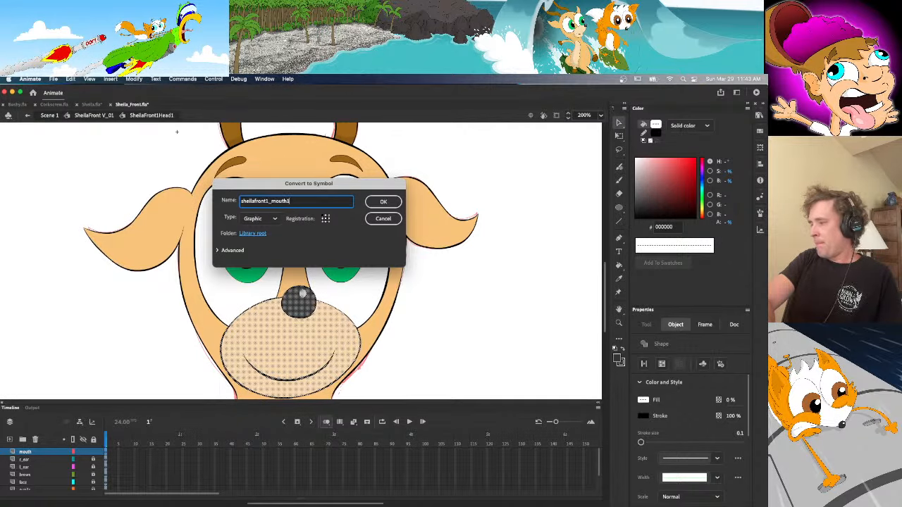
{"action": "key", "text": "Return"}
{"action": "left_click", "coordinate": [670, 432]}
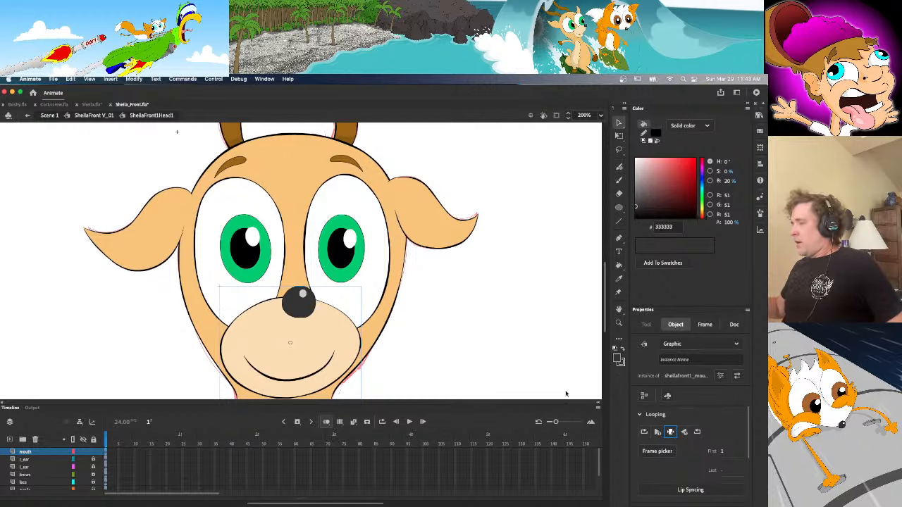
{"action": "left_click", "coordinate": [429, 164]}
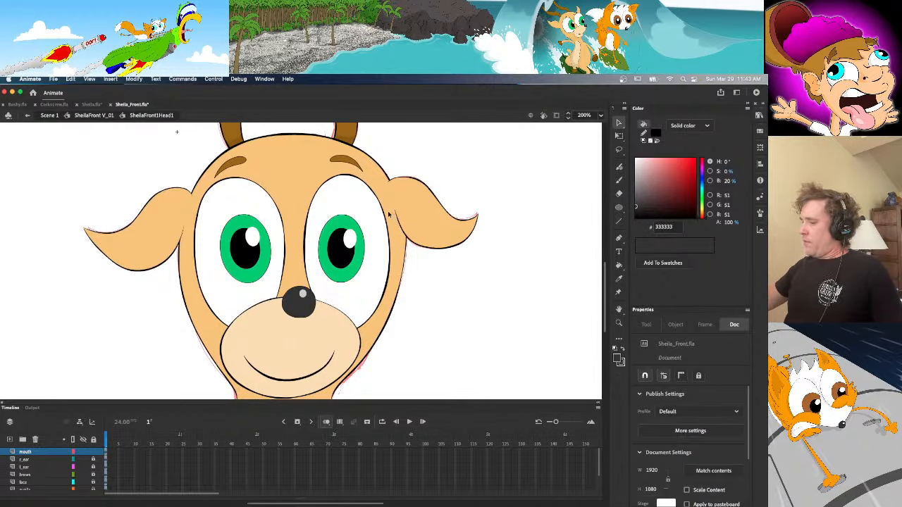
Add a new layer named lids above the mouth layer
{"action": "left_click", "coordinate": [9, 439]}
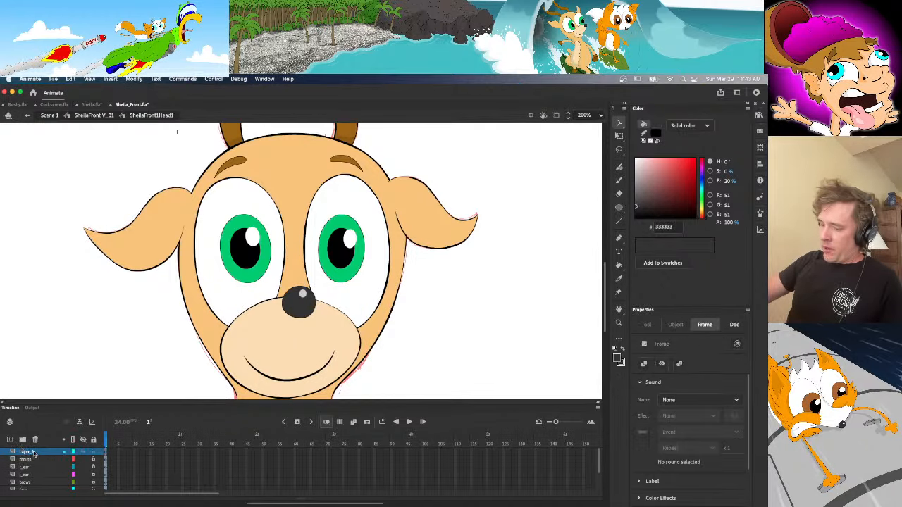
{"action": "double_click", "coordinate": [33, 453]}
{"action": "type", "text": "lids"}
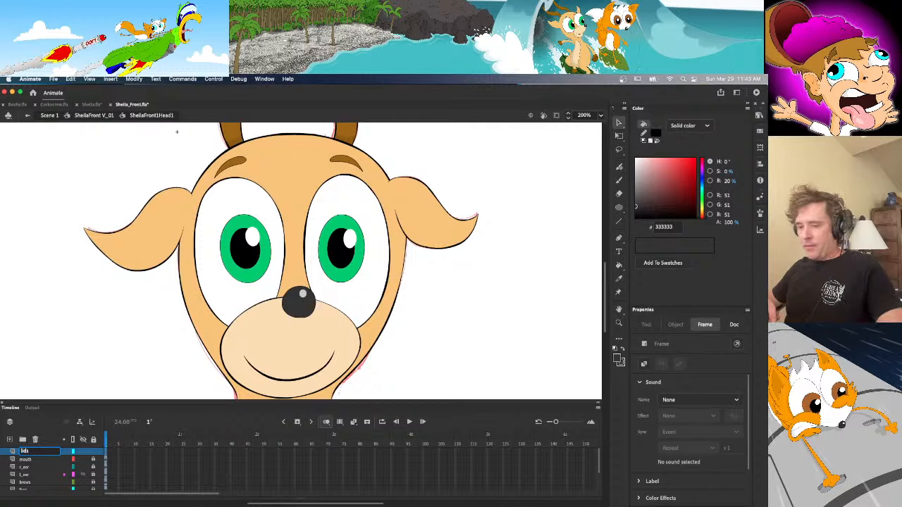
{"action": "key", "text": "Return"}
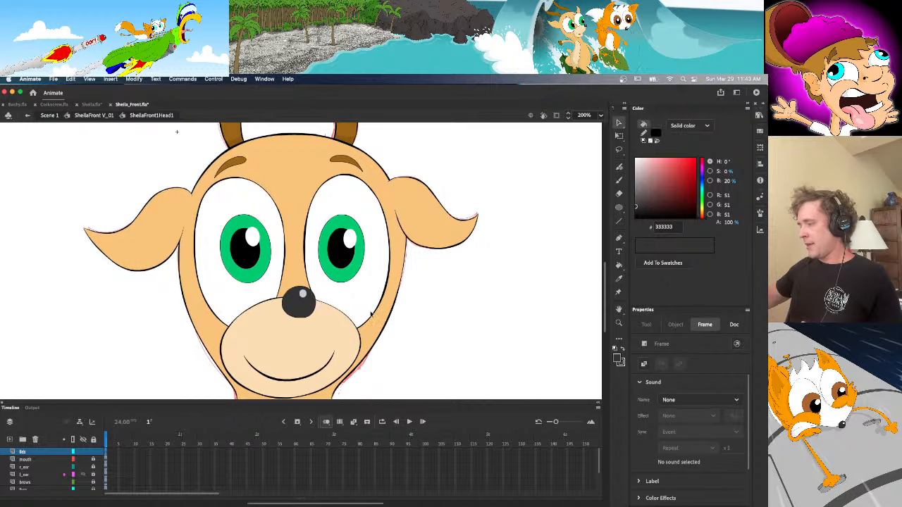
{"action": "left_click", "coordinate": [430, 336]}
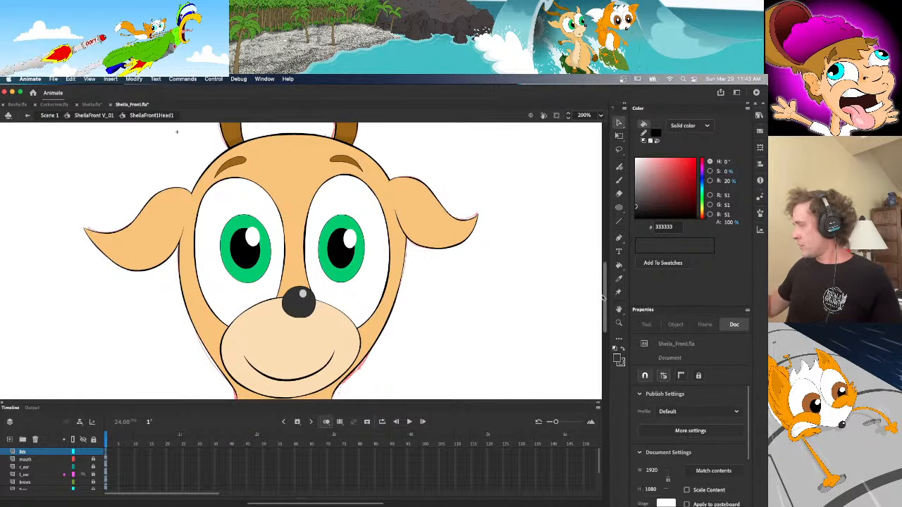
Turn off onion skinning and extend the head layers in the timeline to frame 250
{"action": "mouse_move", "coordinate": [604, 300]}
{"action": "left_mouse_down"}
{"action": "mouse_move", "coordinate": [602, 351]}
{"action": "mouse_move", "coordinate": [604, 296]}
{"action": "mouse_move", "coordinate": [603, 336]}
{"action": "left_mouse_up"}
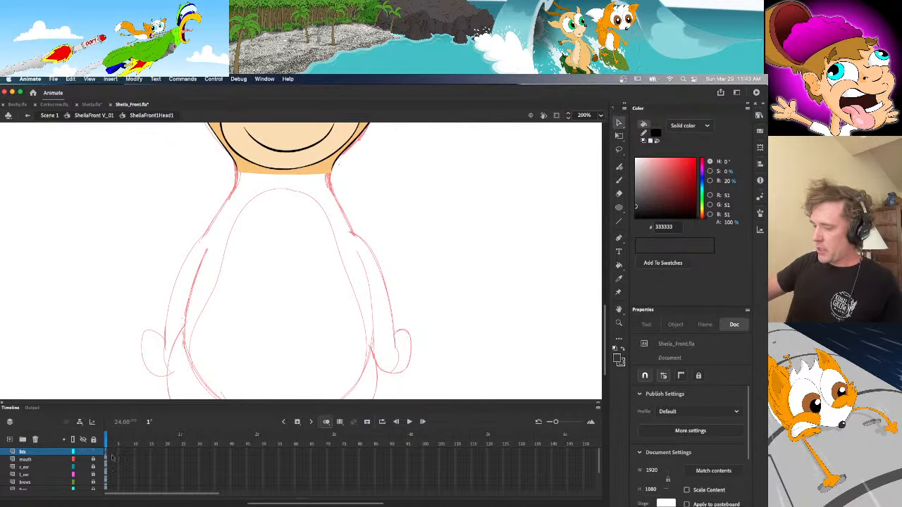
{"action": "left_click", "coordinate": [110, 458]}
{"action": "scroll", "coordinate": [107, 476], "scroll_direction": "down", "scroll_amount": 3}
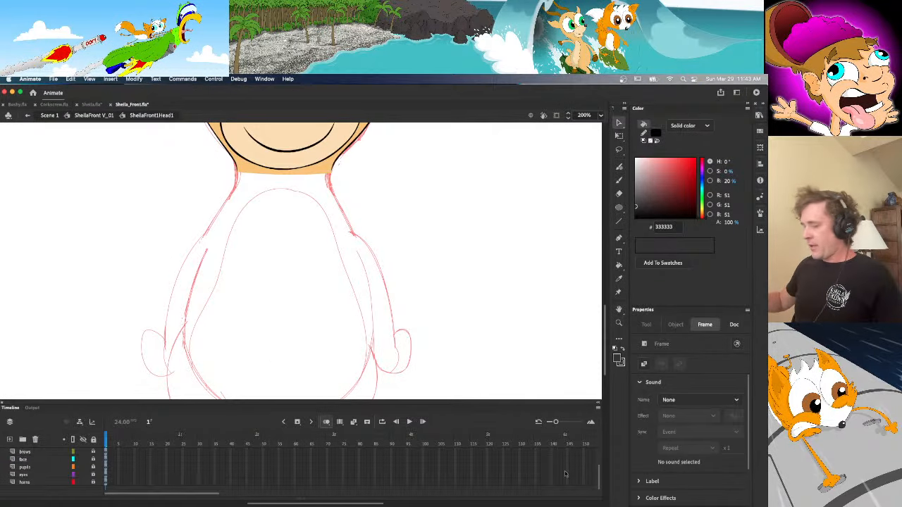
{"action": "left_click", "coordinate": [117, 483]}
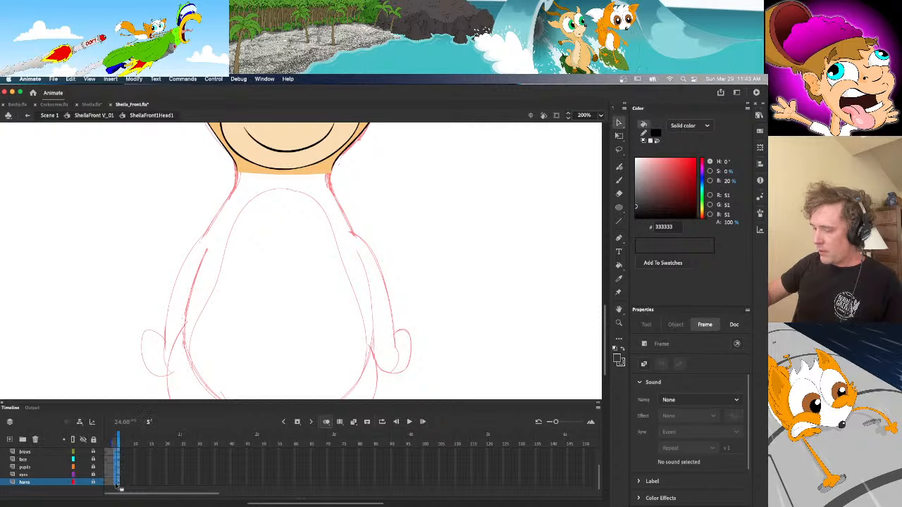
{"action": "left_click", "coordinate": [106, 483]}
{"action": "left_click", "coordinate": [326, 422]}
{"action": "mouse_move", "coordinate": [598, 474]}
{"action": "left_mouse_down"}
{"action": "mouse_move", "coordinate": [597, 436]}
{"action": "mouse_move", "coordinate": [602, 484]}
{"action": "left_mouse_up"}
{"action": "left_click", "coordinate": [118, 455]}
{"action": "left_click", "coordinate": [118, 484], "text": "shift"}
{"action": "mouse_move", "coordinate": [119, 484]}
{"action": "left_mouse_down"}
{"action": "mouse_move", "coordinate": [615, 462]}
{"action": "mouse_move", "coordinate": [555, 470]}
{"action": "left_mouse_up"}
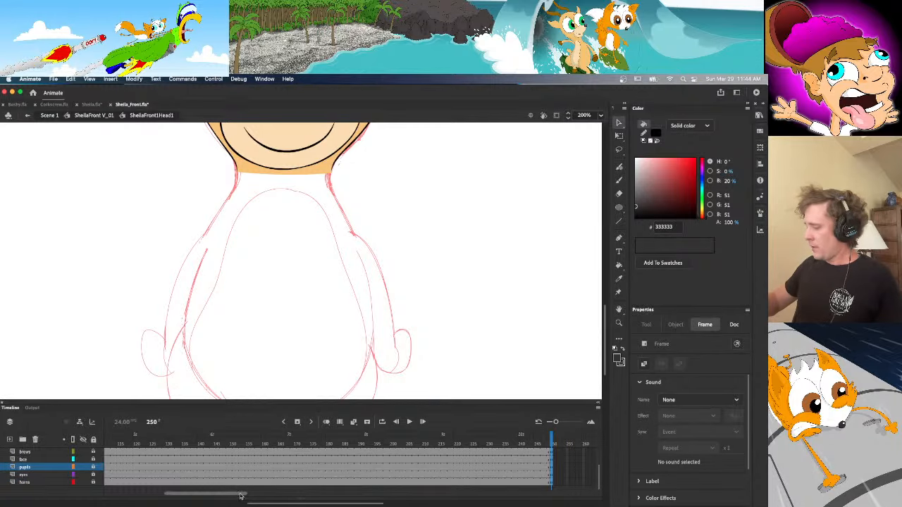
Return the playhead to frame 1 with the lids layer in view
{"action": "left_click_drag", "start_coordinate": [240, 495], "coordinate": [177, 497]}
{"action": "scroll", "coordinate": [458, 462], "scroll_direction": "up", "scroll_amount": 2}
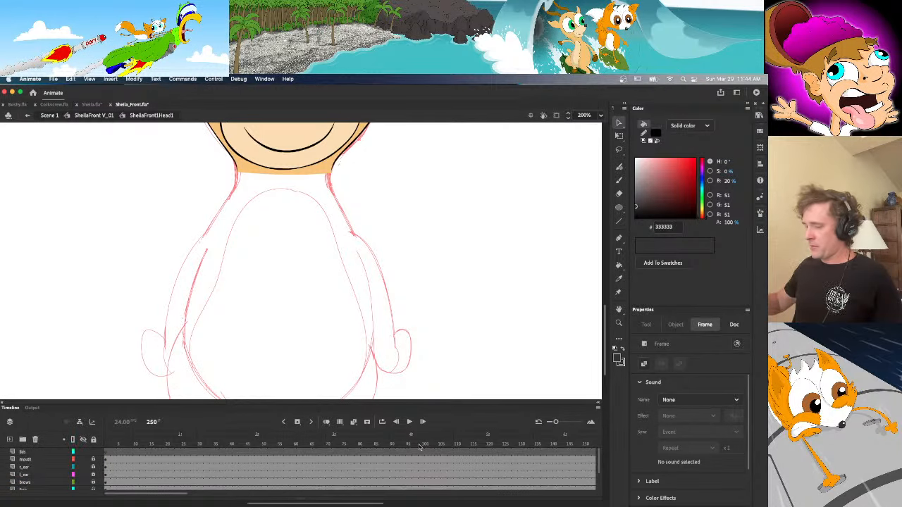
{"action": "left_click", "coordinate": [112, 444]}
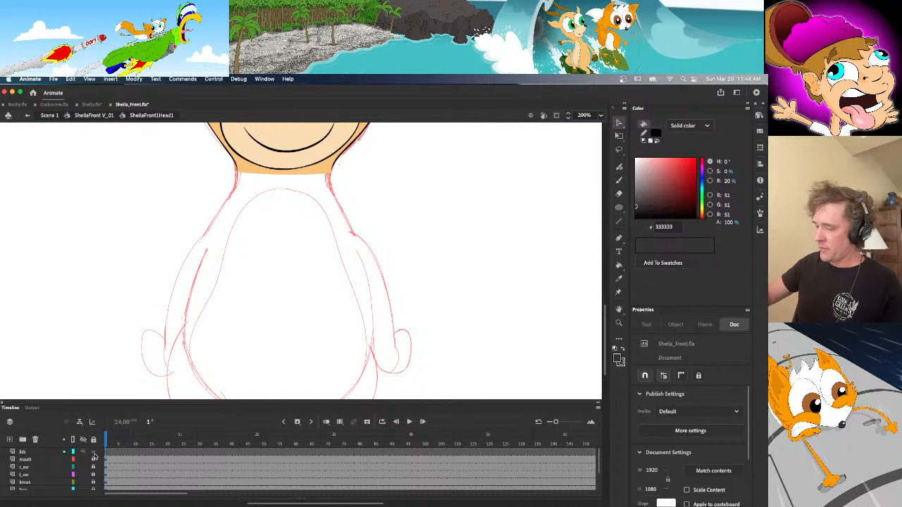
Add a new layer named aud above the lids layer
{"action": "left_click", "coordinate": [9, 439]}
{"action": "left_click_drag", "start_coordinate": [44, 469], "coordinate": [45, 450]}
{"action": "double_click", "coordinate": [45, 451]}
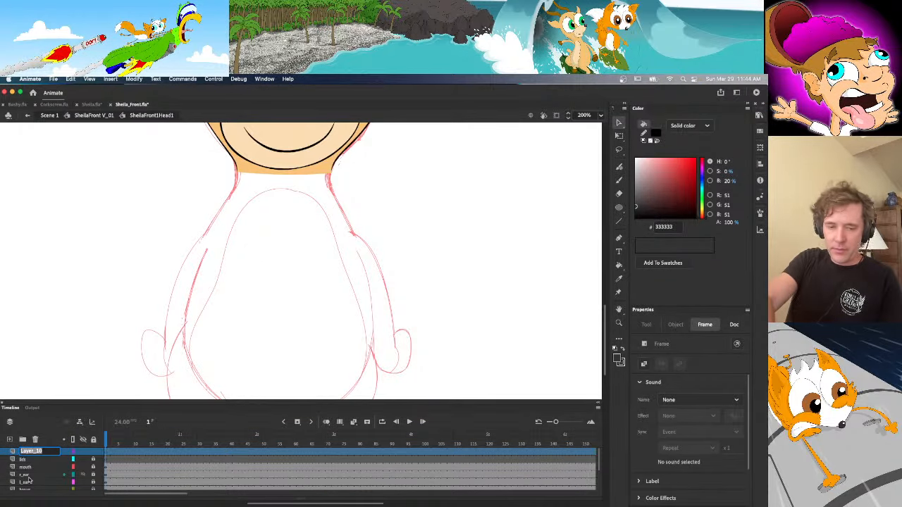
{"action": "type", "text": "oud"}
{"action": "key", "text": "Return"}
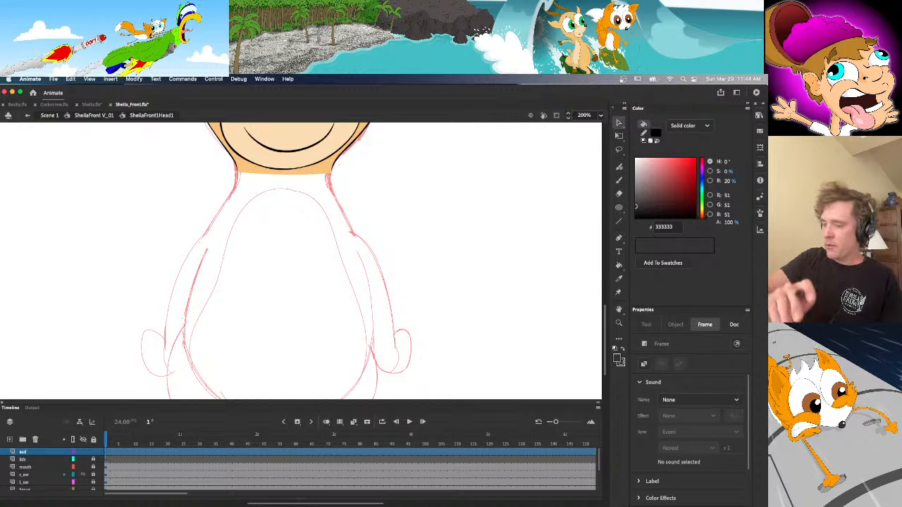
{"action": "left_click", "coordinate": [107, 454]}
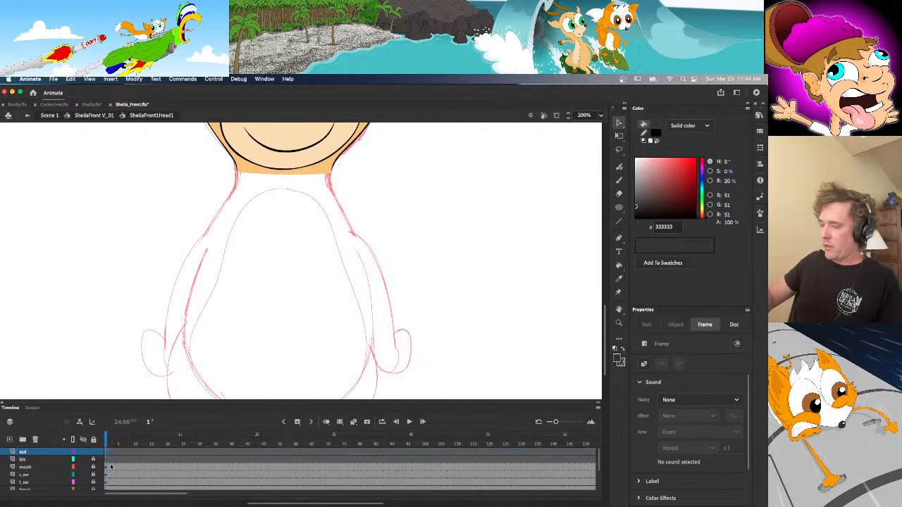
{"action": "left_click", "coordinate": [214, 351]}
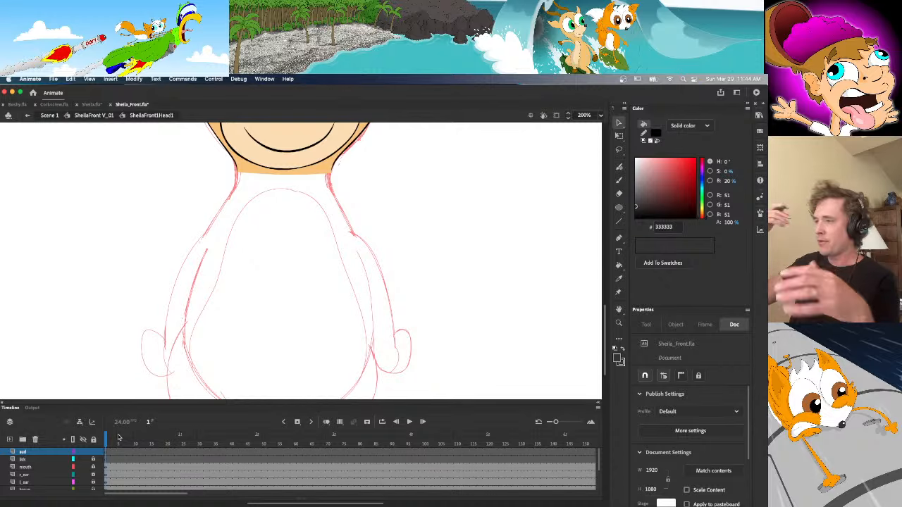
Go back to SheilaFront V_01 and move the head symbol's transformation point to the base of the neck
{"action": "left_click", "coordinate": [94, 115]}
{"action": "left_click", "coordinate": [350, 279]}
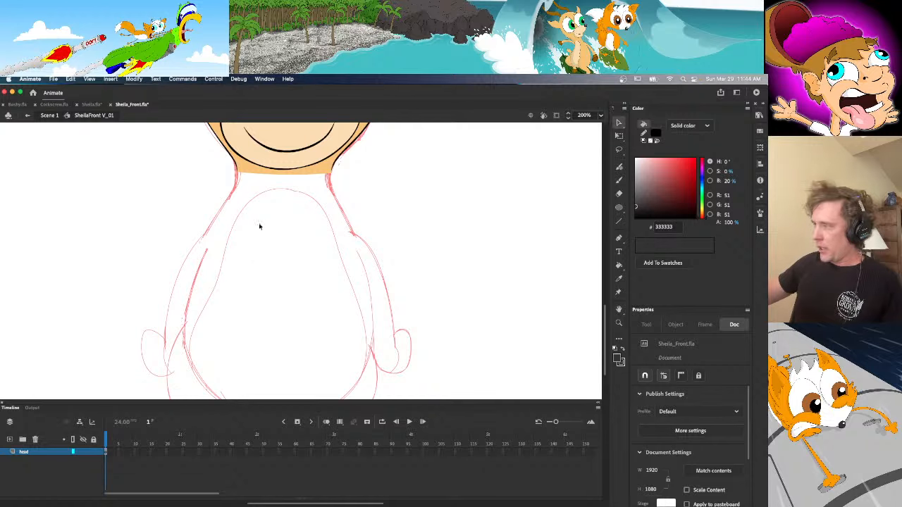
{"action": "left_click", "coordinate": [325, 164]}
{"action": "key", "text": "q"}
{"action": "scroll", "coordinate": [301, 312], "scroll_direction": "up", "scroll_amount": 5}
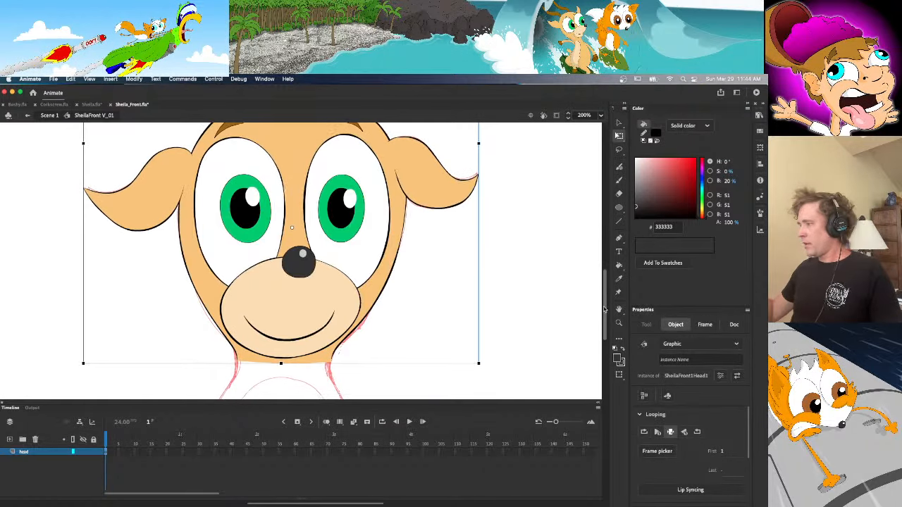
{"action": "left_click_drag", "start_coordinate": [301, 294], "coordinate": [284, 364]}
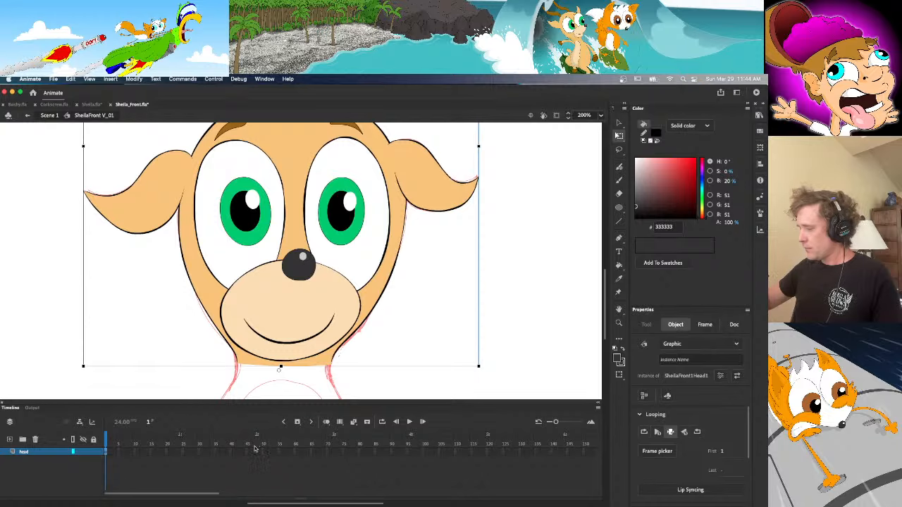
Open the head symbol, unlock the face layer and pull both lower corners of the neck slightly downward
{"action": "double_click", "coordinate": [334, 365]}
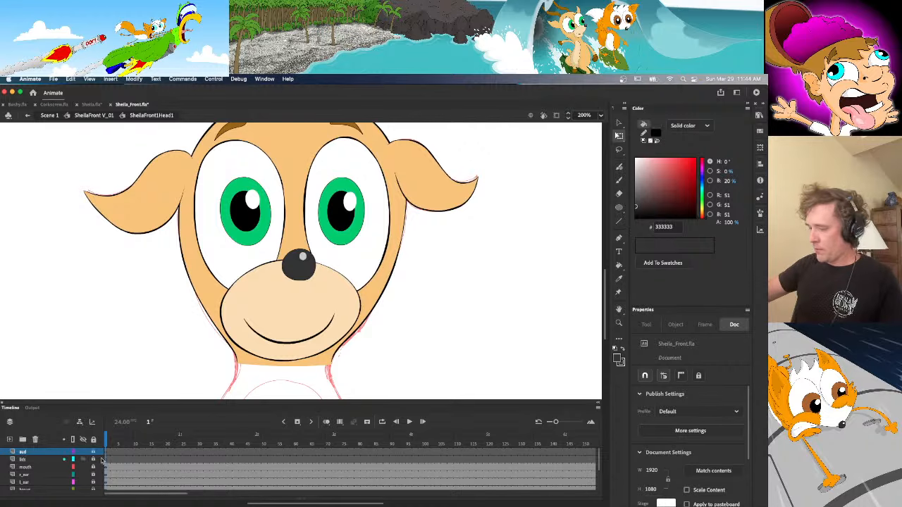
{"action": "scroll", "coordinate": [595, 474], "scroll_direction": "down", "scroll_amount": 5}
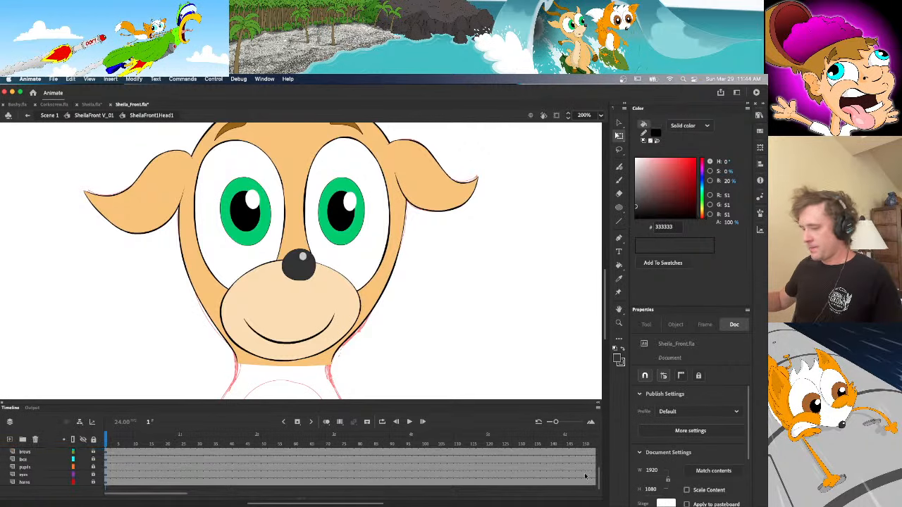
{"action": "left_click", "coordinate": [105, 462]}
{"action": "left_click", "coordinate": [332, 370]}
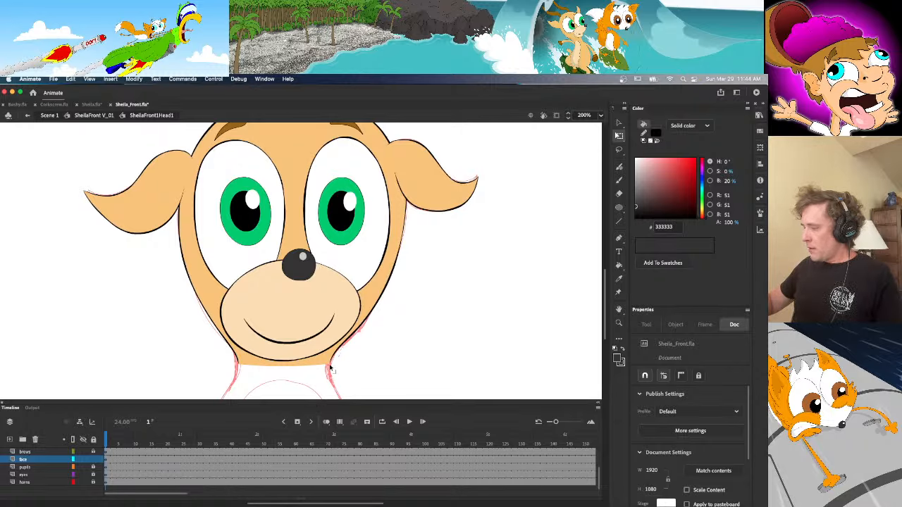
{"action": "key", "text": "b"}
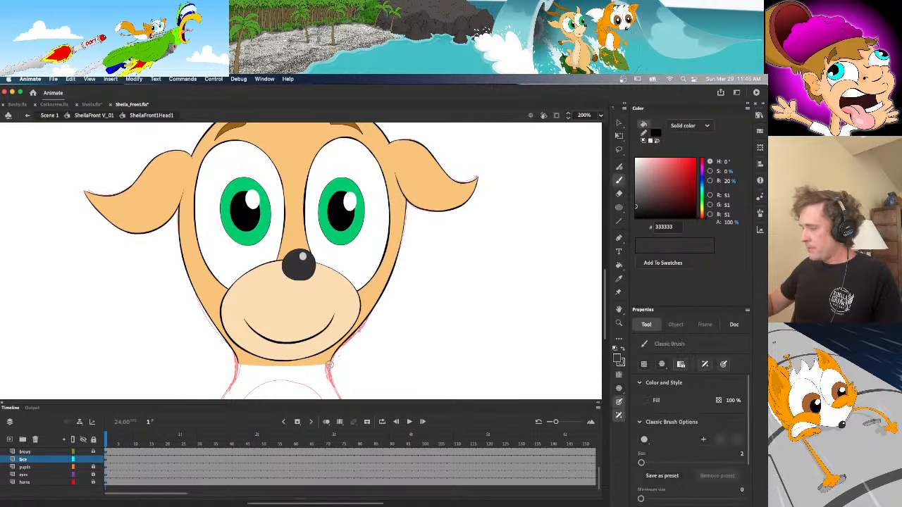
{"action": "key", "text": "v"}
{"action": "left_click_drag", "start_coordinate": [330, 364], "coordinate": [328, 375]}
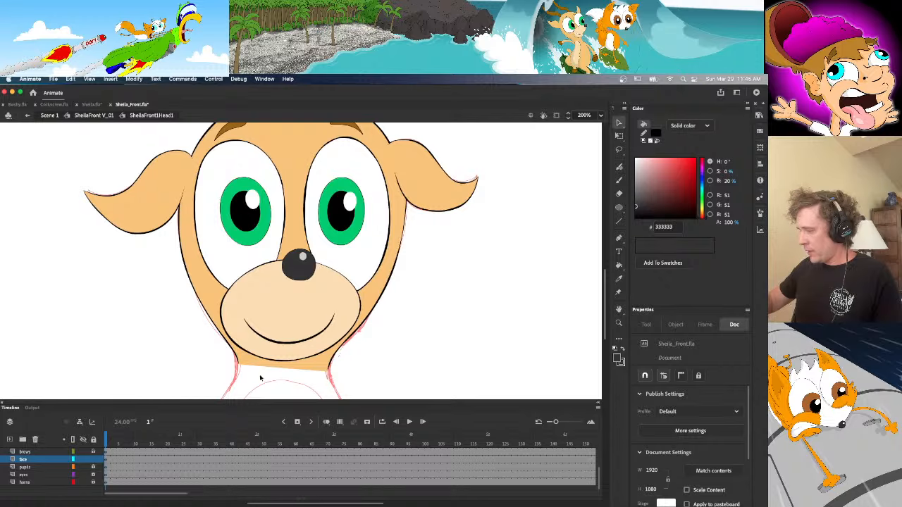
{"action": "left_click_drag", "start_coordinate": [240, 366], "coordinate": [239, 370]}
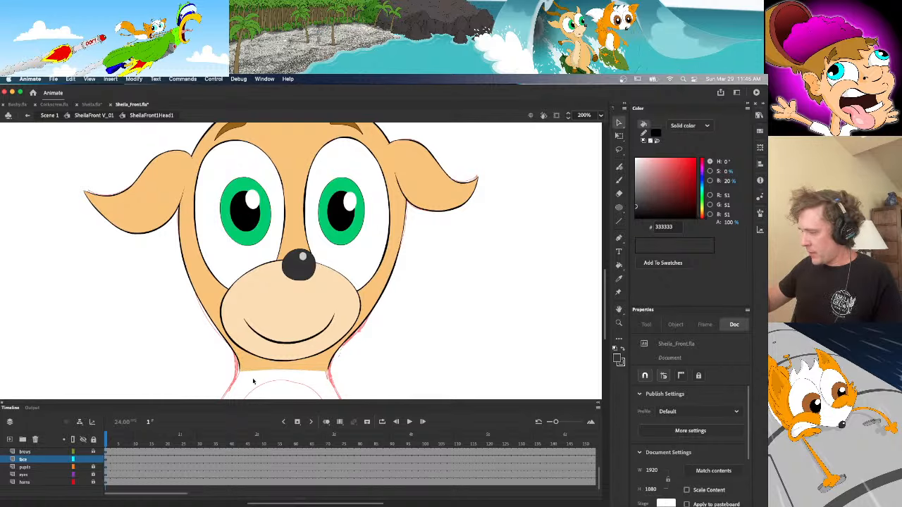
Try to draw a red FF0000 line across the base of the neck with the Line tool
{"action": "key", "text": "n"}
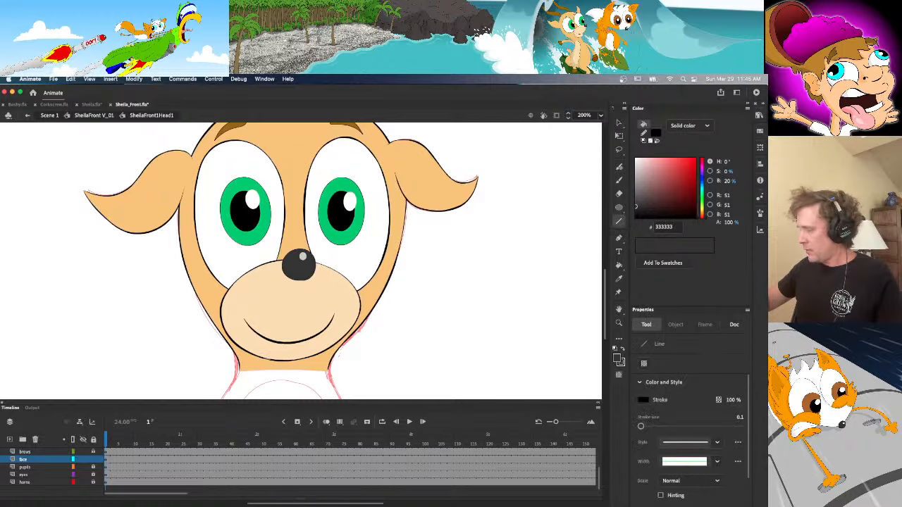
{"action": "left_click", "coordinate": [644, 141]}
{"action": "left_click_drag", "start_coordinate": [659, 191], "coordinate": [716, 131]}
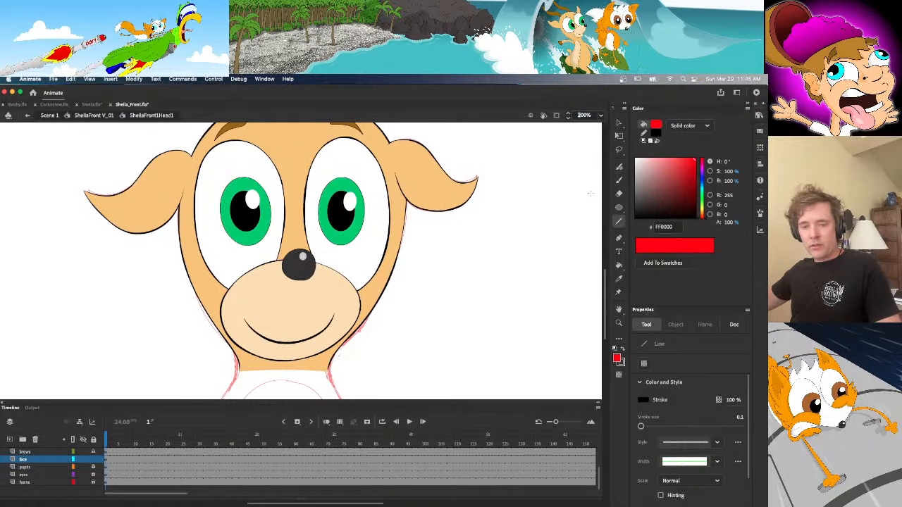
{"action": "key", "text": "super+equal"}
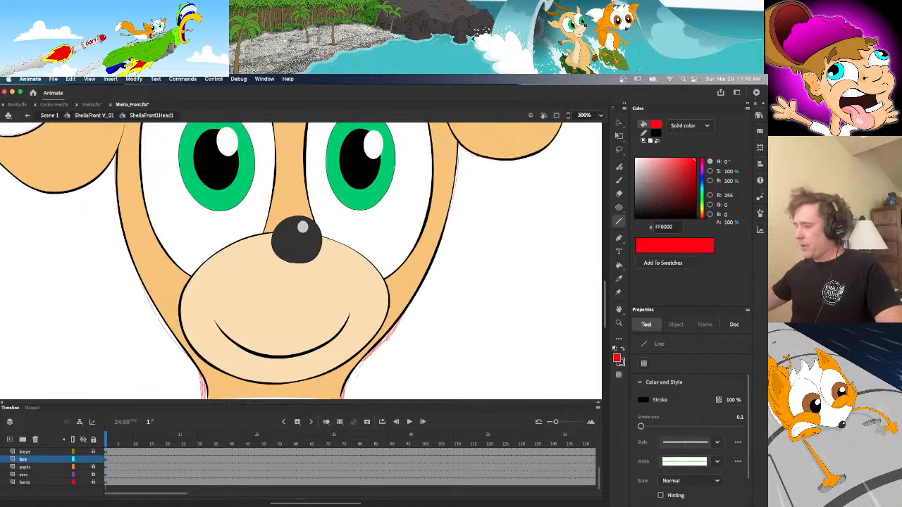
{"action": "scroll", "coordinate": [600, 303], "scroll_direction": "down", "scroll_amount": 3}
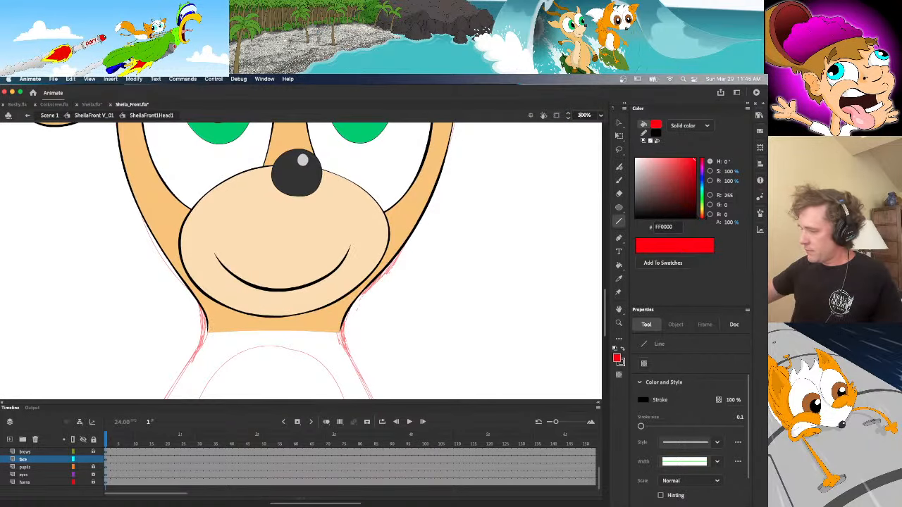
{"action": "left_click", "coordinate": [656, 141]}
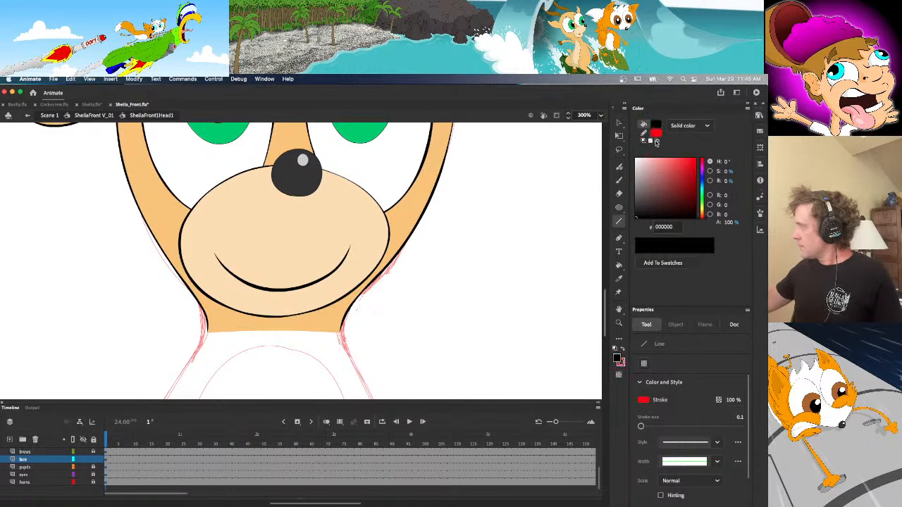
{"action": "left_click_drag", "start_coordinate": [208, 323], "coordinate": [284, 330]}
{"action": "key", "text": "super+z"}
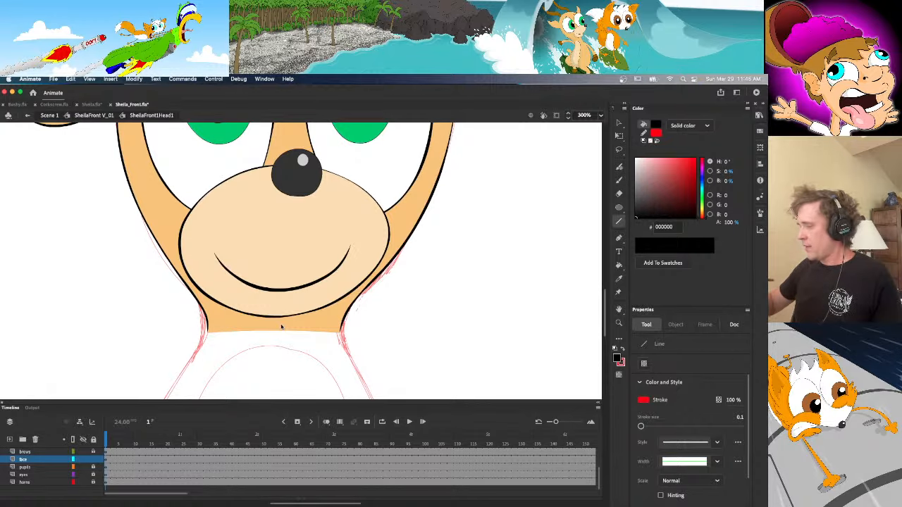
Curve the neck's lower edge upward, then return to SheilaFront V_01 and recentre the head's transformation point on the neck base
{"action": "key", "text": "v"}
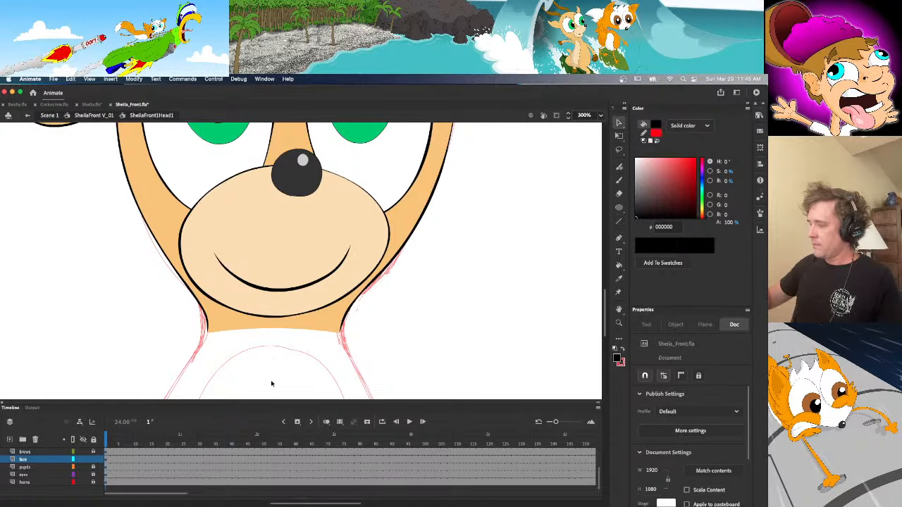
{"action": "left_click", "coordinate": [94, 114]}
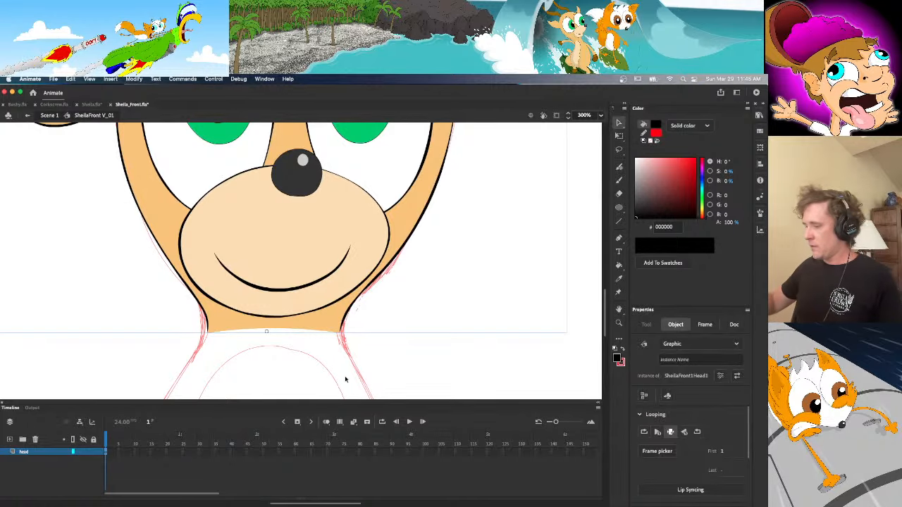
{"action": "key", "text": "q"}
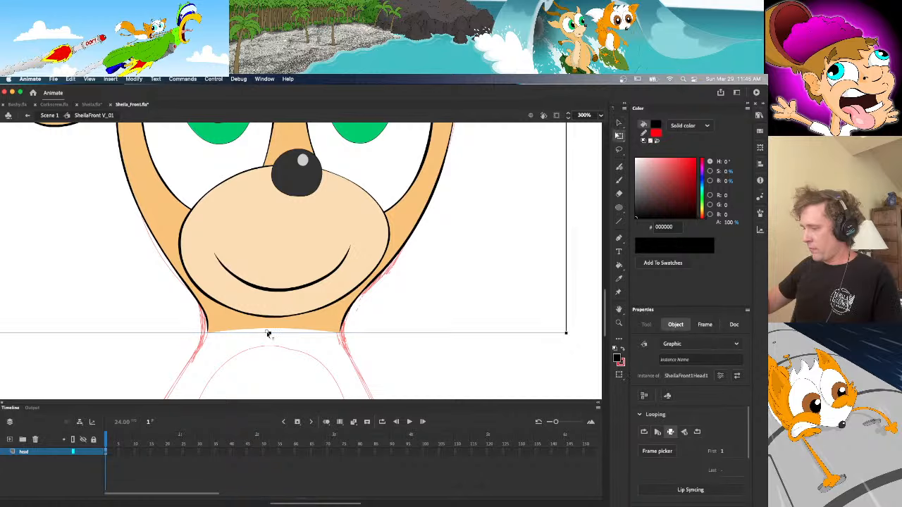
{"action": "left_click", "coordinate": [93, 456]}
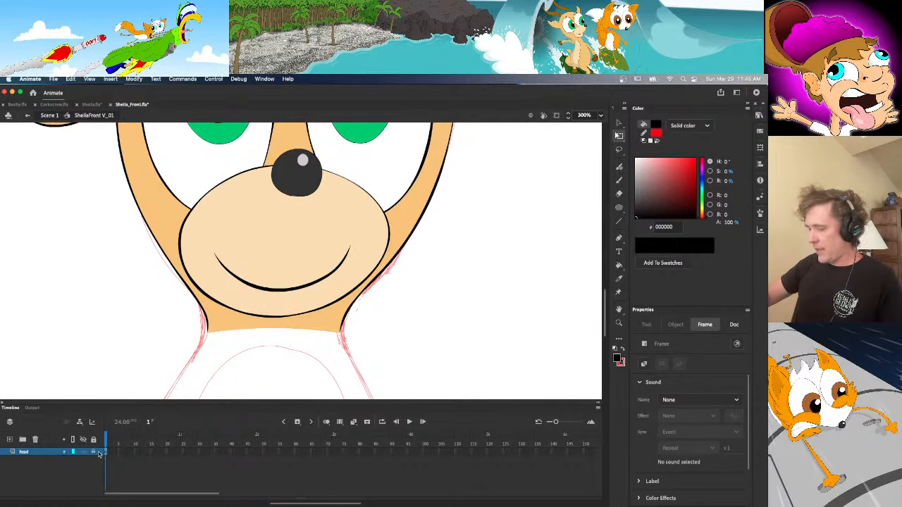
Set the head symbol's looping to play the graphic in a loop
{"action": "left_click", "coordinate": [281, 250]}
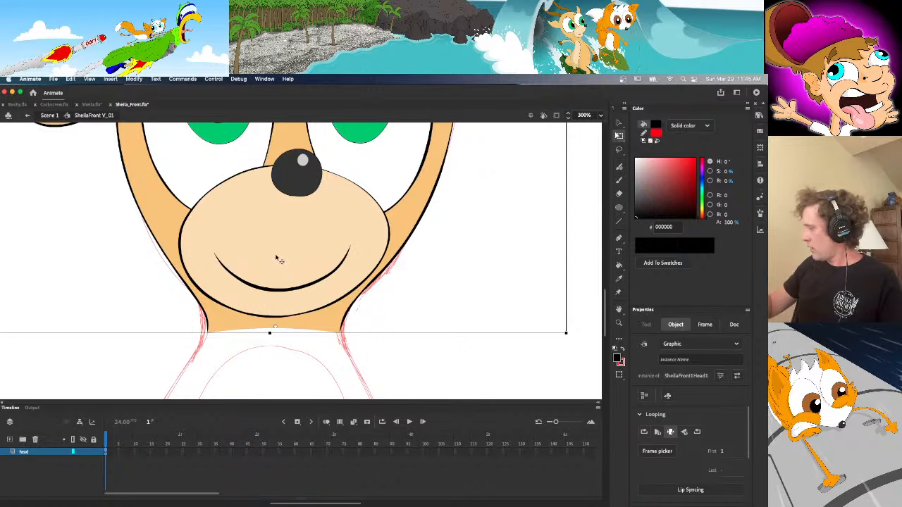
{"action": "left_click", "coordinate": [643, 432]}
{"action": "mouse_move", "coordinate": [606, 329]}
{"action": "left_mouse_down"}
{"action": "mouse_move", "coordinate": [604, 293]}
{"action": "mouse_move", "coordinate": [604, 323]}
{"action": "left_mouse_up"}
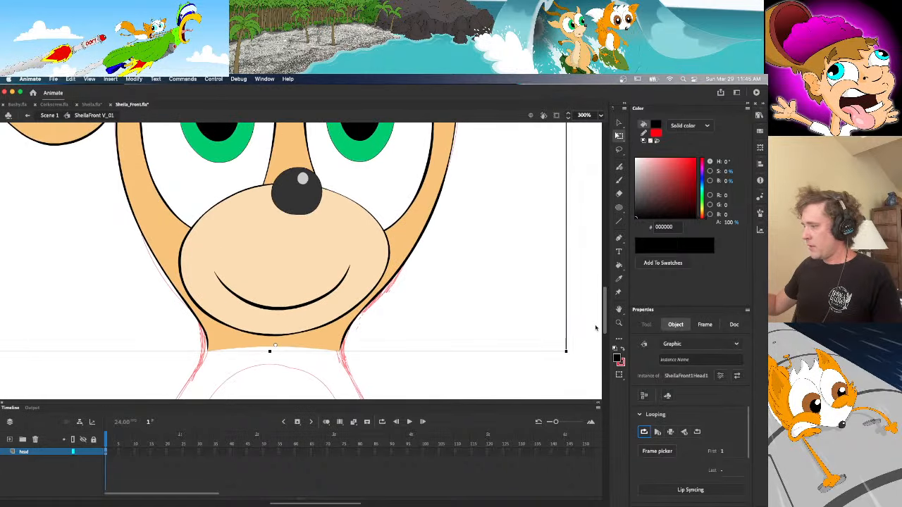
Lock the head layer and add a new layer named body beneath it
{"action": "left_click", "coordinate": [93, 452]}
{"action": "left_click", "coordinate": [10, 439]}
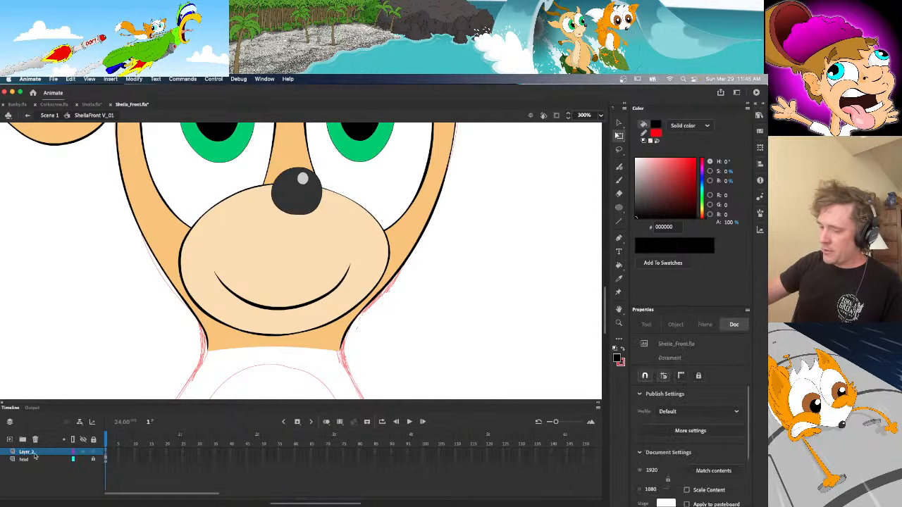
{"action": "left_click_drag", "start_coordinate": [35, 456], "coordinate": [32, 465]}
{"action": "double_click", "coordinate": [29, 459]}
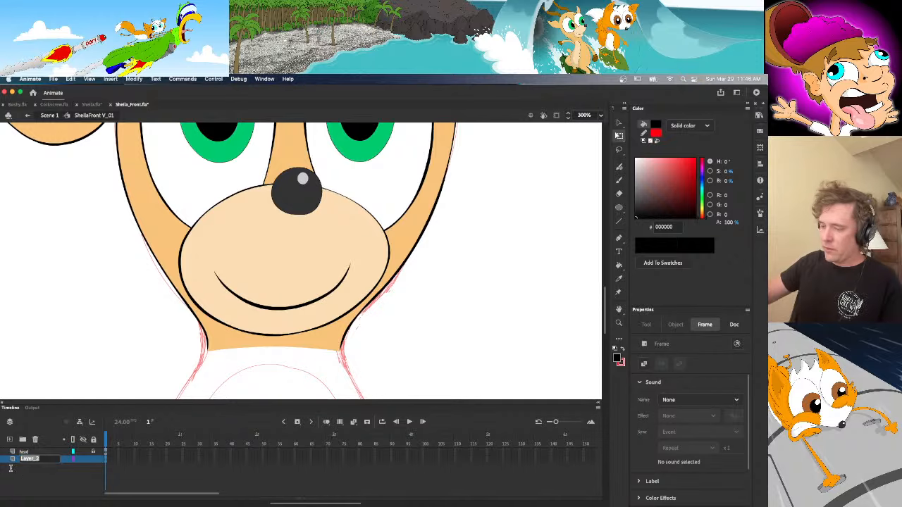
{"action": "type", "text": "bod"}
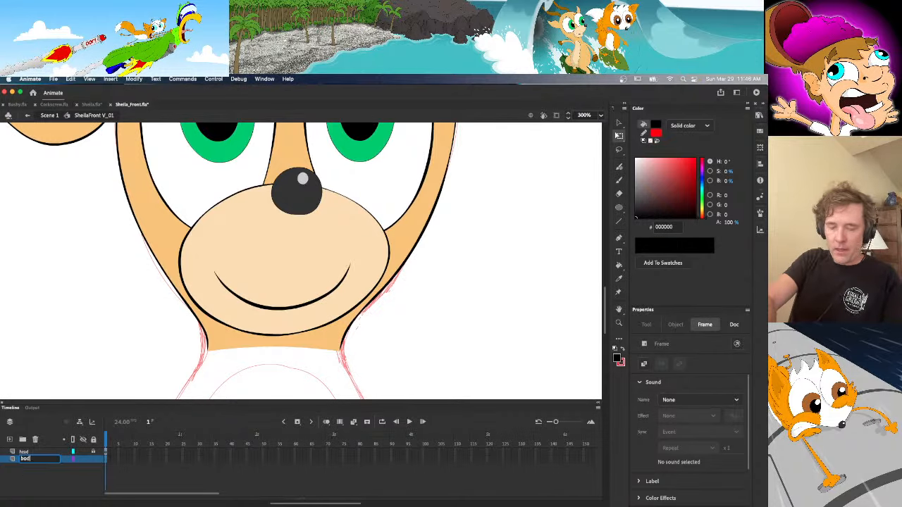
{"action": "type", "text": "y"}
{"action": "key", "text": "Return"}
Switch to the Classic Brush, set the stroke colour to black 000000 and collapse the timeline to enlarge the canvas
{"action": "left_click", "coordinate": [600, 116]}
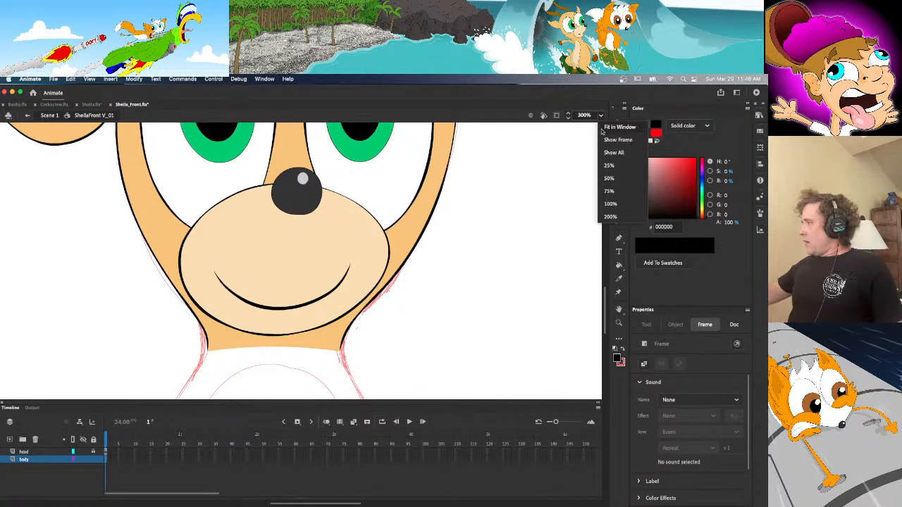
{"action": "left_click", "coordinate": [609, 203]}
{"action": "left_click", "coordinate": [529, 272]}
{"action": "key", "text": "b"}
{"action": "scroll", "coordinate": [587, 283], "scroll_direction": "down", "scroll_amount": 5}
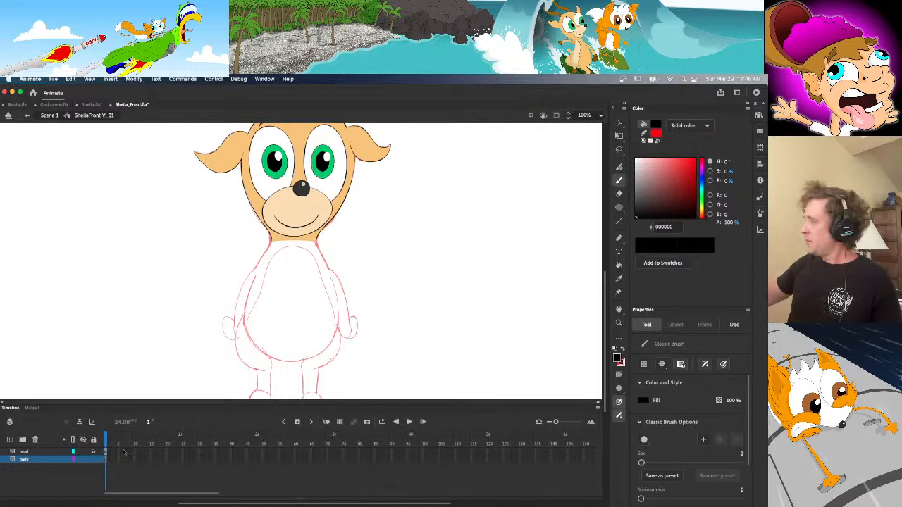
{"action": "left_click", "coordinate": [600, 115]}
{"action": "left_click", "coordinate": [611, 217]}
{"action": "left_click_drag", "start_coordinate": [605, 322], "coordinate": [603, 310]}
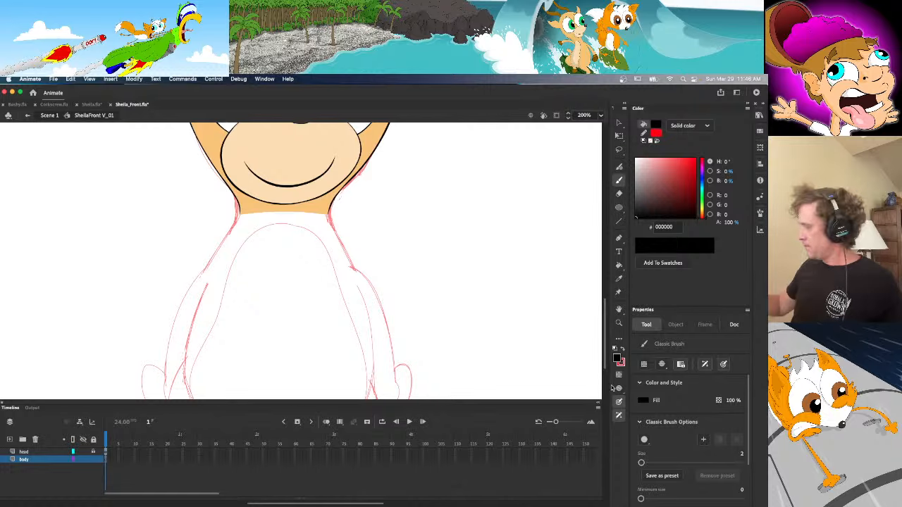
{"action": "left_click", "coordinate": [644, 133]}
{"action": "left_click", "coordinate": [643, 124]}
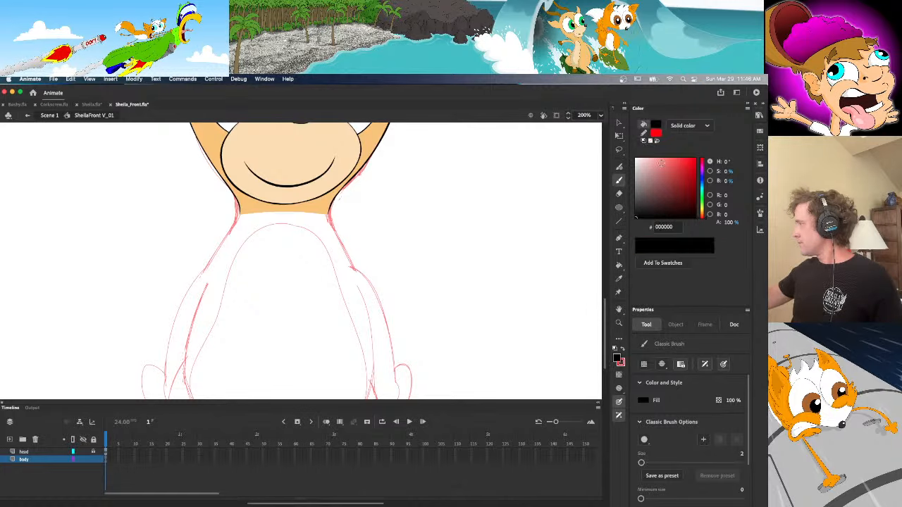
{"action": "left_click", "coordinate": [643, 133]}
{"action": "left_click", "coordinate": [637, 217]}
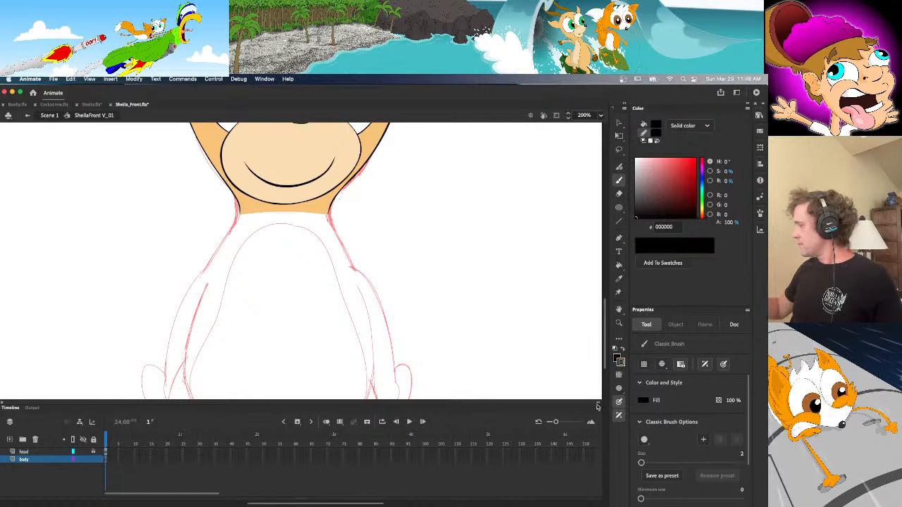
{"action": "left_click", "coordinate": [598, 408]}
Try to ink the body outline from the neck down to the shoulder on the canvas's right side
{"action": "scroll", "coordinate": [550, 340], "scroll_direction": "down", "scroll_amount": 1}
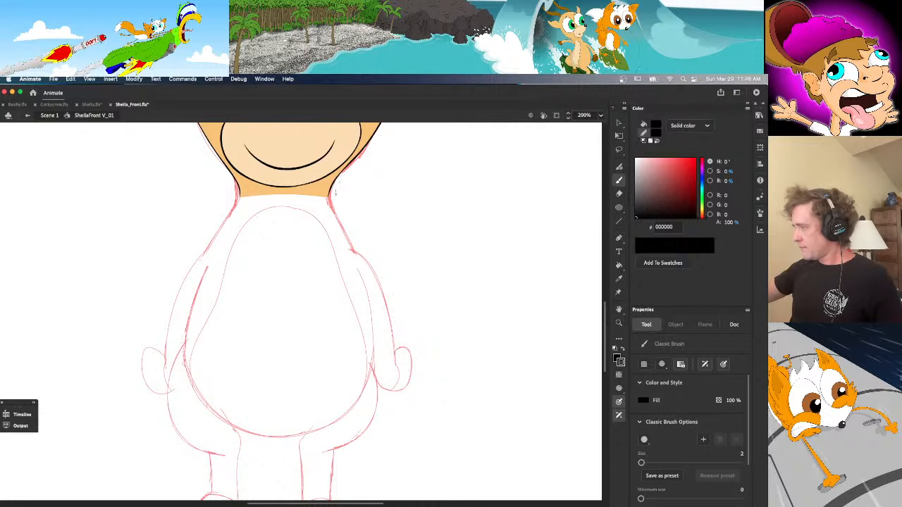
{"action": "left_click_drag", "start_coordinate": [335, 192], "coordinate": [353, 255]}
{"action": "key", "text": "super+z"}
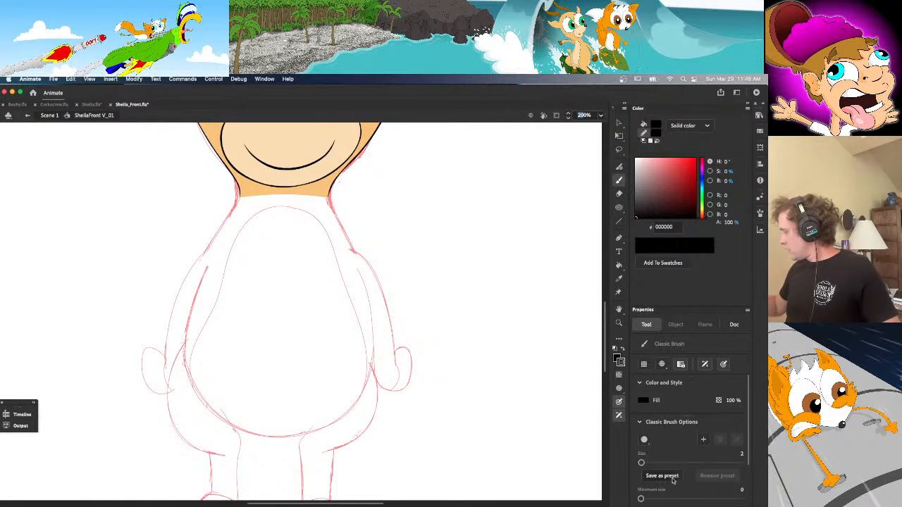
Try the Classic Brush at size 3 with a test stroke beside the body, undo it and return the size to 2
{"action": "left_click_drag", "start_coordinate": [441, 315], "coordinate": [483, 405]}
{"action": "key", "text": "super+z"}
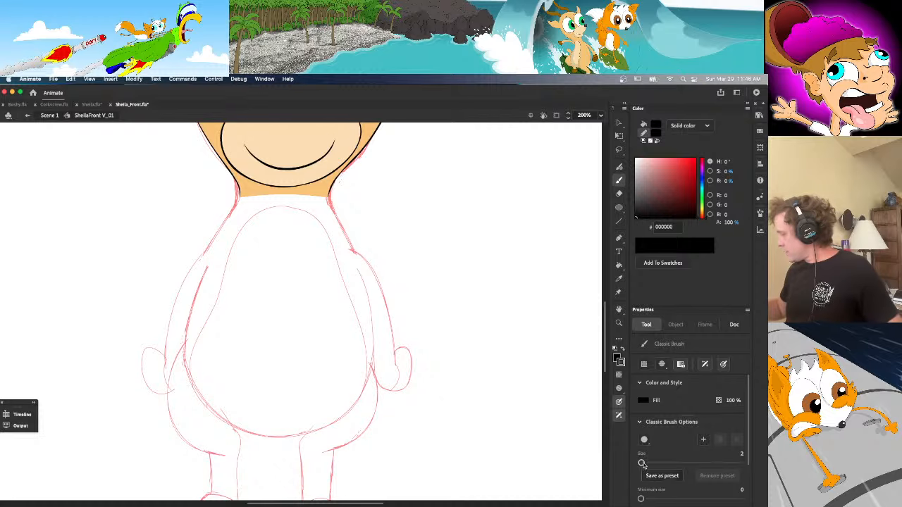
{"action": "left_click_drag", "start_coordinate": [741, 458], "coordinate": [741, 461]}
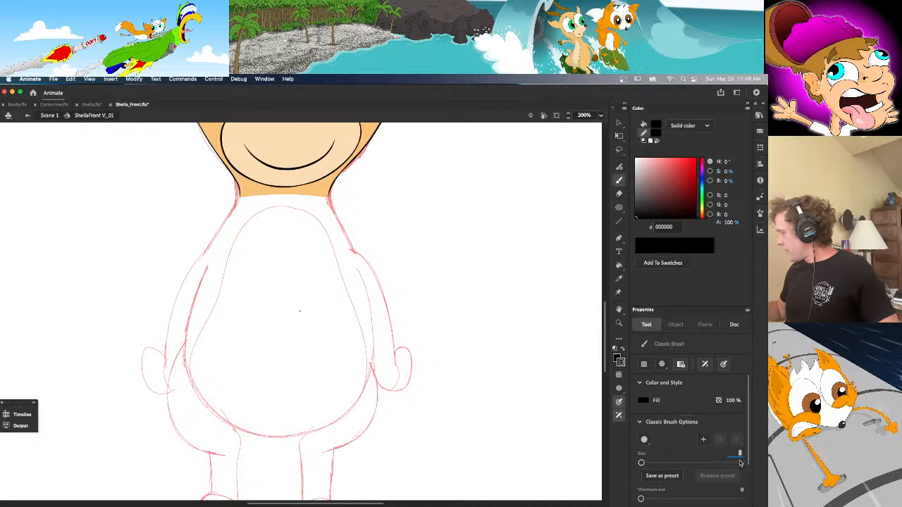
{"action": "type", "text": "3"}
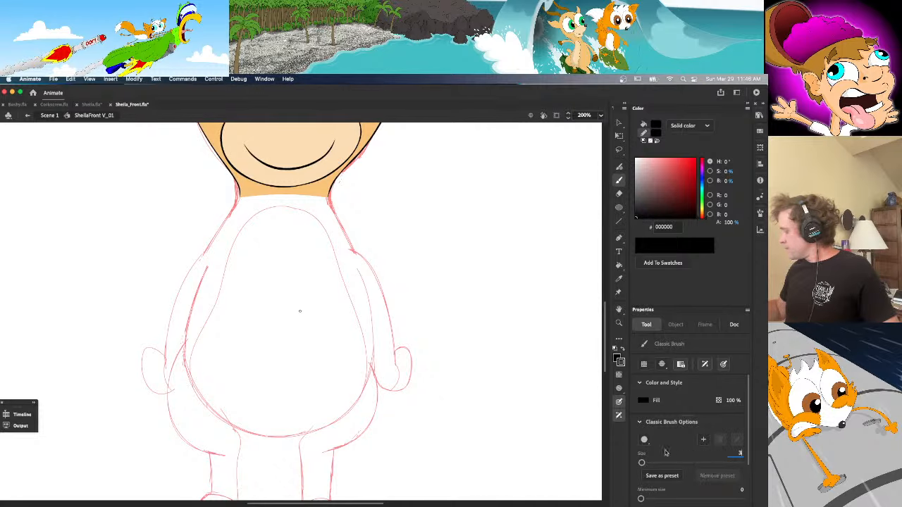
{"action": "left_click_drag", "start_coordinate": [423, 300], "coordinate": [460, 387]}
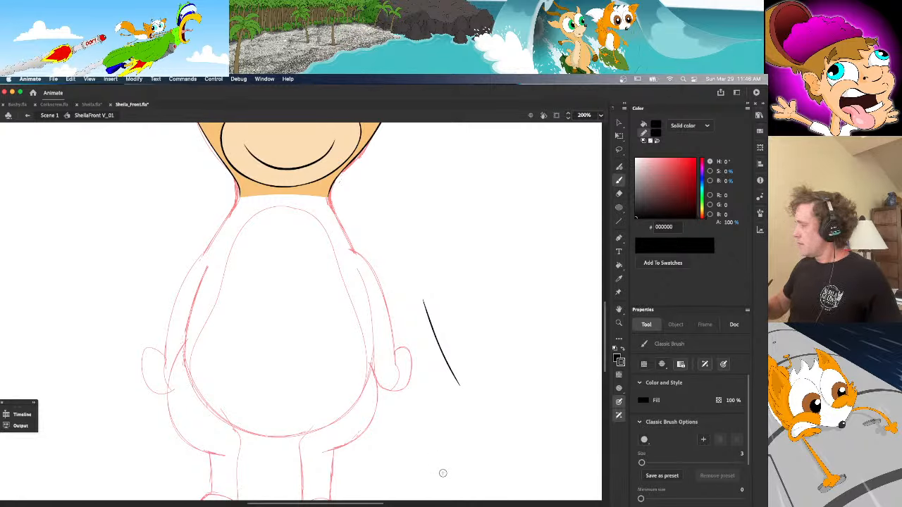
{"action": "key", "text": "super+z"}
{"action": "left_click", "coordinate": [740, 454]}
{"action": "type", "text": "2"}
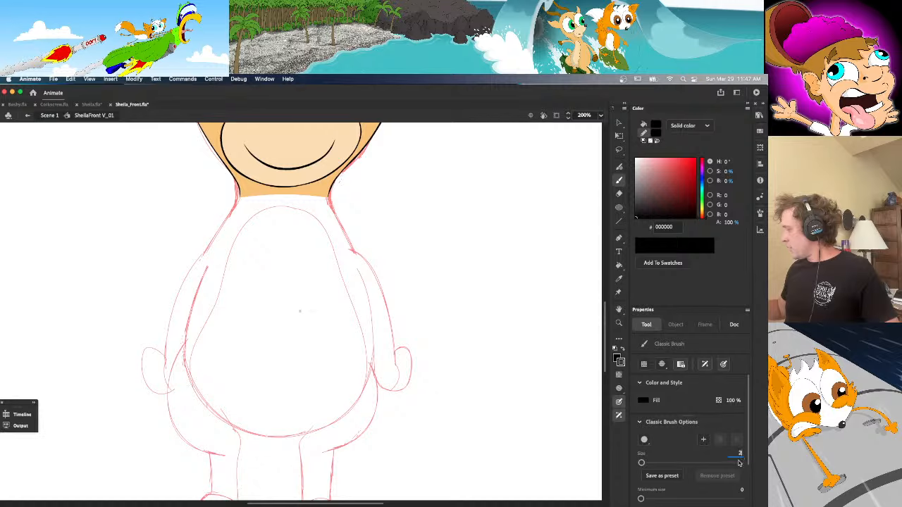
{"action": "key", "text": "Return"}
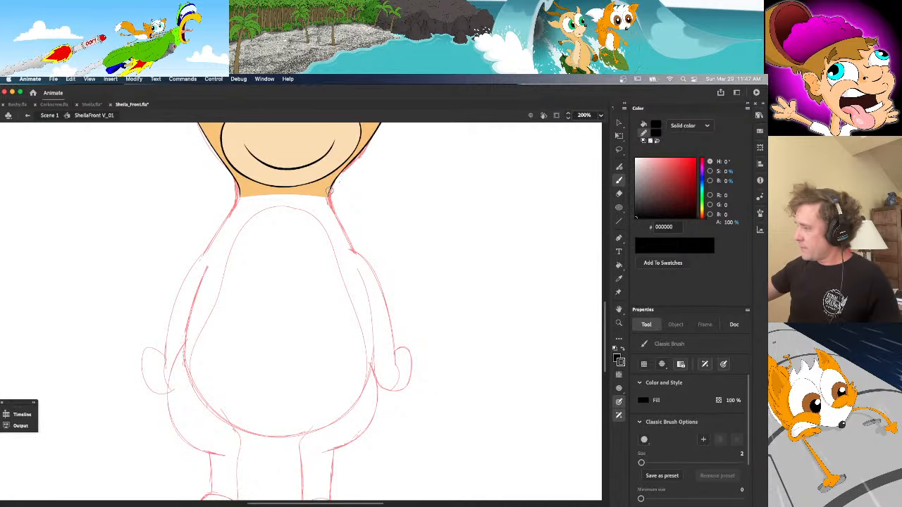
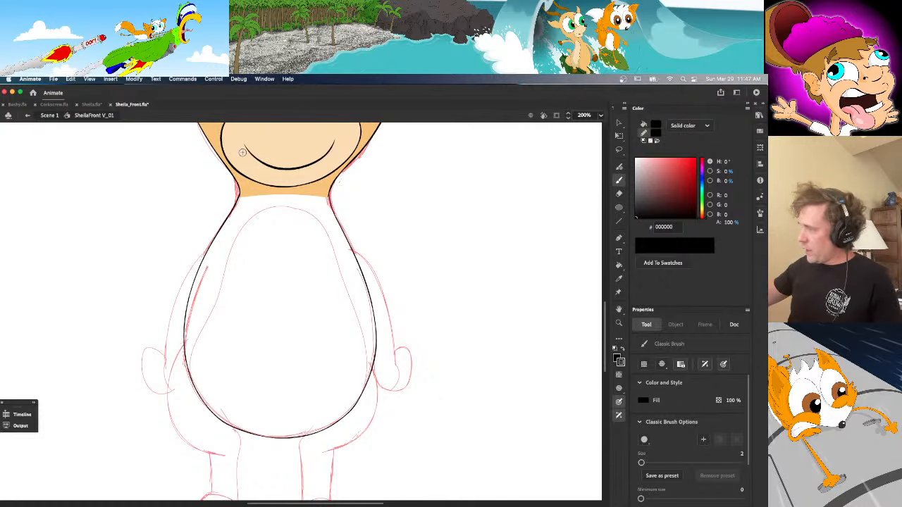
Sample the tan F5C476 from the character's neck as the fill colour and display the head layer as outlines
{"action": "key", "text": "v"}
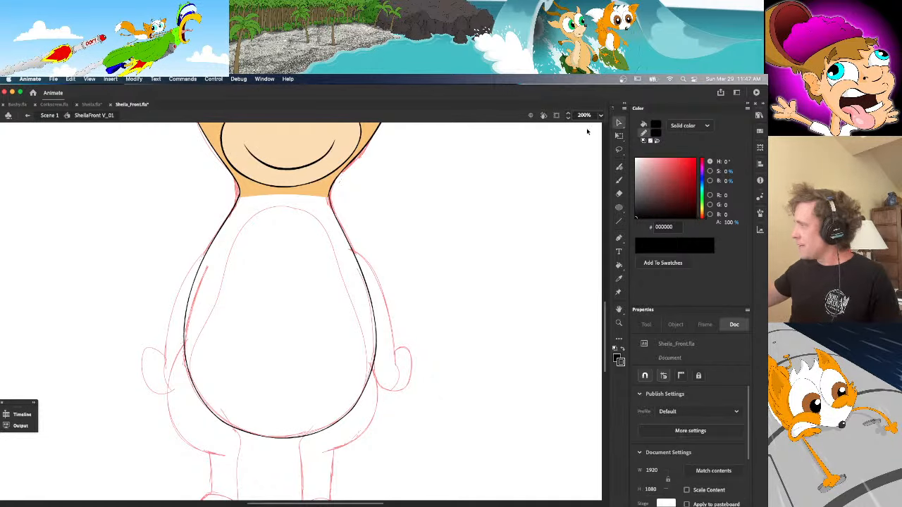
{"action": "left_click", "coordinate": [600, 115]}
{"action": "left_click", "coordinate": [618, 217]}
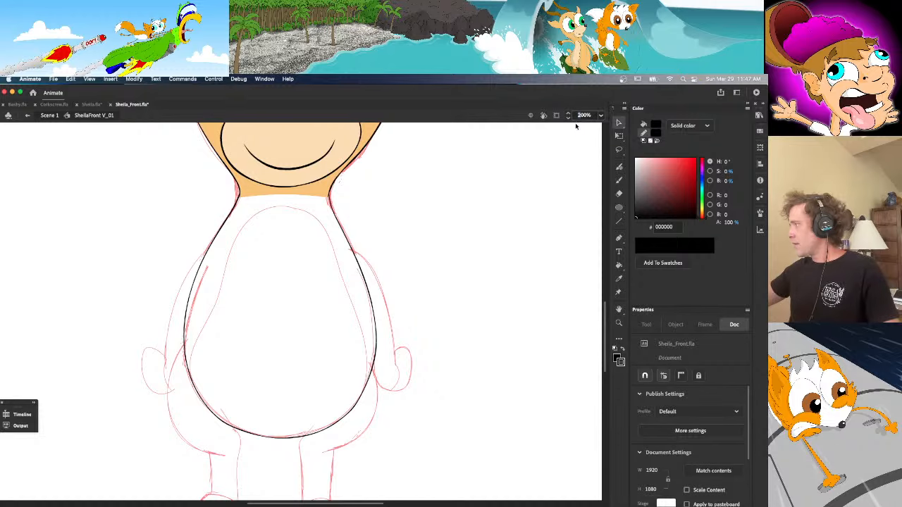
{"action": "key", "text": "super+equal"}
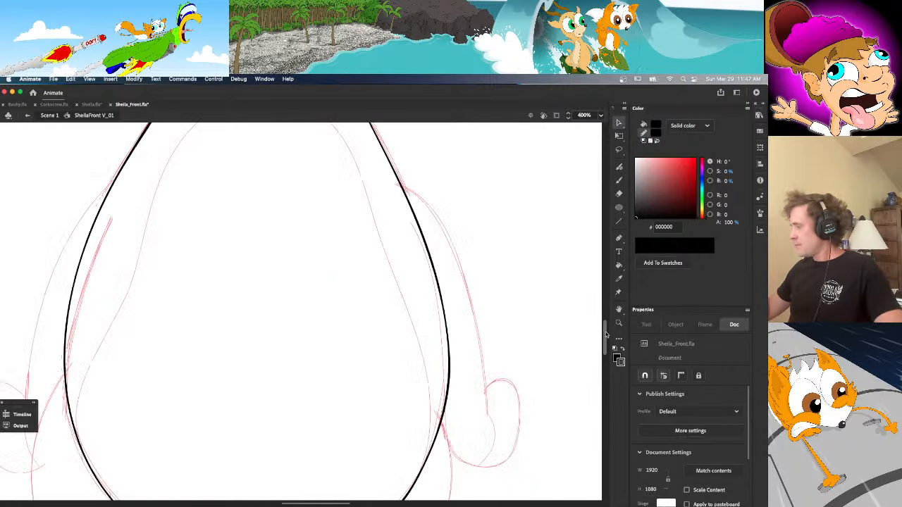
{"action": "left_click_drag", "start_coordinate": [605, 335], "coordinate": [598, 317]}
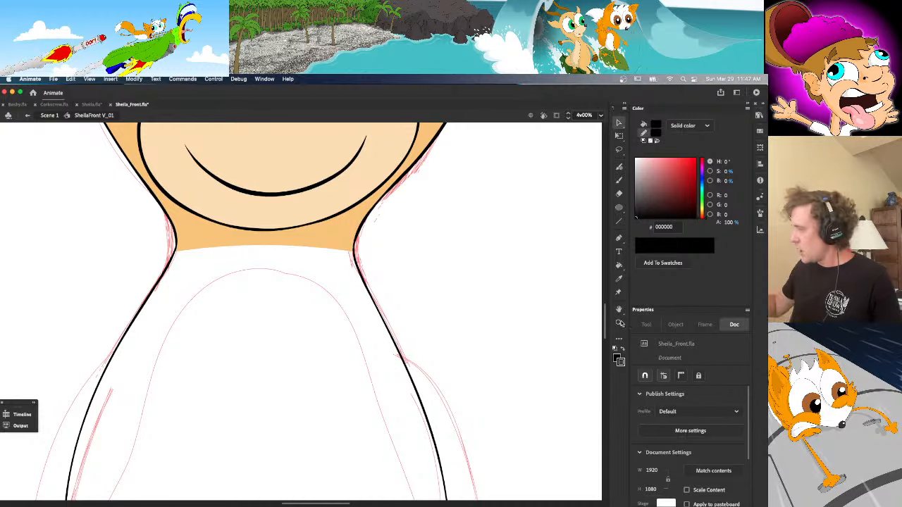
{"action": "mouse_move", "coordinate": [605, 327]}
{"action": "left_mouse_down"}
{"action": "mouse_move", "coordinate": [604, 357]}
{"action": "mouse_move", "coordinate": [605, 321]}
{"action": "left_mouse_up"}
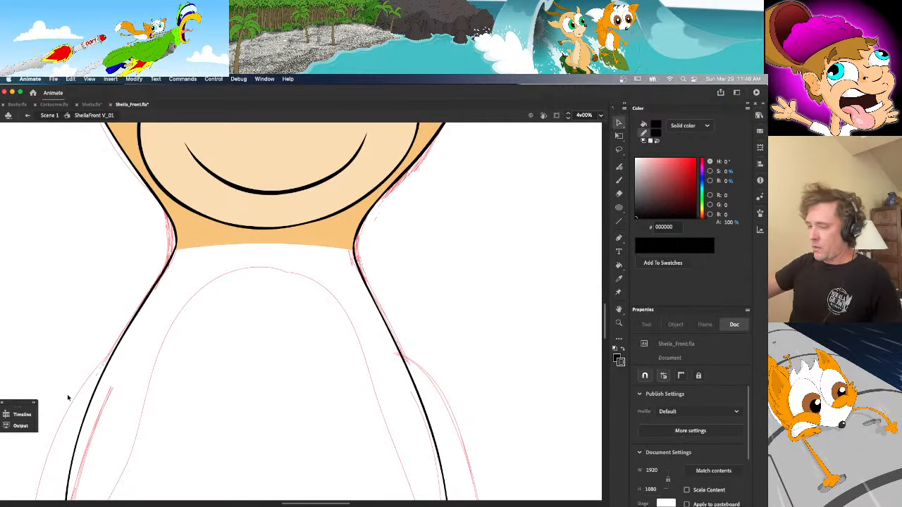
{"action": "left_click", "coordinate": [21, 414]}
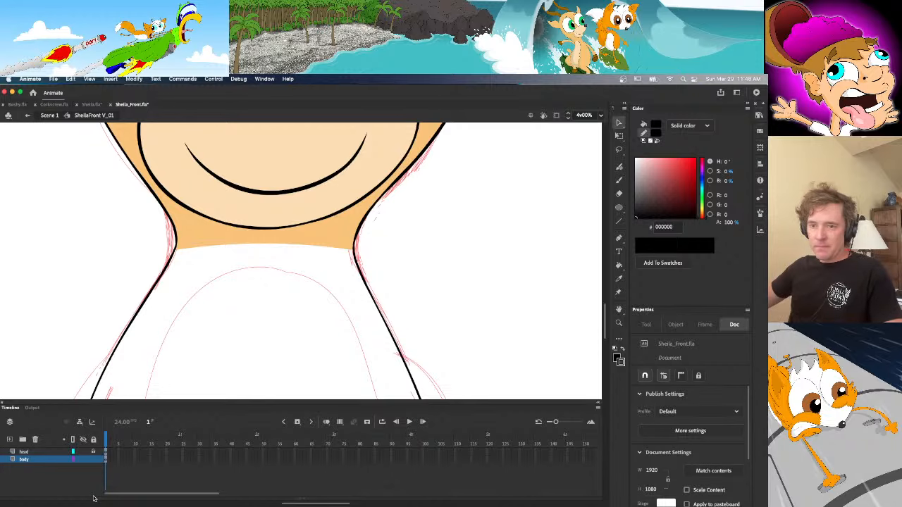
{"action": "key", "text": "i"}
{"action": "left_click", "coordinate": [352, 218]}
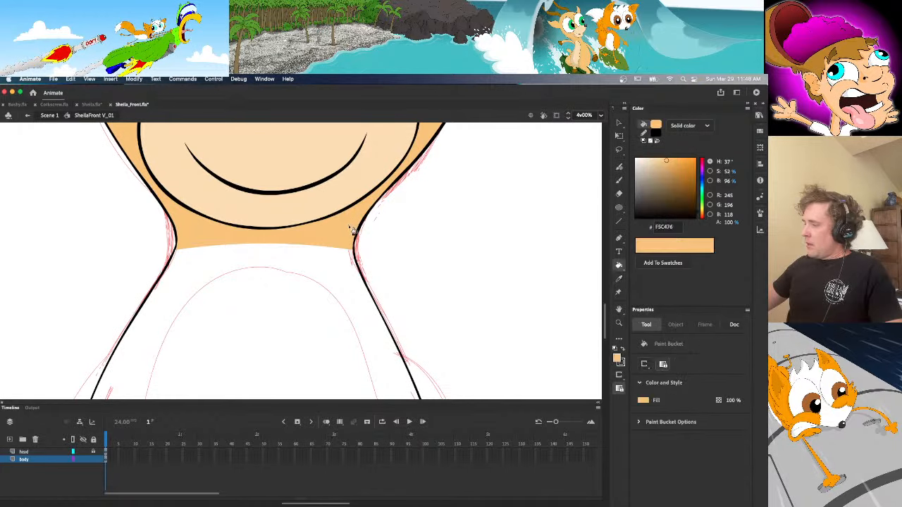
{"action": "left_click", "coordinate": [82, 452]}
Close the open top of the neck with thin lines between the two body outline ends and bend them into an upward arc
{"action": "key", "text": "n"}
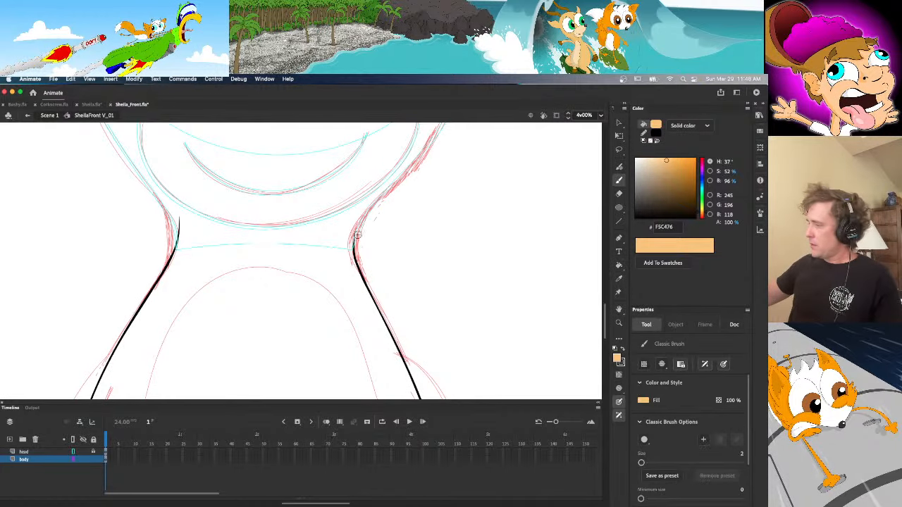
{"action": "mouse_move", "coordinate": [356, 234]}
{"action": "left_mouse_down"}
{"action": "mouse_move", "coordinate": [280, 196]}
{"action": "mouse_move", "coordinate": [178, 219]}
{"action": "left_mouse_up"}
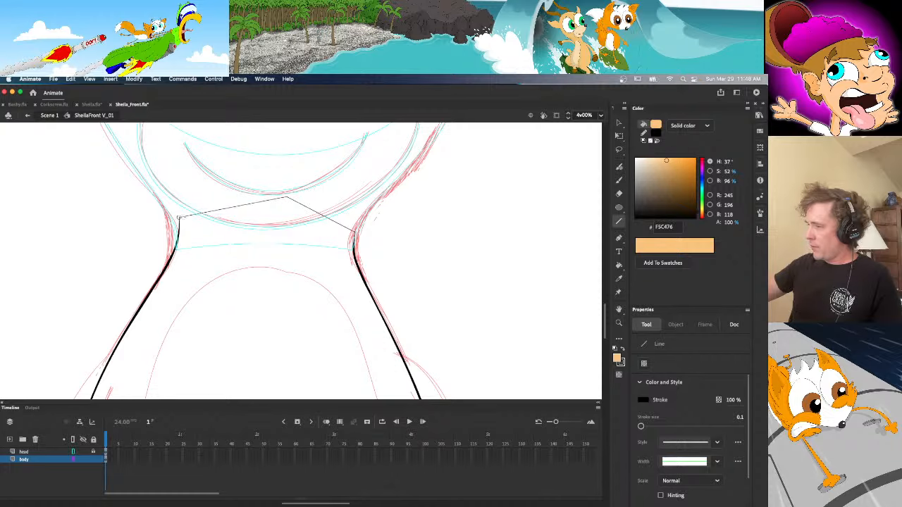
{"action": "key", "text": "v"}
{"action": "left_click_drag", "start_coordinate": [256, 208], "coordinate": [246, 190]}
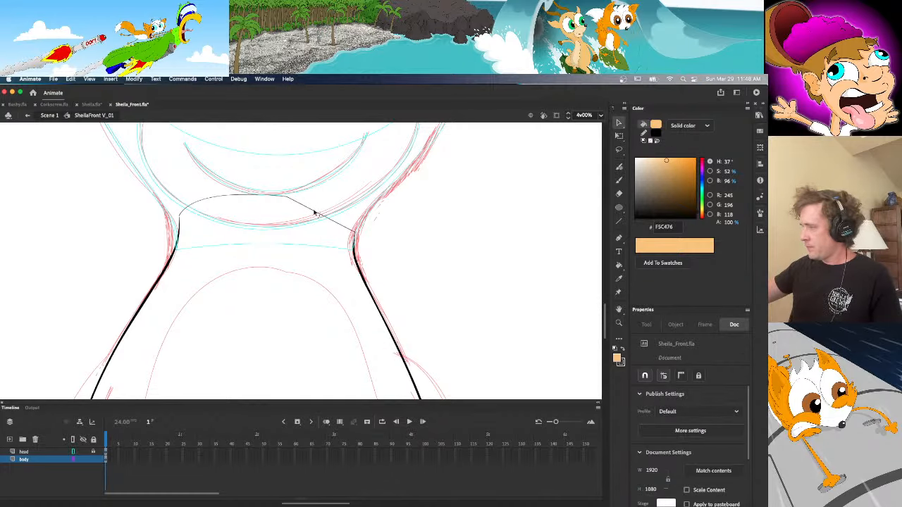
{"action": "left_click_drag", "start_coordinate": [313, 209], "coordinate": [331, 205]}
Fill the enclosed body with the sampled tan F5C476 and select the thin closing line above the neck
{"action": "key", "text": "k"}
{"action": "left_click", "coordinate": [314, 242]}
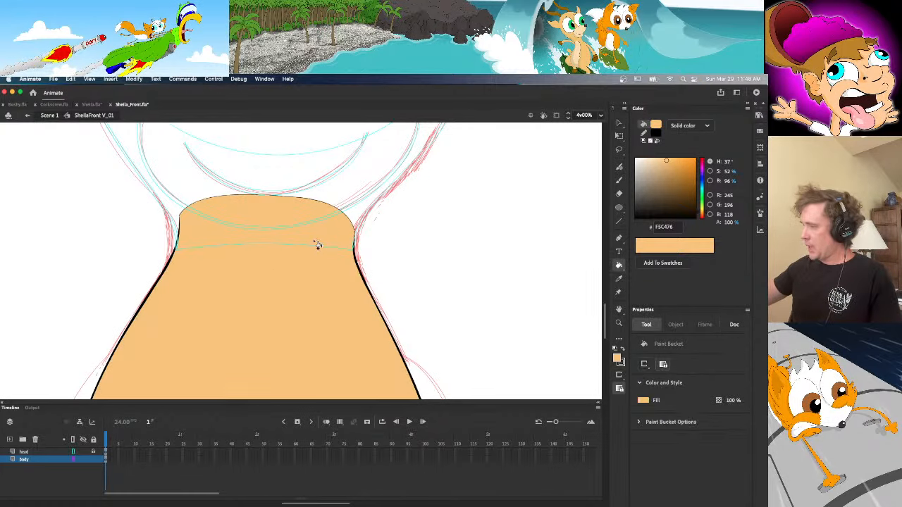
{"action": "key", "text": "v"}
{"action": "left_click", "coordinate": [336, 207]}
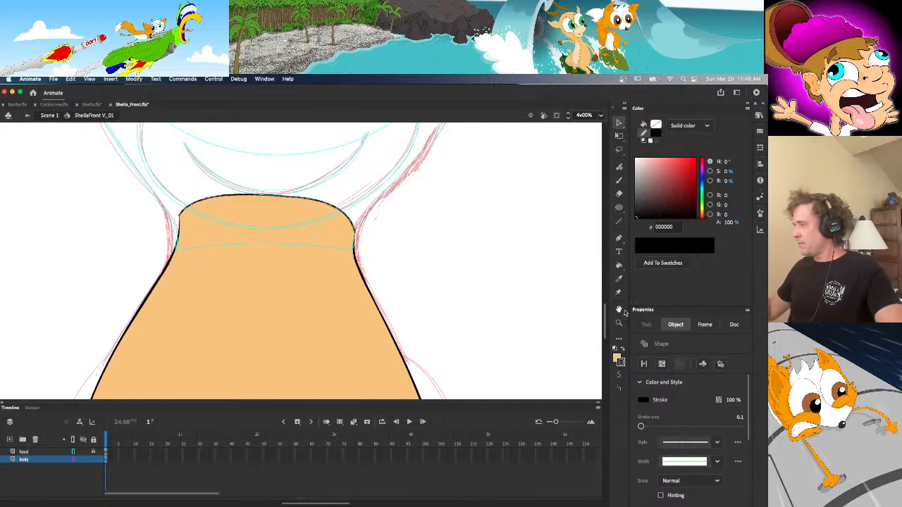
Reshape the lower edge of the body outline into a smoother curve
{"action": "left_click_drag", "start_coordinate": [606, 328], "coordinate": [606, 361]}
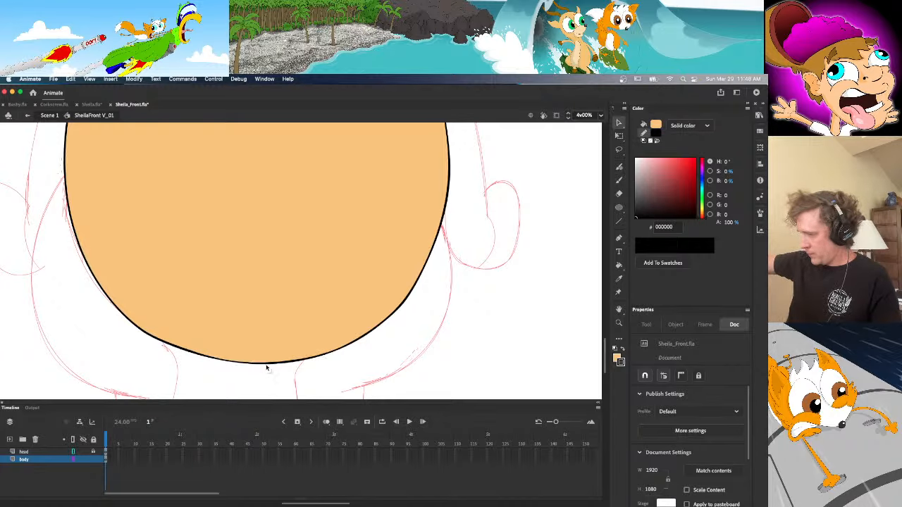
{"action": "left_click_drag", "start_coordinate": [141, 329], "coordinate": [164, 340]}
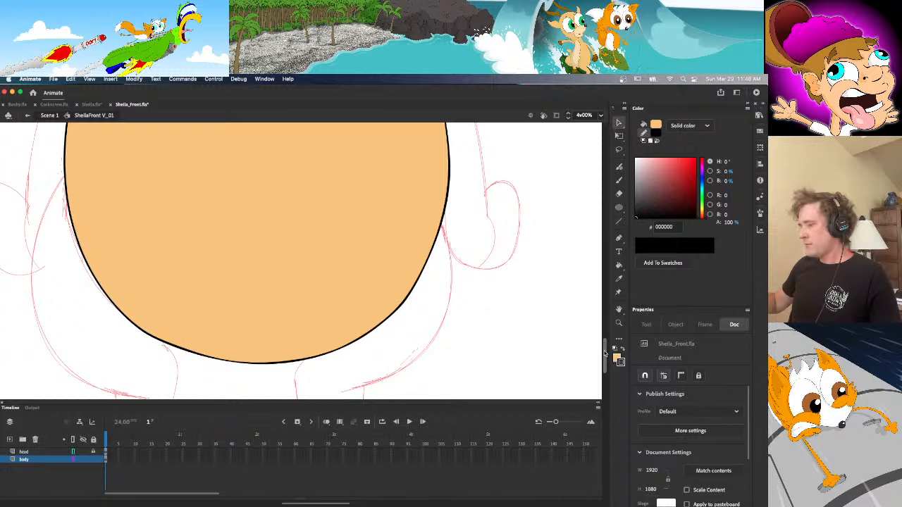
{"action": "left_click_drag", "start_coordinate": [603, 350], "coordinate": [604, 342]}
{"action": "left_click", "coordinate": [600, 115]}
Examine the full body and its lighter belly patch inside the Sheila1 symbol of Sheila.fla, and return to Sheila_Front.fla
{"action": "left_click", "coordinate": [92, 105]}
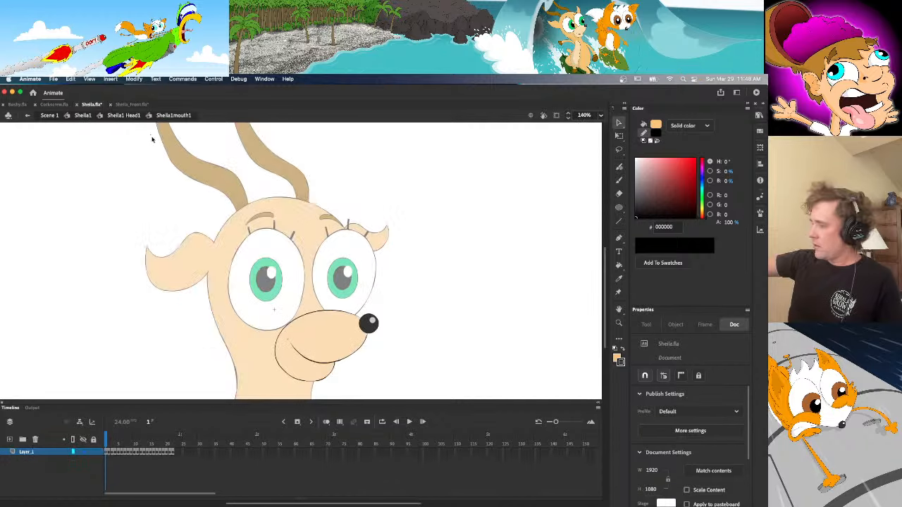
{"action": "left_click", "coordinate": [84, 115]}
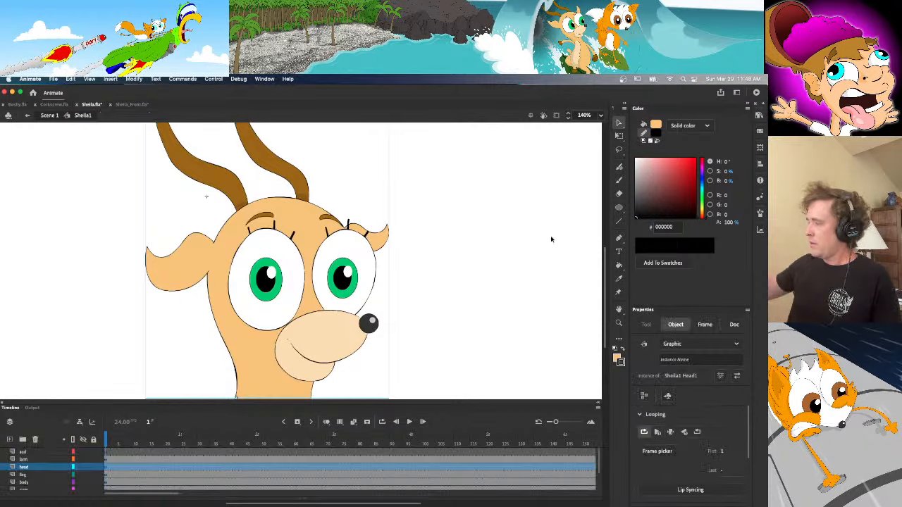
{"action": "left_click_drag", "start_coordinate": [603, 288], "coordinate": [603, 321]}
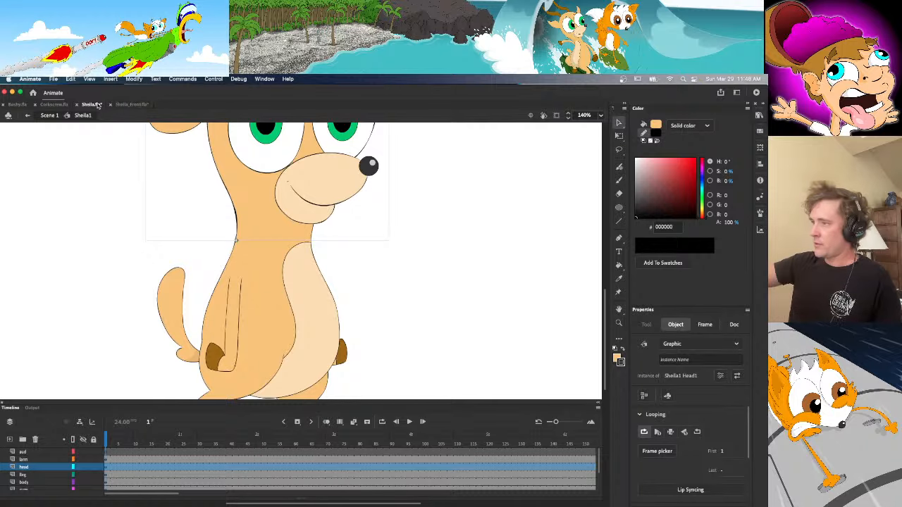
{"action": "left_click", "coordinate": [128, 104]}
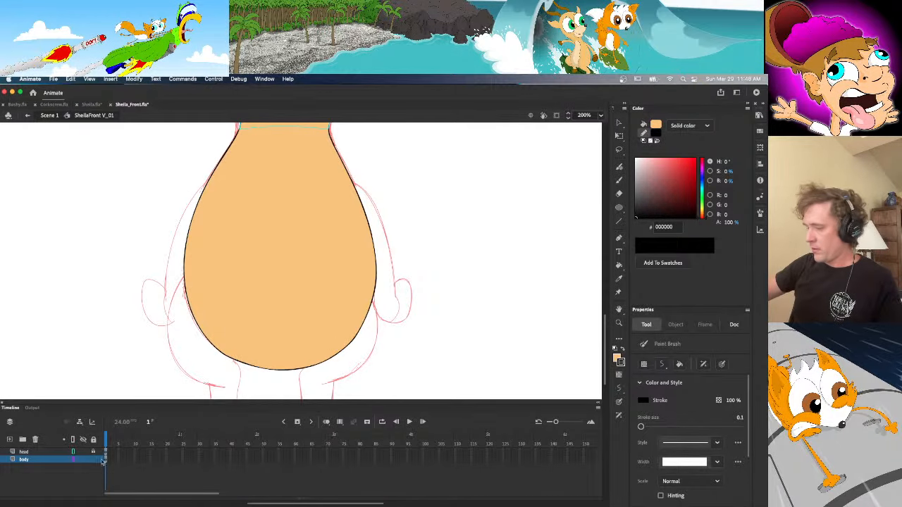
Display the body layer as outlines and trace the sketched belly patch with the Paint Brush, running both sides past the body outline
{"action": "left_click", "coordinate": [76, 460]}
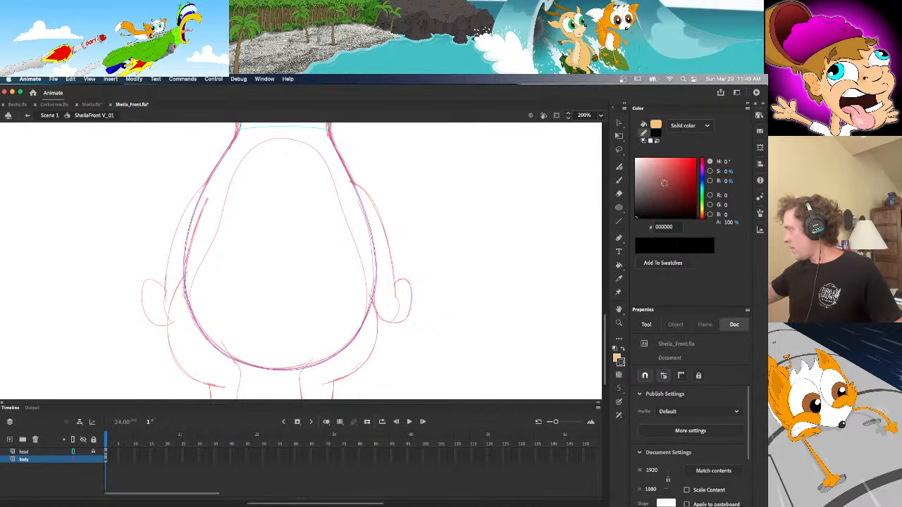
{"action": "key", "text": "b"}
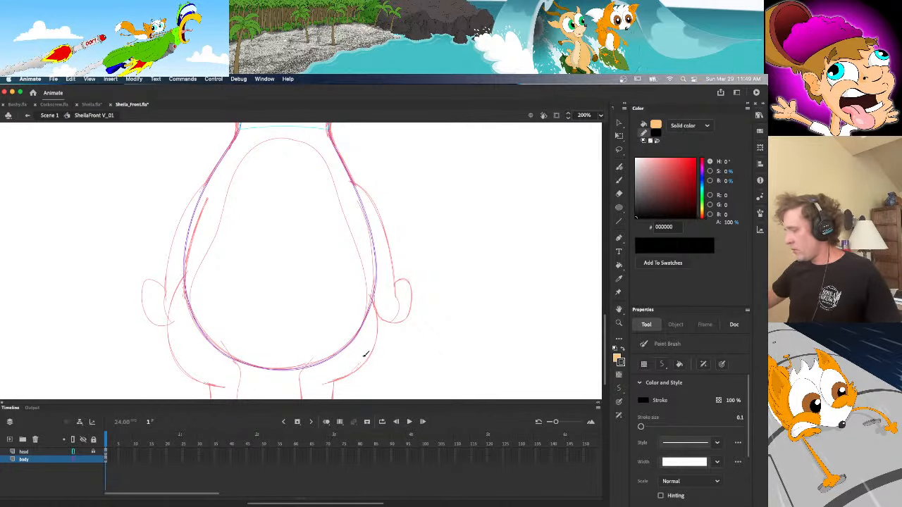
{"action": "mouse_move", "coordinate": [366, 316]}
{"action": "left_mouse_down"}
{"action": "mouse_move", "coordinate": [371, 291]}
{"action": "mouse_move", "coordinate": [334, 168]}
{"action": "mouse_move", "coordinate": [305, 139]}
{"action": "left_mouse_up"}
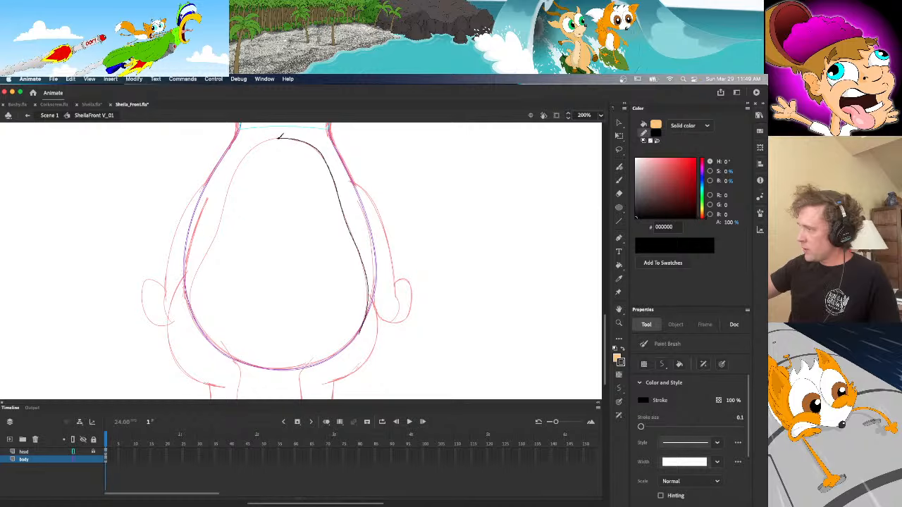
{"action": "mouse_move", "coordinate": [279, 137]}
{"action": "left_mouse_down"}
{"action": "mouse_move", "coordinate": [258, 144]}
{"action": "mouse_move", "coordinate": [234, 173]}
{"action": "mouse_move", "coordinate": [190, 303]}
{"action": "mouse_move", "coordinate": [200, 337]}
{"action": "left_mouse_up"}
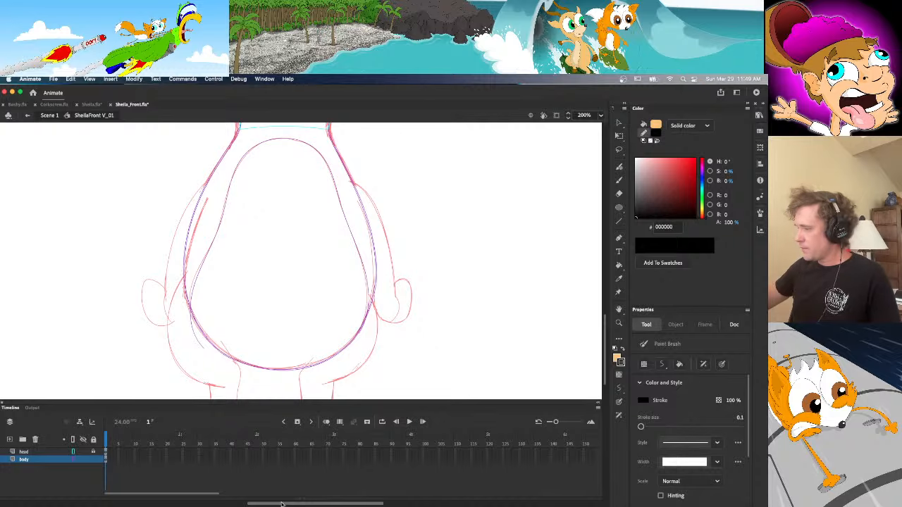
Turn off outline display for all layers, and try and undo straight strokes across the lower belly
{"action": "left_click_drag", "start_coordinate": [346, 312], "coordinate": [205, 346]}
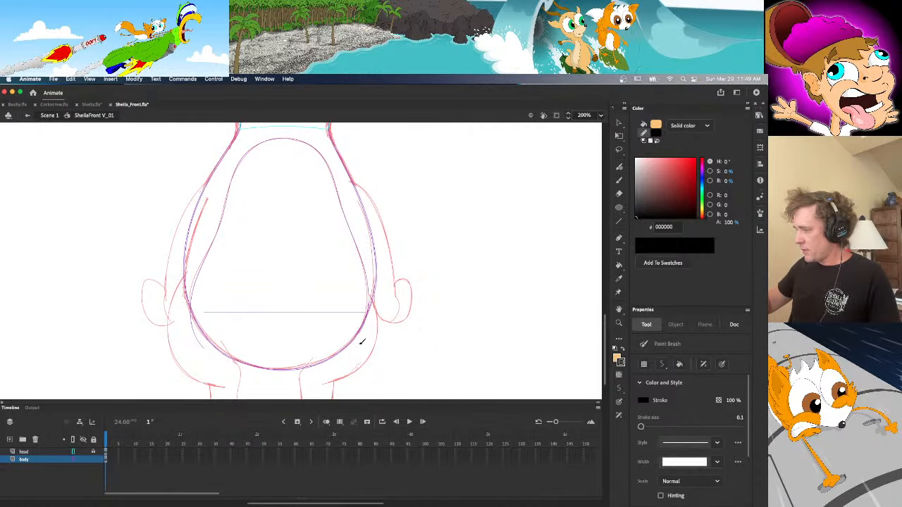
{"action": "key", "text": "super+z"}
{"action": "left_click", "coordinate": [73, 439]}
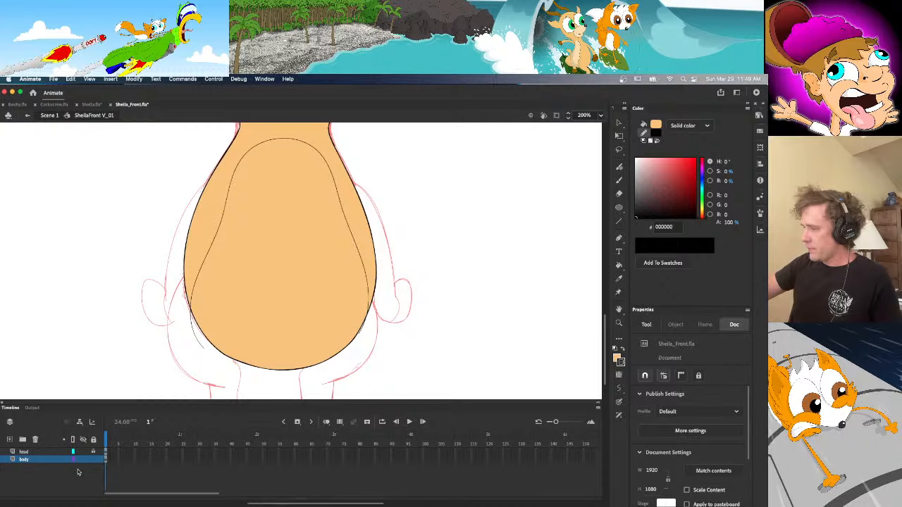
{"action": "left_click_drag", "start_coordinate": [285, 317], "coordinate": [421, 334]}
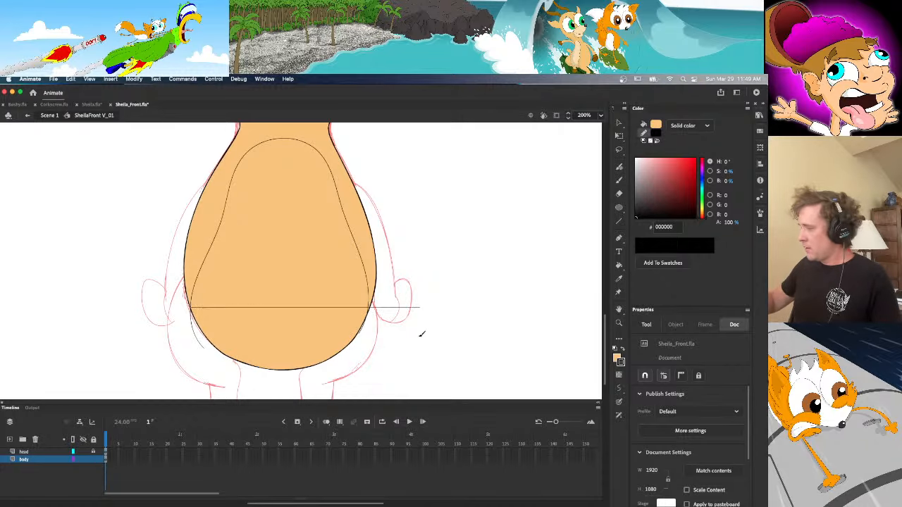
{"action": "key", "text": "super+z"}
Delete the belly line's stray ends that stick out past the body outline on both lower sides
{"action": "key", "text": "v"}
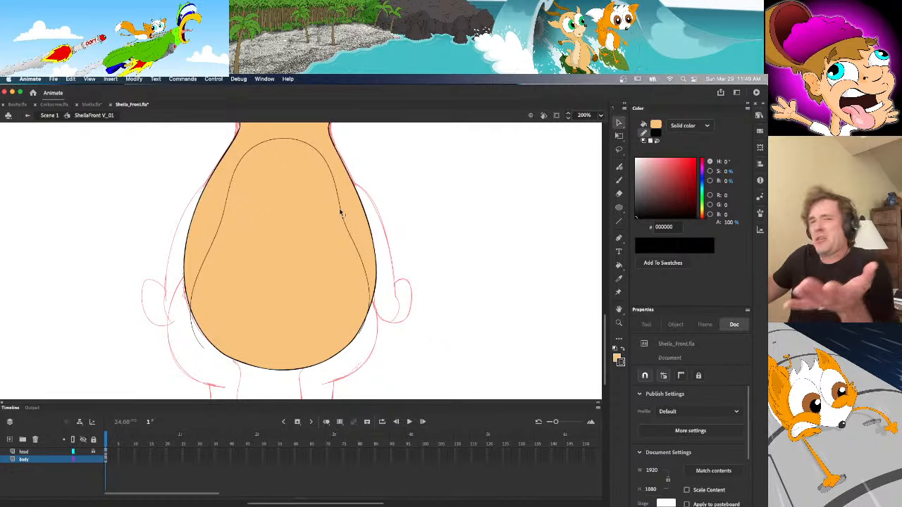
{"action": "left_click", "coordinate": [362, 337]}
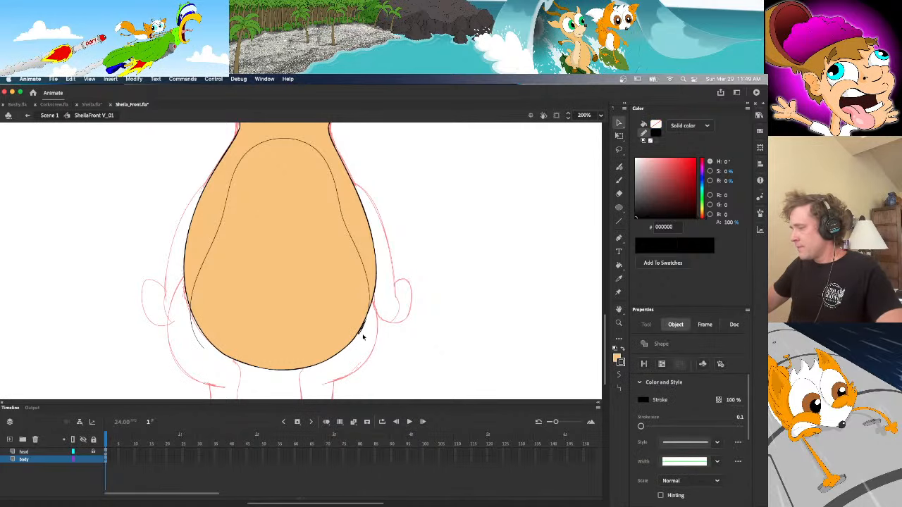
{"action": "left_click", "coordinate": [194, 332]}
{"action": "key", "text": "Delete"}
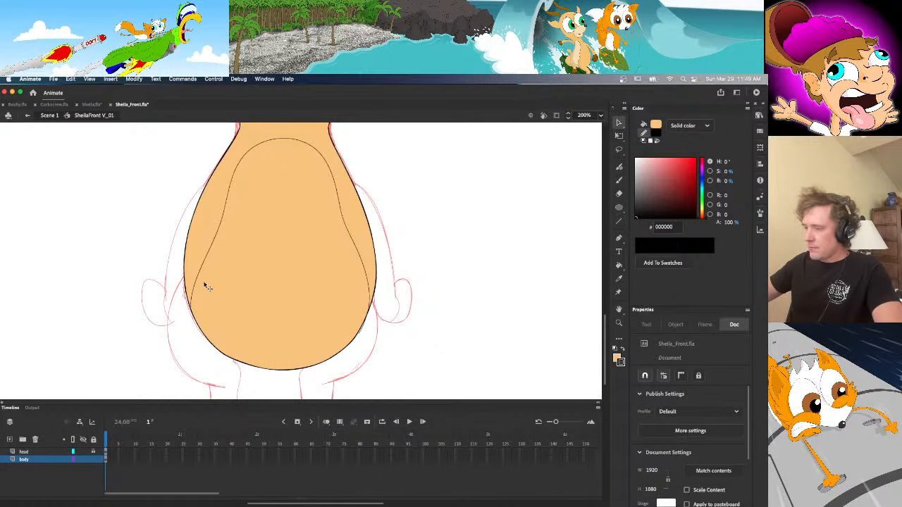
{"action": "left_click", "coordinate": [371, 303]}
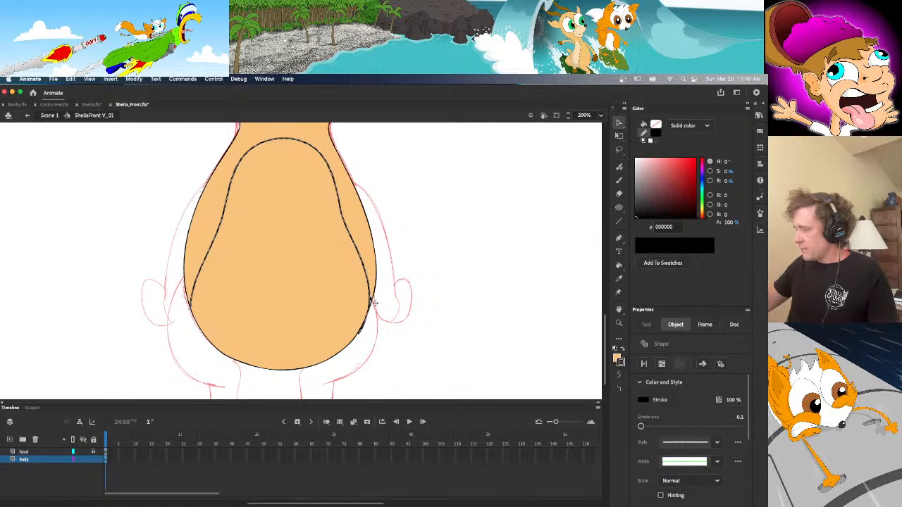
{"action": "left_click", "coordinate": [369, 302], "text": "shift"}
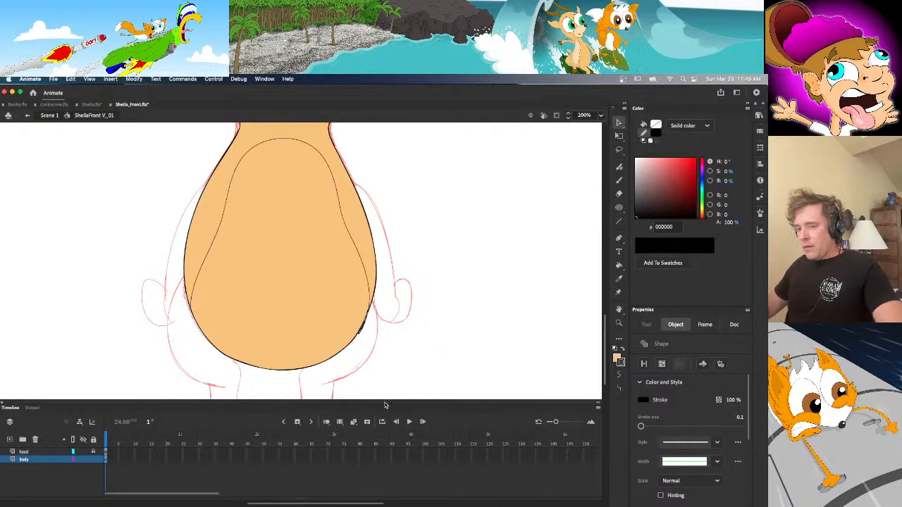
{"action": "left_click", "coordinate": [386, 396]}
Sample the light belly colour F9DEB1 from the Sheila1 symbol in Sheila.fla and return to Sheila_Front.fla
{"action": "left_click", "coordinate": [91, 105]}
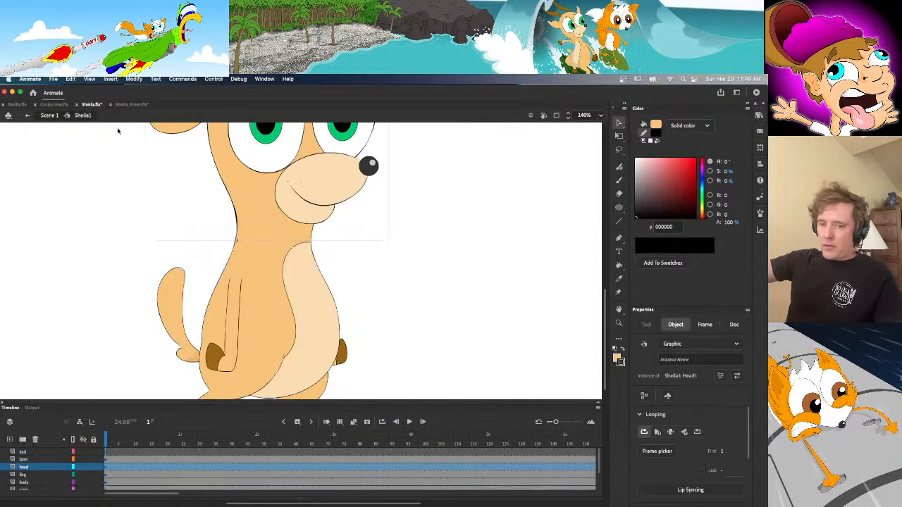
{"action": "key", "text": "i"}
{"action": "left_click", "coordinate": [330, 315]}
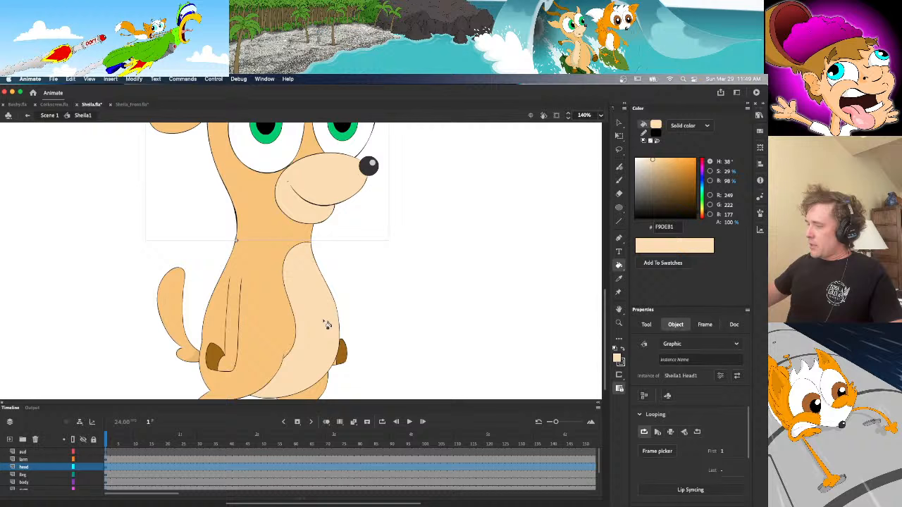
{"action": "left_click", "coordinate": [130, 104]}
Fill the front-view belly patch with the sampled light colour F9DEB1 using the Paint Bucket, and clear the selection
{"action": "key", "text": "v"}
{"action": "left_click", "coordinate": [322, 278]}
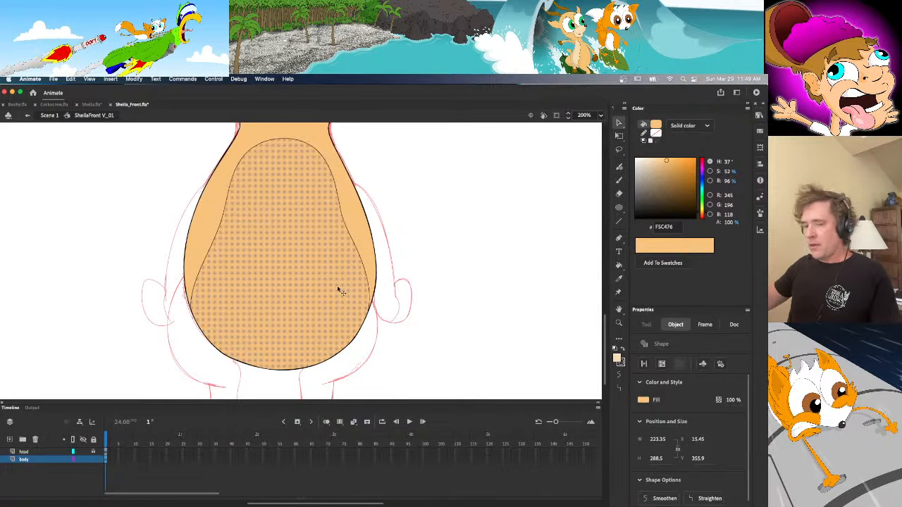
{"action": "key", "text": "k"}
{"action": "left_click", "coordinate": [337, 289]}
{"action": "key", "text": "v"}
{"action": "left_click", "coordinate": [397, 257]}
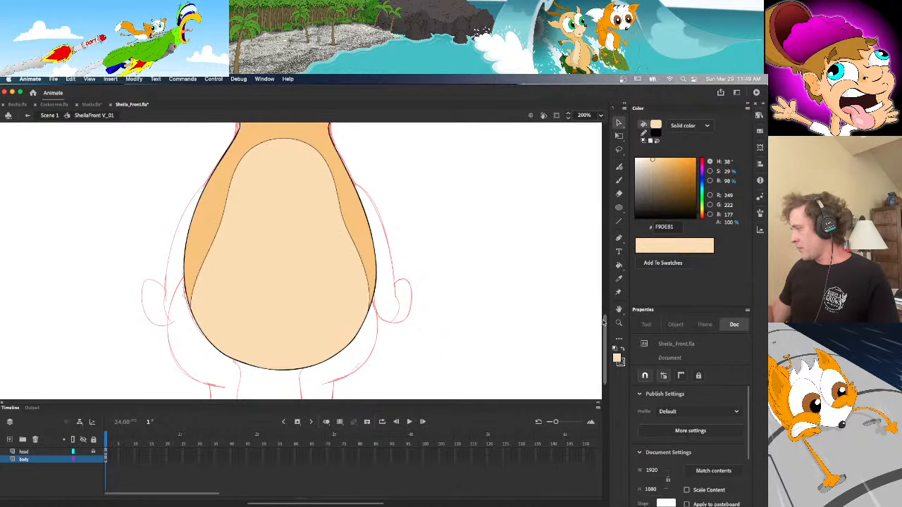
{"action": "mouse_move", "coordinate": [604, 318]}
{"action": "left_mouse_down"}
{"action": "mouse_move", "coordinate": [604, 303]}
{"action": "mouse_move", "coordinate": [595, 324]}
{"action": "left_mouse_up"}
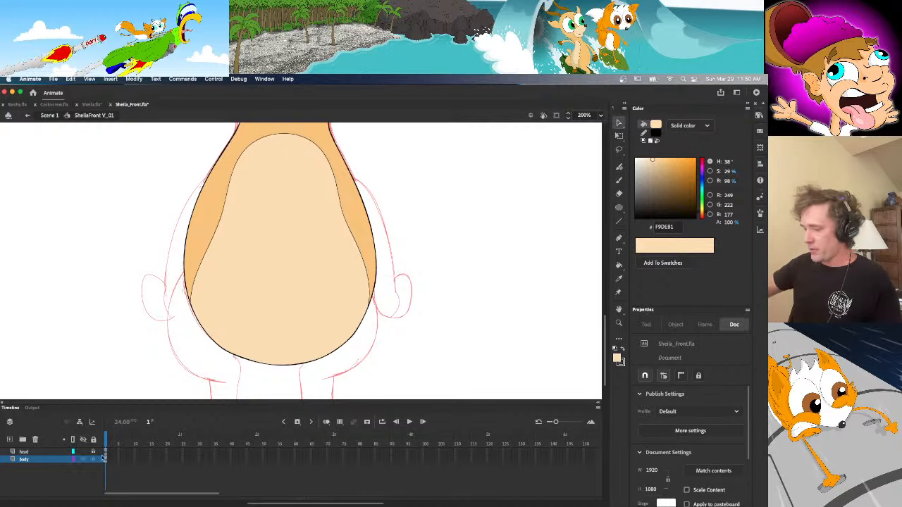
{"action": "left_click", "coordinate": [600, 116]}
{"action": "left_click", "coordinate": [579, 117]}
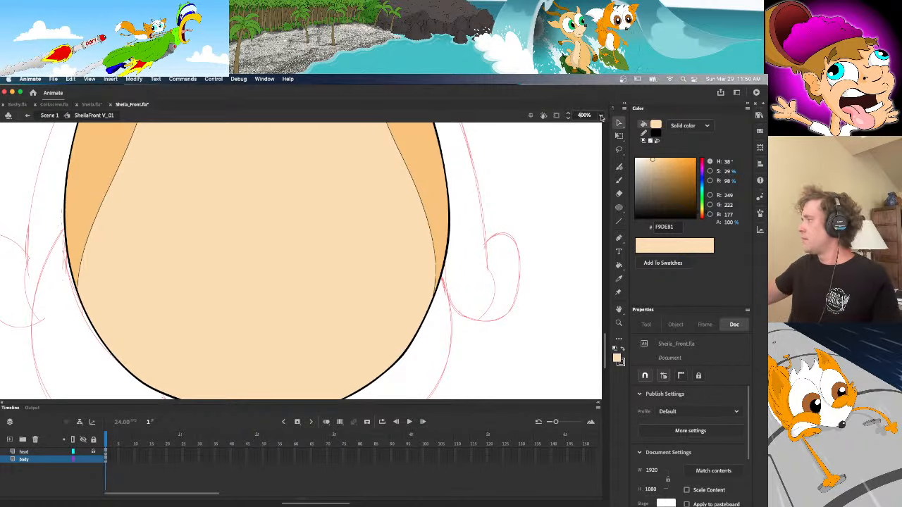
{"action": "left_click", "coordinate": [601, 116]}
{"action": "left_click", "coordinate": [612, 212]}
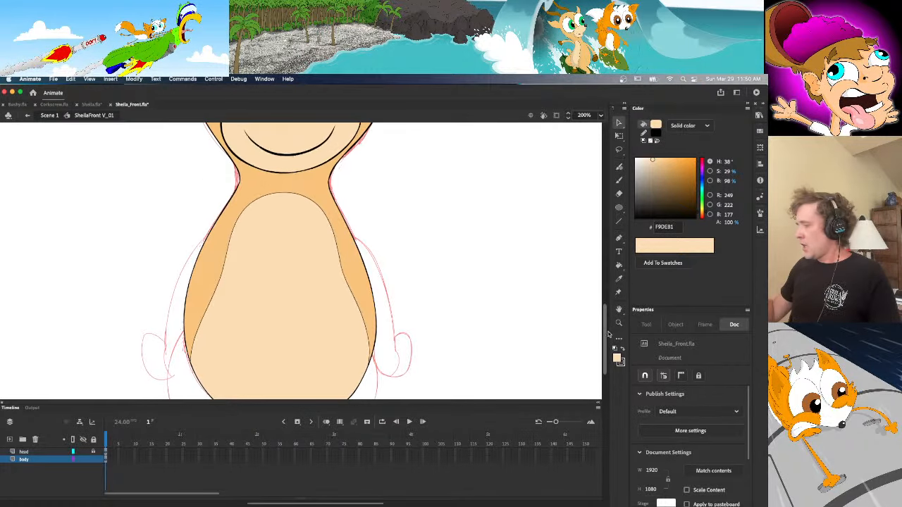
{"action": "mouse_move", "coordinate": [604, 333]}
{"action": "left_mouse_down"}
{"action": "mouse_move", "coordinate": [608, 356]}
{"action": "mouse_move", "coordinate": [608, 341]}
{"action": "left_mouse_up"}
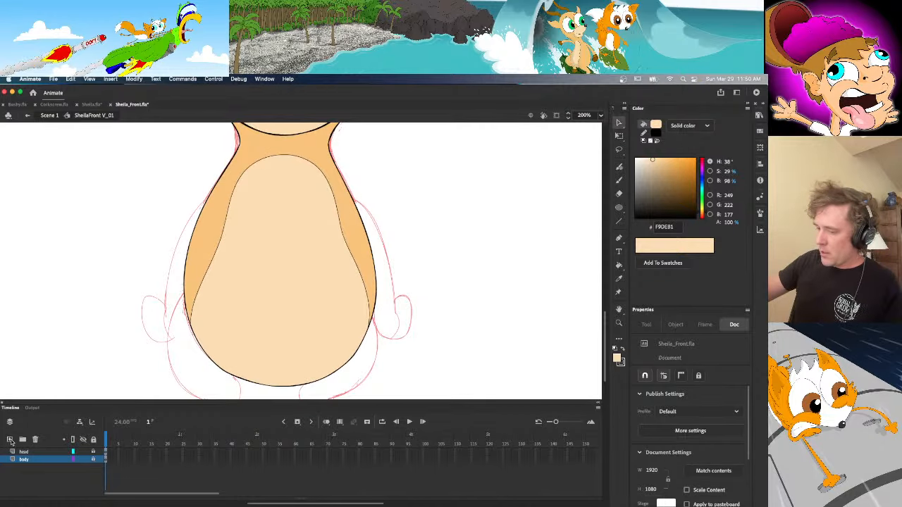
Convert all artwork on the body layer to a graphic symbol named sheilafront_body1 and set its looping to single frame
{"action": "left_click", "coordinate": [107, 460]}
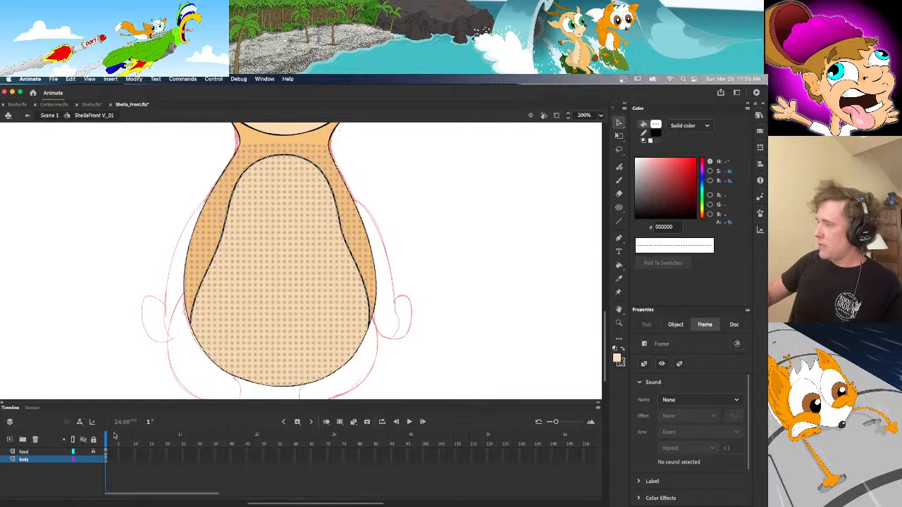
{"action": "left_click", "coordinate": [134, 79]}
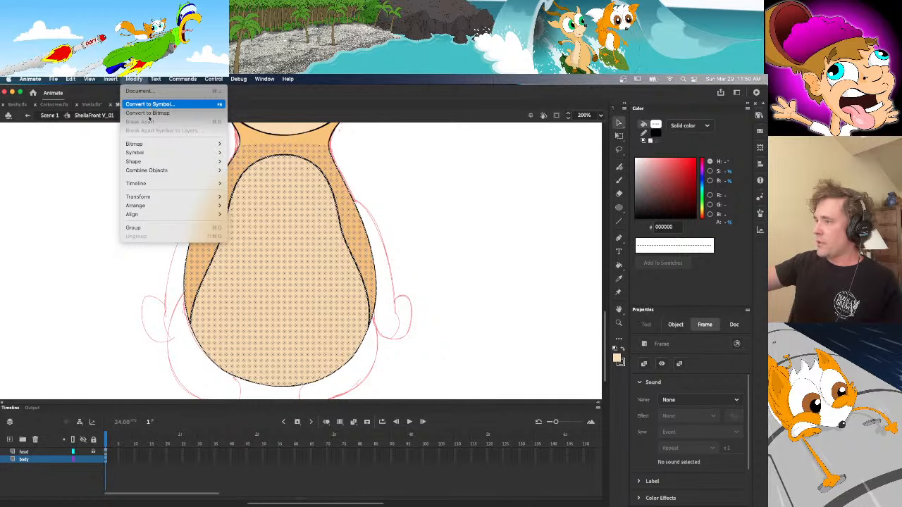
{"action": "left_click", "coordinate": [150, 105]}
{"action": "type", "text": "sheilafront_body1"}
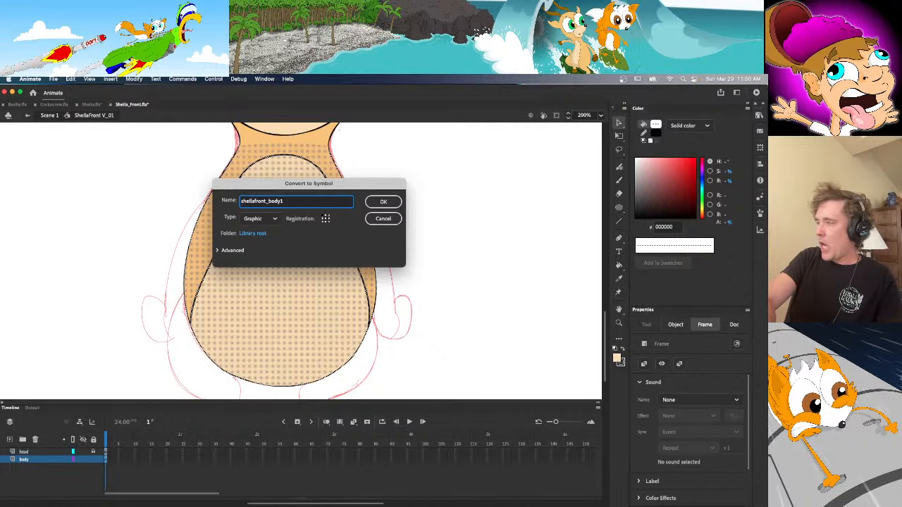
{"action": "key", "text": "Return"}
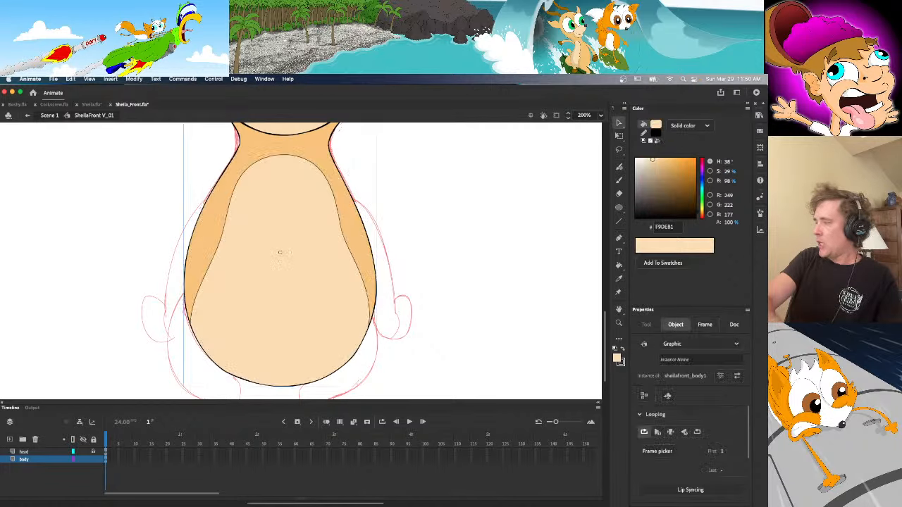
{"action": "left_click", "coordinate": [670, 431]}
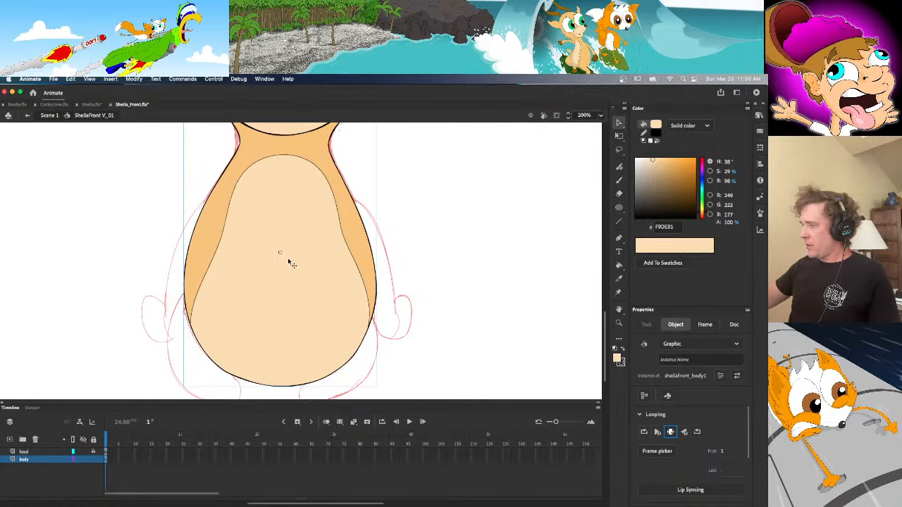
{"action": "left_click", "coordinate": [183, 379]}
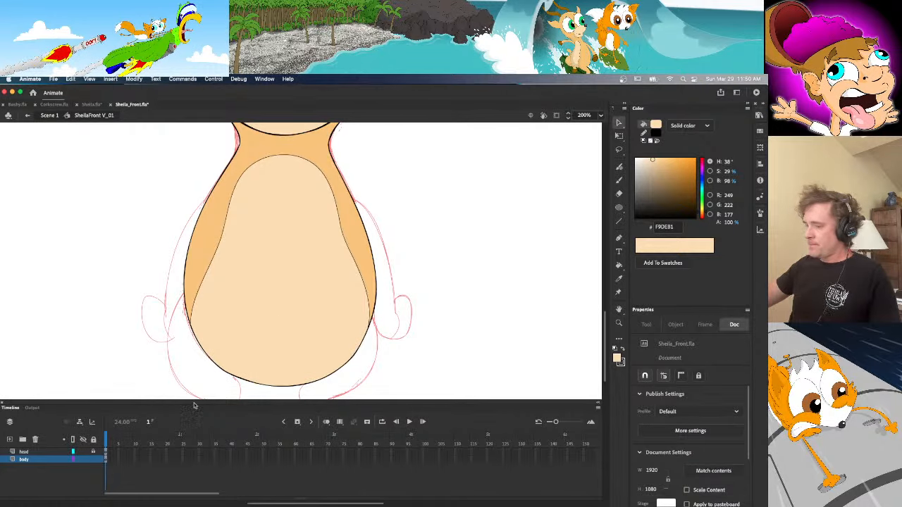
Lock the body layer and add a layer named larm between it and the head layer
{"action": "left_click", "coordinate": [9, 439]}
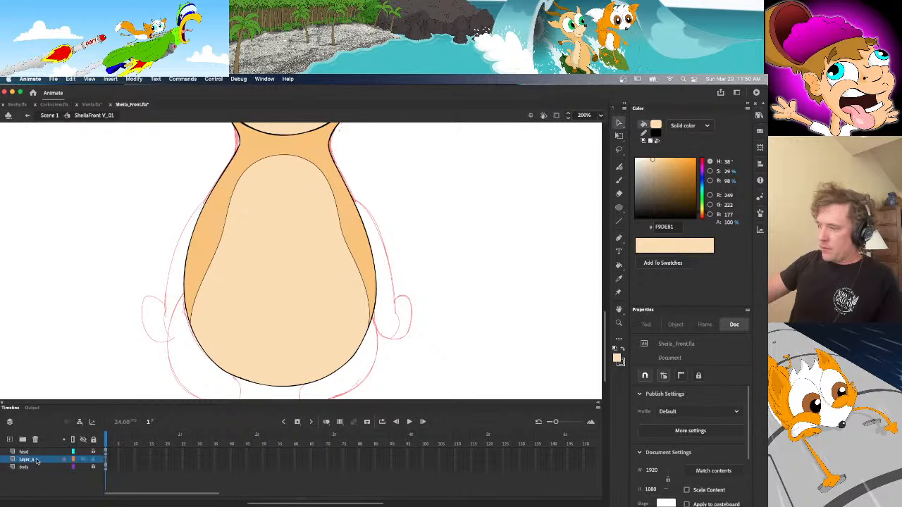
{"action": "key", "text": "BackSpace"}
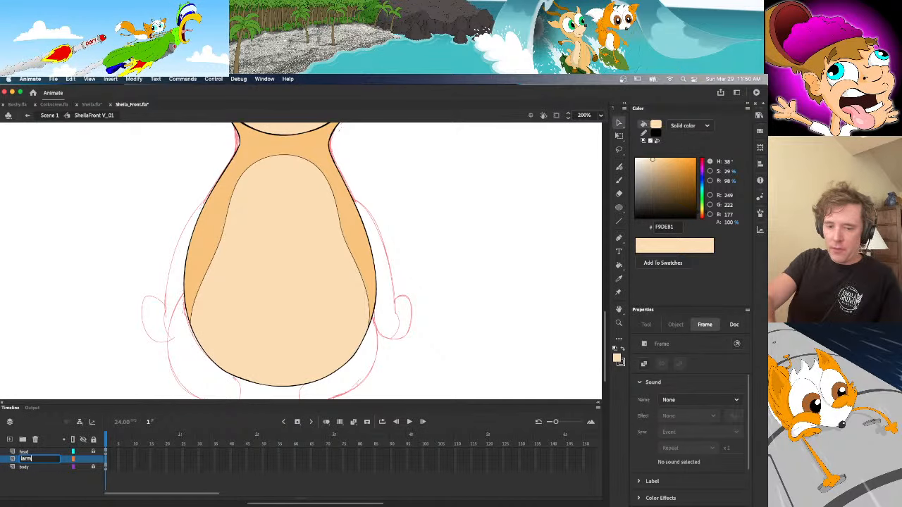
{"action": "key", "text": "Return"}
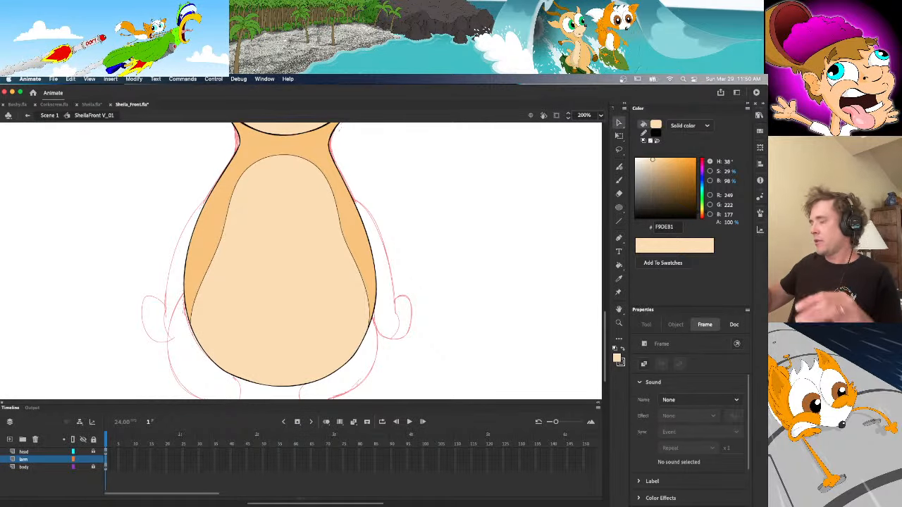
Display the head and body layers as outlines and set the Classic Brush's fill colour to black (000000)
{"action": "left_click", "coordinate": [73, 451]}
{"action": "left_click", "coordinate": [73, 467]}
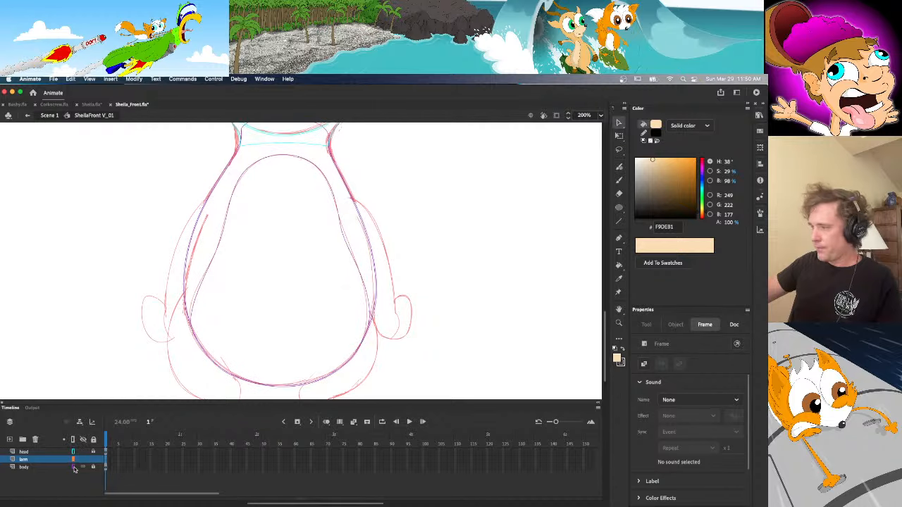
{"action": "key", "text": "b"}
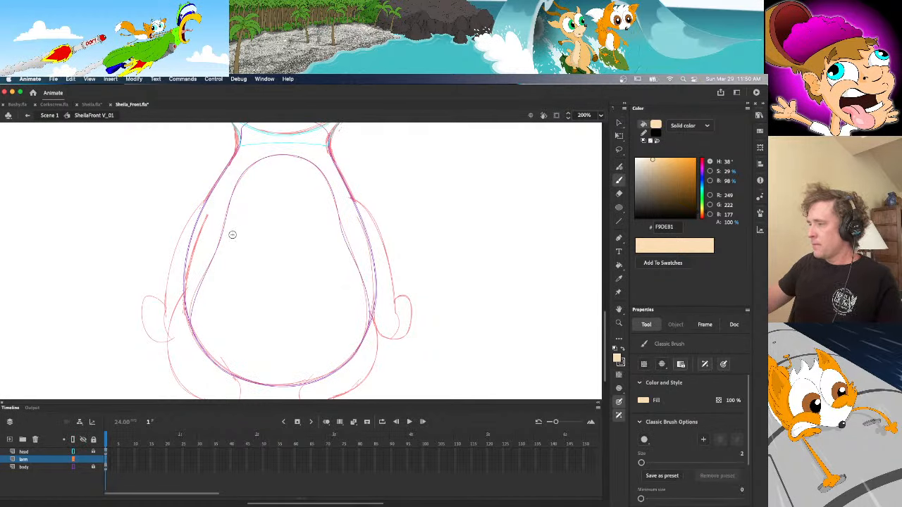
{"action": "left_click", "coordinate": [643, 140]}
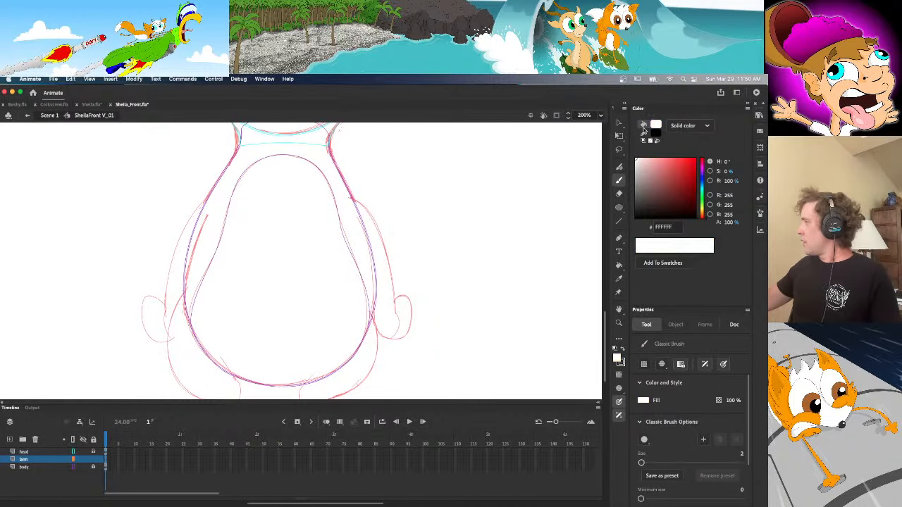
{"action": "left_click", "coordinate": [643, 129]}
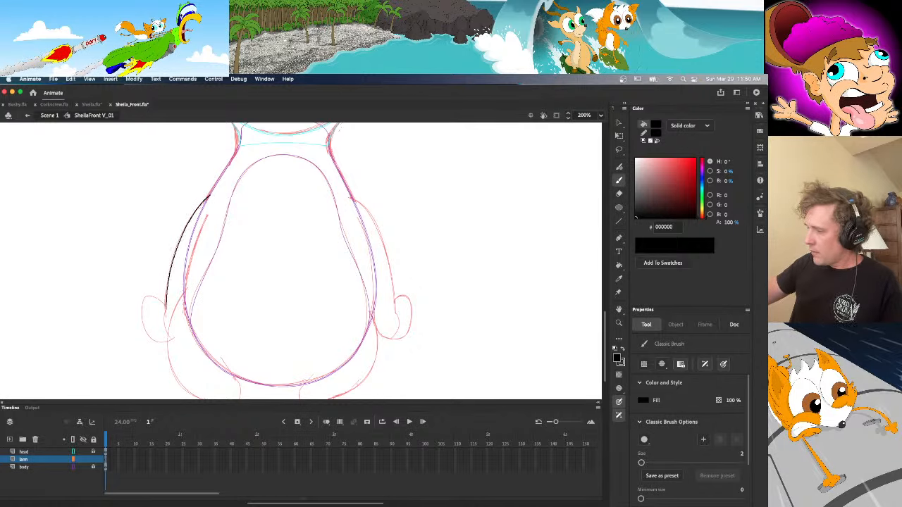
Try and undo black Classic Brush strokes along the outer and inner edges of the sketched arm at the body's left side
{"action": "key", "text": "super+z"}
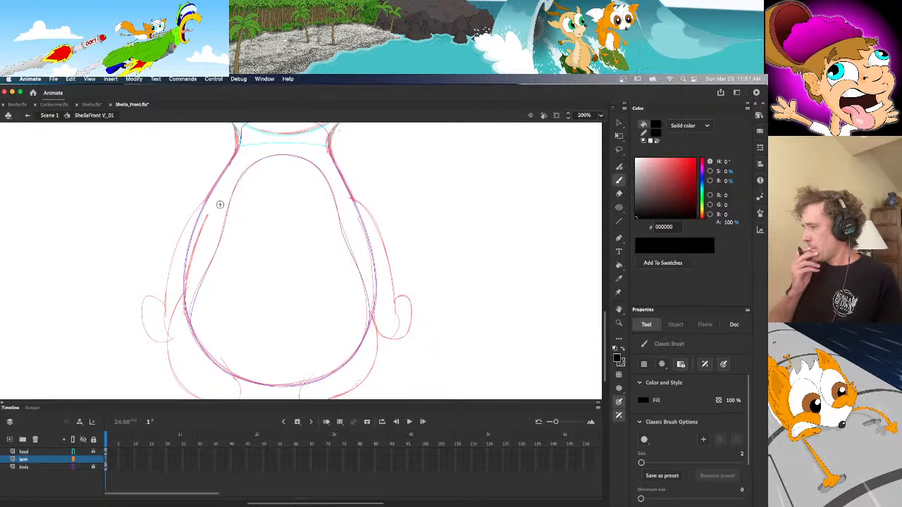
{"action": "left_click_drag", "start_coordinate": [207, 214], "coordinate": [177, 312]}
{"action": "key", "text": "super+z"}
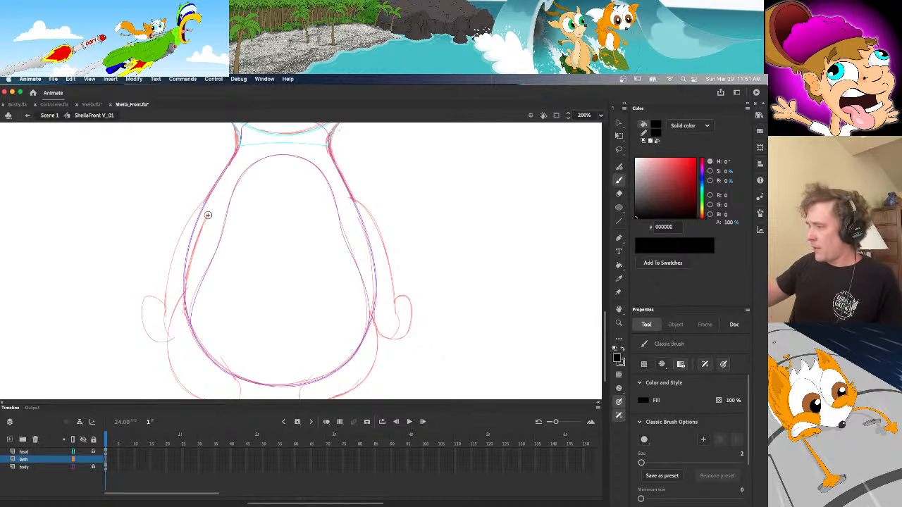
{"action": "left_click_drag", "start_coordinate": [208, 215], "coordinate": [194, 244]}
{"action": "key", "text": "super+z"}
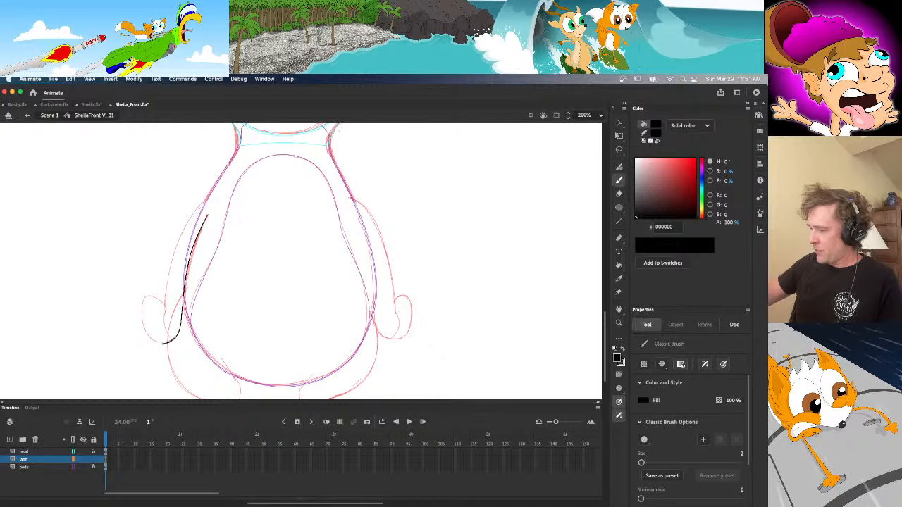
Trace the outer hand and the outer arm edge over the red sketch on the larm layer with a black size 2 Classic Brush
{"action": "mouse_move", "coordinate": [145, 326]}
{"action": "left_mouse_down"}
{"action": "mouse_move", "coordinate": [143, 300]}
{"action": "mouse_move", "coordinate": [159, 300]}
{"action": "mouse_move", "coordinate": [166, 310]}
{"action": "left_mouse_up"}
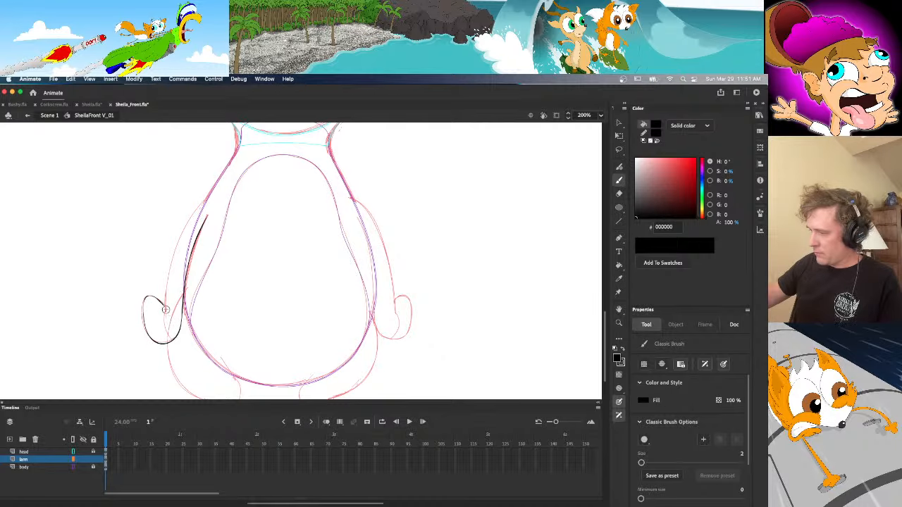
{"action": "key", "text": "v"}
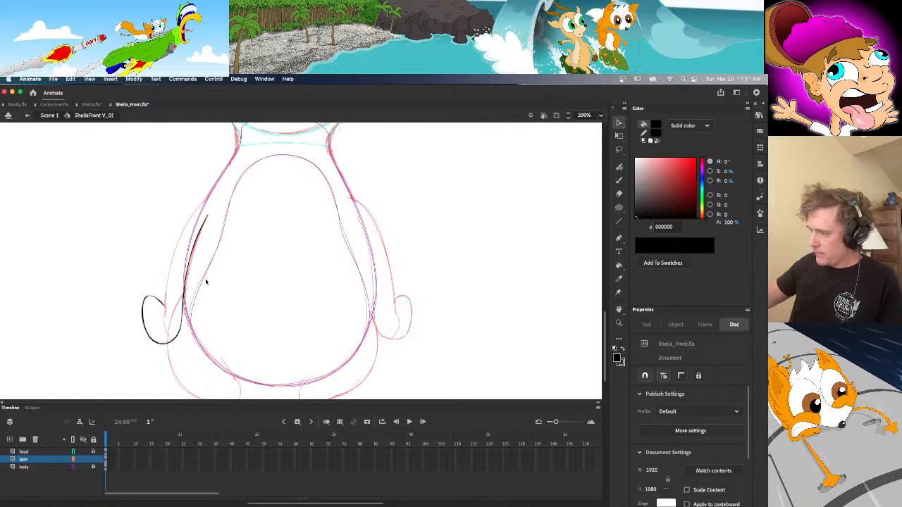
{"action": "key", "text": "b"}
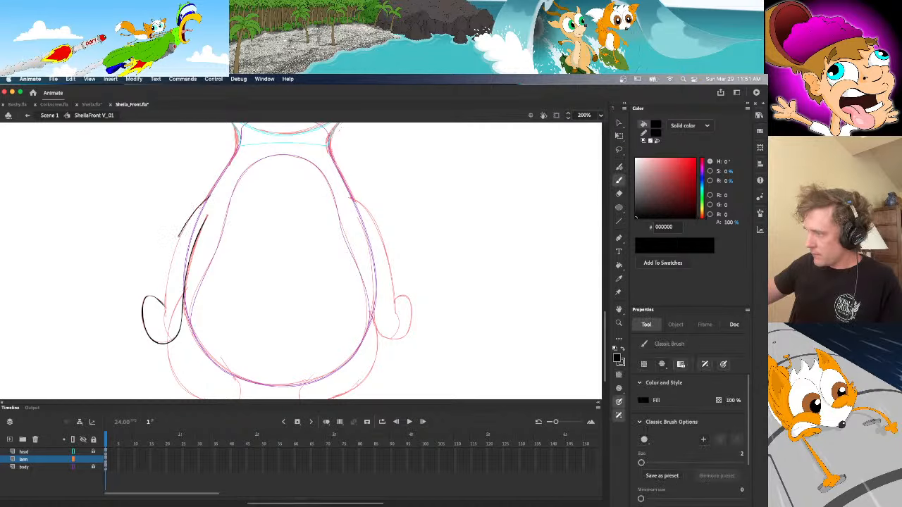
{"action": "left_click_drag", "start_coordinate": [166, 299], "coordinate": [166, 310]}
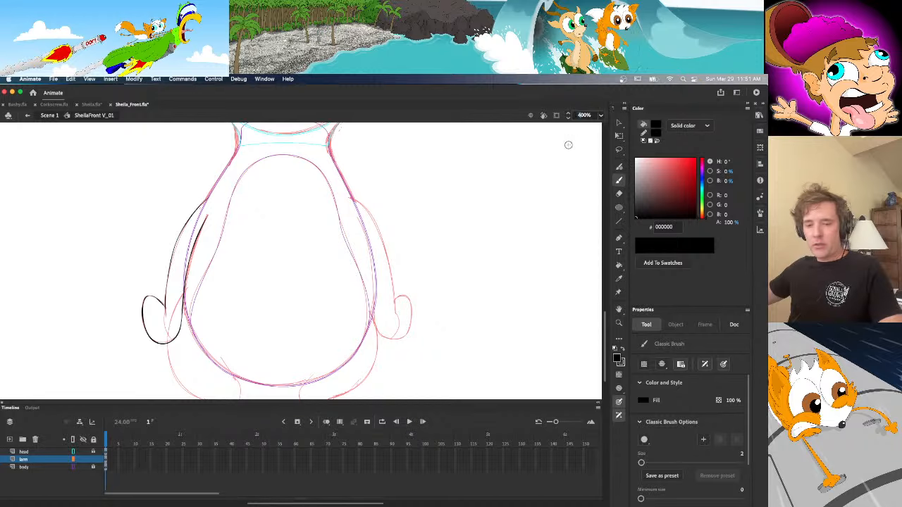
Thicken the black outline along the top of the hand with the Classic Brush
{"action": "key", "text": "super+equal"}
{"action": "left_click_drag", "start_coordinate": [330, 503], "coordinate": [305, 503]}
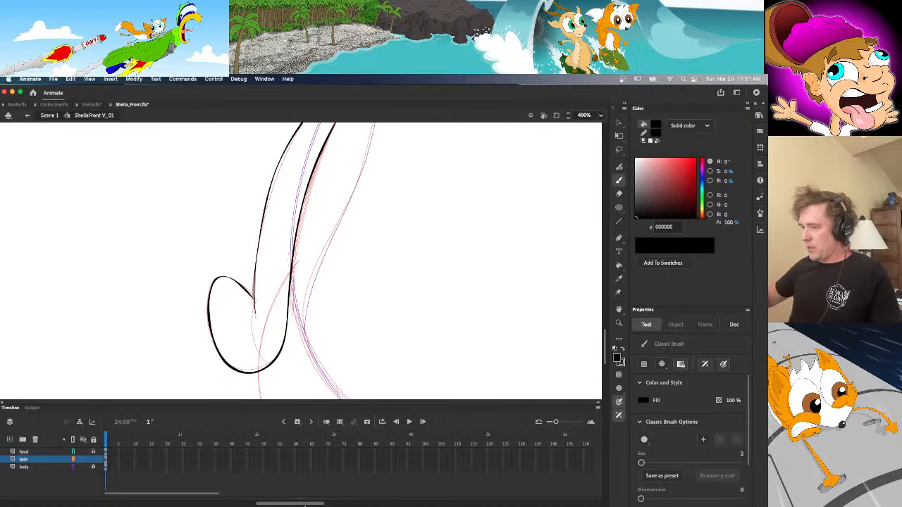
{"action": "left_click_drag", "start_coordinate": [605, 339], "coordinate": [605, 336]}
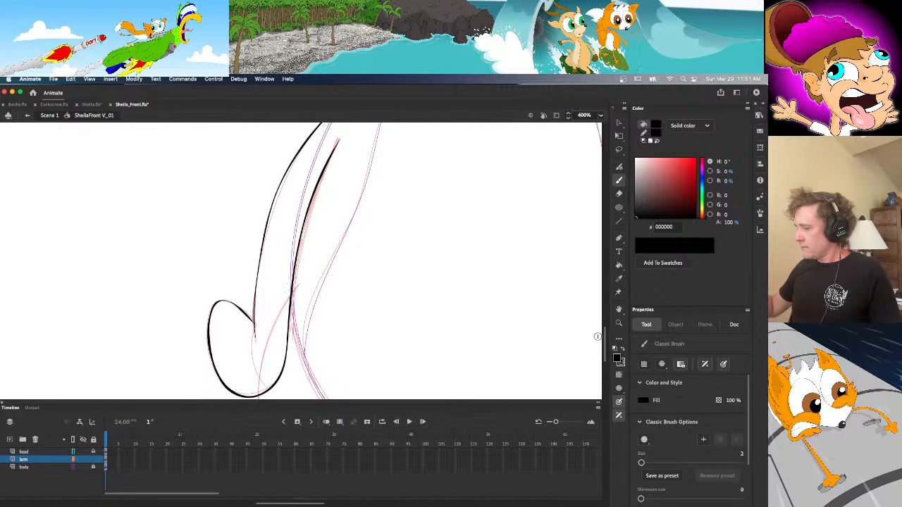
{"action": "type", "text": "vb"}
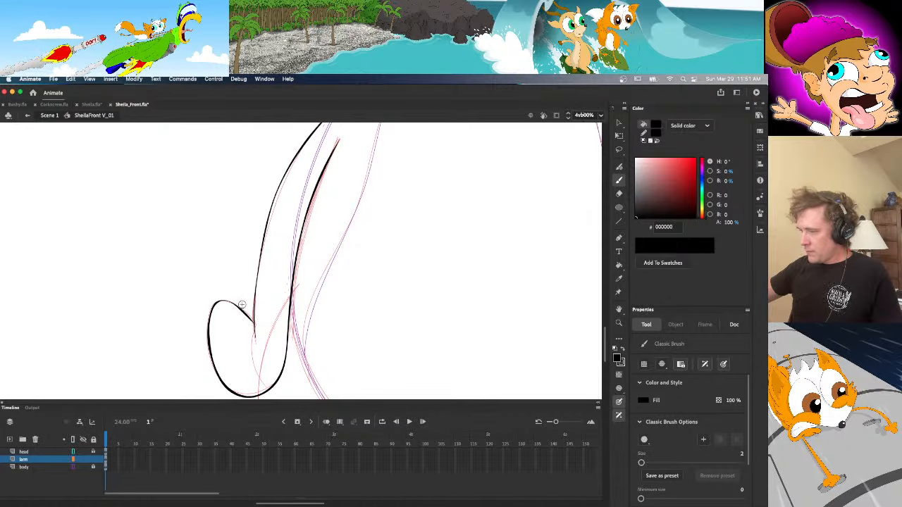
{"action": "type", "text": "v"}
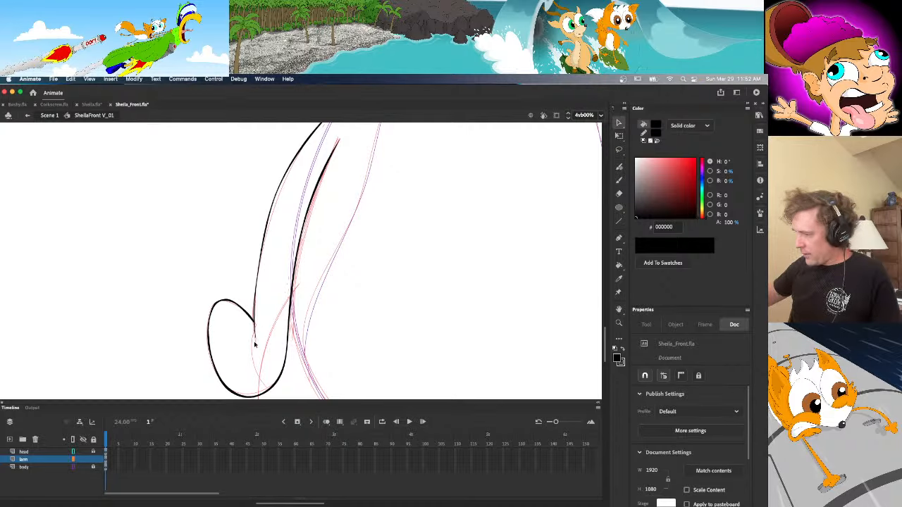
Draw a thin curved Paint Brush stroke separating the hand from the arm, and delete the part overshooting the outline
{"action": "scroll", "coordinate": [605, 342], "scroll_direction": "up", "scroll_amount": 3}
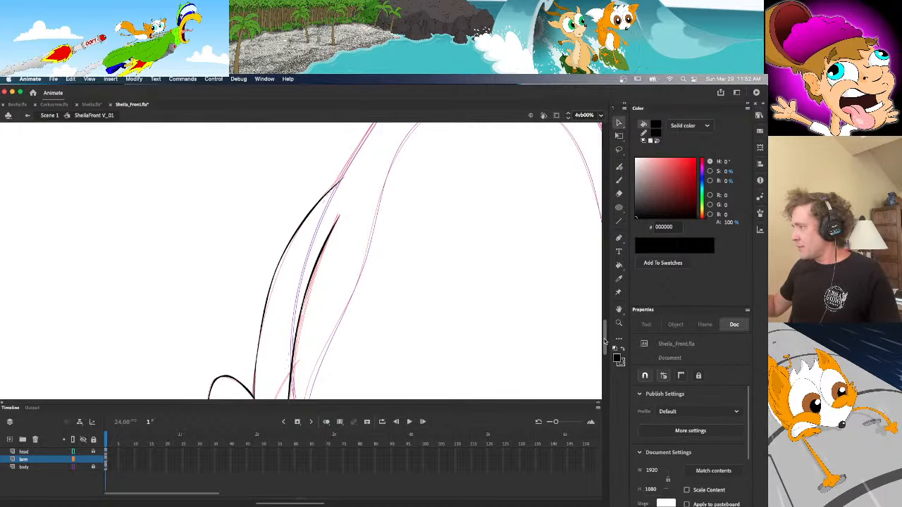
{"action": "left_click_drag", "start_coordinate": [604, 341], "coordinate": [604, 345]}
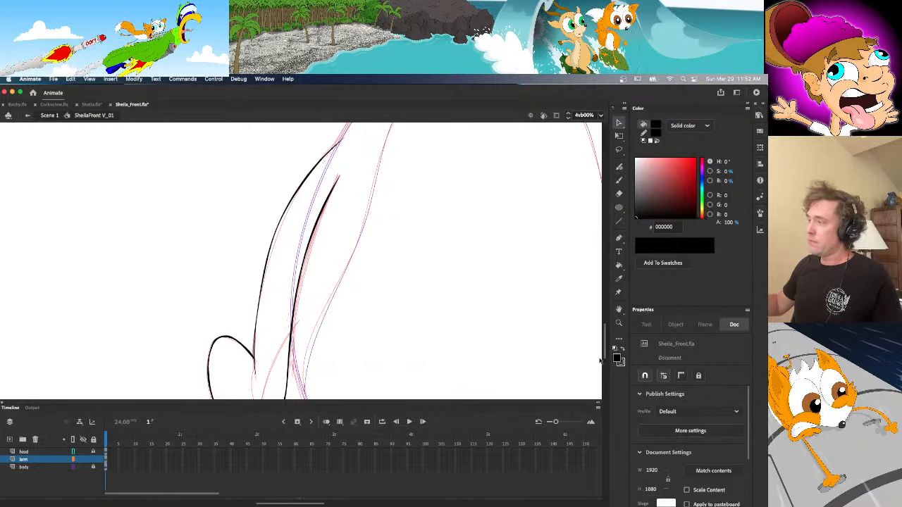
{"action": "scroll", "coordinate": [603, 356], "scroll_direction": "down", "scroll_amount": 3}
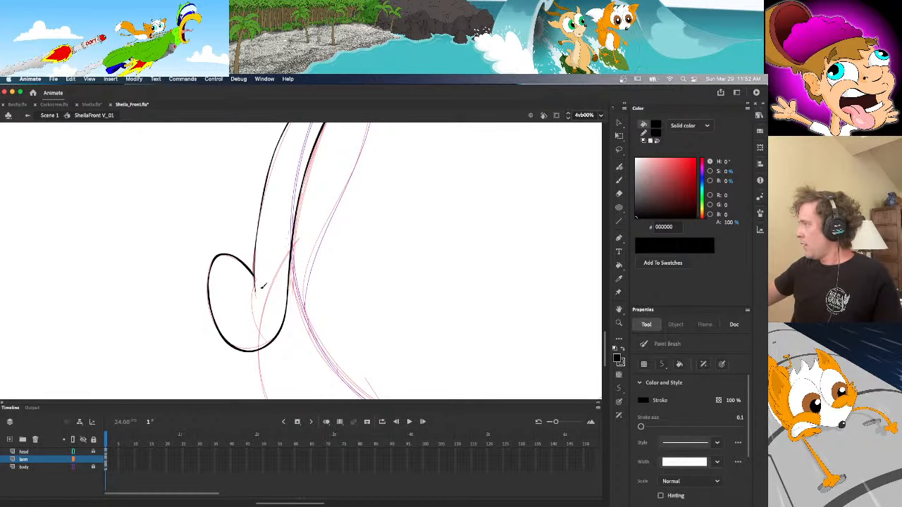
{"action": "mouse_move", "coordinate": [255, 295]}
{"action": "left_mouse_down"}
{"action": "mouse_move", "coordinate": [268, 334]}
{"action": "mouse_move", "coordinate": [285, 346]}
{"action": "left_mouse_up"}
{"action": "key", "text": "v"}
{"action": "left_click", "coordinate": [259, 332]}
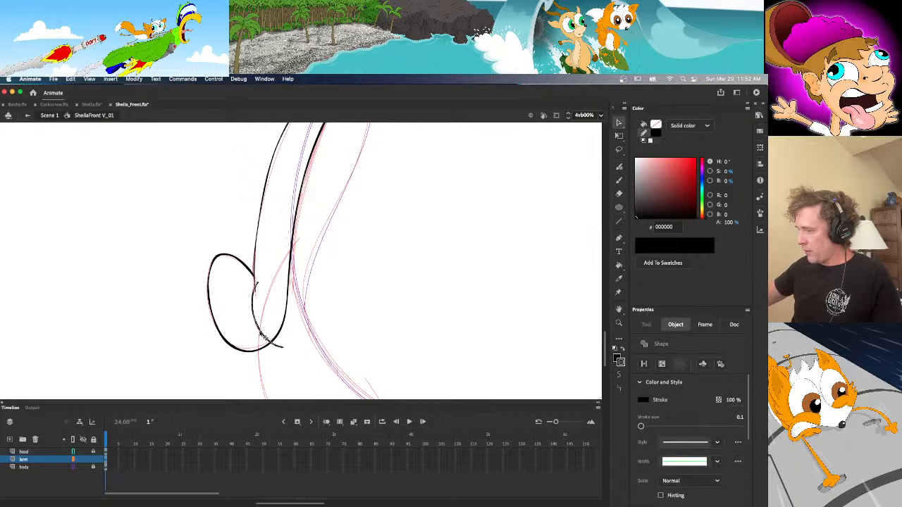
{"action": "key", "text": "Delete"}
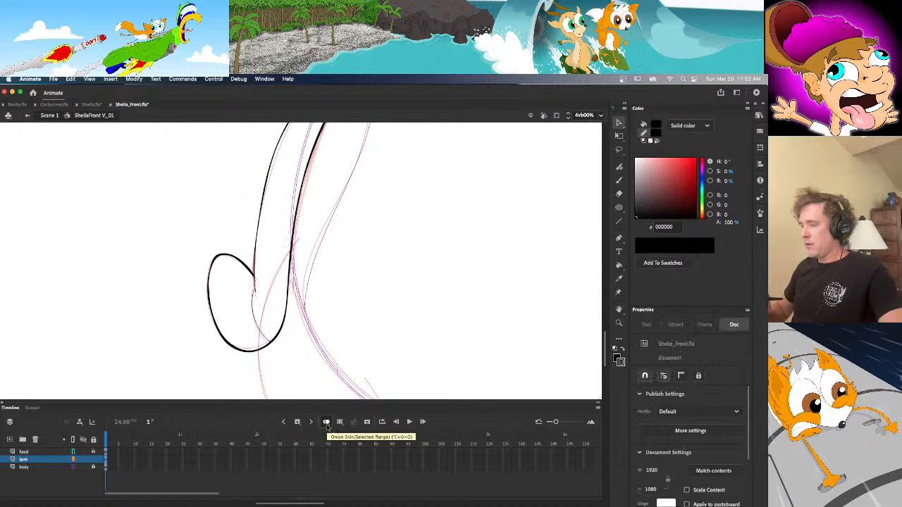
Close the open shoulder end of the arm with a thin black line and bend it into a curve
{"action": "left_click_drag", "start_coordinate": [604, 344], "coordinate": [604, 331]}
{"action": "key", "text": "n"}
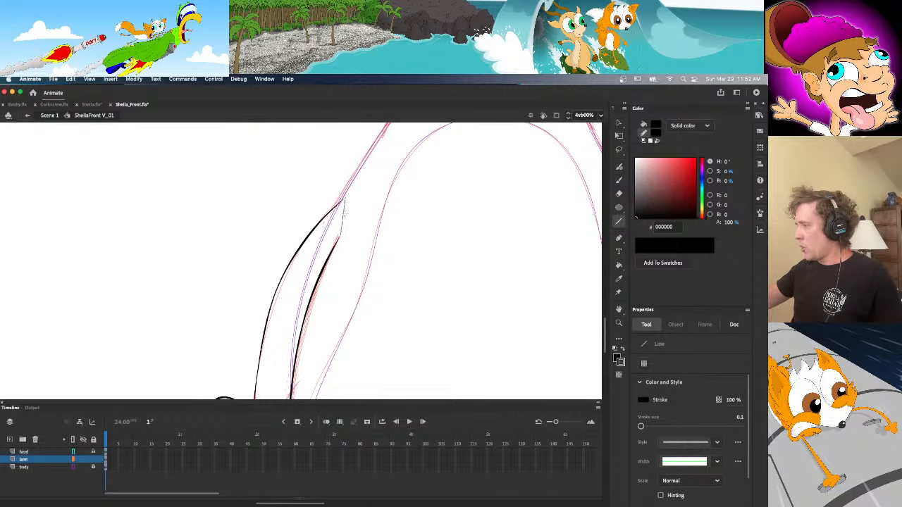
{"action": "key", "text": "v"}
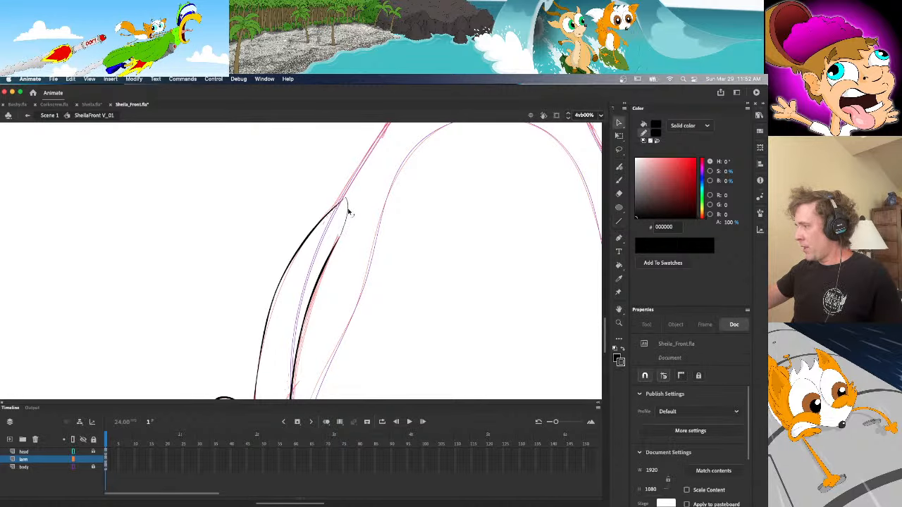
{"action": "left_click", "coordinate": [597, 403]}
{"action": "left_click_drag", "start_coordinate": [603, 346], "coordinate": [603, 351]}
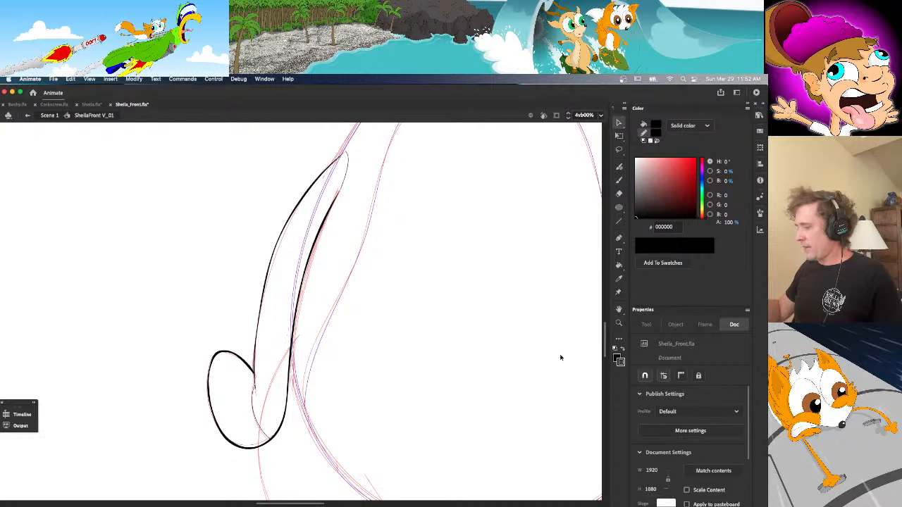
Turn off outline display for the larm and body layers, and fill the arm with the body's tan colour F5C476
{"action": "left_click", "coordinate": [21, 414]}
{"action": "left_click", "coordinate": [73, 460]}
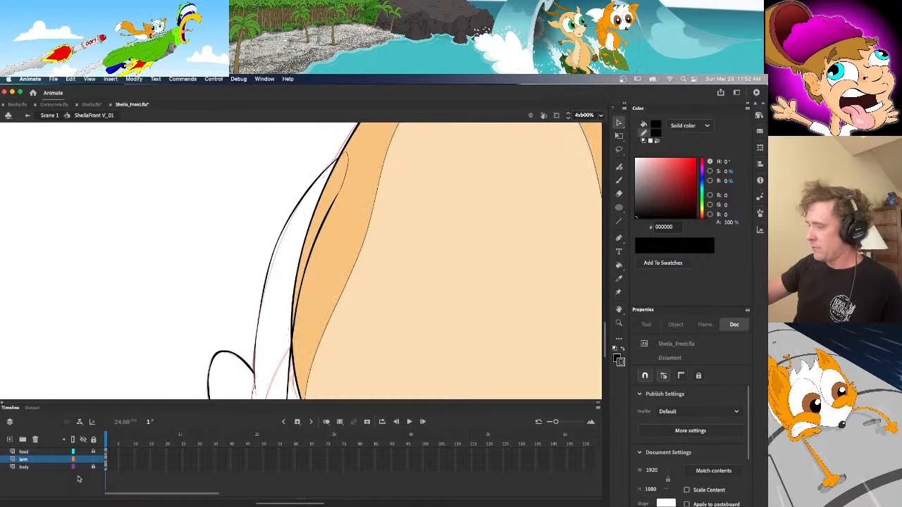
{"action": "key", "text": "i"}
{"action": "left_click", "coordinate": [341, 258]}
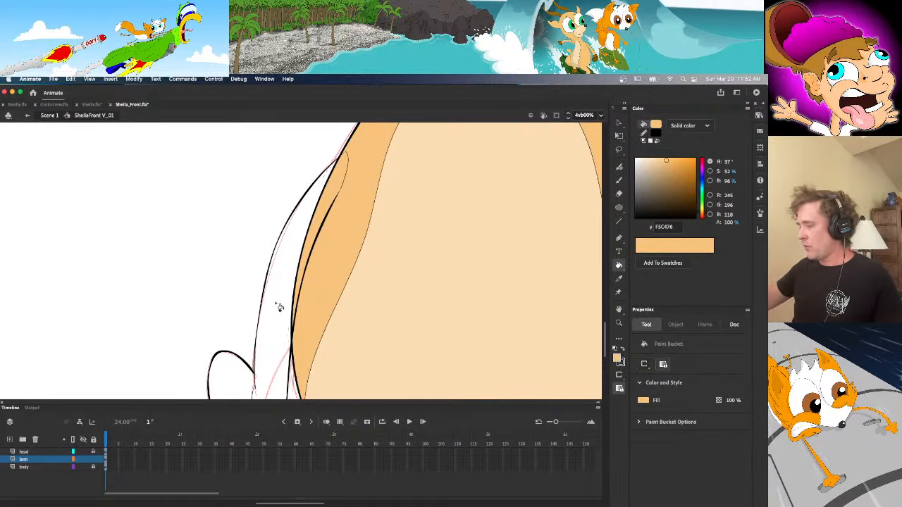
{"action": "left_click", "coordinate": [276, 306]}
Delete the thin closing stroke at the shoulder so the arm fill blends into the body
{"action": "key", "text": "v"}
{"action": "left_click", "coordinate": [348, 169]}
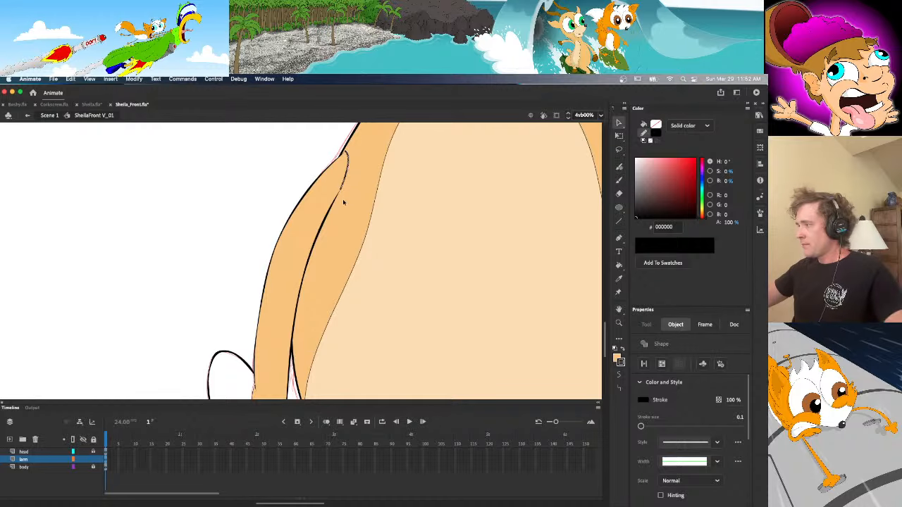
{"action": "key", "text": "Delete"}
{"action": "left_click", "coordinate": [325, 216]}
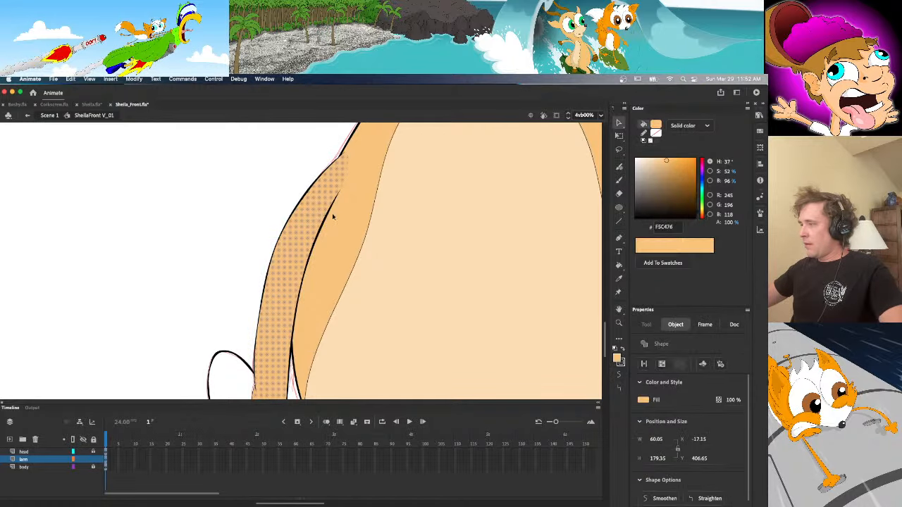
{"action": "left_click", "coordinate": [341, 220]}
Sample the brown 996600 from the hand in Sheila.fla and fill the hand in Sheila_Front.fla with it
{"action": "scroll", "coordinate": [604, 340], "scroll_direction": "down", "scroll_amount": 3}
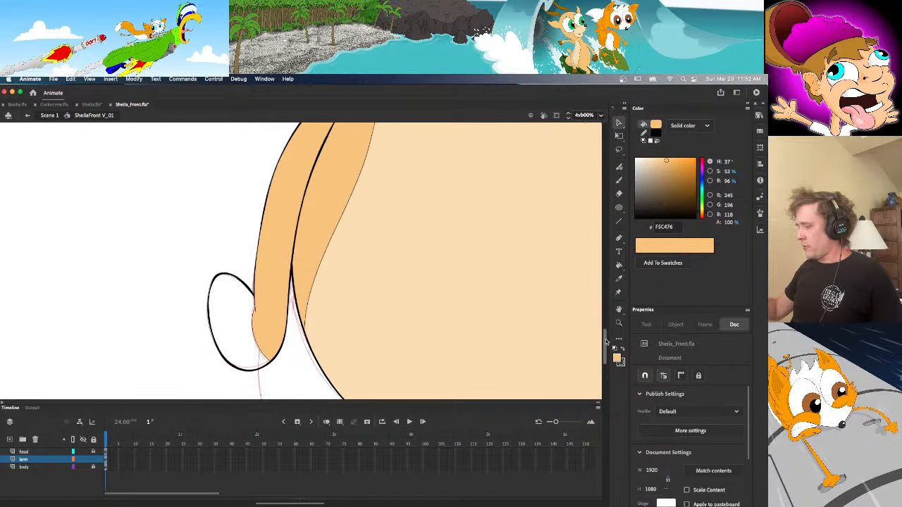
{"action": "left_click", "coordinate": [91, 105]}
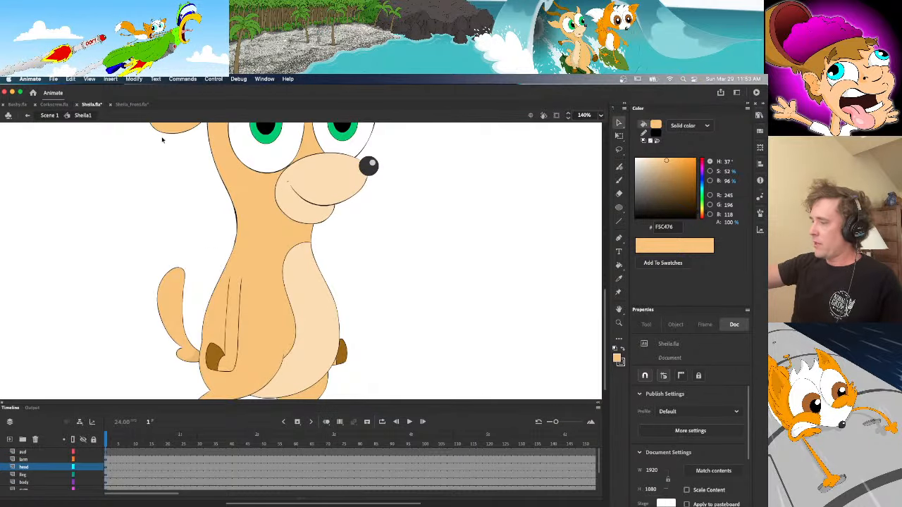
{"action": "key", "text": "i"}
{"action": "left_click", "coordinate": [217, 352]}
{"action": "left_click", "coordinate": [132, 104]}
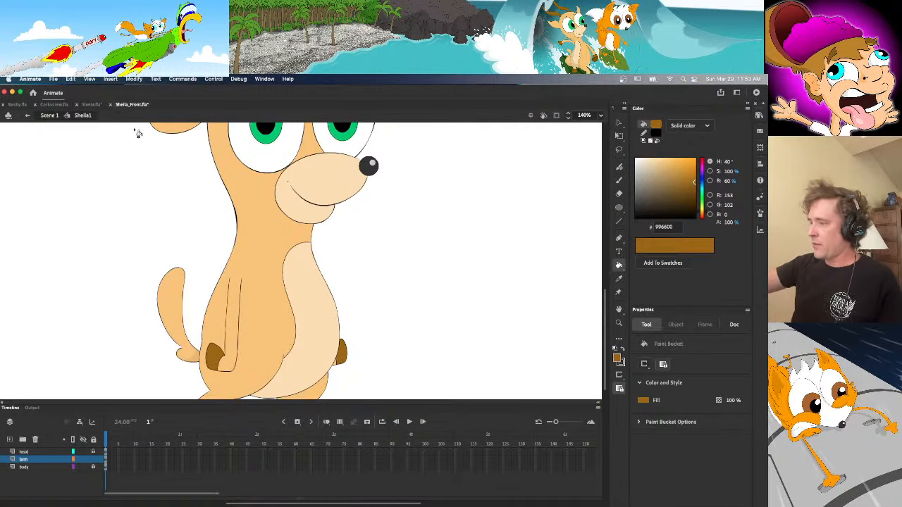
{"action": "left_click", "coordinate": [246, 337]}
{"action": "key", "text": "v"}
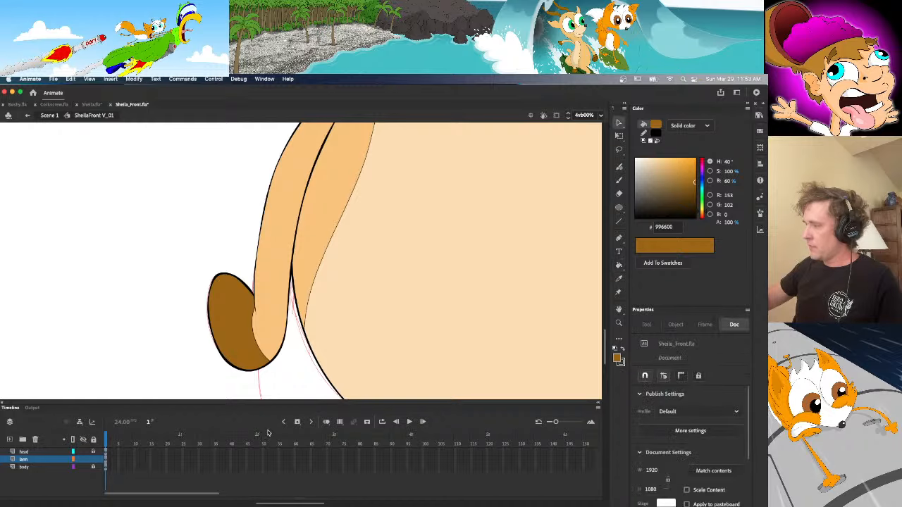
Examine the coloured arm against the whole body at 200% and look over the characters in Sheila.fla, Bushy.fla and Corkscrew.fla
{"action": "mouse_move", "coordinate": [603, 362]}
{"action": "left_mouse_down"}
{"action": "mouse_move", "coordinate": [603, 349]}
{"action": "mouse_move", "coordinate": [602, 360]}
{"action": "left_mouse_up"}
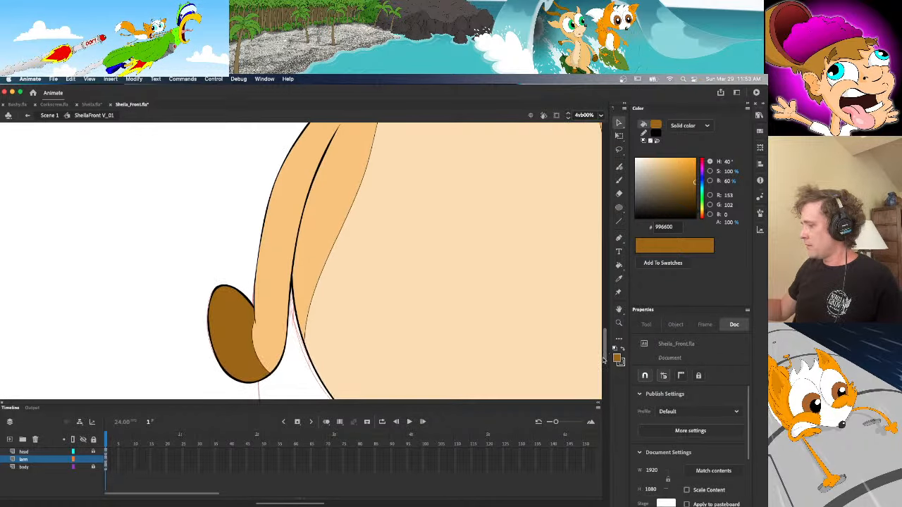
{"action": "left_click_drag", "start_coordinate": [306, 502], "coordinate": [337, 499]}
{"action": "scroll", "coordinate": [103, 335], "scroll_direction": "left", "scroll_amount": 5}
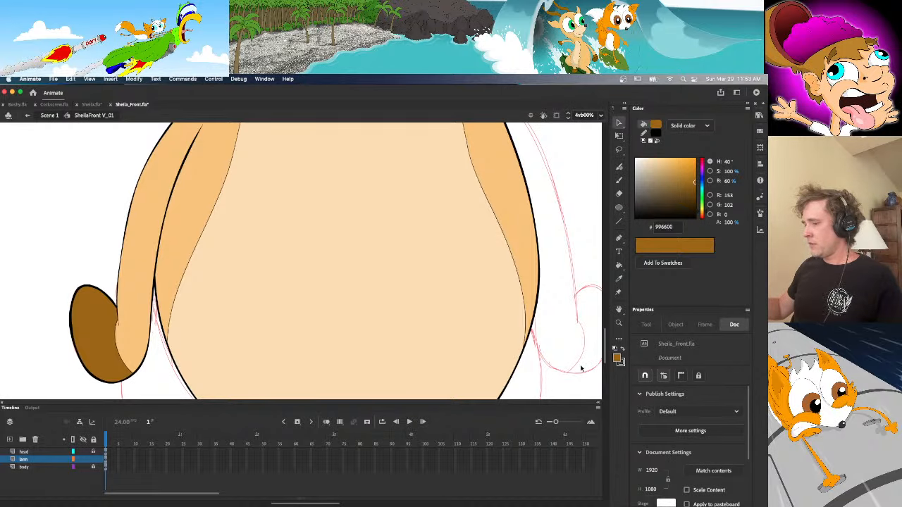
{"action": "left_click", "coordinate": [601, 115]}
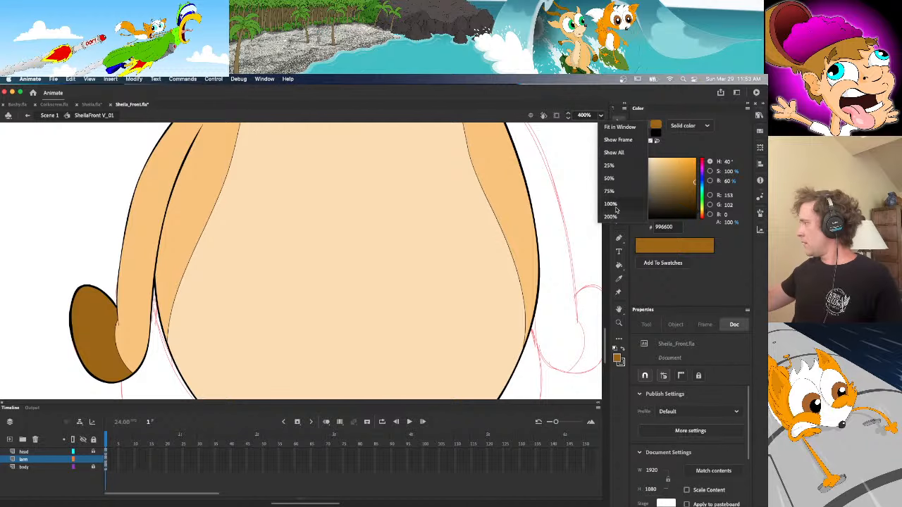
{"action": "left_click", "coordinate": [610, 219]}
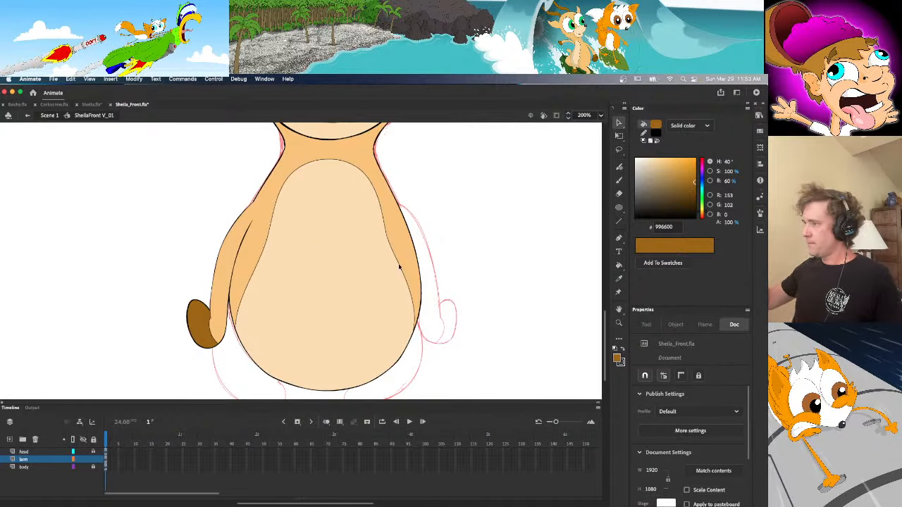
{"action": "left_click", "coordinate": [92, 104]}
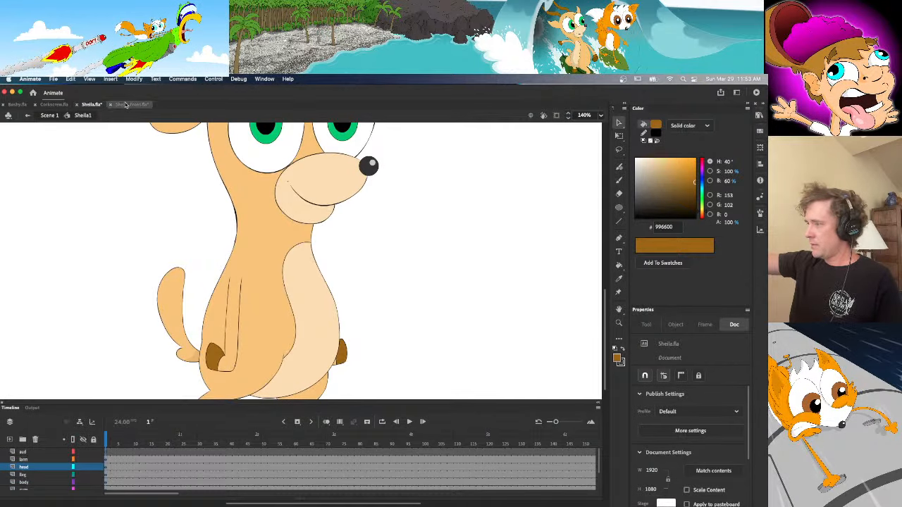
{"action": "left_click", "coordinate": [128, 105]}
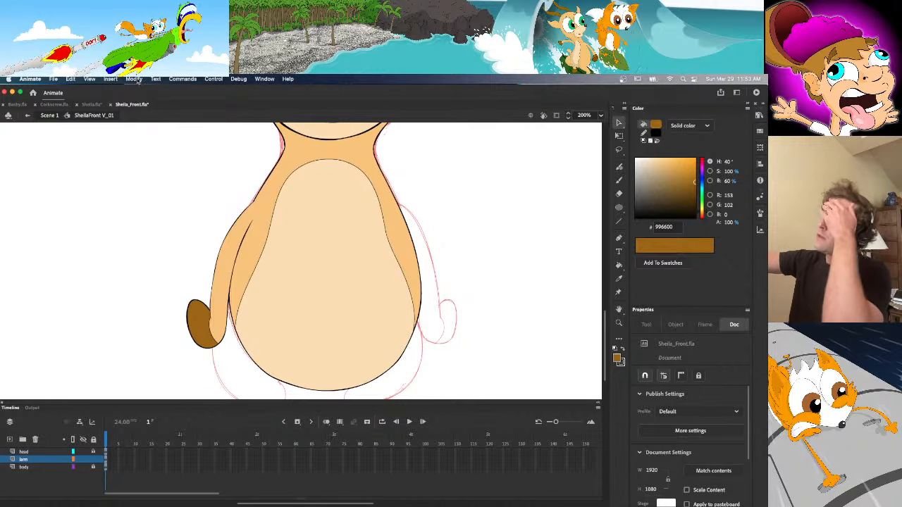
{"action": "left_click", "coordinate": [18, 105]}
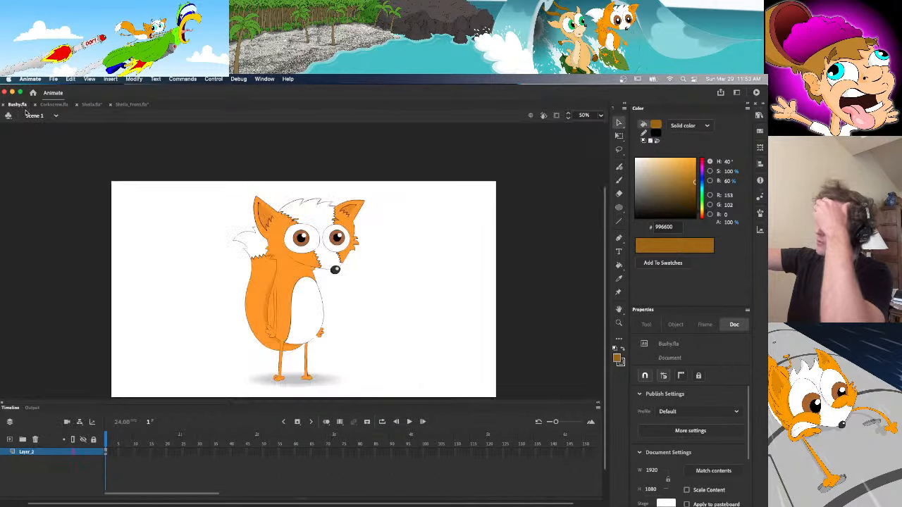
{"action": "left_click", "coordinate": [92, 105]}
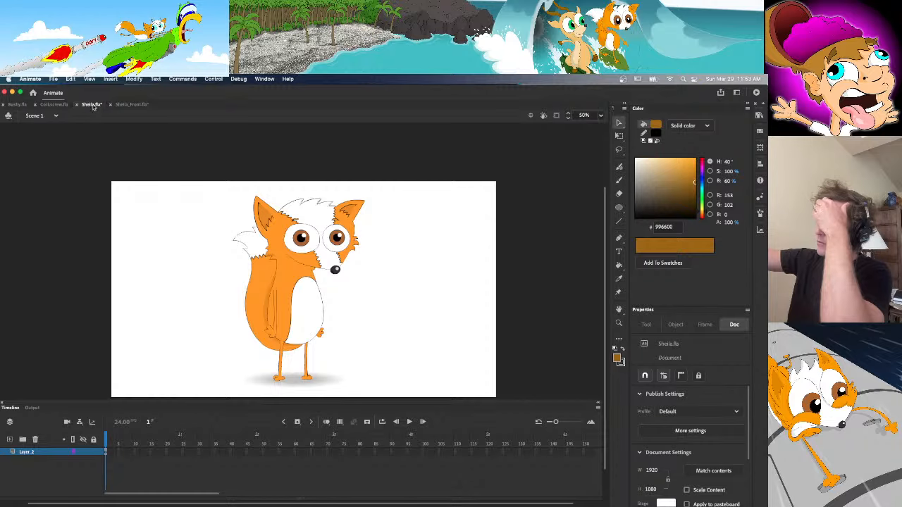
{"action": "left_click", "coordinate": [54, 105]}
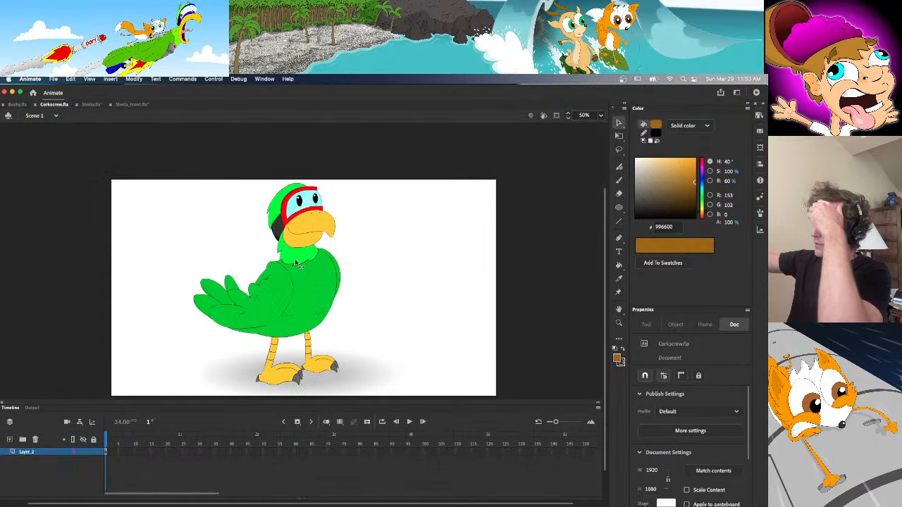
{"action": "left_click", "coordinate": [132, 104]}
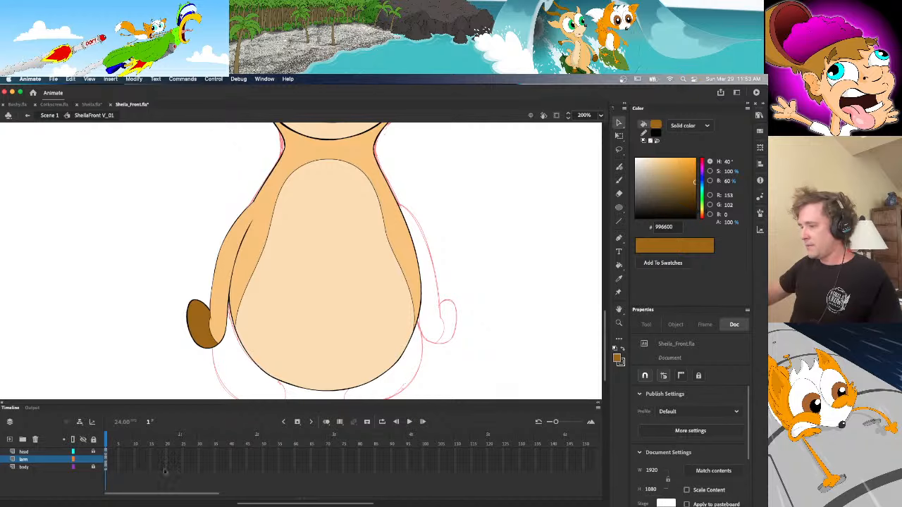
Convert the coloured arm into a graphic symbol named SheilaFront1Larm1 and place its transformation point at the shoulder
{"action": "left_click", "coordinate": [107, 460]}
{"action": "left_click", "coordinate": [133, 78]}
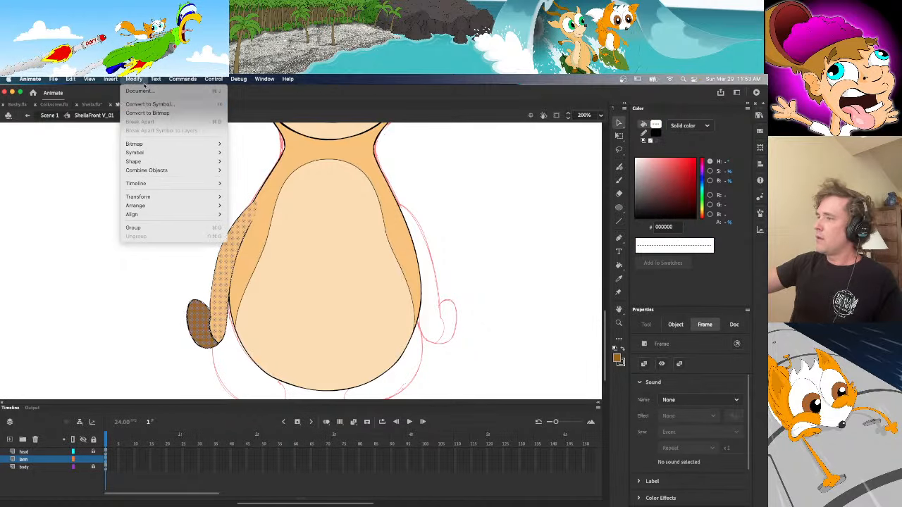
{"action": "left_click", "coordinate": [145, 105]}
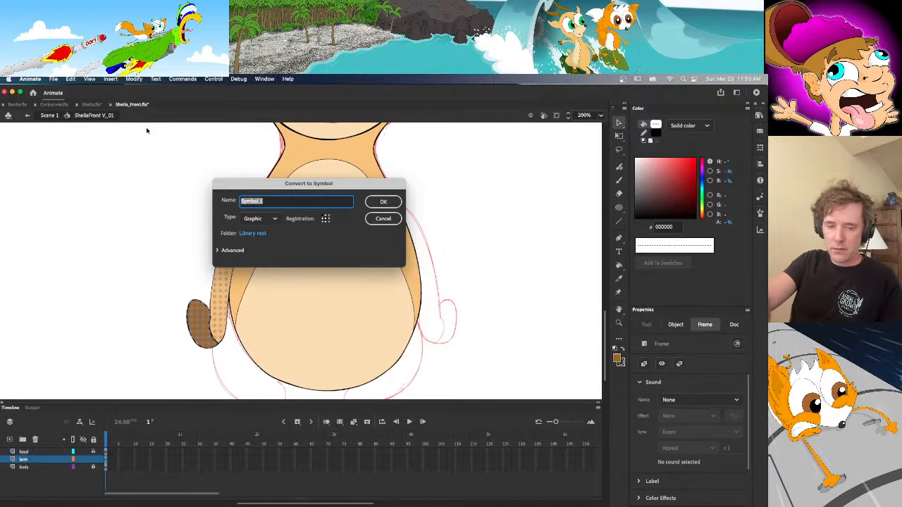
{"action": "type", "text": "SheilaFront1L"}
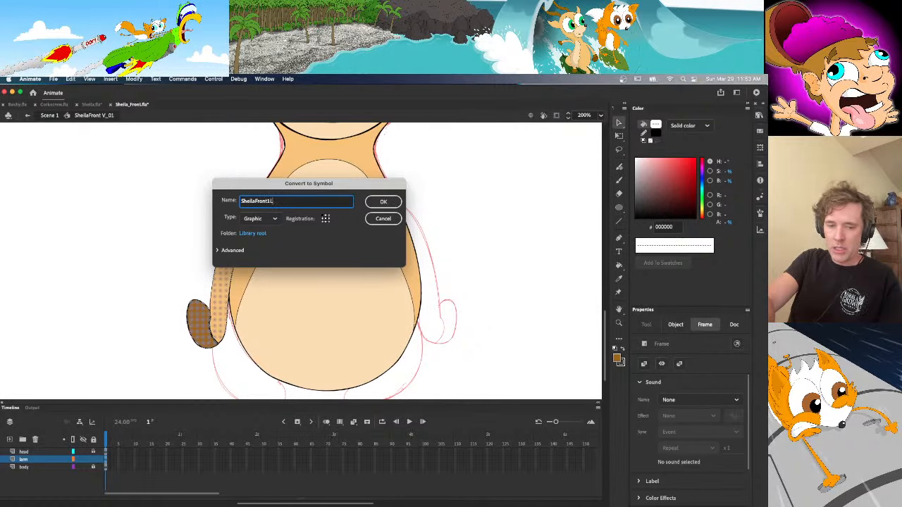
{"action": "type", "text": "arm1"}
{"action": "key", "text": "Return"}
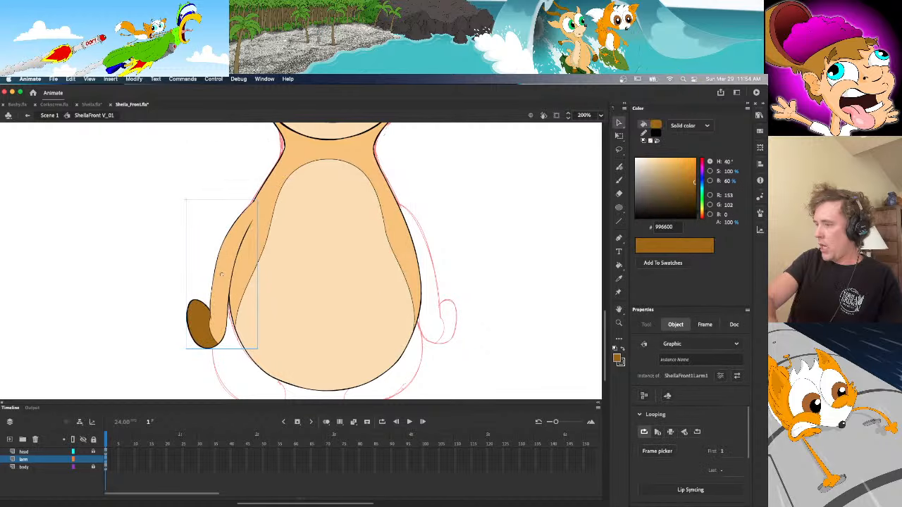
{"action": "key", "text": "q"}
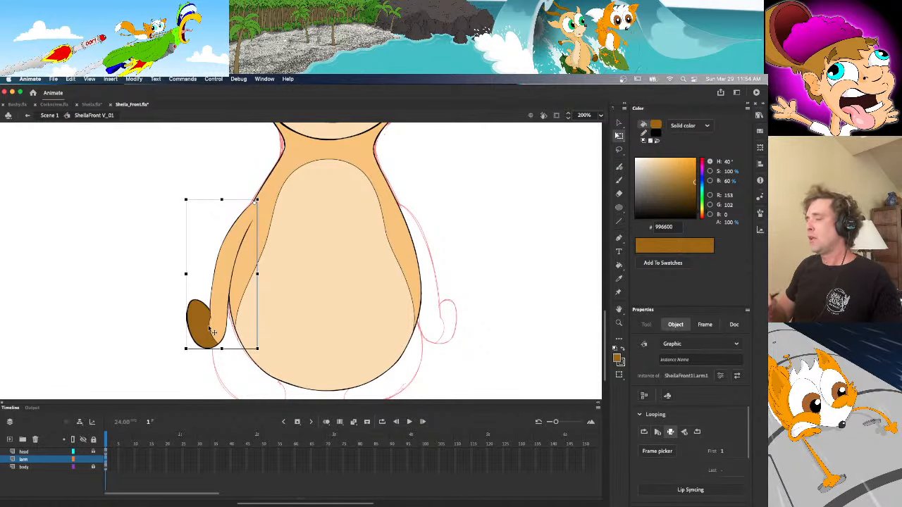
{"action": "left_click", "coordinate": [439, 364]}
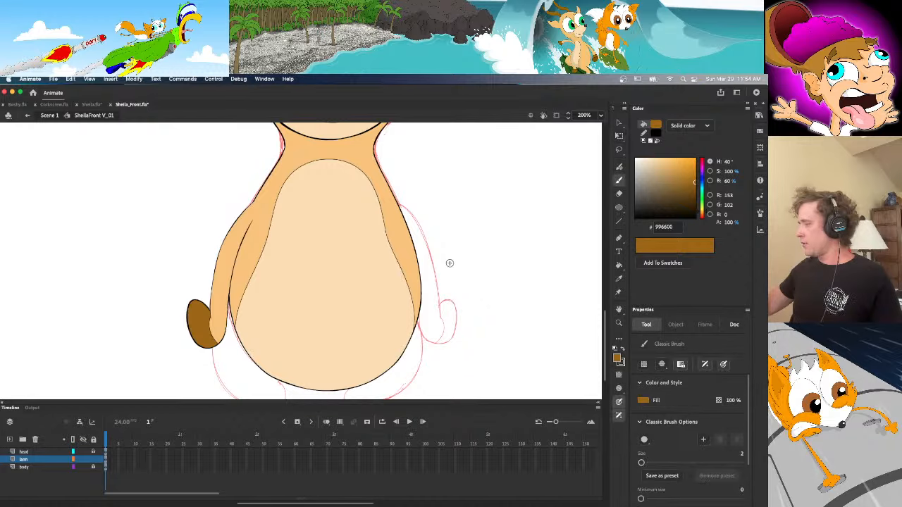
Set the Classic Brush fill to black 000000 and display the body layer as outlines
{"action": "key", "text": "d"}
{"action": "key", "text": "b"}
{"action": "key", "text": "x"}
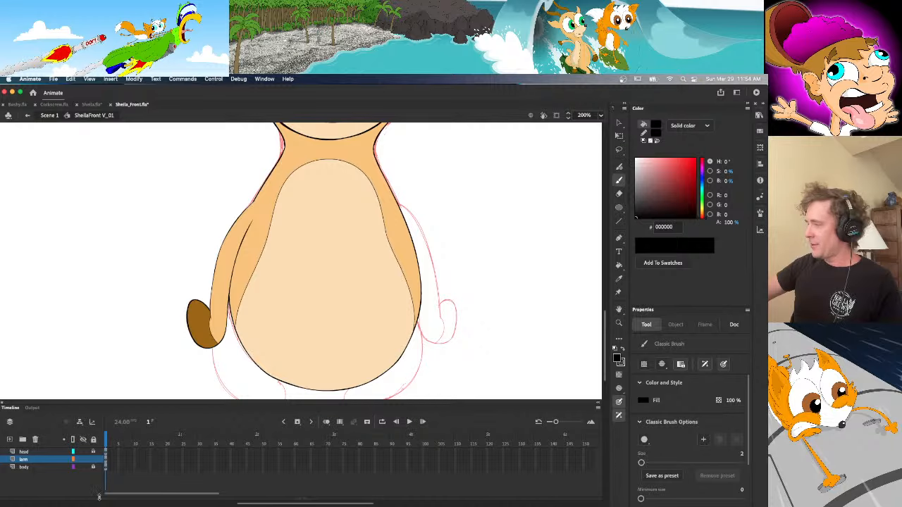
{"action": "left_click", "coordinate": [73, 467]}
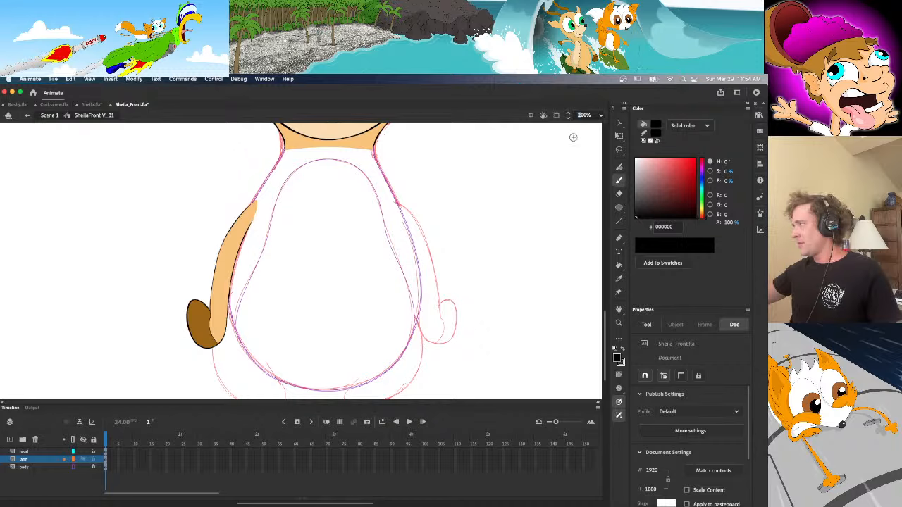
{"action": "key", "text": "Return"}
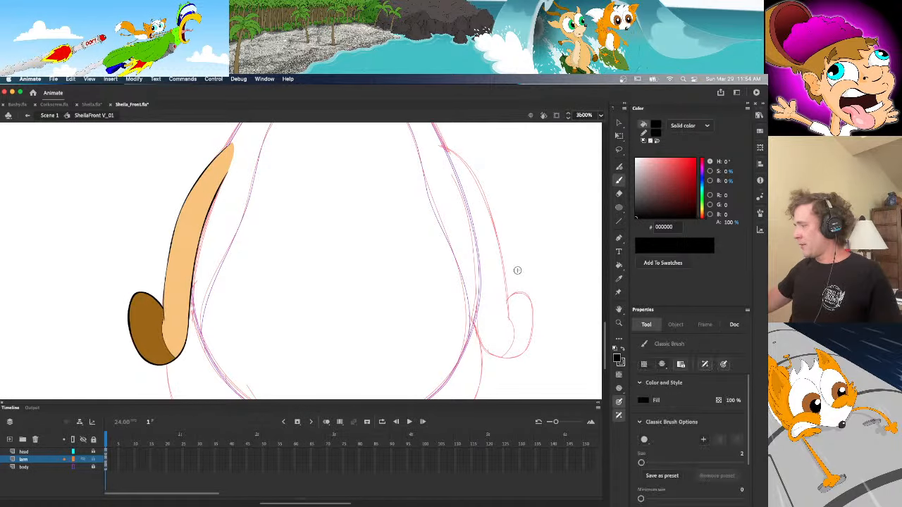
{"action": "key", "text": "n"}
{"action": "key", "text": "b"}
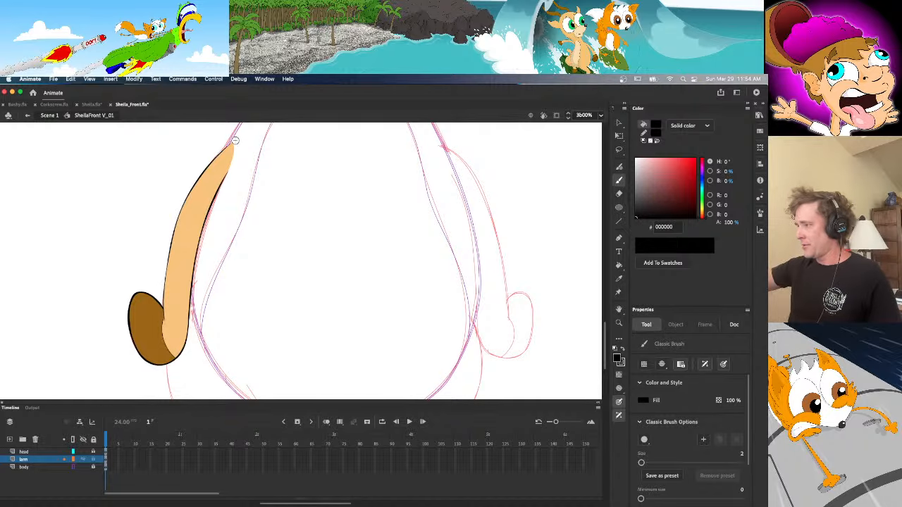
{"action": "left_click_drag", "start_coordinate": [236, 139], "coordinate": [458, 139]}
{"action": "key", "text": "super+z"}
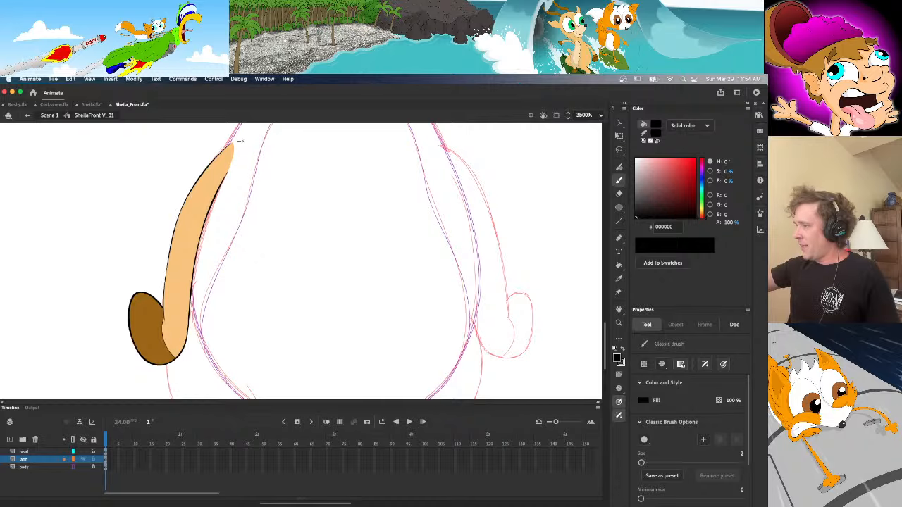
{"action": "mouse_move", "coordinate": [239, 141]}
{"action": "left_mouse_down"}
{"action": "mouse_move", "coordinate": [356, 133]}
{"action": "mouse_move", "coordinate": [502, 140]}
{"action": "mouse_move", "coordinate": [443, 146]}
{"action": "mouse_move", "coordinate": [480, 198]}
{"action": "mouse_move", "coordinate": [450, 150]}
{"action": "mouse_move", "coordinate": [471, 176]}
{"action": "mouse_move", "coordinate": [503, 258]}
{"action": "left_mouse_up"}
{"action": "key", "text": "super+z"}
{"action": "key", "text": "super+z"}
Ink the outline of the opposite arm and hand over the sketch with the black Classic Brush at size 2
{"action": "left_click_drag", "start_coordinate": [508, 295], "coordinate": [508, 312]}
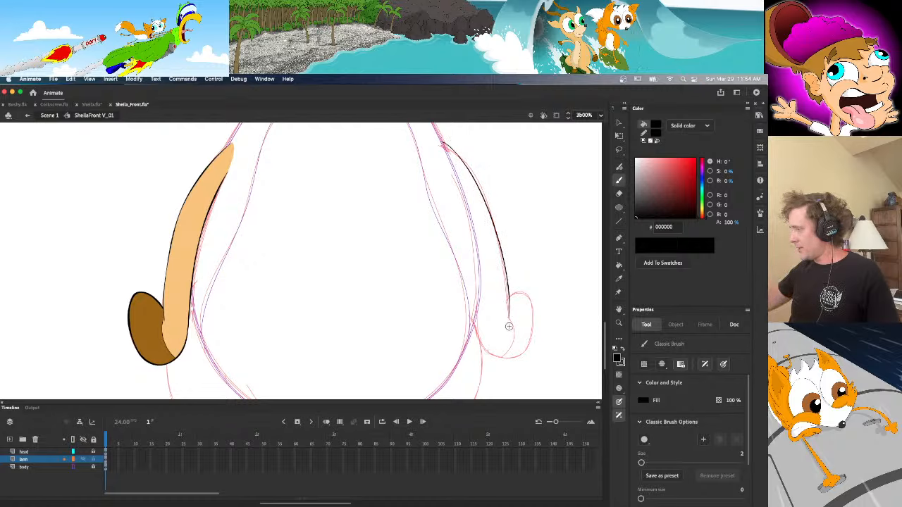
{"action": "key", "text": "v"}
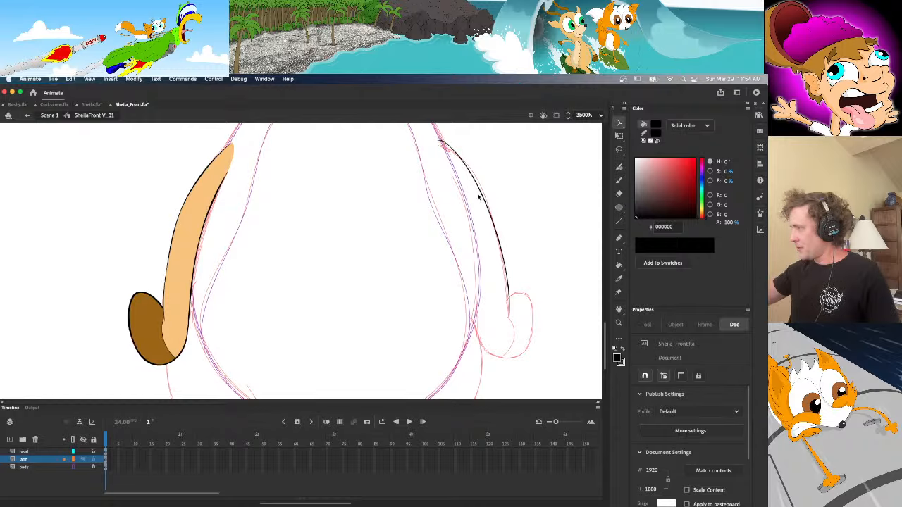
{"action": "key", "text": "b"}
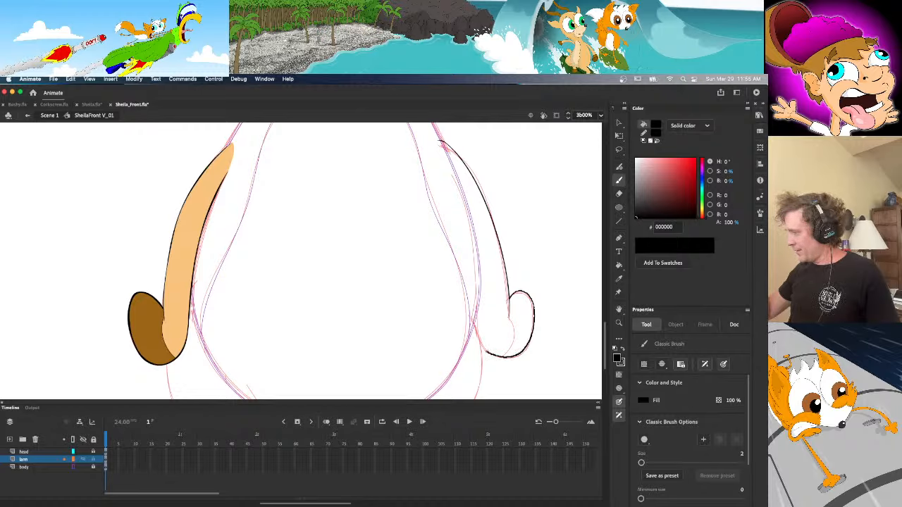
{"action": "left_click_drag", "start_coordinate": [477, 319], "coordinate": [473, 290]}
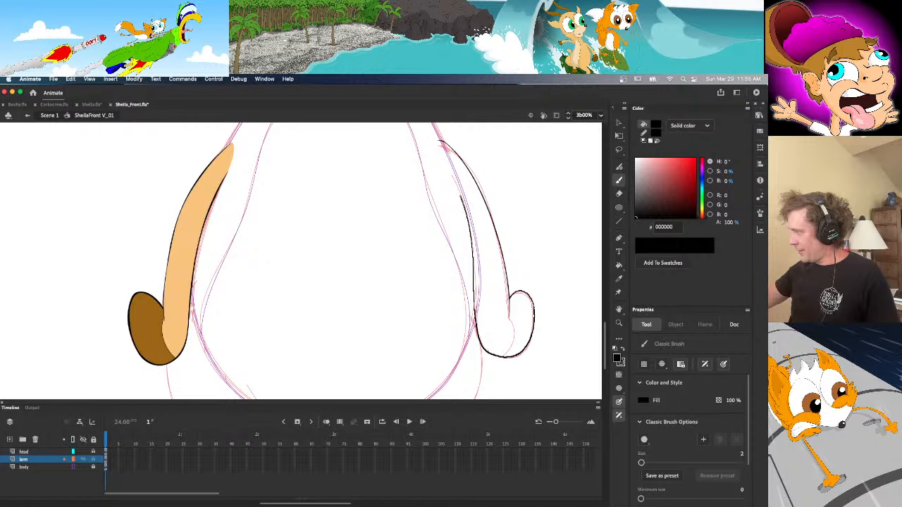
{"action": "left_click_drag", "start_coordinate": [460, 196], "coordinate": [452, 175]}
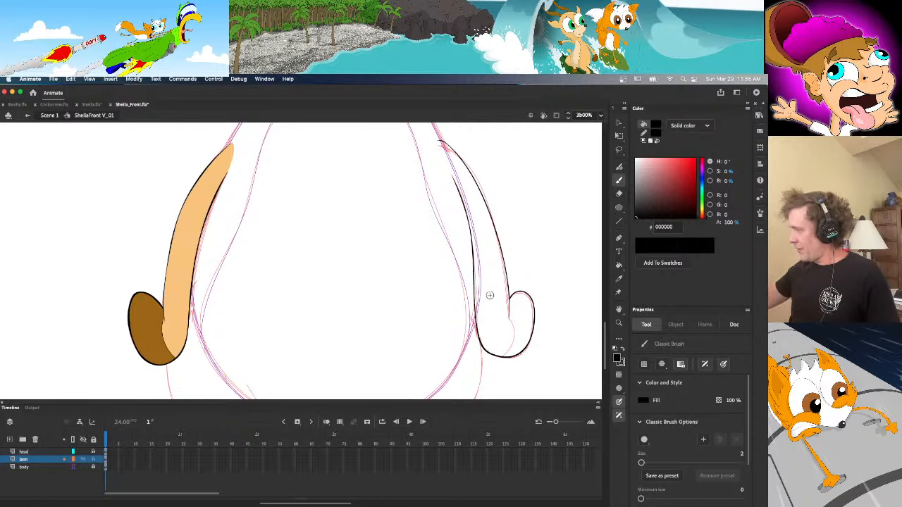
{"action": "key", "text": "v"}
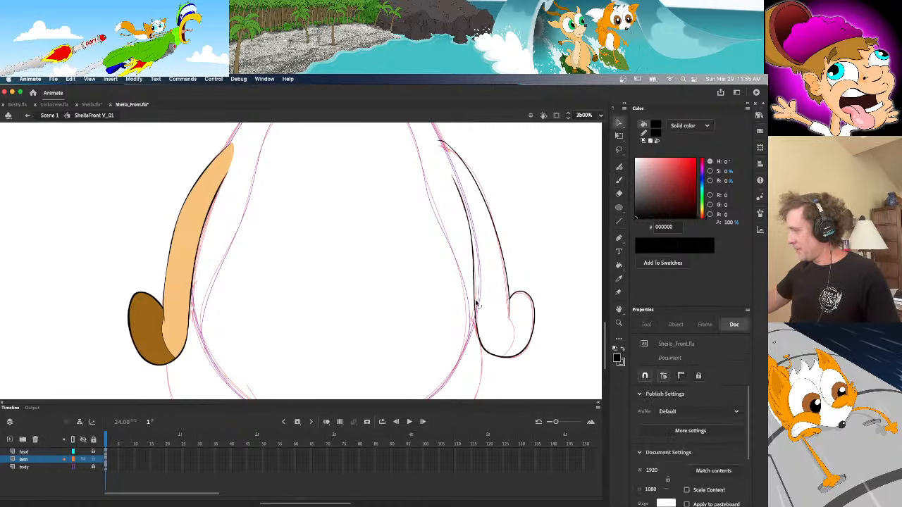
{"action": "left_click_drag", "start_coordinate": [477, 308], "coordinate": [485, 341]}
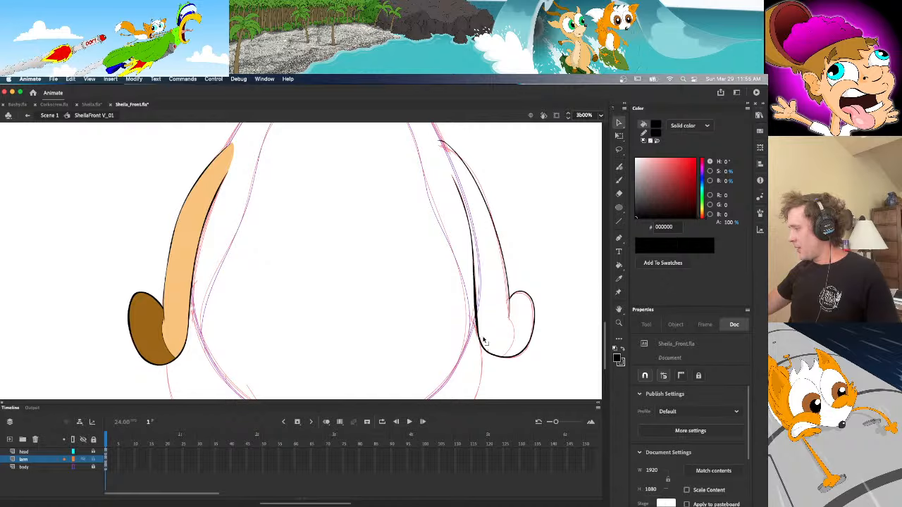
{"action": "left_click_drag", "start_coordinate": [477, 304], "coordinate": [475, 304]}
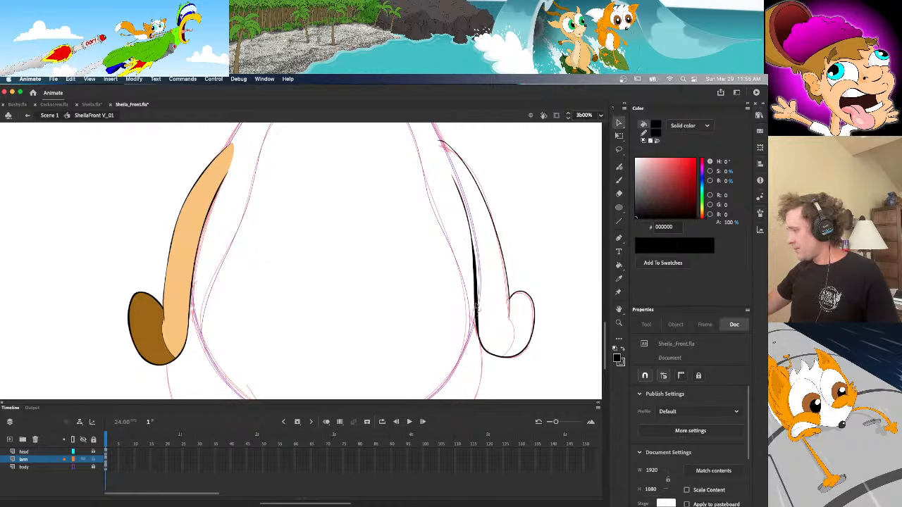
{"action": "key", "text": "super+z"}
{"action": "key", "text": "super+z"}
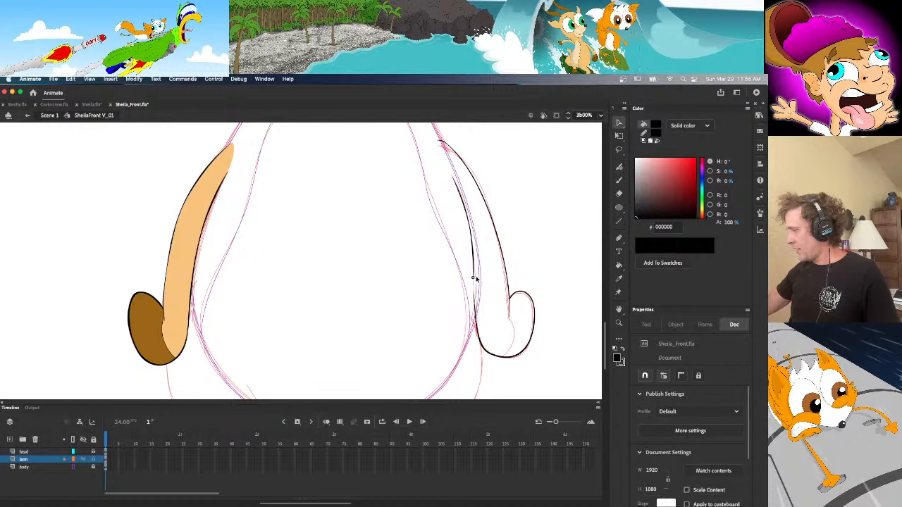
Reshape the new arm's inner line to be slightly thicker and clean up the crook where arm and hand meet
{"action": "left_click_drag", "start_coordinate": [475, 301], "coordinate": [476, 307]}
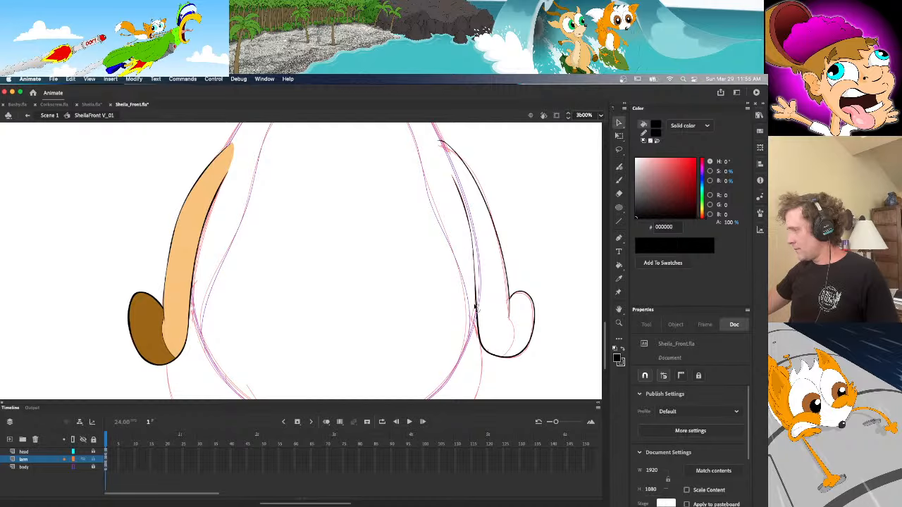
{"action": "mouse_move", "coordinate": [470, 233]}
{"action": "left_mouse_down"}
{"action": "mouse_move", "coordinate": [474, 241]}
{"action": "mouse_move", "coordinate": [466, 215]}
{"action": "mouse_move", "coordinate": [473, 252]}
{"action": "mouse_move", "coordinate": [466, 224]}
{"action": "left_mouse_up"}
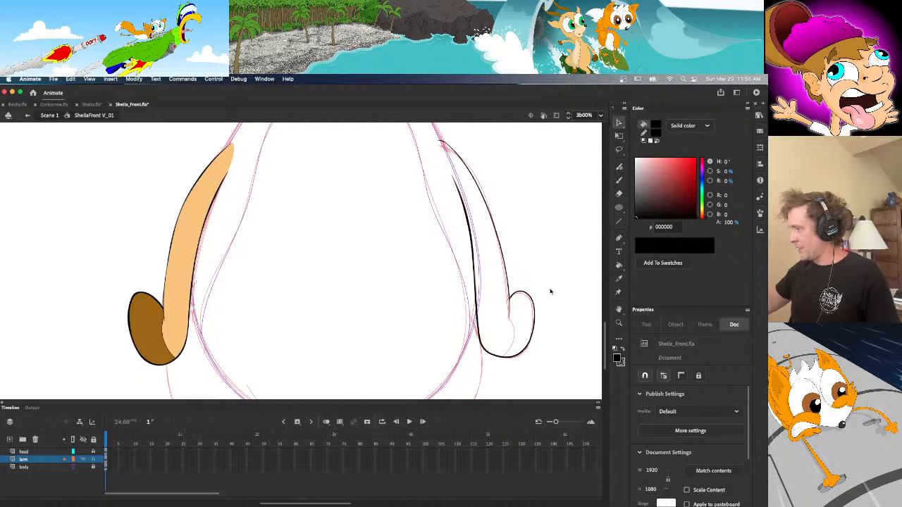
{"action": "left_click_drag", "start_coordinate": [605, 330], "coordinate": [605, 330]}
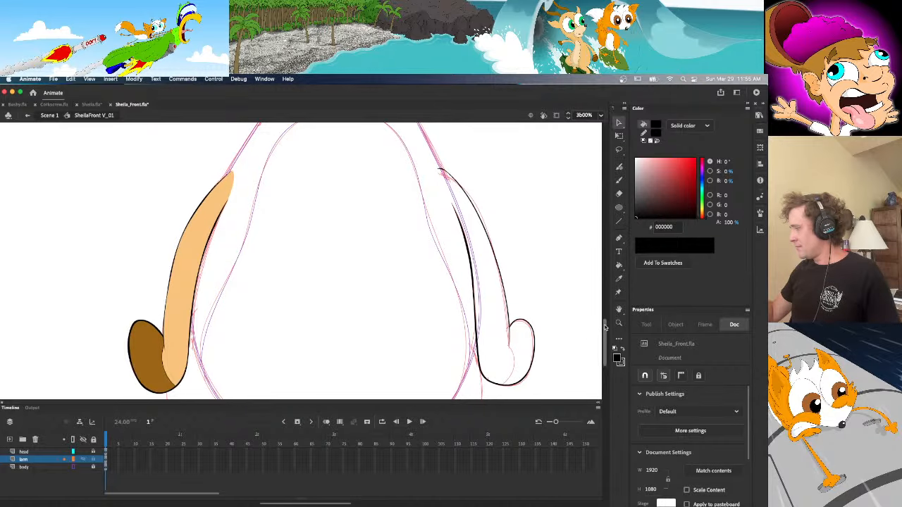
{"action": "left_click", "coordinate": [512, 335]}
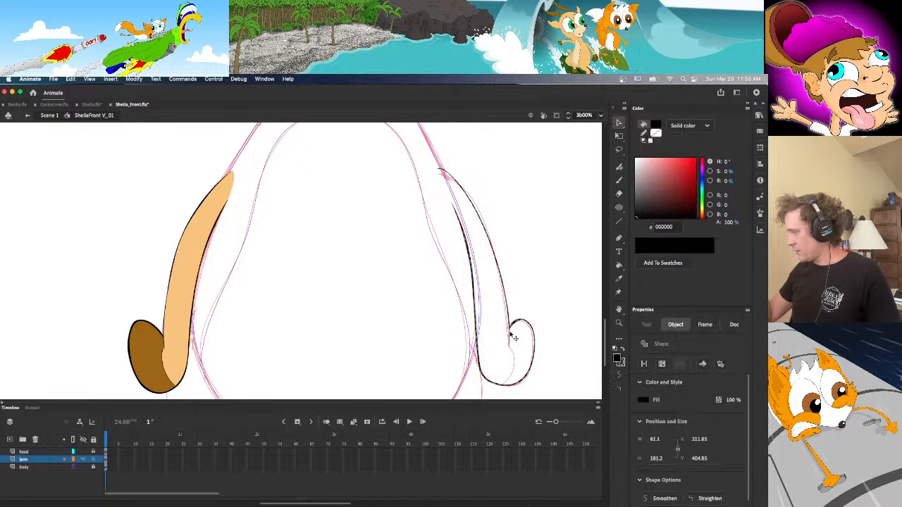
{"action": "left_click", "coordinate": [512, 334]}
{"action": "left_click_drag", "start_coordinate": [512, 331], "coordinate": [511, 326]}
Draw a thin 0.1 Paint Brush stroke separating the hand from the arm and delete its overshoot beyond the outline
{"action": "key", "text": "y"}
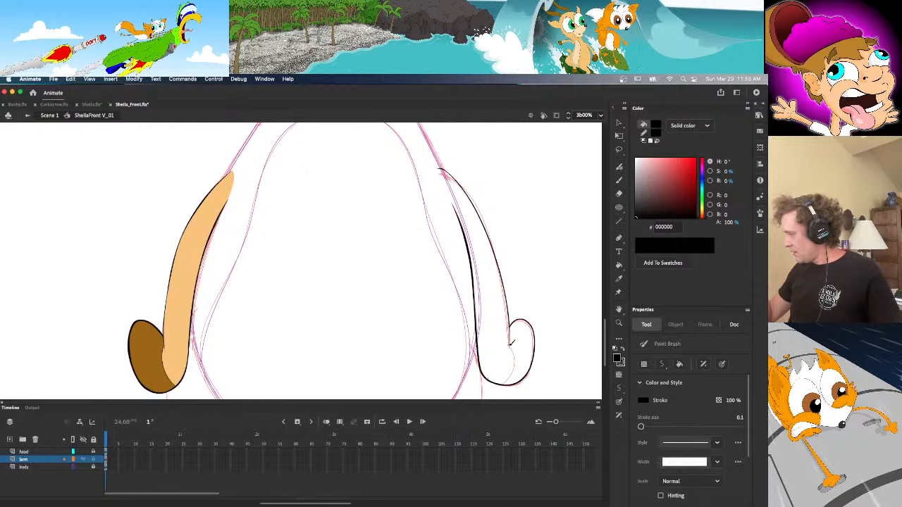
{"action": "left_click_drag", "start_coordinate": [510, 380], "coordinate": [497, 395]}
{"action": "key", "text": "v"}
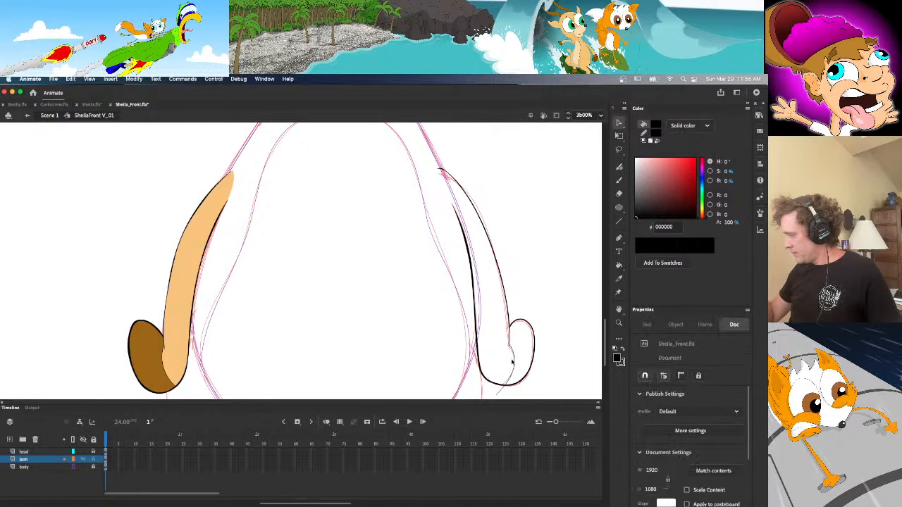
{"action": "left_click", "coordinate": [514, 367]}
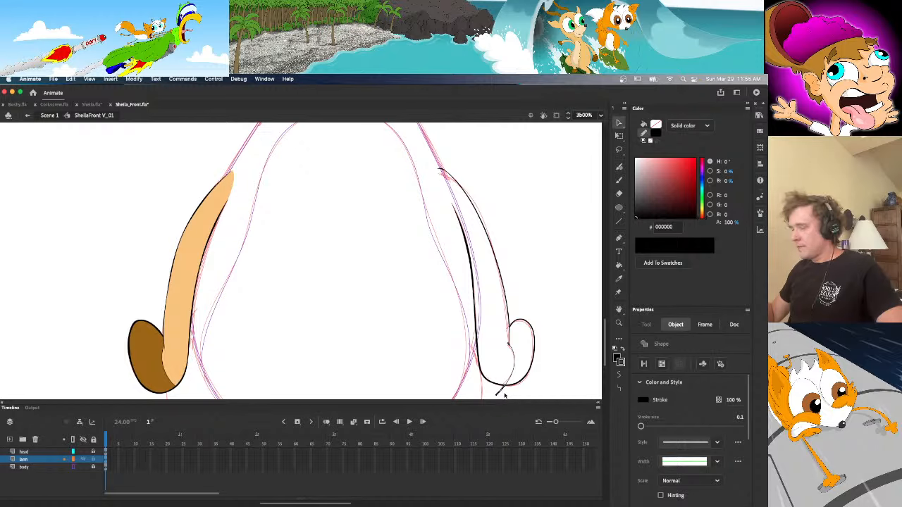
{"action": "key", "text": "Delete"}
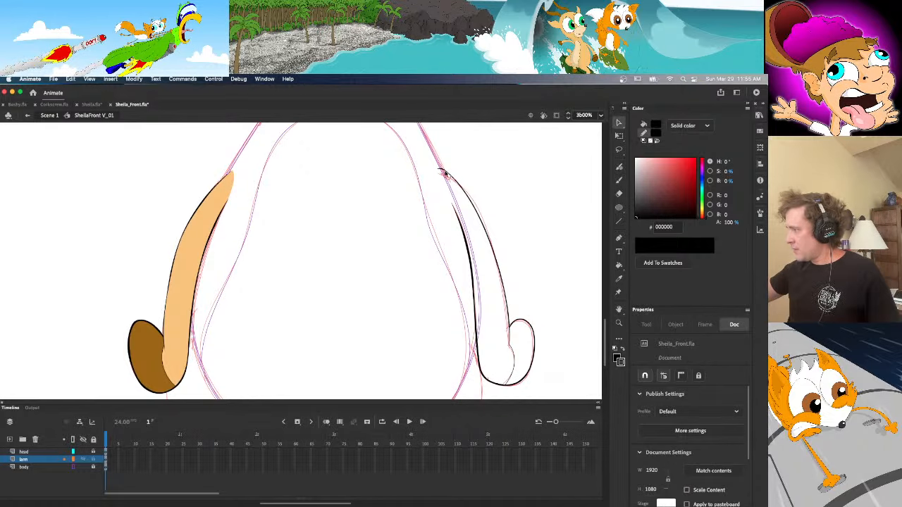
Refine the tip of the arm outline at the shoulder and close the shoulder gap with a thin 0.1 line
{"action": "left_click", "coordinate": [445, 173]}
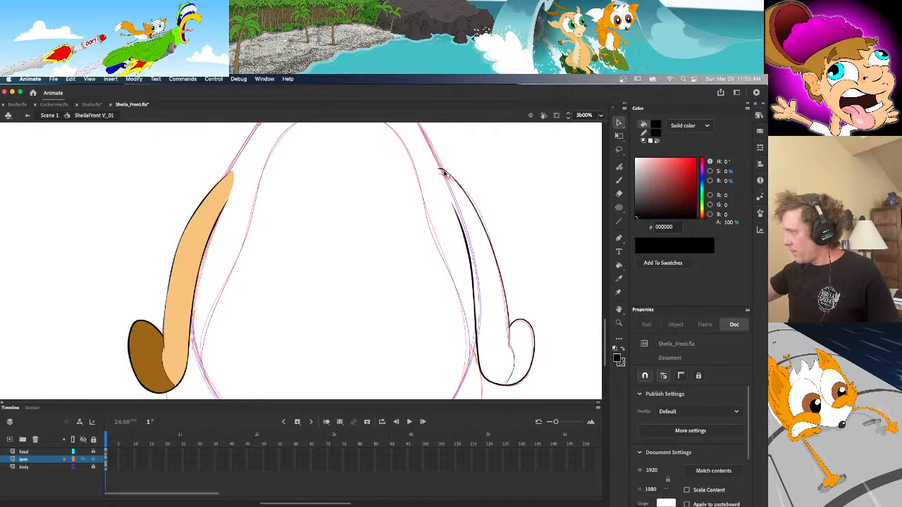
{"action": "left_click_drag", "start_coordinate": [443, 173], "coordinate": [441, 170]}
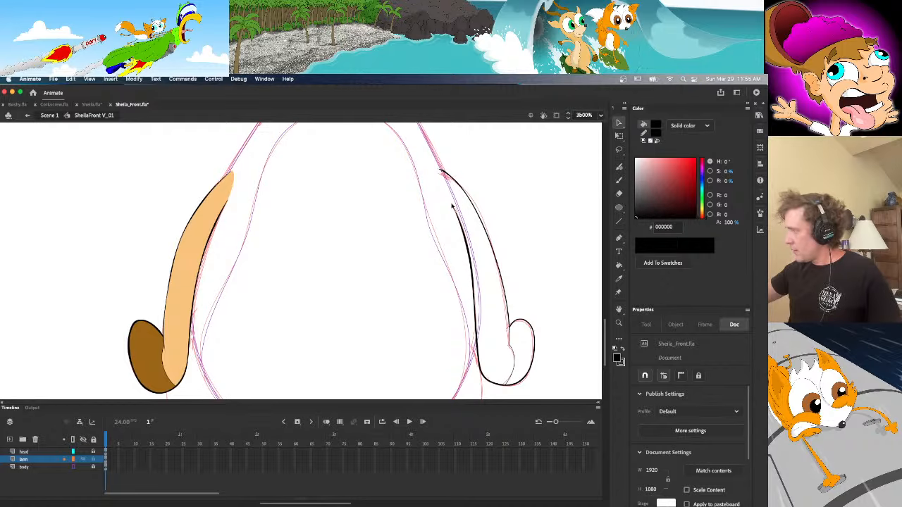
{"action": "key", "text": "n"}
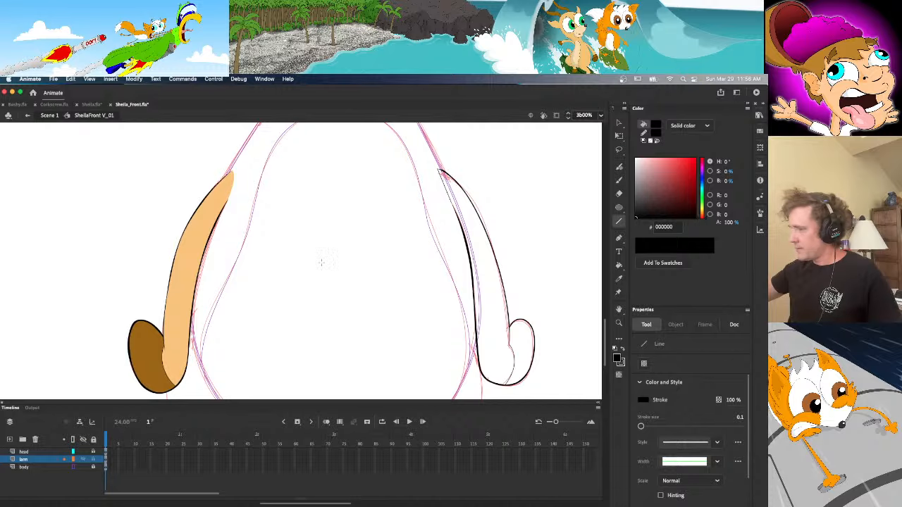
{"action": "key", "text": "v"}
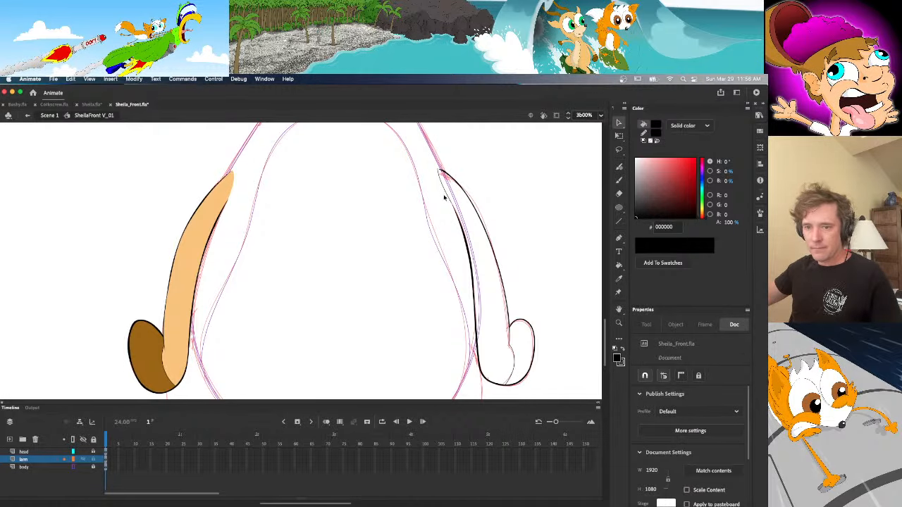
Sample the tan F5C476 from the finished arm and fill the newly inked arm with it
{"action": "key", "text": "i"}
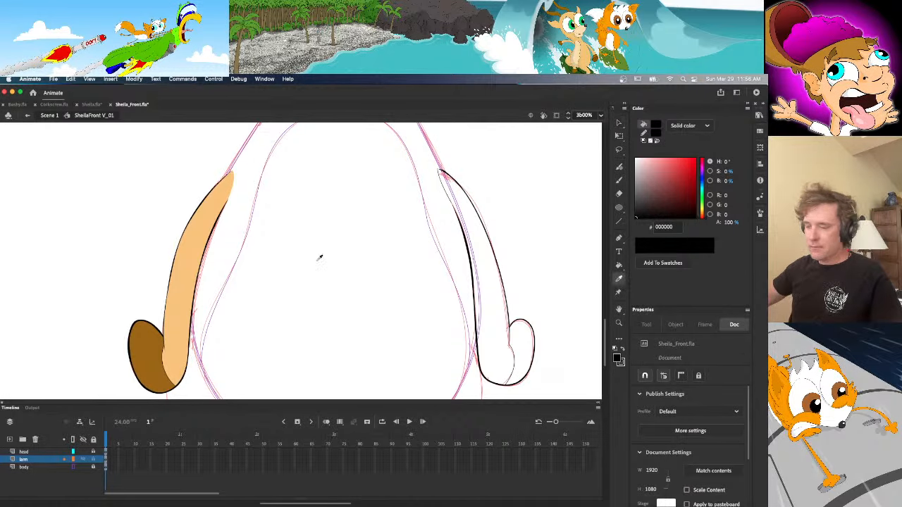
{"action": "left_click", "coordinate": [204, 230]}
{"action": "left_click", "coordinate": [479, 259]}
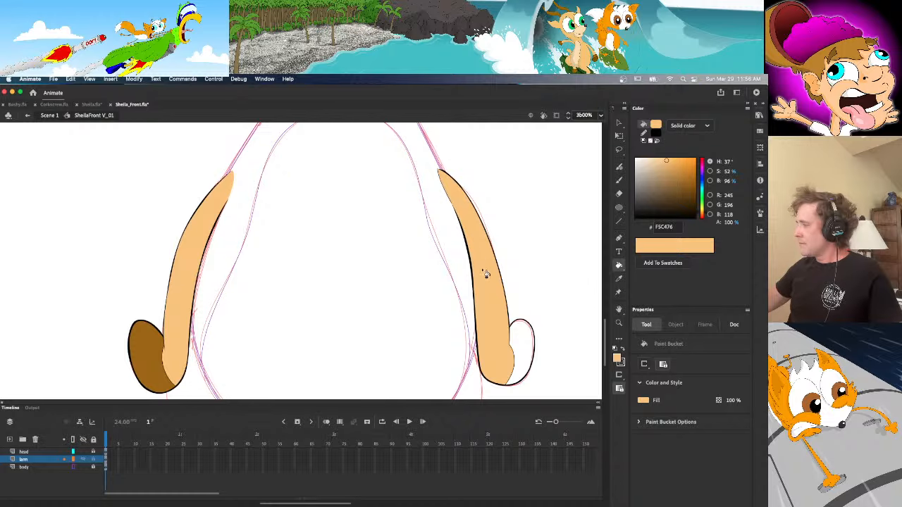
Sample the brown 996600 from the finished arm's hand and fill the newly inked hand with it
{"action": "key", "text": "i"}
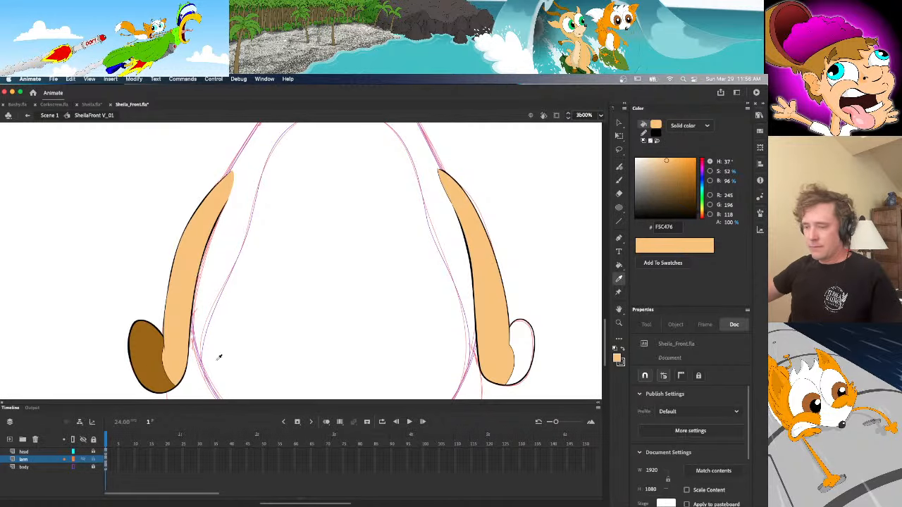
{"action": "left_click", "coordinate": [151, 362]}
{"action": "left_click", "coordinate": [524, 359]}
Delete the thin line closing the new arm's shoulder, and fine-tune the hand's outer curve and the arm's inner line
{"action": "key", "text": "v"}
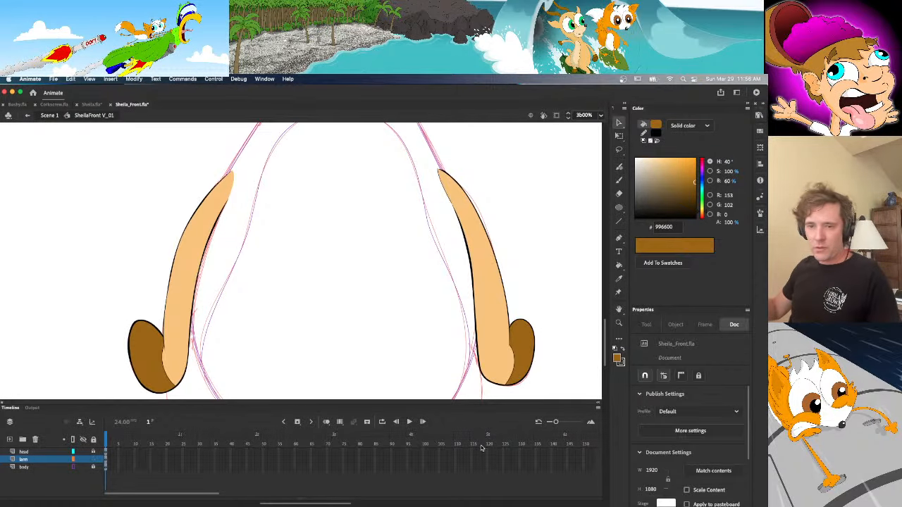
{"action": "left_click", "coordinate": [446, 194]}
{"action": "key", "text": "Delete"}
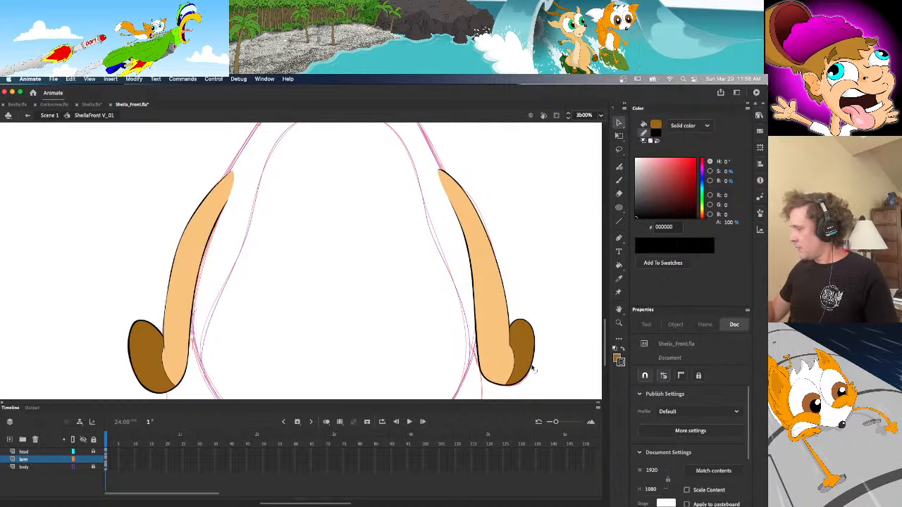
{"action": "left_click_drag", "start_coordinate": [531, 364], "coordinate": [534, 365]}
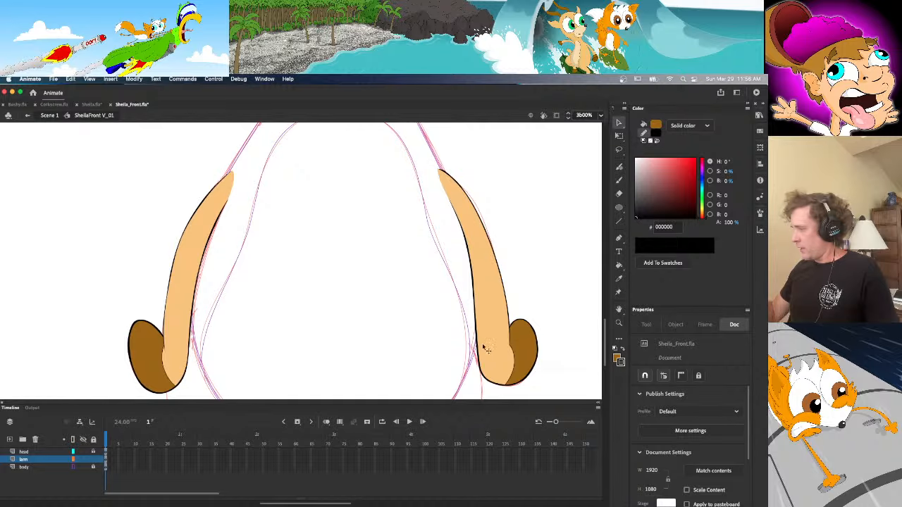
{"action": "left_click_drag", "start_coordinate": [477, 317], "coordinate": [476, 293]}
{"action": "left_click_drag", "start_coordinate": [477, 331], "coordinate": [477, 334]}
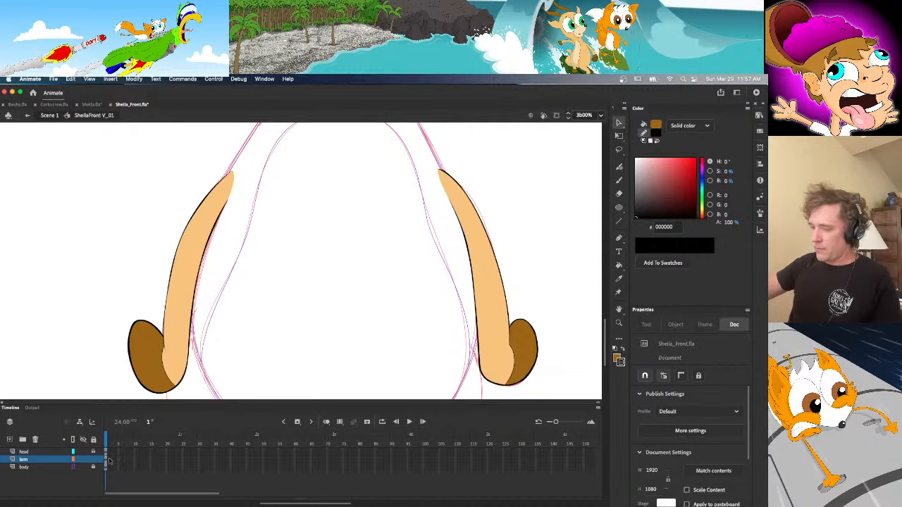
Add a layer named rarm between the larm and body layers
{"action": "left_click_drag", "start_coordinate": [568, 147], "coordinate": [339, 398]}
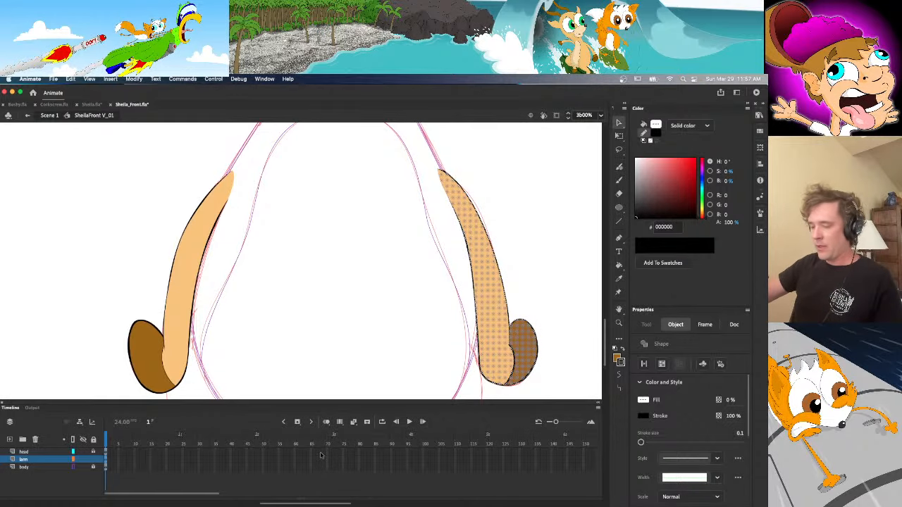
{"action": "left_click", "coordinate": [9, 439]}
{"action": "left_click_drag", "start_coordinate": [37, 480], "coordinate": [37, 469]}
{"action": "double_click", "coordinate": [35, 467]}
{"action": "type", "text": "rarm"}
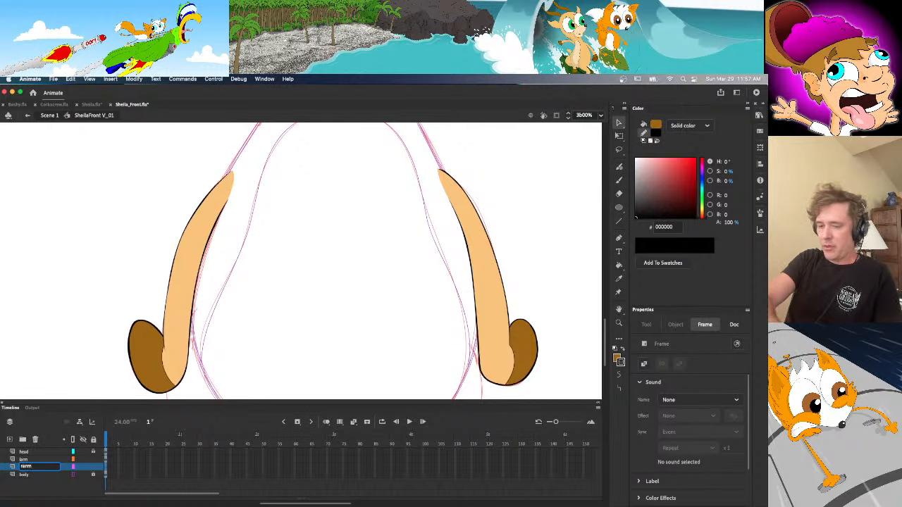
{"action": "key", "text": "Return"}
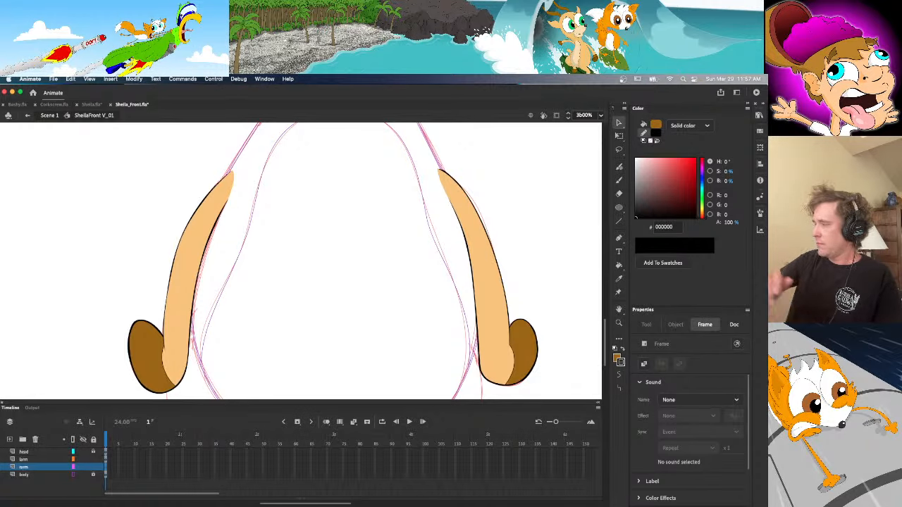
Move the newly coloured arm from larm onto the rarm layer in the same place, and lock the larm layer
{"action": "left_click_drag", "start_coordinate": [584, 145], "coordinate": [372, 400]}
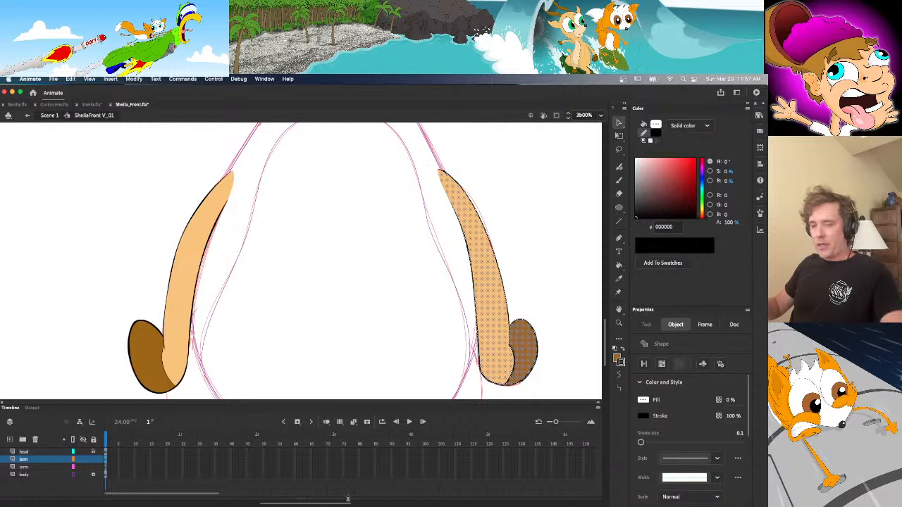
{"action": "key", "text": "ctrl+x"}
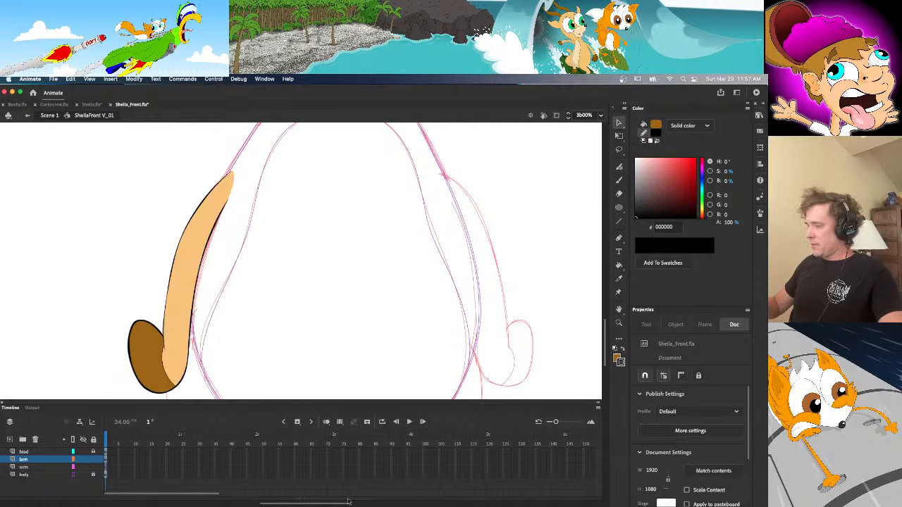
{"action": "left_click", "coordinate": [107, 467]}
{"action": "key", "text": "ctrl+shift+v"}
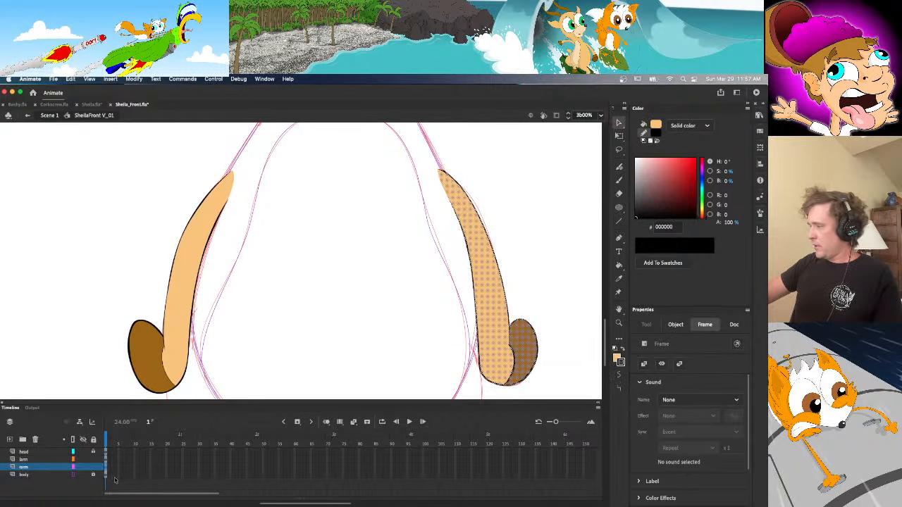
{"action": "left_click", "coordinate": [108, 460]}
{"action": "left_click", "coordinate": [159, 379]}
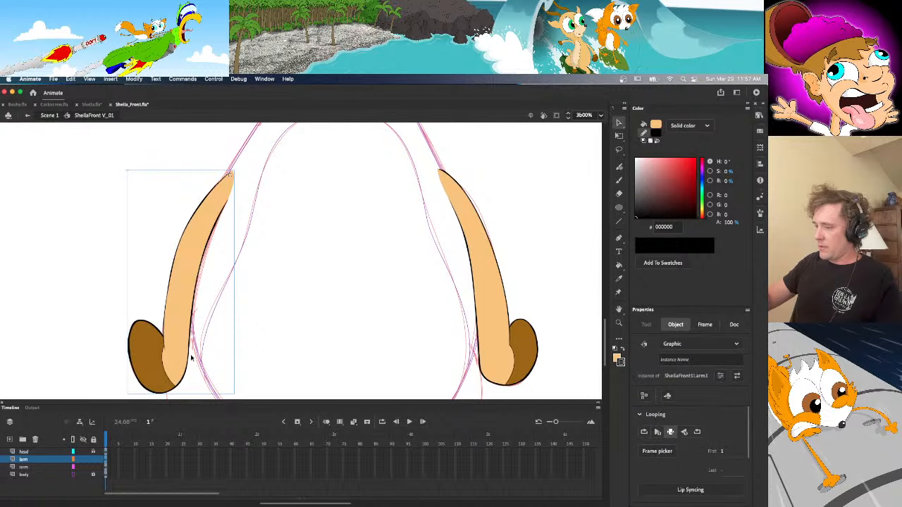
{"action": "left_click", "coordinate": [93, 460]}
Convert the artwork on the rarm layer to a graphic symbol named SheilaFront_Rarm1
{"action": "left_click", "coordinate": [105, 468]}
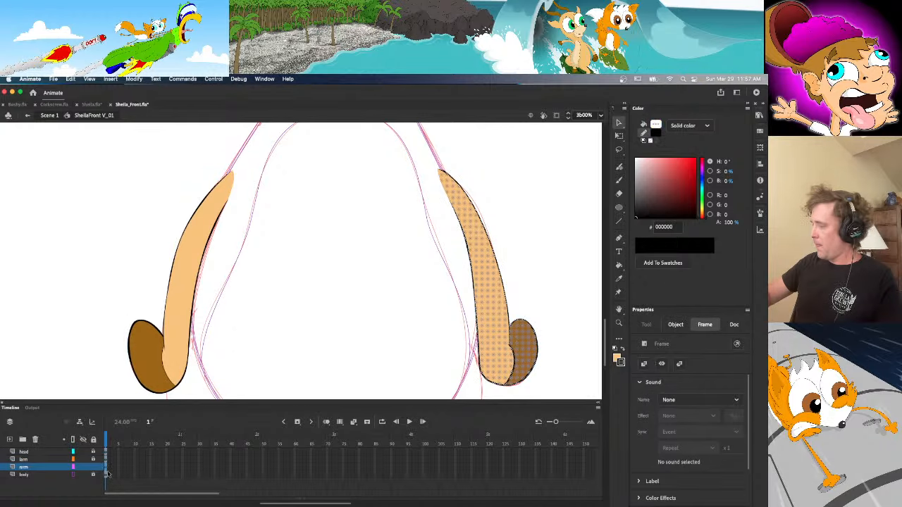
{"action": "left_click", "coordinate": [134, 78]}
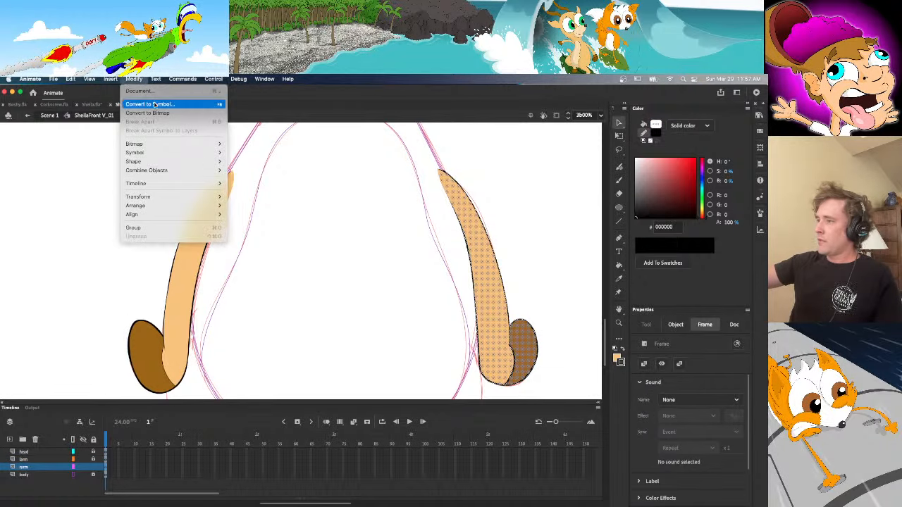
{"action": "left_click", "coordinate": [155, 106]}
{"action": "type", "text": "S"}
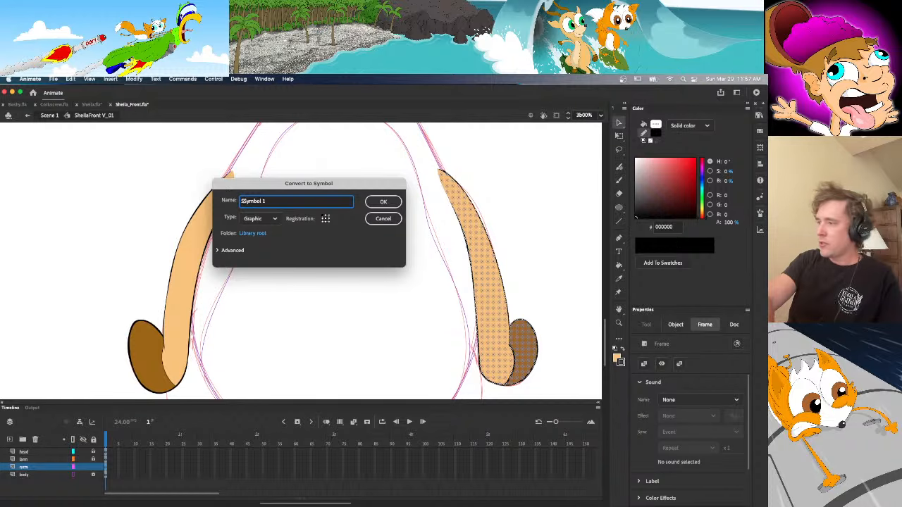
{"action": "type", "text": "h"}
{"action": "key", "text": "super+a"}
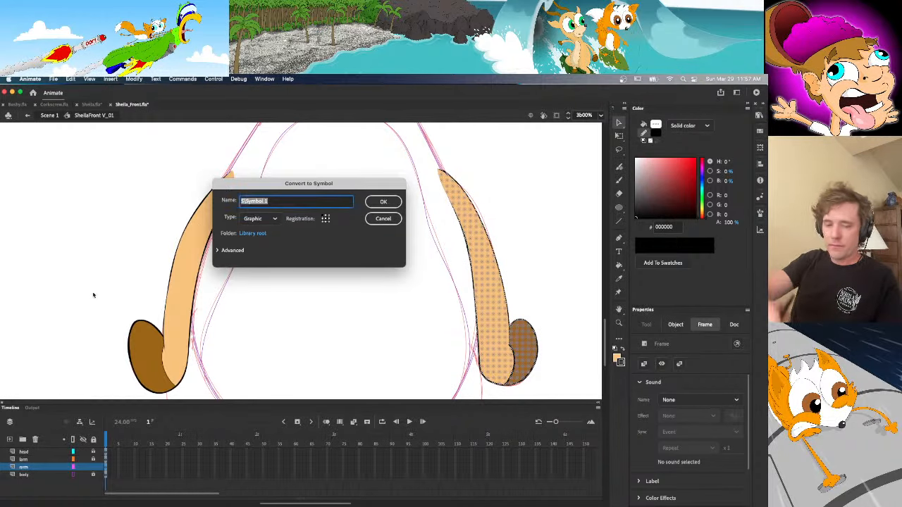
{"action": "type", "text": "SheilaFront_Rarm"}
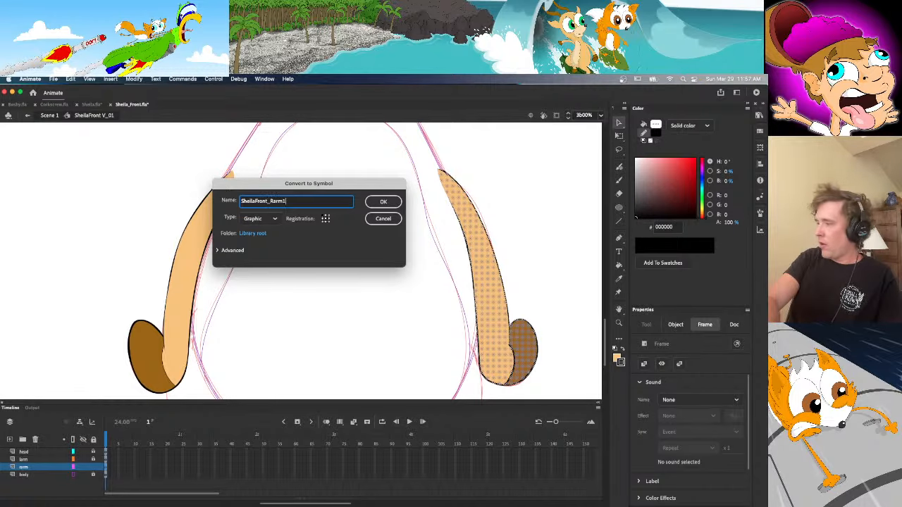
{"action": "key", "text": "Return"}
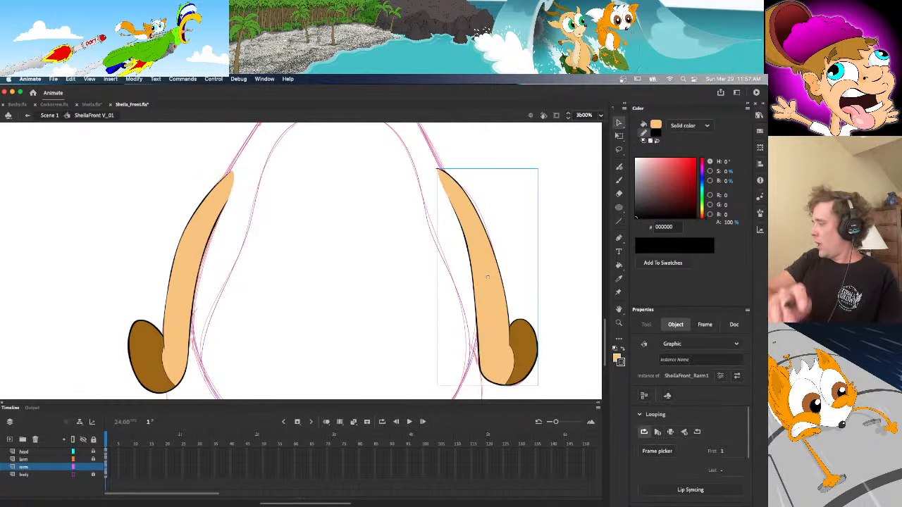
Move the new arm symbol's transformation point to the tip of the shoulder and check the artwork inside the symbol
{"action": "key", "text": "q"}
{"action": "left_click_drag", "start_coordinate": [487, 277], "coordinate": [438, 169]}
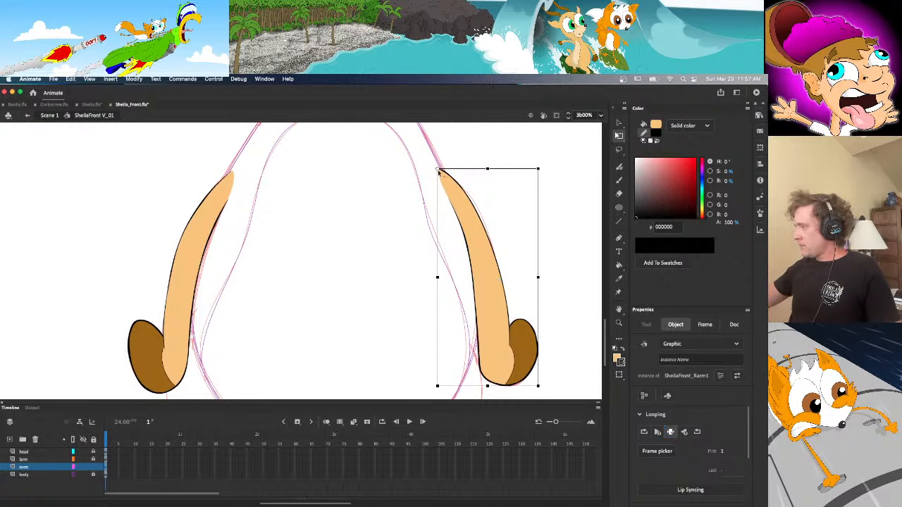
{"action": "double_click", "coordinate": [493, 289]}
{"action": "left_click", "coordinate": [331, 318]}
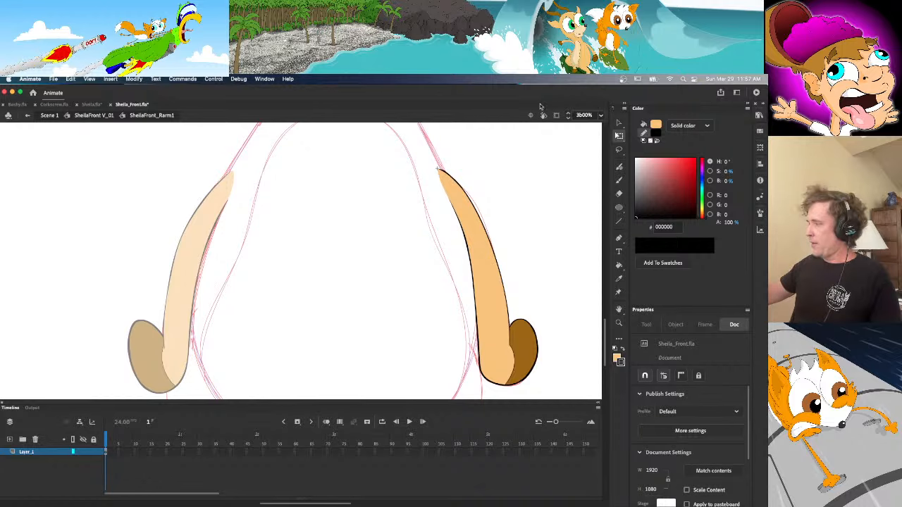
{"action": "left_click", "coordinate": [94, 115]}
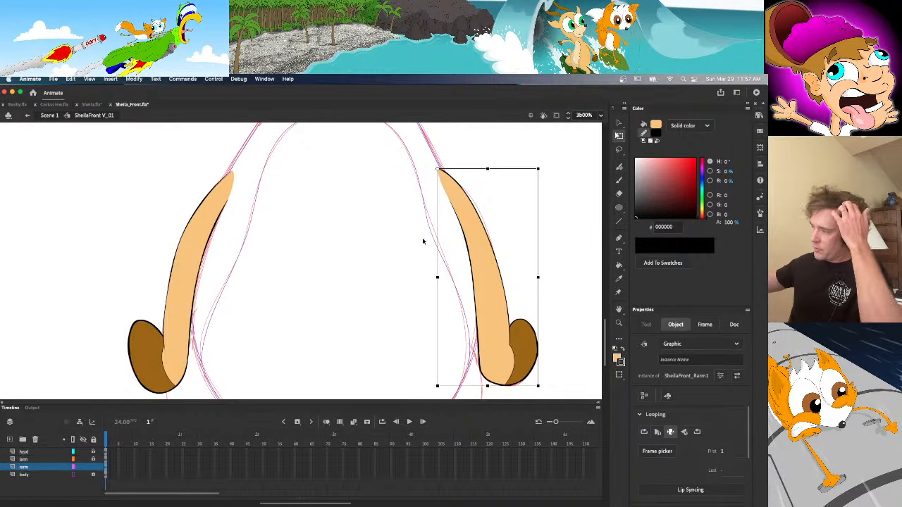
Show the body layer in full colour instead of outlines and lock the rarm layer
{"action": "left_click", "coordinate": [300, 328]}
{"action": "left_click", "coordinate": [73, 474]}
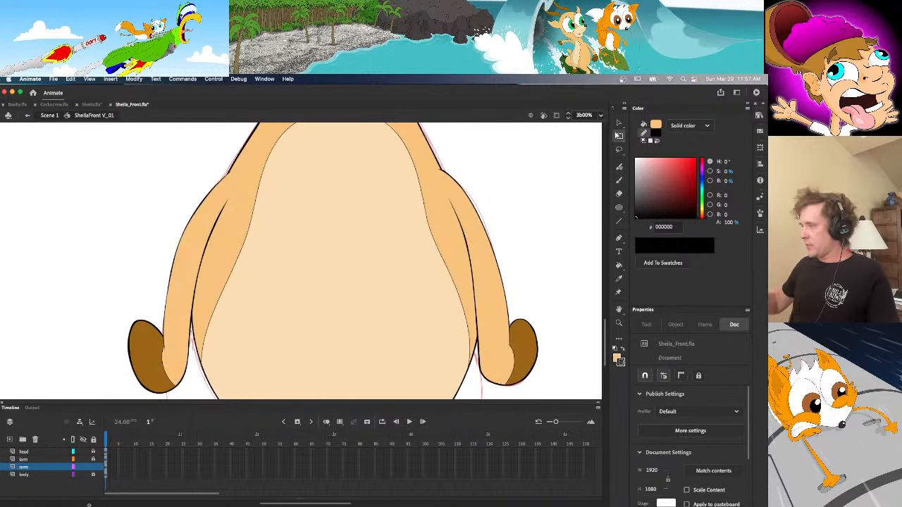
{"action": "left_click_drag", "start_coordinate": [604, 329], "coordinate": [598, 269]}
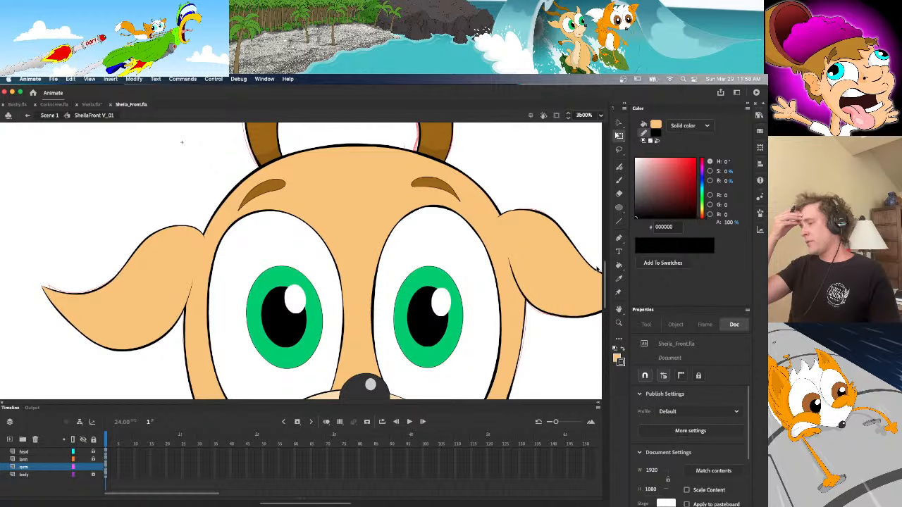
{"action": "left_click_drag", "start_coordinate": [597, 270], "coordinate": [597, 353]}
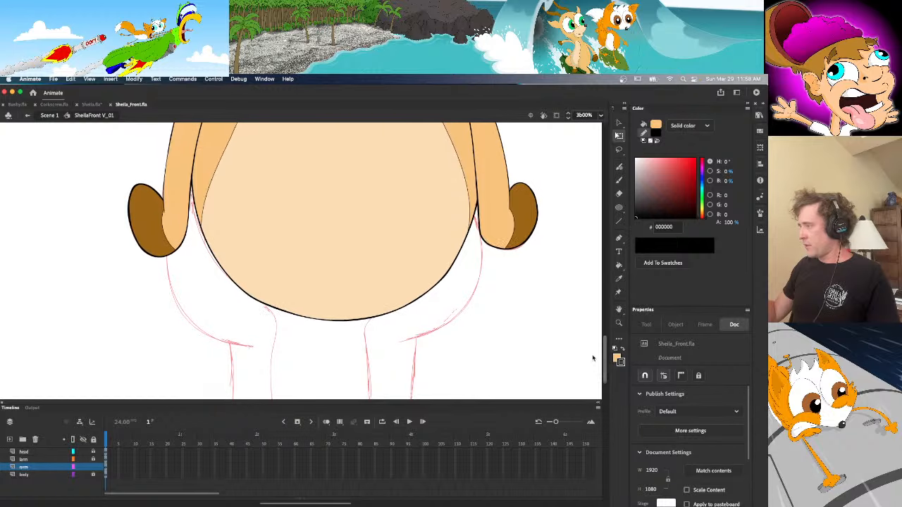
{"action": "left_click", "coordinate": [107, 467]}
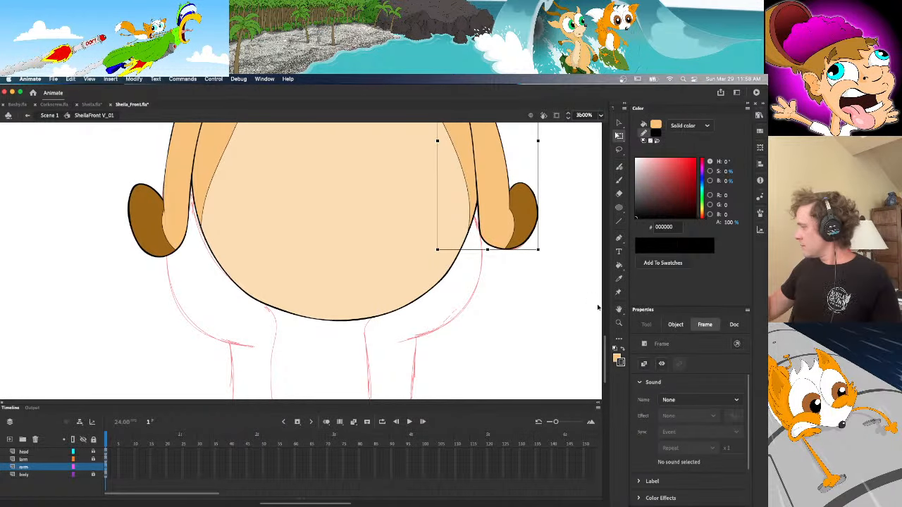
{"action": "mouse_move", "coordinate": [606, 358]}
{"action": "left_mouse_down"}
{"action": "mouse_move", "coordinate": [605, 332]}
{"action": "mouse_move", "coordinate": [604, 380]}
{"action": "mouse_move", "coordinate": [600, 367]}
{"action": "left_mouse_up"}
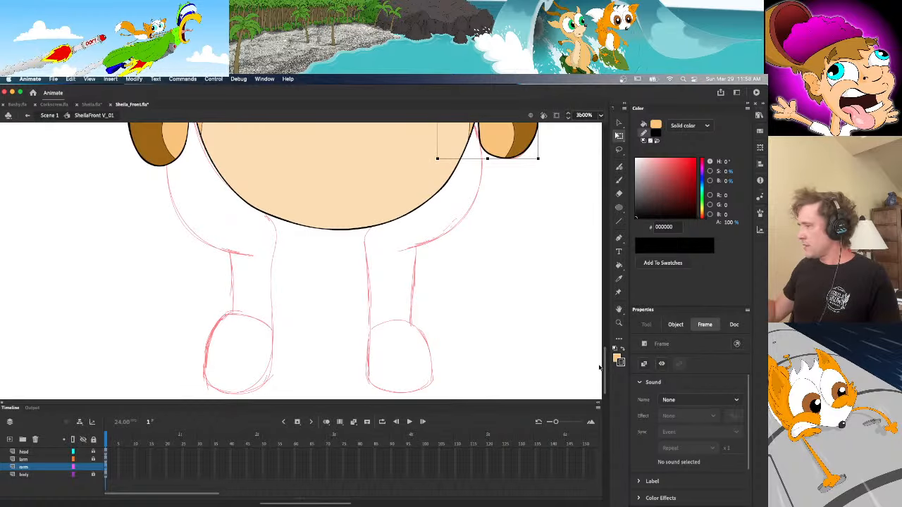
{"action": "left_click", "coordinate": [93, 467]}
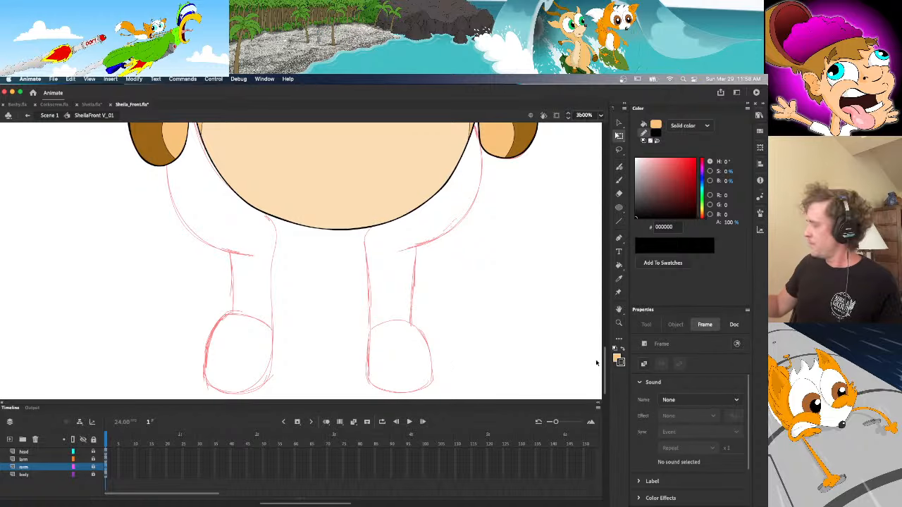
View the whole front-view character at 100%, and compare it with the legs of the finished model in Sheila.fla
{"action": "left_click_drag", "start_coordinate": [604, 362], "coordinate": [604, 344]}
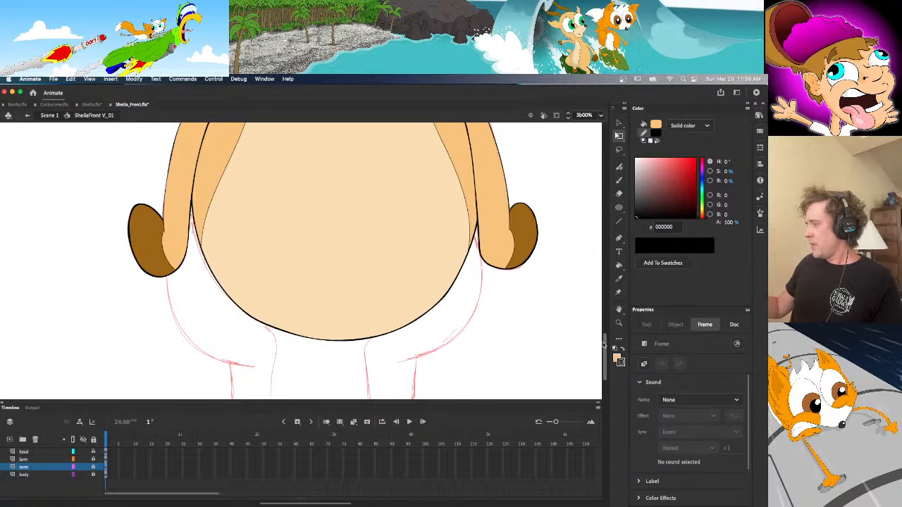
{"action": "left_click", "coordinate": [600, 116]}
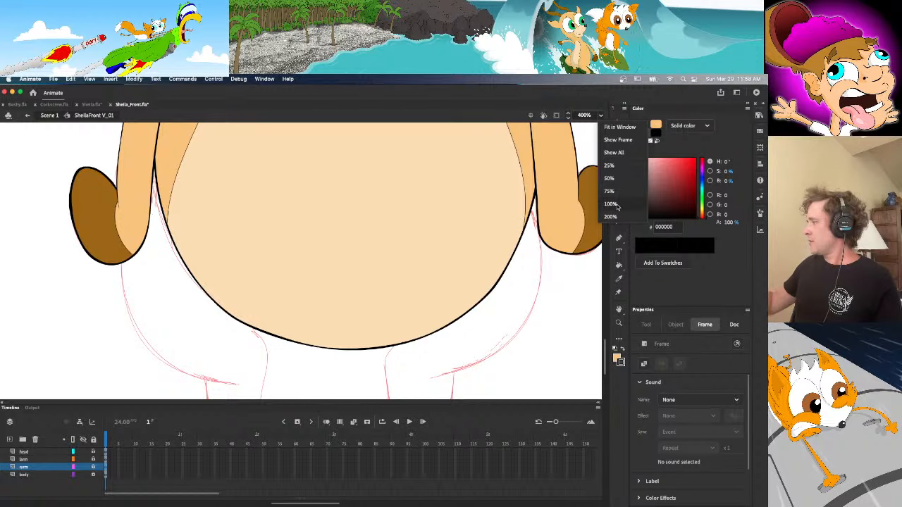
{"action": "left_click", "coordinate": [620, 166]}
{"action": "mouse_move", "coordinate": [607, 306]}
{"action": "left_mouse_down"}
{"action": "mouse_move", "coordinate": [611, 277]}
{"action": "mouse_move", "coordinate": [607, 303]}
{"action": "left_mouse_up"}
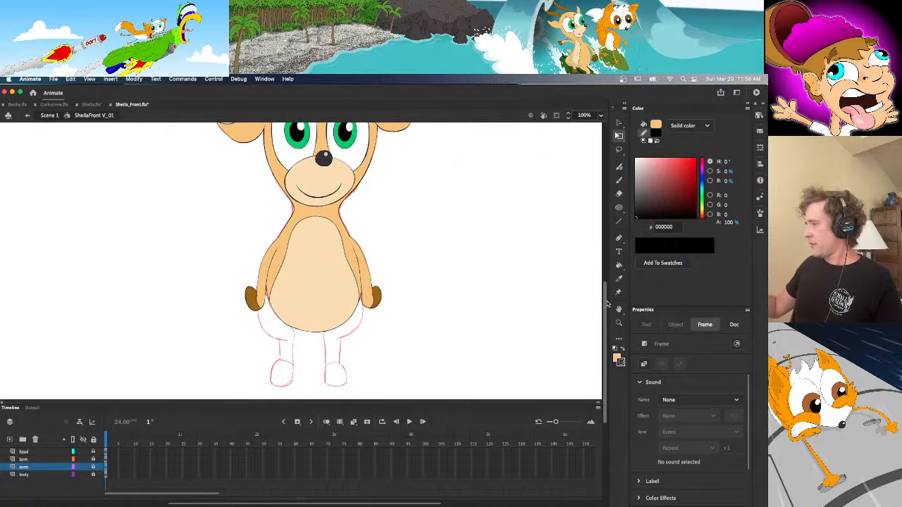
{"action": "left_click", "coordinate": [91, 104]}
{"action": "left_click_drag", "start_coordinate": [608, 324], "coordinate": [602, 351]}
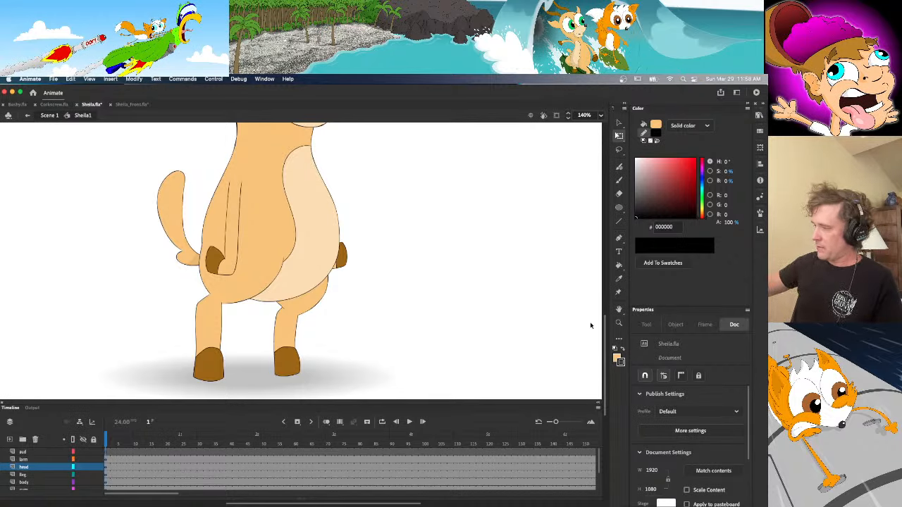
{"action": "left_click", "coordinate": [132, 104]}
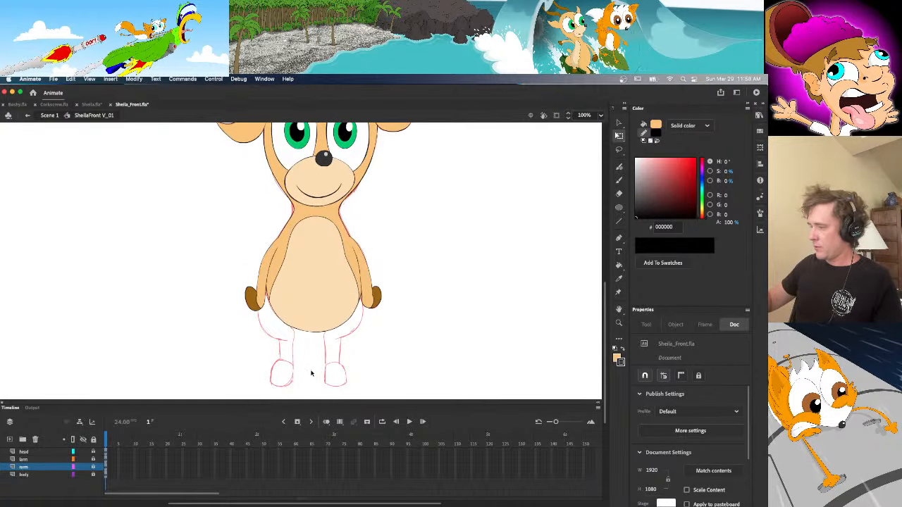
Add a layer named legs above the head layer in Sheila_Front.fla
{"action": "left_click", "coordinate": [41, 452]}
{"action": "left_click", "coordinate": [10, 439]}
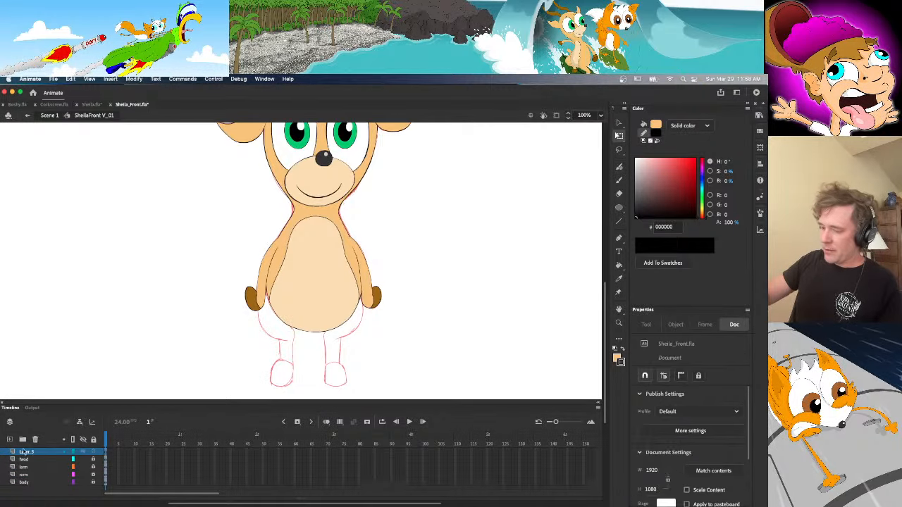
{"action": "double_click", "coordinate": [32, 452]}
{"action": "type", "text": "legs"}
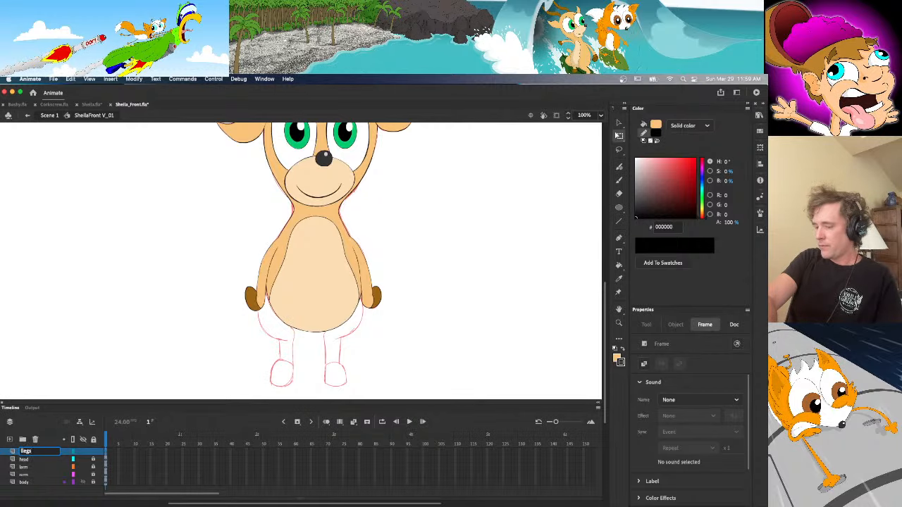
{"action": "key", "text": "Return"}
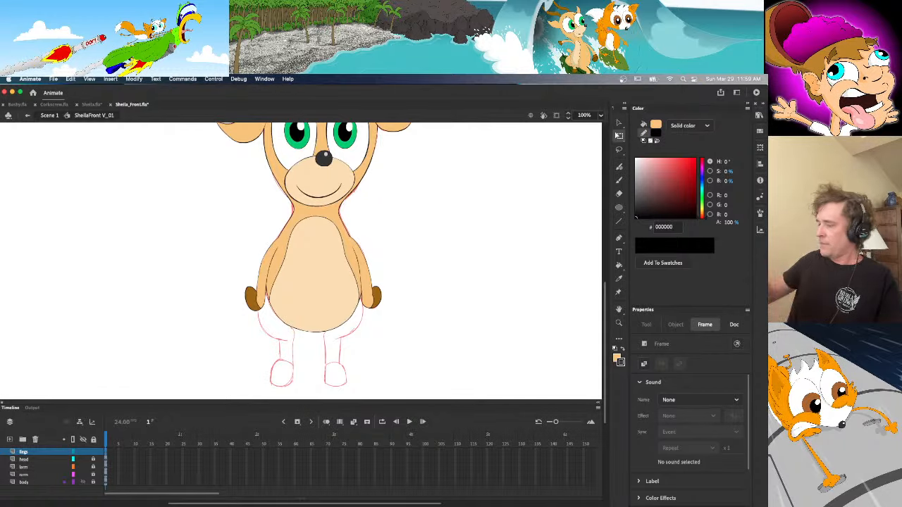
Set the Classic Brush fill to black and display the two arm layers and the body layer as outlines
{"action": "key", "text": "b"}
{"action": "left_click", "coordinate": [644, 142]}
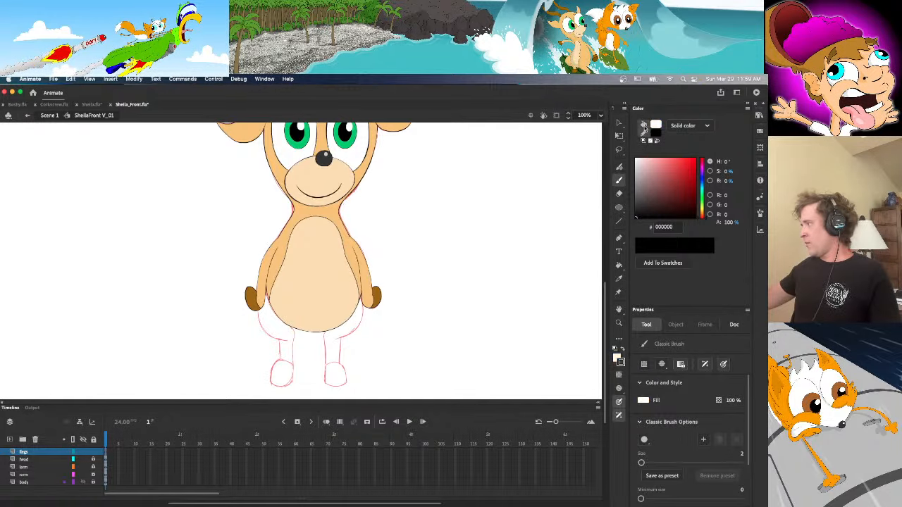
{"action": "left_click", "coordinate": [644, 126]}
{"action": "left_click_drag", "start_coordinate": [642, 206], "coordinate": [600, 325]}
{"action": "left_click", "coordinate": [599, 115]}
{"action": "left_click", "coordinate": [611, 215]}
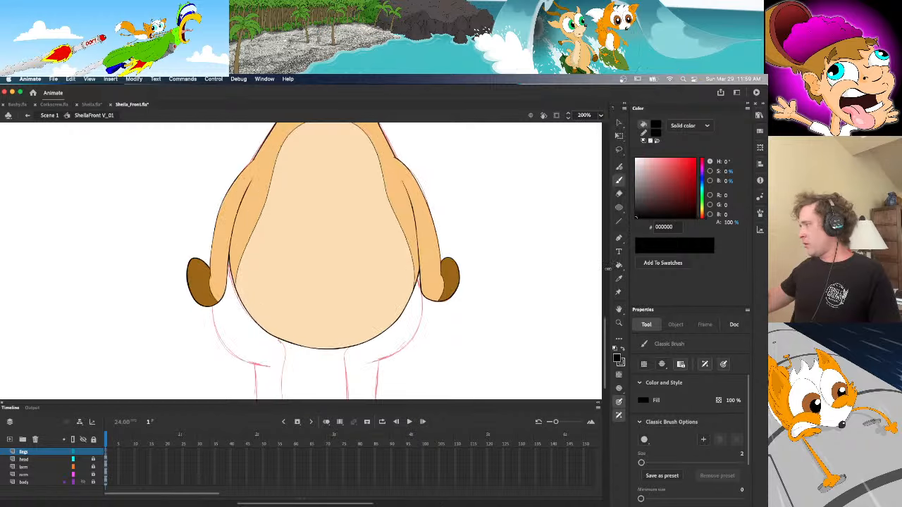
{"action": "scroll", "coordinate": [555, 288], "scroll_direction": "down", "scroll_amount": 5}
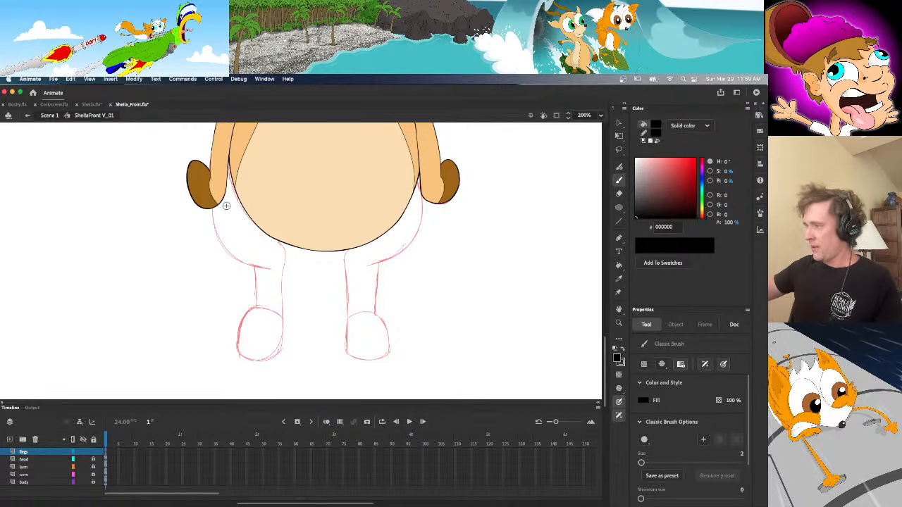
{"action": "left_click_drag", "start_coordinate": [75, 468], "coordinate": [75, 483]}
Ink the first leg's thigh, inner leg line and sole of the foot in black over the red sketch
{"action": "left_click_drag", "start_coordinate": [235, 150], "coordinate": [223, 166]}
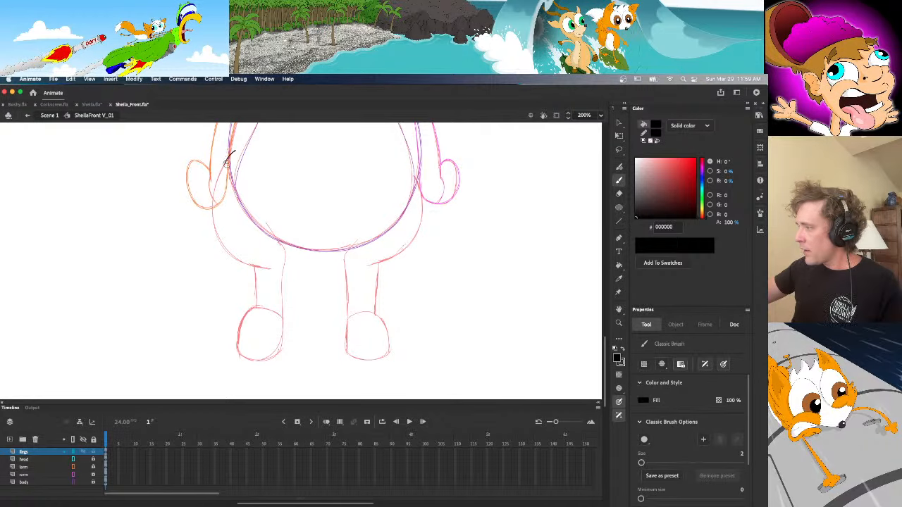
{"action": "key", "text": "super+z"}
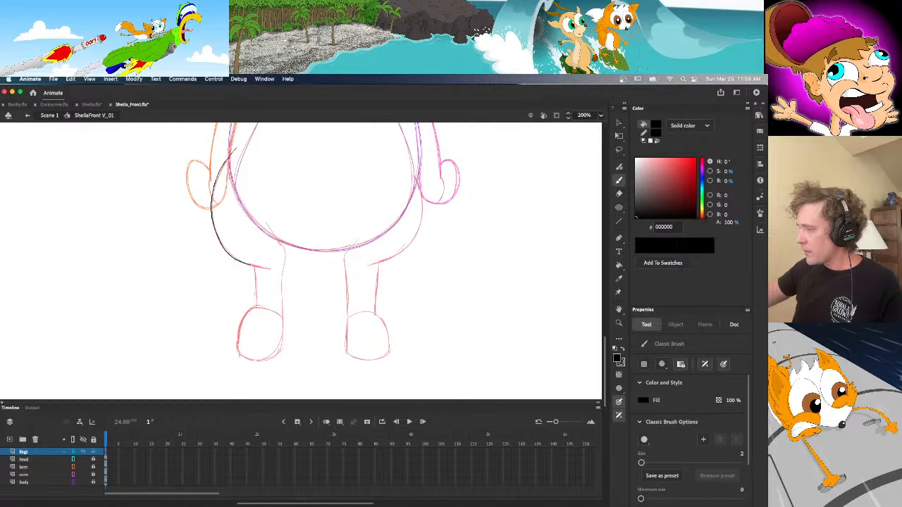
{"action": "left_click_drag", "start_coordinate": [249, 265], "coordinate": [270, 269]}
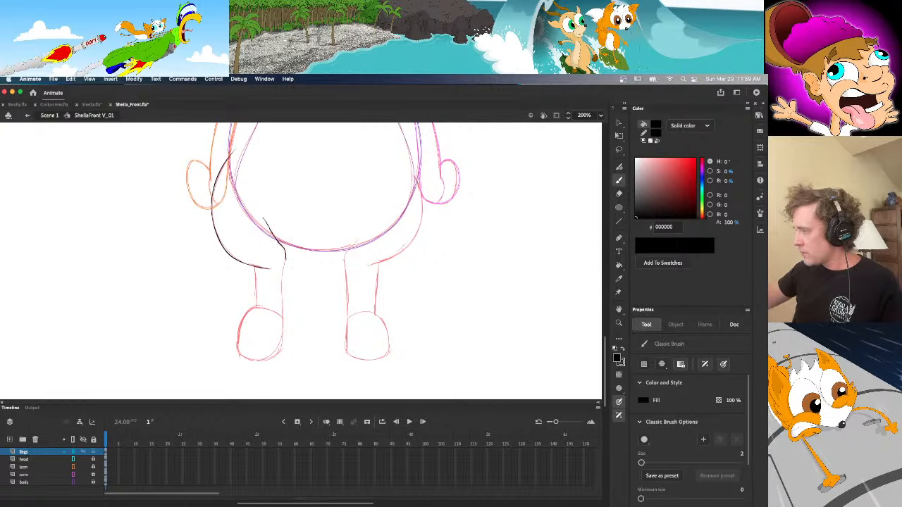
{"action": "left_click_drag", "start_coordinate": [282, 323], "coordinate": [284, 347]}
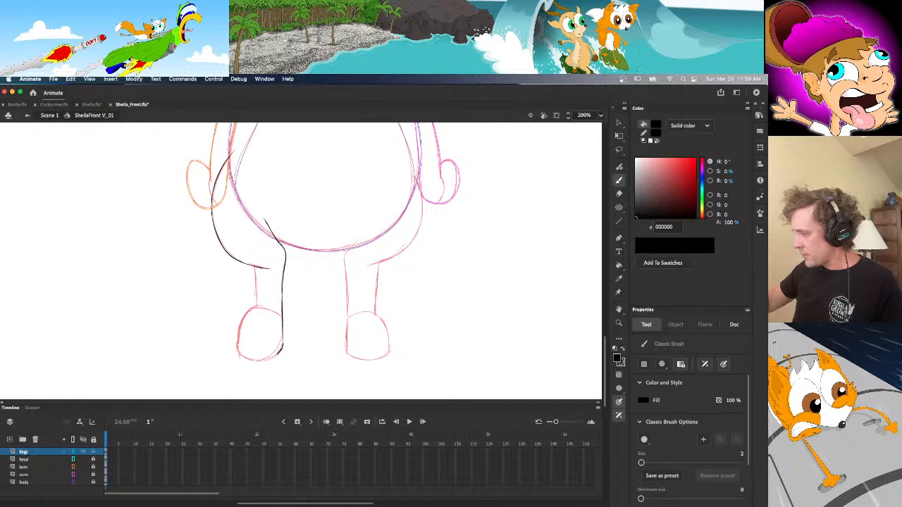
{"action": "left_click_drag", "start_coordinate": [248, 359], "coordinate": [239, 333]}
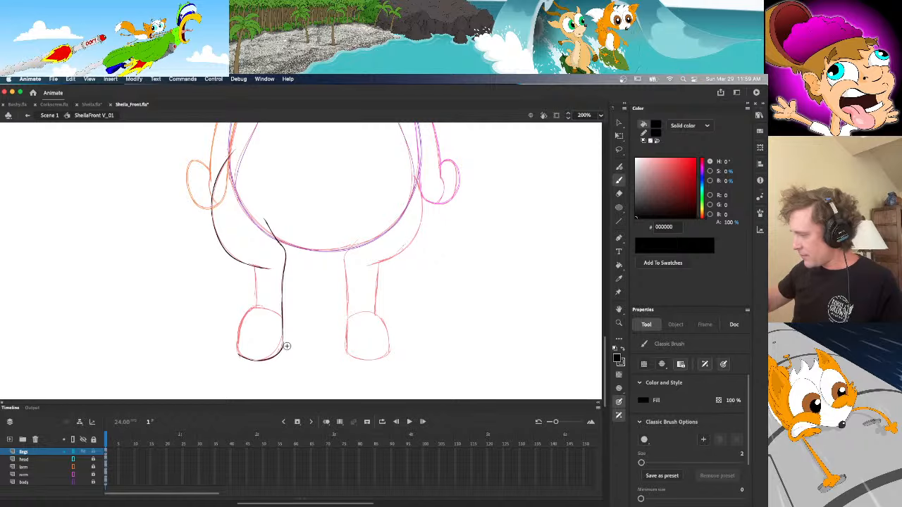
Ink the outer side of the first leg's foot and the short shin line between thigh and foot
{"action": "key", "text": "v"}
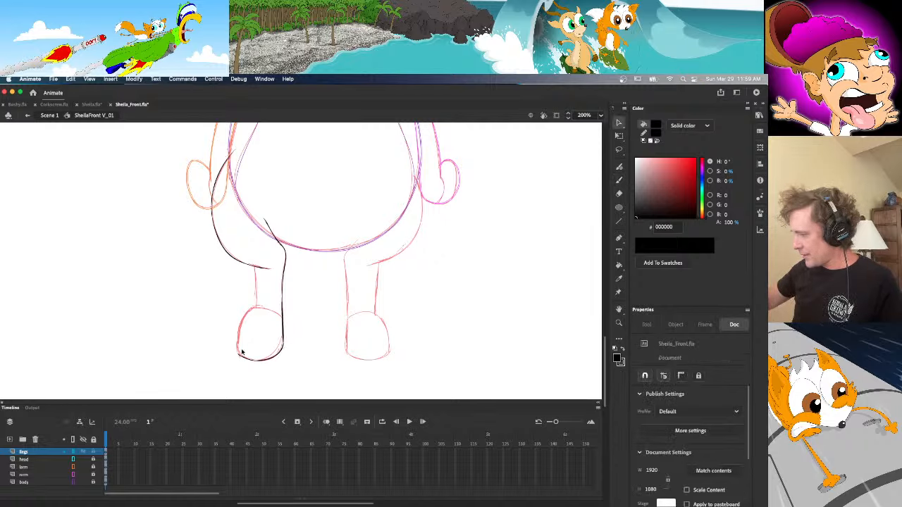
{"action": "key", "text": "b"}
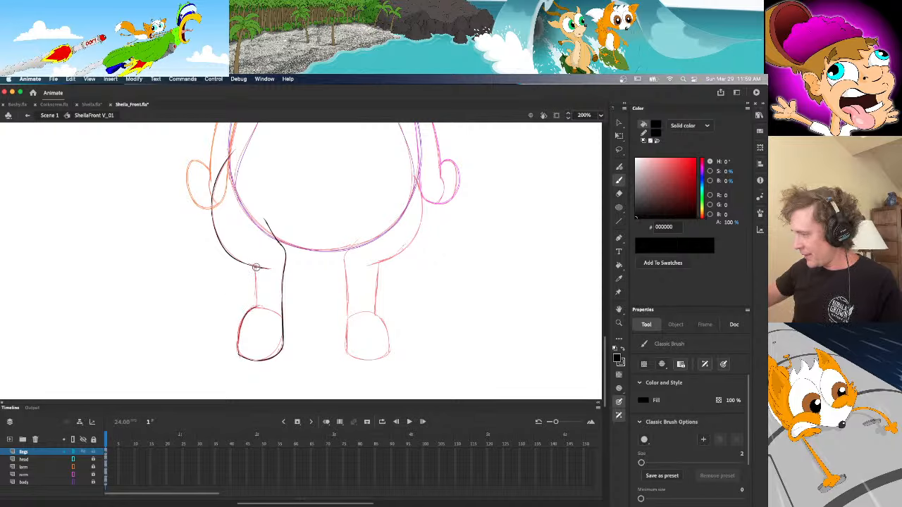
{"action": "left_click_drag", "start_coordinate": [255, 267], "coordinate": [256, 308]}
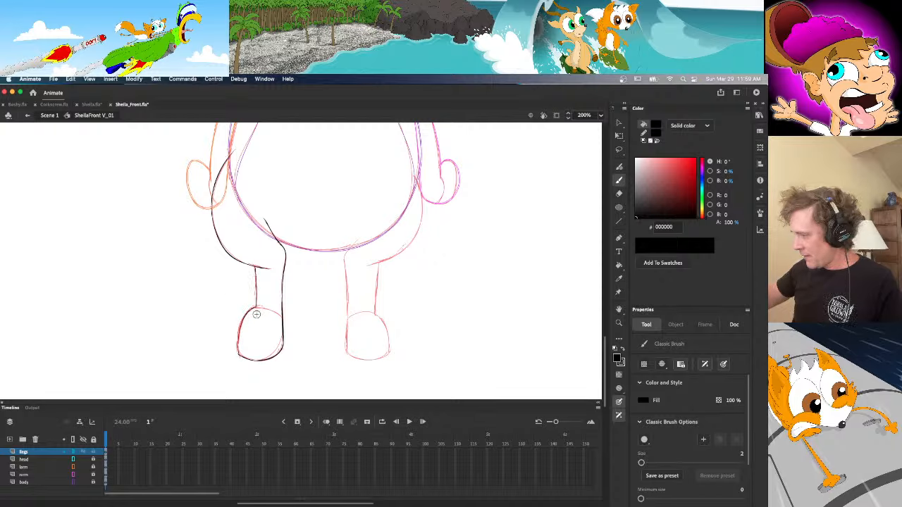
{"action": "key", "text": "super+z"}
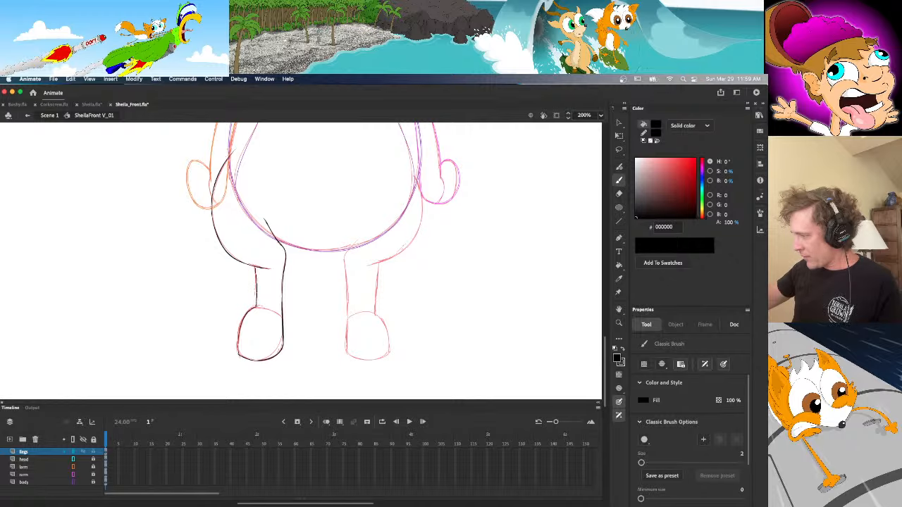
{"action": "left_click_drag", "start_coordinate": [256, 300], "coordinate": [257, 308]}
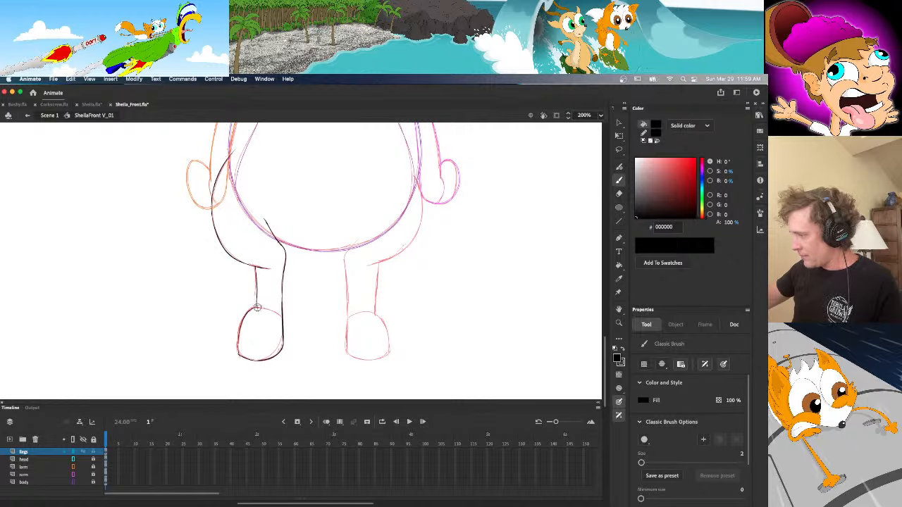
Draw the curved top of the first foot with the Paint Brush and delete the piece sticking out past the leg line
{"action": "key", "text": "y"}
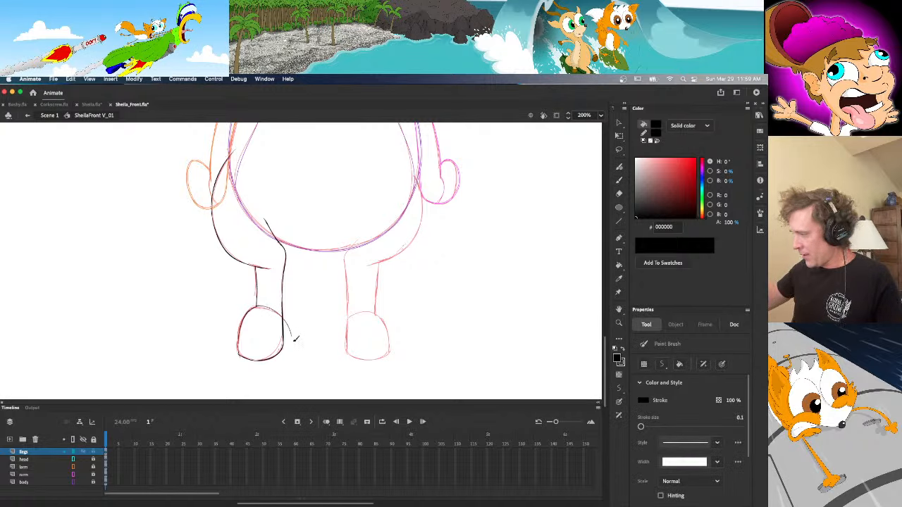
{"action": "mouse_move", "coordinate": [255, 306]}
{"action": "left_mouse_down"}
{"action": "mouse_move", "coordinate": [285, 312]}
{"action": "mouse_move", "coordinate": [294, 336]}
{"action": "left_mouse_up"}
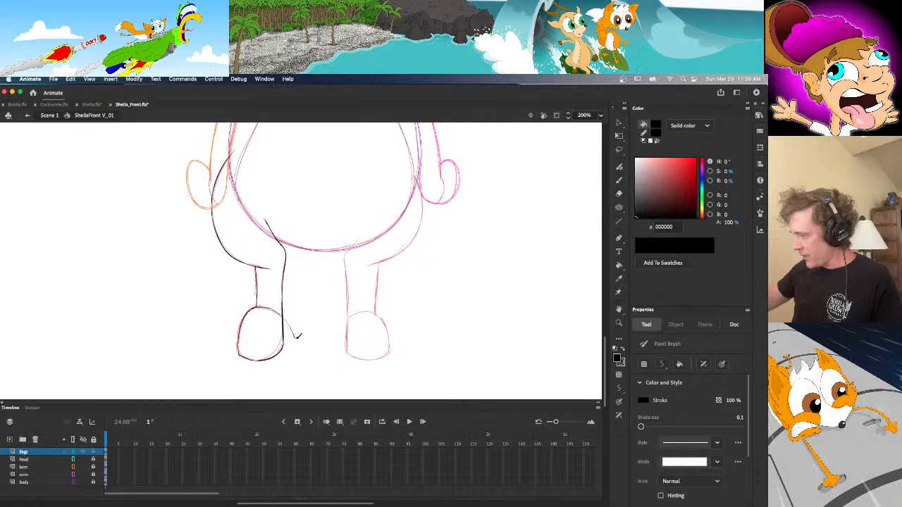
{"action": "key", "text": "v"}
{"action": "left_click", "coordinate": [296, 337]}
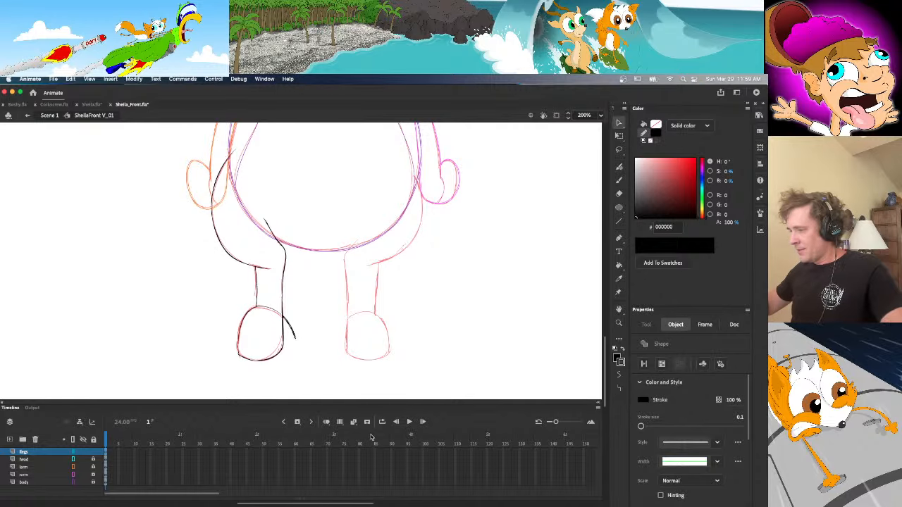
{"action": "key", "text": "Delete"}
Ink the second leg's outer thigh curve and its inner leg line over the sketch
{"action": "key", "text": "b"}
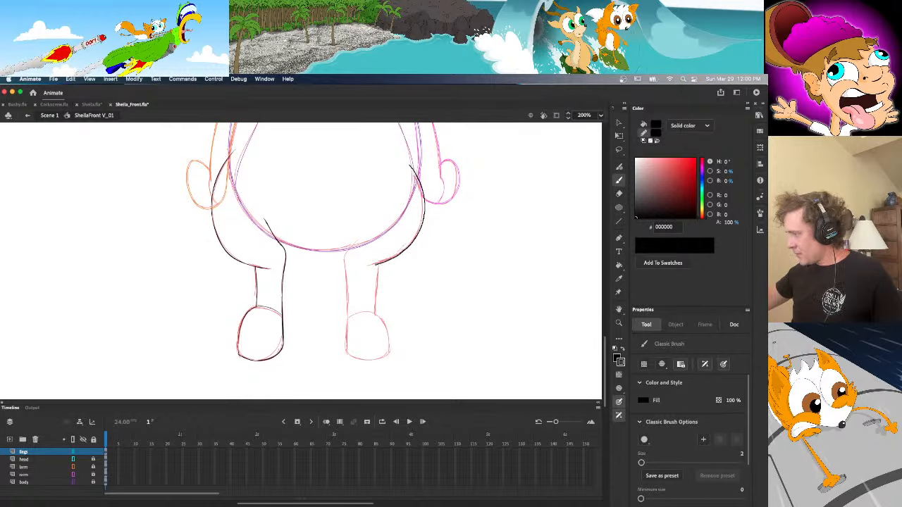
{"action": "key", "text": "v"}
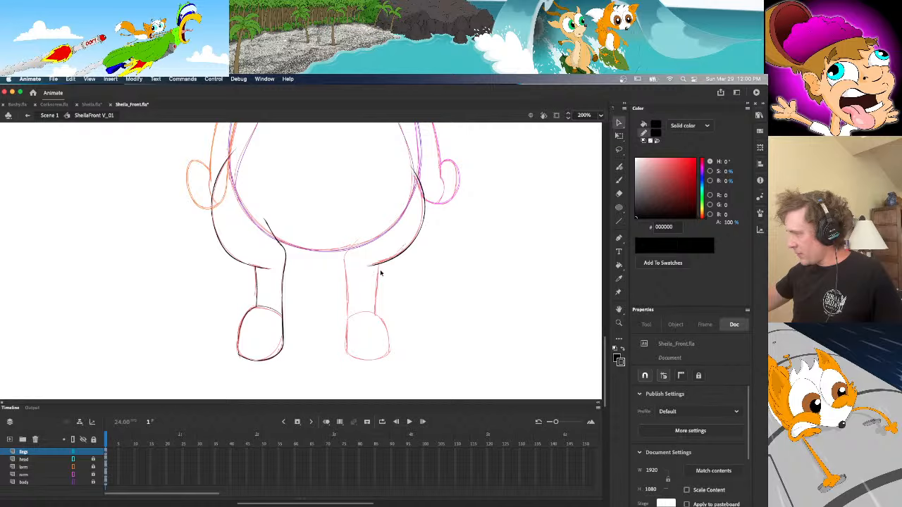
{"action": "key", "text": "b"}
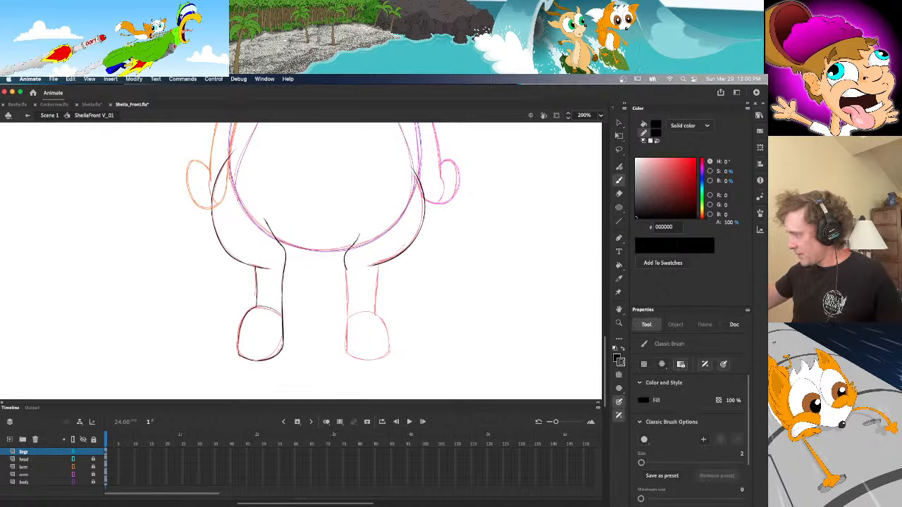
{"action": "key", "text": "super+z"}
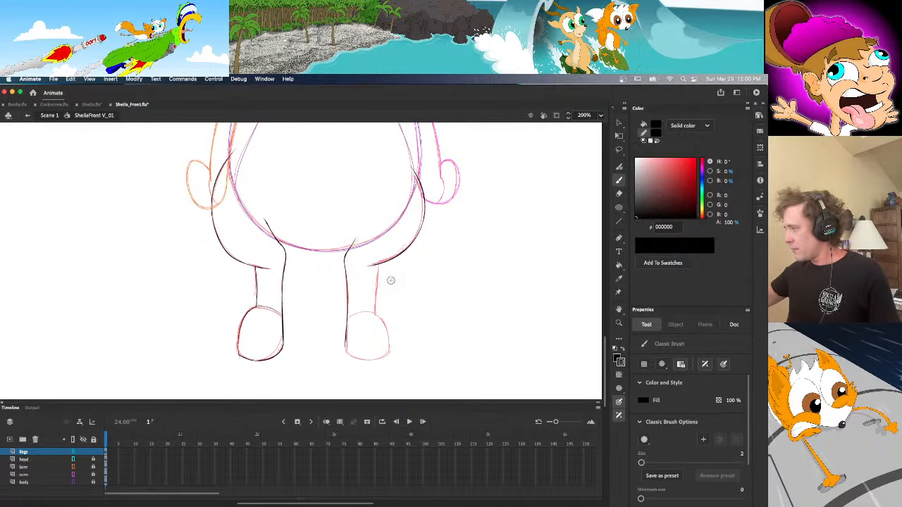
Cut the second leg's ink lines from the legs layer and add a new layer named rleg
{"action": "key", "text": "v"}
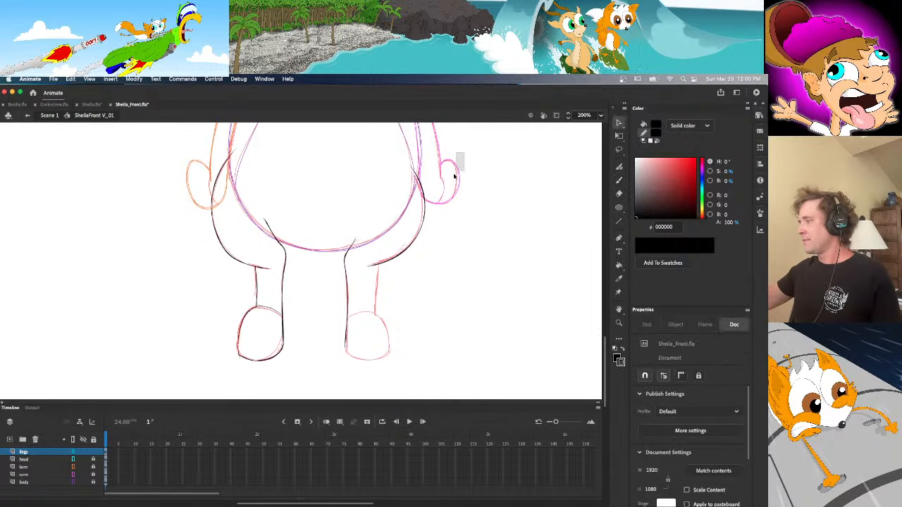
{"action": "left_click_drag", "start_coordinate": [463, 152], "coordinate": [330, 441]}
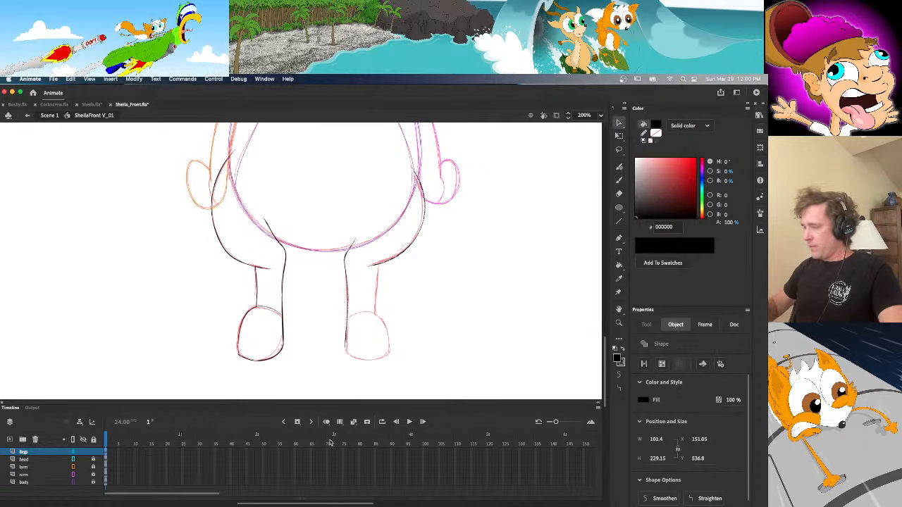
{"action": "key", "text": "super+x"}
{"action": "left_click", "coordinate": [10, 439]}
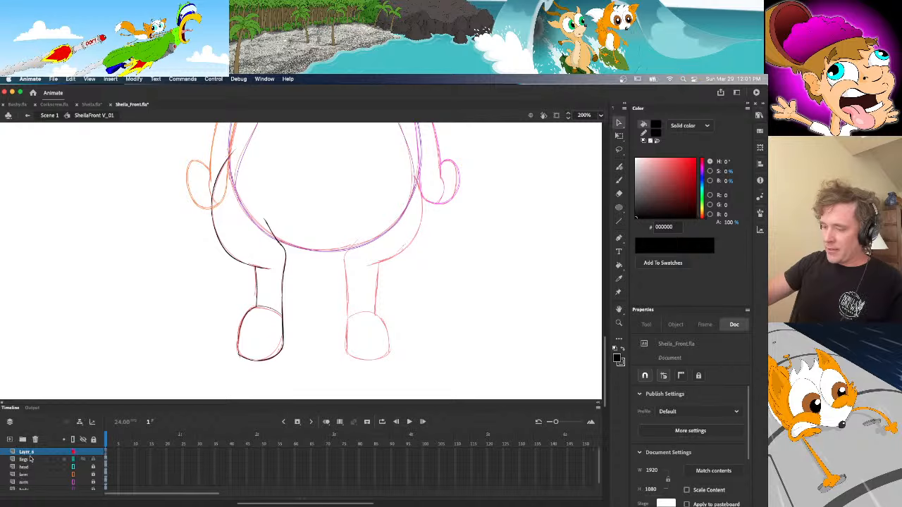
{"action": "double_click", "coordinate": [26, 452]}
{"action": "key", "text": "BackSpace"}
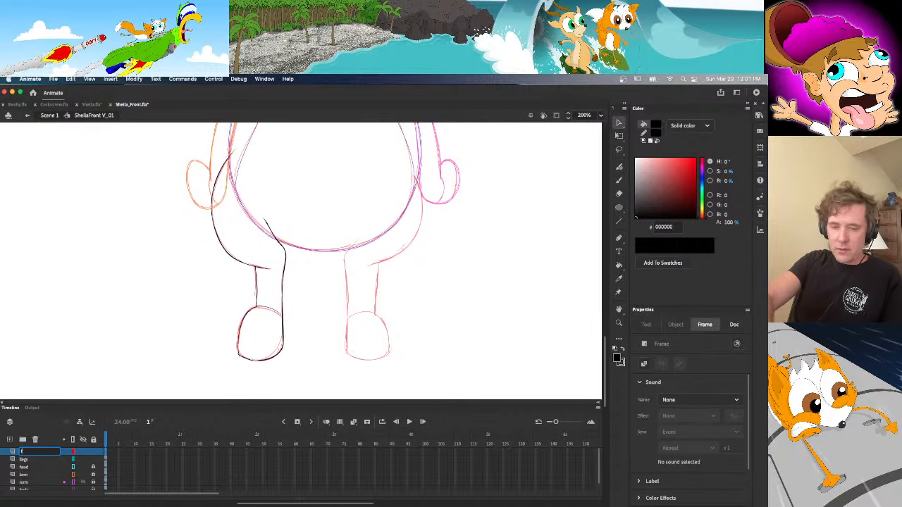
{"action": "key", "text": "Return"}
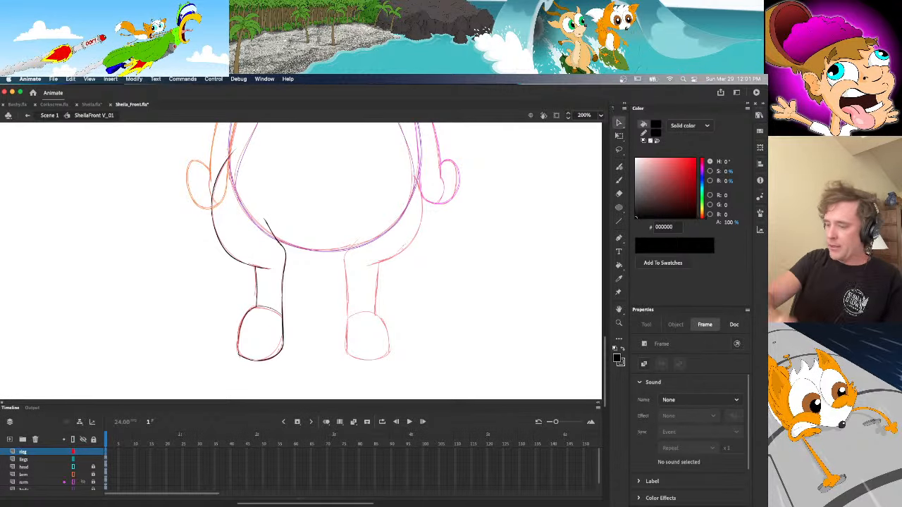
Move both leg layers beneath the body layer and rename the legs layer lleg
{"action": "left_click_drag", "start_coordinate": [47, 452], "coordinate": [51, 463]}
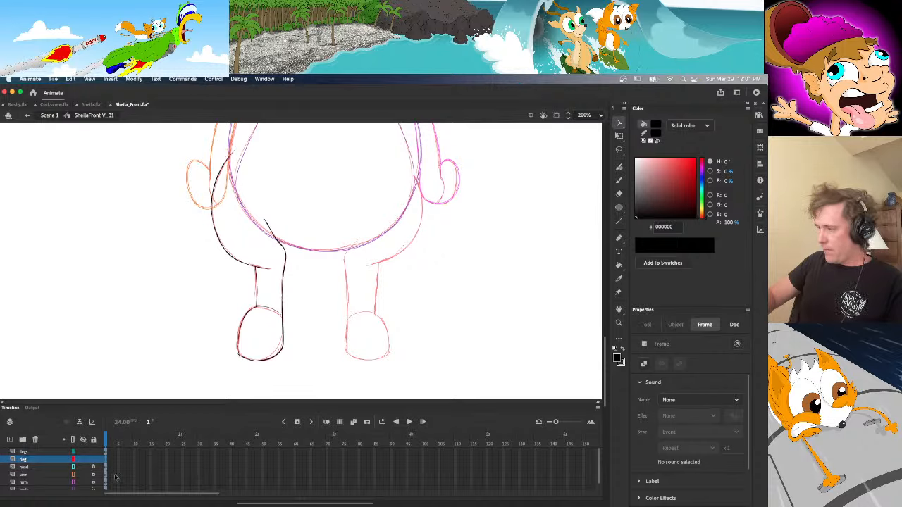
{"action": "left_click", "coordinate": [47, 453]}
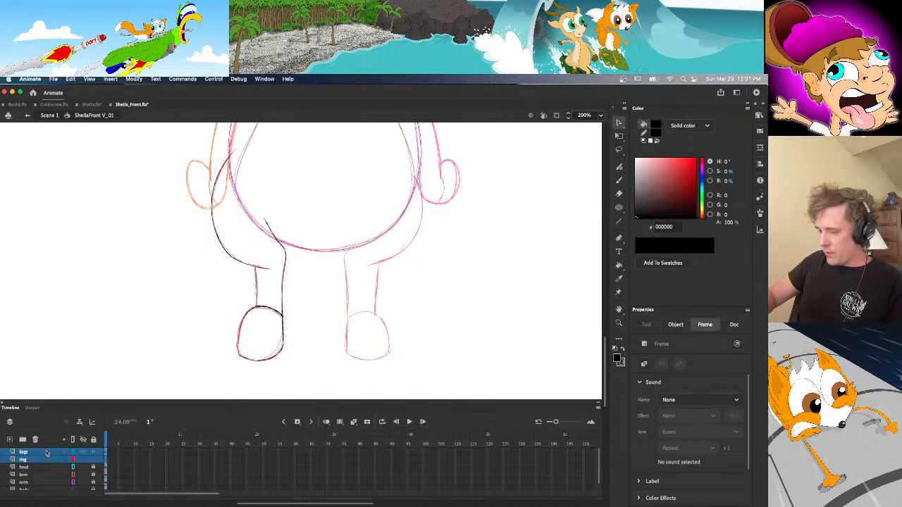
{"action": "left_click_drag", "start_coordinate": [47, 453], "coordinate": [64, 500]}
{"action": "double_click", "coordinate": [28, 475]}
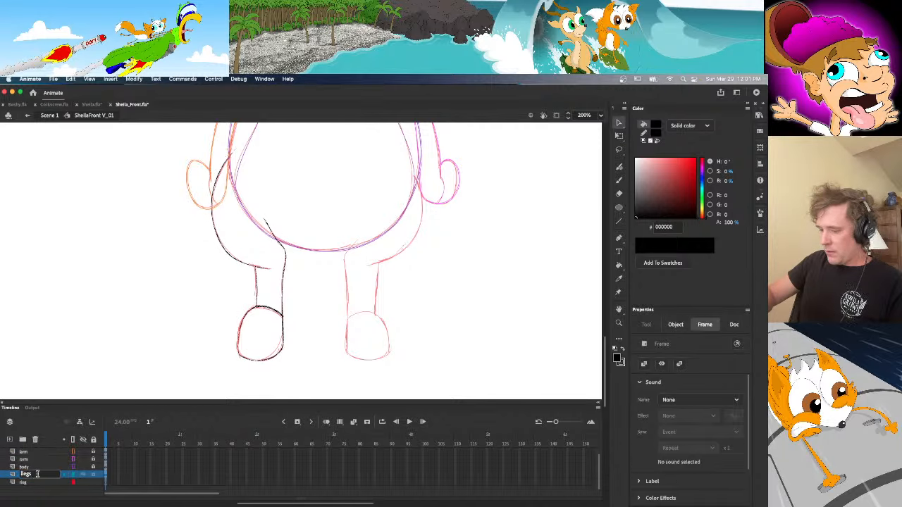
{"action": "key", "text": "BackSpace"}
{"action": "left_click", "coordinate": [110, 391]}
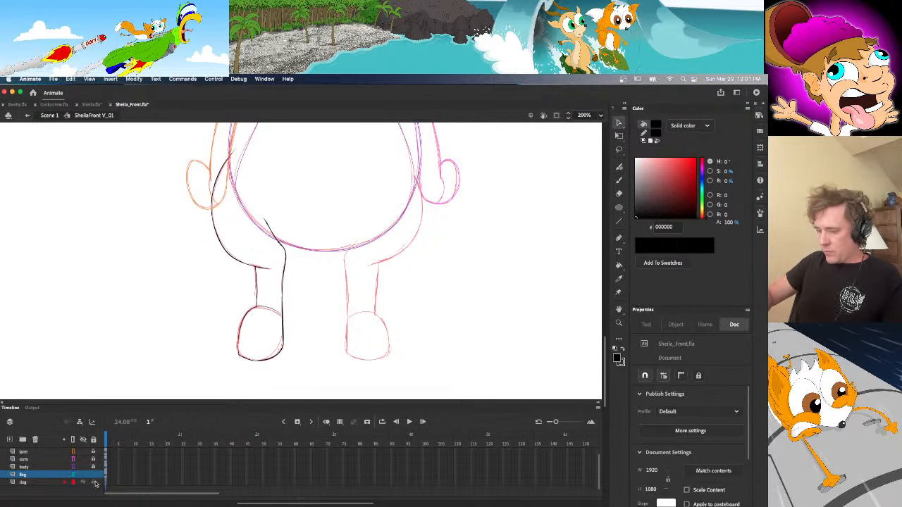
Paste the cut second-leg lines in place on the rleg layer and lock that layer
{"action": "left_click", "coordinate": [93, 483]}
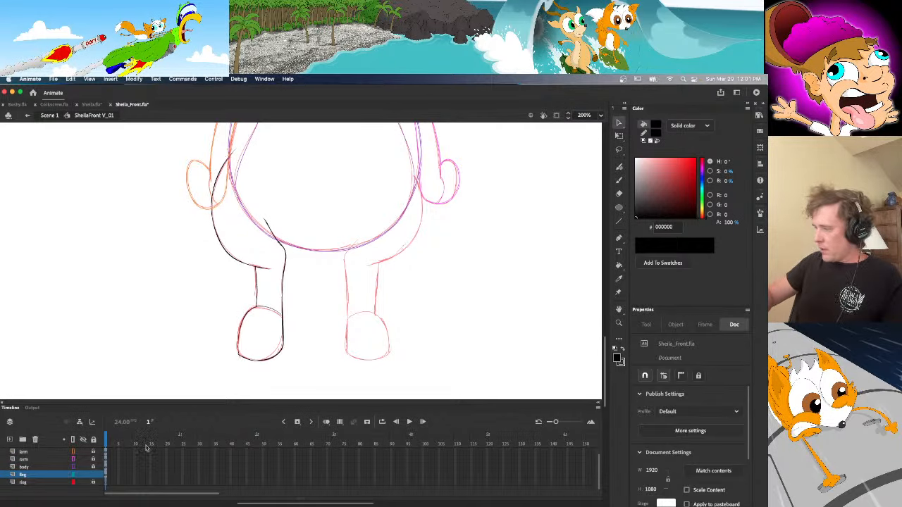
{"action": "left_click", "coordinate": [106, 476]}
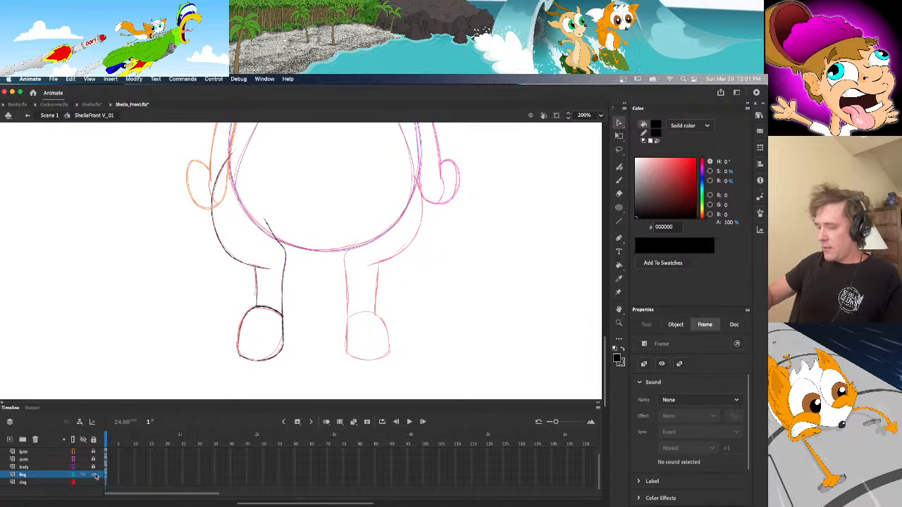
{"action": "left_click", "coordinate": [93, 475]}
{"action": "left_click", "coordinate": [106, 484]}
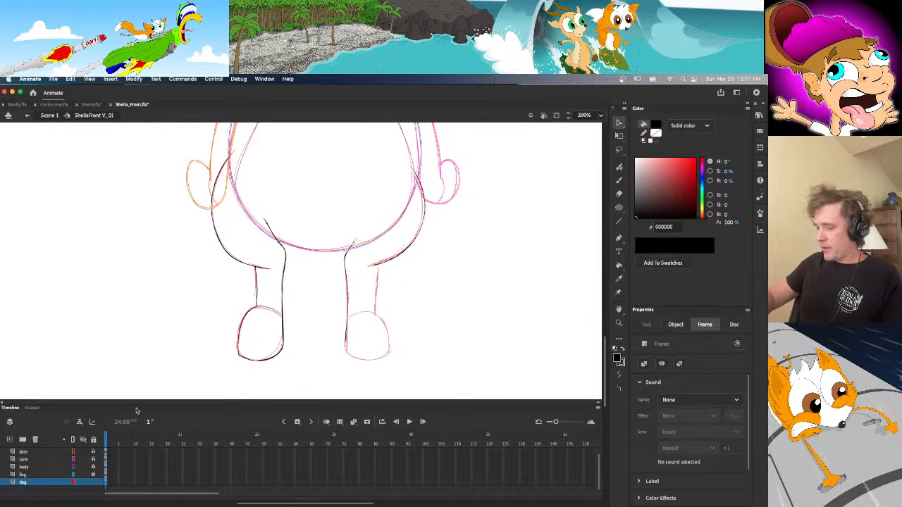
{"action": "left_click", "coordinate": [169, 363]}
{"action": "left_click", "coordinate": [94, 483]}
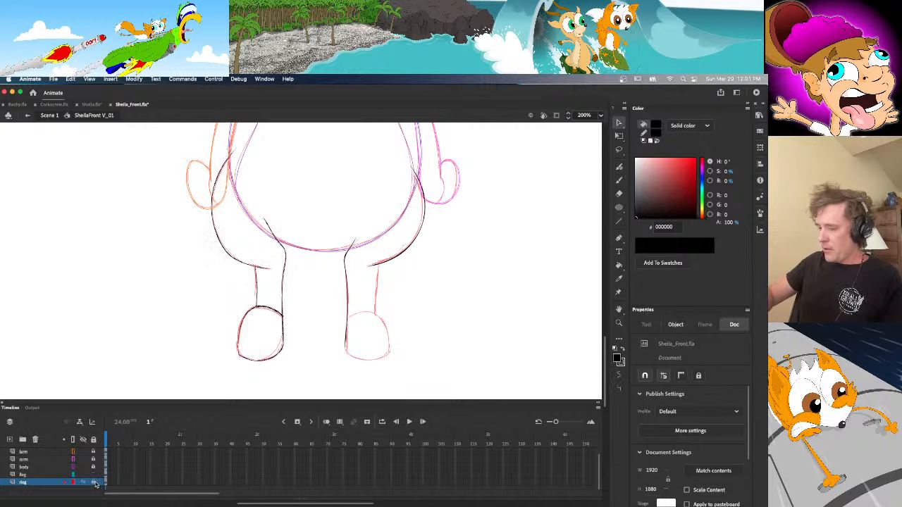
On the lleg layer, close the top of the thigh with a line from inner leg to hip, bent into a rounded curve
{"action": "left_click", "coordinate": [107, 475]}
{"action": "left_click", "coordinate": [316, 336]}
{"action": "key", "text": "n"}
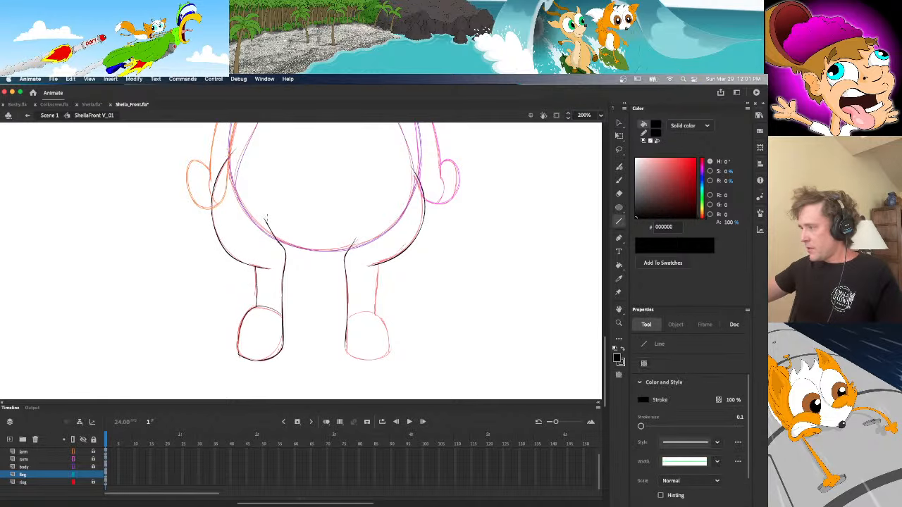
{"action": "left_click_drag", "start_coordinate": [266, 219], "coordinate": [239, 147]}
{"action": "key", "text": "v"}
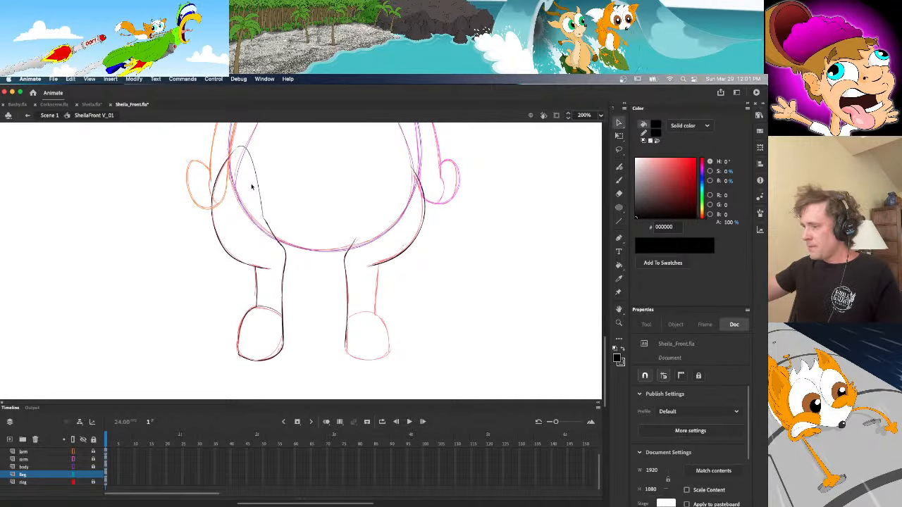
Sample the tan fill F5C475 from the character in Sheila.fla and fill the inked leg in Sheila_Front.fla with it
{"action": "left_click", "coordinate": [96, 107]}
{"action": "key", "text": "k"}
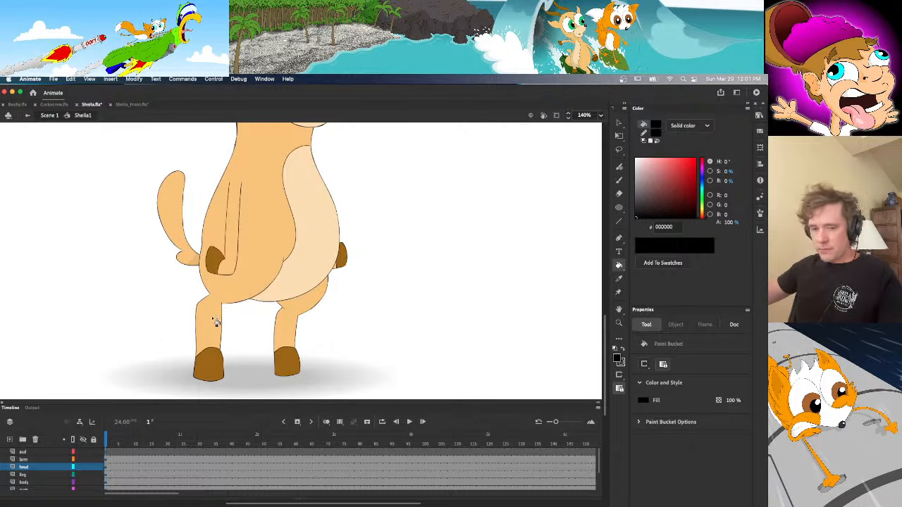
{"action": "key", "text": "i"}
{"action": "left_click", "coordinate": [202, 182]}
{"action": "left_click", "coordinate": [131, 105]}
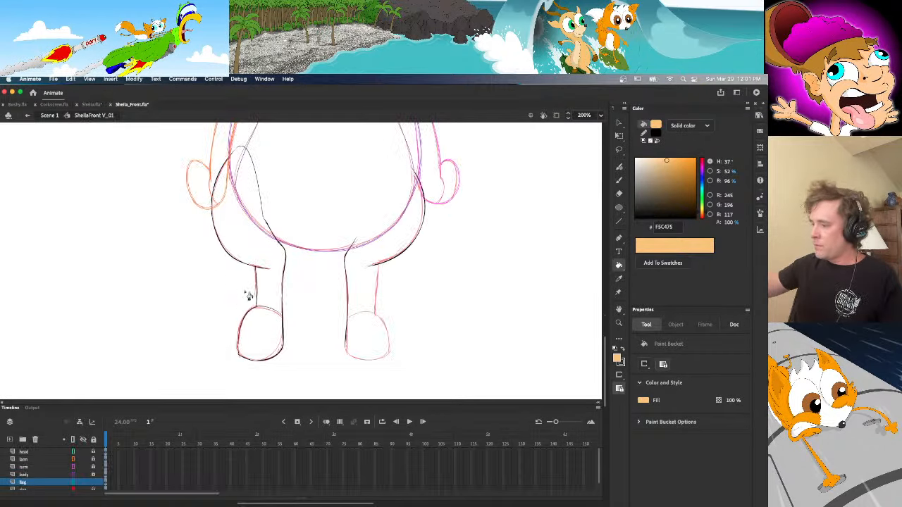
{"action": "left_click", "coordinate": [276, 303]}
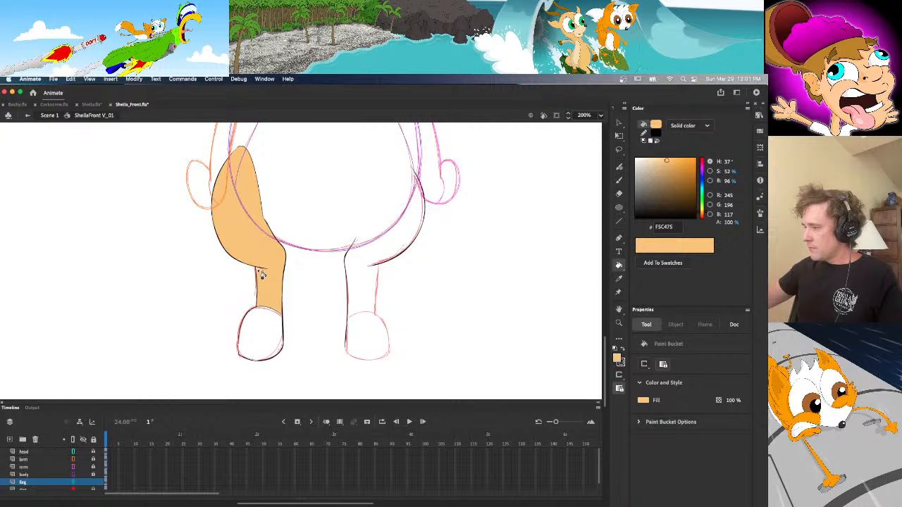
Adjust the lower outer corner where the strokes of the lleg foot outline meet
{"action": "key", "text": "v"}
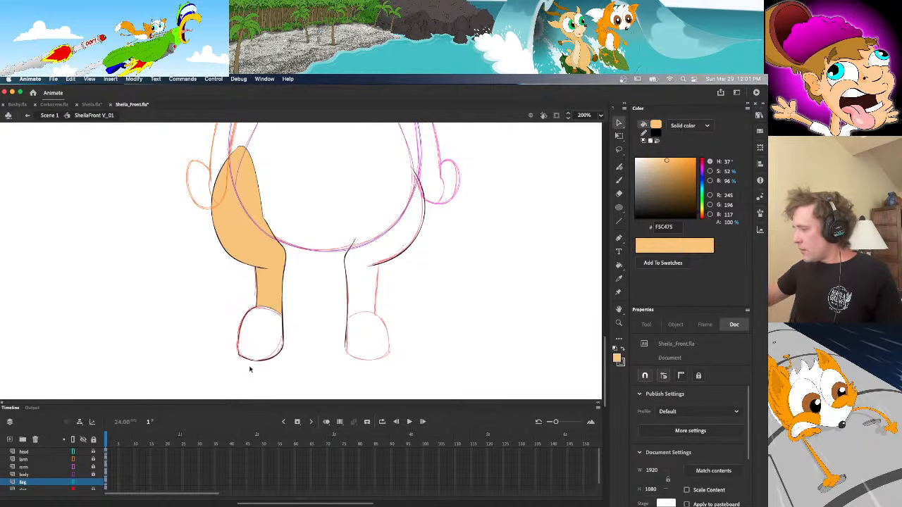
{"action": "left_click", "coordinate": [239, 361]}
{"action": "left_click", "coordinate": [241, 367]}
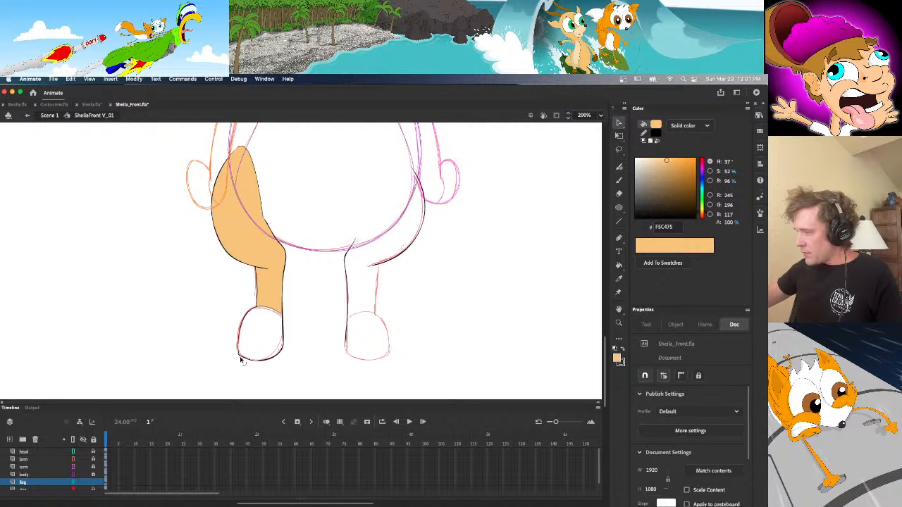
{"action": "left_click", "coordinate": [237, 361]}
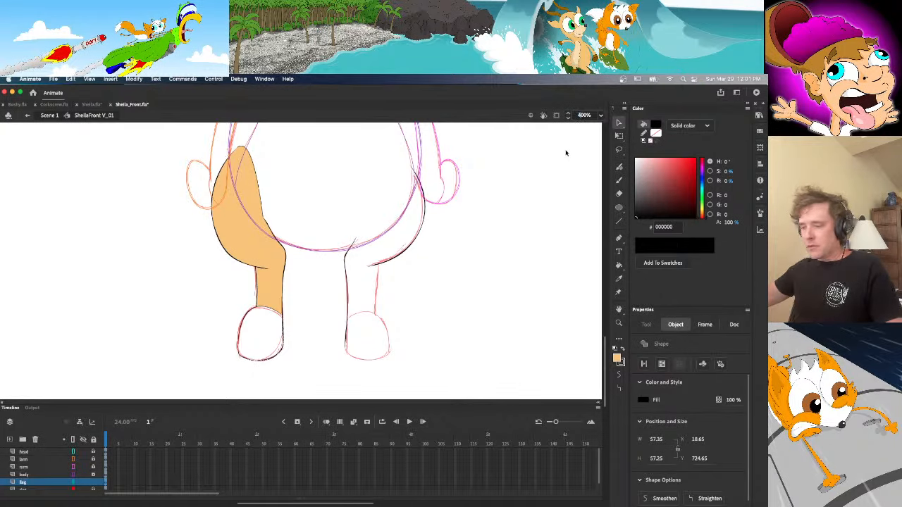
{"action": "key", "text": "super+="}
{"action": "left_click", "coordinate": [321, 370]}
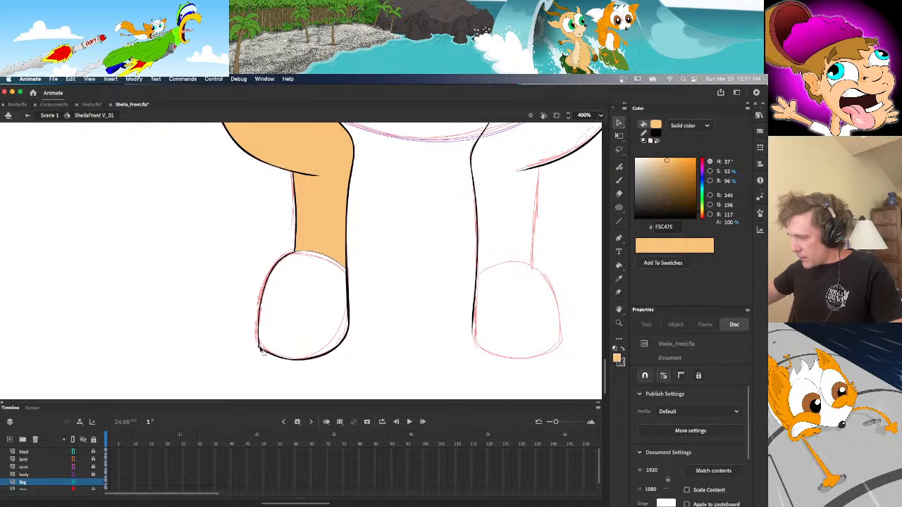
{"action": "left_click_drag", "start_coordinate": [263, 349], "coordinate": [269, 343]}
Hide the red leg sketch in Scene 1 and reopen the SheilaFront V_01 symbol
{"action": "left_click", "coordinate": [49, 115]}
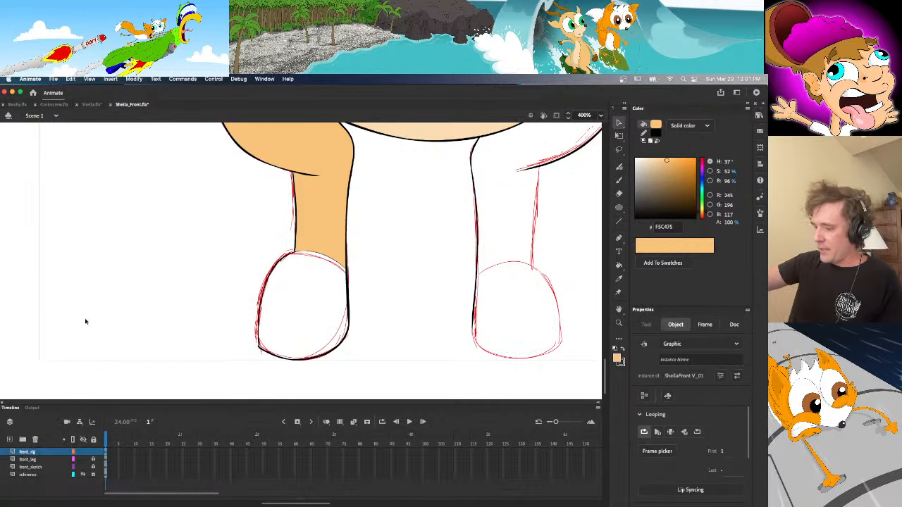
{"action": "left_click", "coordinate": [84, 466]}
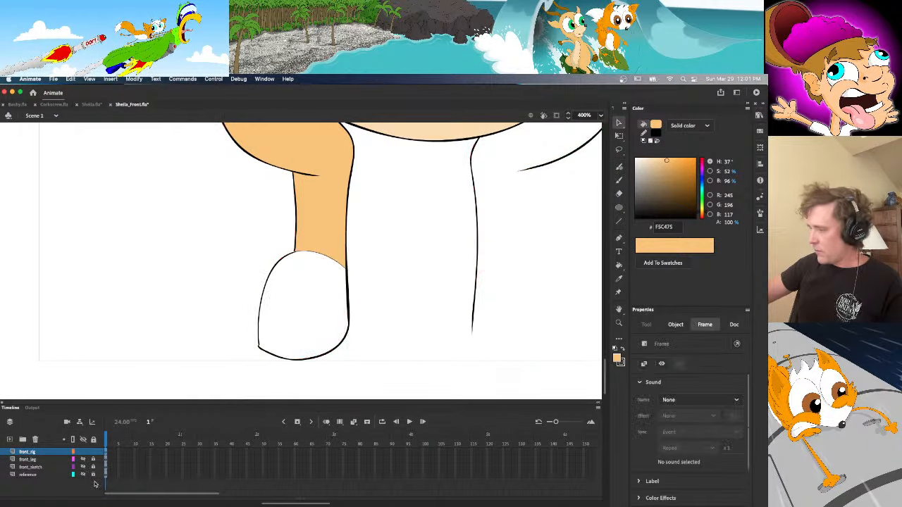
{"action": "double_click", "coordinate": [343, 342]}
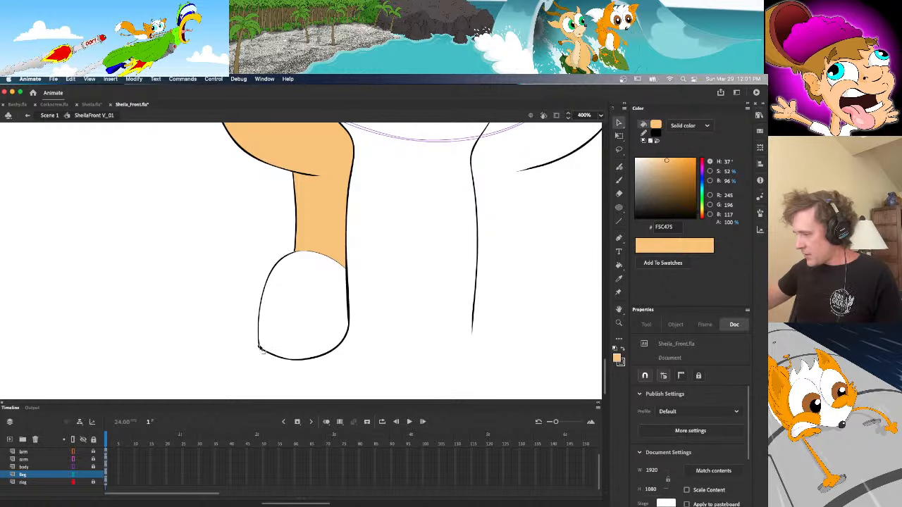
Inspect the leg's ink outline up close at the foot corner, along the shin and at the thigh crease
{"action": "mouse_move", "coordinate": [248, 333]}
{"action": "left_mouse_down"}
{"action": "mouse_move", "coordinate": [284, 374]}
{"action": "mouse_move", "coordinate": [262, 353]}
{"action": "mouse_move", "coordinate": [266, 363]}
{"action": "left_mouse_up"}
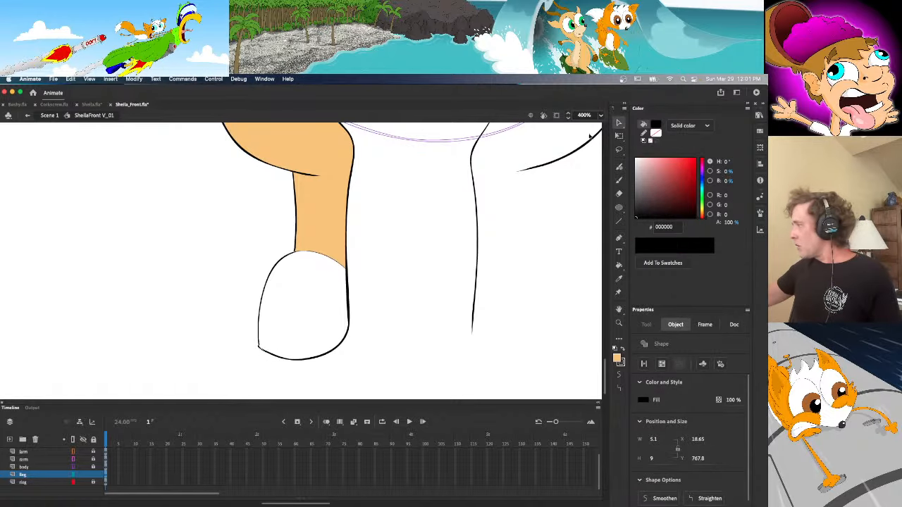
{"action": "left_click", "coordinate": [581, 134]}
{"action": "left_click", "coordinate": [579, 115]}
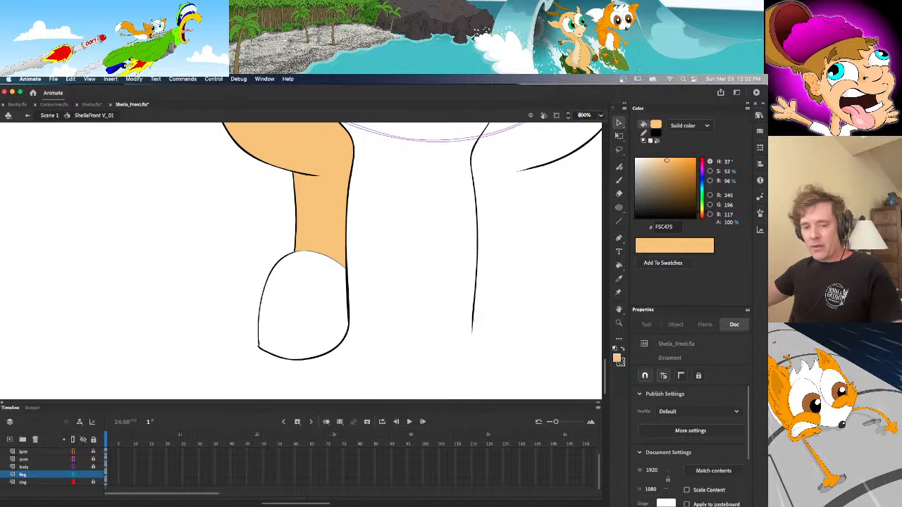
{"action": "key", "text": "Return"}
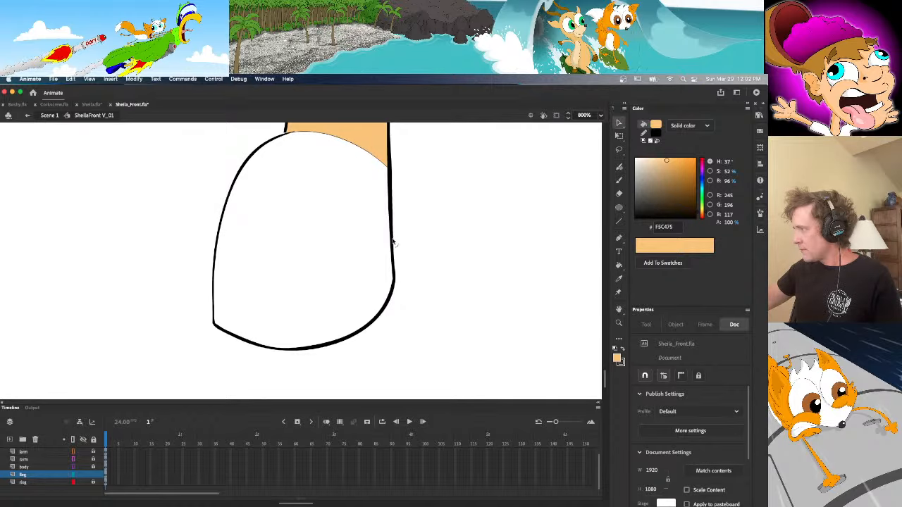
{"action": "scroll", "coordinate": [593, 342], "scroll_direction": "up", "scroll_amount": 5}
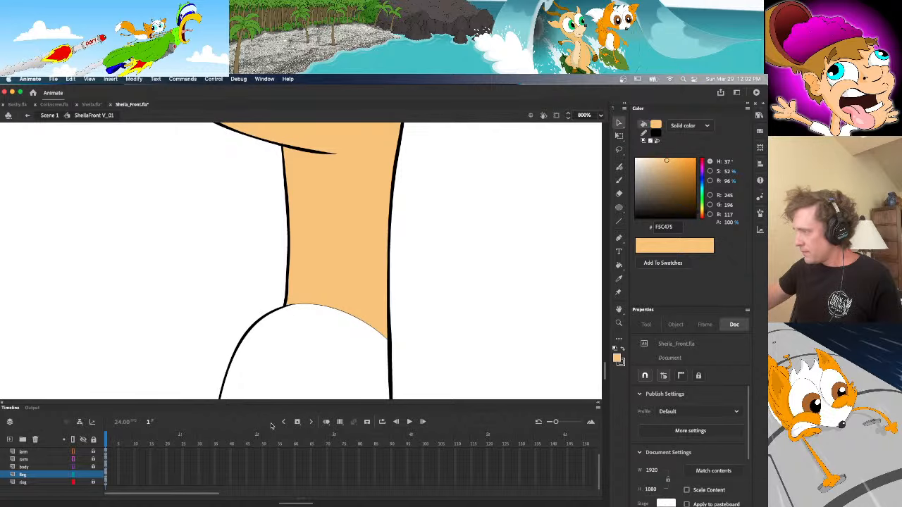
{"action": "left_click", "coordinate": [291, 149]}
{"action": "key", "text": "Escape"}
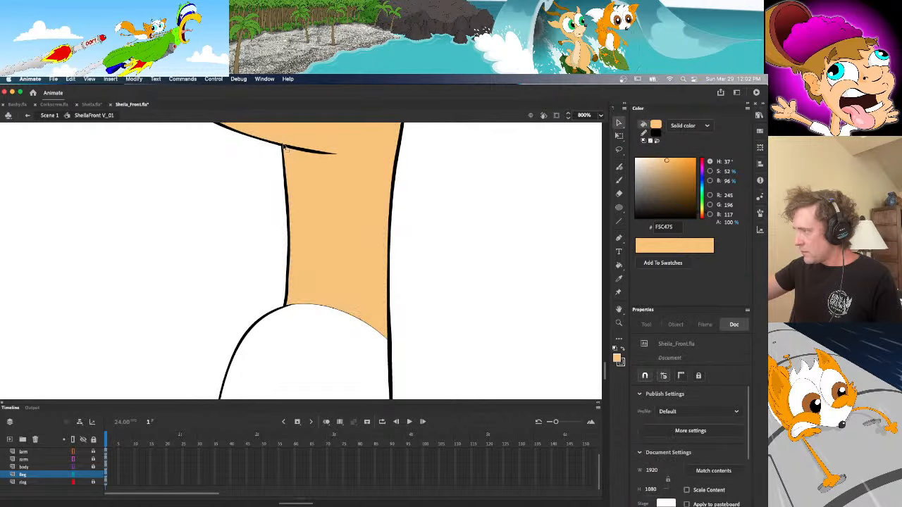
{"action": "scroll", "coordinate": [451, 282], "scroll_direction": "up", "scroll_amount": 4}
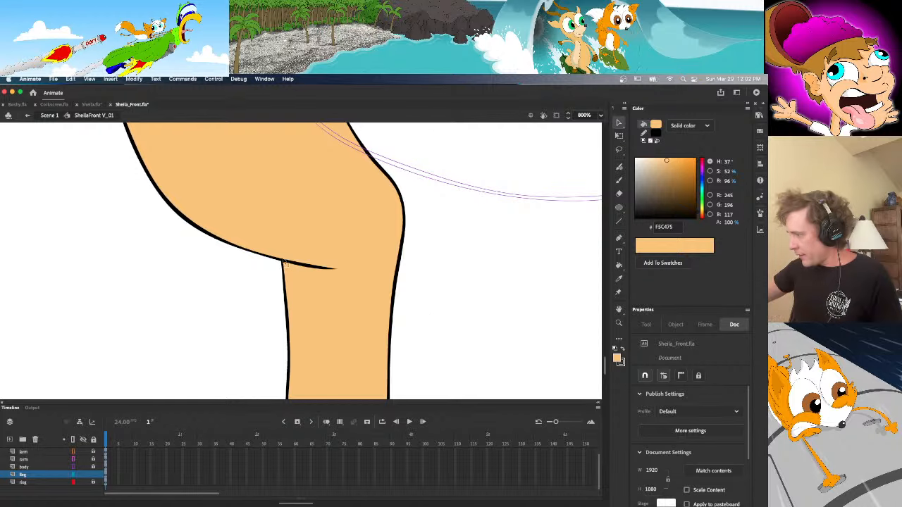
{"action": "left_click", "coordinate": [293, 264]}
{"action": "key", "text": "Escape"}
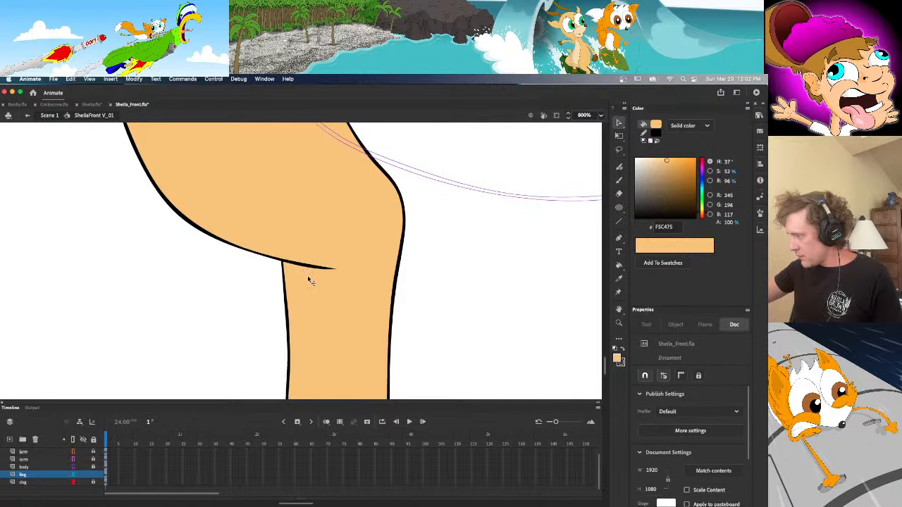
{"action": "mouse_move", "coordinate": [605, 363]}
{"action": "left_mouse_down"}
{"action": "mouse_move", "coordinate": [605, 346]}
{"action": "mouse_move", "coordinate": [596, 378]}
{"action": "left_mouse_up"}
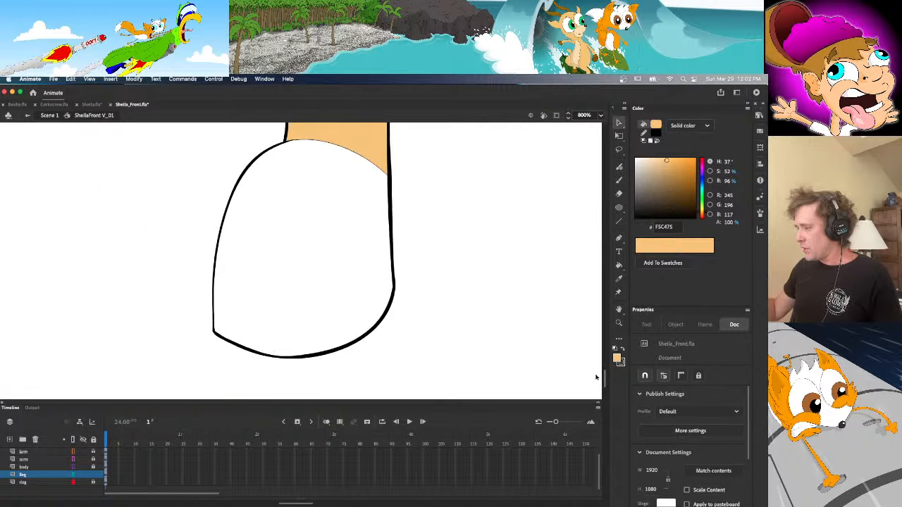
Sample the brown hoof fill 996600 from Sheila.fla and fill the front-view foot with it
{"action": "left_click", "coordinate": [90, 105]}
{"action": "key", "text": "i"}
{"action": "left_click", "coordinate": [212, 364]}
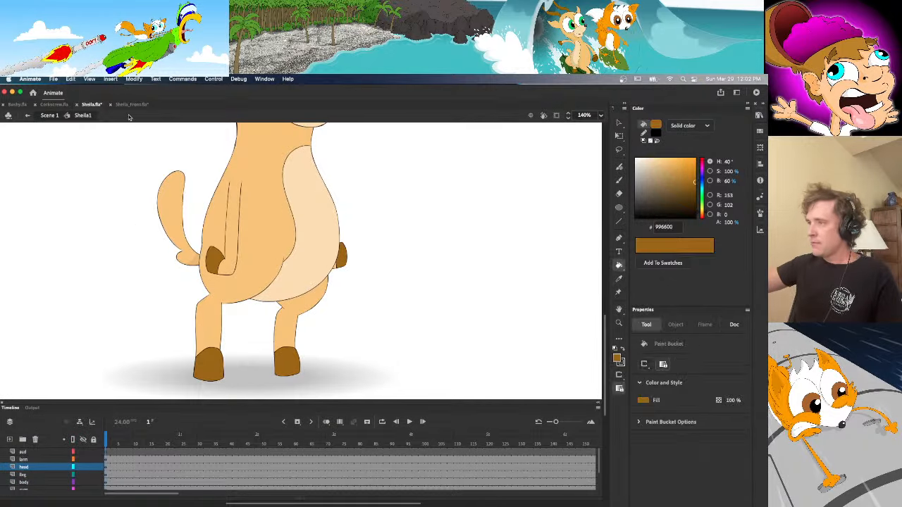
{"action": "left_click", "coordinate": [131, 104]}
{"action": "left_click", "coordinate": [308, 349]}
{"action": "key", "text": "v"}
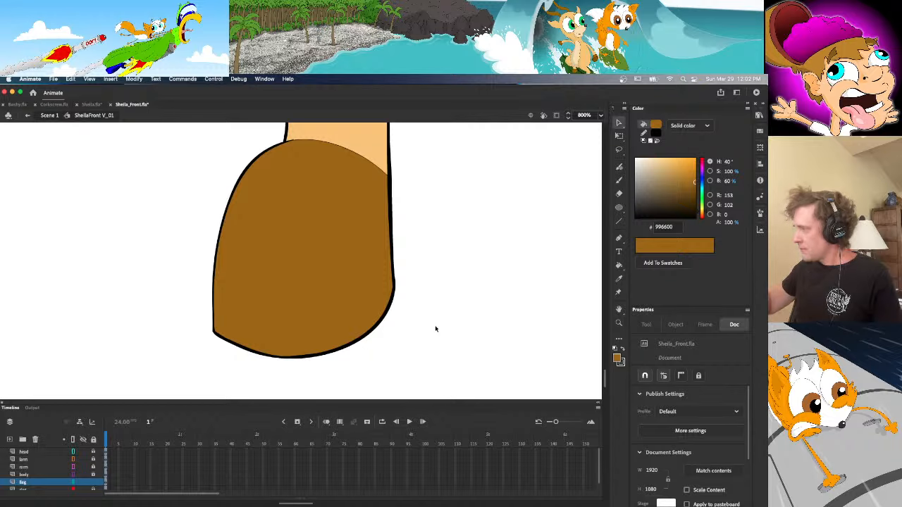
Convert the finished leg artwork on the lleg layer to a Graphic symbol named sheilafront1lleg1
{"action": "left_click", "coordinate": [600, 115]}
{"action": "left_click", "coordinate": [613, 210]}
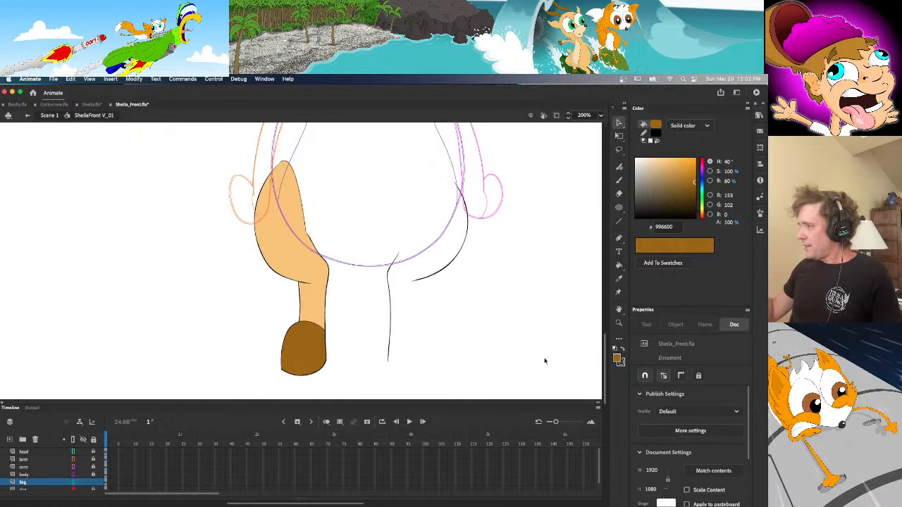
{"action": "left_click", "coordinate": [109, 485]}
{"action": "left_click", "coordinate": [133, 78]}
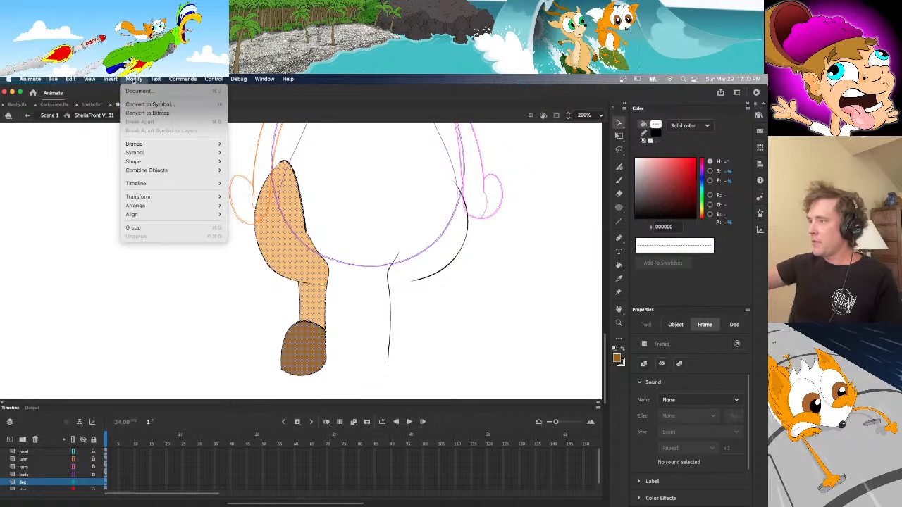
{"action": "left_click", "coordinate": [134, 105]}
{"action": "type", "text": "sheilafront1leg1"}
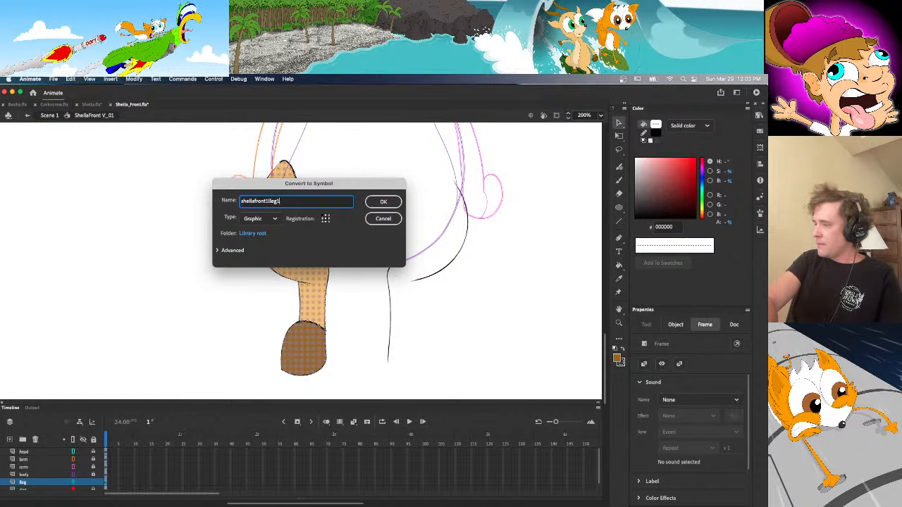
{"action": "key", "text": "Return"}
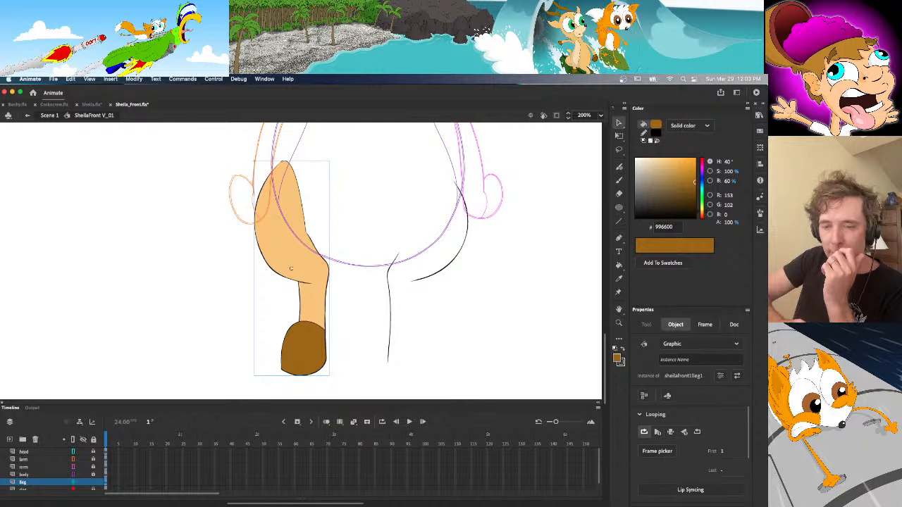
Set the leg symbol's looping to single frame and move its transformation point to the bottom of the foot
{"action": "left_click", "coordinate": [670, 431]}
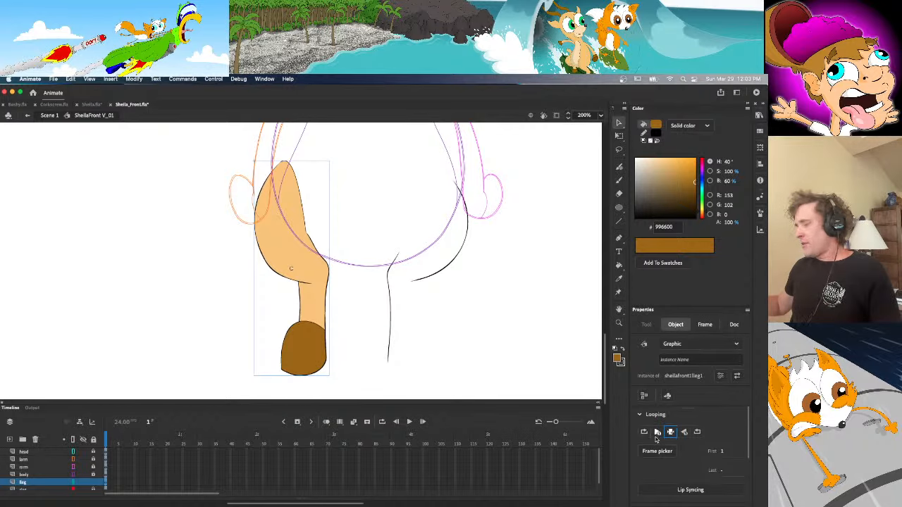
{"action": "key", "text": "q"}
{"action": "left_click_drag", "start_coordinate": [291, 267], "coordinate": [300, 378]}
{"action": "left_click", "coordinate": [337, 352]}
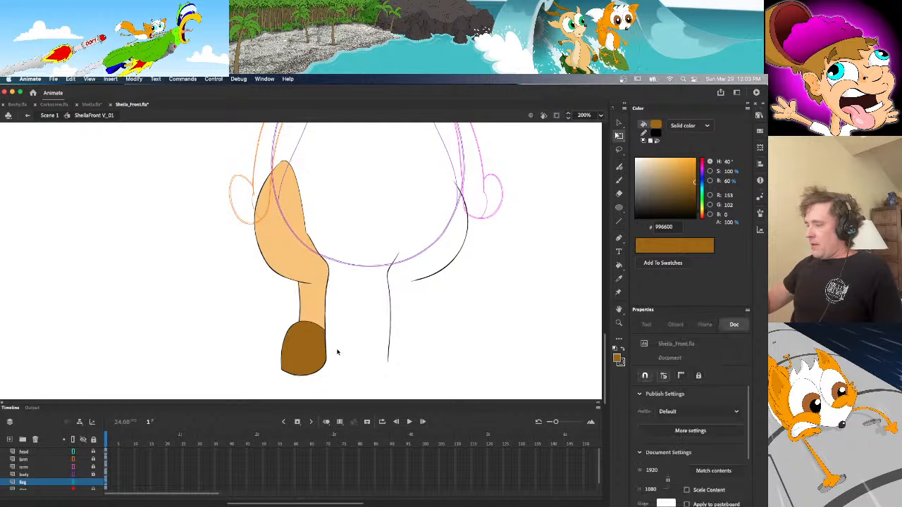
{"action": "left_click", "coordinate": [321, 363]}
{"action": "left_click", "coordinate": [336, 340]}
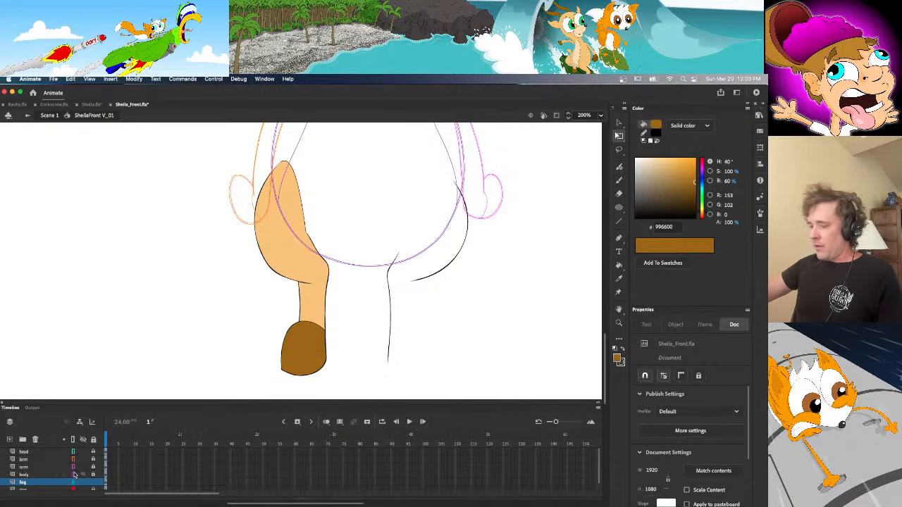
Turn off outline display for all layers and check the leg symbol's transformation point at the foot
{"action": "left_click", "coordinate": [70, 440]}
{"action": "left_click", "coordinate": [308, 281]}
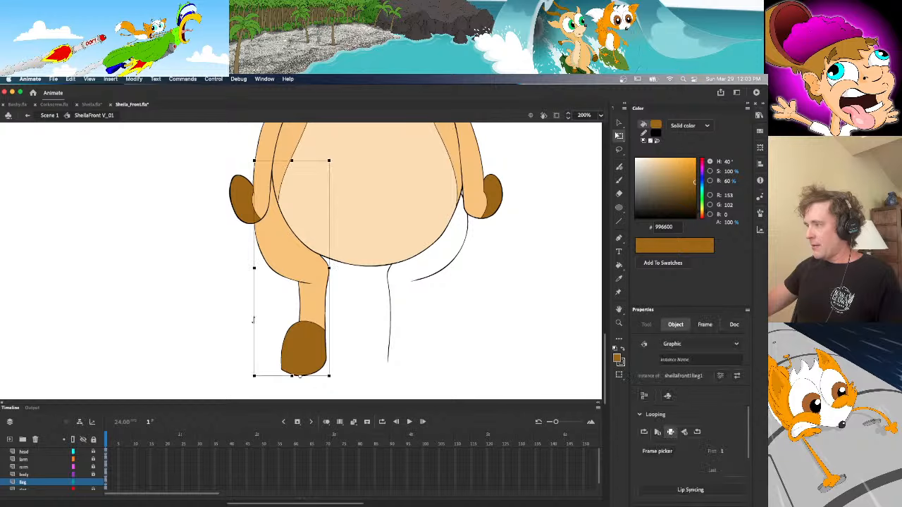
{"action": "left_click", "coordinate": [285, 290]}
{"action": "left_click", "coordinate": [306, 282]}
{"action": "left_click", "coordinate": [276, 324]}
{"action": "left_click", "coordinate": [298, 373]}
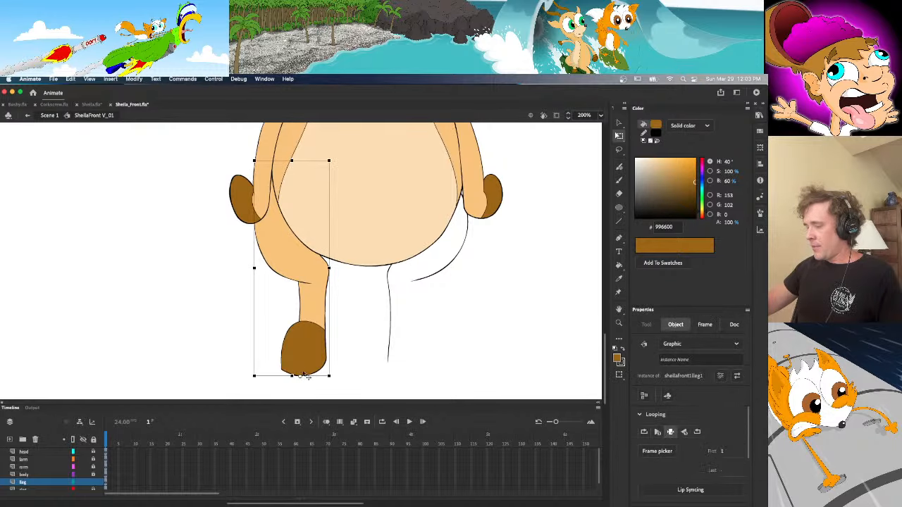
{"action": "left_click", "coordinate": [329, 312]}
{"action": "left_click", "coordinate": [318, 322]}
Lock the lleg layer and make the unlocked rleg layer active
{"action": "left_click", "coordinate": [337, 325]}
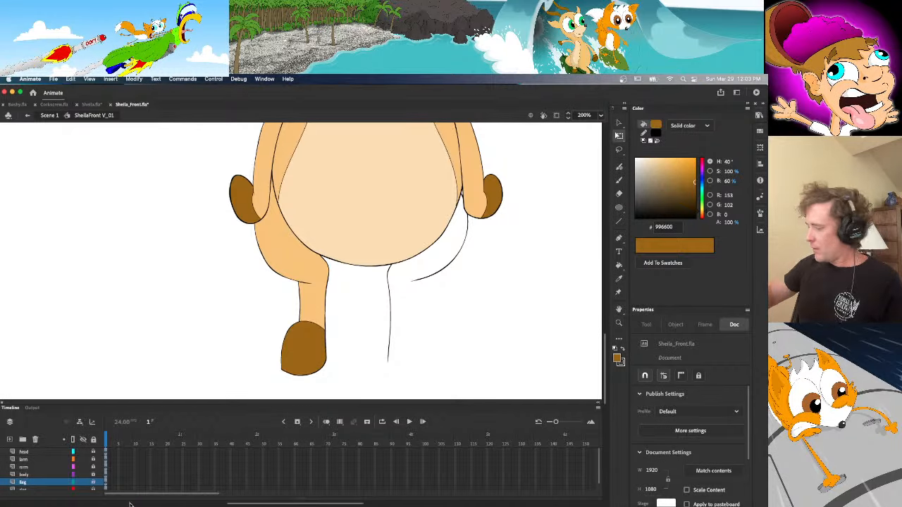
{"action": "scroll", "coordinate": [106, 483], "scroll_direction": "down", "scroll_amount": 1}
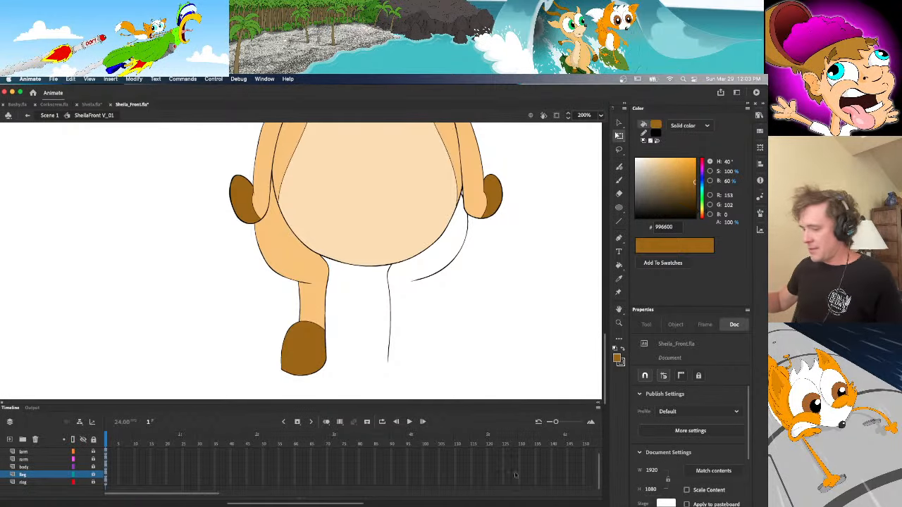
{"action": "left_click", "coordinate": [106, 482]}
{"action": "left_click", "coordinate": [427, 348]}
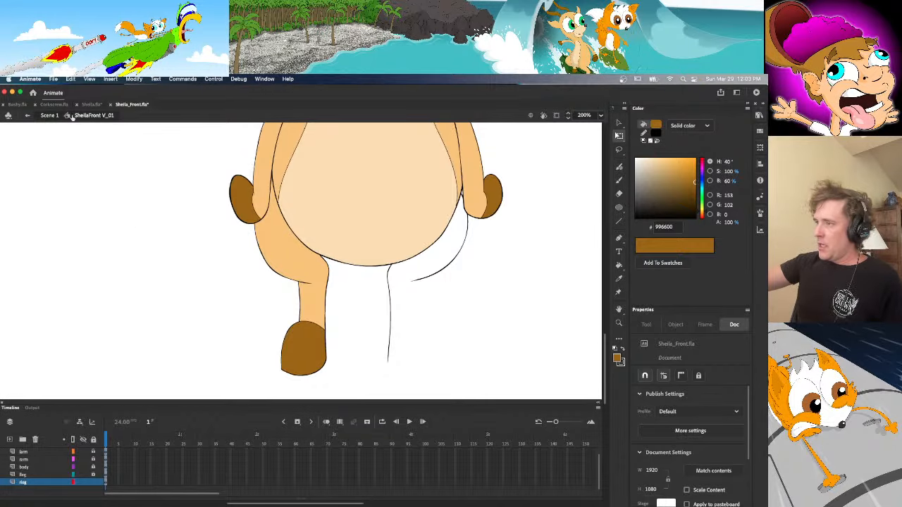
Show the red leg sketch again in Scene 1, reopen SheilaFront V_01 and select the thigh's ink stroke on rleg
{"action": "left_click", "coordinate": [49, 115]}
{"action": "left_click", "coordinate": [83, 467]}
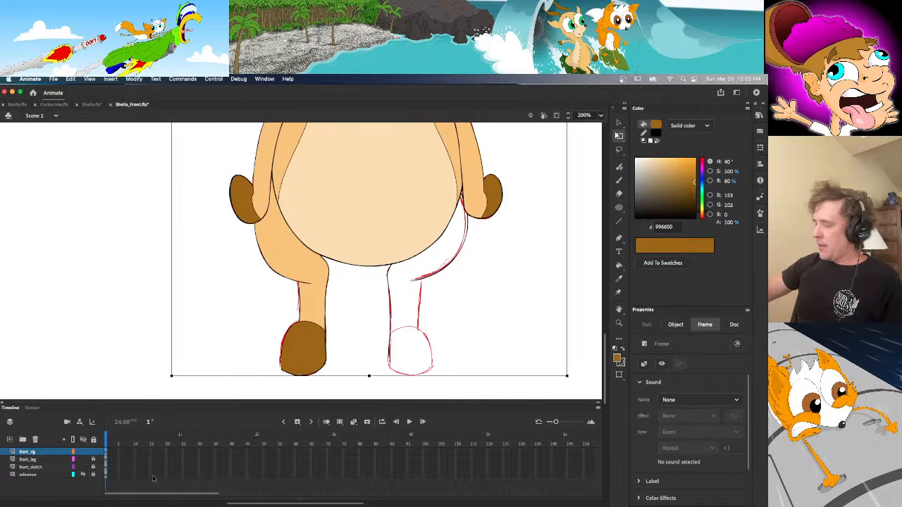
{"action": "left_click", "coordinate": [472, 342]}
{"action": "left_click", "coordinate": [393, 365]}
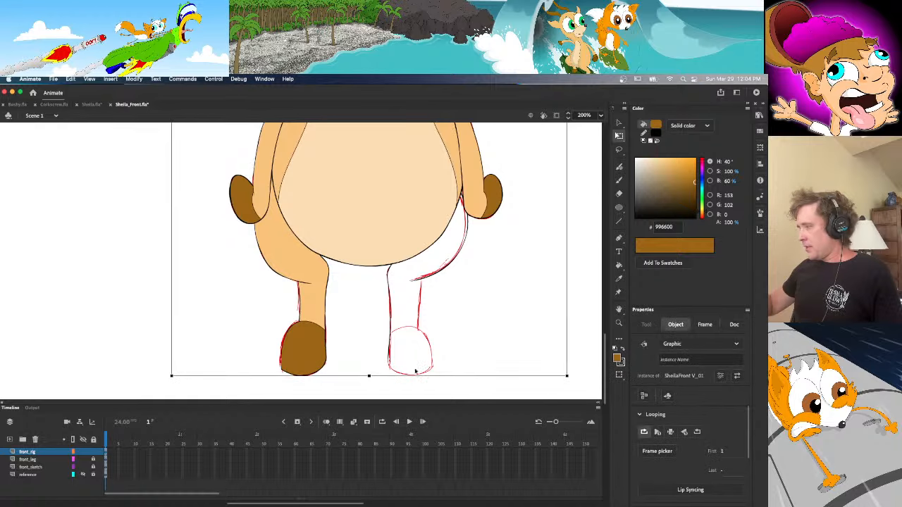
{"action": "double_click", "coordinate": [432, 279]}
{"action": "left_click", "coordinate": [432, 279]}
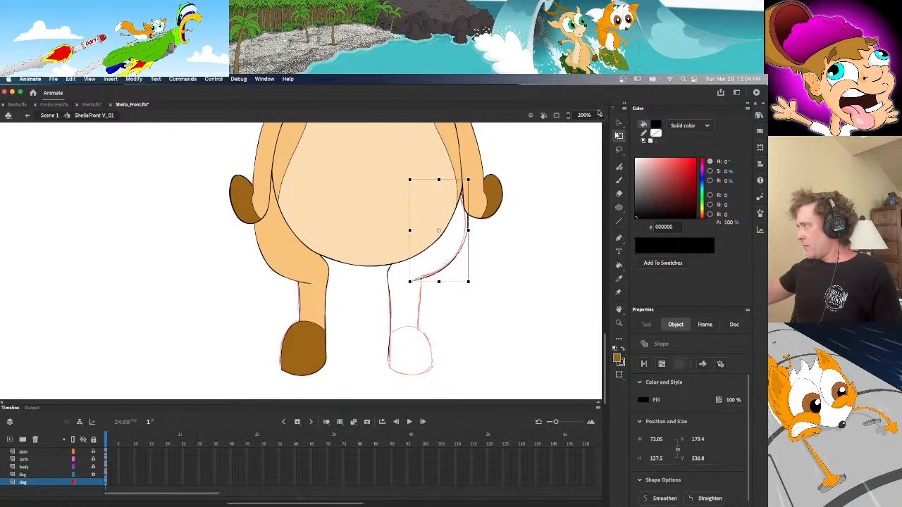
Ink the outer shin line of the rleg leg with the Classic Brush in black (000000), from the thigh down to the foot
{"action": "left_click_drag", "start_coordinate": [581, 116], "coordinate": [575, 116]}
{"action": "type", "text": "4"}
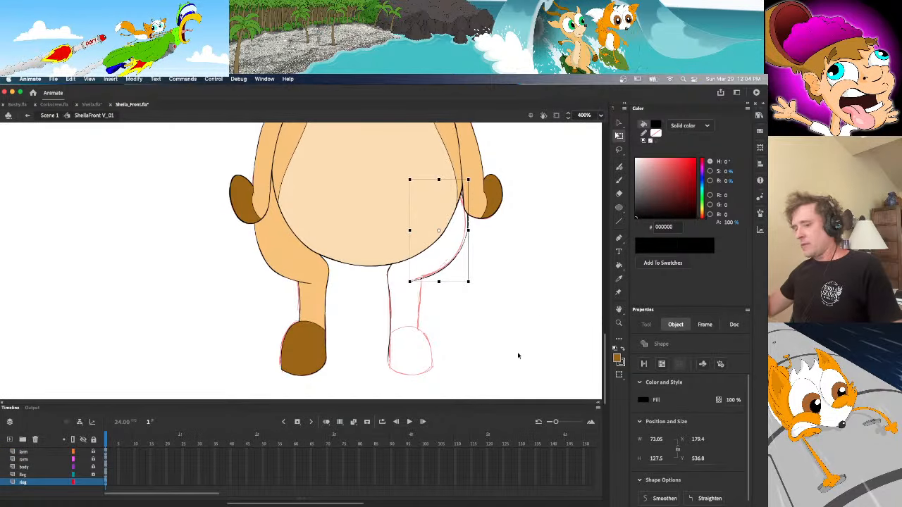
{"action": "key", "text": "Return"}
{"action": "left_click", "coordinate": [501, 344]}
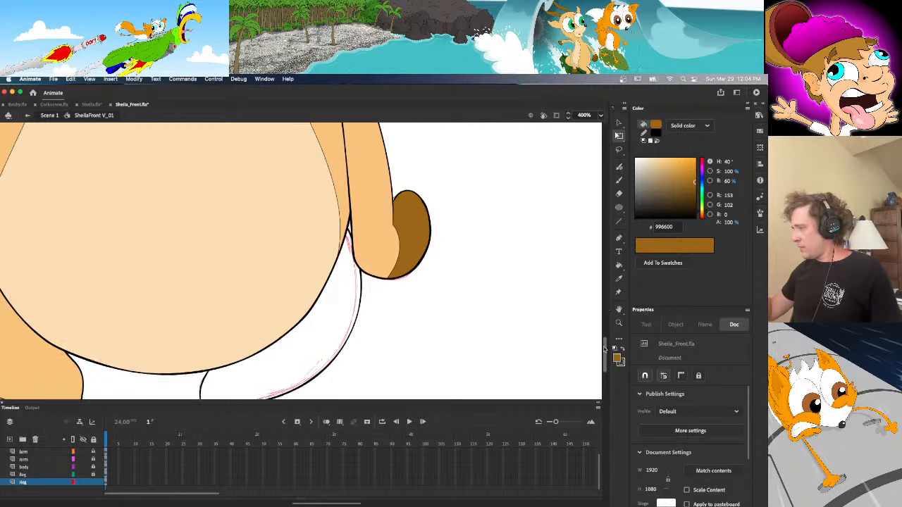
{"action": "left_click_drag", "start_coordinate": [604, 348], "coordinate": [604, 372]}
{"action": "key", "text": "b"}
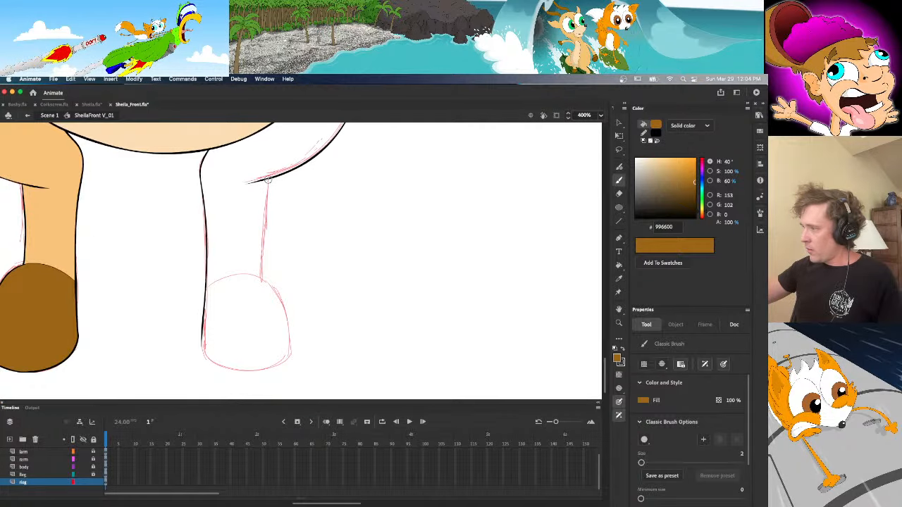
{"action": "left_click_drag", "start_coordinate": [267, 180], "coordinate": [261, 282]}
{"action": "key", "text": "super+z"}
{"action": "left_click_drag", "start_coordinate": [665, 182], "coordinate": [634, 217]}
{"action": "left_click_drag", "start_coordinate": [266, 180], "coordinate": [260, 280]}
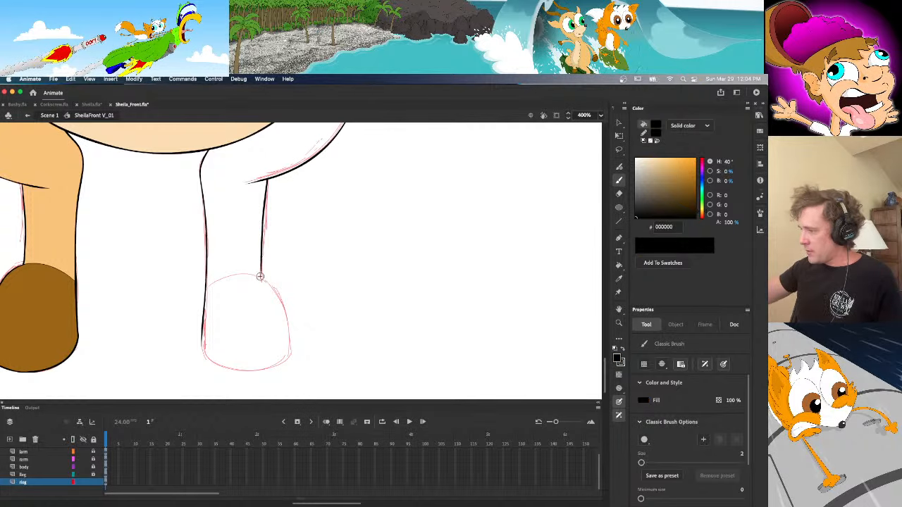
Ink the bottom and outer side of the right foot over the red sketch with the black Classic Brush
{"action": "key", "text": "v"}
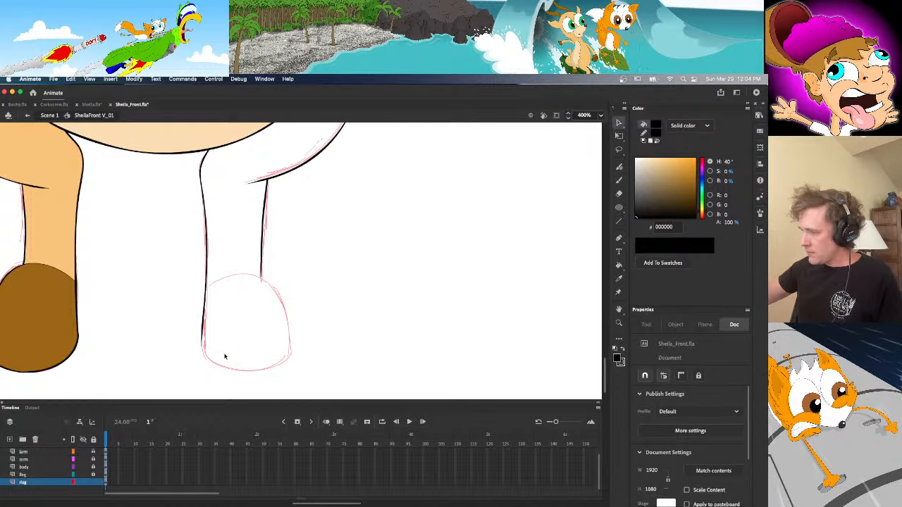
{"action": "key", "text": "b"}
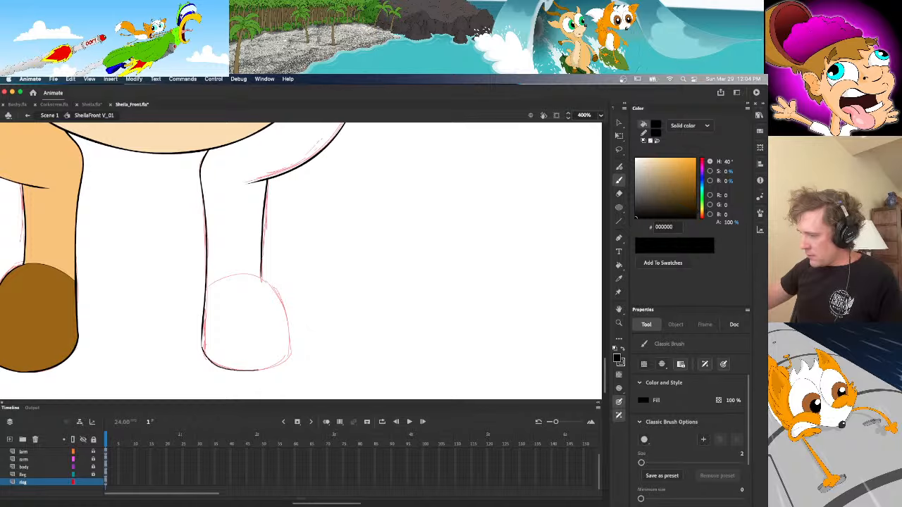
{"action": "left_click_drag", "start_coordinate": [280, 364], "coordinate": [288, 354]}
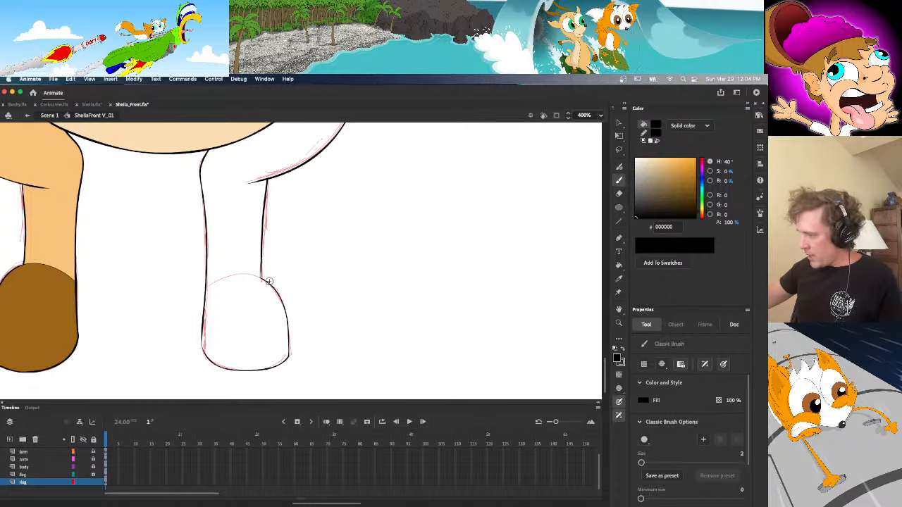
Draw a thin 0.1 Paint Brush stroke across the top of the foot, delete its overhang and adjust the foot's inner edge
{"action": "key", "text": "y"}
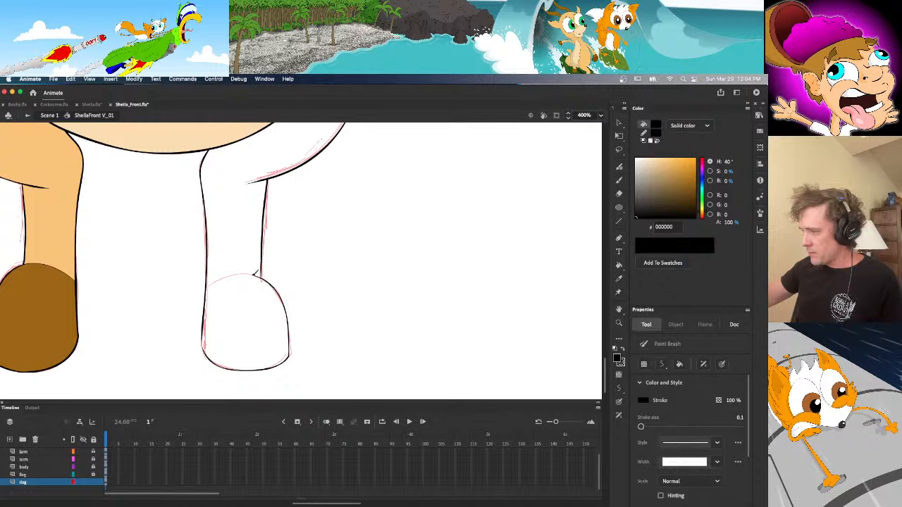
{"action": "mouse_move", "coordinate": [257, 275]}
{"action": "left_mouse_down"}
{"action": "mouse_move", "coordinate": [233, 274]}
{"action": "mouse_move", "coordinate": [196, 310]}
{"action": "left_mouse_up"}
{"action": "key", "text": "v"}
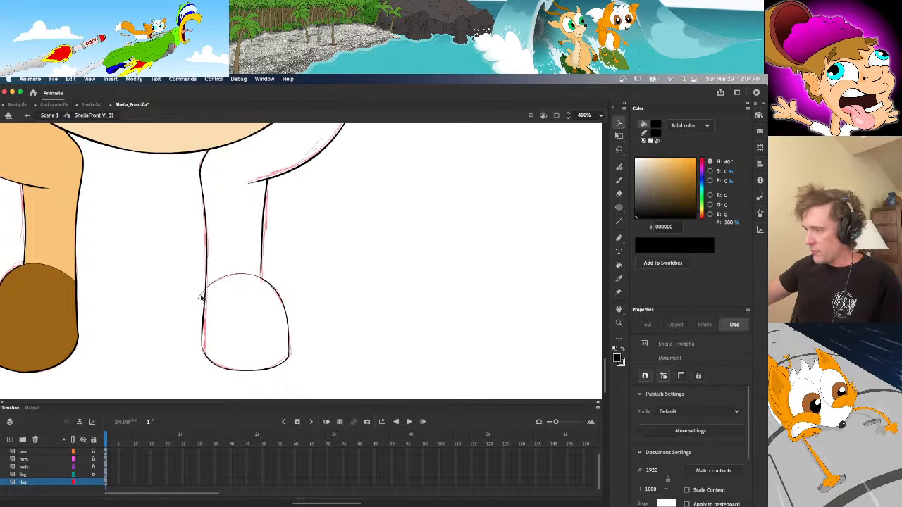
{"action": "left_click", "coordinate": [200, 296]}
{"action": "left_click", "coordinate": [230, 298]}
{"action": "left_click", "coordinate": [233, 278]}
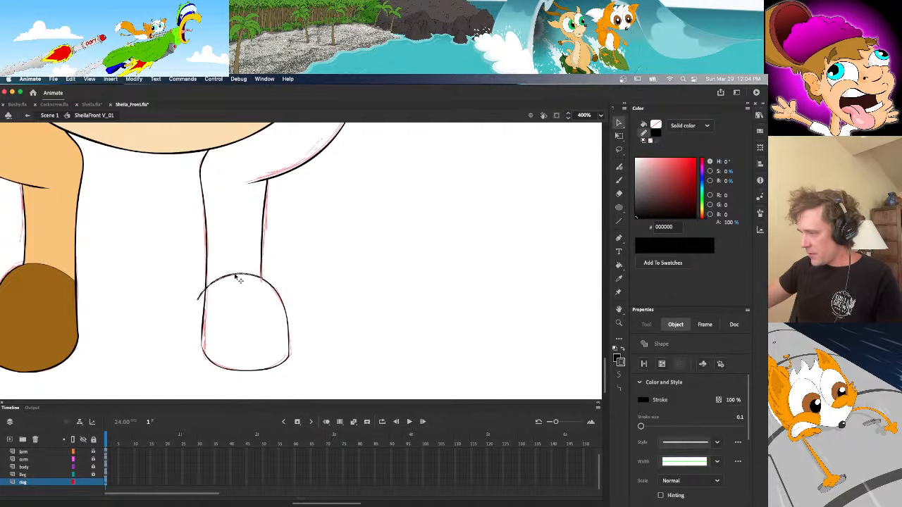
{"action": "key", "text": "Delete"}
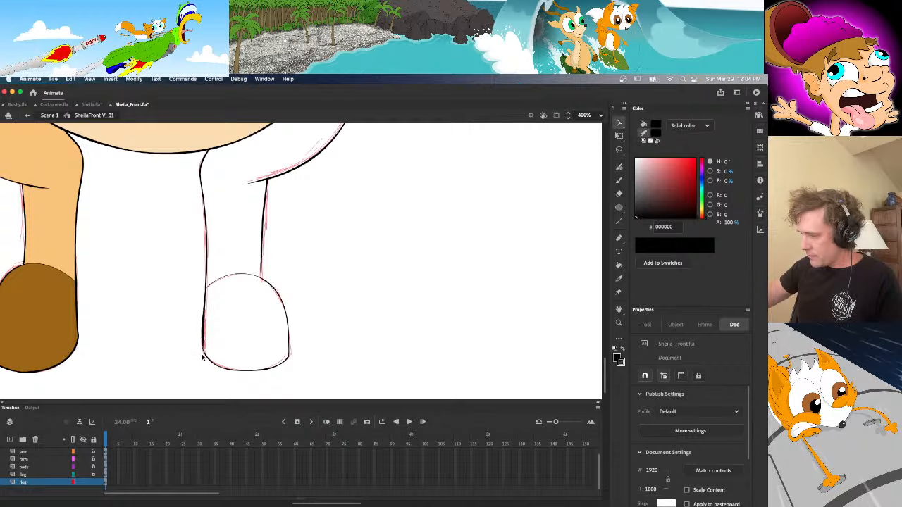
{"action": "left_click_drag", "start_coordinate": [204, 339], "coordinate": [203, 330]}
Hide the front_leg and front_sketch layers in Scene 1 and reopen the SheilaFront V_01 symbol
{"action": "left_click", "coordinate": [48, 115]}
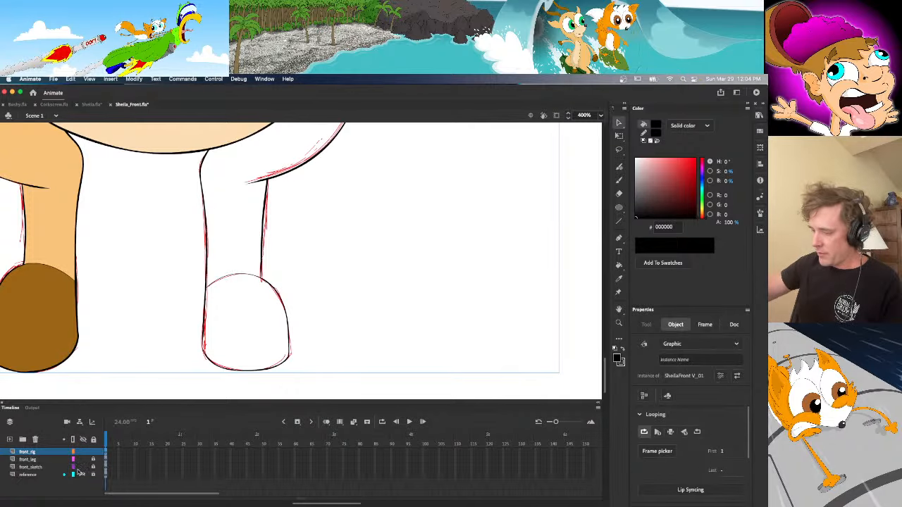
{"action": "left_click", "coordinate": [72, 460]}
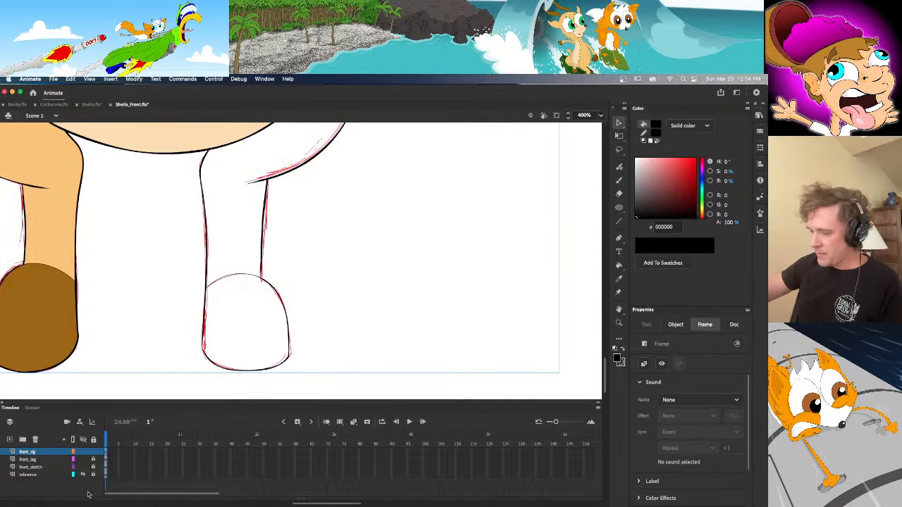
{"action": "left_click", "coordinate": [82, 466]}
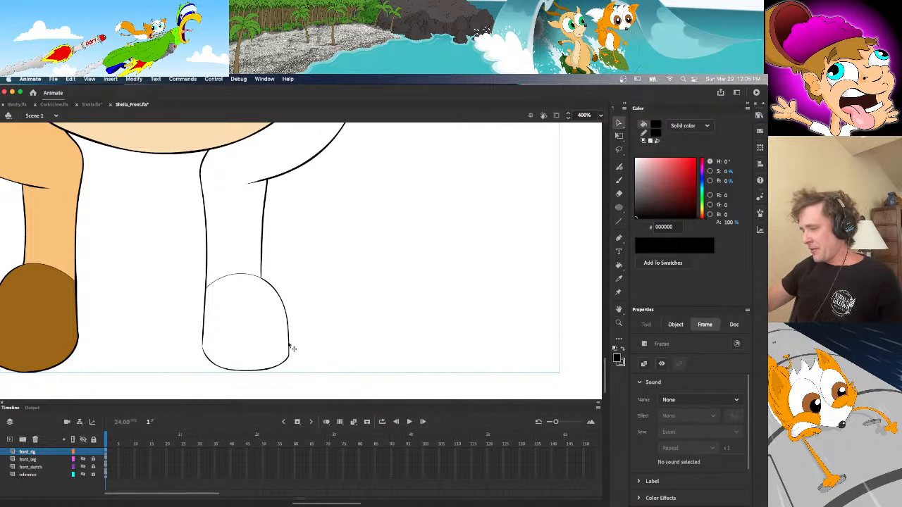
{"action": "double_click", "coordinate": [296, 341]}
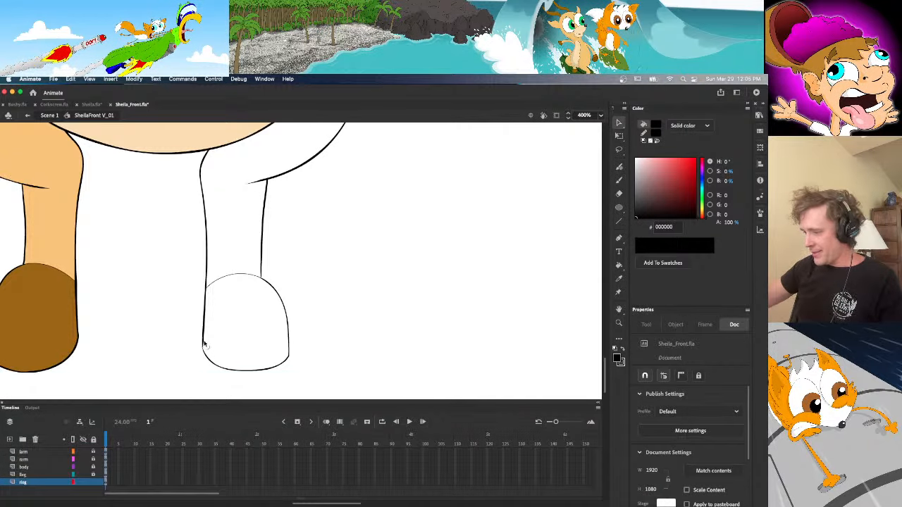
Refine the foot's lower inner corner and fill the foot with the brown 996600 sampled from the finished foot
{"action": "left_click_drag", "start_coordinate": [206, 353], "coordinate": [204, 342]}
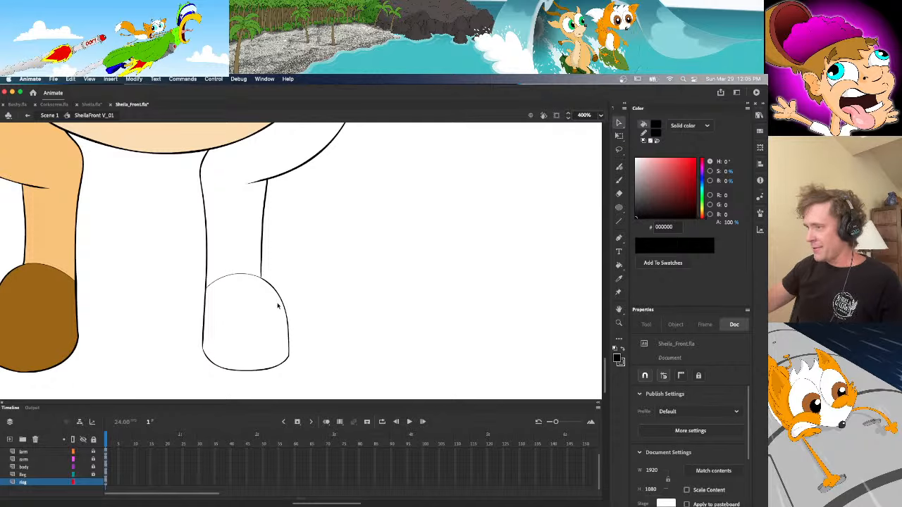
{"action": "scroll", "coordinate": [148, 331], "scroll_direction": "left", "scroll_amount": 5}
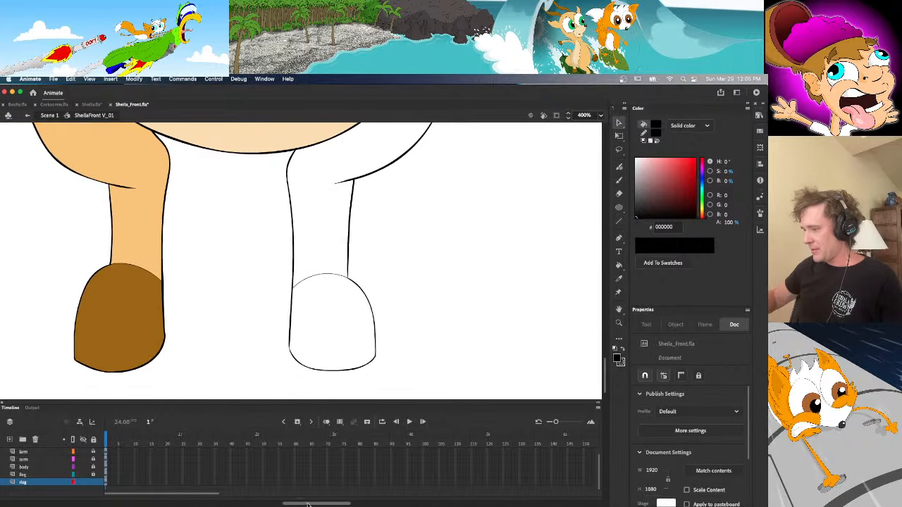
{"action": "left_click", "coordinate": [149, 336]}
{"action": "left_click", "coordinate": [346, 355]}
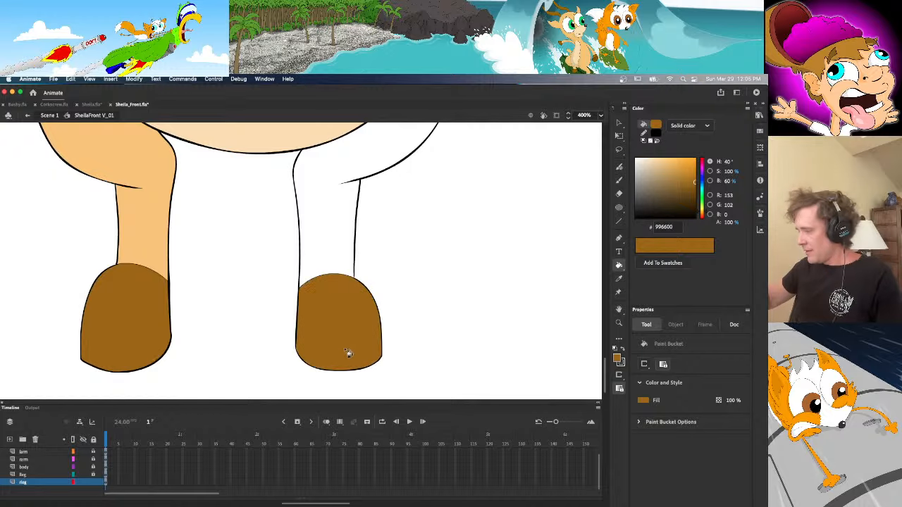
Sample the finished leg's light orange F5C475 as fill colour and check the rleg line art with the other layers temporarily hidden
{"action": "key", "text": "i"}
{"action": "left_click", "coordinate": [157, 243]}
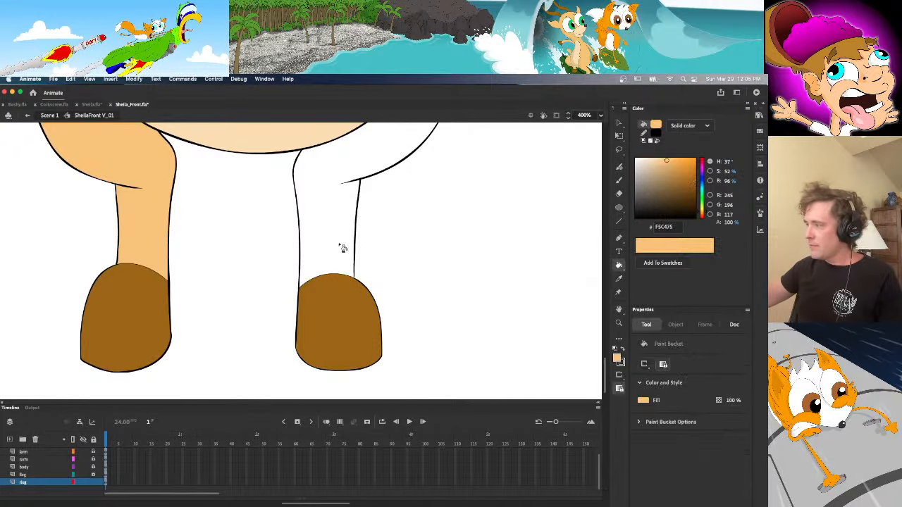
{"action": "left_click_drag", "start_coordinate": [607, 373], "coordinate": [605, 358]}
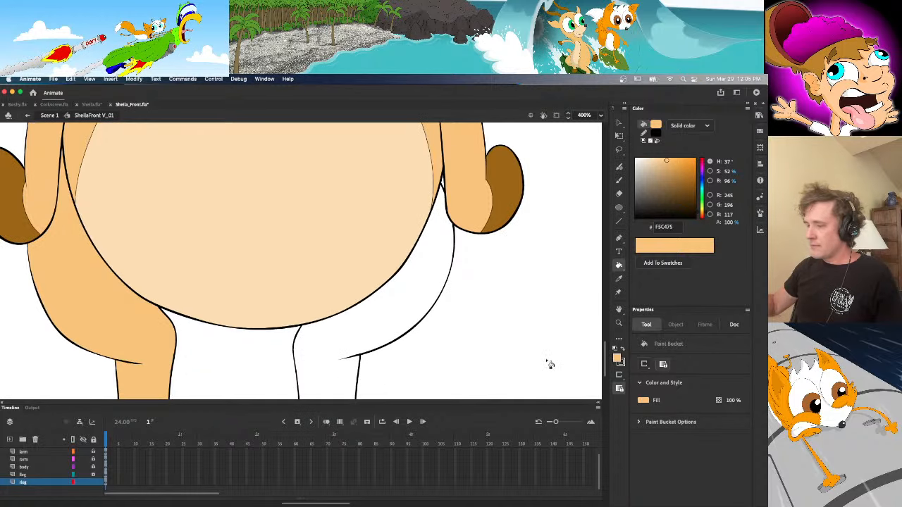
{"action": "left_click", "coordinate": [85, 479], "text": "alt"}
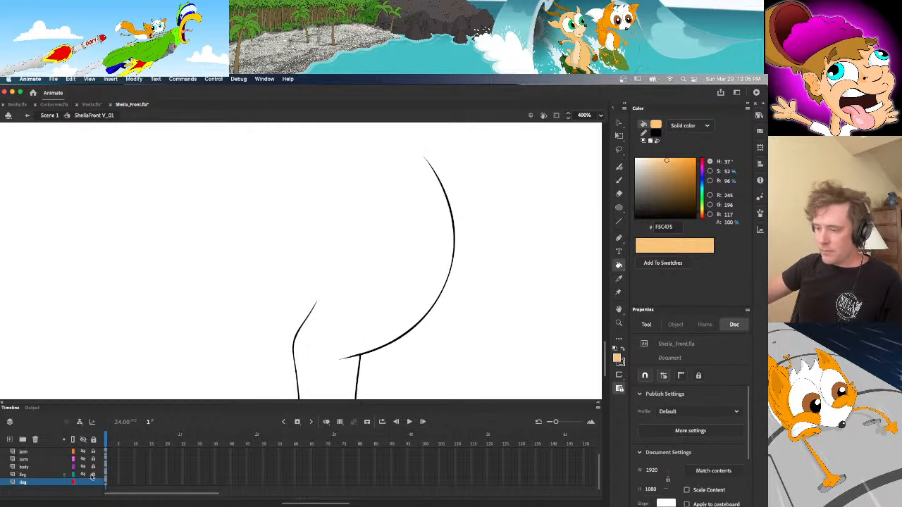
{"action": "left_click", "coordinate": [82, 439]}
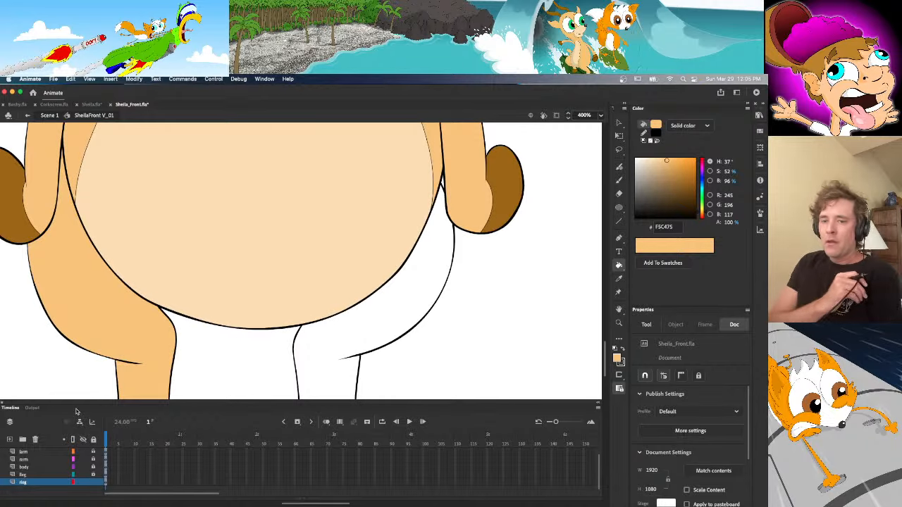
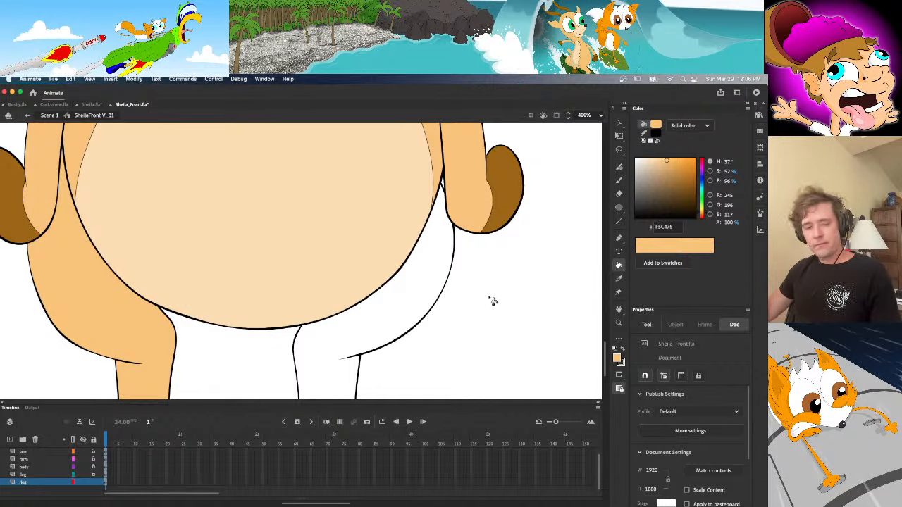
Close the open top of the rleg thigh with a line curved upward behind the body, using temporary outlines for the other layers
{"action": "left_click_drag", "start_coordinate": [603, 349], "coordinate": [604, 346]}
{"action": "left_click", "coordinate": [73, 482], "text": "alt"}
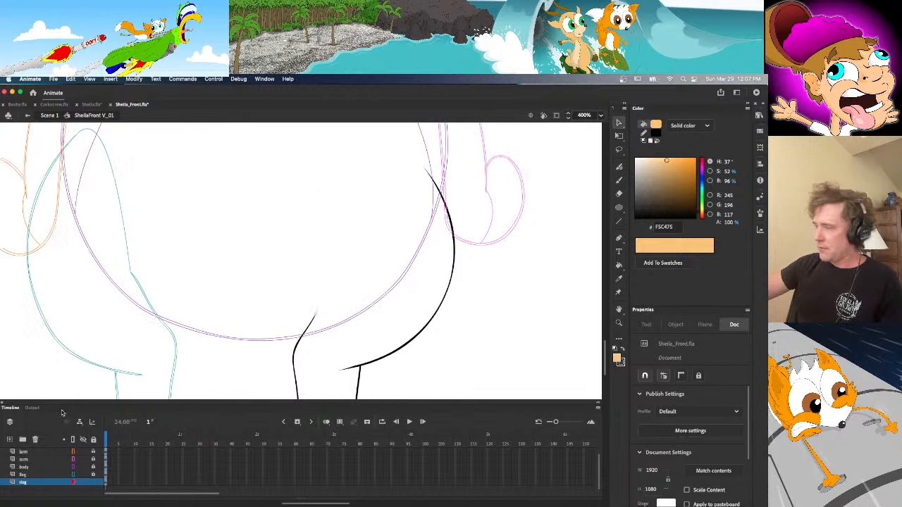
{"action": "key", "text": "n"}
{"action": "left_click_drag", "start_coordinate": [319, 312], "coordinate": [423, 167]}
{"action": "key", "text": "v"}
{"action": "left_click_drag", "start_coordinate": [369, 242], "coordinate": [368, 193]}
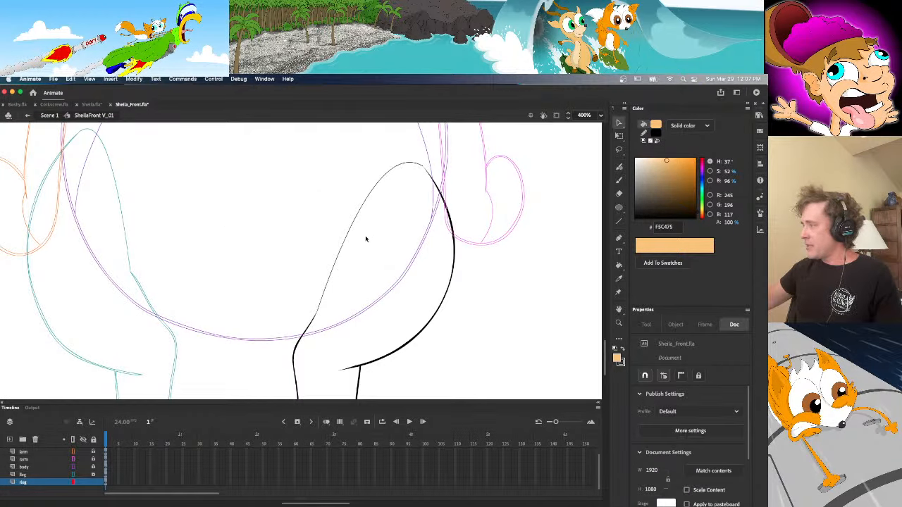
{"action": "left_click", "coordinate": [73, 482], "text": "alt"}
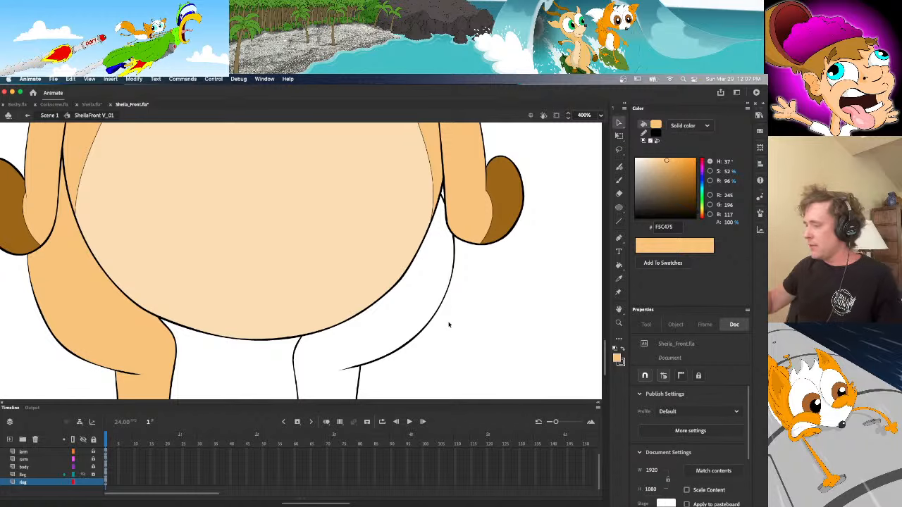
Fill the closed rleg thigh and shin with light orange F5C475 and check the result down to the feet
{"action": "key", "text": "k"}
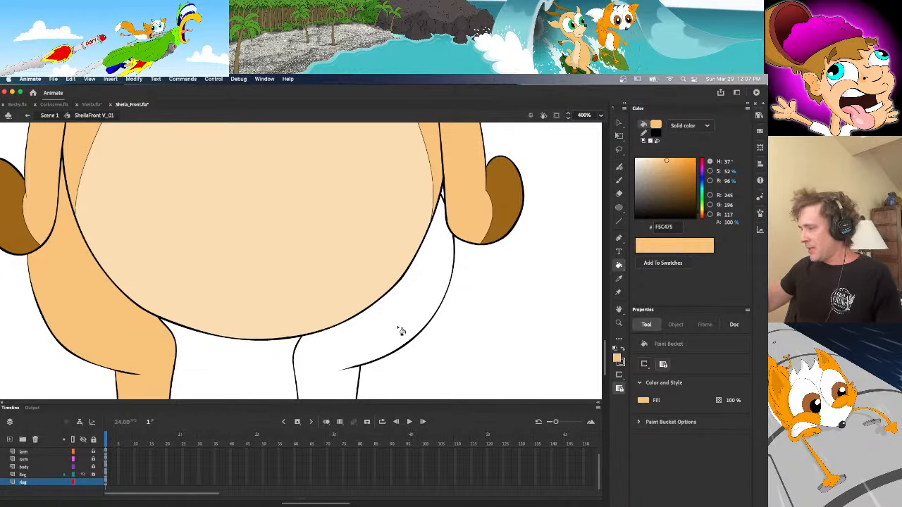
{"action": "left_click", "coordinate": [401, 332]}
{"action": "mouse_move", "coordinate": [604, 341]}
{"action": "left_mouse_down"}
{"action": "mouse_move", "coordinate": [604, 359]}
{"action": "mouse_move", "coordinate": [603, 345]}
{"action": "left_mouse_up"}
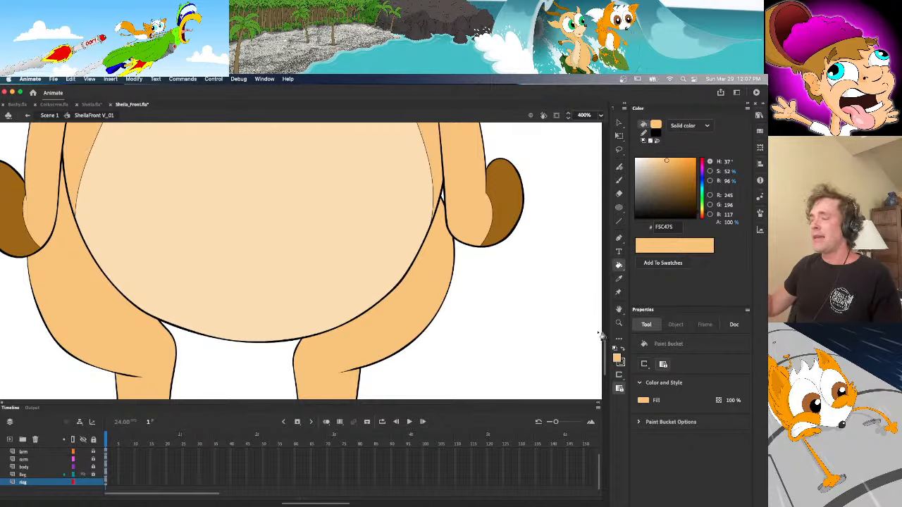
{"action": "key", "text": "v"}
{"action": "left_click_drag", "start_coordinate": [604, 344], "coordinate": [603, 363]}
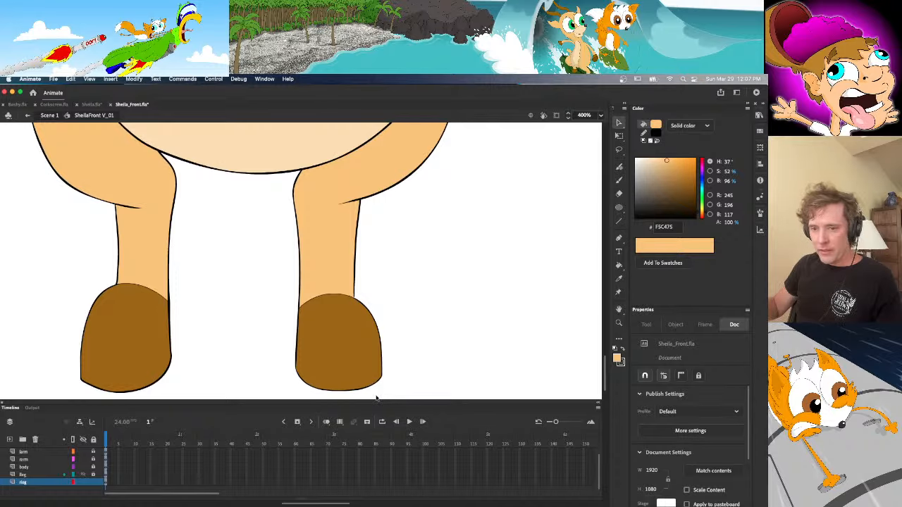
Zoom out to 100% and show every layer except rleg as outlines, leaving the whole coloured right leg exposed
{"action": "left_click", "coordinate": [600, 115]}
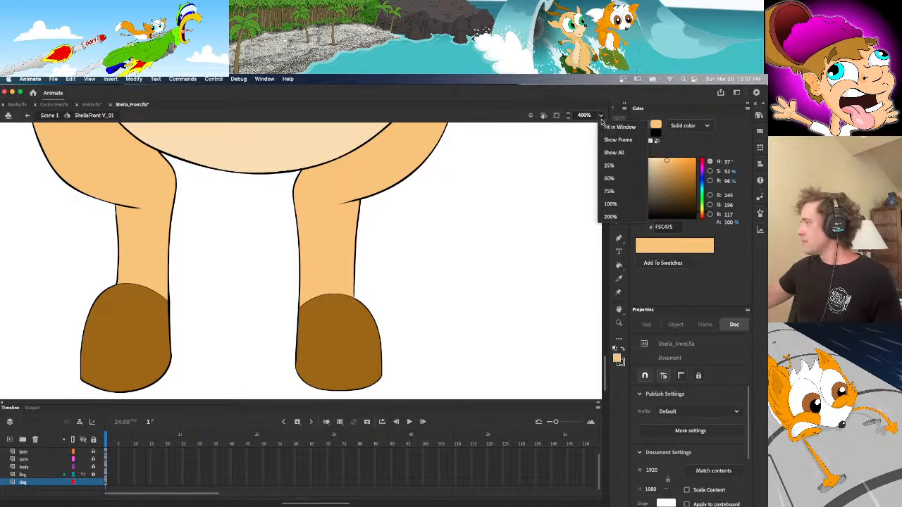
{"action": "left_click", "coordinate": [612, 185]}
{"action": "scroll", "coordinate": [592, 310], "scroll_direction": "up", "scroll_amount": 3}
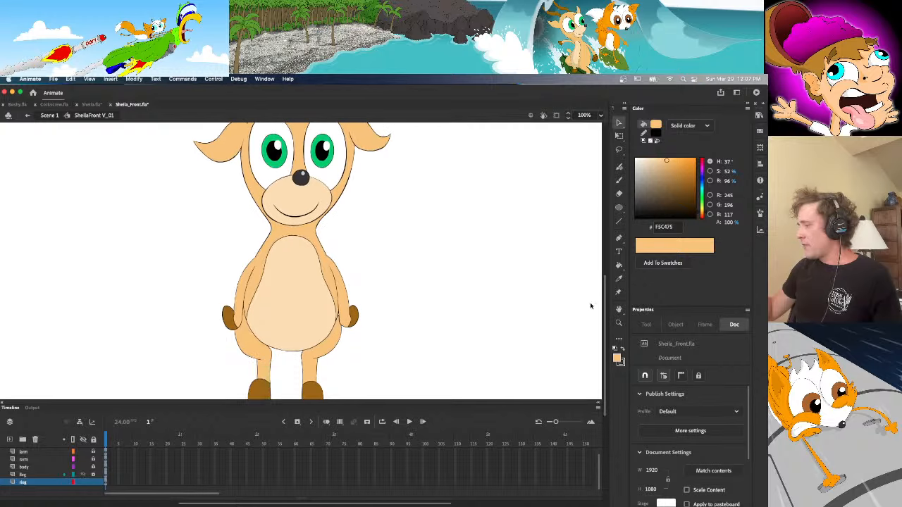
{"action": "scroll", "coordinate": [426, 285], "scroll_direction": "down", "scroll_amount": 1}
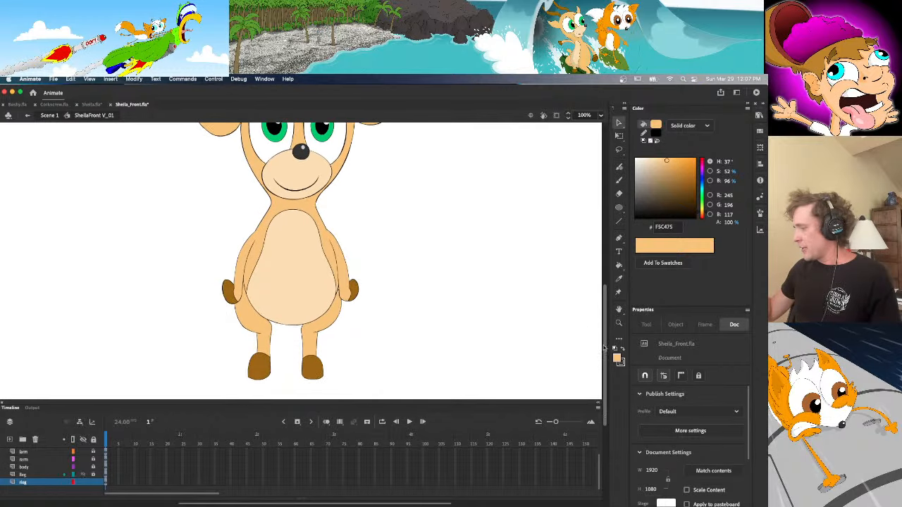
{"action": "left_click_drag", "start_coordinate": [424, 276], "coordinate": [285, 423]}
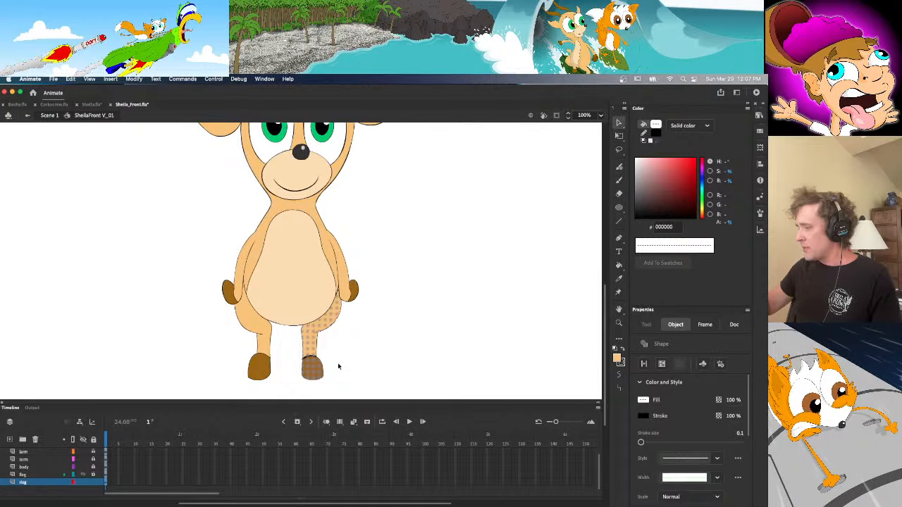
{"action": "left_click", "coordinate": [72, 439]}
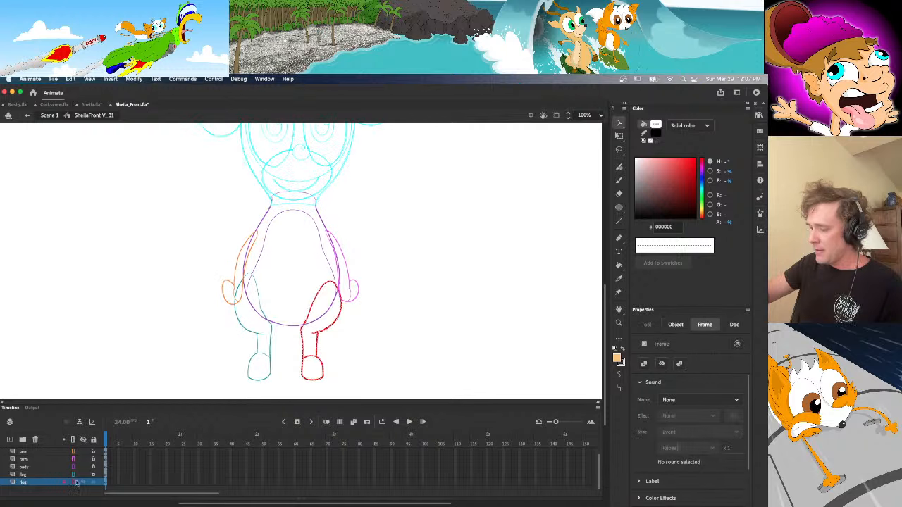
{"action": "left_click", "coordinate": [73, 482]}
{"action": "left_click", "coordinate": [383, 329]}
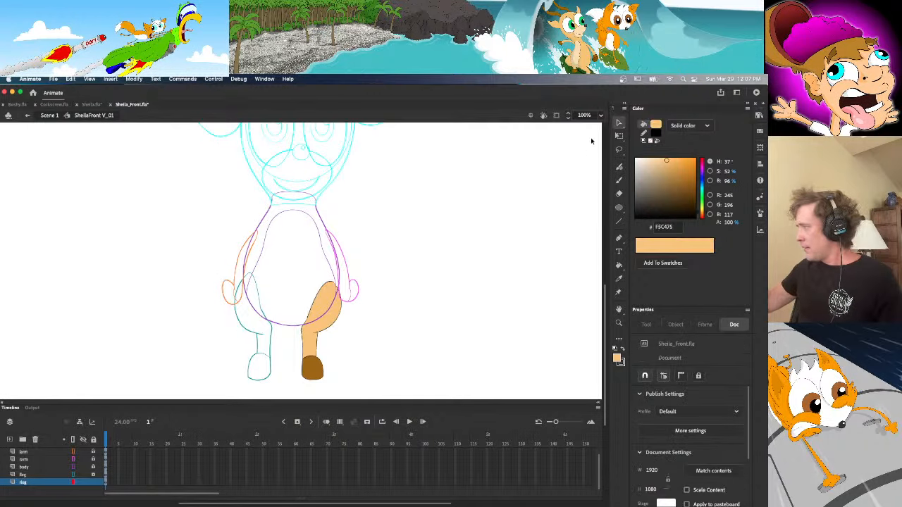
Set up the Classic Brush with a black 000000 fill for more line work on the rleg leg
{"action": "left_click", "coordinate": [601, 115]}
{"action": "left_click", "coordinate": [610, 216]}
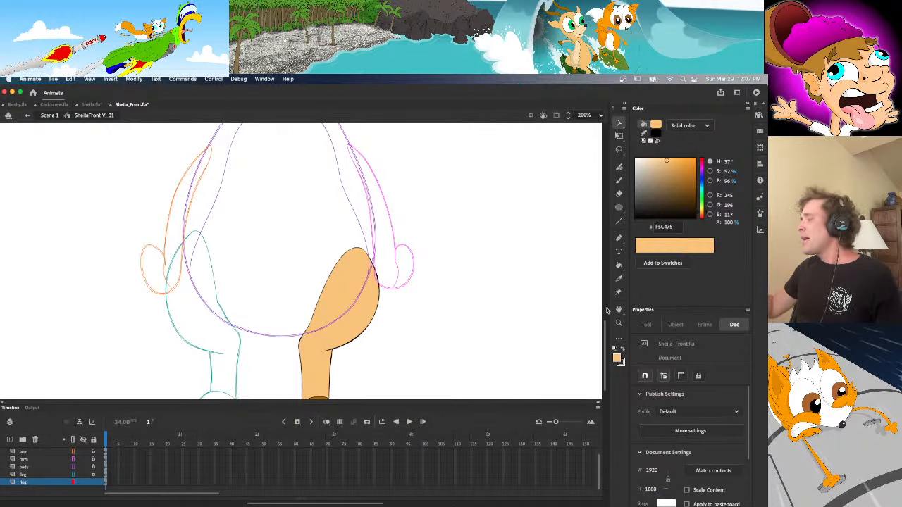
{"action": "scroll", "coordinate": [606, 337], "scroll_direction": "down", "scroll_amount": 2}
{"action": "scroll", "coordinate": [606, 337], "scroll_direction": "down", "scroll_amount": 1}
{"action": "key", "text": "b"}
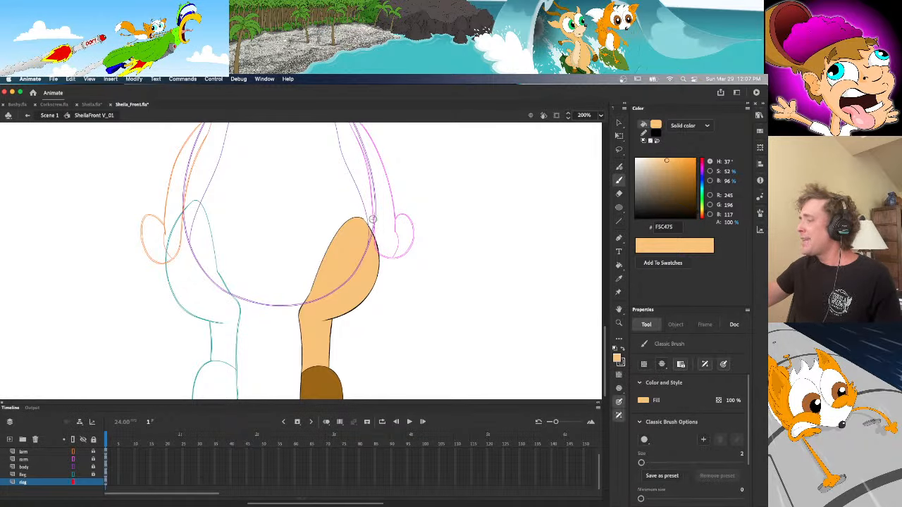
{"action": "left_click_drag", "start_coordinate": [651, 191], "coordinate": [493, 337]}
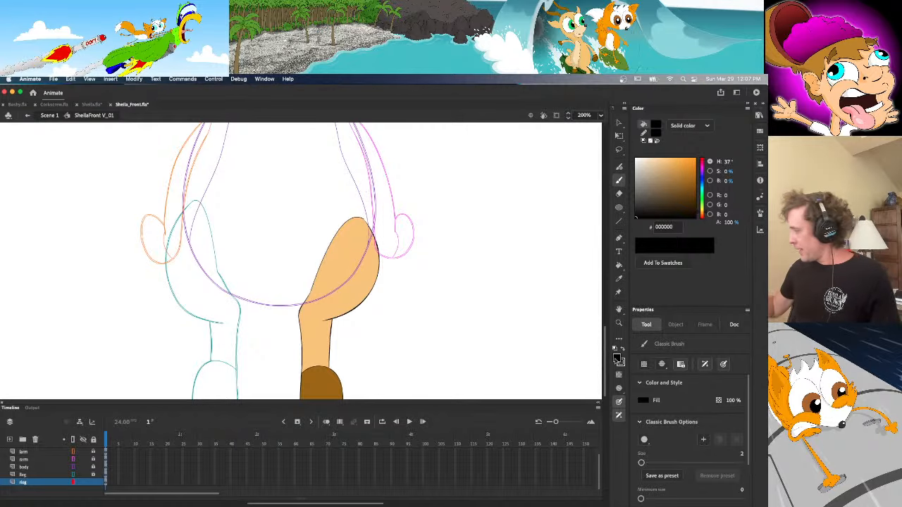
{"action": "mouse_move", "coordinate": [604, 360]}
{"action": "left_mouse_down"}
{"action": "mouse_move", "coordinate": [603, 370]}
{"action": "mouse_move", "coordinate": [604, 362]}
{"action": "left_mouse_up"}
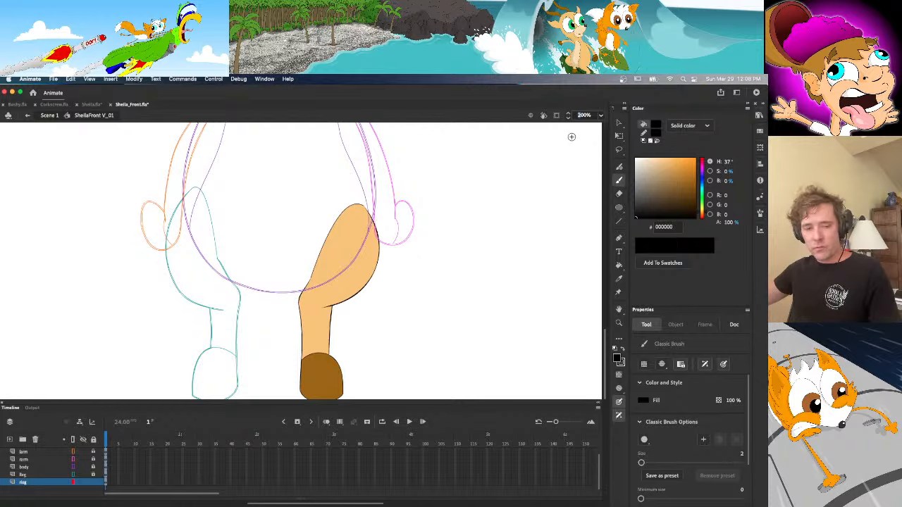
At 400% zoom, brush a fuller outer thigh line on the rleg leg, starting above the thigh's top and curving down outside the old outline
{"action": "key", "text": "super+equal"}
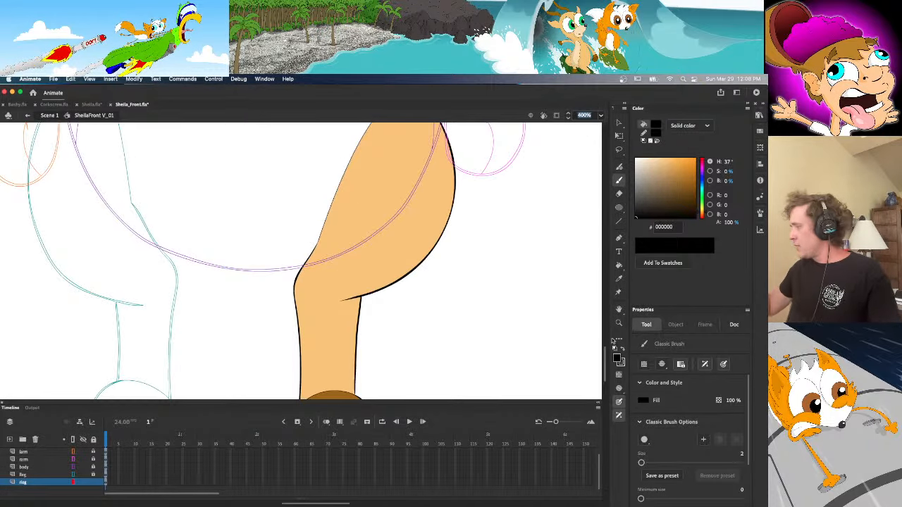
{"action": "left_click_drag", "start_coordinate": [604, 365], "coordinate": [604, 358]}
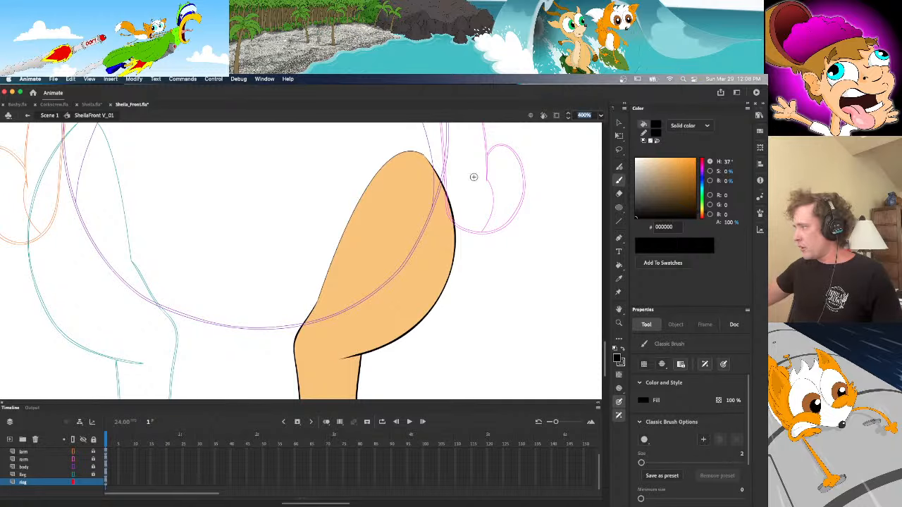
{"action": "type", "text": "b"}
{"action": "key", "text": "Return"}
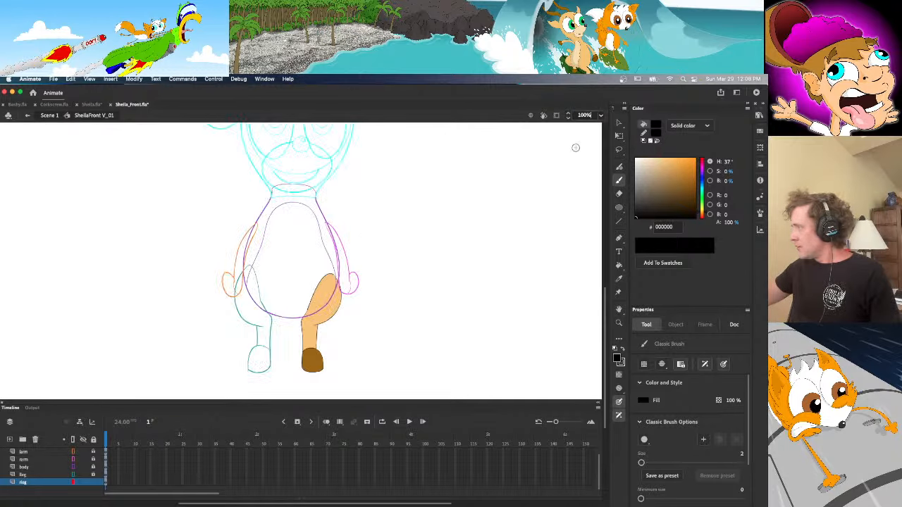
{"action": "left_click", "coordinate": [580, 115]}
{"action": "type", "text": "400"}
{"action": "key", "text": "Return"}
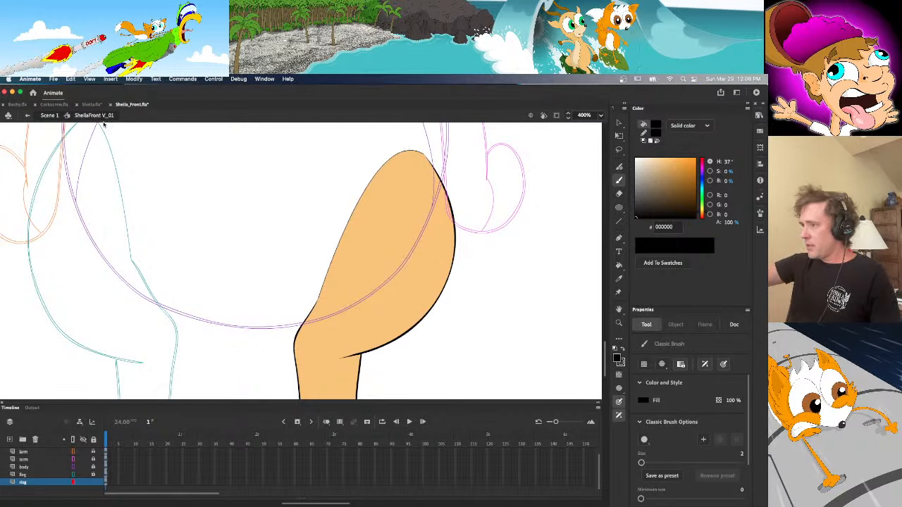
{"action": "scroll", "coordinate": [599, 341], "scroll_direction": "up", "scroll_amount": 2}
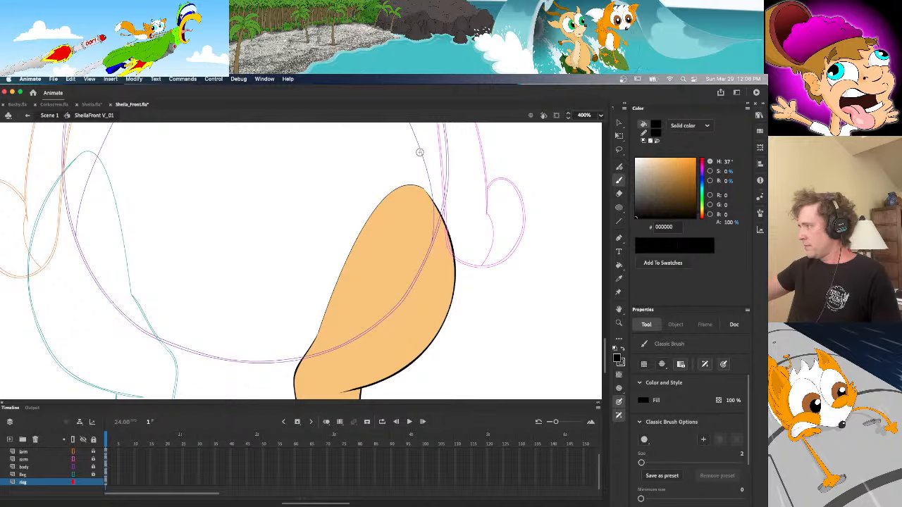
{"action": "mouse_move", "coordinate": [421, 152]}
{"action": "left_mouse_down"}
{"action": "mouse_move", "coordinate": [447, 190]}
{"action": "mouse_move", "coordinate": [461, 262]}
{"action": "left_mouse_up"}
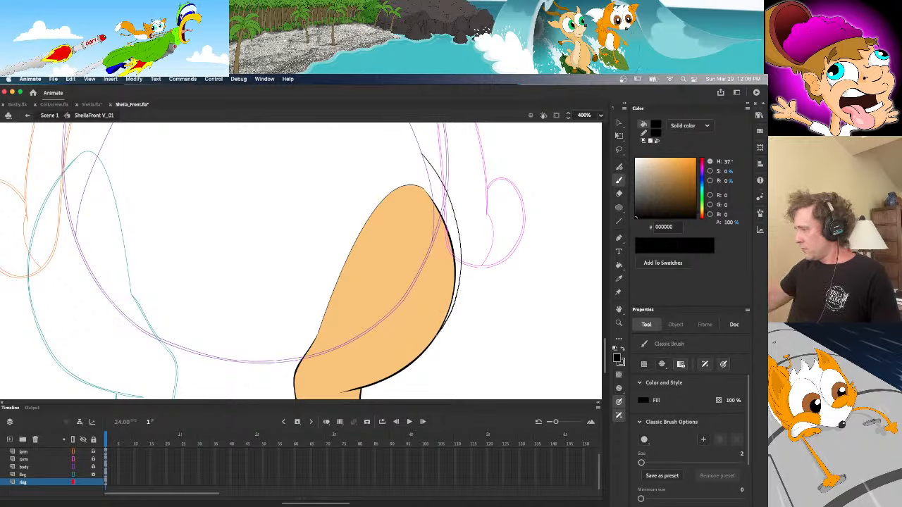
Blend the new outer line into the lower thigh, delete the old outer line and pull the thigh's top up to the new line
{"action": "key", "text": "v"}
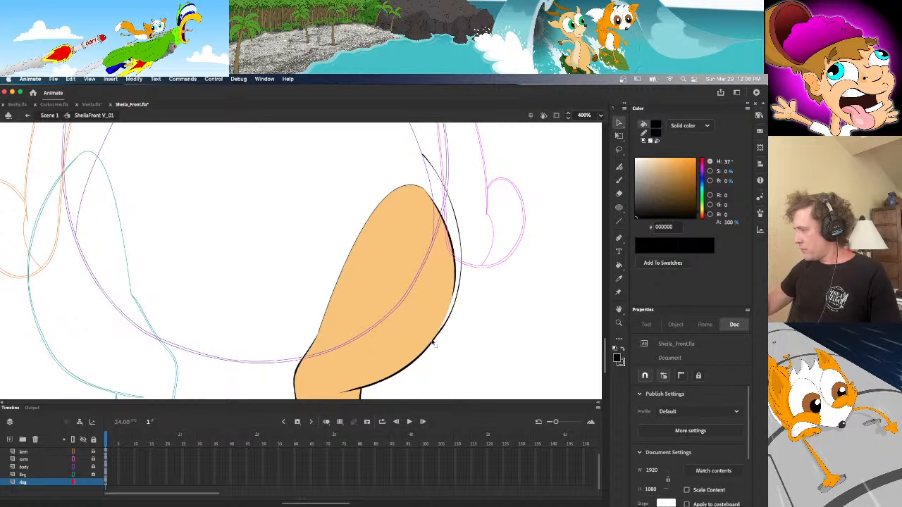
{"action": "left_click_drag", "start_coordinate": [454, 309], "coordinate": [458, 277]}
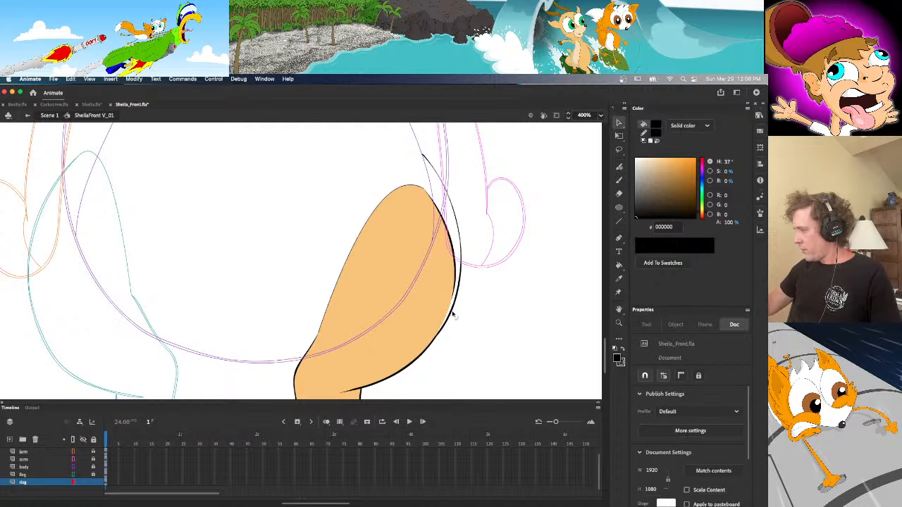
{"action": "left_click_drag", "start_coordinate": [456, 313], "coordinate": [453, 310]}
{"action": "left_click", "coordinate": [452, 304]}
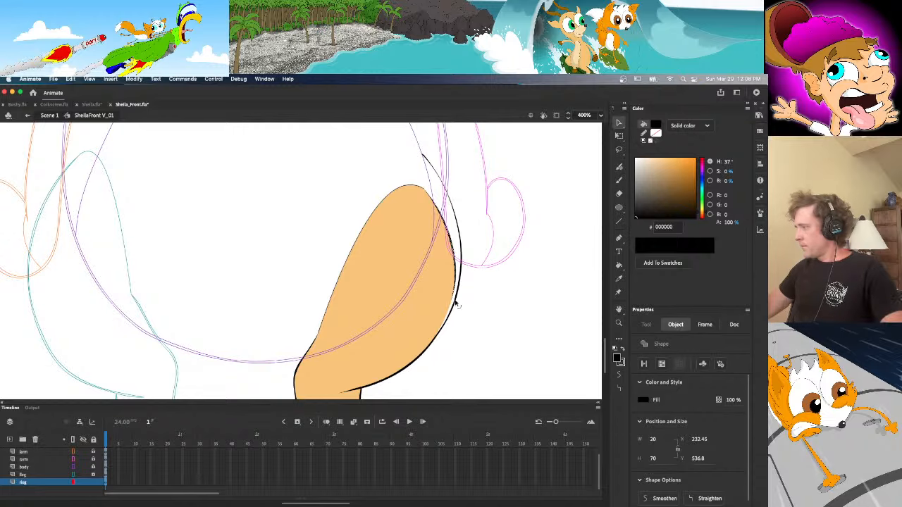
{"action": "left_click", "coordinate": [451, 308]}
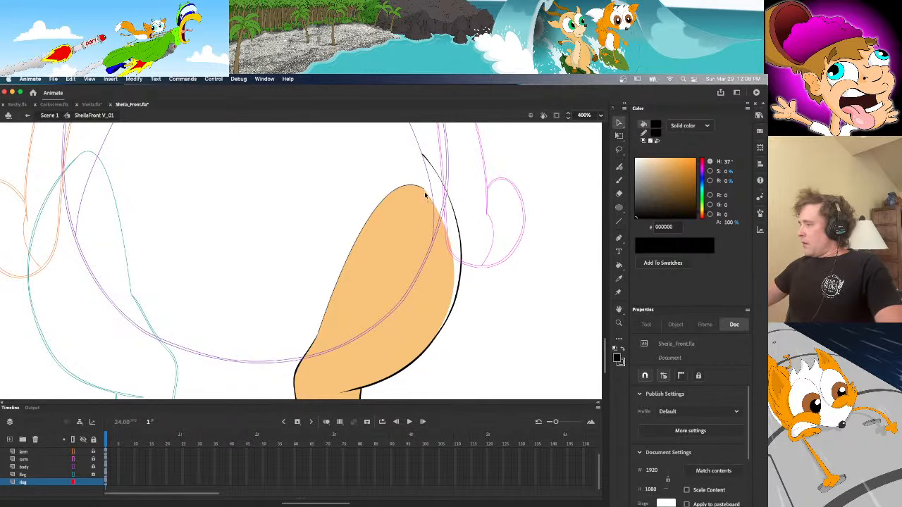
{"action": "left_click_drag", "start_coordinate": [427, 196], "coordinate": [421, 155]}
Sample the leg's light orange F5C475 and fill the gaps between the old thigh colour and the new outer line
{"action": "key", "text": "i"}
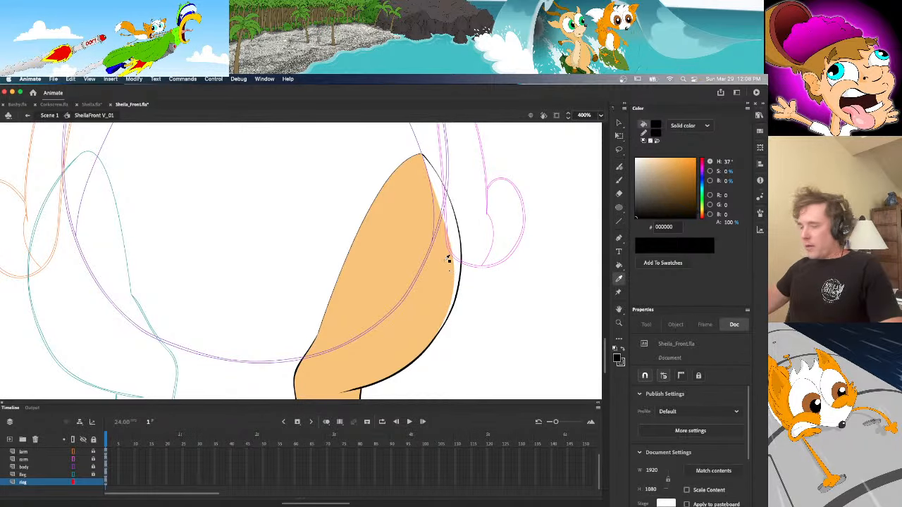
{"action": "left_click", "coordinate": [448, 261]}
{"action": "left_click", "coordinate": [453, 312]}
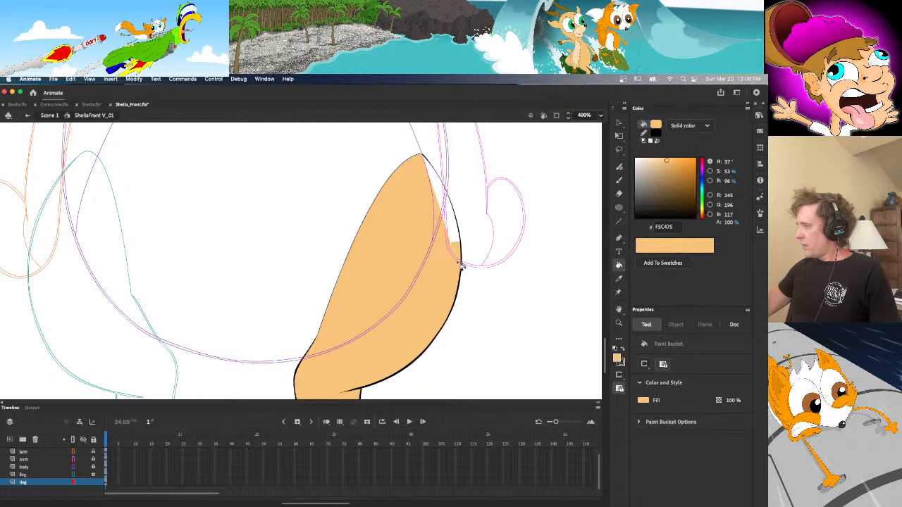
{"action": "left_click", "coordinate": [449, 220]}
{"action": "key", "text": "v"}
{"action": "mouse_move", "coordinate": [603, 349]}
{"action": "left_mouse_down"}
{"action": "mouse_move", "coordinate": [604, 363]}
{"action": "mouse_move", "coordinate": [604, 317]}
{"action": "mouse_move", "coordinate": [603, 345]}
{"action": "left_mouse_up"}
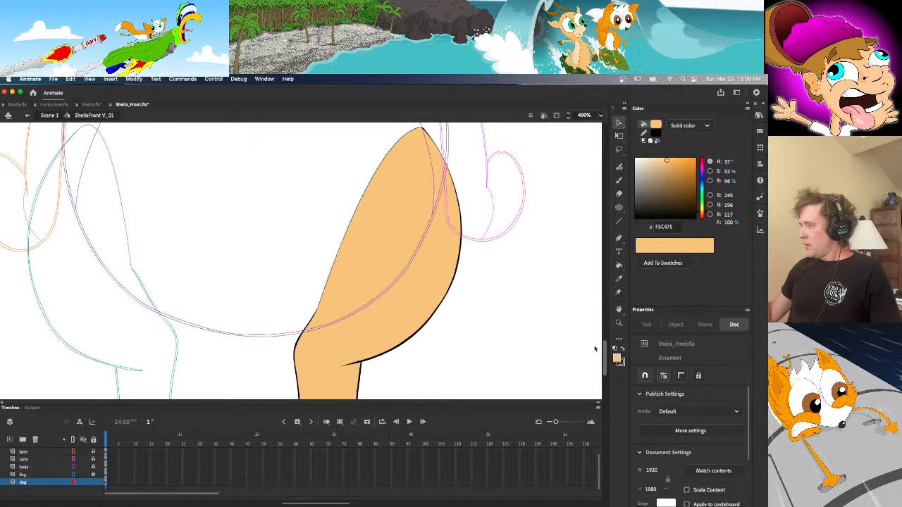
Adjust the outer thigh line and smooth the corner where the inner thigh meets the knee
{"action": "left_click_drag", "start_coordinate": [456, 189], "coordinate": [457, 192]}
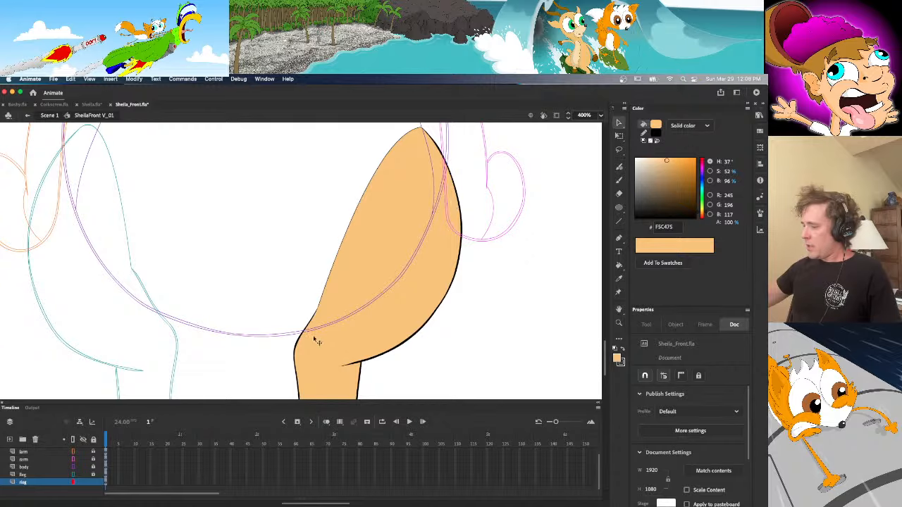
{"action": "left_click_drag", "start_coordinate": [314, 316], "coordinate": [300, 338]}
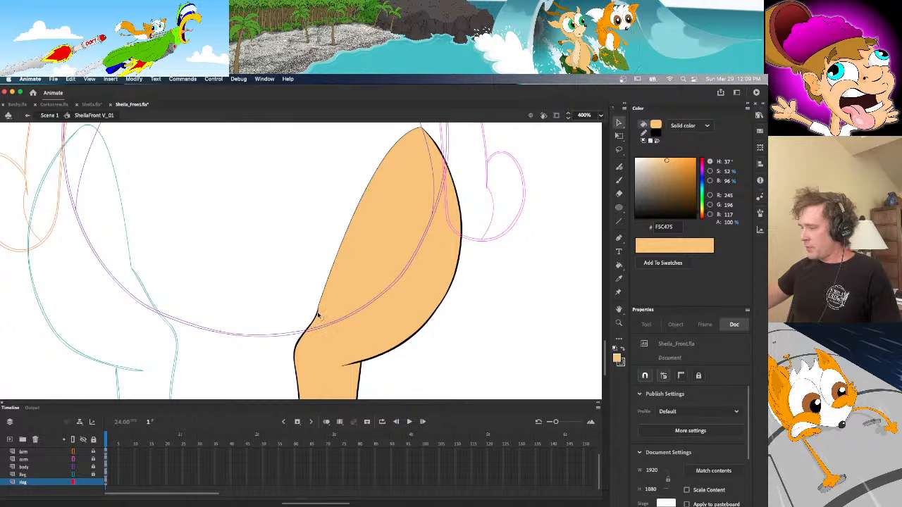
{"action": "mouse_move", "coordinate": [319, 308]}
{"action": "left_mouse_down"}
{"action": "mouse_move", "coordinate": [322, 300]}
{"action": "mouse_move", "coordinate": [318, 311]}
{"action": "left_mouse_up"}
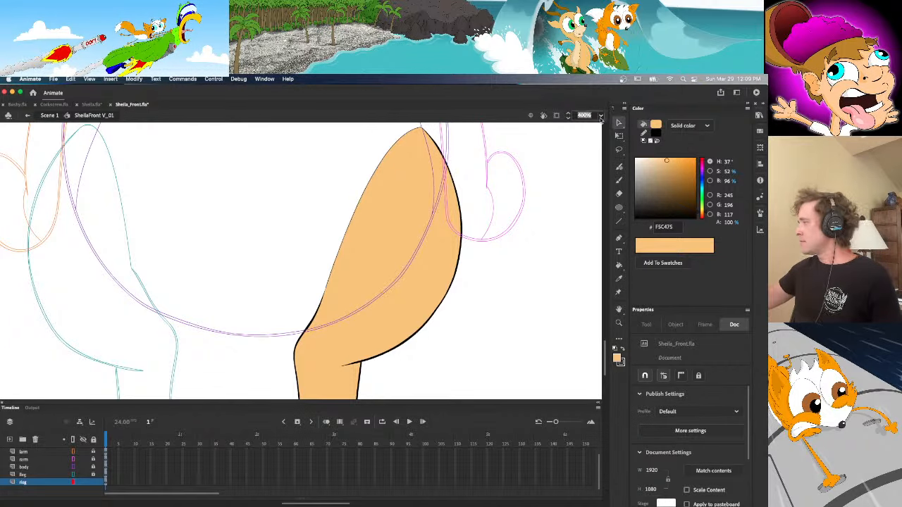
Return to 100% zoom and turn off the outline display for all layers to show the fully coloured character
{"action": "left_click", "coordinate": [600, 114]}
{"action": "left_click", "coordinate": [613, 204]}
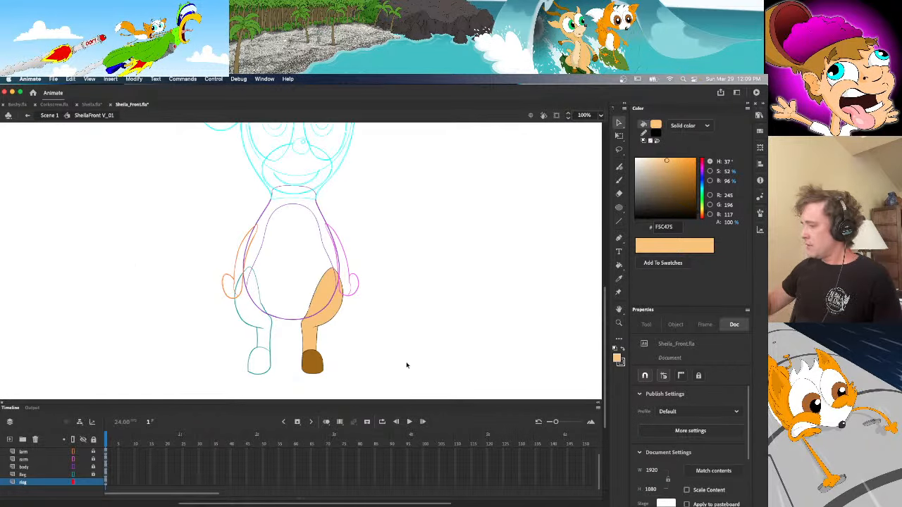
{"action": "left_click", "coordinate": [72, 439]}
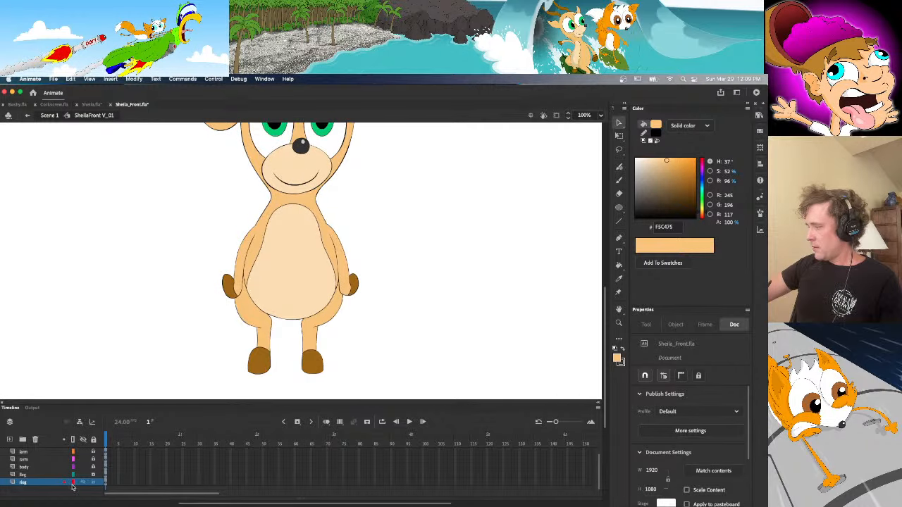
Select the whole rleg leg artwork and shift it slightly outward, away from the other leg, at 200% zoom
{"action": "left_click_drag", "start_coordinate": [438, 203], "coordinate": [280, 399]}
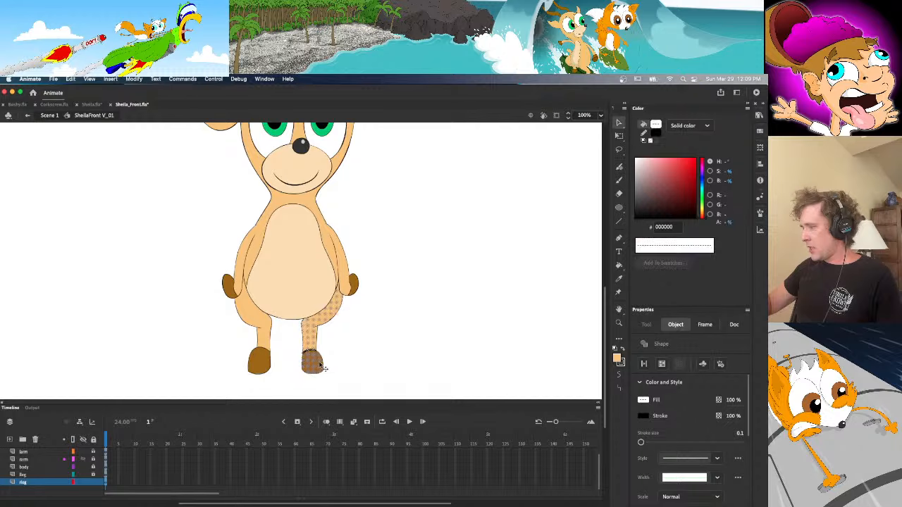
{"action": "left_click", "coordinate": [600, 115]}
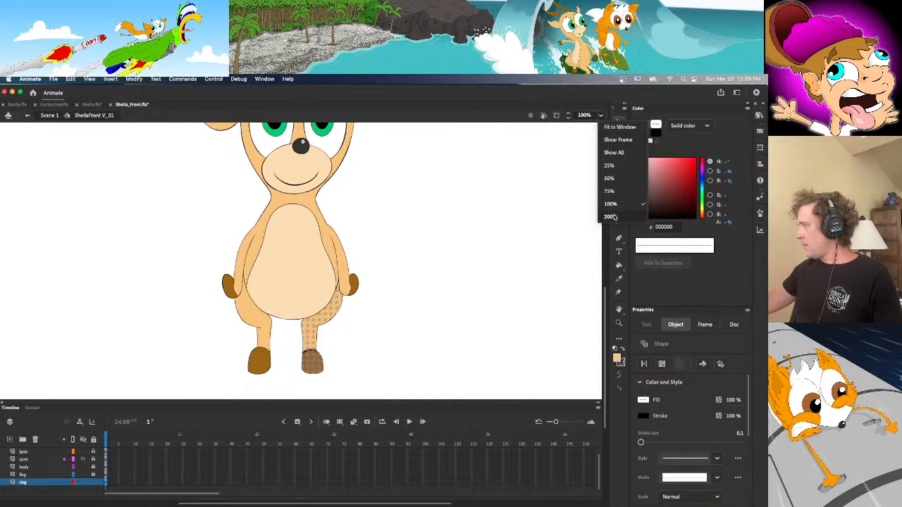
{"action": "left_click", "coordinate": [610, 216]}
{"action": "scroll", "coordinate": [367, 360], "scroll_direction": "down", "scroll_amount": 1}
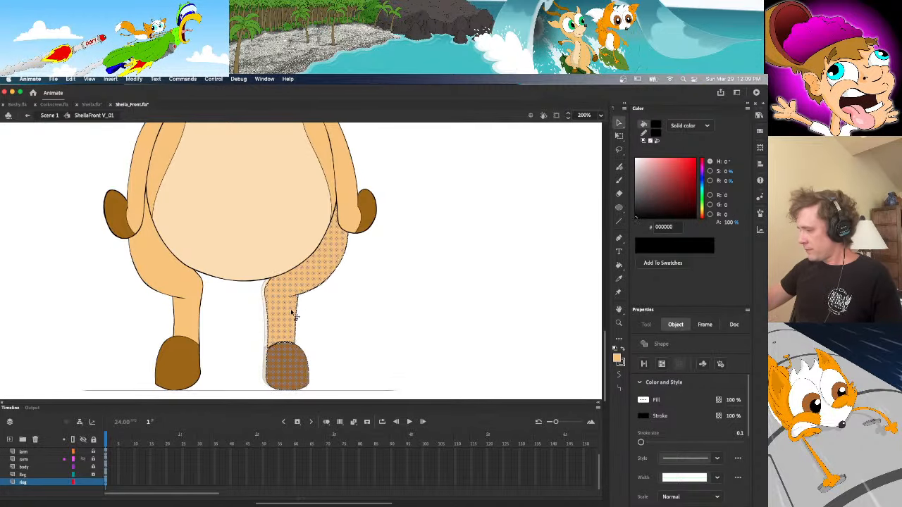
{"action": "left_click_drag", "start_coordinate": [293, 315], "coordinate": [300, 316]}
{"action": "left_click", "coordinate": [326, 330]}
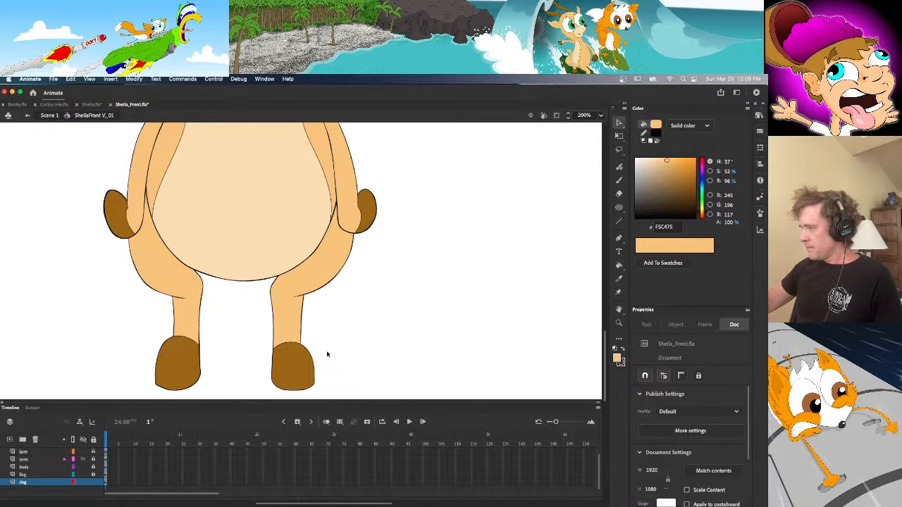
Try to skew the upper edge of the whole rleg leg slightly inward with Free Transform
{"action": "key", "text": "ctrl+a"}
{"action": "key", "text": "q"}
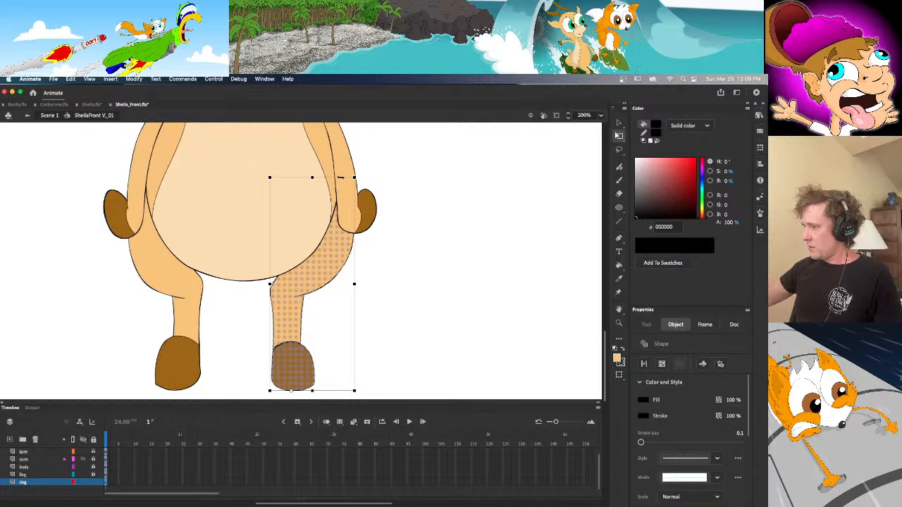
{"action": "left_click_drag", "start_coordinate": [341, 177], "coordinate": [337, 177]}
{"action": "left_click", "coordinate": [385, 174]}
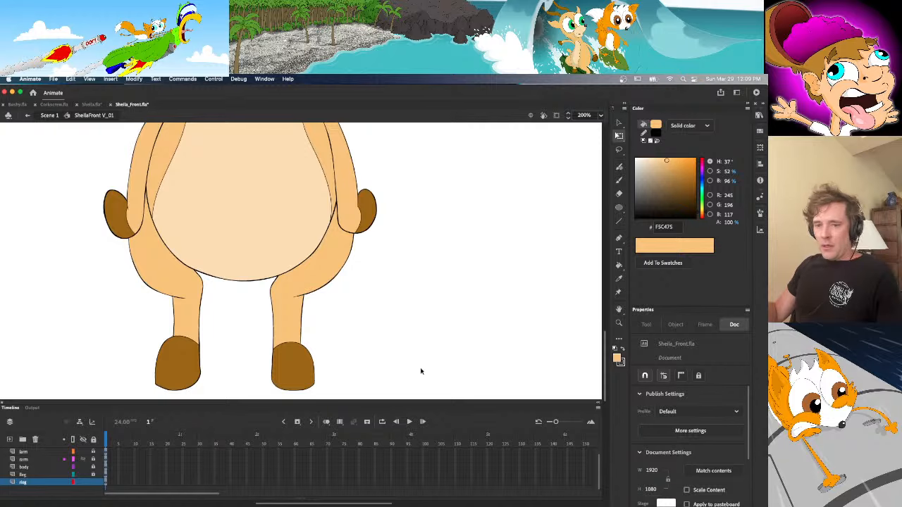
Convert the whole rleg leg artwork to a Graphic symbol named sheilafront1_rleg1
{"action": "left_click", "coordinate": [295, 331]}
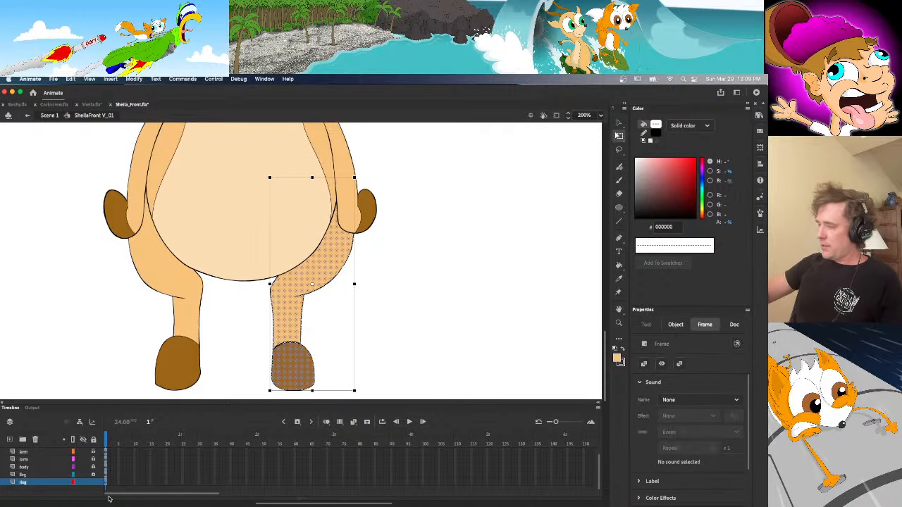
{"action": "left_click", "coordinate": [134, 78]}
{"action": "left_click", "coordinate": [148, 104]}
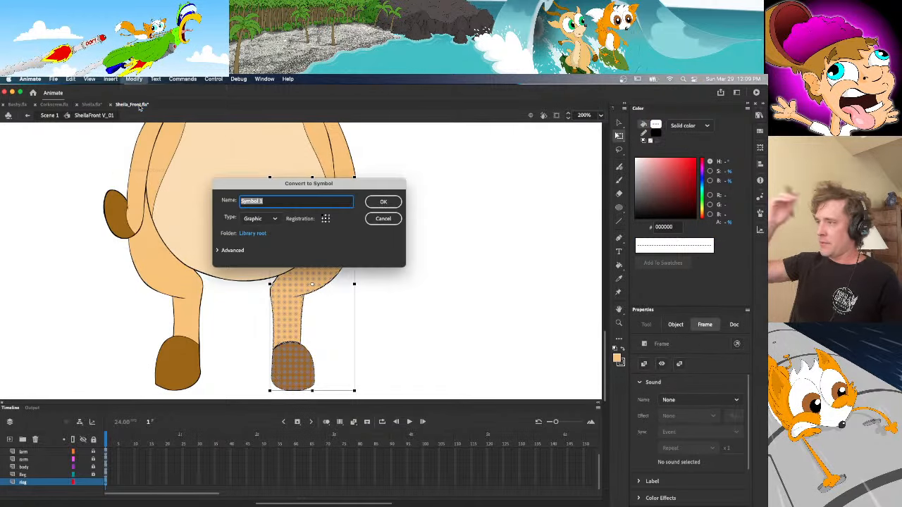
{"action": "type", "text": "shel"}
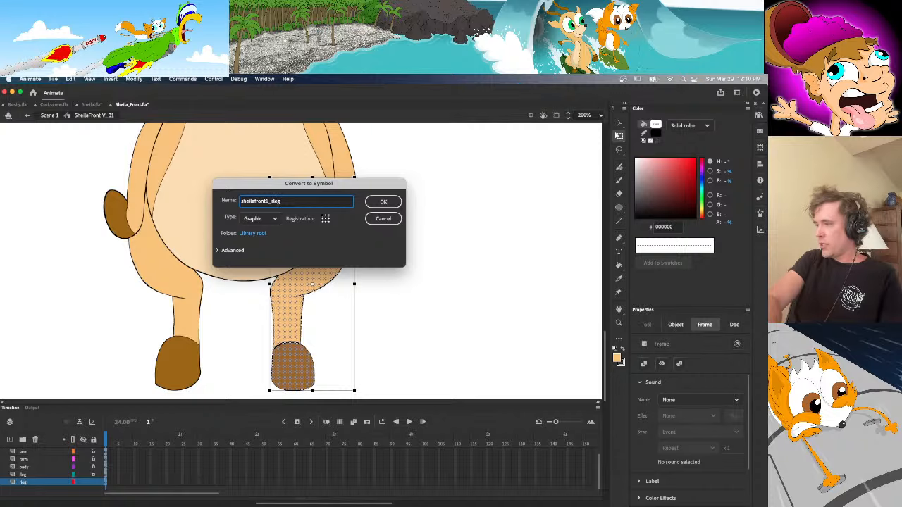
{"action": "key", "text": "Return"}
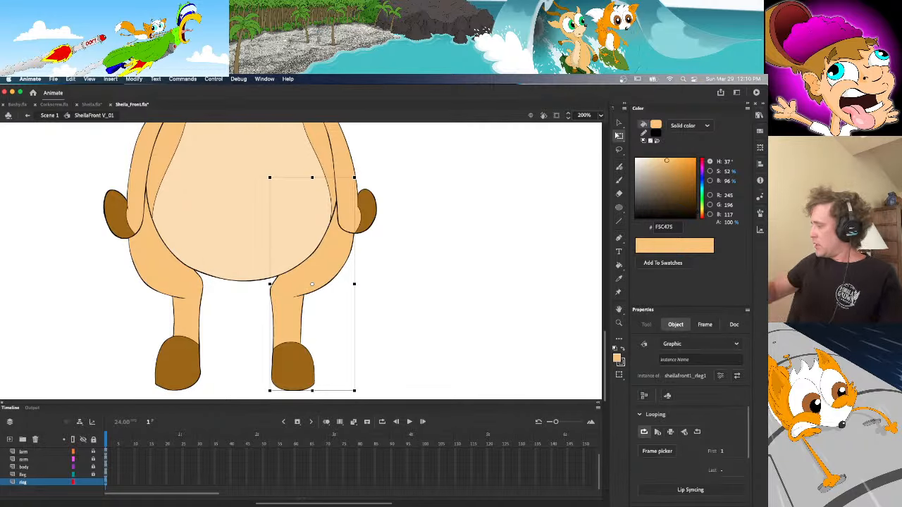
Place the rleg symbol's transformation point at the base of the foot and set its looping to a single frame
{"action": "left_click_drag", "start_coordinate": [313, 285], "coordinate": [294, 390]}
{"action": "mouse_move", "coordinate": [605, 335]}
{"action": "left_mouse_down"}
{"action": "mouse_move", "coordinate": [604, 300]}
{"action": "mouse_move", "coordinate": [593, 327]}
{"action": "left_mouse_up"}
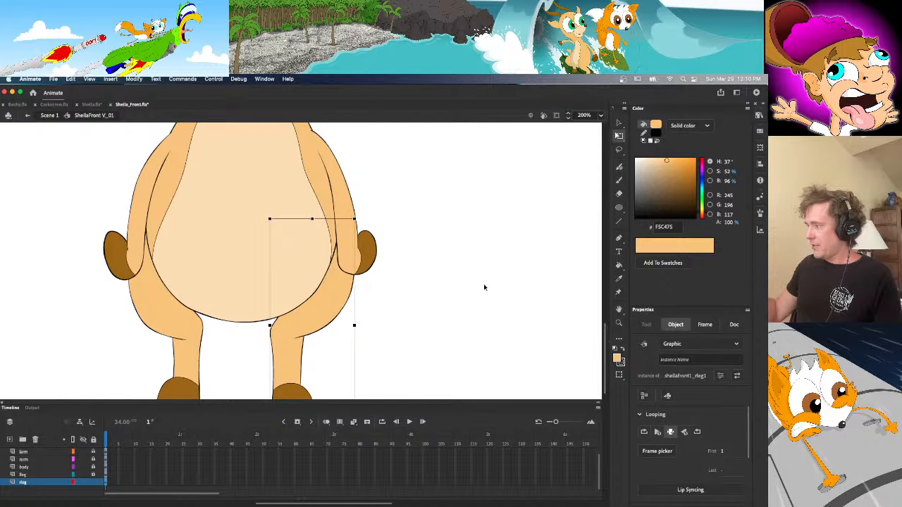
Nudge the rleg symbol slightly inward under the body and lock the rleg layer
{"action": "left_click_drag", "start_coordinate": [327, 311], "coordinate": [323, 310]}
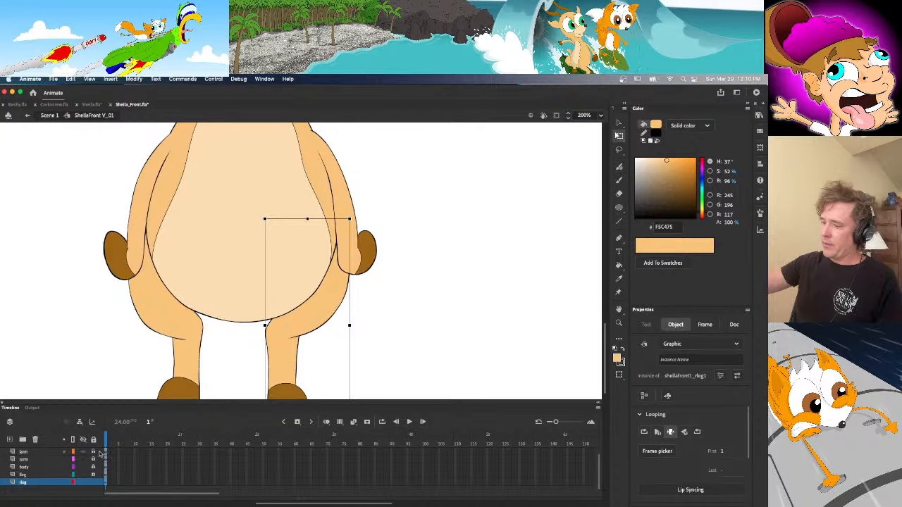
{"action": "left_click", "coordinate": [94, 483]}
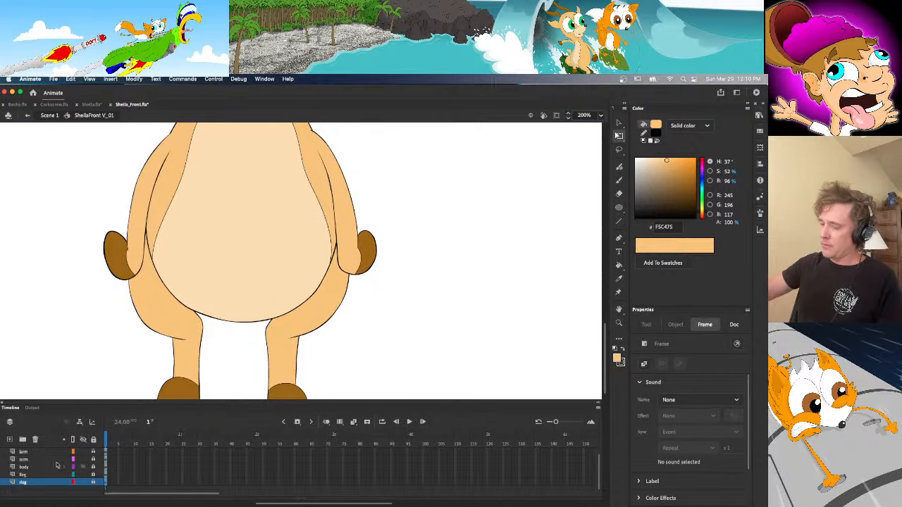
Add a new layer below the rleg layer and name it tail
{"action": "left_click", "coordinate": [10, 440]}
{"action": "left_click_drag", "start_coordinate": [40, 484], "coordinate": [40, 491]}
{"action": "double_click", "coordinate": [40, 483]}
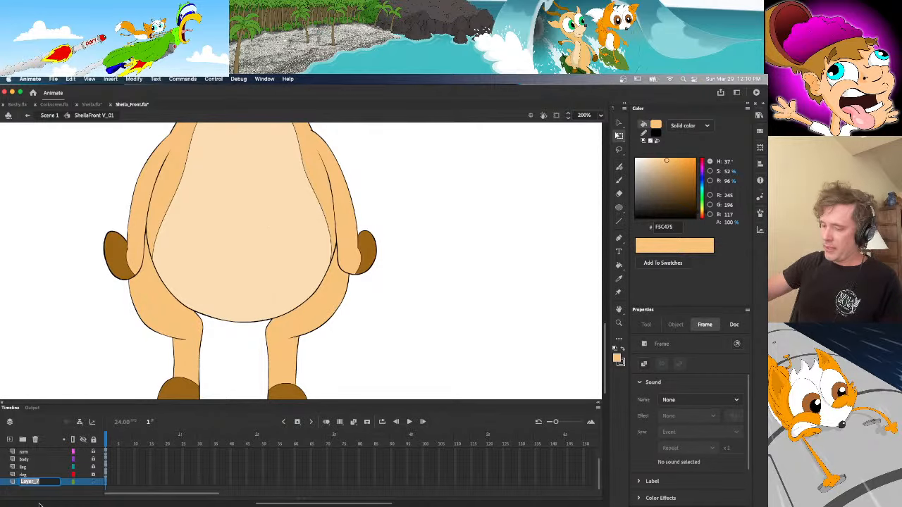
{"action": "type", "text": "tail"}
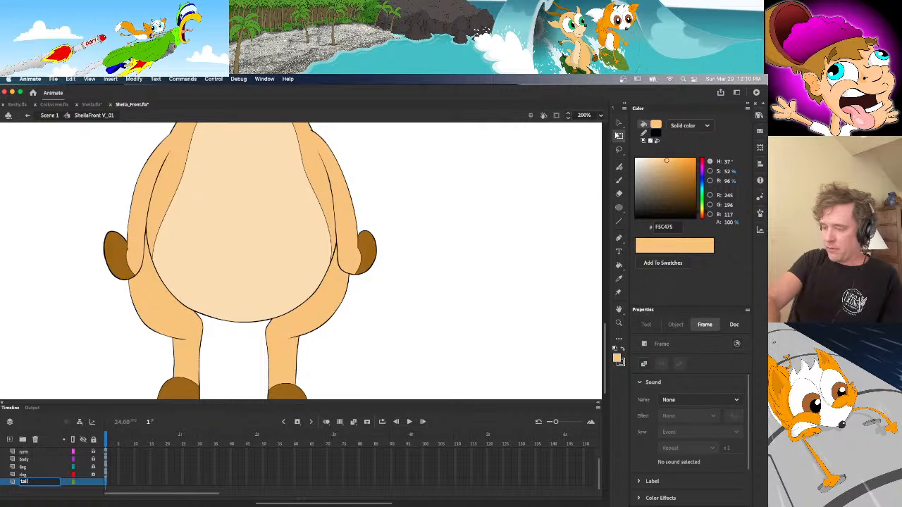
{"action": "key", "text": "Return"}
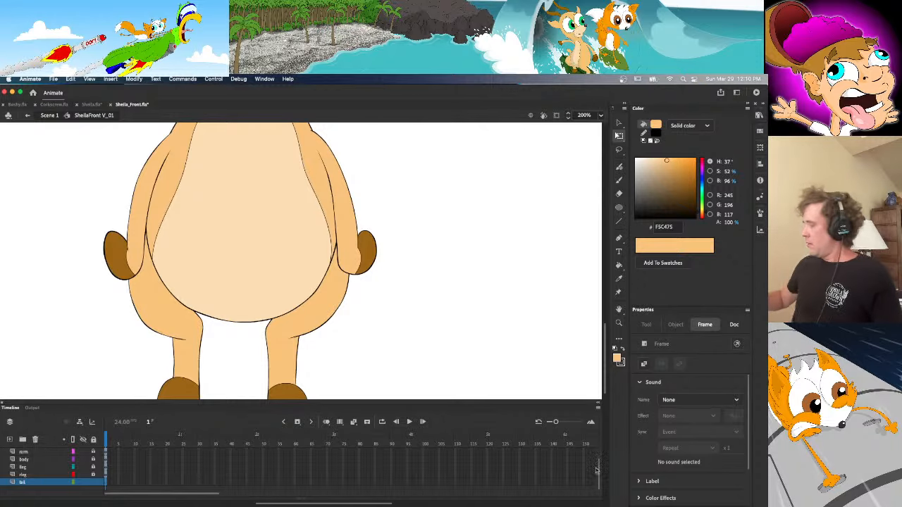
Add a new layer above the head layer and name it aud
{"action": "left_click_drag", "start_coordinate": [598, 473], "coordinate": [598, 460]}
{"action": "mouse_move", "coordinate": [602, 376]}
{"action": "left_mouse_down"}
{"action": "mouse_move", "coordinate": [602, 292]}
{"action": "mouse_move", "coordinate": [603, 400]}
{"action": "mouse_move", "coordinate": [603, 392]}
{"action": "left_mouse_up"}
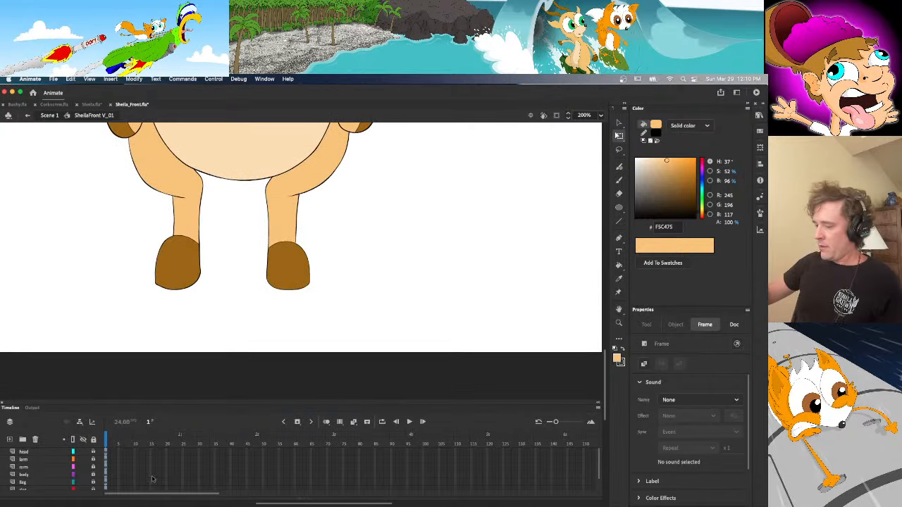
{"action": "left_click", "coordinate": [30, 452]}
{"action": "left_click", "coordinate": [9, 439]}
{"action": "double_click", "coordinate": [28, 453]}
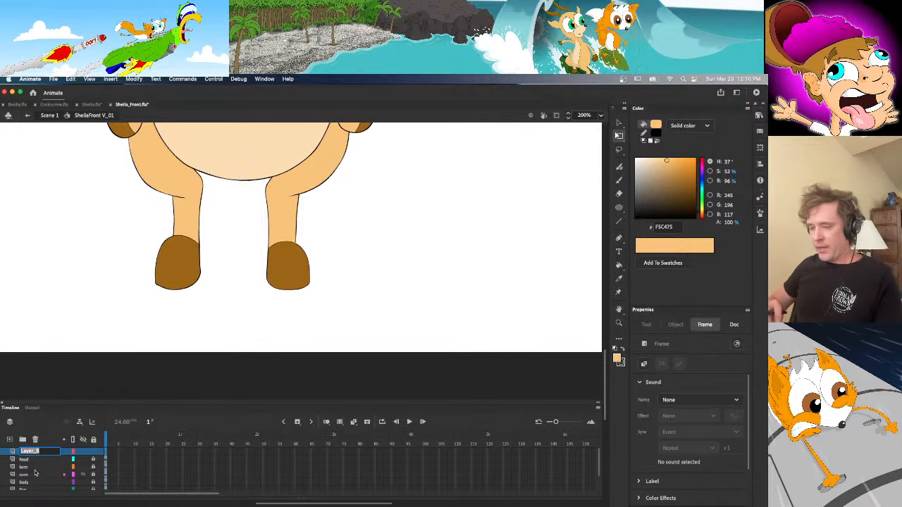
{"action": "type", "text": "l"}
{"action": "type", "text": "ud"}
{"action": "key", "text": "Return"}
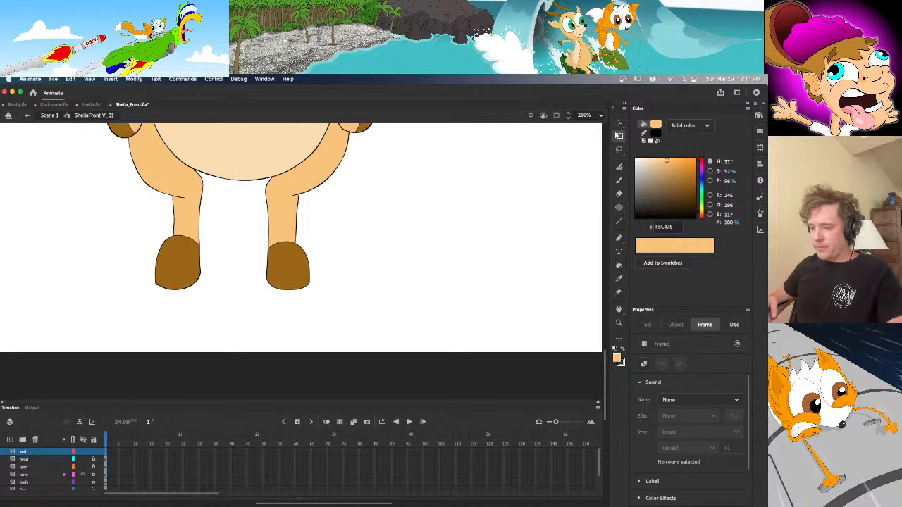
Copy the radial-gradient ground shadow from the shads layer of Sheila.fla and return to Sheila_Front.fla
{"action": "left_click", "coordinate": [92, 104]}
{"action": "left_click_drag", "start_coordinate": [603, 346], "coordinate": [603, 356]}
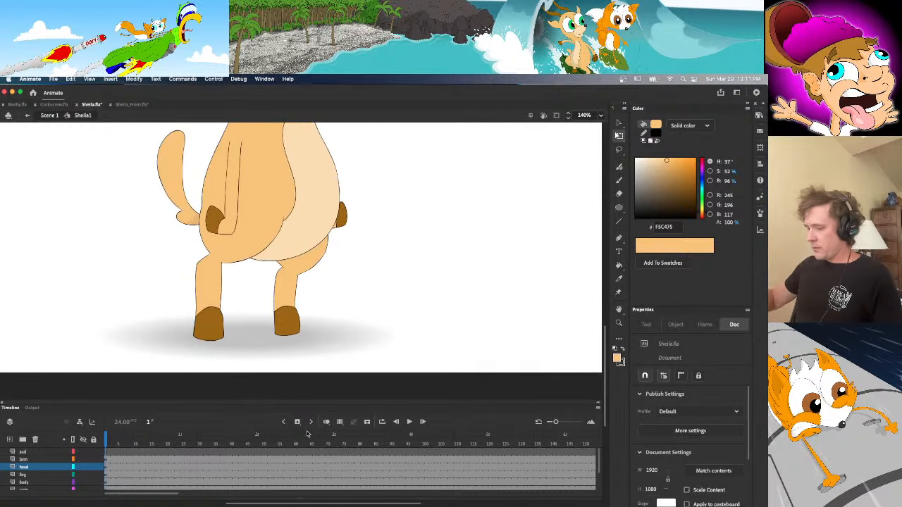
{"action": "scroll", "coordinate": [567, 470], "scroll_direction": "down", "scroll_amount": 2}
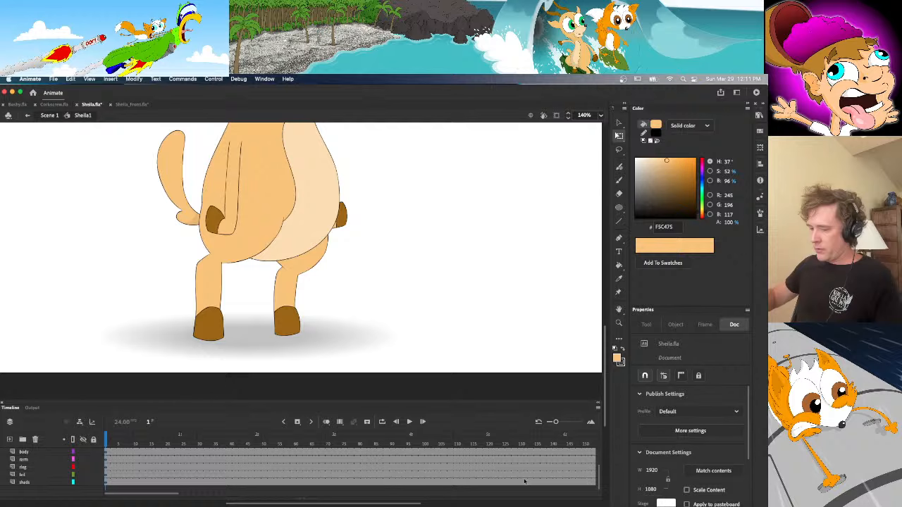
{"action": "left_click", "coordinate": [107, 482]}
{"action": "left_click", "coordinate": [233, 381]}
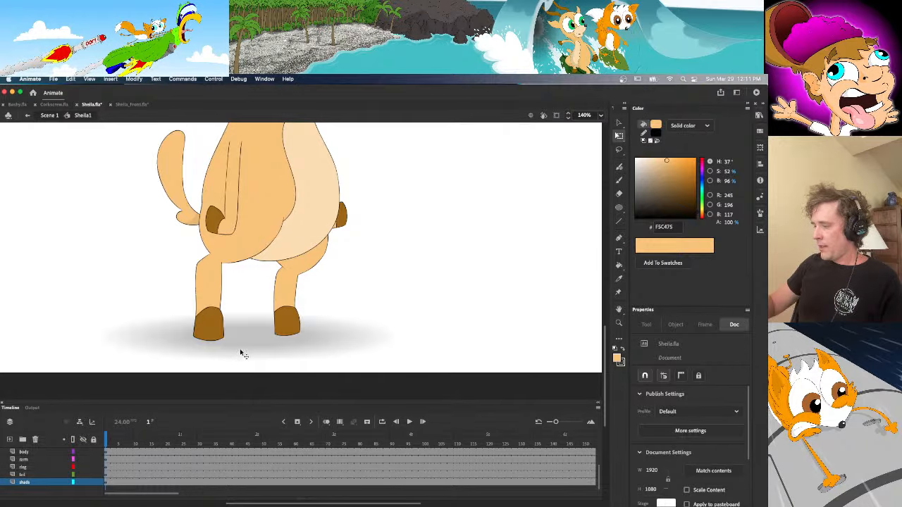
{"action": "left_click", "coordinate": [240, 354]}
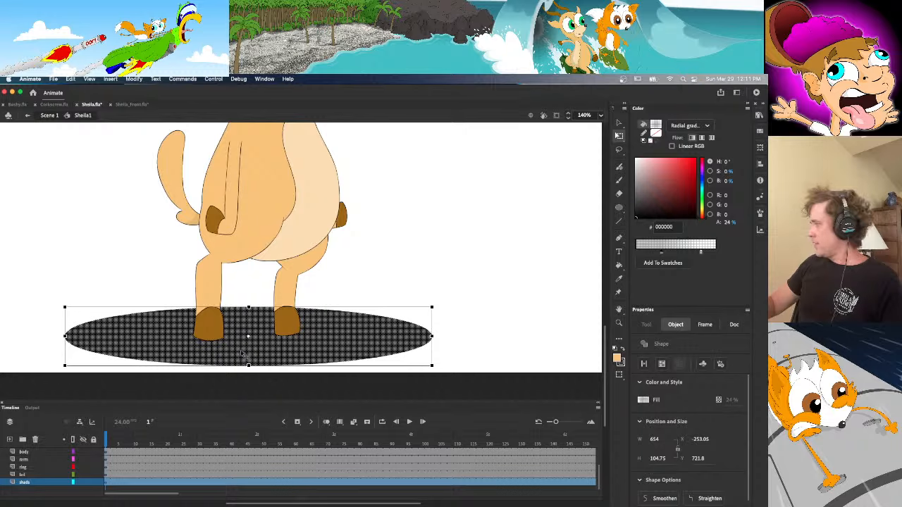
{"action": "left_click", "coordinate": [268, 288]}
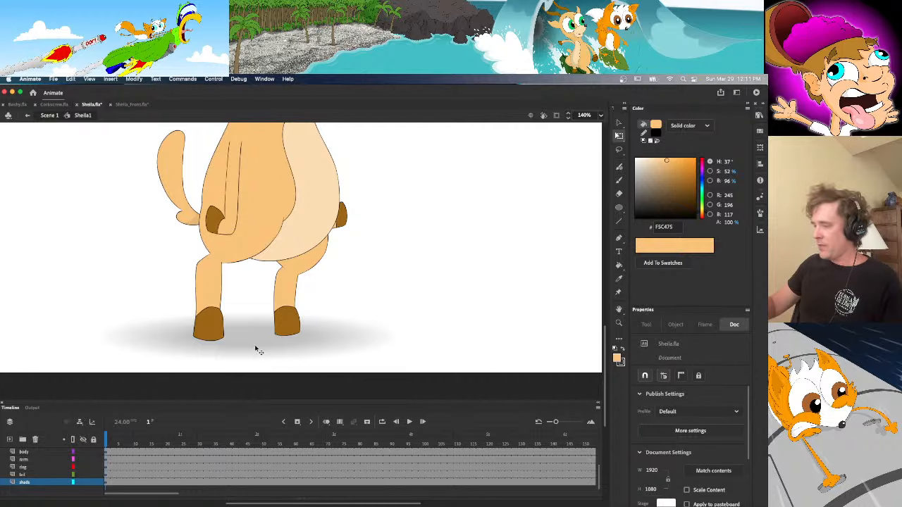
{"action": "left_click", "coordinate": [255, 352]}
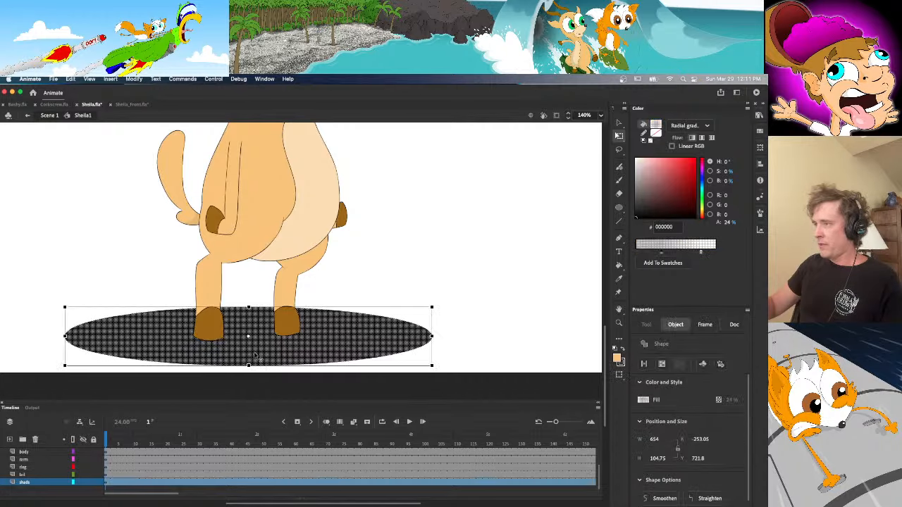
{"action": "left_click", "coordinate": [334, 296]}
{"action": "left_click", "coordinate": [326, 328]}
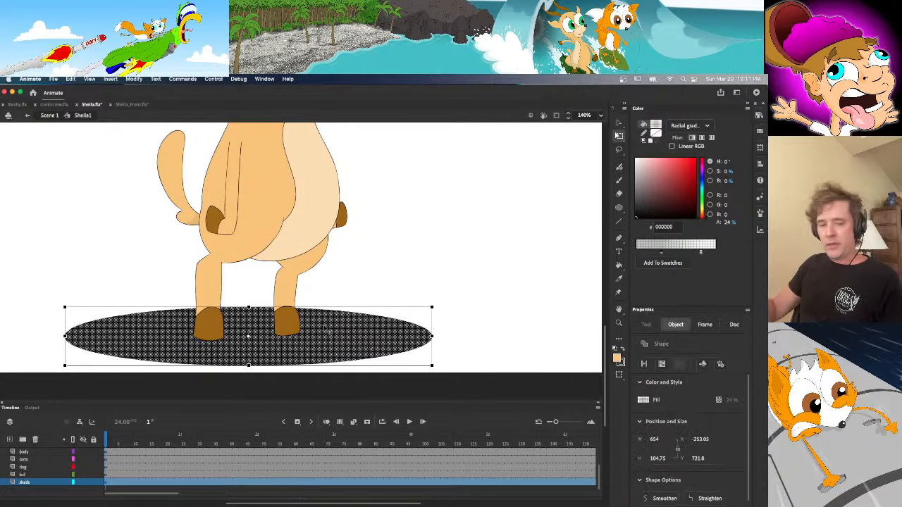
{"action": "left_click", "coordinate": [341, 288]}
{"action": "left_click", "coordinate": [131, 104]}
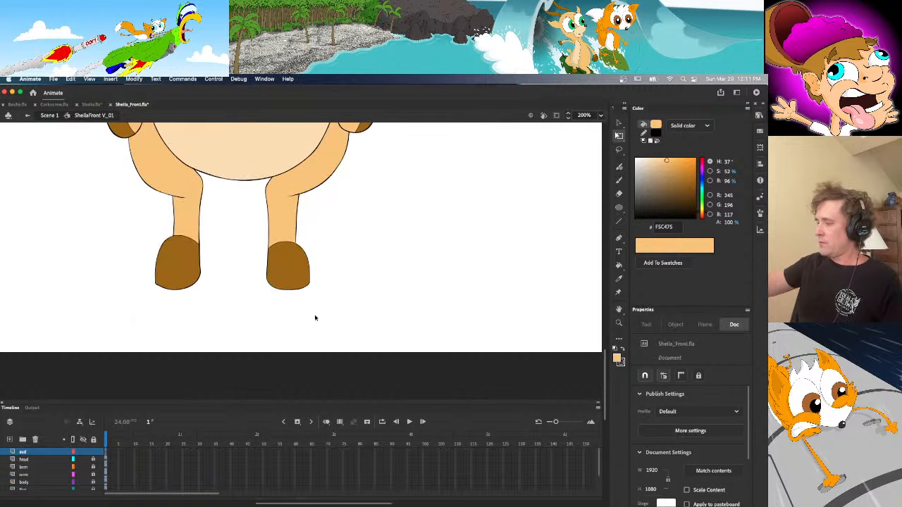
{"action": "key", "text": "super+v"}
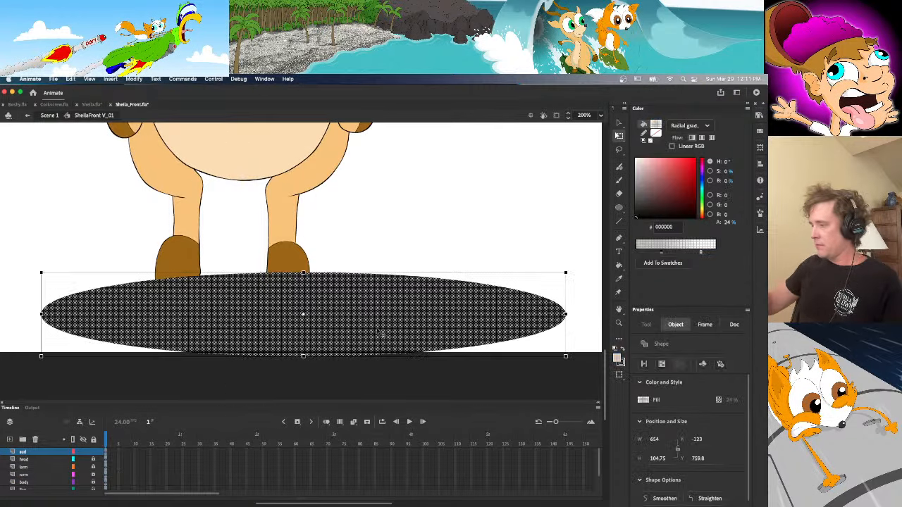
{"action": "left_click_drag", "start_coordinate": [381, 333], "coordinate": [293, 319]}
{"action": "key", "text": "super+z"}
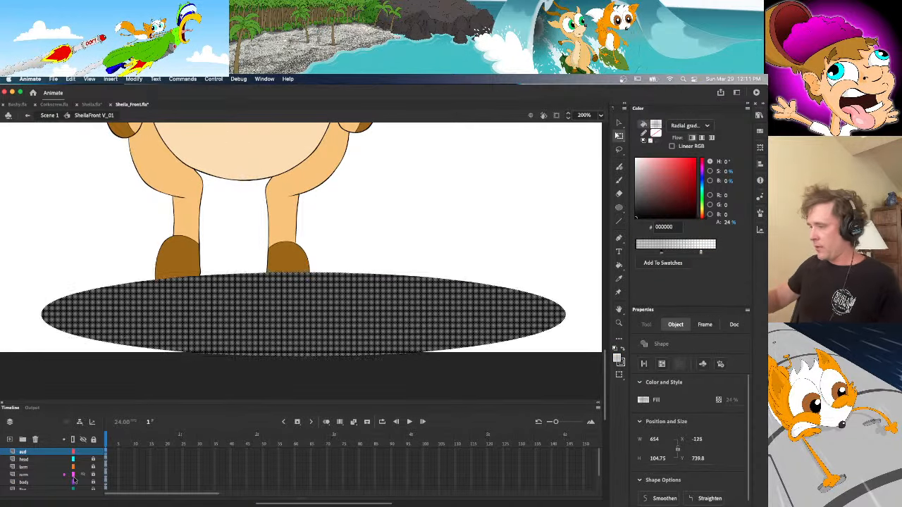
{"action": "key", "text": "super+z"}
Add a new layer beneath the tail layer at the bottom of the stack and name it shads
{"action": "scroll", "coordinate": [600, 477], "scroll_direction": "down", "scroll_amount": 3}
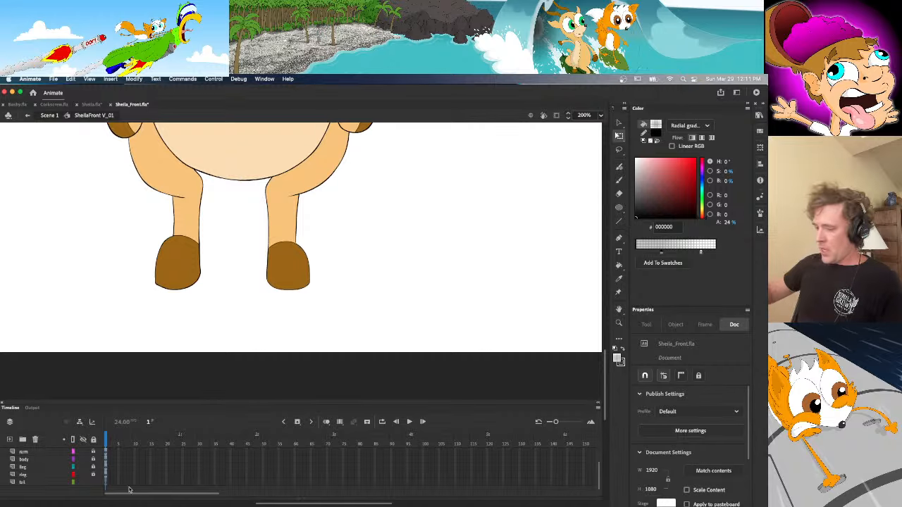
{"action": "left_click", "coordinate": [10, 439]}
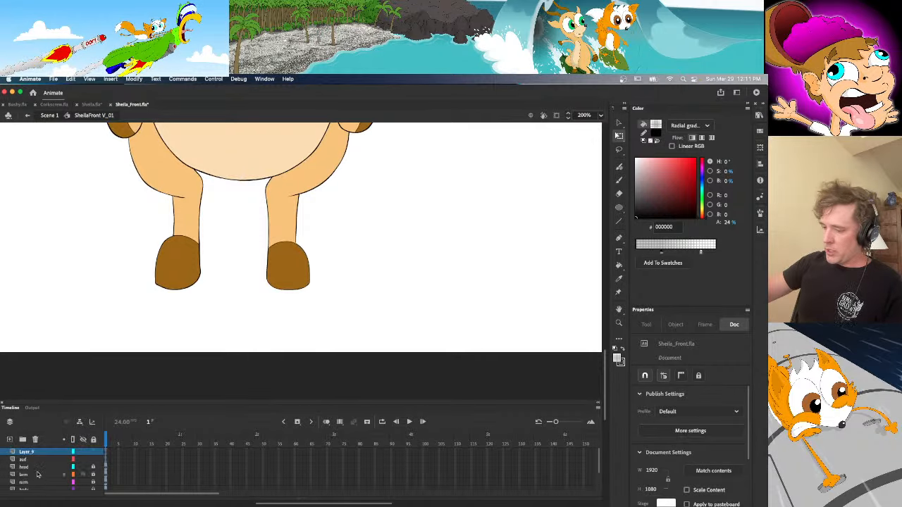
{"action": "left_click_drag", "start_coordinate": [36, 452], "coordinate": [38, 505]}
{"action": "double_click", "coordinate": [38, 489]}
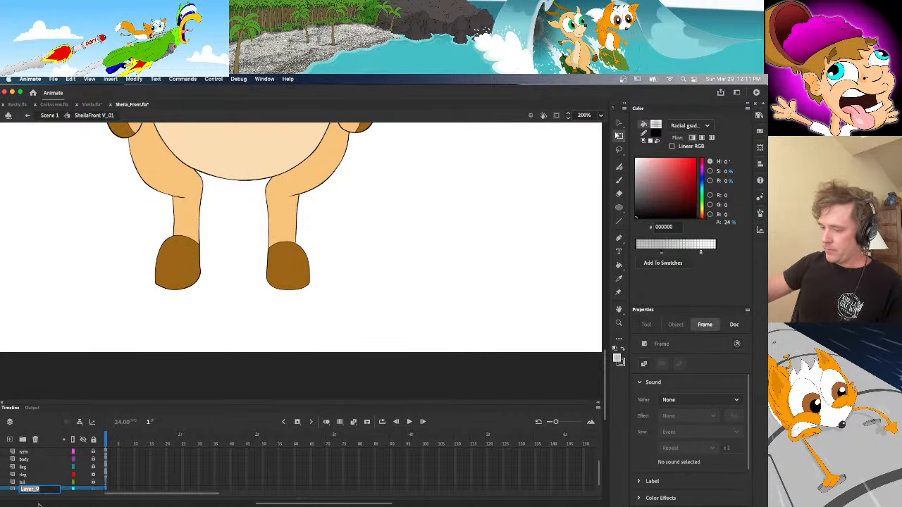
{"action": "type", "text": "l"}
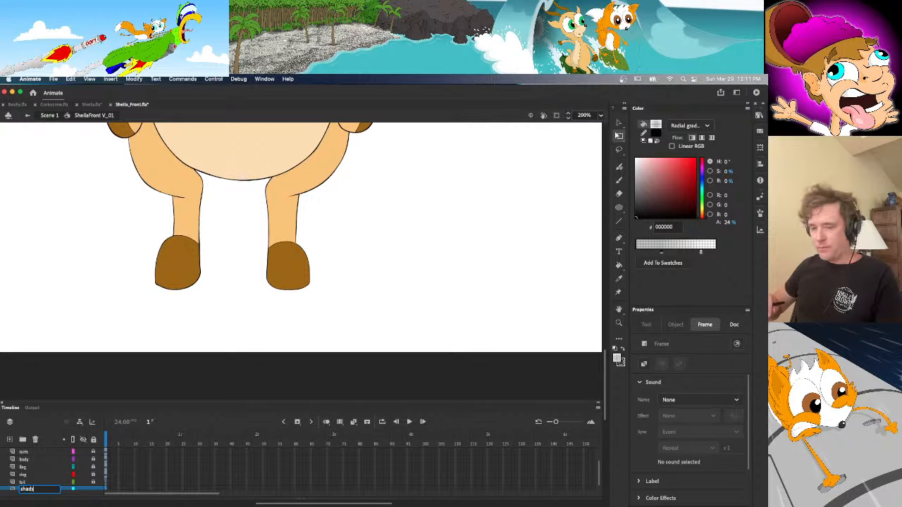
{"action": "type", "text": "hade"}
{"action": "key", "text": "Return"}
{"action": "left_click_drag", "start_coordinate": [599, 472], "coordinate": [599, 484]}
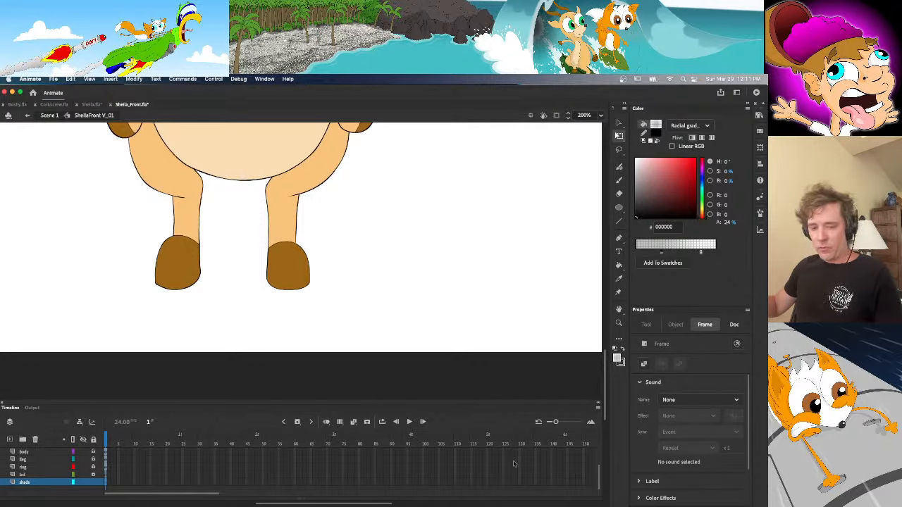
Paste the copied shadow ellipse in place on the shads layer and shift it sideways to centre it under the feet
{"action": "key", "text": "super+shift+v"}
{"action": "left_click_drag", "start_coordinate": [399, 294], "coordinate": [433, 298]}
{"action": "left_click", "coordinate": [428, 345]}
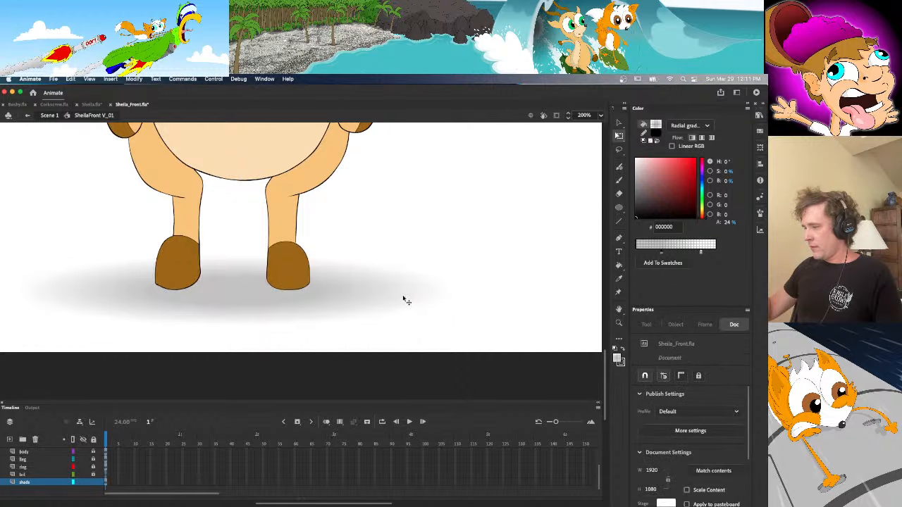
Make the shadow ellipse taller and slightly wider, about 681 by 149 px, and raise it a little around the feet
{"action": "left_click", "coordinate": [404, 297]}
{"action": "left_click_drag", "start_coordinate": [232, 333], "coordinate": [233, 345]}
{"action": "left_click", "coordinate": [275, 348]}
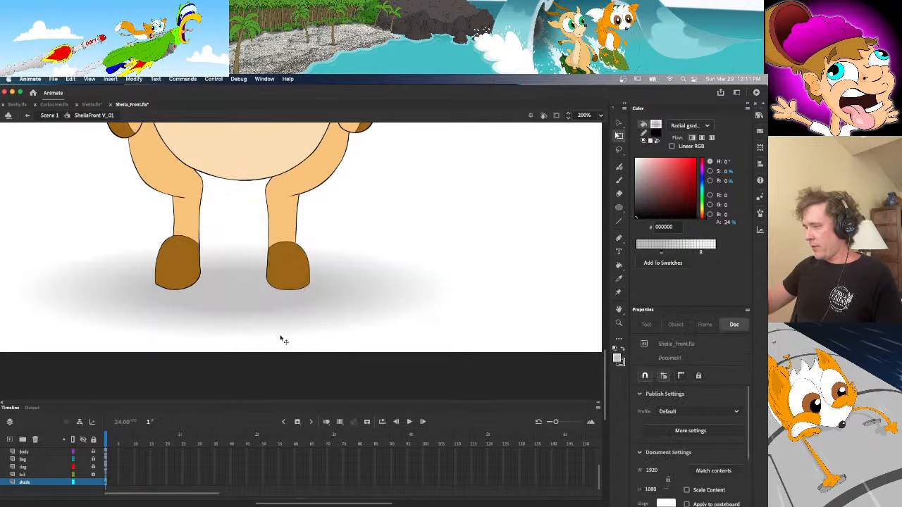
{"action": "left_click_drag", "start_coordinate": [312, 314], "coordinate": [312, 307]}
{"action": "left_click", "coordinate": [304, 345]}
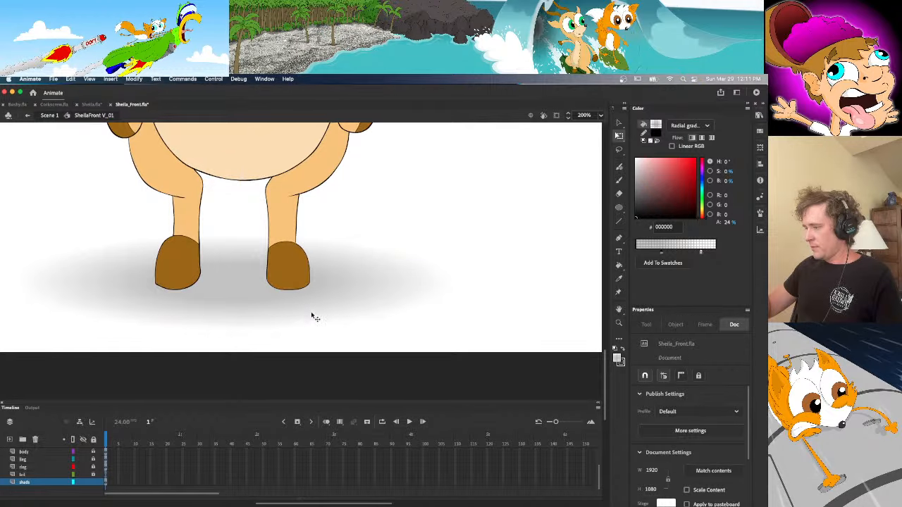
{"action": "left_click", "coordinate": [312, 317]}
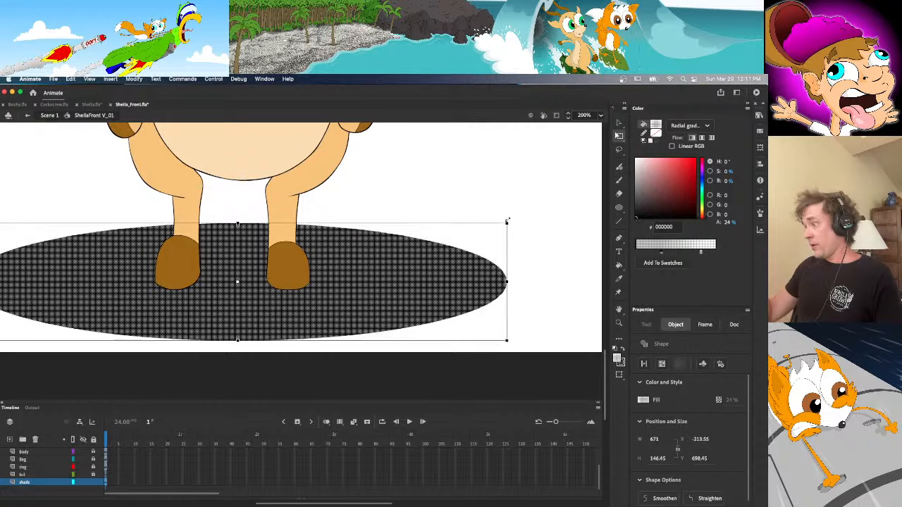
{"action": "left_click", "coordinate": [517, 217]}
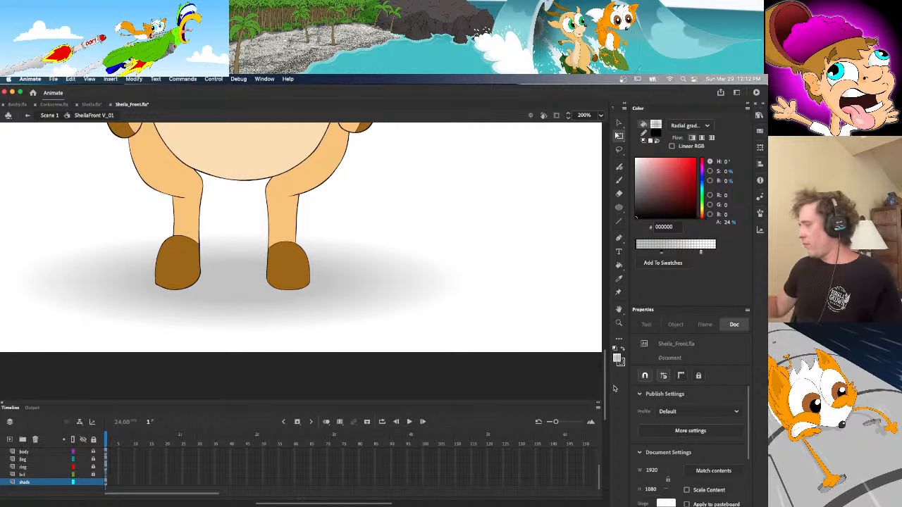
Move the shadow ellipse slightly lower beneath the feet
{"action": "scroll", "coordinate": [512, 374], "scroll_direction": "up", "scroll_amount": 2}
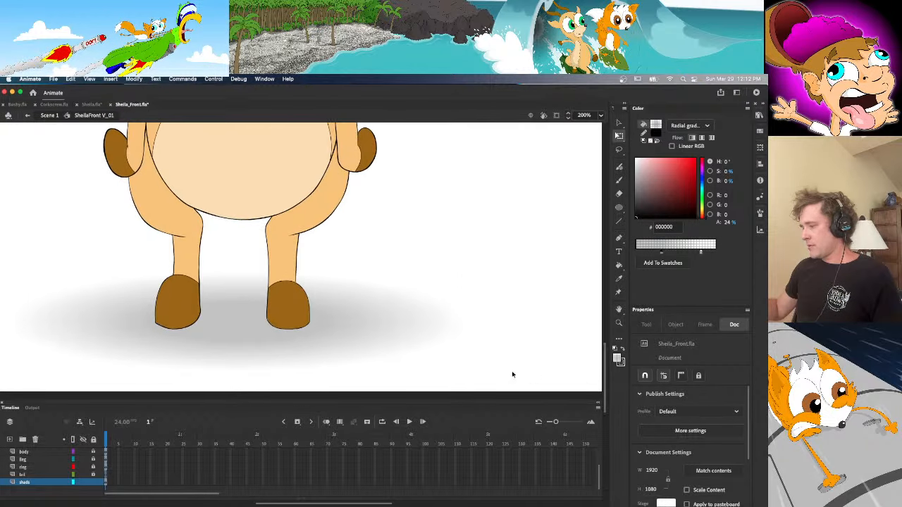
{"action": "left_click", "coordinate": [392, 353]}
{"action": "left_click_drag", "start_coordinate": [392, 344], "coordinate": [393, 348]}
{"action": "key", "text": "Escape"}
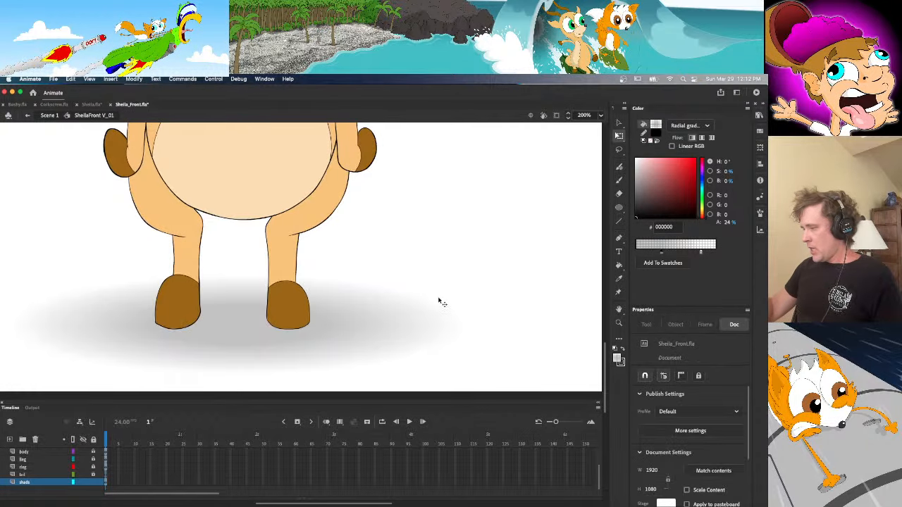
{"action": "left_click", "coordinate": [444, 318]}
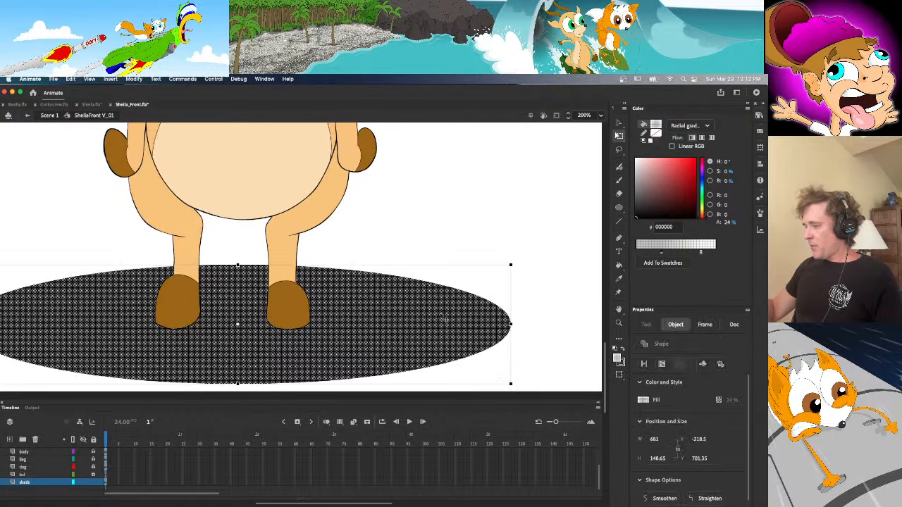
{"action": "left_click", "coordinate": [538, 310]}
Unlock the head layer, open the head symbol to check the whole character at 50% zoom, and return to SheilaFront V_01
{"action": "left_click_drag", "start_coordinate": [605, 362], "coordinate": [597, 253]}
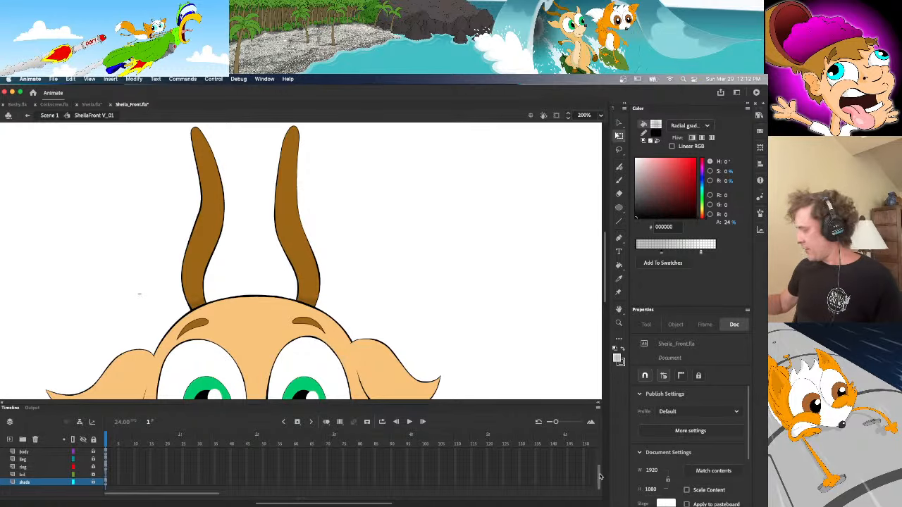
{"action": "scroll", "coordinate": [600, 477], "scroll_direction": "up", "scroll_amount": 2}
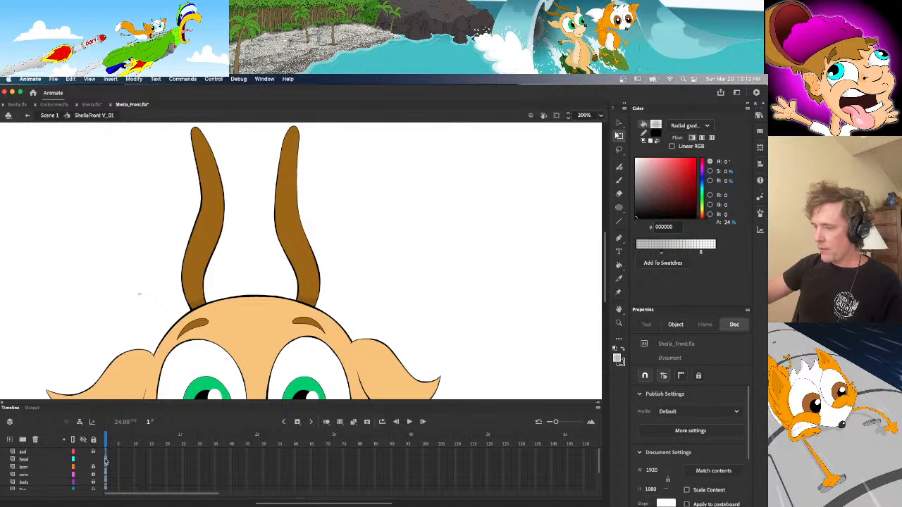
{"action": "double_click", "coordinate": [301, 262]}
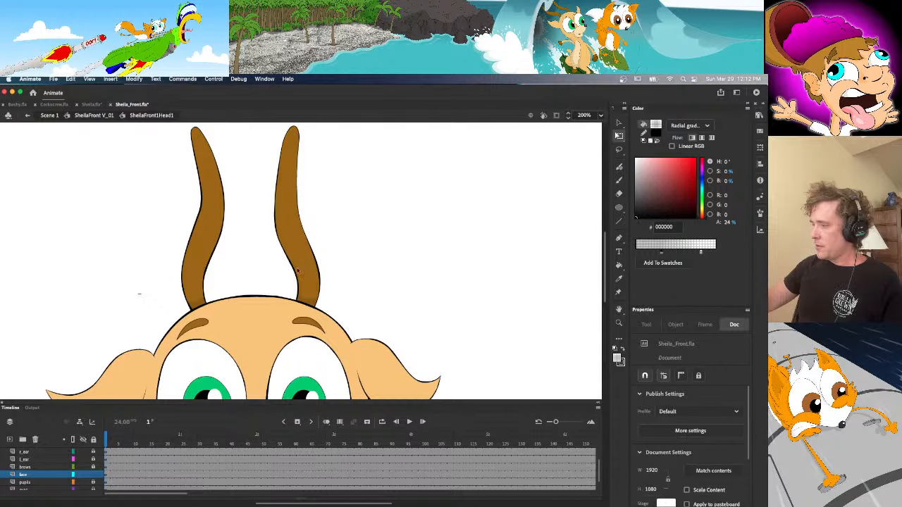
{"action": "left_click", "coordinate": [600, 116]}
{"action": "left_click", "coordinate": [615, 181]}
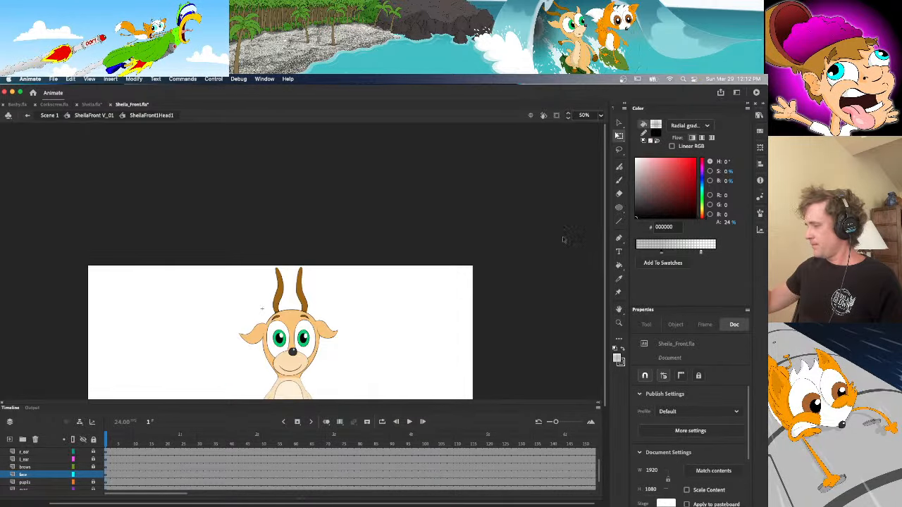
{"action": "scroll", "coordinate": [594, 357], "scroll_direction": "down", "scroll_amount": 5}
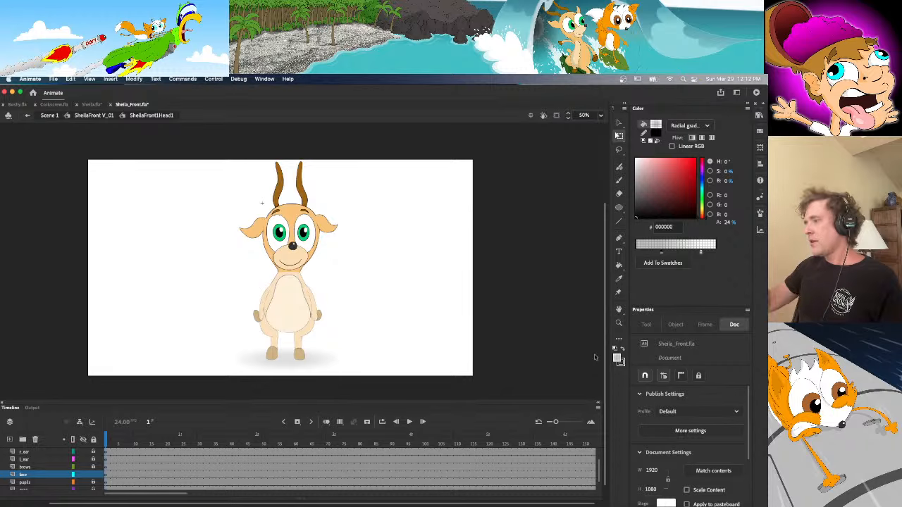
{"action": "left_click", "coordinate": [94, 114]}
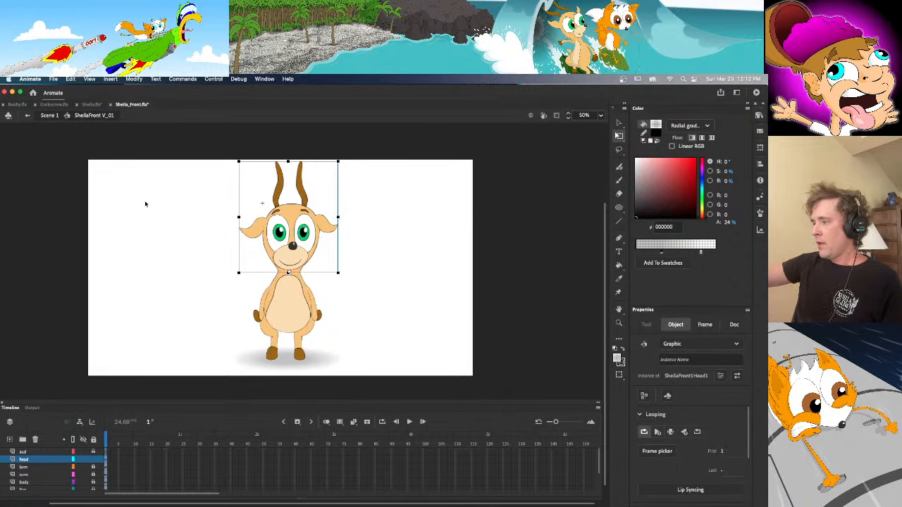
Lock the head layer and extend the frames of all layers in SheilaFront V_01, from aud down to shads, to frame 250
{"action": "left_click", "coordinate": [97, 460]}
{"action": "left_click", "coordinate": [102, 452]}
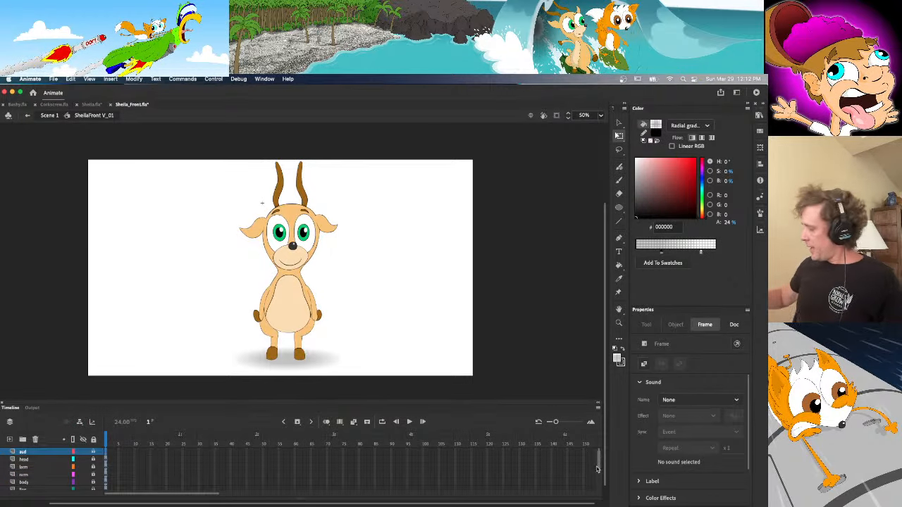
{"action": "left_click_drag", "start_coordinate": [596, 469], "coordinate": [597, 493]}
{"action": "left_click", "coordinate": [105, 484]}
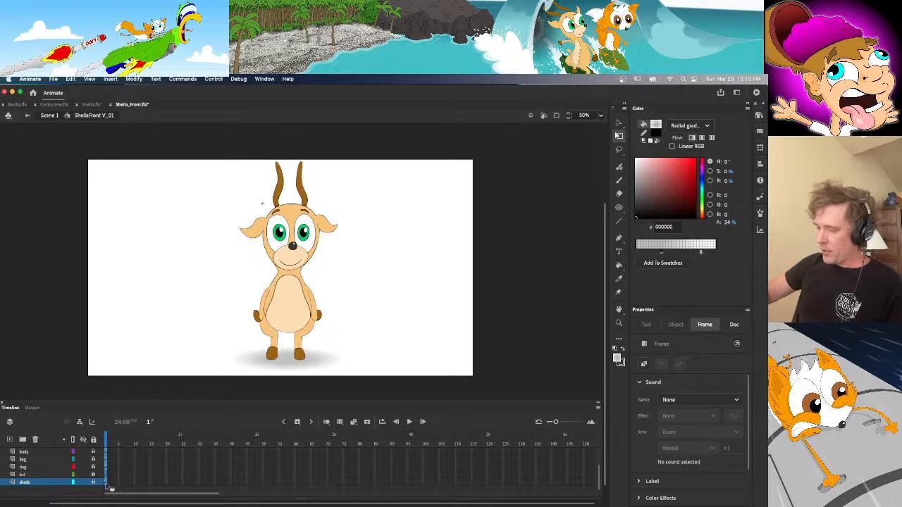
{"action": "left_click_drag", "start_coordinate": [108, 486], "coordinate": [145, 485]}
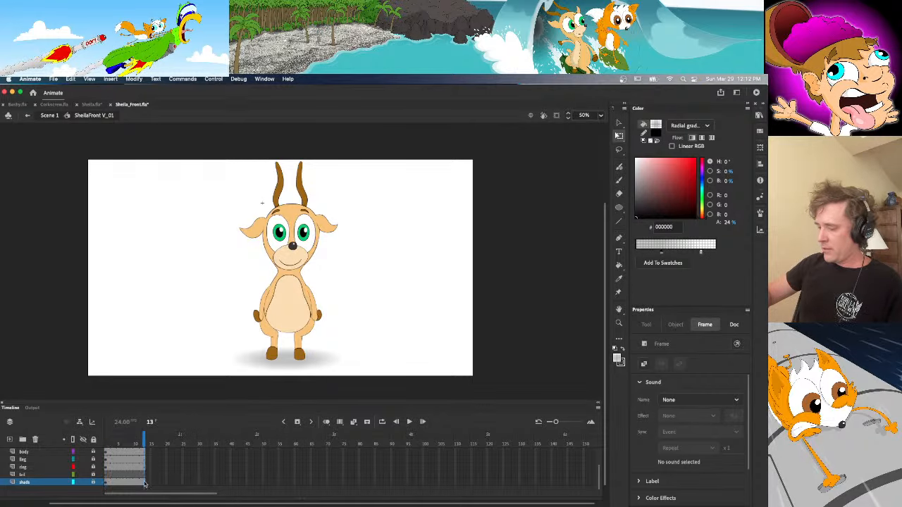
{"action": "left_click_drag", "start_coordinate": [596, 476], "coordinate": [597, 451]}
{"action": "left_click", "coordinate": [145, 454]}
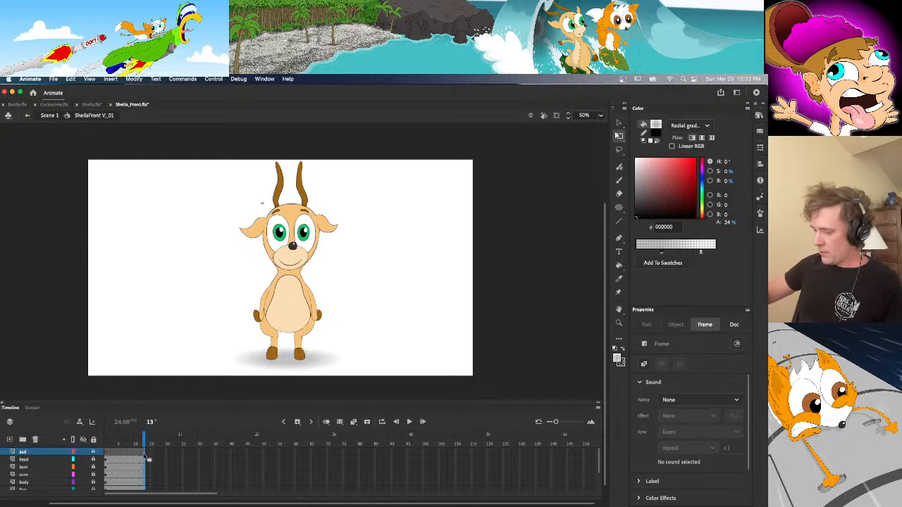
{"action": "mouse_move", "coordinate": [144, 456]}
{"action": "left_mouse_down"}
{"action": "mouse_move", "coordinate": [637, 426]}
{"action": "mouse_move", "coordinate": [585, 444]}
{"action": "left_mouse_up"}
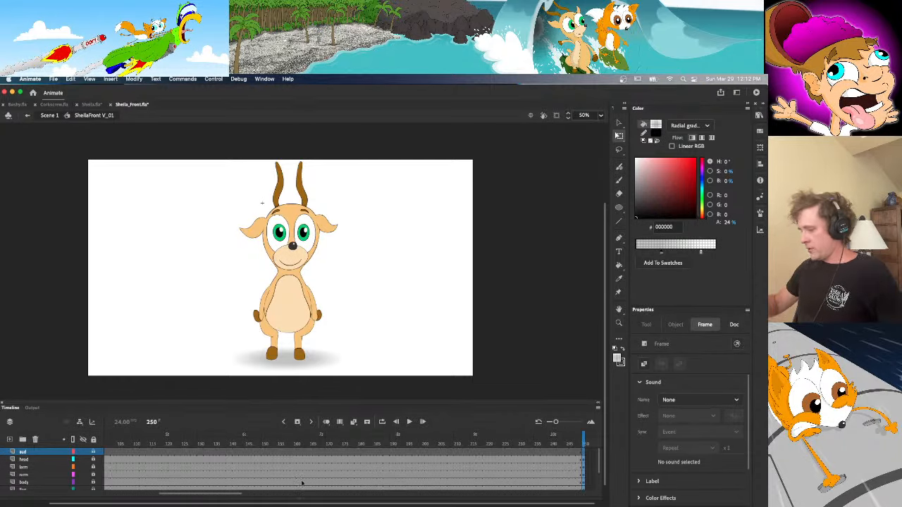
{"action": "left_click_drag", "start_coordinate": [205, 494], "coordinate": [96, 497]}
{"action": "left_click", "coordinate": [368, 291]}
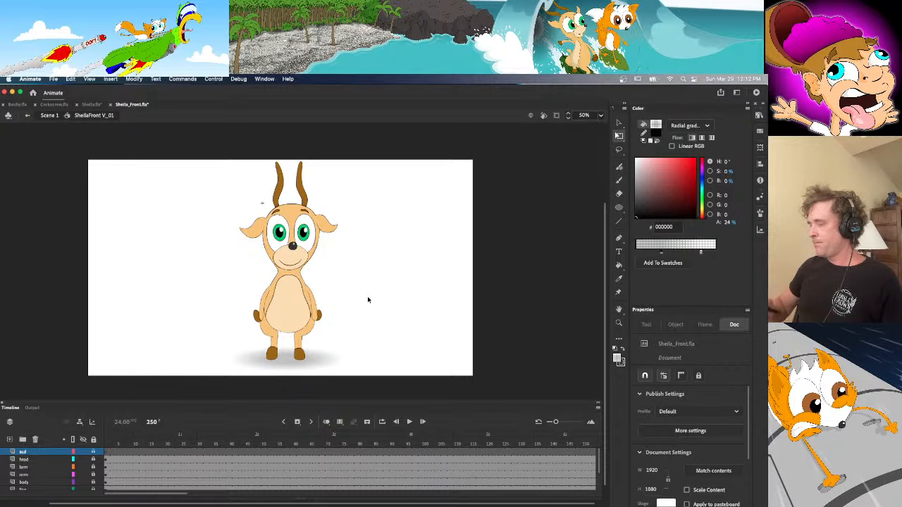
Go back to frame 1, unlock the head layer and open the head symbol at 200% zoom
{"action": "left_click", "coordinate": [107, 459]}
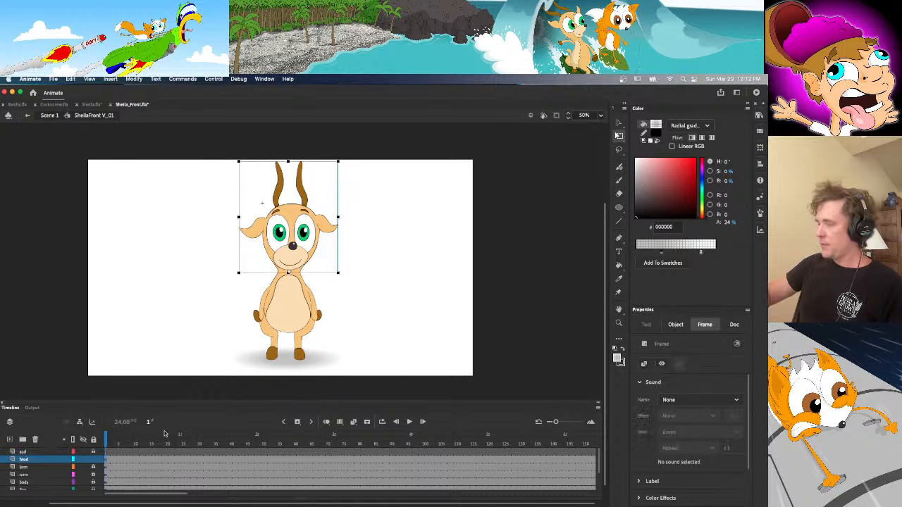
{"action": "left_click", "coordinate": [600, 115]}
{"action": "left_click", "coordinate": [607, 157]}
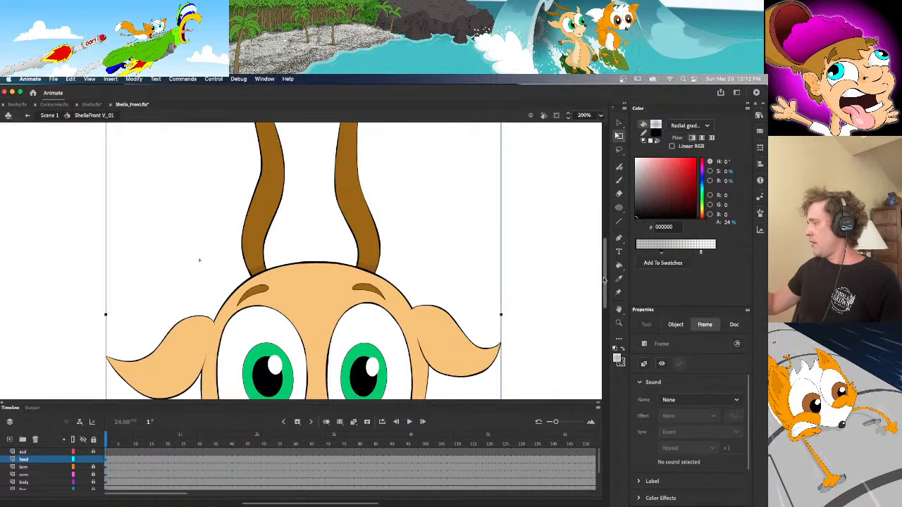
{"action": "scroll", "coordinate": [552, 306], "scroll_direction": "down", "scroll_amount": 3}
{"action": "double_click", "coordinate": [407, 352]}
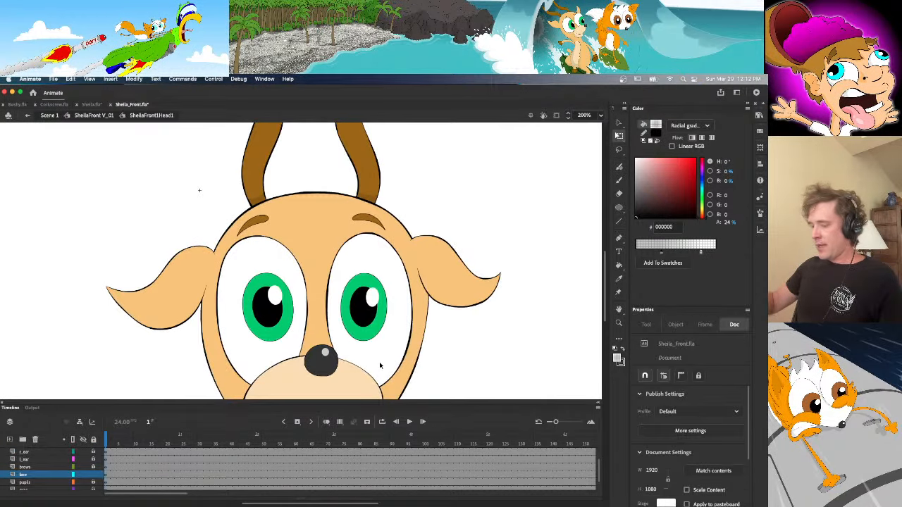
{"action": "scroll", "coordinate": [380, 365], "scroll_direction": "down", "scroll_amount": 3}
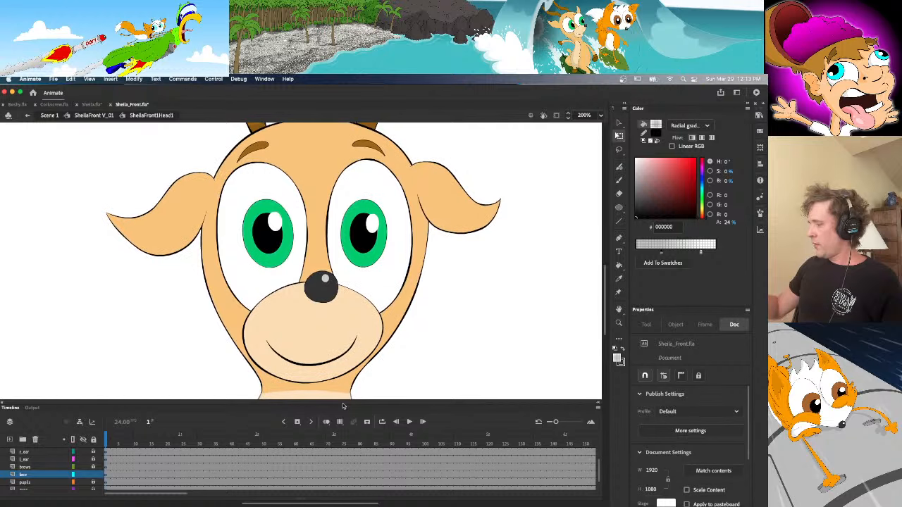
Lock the face layer, unlock the lids layer and make its first frame active
{"action": "left_click", "coordinate": [93, 475]}
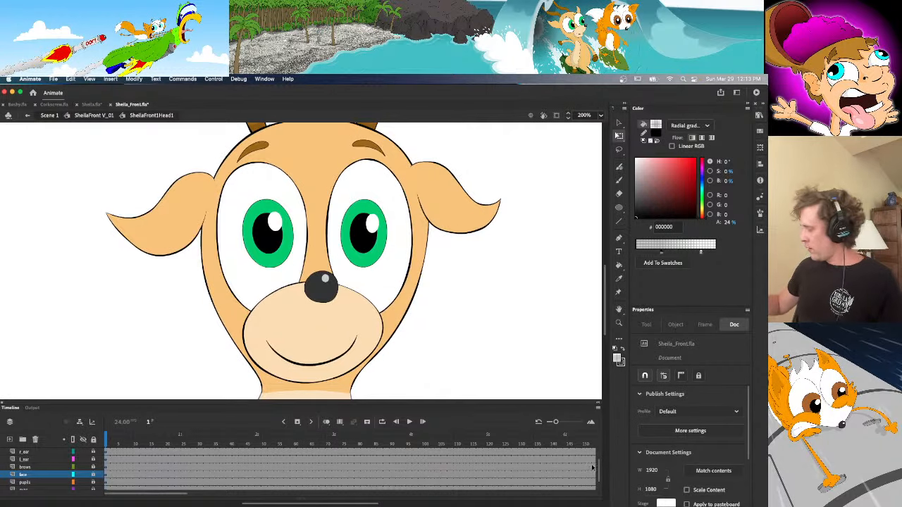
{"action": "left_click_drag", "start_coordinate": [598, 466], "coordinate": [598, 455]}
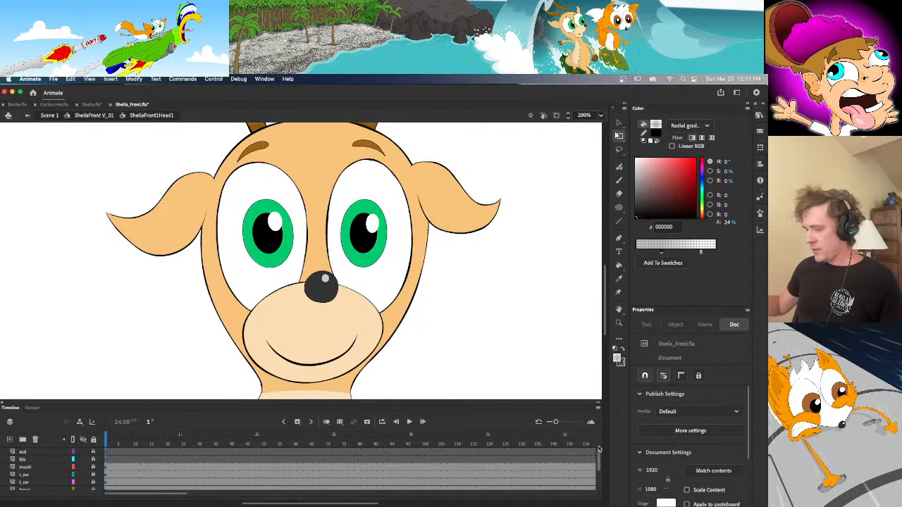
{"action": "left_click", "coordinate": [94, 459]}
{"action": "left_click", "coordinate": [105, 460]}
{"action": "left_click", "coordinate": [157, 364]}
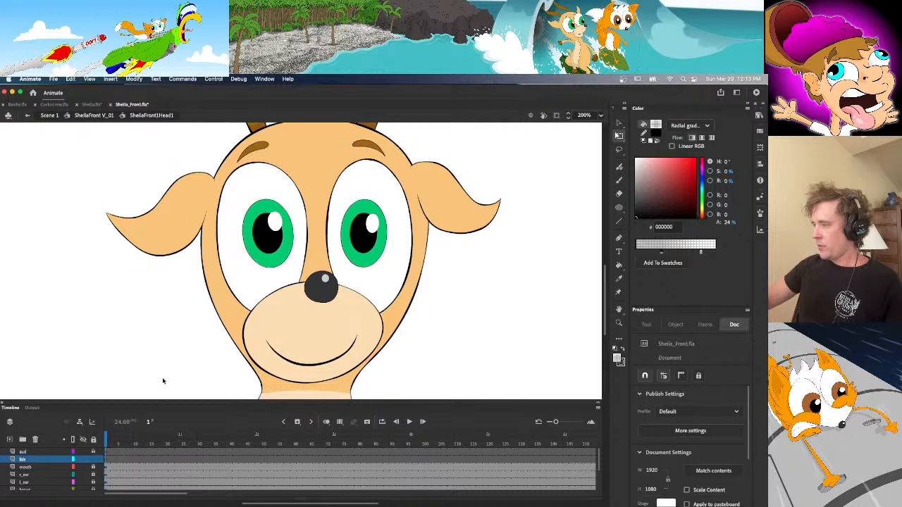
Paint three short black lashes above each eye on the lids layer with the size 2 Classic Brush, using Sheila.fla as reference
{"action": "scroll", "coordinate": [317, 282], "scroll_direction": "up", "scroll_amount": 4}
{"action": "key", "text": "b"}
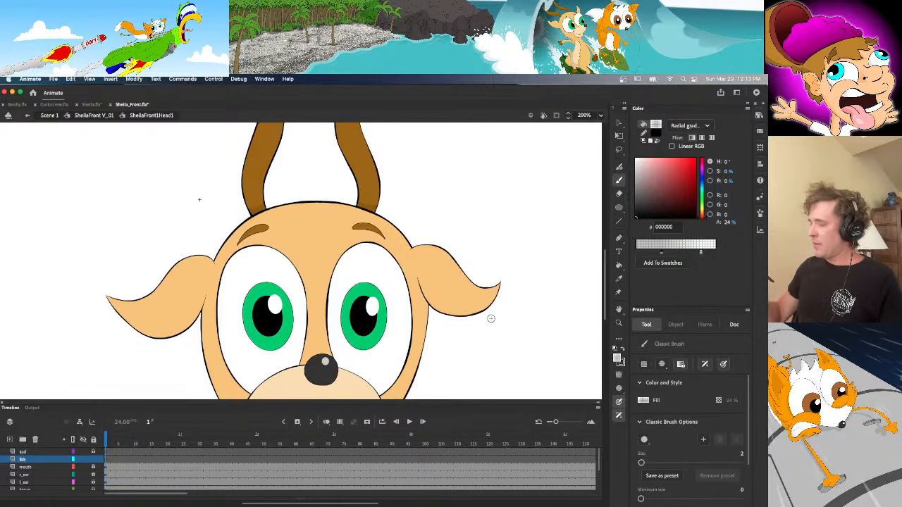
{"action": "left_click", "coordinate": [92, 104]}
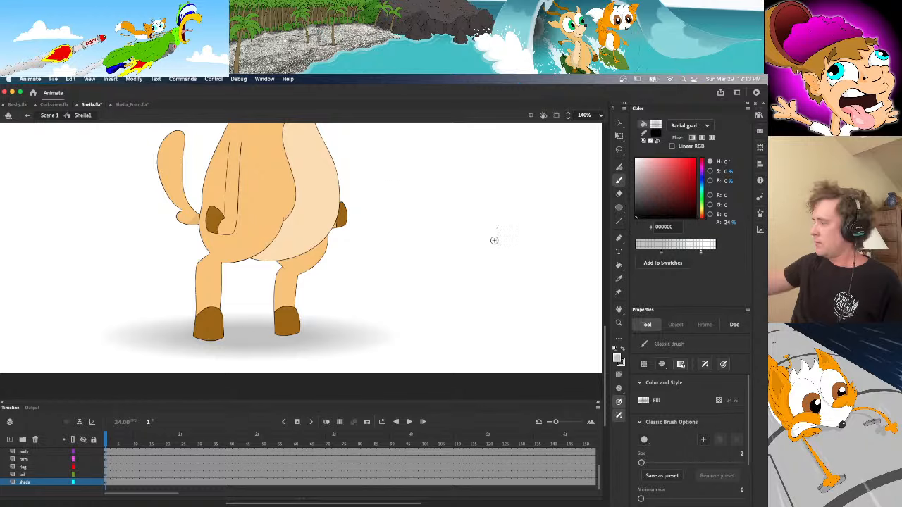
{"action": "left_click_drag", "start_coordinate": [605, 341], "coordinate": [604, 278]}
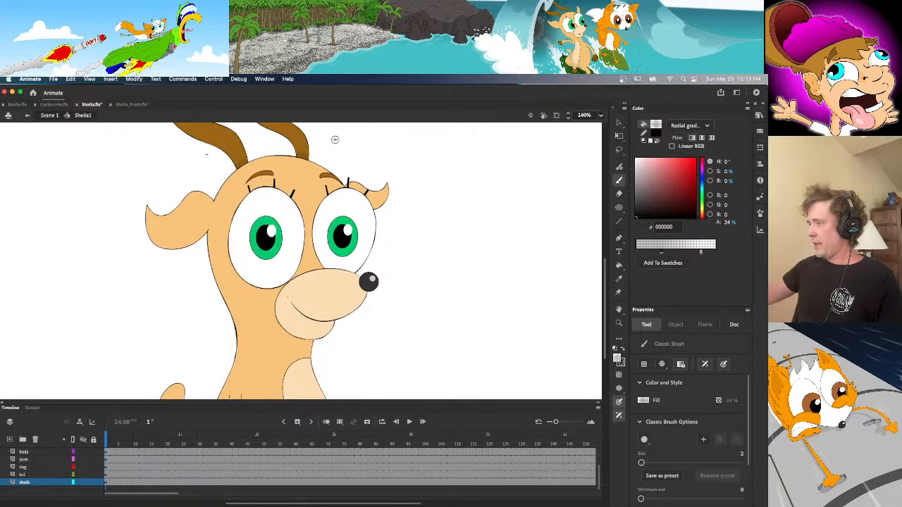
{"action": "left_click", "coordinate": [126, 104]}
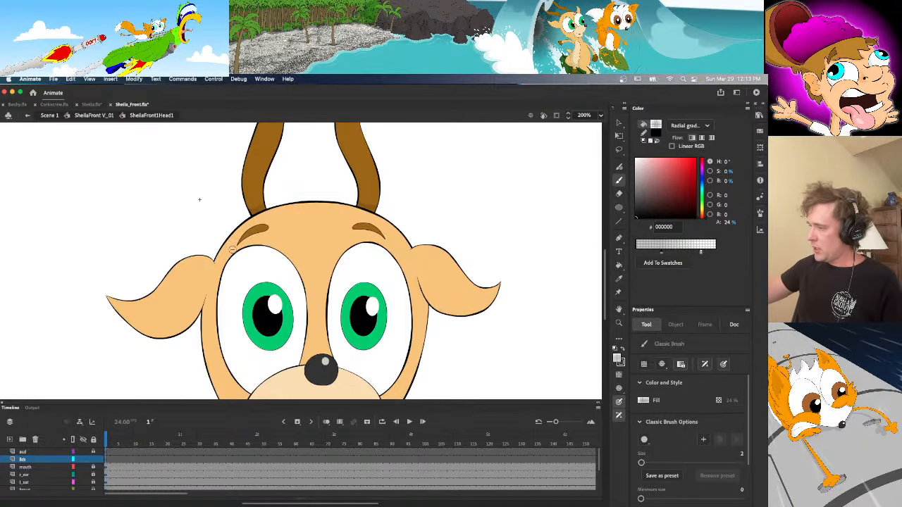
{"action": "left_click", "coordinate": [643, 141]}
{"action": "left_click_drag", "start_coordinate": [652, 169], "coordinate": [494, 328]}
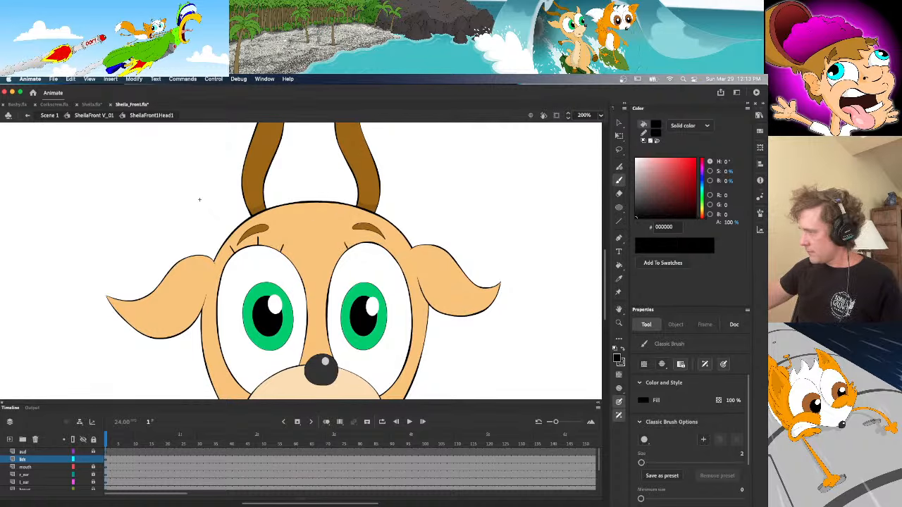
{"action": "left_click", "coordinate": [91, 105]}
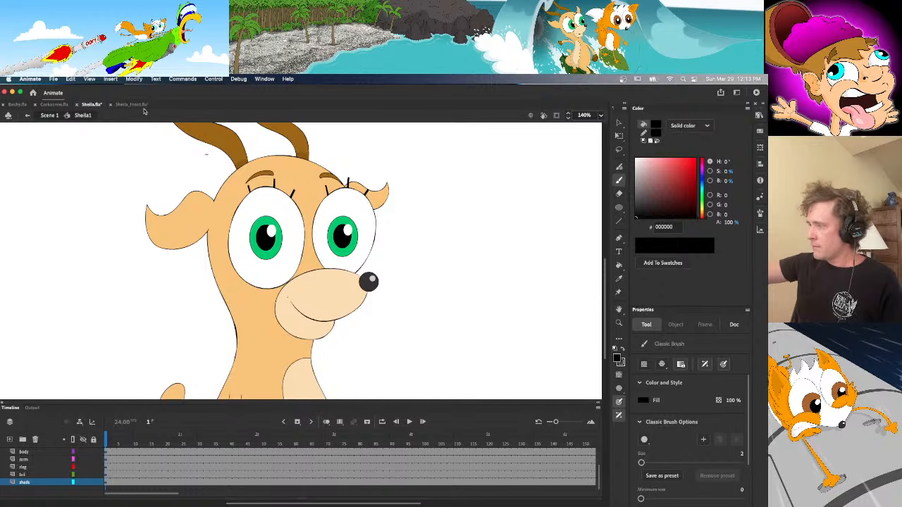
{"action": "left_click", "coordinate": [140, 105]}
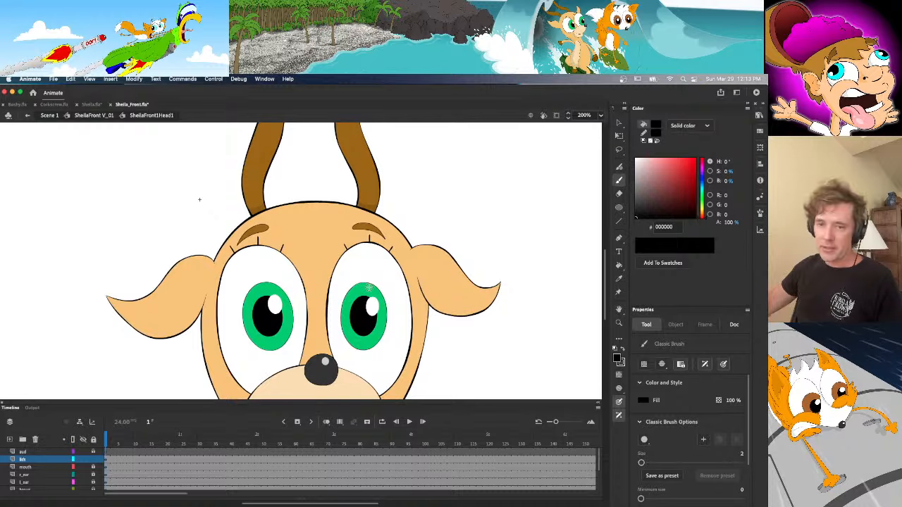
{"action": "key", "text": "v"}
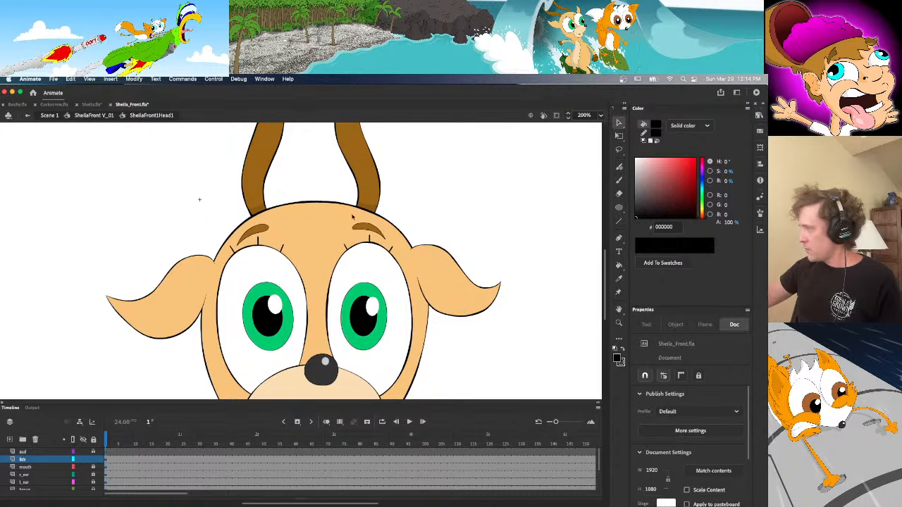
Check the character in SheilaFront V_01 at 75% zoom, then reopen the head symbol, lock the lids layer and unlock the pupils layer
{"action": "left_click", "coordinate": [601, 116]}
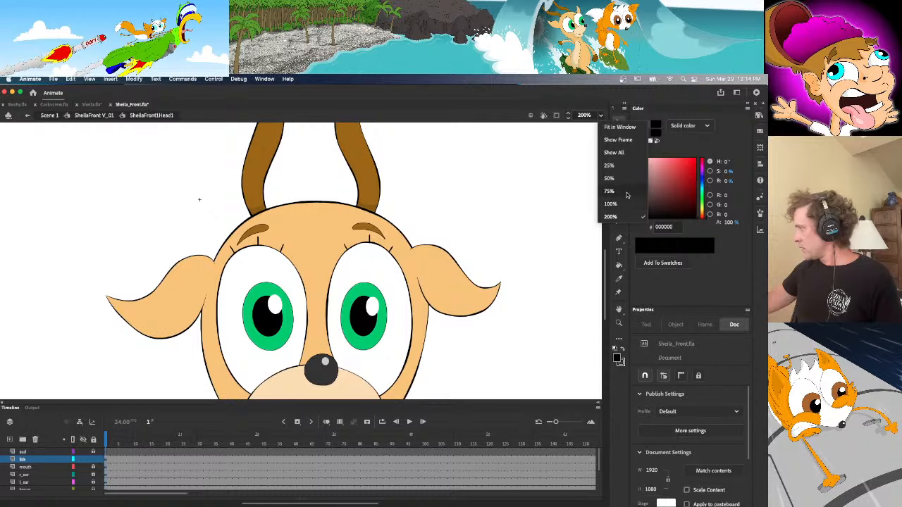
{"action": "left_click", "coordinate": [610, 191]}
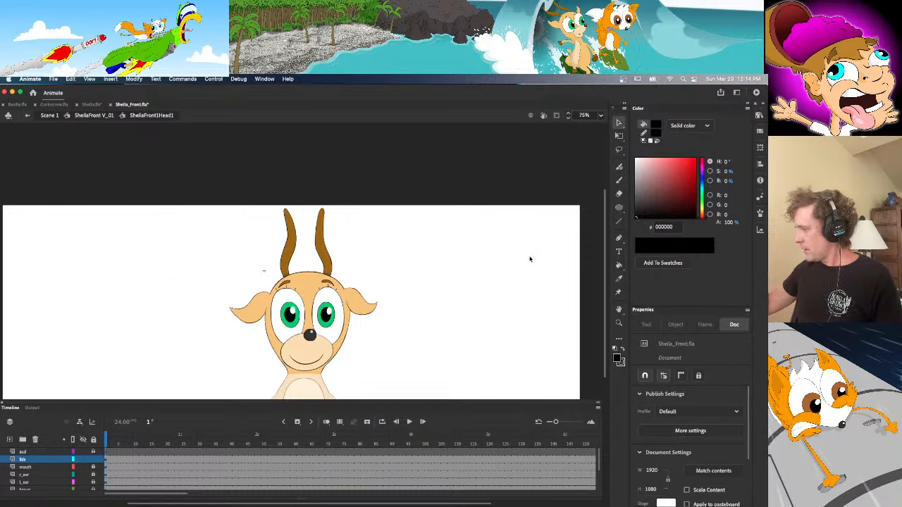
{"action": "left_click", "coordinate": [92, 116]}
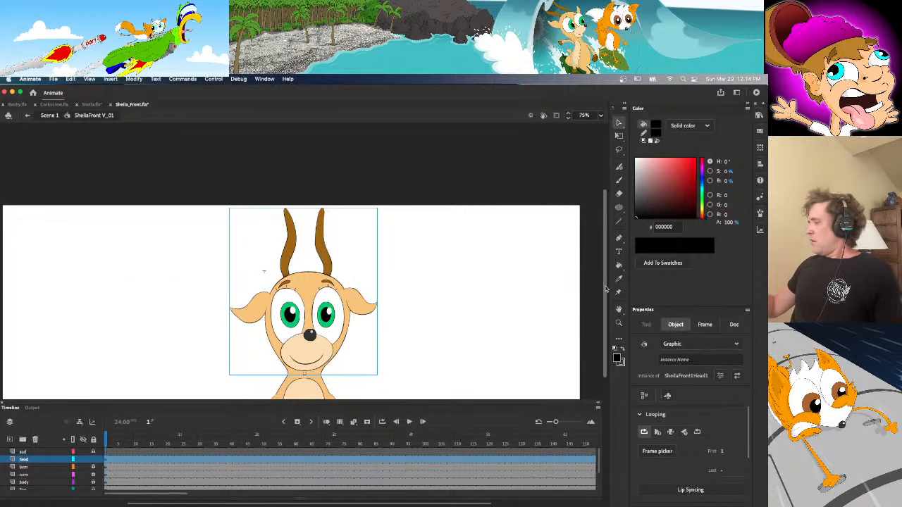
{"action": "scroll", "coordinate": [595, 276], "scroll_direction": "down", "scroll_amount": 5}
{"action": "scroll", "coordinate": [595, 344], "scroll_direction": "up", "scroll_amount": 2}
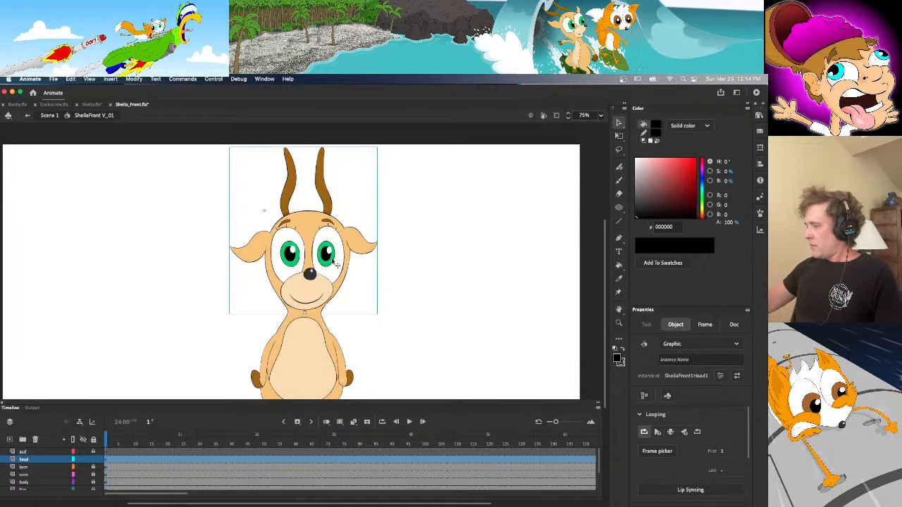
{"action": "double_click", "coordinate": [331, 260]}
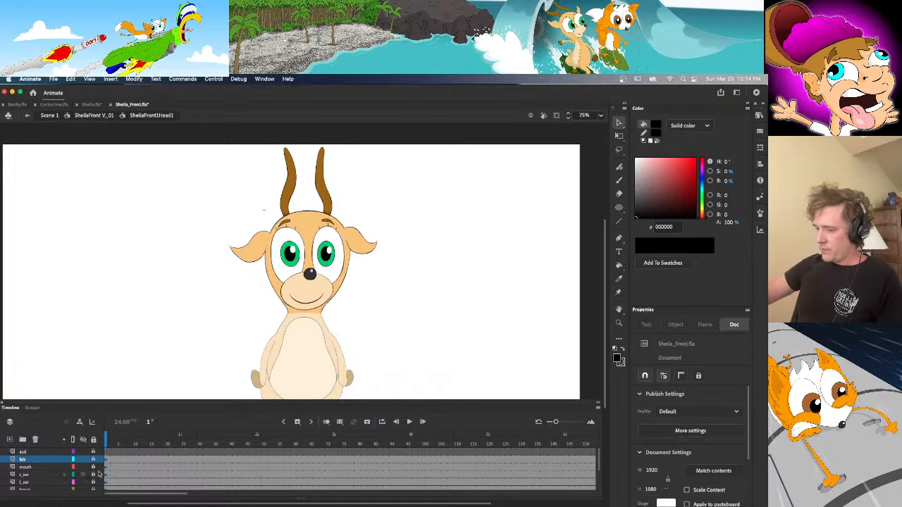
{"action": "scroll", "coordinate": [598, 459], "scroll_direction": "down", "scroll_amount": 2}
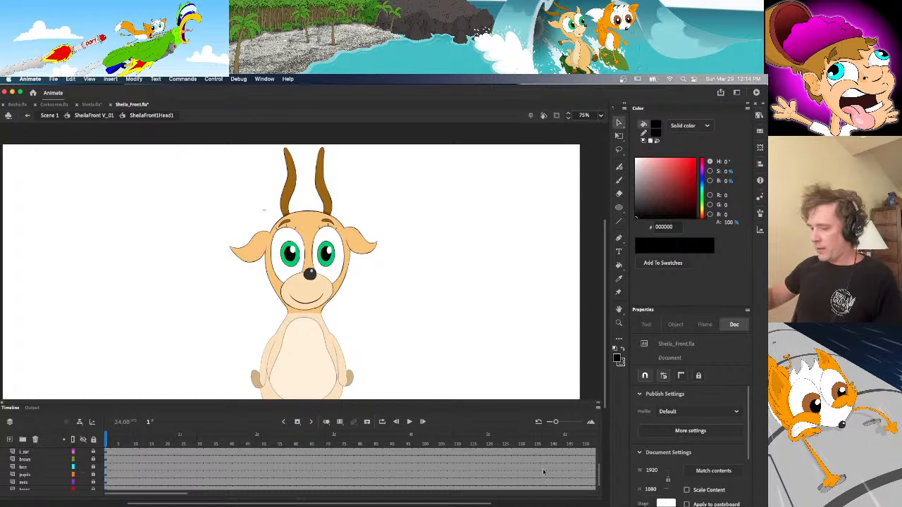
{"action": "left_click", "coordinate": [106, 475]}
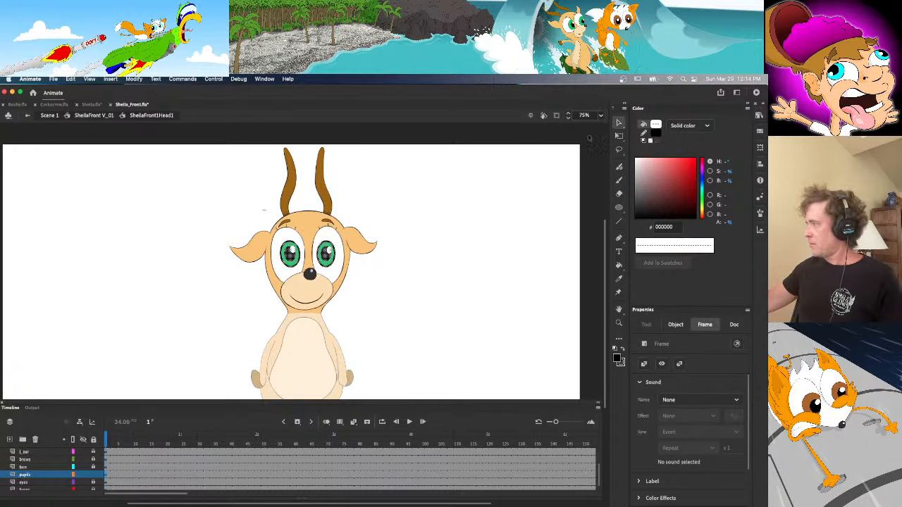
{"action": "left_click", "coordinate": [600, 116]}
{"action": "left_click", "coordinate": [612, 217]}
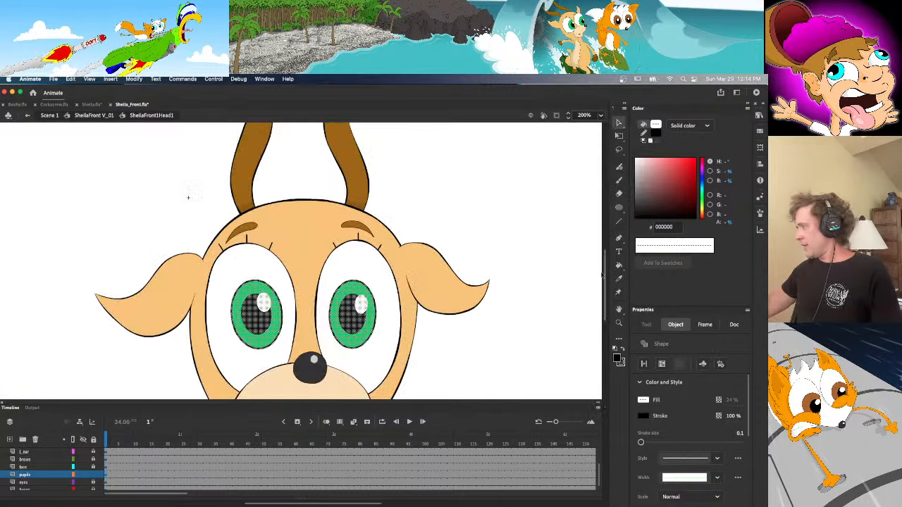
Select the left eye's pupil and iris and make them slightly taller with Free Transform
{"action": "scroll", "coordinate": [594, 288], "scroll_direction": "down", "scroll_amount": 2}
{"action": "left_click", "coordinate": [440, 331]}
{"action": "mouse_move", "coordinate": [231, 227]}
{"action": "left_mouse_down"}
{"action": "mouse_move", "coordinate": [291, 329]}
{"action": "mouse_move", "coordinate": [257, 320]}
{"action": "mouse_move", "coordinate": [272, 323]}
{"action": "left_mouse_up"}
{"action": "key", "text": "q"}
{"action": "left_click", "coordinate": [262, 374]}
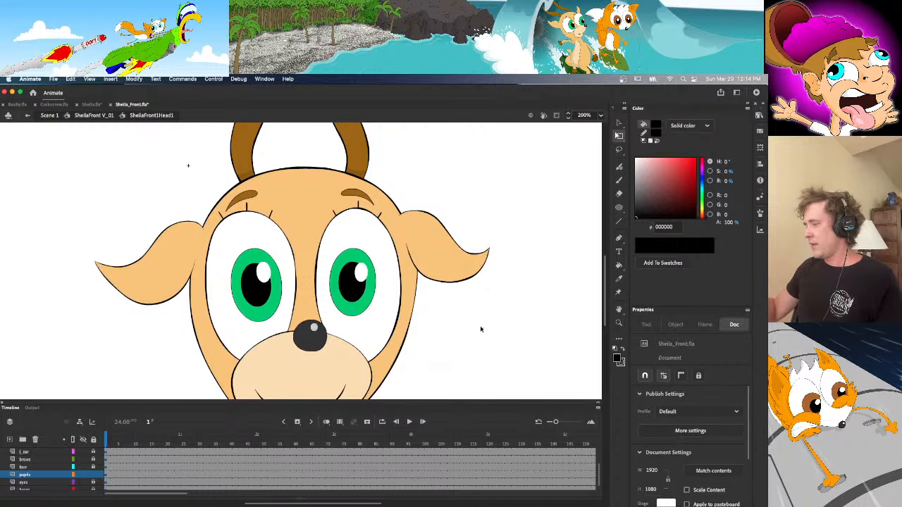
Return to SheilaFront V_01 and check the whole character at 50% zoom
{"action": "left_click", "coordinate": [600, 115]}
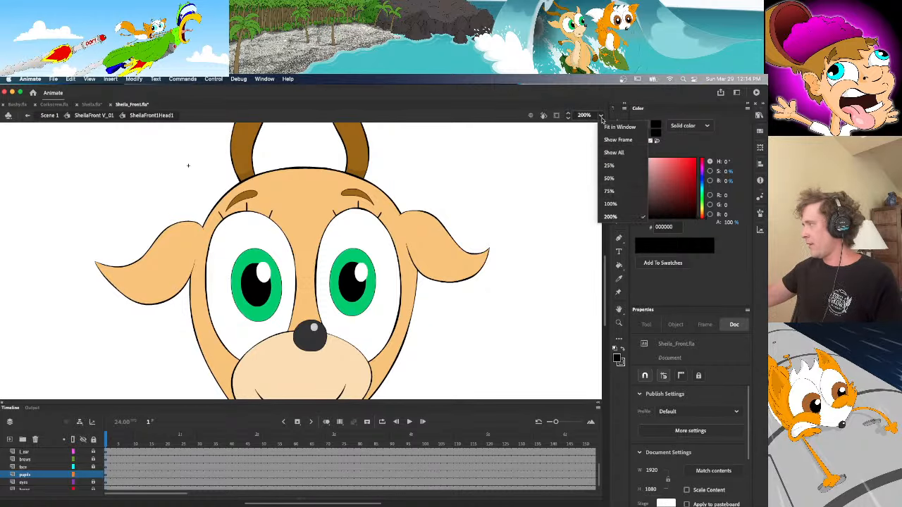
{"action": "left_click", "coordinate": [614, 197]}
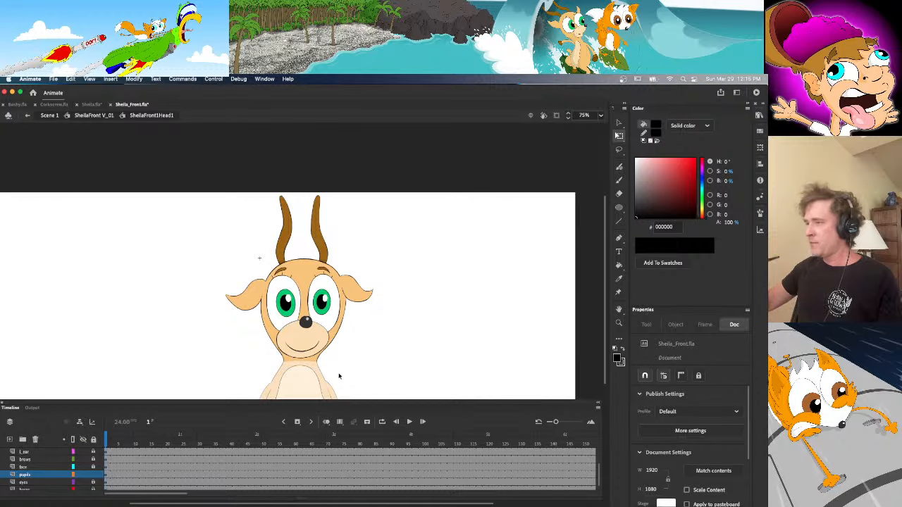
{"action": "left_click", "coordinate": [92, 115]}
{"action": "left_click_drag", "start_coordinate": [605, 309], "coordinate": [602, 361]}
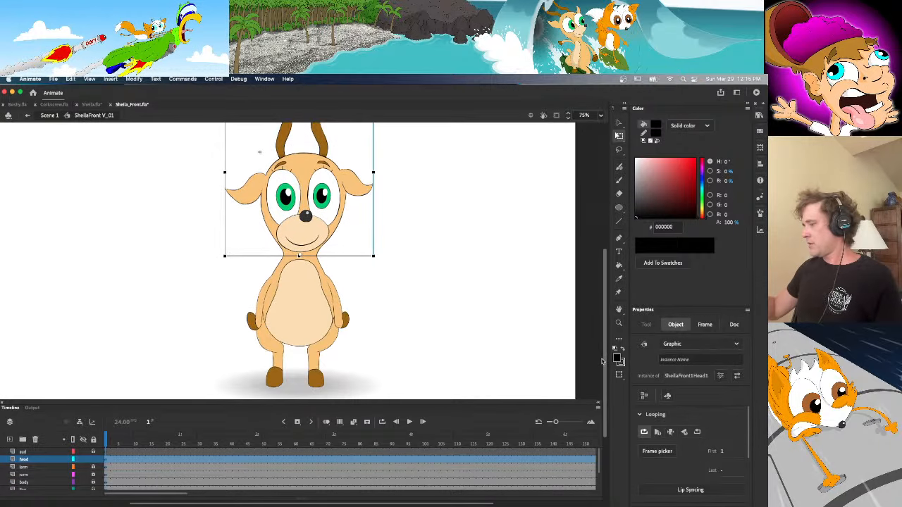
{"action": "left_click", "coordinate": [601, 115]}
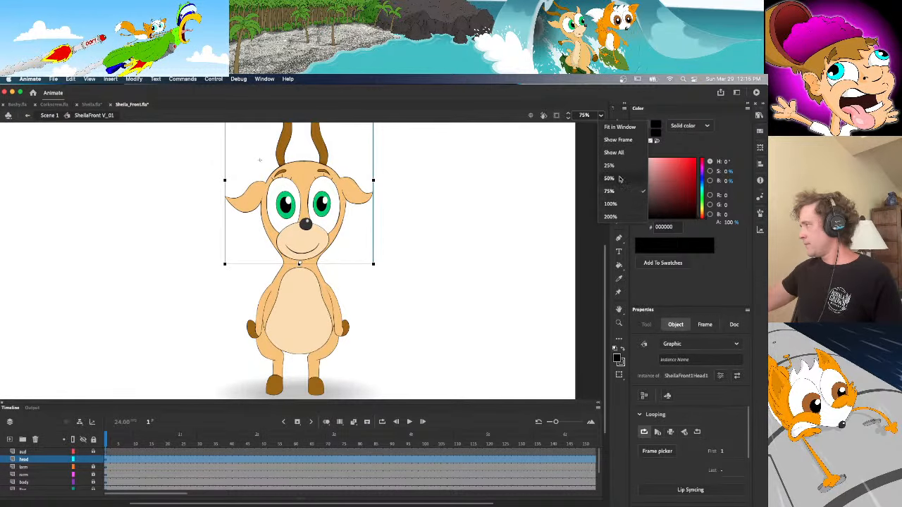
{"action": "left_click", "coordinate": [620, 179]}
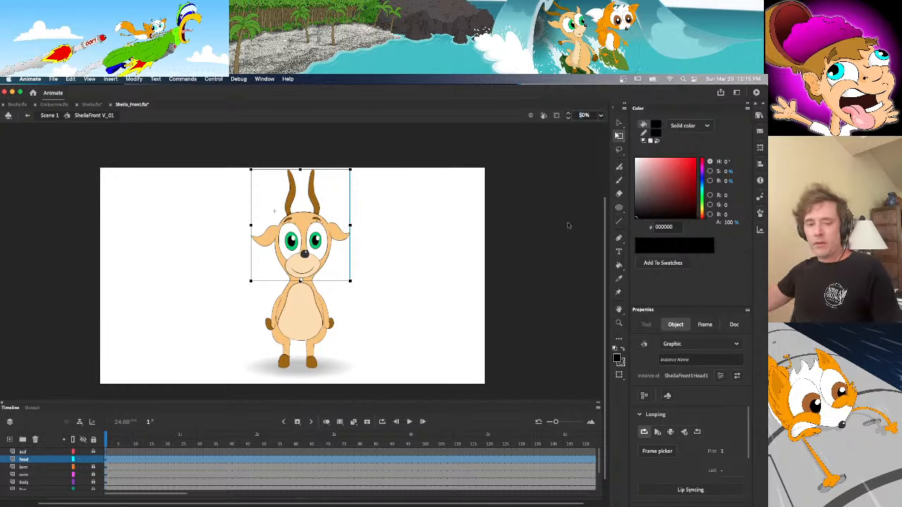
Examine the whole front-view character in SheilaFront V_01 at 60% zoom and leave the head deselected
{"action": "scroll", "coordinate": [553, 291], "scroll_direction": "up", "scroll_amount": 2}
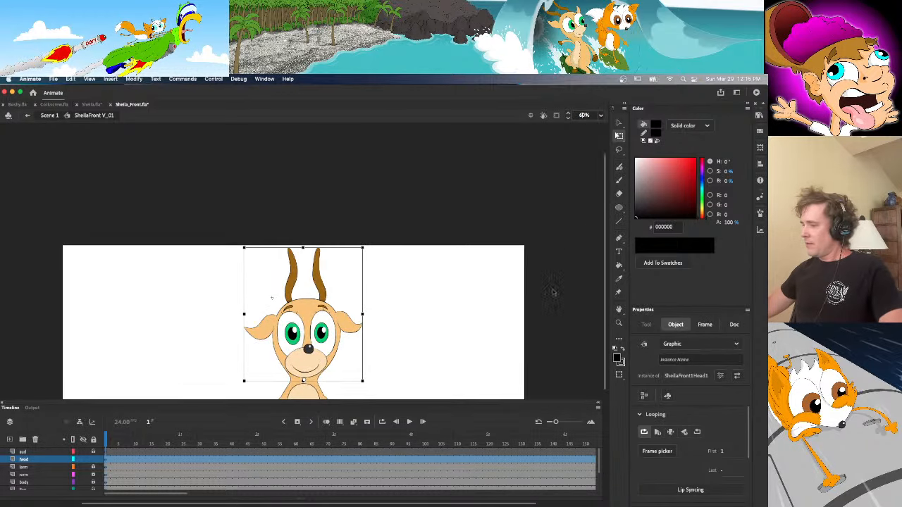
{"action": "left_click", "coordinate": [553, 292]}
{"action": "scroll", "coordinate": [607, 369], "scroll_direction": "down", "scroll_amount": 5}
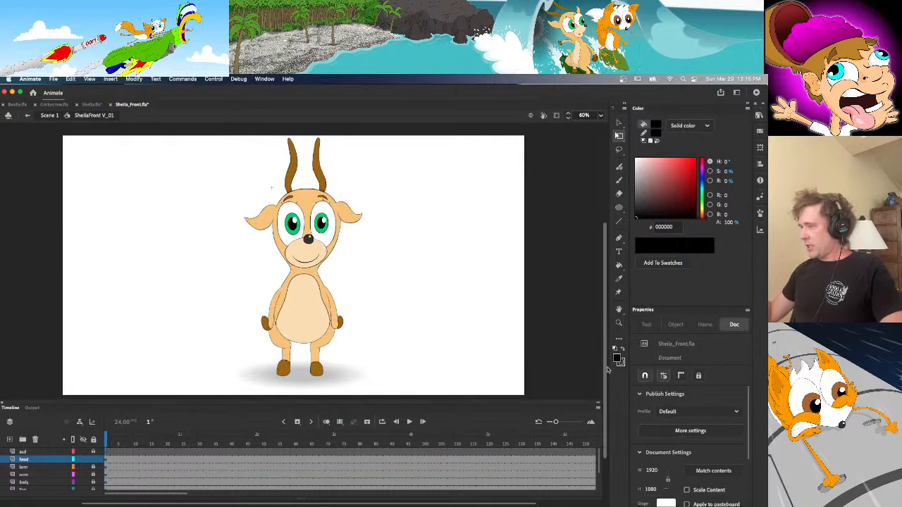
{"action": "left_click_drag", "start_coordinate": [607, 368], "coordinate": [606, 371]}
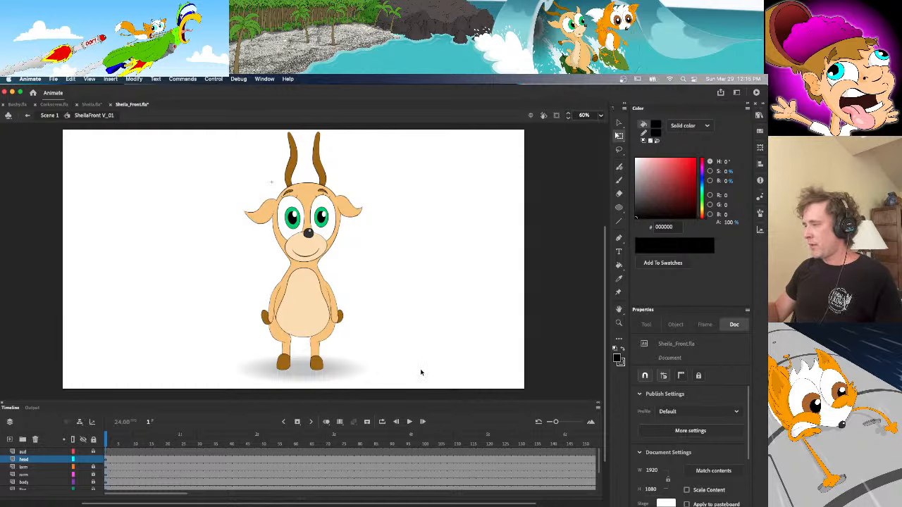
{"action": "left_click", "coordinate": [361, 212]}
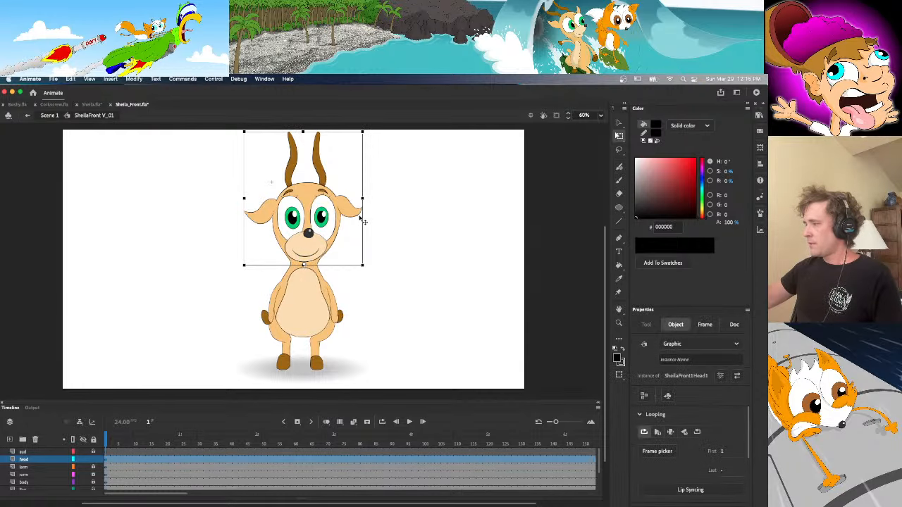
{"action": "left_click", "coordinate": [380, 209]}
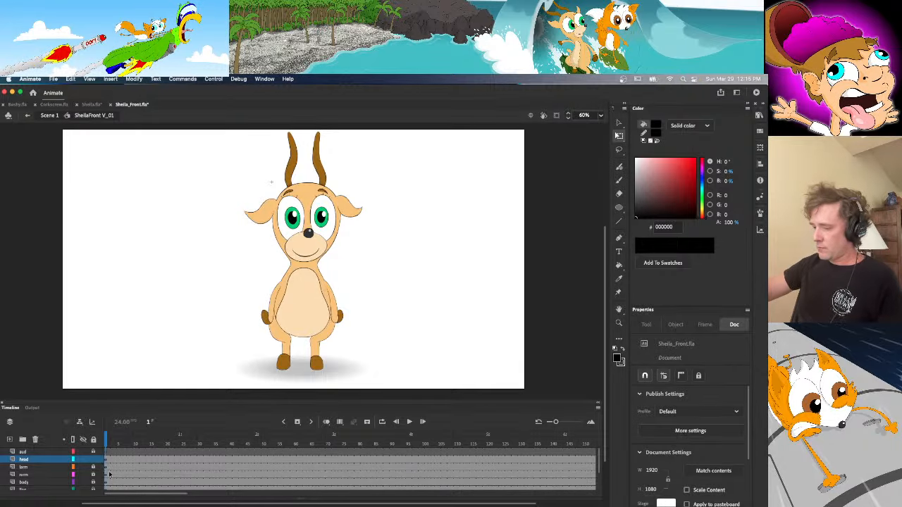
Unlock the lleg and rleg layers, check which leg each one holds, and lock both layers again
{"action": "scroll", "coordinate": [593, 470], "scroll_direction": "down", "scroll_amount": 2}
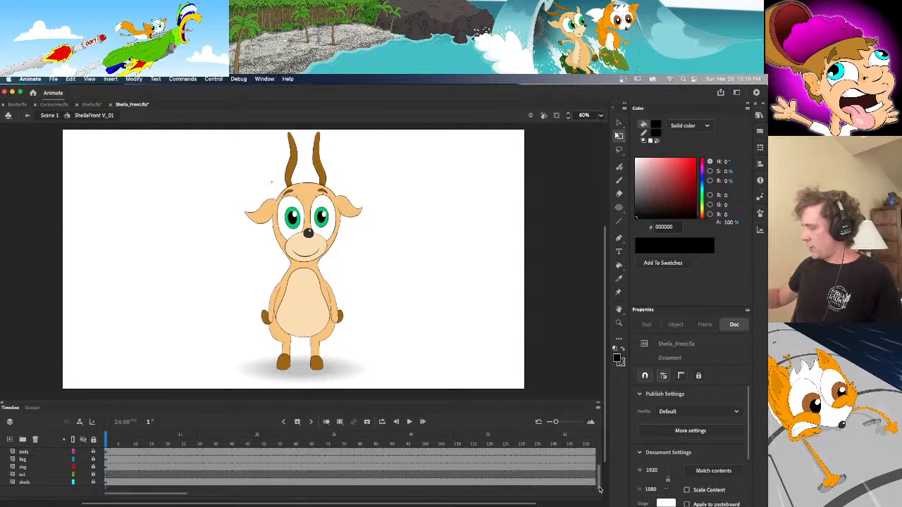
{"action": "left_click_drag", "start_coordinate": [94, 459], "coordinate": [94, 467]}
{"action": "left_click", "coordinate": [105, 460]}
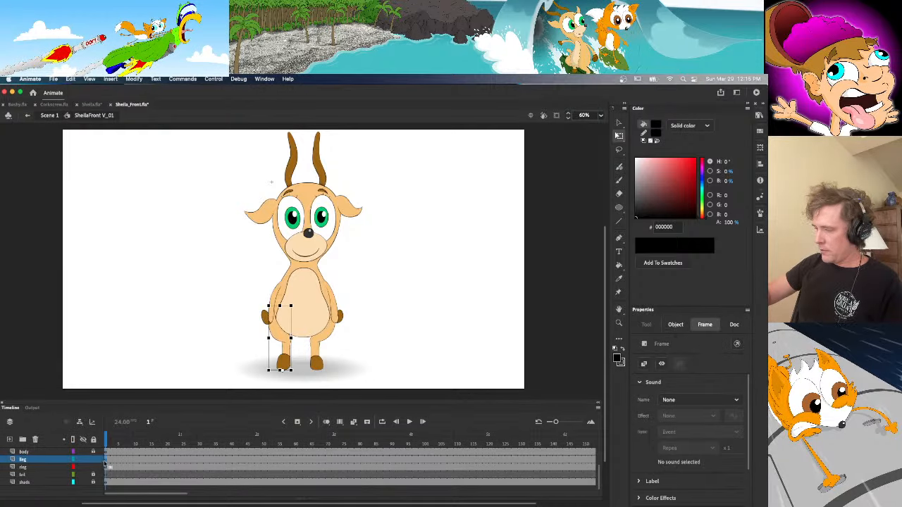
{"action": "left_click", "coordinate": [284, 344]}
{"action": "left_click", "coordinate": [317, 358]}
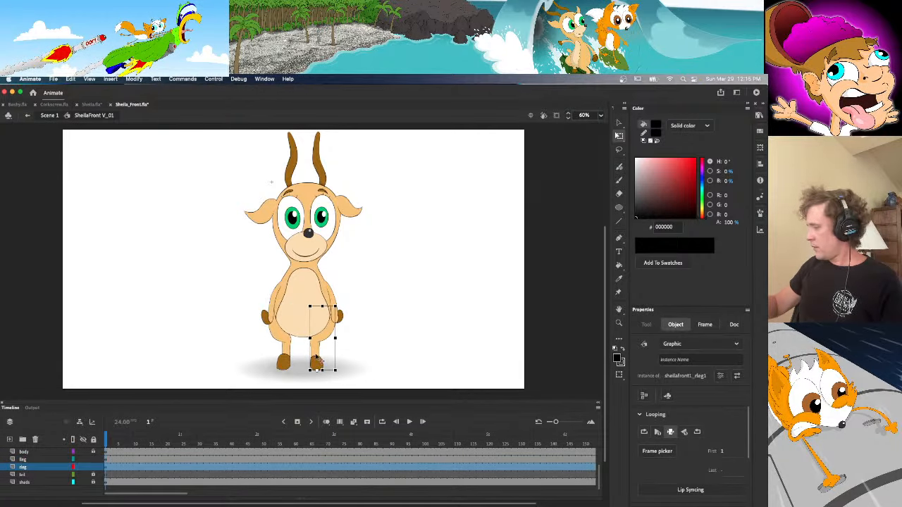
{"action": "left_click", "coordinate": [172, 330]}
{"action": "left_click", "coordinate": [175, 293]}
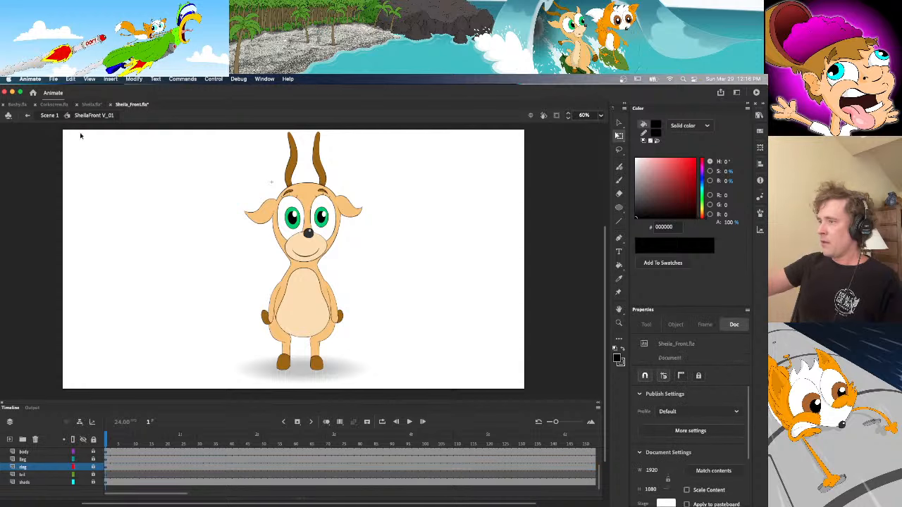
Switch to Sheila.fla and examine the full reference character at 75% and then 50% zoom
{"action": "left_click", "coordinate": [90, 105]}
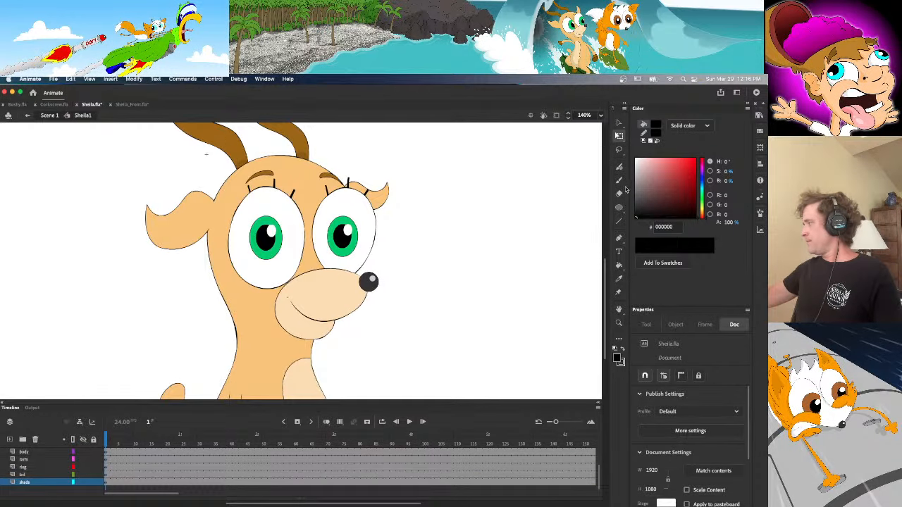
{"action": "left_click", "coordinate": [600, 116]}
{"action": "left_click", "coordinate": [625, 194]}
{"action": "left_click_drag", "start_coordinate": [606, 370], "coordinate": [609, 401]}
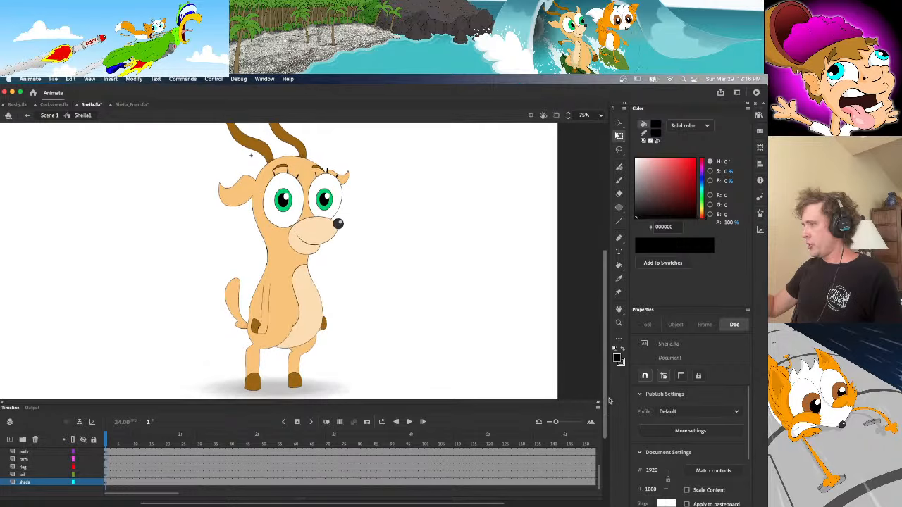
{"action": "left_click", "coordinate": [600, 115]}
{"action": "left_click", "coordinate": [615, 178]}
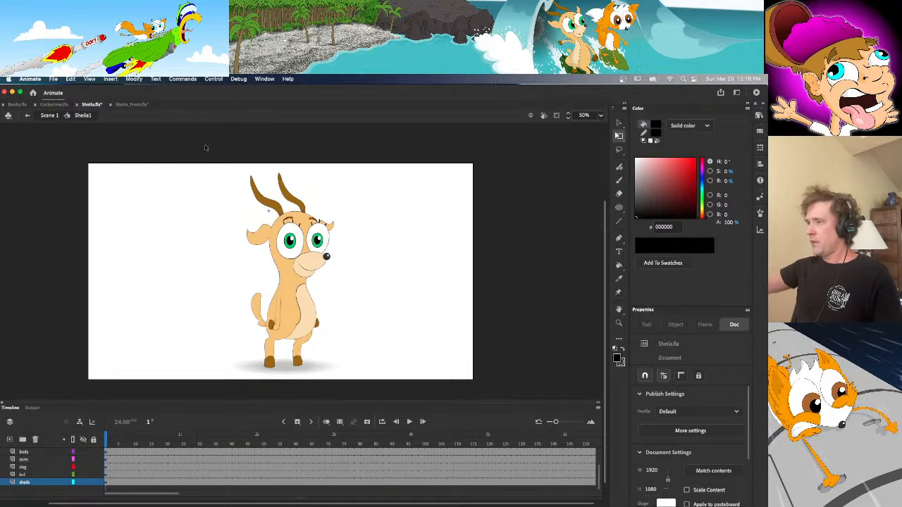
Exit the Sheila1 symbol to Scene 1 in Sheila.fla and switch back to Sheila_Front.fla
{"action": "left_click", "coordinate": [49, 116]}
{"action": "left_click", "coordinate": [150, 144]}
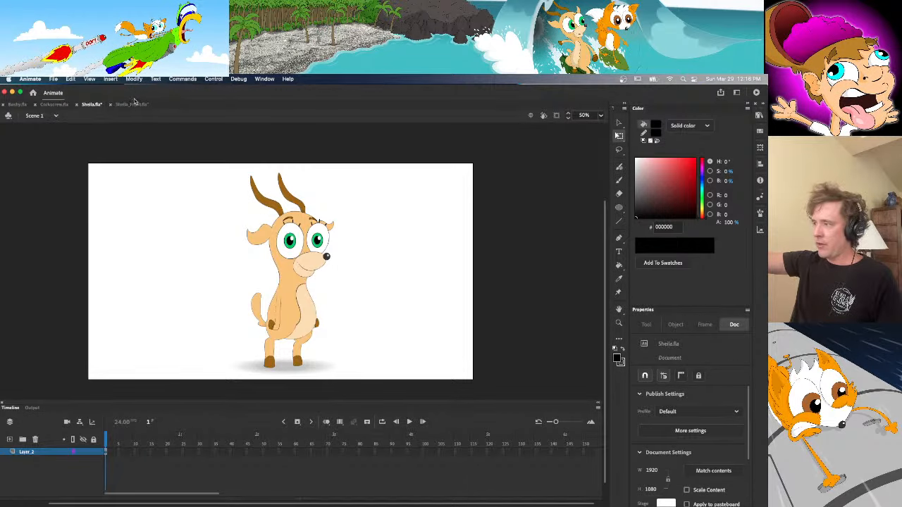
{"action": "left_click", "coordinate": [134, 104]}
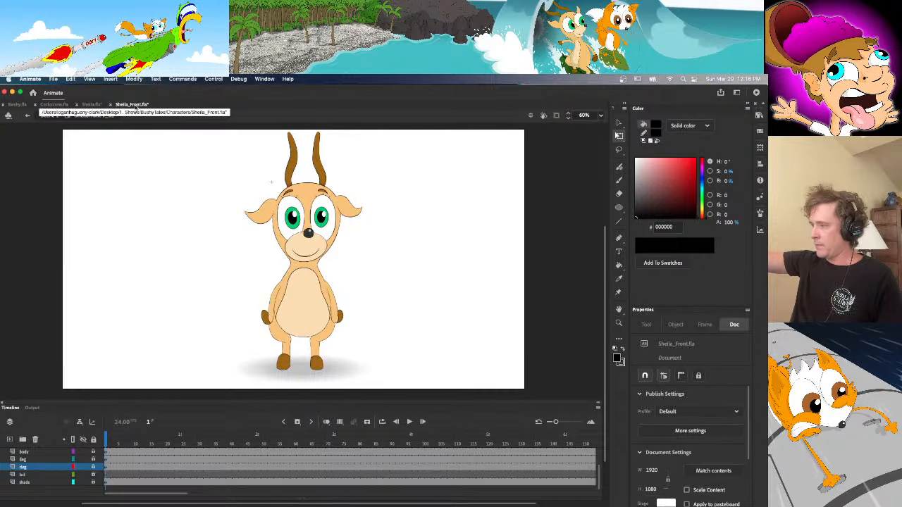